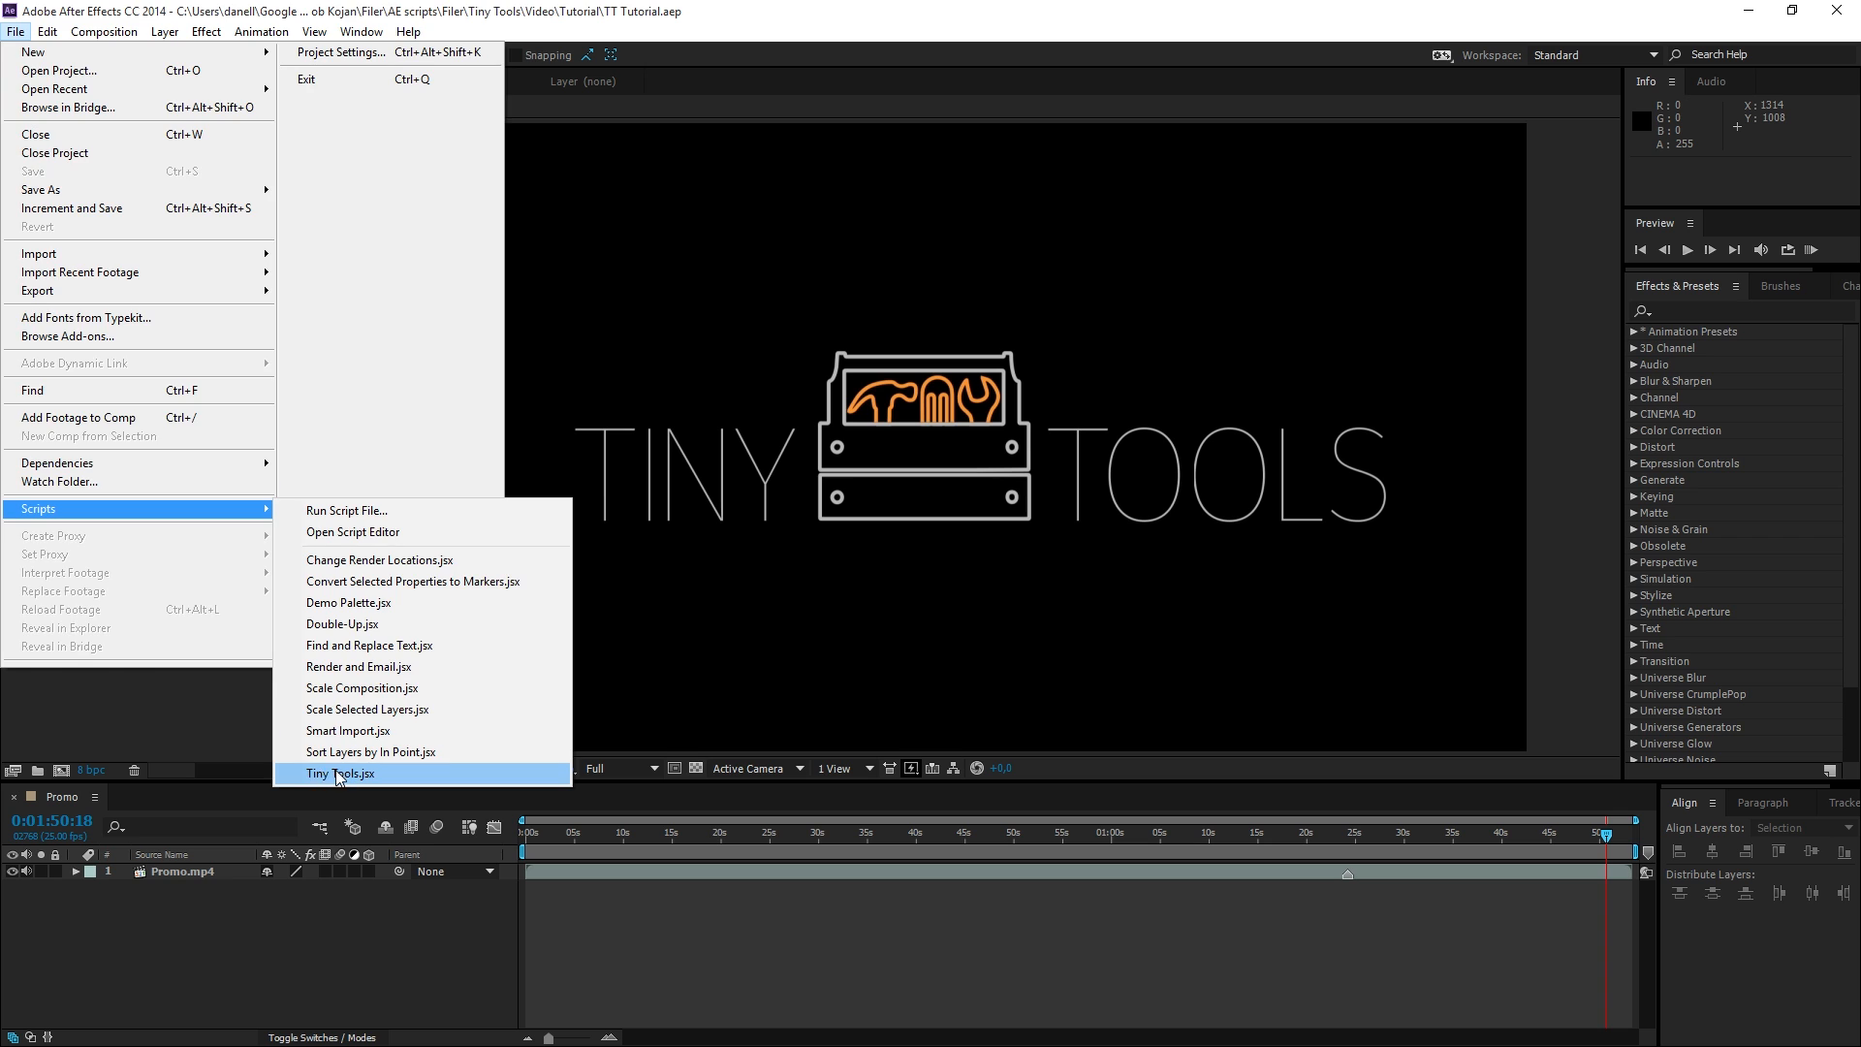
Close the floating Tiny Tools script window and reopen Tiny Tools as a dockable panel.
drag(769, 319, 898, 495)
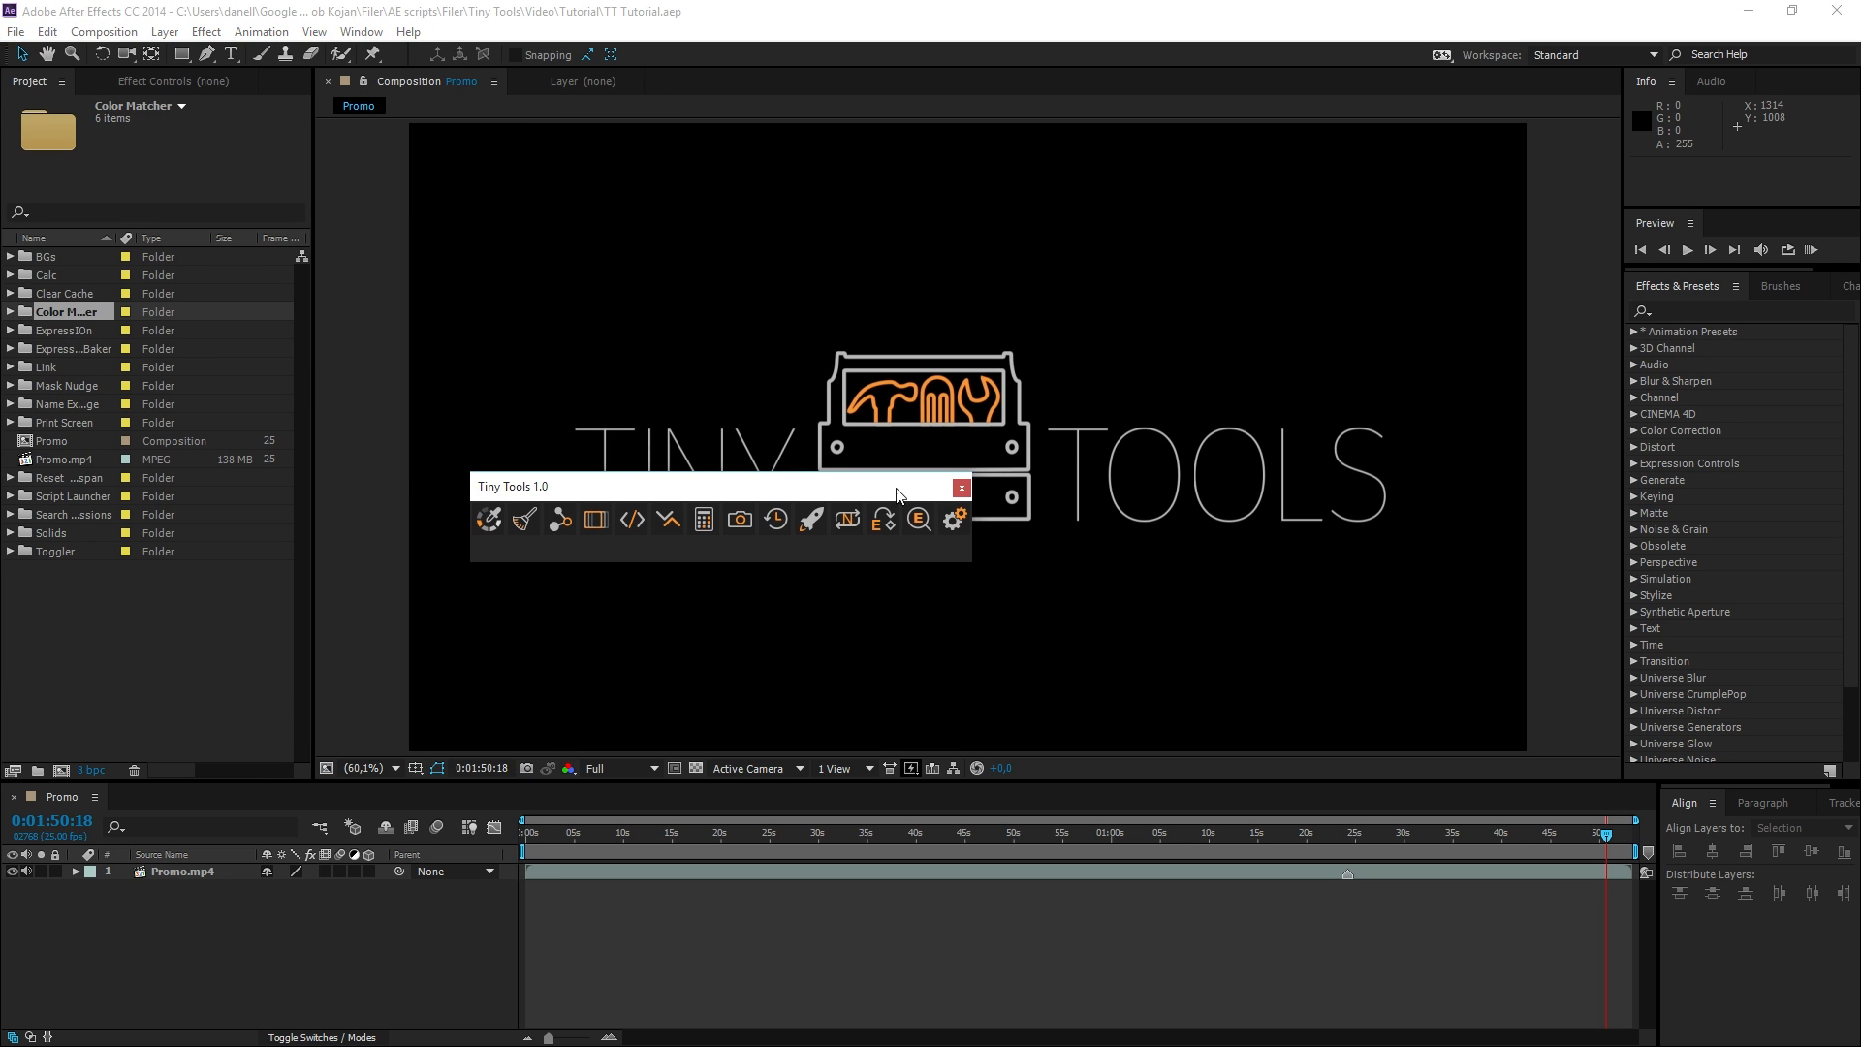
click(962, 487)
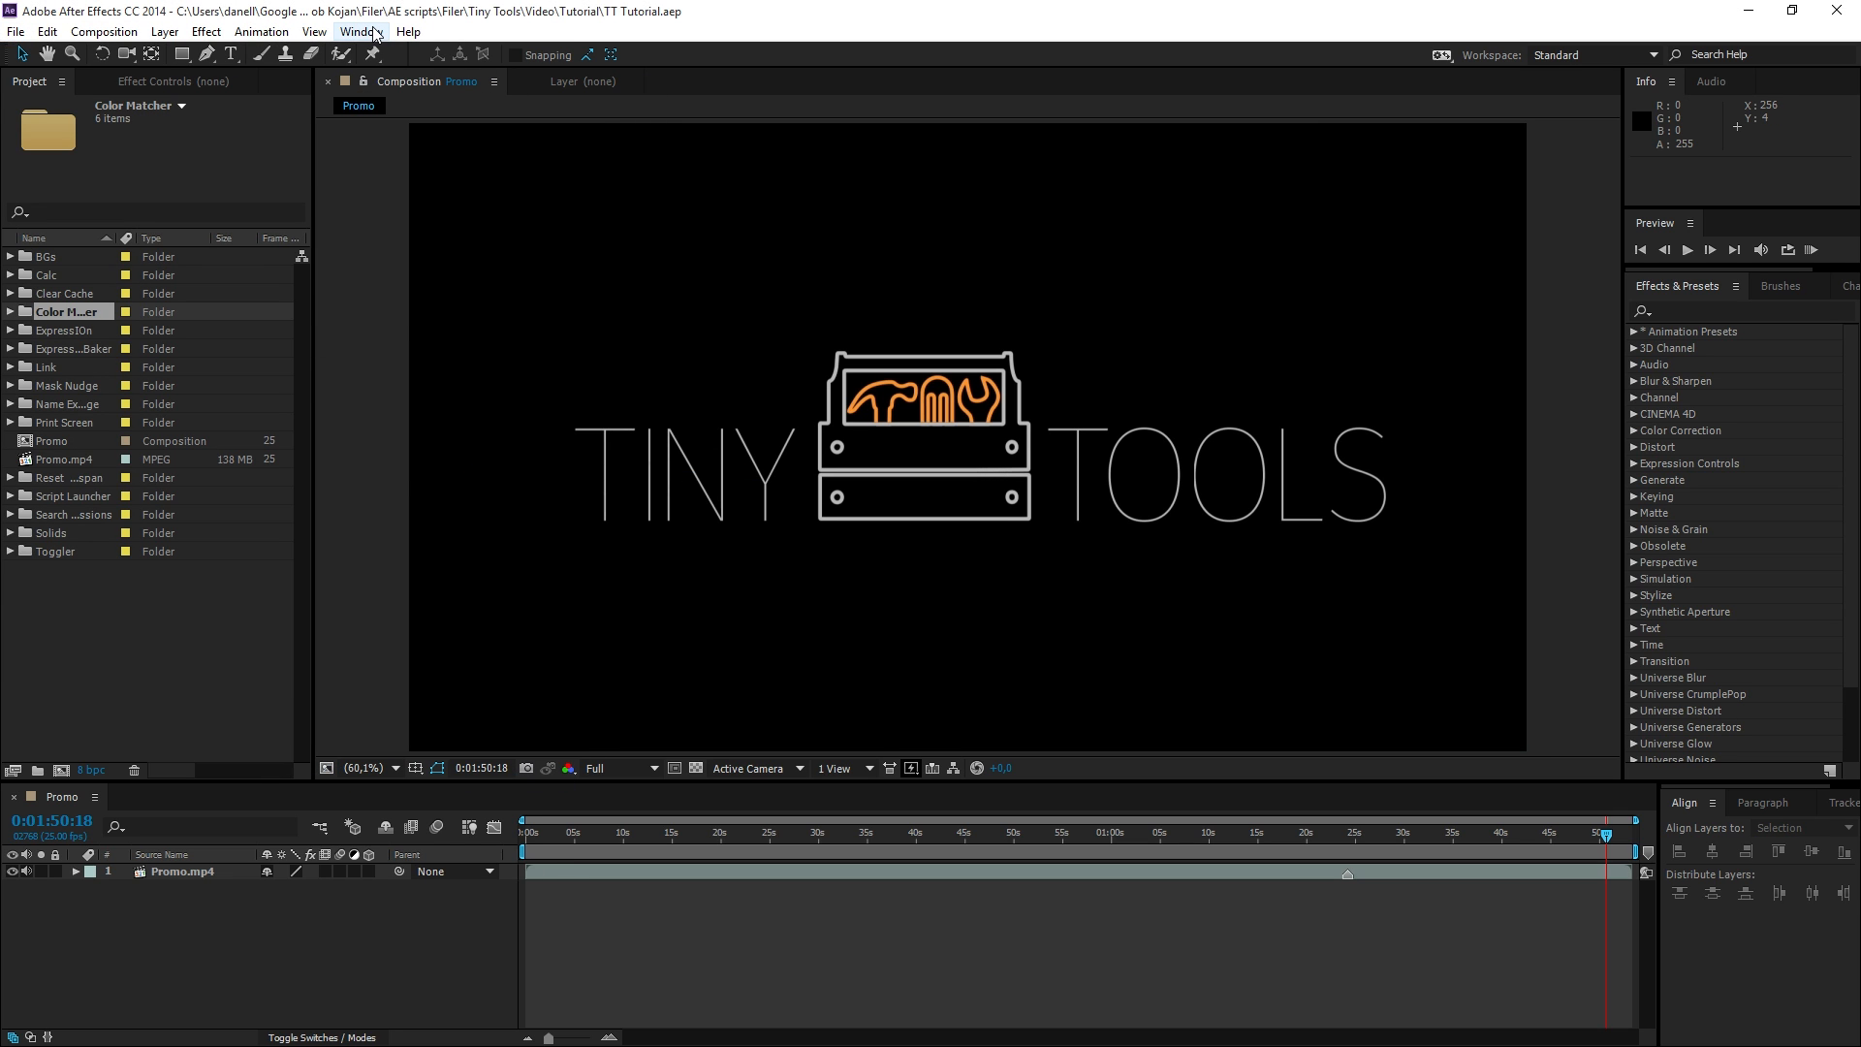
click(374, 32)
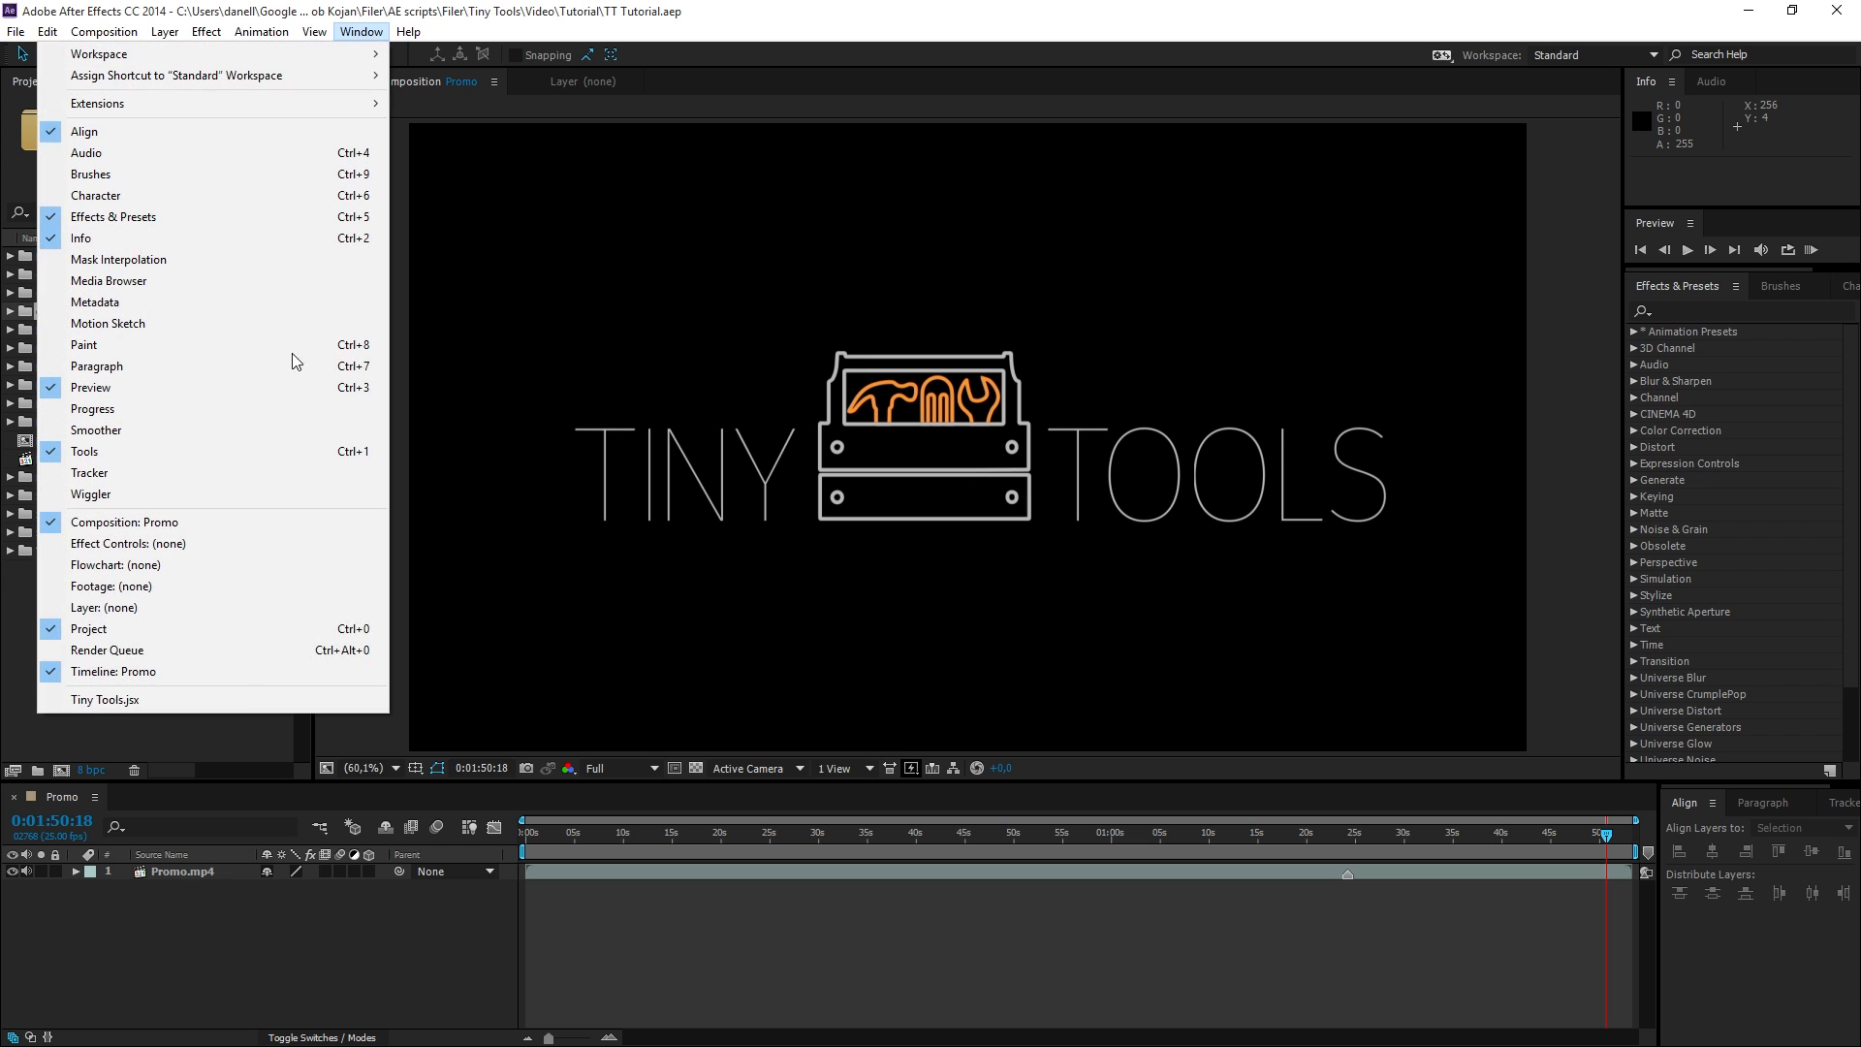
click(238, 696)
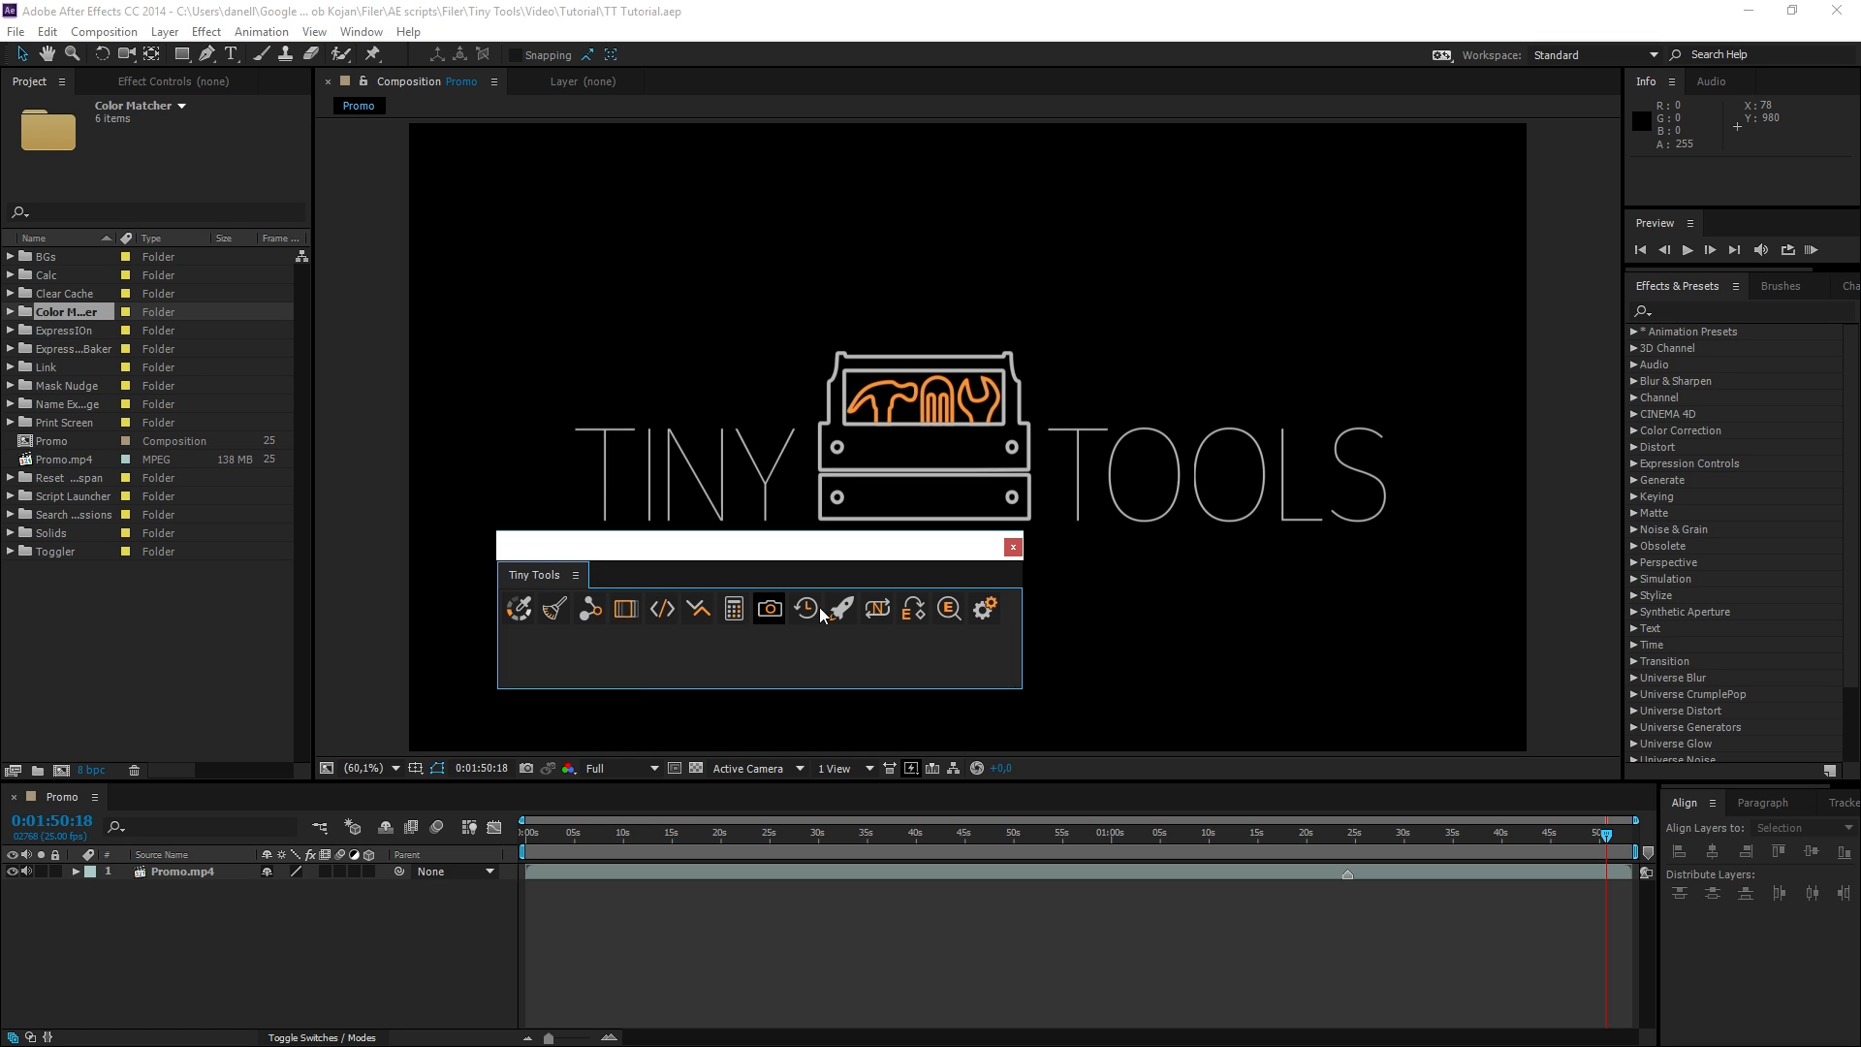
Open the Tiny Tools settings and review the descriptions of several tools, including Mask Nudge and Color Matcher.
click(986, 618)
click(648, 488)
click(648, 524)
click(649, 565)
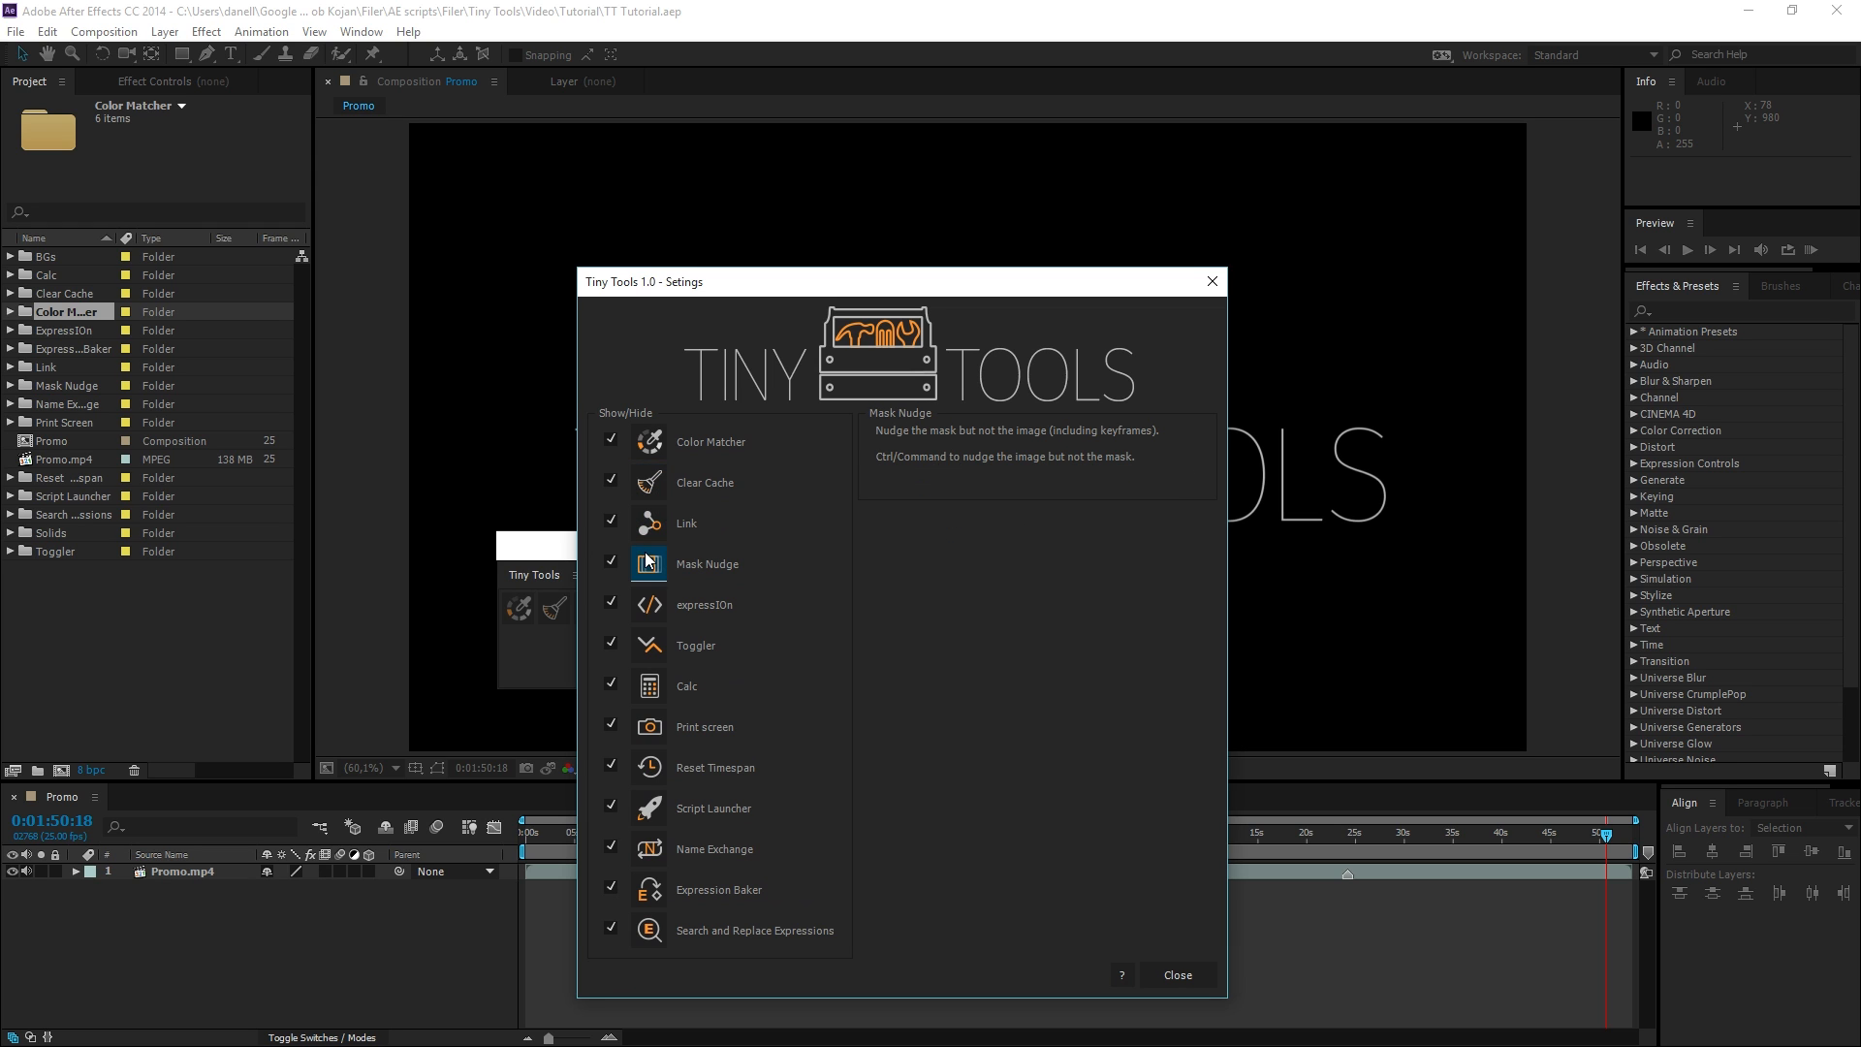
click(695, 442)
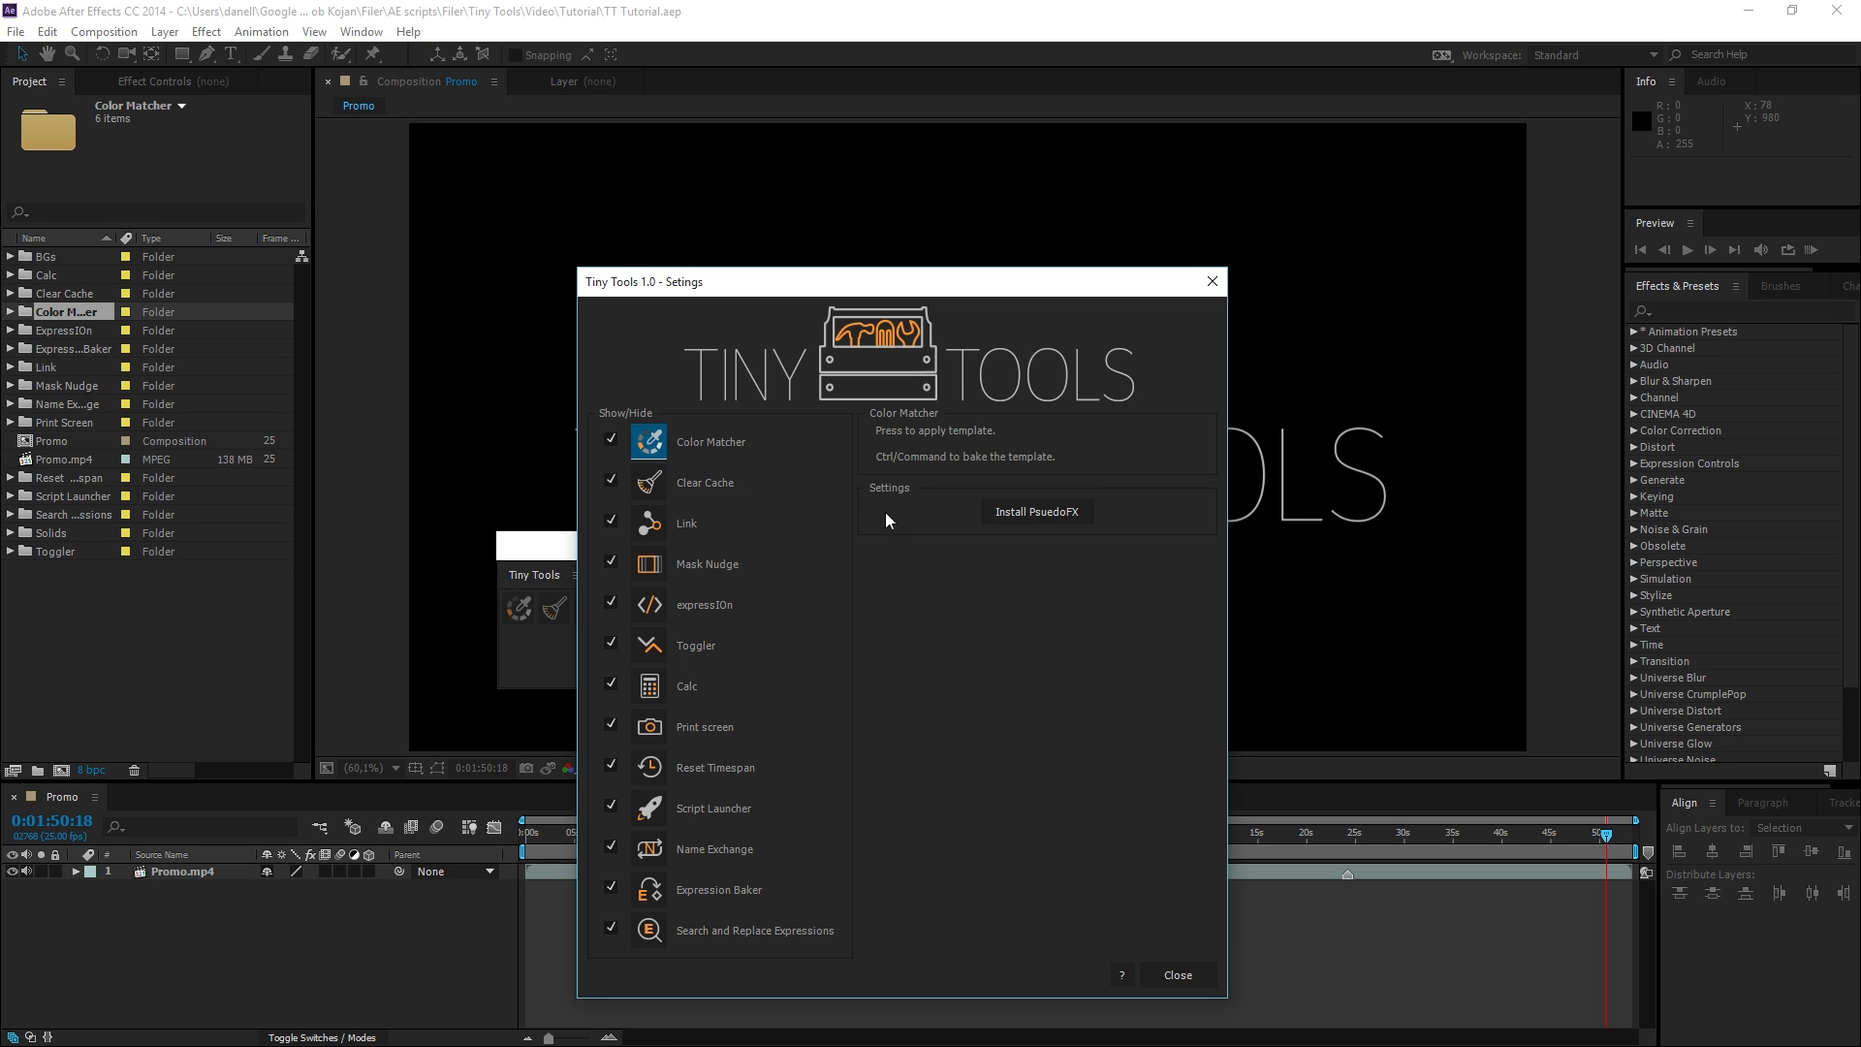
click(679, 732)
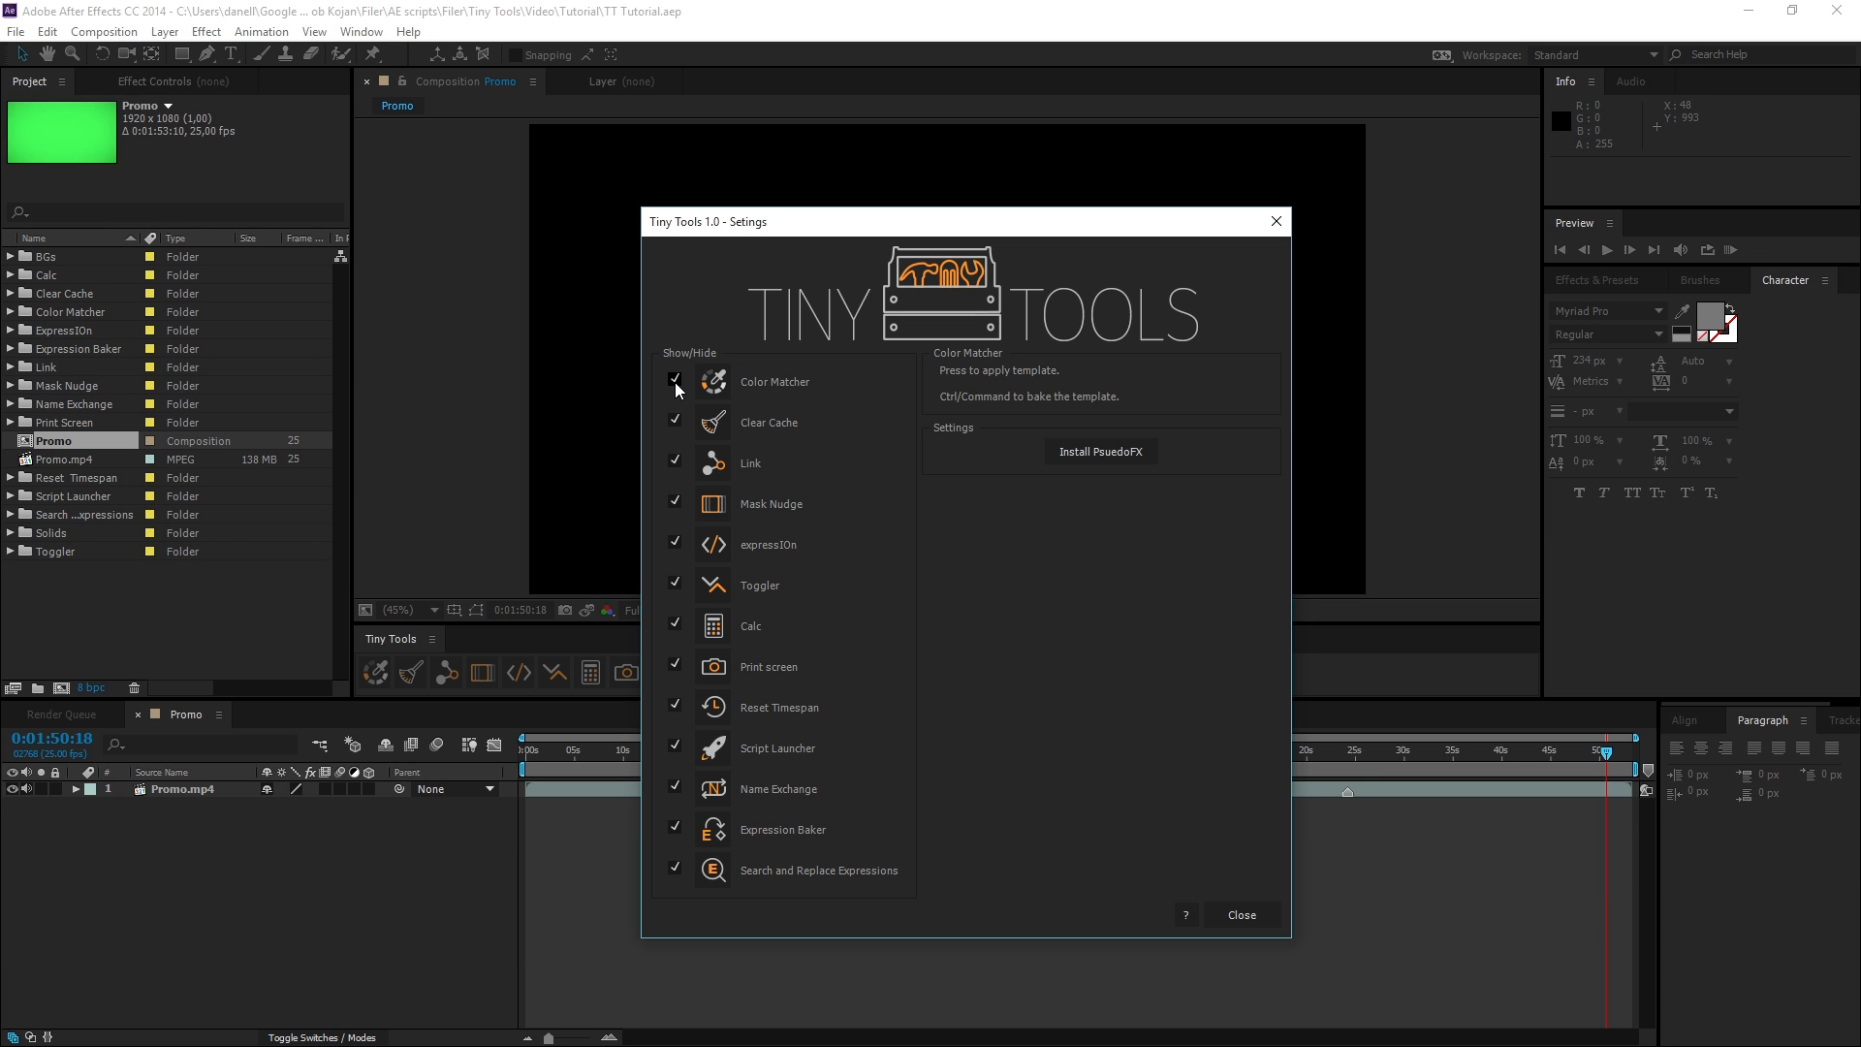
Hide Mask Nudge, expressIOn, Toggler, Calc, Print screen, Reset Timespan and Name Exchange from the Tiny Tools panel.
drag(809, 222, 1048, 221)
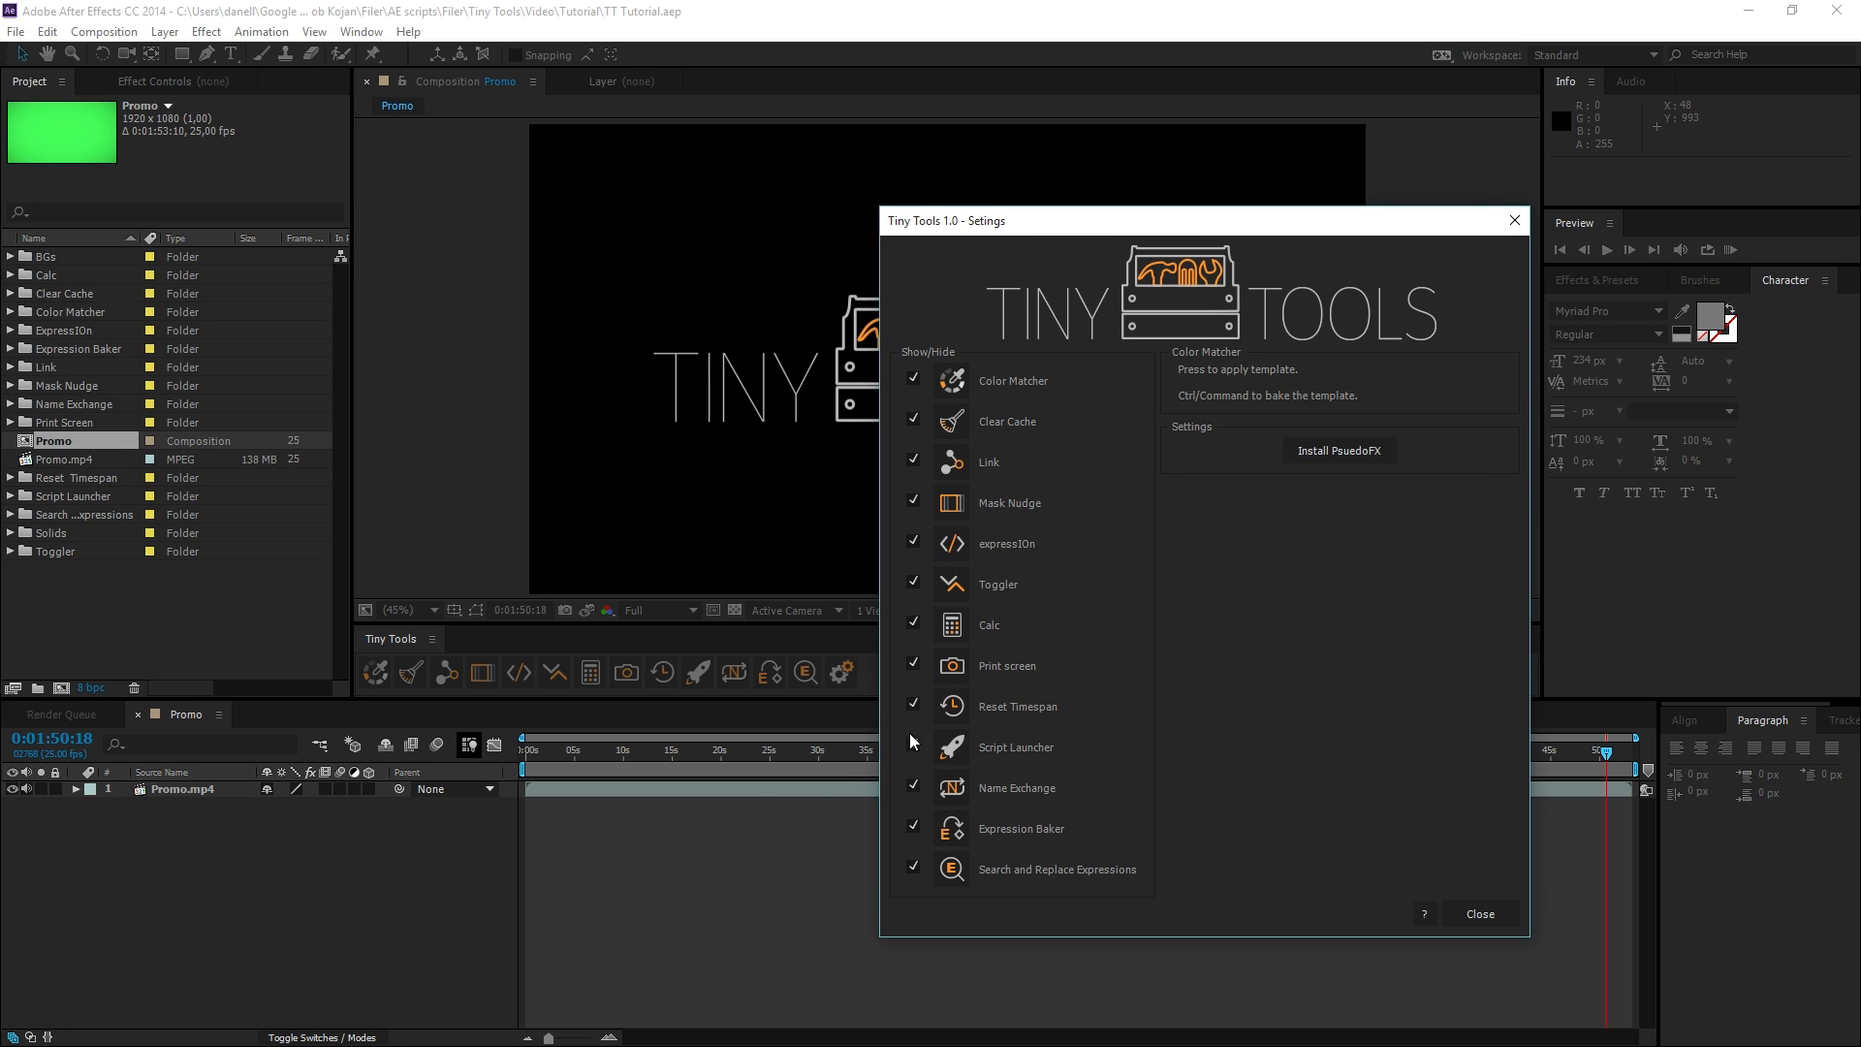
click(912, 500)
click(913, 543)
click(913, 584)
click(912, 624)
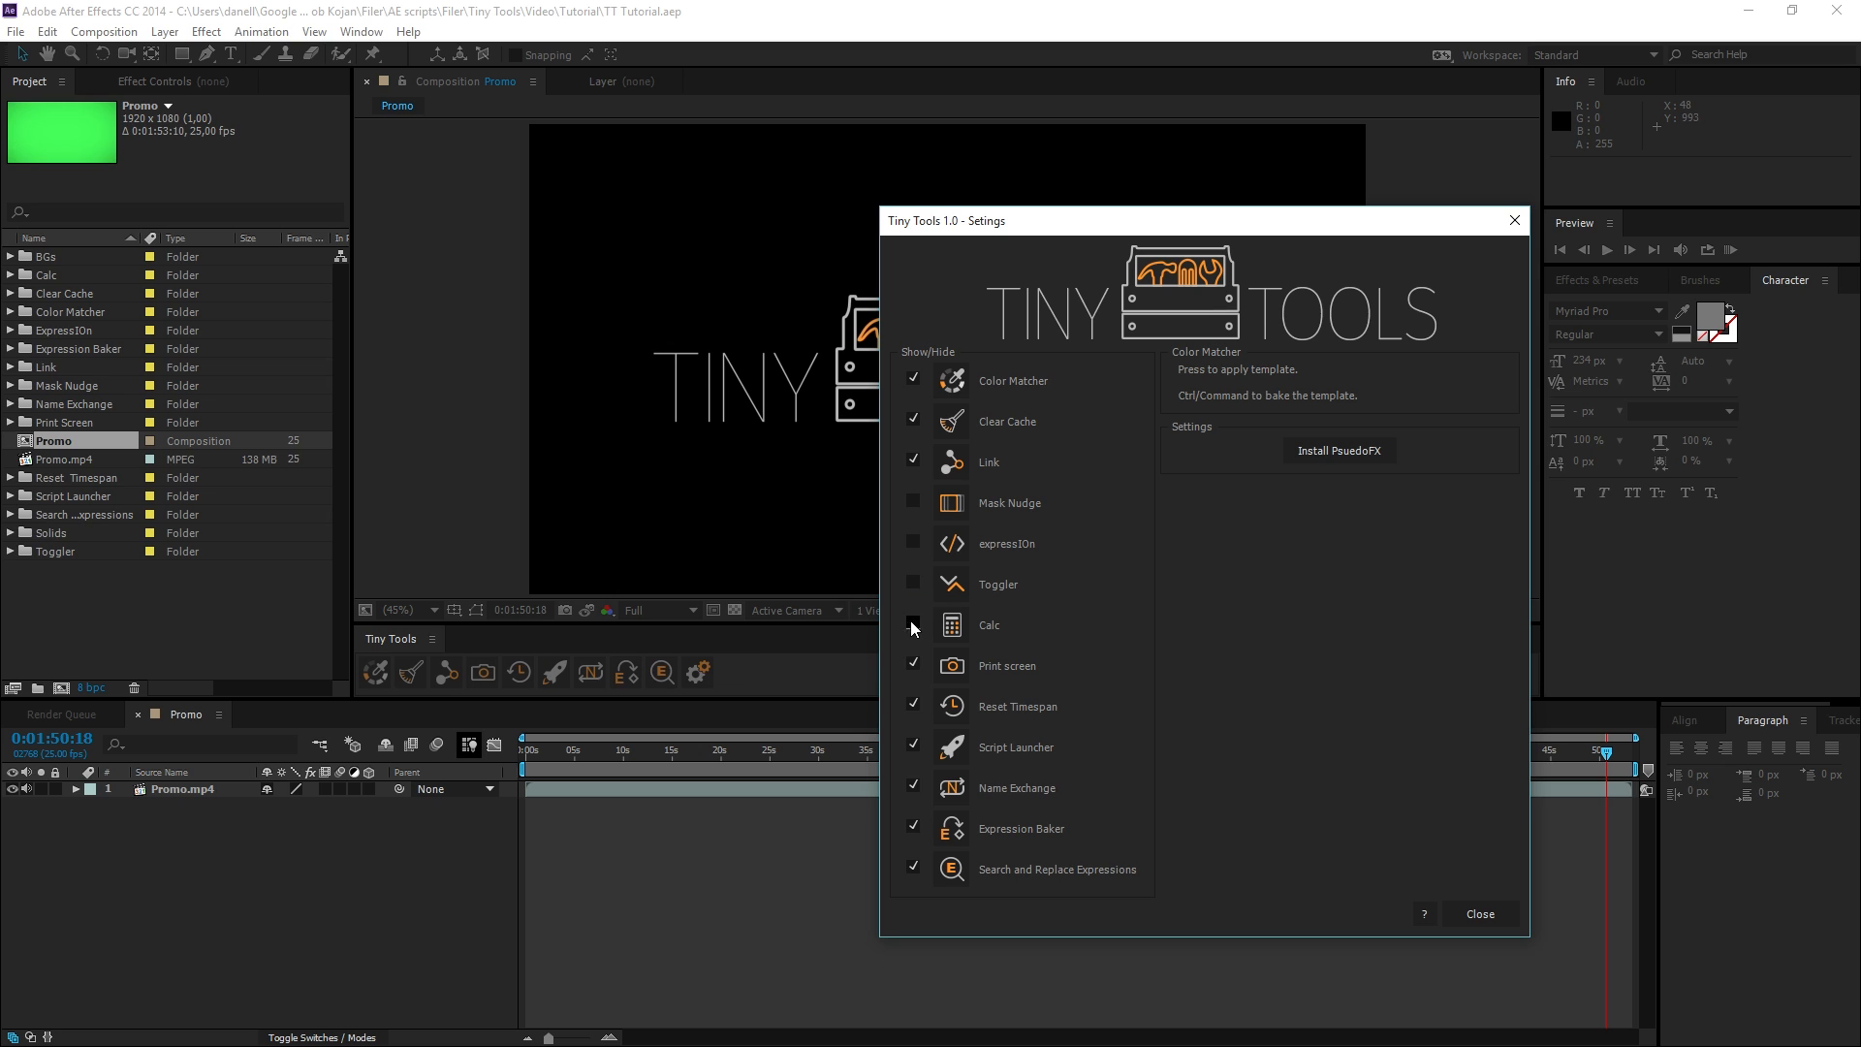
click(912, 665)
click(912, 706)
click(909, 789)
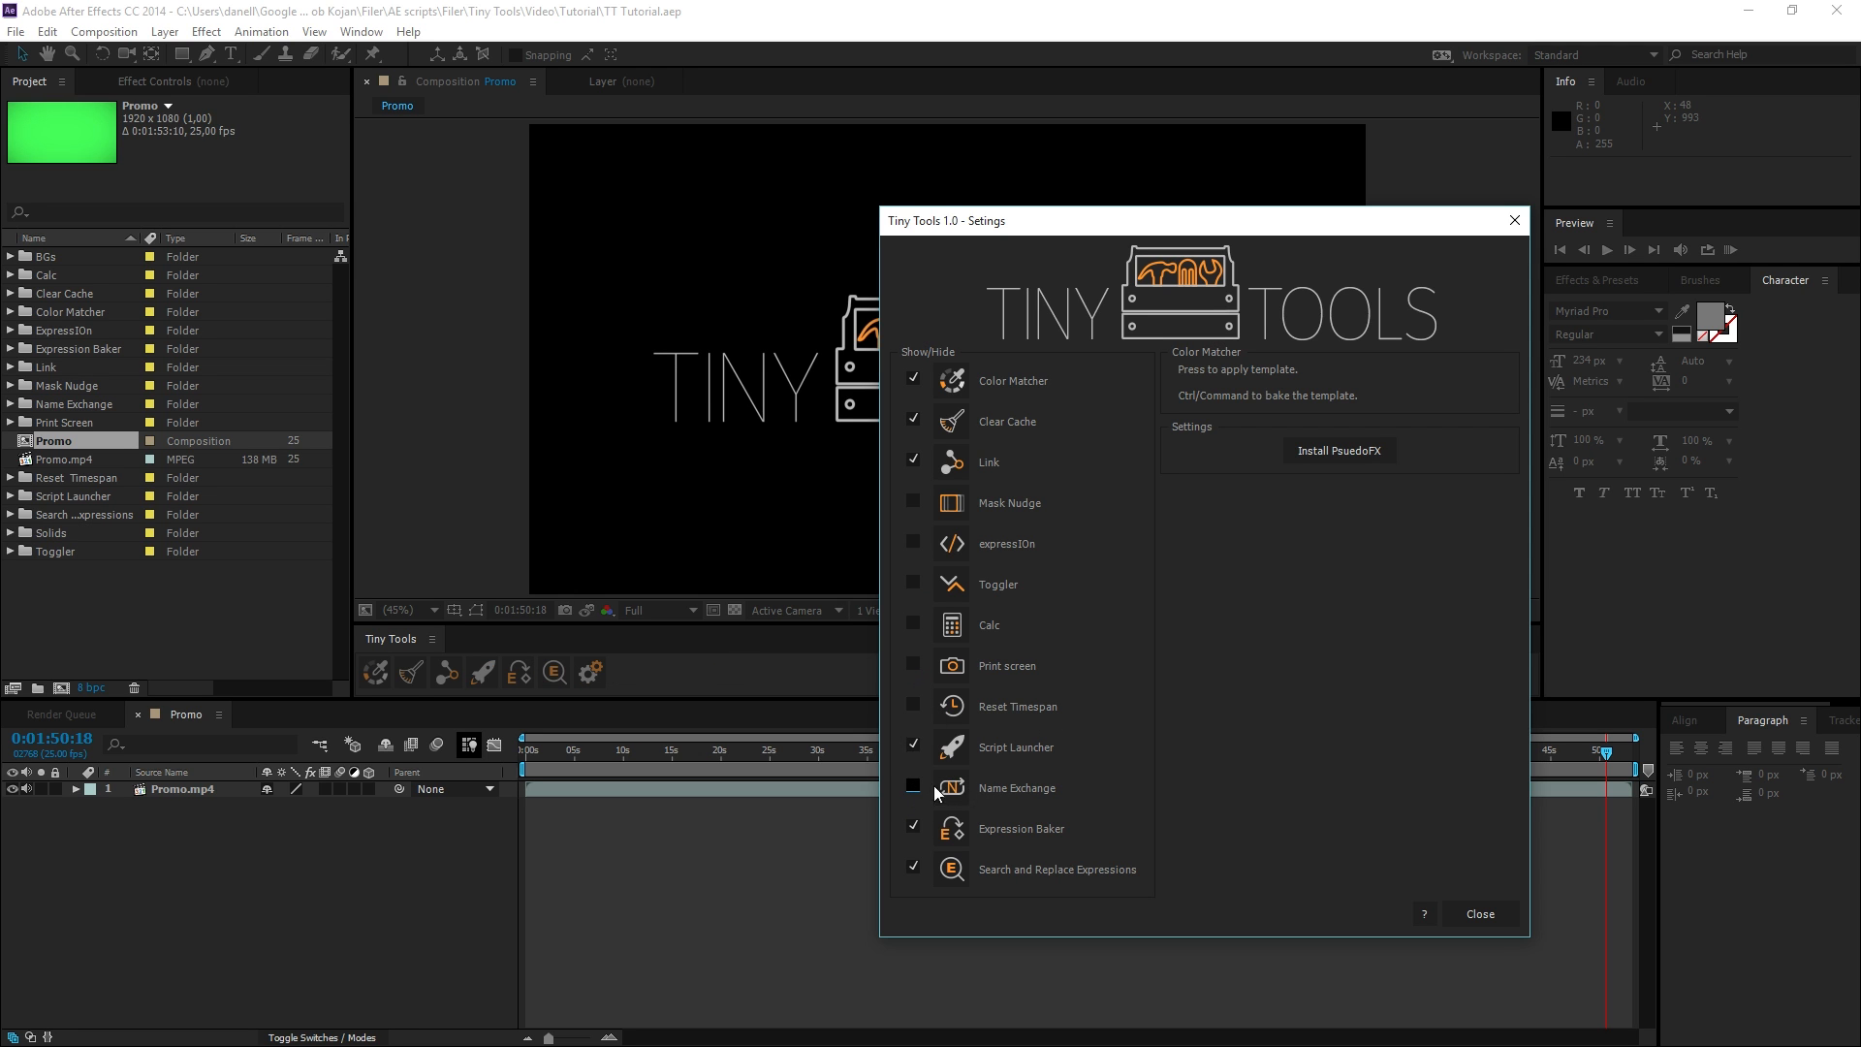
click(1477, 914)
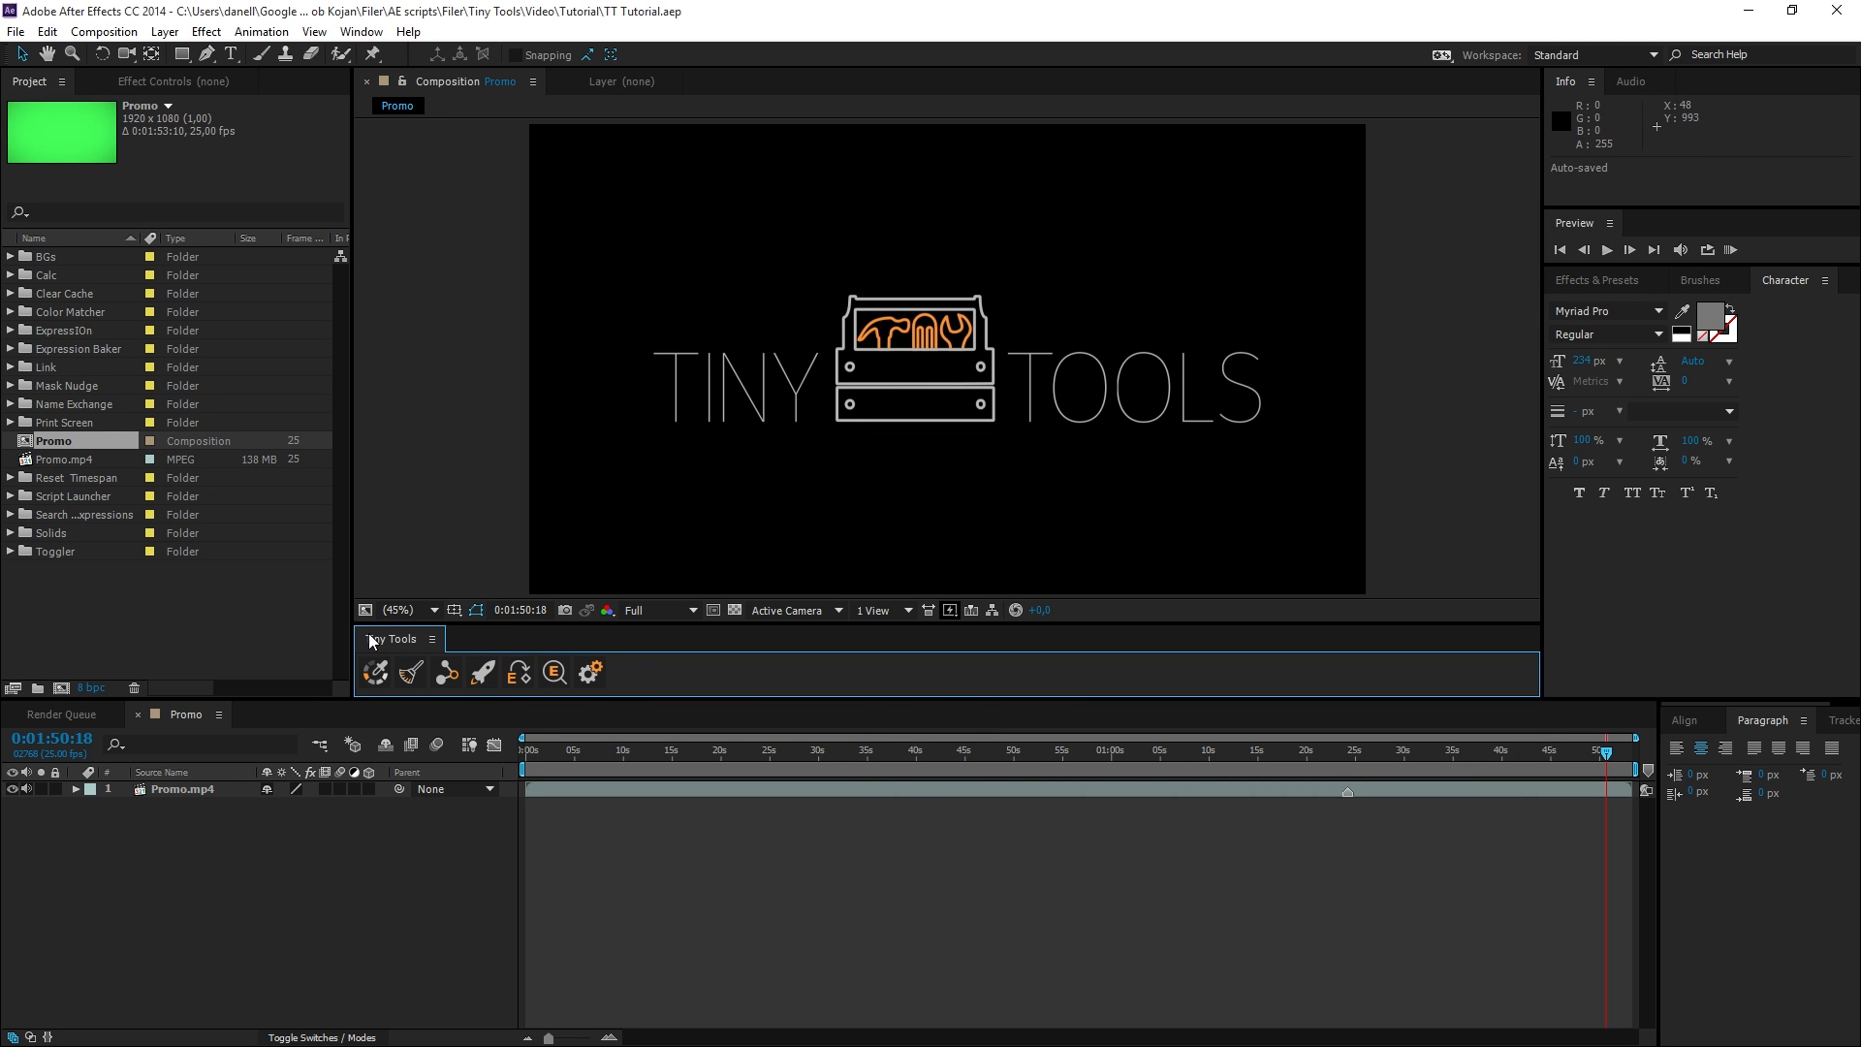
Show all the hidden tools again in the Tiny Tools panel through its settings.
click(590, 674)
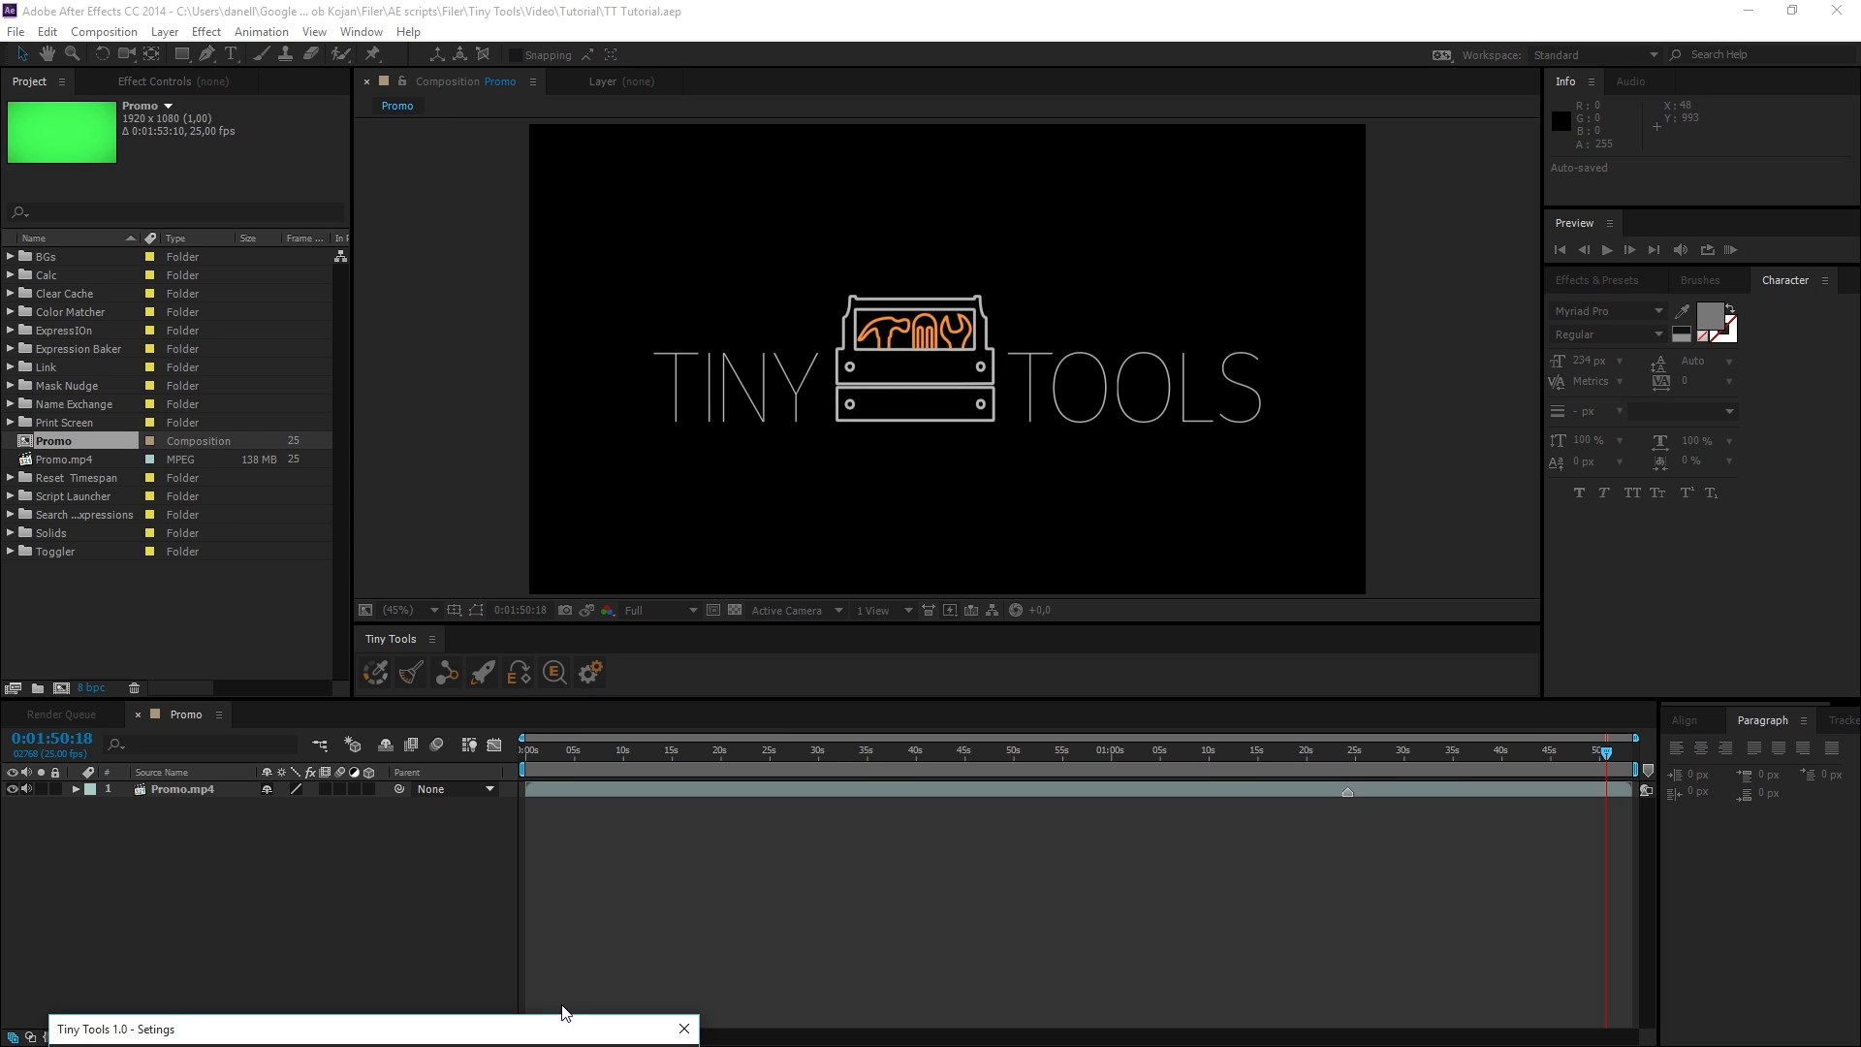
click(839, 748)
click(840, 665)
click(842, 627)
click(842, 585)
click(841, 544)
click(841, 502)
click(839, 462)
click(1435, 877)
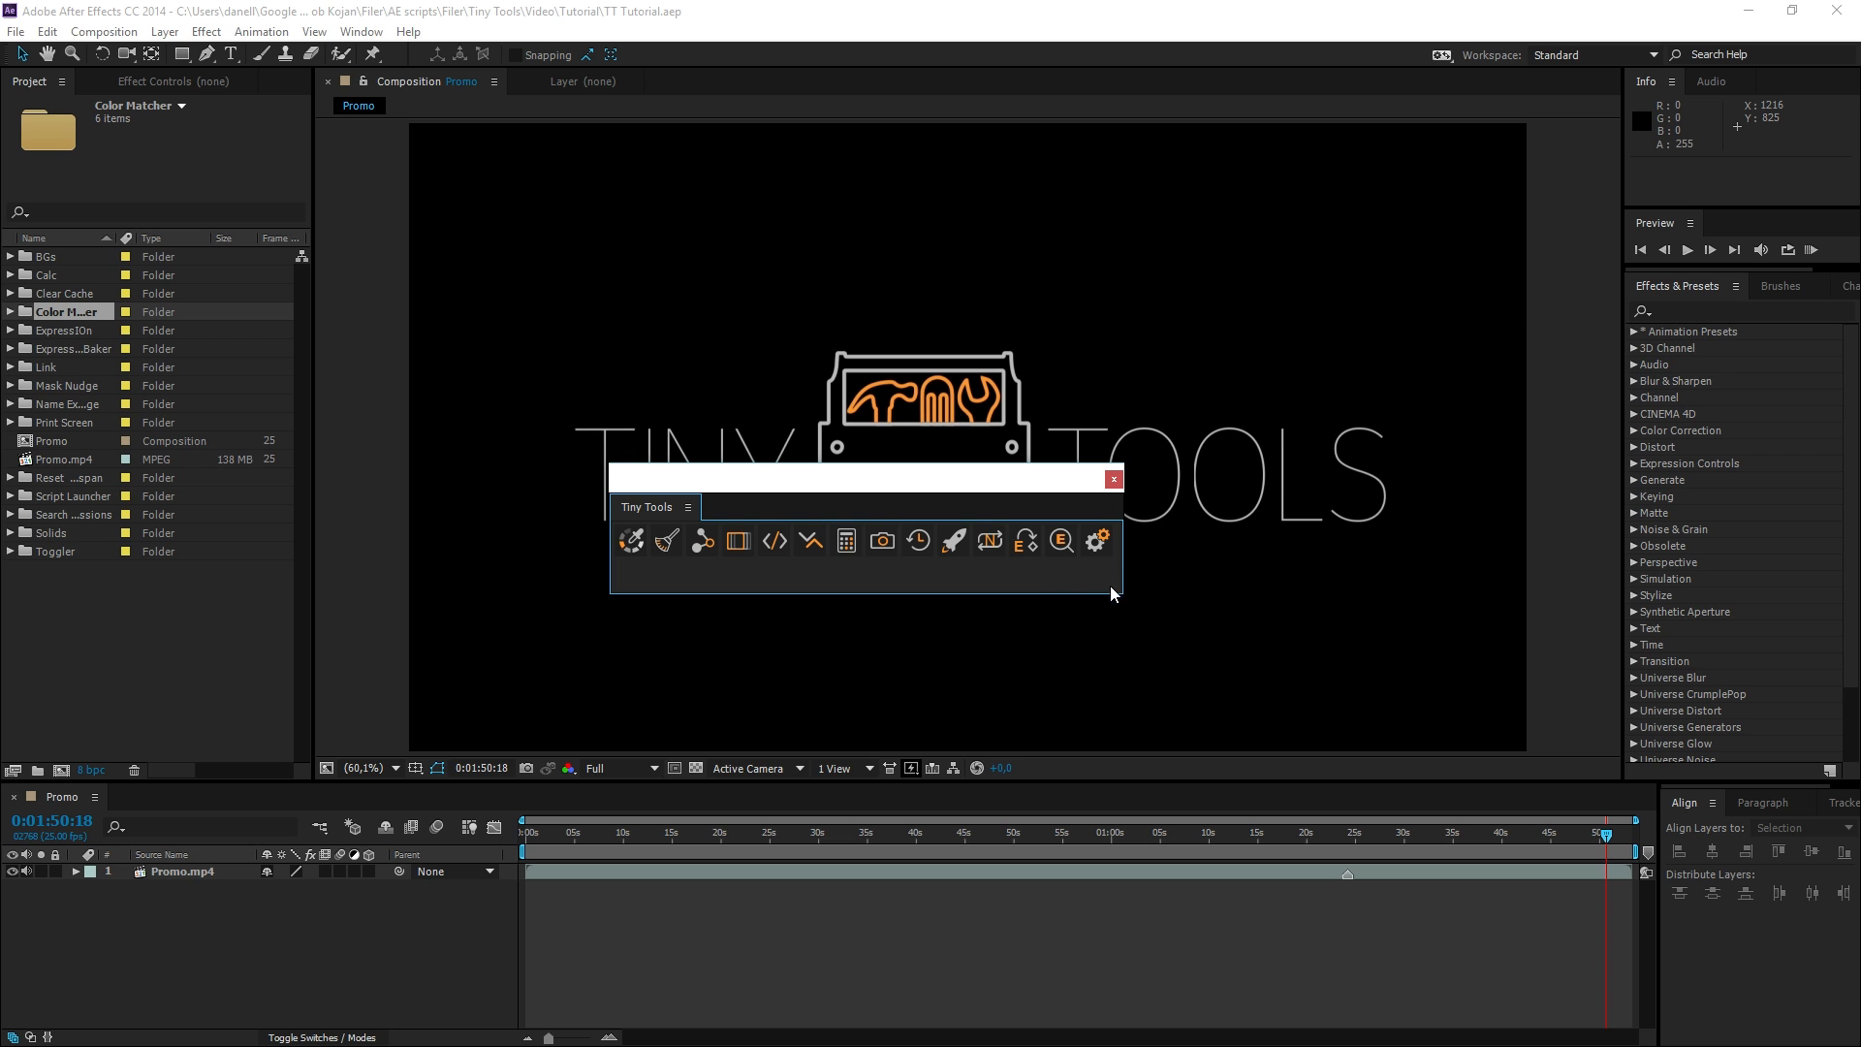
Dock the Tiny Tools panel below the Project panel, reduce its height and narrow the column.
drag(1124, 598, 957, 674)
drag(661, 514, 188, 754)
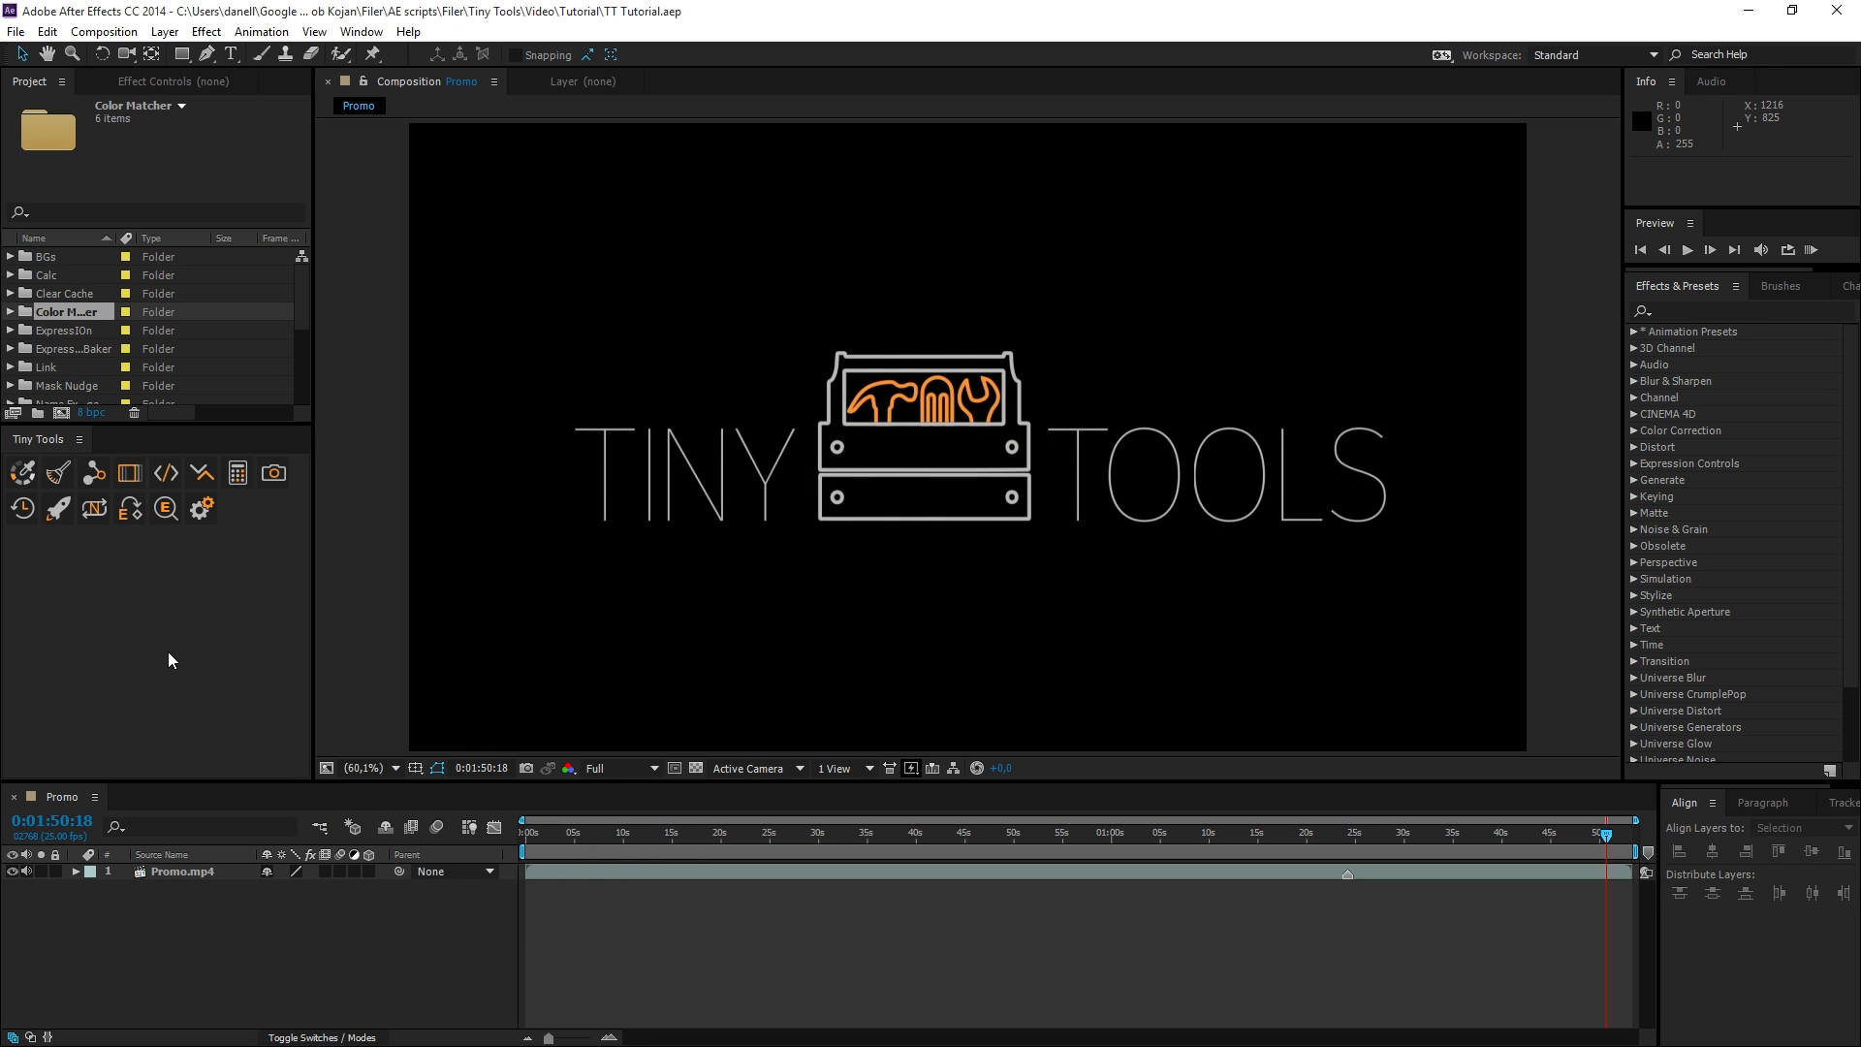
drag(196, 427, 208, 645)
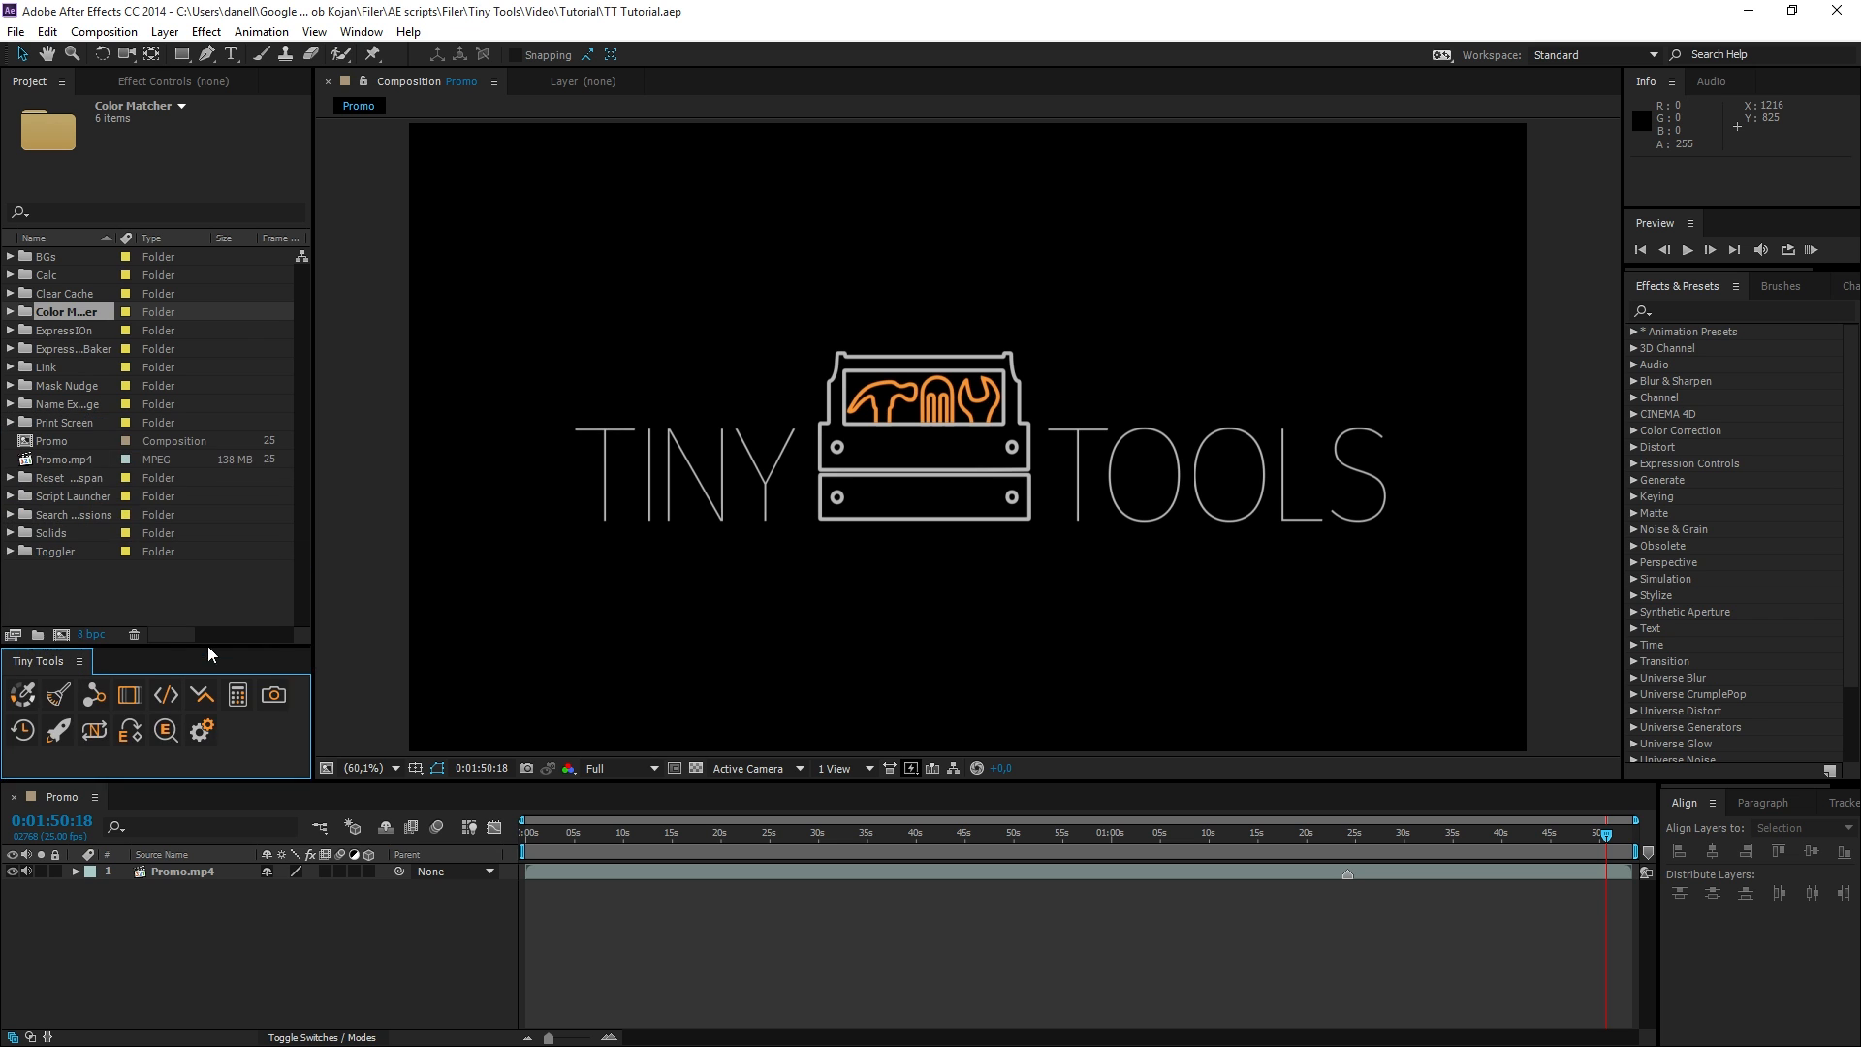
drag(312, 717, 199, 717)
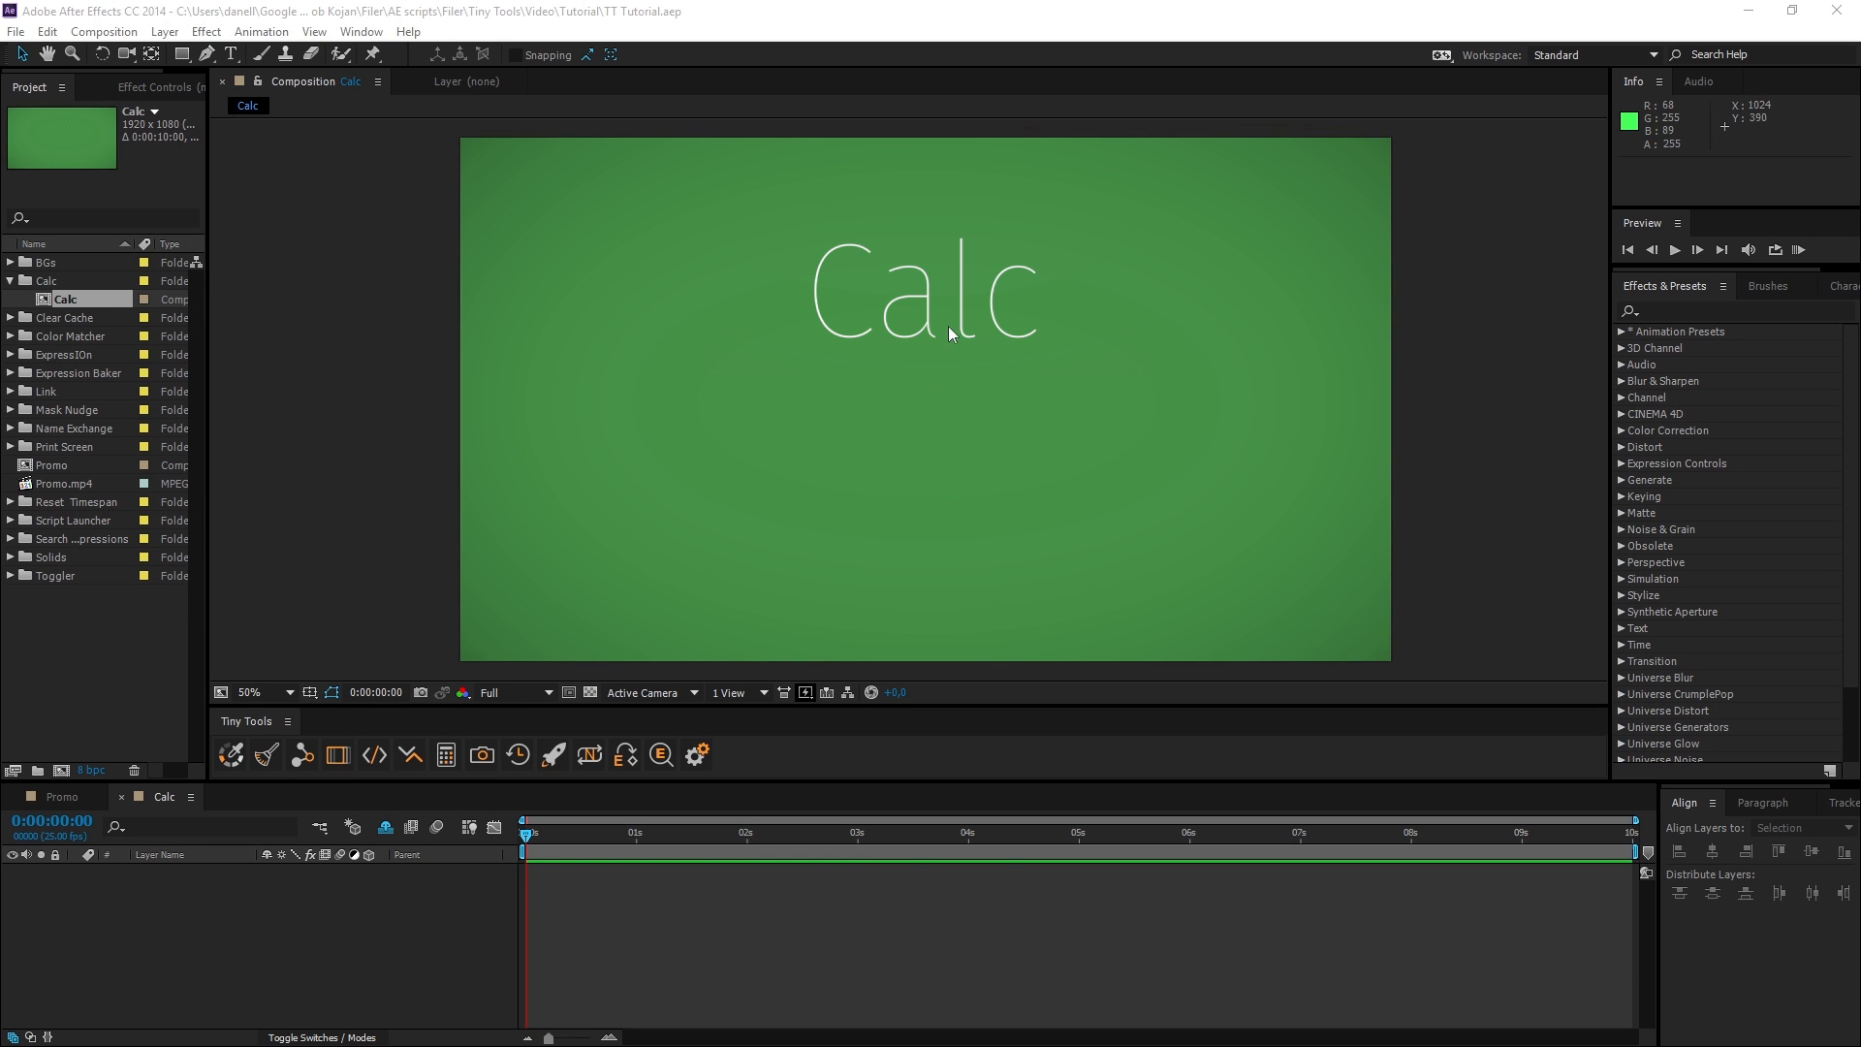
Open the Calc tool, calculate 5+5 and define the variable textWidth = 150.
click(448, 755)
drag(499, 602, 957, 401)
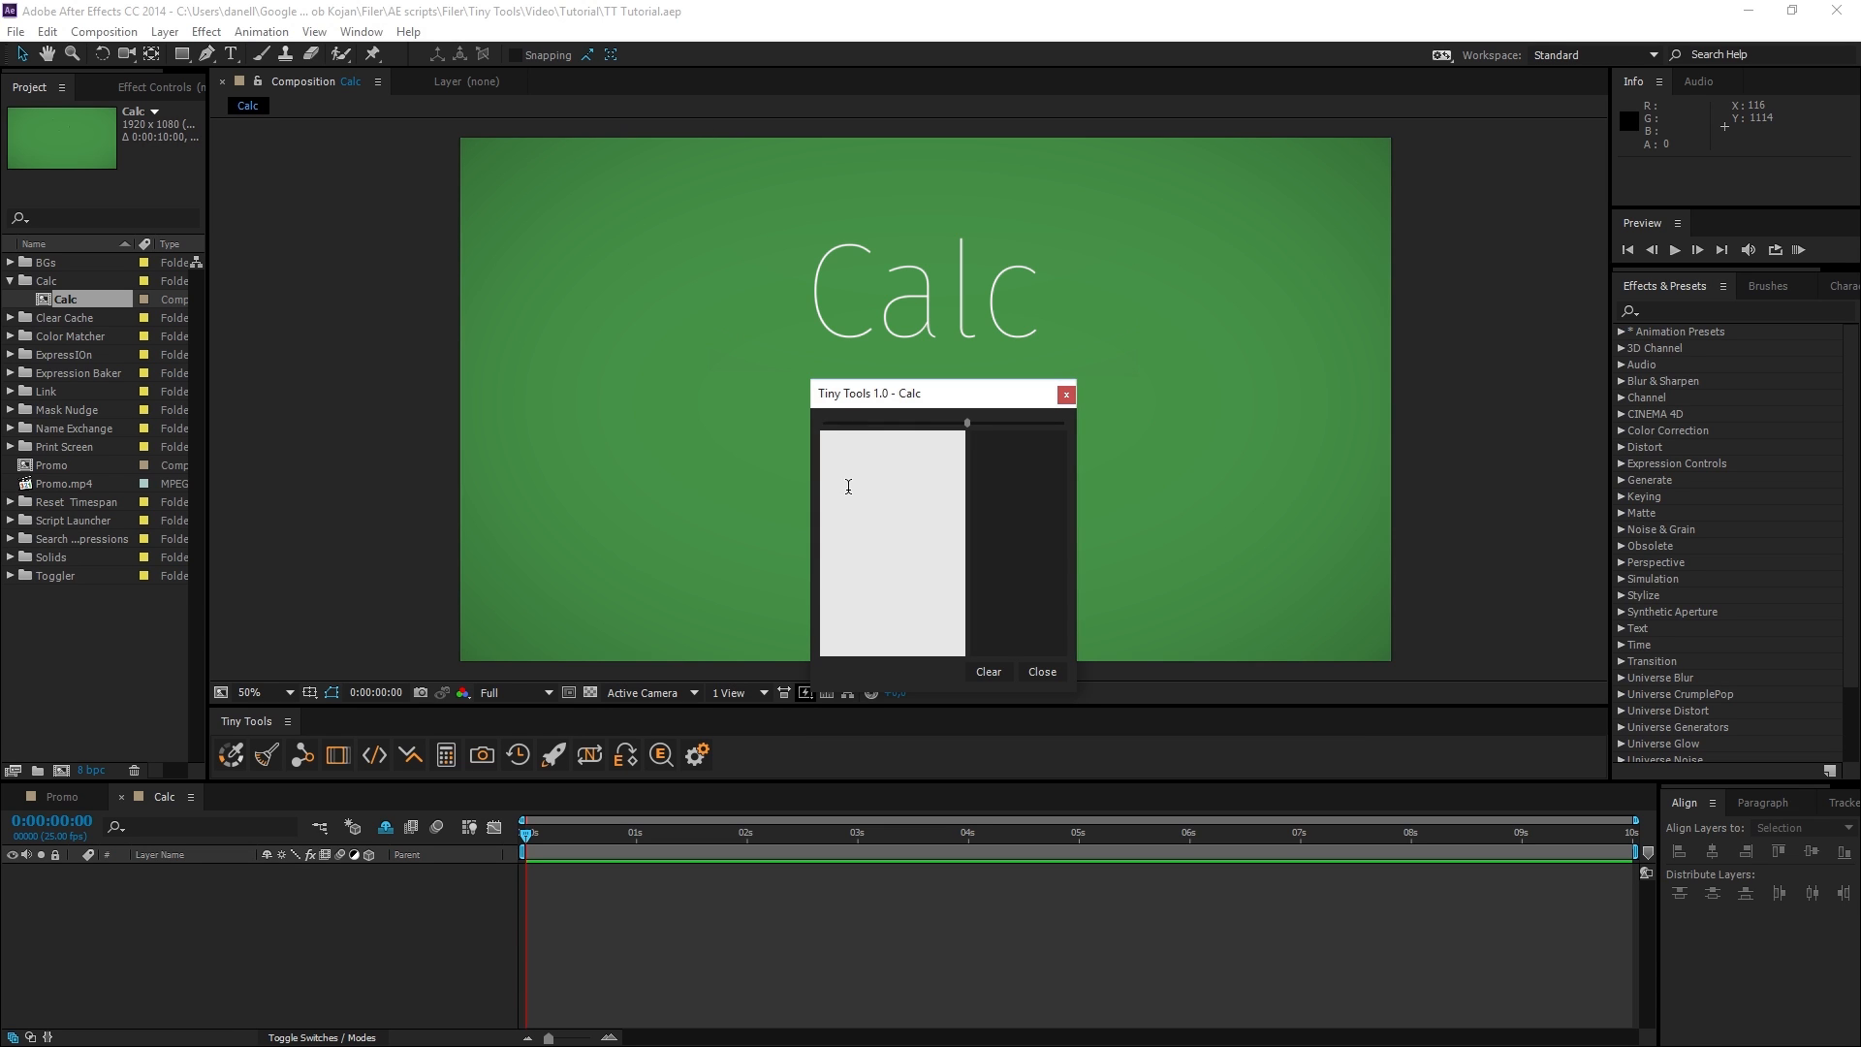
text(+5)
text(textWidth =)
text(150)
key(Return)
Define margin = 5 in Calc and add the calculation textWidth * 3 + margin * 2.
text(margin = 5textWidth ^)
key(BackSpace)
text(* 3 + margin *2)
Pad "margin" in the last Calc line with extra g characters, widen the window and adjust the divider between expressions and results.
drag(967, 423, 980, 423)
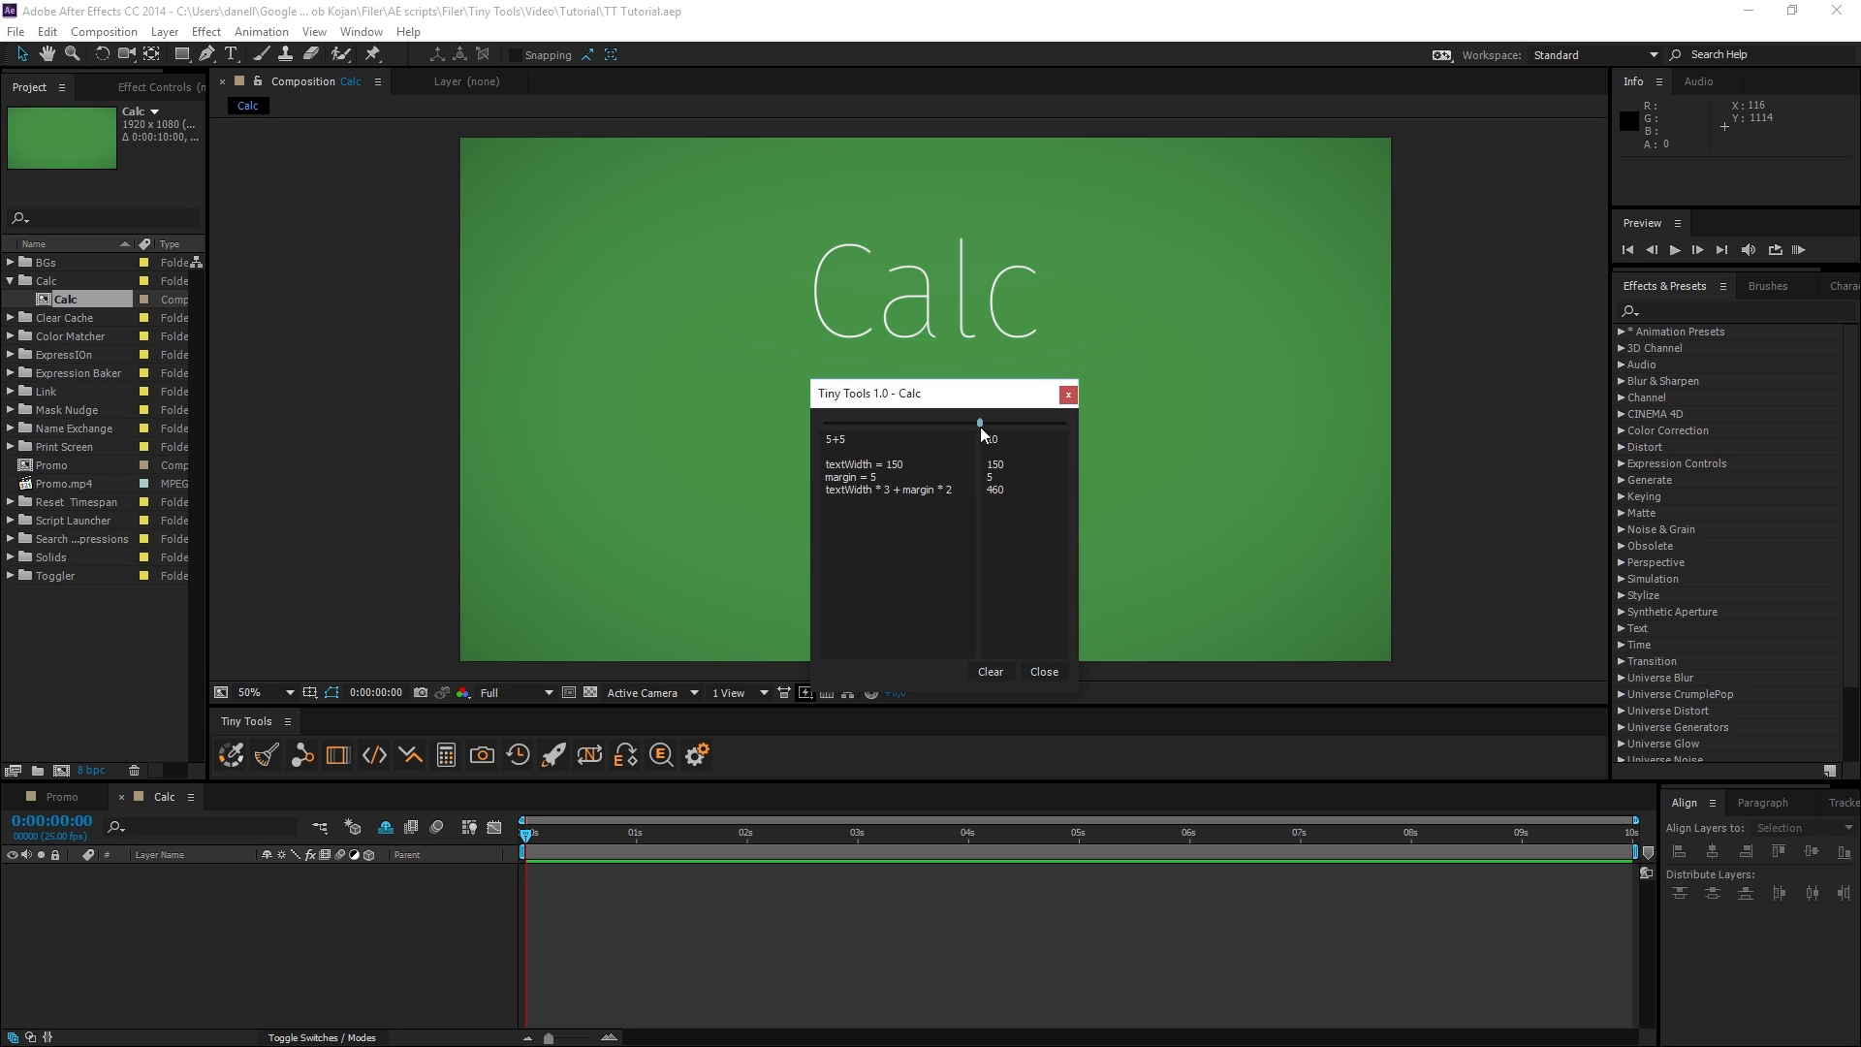
click(927, 490)
text(gggggggggggg)
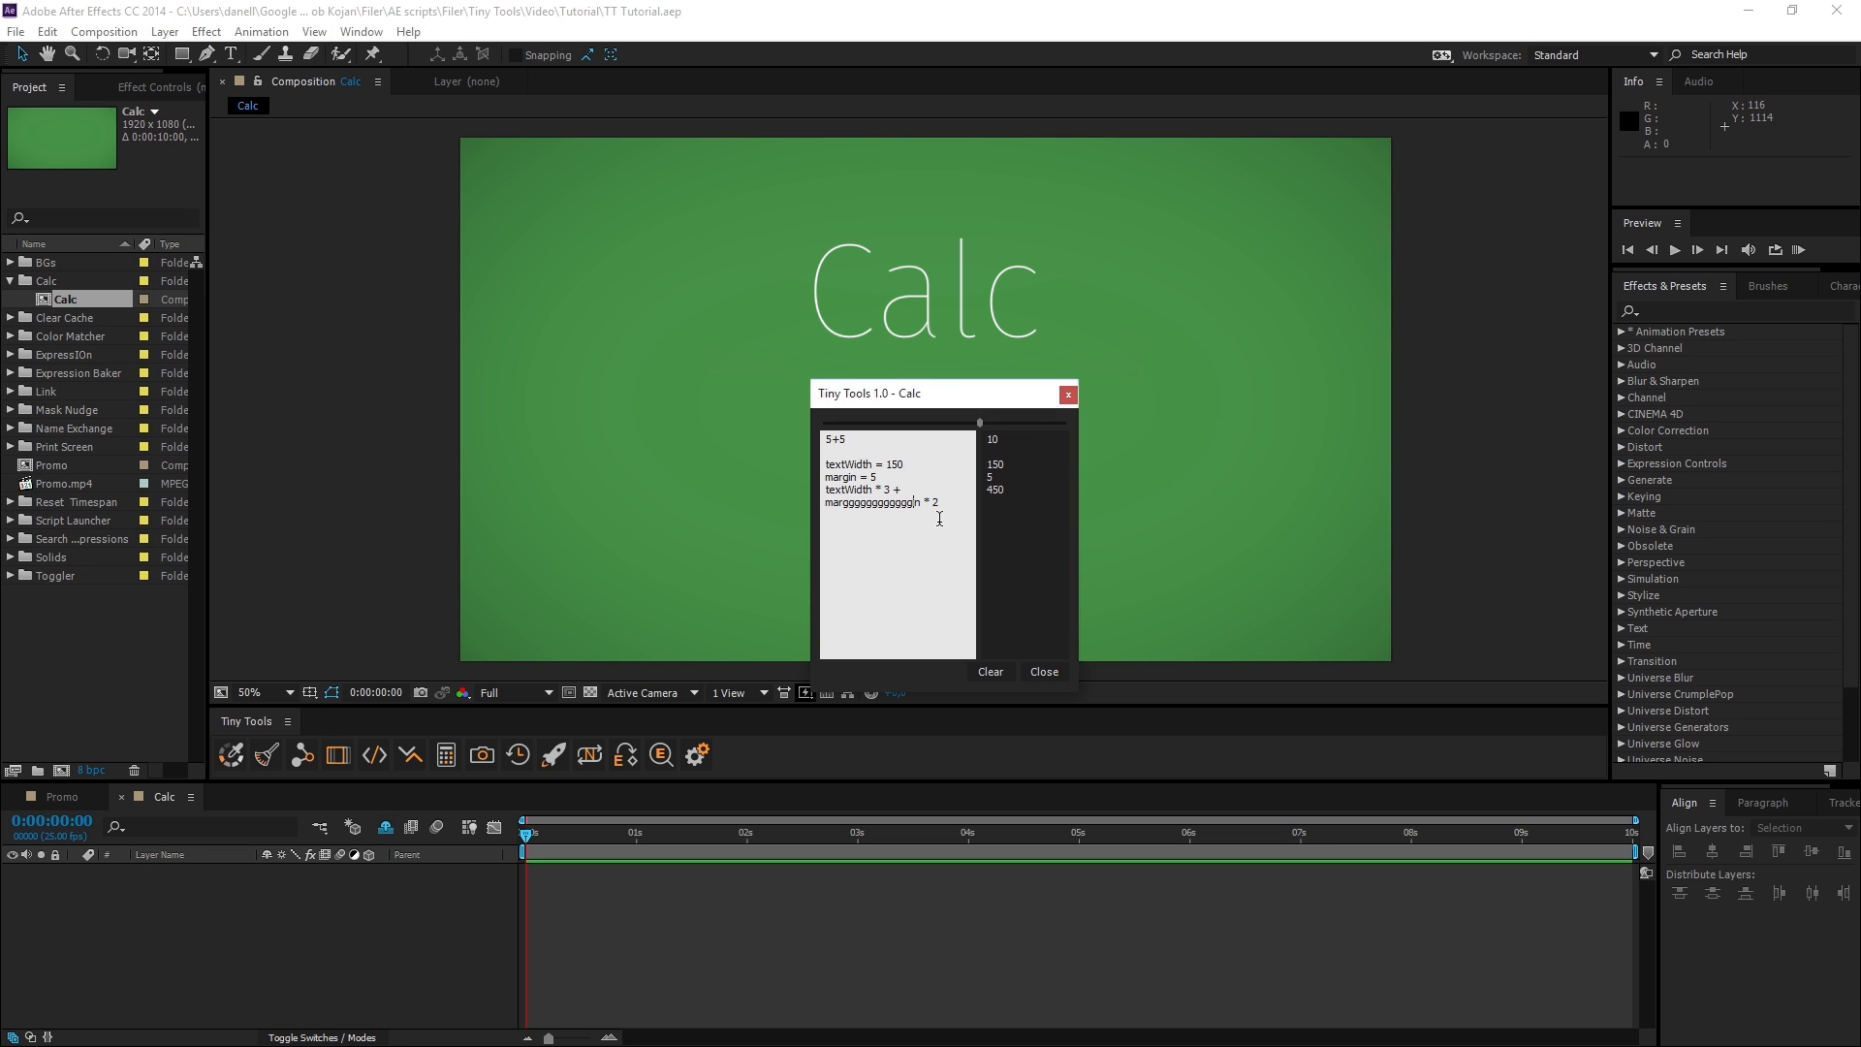
drag(1079, 537, 1284, 542)
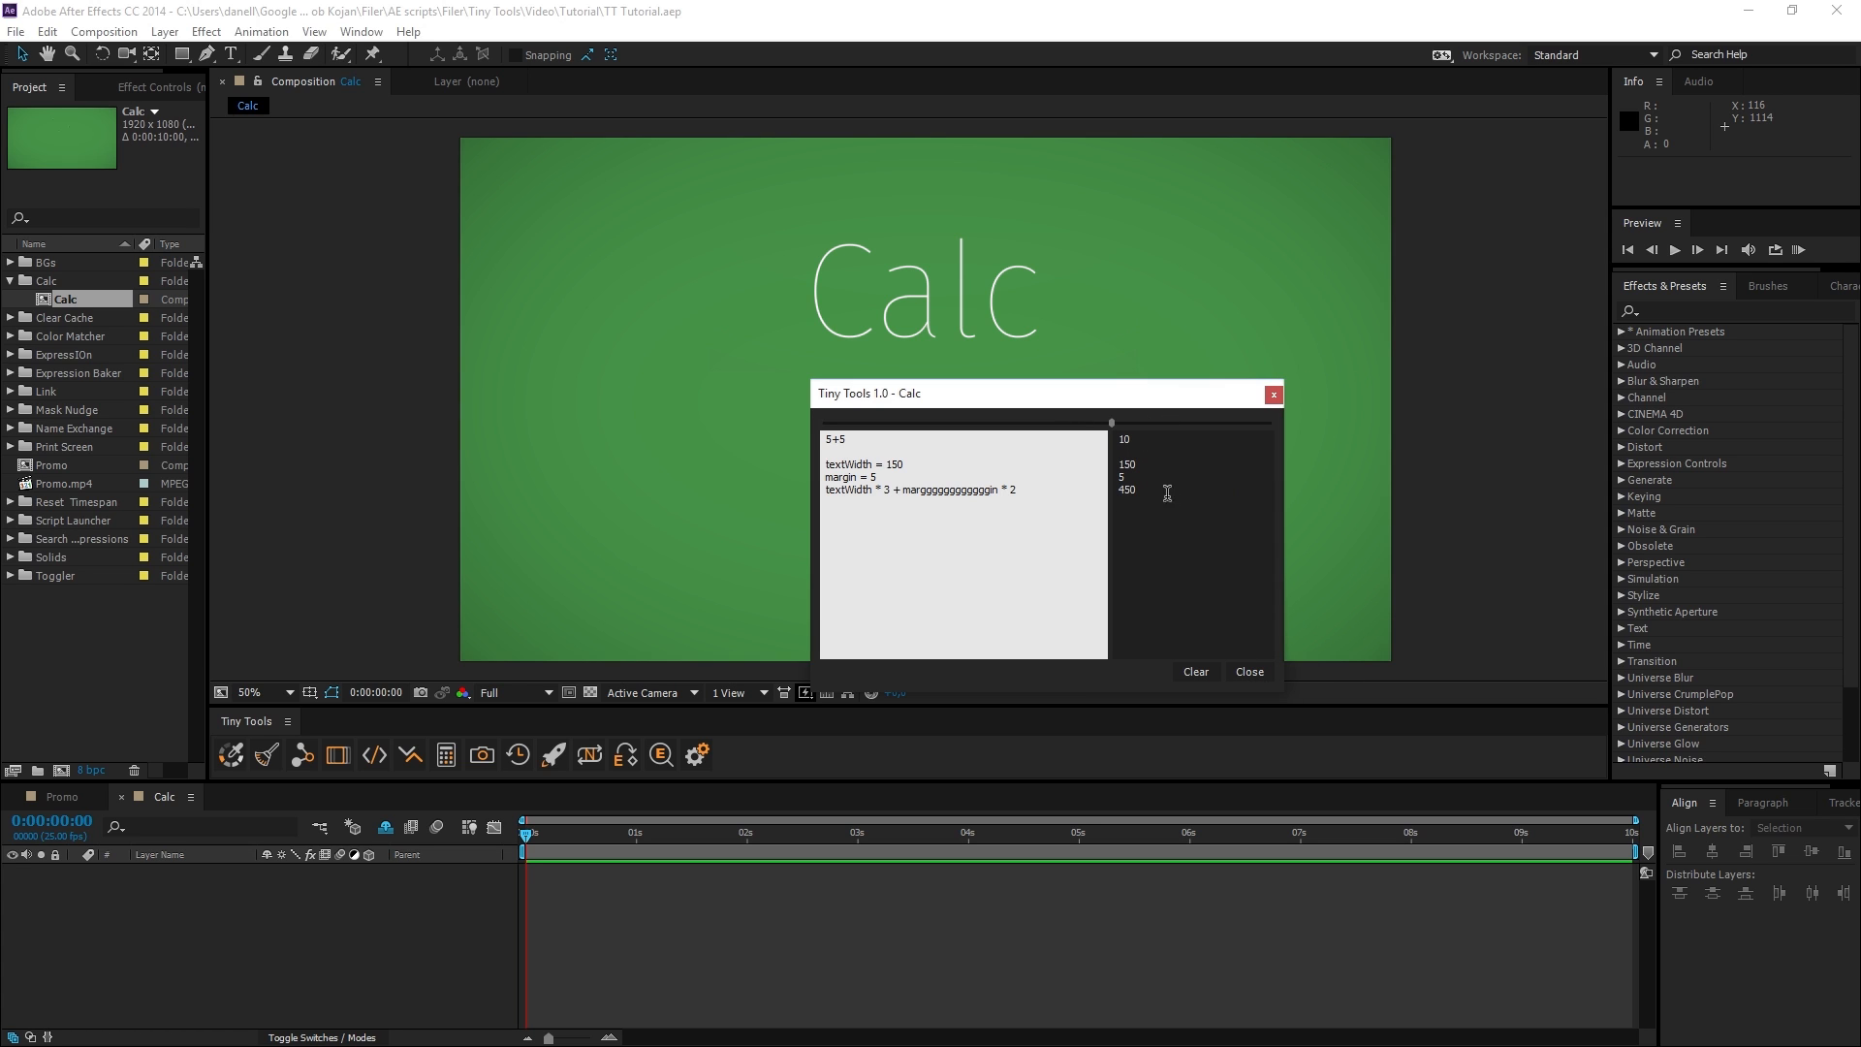
drag(1112, 422, 1020, 435)
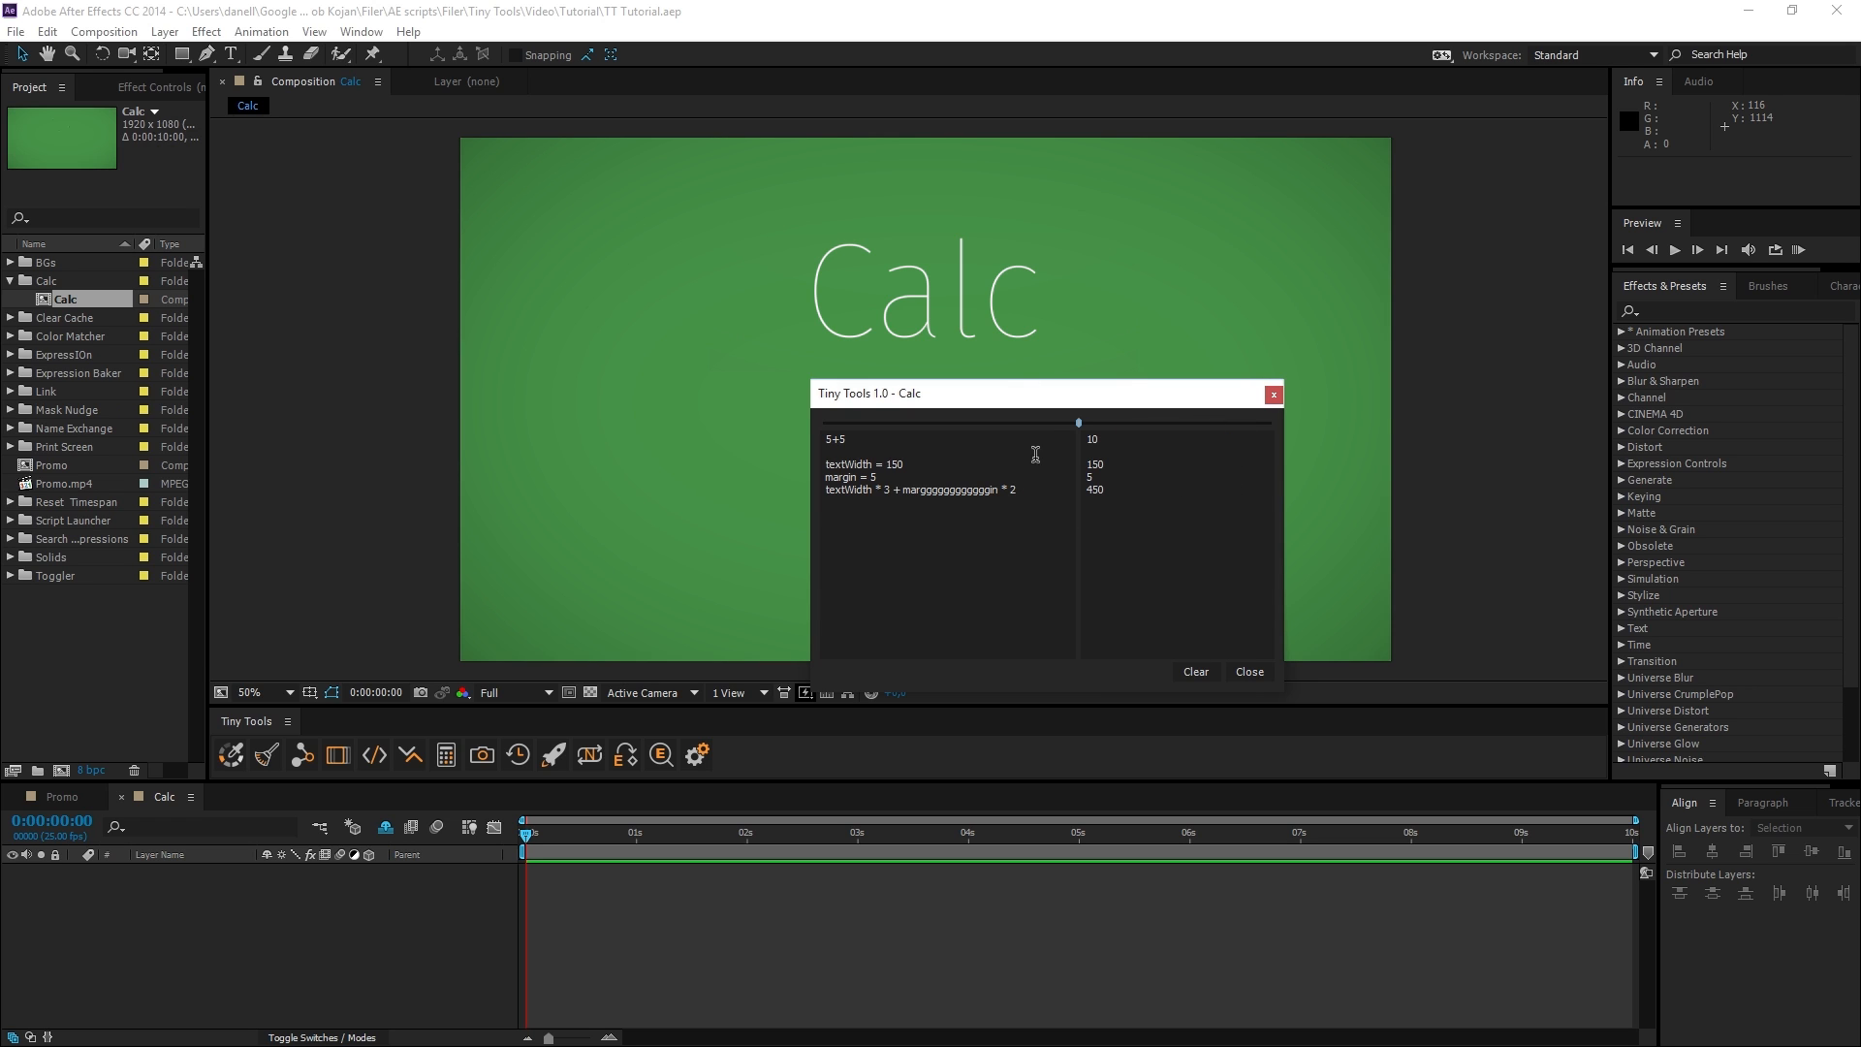
Close and reopen Calc, then widen its window and place it over the composition.
click(1272, 395)
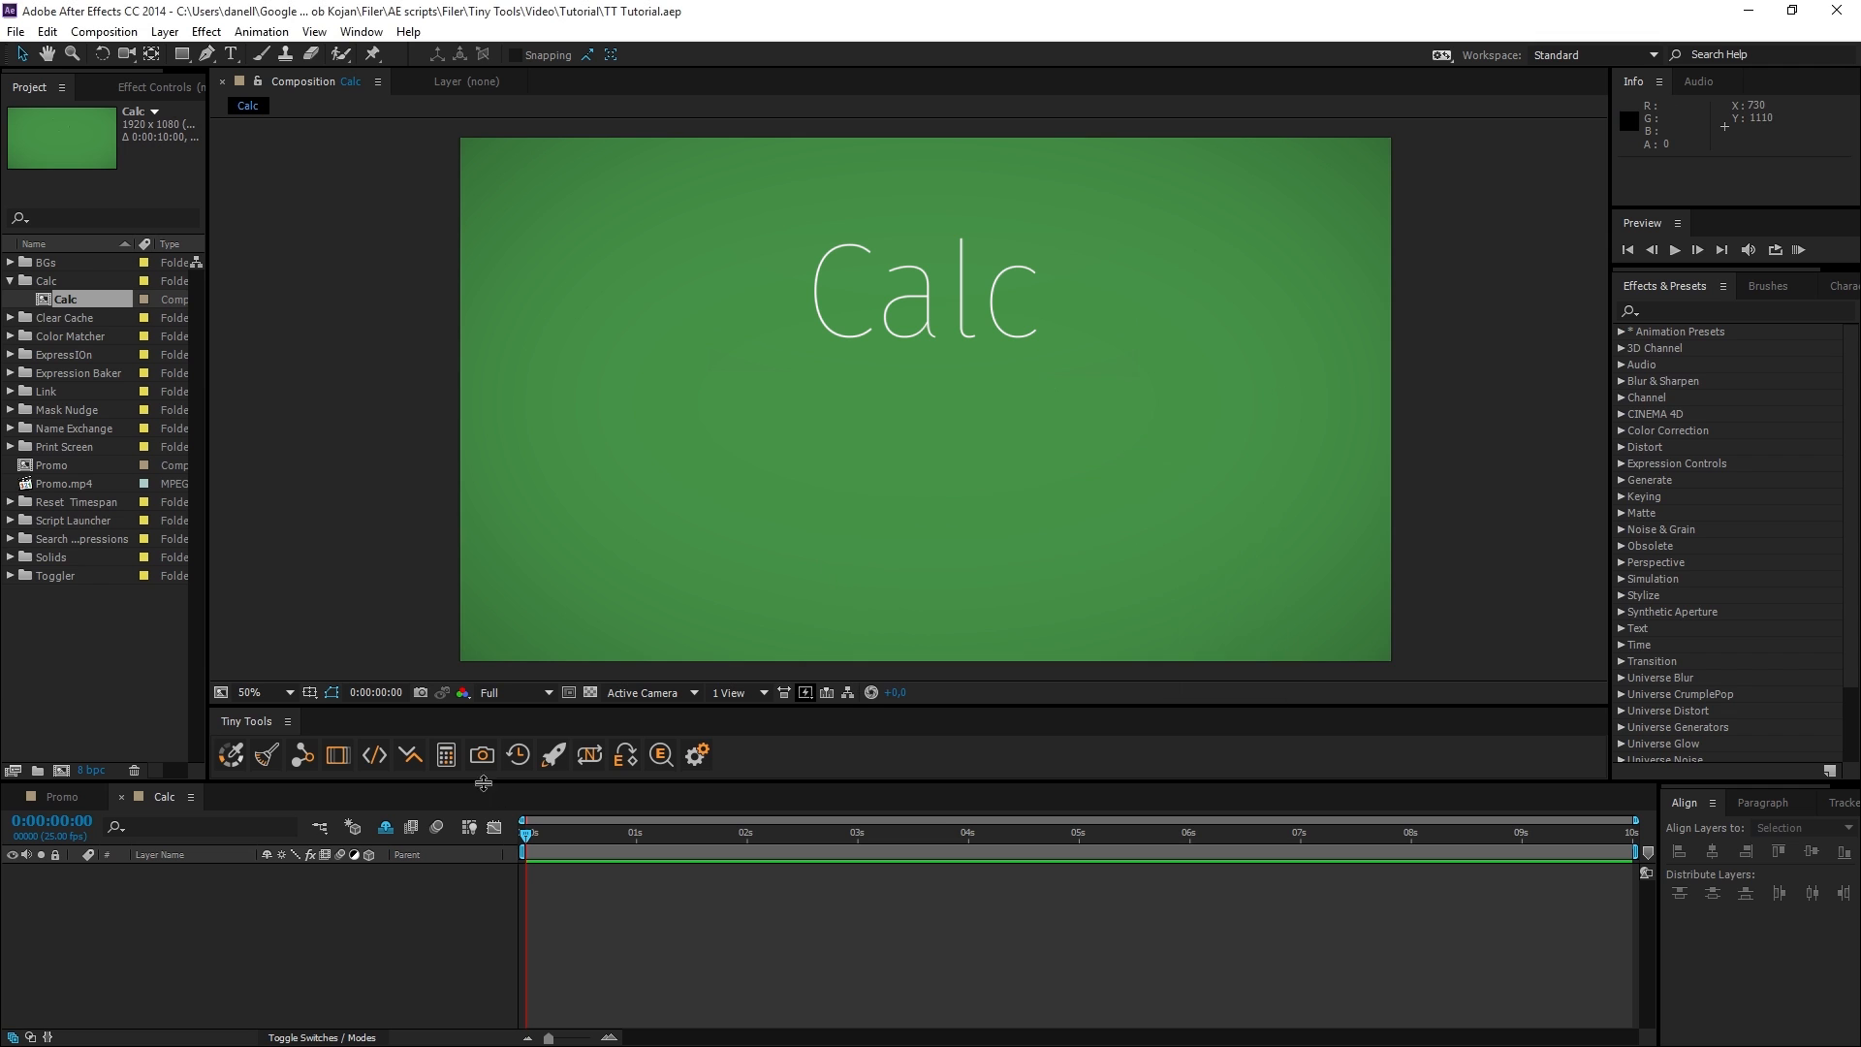
click(445, 754)
drag(540, 194, 686, 220)
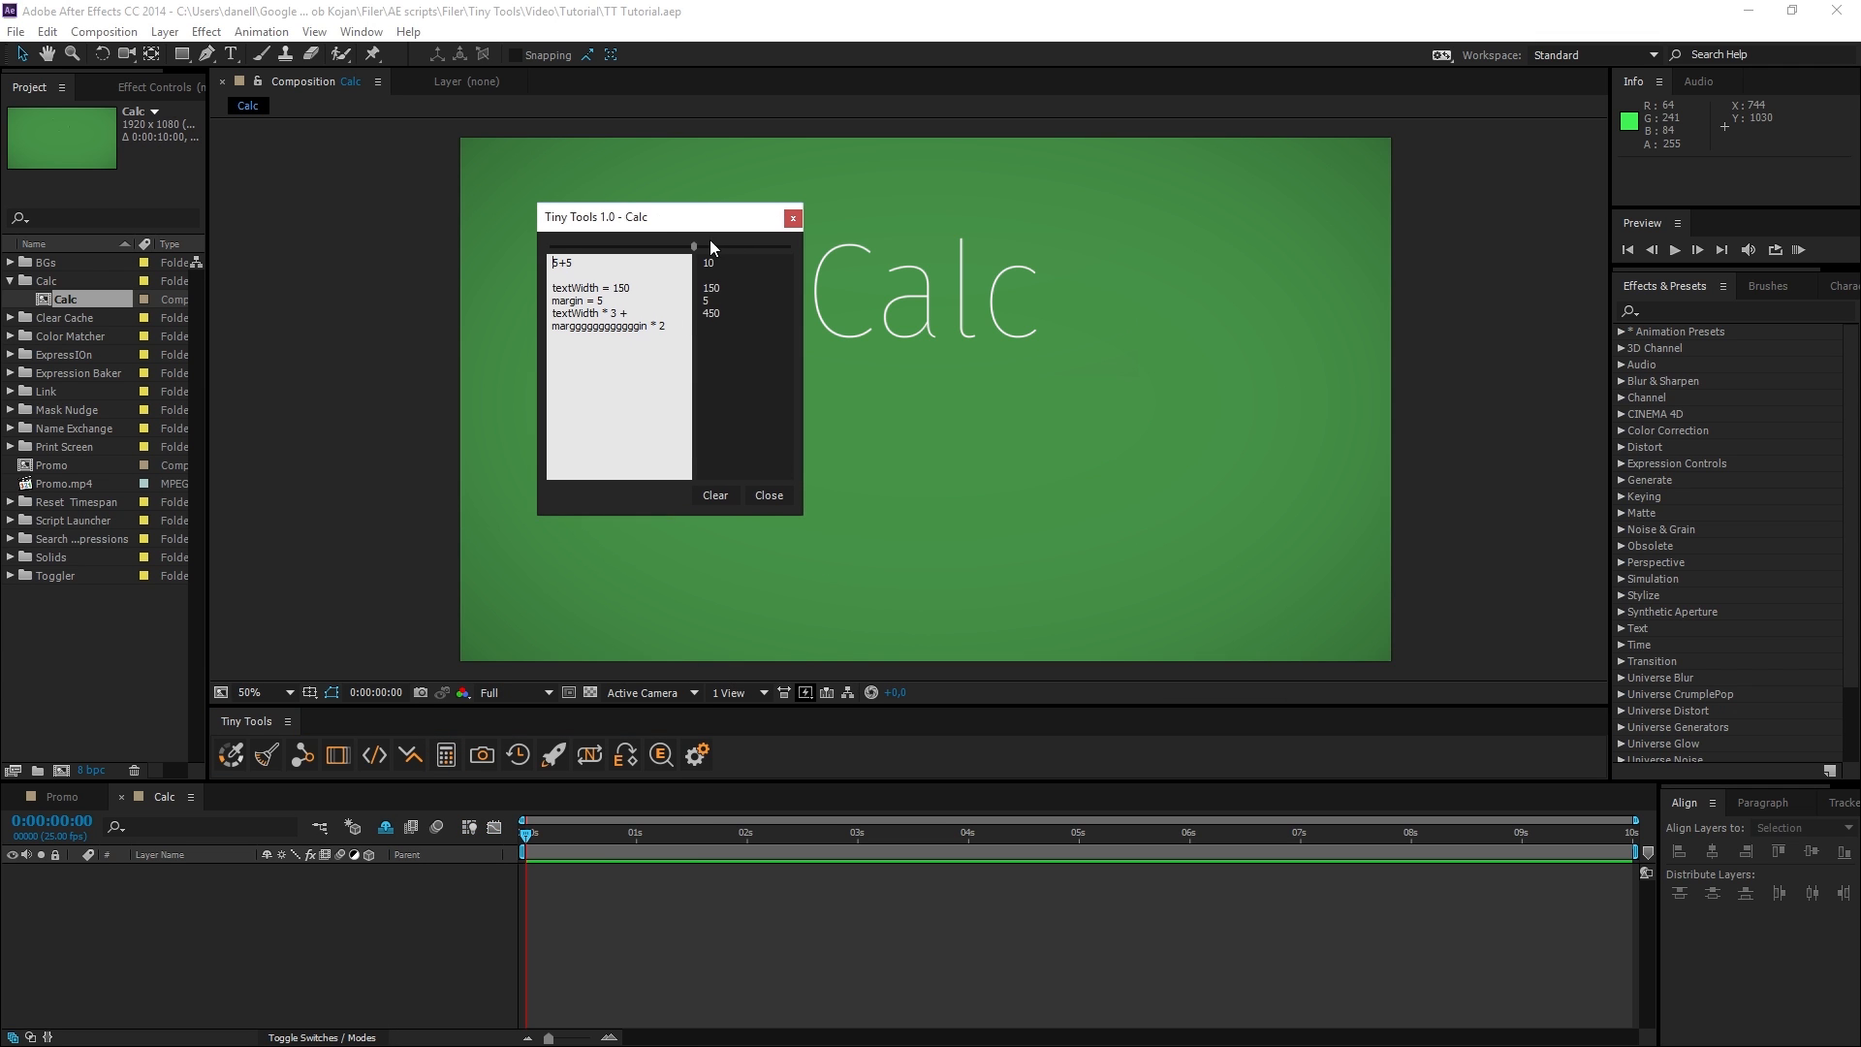
drag(805, 444, 1177, 532)
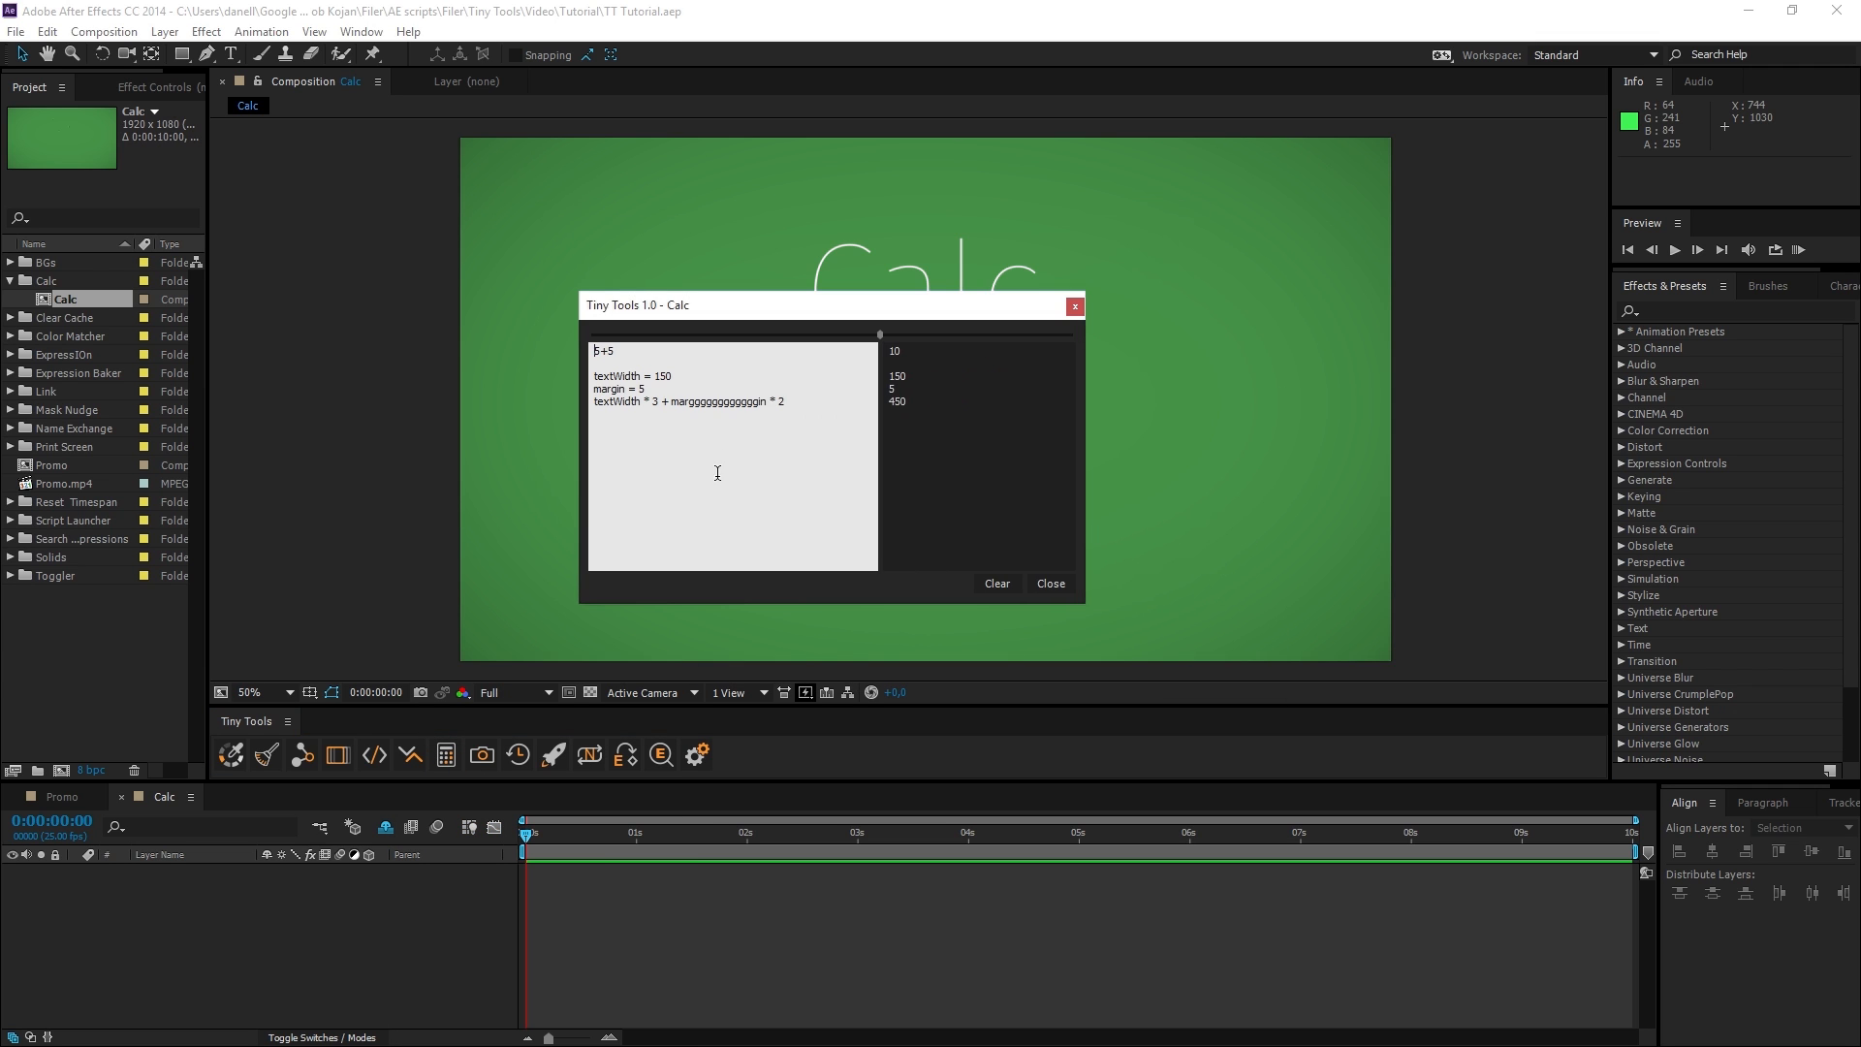
Delete all the text in Calc and undo the deletion.
drag(818, 440, 598, 358)
key(ctrl+a)
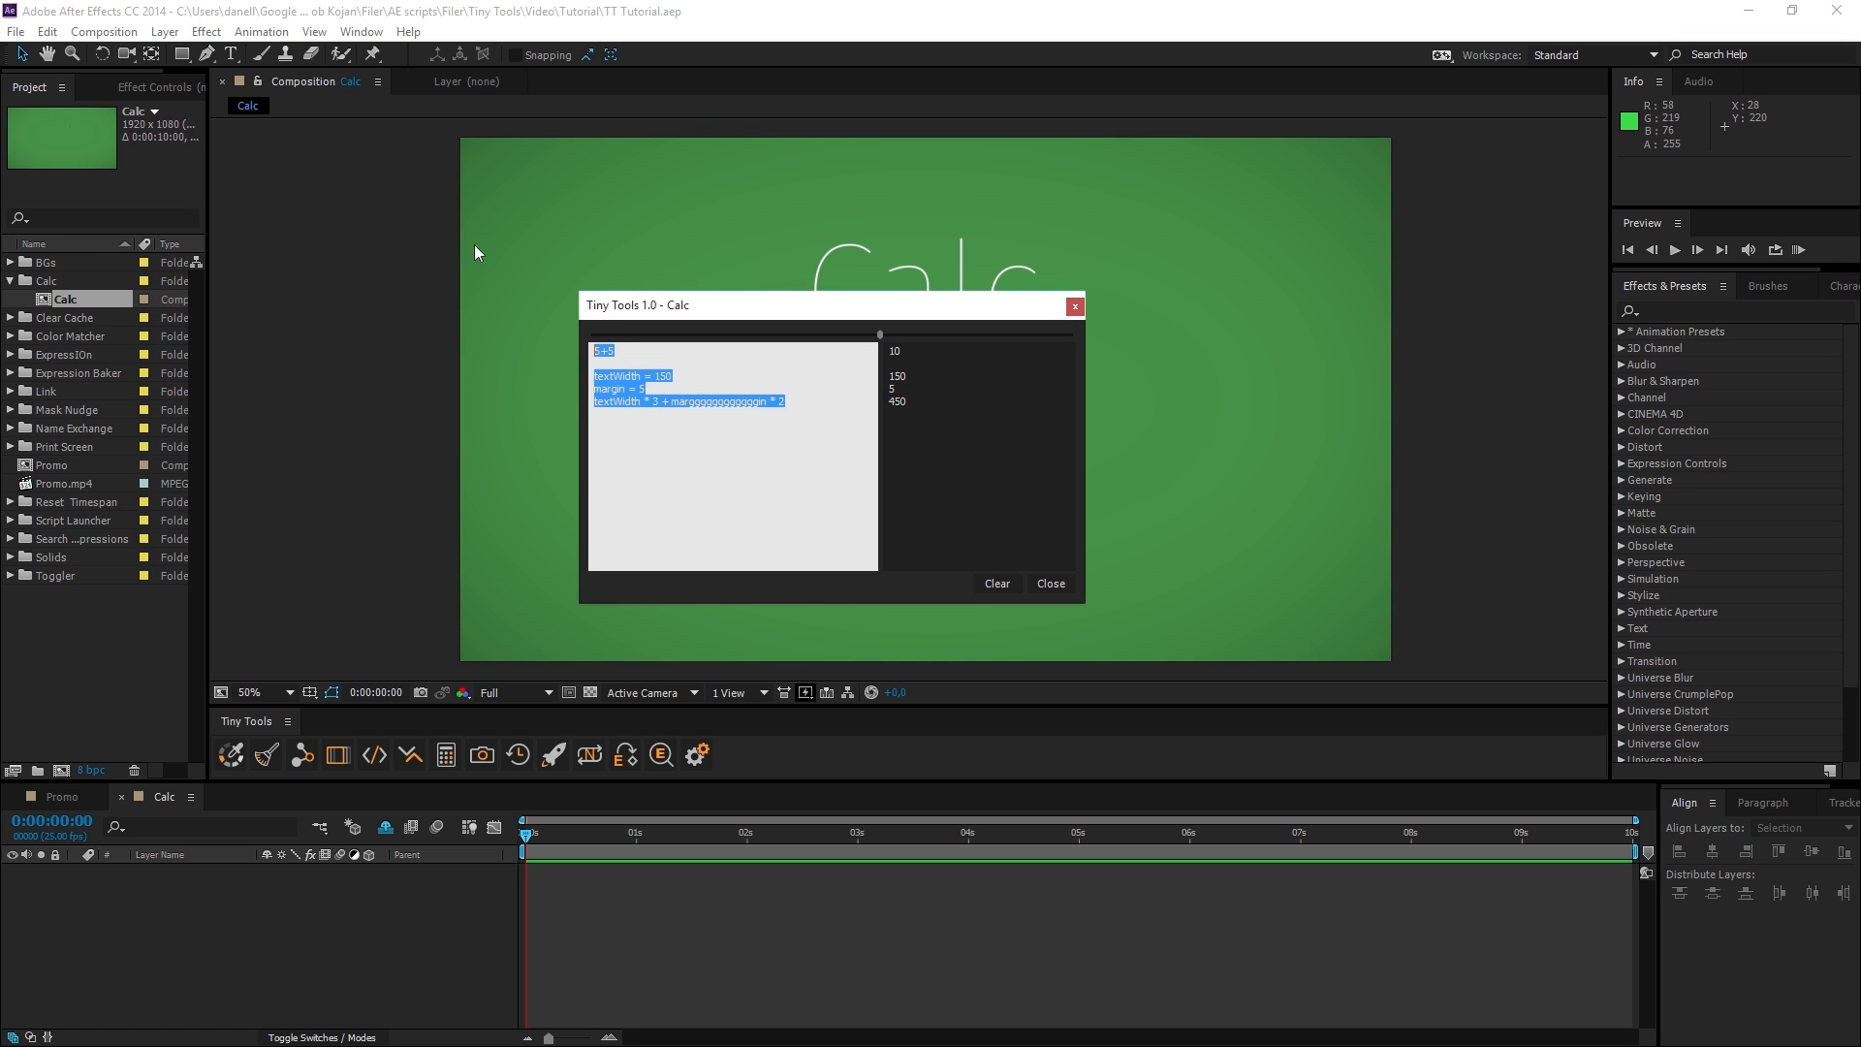
key(BackSpace)
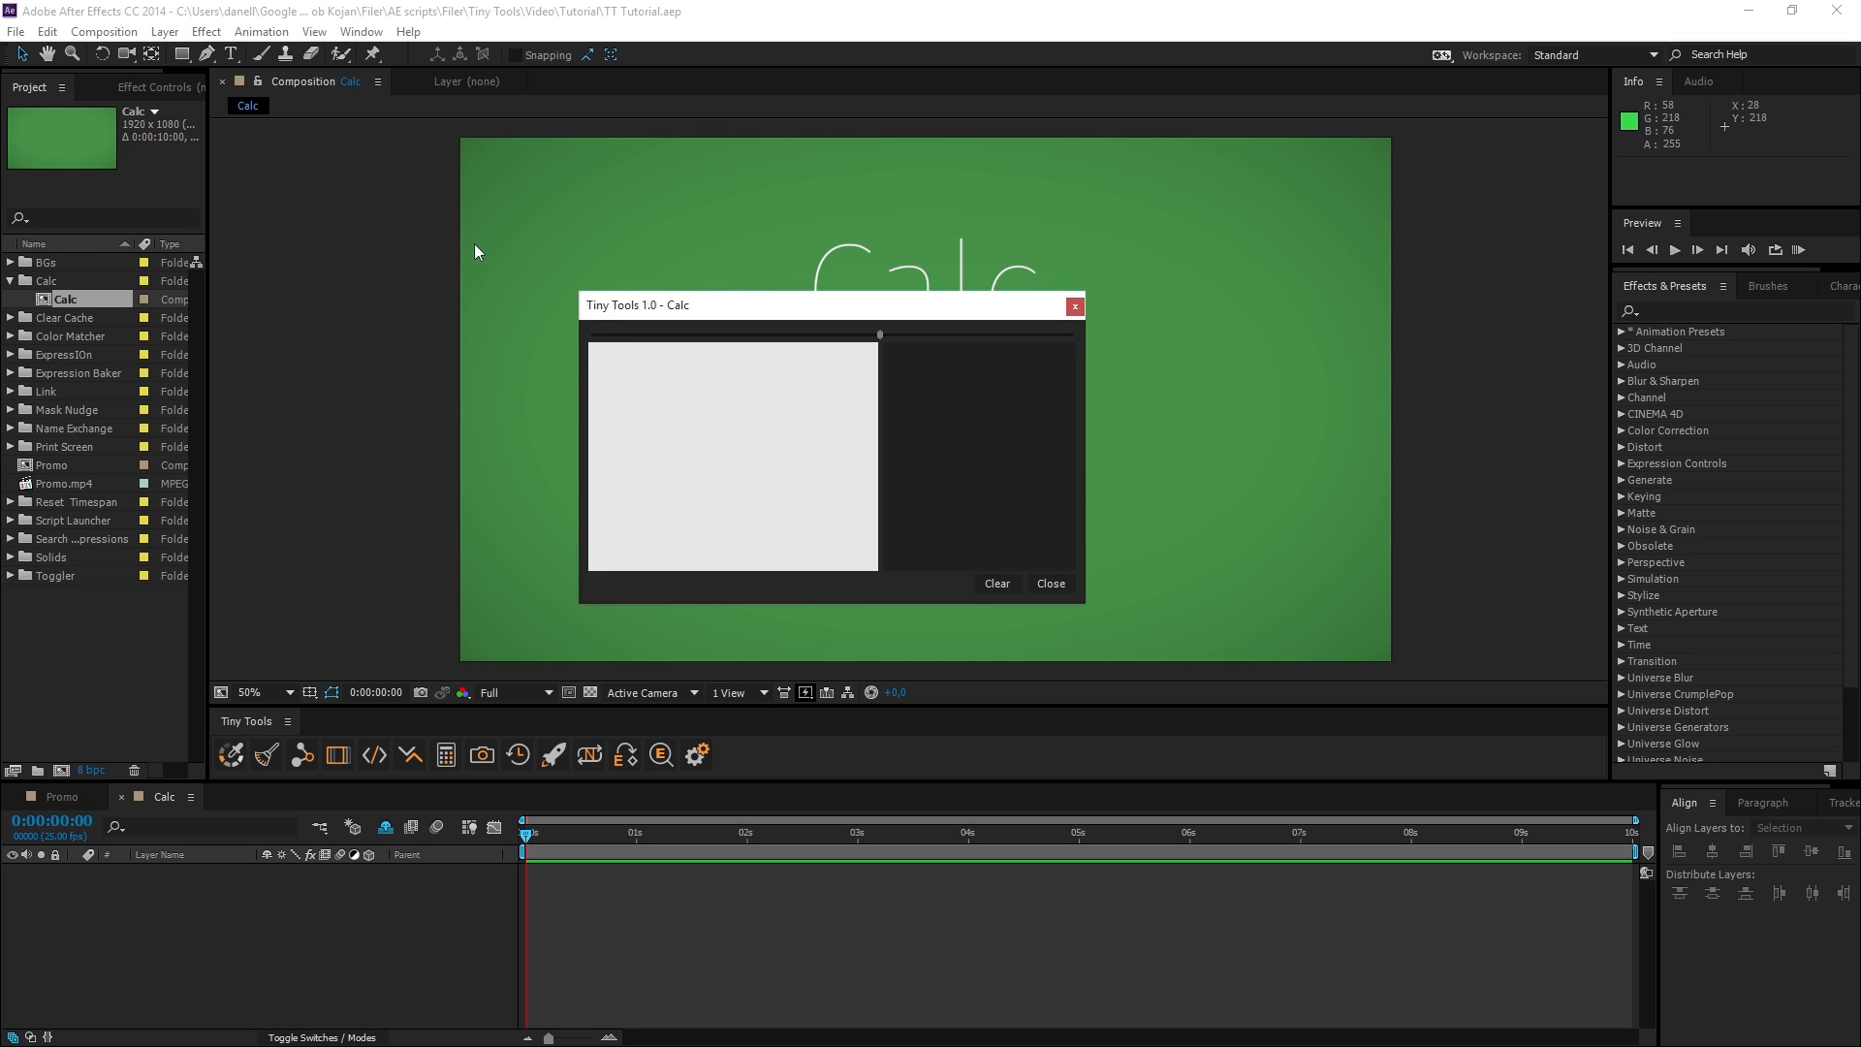
key(ctrl+z)
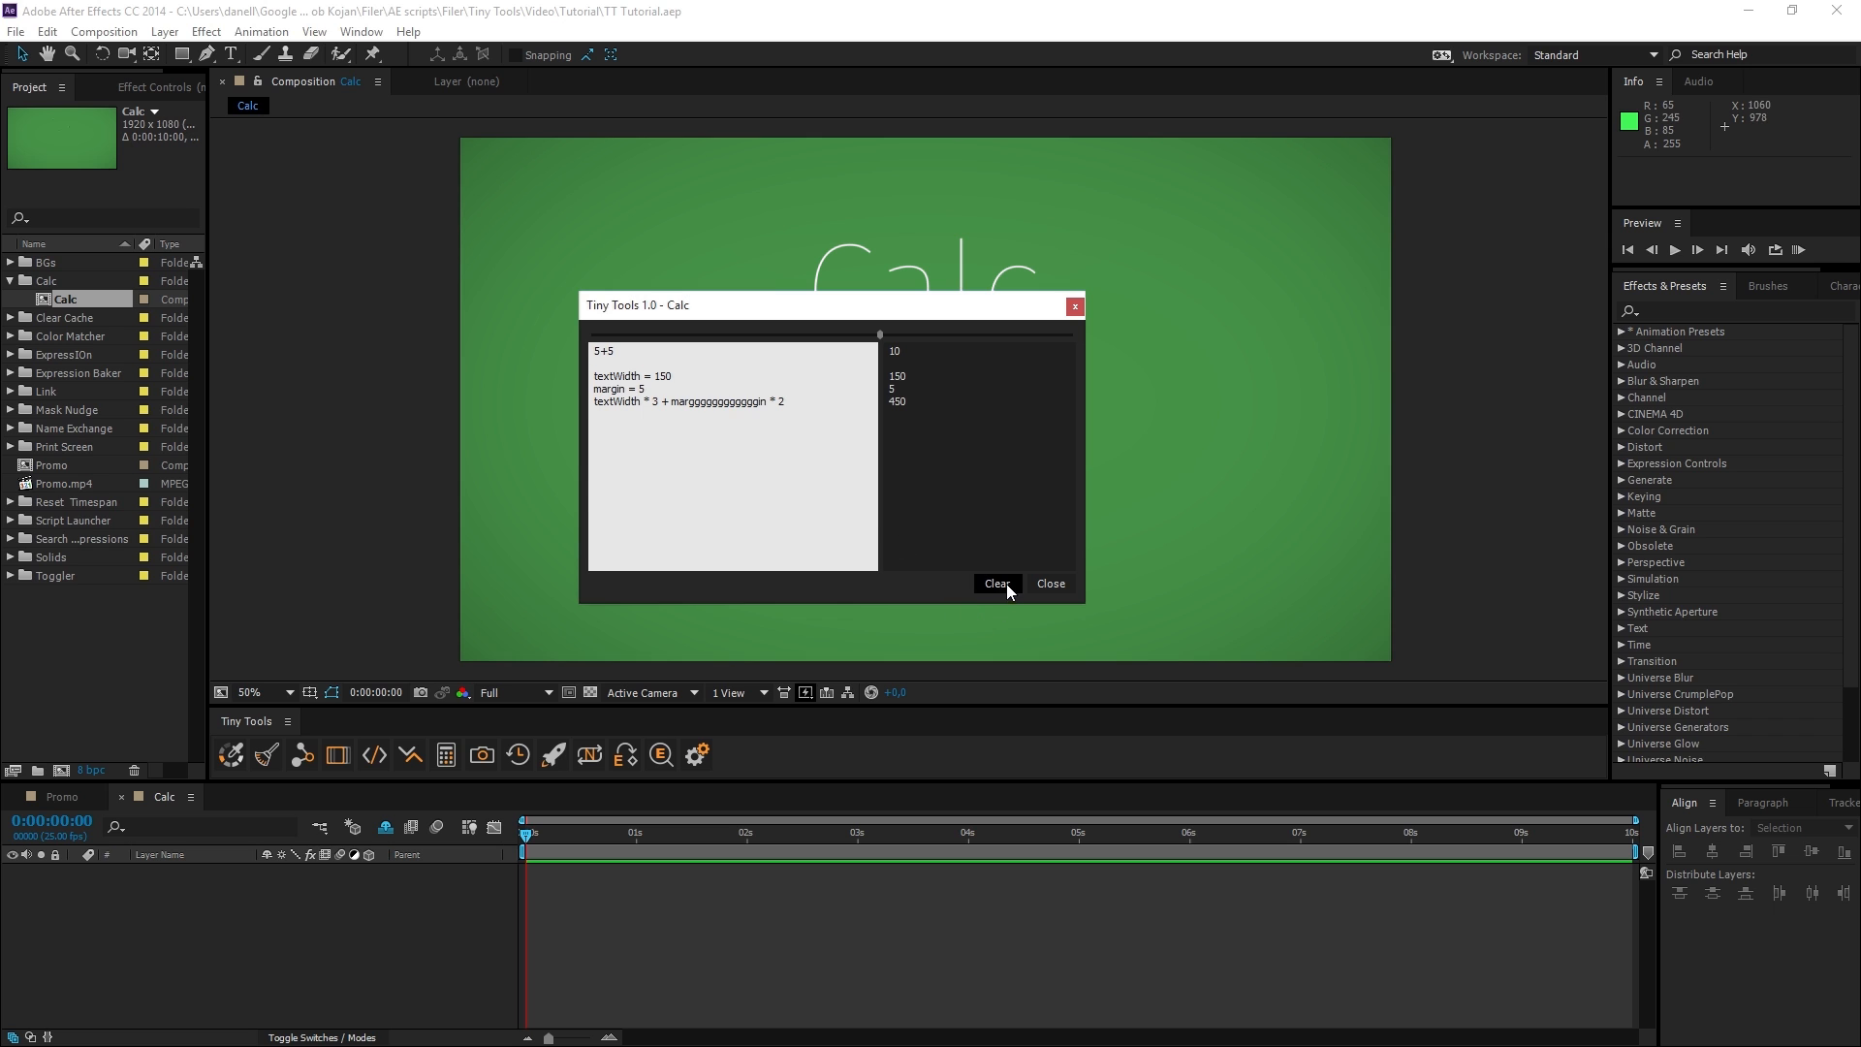
Clear all calculations from Calc and close it.
click(998, 584)
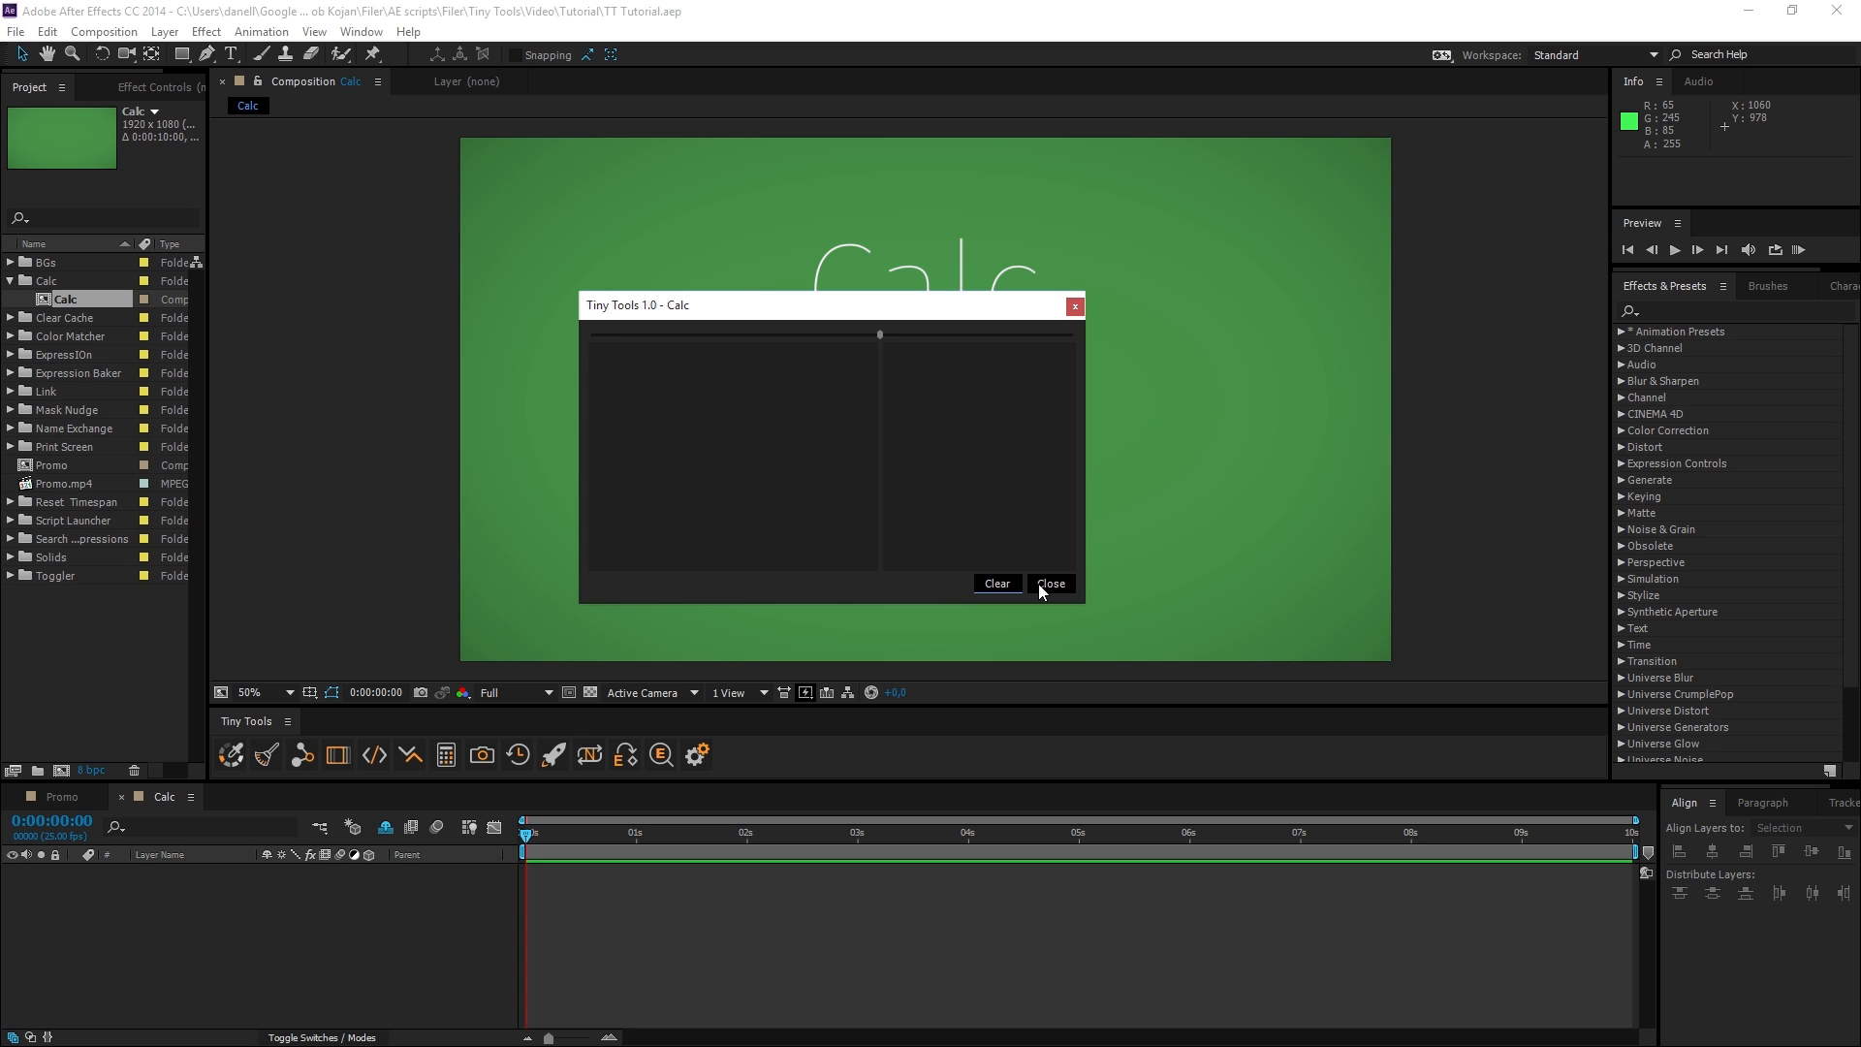
click(1041, 583)
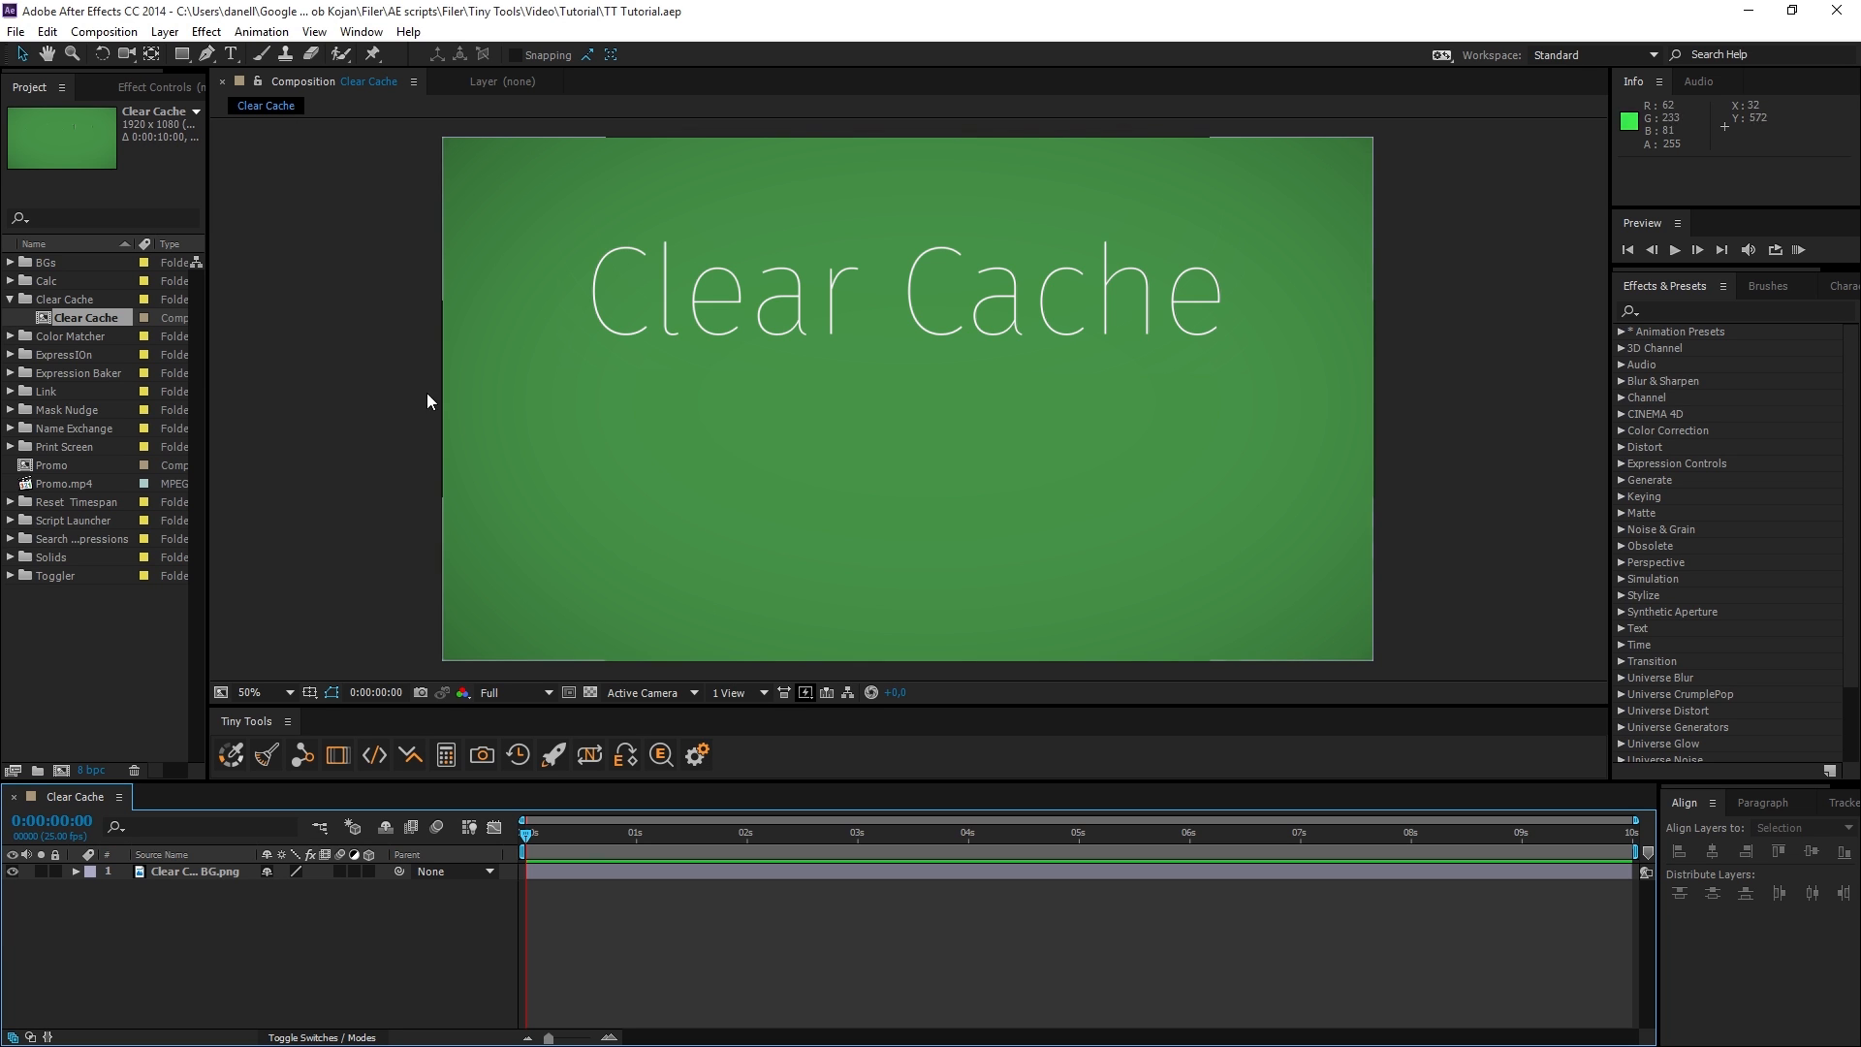
Purge the disk cache with the Clear Cache tool, confirming the deletion of all its files.
click(46, 31)
mouse_move(184, 443)
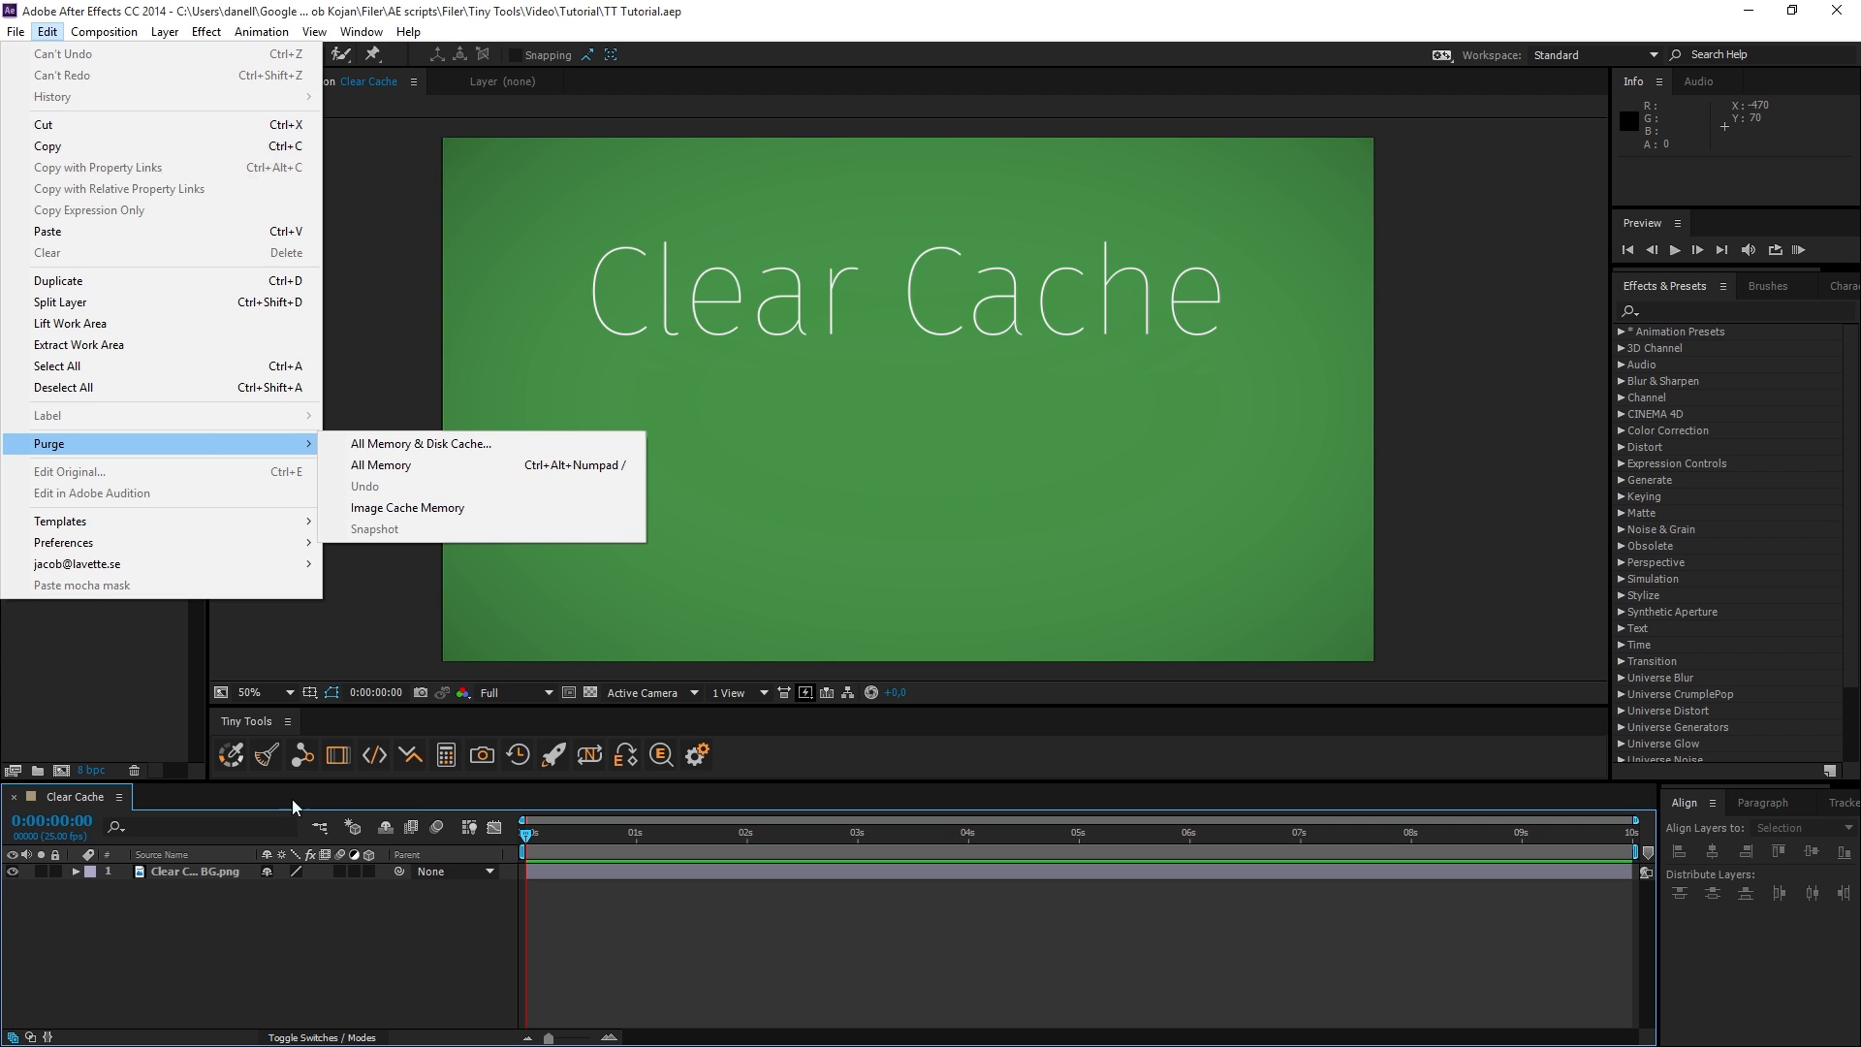
click(269, 776)
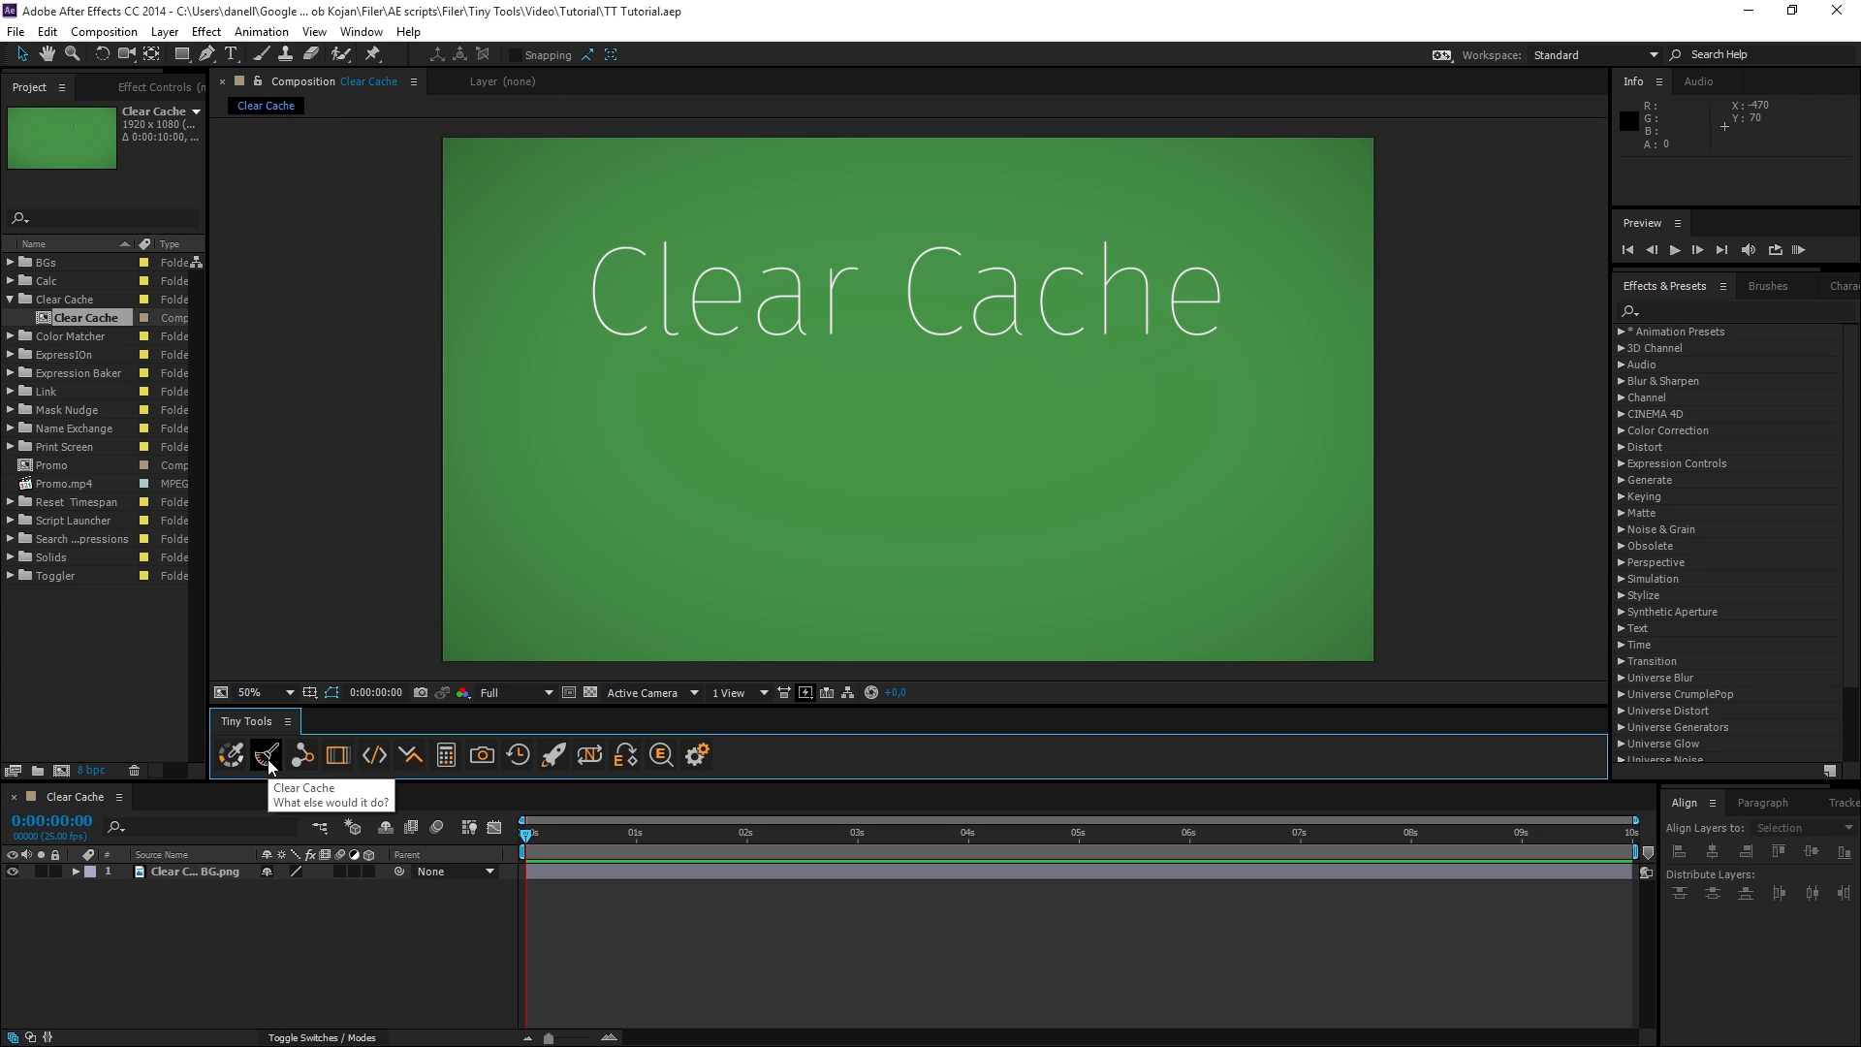
click(269, 757)
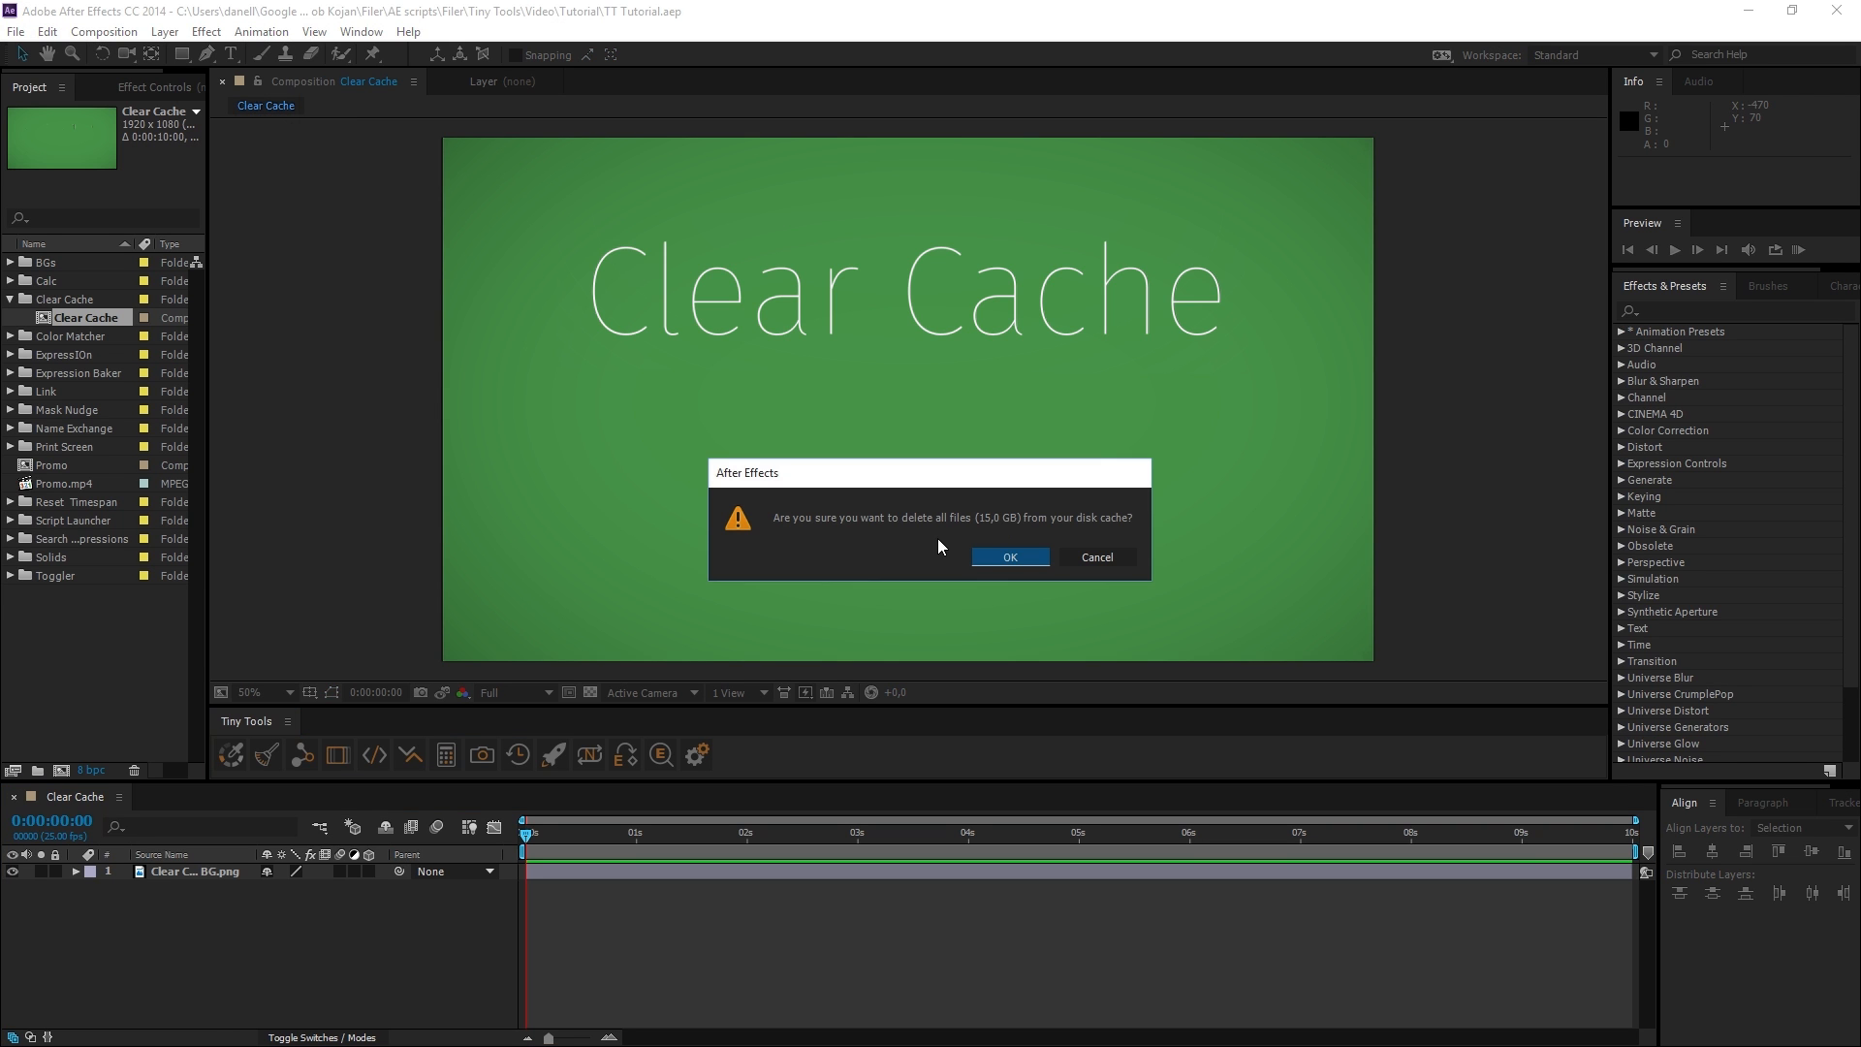
click(1010, 555)
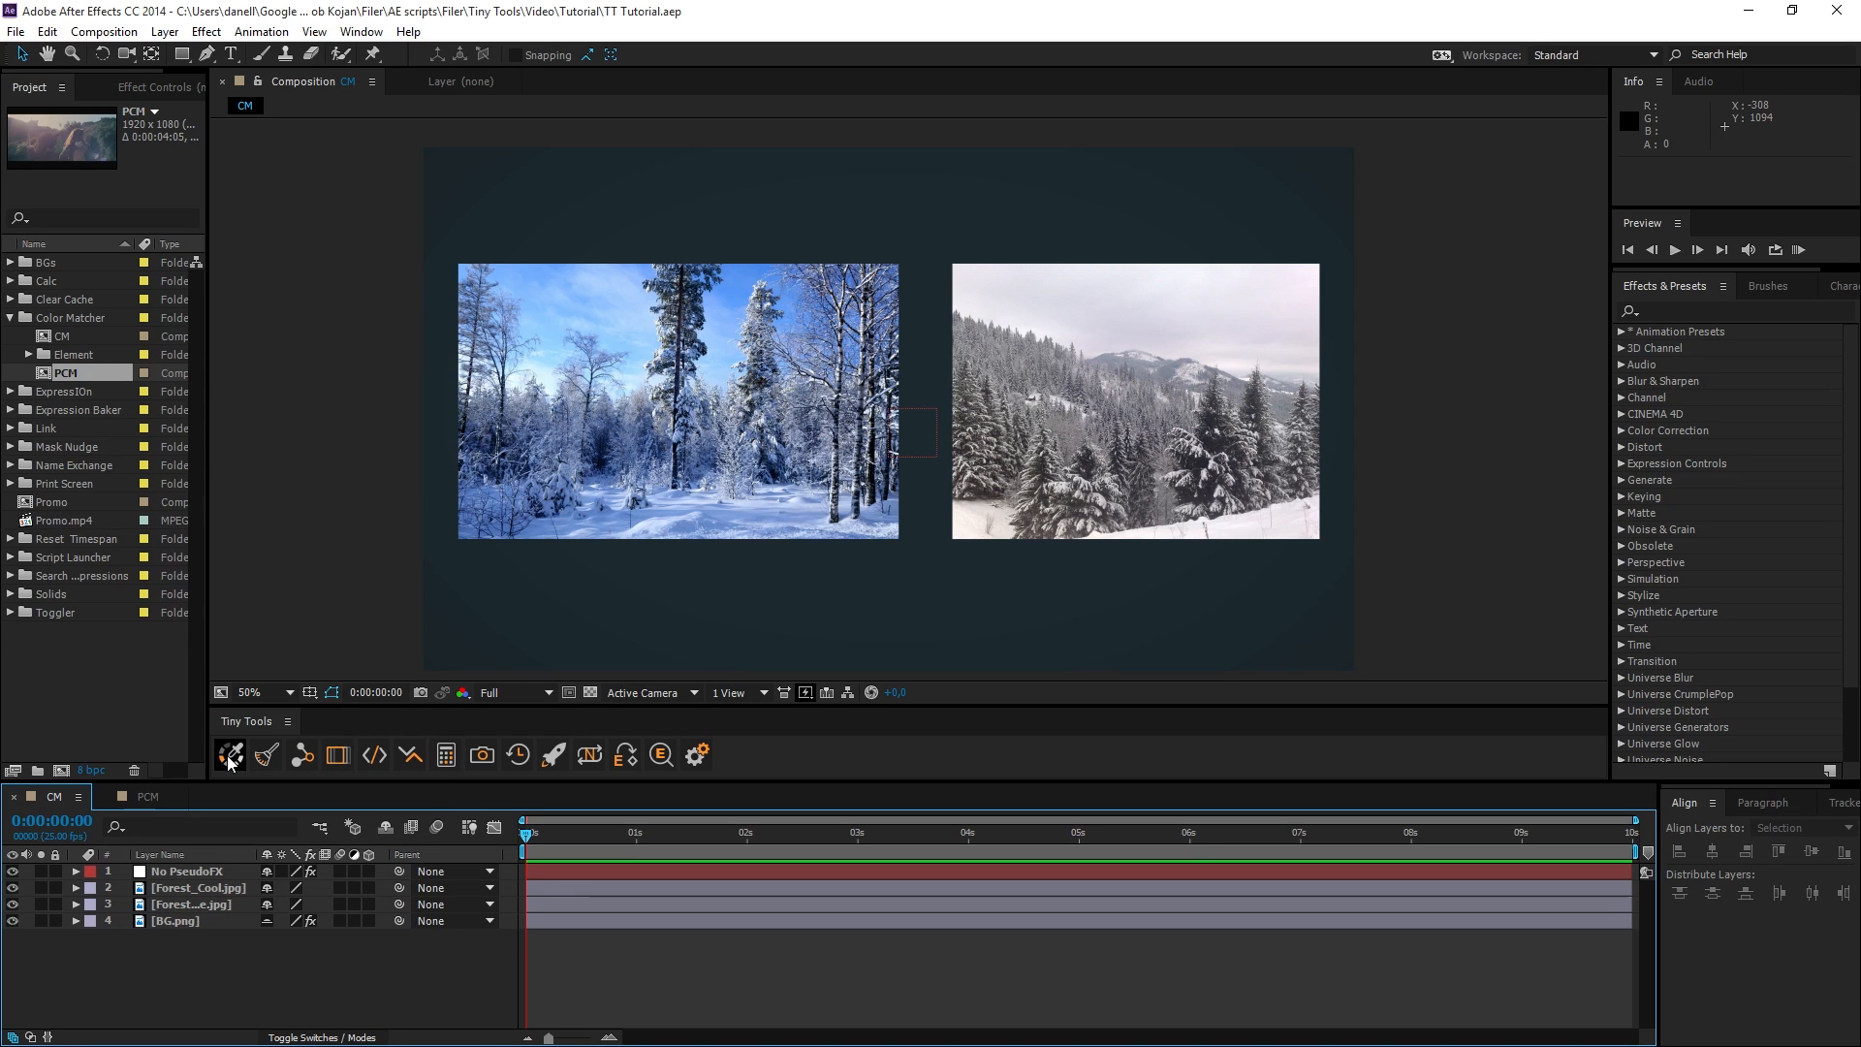
Install the PseudoFX for Color Matcher from the Tiny Tools settings.
click(697, 754)
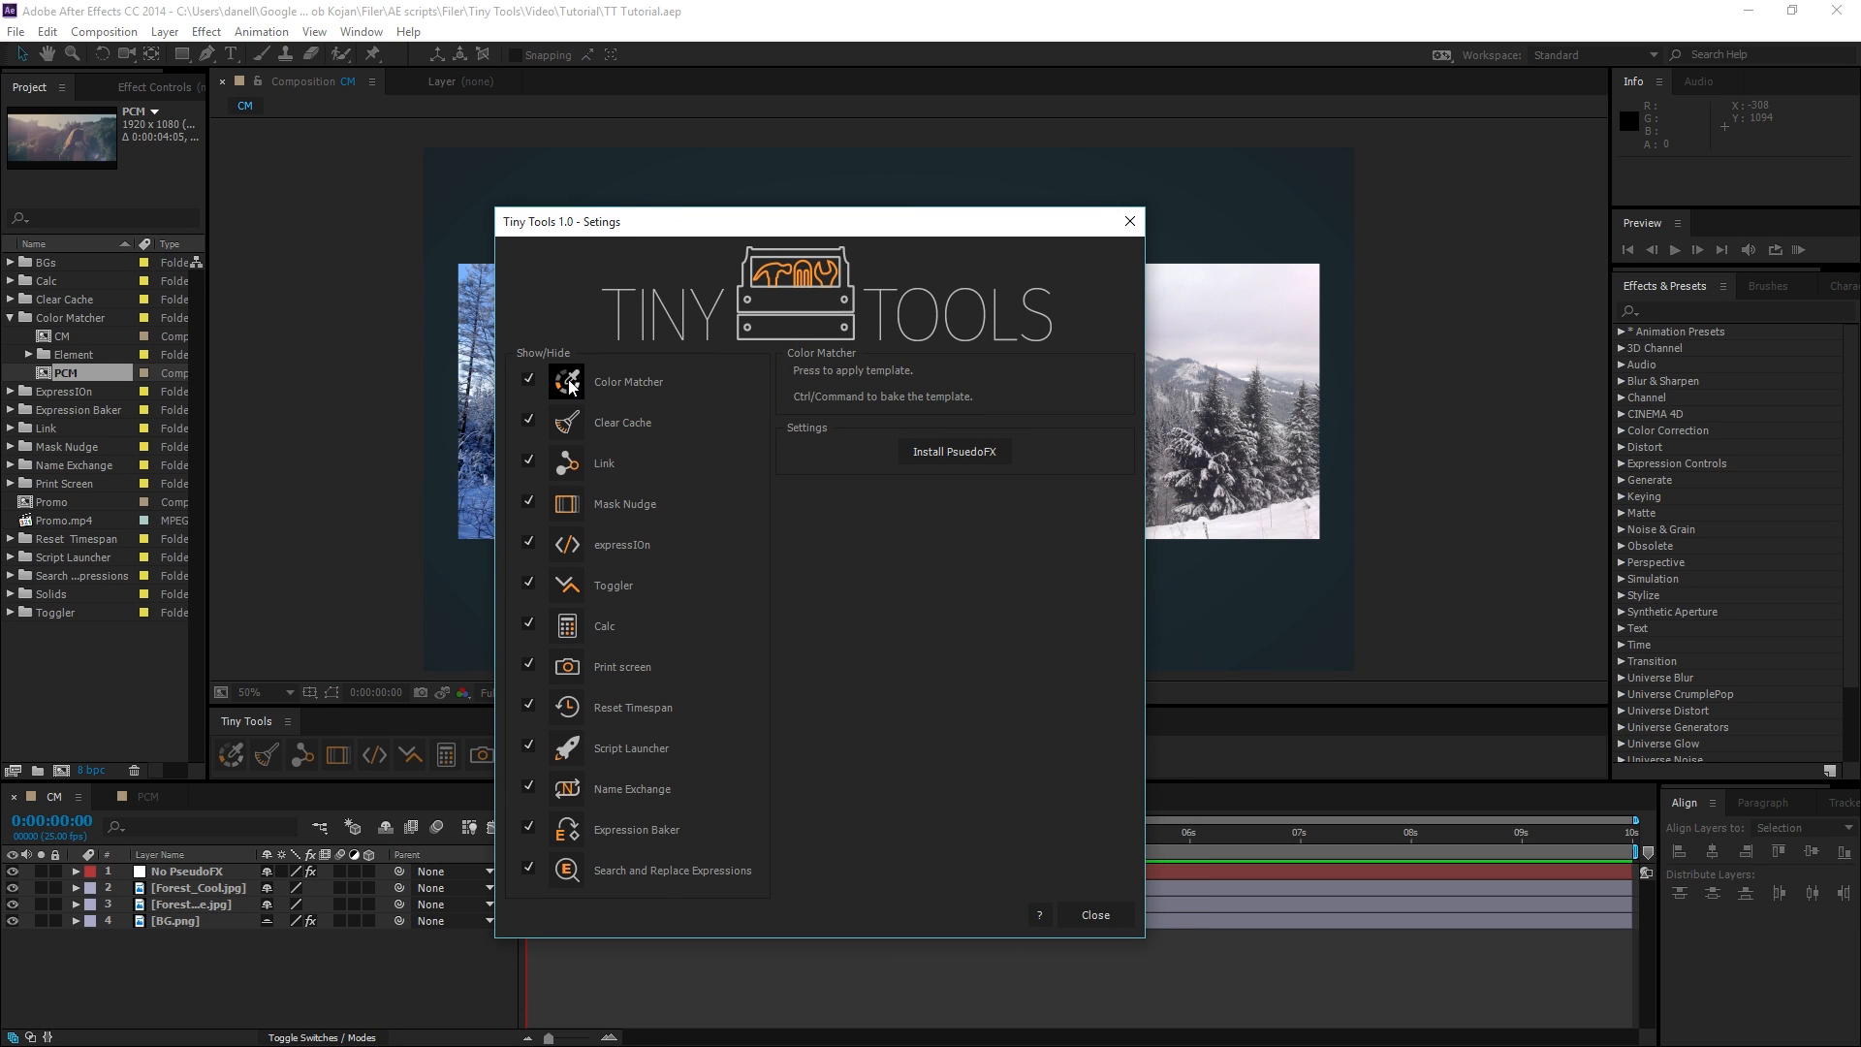
click(979, 451)
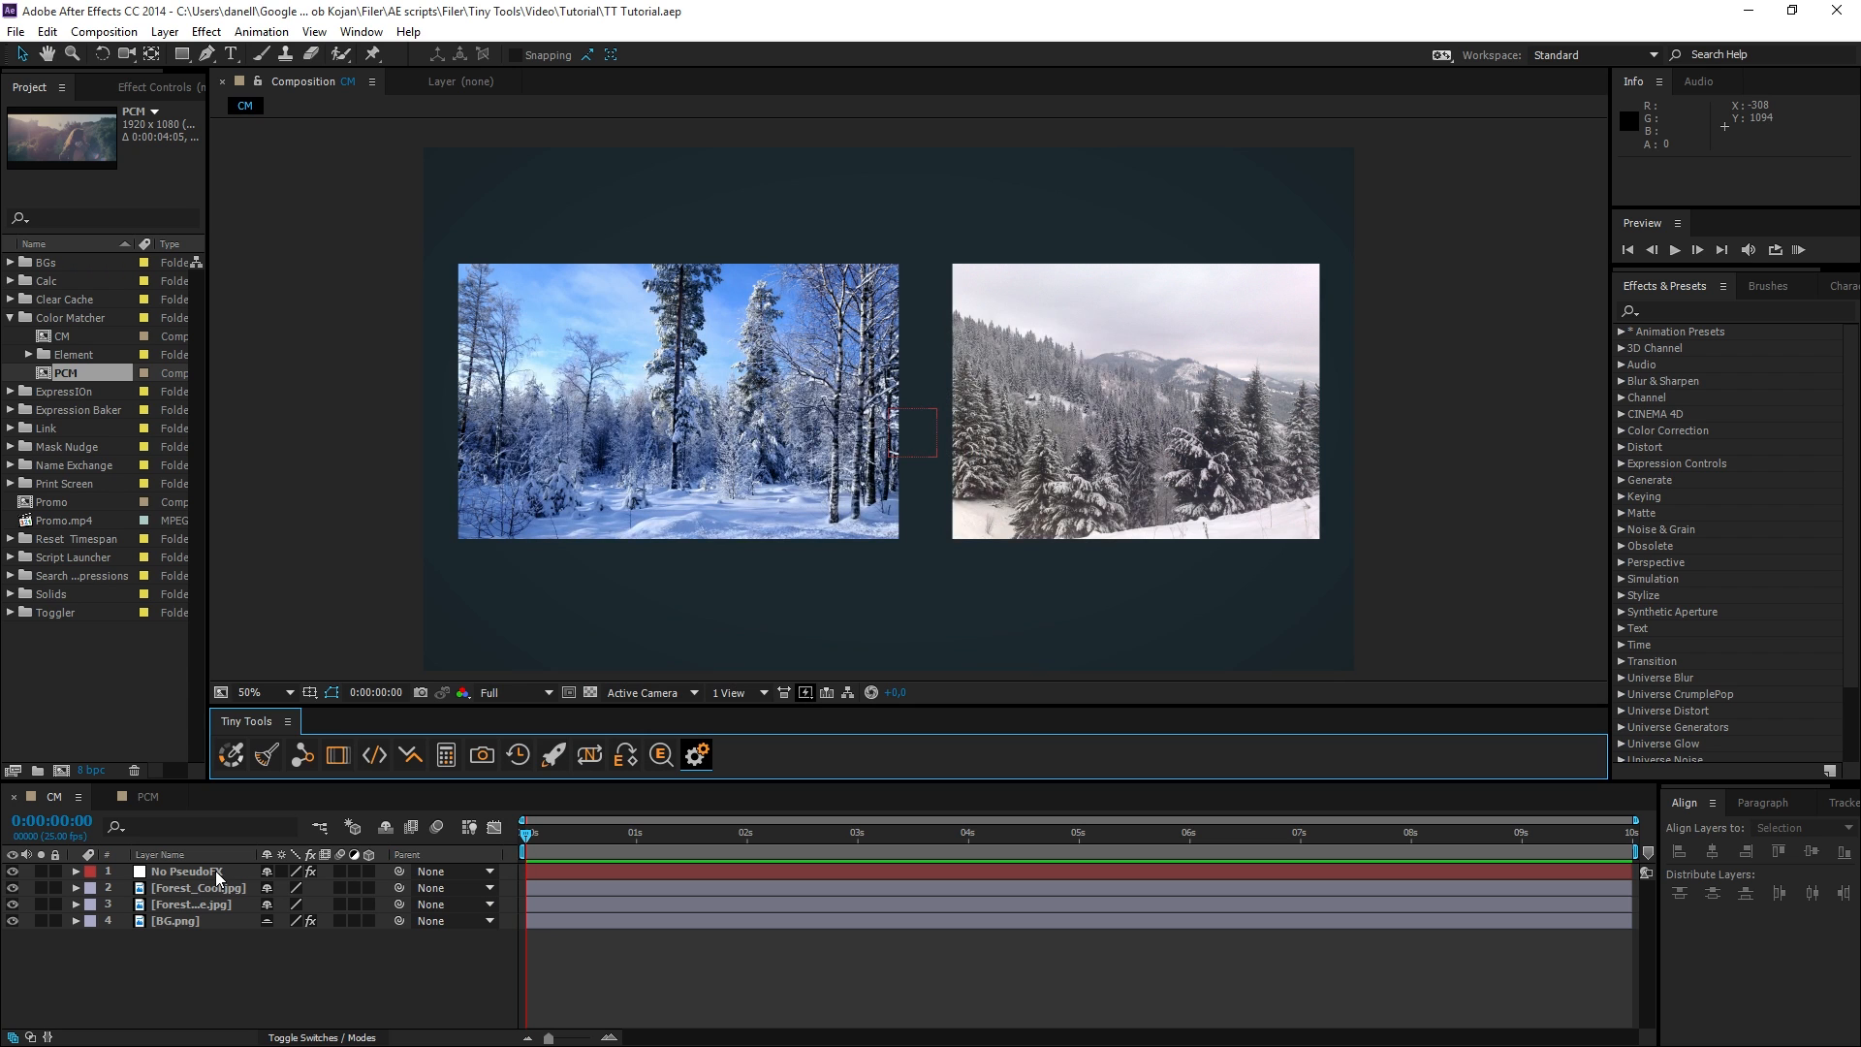
Examine the separate CM From and To Highlights and Shadows color effects on the No PseudoFX layer.
click(215, 872)
click(123, 89)
drag(207, 297, 340, 320)
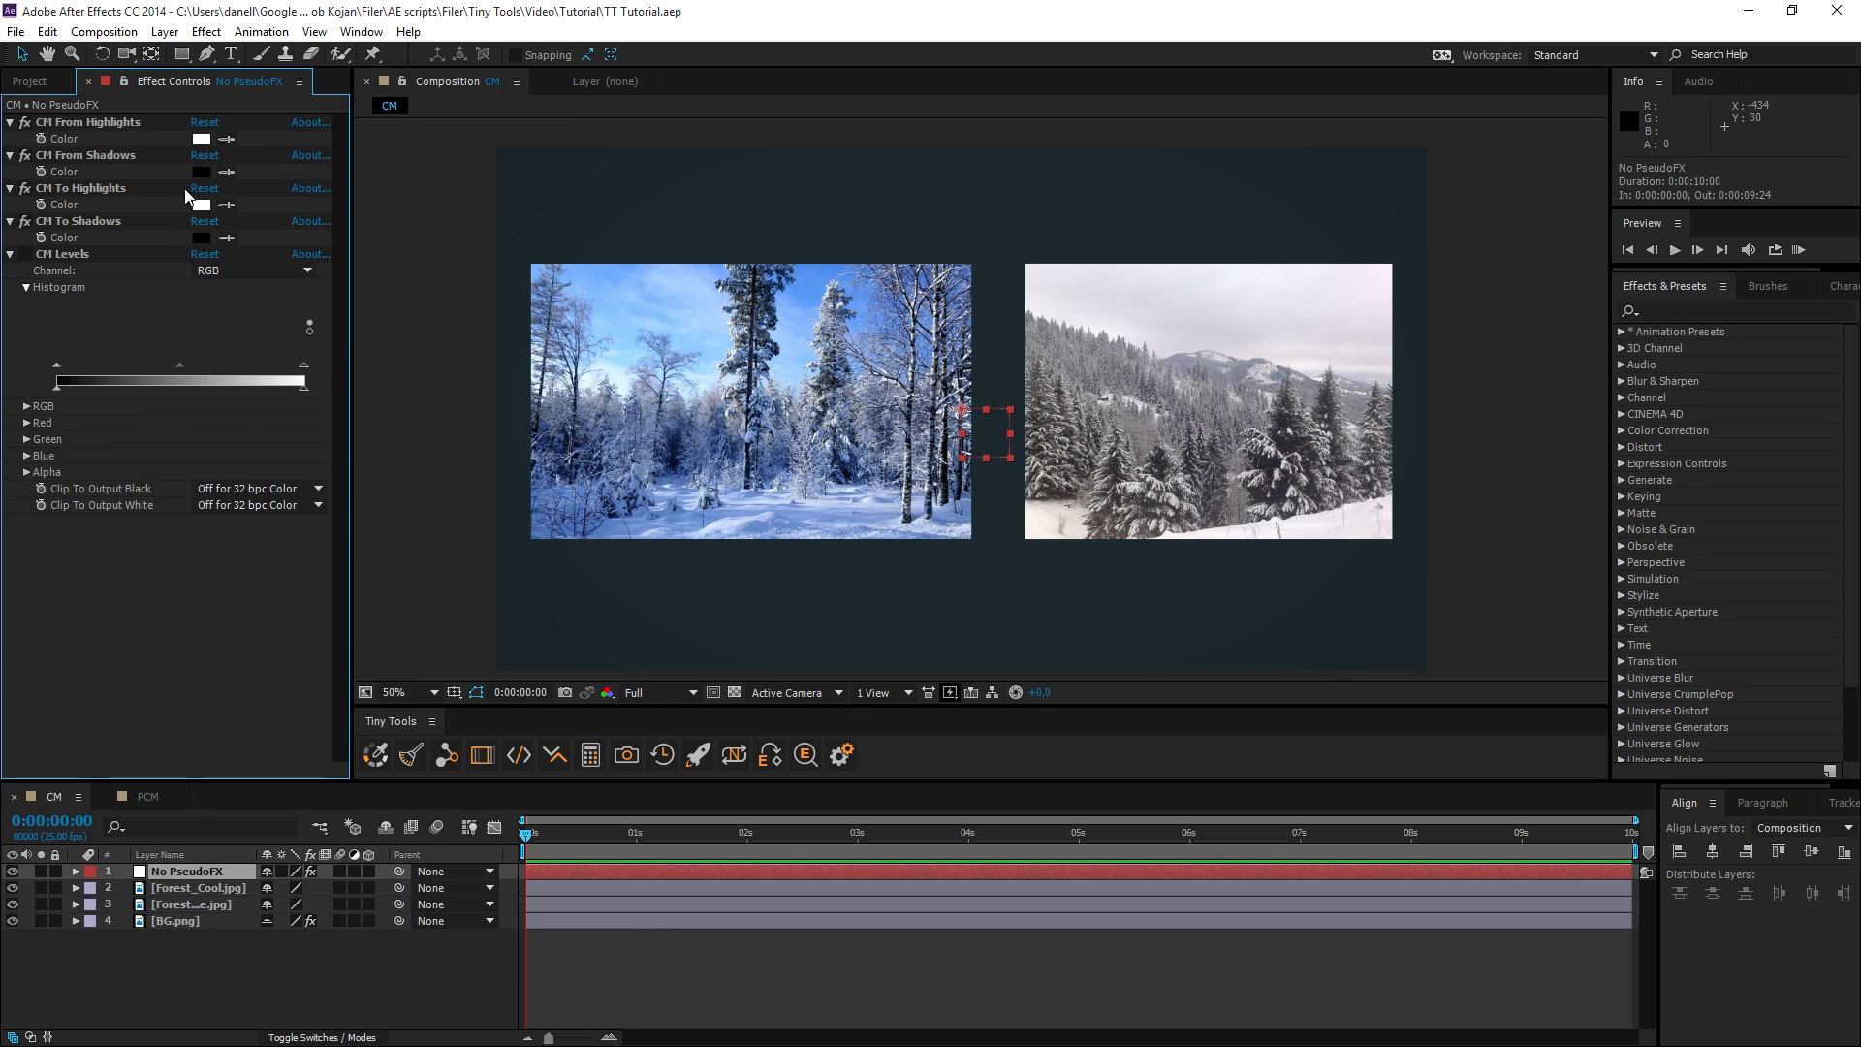
click(102, 120)
click(96, 154)
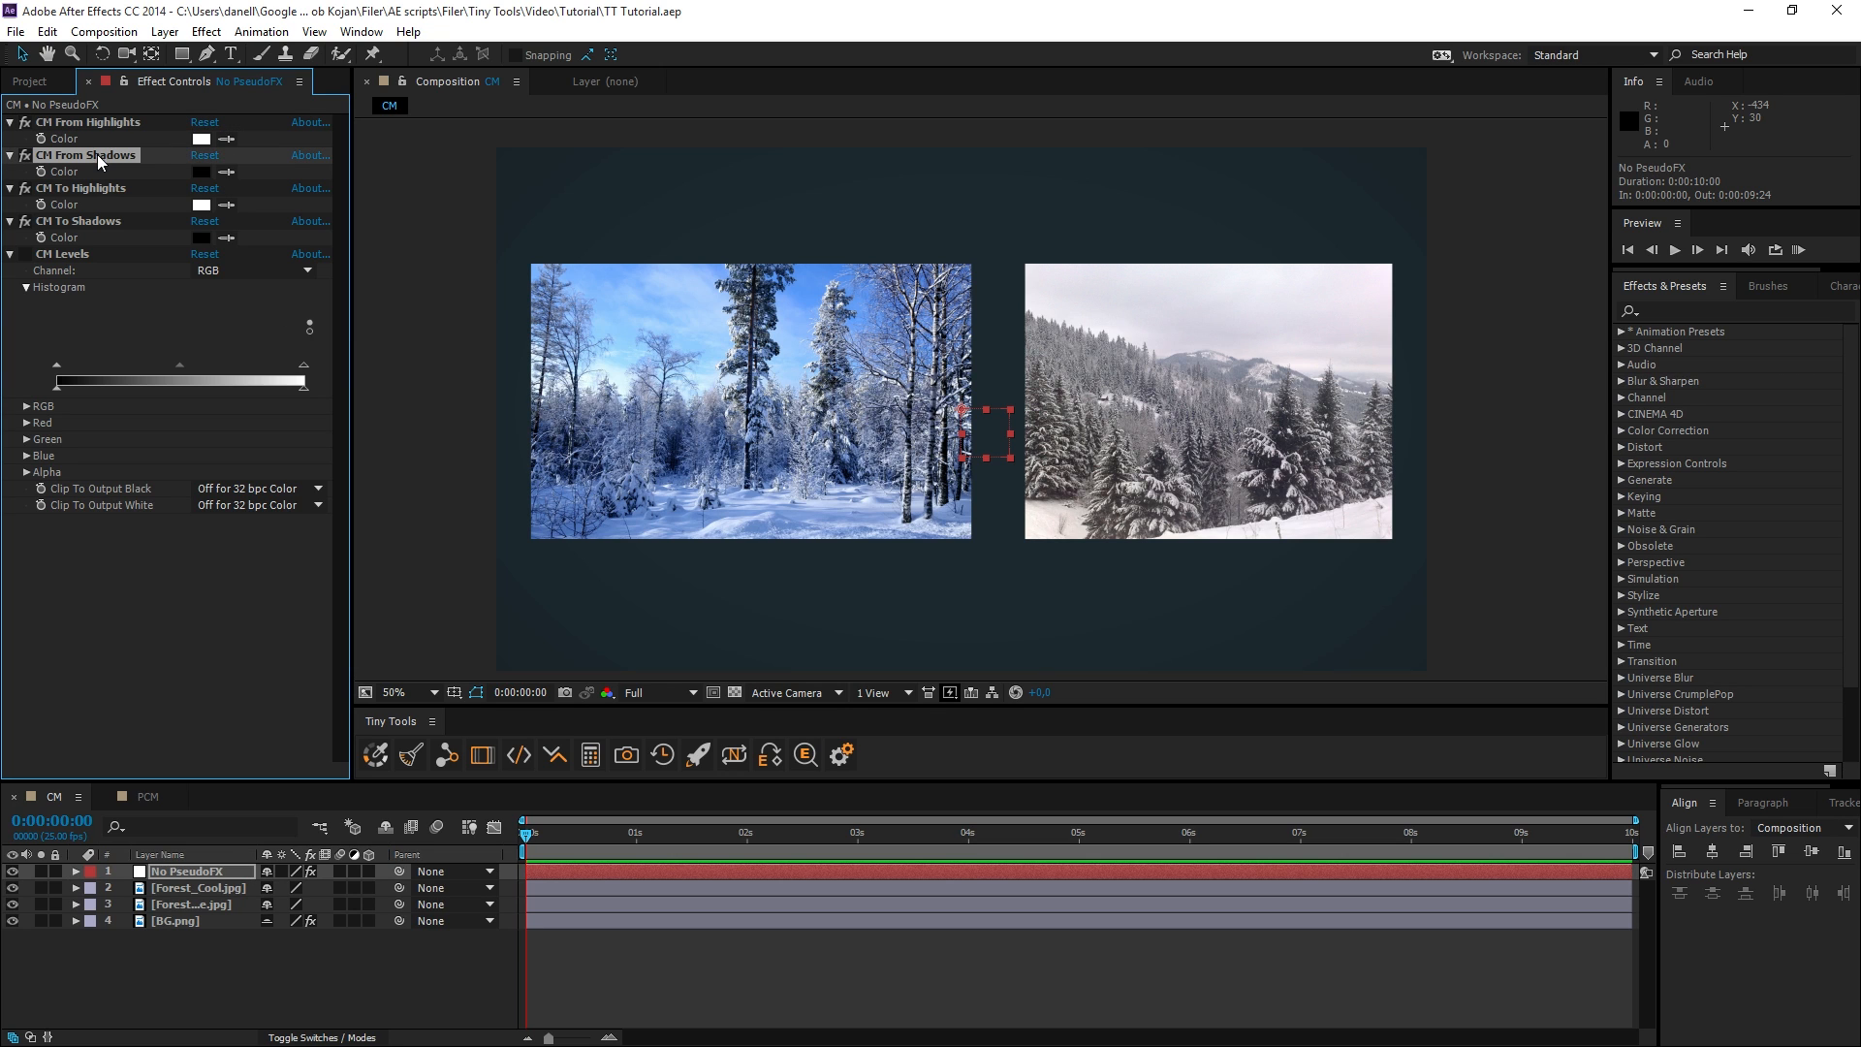
click(102, 190)
click(97, 224)
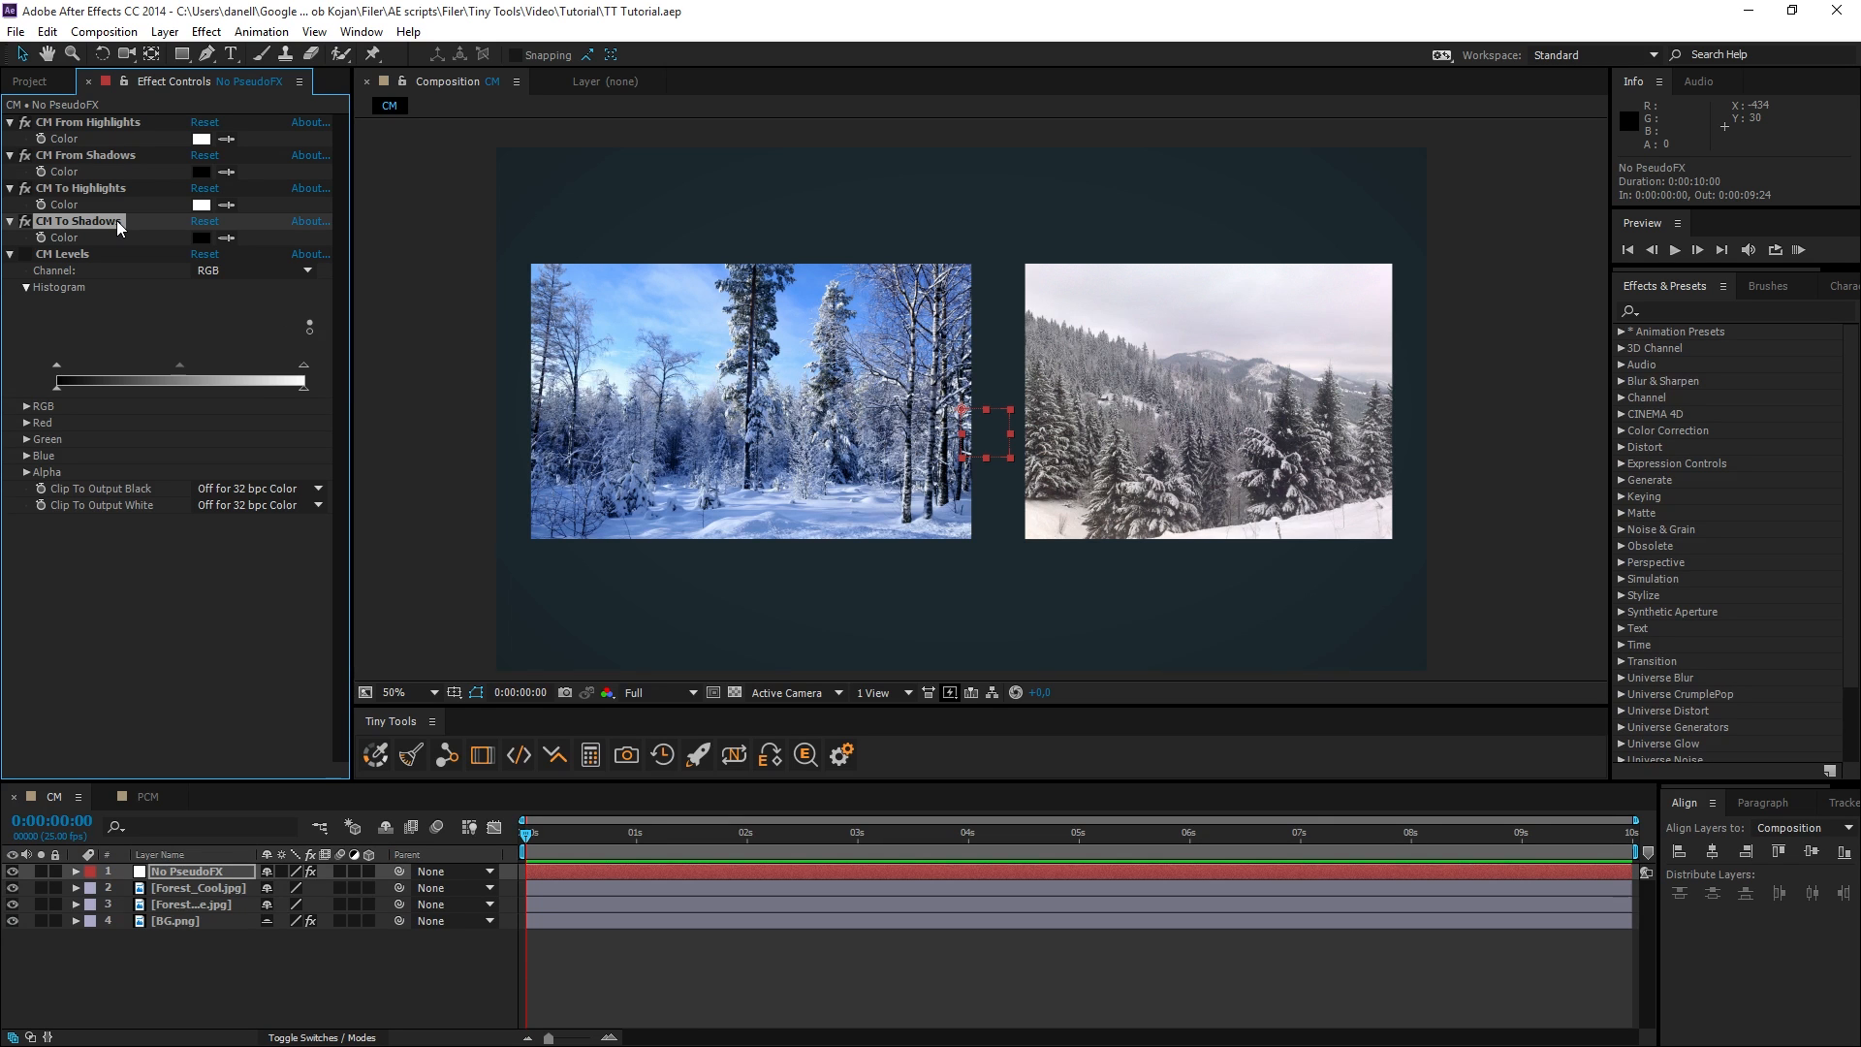
Delete the No PseudoFX layer and apply Color Matcher to the Forest_Lame.jpg layer.
click(207, 868)
key(Delete)
drag(682, 418, 610, 400)
click(626, 409)
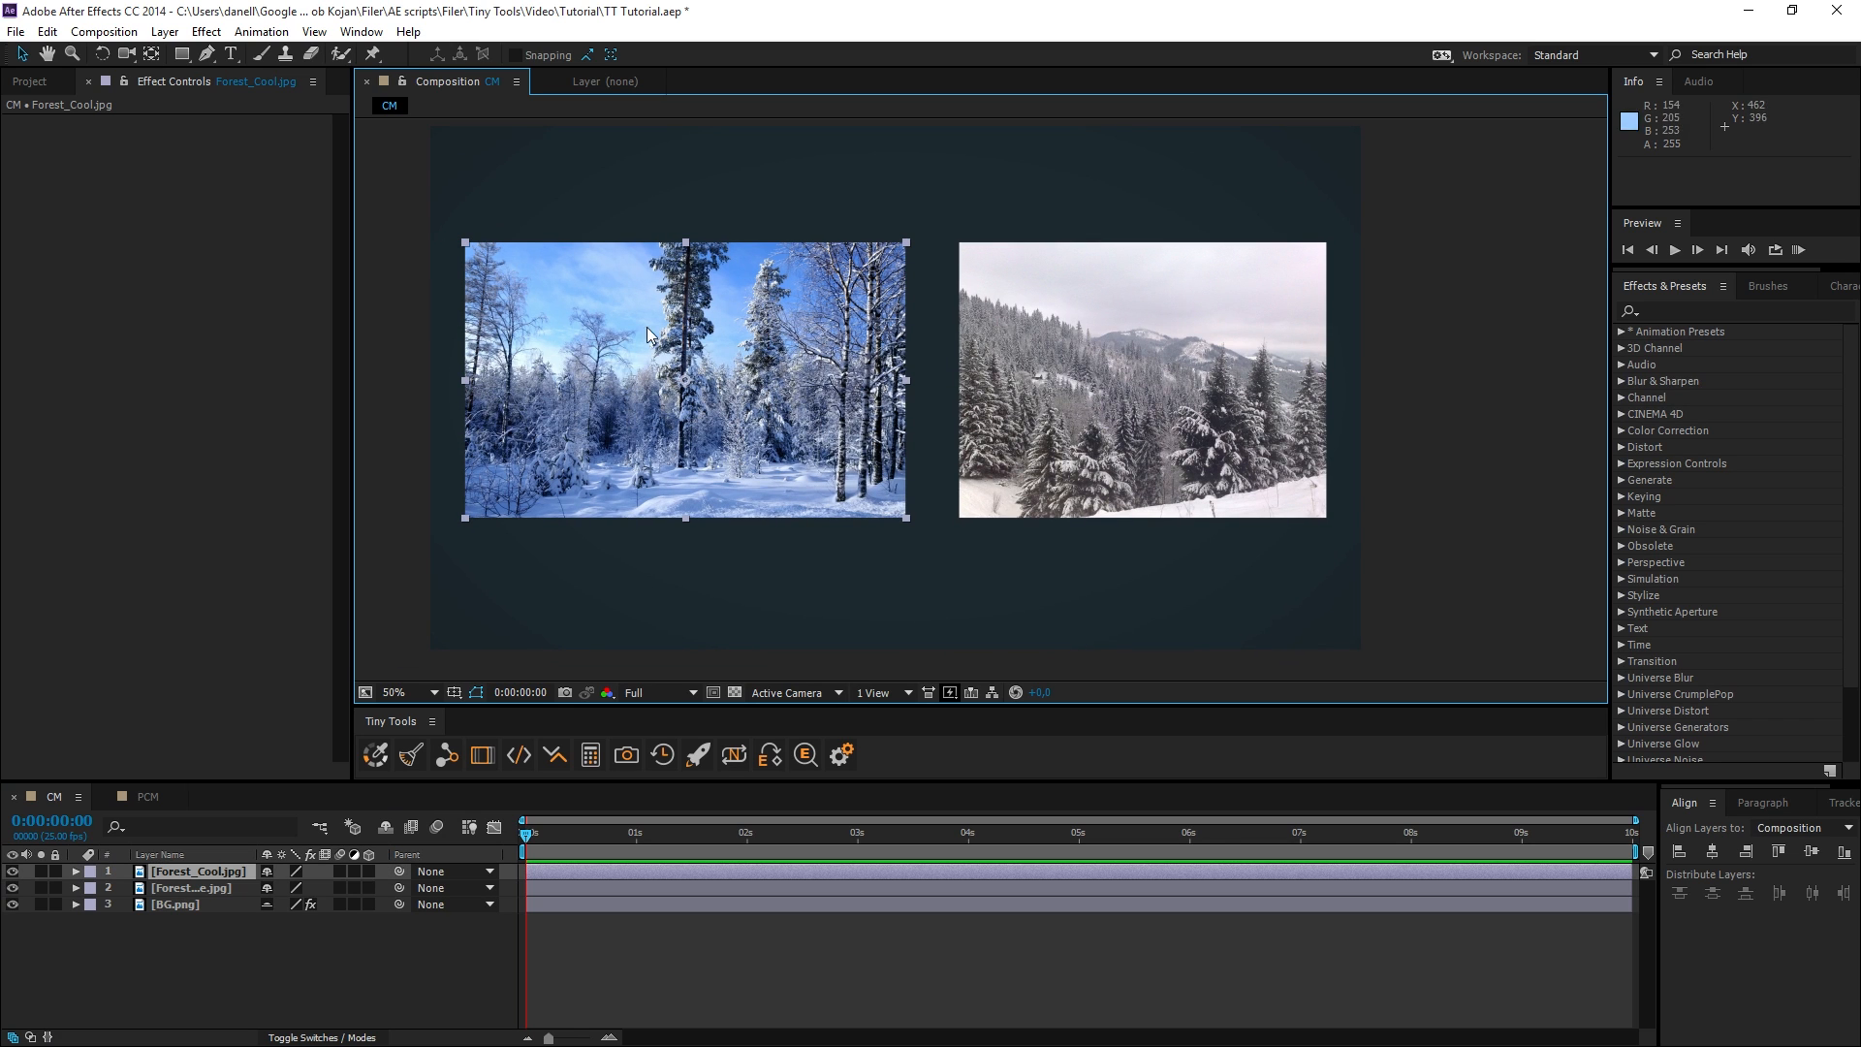
click(1095, 438)
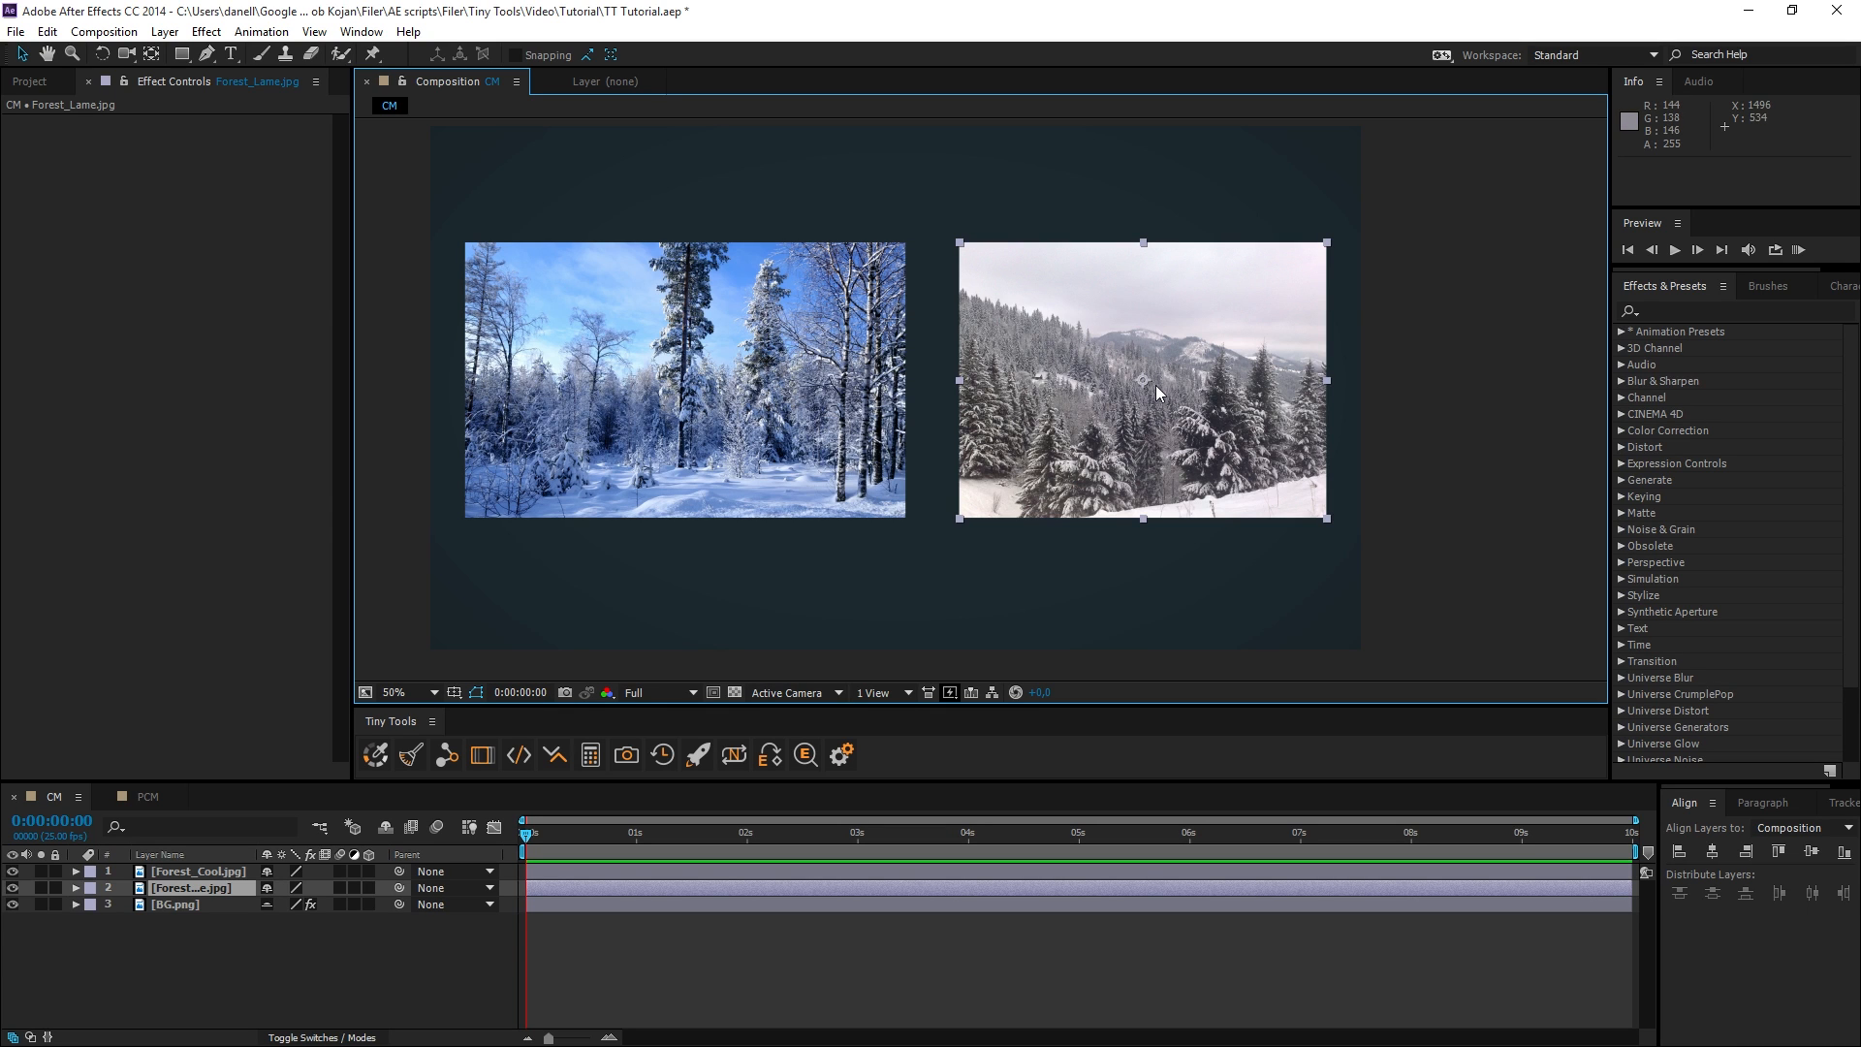
click(377, 756)
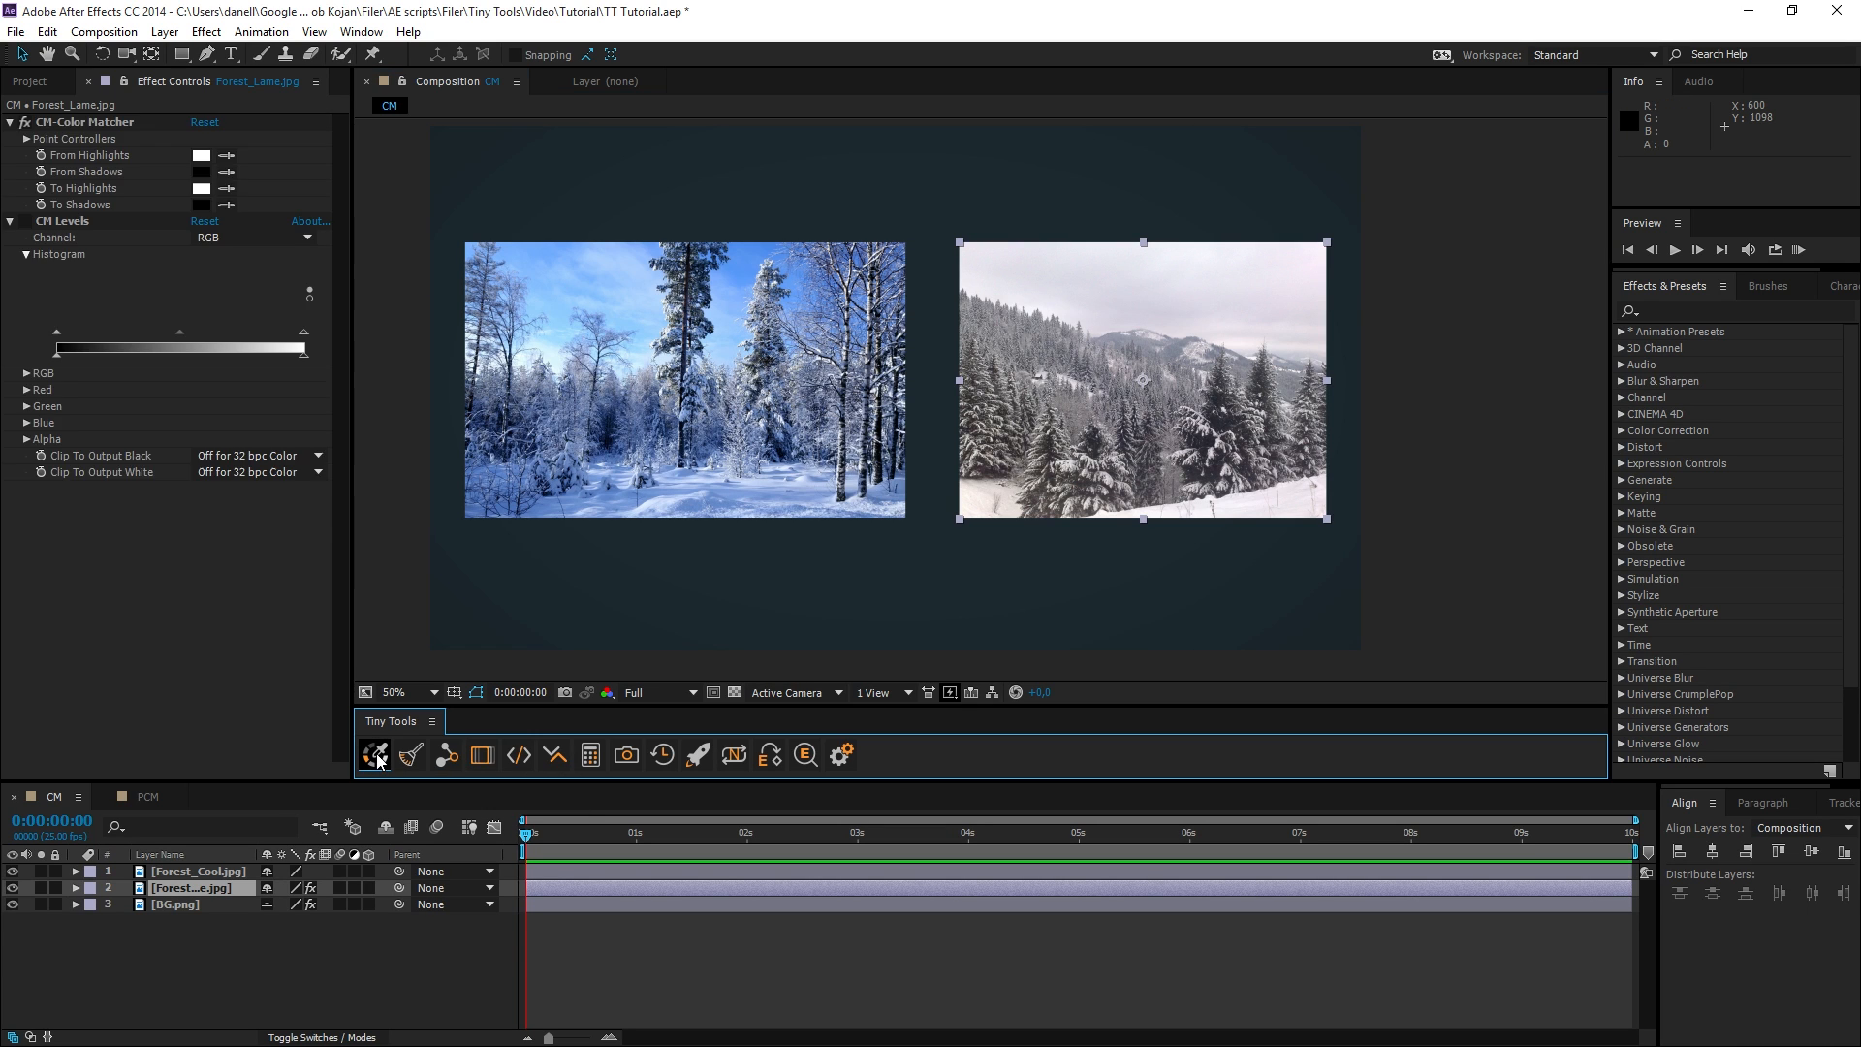
Sample the From Highlights color of CM-Color Matcher from the bright bluish snow in the Forest_Cool image.
scroll(783, 532, up, 4)
drag(744, 546, 1048, 354)
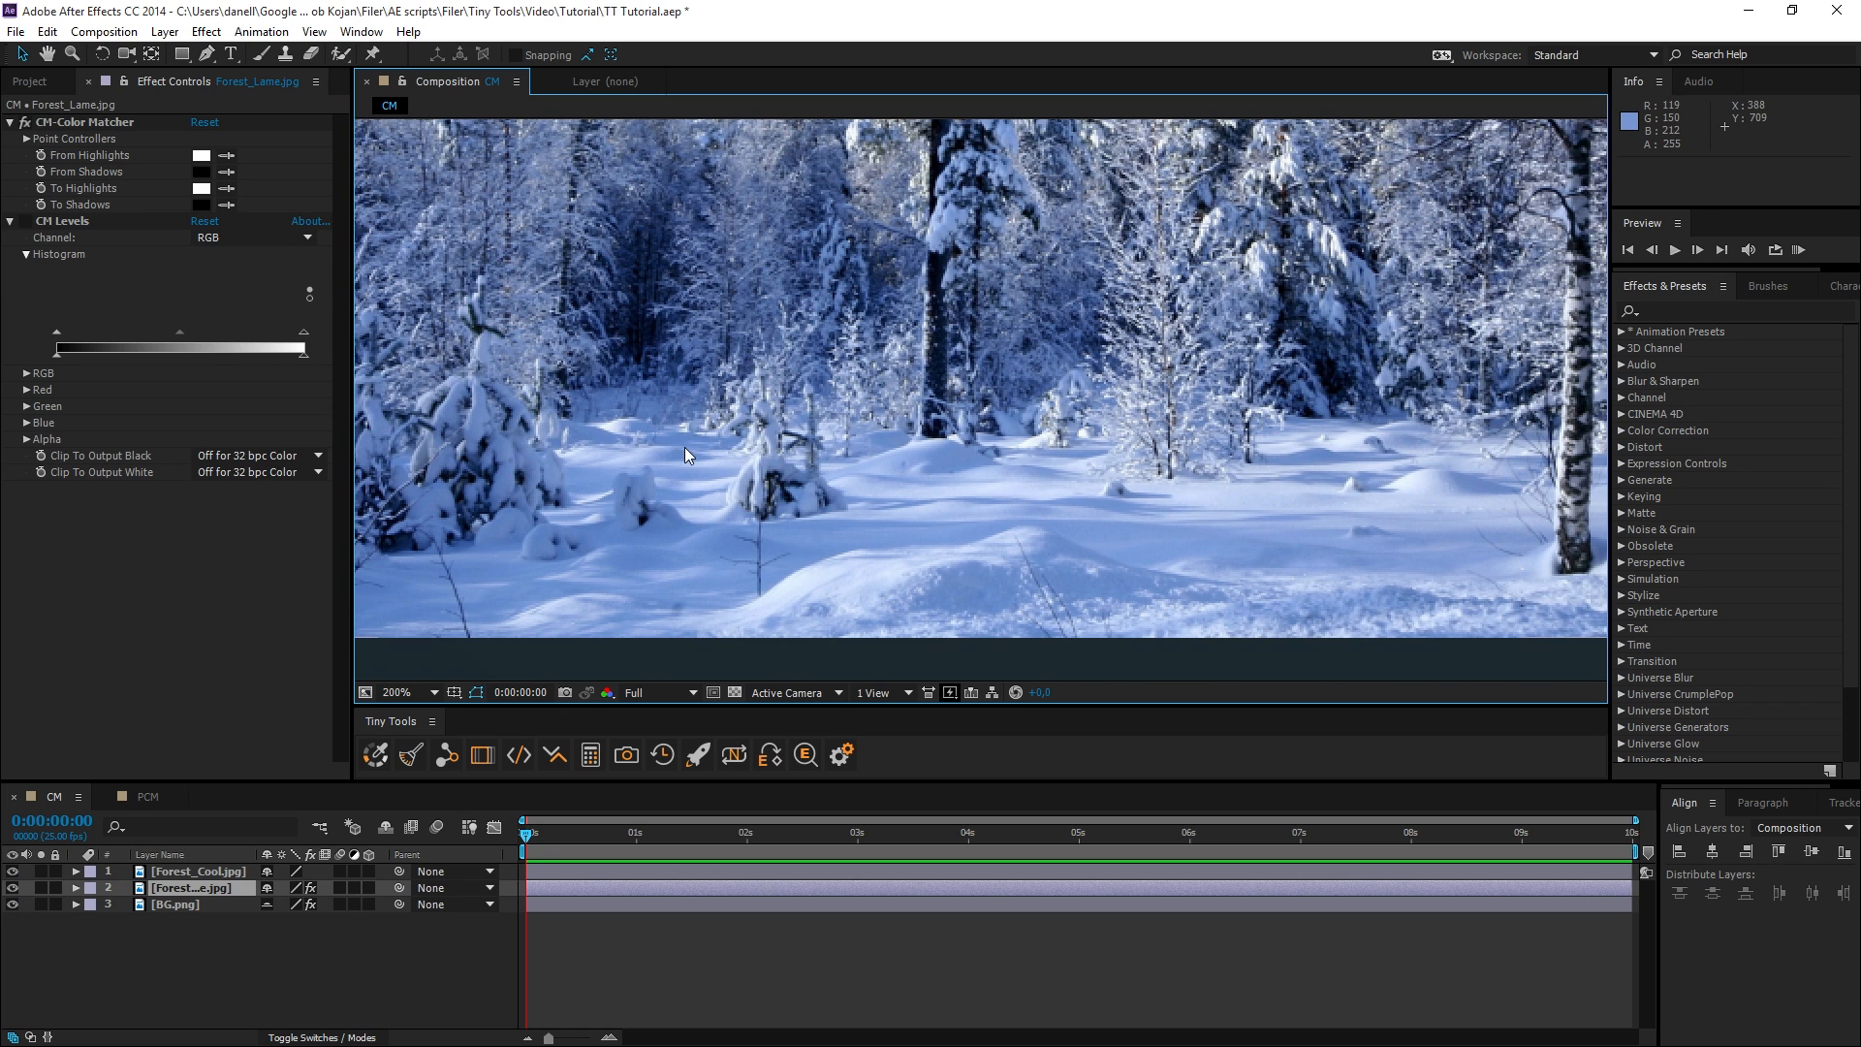
scroll(700, 446, down, 2)
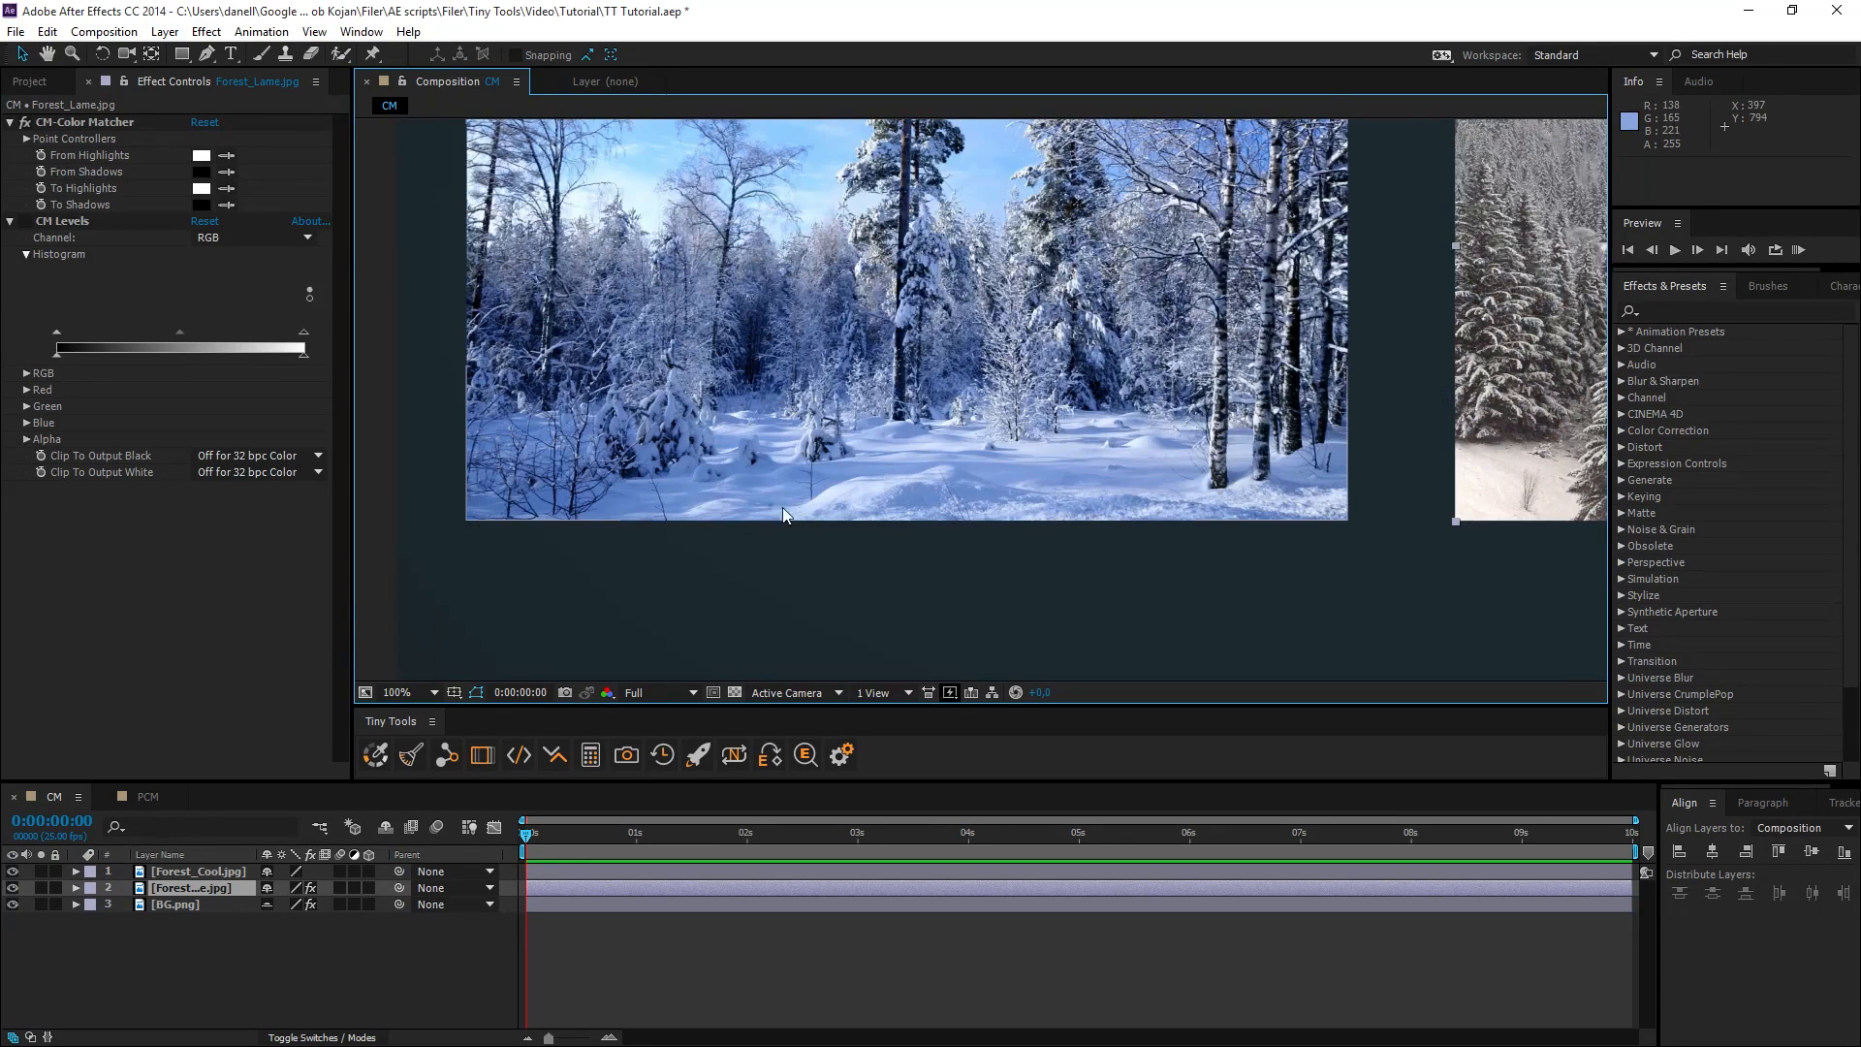
drag(783, 508, 787, 508)
drag(747, 425, 754, 489)
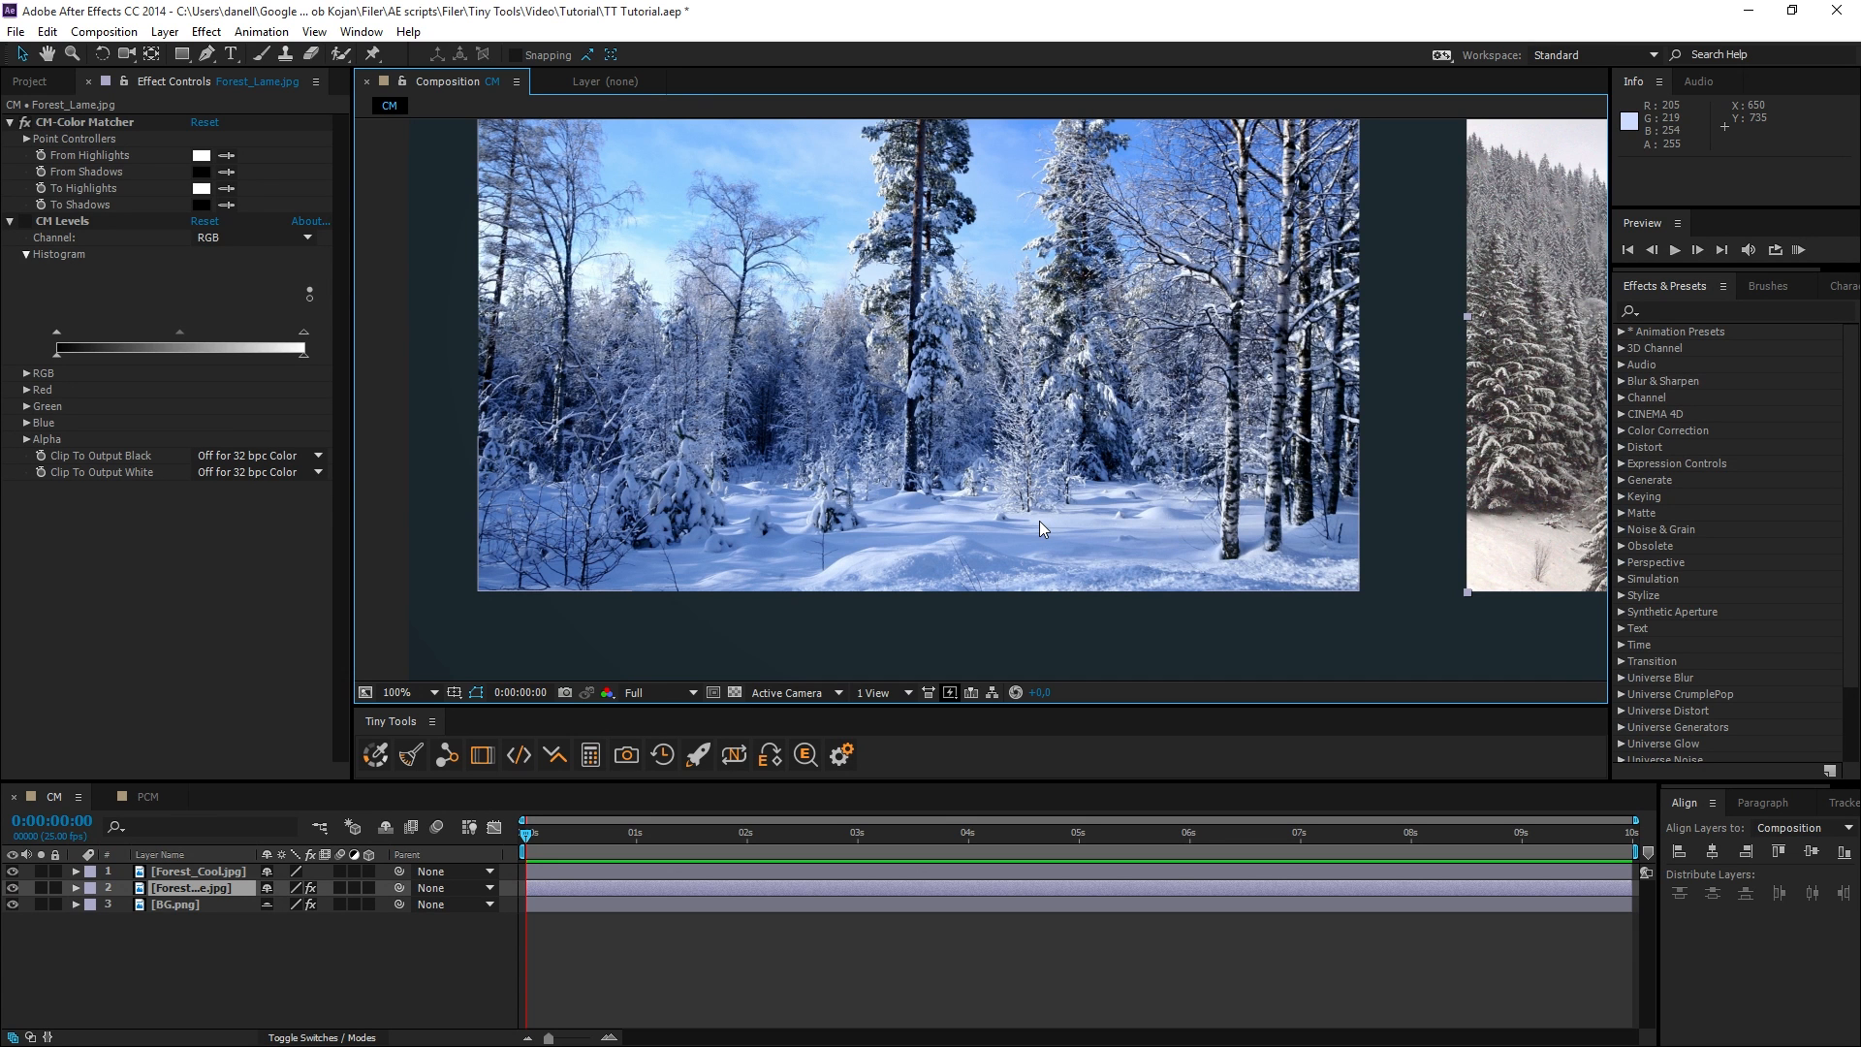
scroll(1039, 521, up, 2)
drag(1039, 521, 968, 418)
scroll(876, 413, up, 2)
click(226, 155)
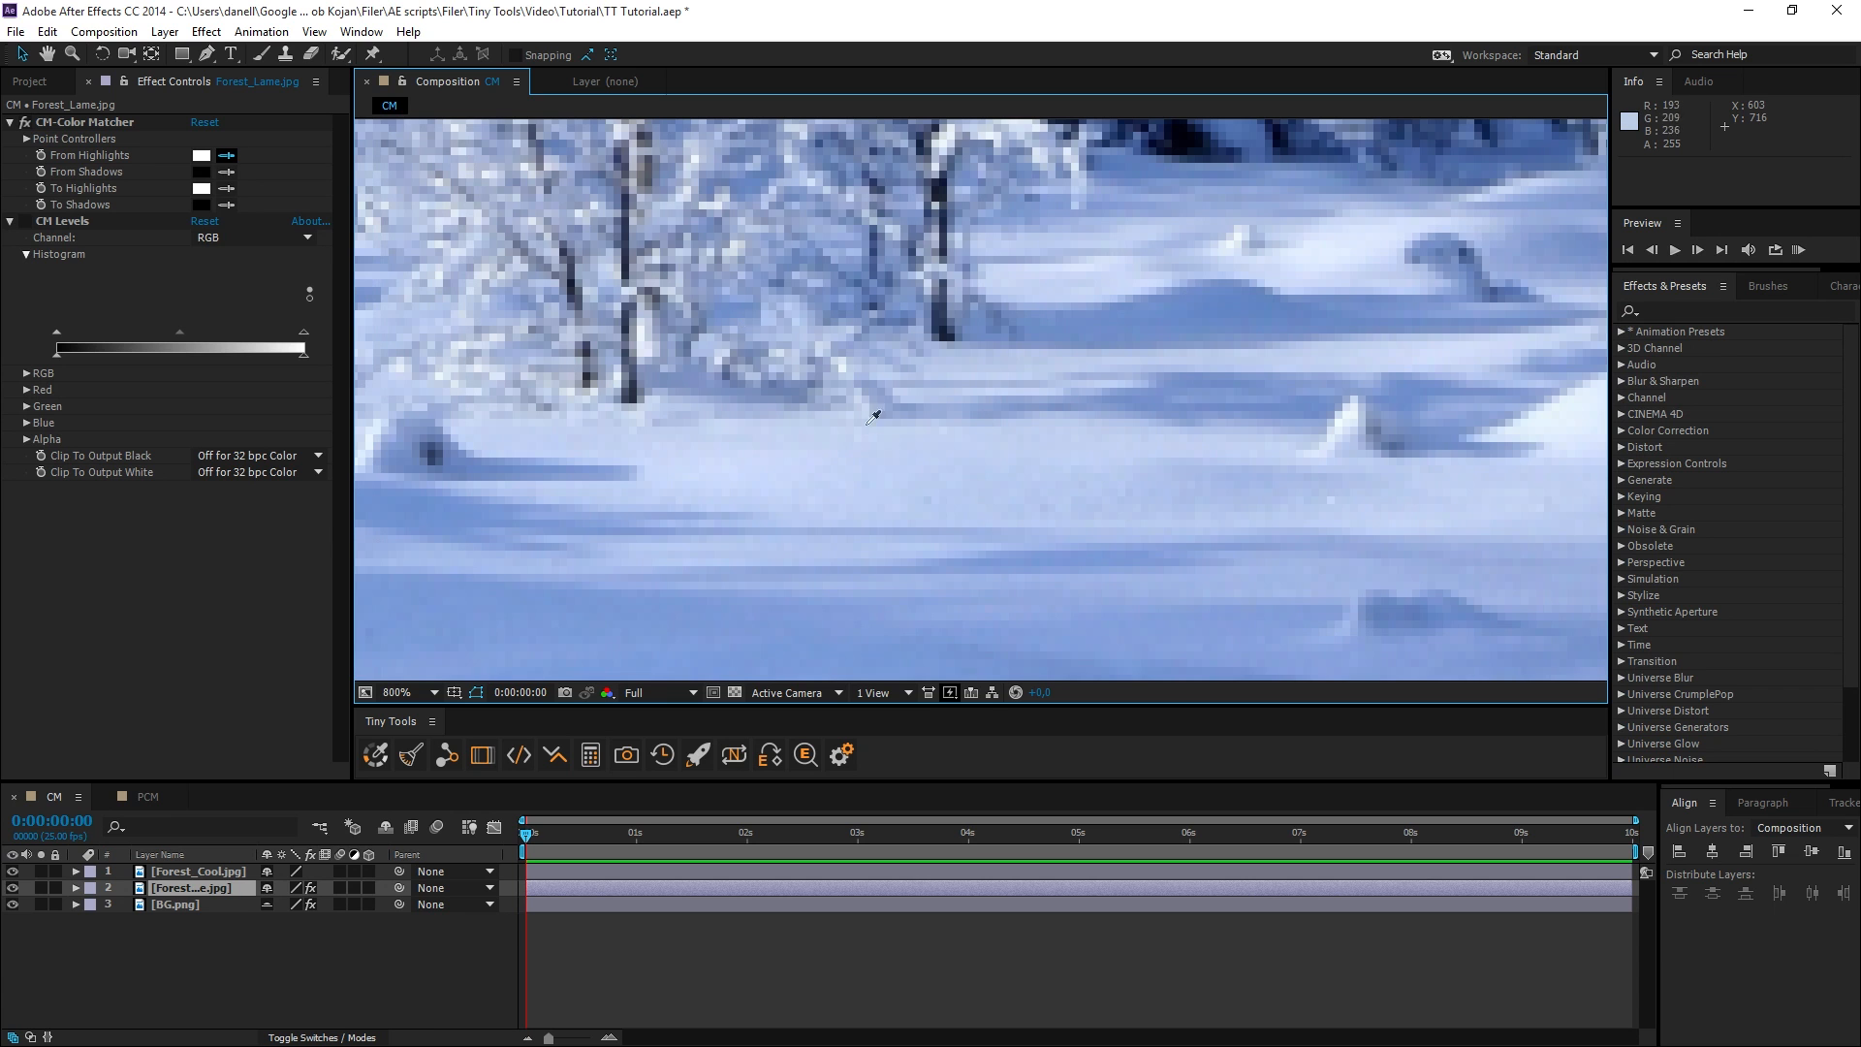
click(764, 462)
Sample the From Shadows color from the darkest area between the trees in the Forest_Cool image.
scroll(764, 462, down, 1)
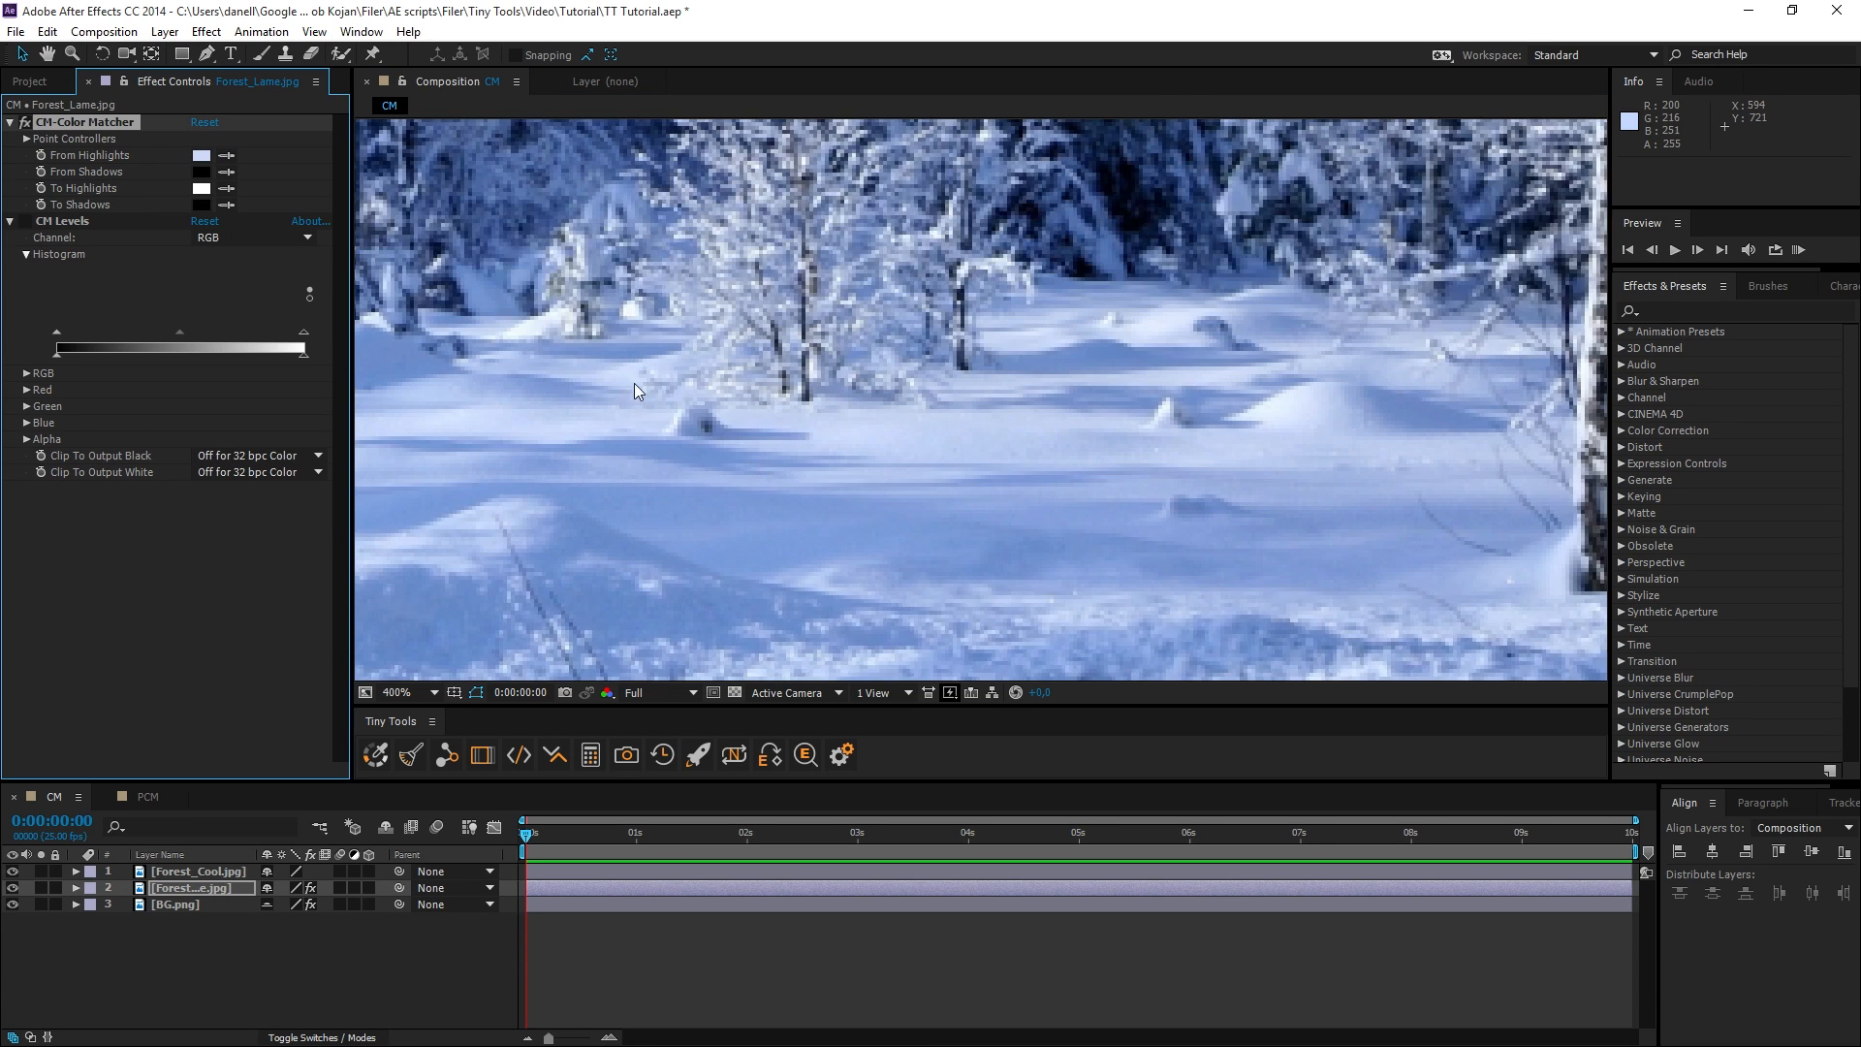
drag(634, 381, 832, 482)
drag(908, 422, 1064, 511)
scroll(892, 461, up, 2)
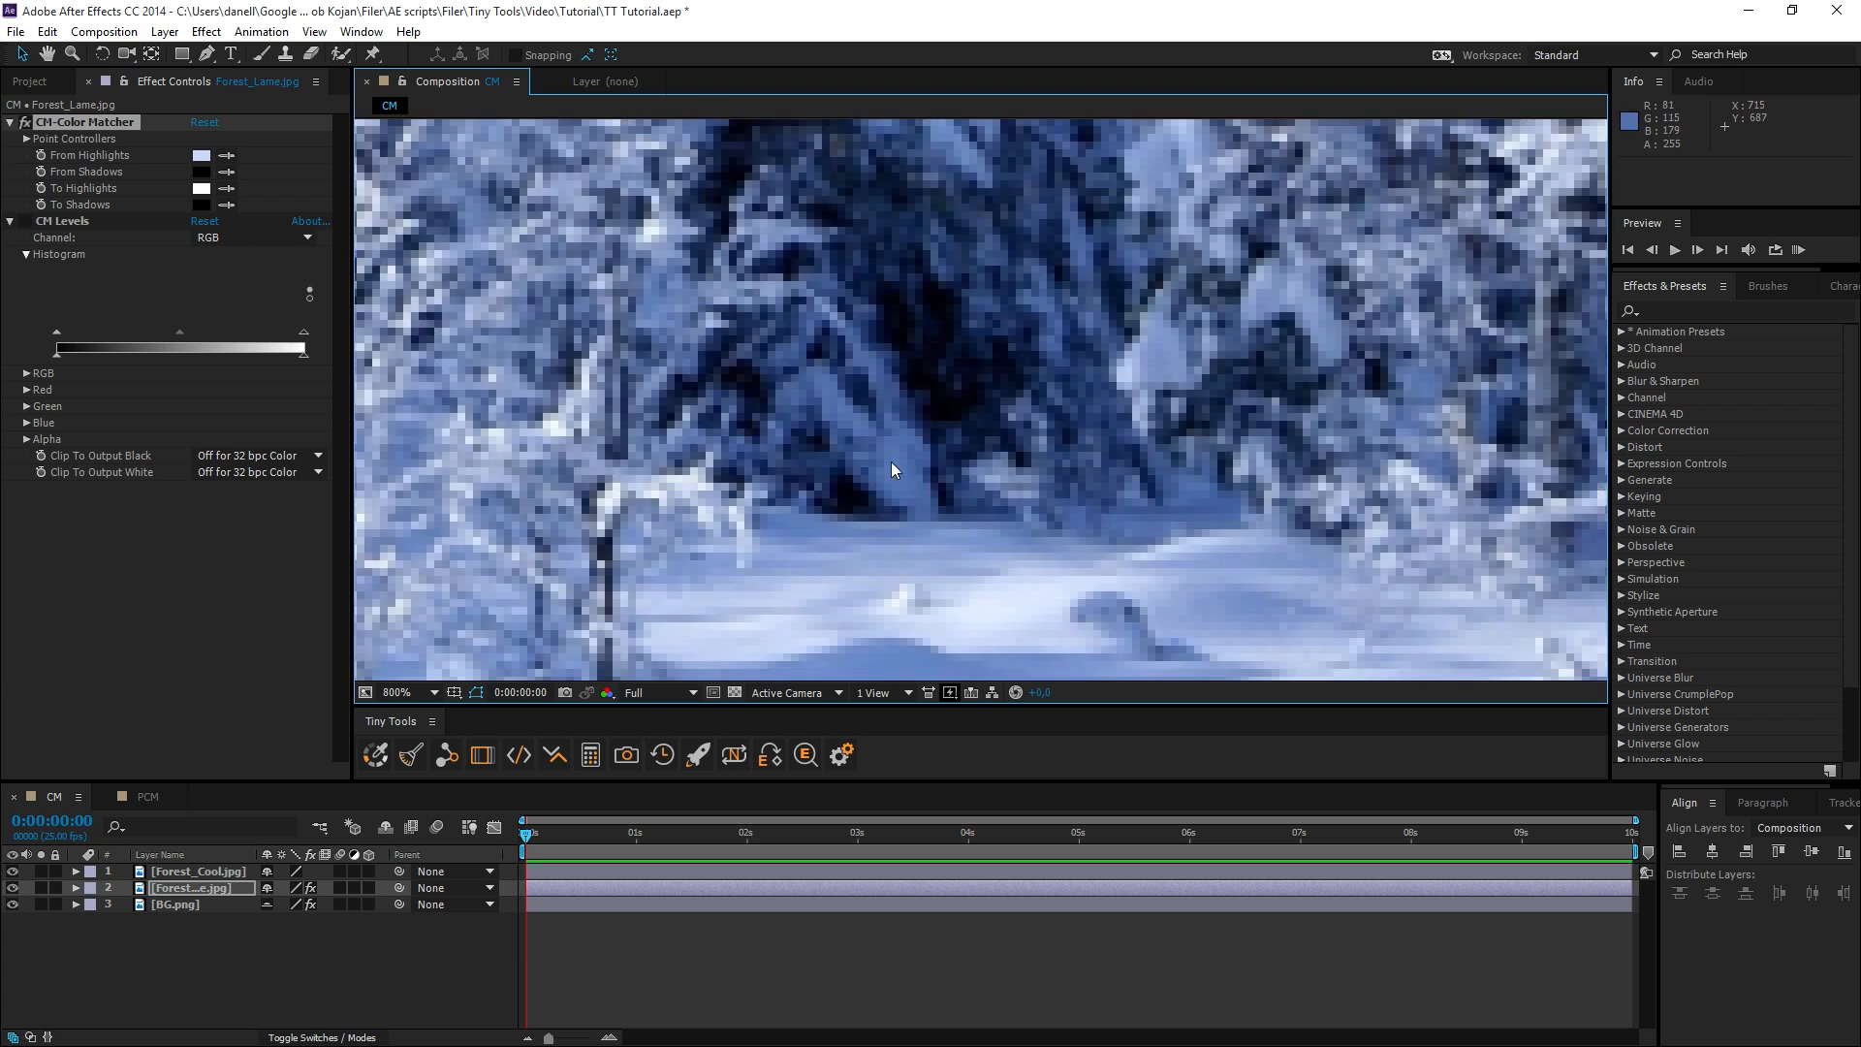
click(226, 171)
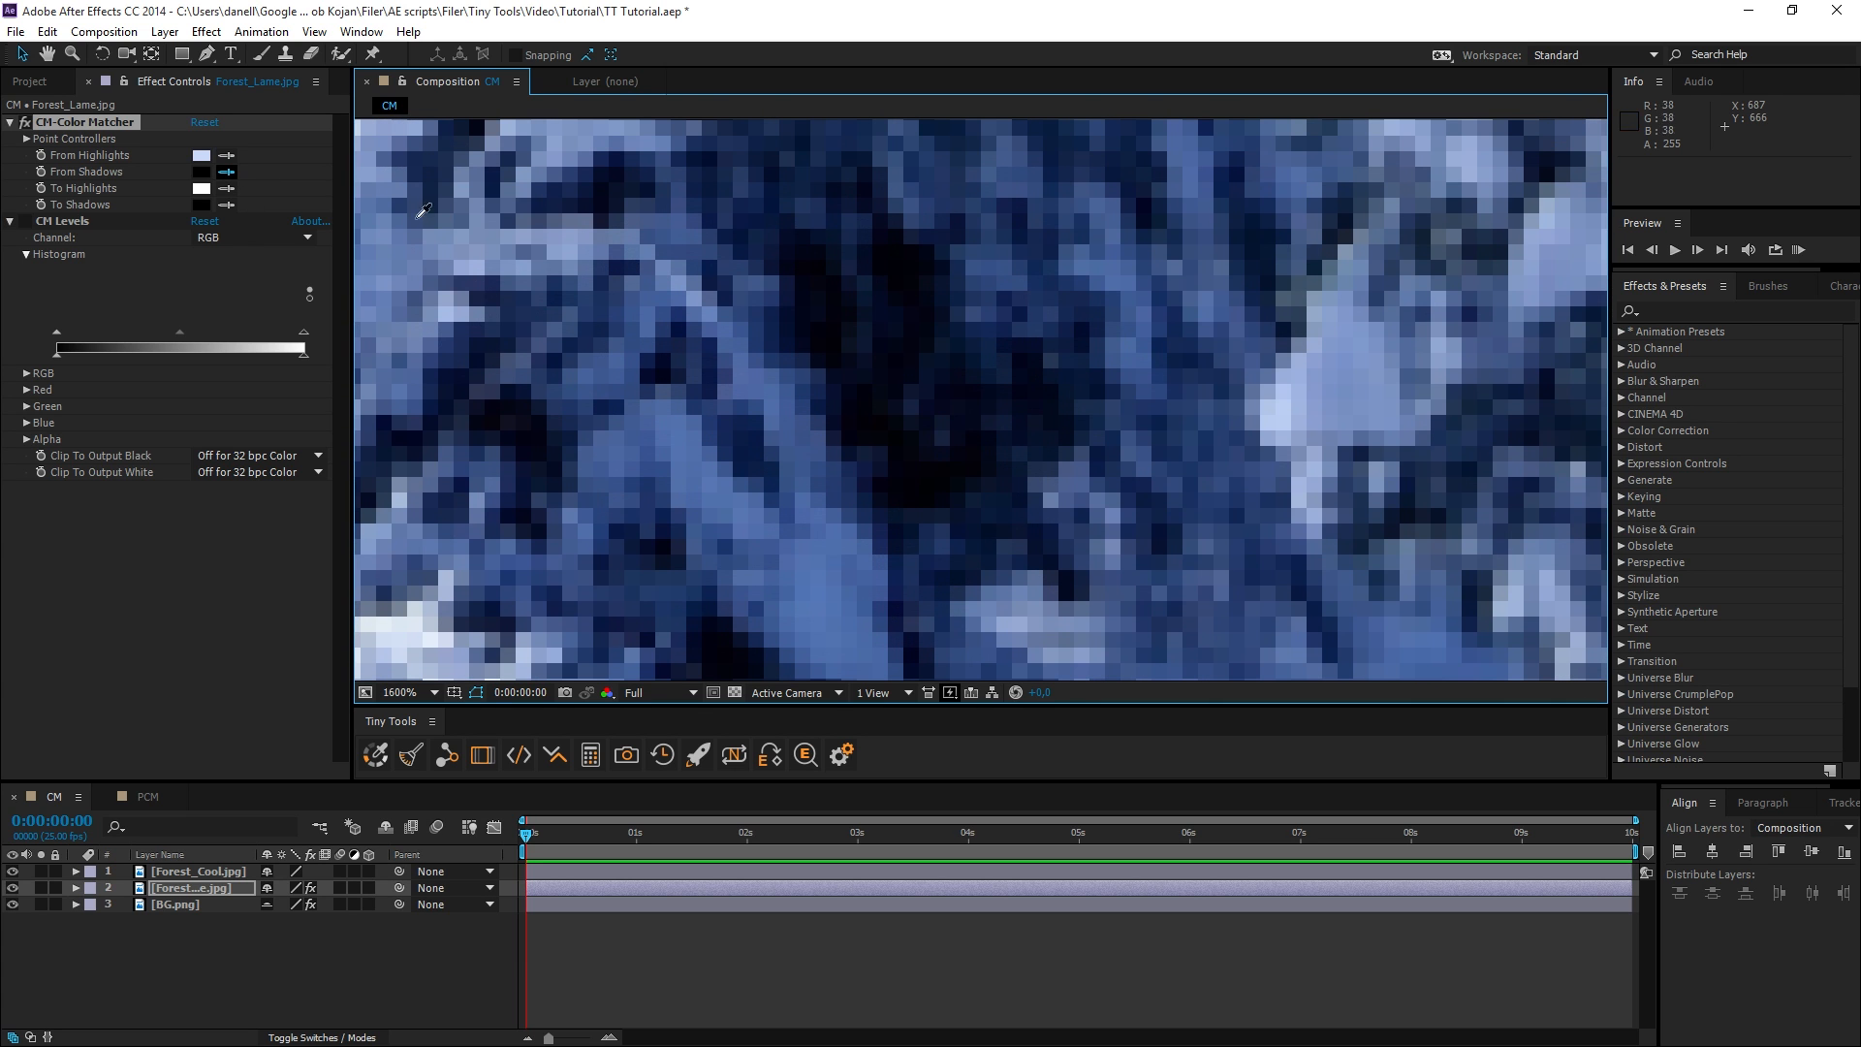
click(921, 281)
Sample the To Highlights color from the snow beside the pines in the Forest_Lame image.
scroll(919, 305, down, 3)
scroll(921, 317, down, 1)
drag(962, 347, 663, 398)
drag(1192, 294, 802, 322)
drag(956, 464, 1063, 349)
scroll(998, 411, up, 1)
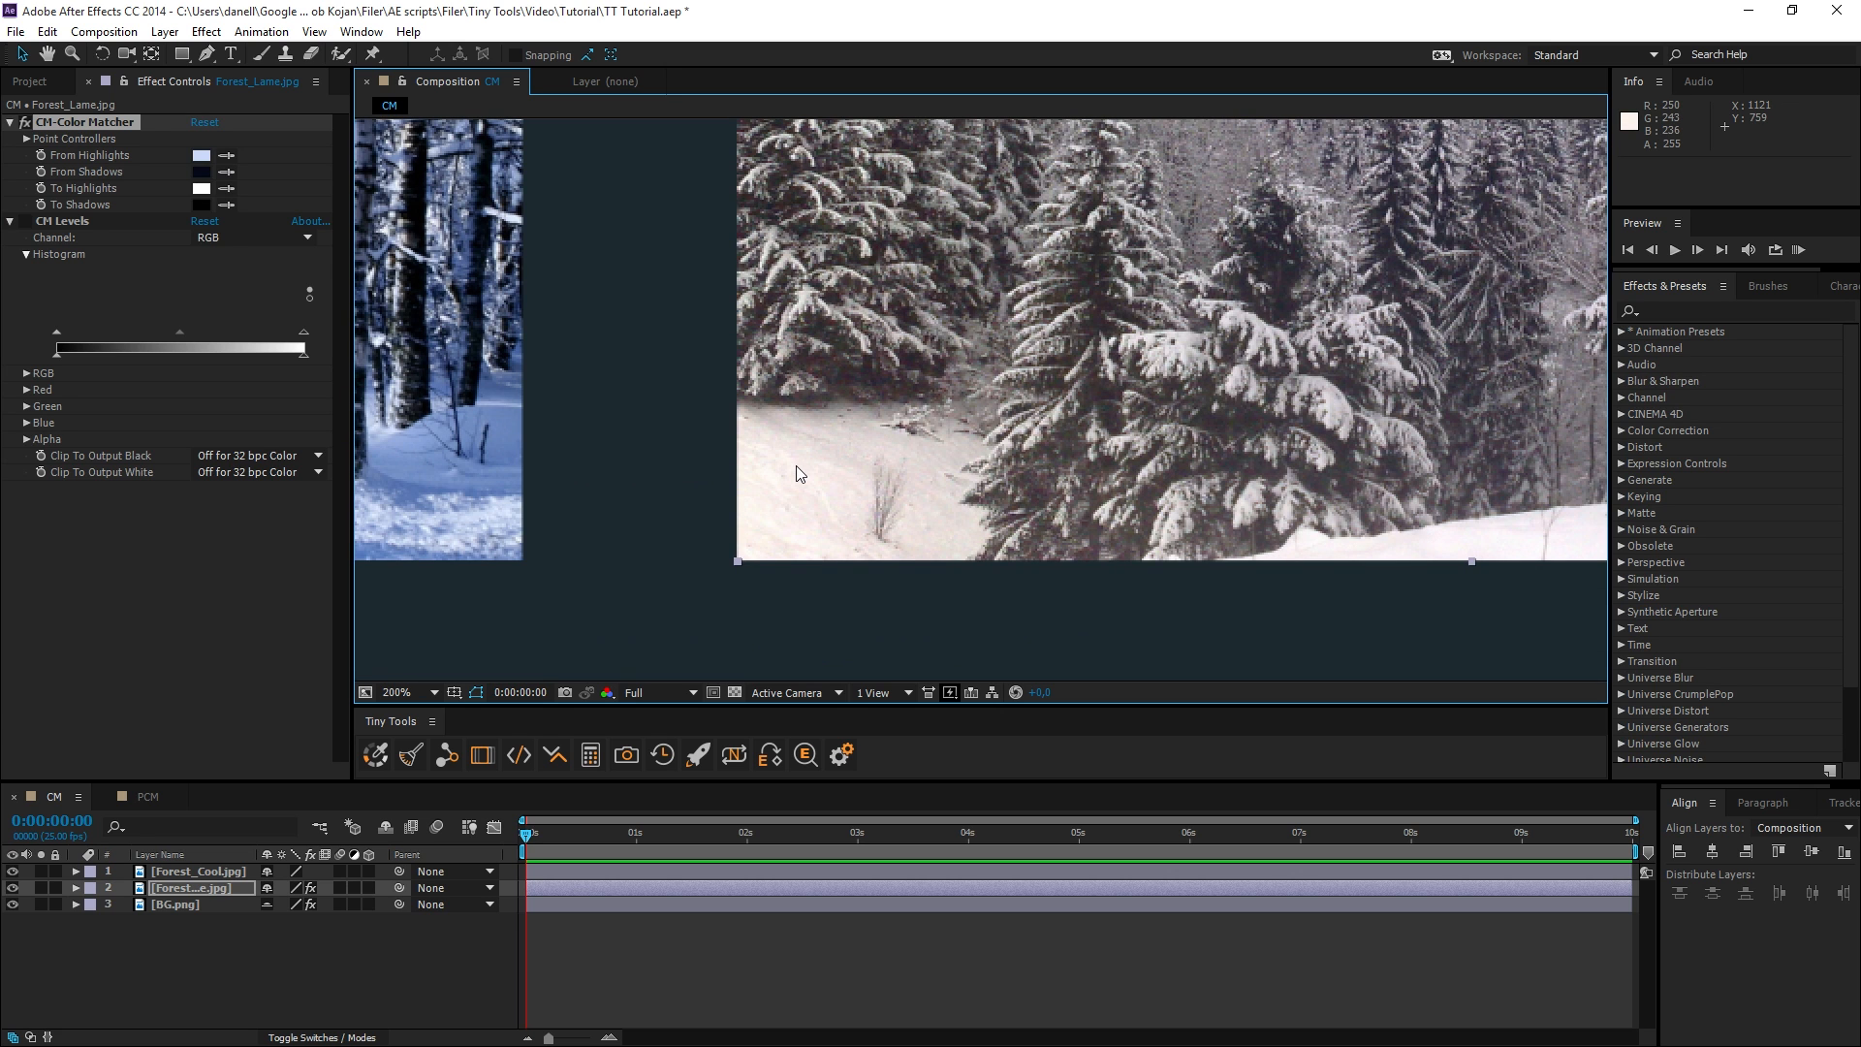
drag(794, 466, 1561, 472)
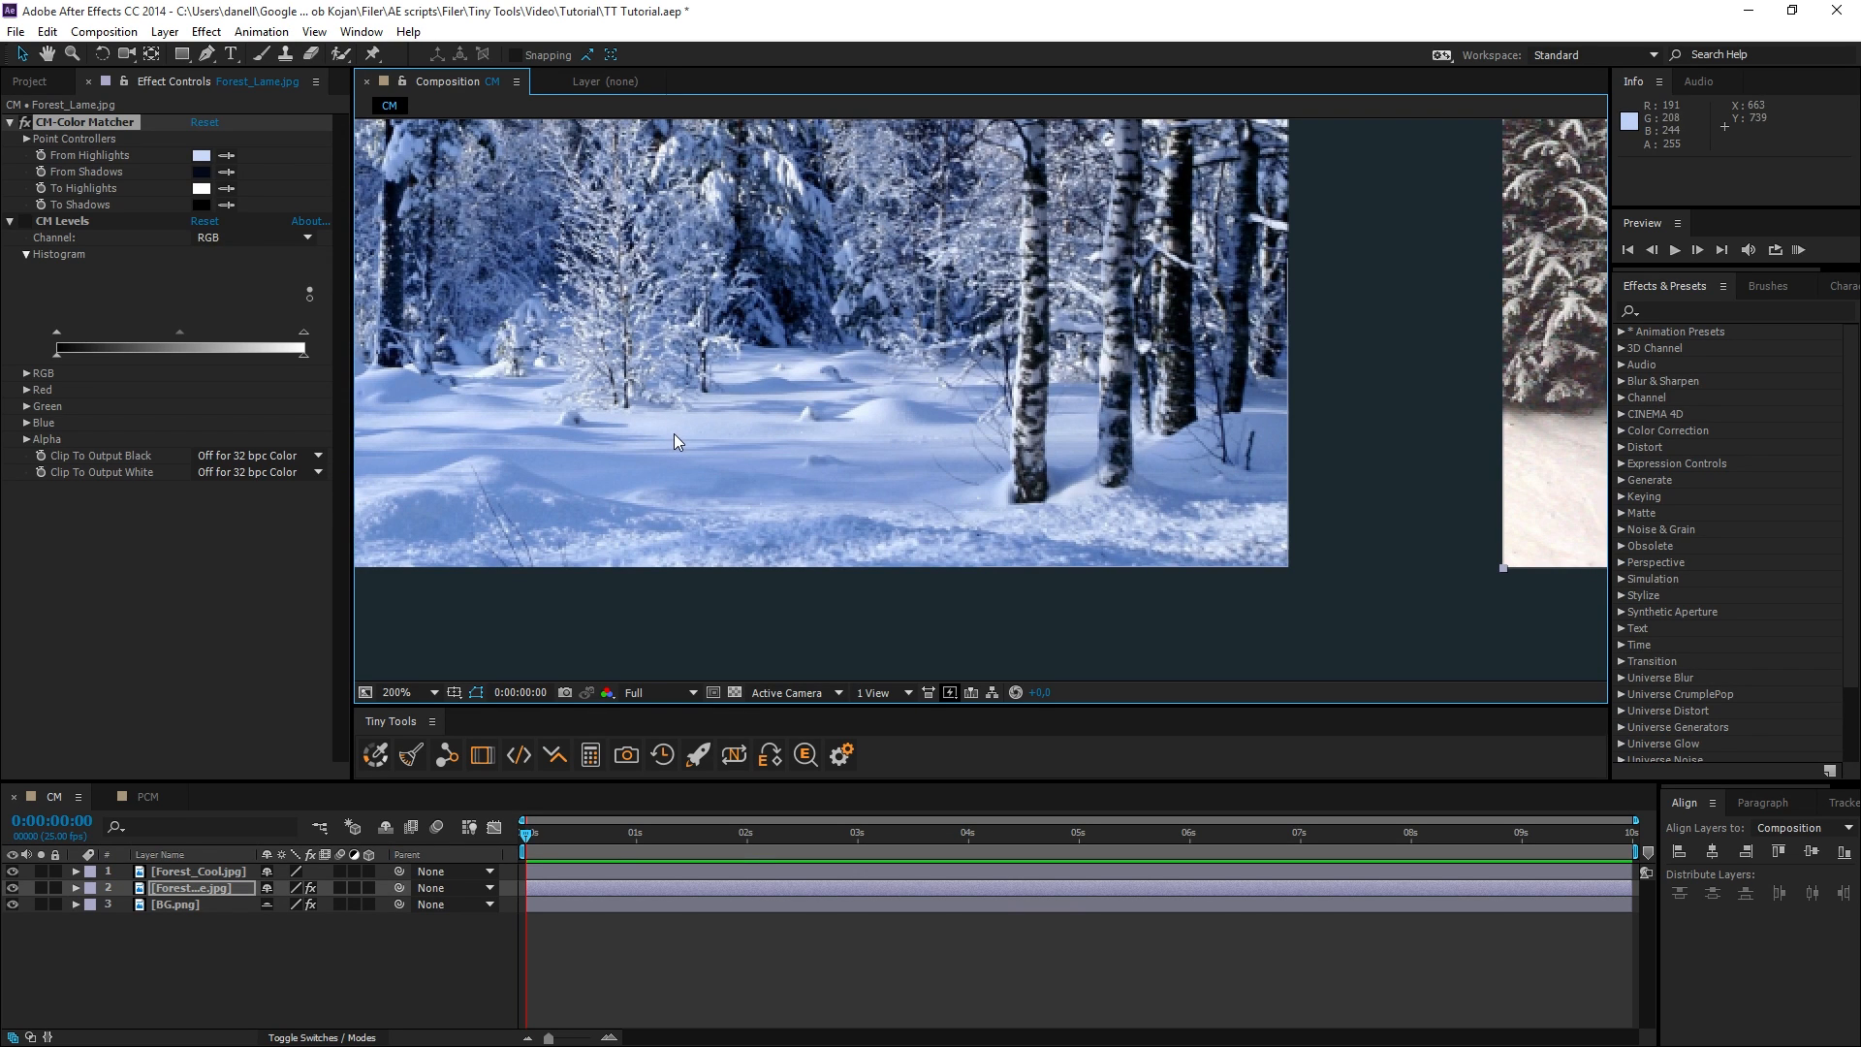
scroll(730, 432, right, 6)
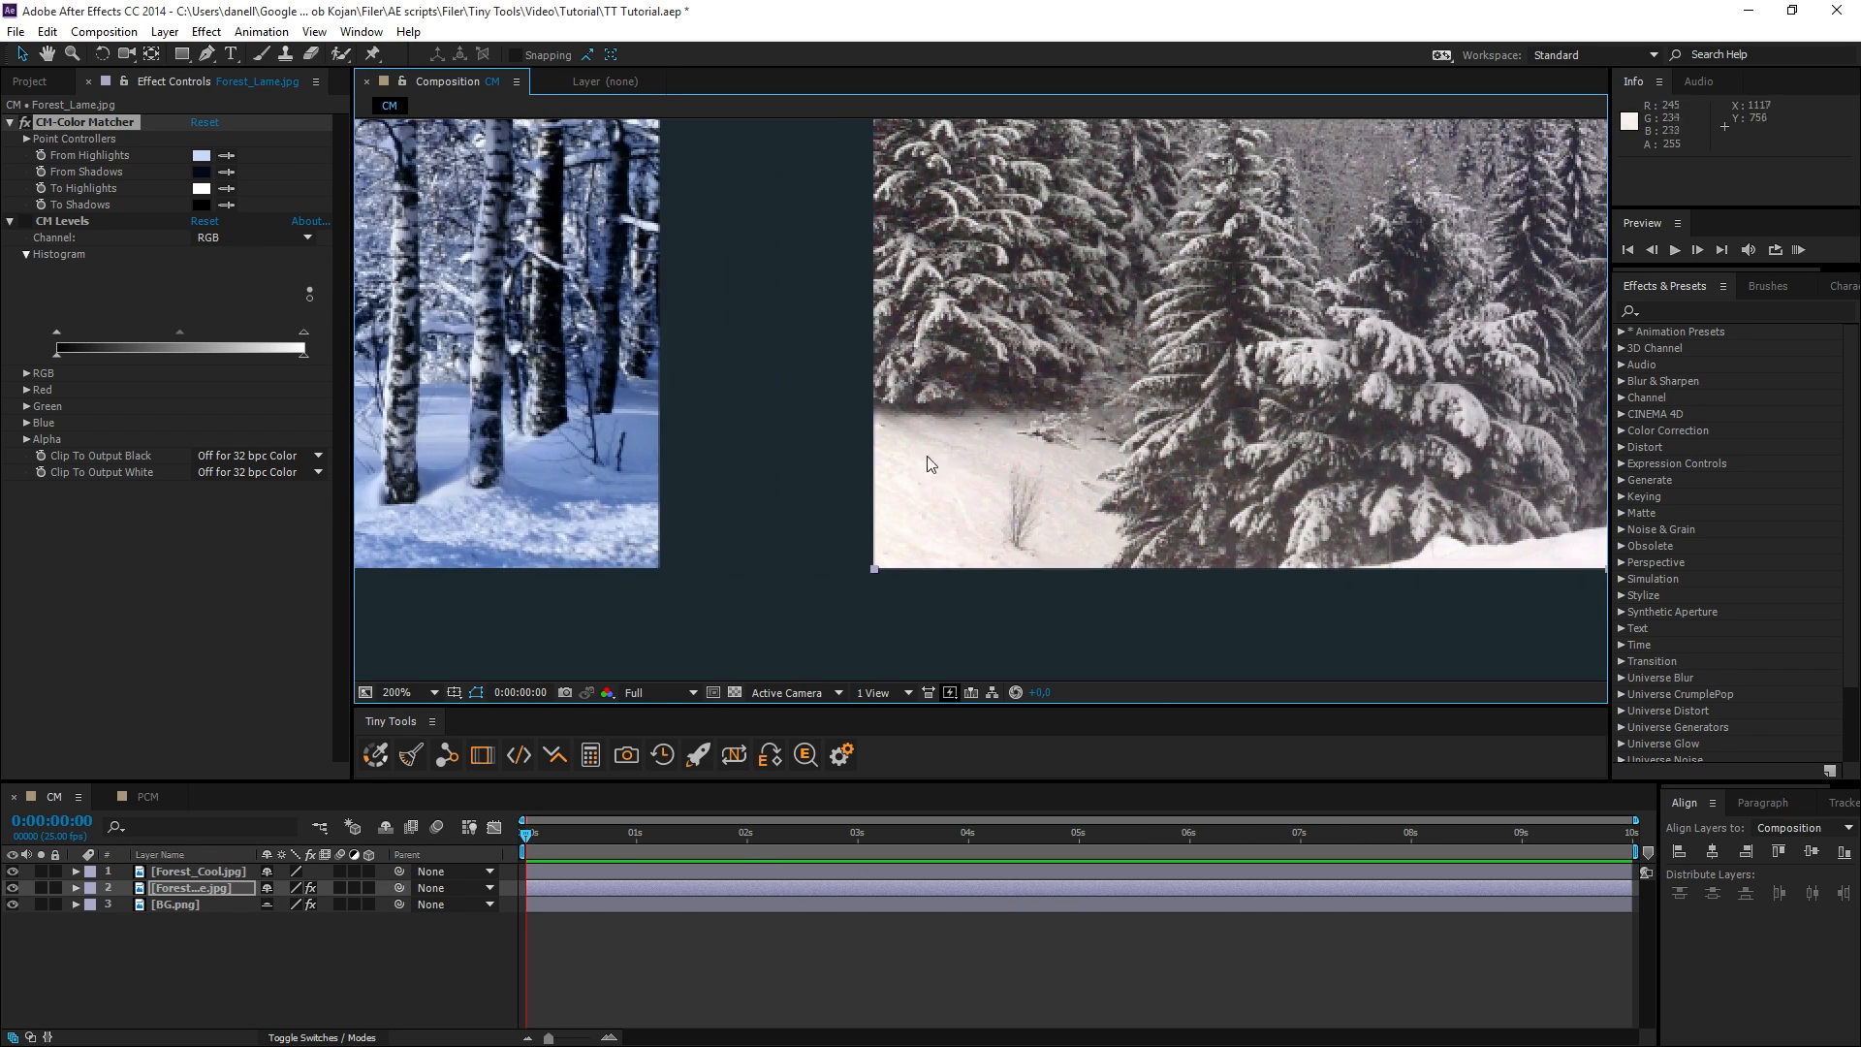
scroll(929, 467, right, 4)
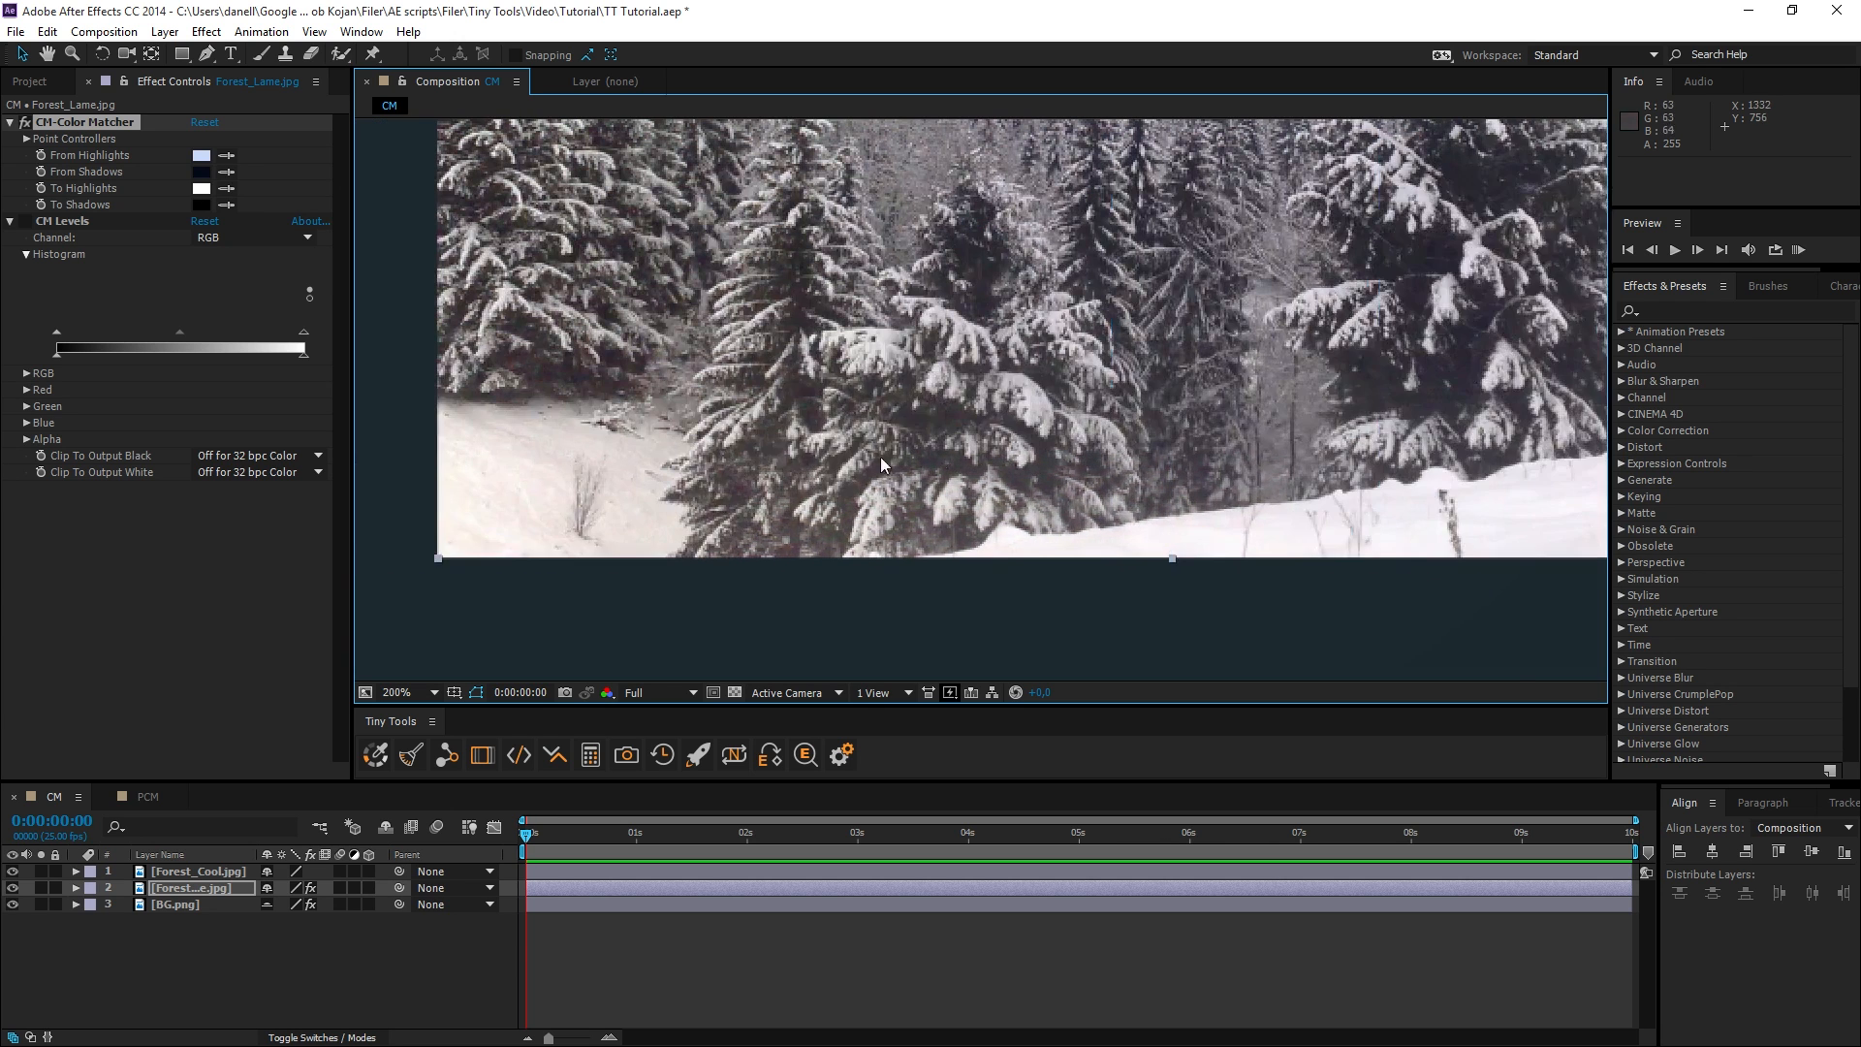
scroll(824, 453, left, 1)
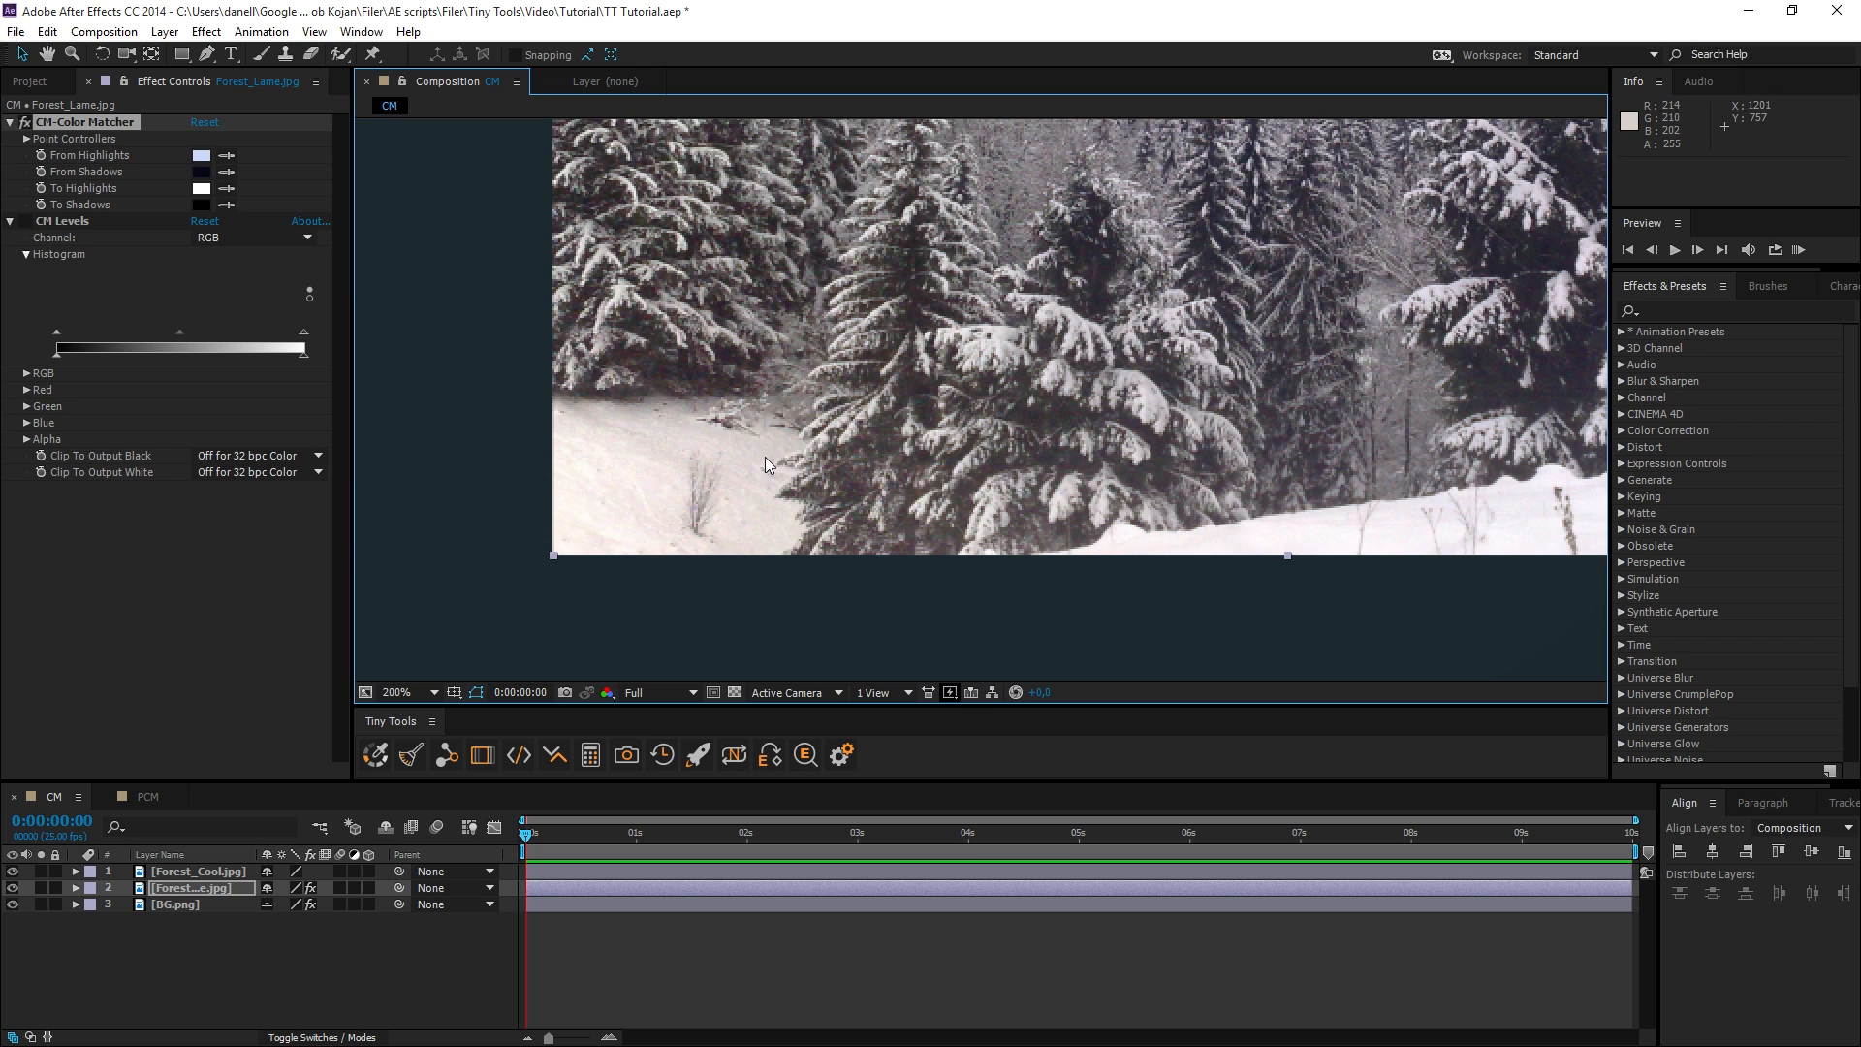
click(226, 188)
click(769, 443)
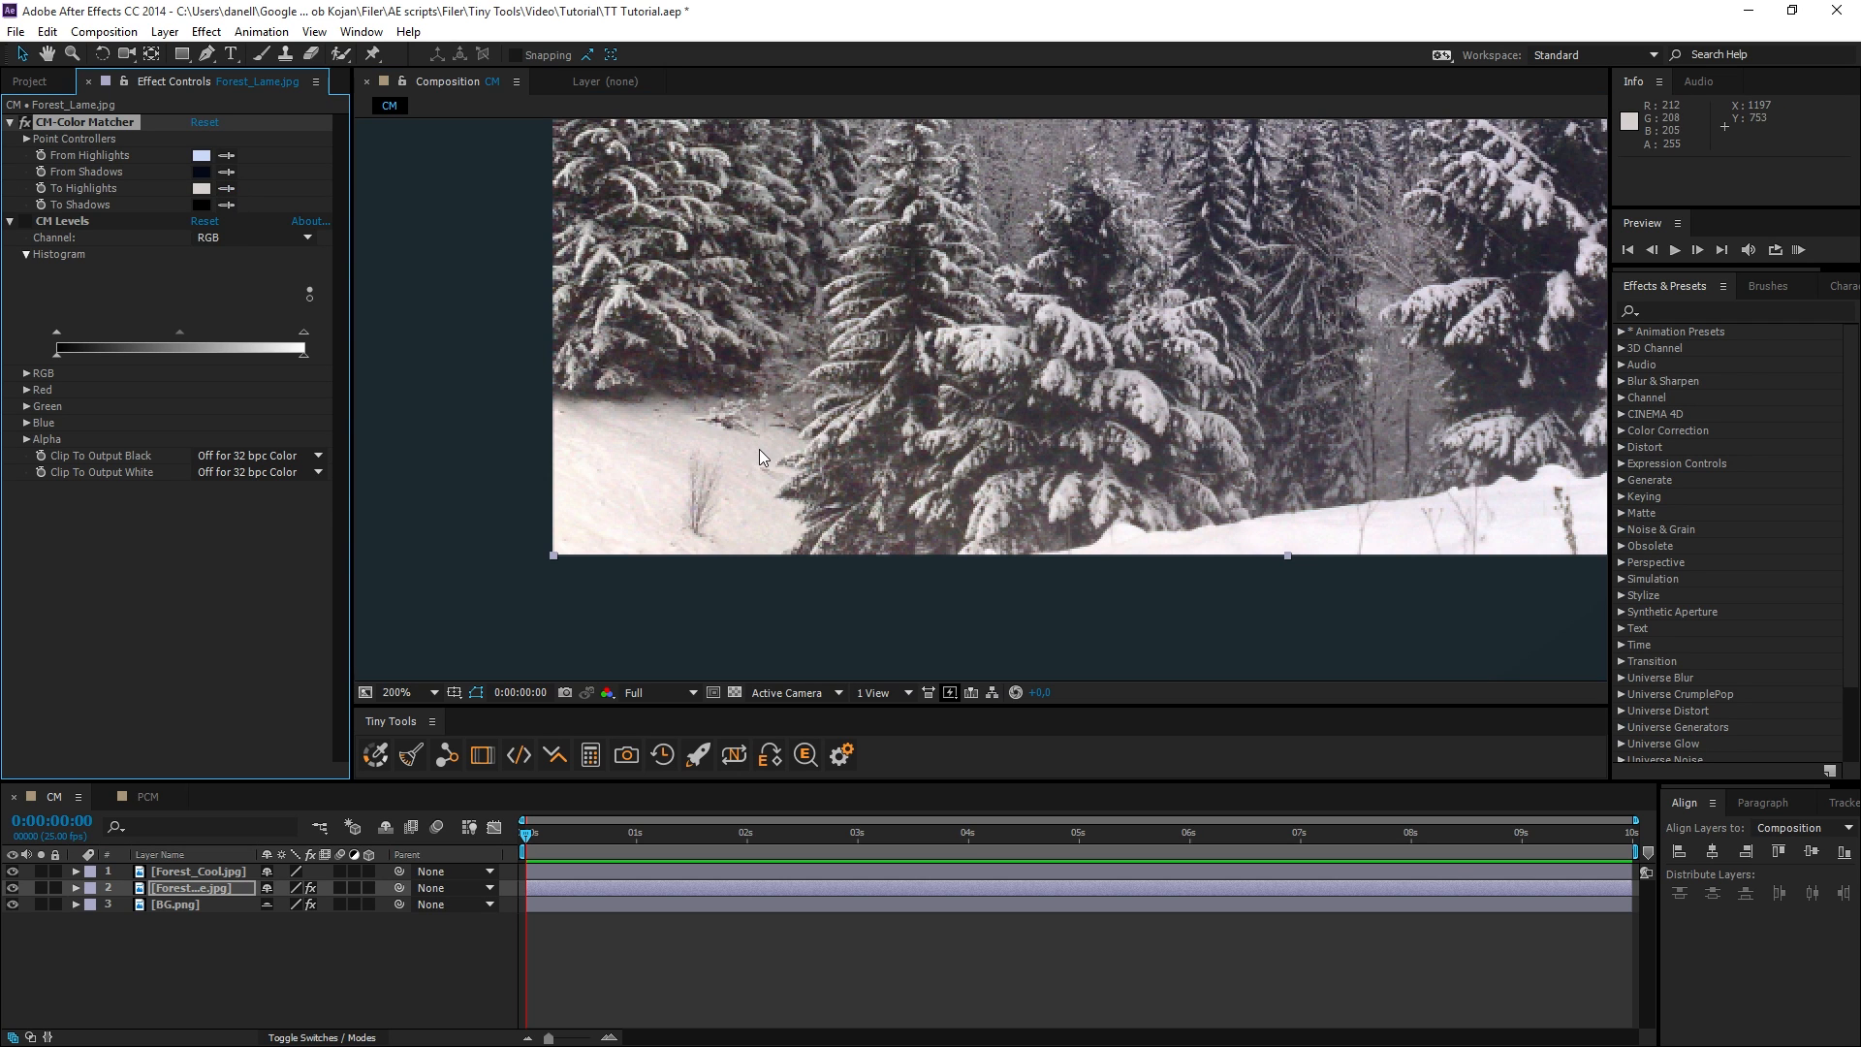
Sample the To Shadows color from a dark area within the snowy pine in the Forest_Lame image.
scroll(968, 401, right, 4)
scroll(968, 402, right, 1)
scroll(1074, 429, up, 3)
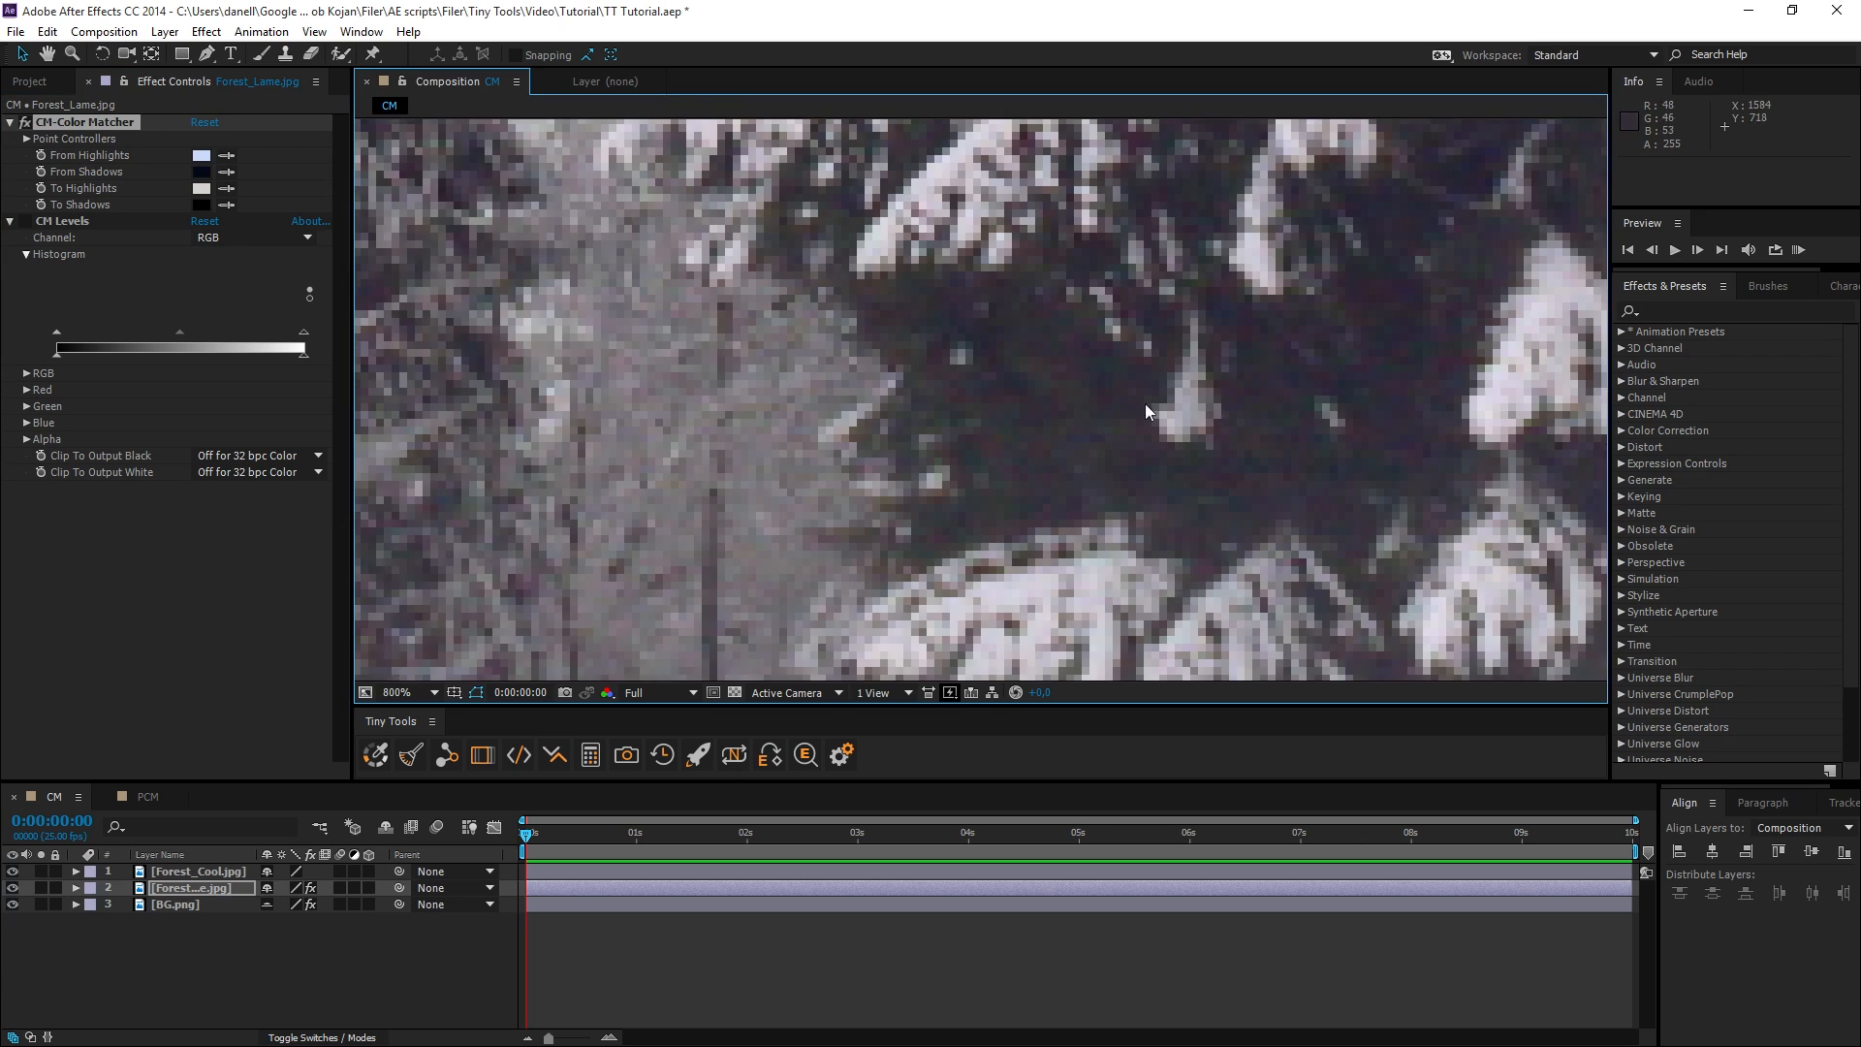
scroll(1027, 411, up, 1)
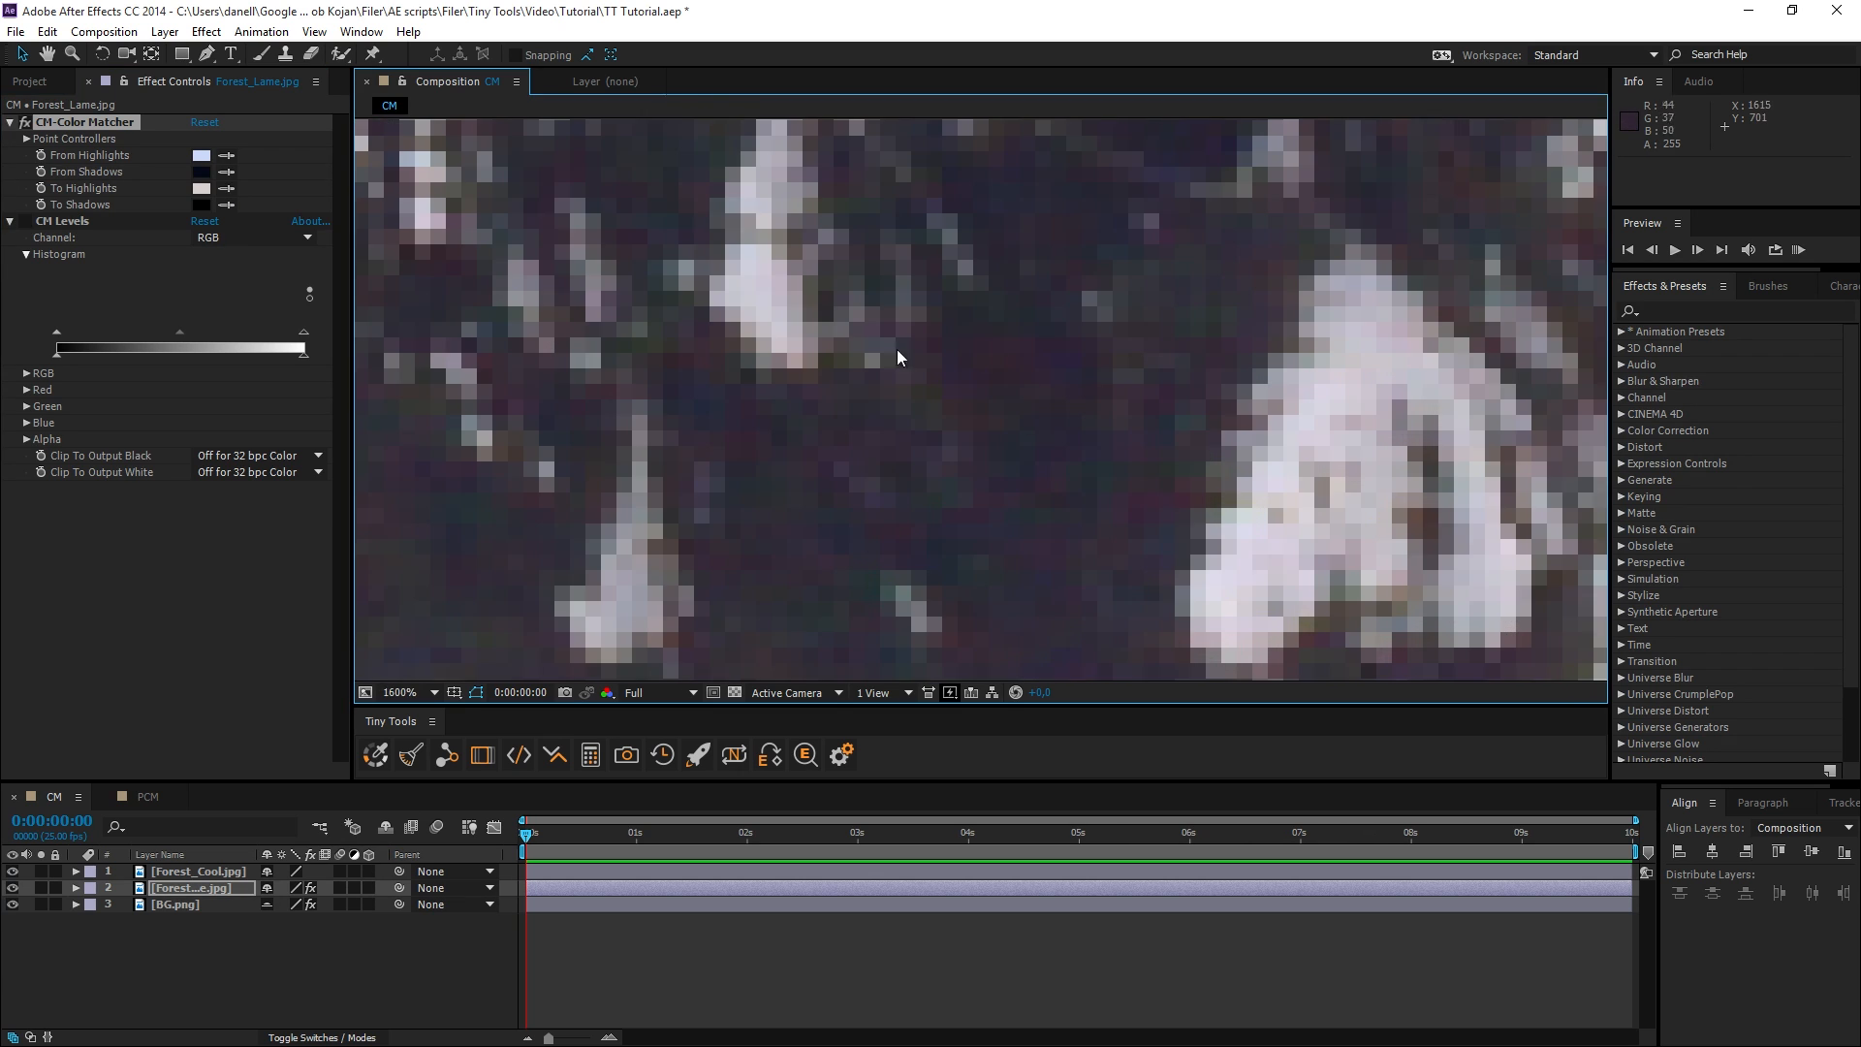
click(226, 205)
click(987, 344)
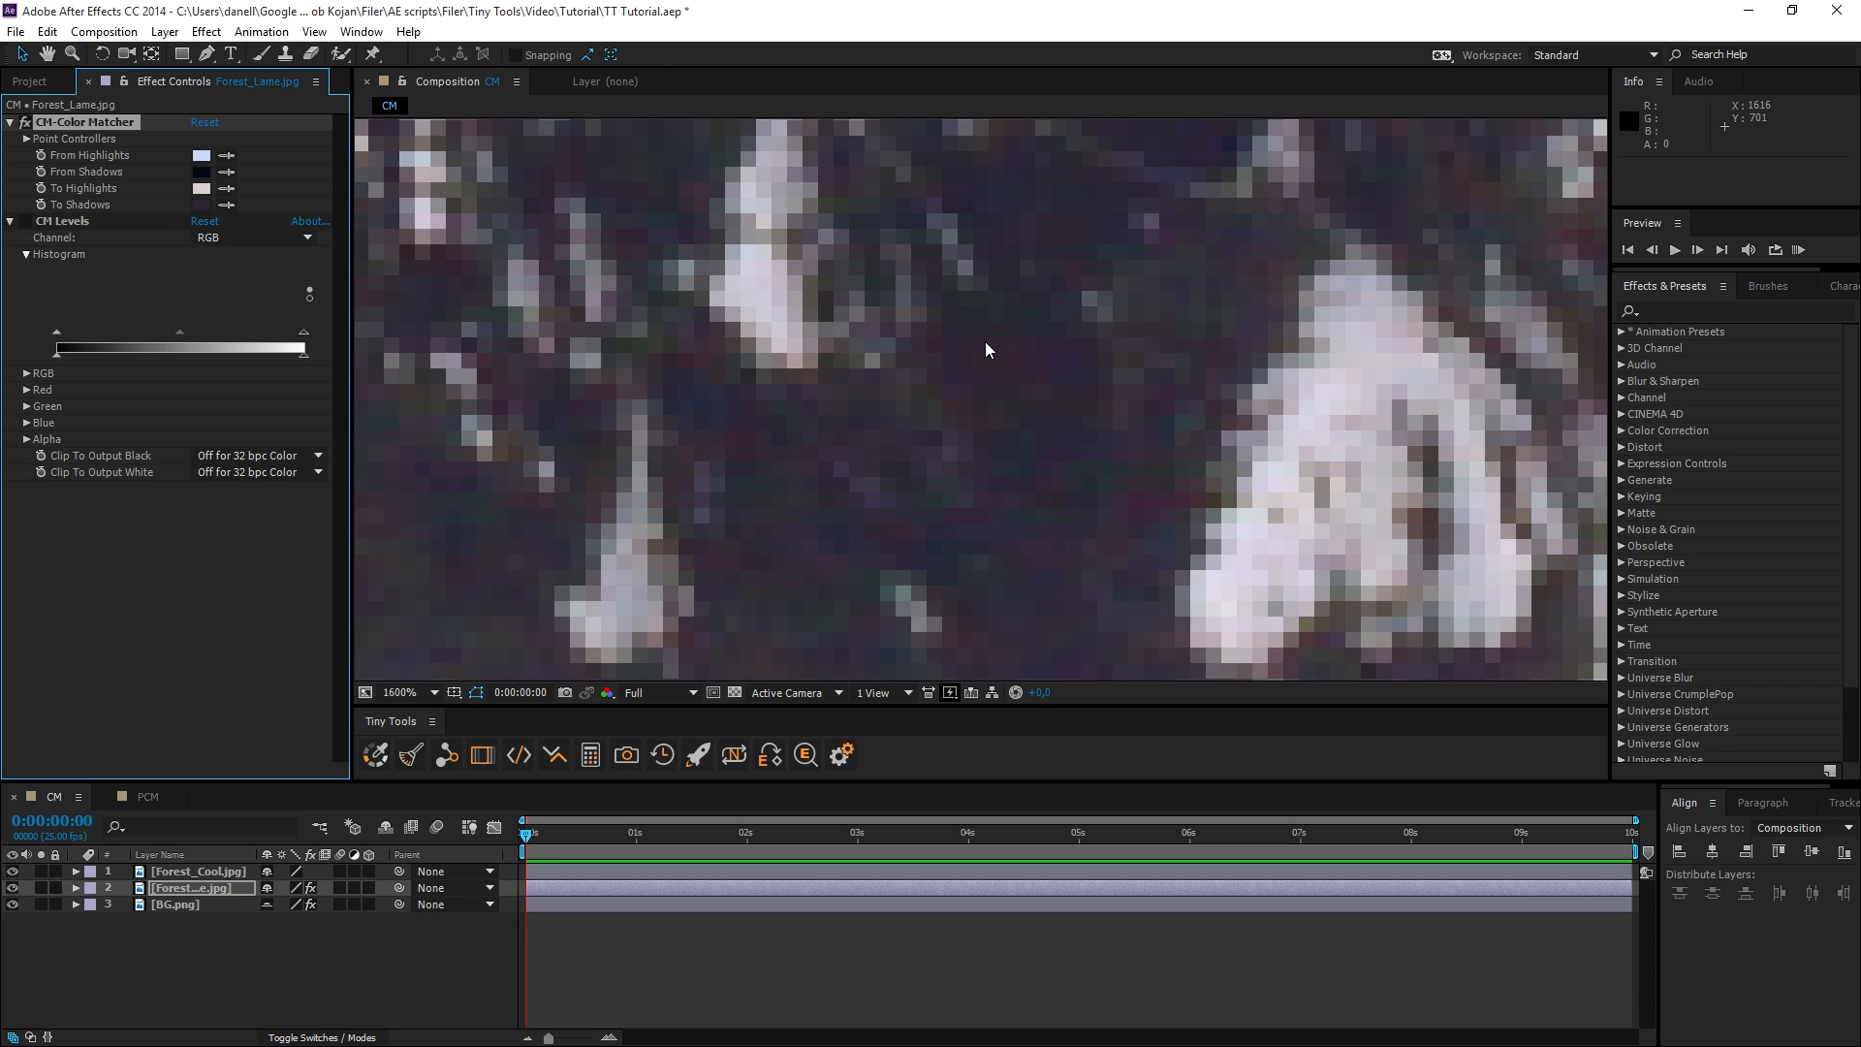
Enable the CM Levels effect on the Forest_Lame.jpg layer to apply the color match.
scroll(987, 347, down, 4)
drag(891, 360, 1254, 444)
scroll(1132, 421, down, 3)
scroll(1109, 421, up, 2)
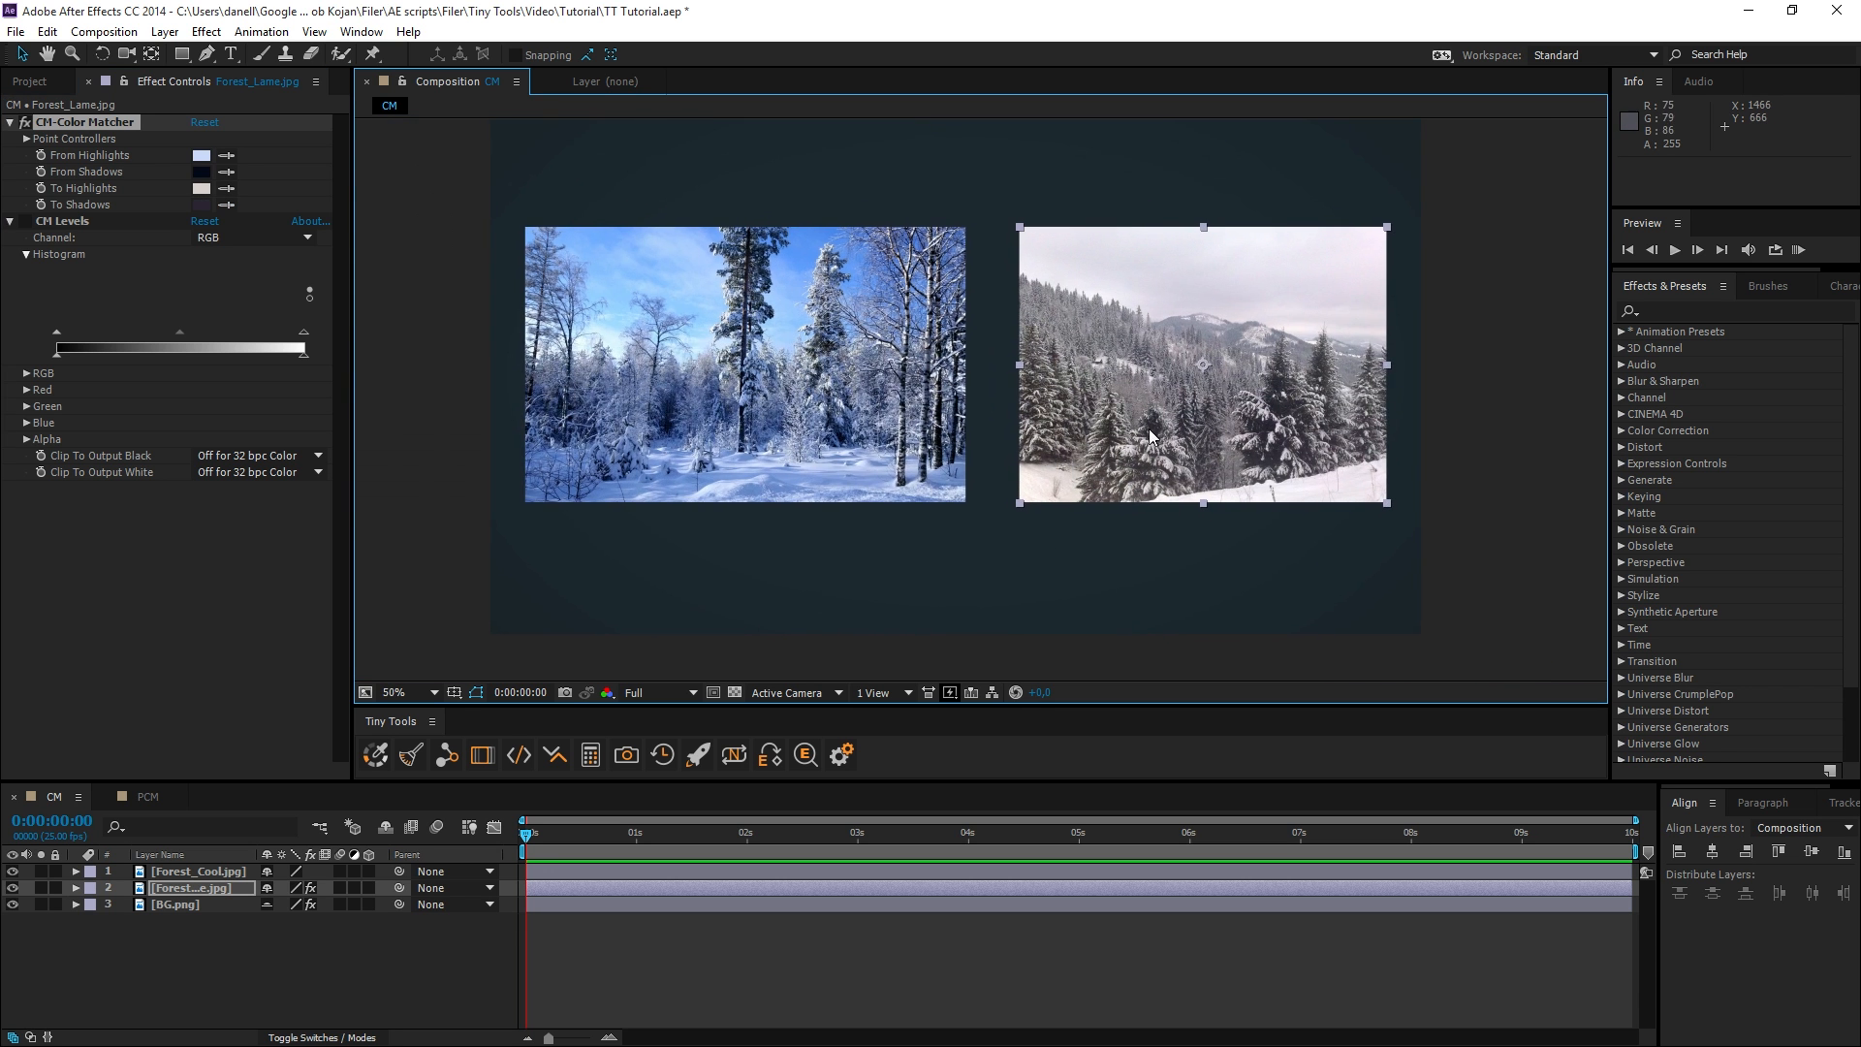
click(74, 223)
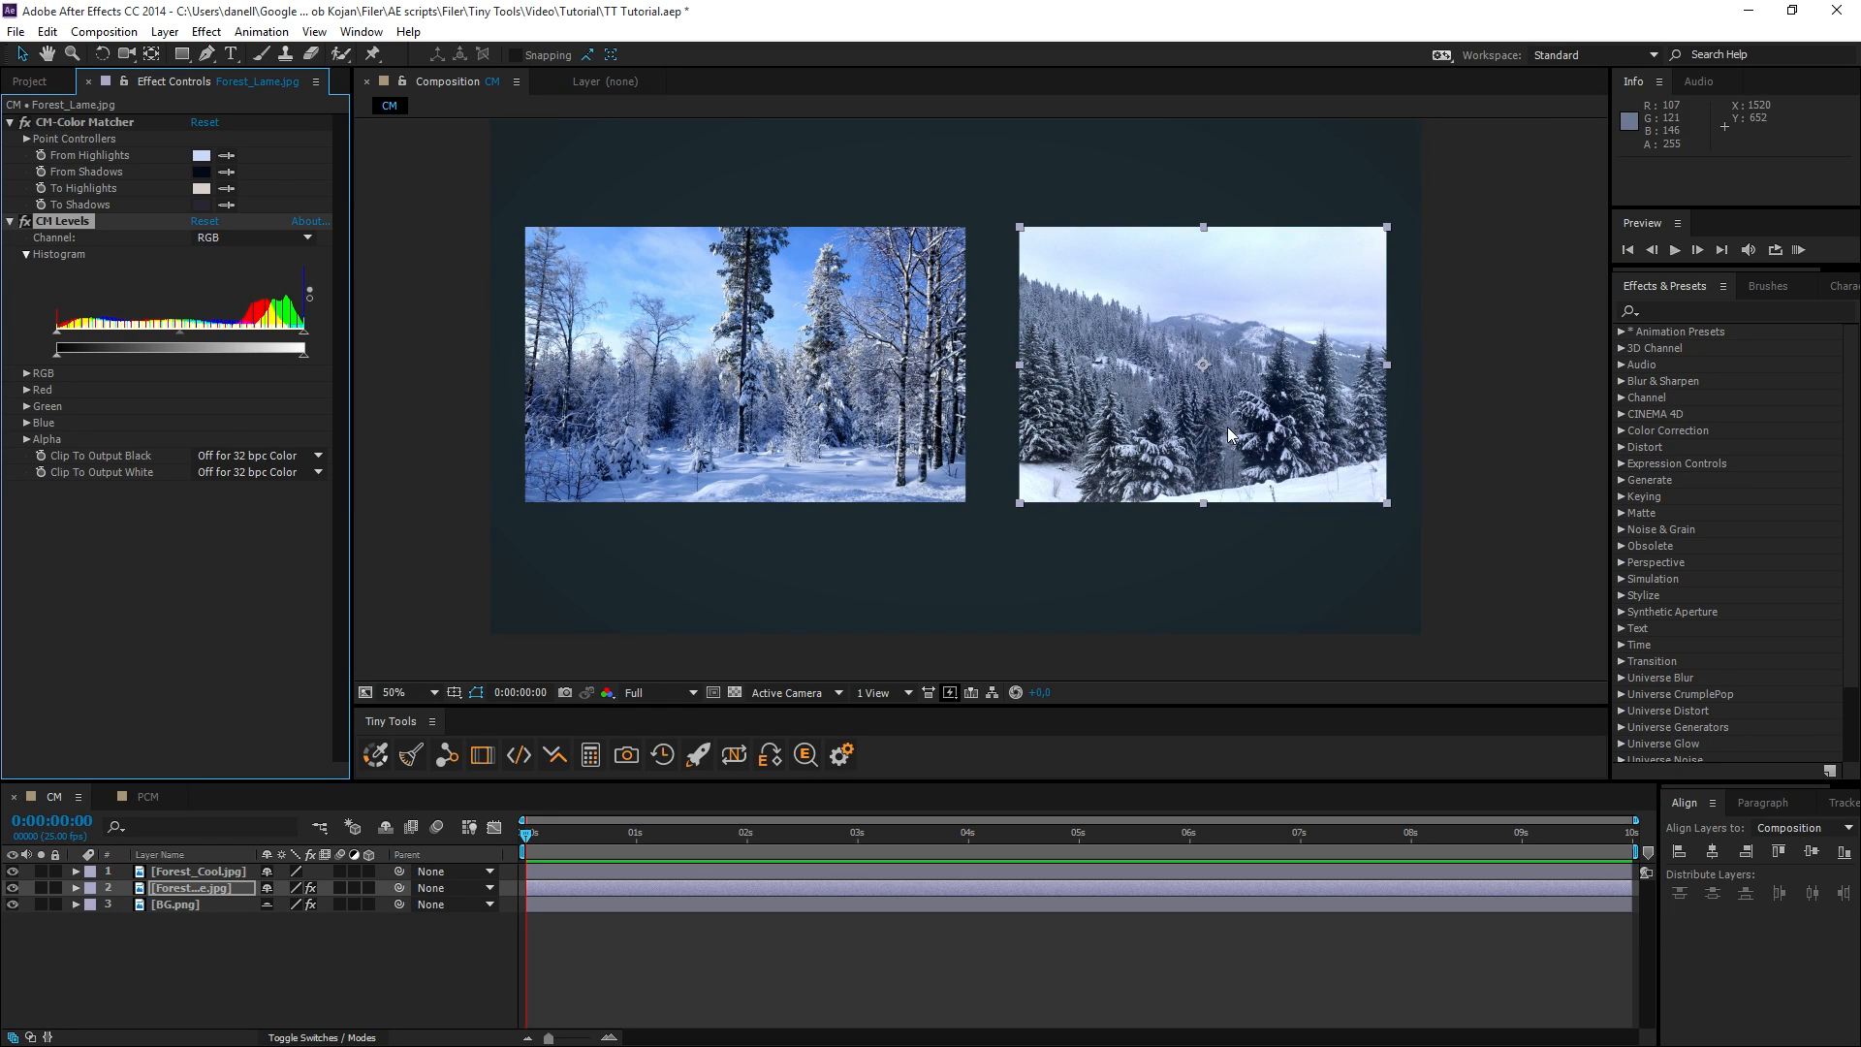
Fine-tune CM Levels on the Forest_Lame image by slightly darkening the midtones and lowering the output white a little.
scroll(1168, 439, up, 1)
drag(1169, 440, 675, 442)
drag(72, 355, 46, 354)
drag(484, 373, 583, 382)
mouse_move(178, 331)
mouse_down()
mouse_move(162, 333)
mouse_move(193, 334)
mouse_up()
scroll(970, 434, down, 1)
drag(1003, 431, 1071, 459)
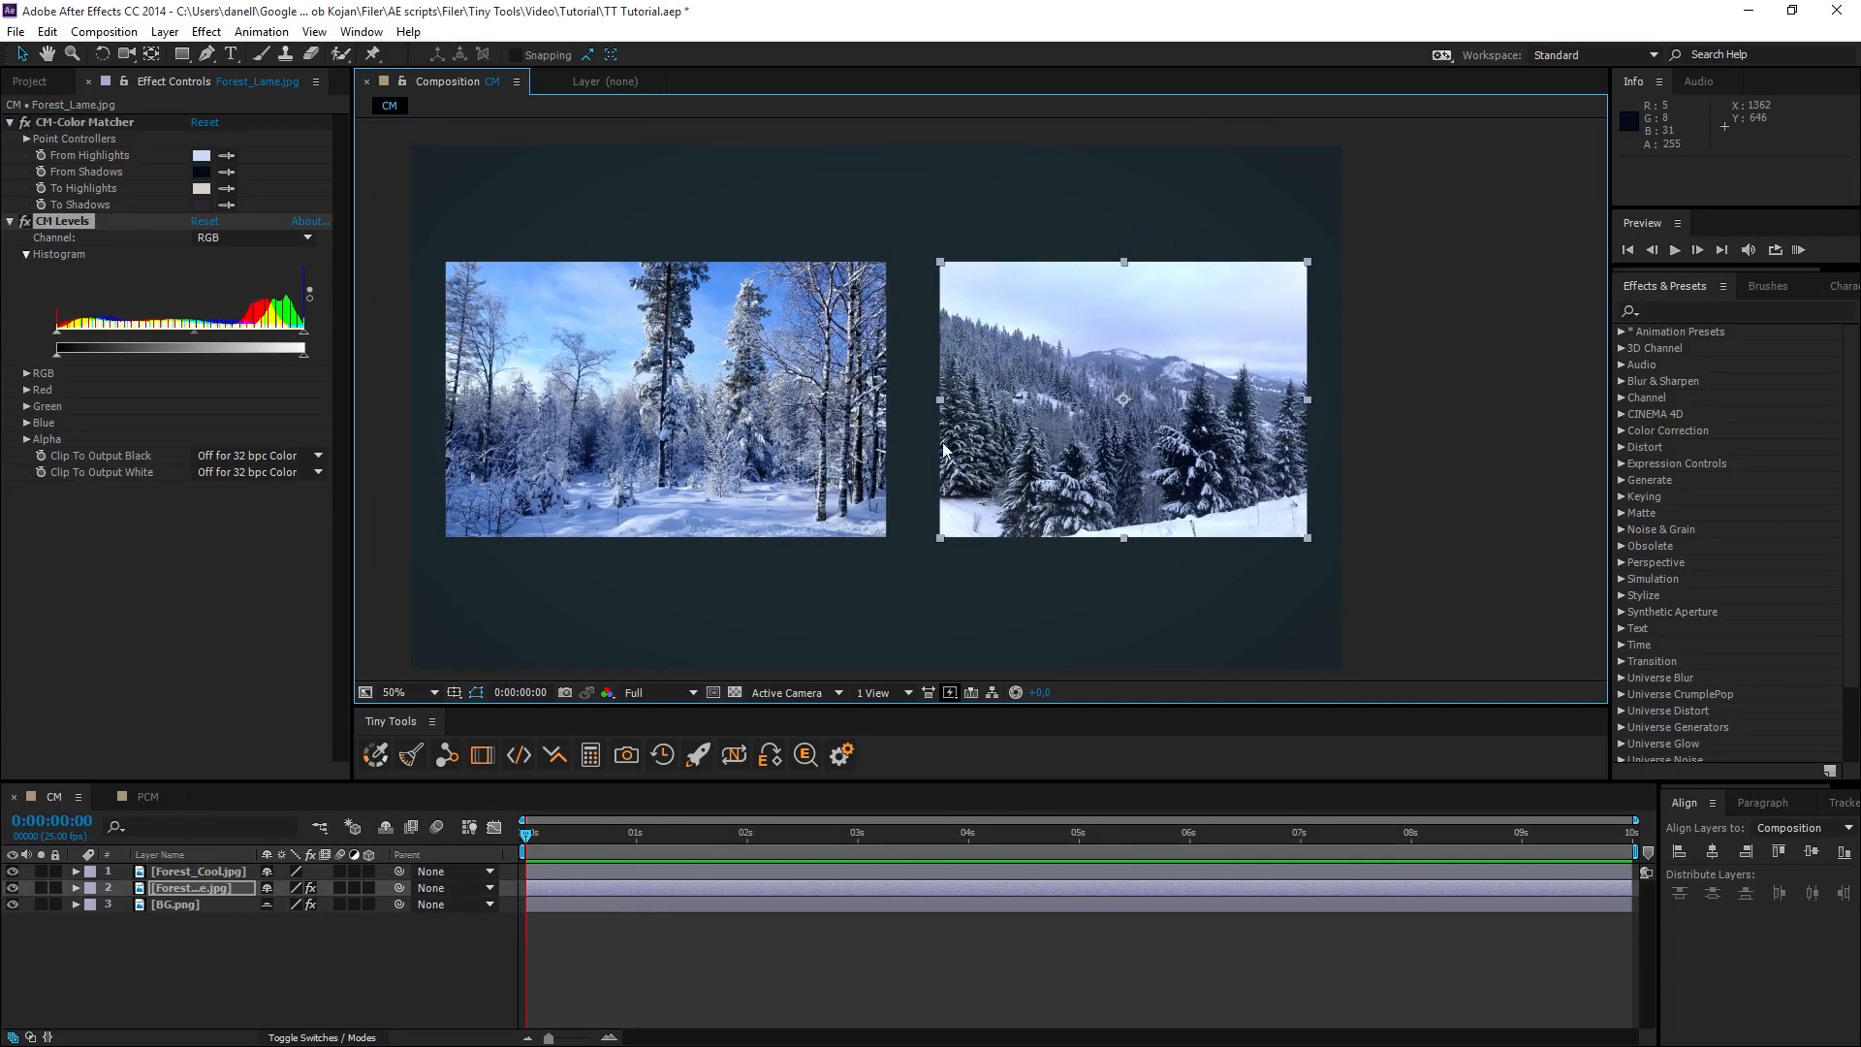
drag(293, 354, 306, 335)
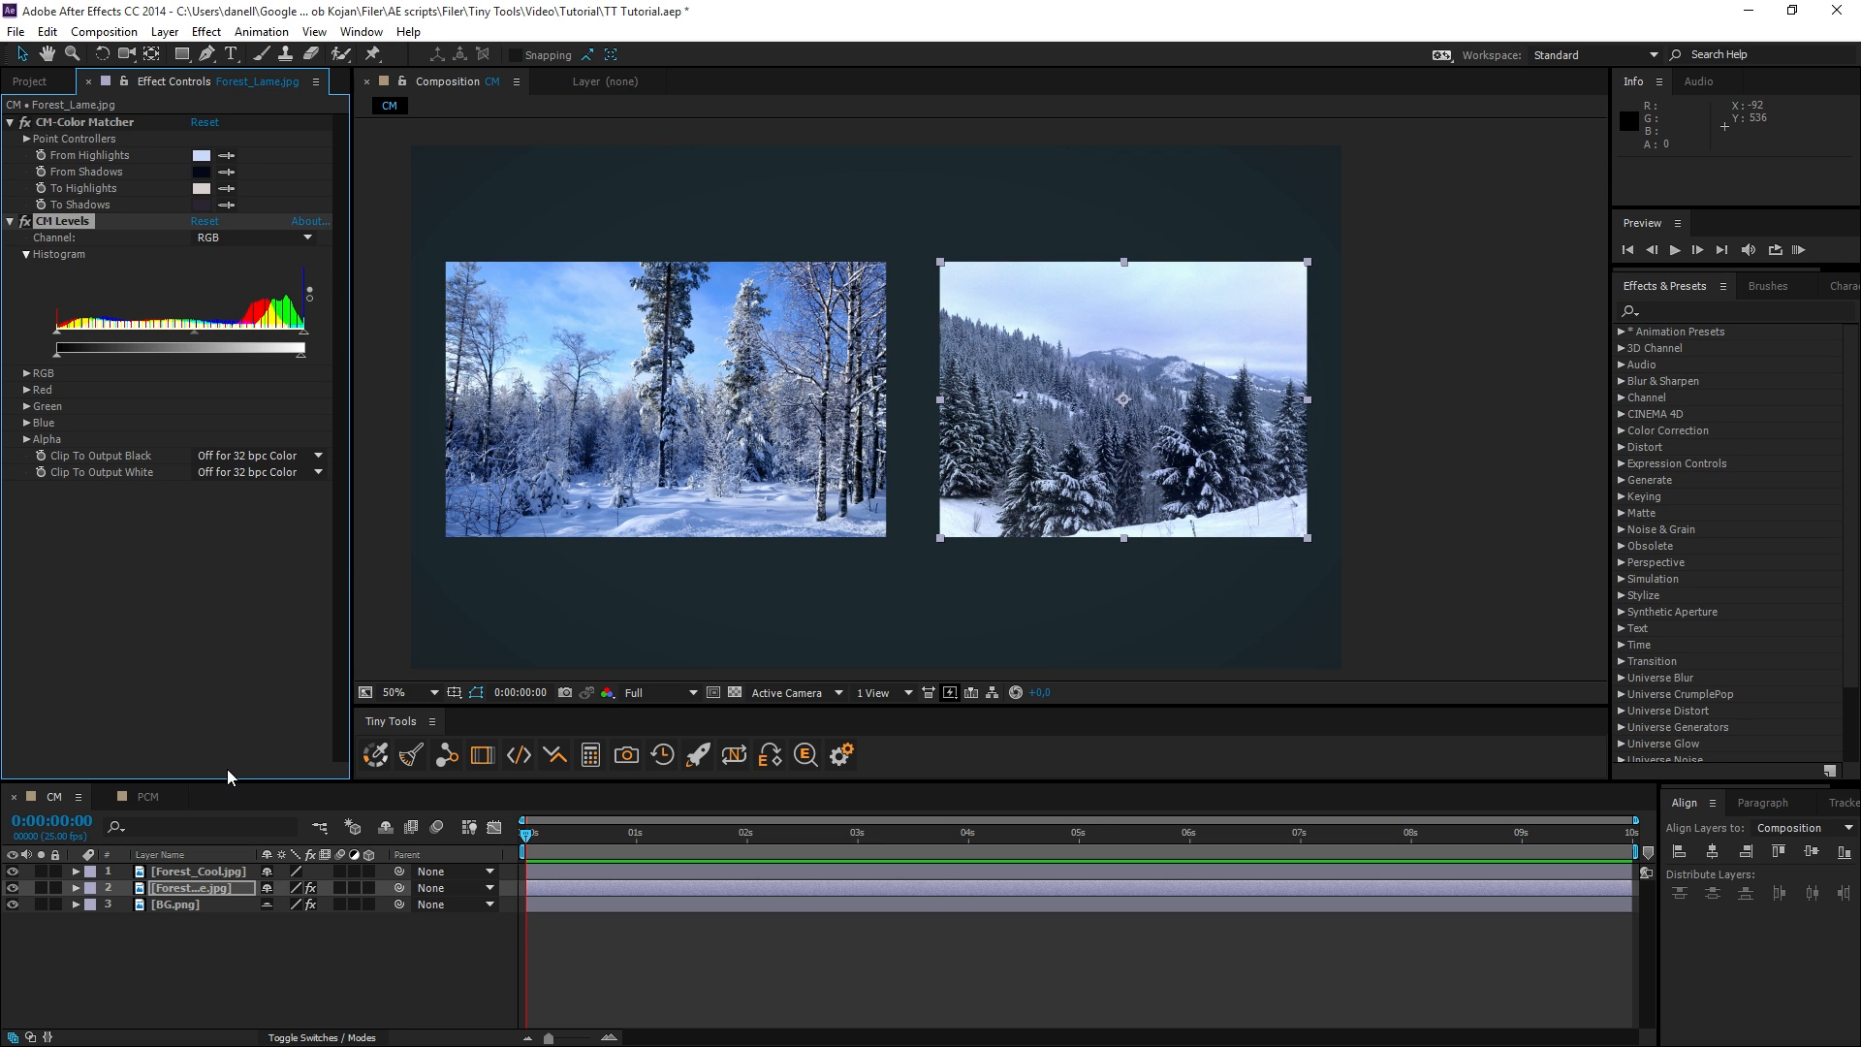
Bake the Forest_Lame.jpg color correction as one simple bake without keyframes and compare the image with Levels off and on.
click(217, 889)
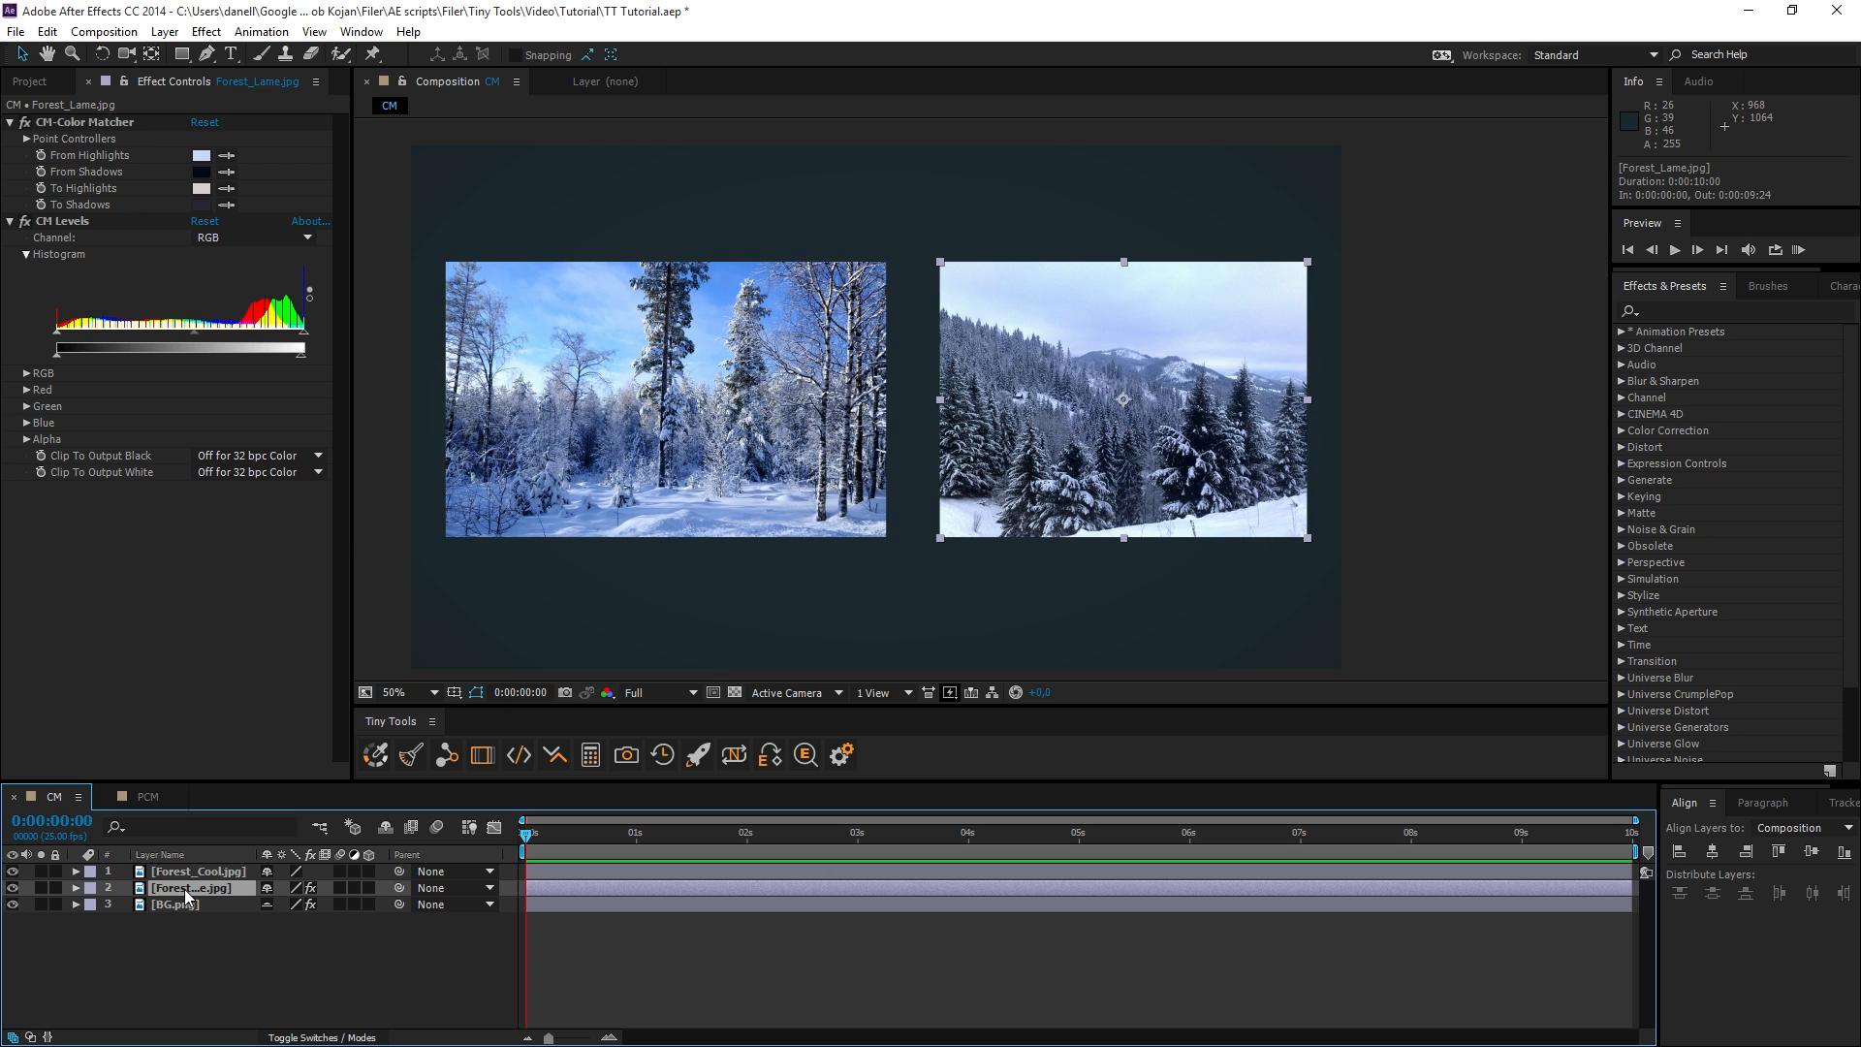
ctrl+click(373, 755)
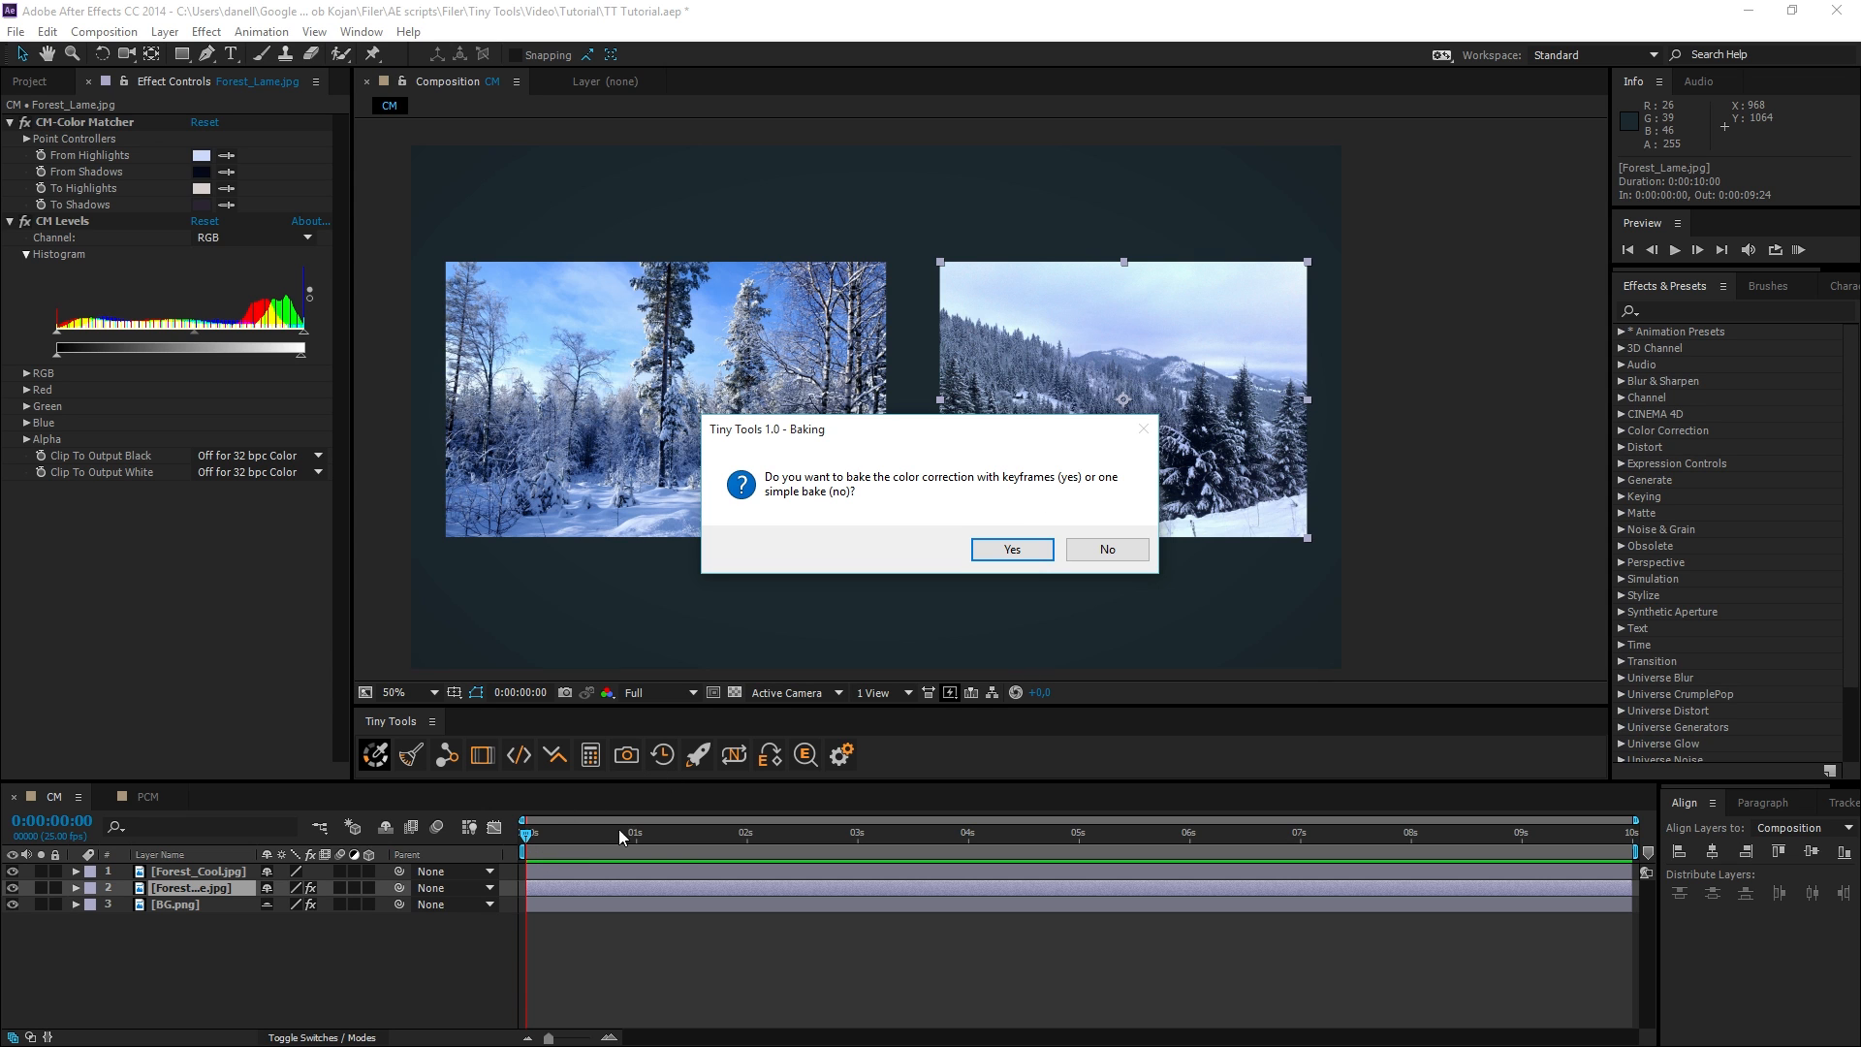
click(1103, 546)
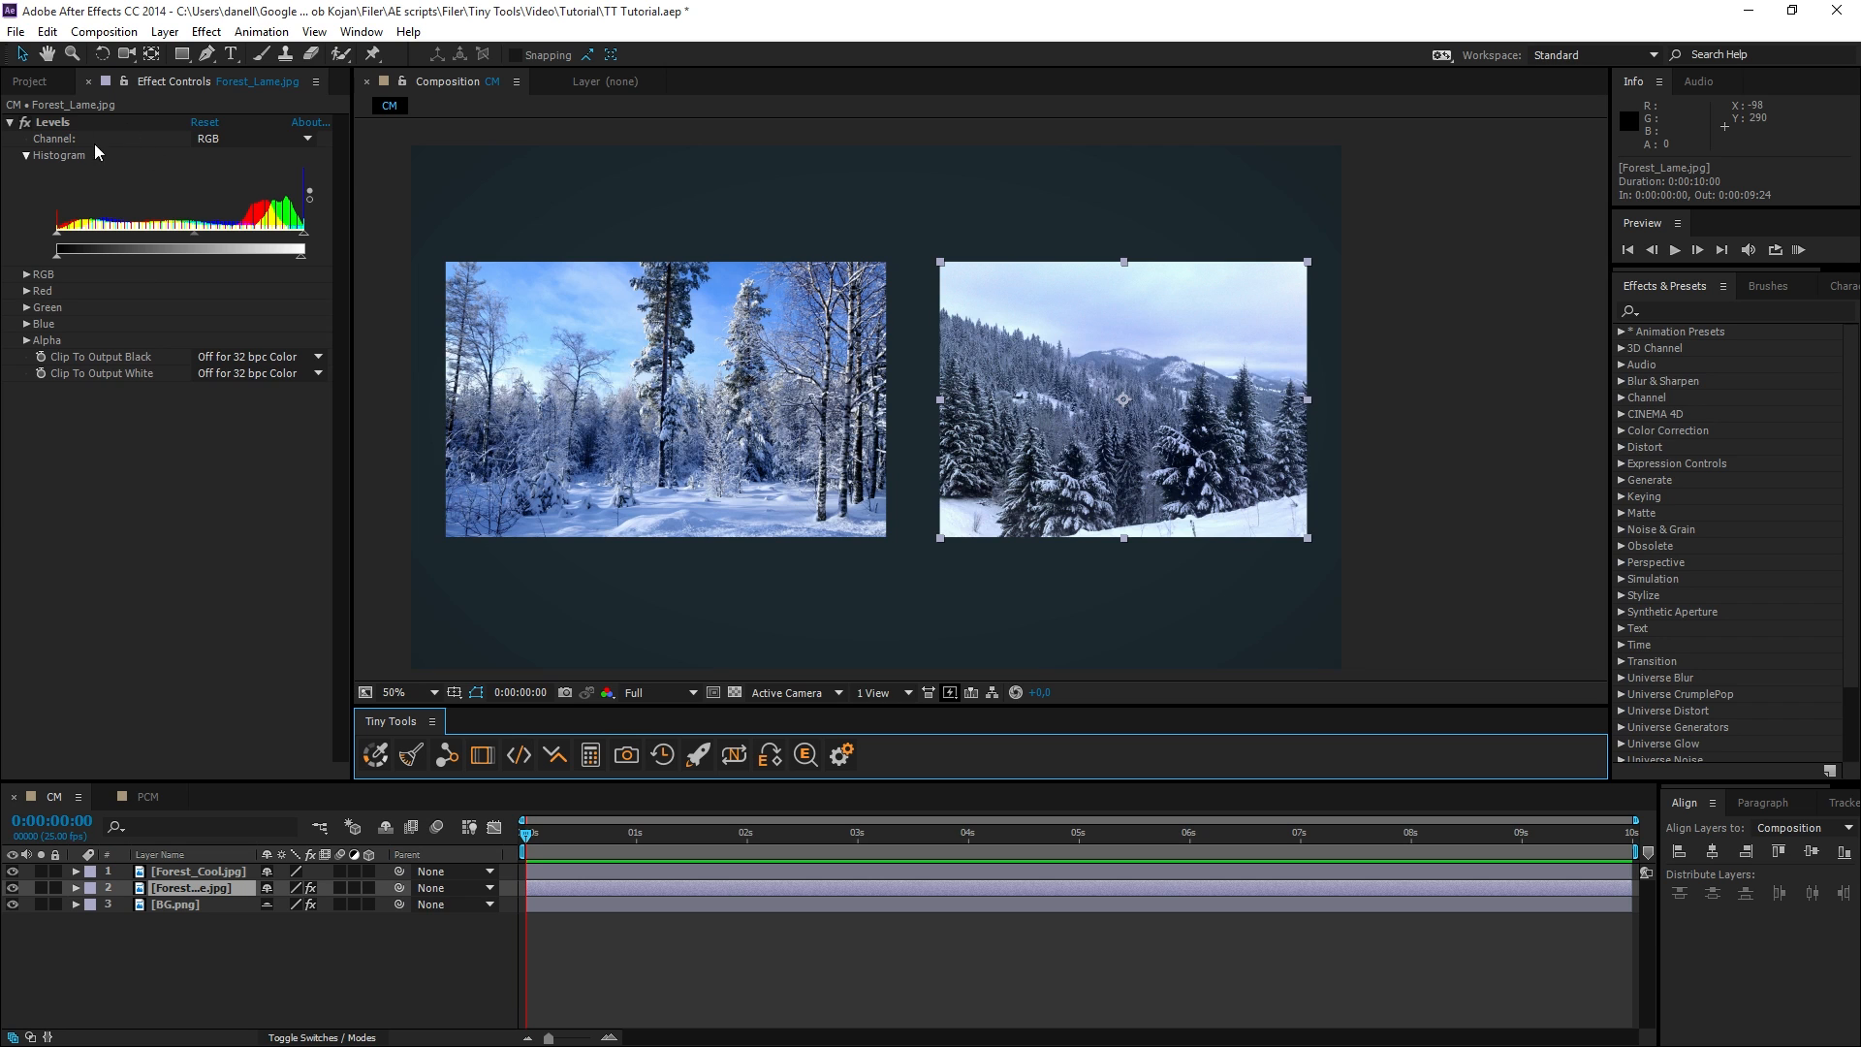
click(25, 124)
click(25, 124)
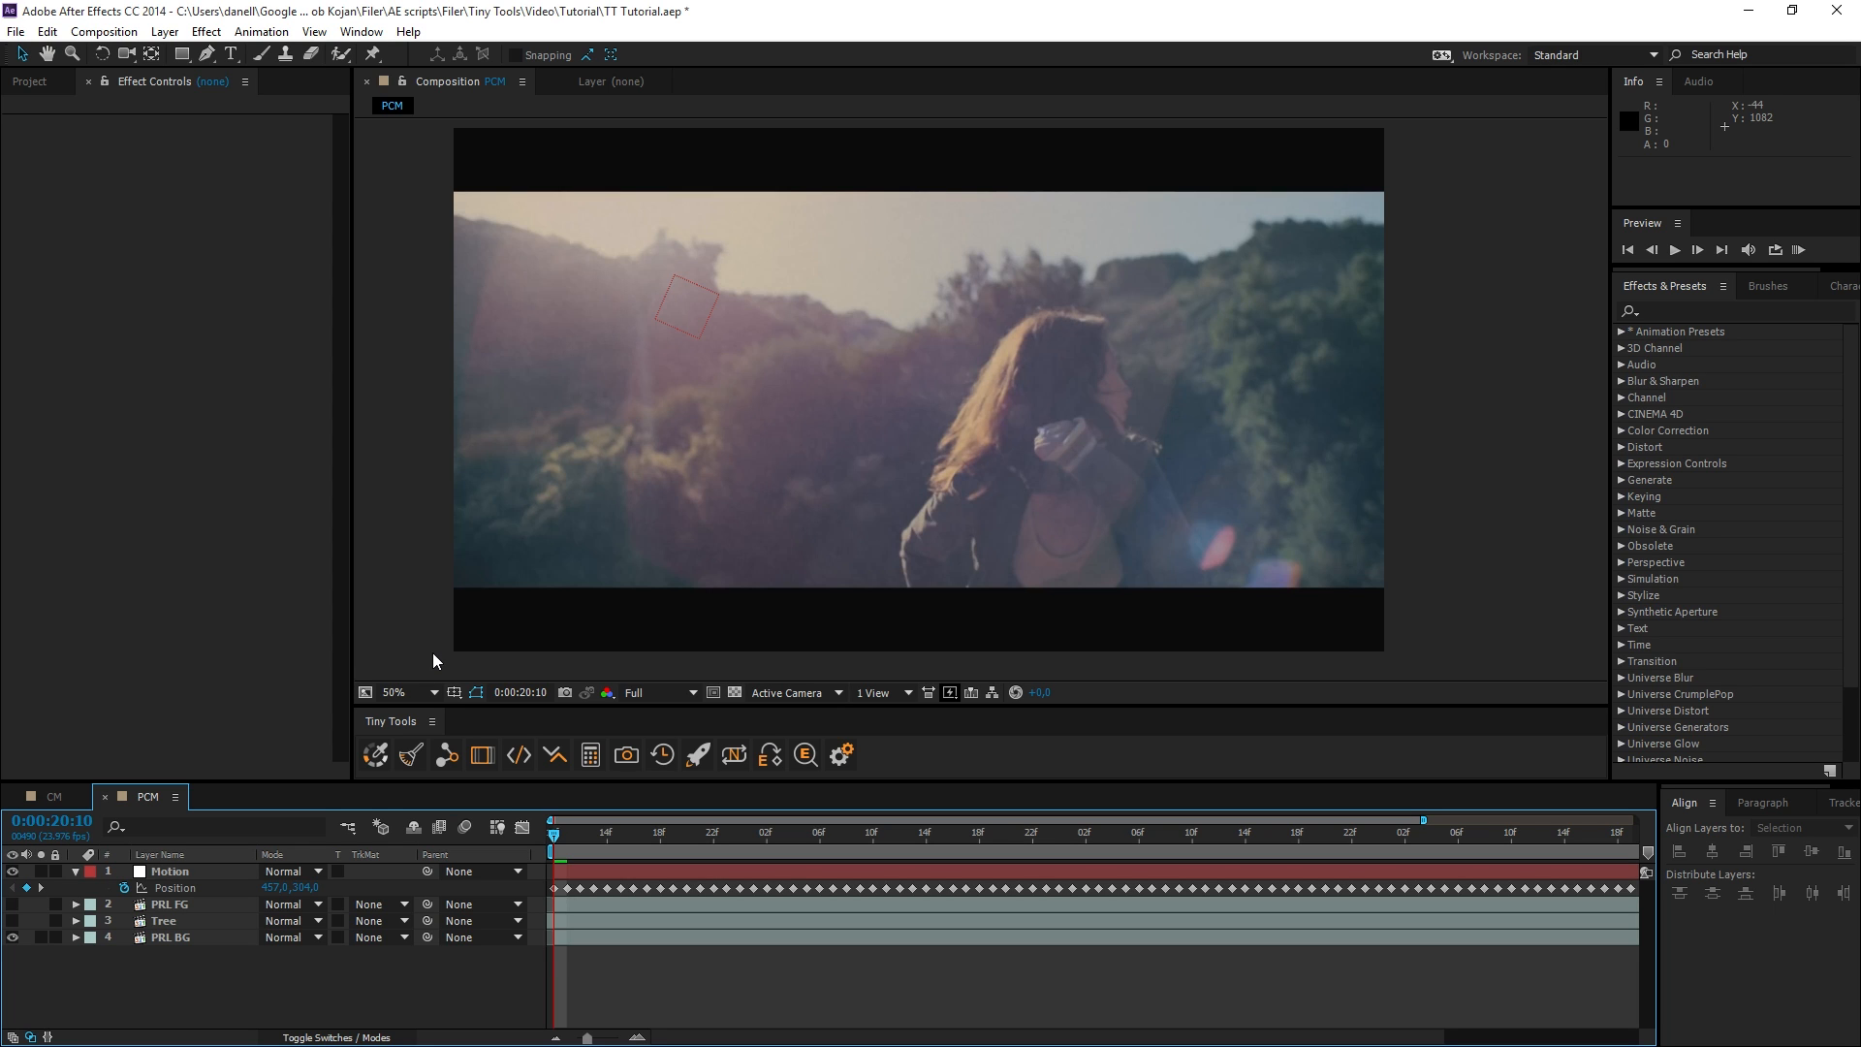
Play a RAM preview of the PCM composition and stop it.
click(1799, 250)
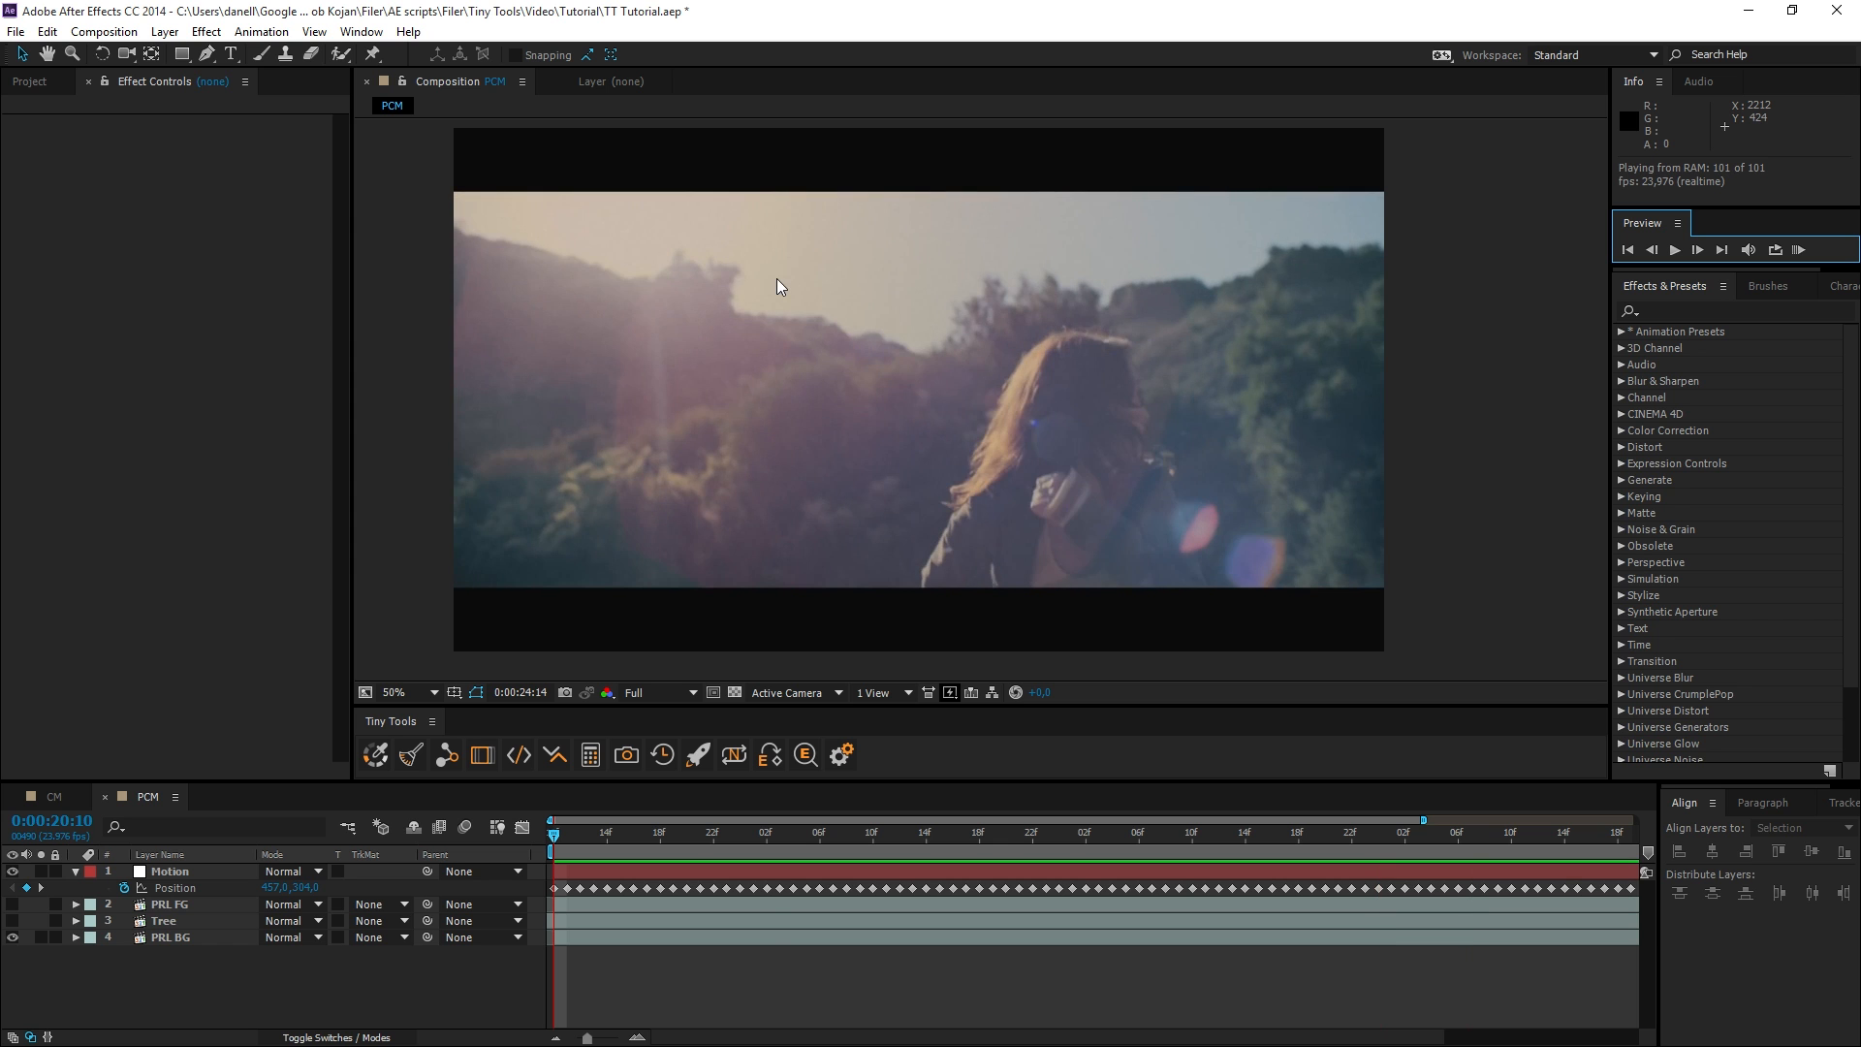
key(space)
Show the Tree layer and place it on the background hill ridge, scaled to about half size and tilted slightly clockwise.
click(12, 920)
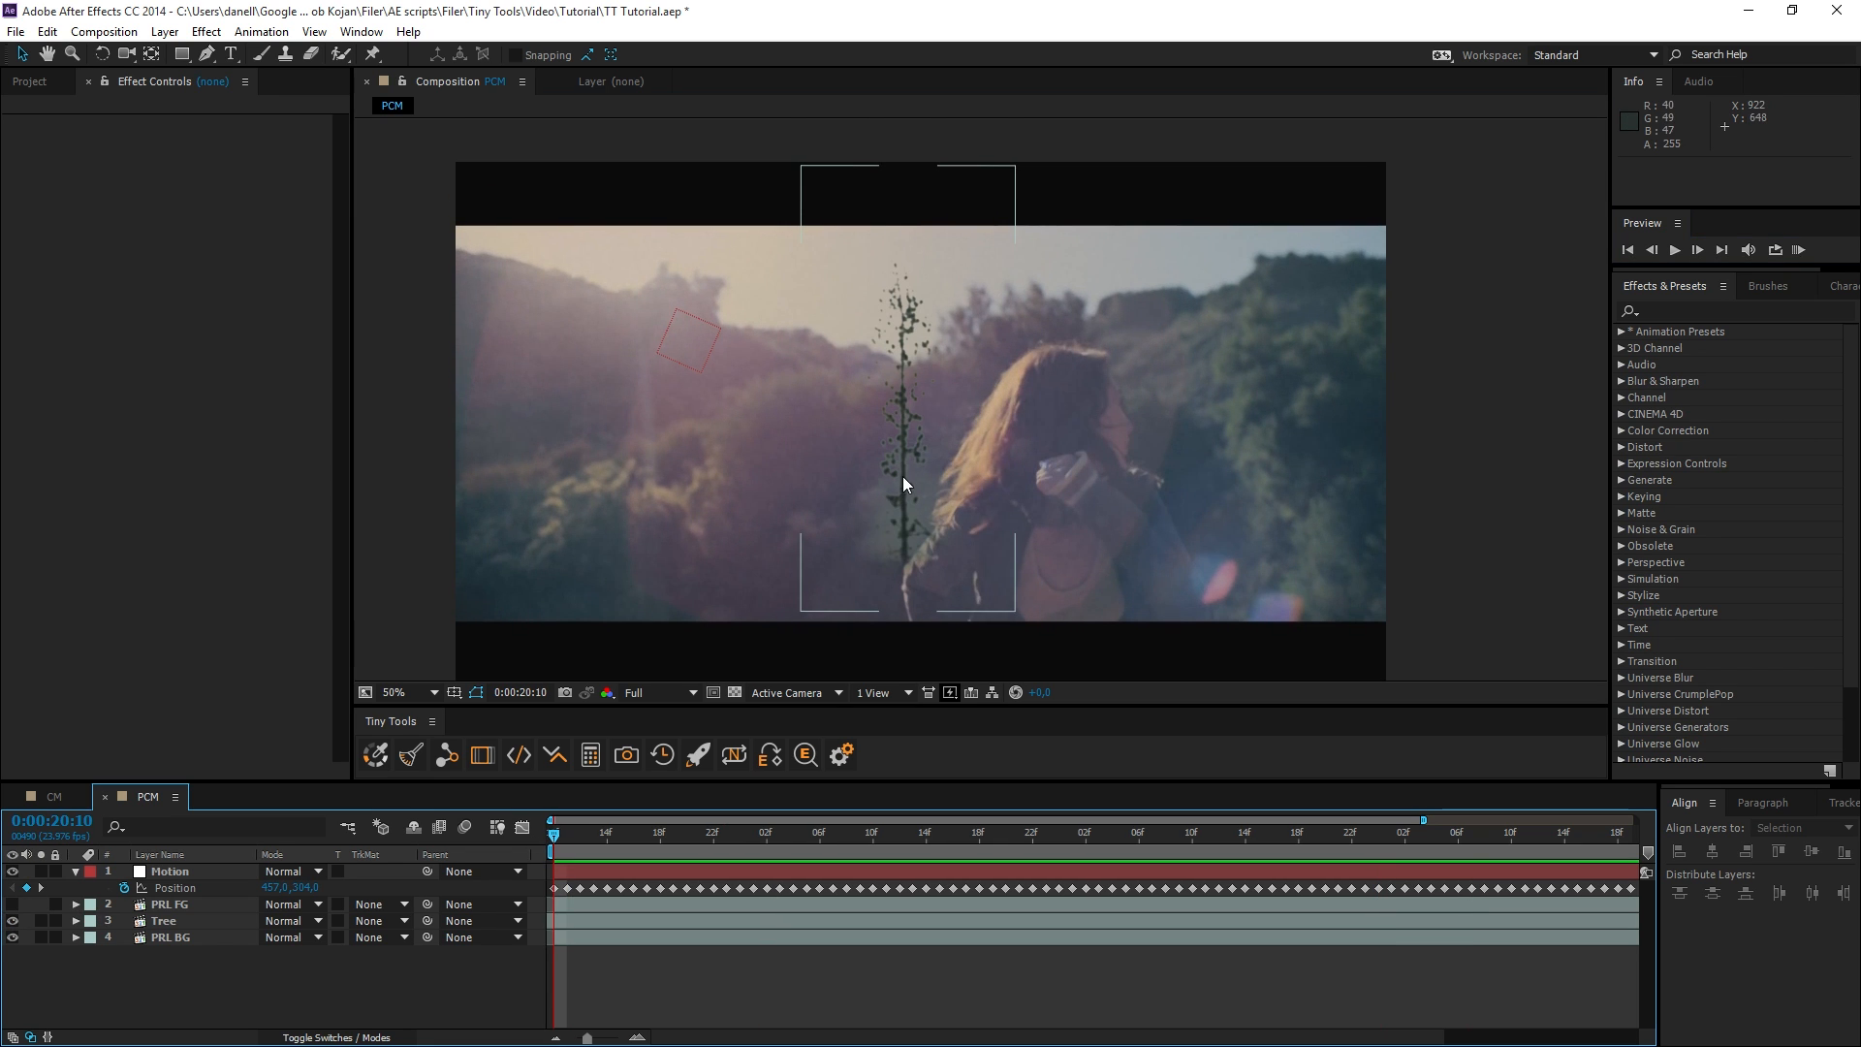
click(903, 476)
drag(1012, 607, 958, 565)
drag(914, 491, 791, 334)
key(w)
key(v)
Check the Motion null's movement along the timeline and parent the Tree layer to the null.
click(700, 345)
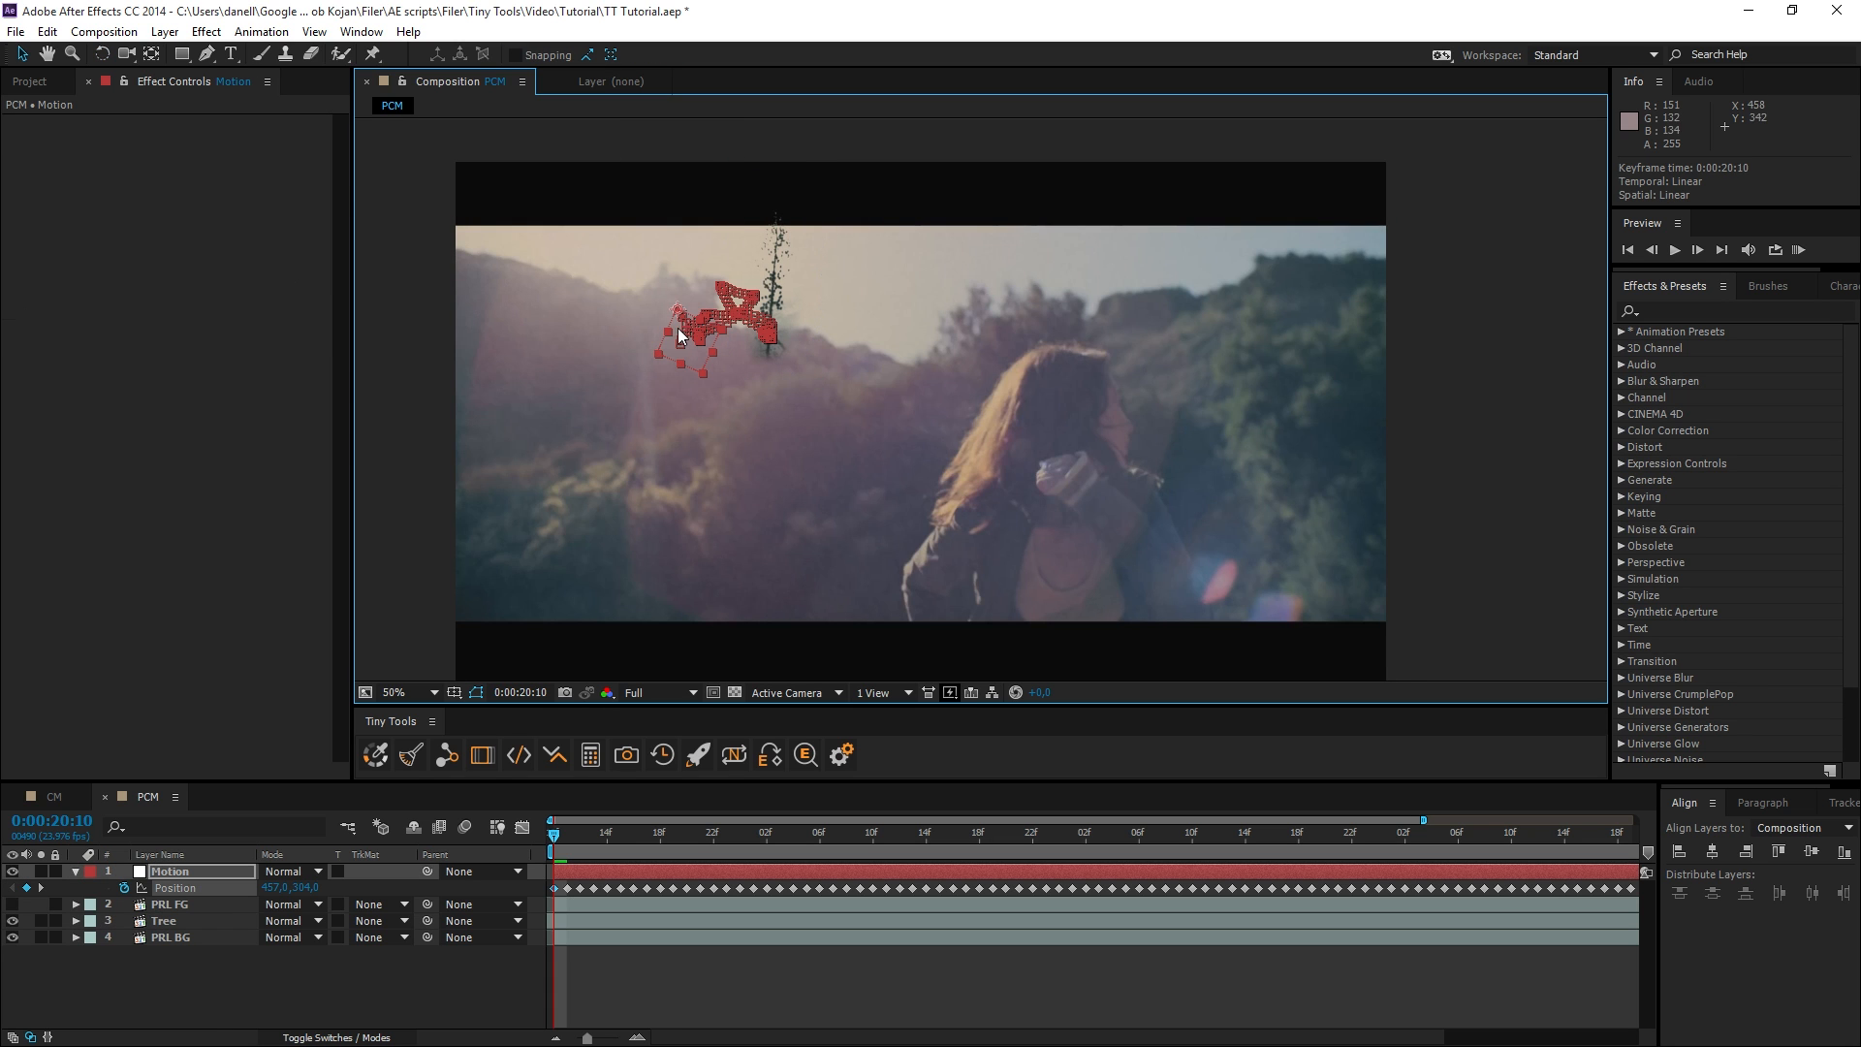
drag(555, 843, 1125, 834)
key(ctrl+shift+h)
drag(1006, 835, 533, 852)
click(167, 920)
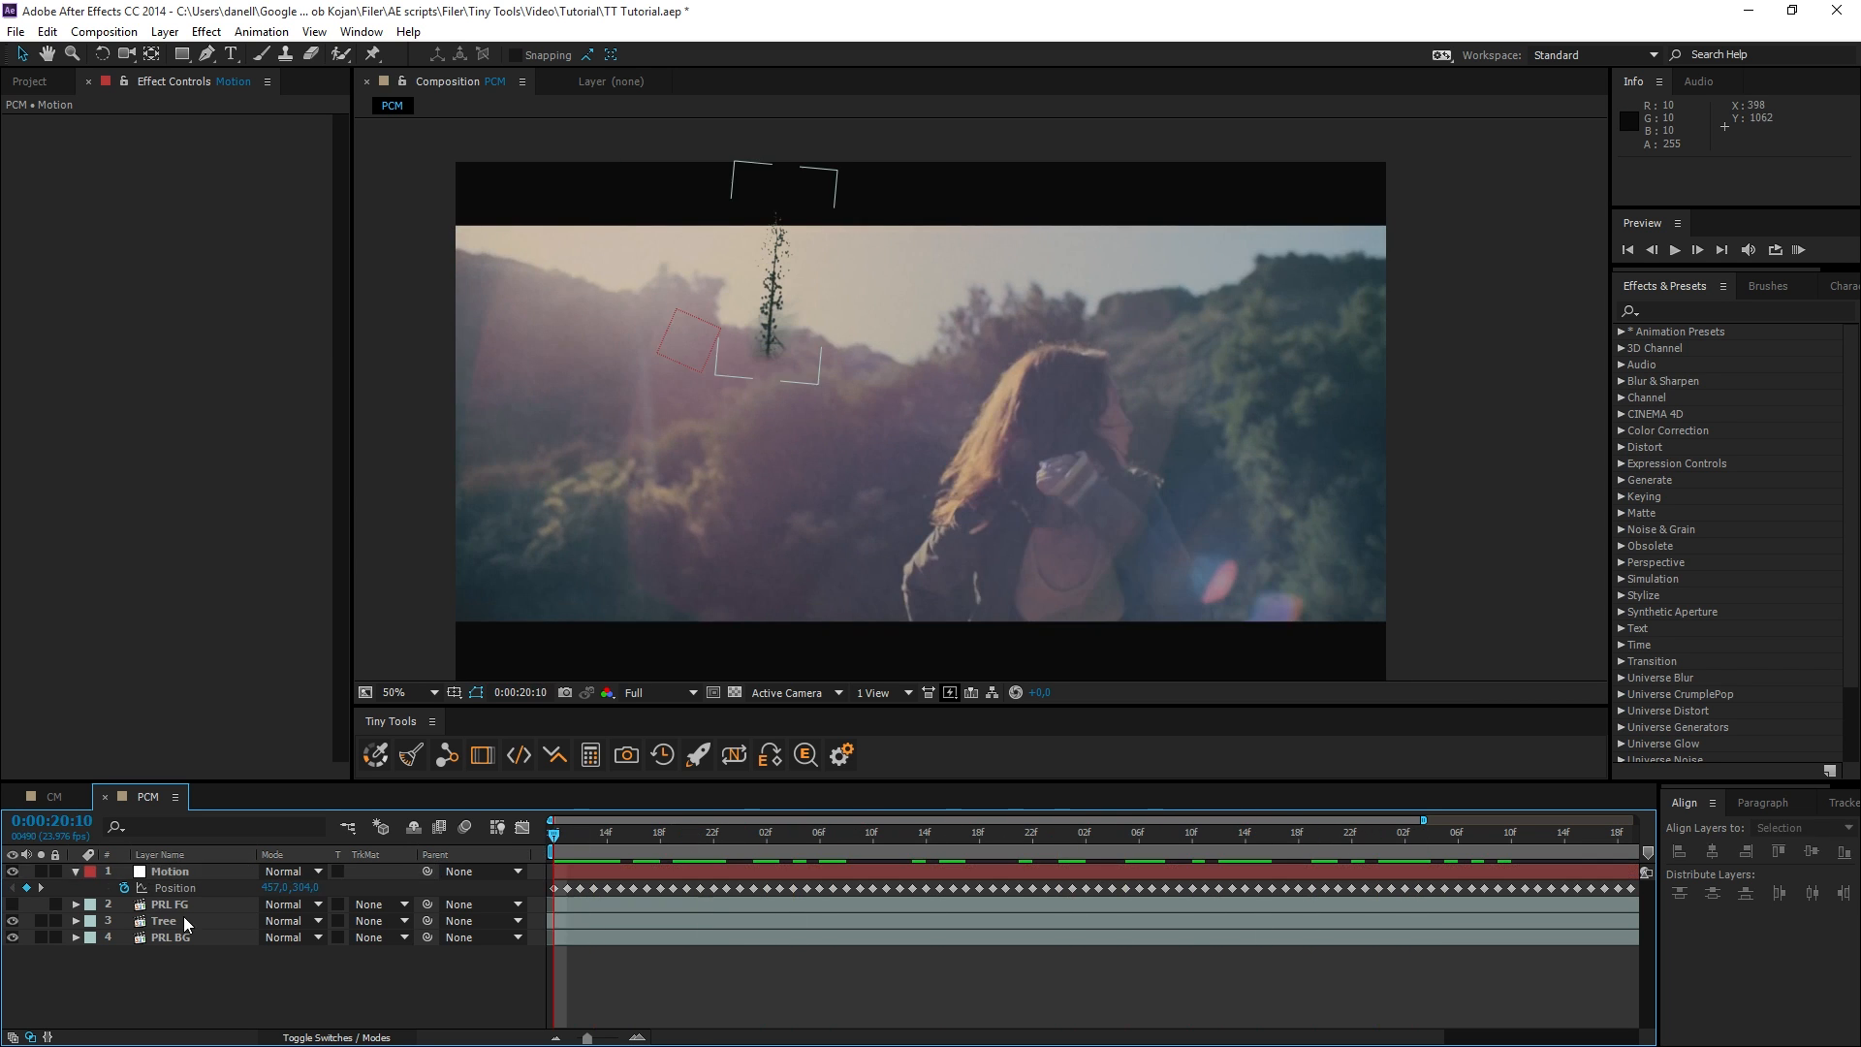
drag(427, 920, 166, 874)
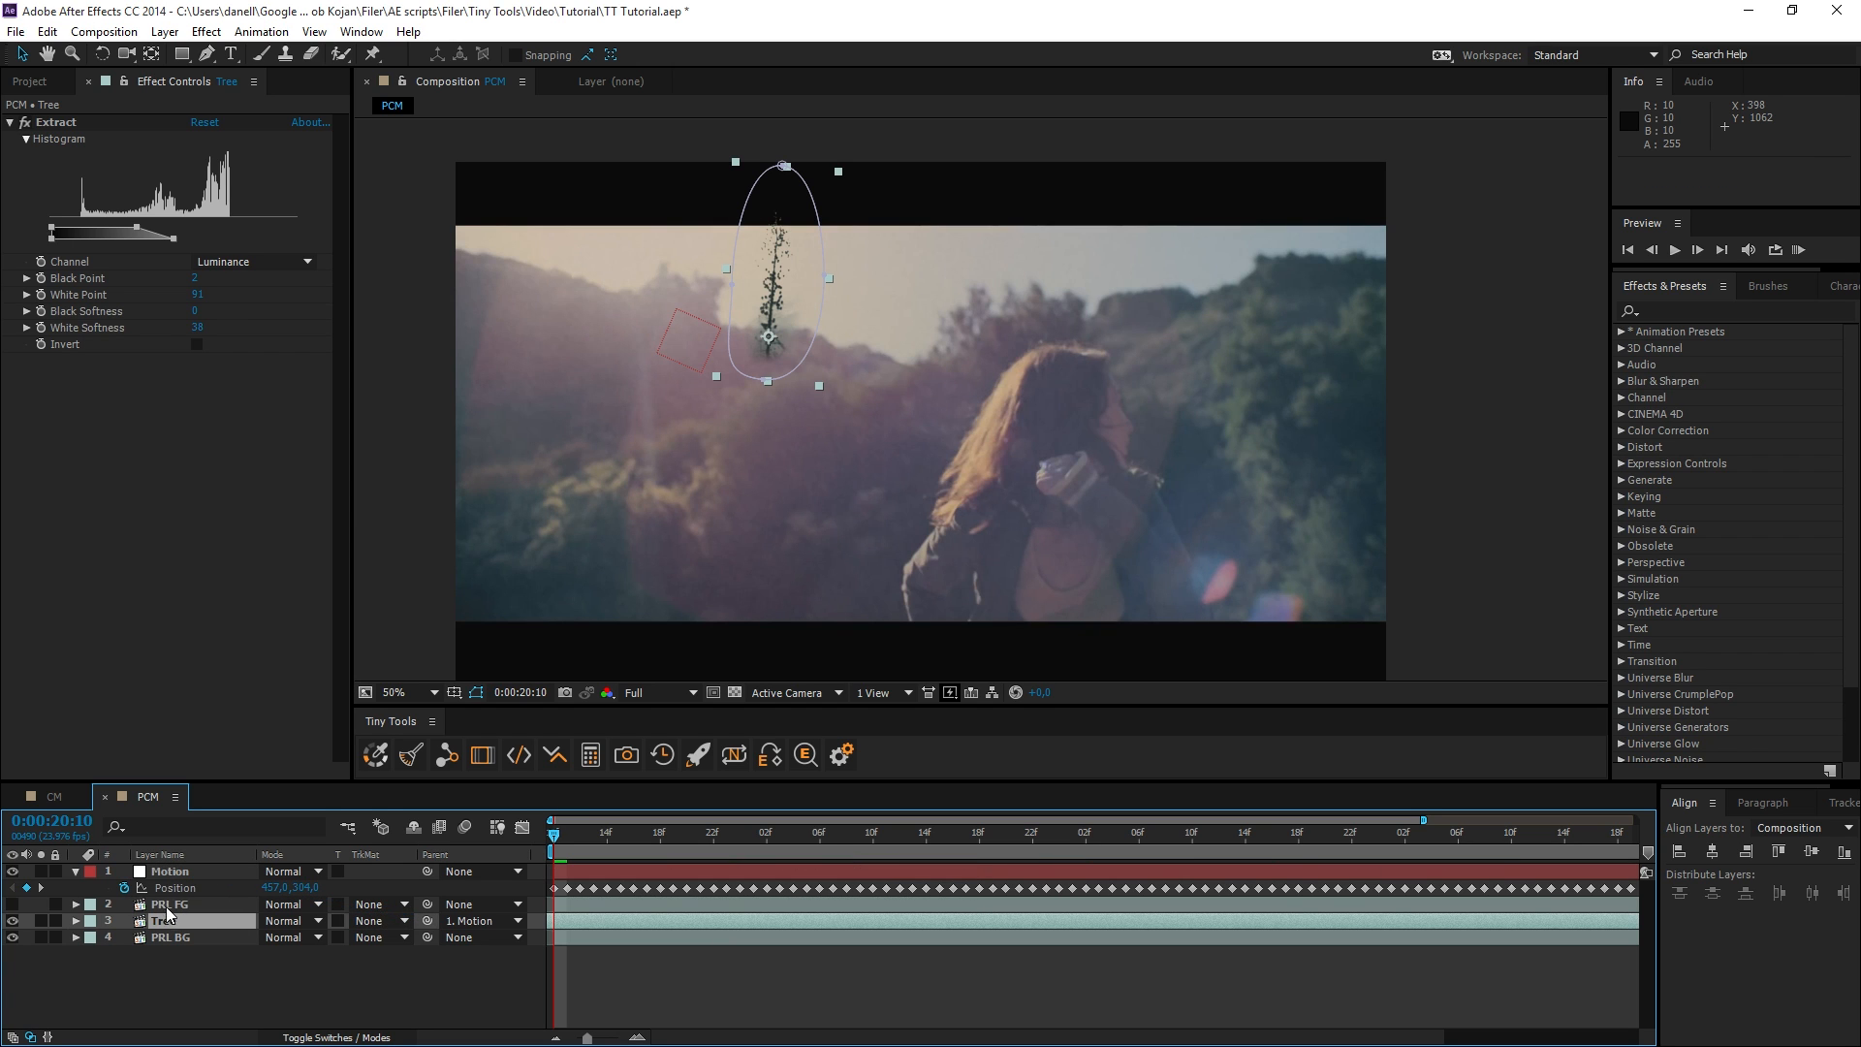
Show the PRL FG layer over the tree and play a RAM preview of the PCM composition.
click(163, 905)
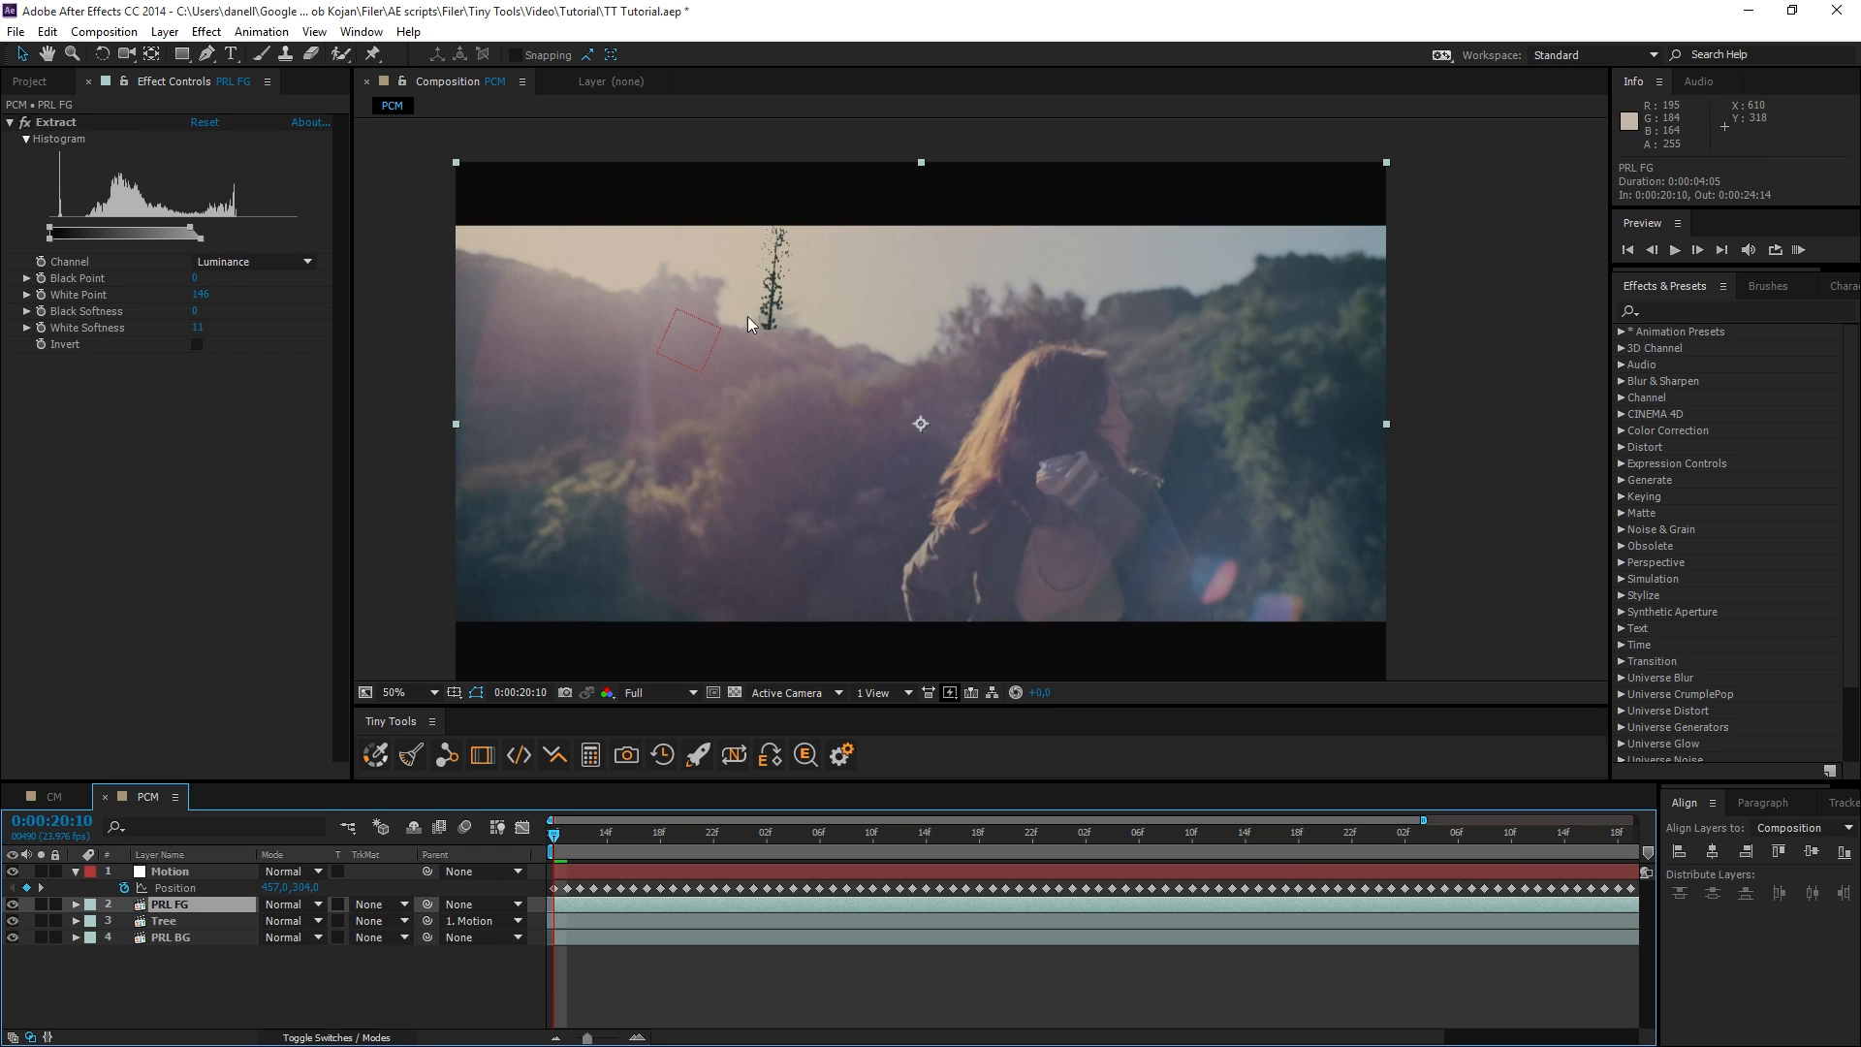
drag(708, 374, 728, 383)
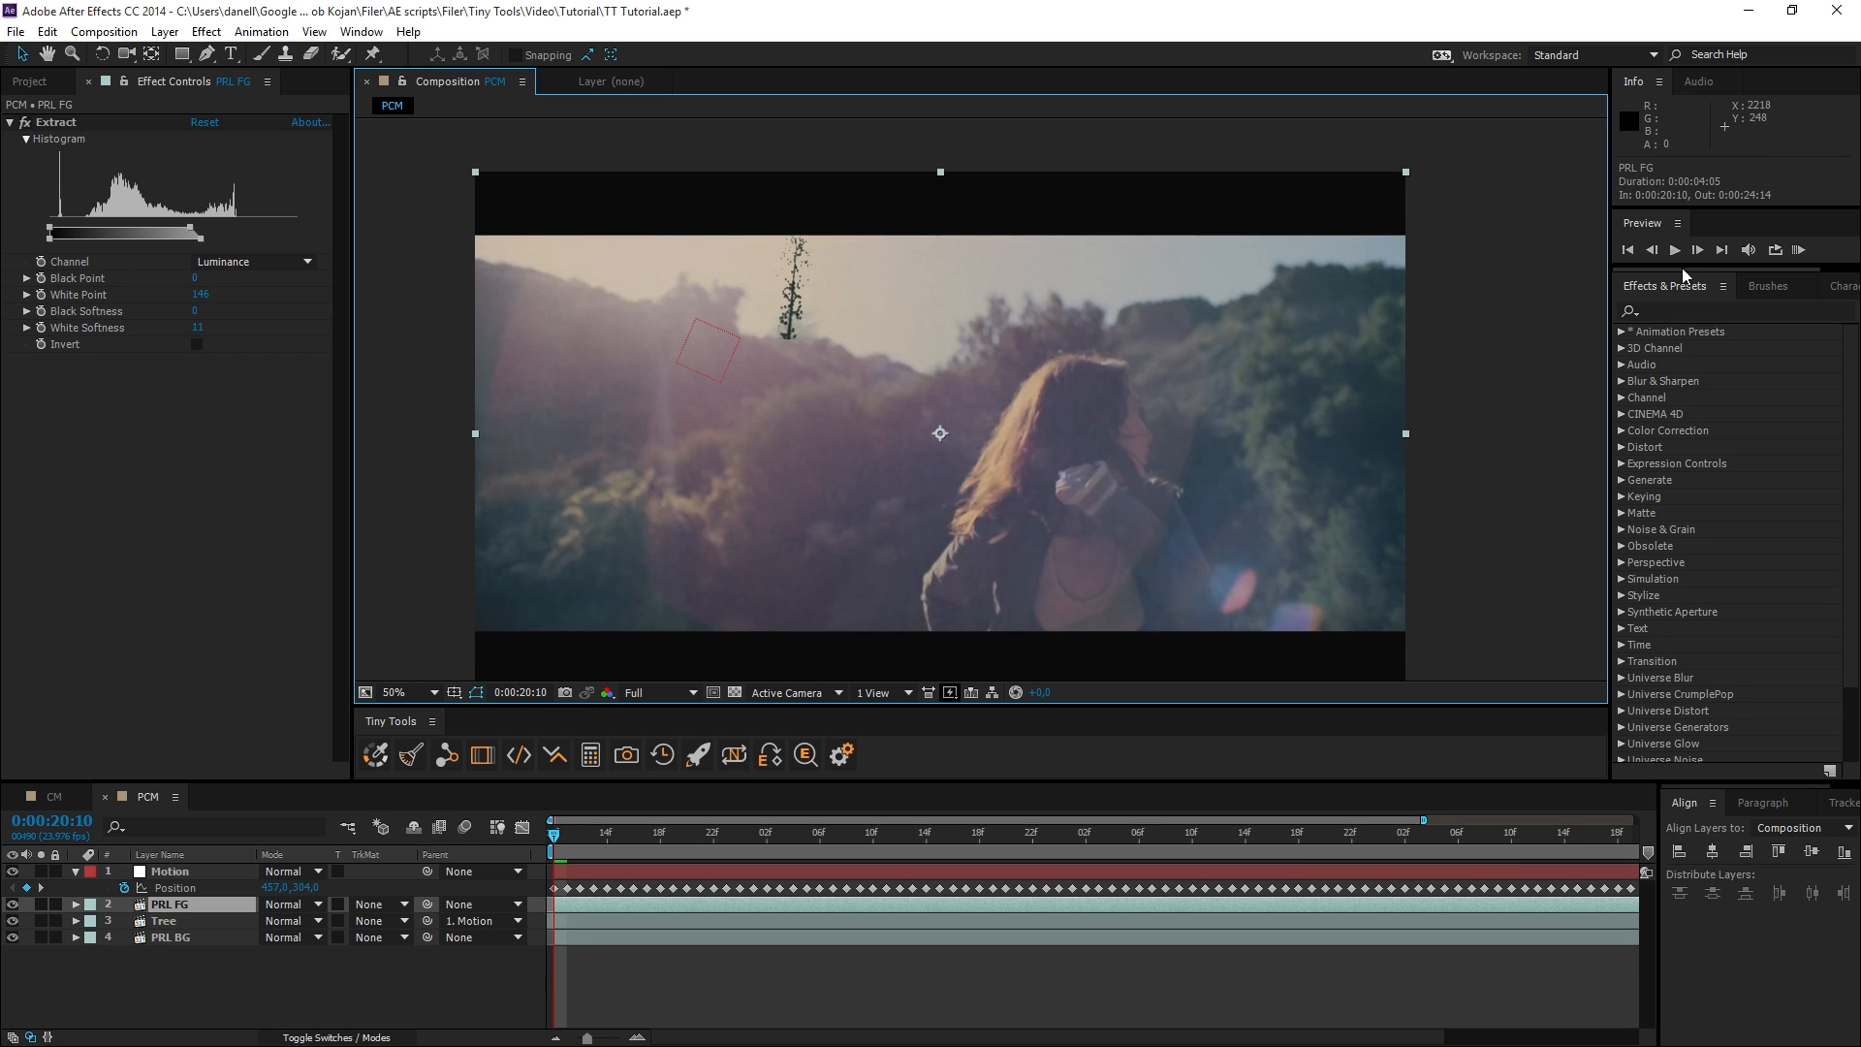
click(1797, 250)
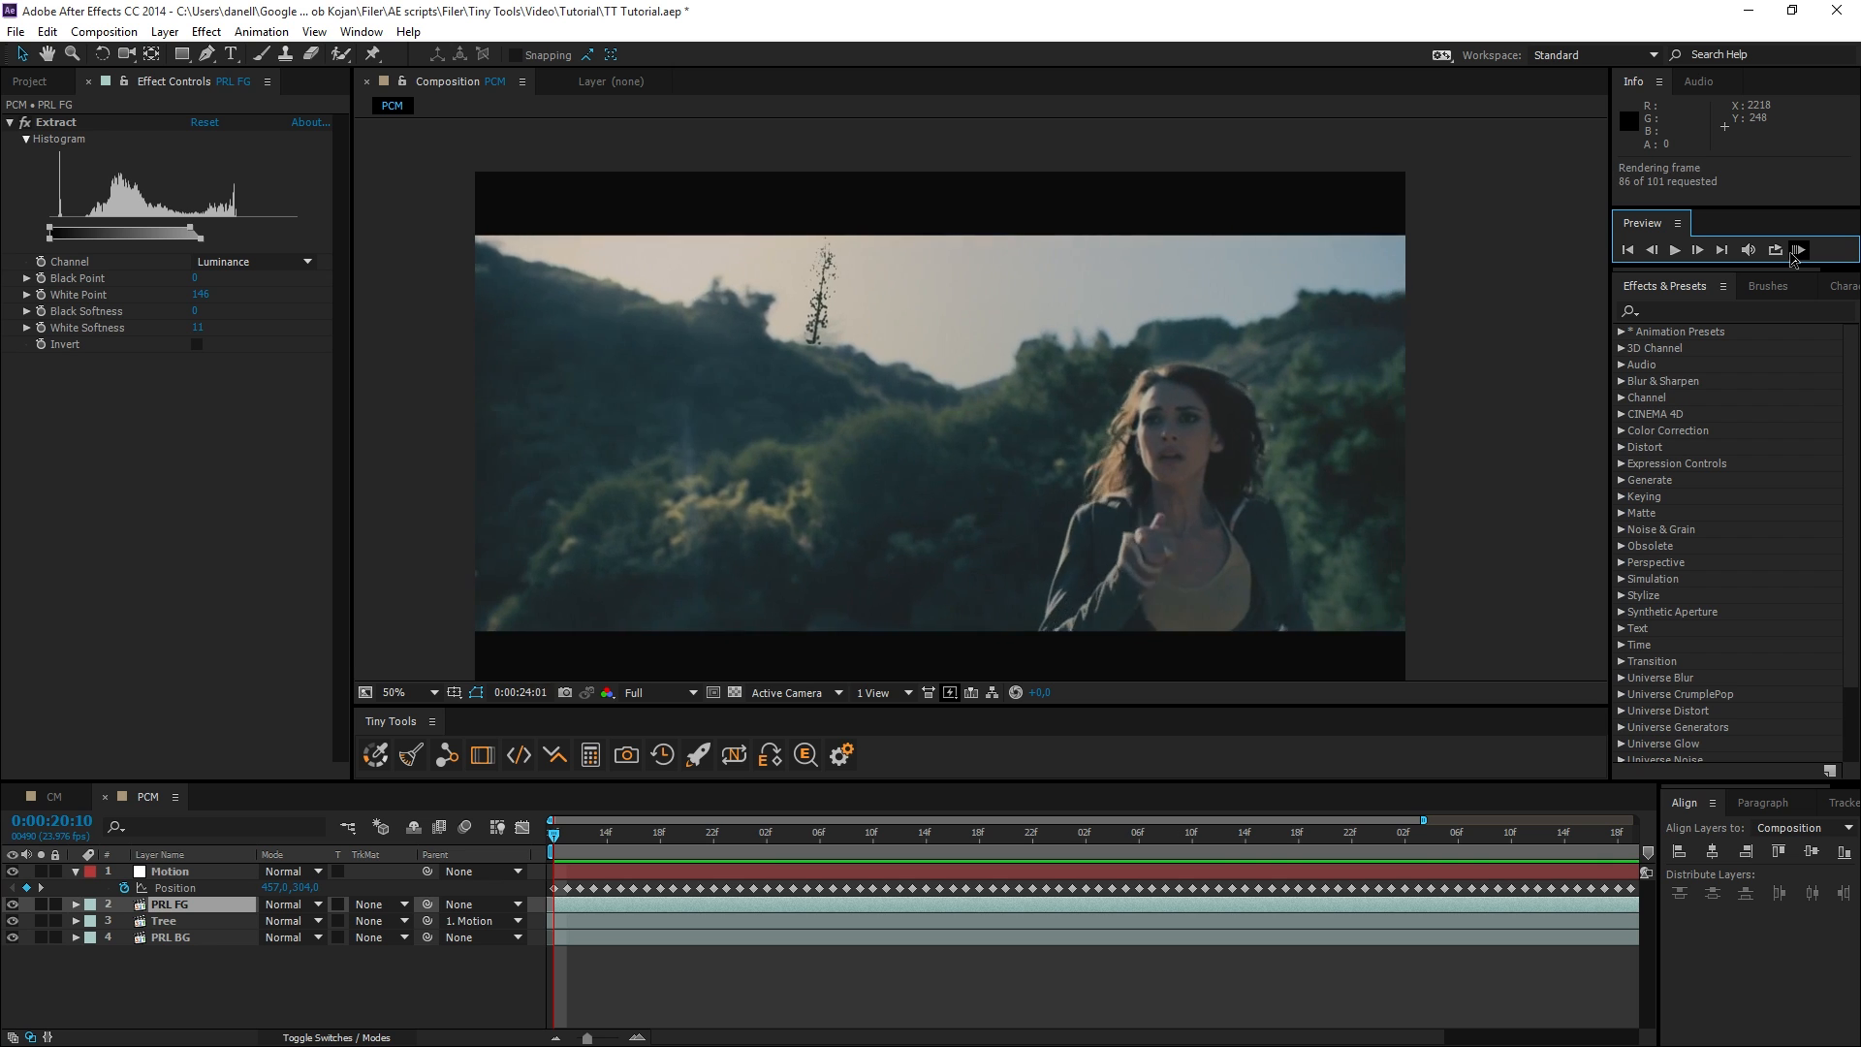
Apply Color Matcher to the Tree layer and set its point controllers' From Layer to PRL BG.
click(198, 923)
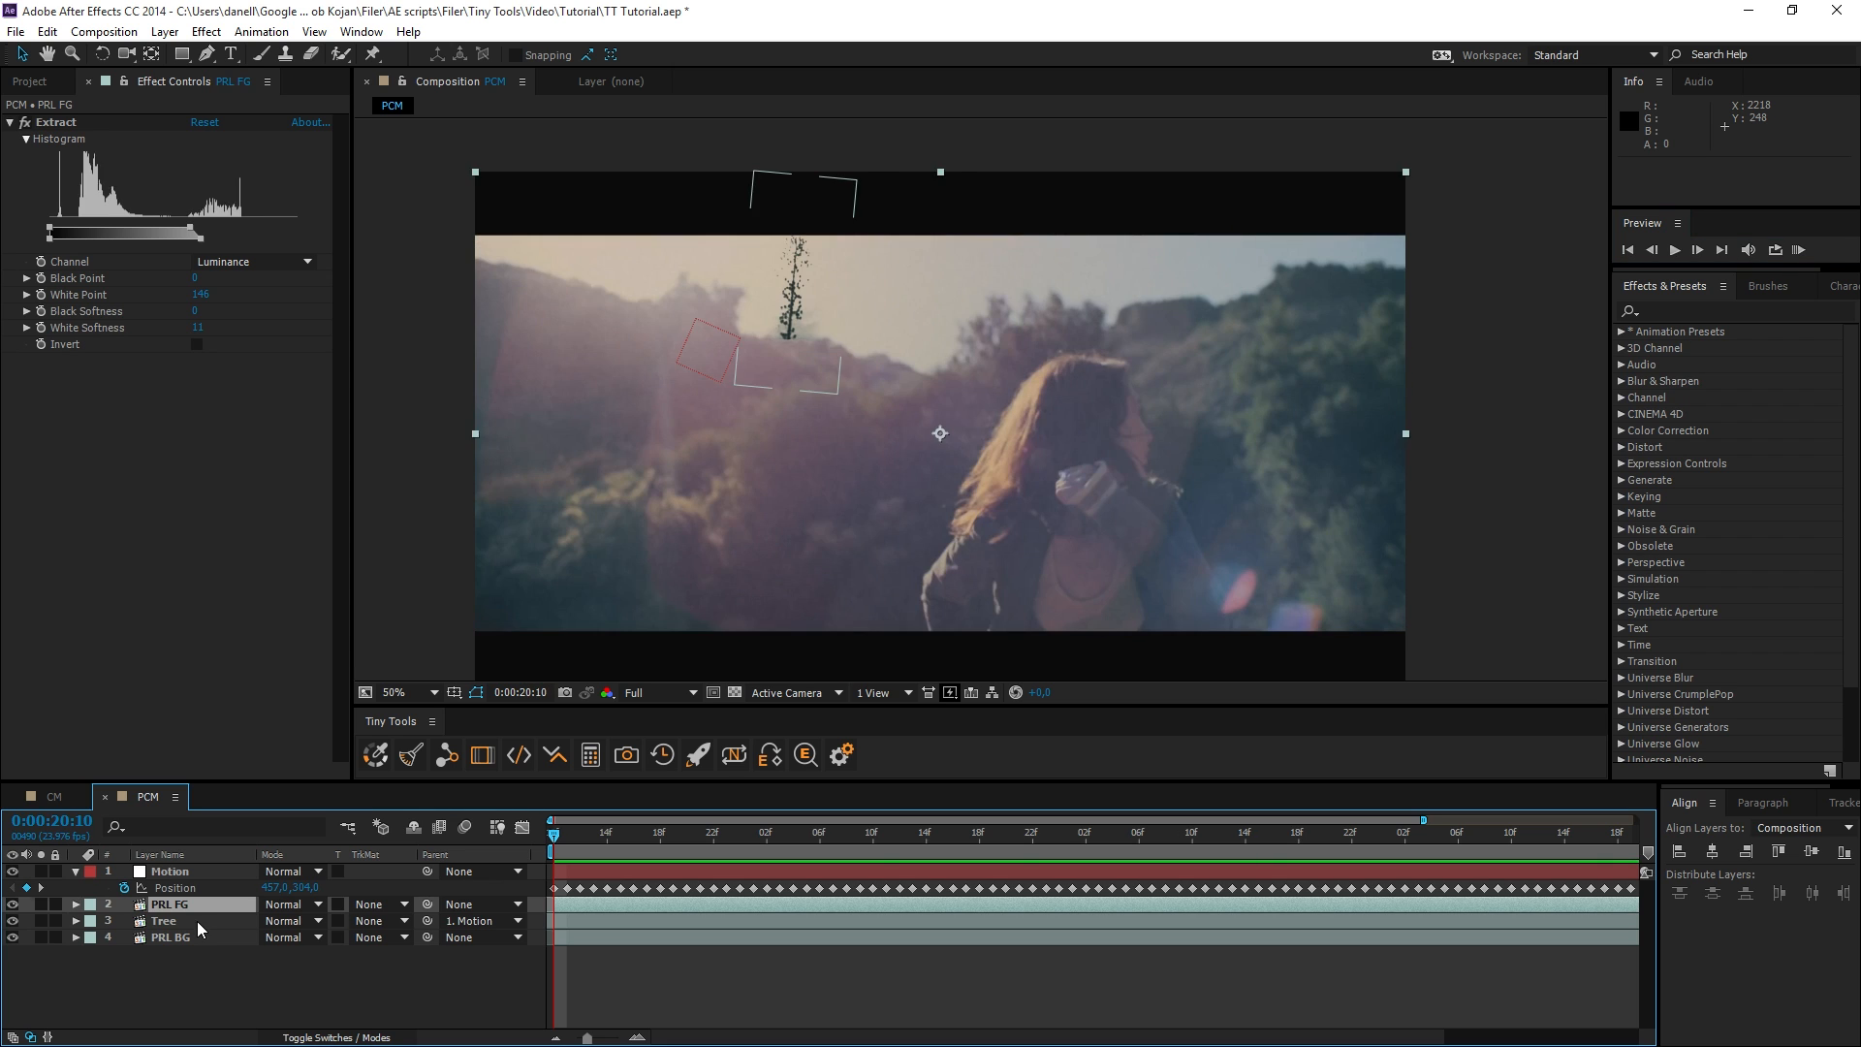
click(375, 757)
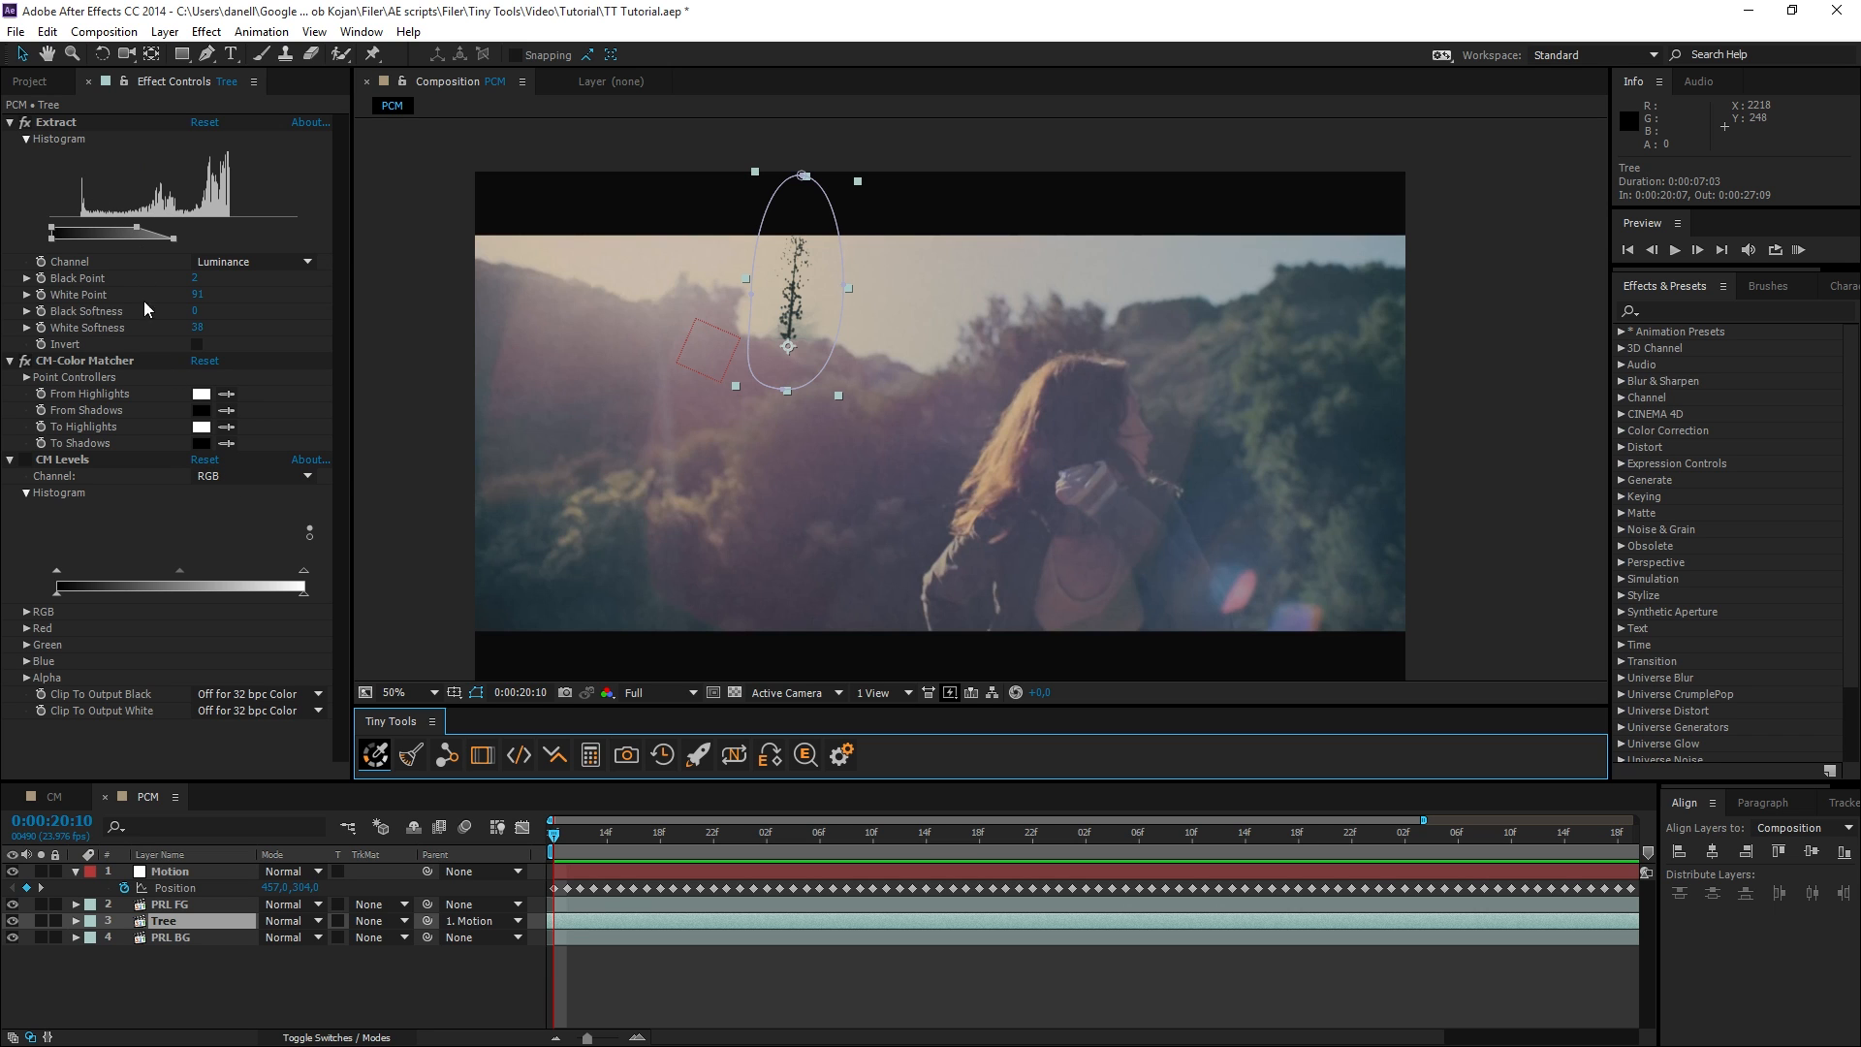
click(107, 393)
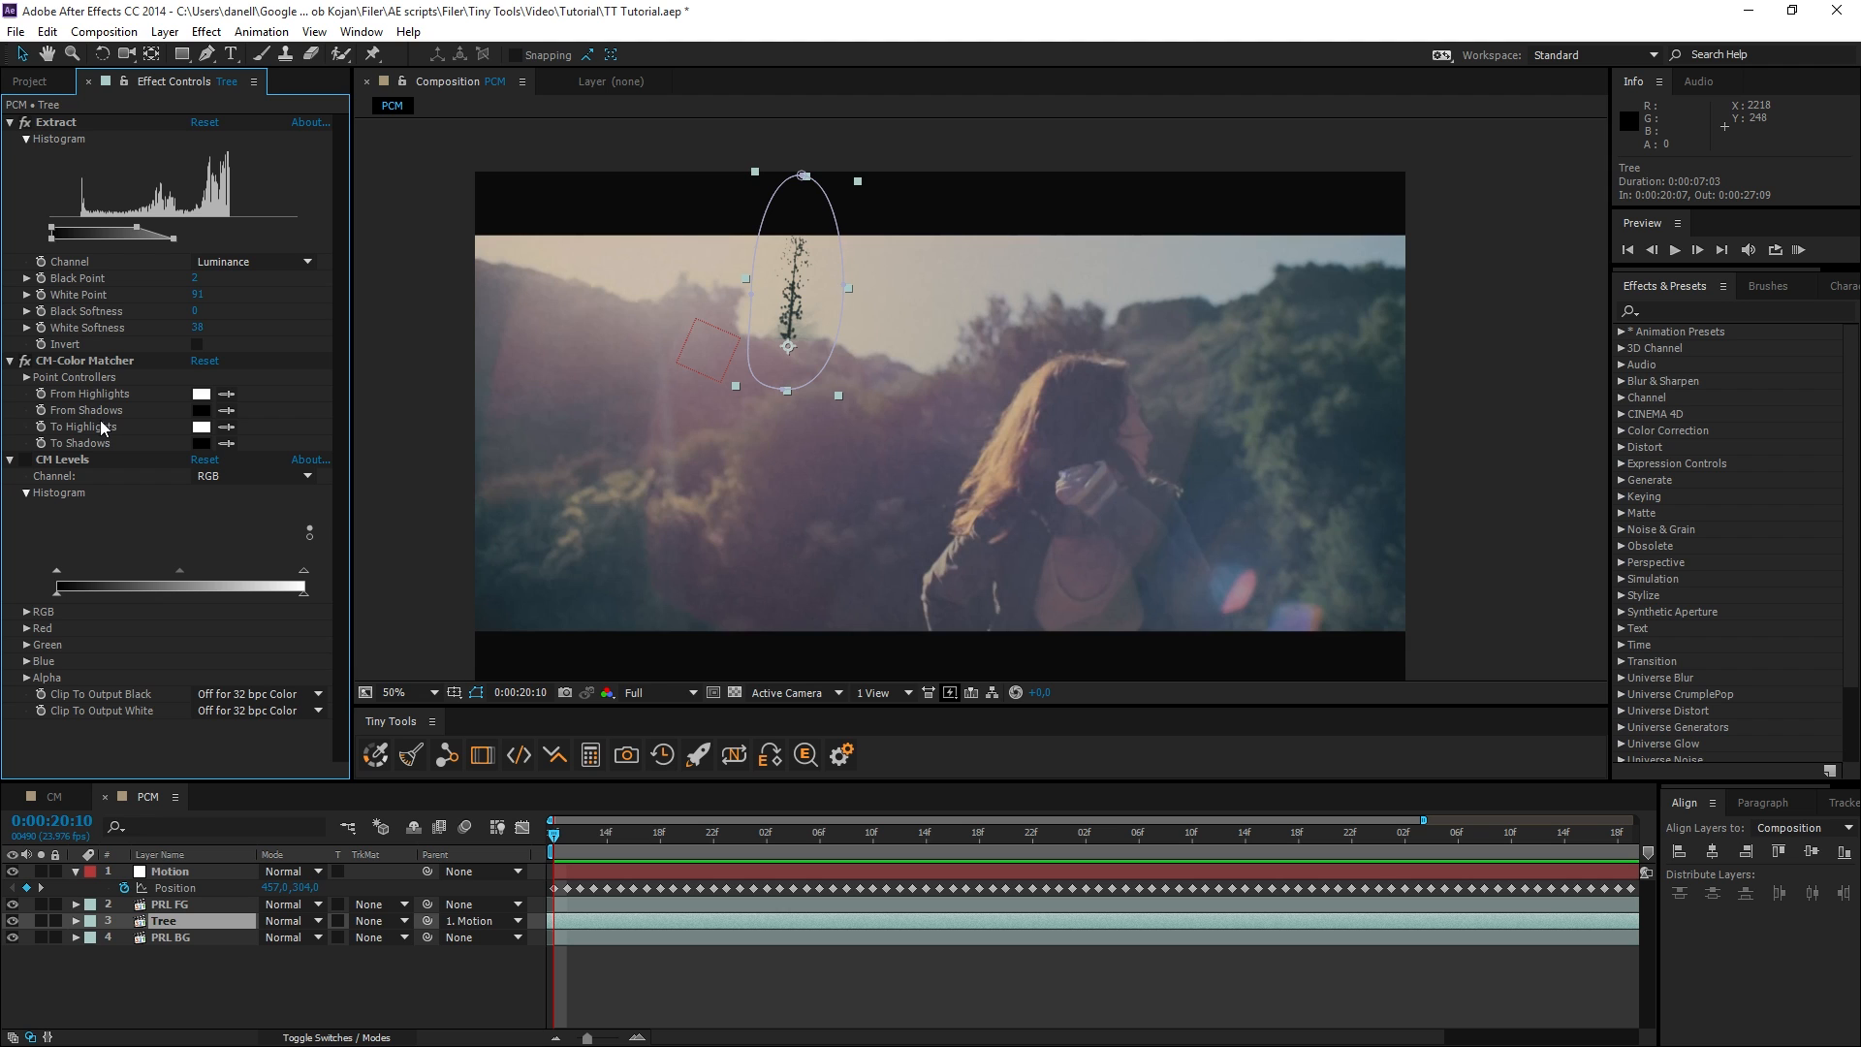
click(26, 377)
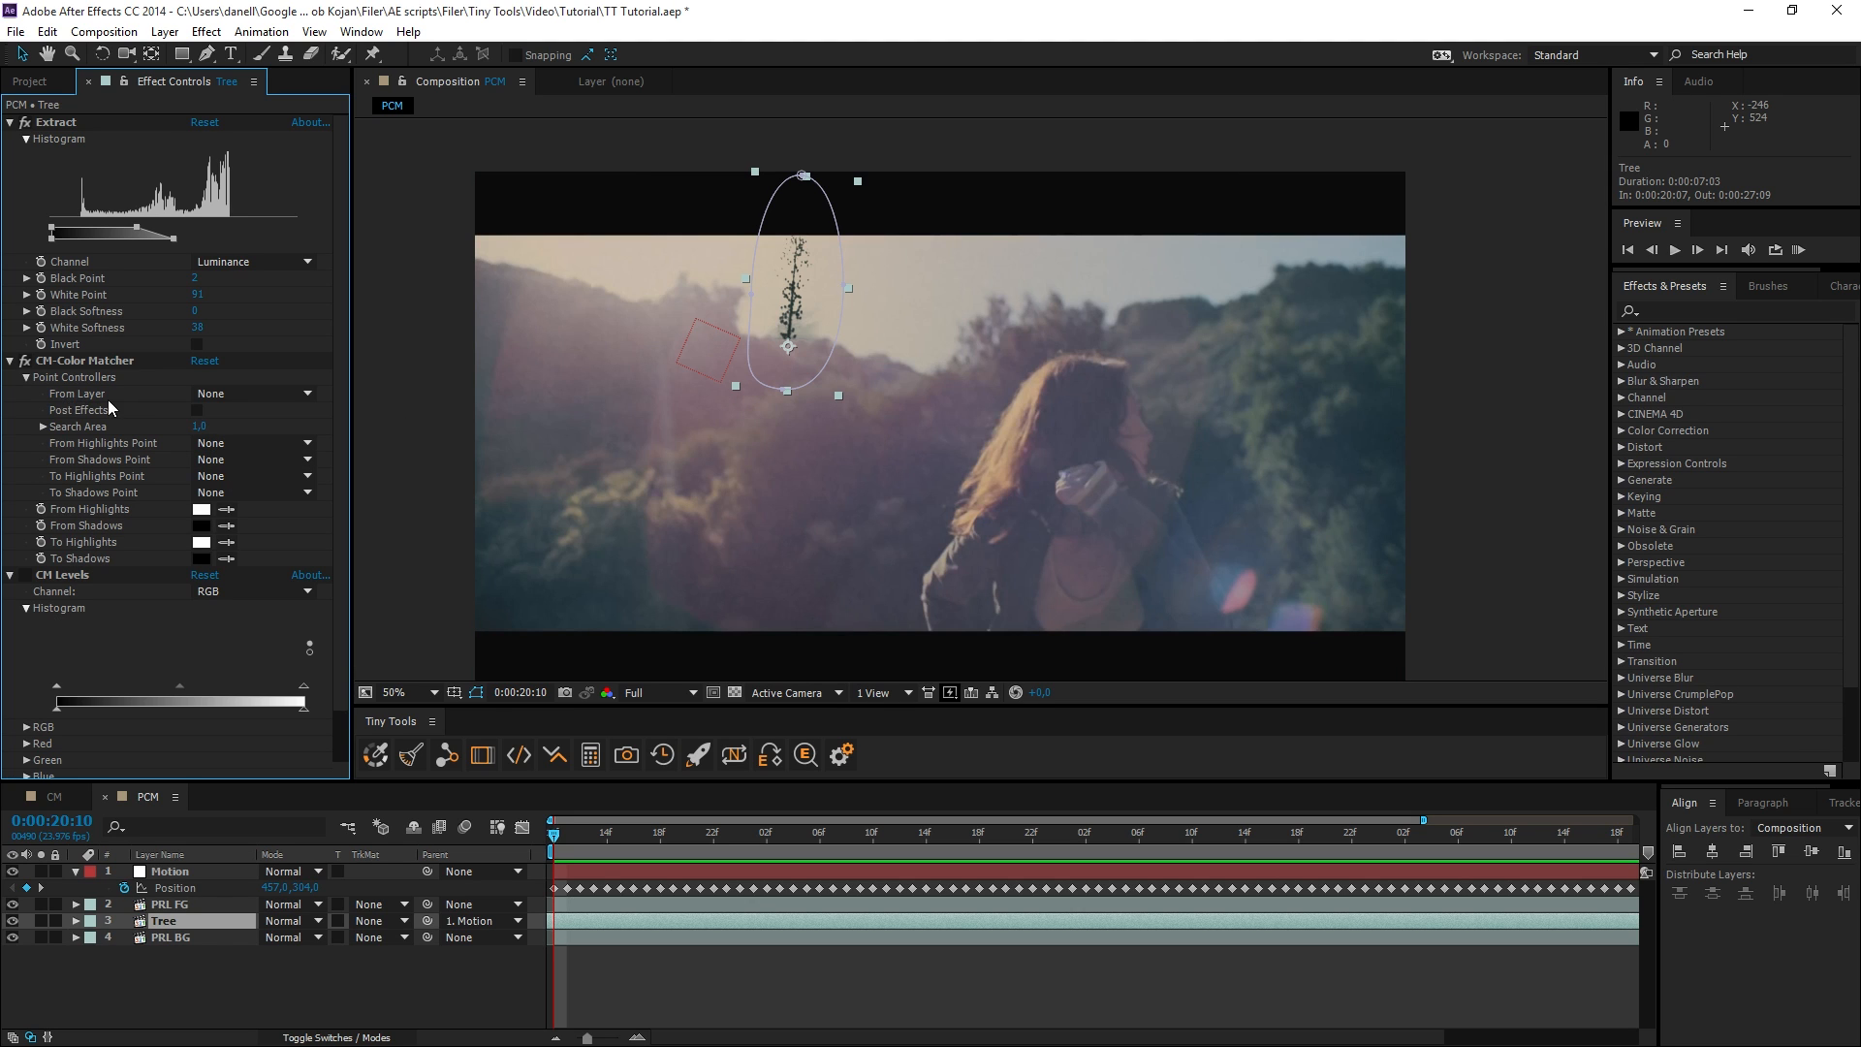
click(261, 393)
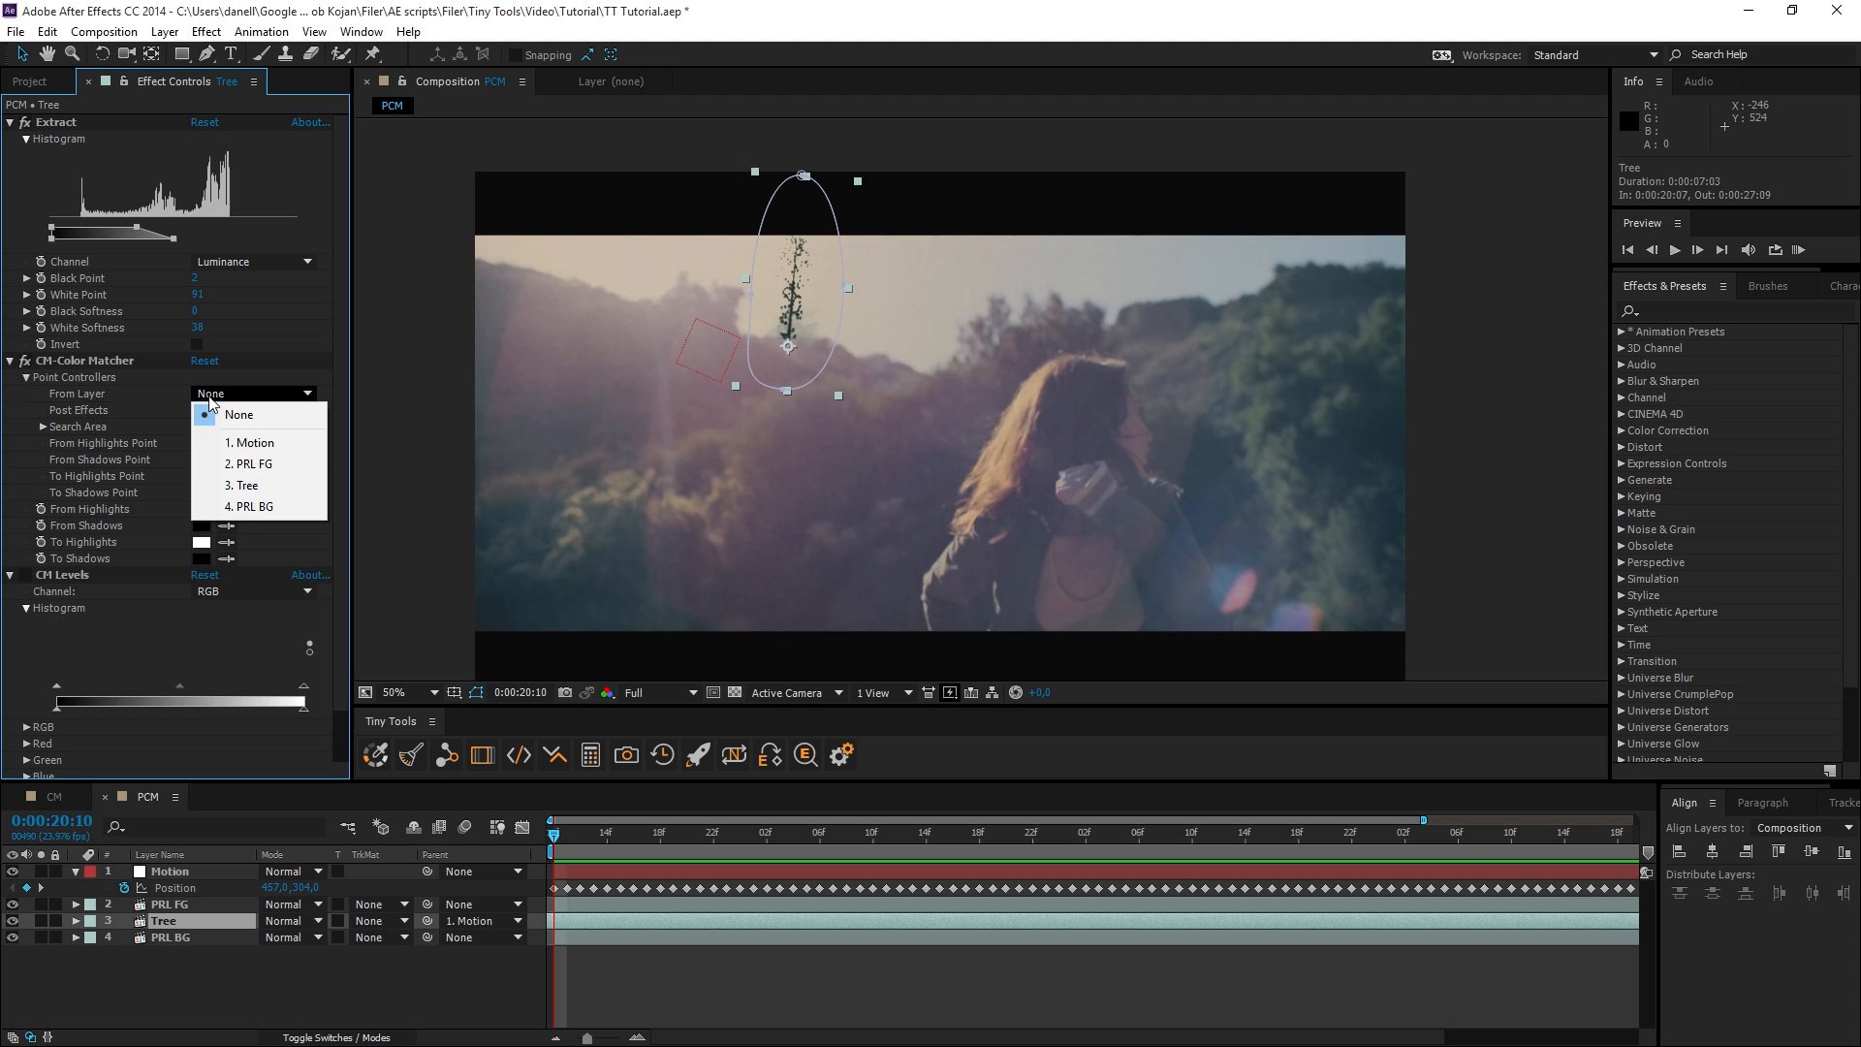
click(272, 508)
Check the PRL BG layer for effects and try the Post Effects option of the Tree layer's Color Matcher.
click(163, 936)
click(166, 921)
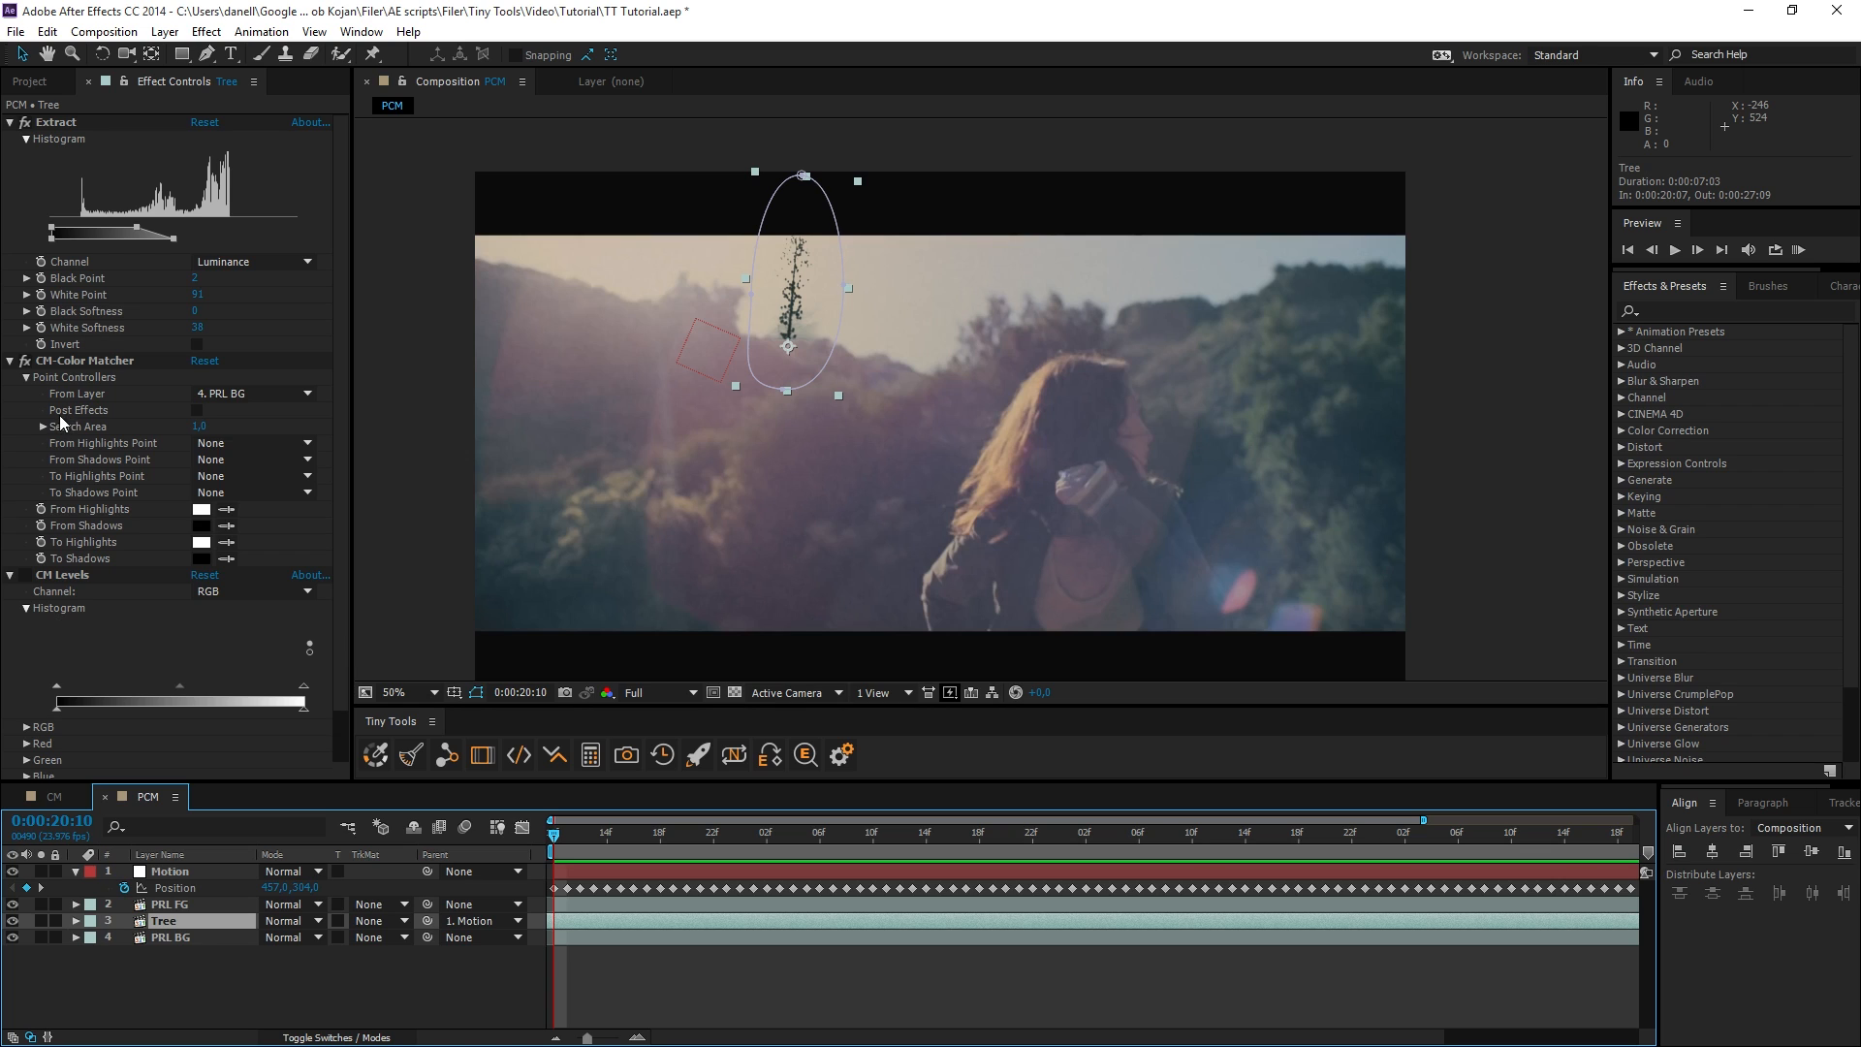
click(181, 936)
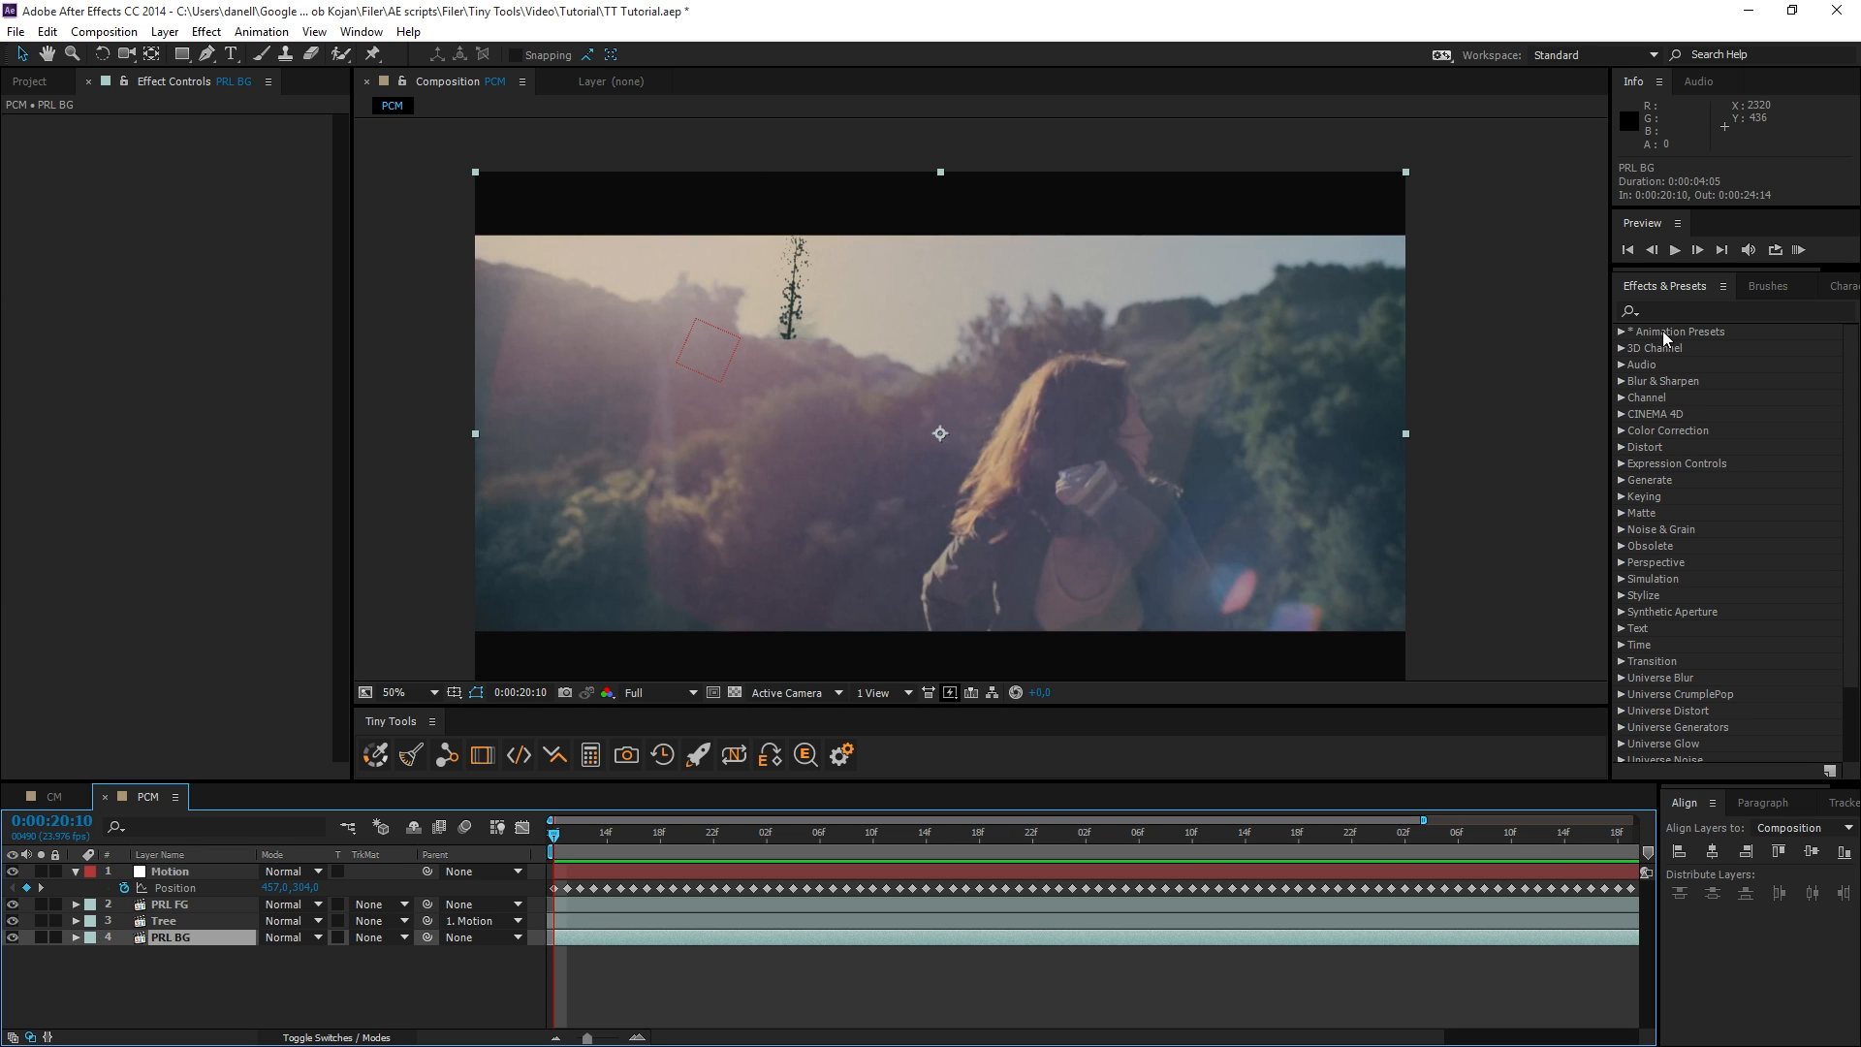
click(183, 920)
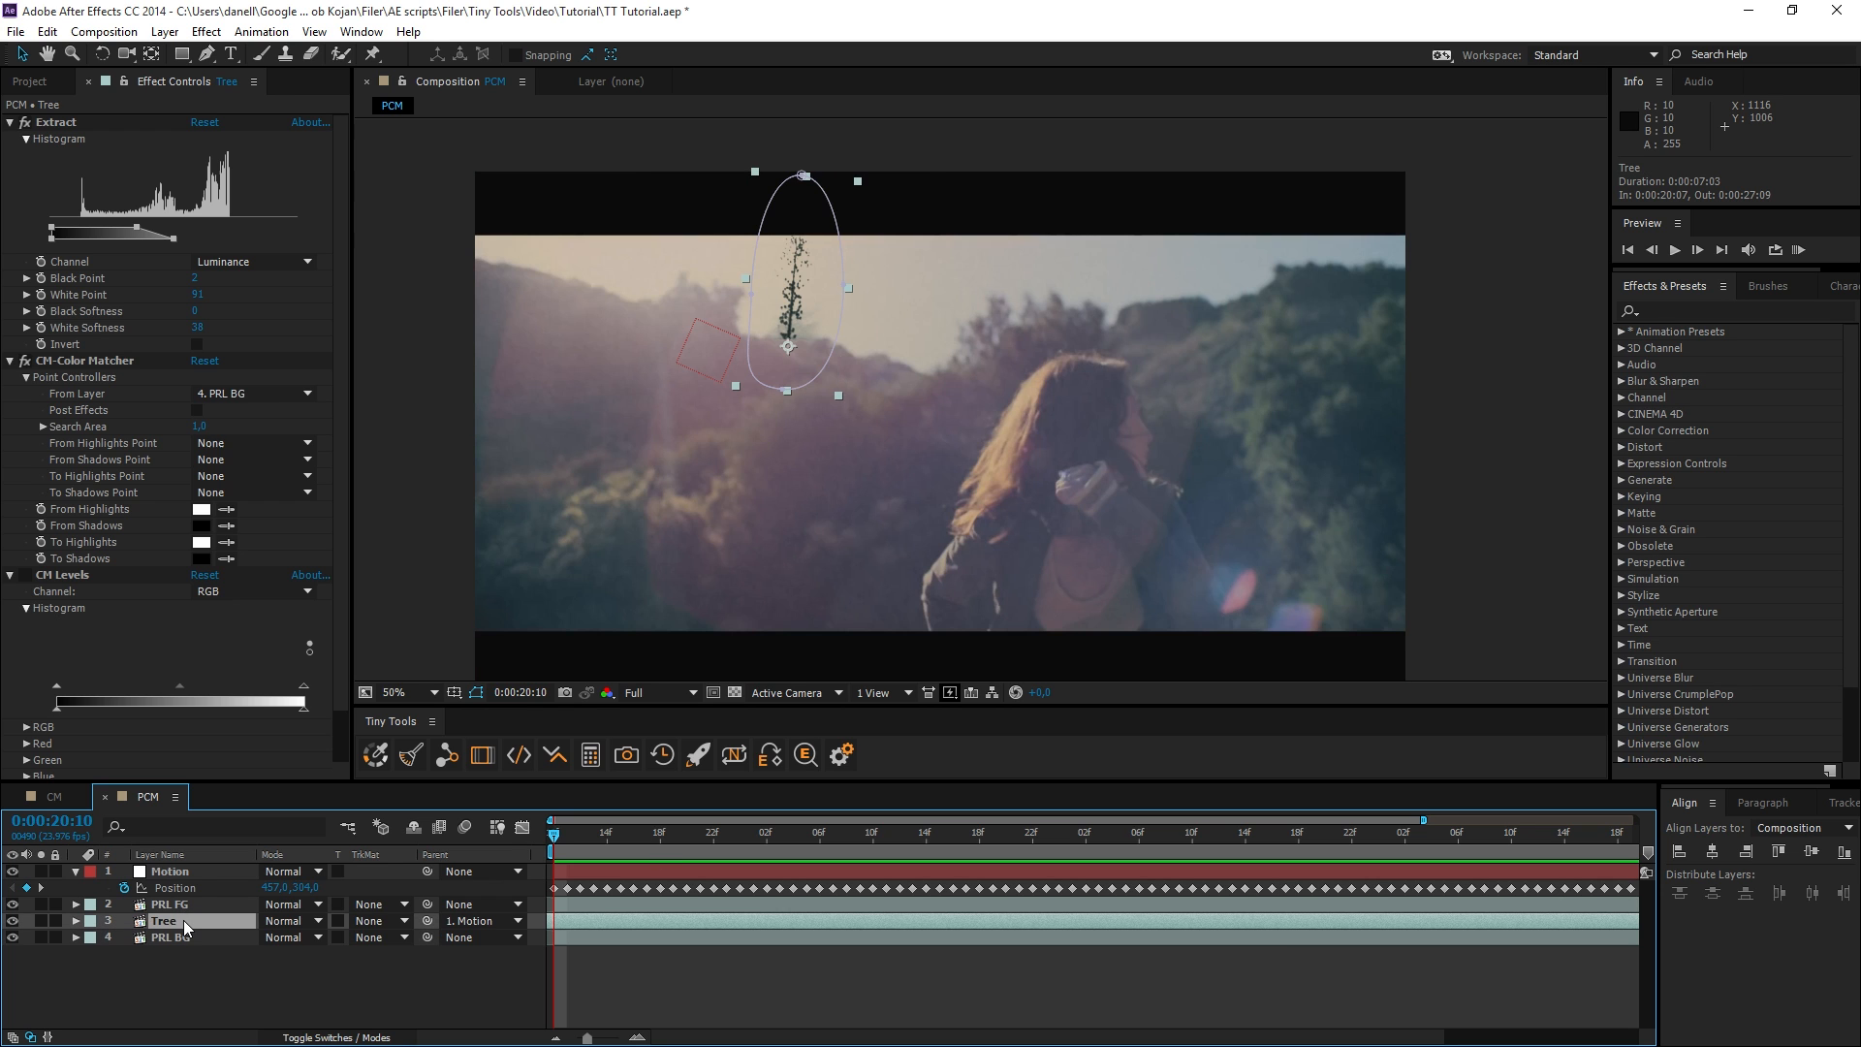
click(197, 411)
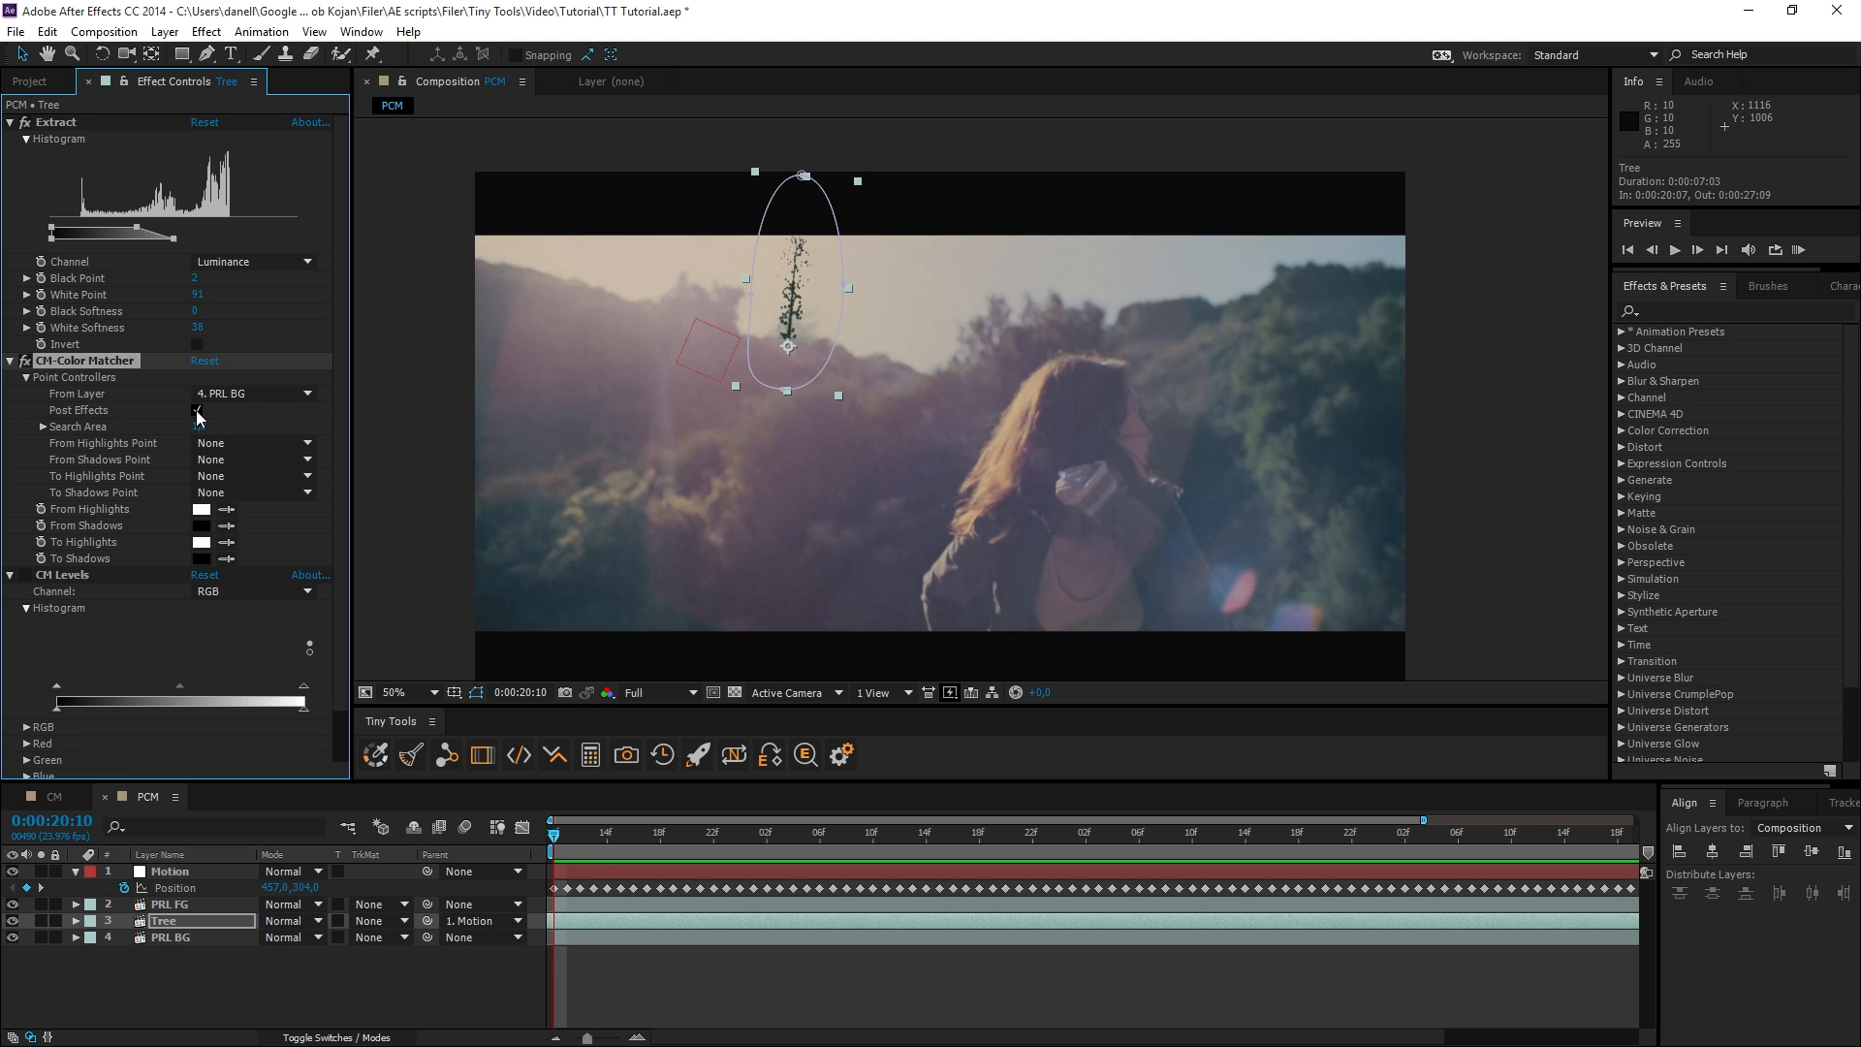
click(198, 412)
drag(555, 834, 489, 847)
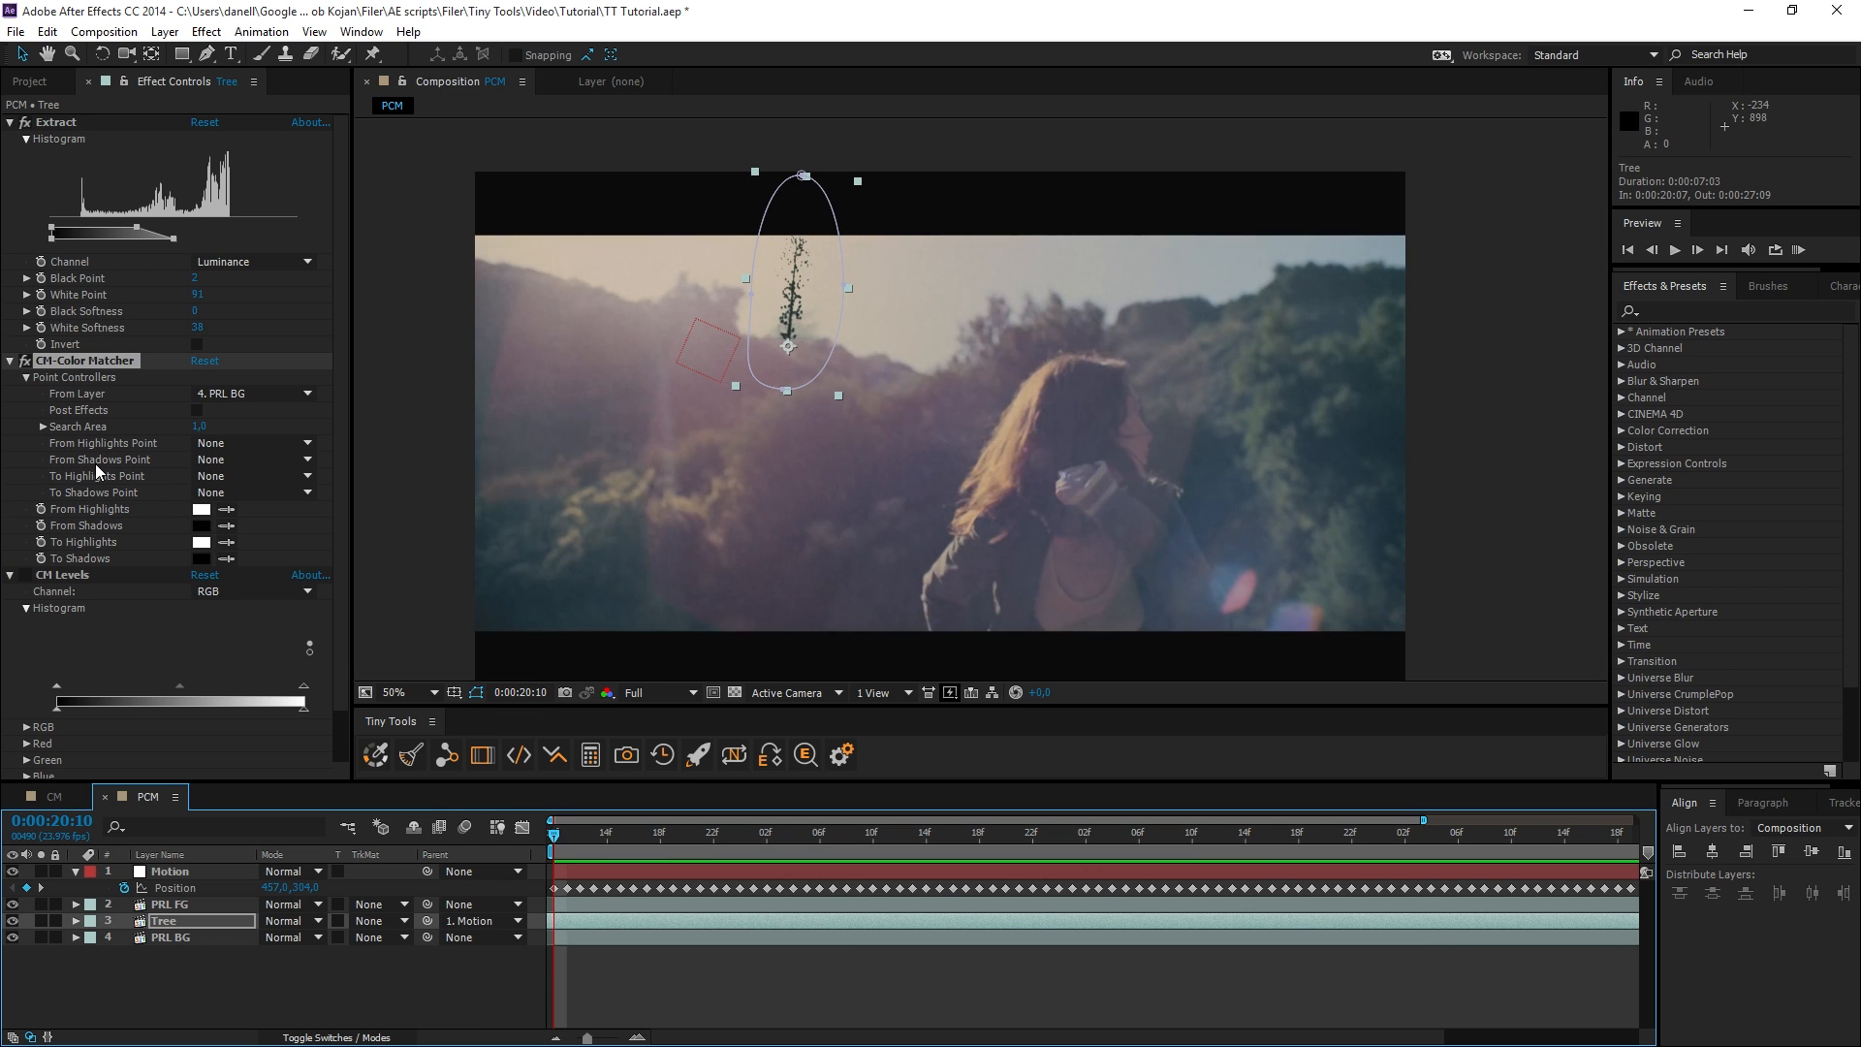
Set the From Shadows Point to the Motion null and sample To Shadows from the dark part of the tree.
click(219, 460)
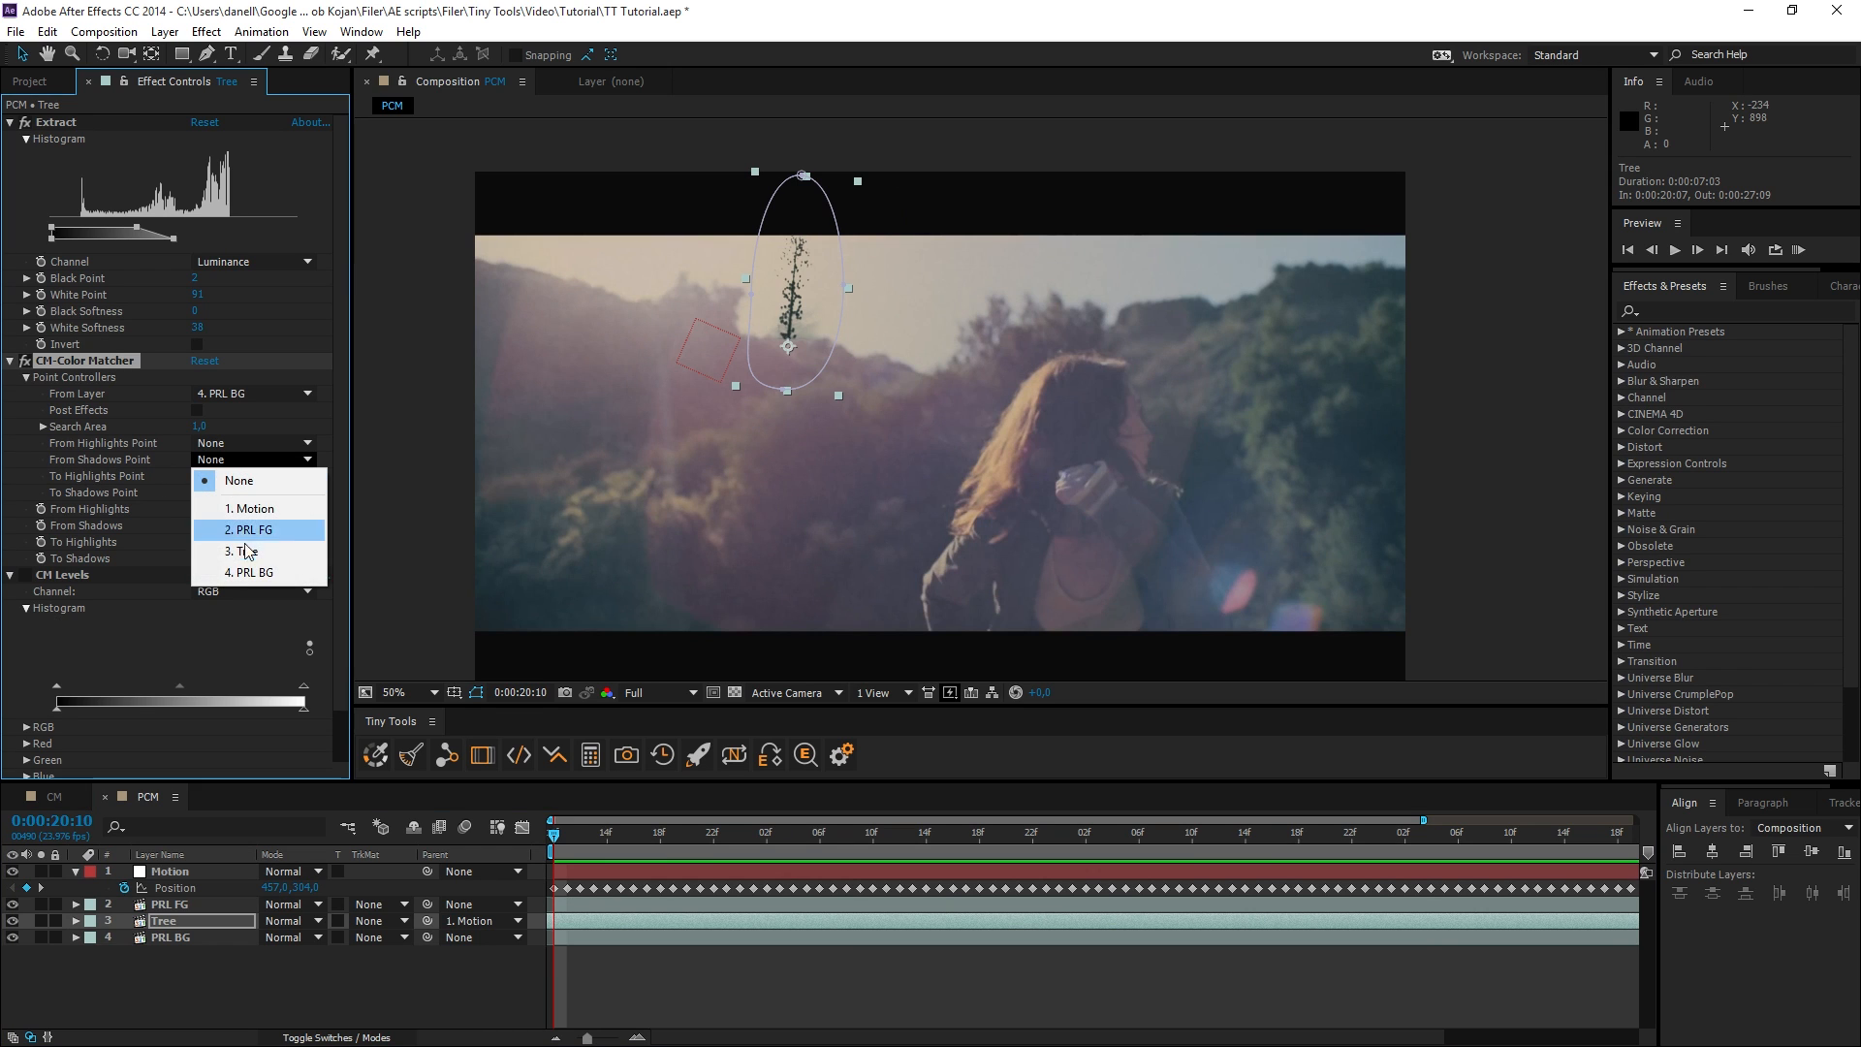
click(253, 509)
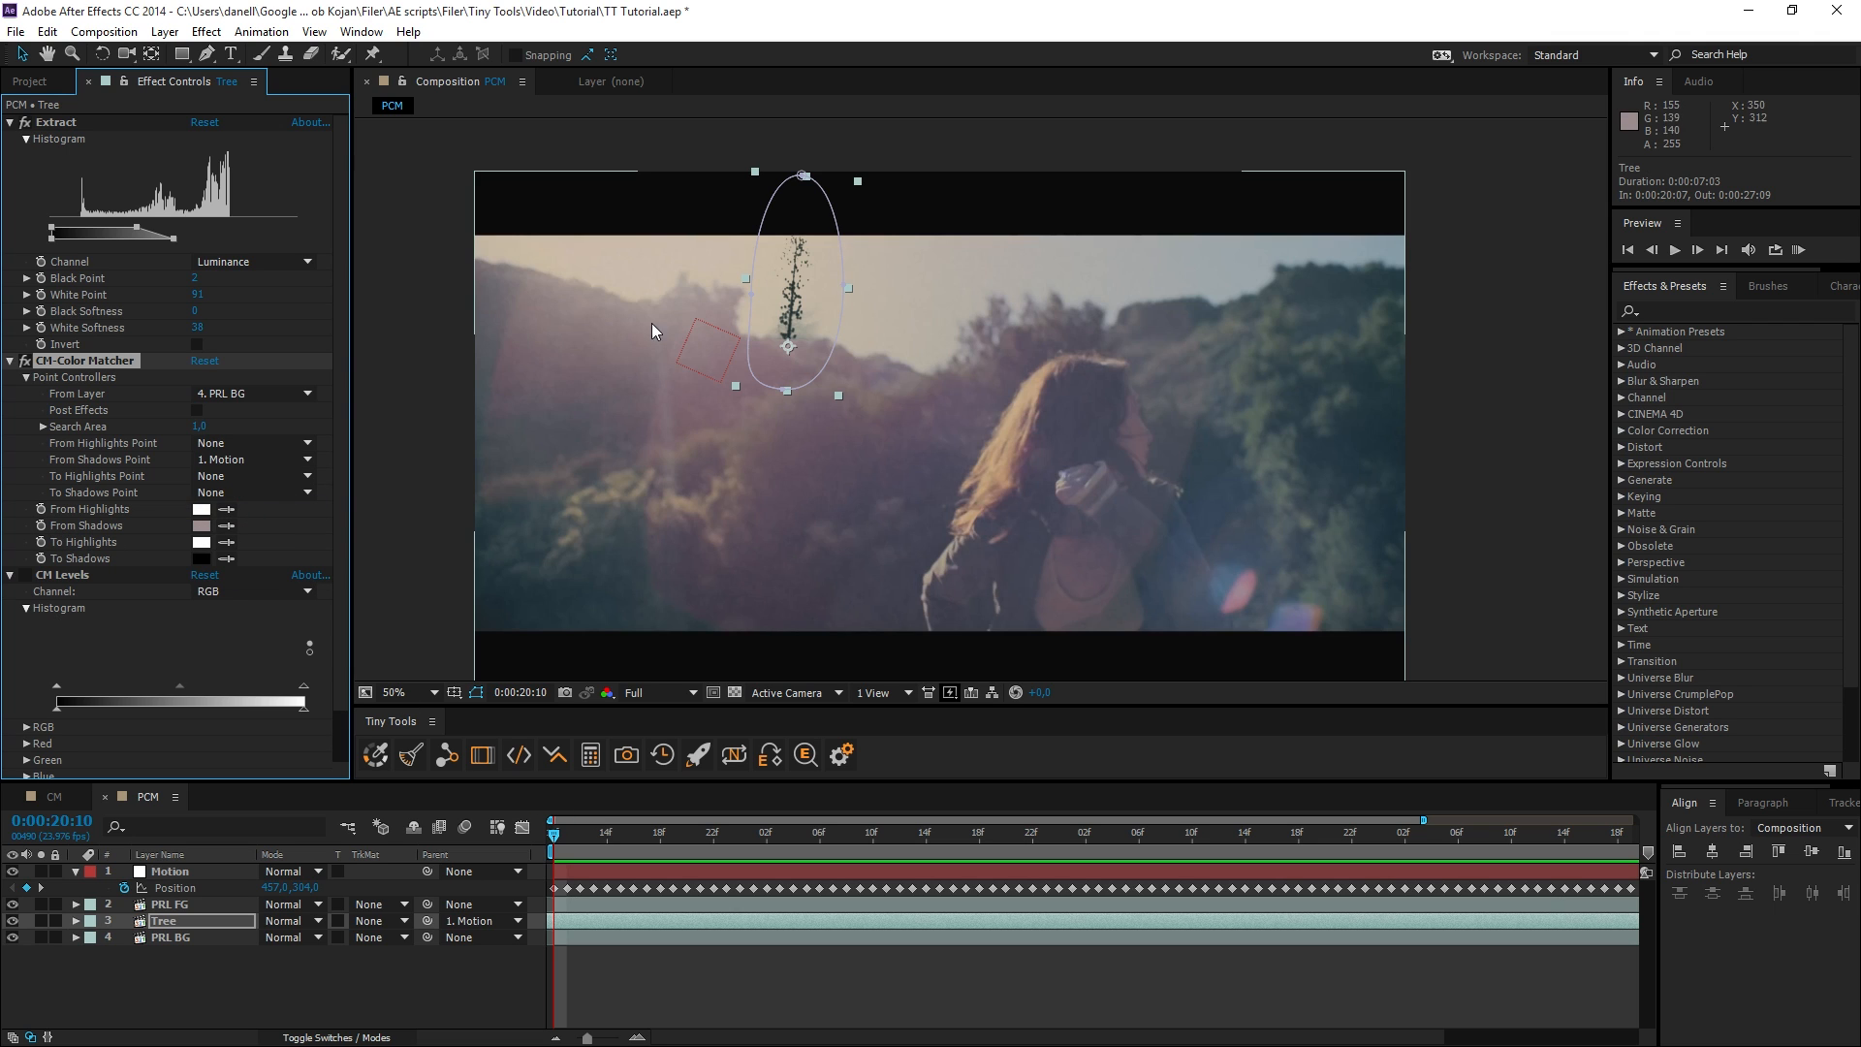
scroll(764, 468, up, 3)
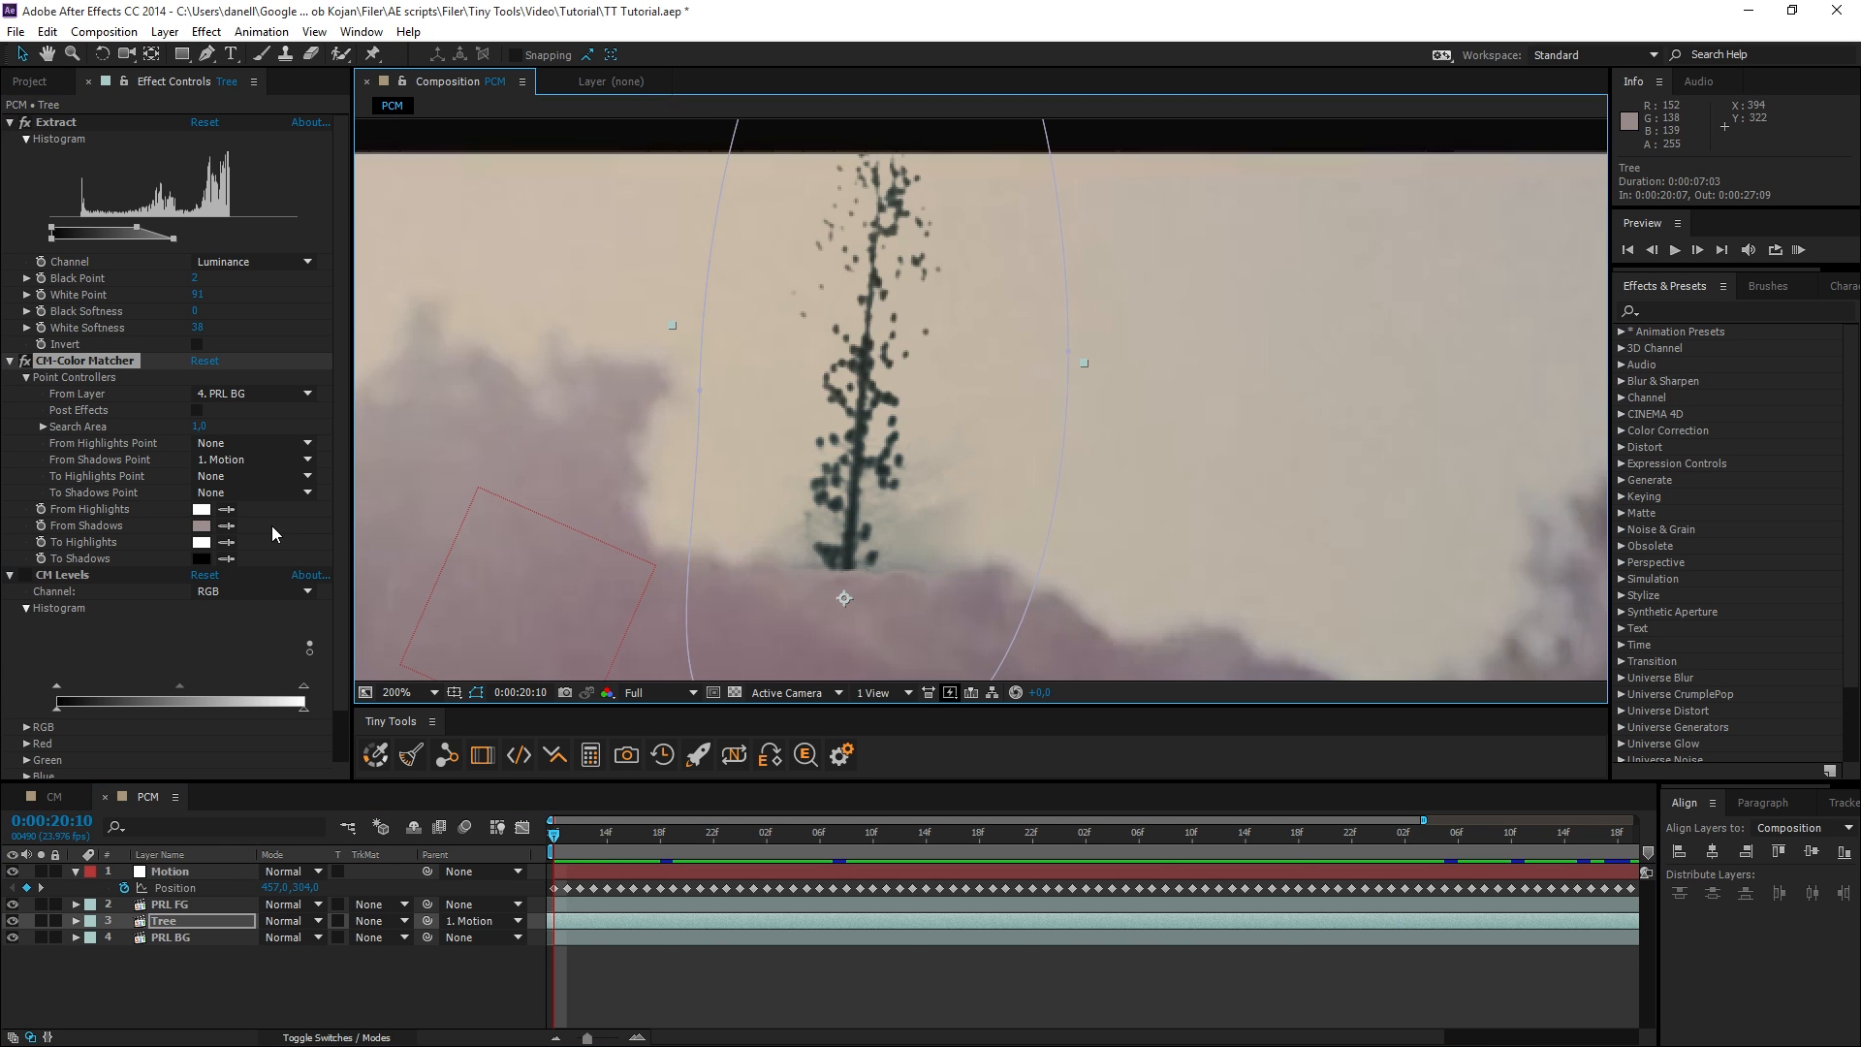
click(221, 559)
click(868, 415)
scroll(865, 319, down, 1)
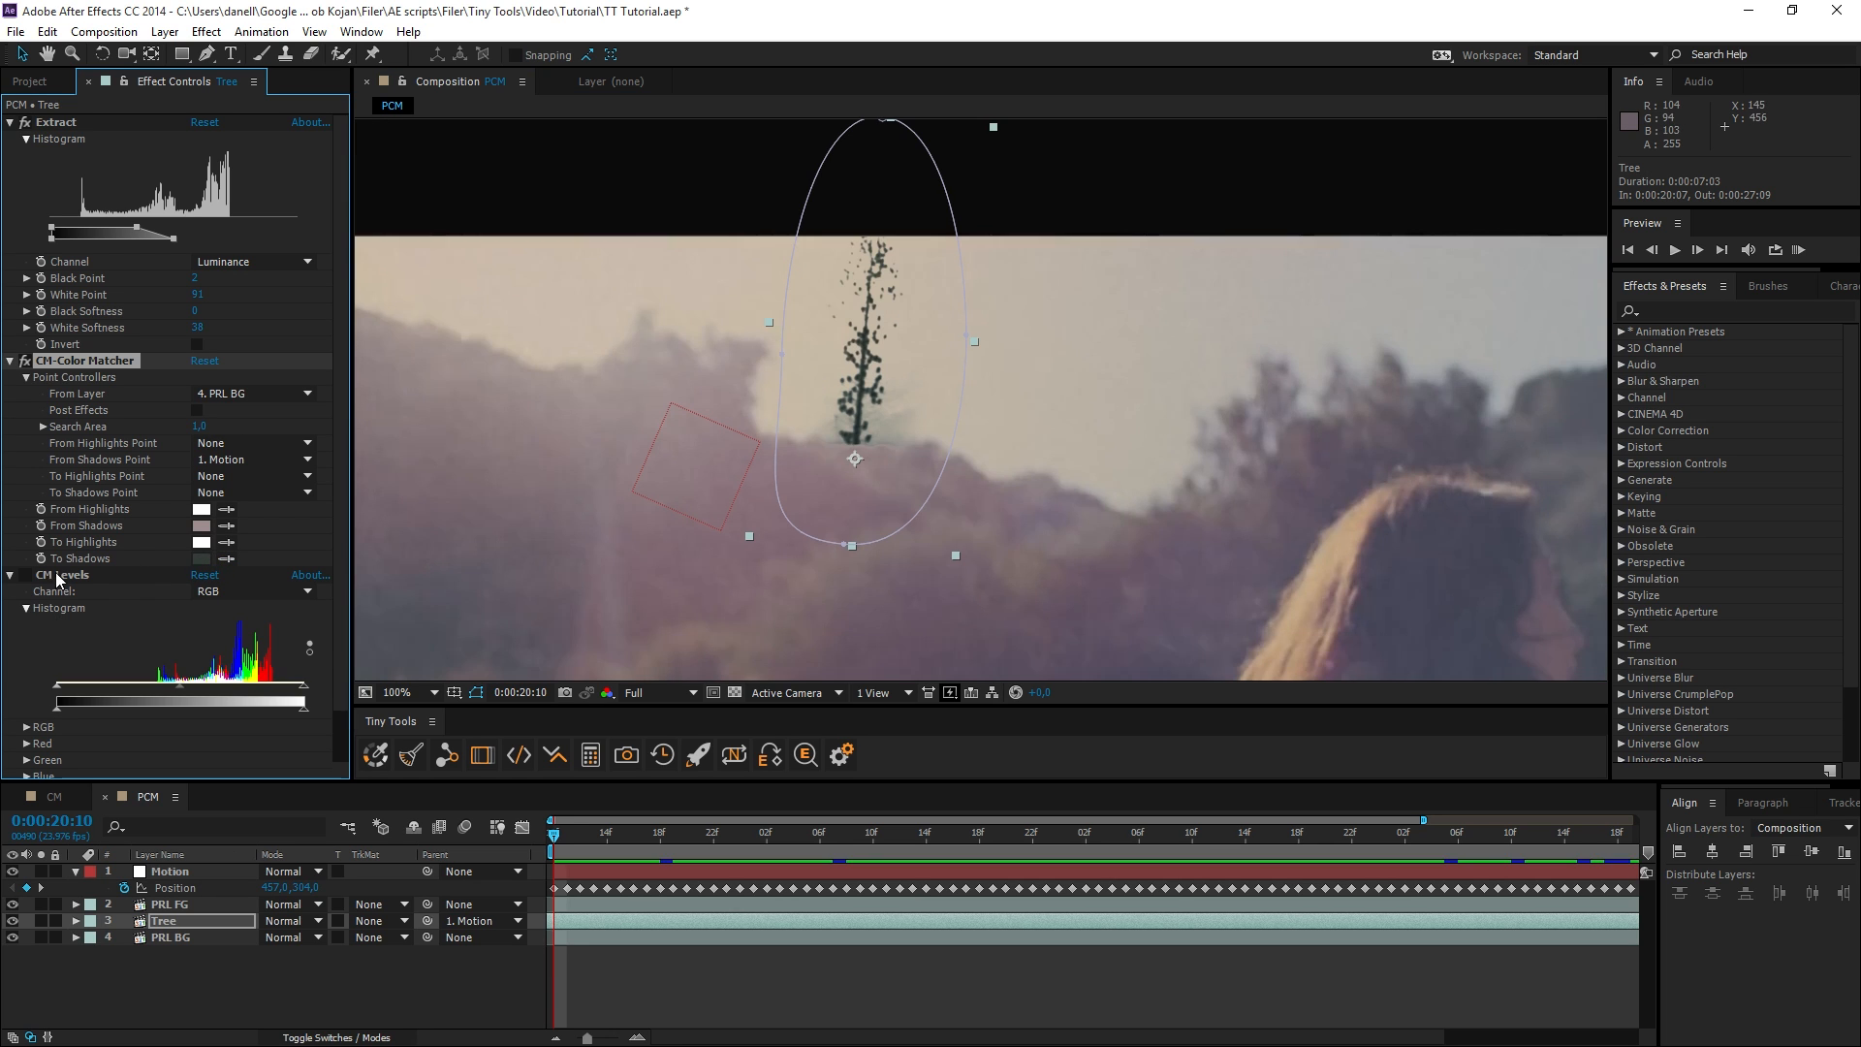
Enable CM Levels on the Tree layer and play a RAM preview of the color-matched tree.
click(25, 576)
scroll(810, 424, down, 1)
drag(929, 478, 818, 378)
click(1798, 249)
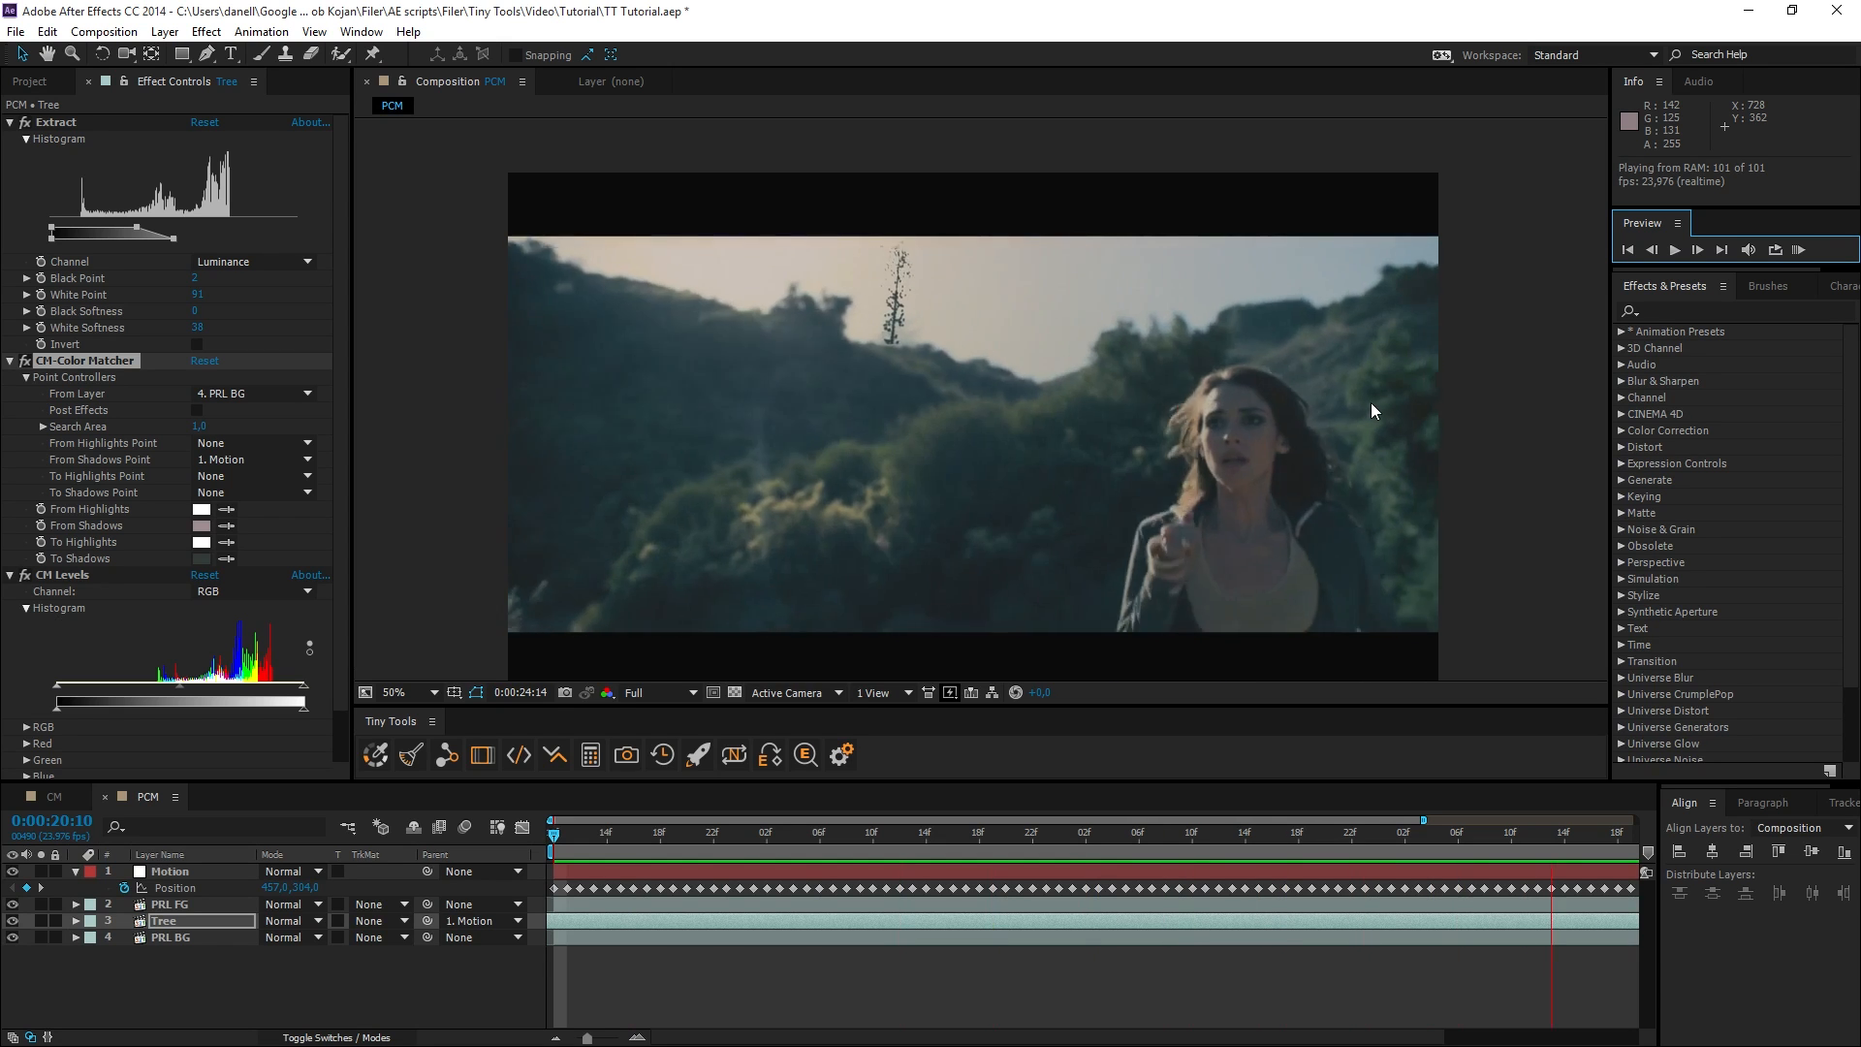
Add the Fast Blur effect to the Tree layer with a blurriness of 5 and inspect the softened tree up close.
click(1686, 309)
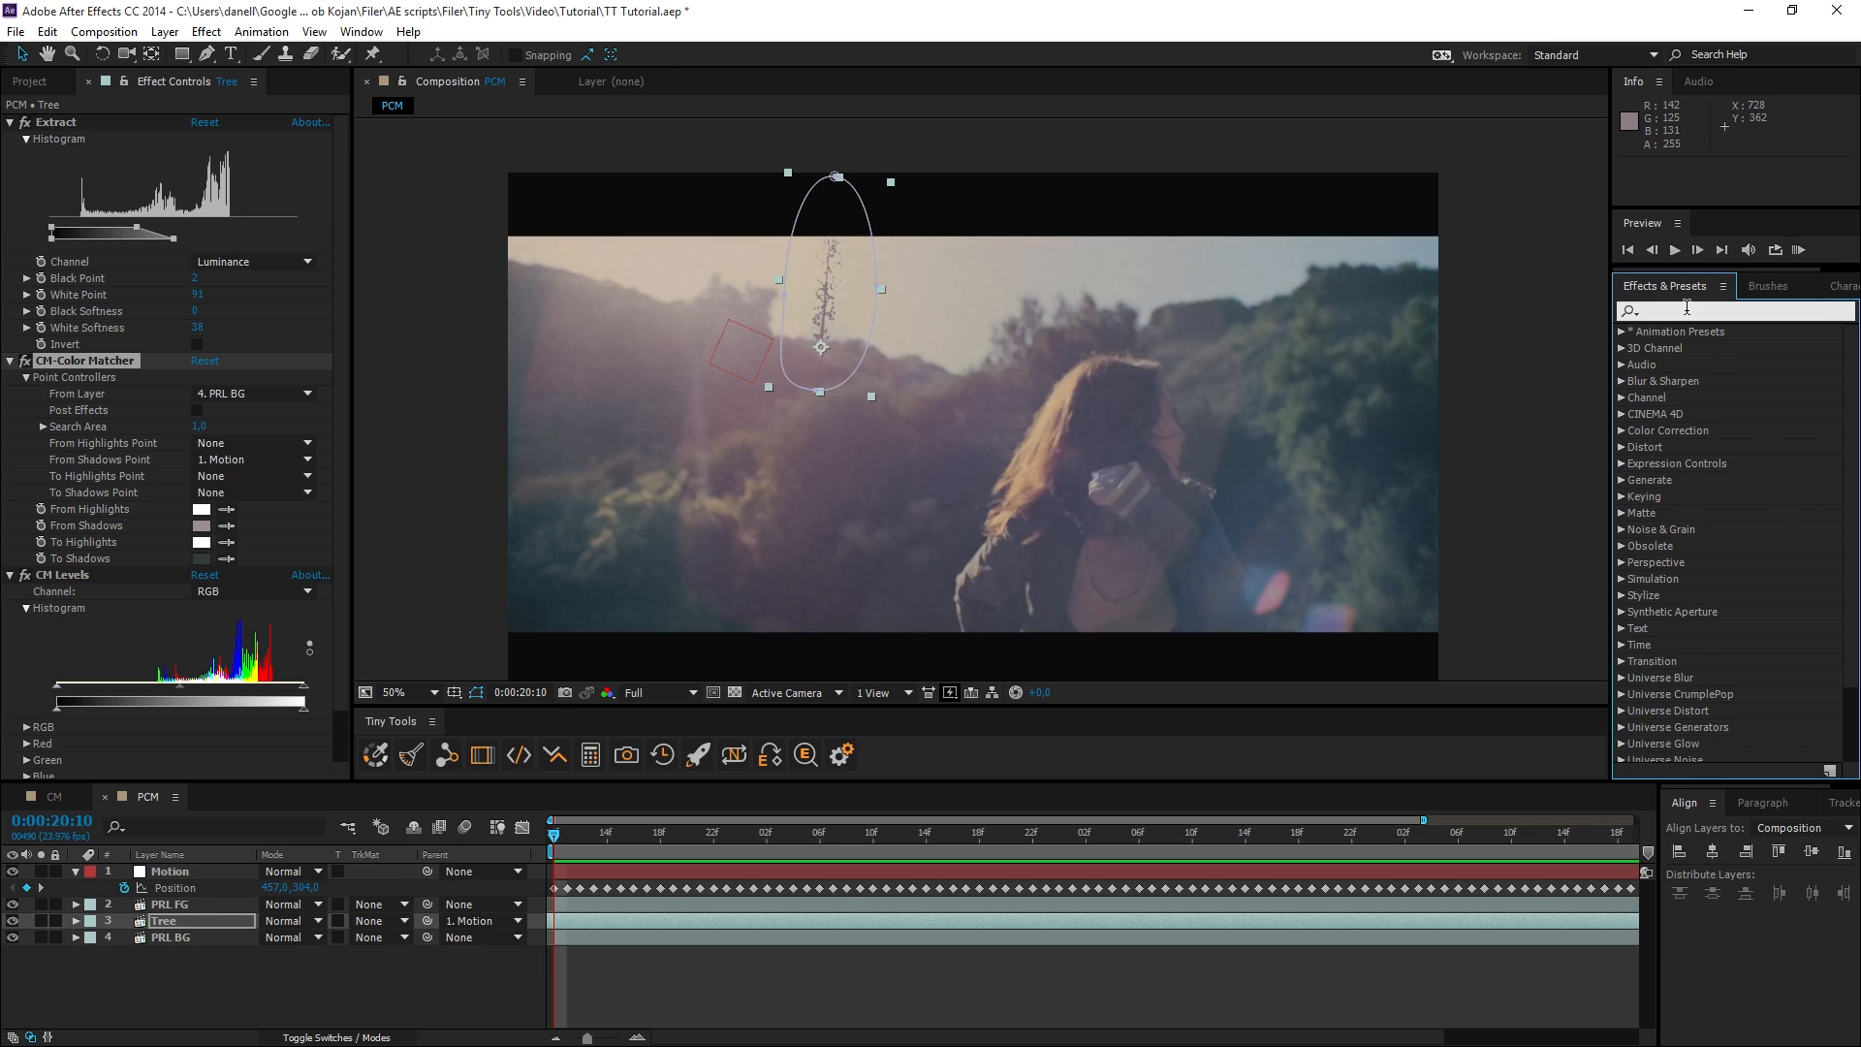
text(fast)
drag(1685, 438, 176, 927)
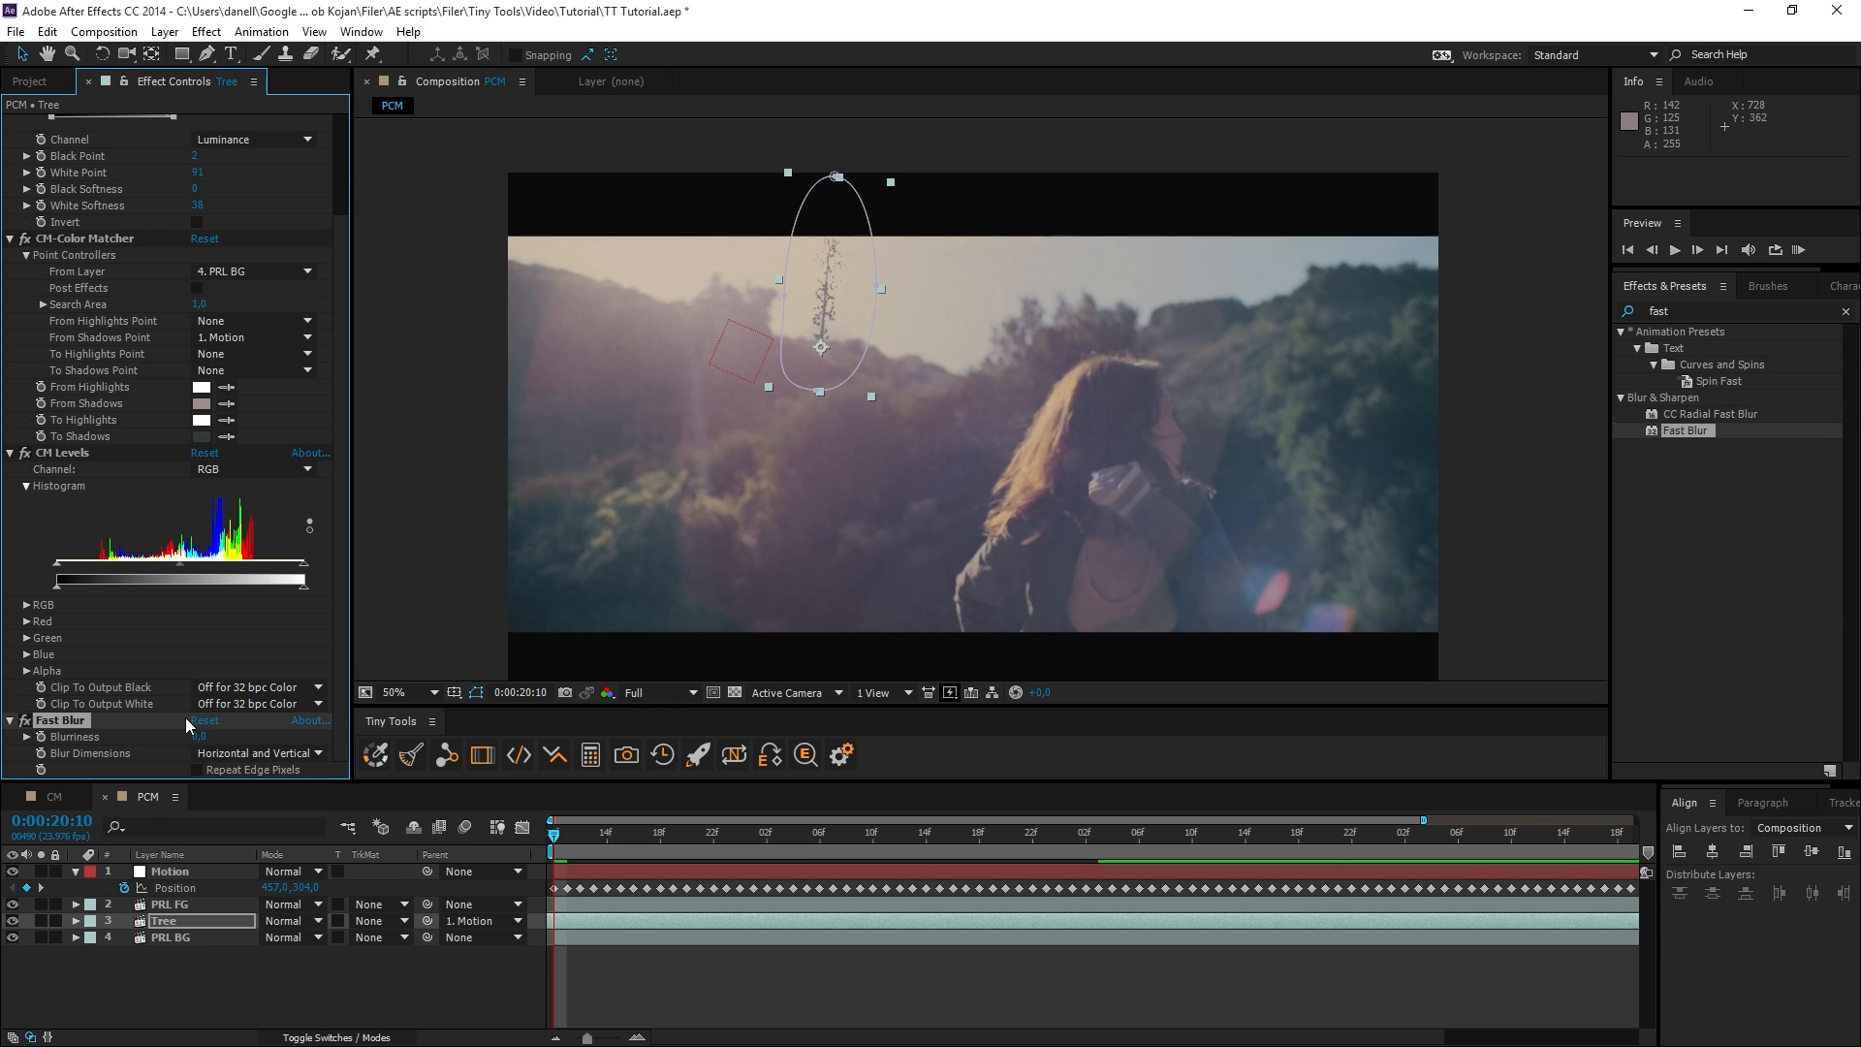
click(199, 737)
text(5)
key(Return)
scroll(647, 474, up, 1)
scroll(647, 482, down, 2)
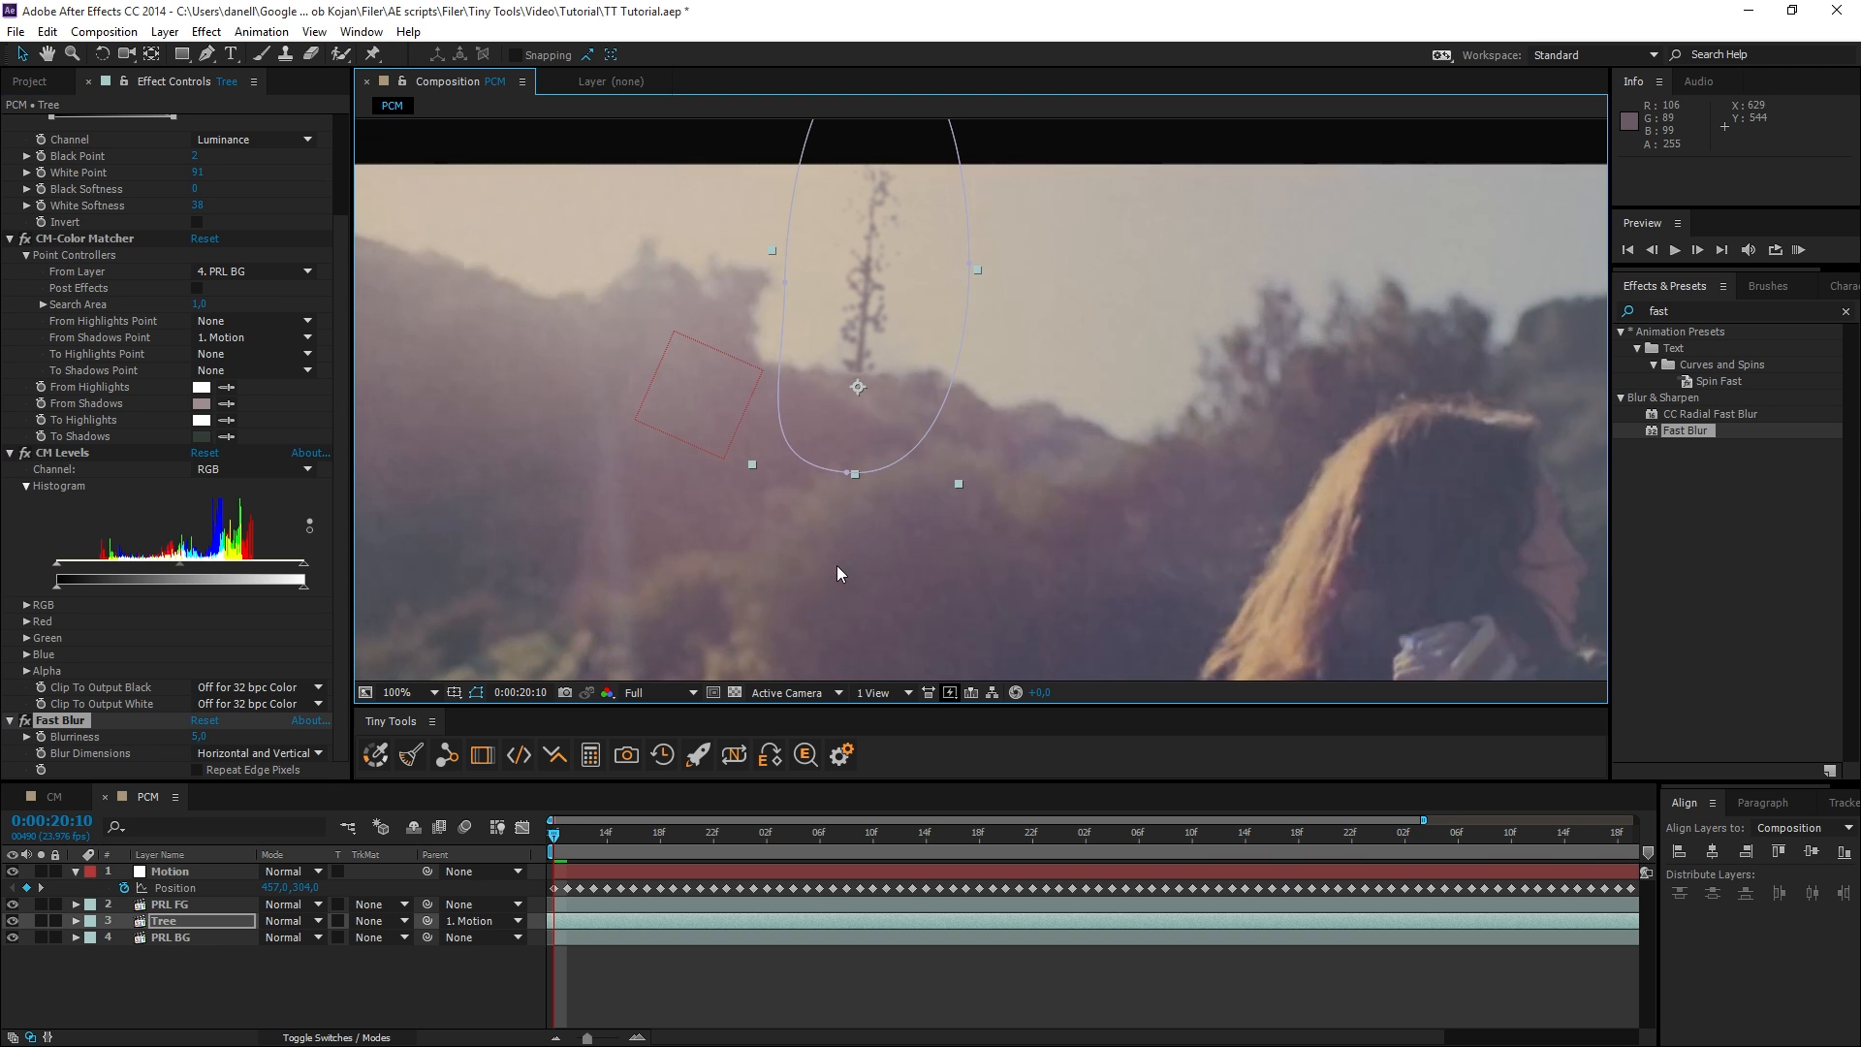
Clear the effects search, preview the composition, and save the project with the current time at 0:00:21:18.
click(1844, 313)
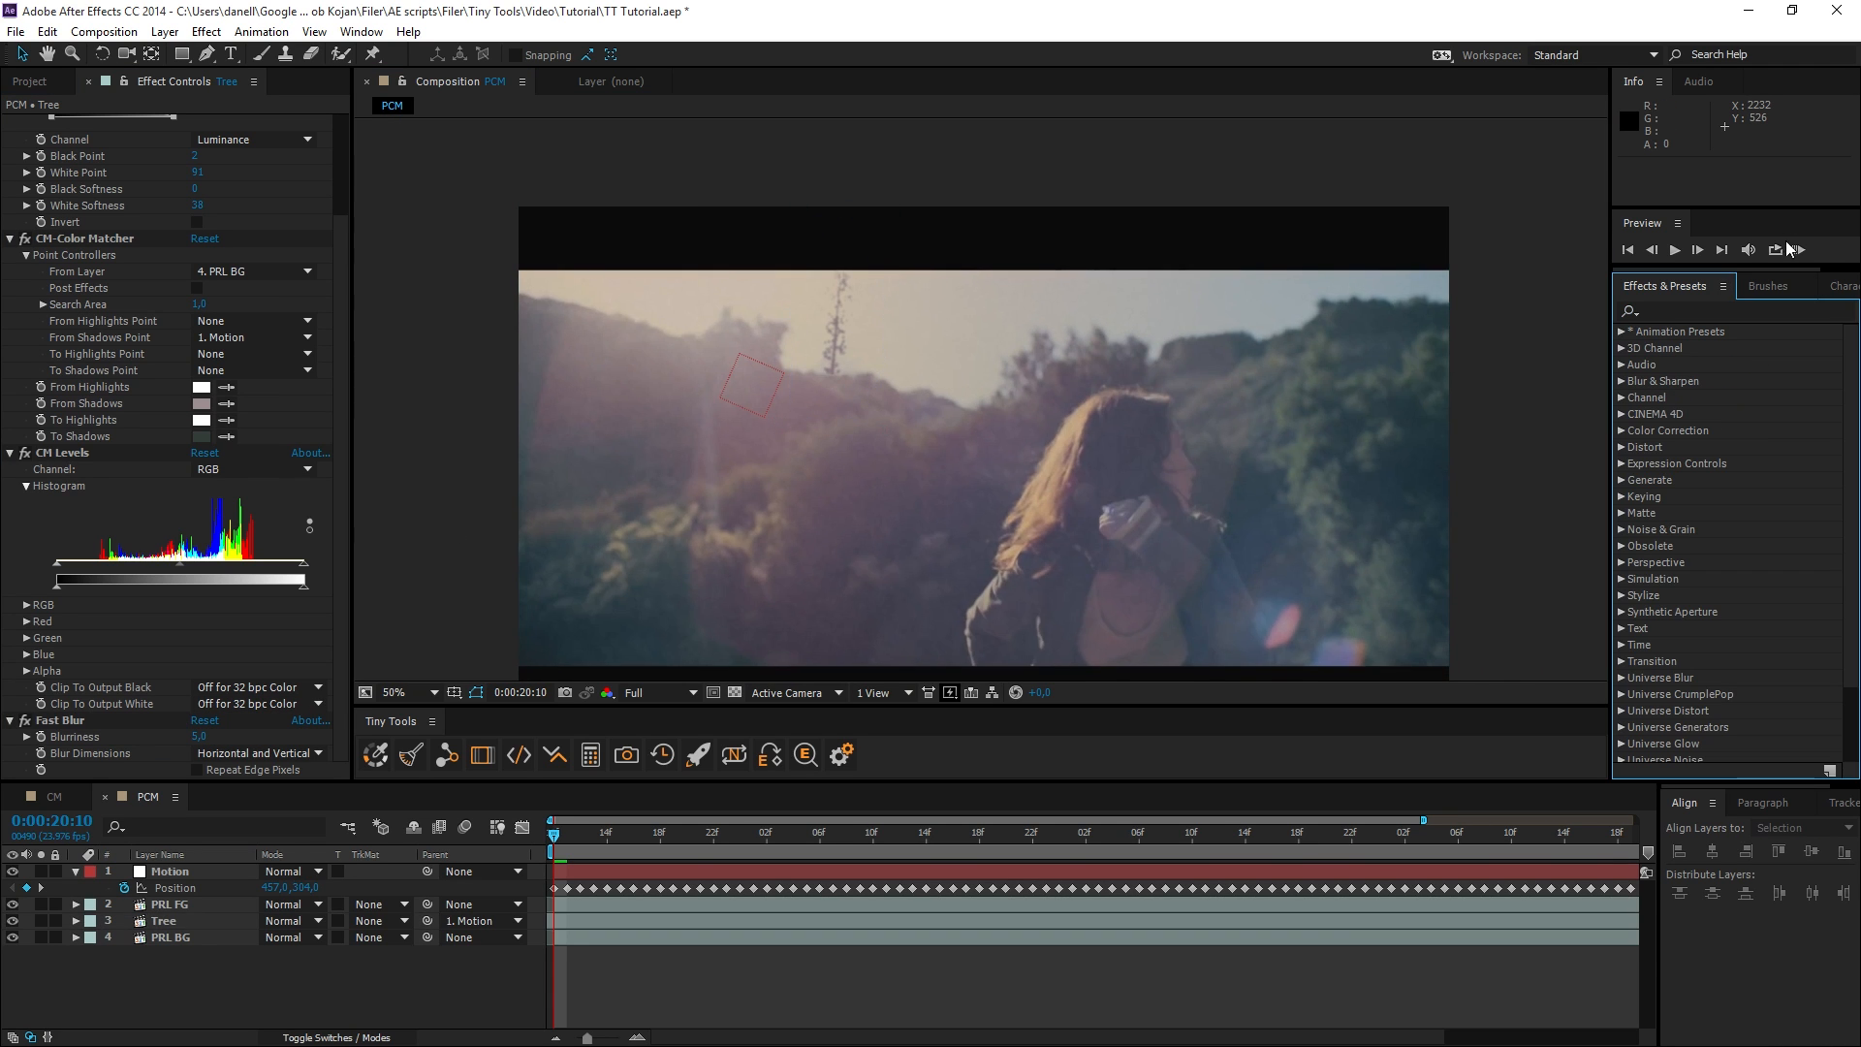
key(space)
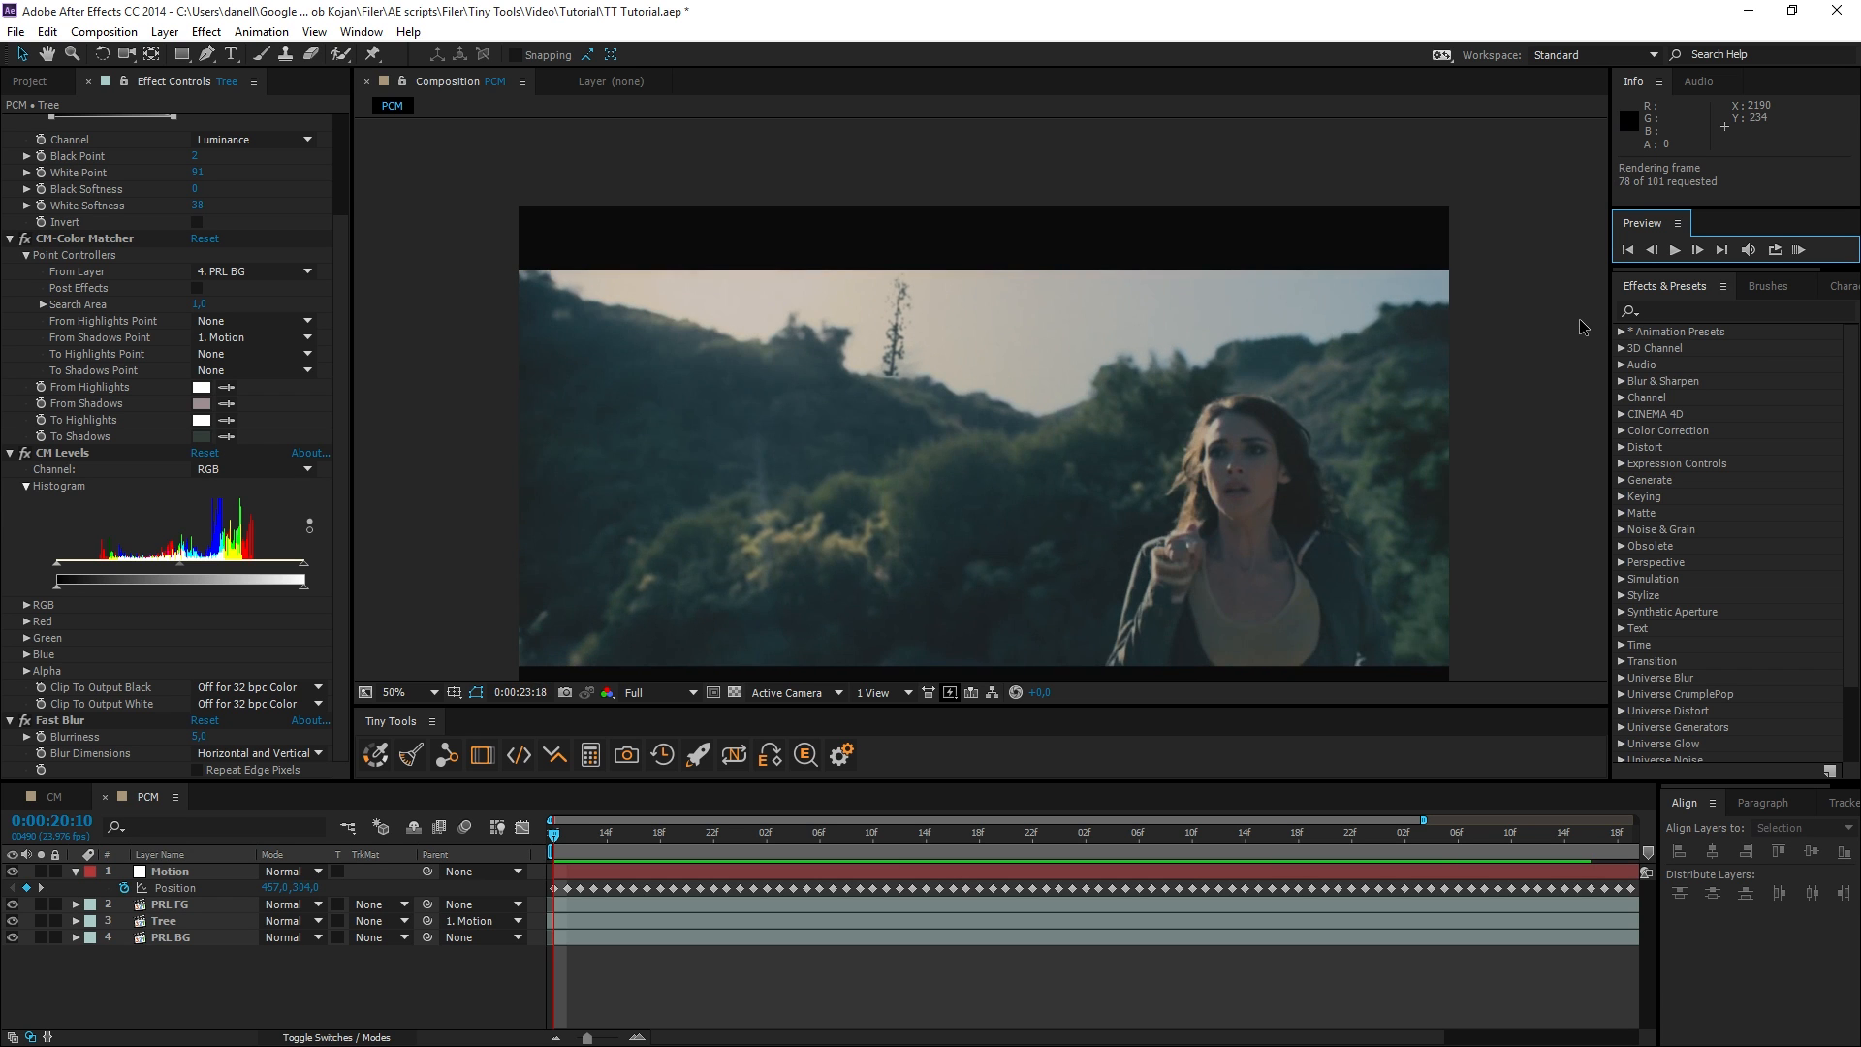
drag(906, 833, 979, 833)
key(ctrl+s)
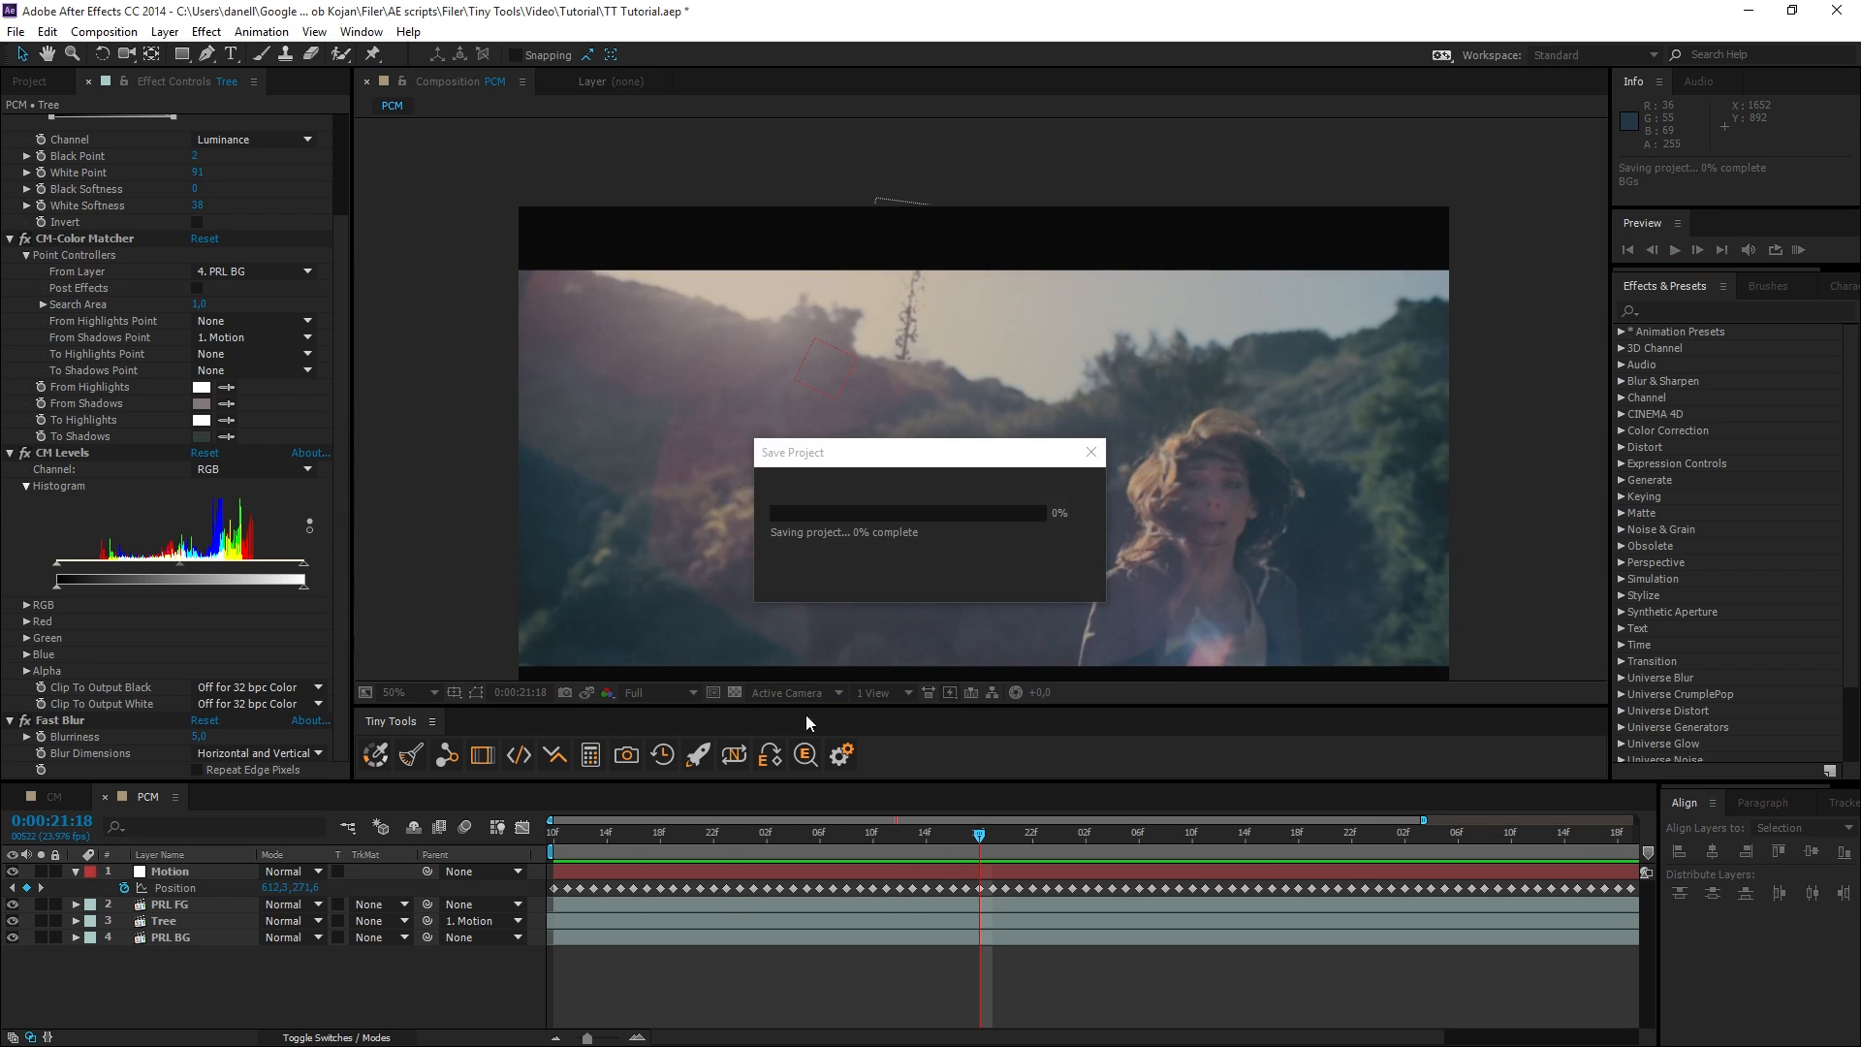
Bake the Tree layer's Color Matcher correction with keyframes.
click(187, 921)
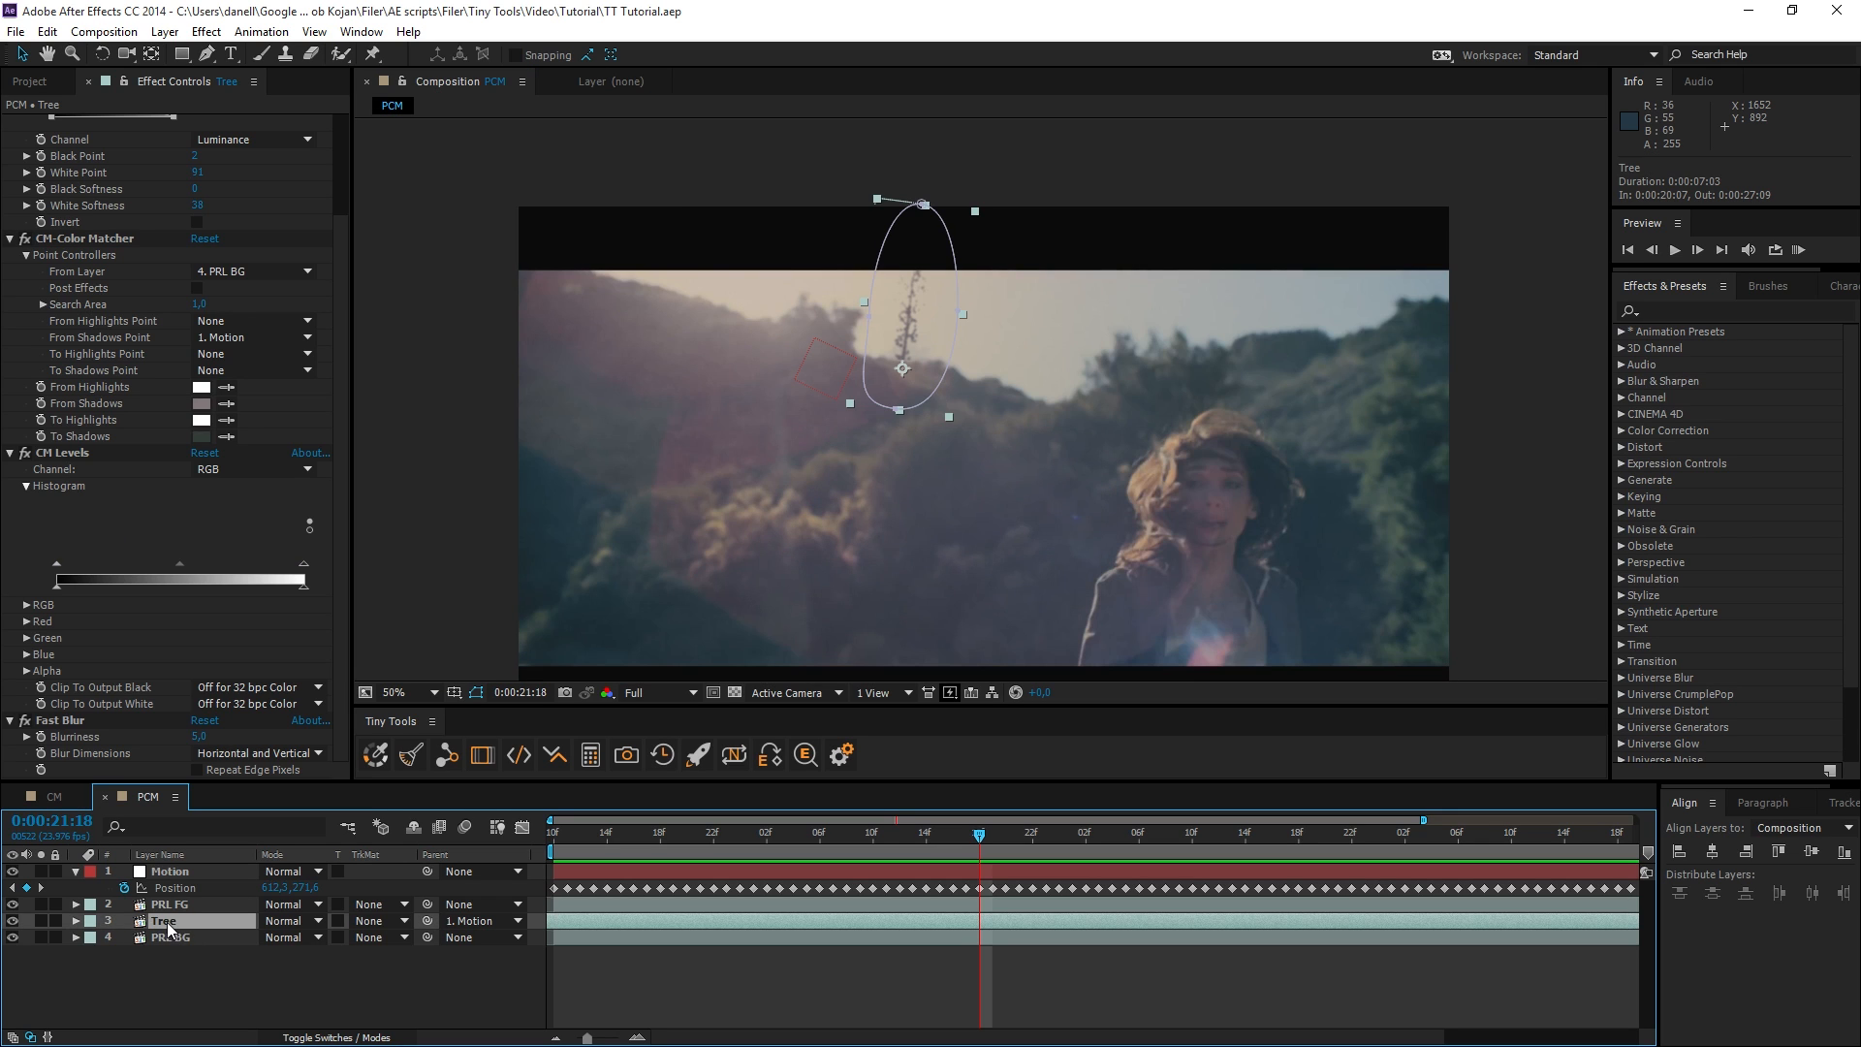
ctrl+click(383, 764)
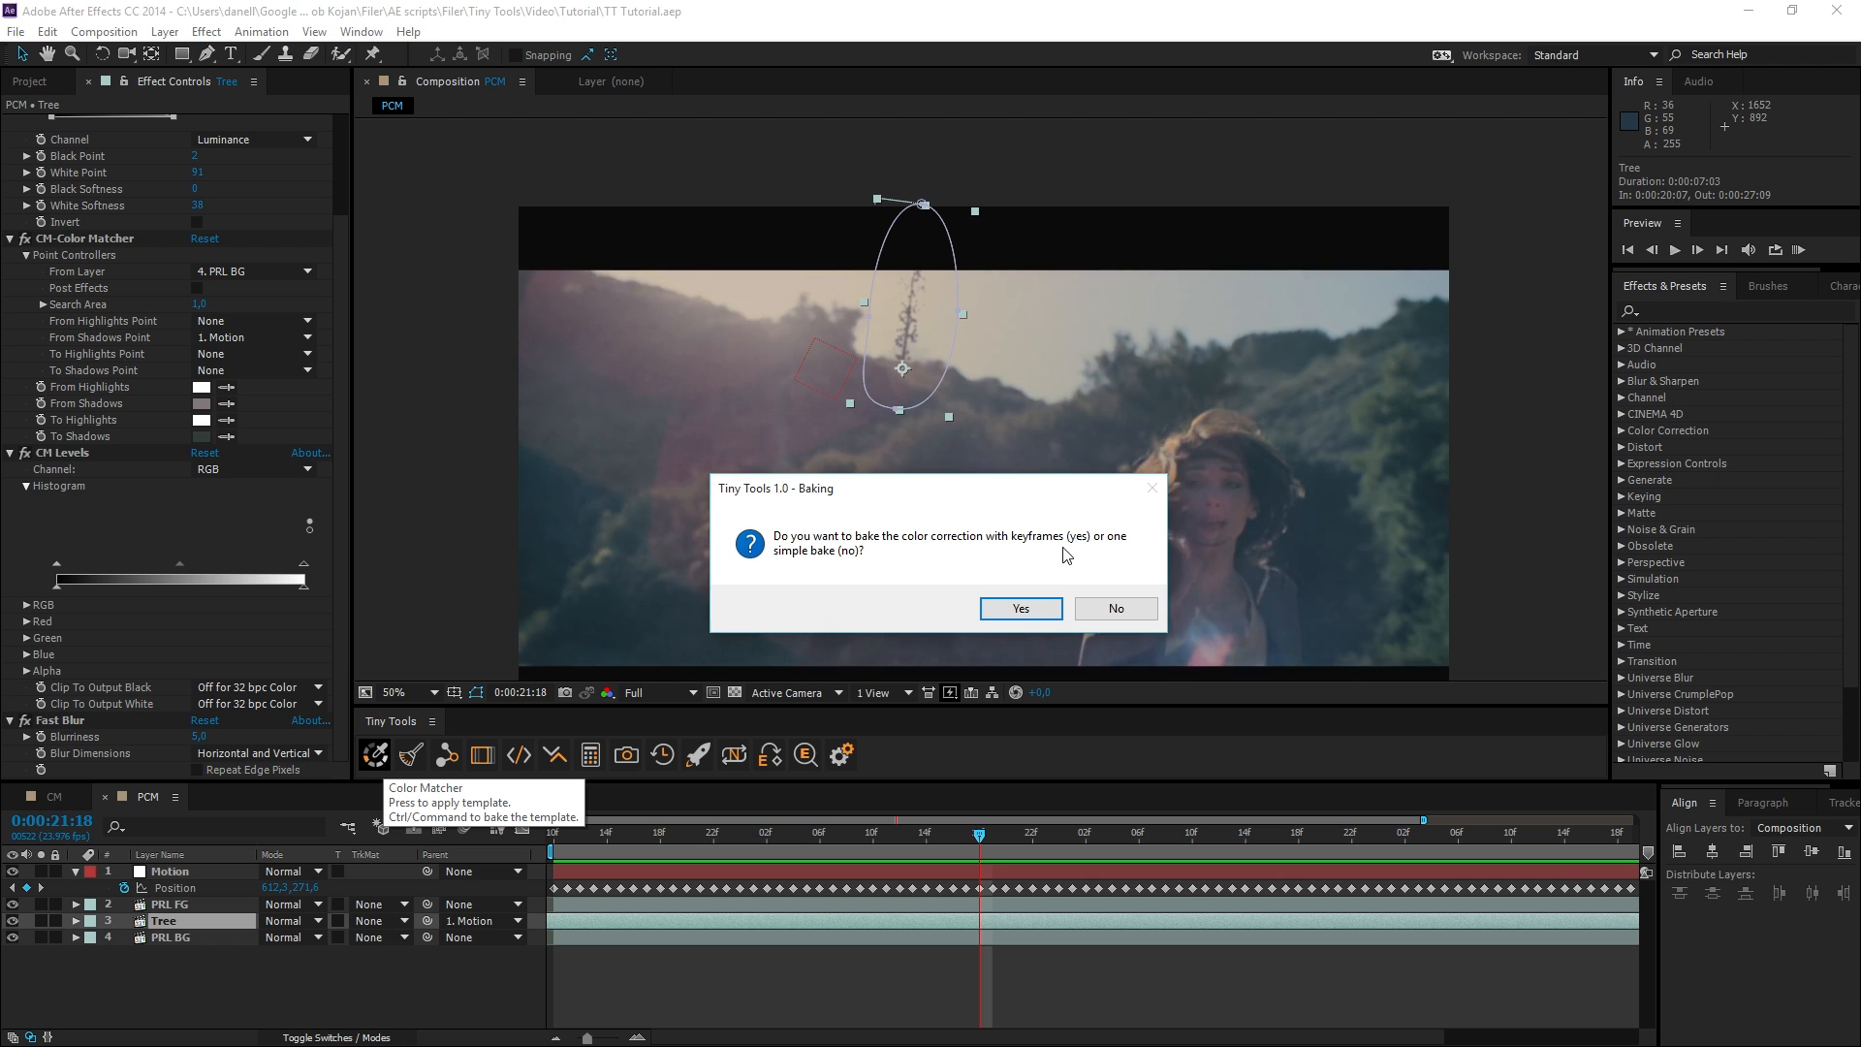
click(1026, 604)
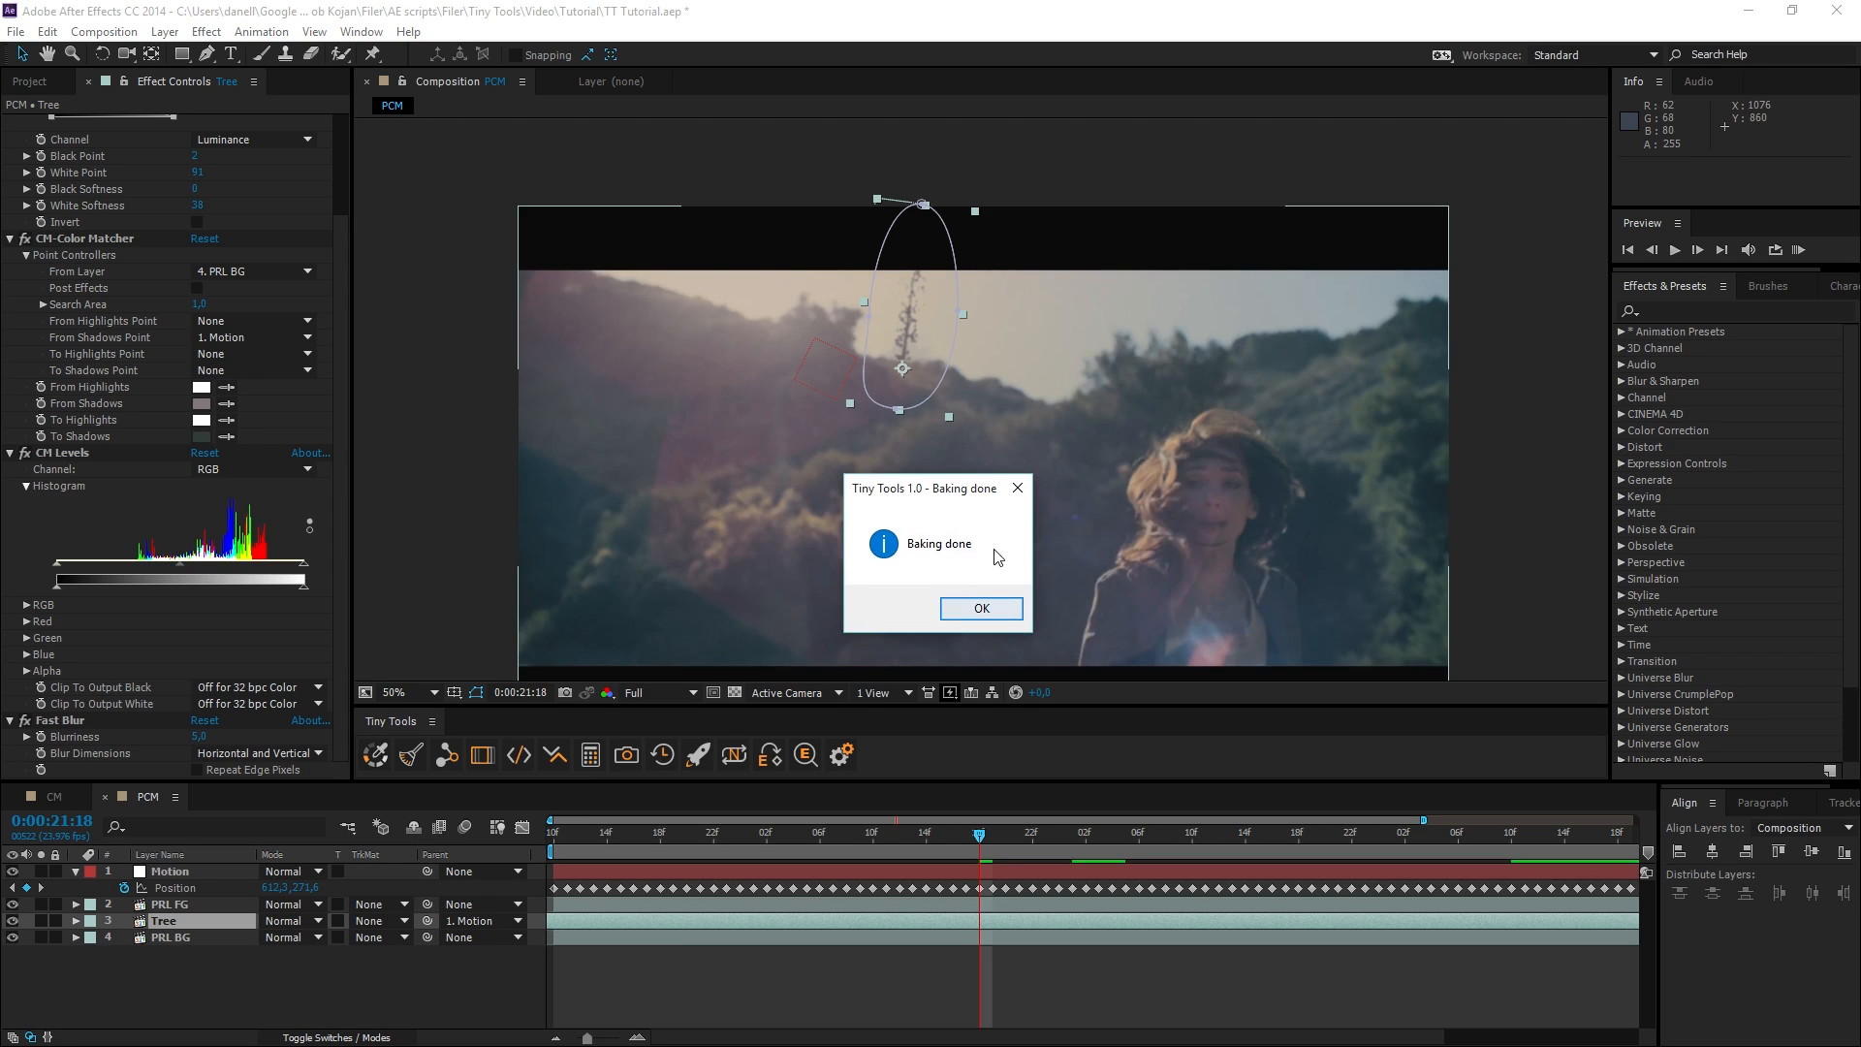
click(981, 608)
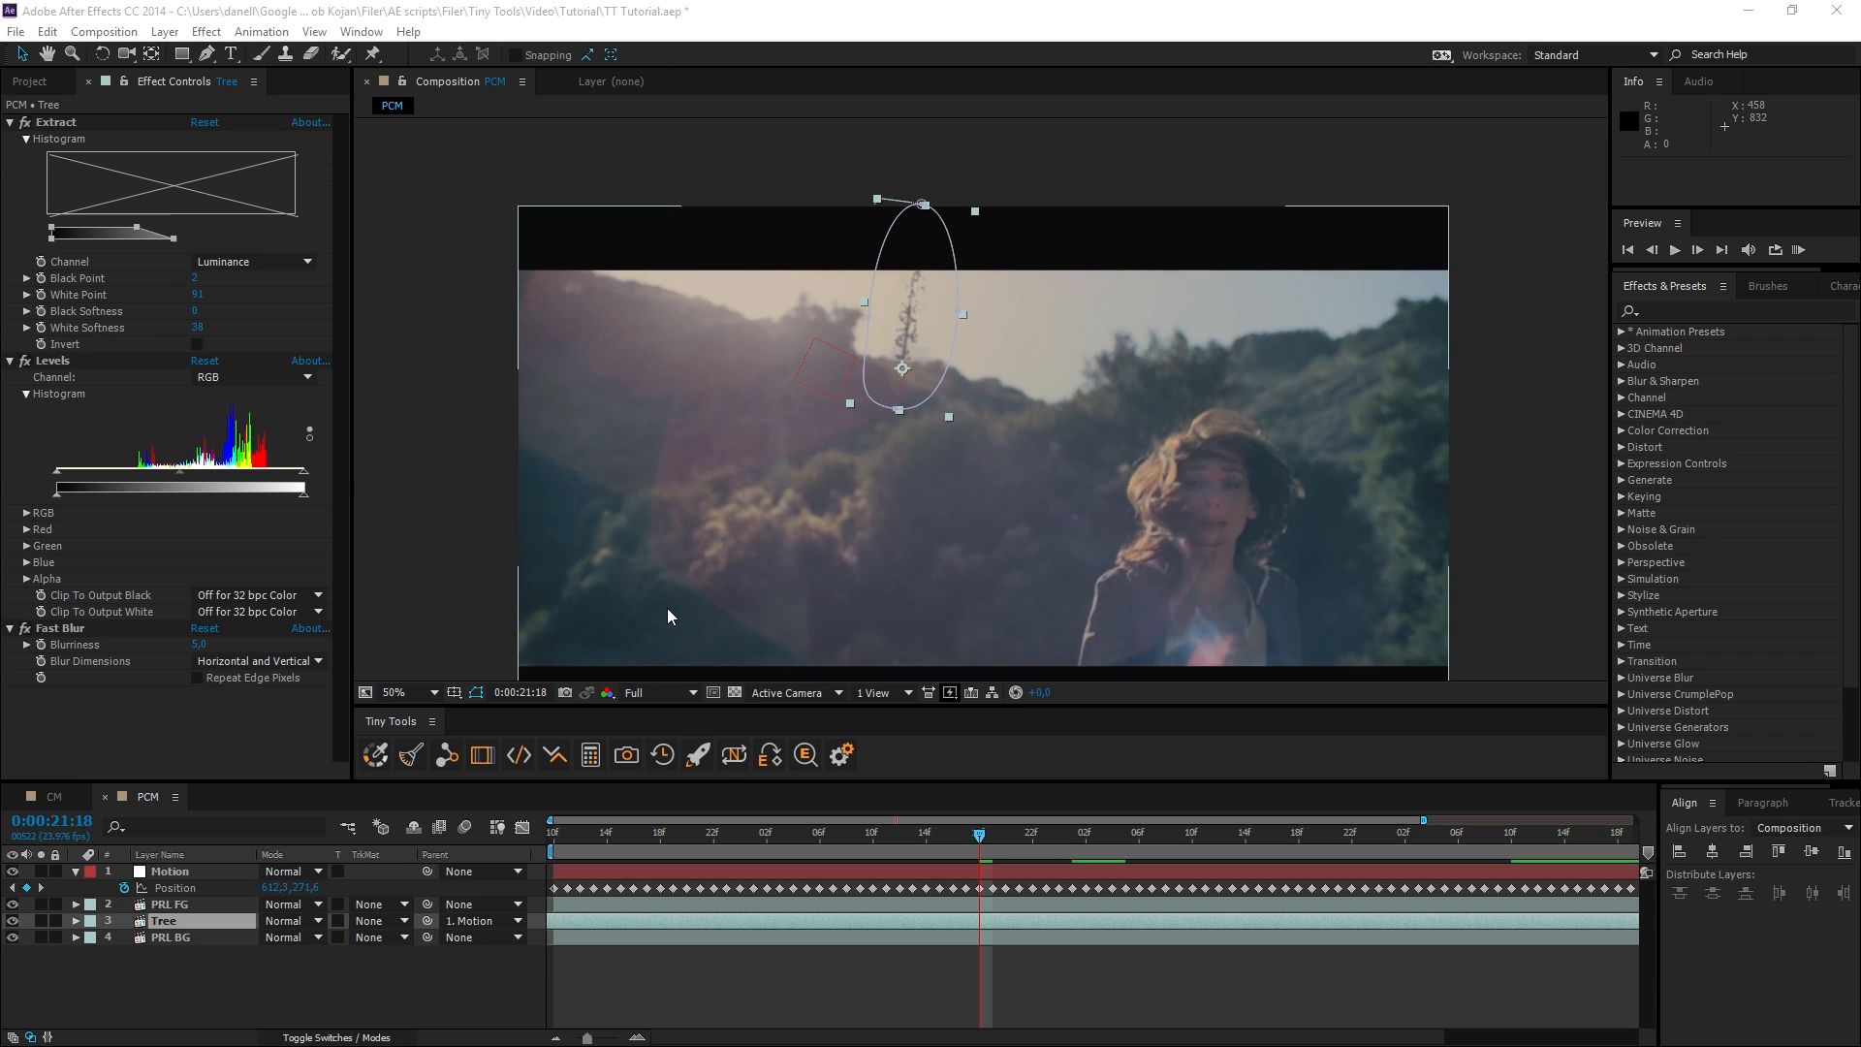
Reveal the baked Levels keyframes of the Tree layer in the timeline and play a RAM preview.
click(96, 362)
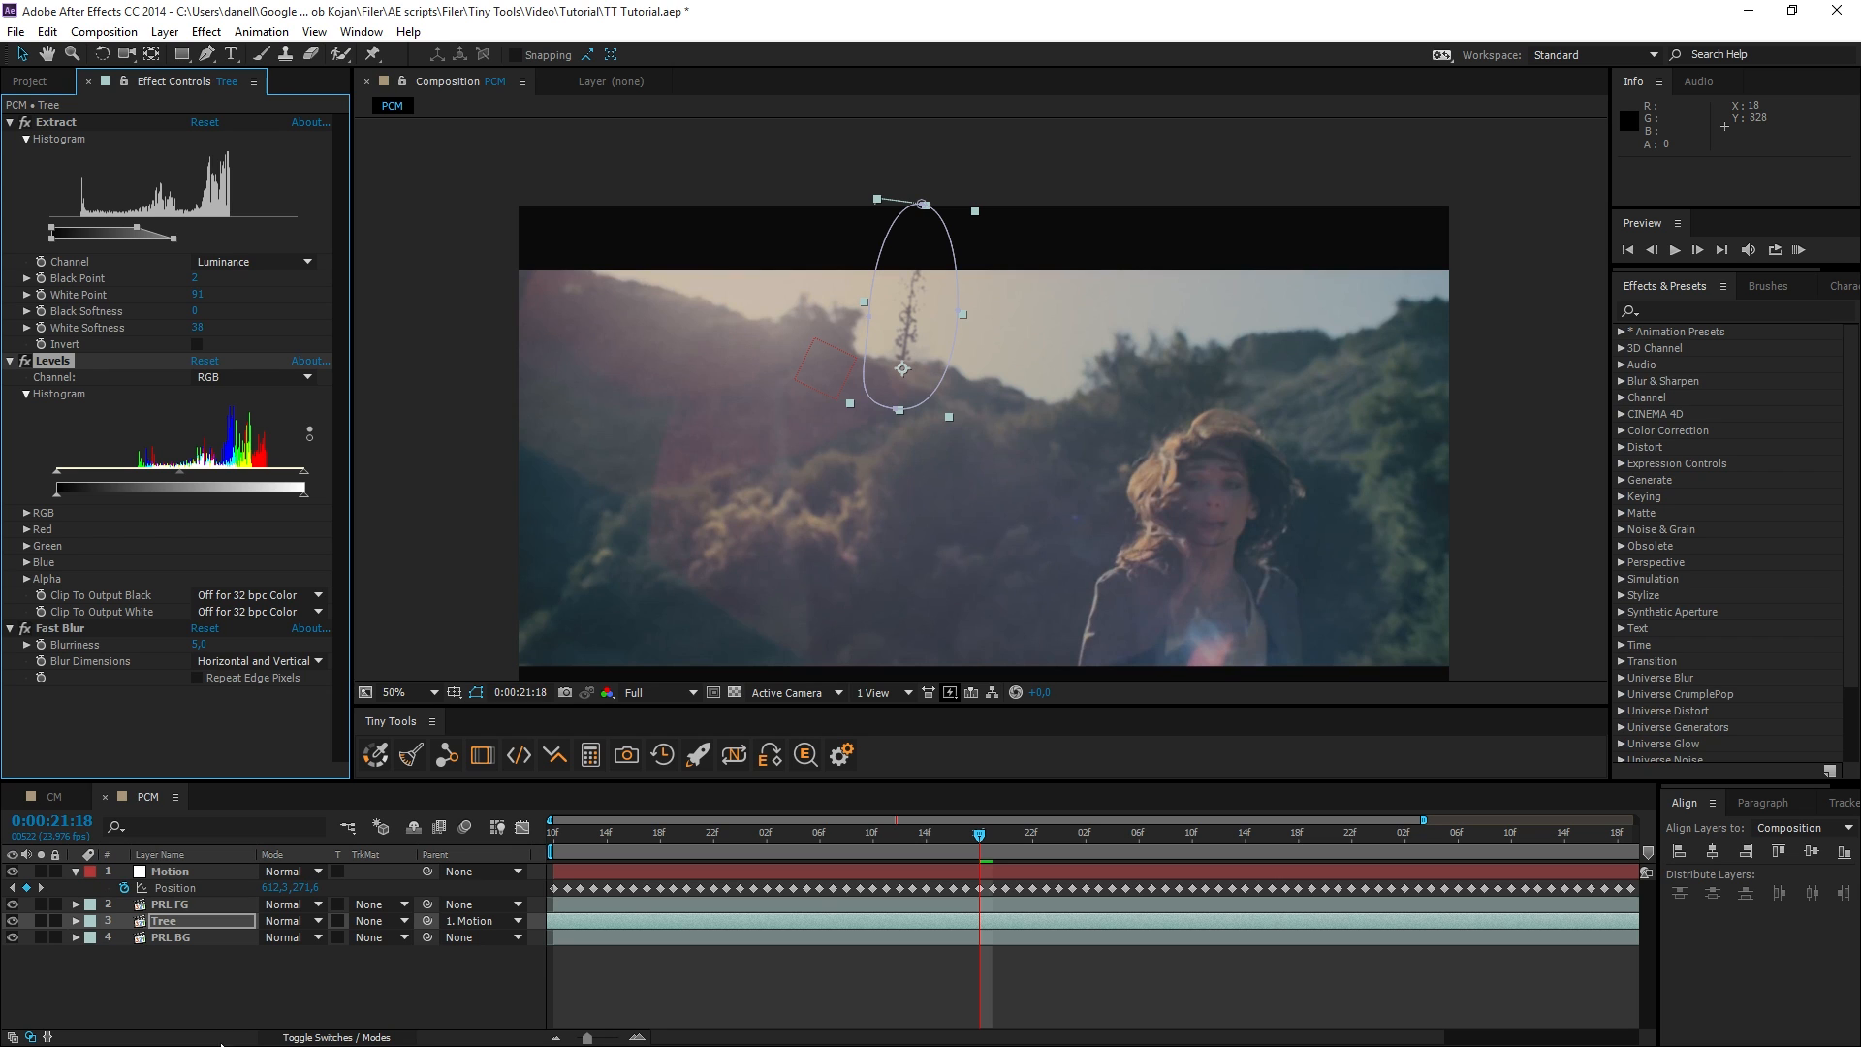
key(u)
scroll(172, 919, down, 5)
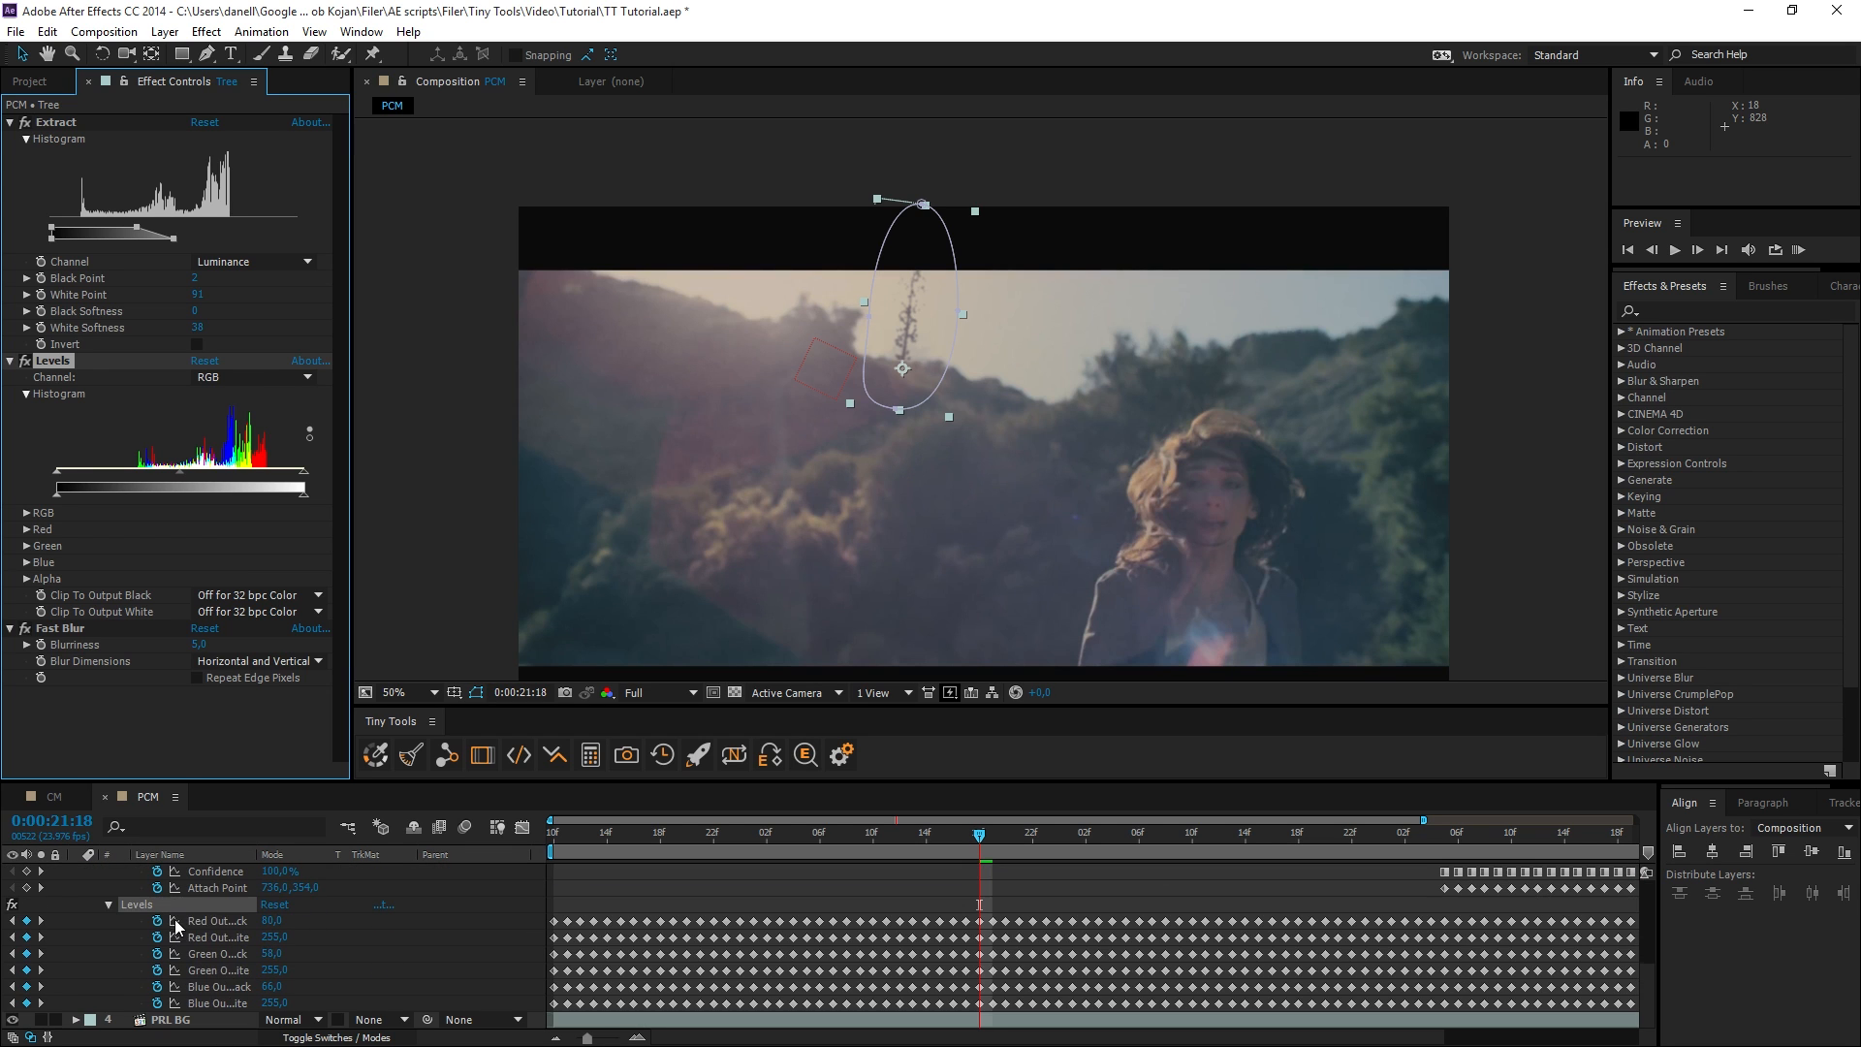
drag(570, 833, 580, 834)
click(1560, 366)
click(1798, 251)
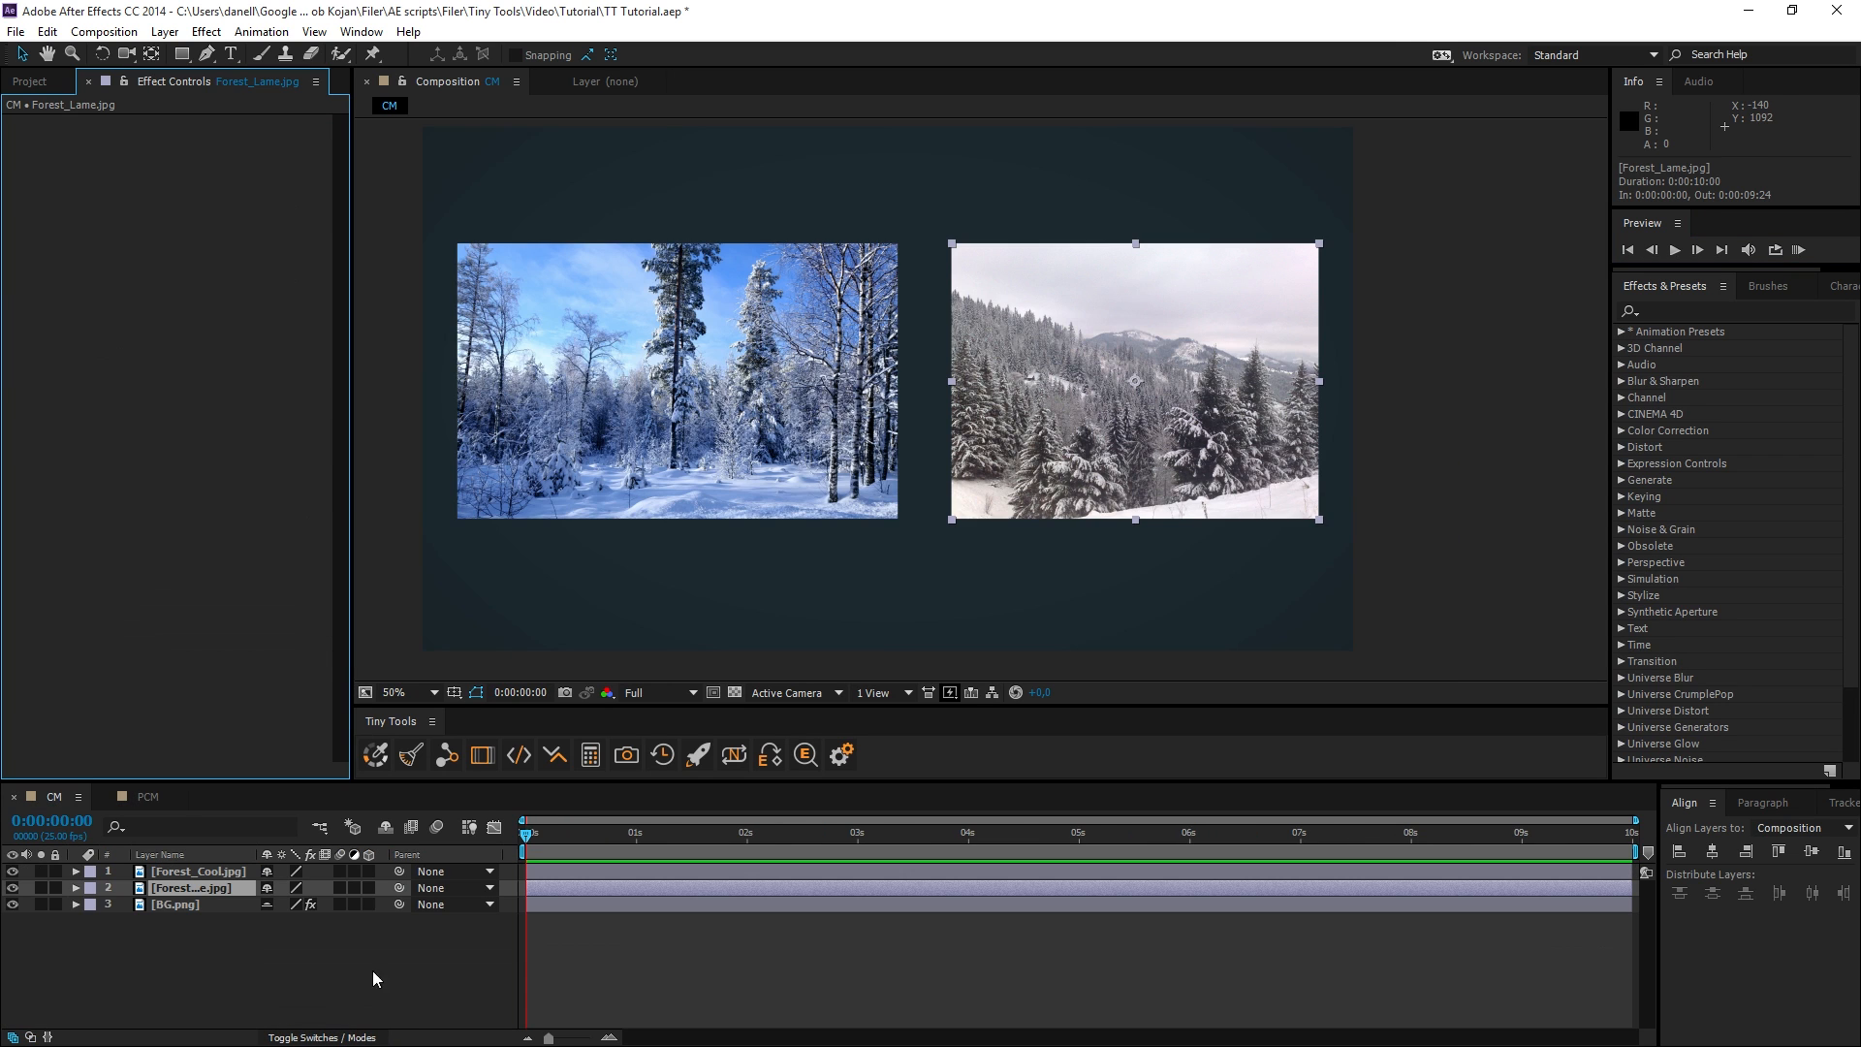
Apply Color Matcher to Forest_Lame.jpg in the CM composition and sample From Highlights from the blue sky of Forest_Cool.jpg.
click(384, 763)
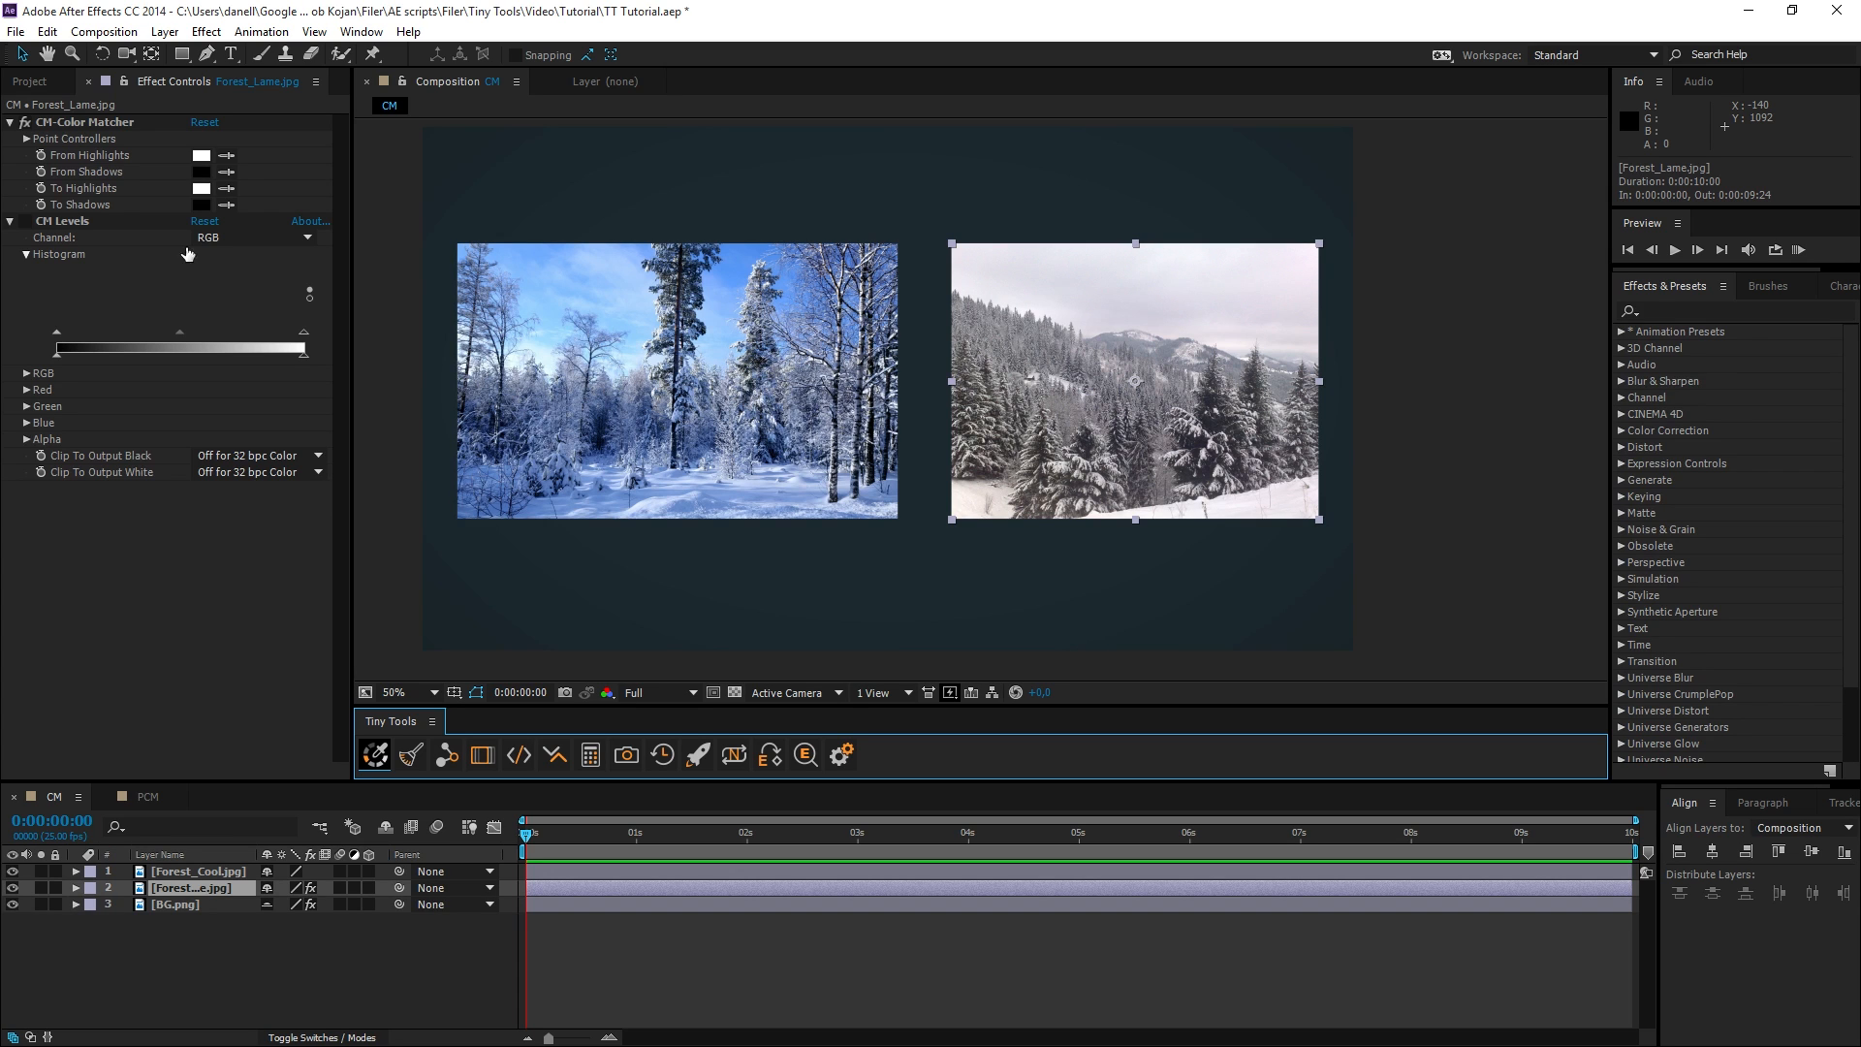
click(225, 156)
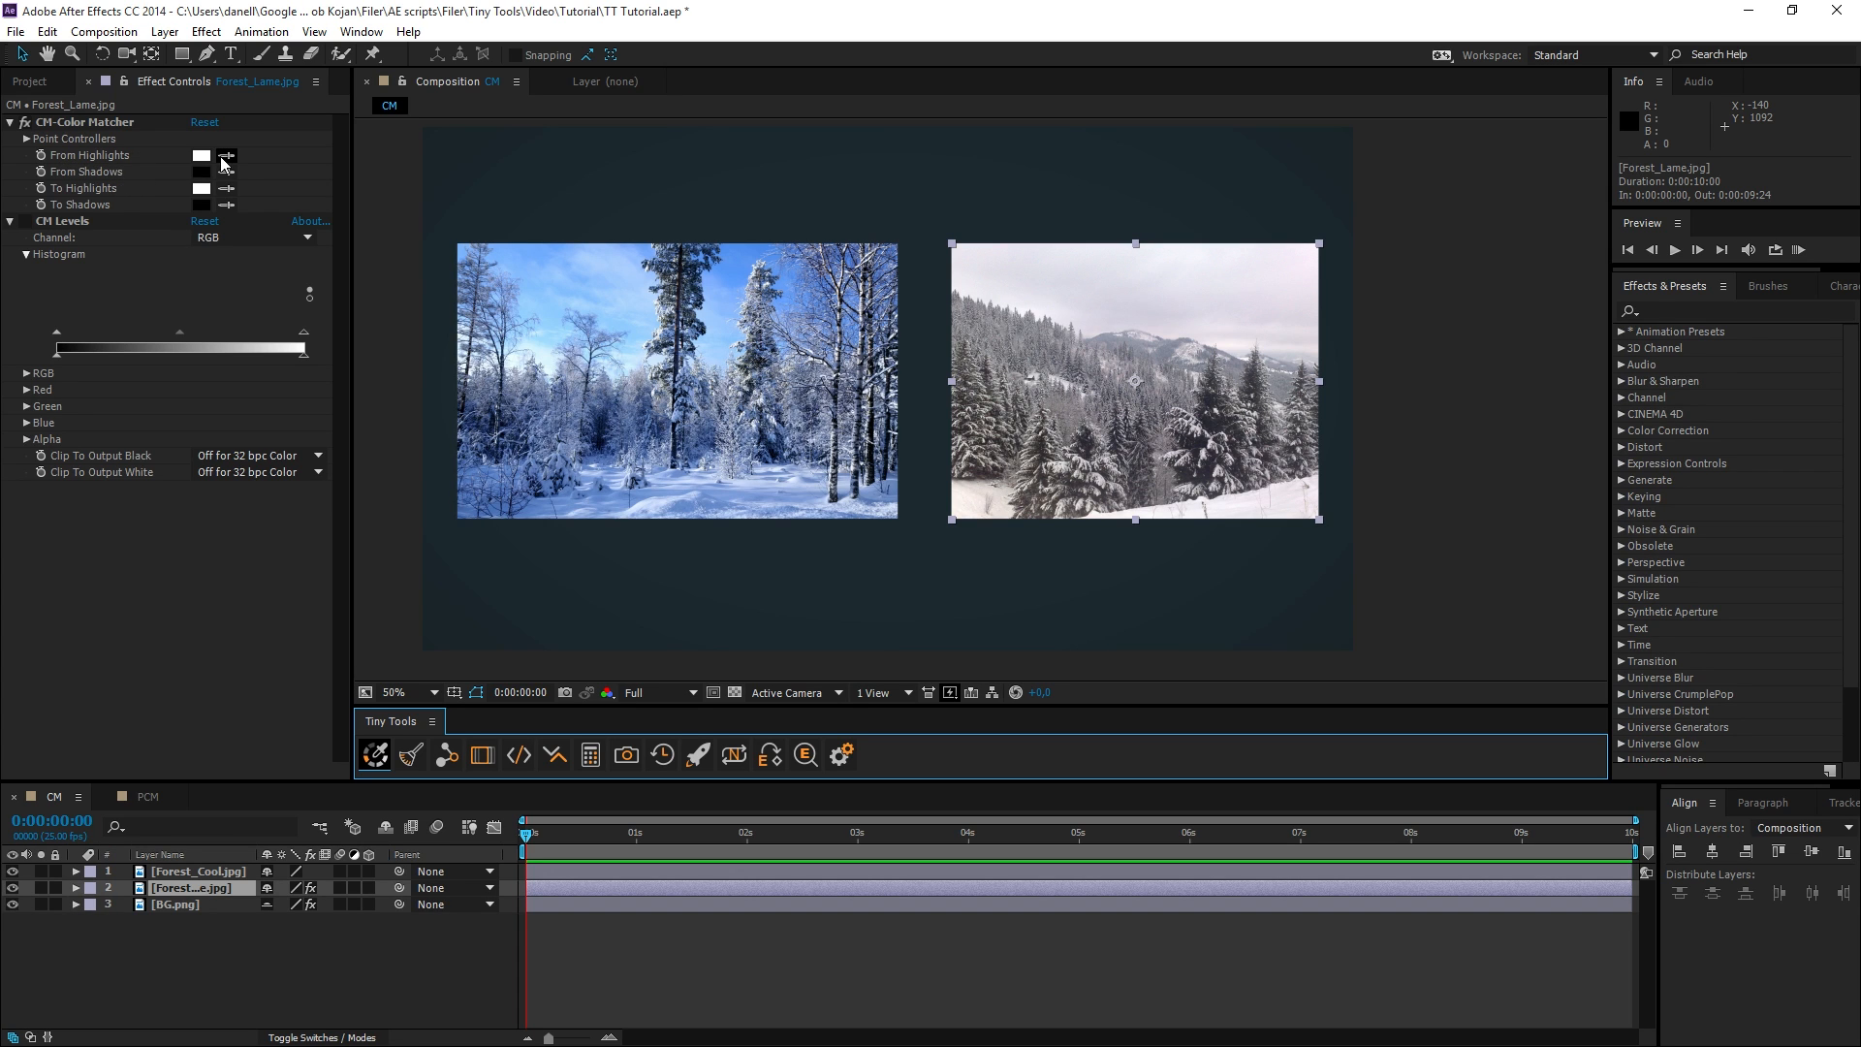
click(532, 252)
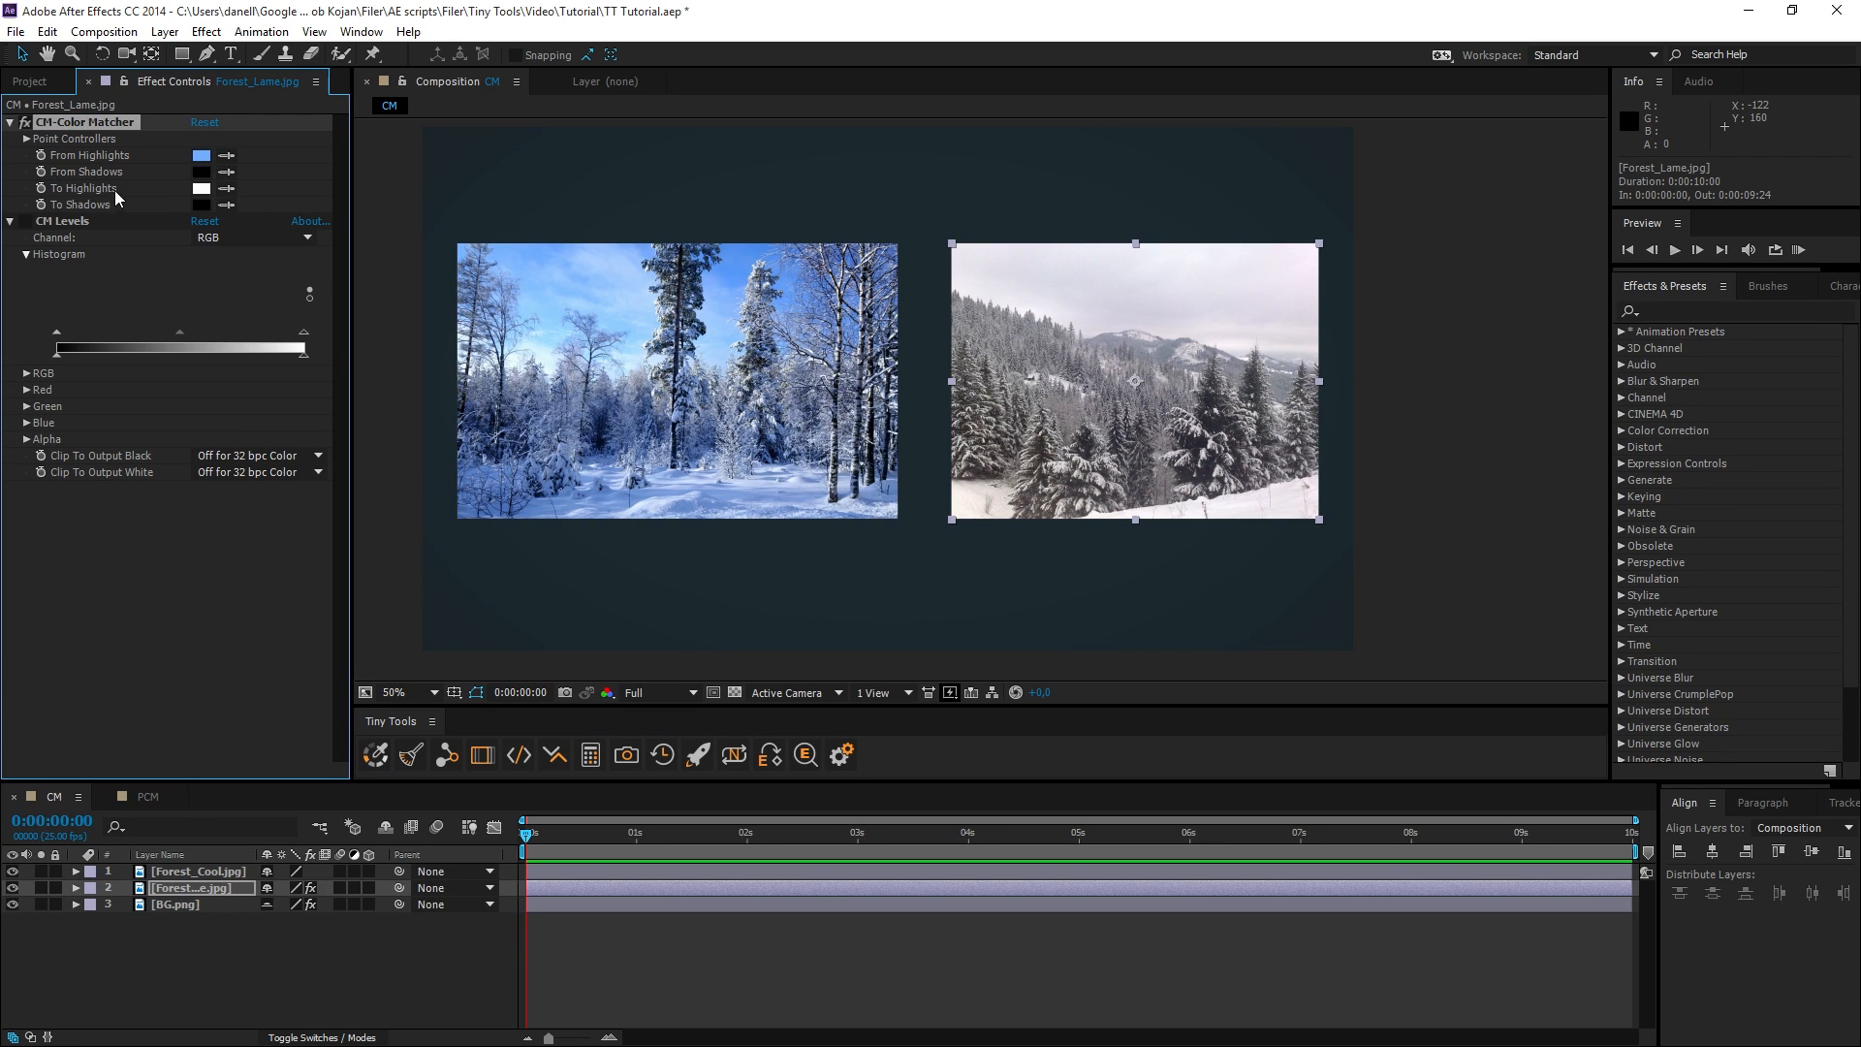
Sample To Highlights from the snowy trees of Forest_Lame.jpg and enable its CM Levels effect.
scroll(1011, 417, up, 6)
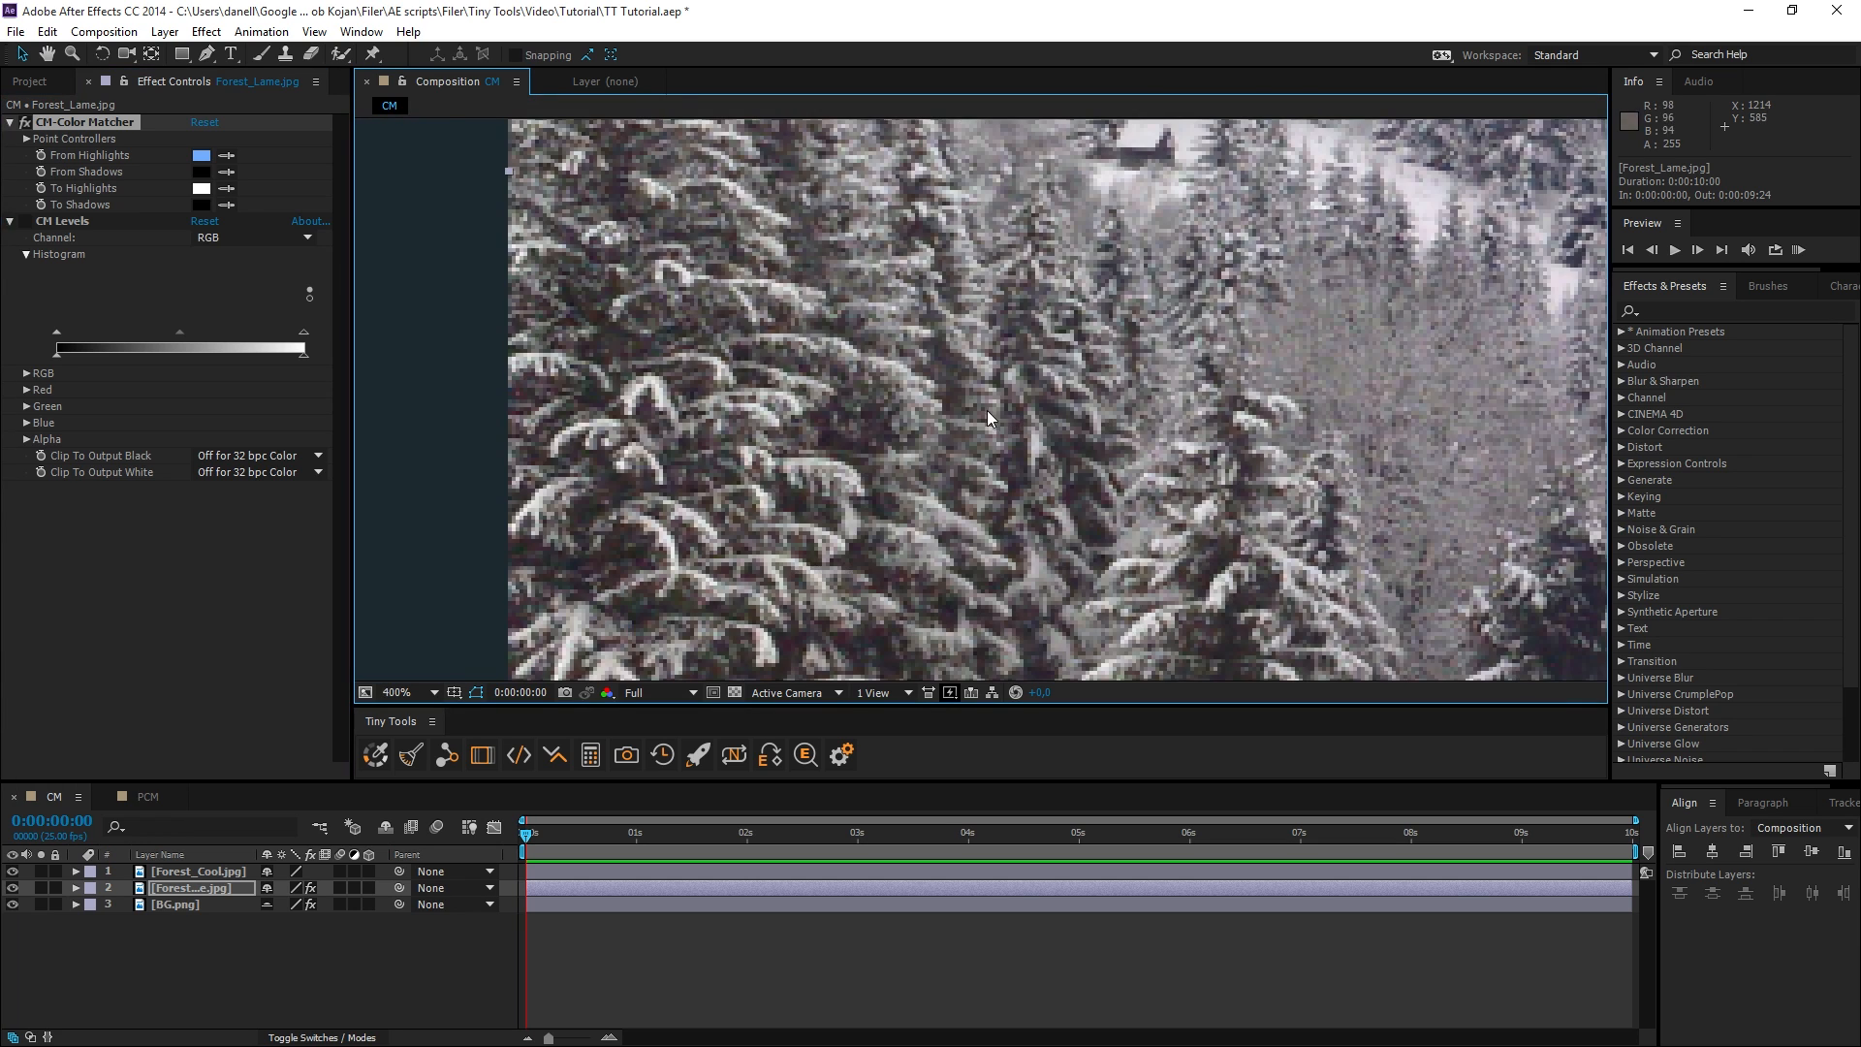
click(226, 188)
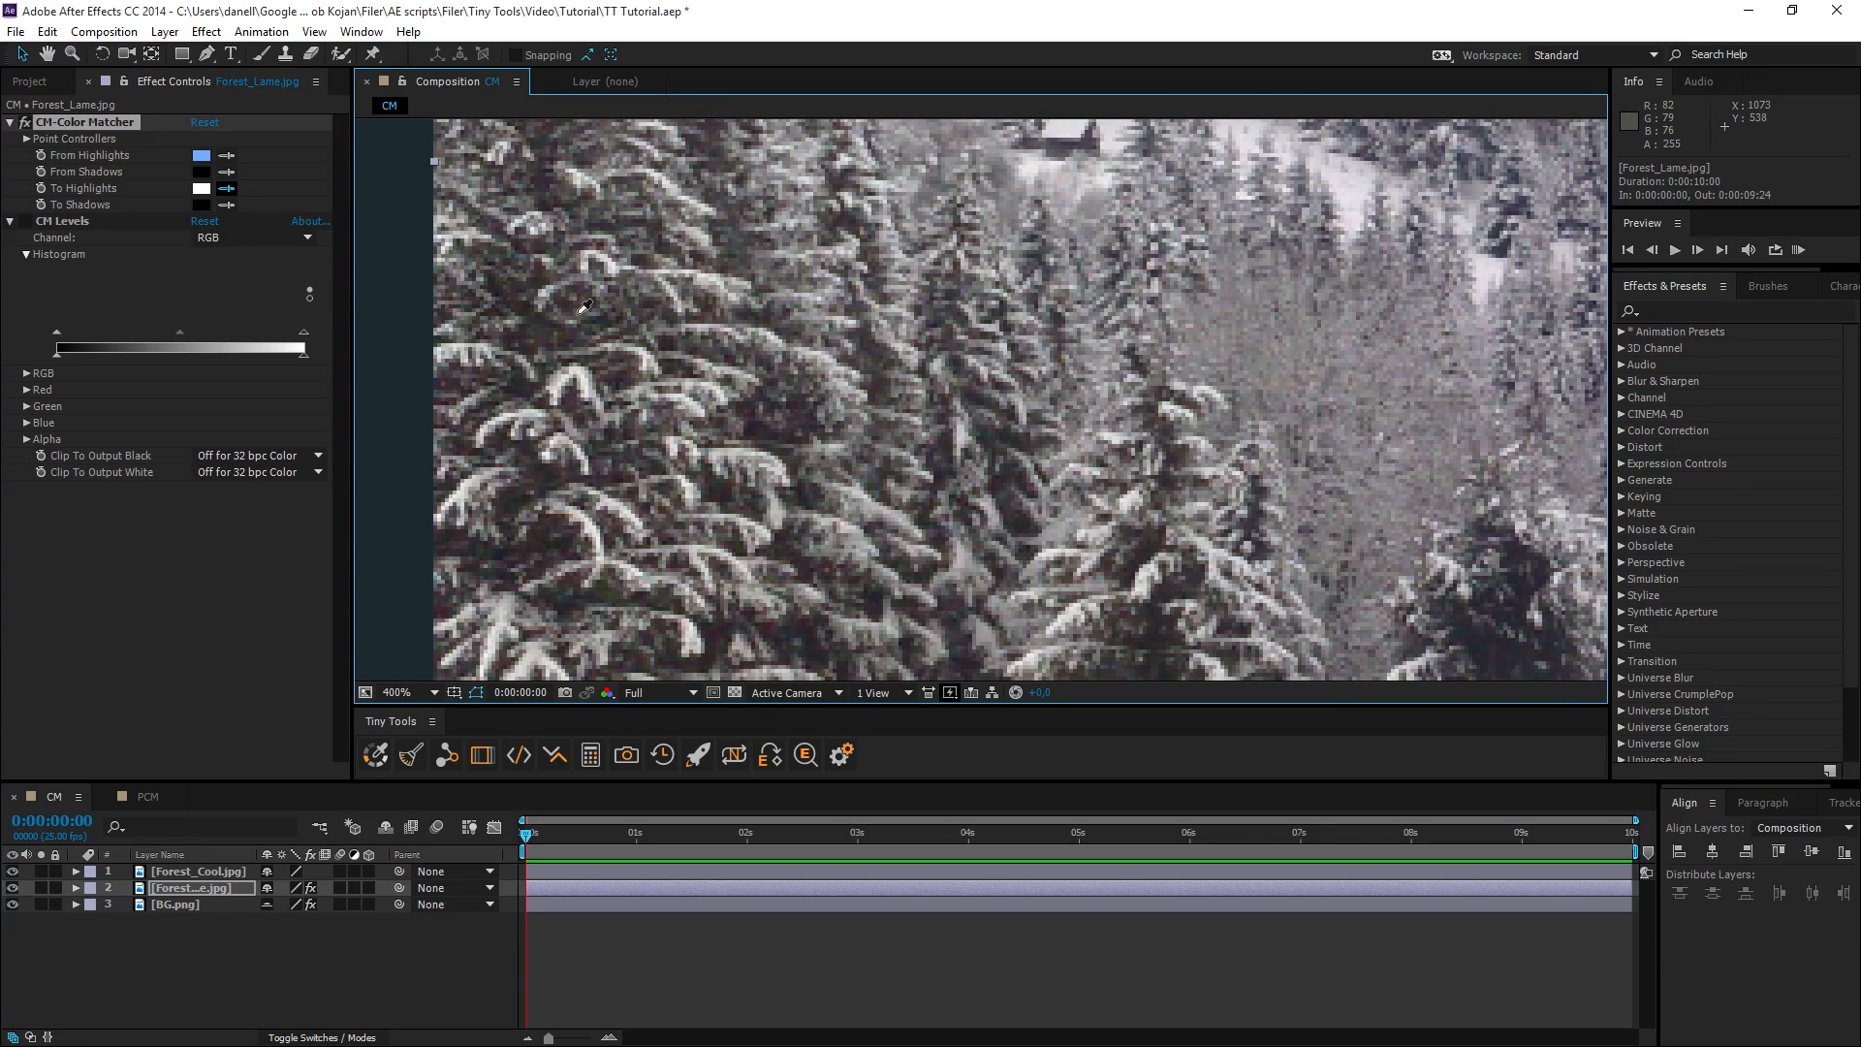
click(580, 313)
scroll(777, 350, down, 3)
scroll(906, 381, up, 3)
click(767, 326)
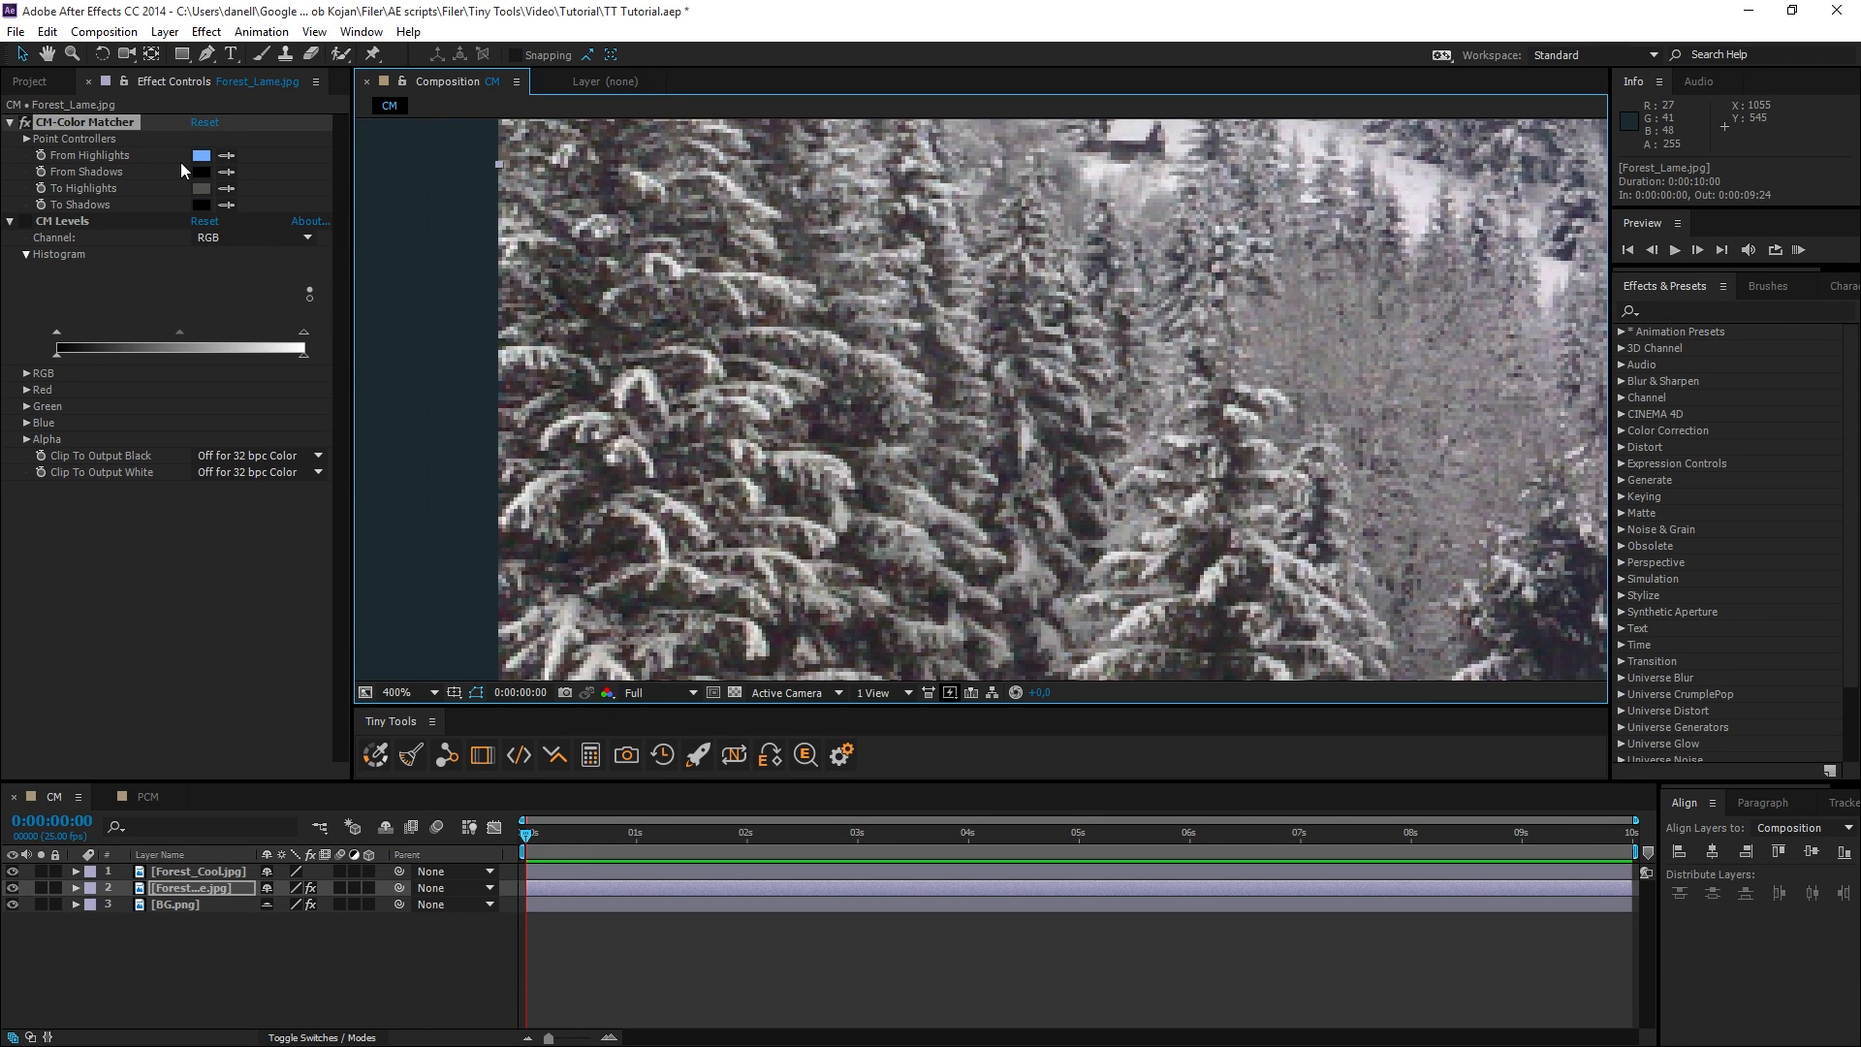
click(25, 222)
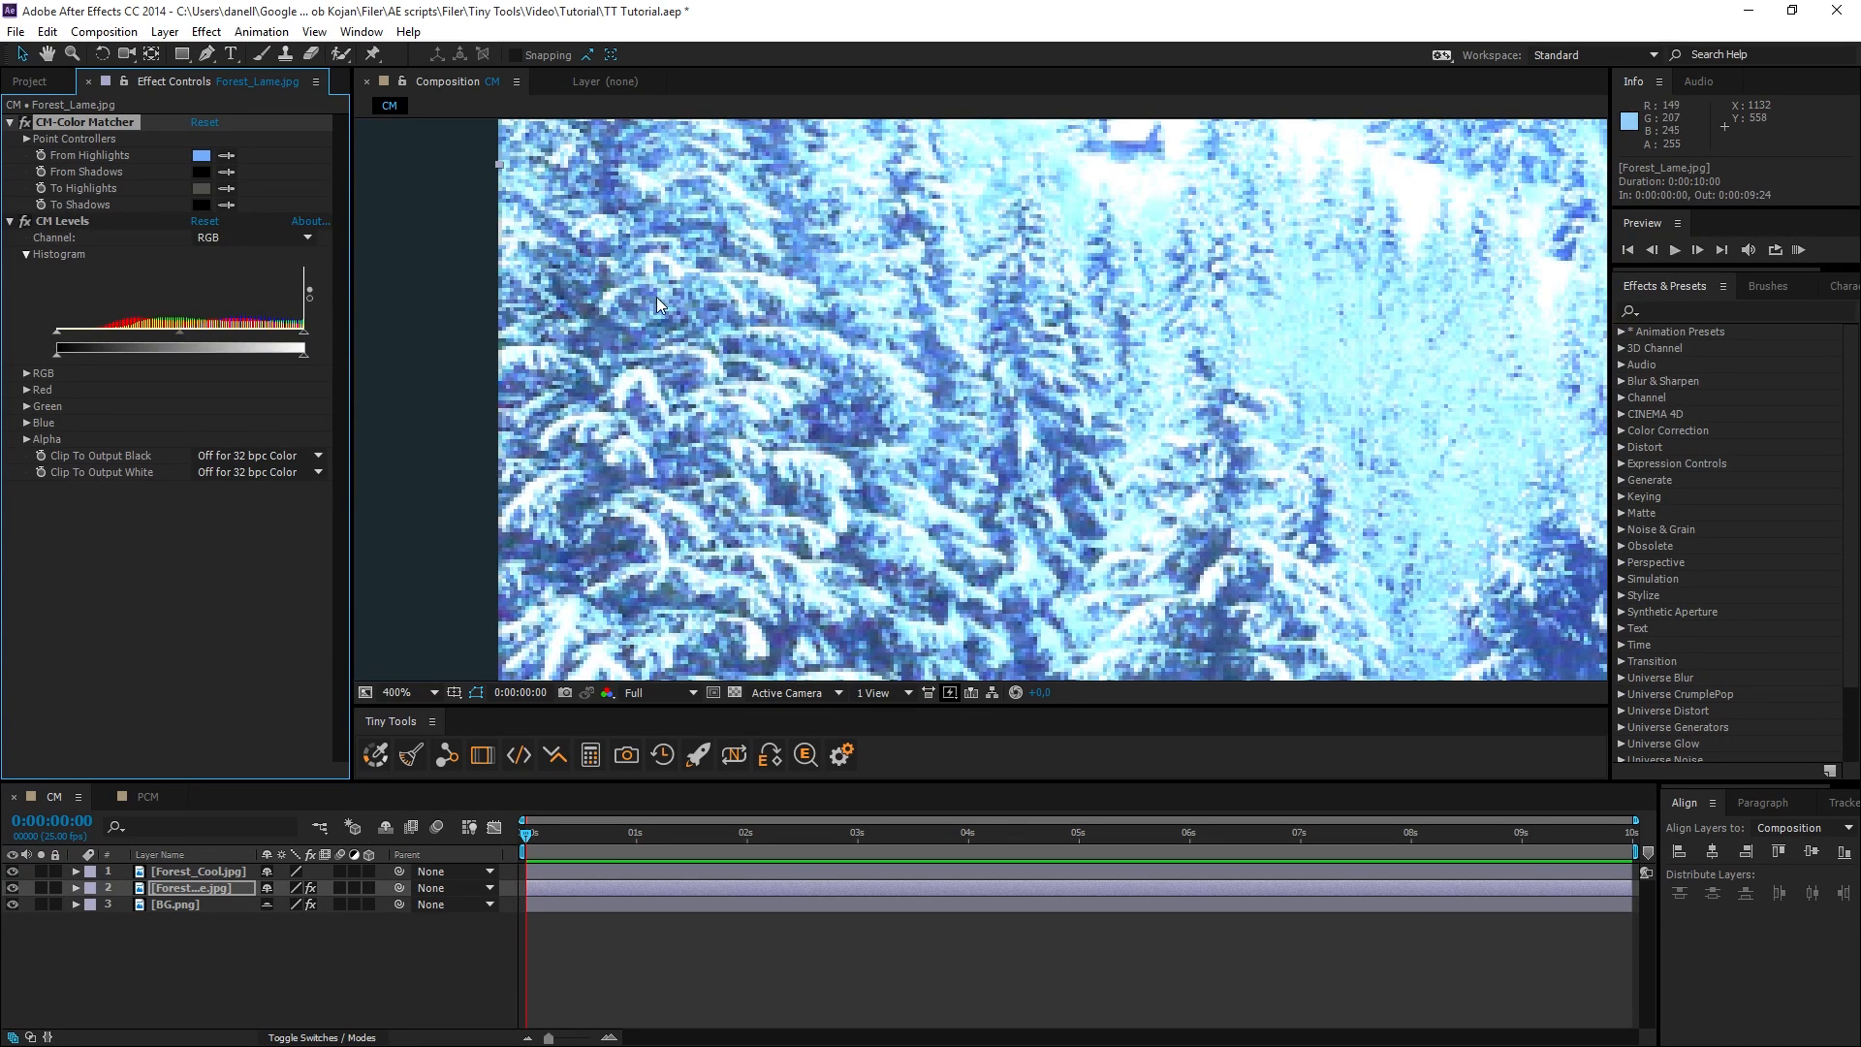
scroll(634, 317, down, 3)
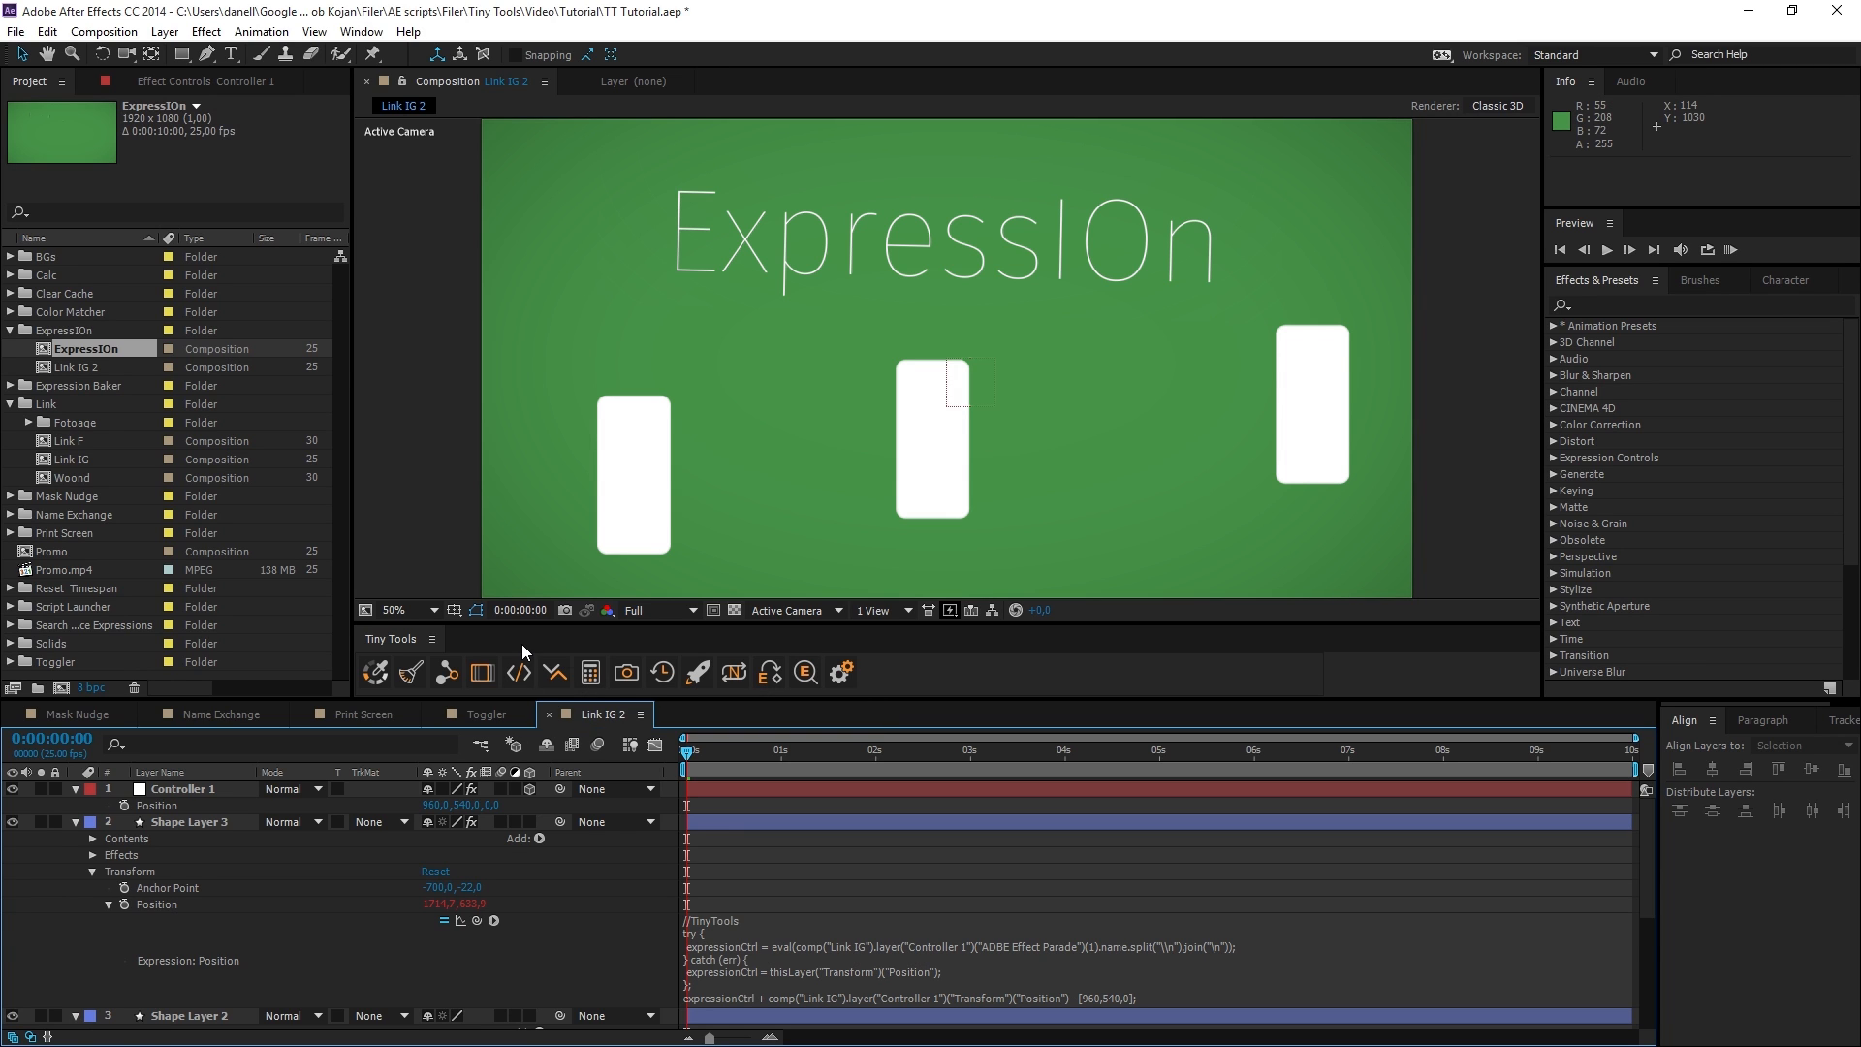
Switch the Position expression of Shape Layer 3 off and back on with expressIOn in the Link IG 2 composition.
click(182, 903)
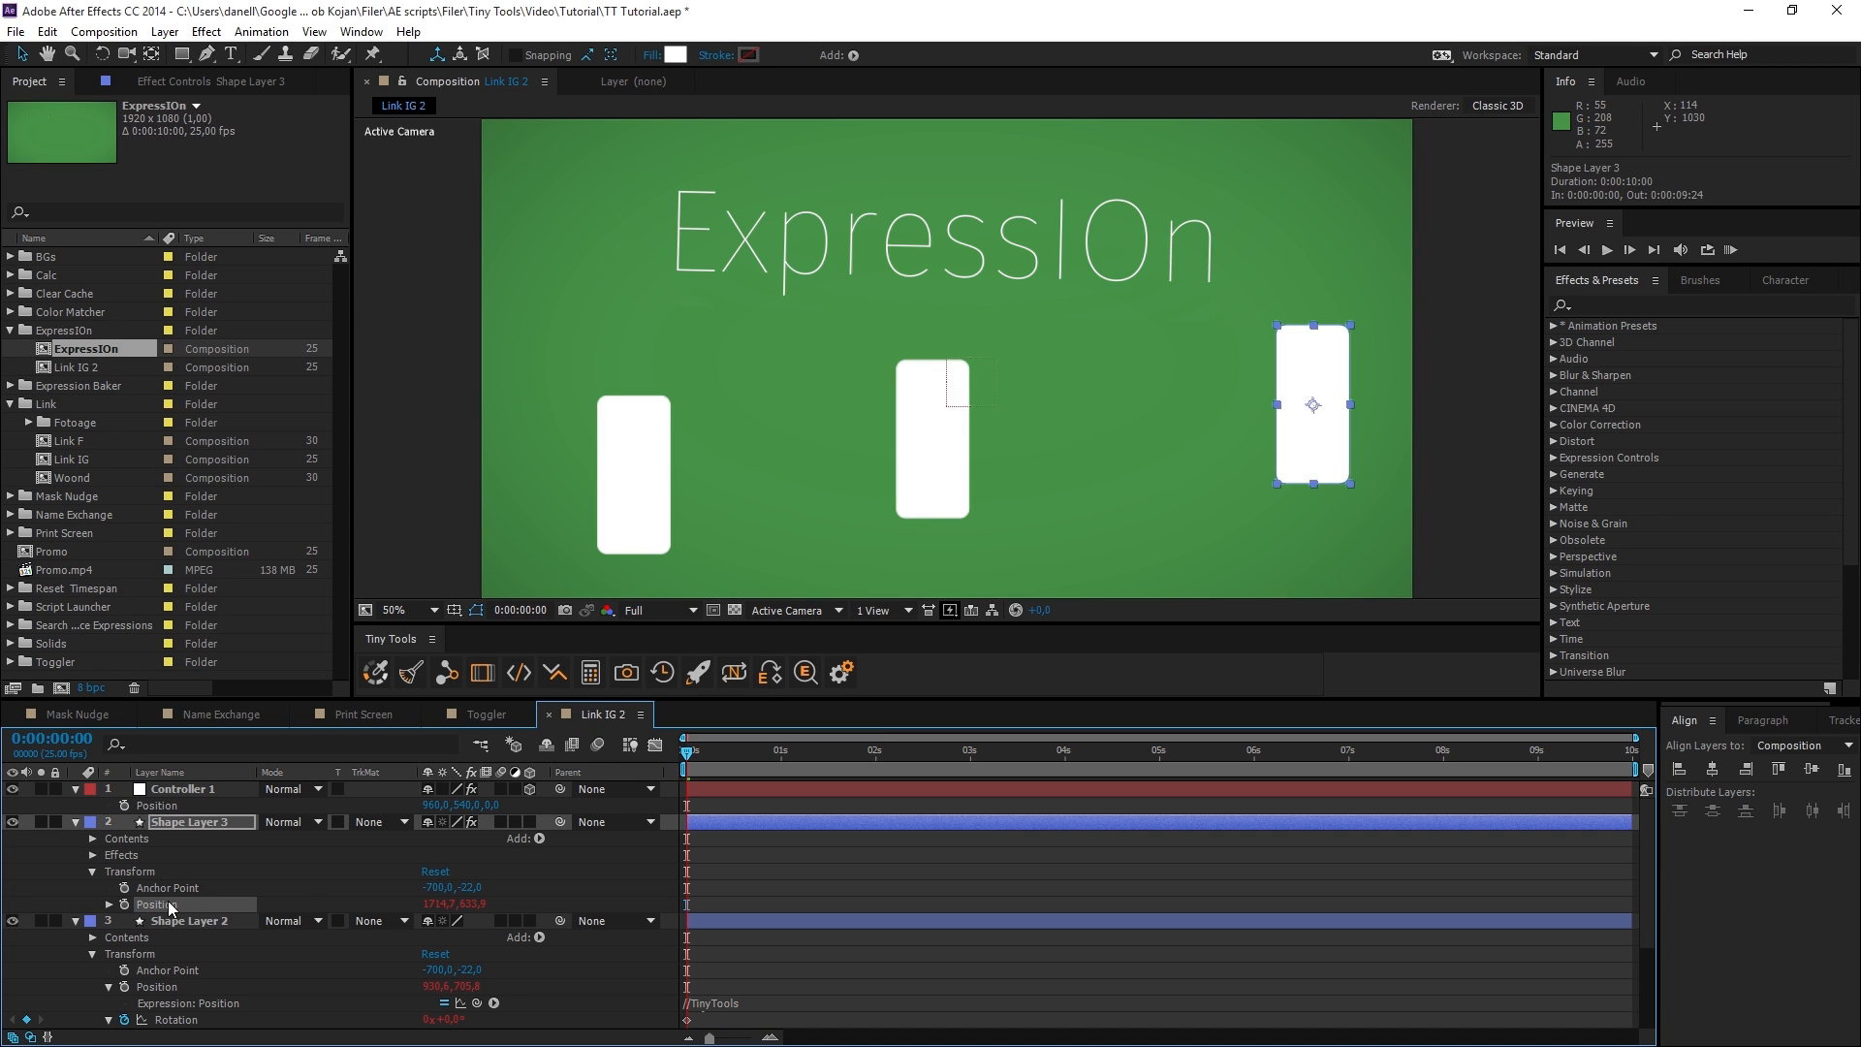
click(109, 905)
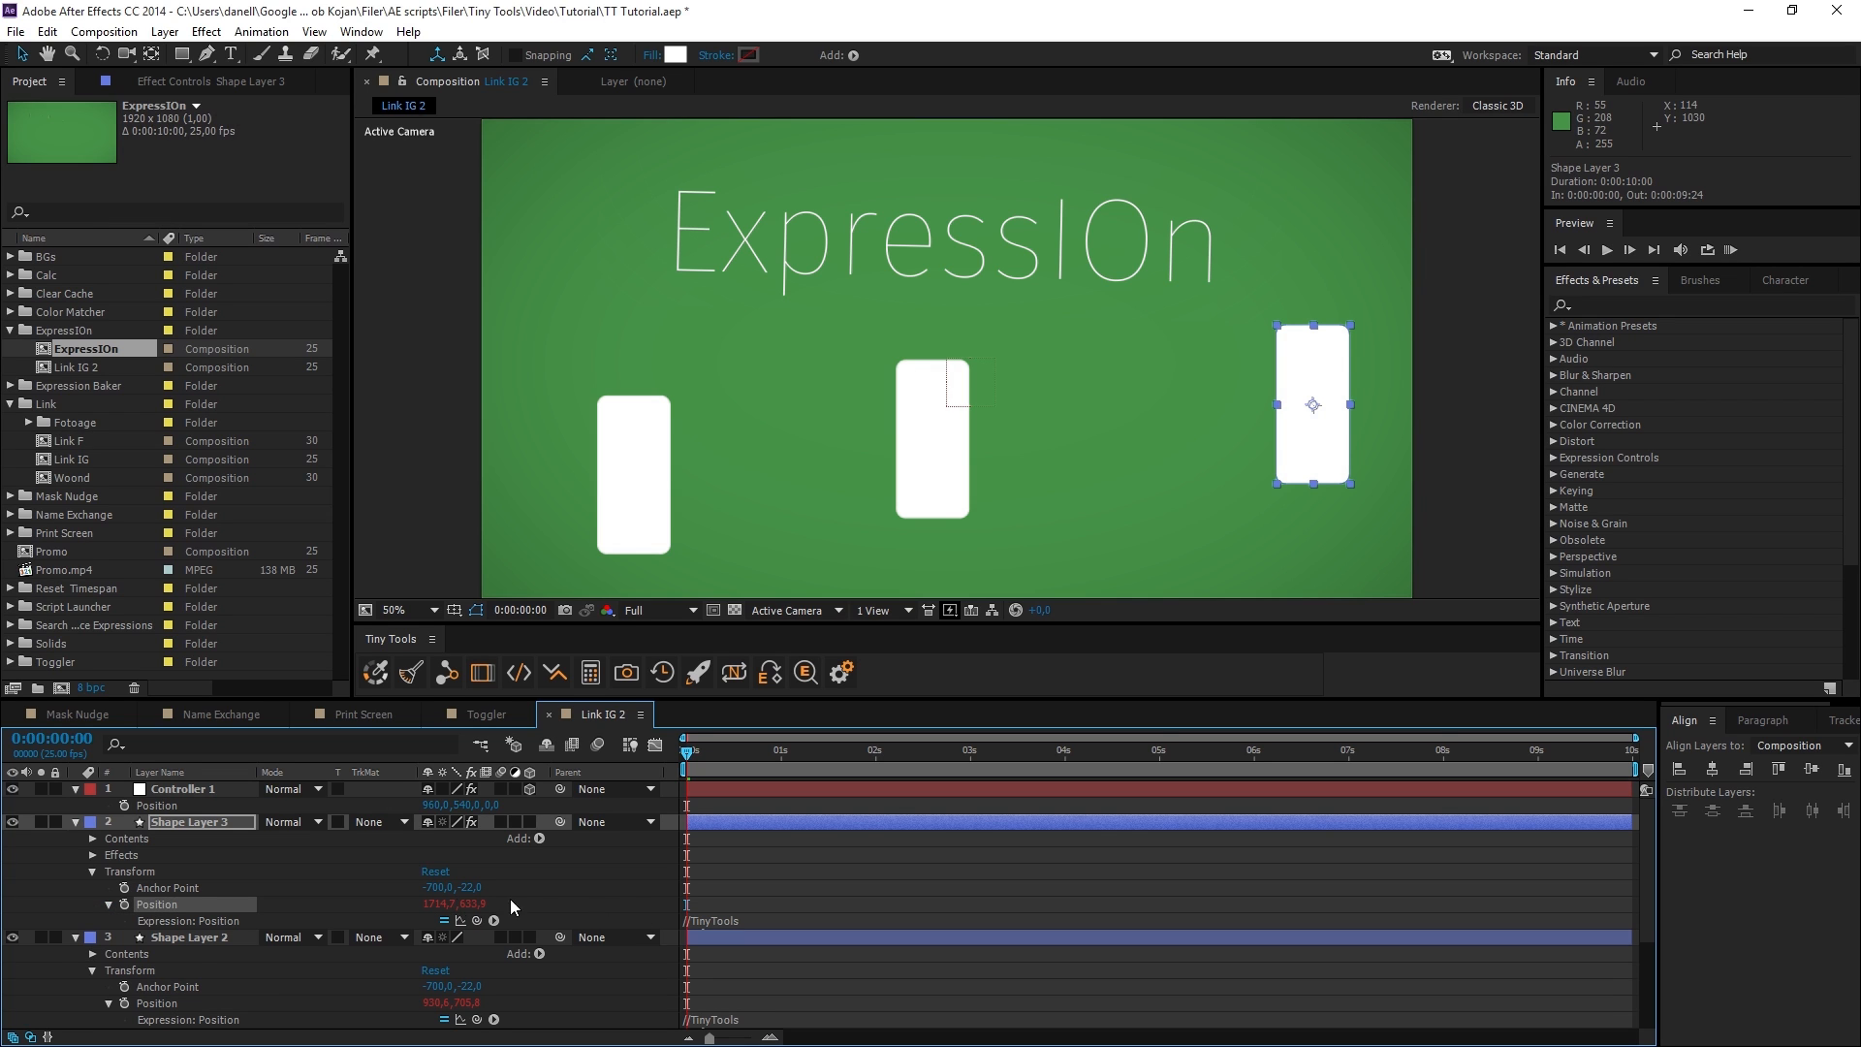
click(517, 676)
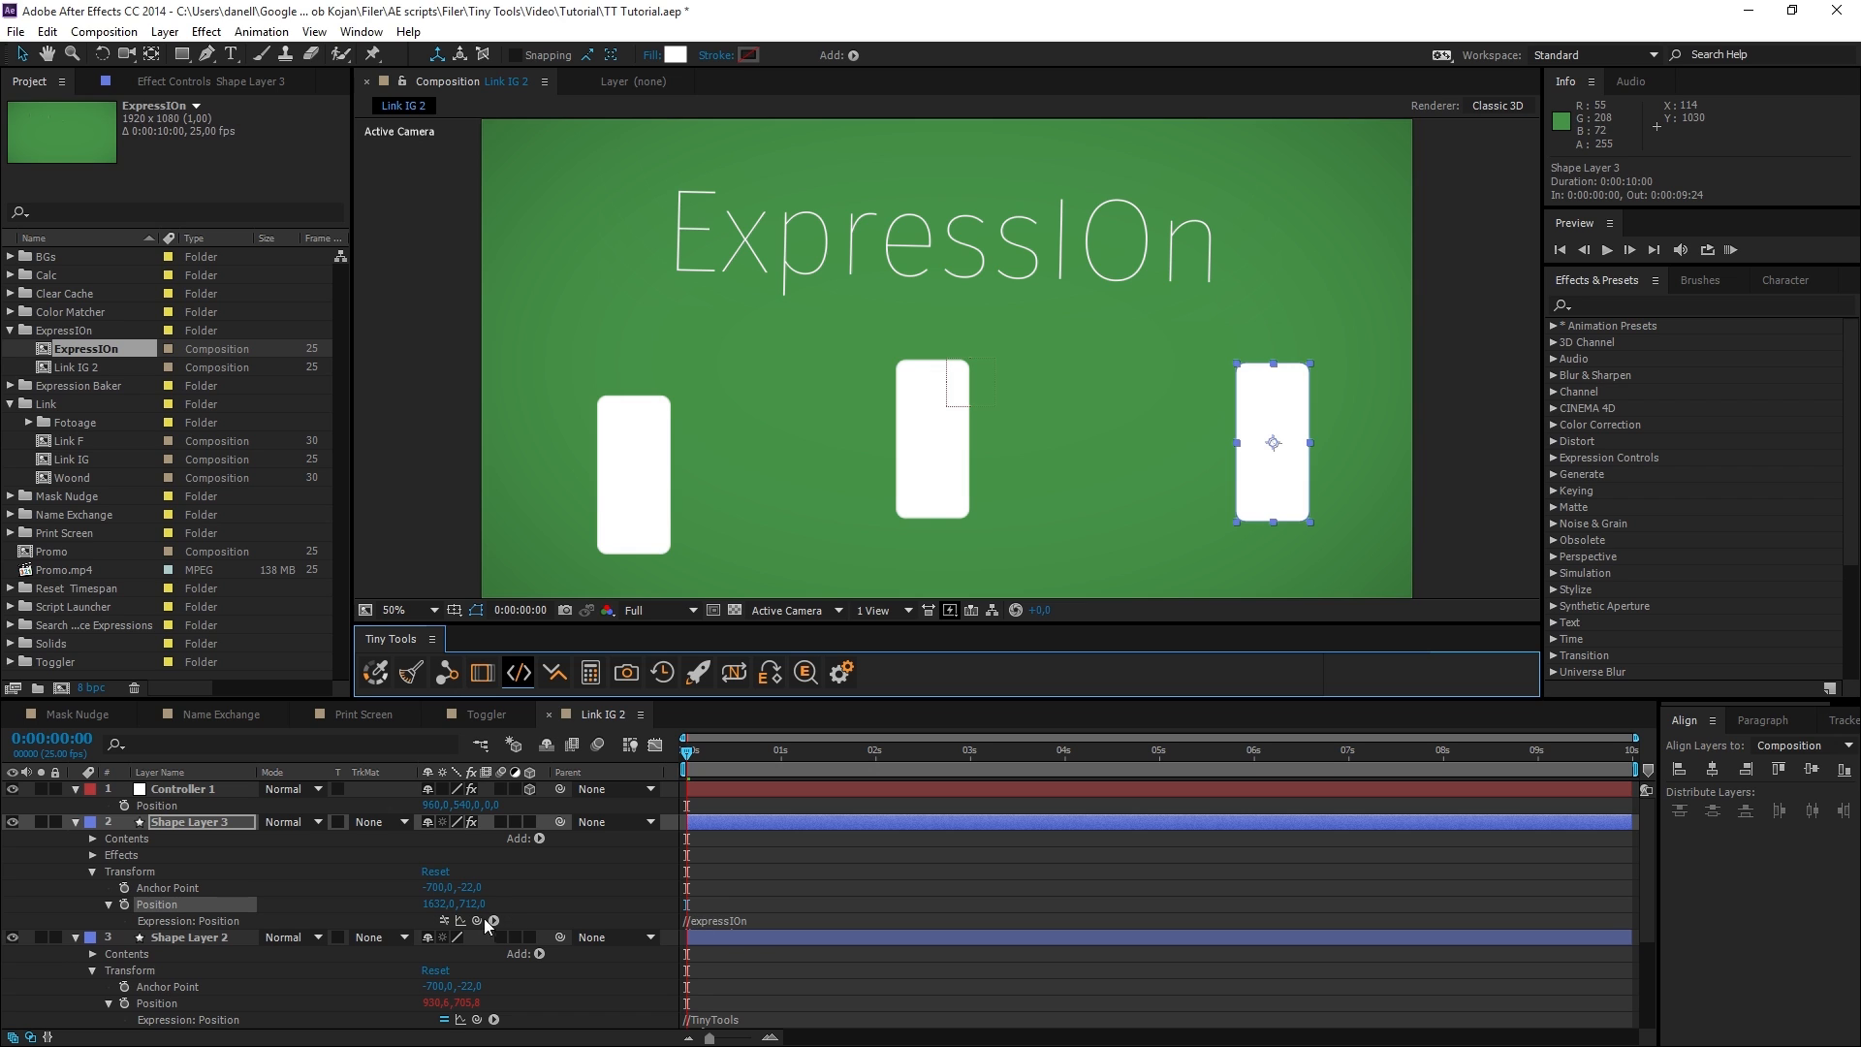
click(517, 675)
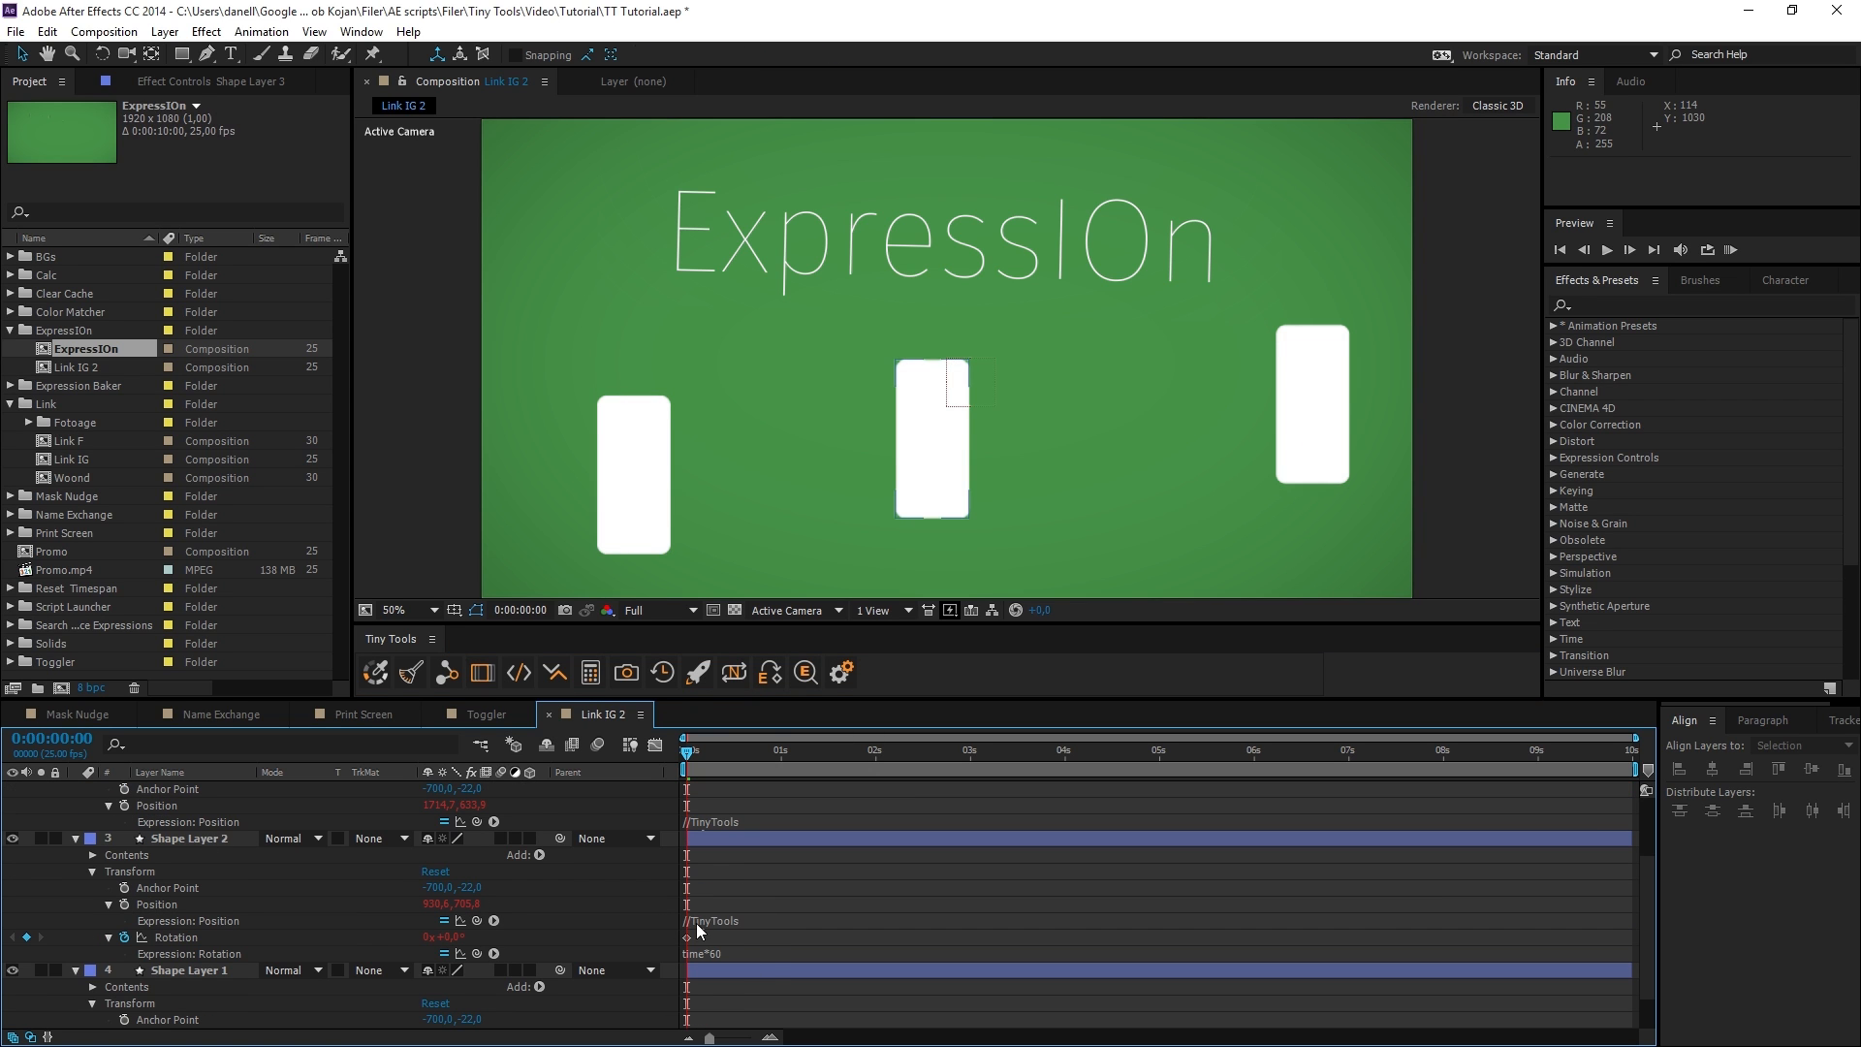
Toggle Shape Layer 2's expressions with expressIOn, for the whole layer and for its Position property alone, leaving them off.
click(189, 842)
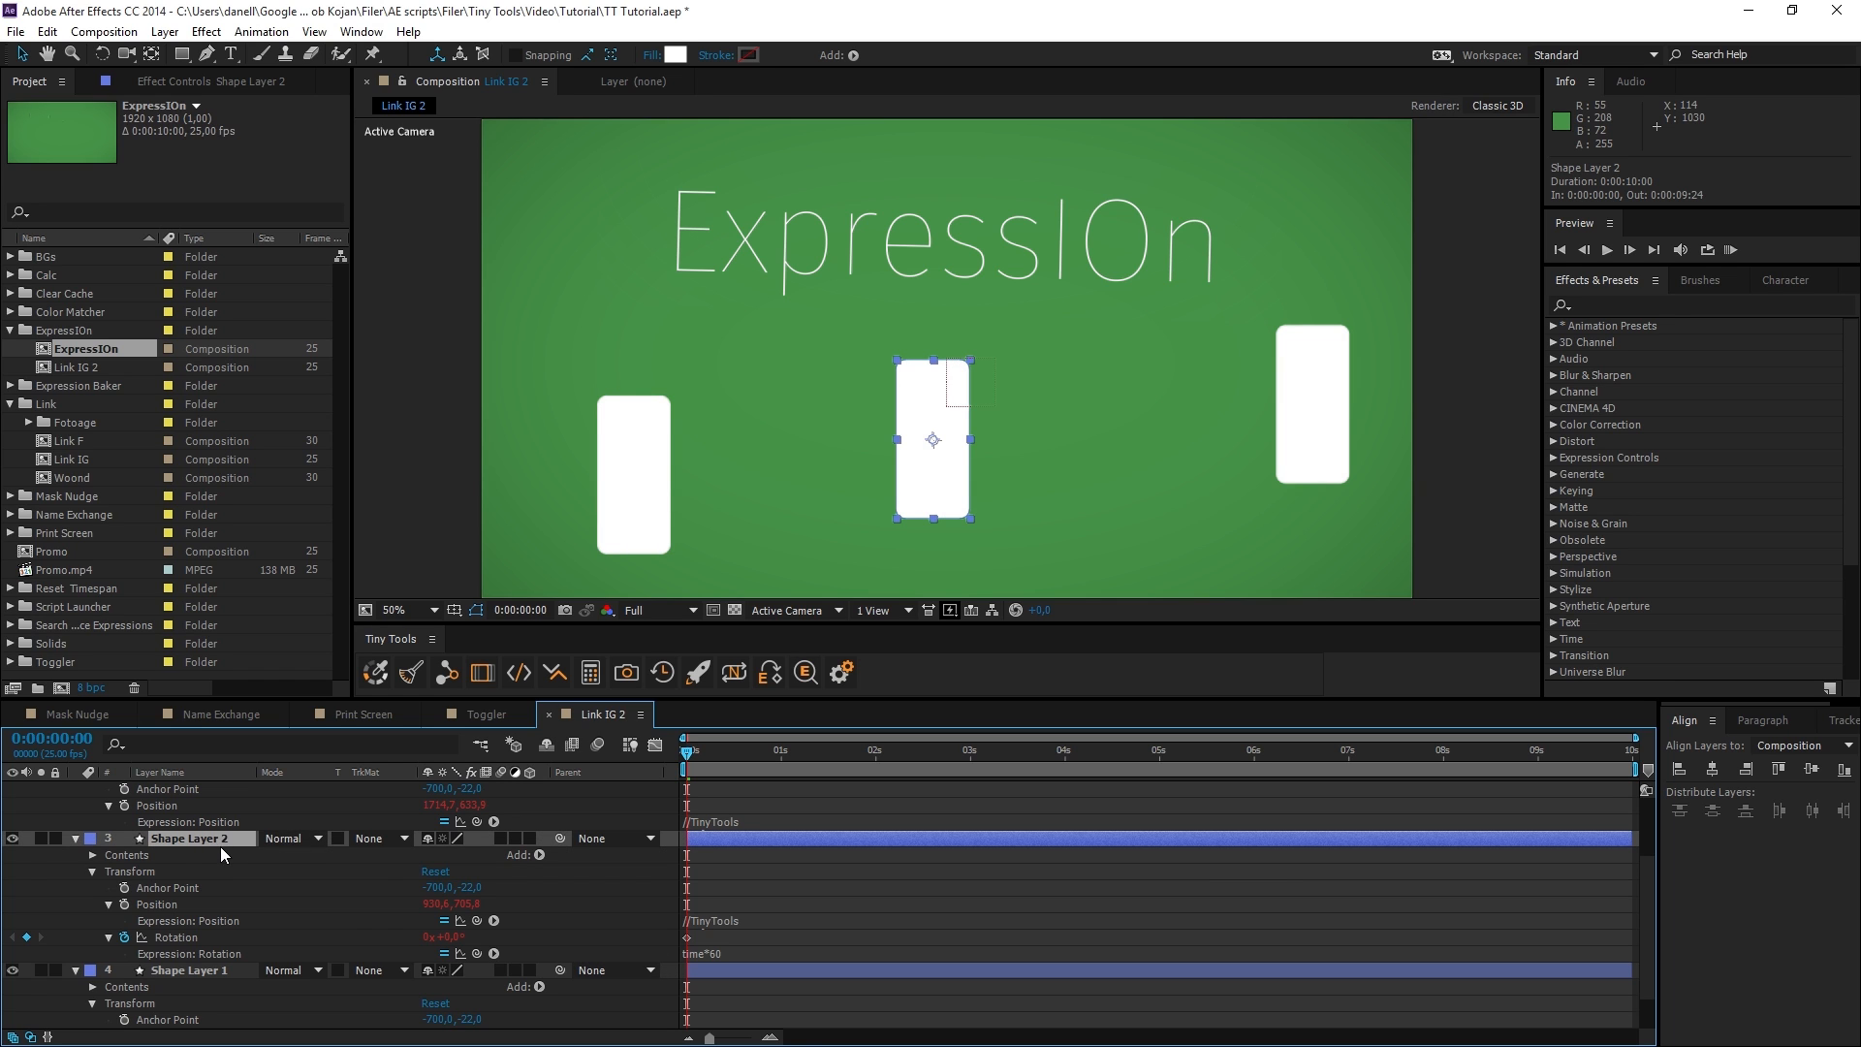
click(529, 683)
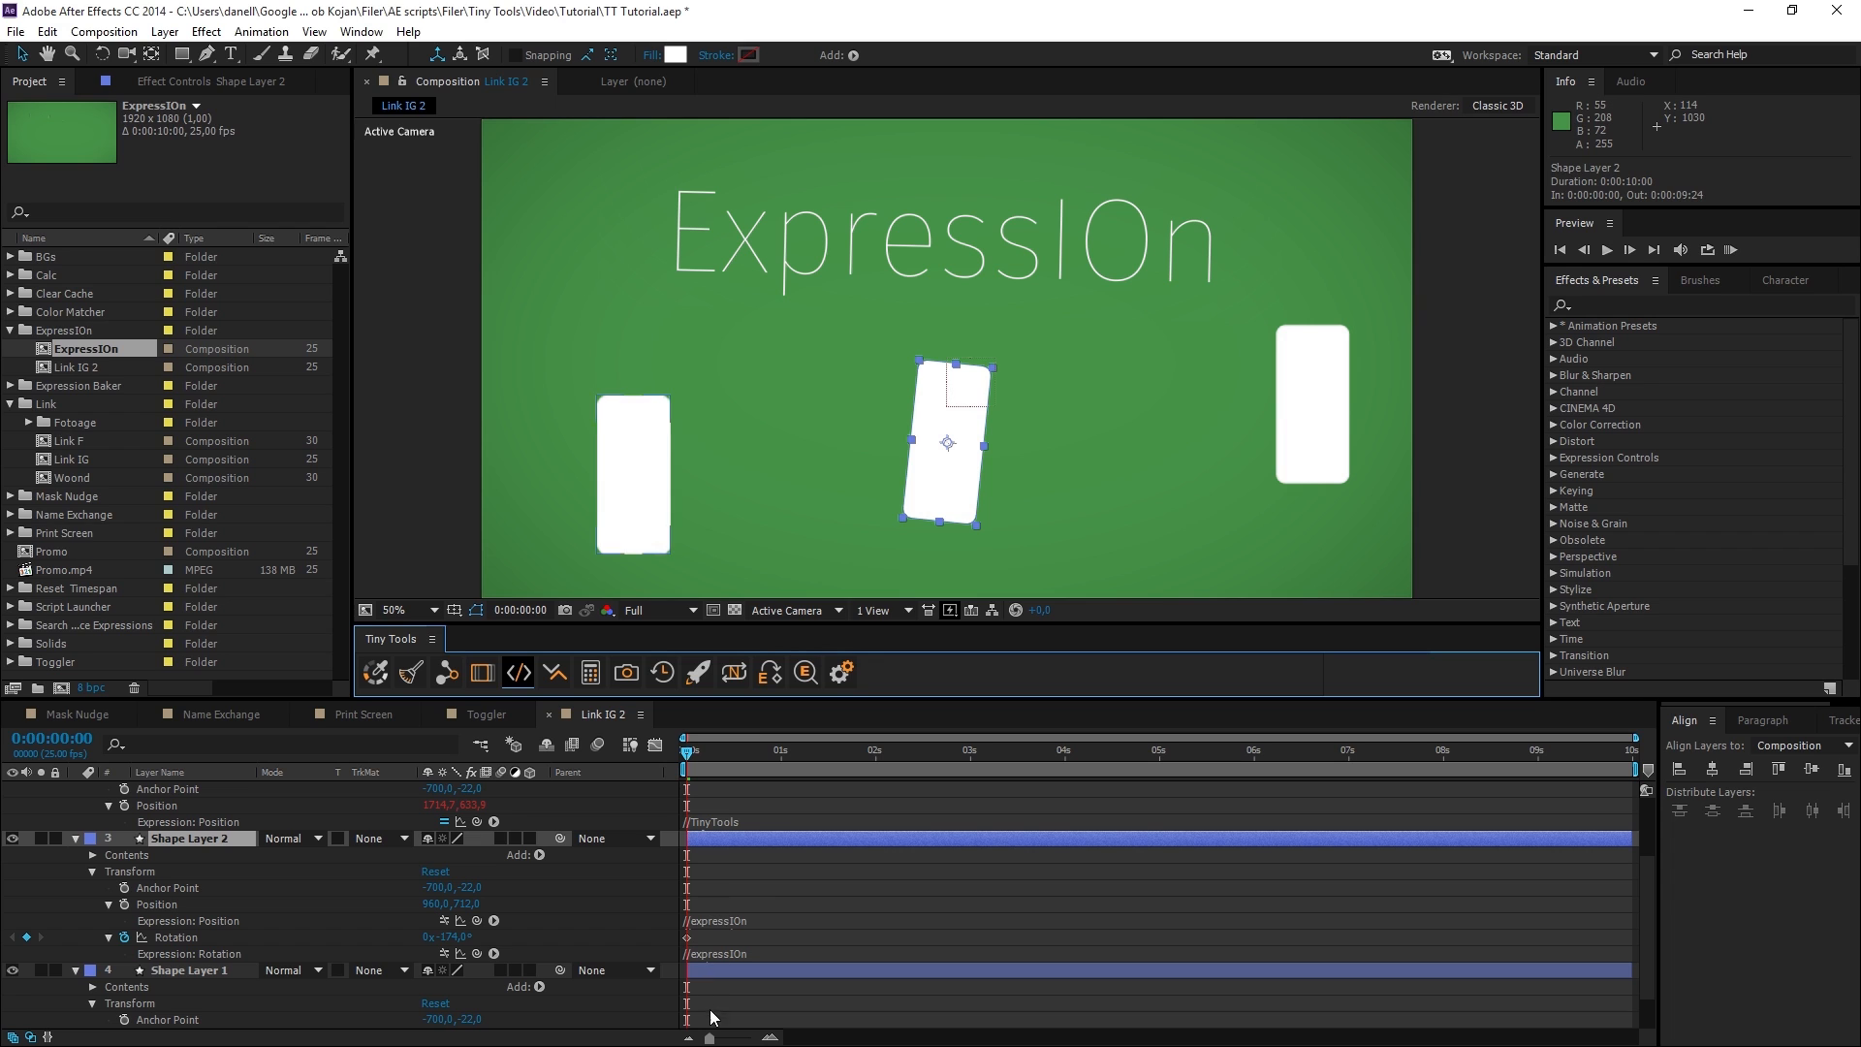
click(519, 680)
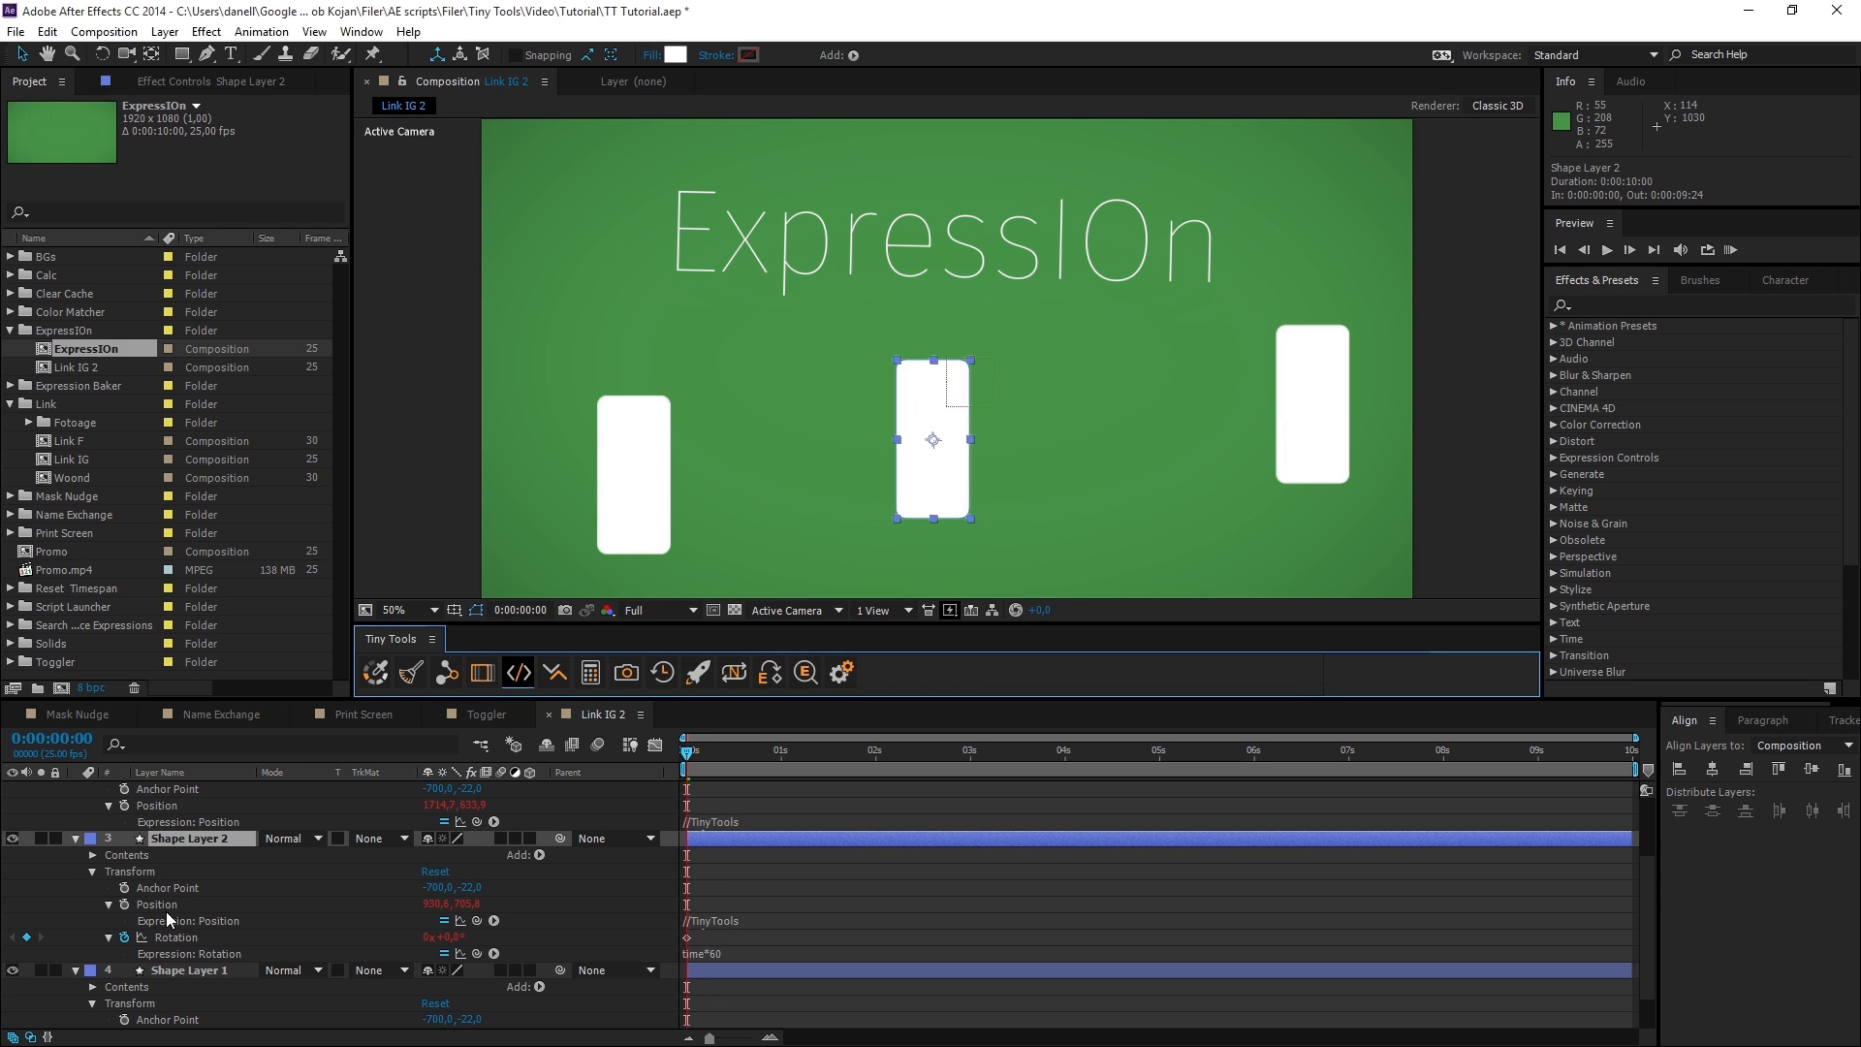
click(520, 673)
click(240, 840)
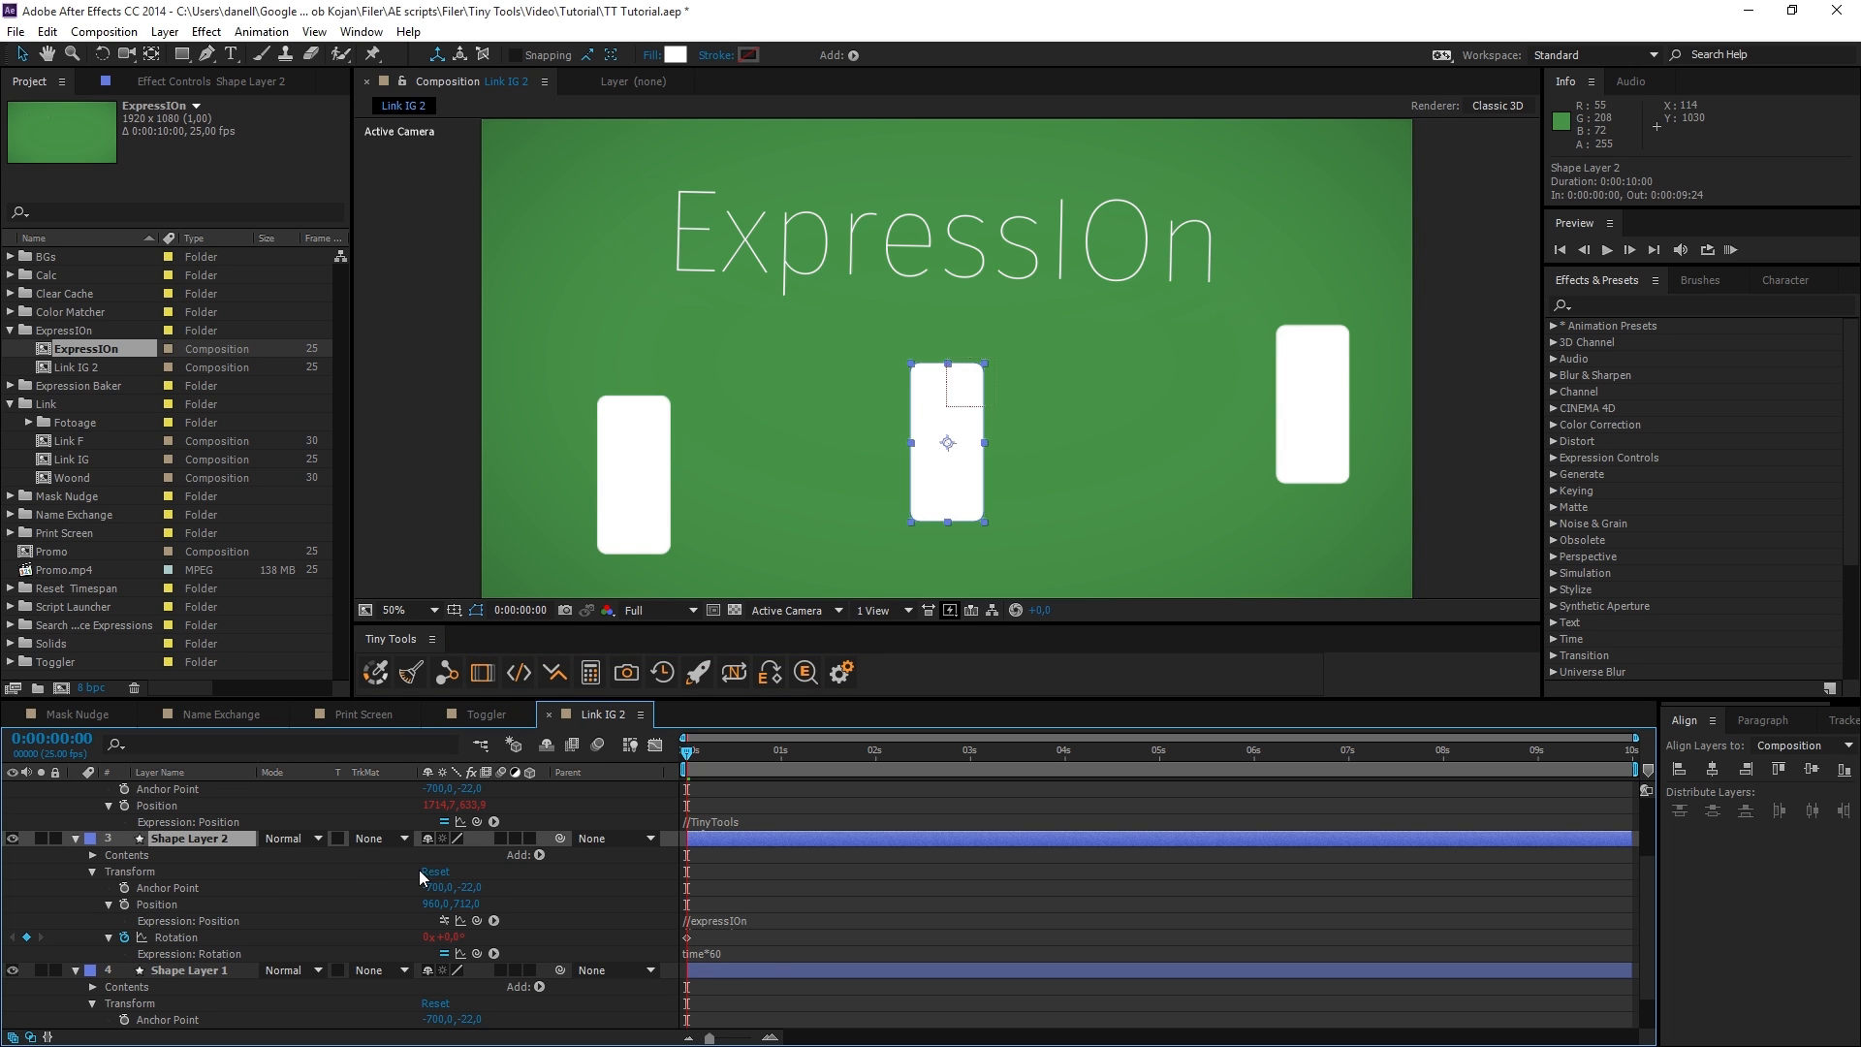
click(525, 680)
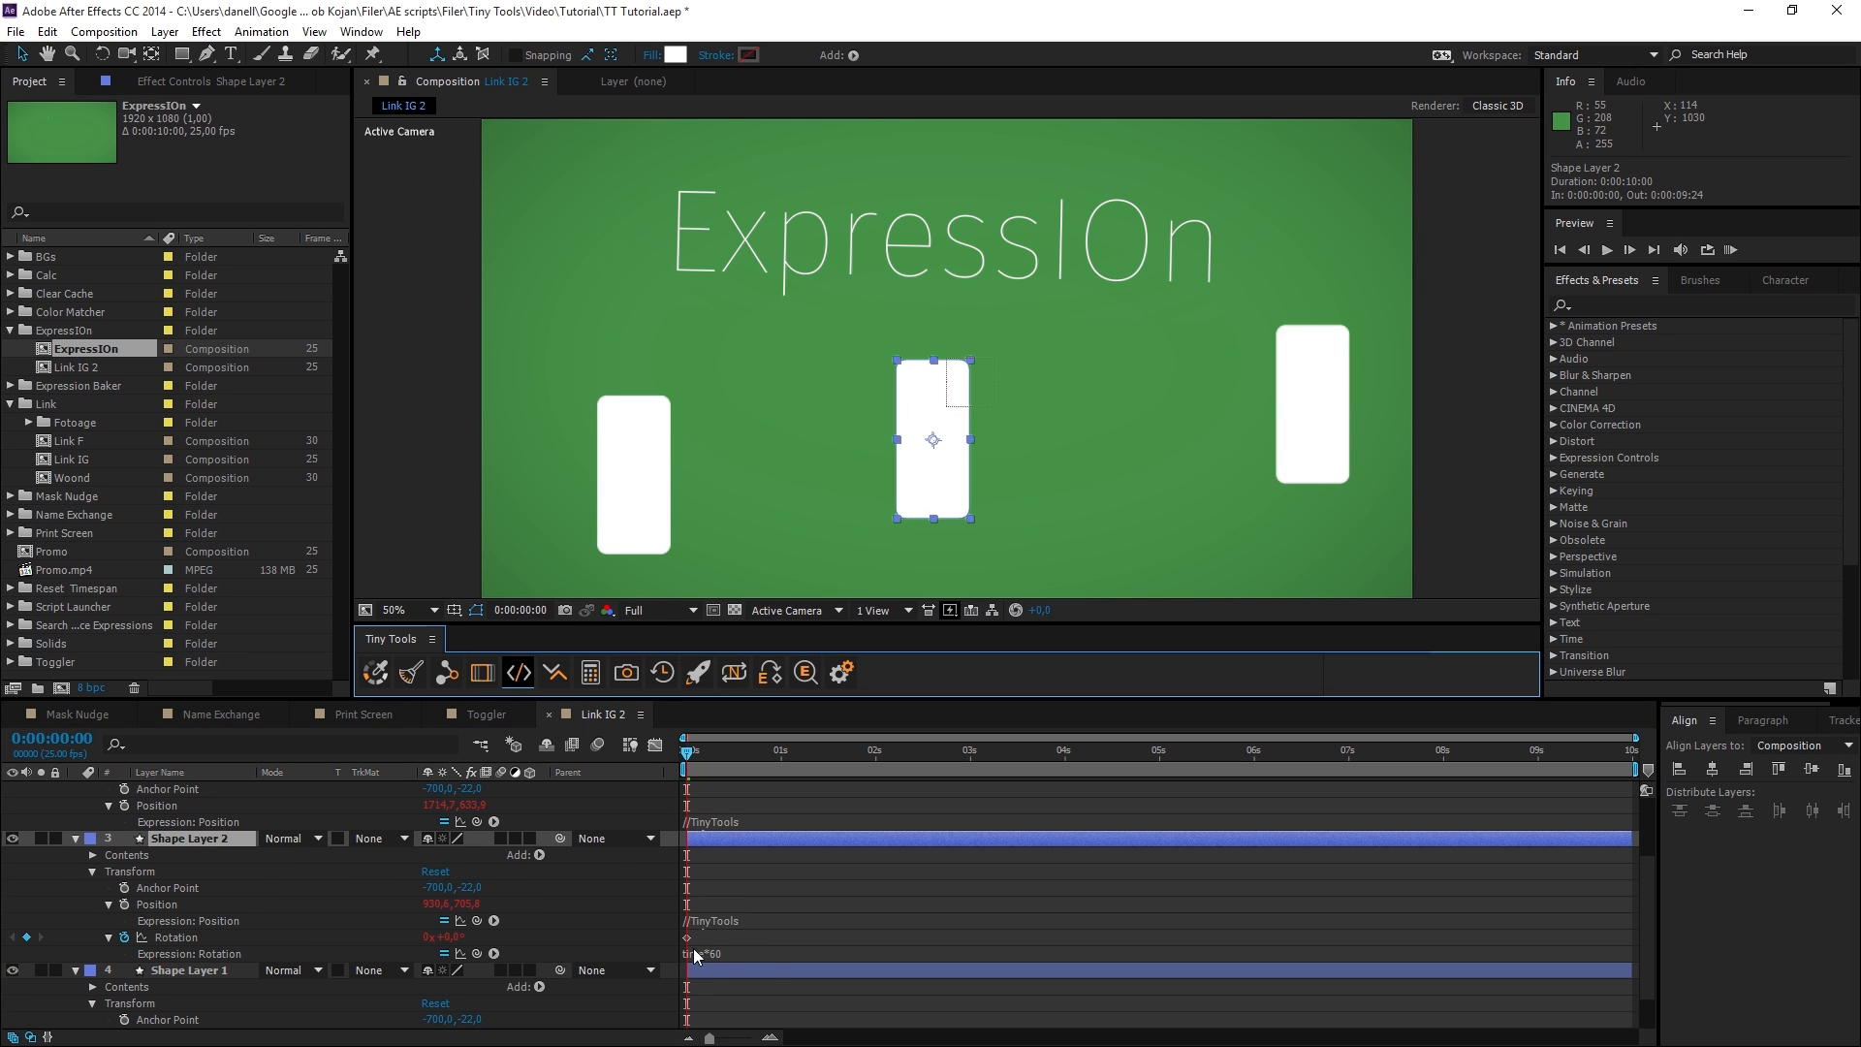
click(525, 679)
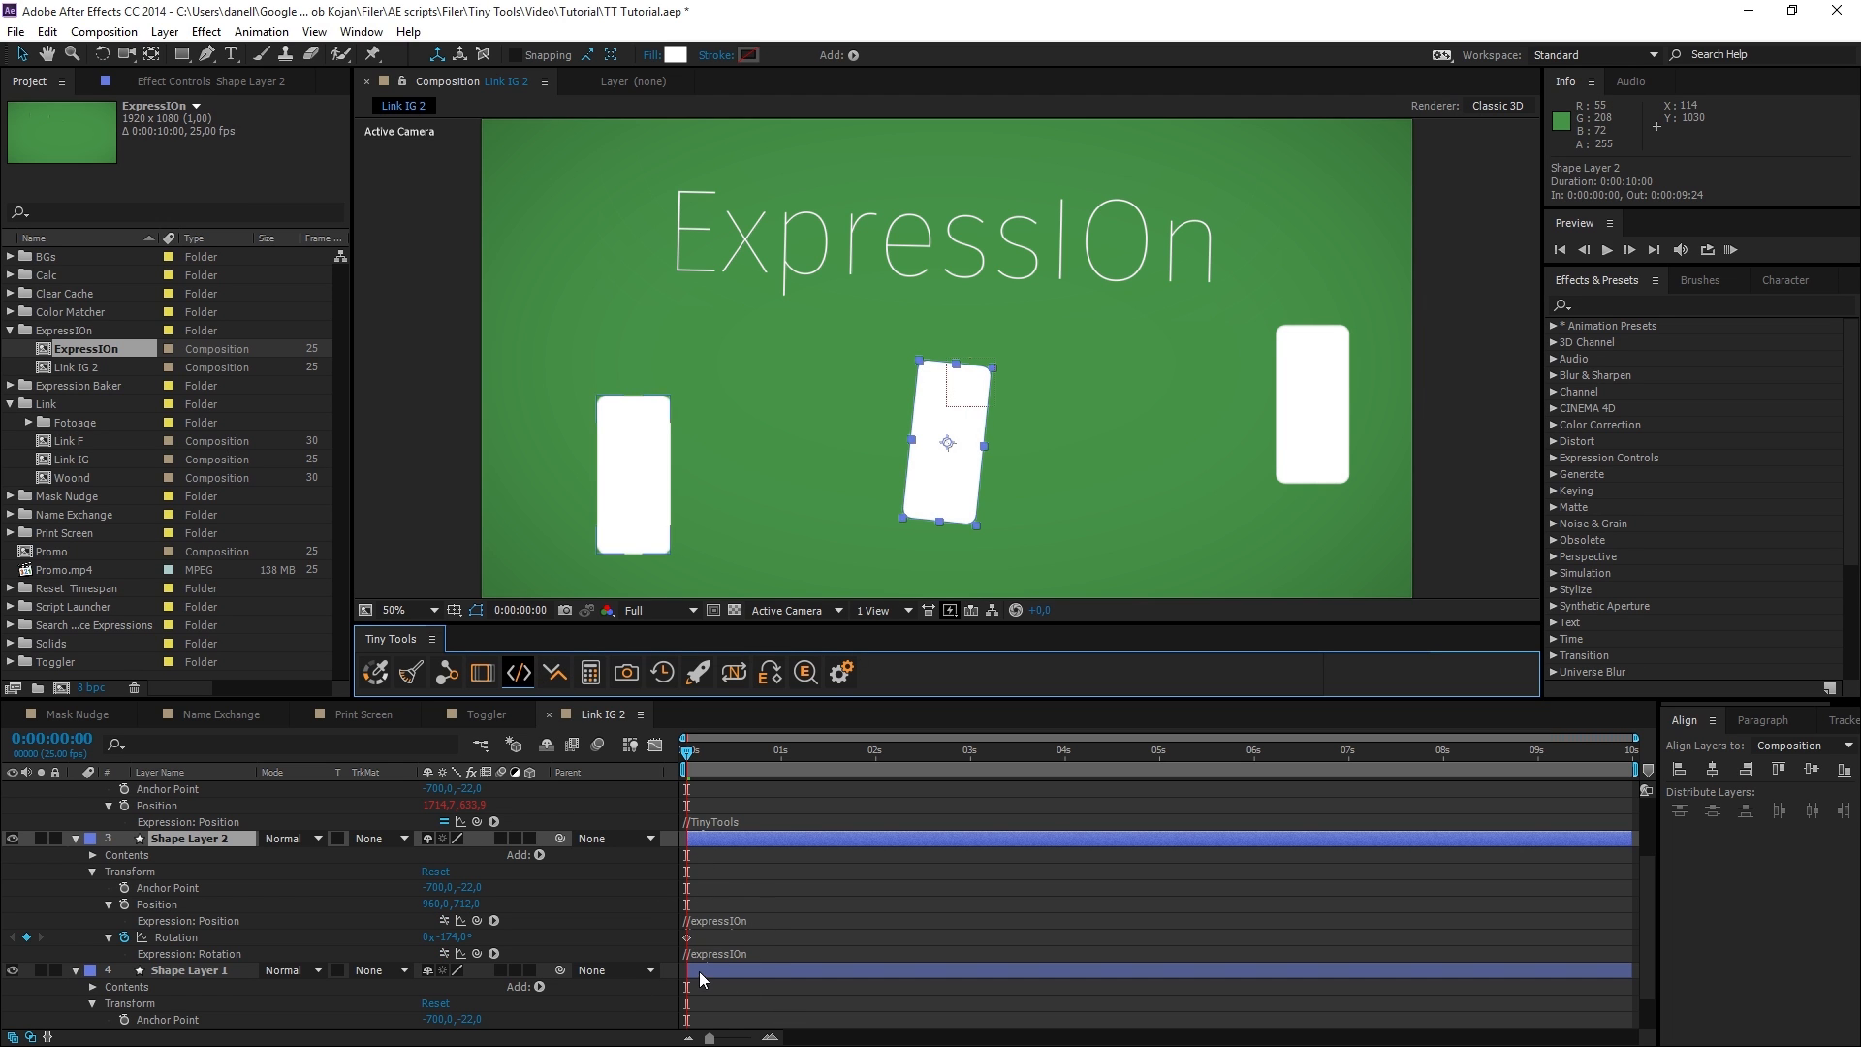
Select Shape Layers 1, 2 and 3 together and switch their expressions on with expressIOn.
click(202, 970)
scroll(201, 930, down, 1)
scroll(202, 926, up, 2)
shift+click(200, 890)
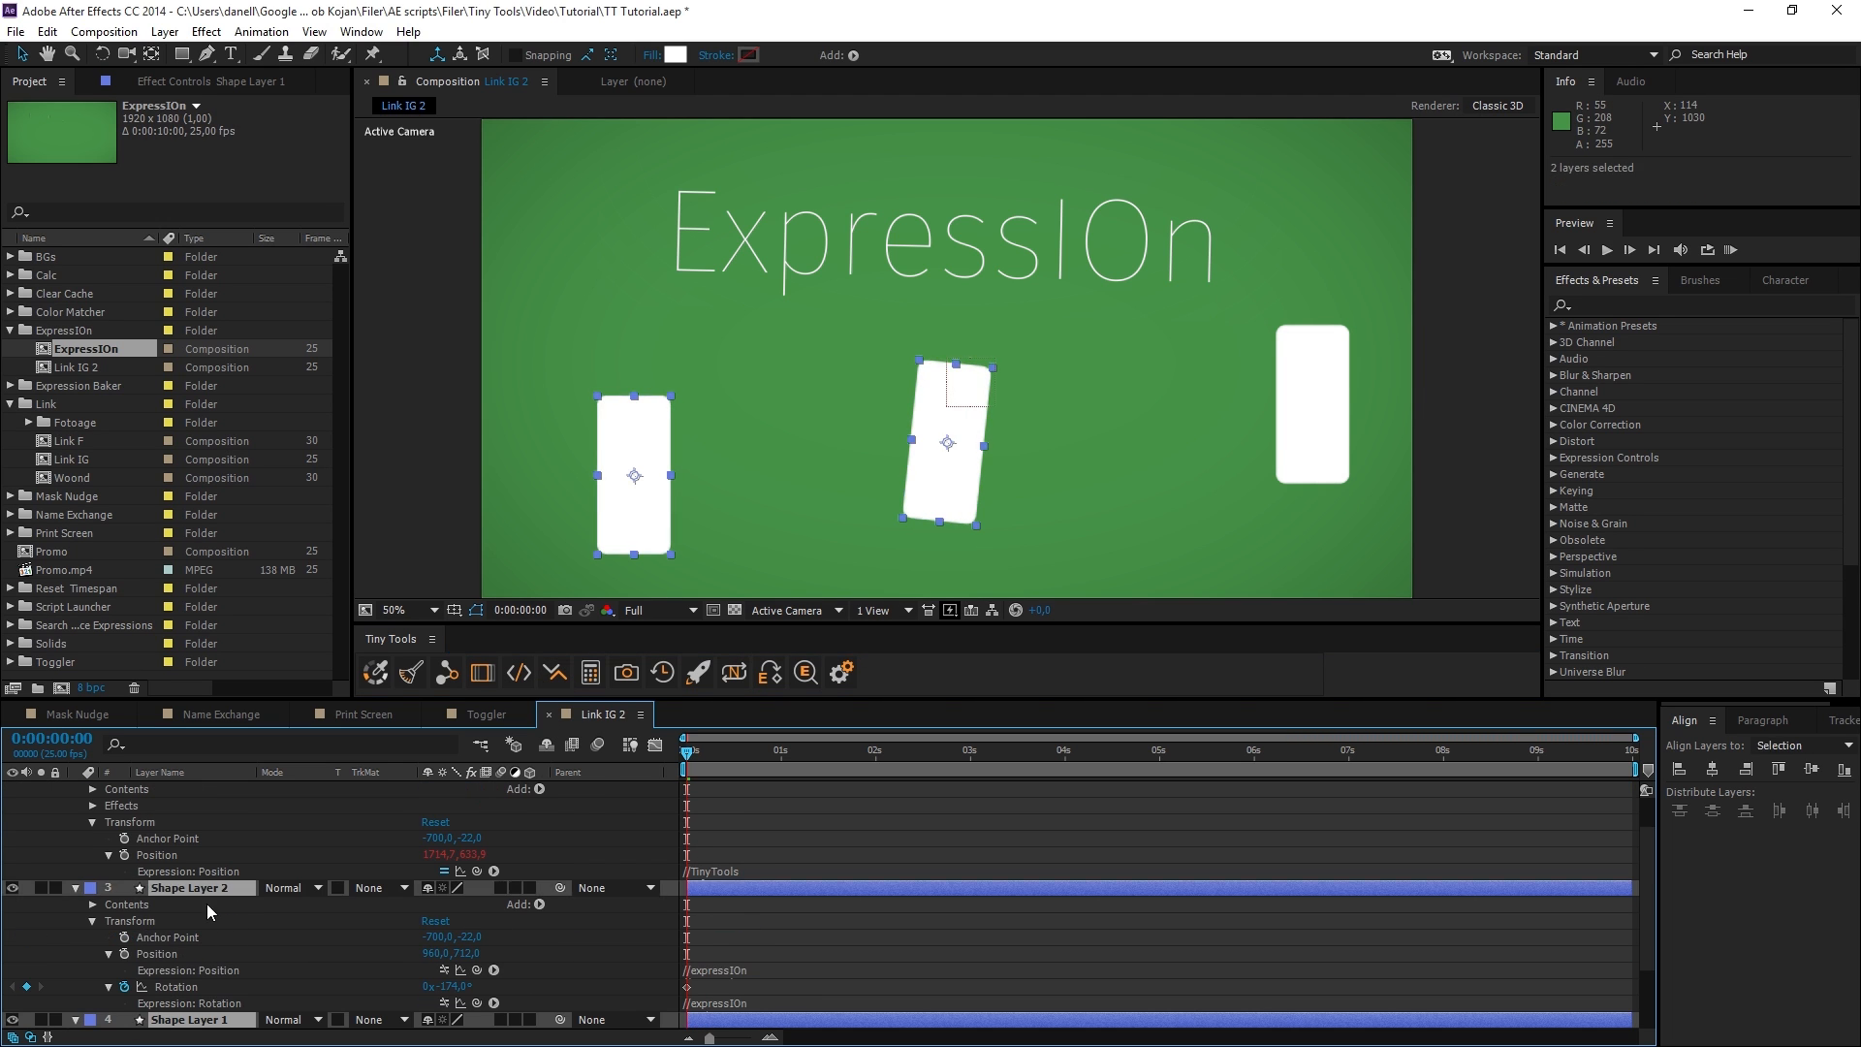
scroll(204, 891, up, 1)
shift+click(199, 823)
scroll(242, 960, down, 1)
scroll(260, 989, down, 3)
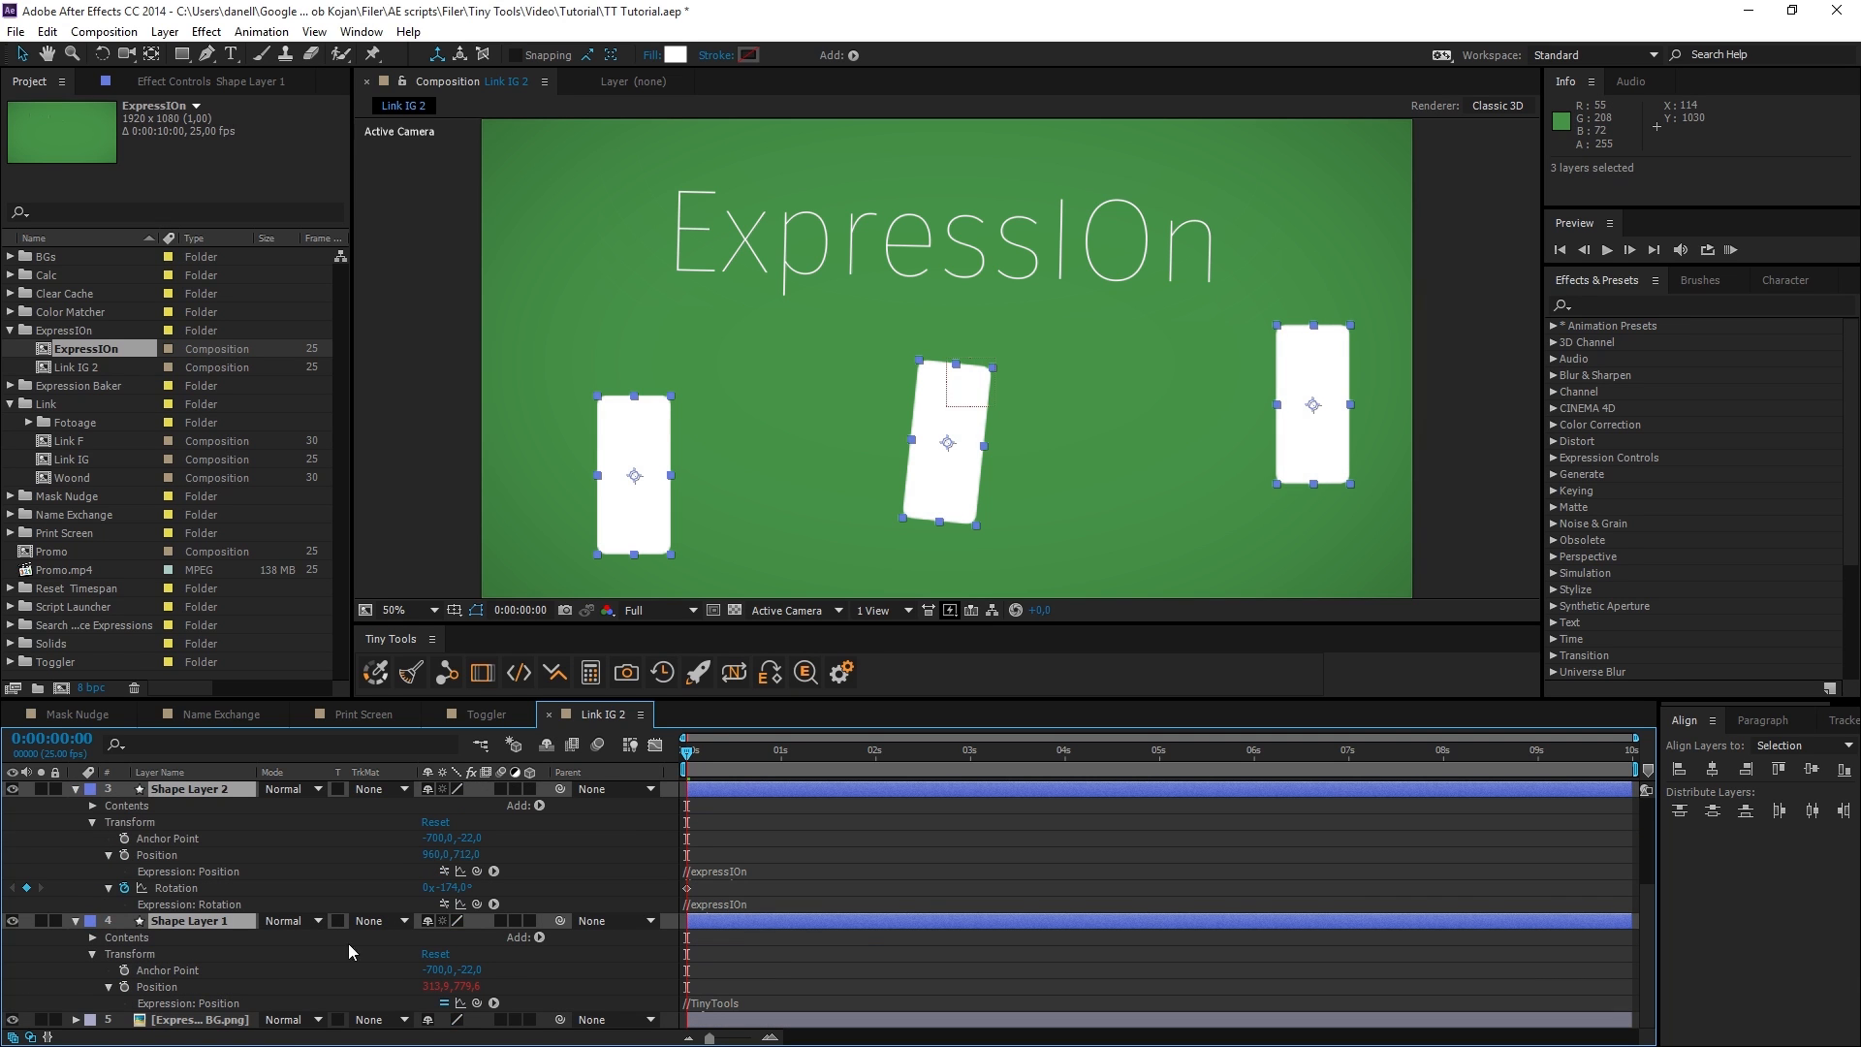
click(529, 682)
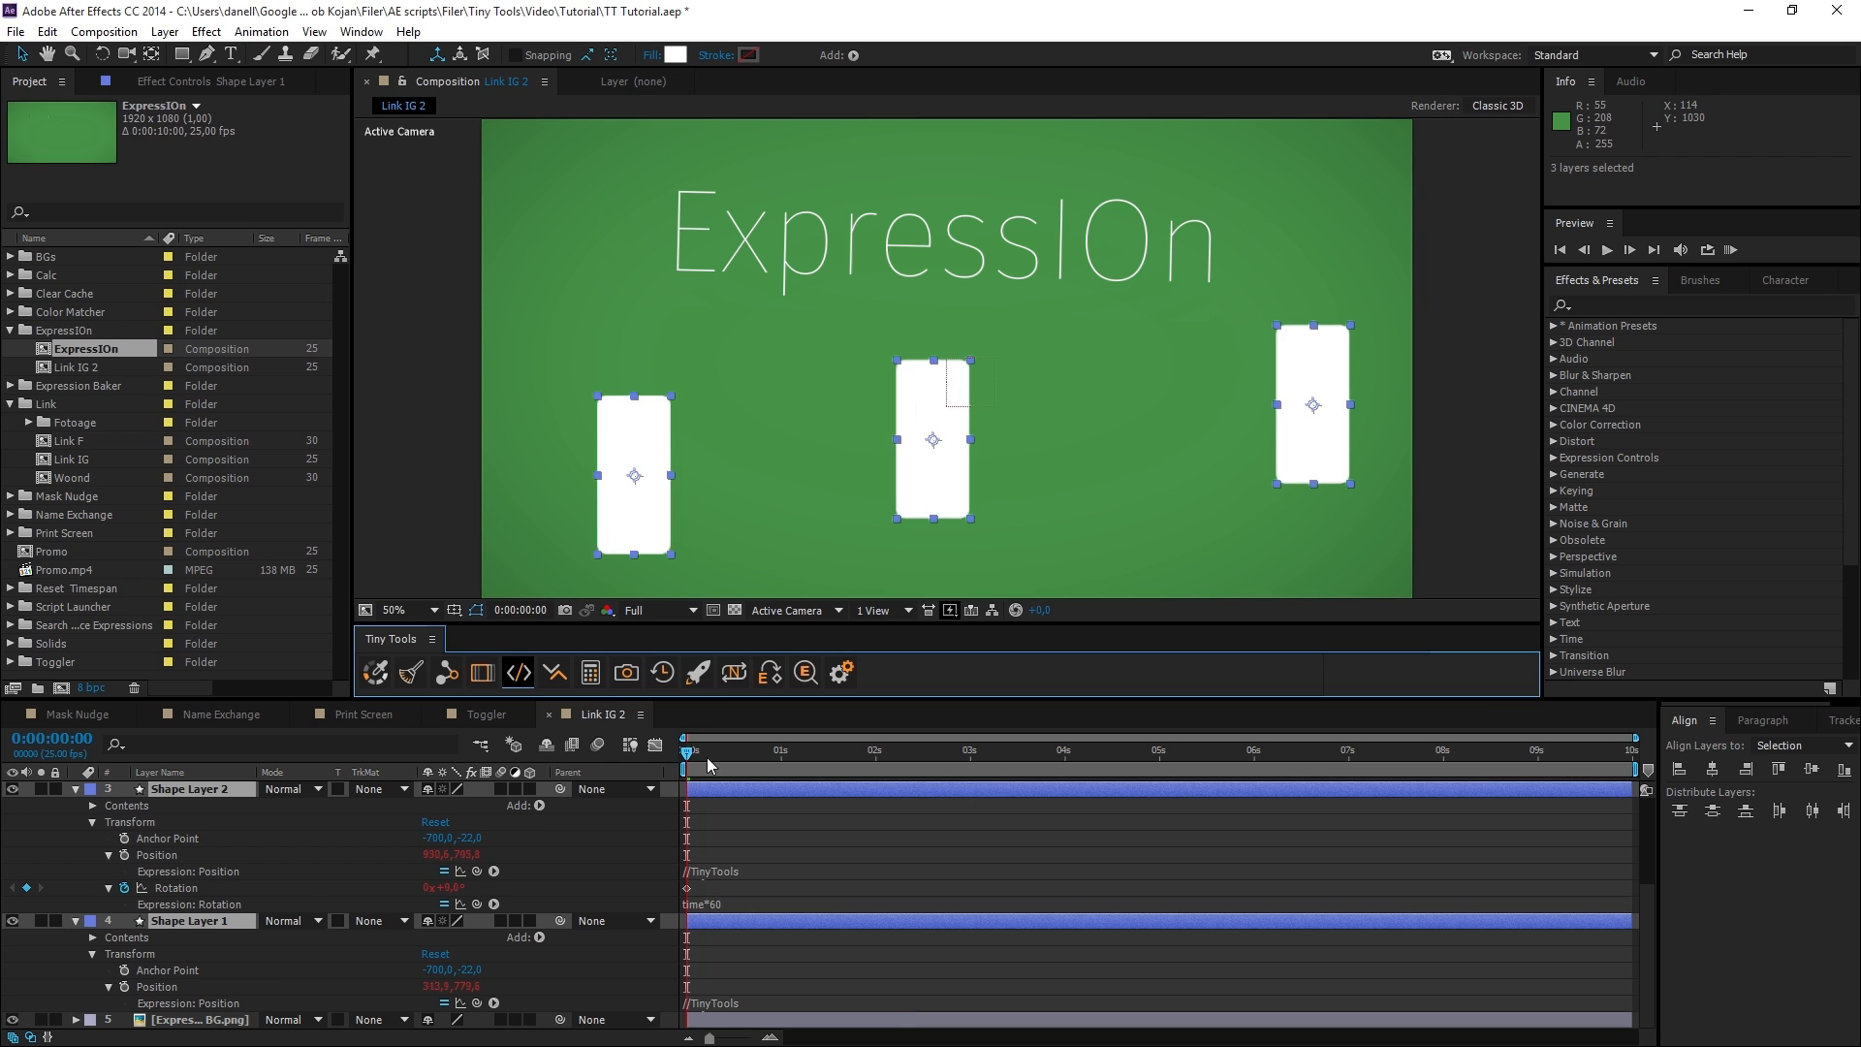
Disable Shape Layer 2's Rotation expression by hand and toggle the layer's remaining expressions repeatedly with expressIOn.
scroll(445, 959, up, 2)
click(444, 967)
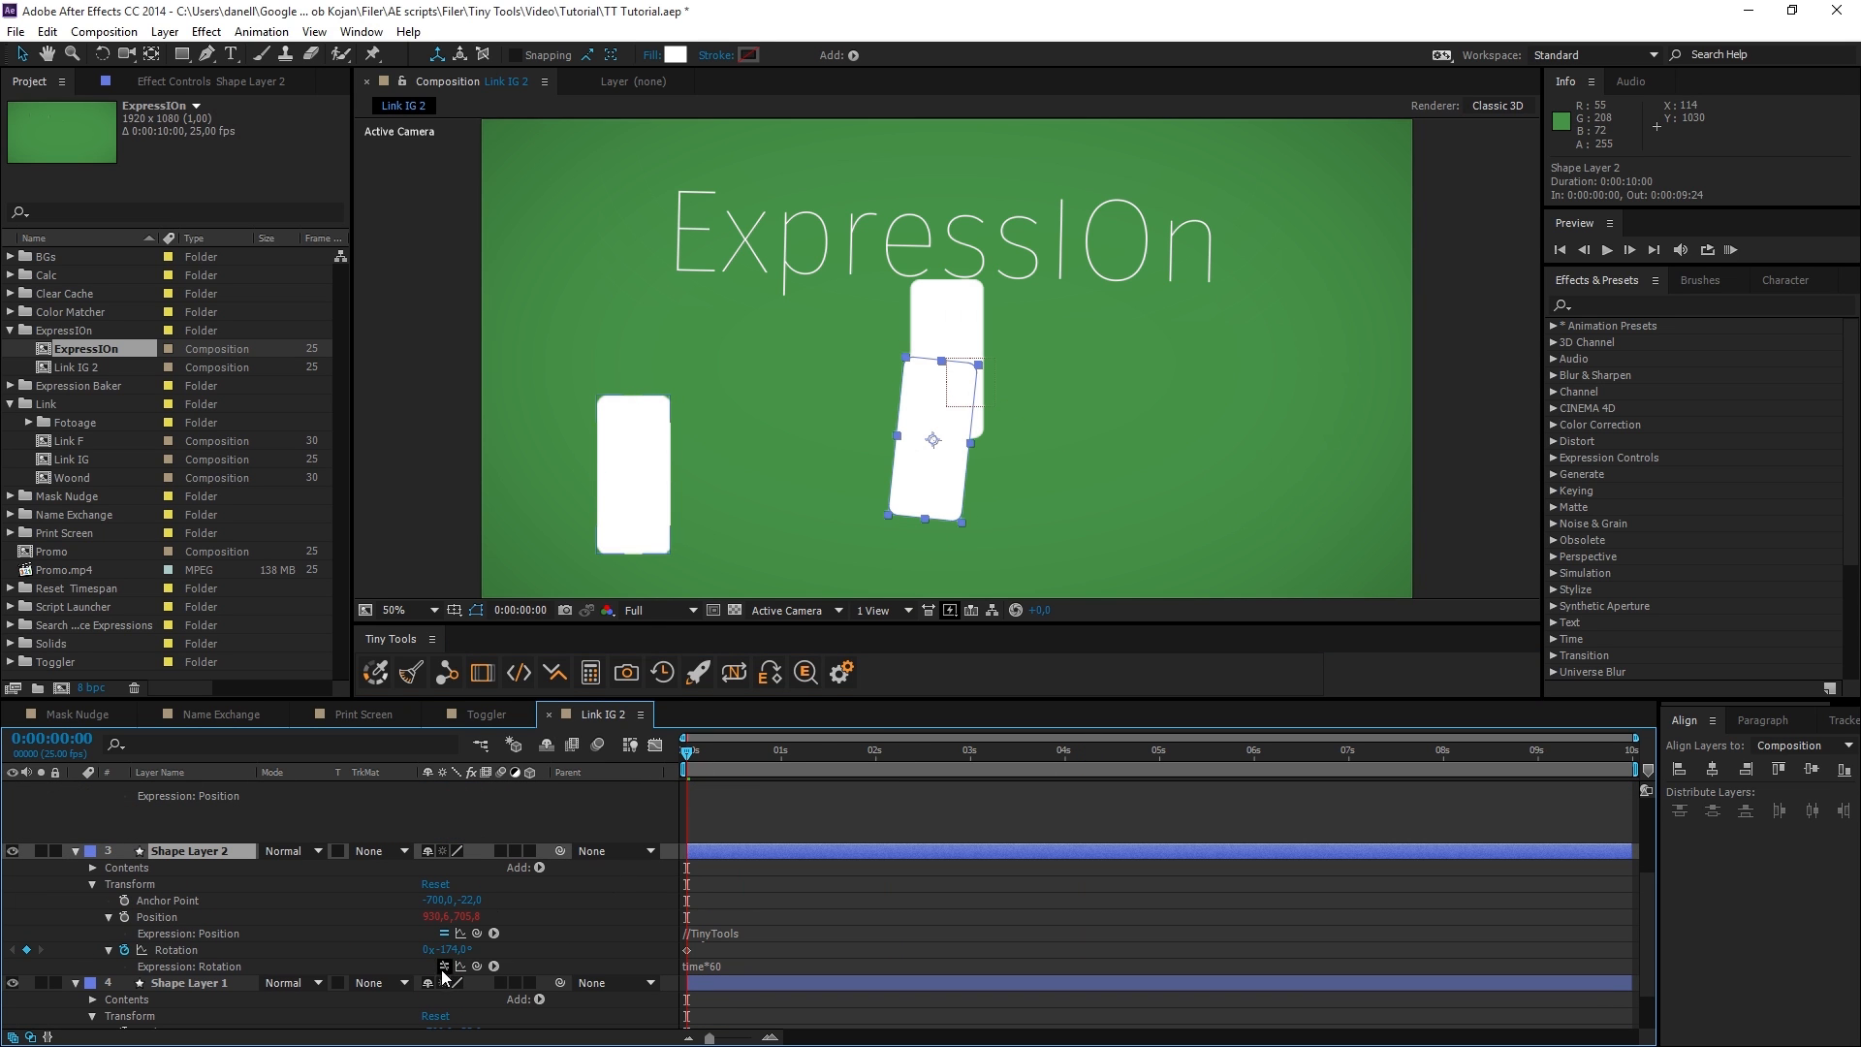
click(520, 684)
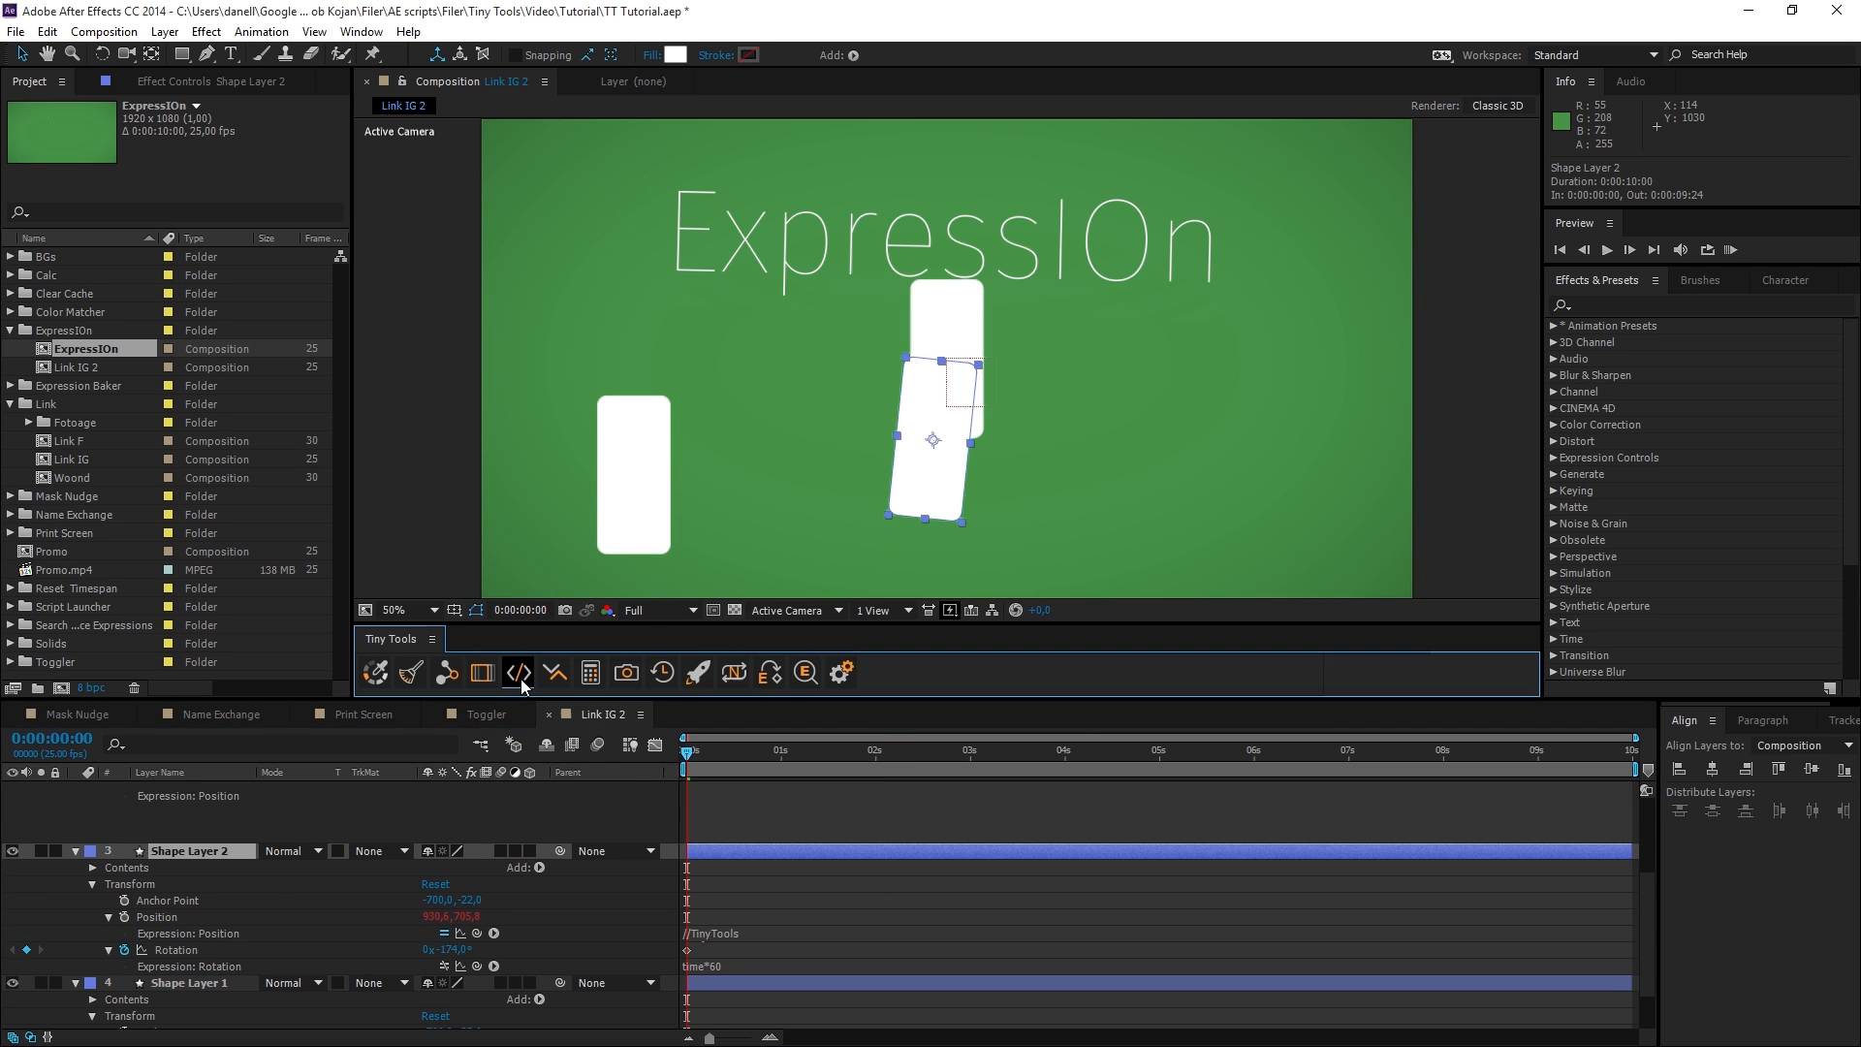
click(521, 680)
click(521, 681)
click(522, 680)
click(521, 680)
click(521, 680)
click(520, 684)
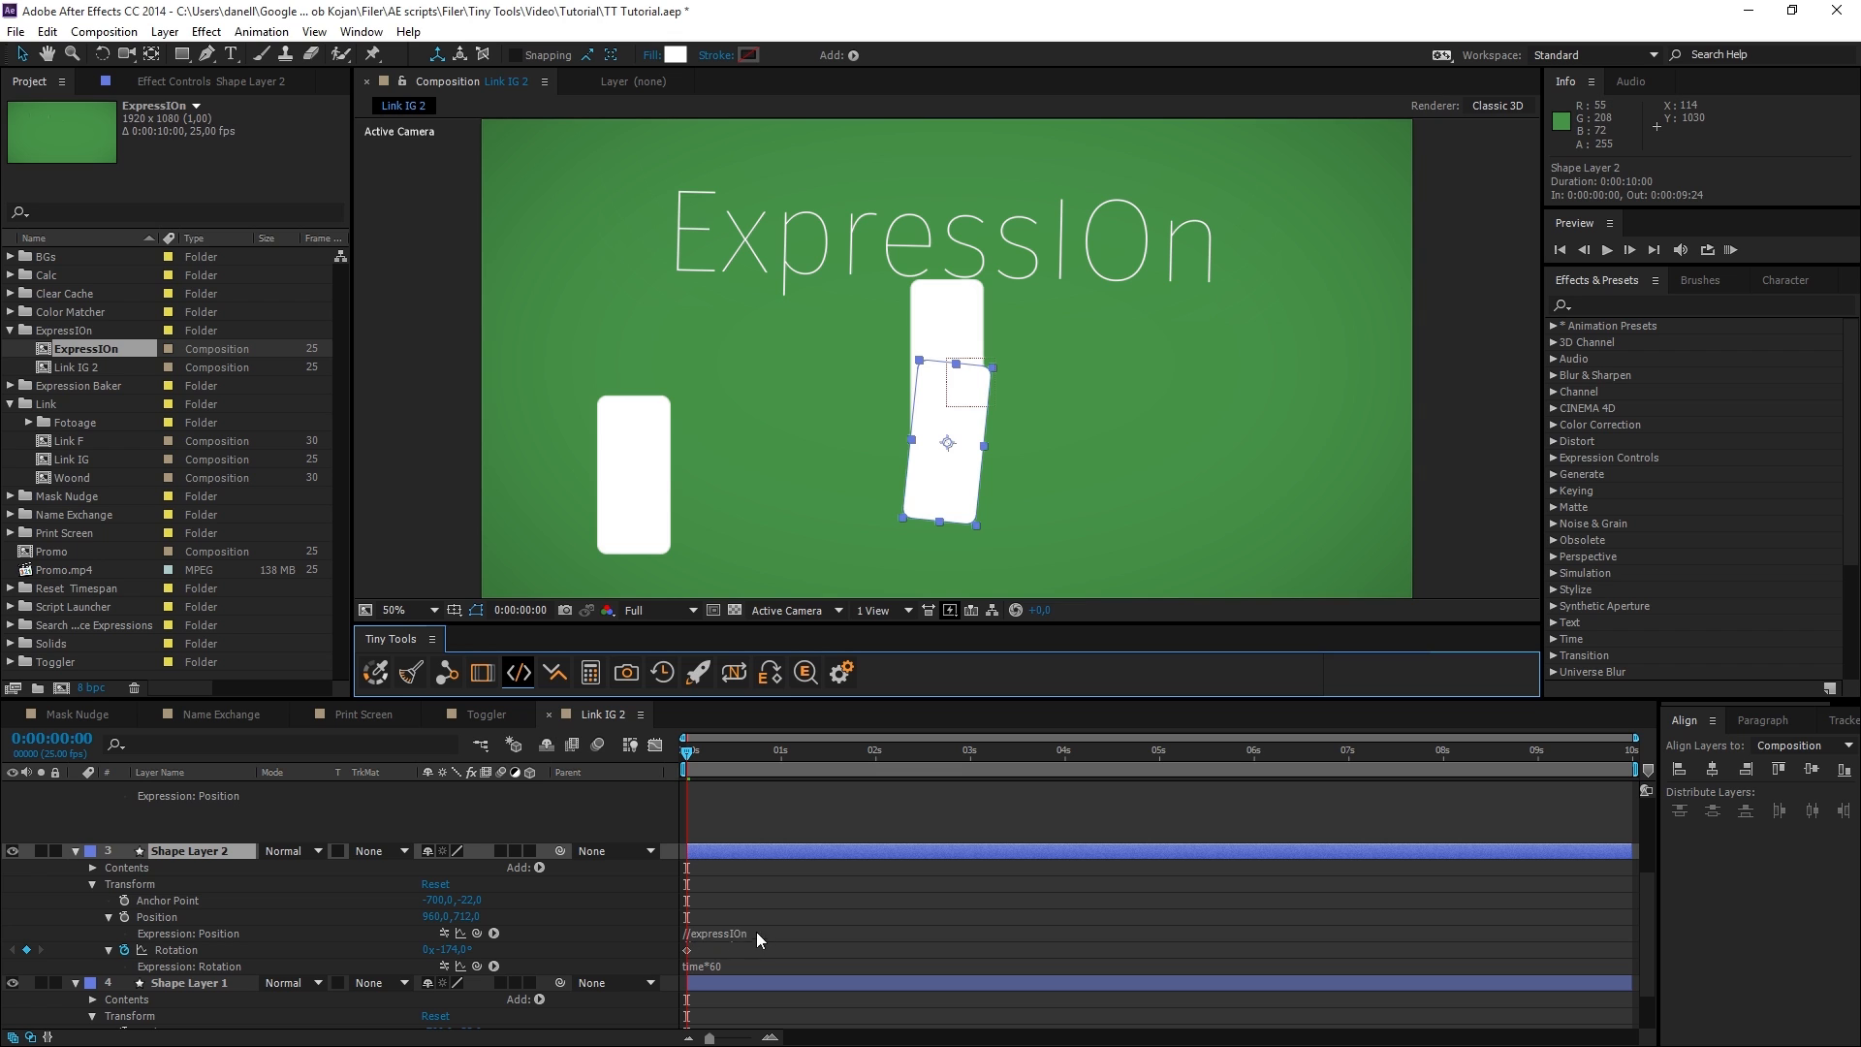
click(510, 681)
click(510, 678)
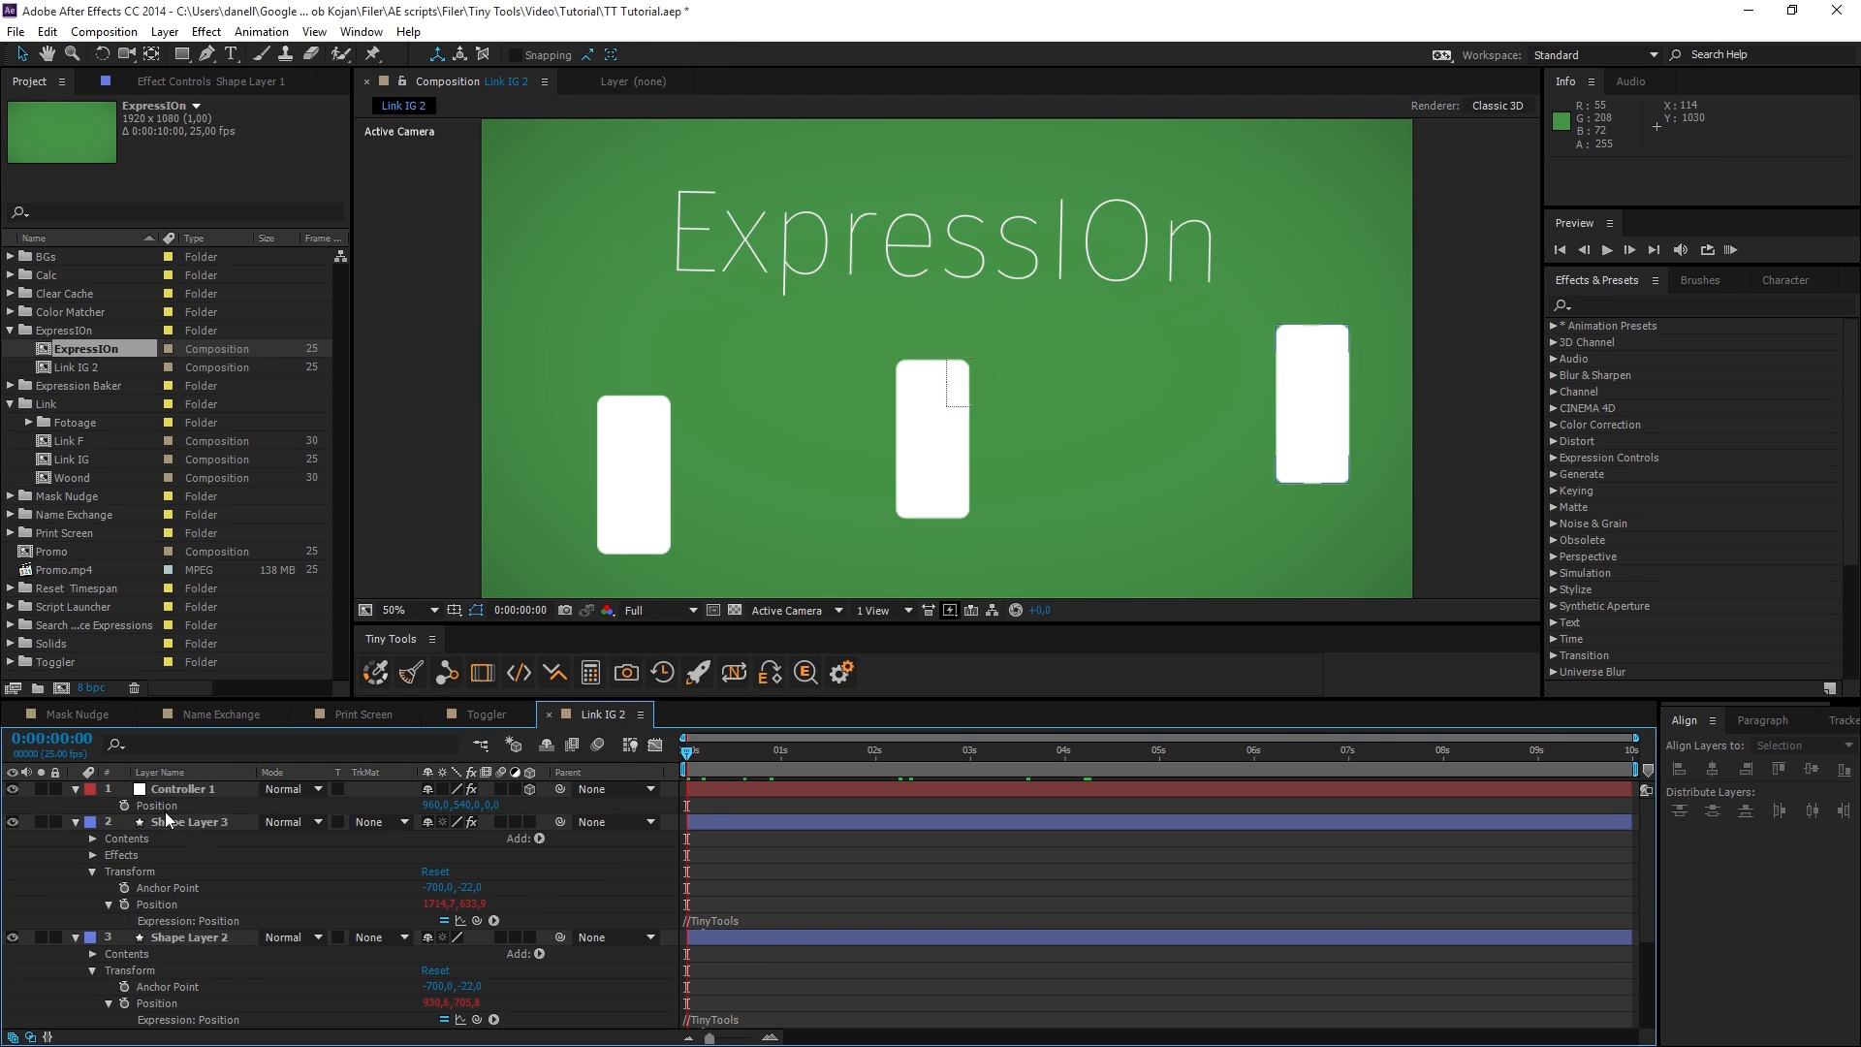
Replace Shape Layer 3's Position expression with a pick-whip link to Controller 1's Position.
click(690, 921)
drag(478, 921, 157, 805)
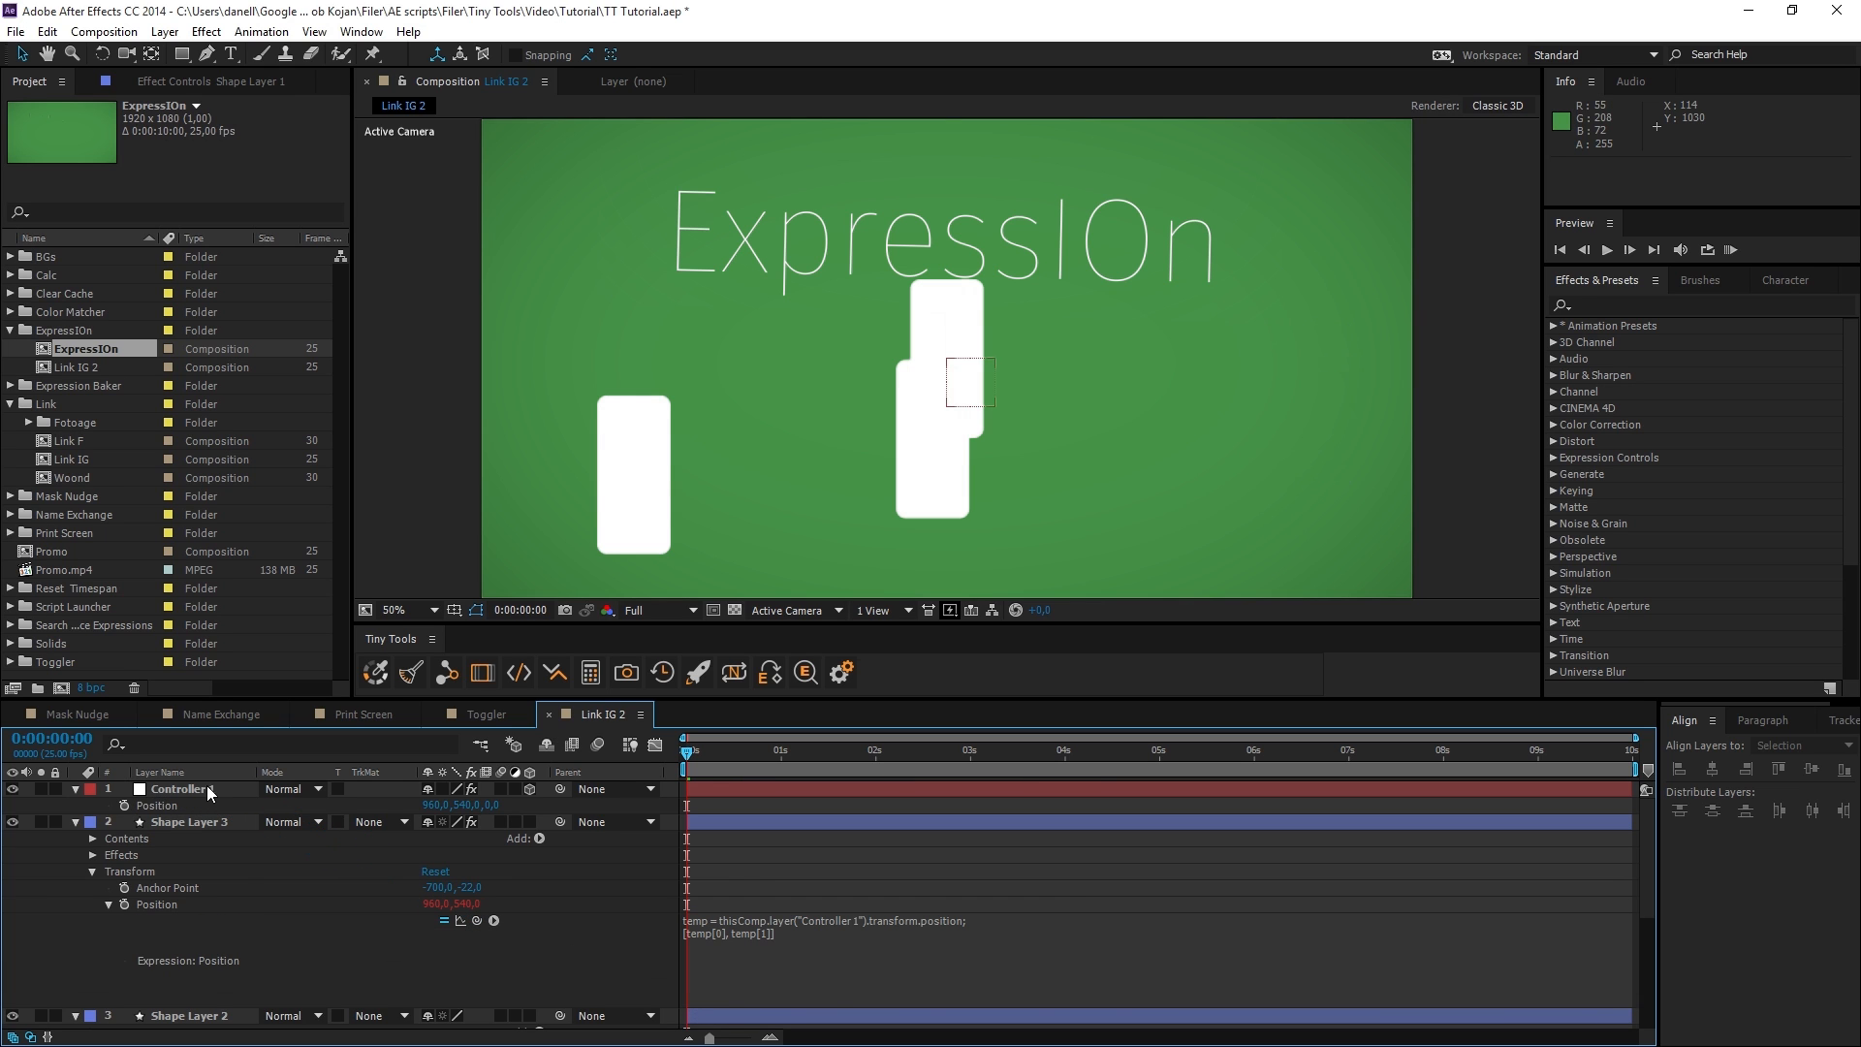
Delete the Controller 1 layer, dismiss the expression warning, and undo the deletion.
click(206, 788)
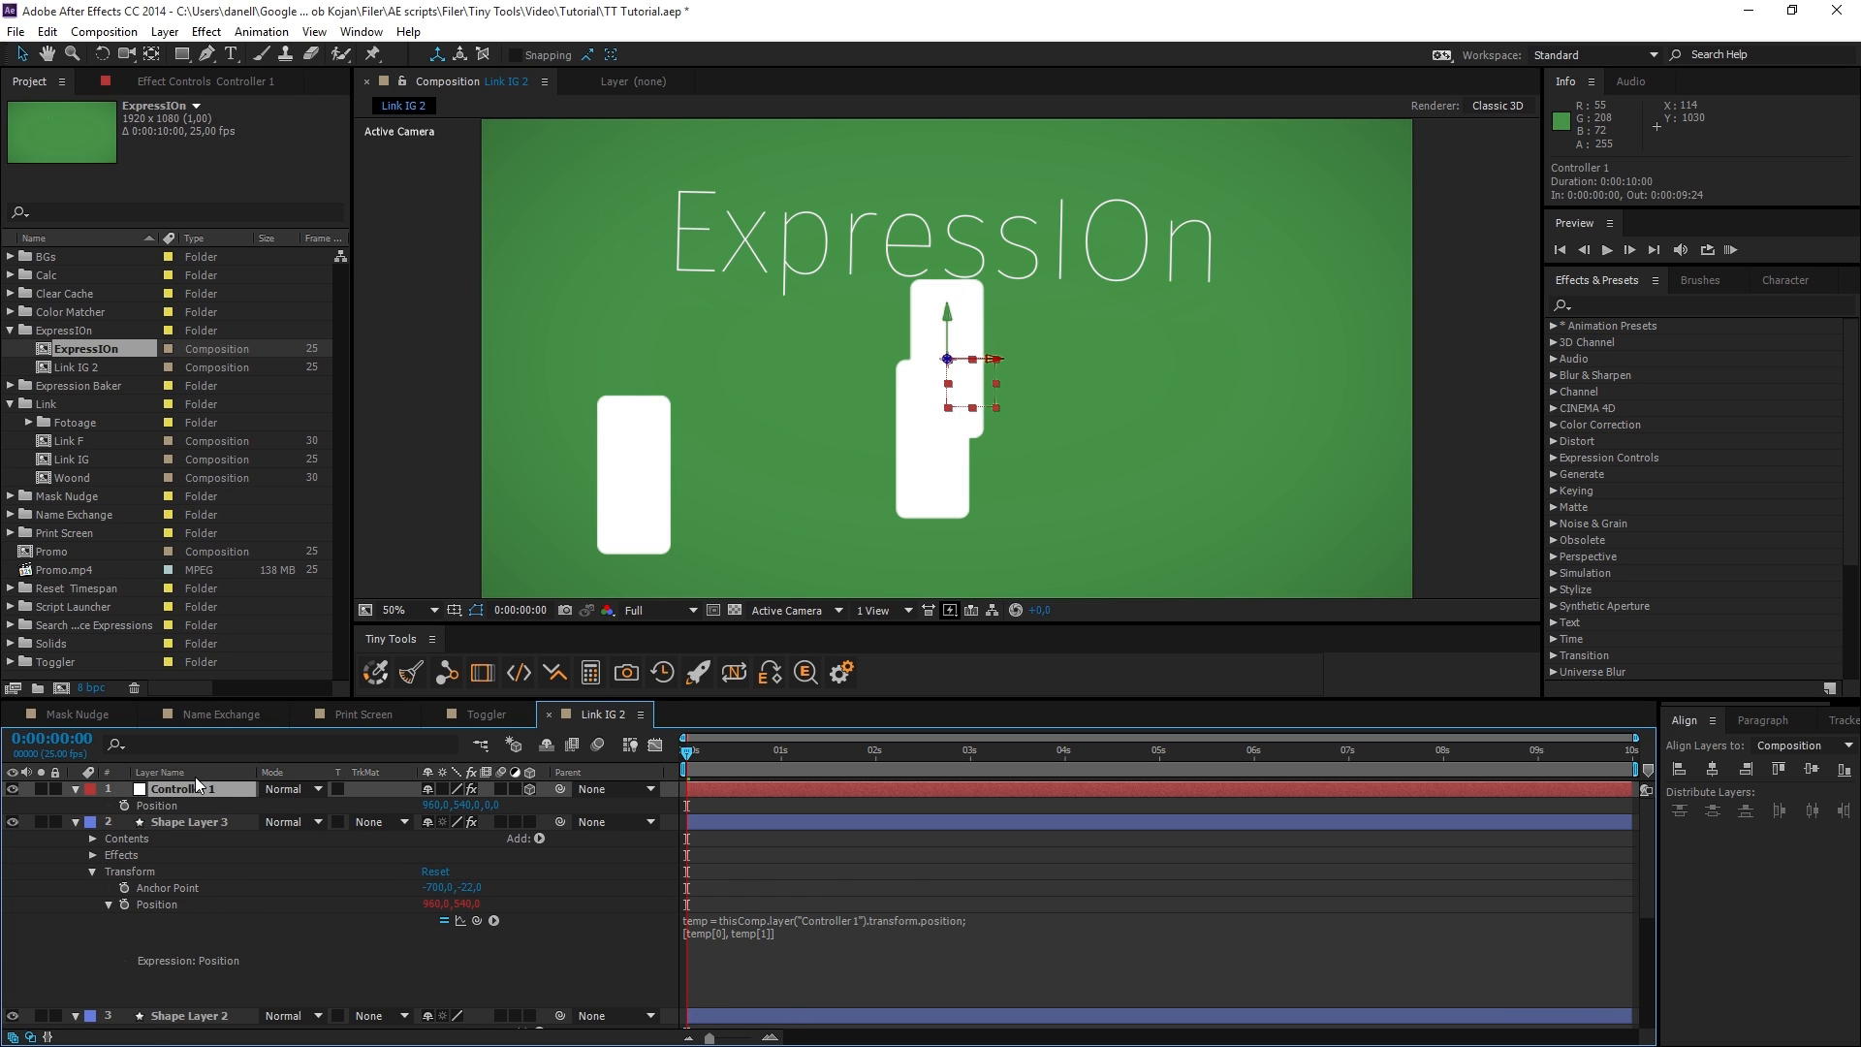
key(Delete)
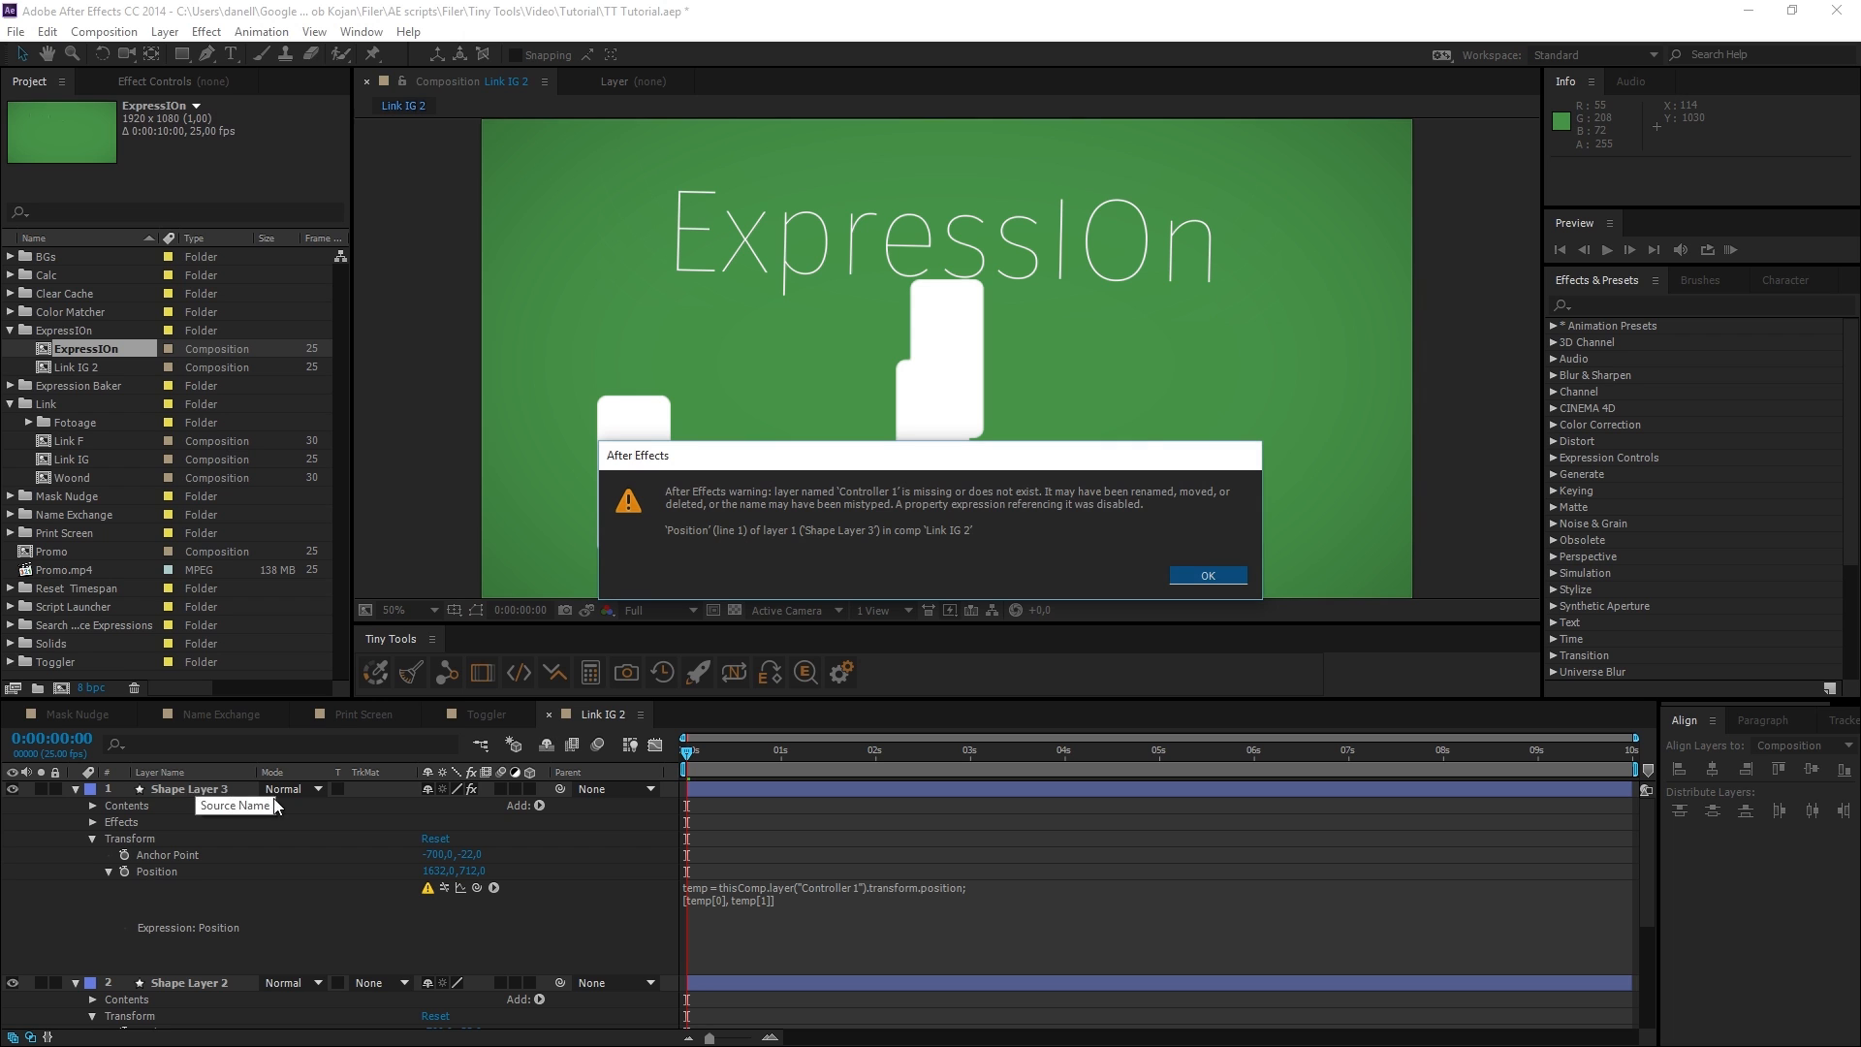
click(1208, 574)
key(ctrl+z)
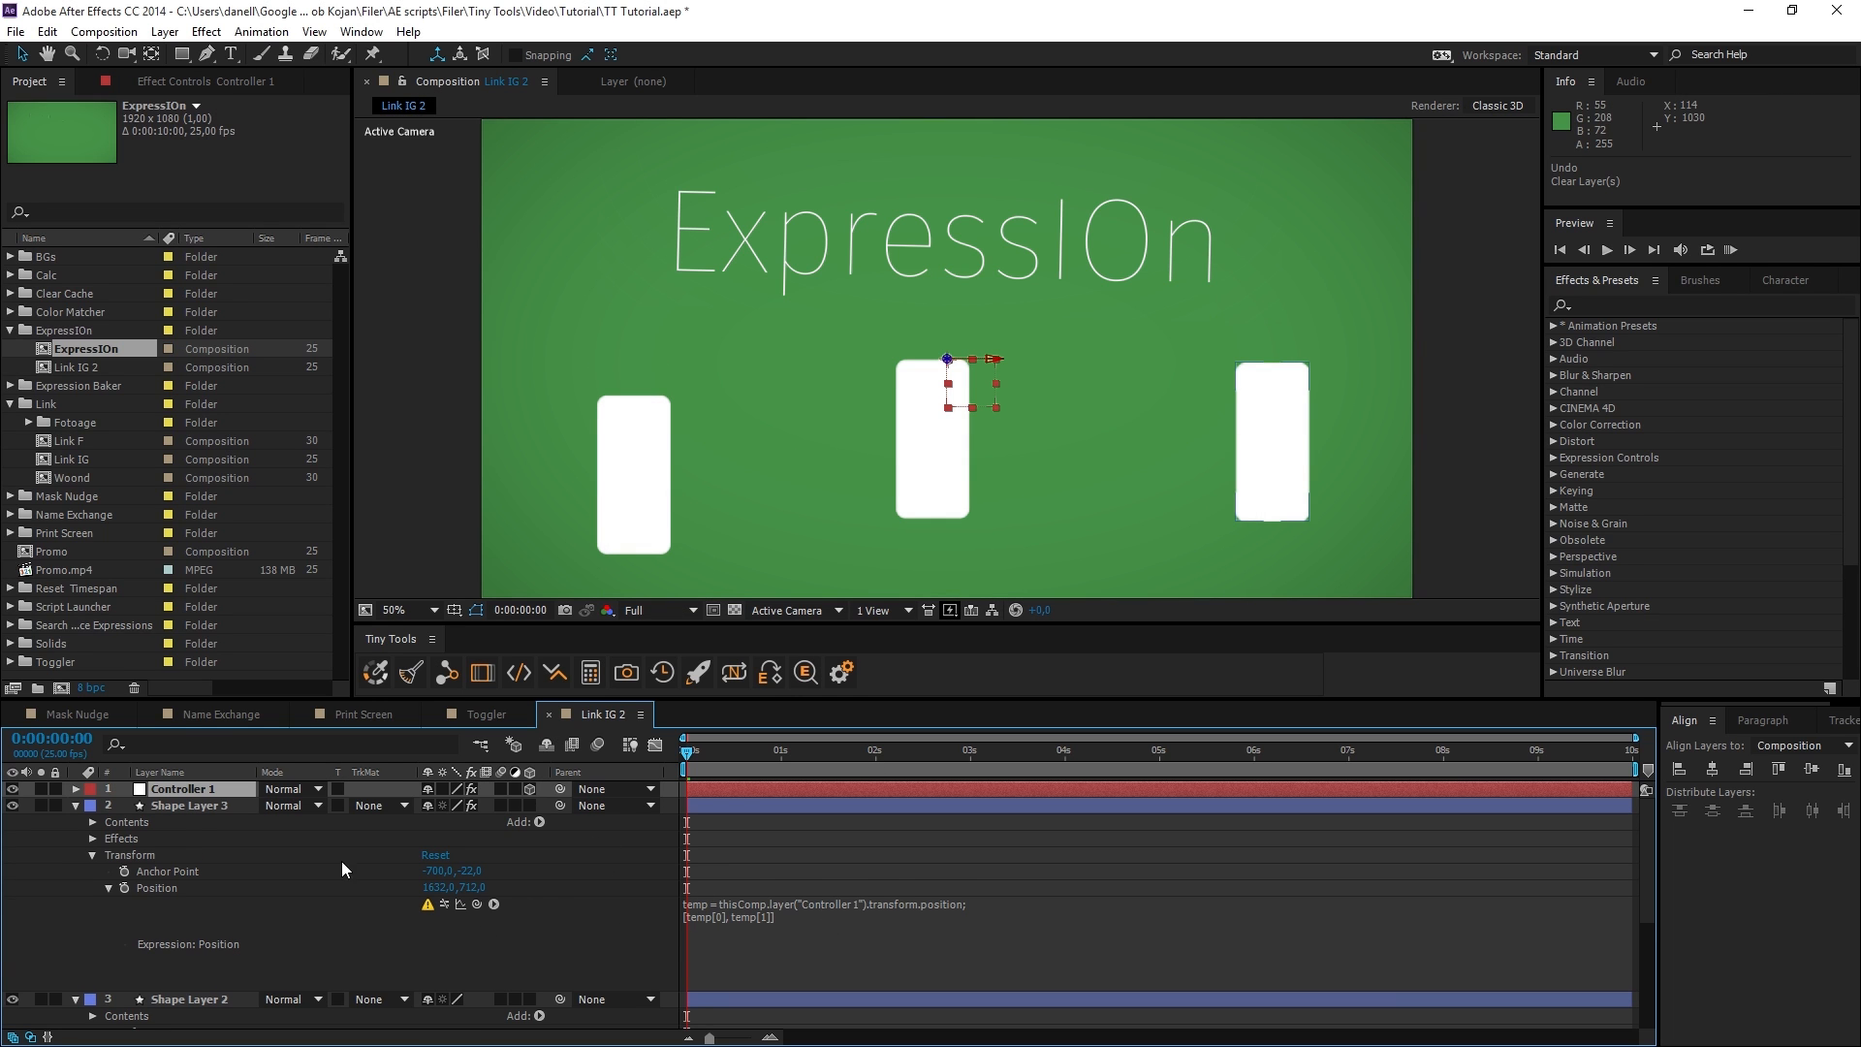
Re-enable the error-disabled Position expression of Shape Layer 3 with expressIOn and toggle it a few times.
click(218, 808)
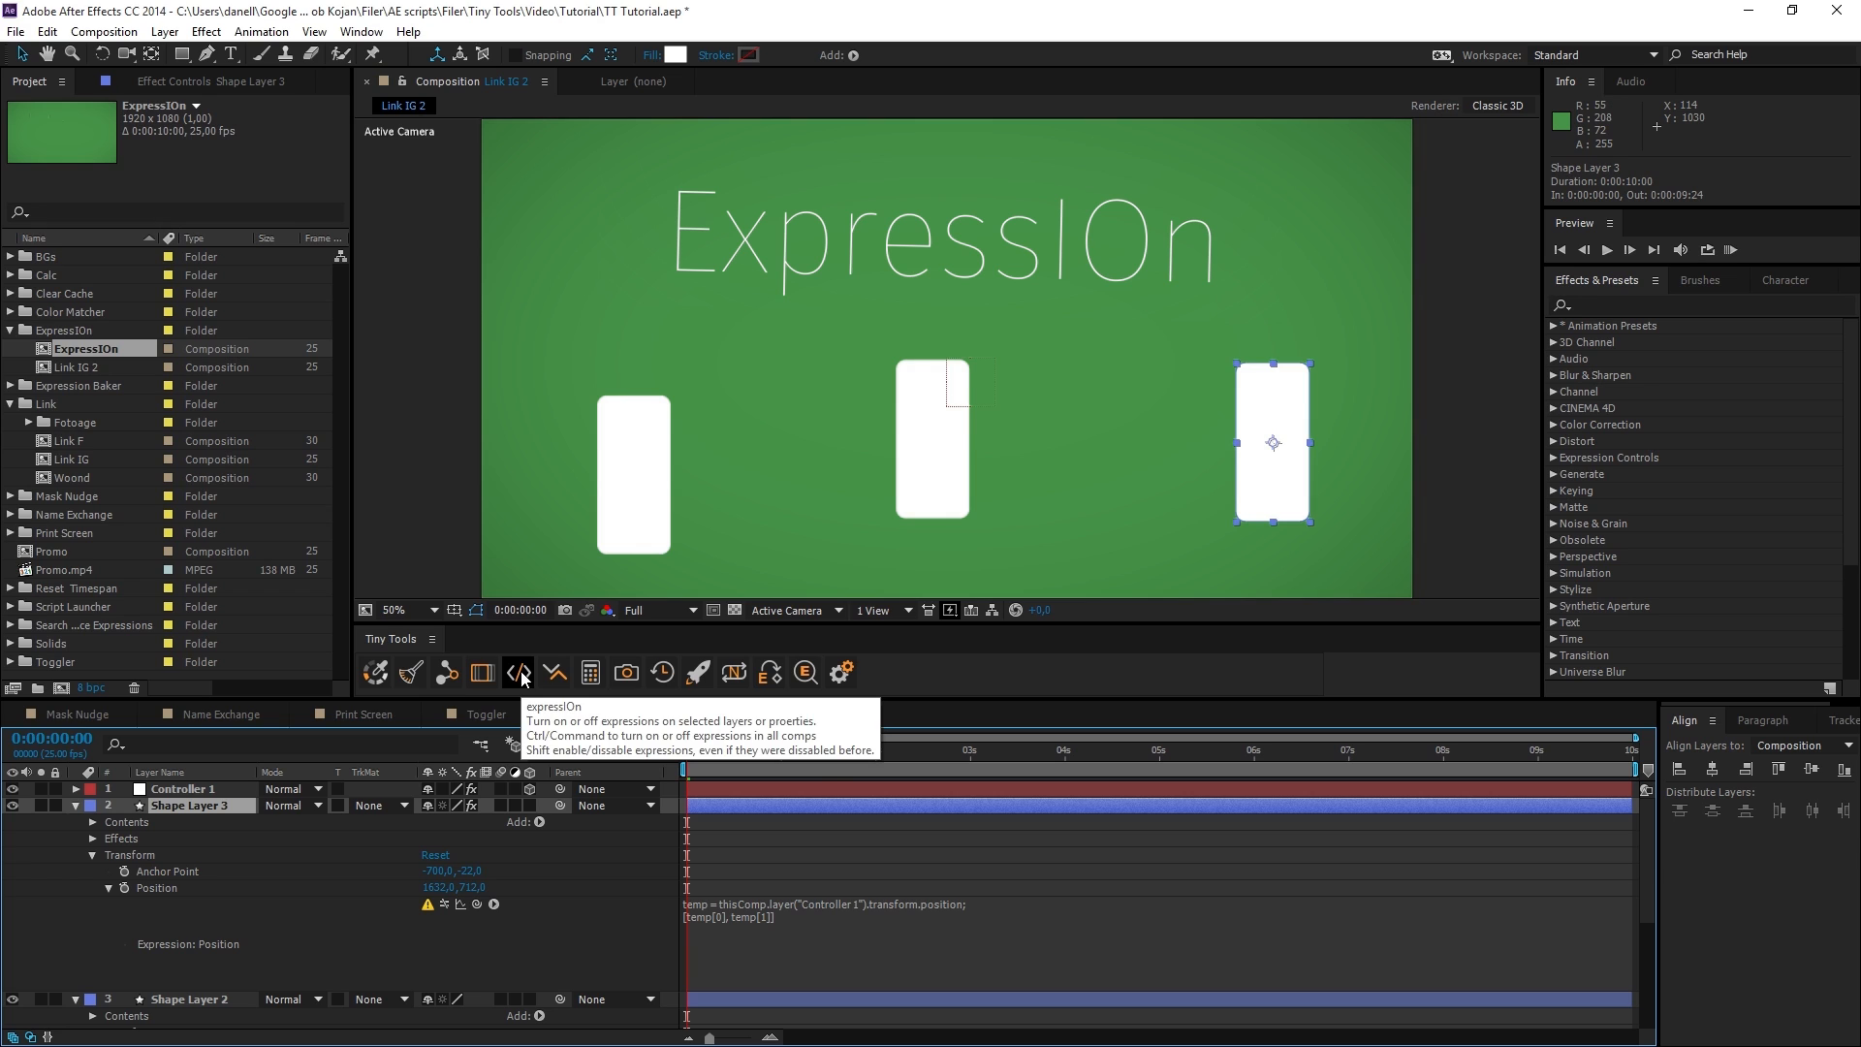
click(520, 675)
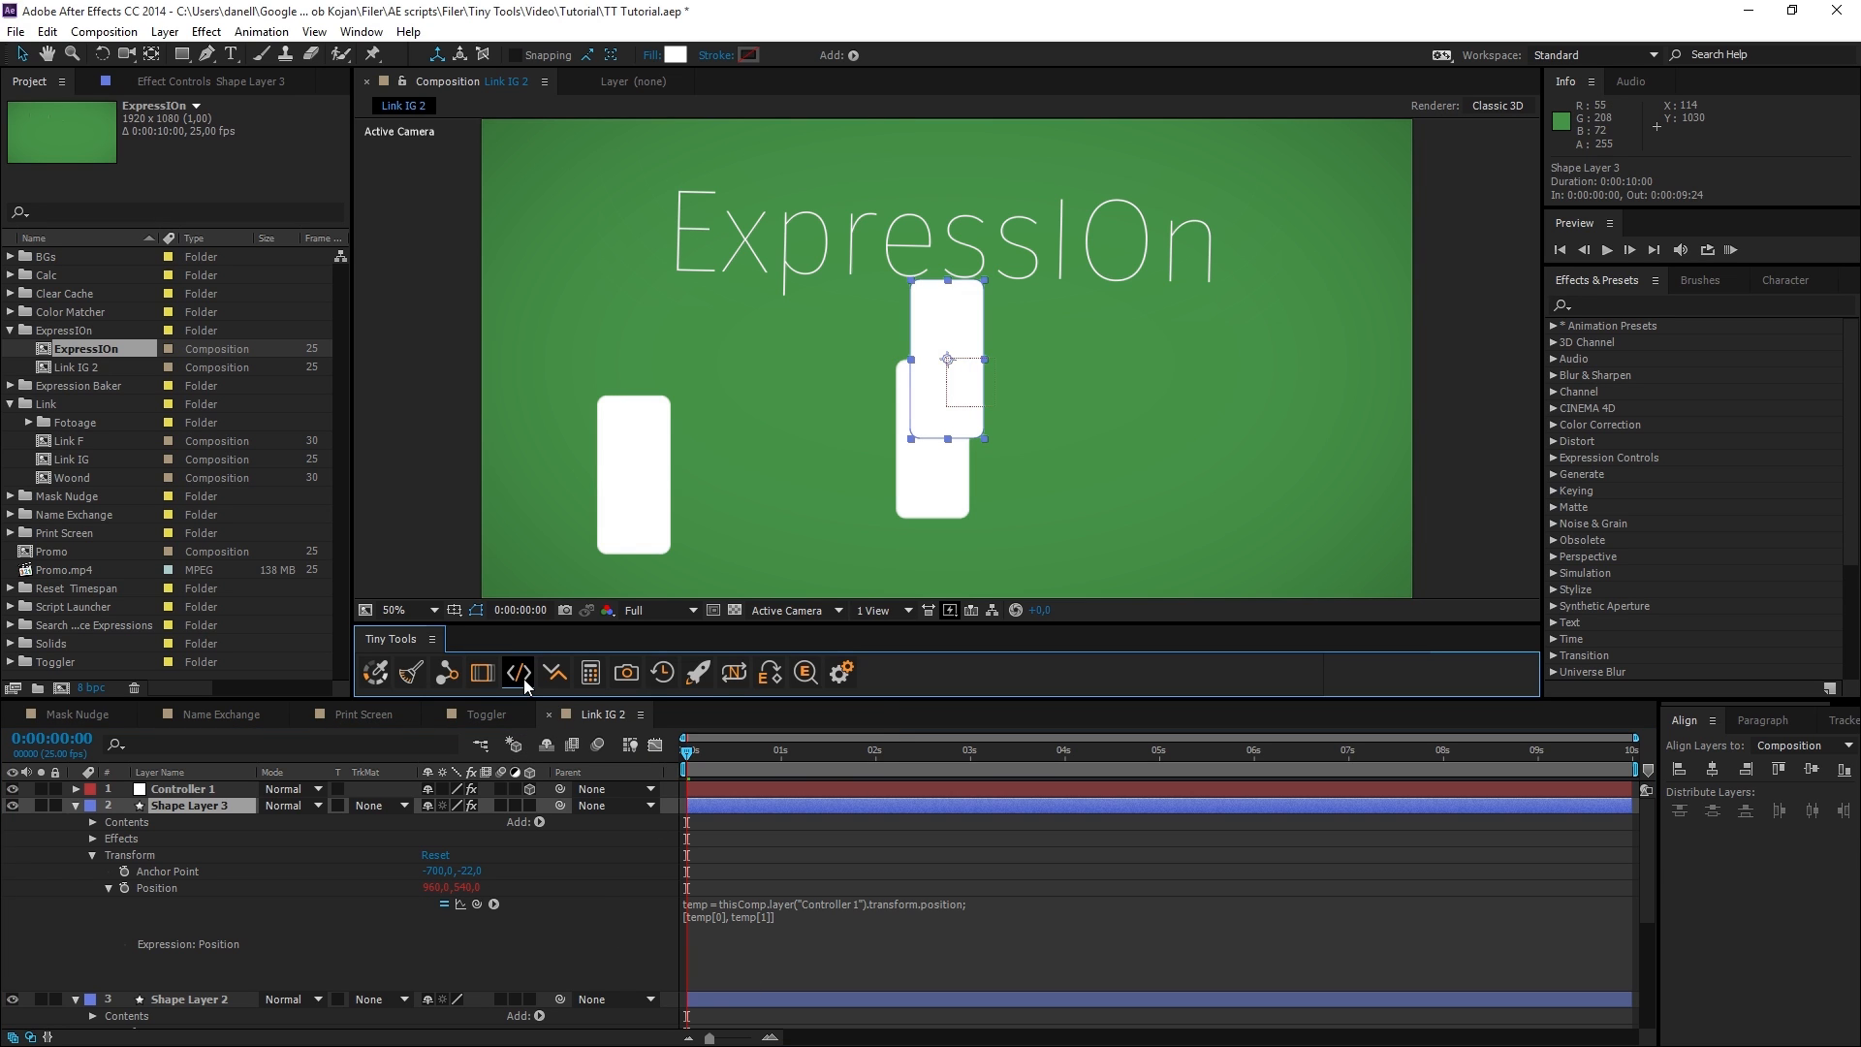
click(523, 681)
click(524, 683)
click(524, 684)
click(524, 684)
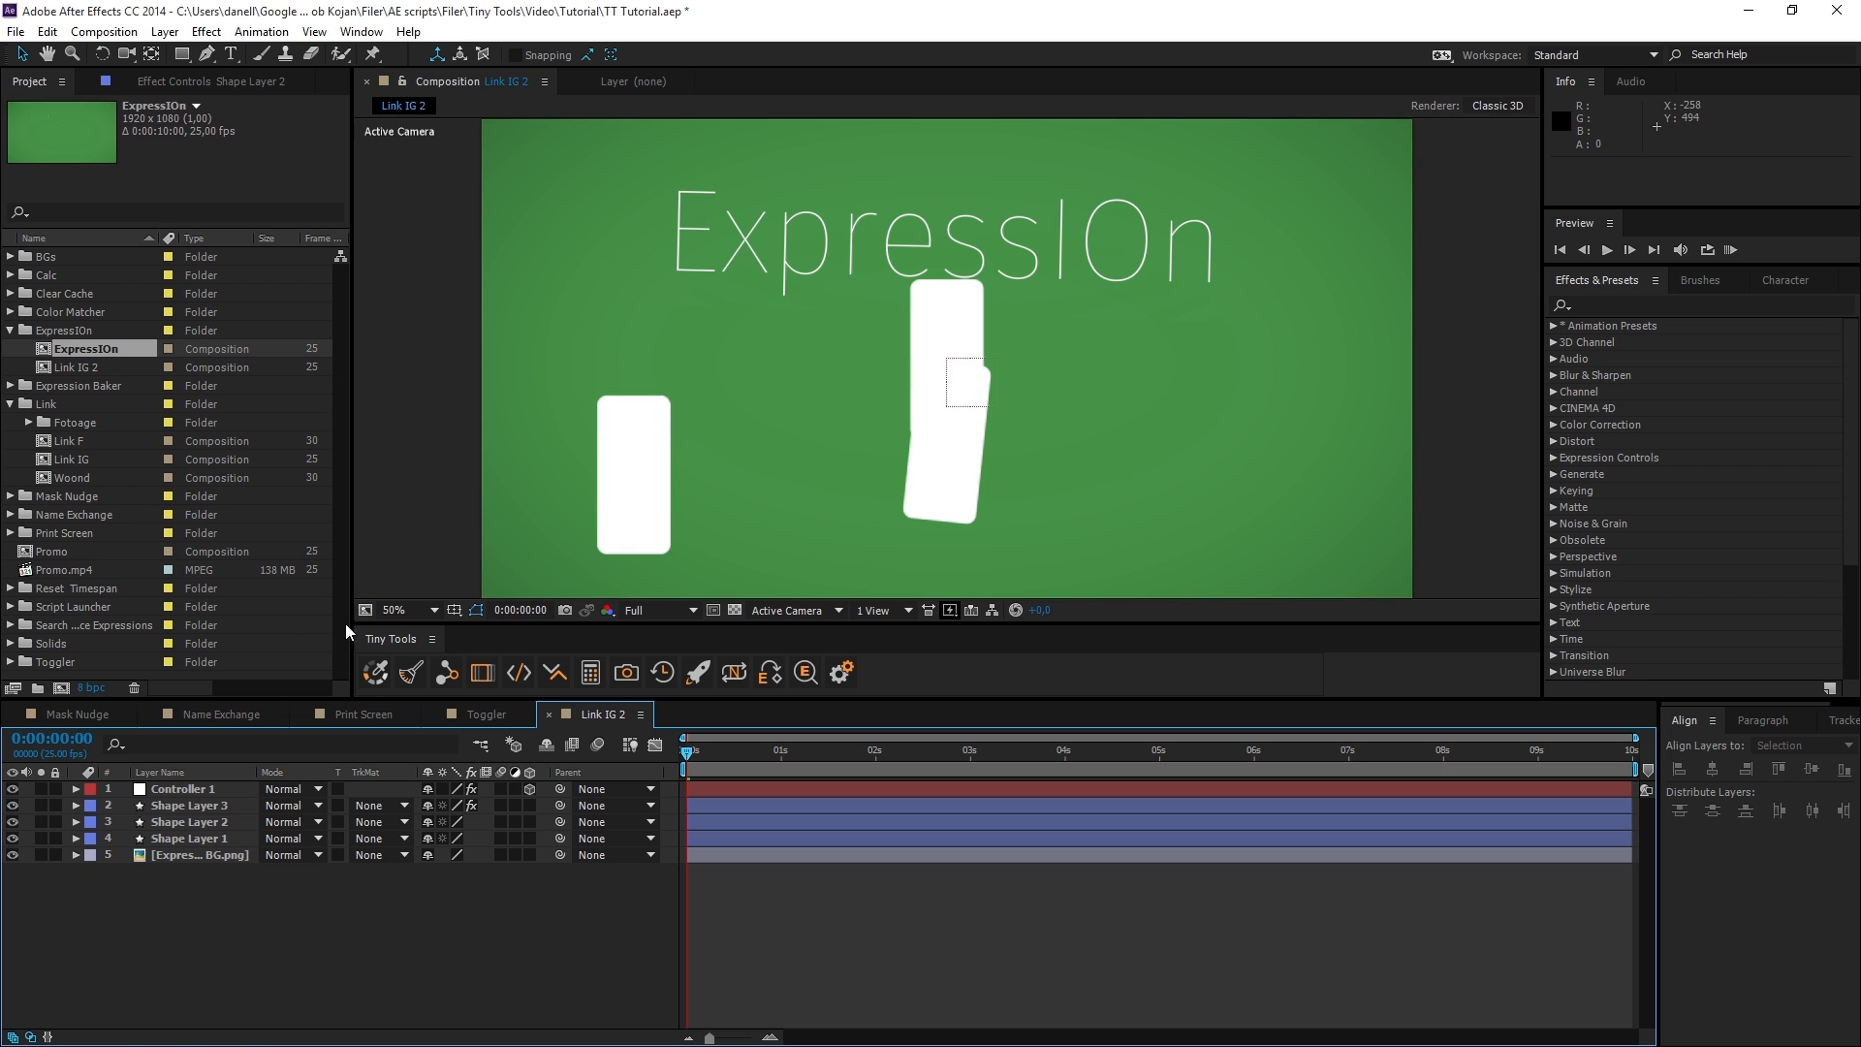
With no layer selected, toggle all expressions off and on repeatedly with expressIOn.
click(518, 676)
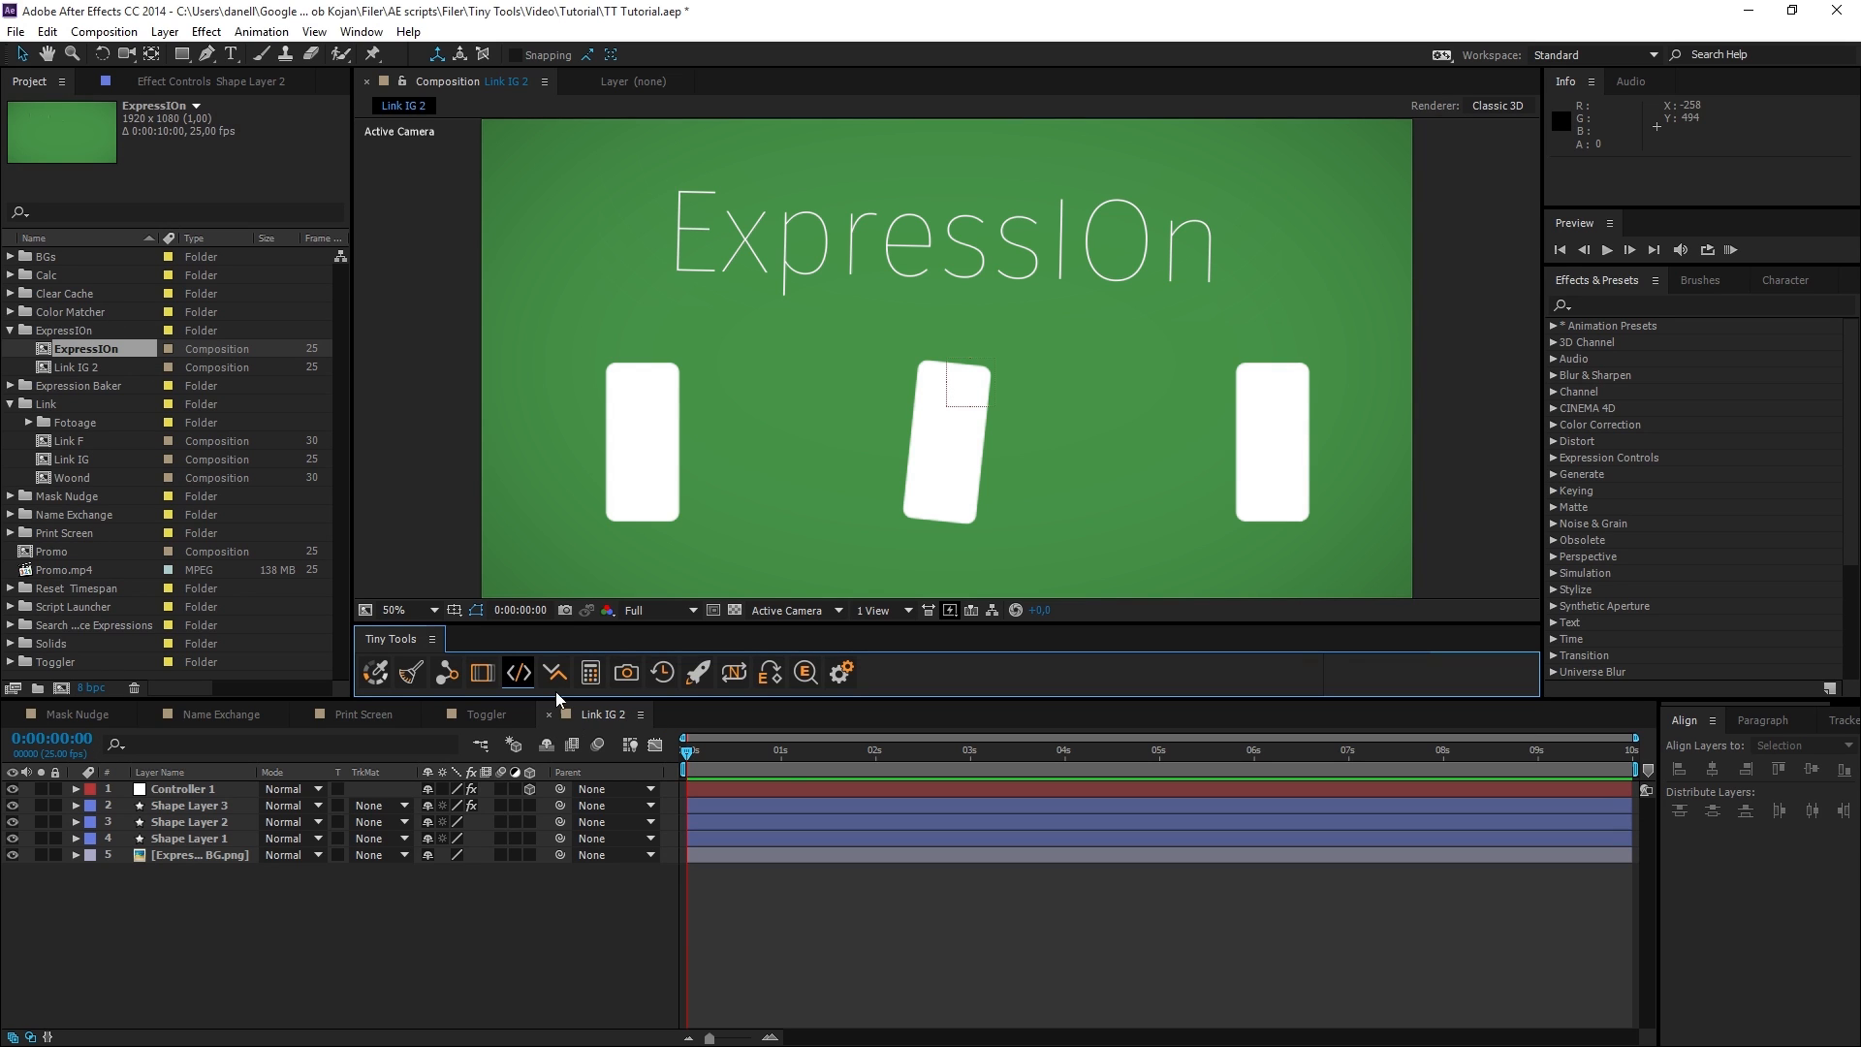
click(519, 675)
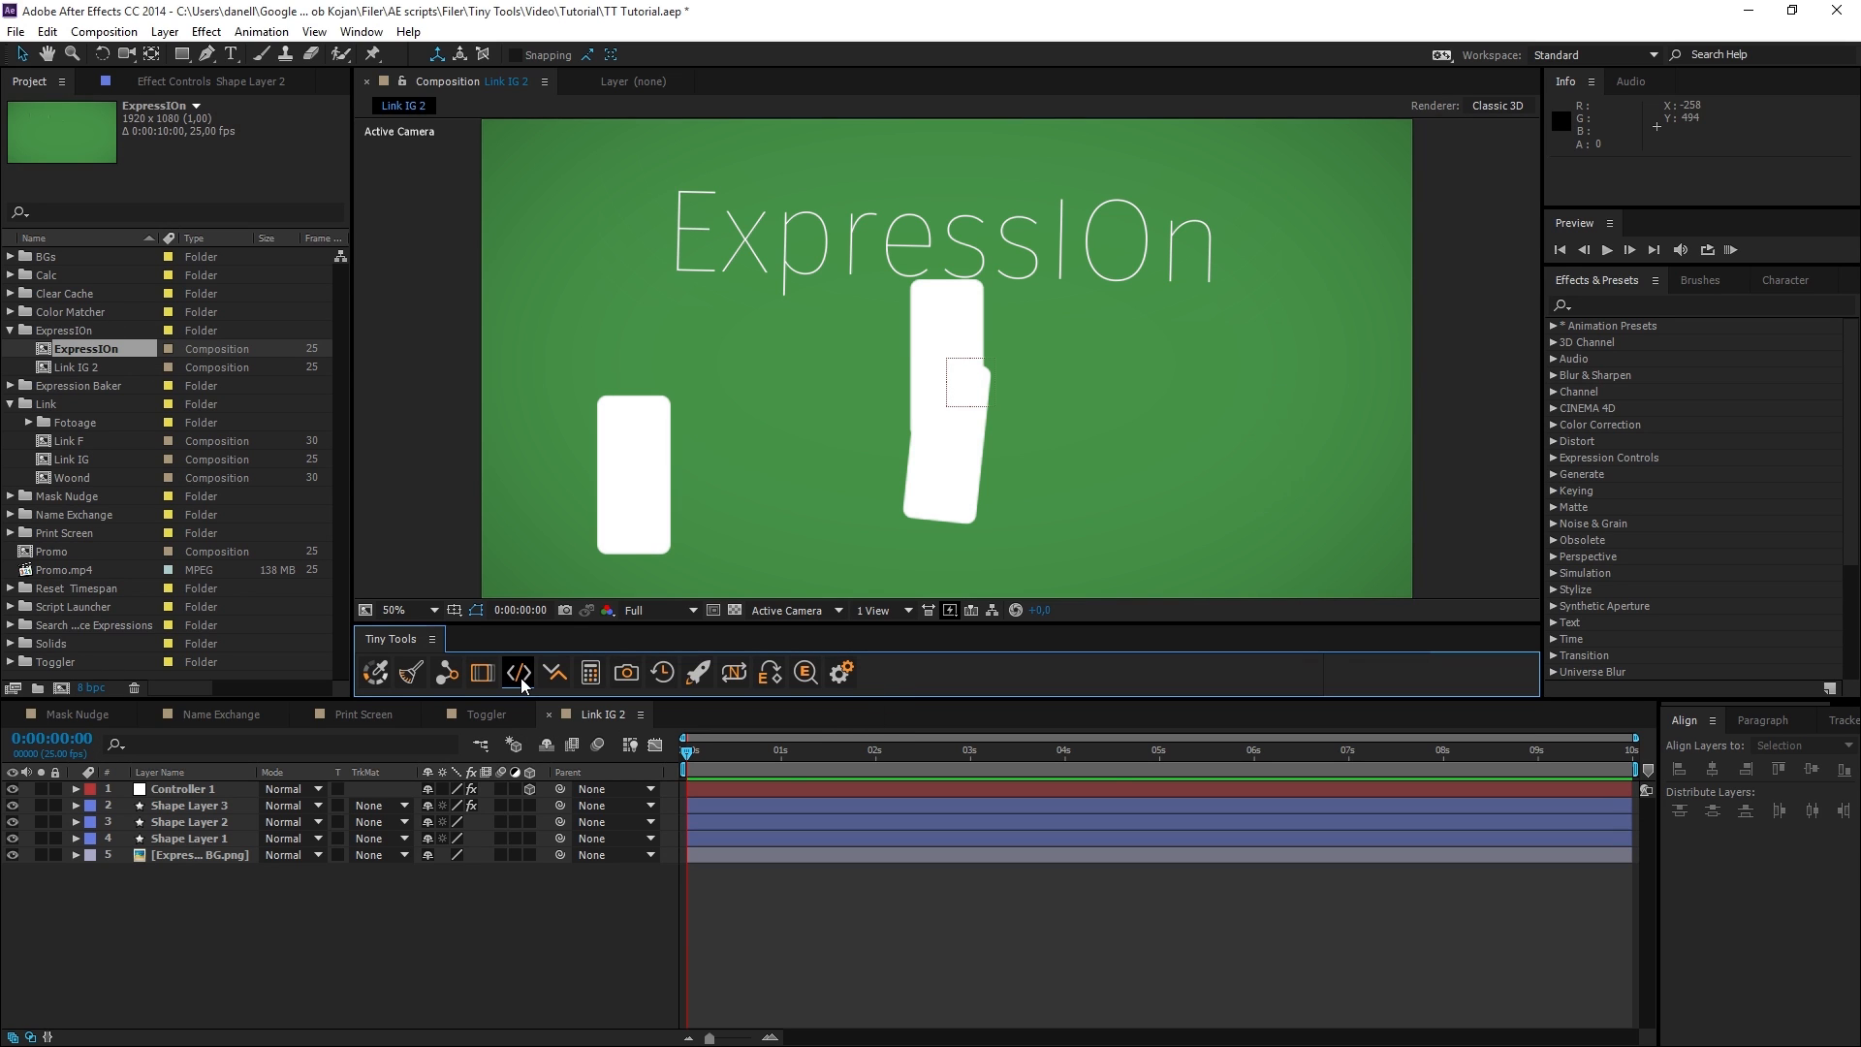
click(520, 675)
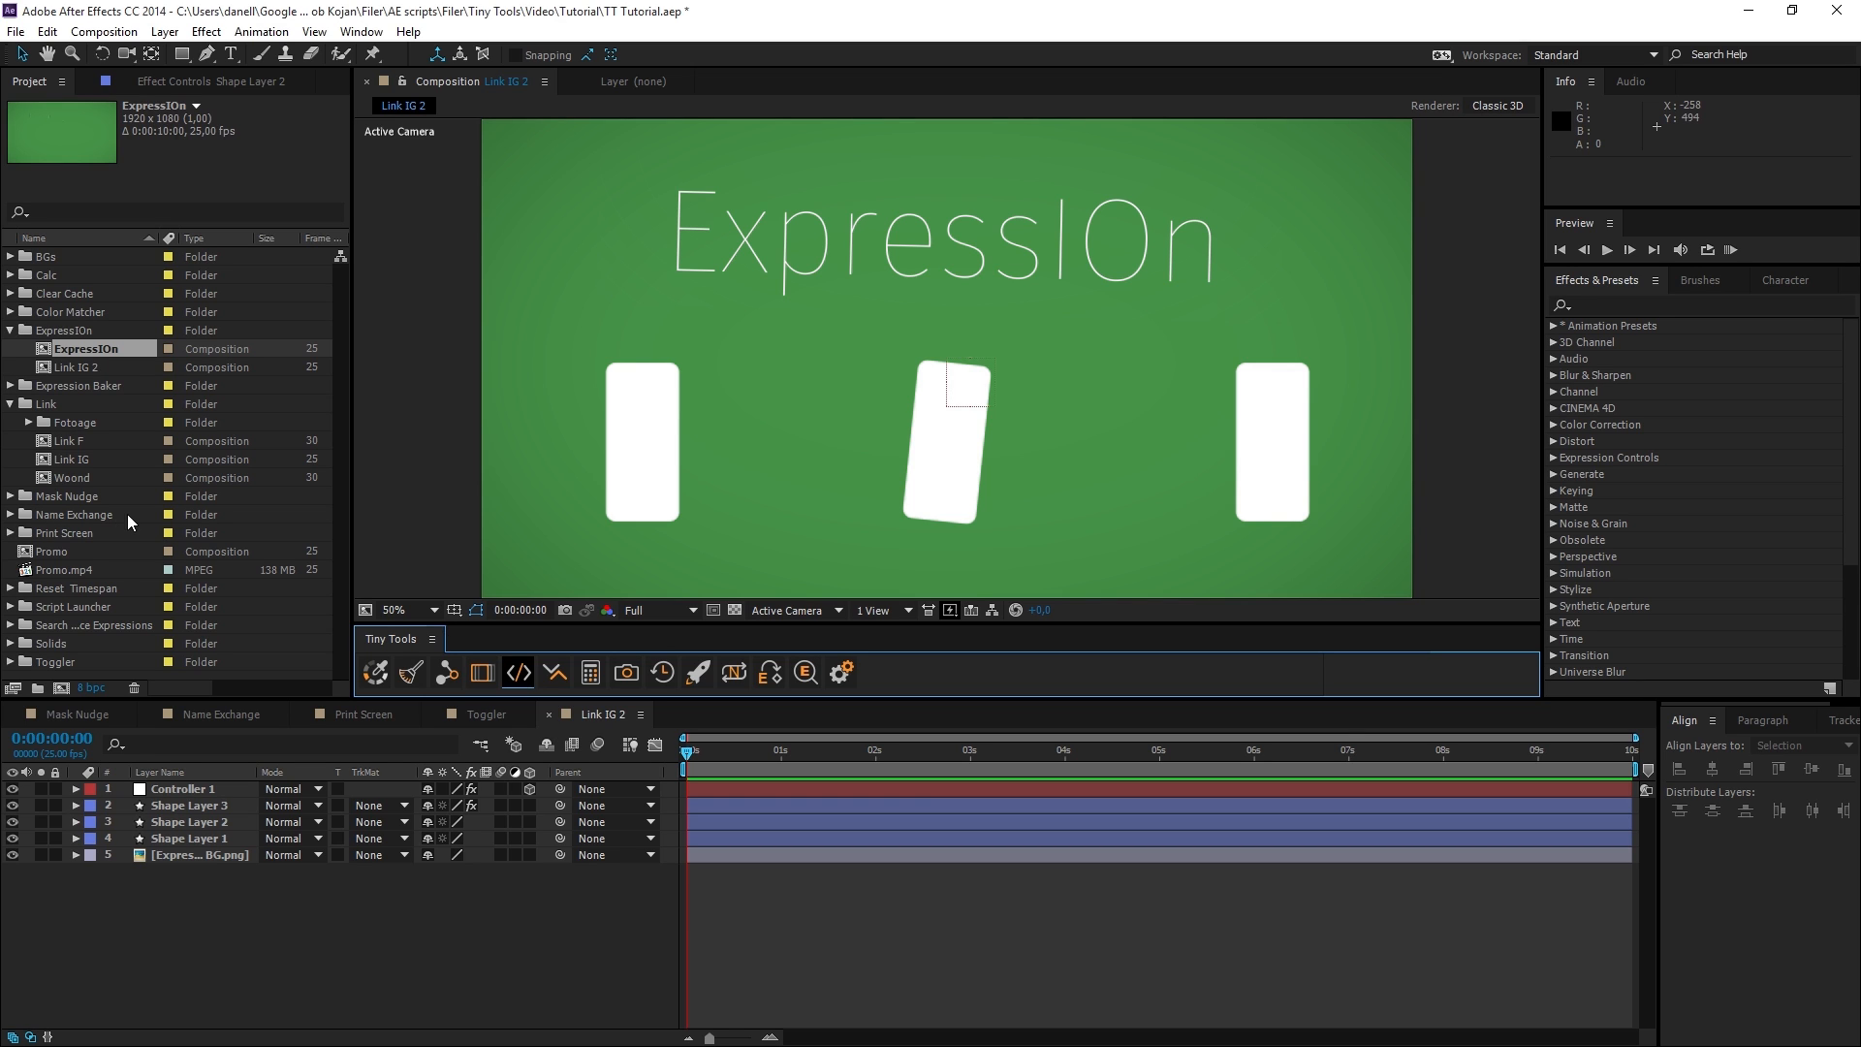
click(517, 675)
click(508, 918)
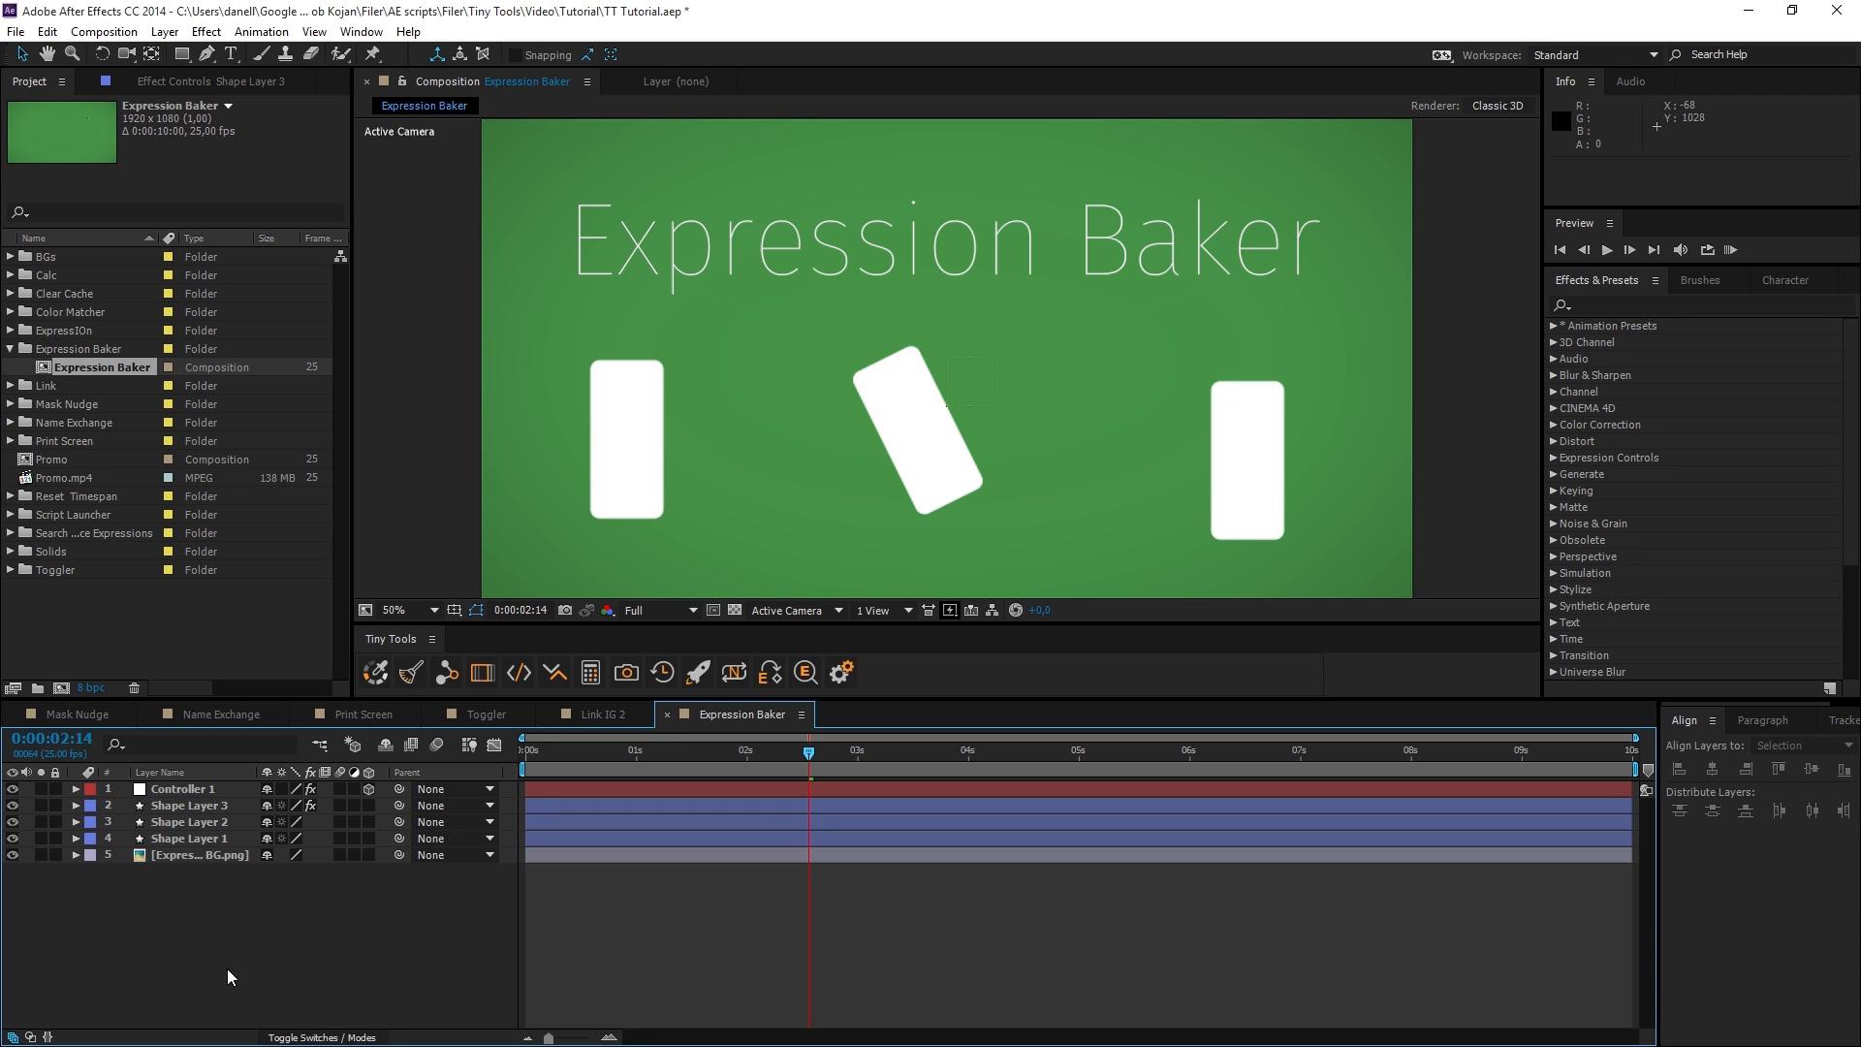
Move the Expression Baker composition to 0:00:04:24, reveal Shape Layer 3's expression, and bake its Position into keyframes.
drag(810, 752, 1074, 774)
click(230, 821)
key(e)
key(e)
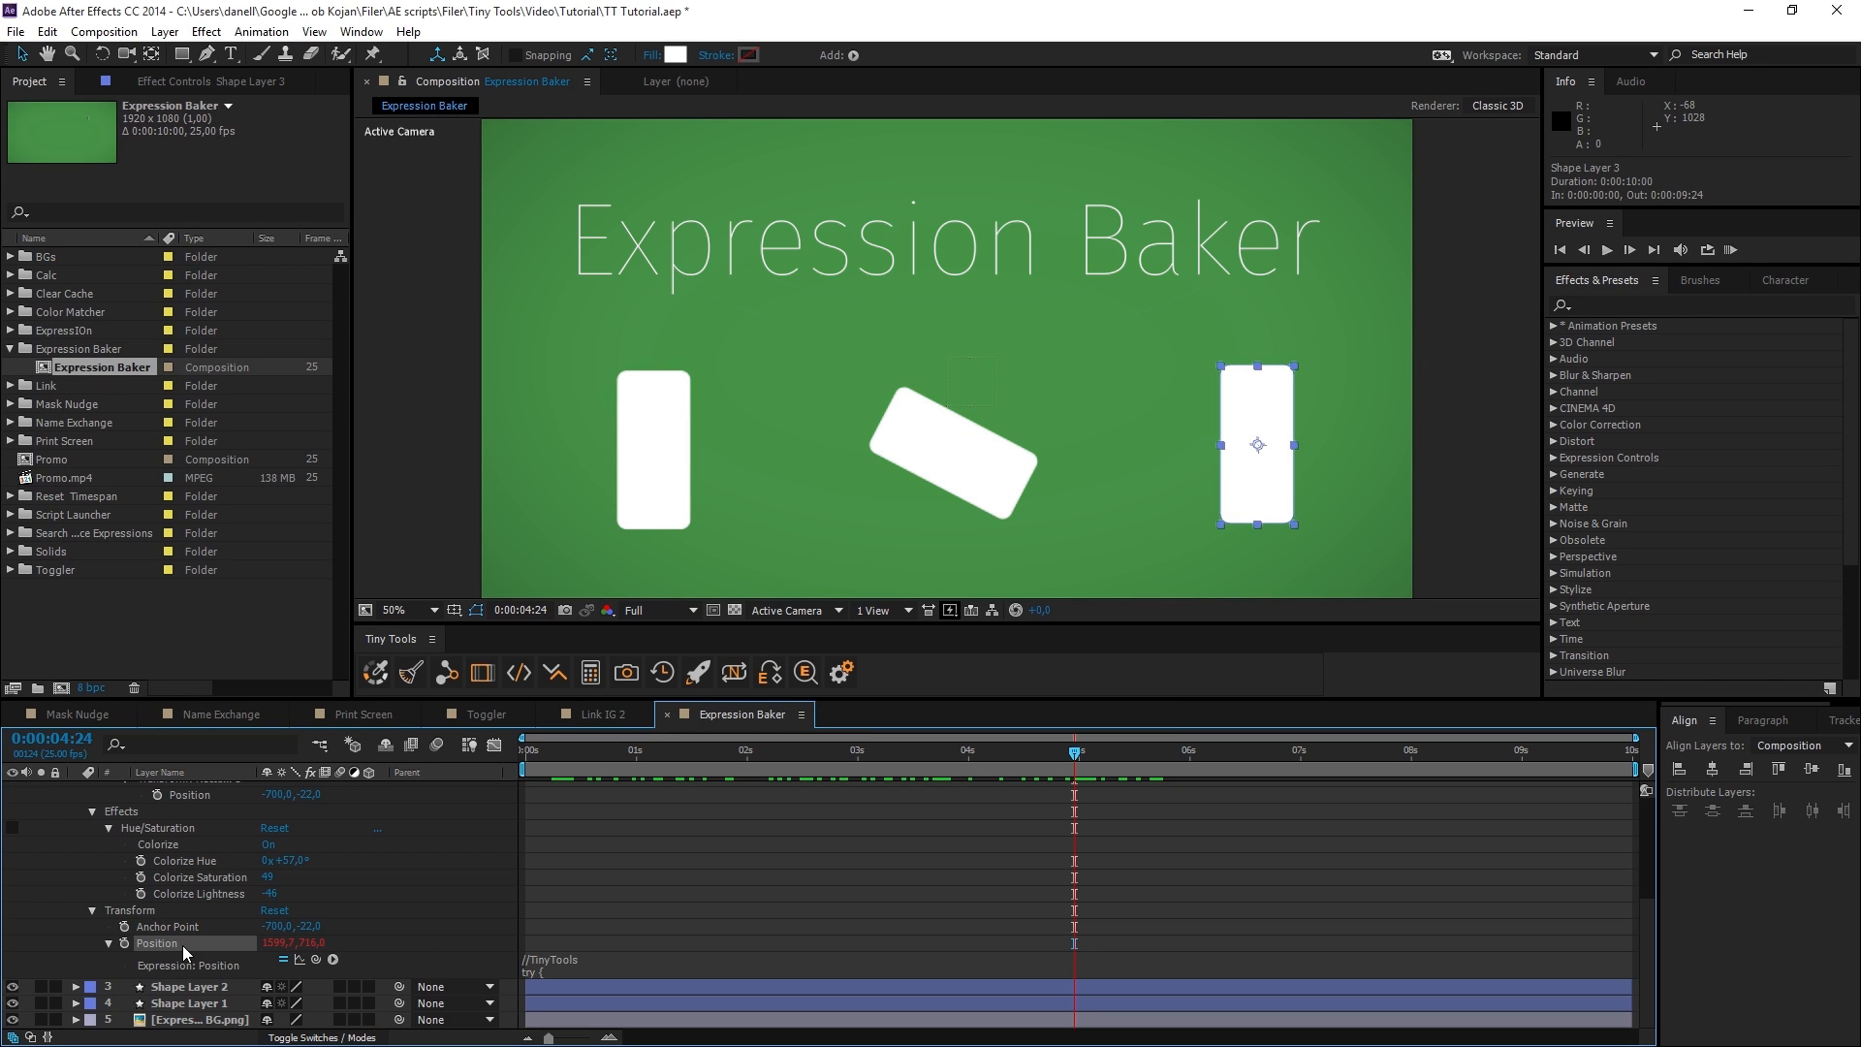
click(770, 672)
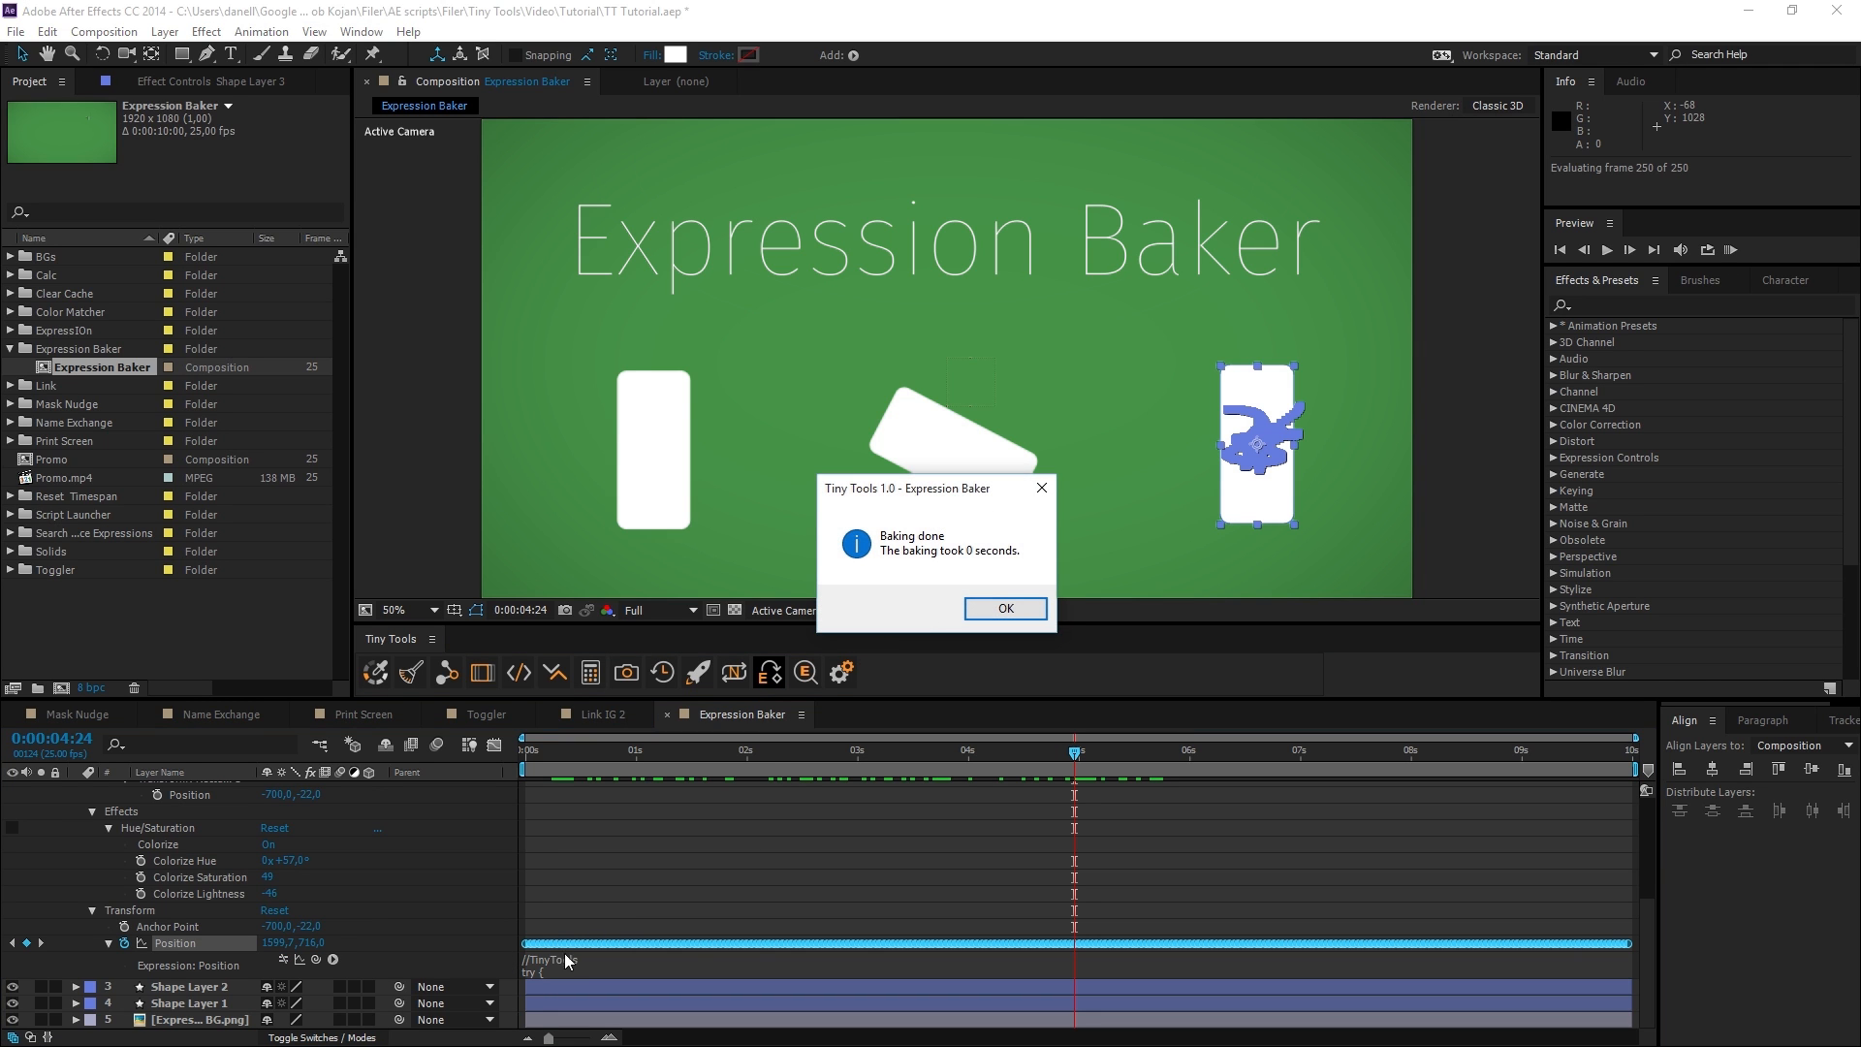
Dismiss the bake report, scrub to check the keyframes, and undo the baking of Shape Layer 3's Position.
click(1005, 608)
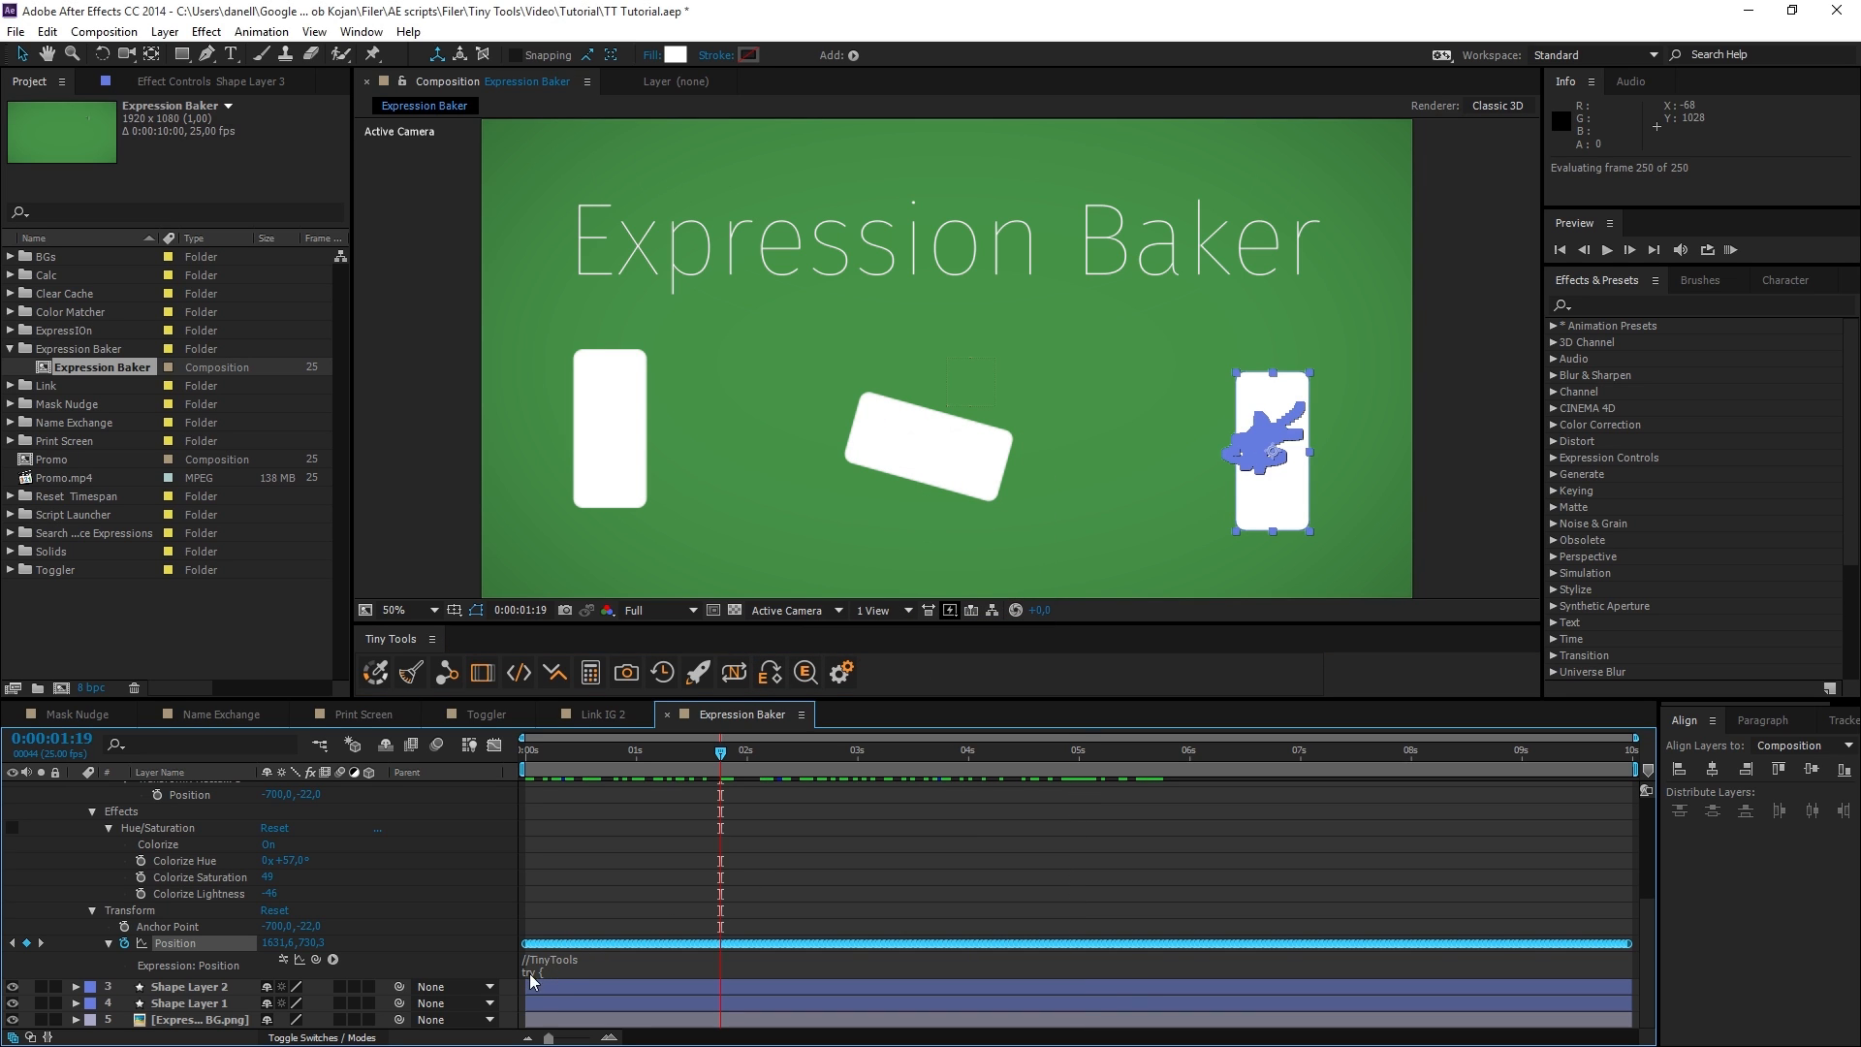
key(ctrl+z)
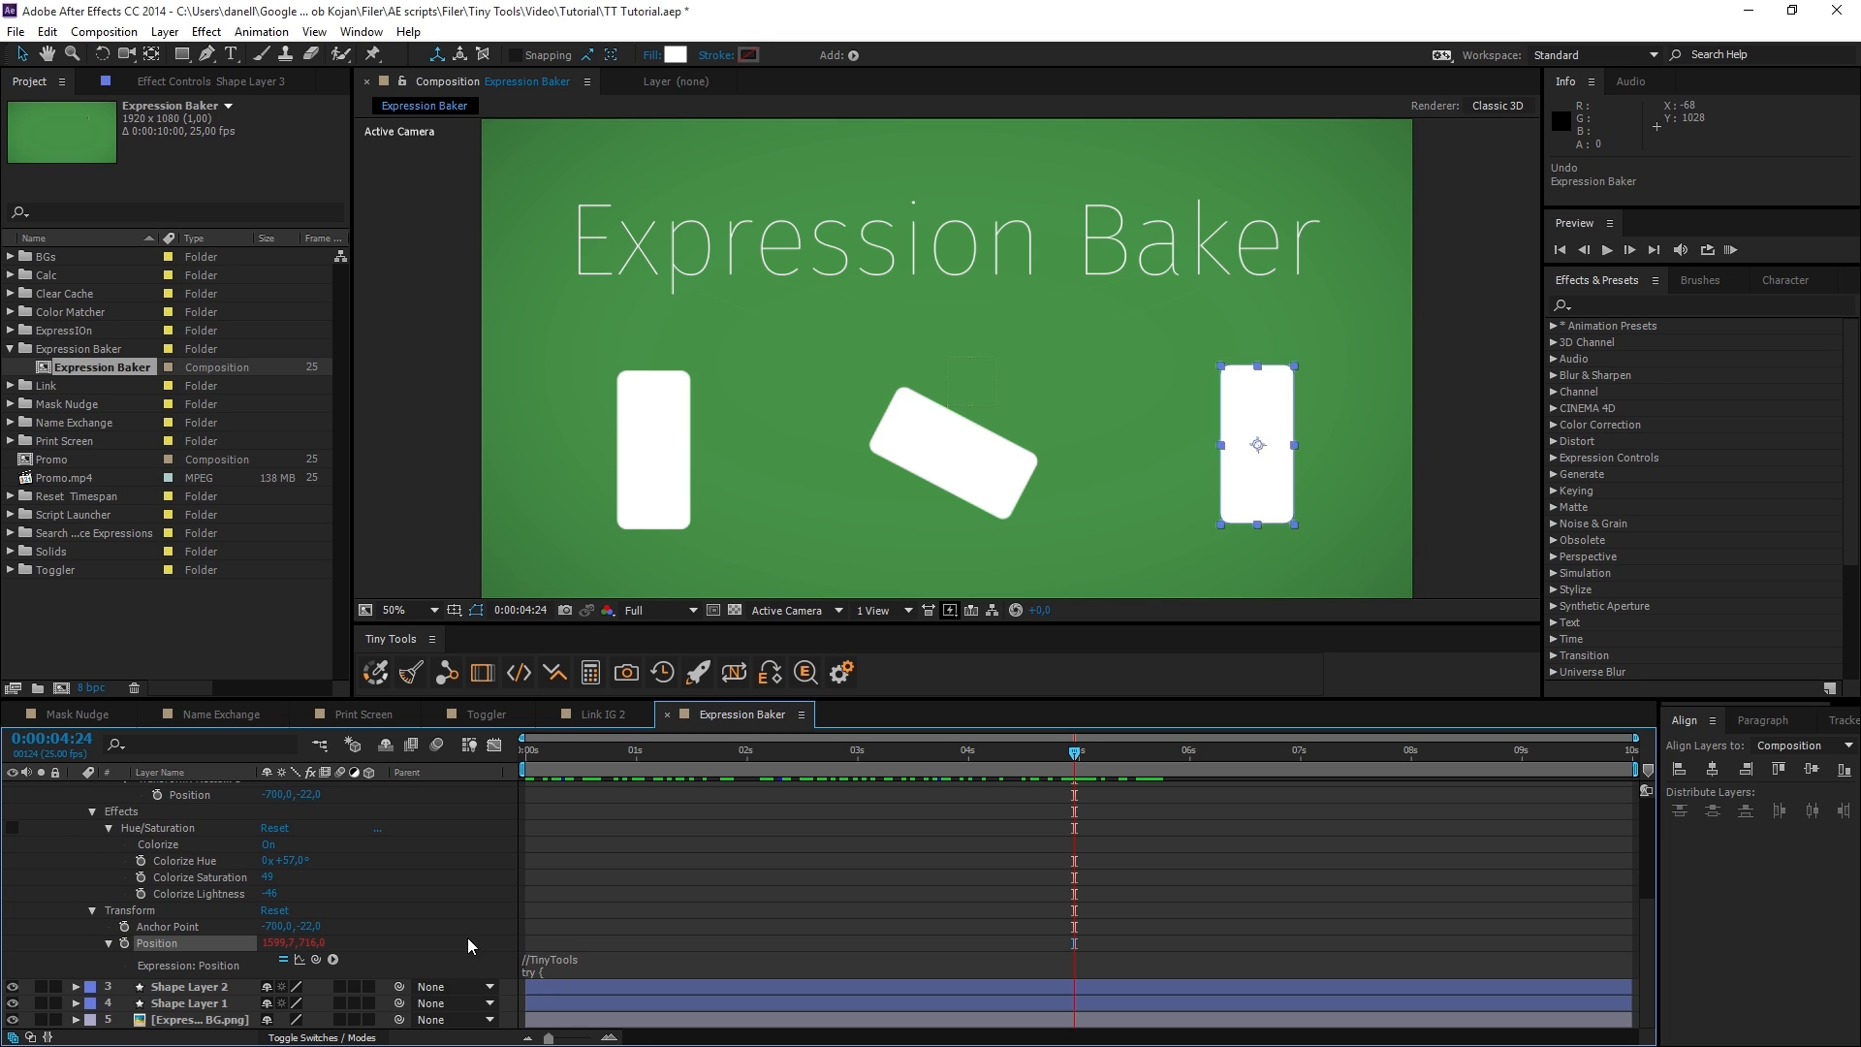
click(469, 946)
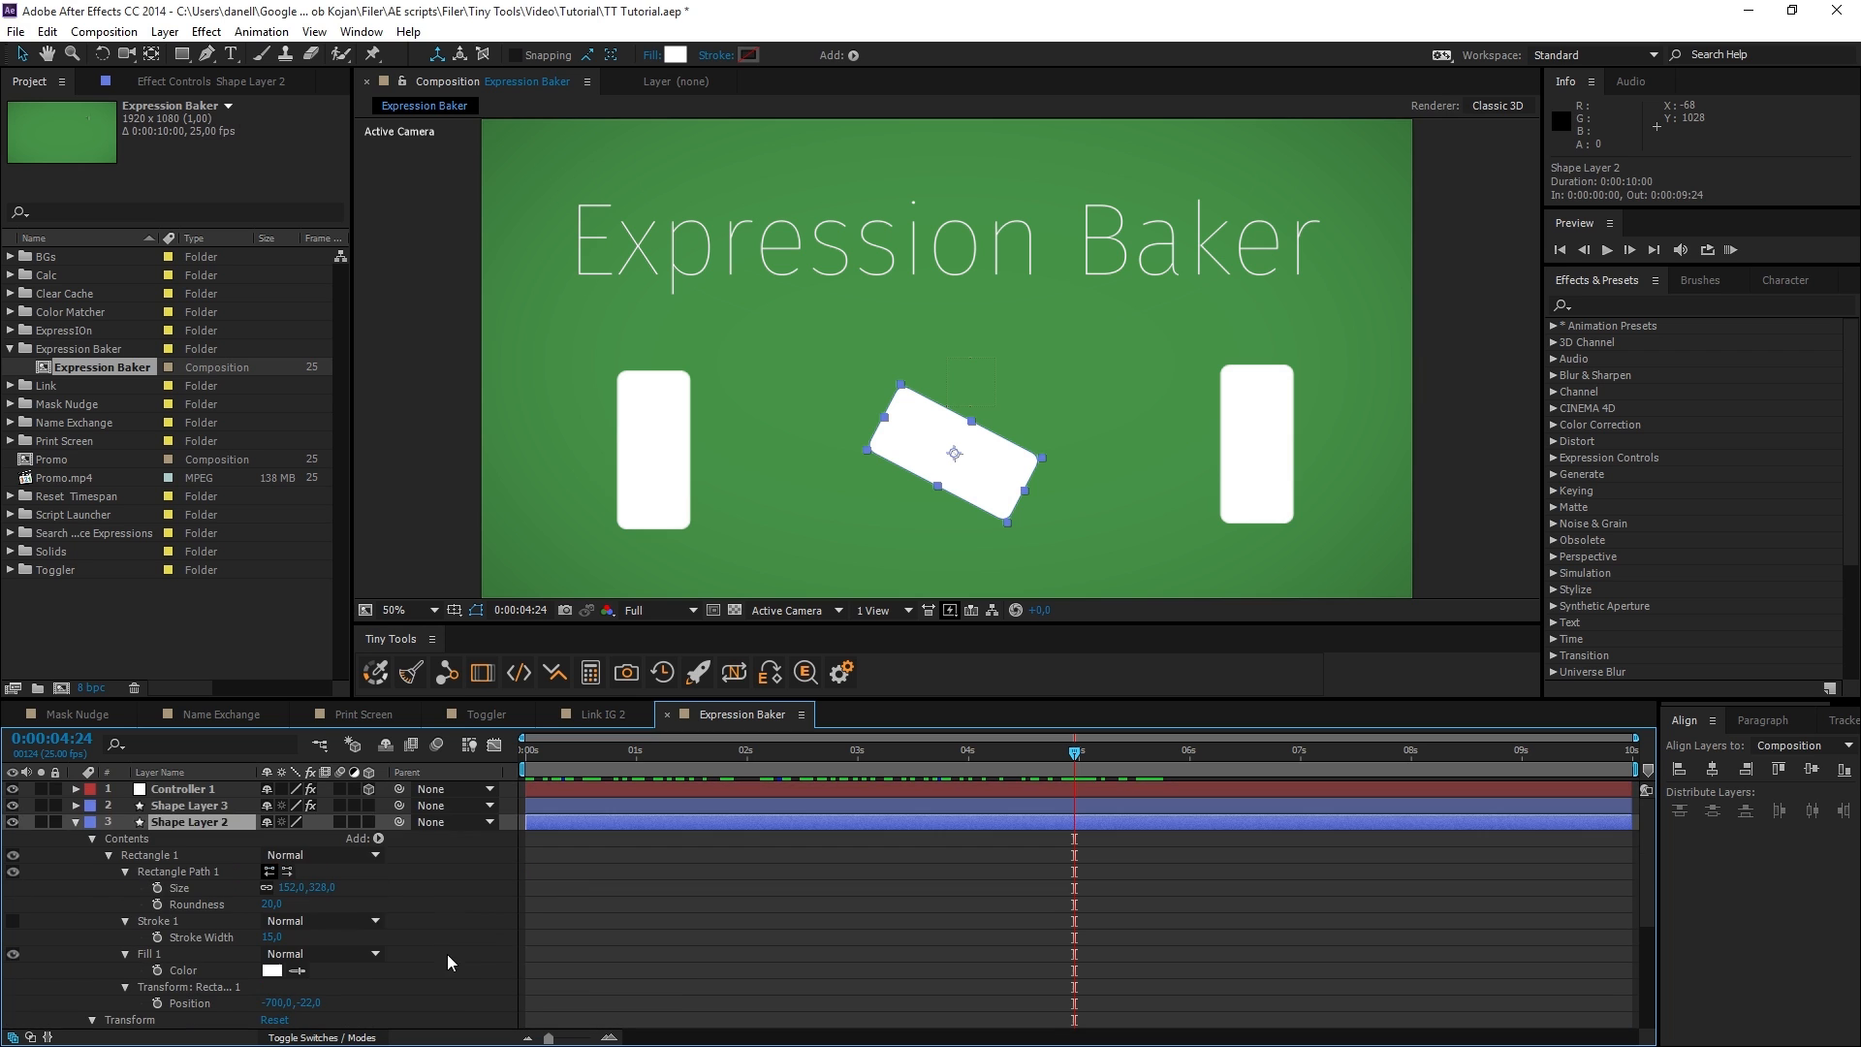
Reveal Shape Layer 2's expressions and bake its Position and Rotation with Expression Baker.
click(472, 954)
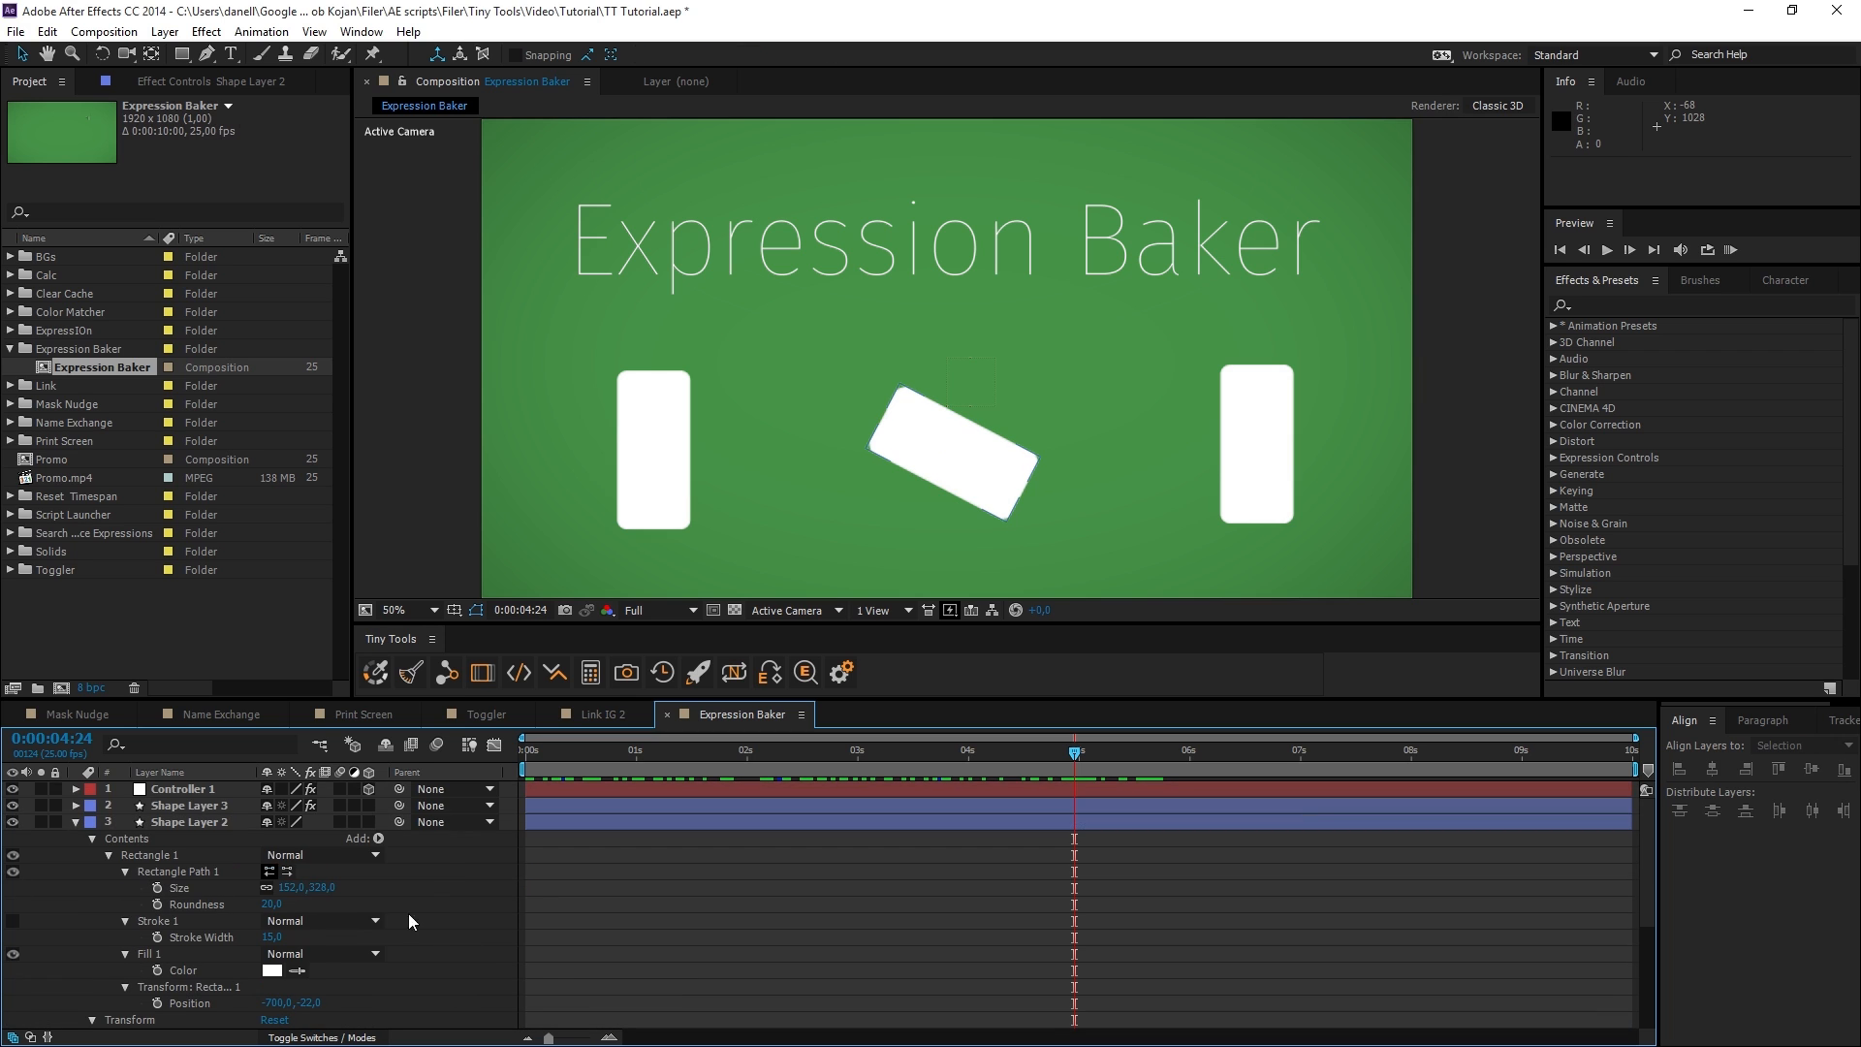
click(208, 822)
key(e)
key(e)
click(774, 683)
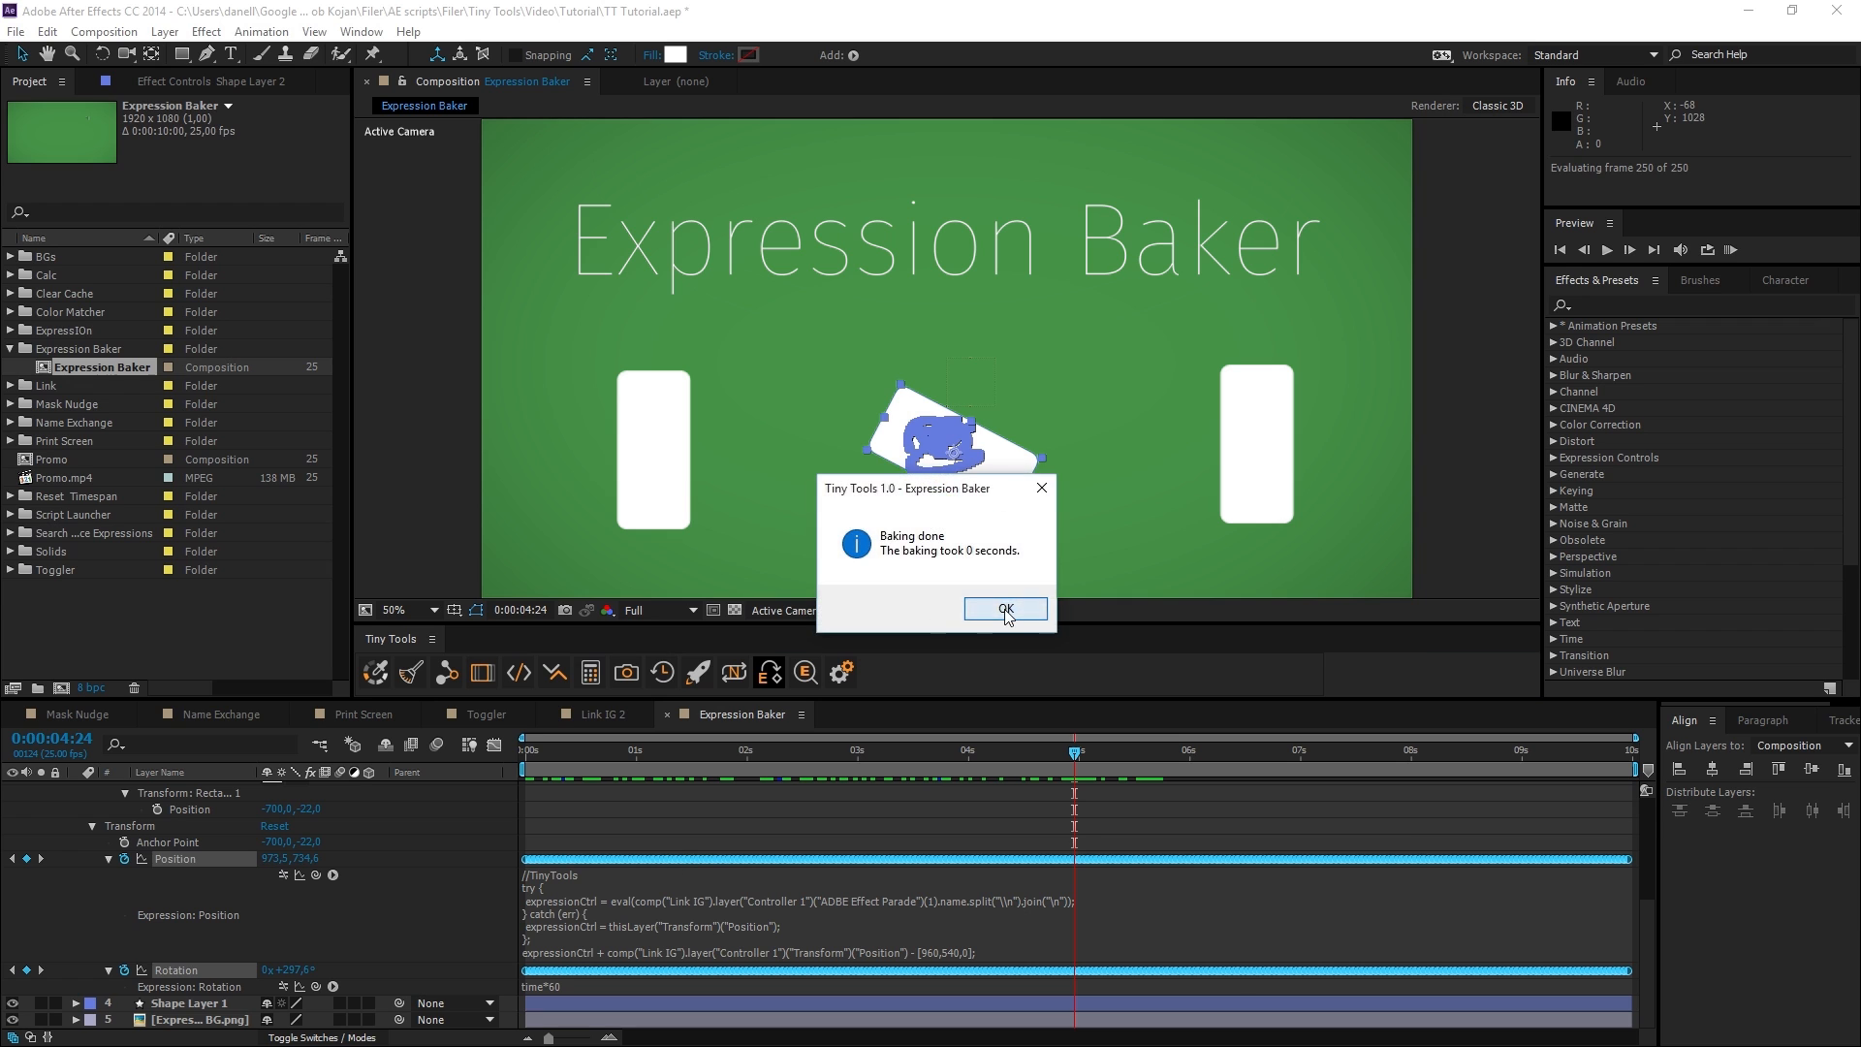
click(1006, 609)
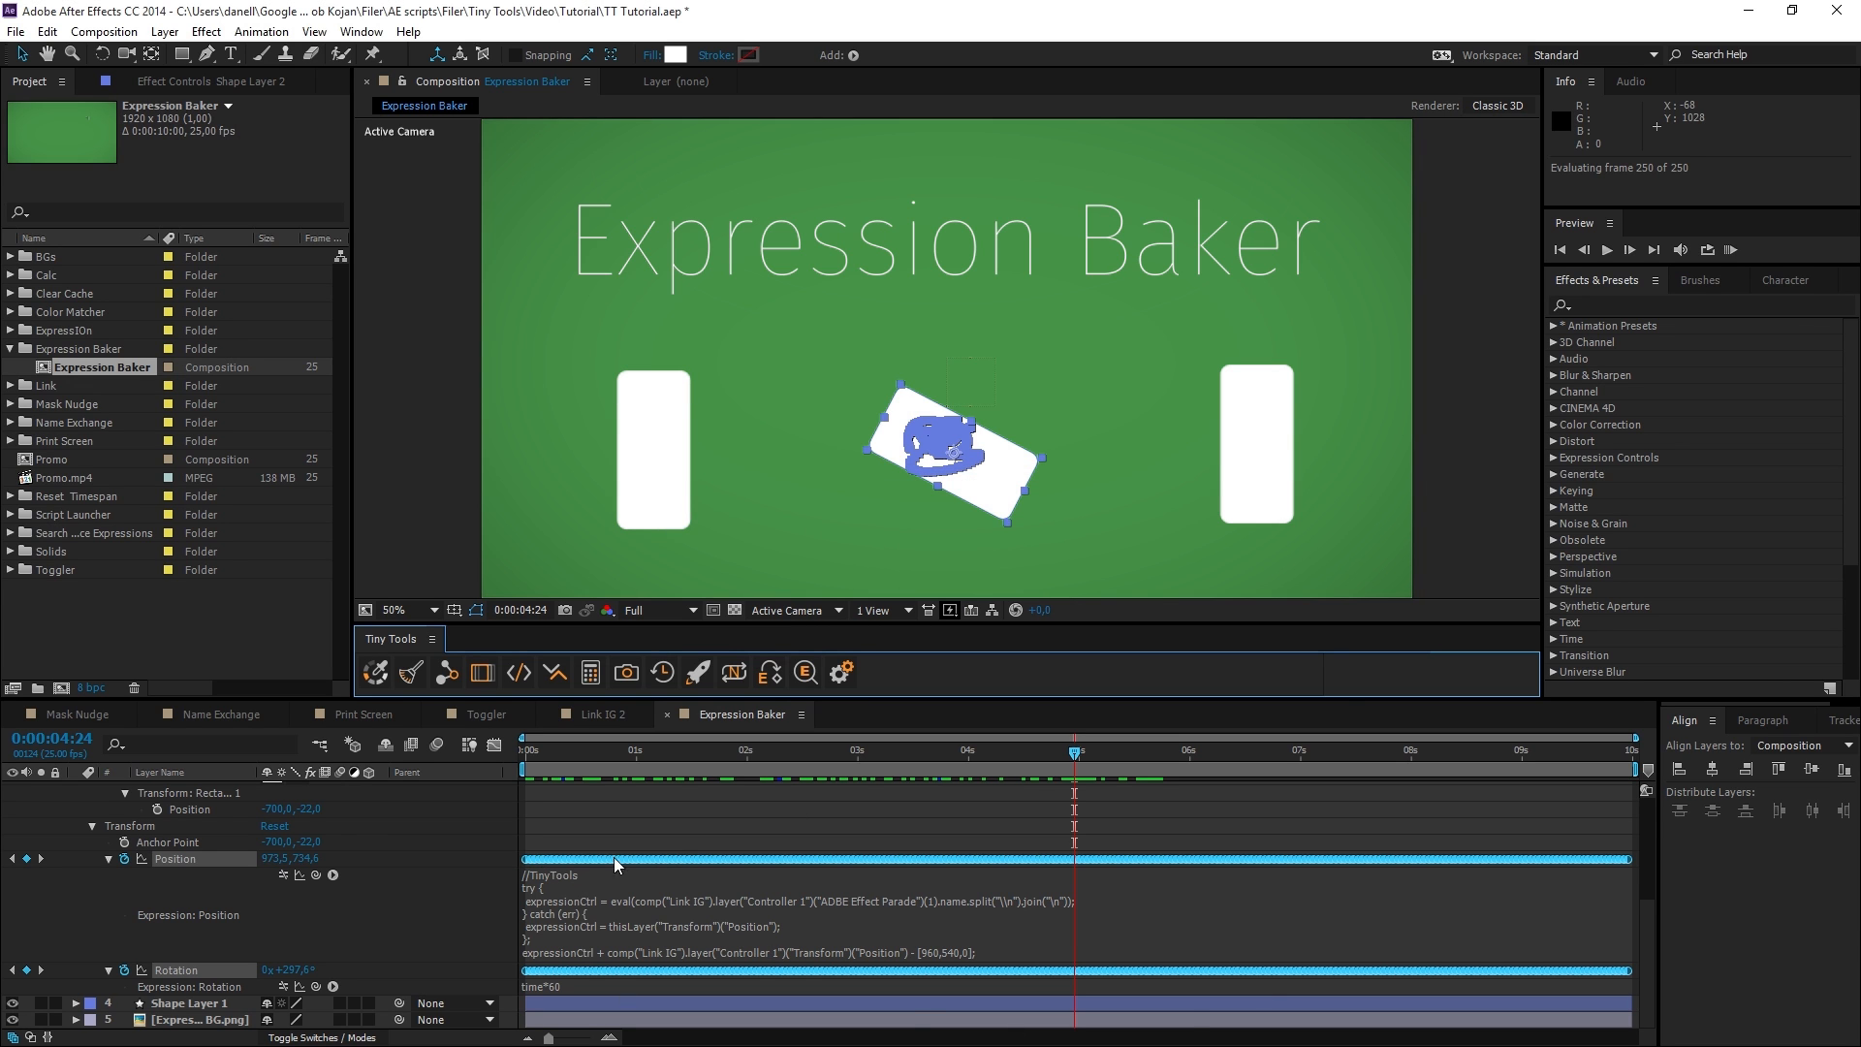
Undo the baking of Shape Layer 2 and collapse its properties.
click(472, 919)
key(ctrl+z)
key(u)
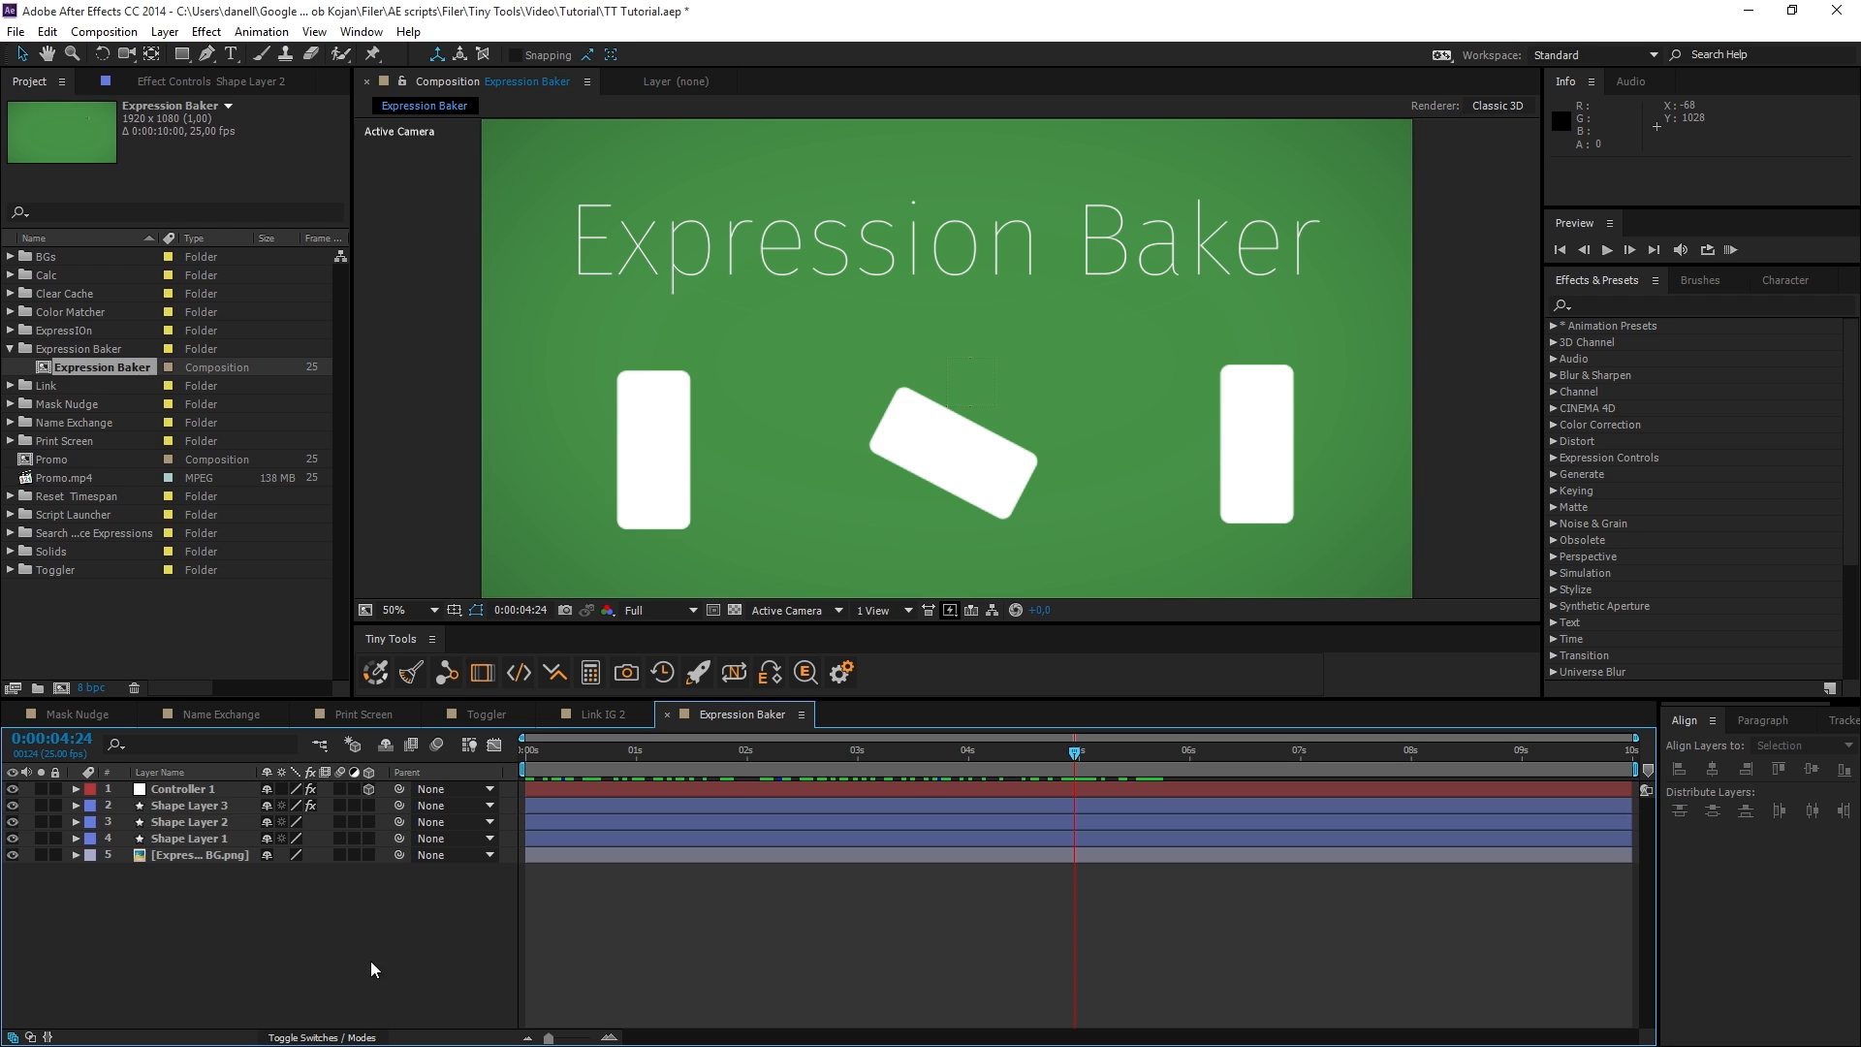
Bake the expressions of Shape Layers 1 to 3 together and scrub the timeline to check the motion.
click(214, 839)
shift+click(193, 805)
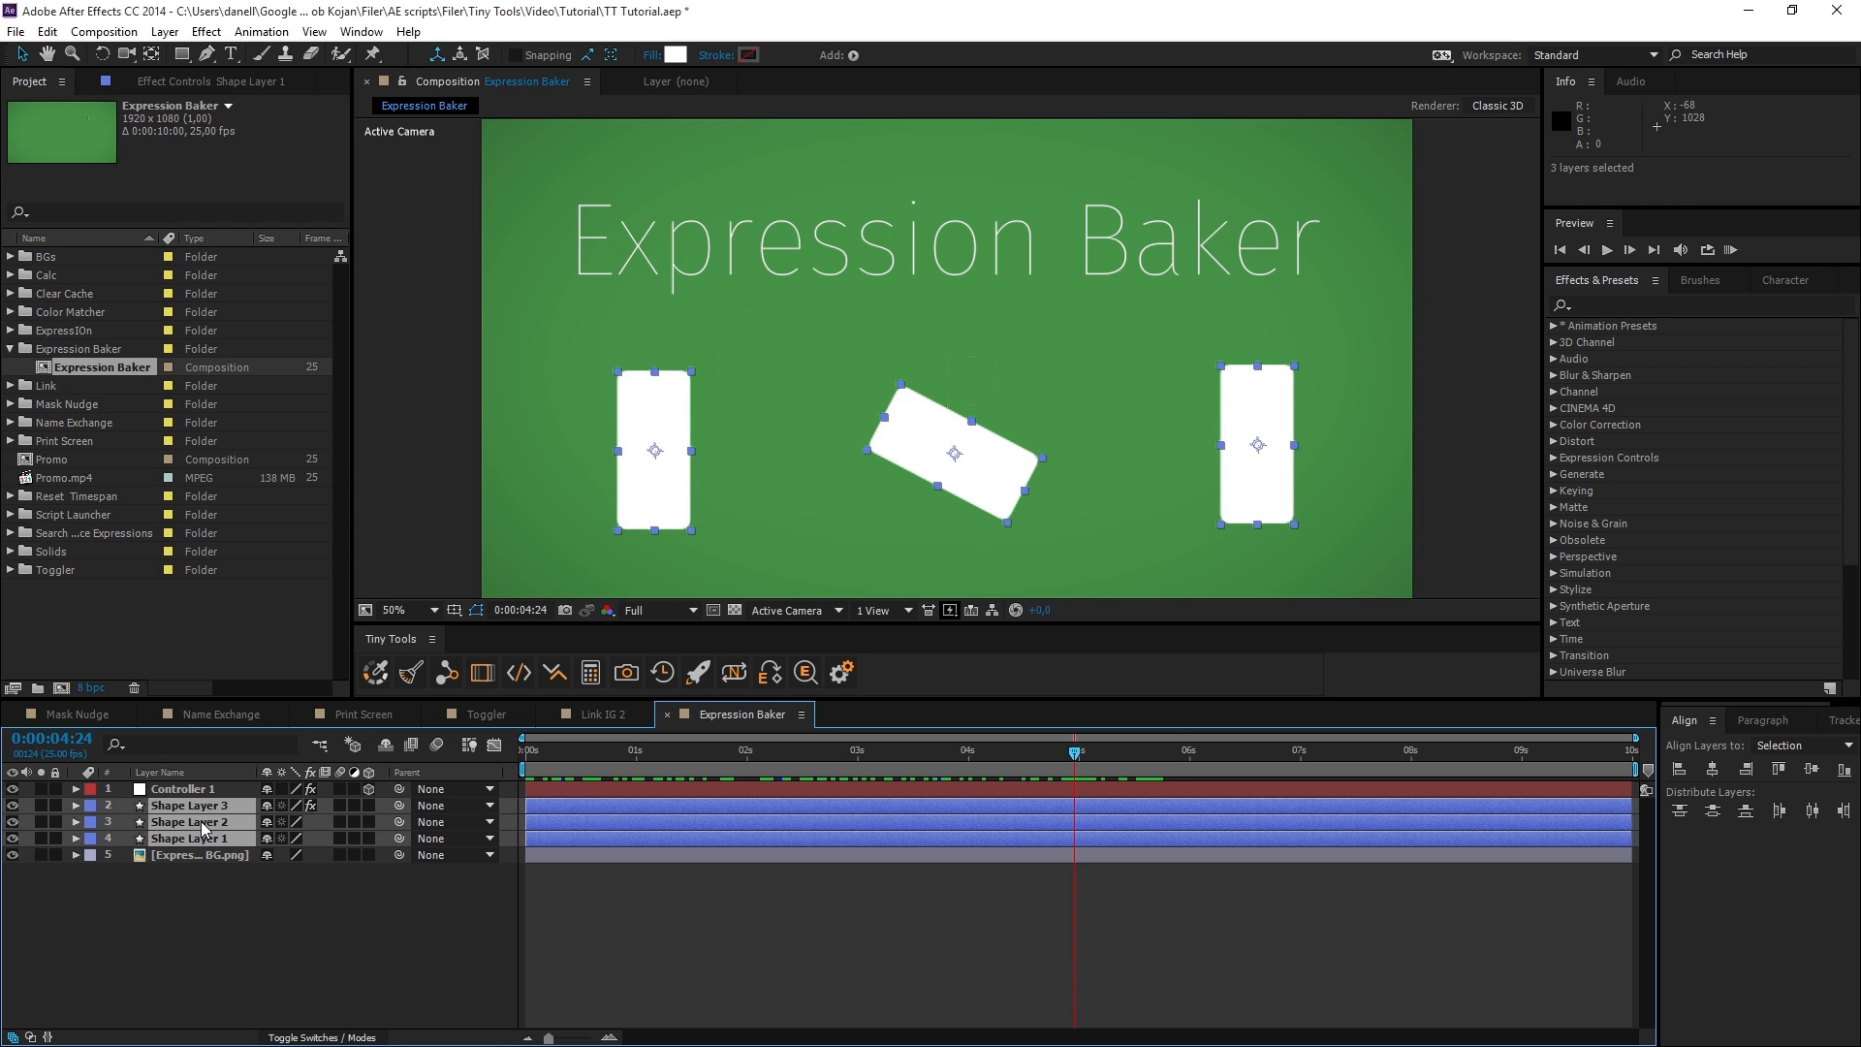
click(778, 682)
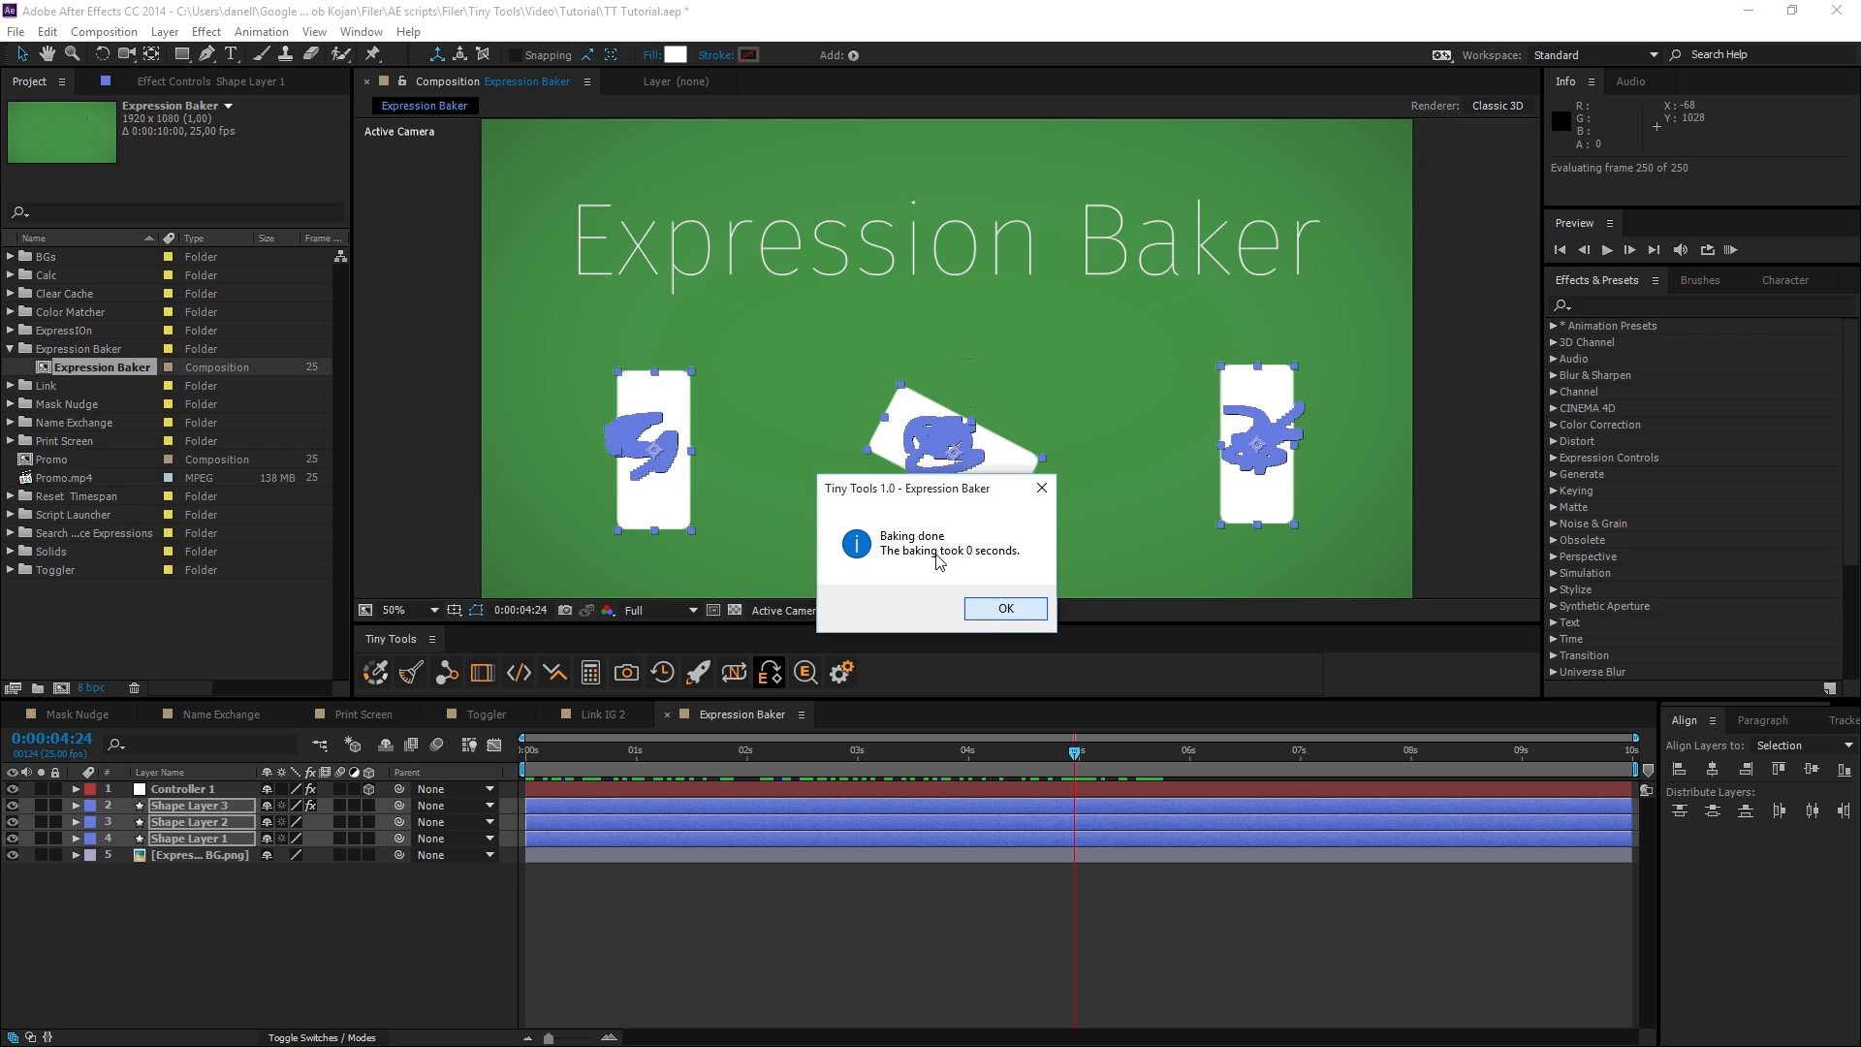
click(1005, 608)
click(781, 901)
click(865, 750)
drag(835, 757, 858, 815)
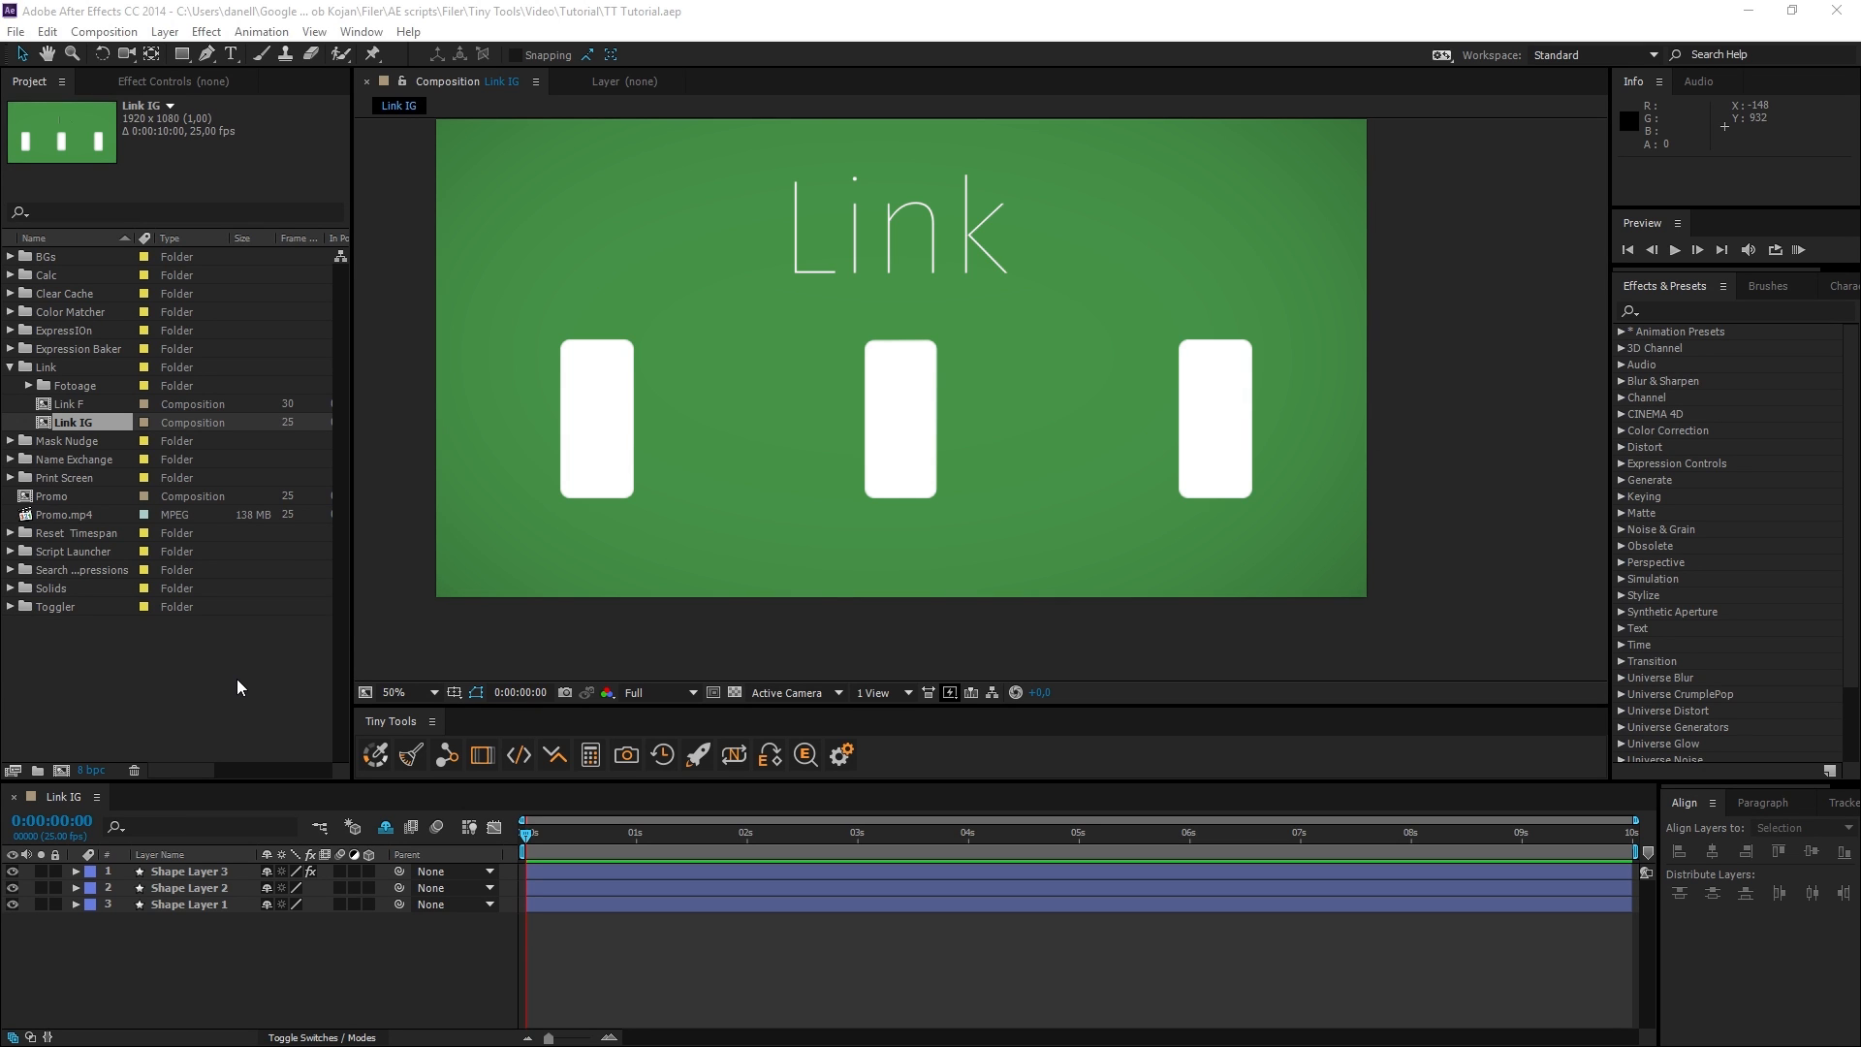
drag(400, 905, 309, 924)
key(r)
key(ctrl+z)
click(429, 921)
click(462, 808)
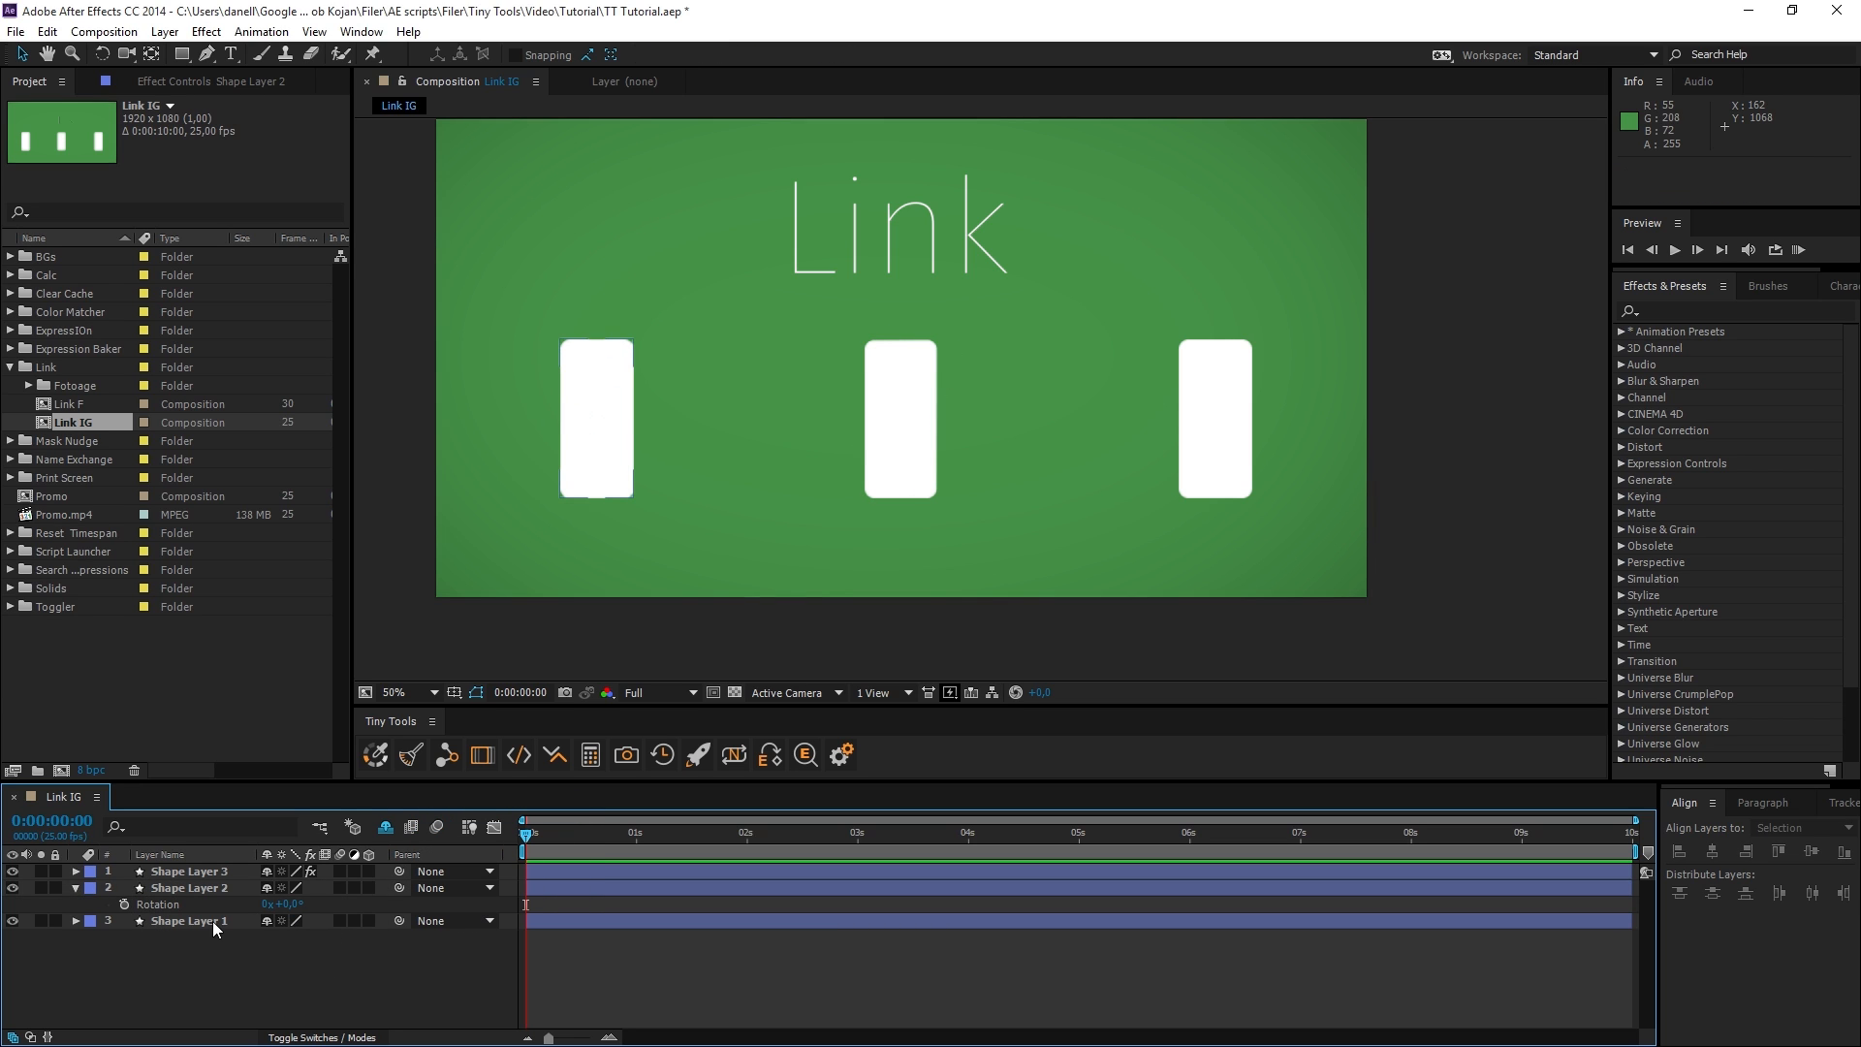
Reveal Rotation on all three shape layers in Link IG and add the property to the Link selection list.
key(r)
click(189, 938)
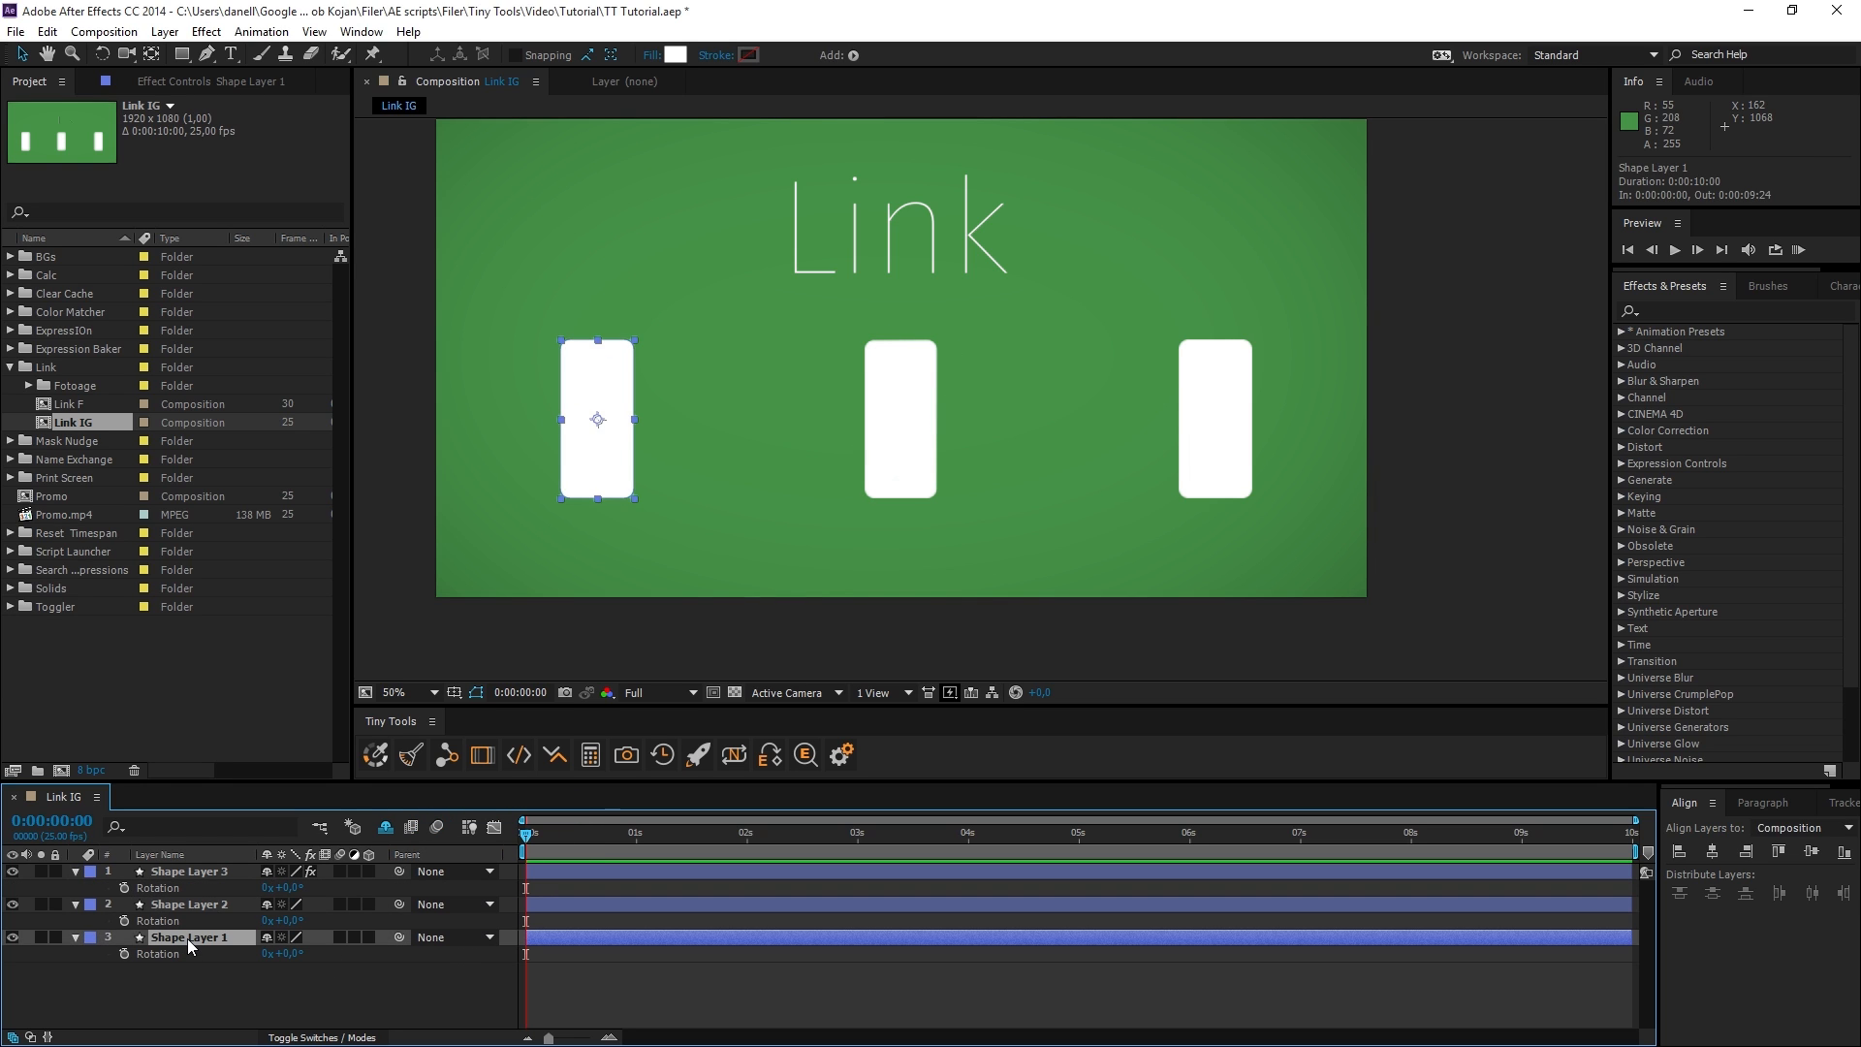
shift+click(214, 868)
click(158, 952)
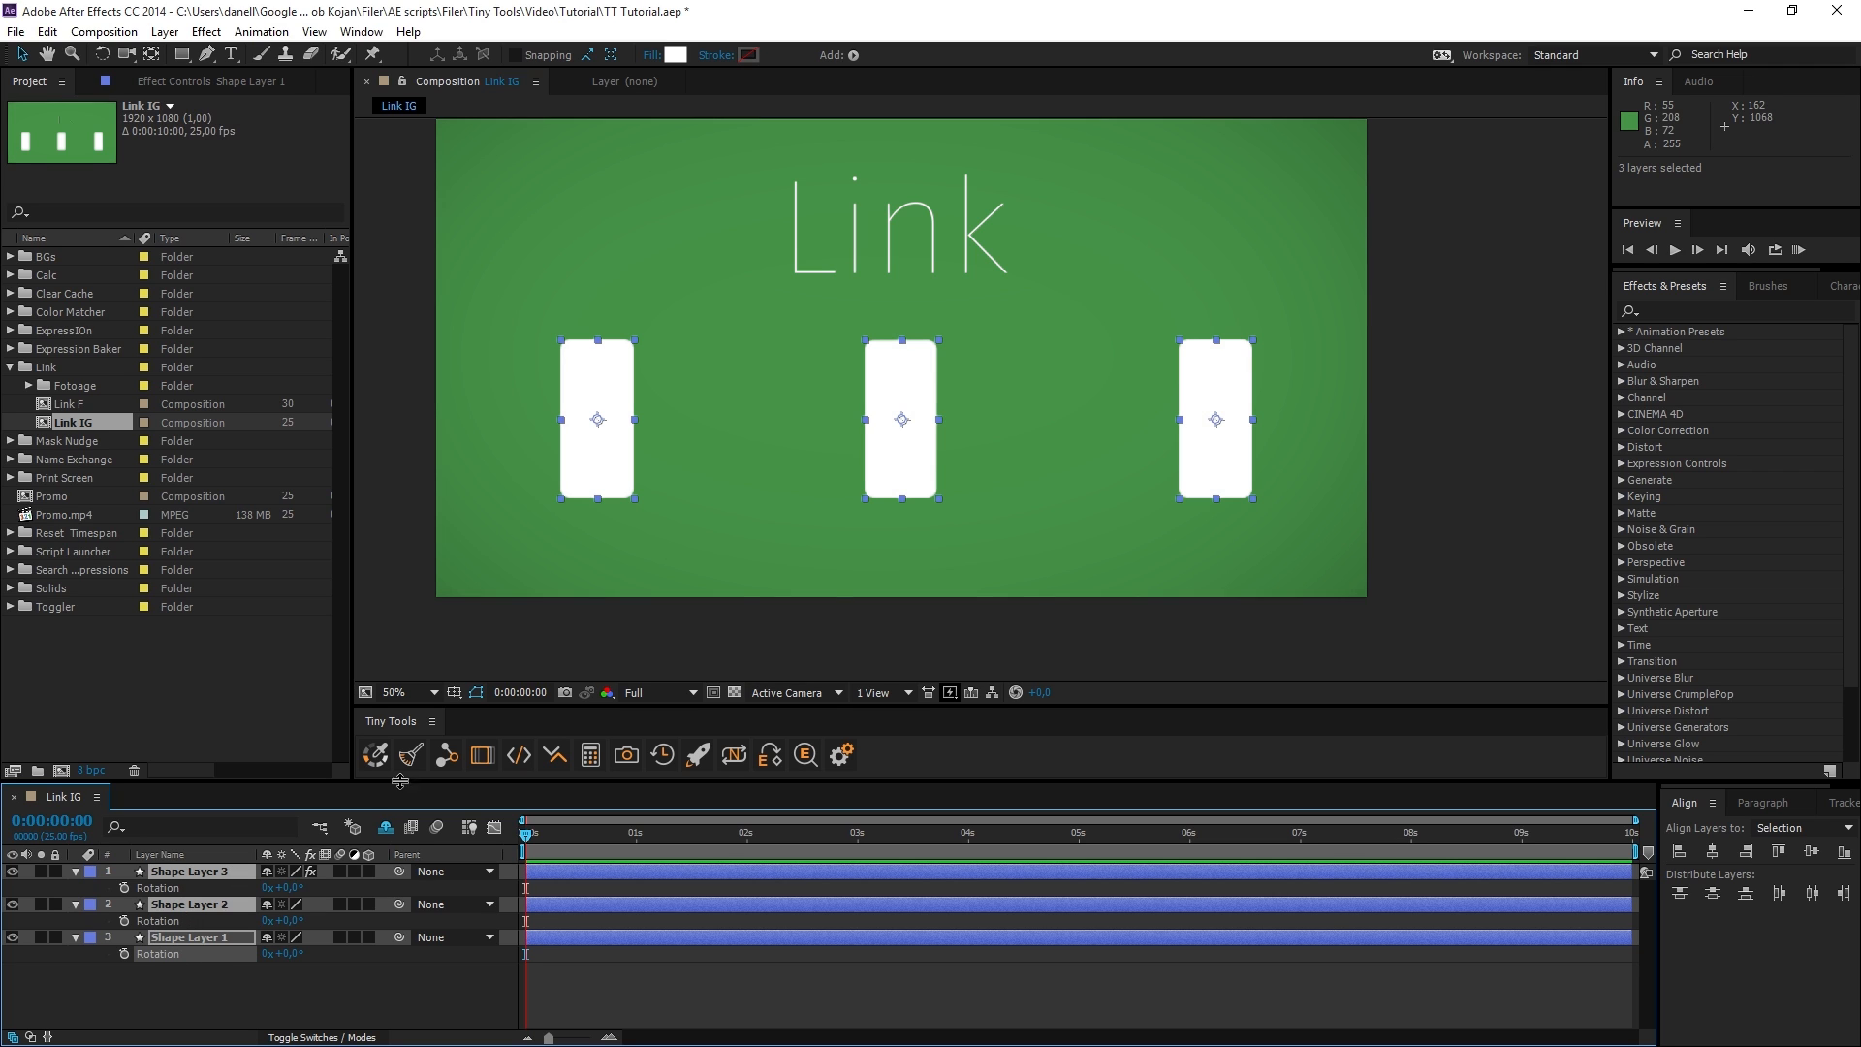
click(447, 762)
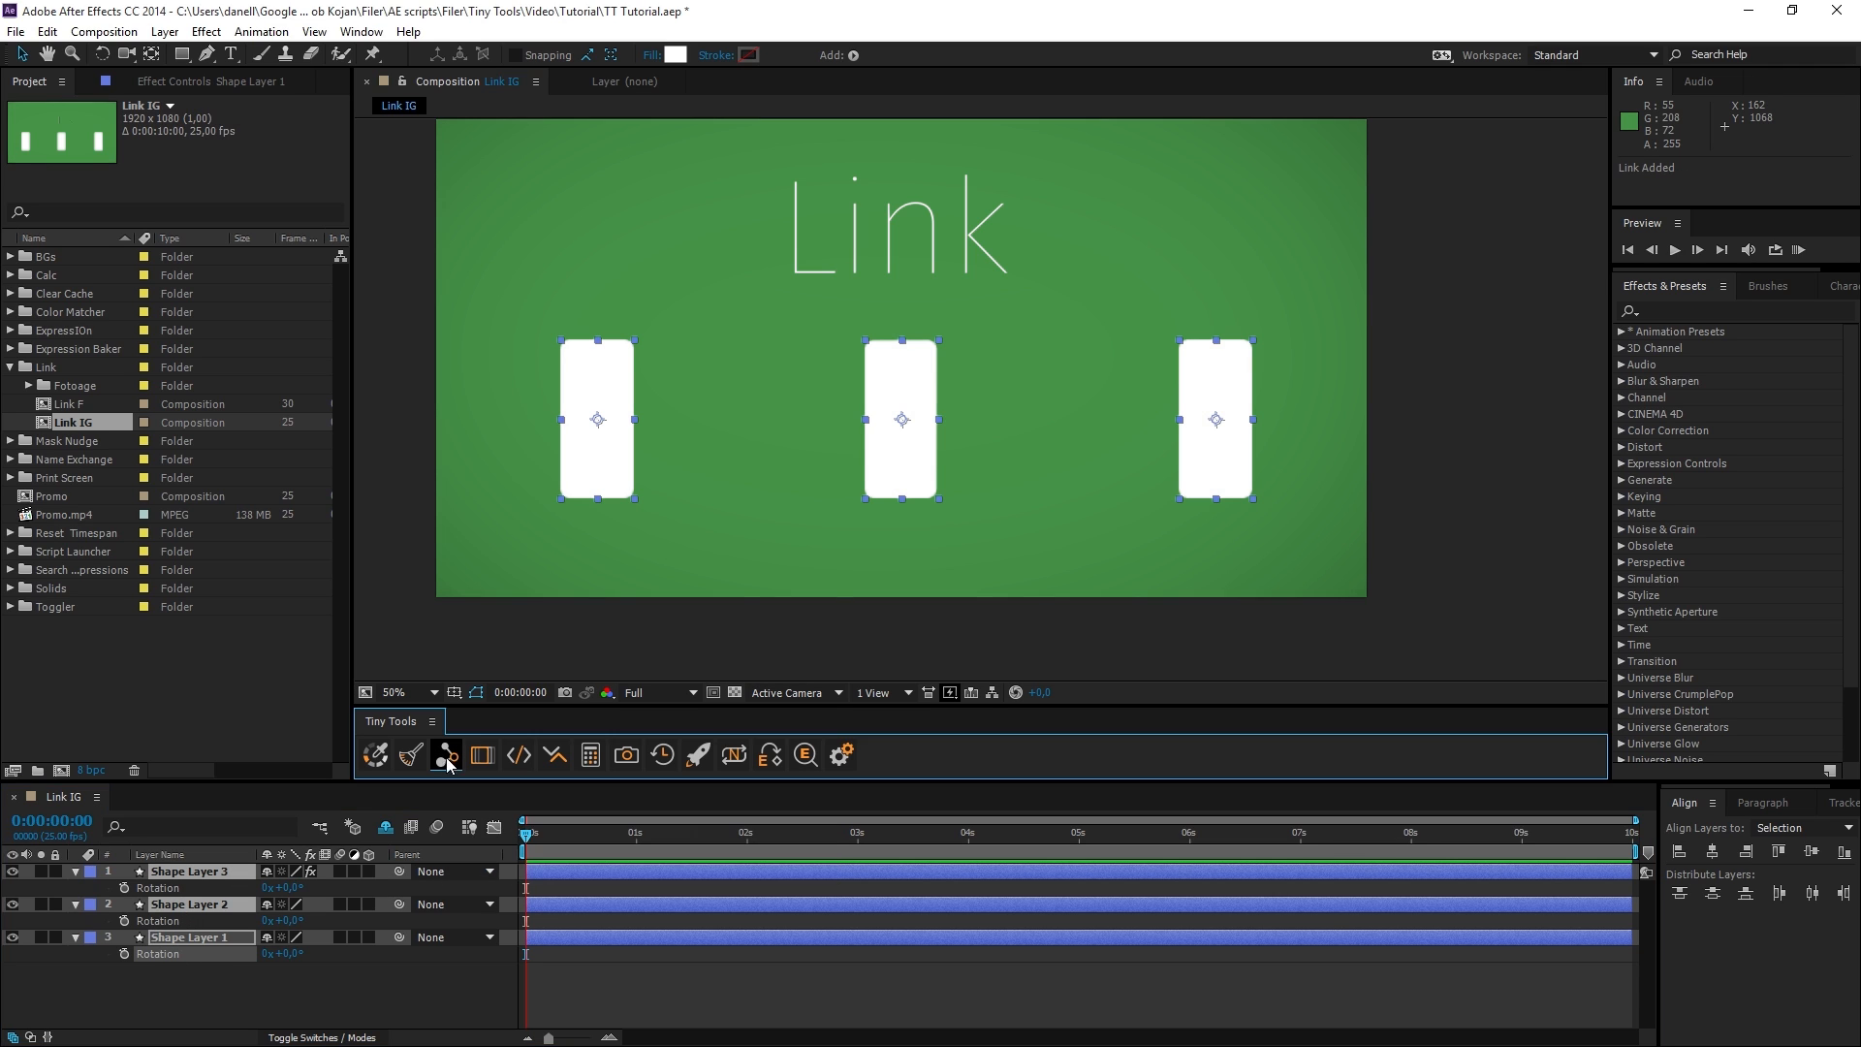
With no layer selected, apply the link to a new controller and scrub Controller 1's Rotation to turn the shapes.
click(391, 989)
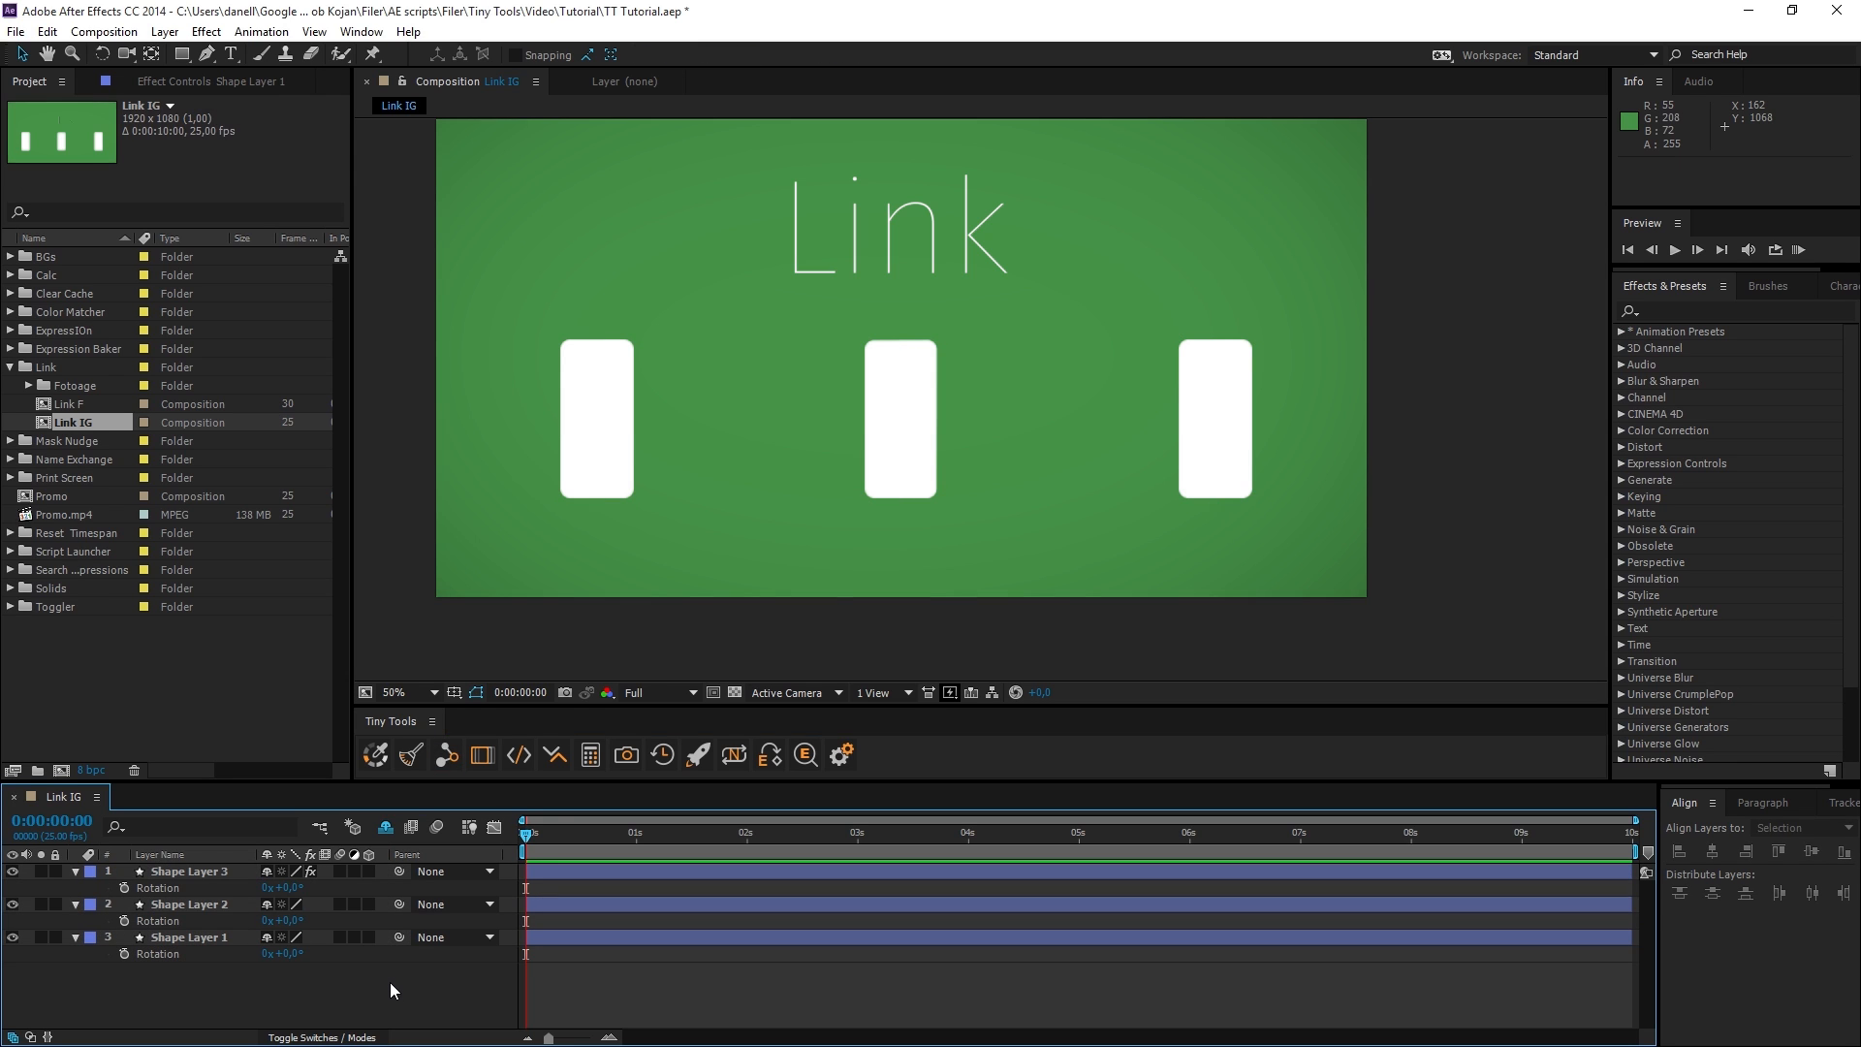
click(447, 760)
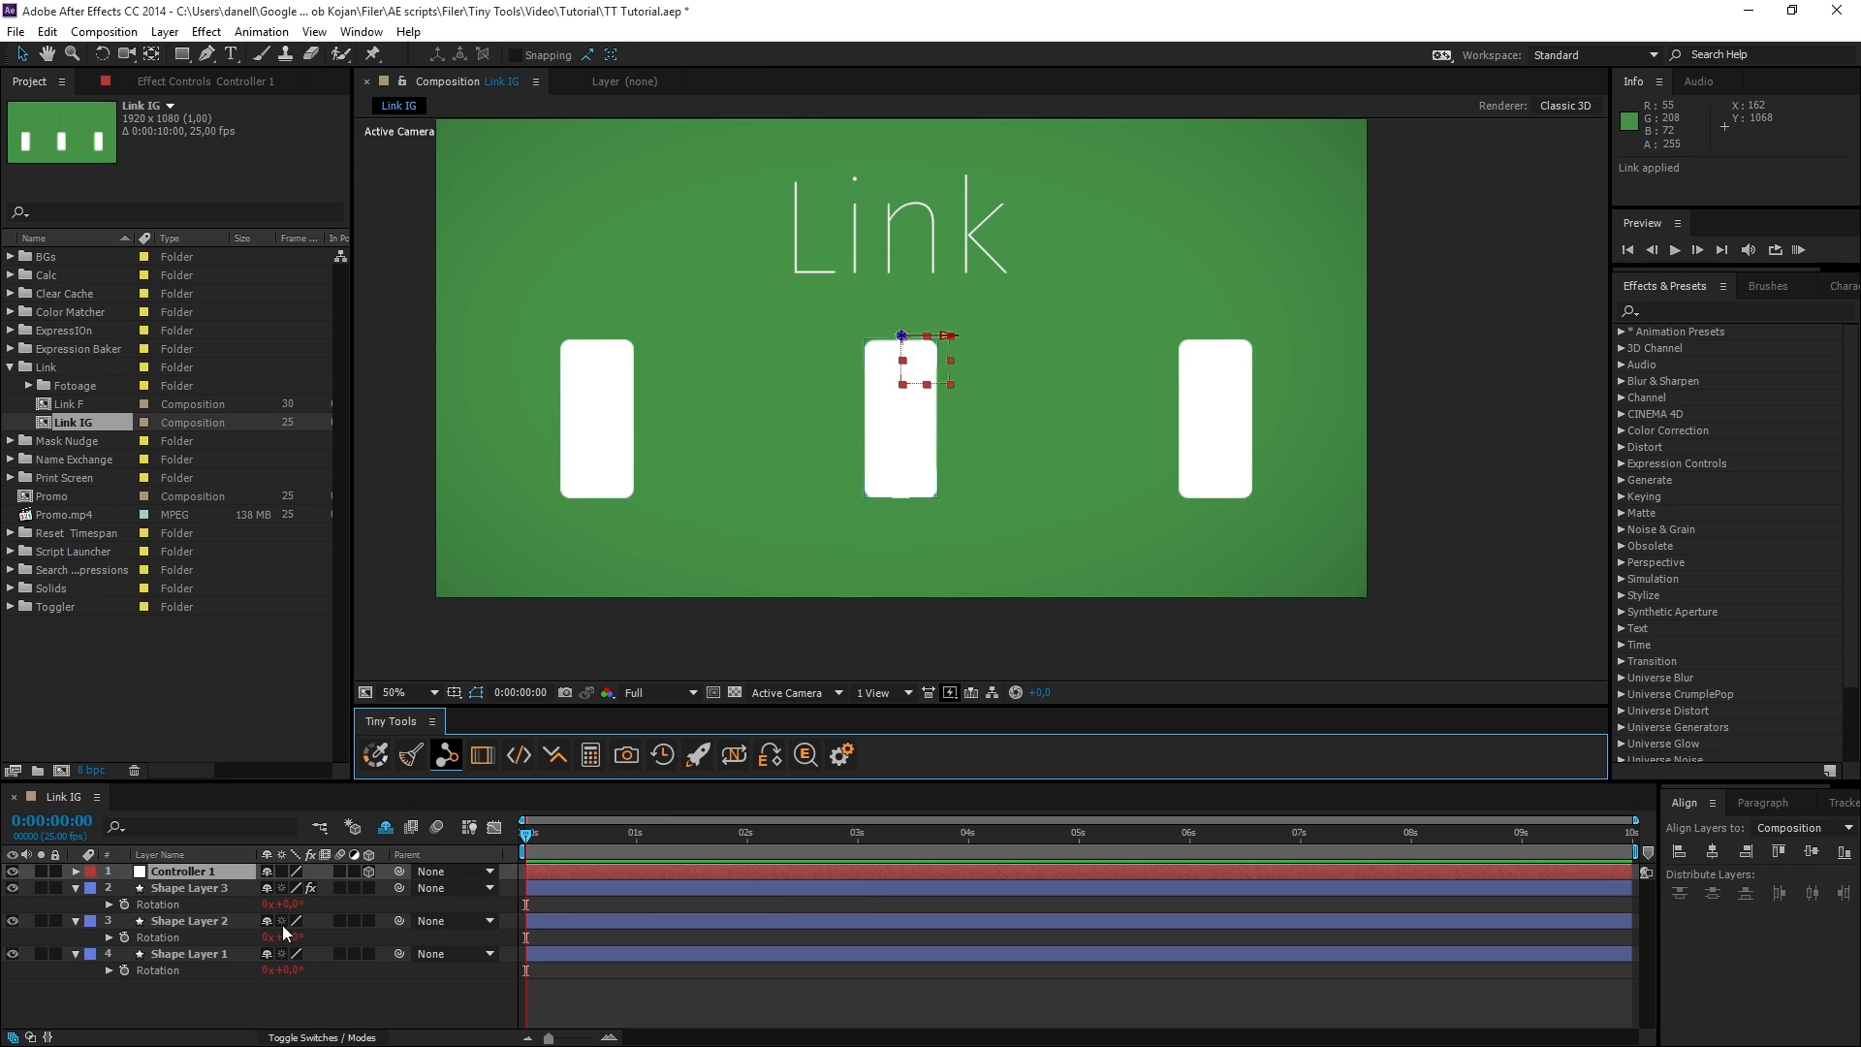
click(196, 869)
key(r)
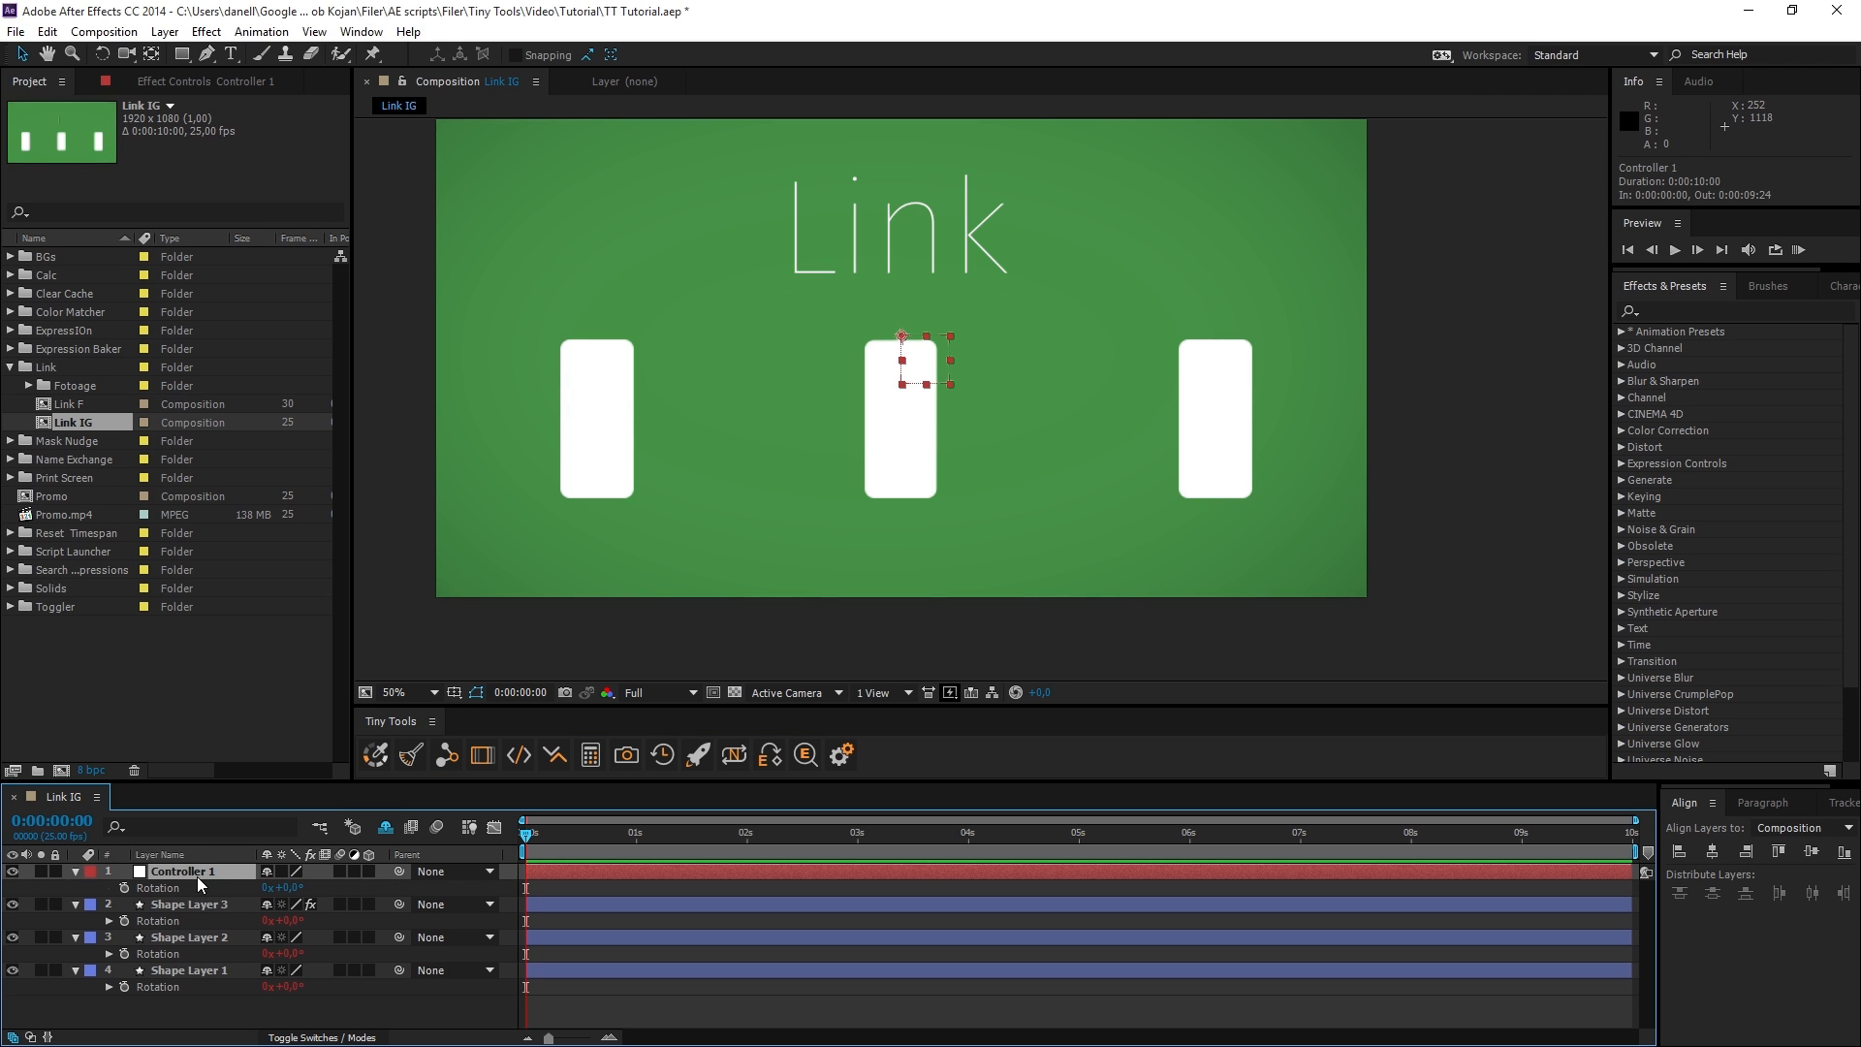
drag(291, 894, 344, 889)
click(602, 427)
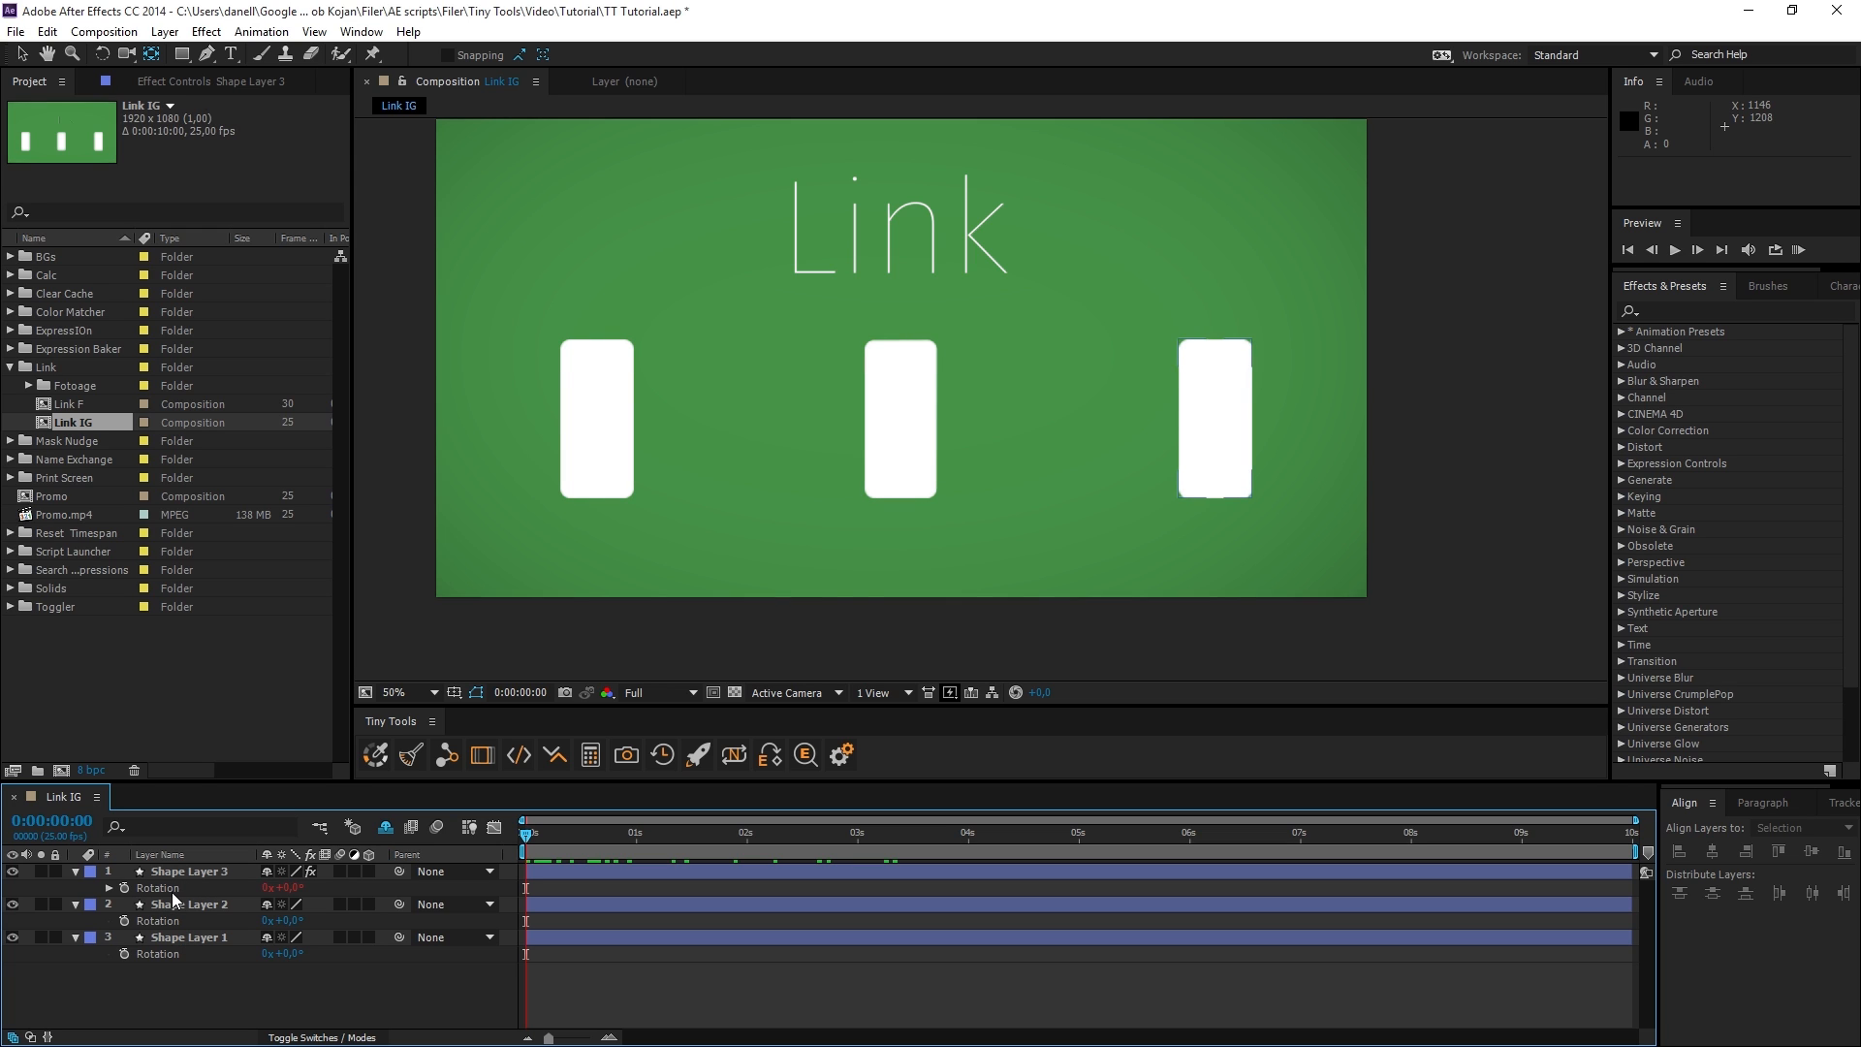
Add the Rotation of Shape Layers 1 and 2 to Link and apply the link to Shape Layer 3.
click(167, 937)
ctrl+click(163, 904)
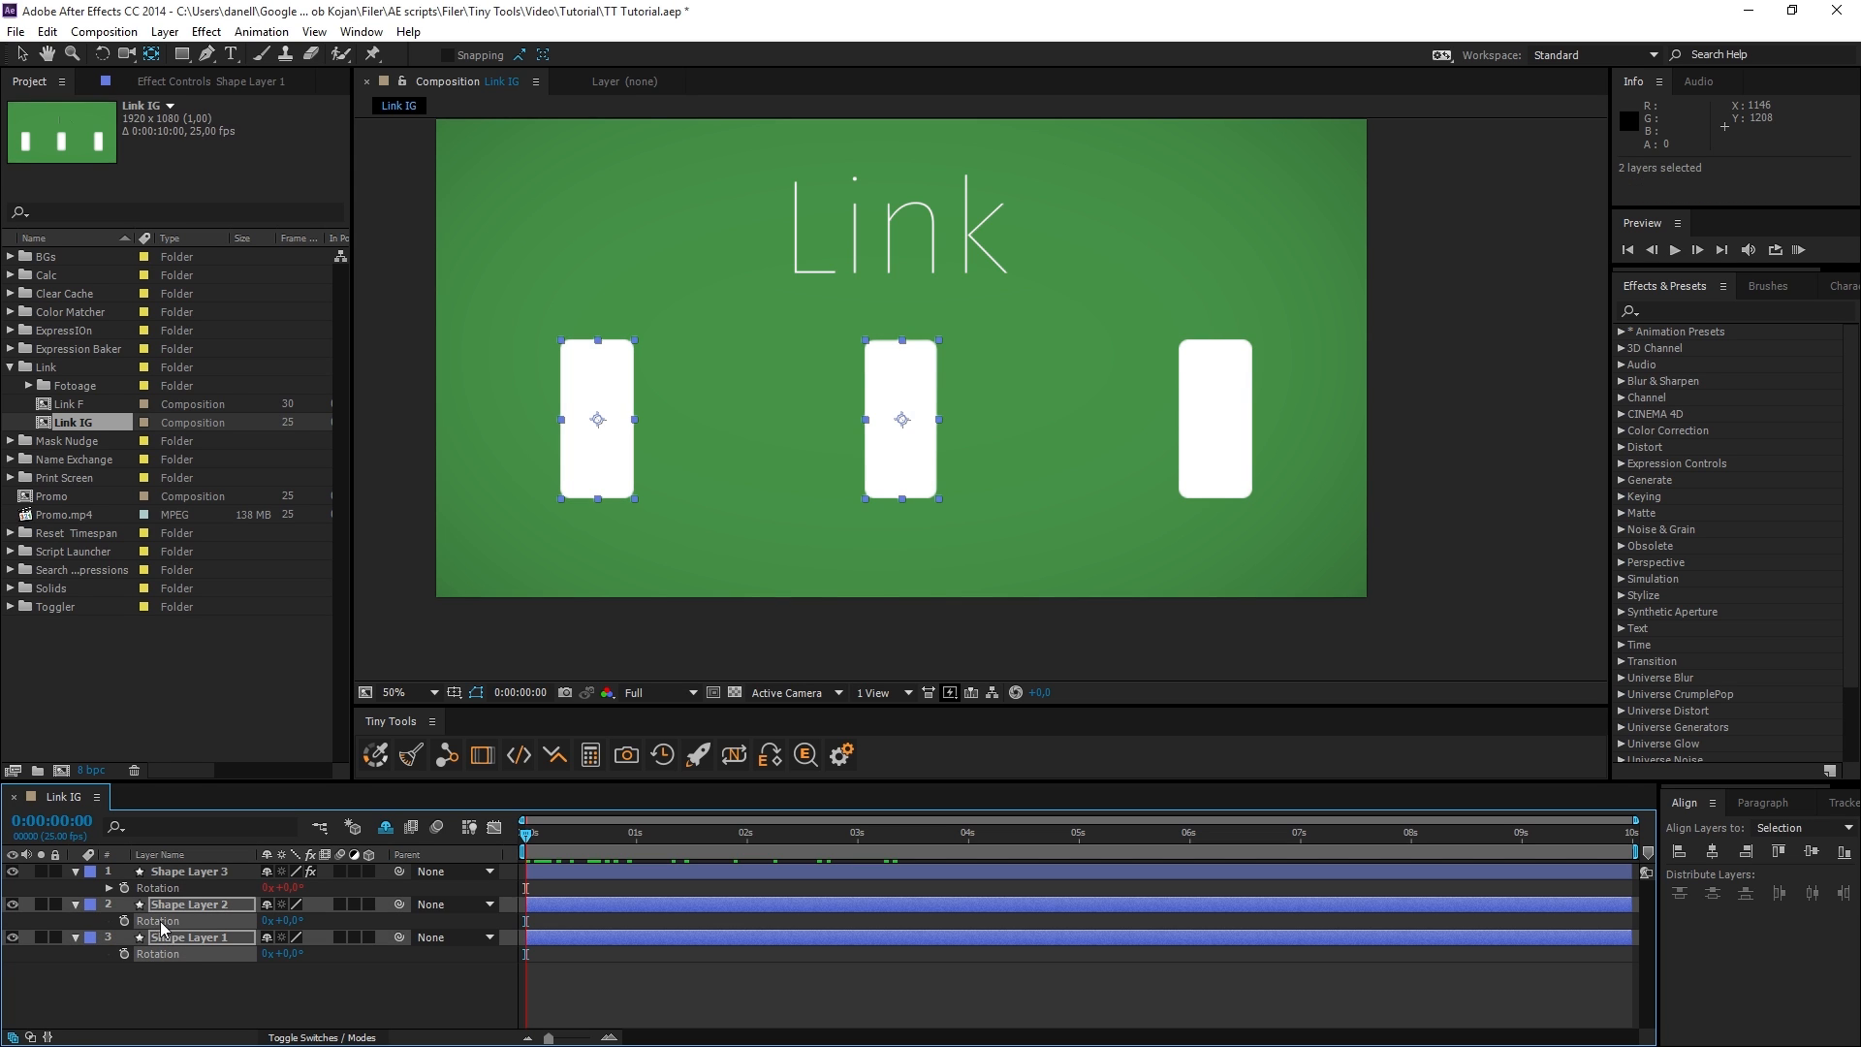
click(447, 755)
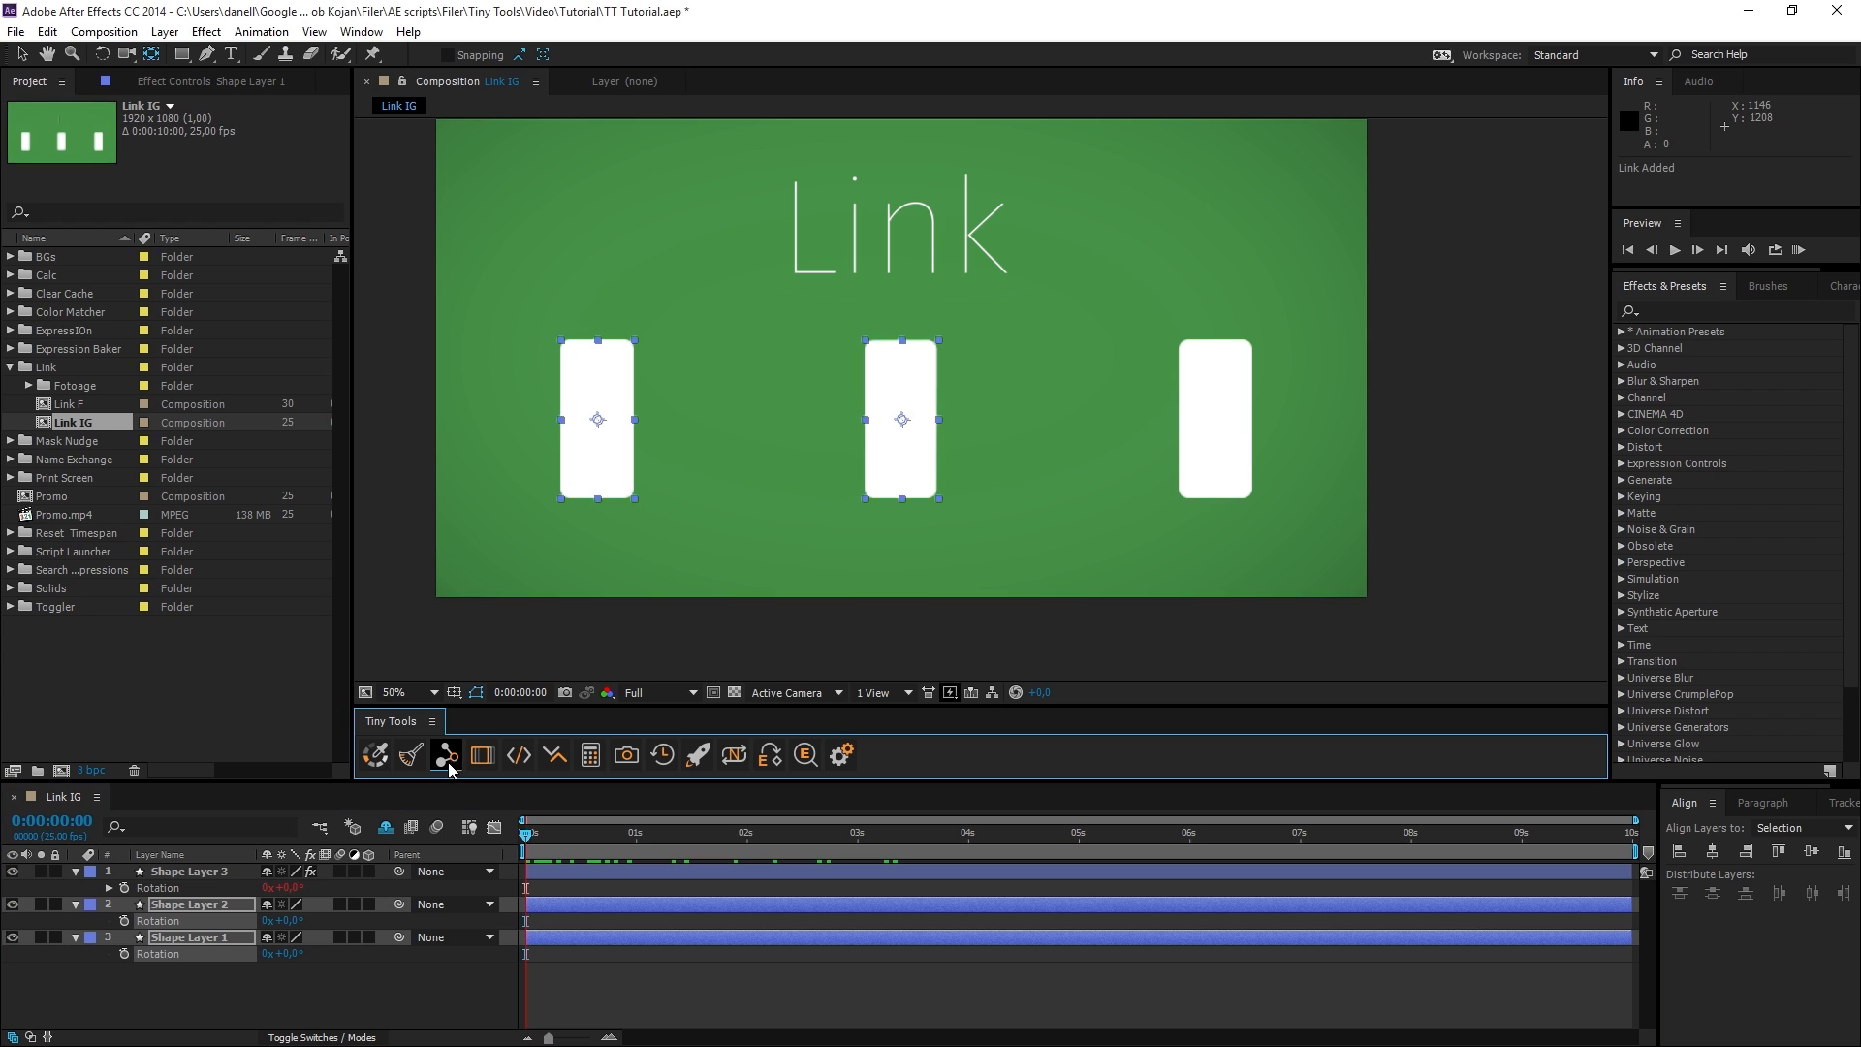
click(169, 872)
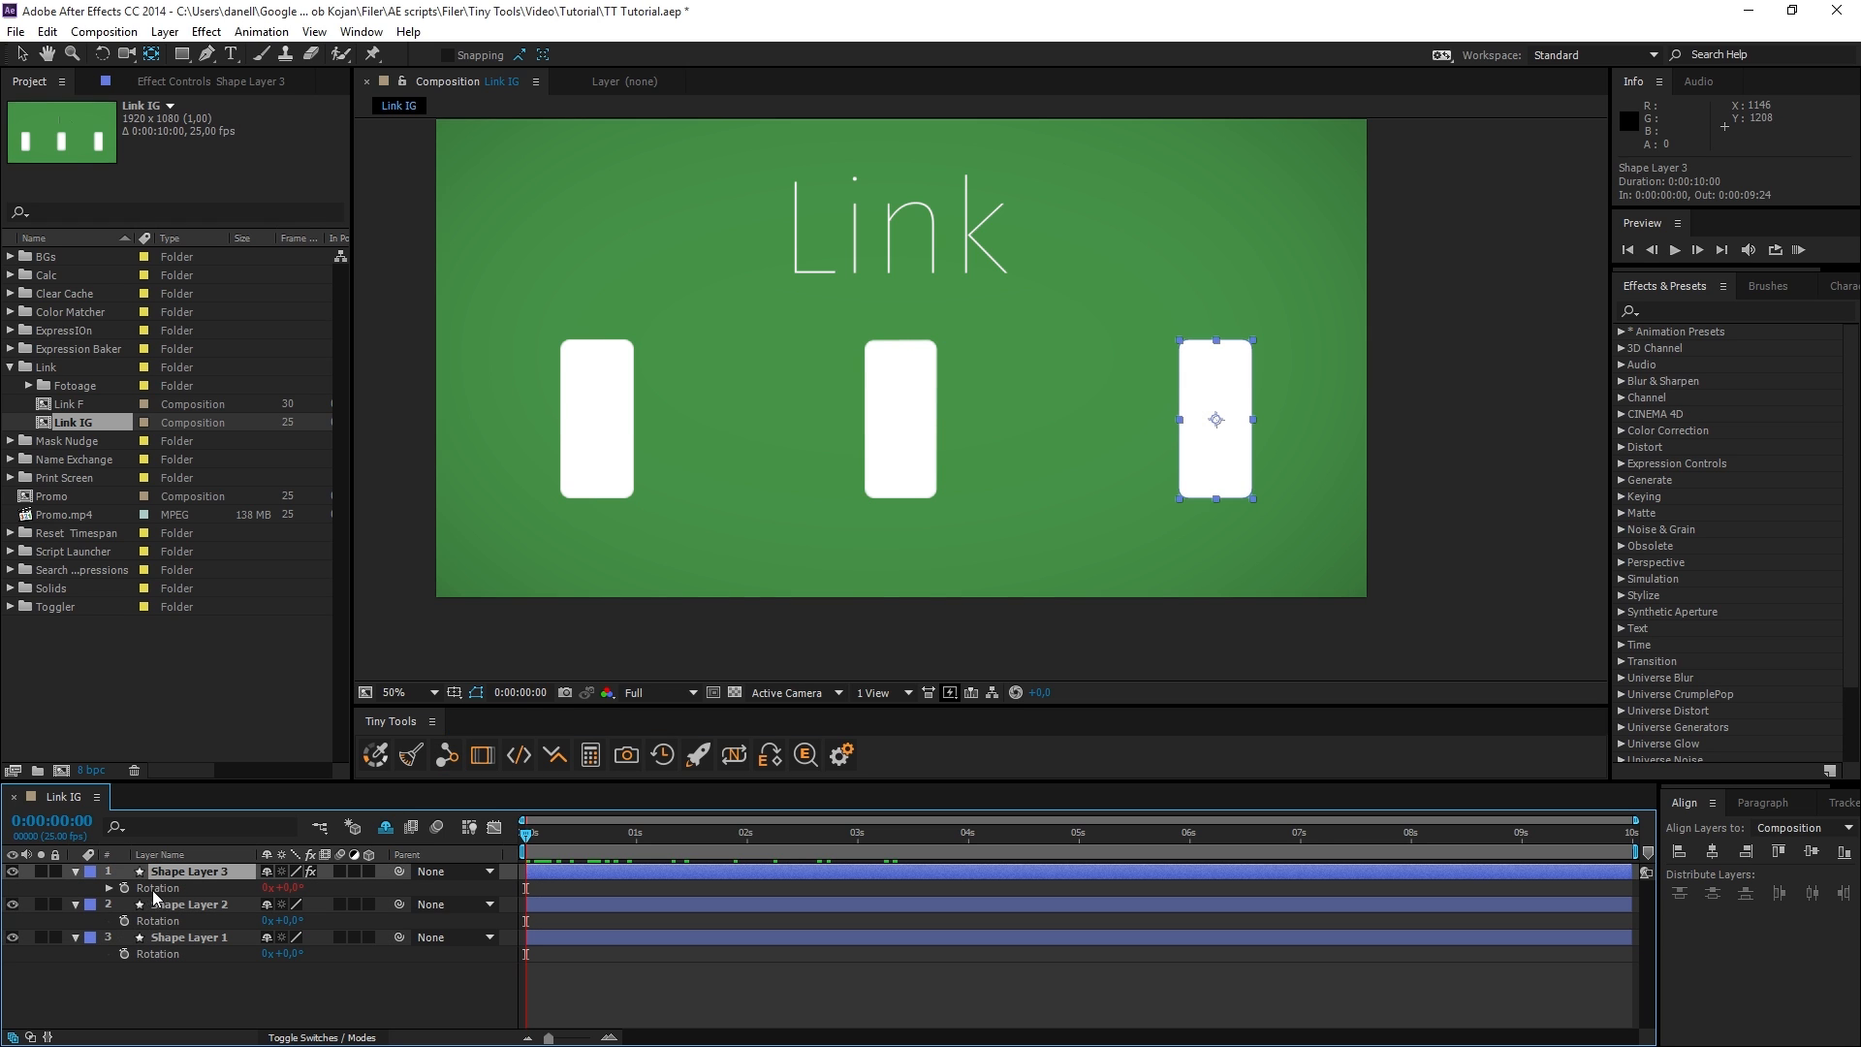
click(452, 759)
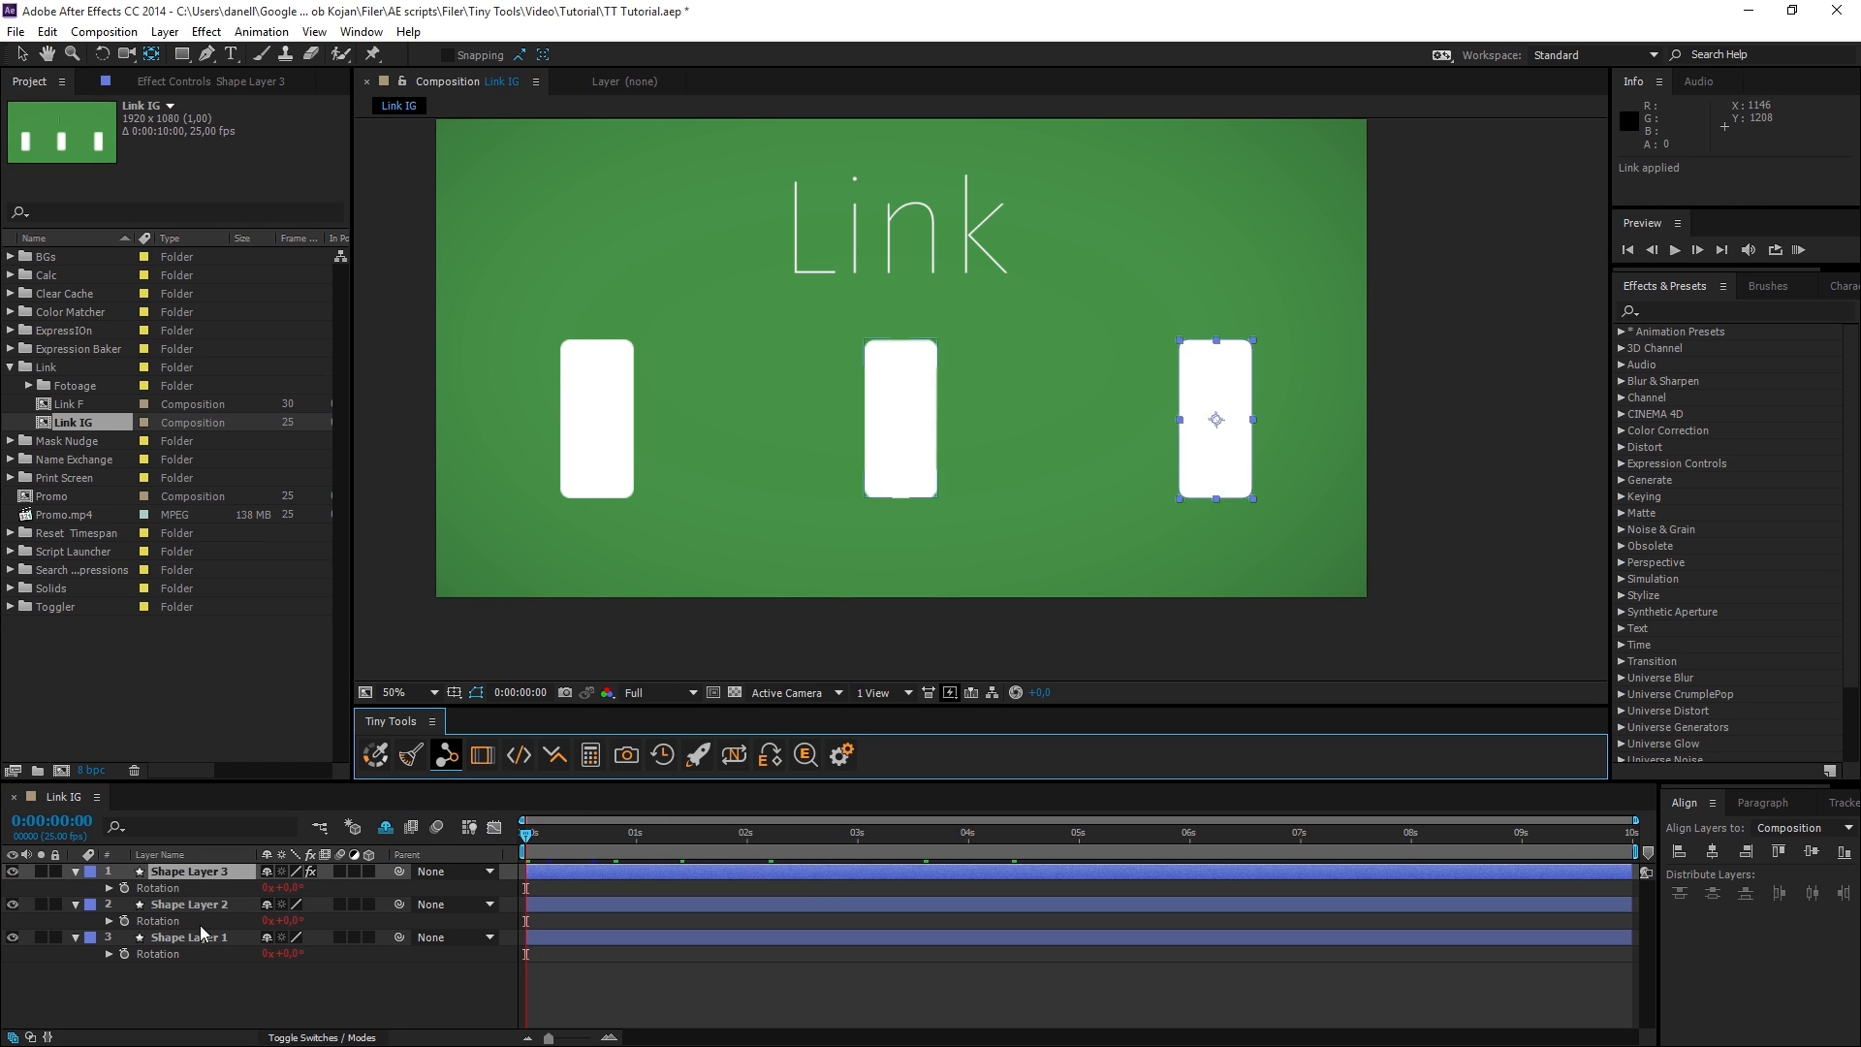
Test the linked rotations by moving to 0:00:02:02 and scrubbing Shape Layer 2's Rotation.
click(155, 887)
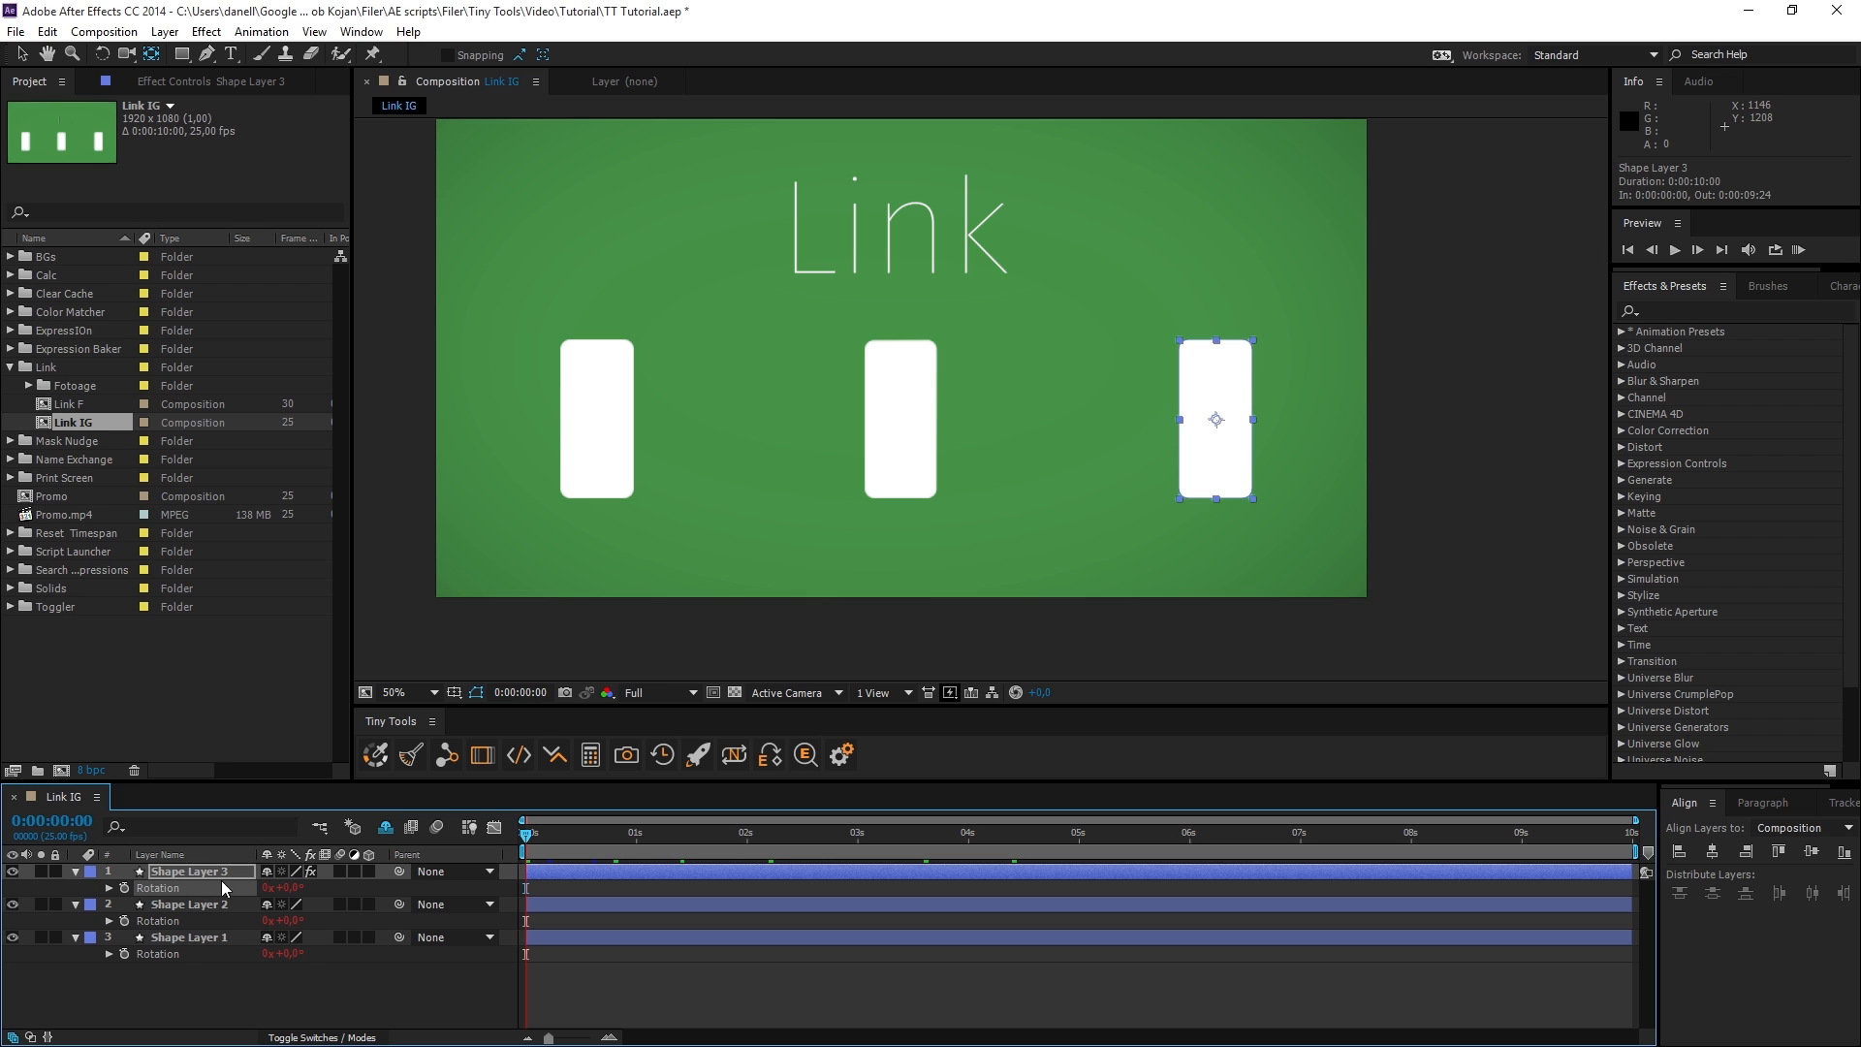
drag(526, 832, 756, 857)
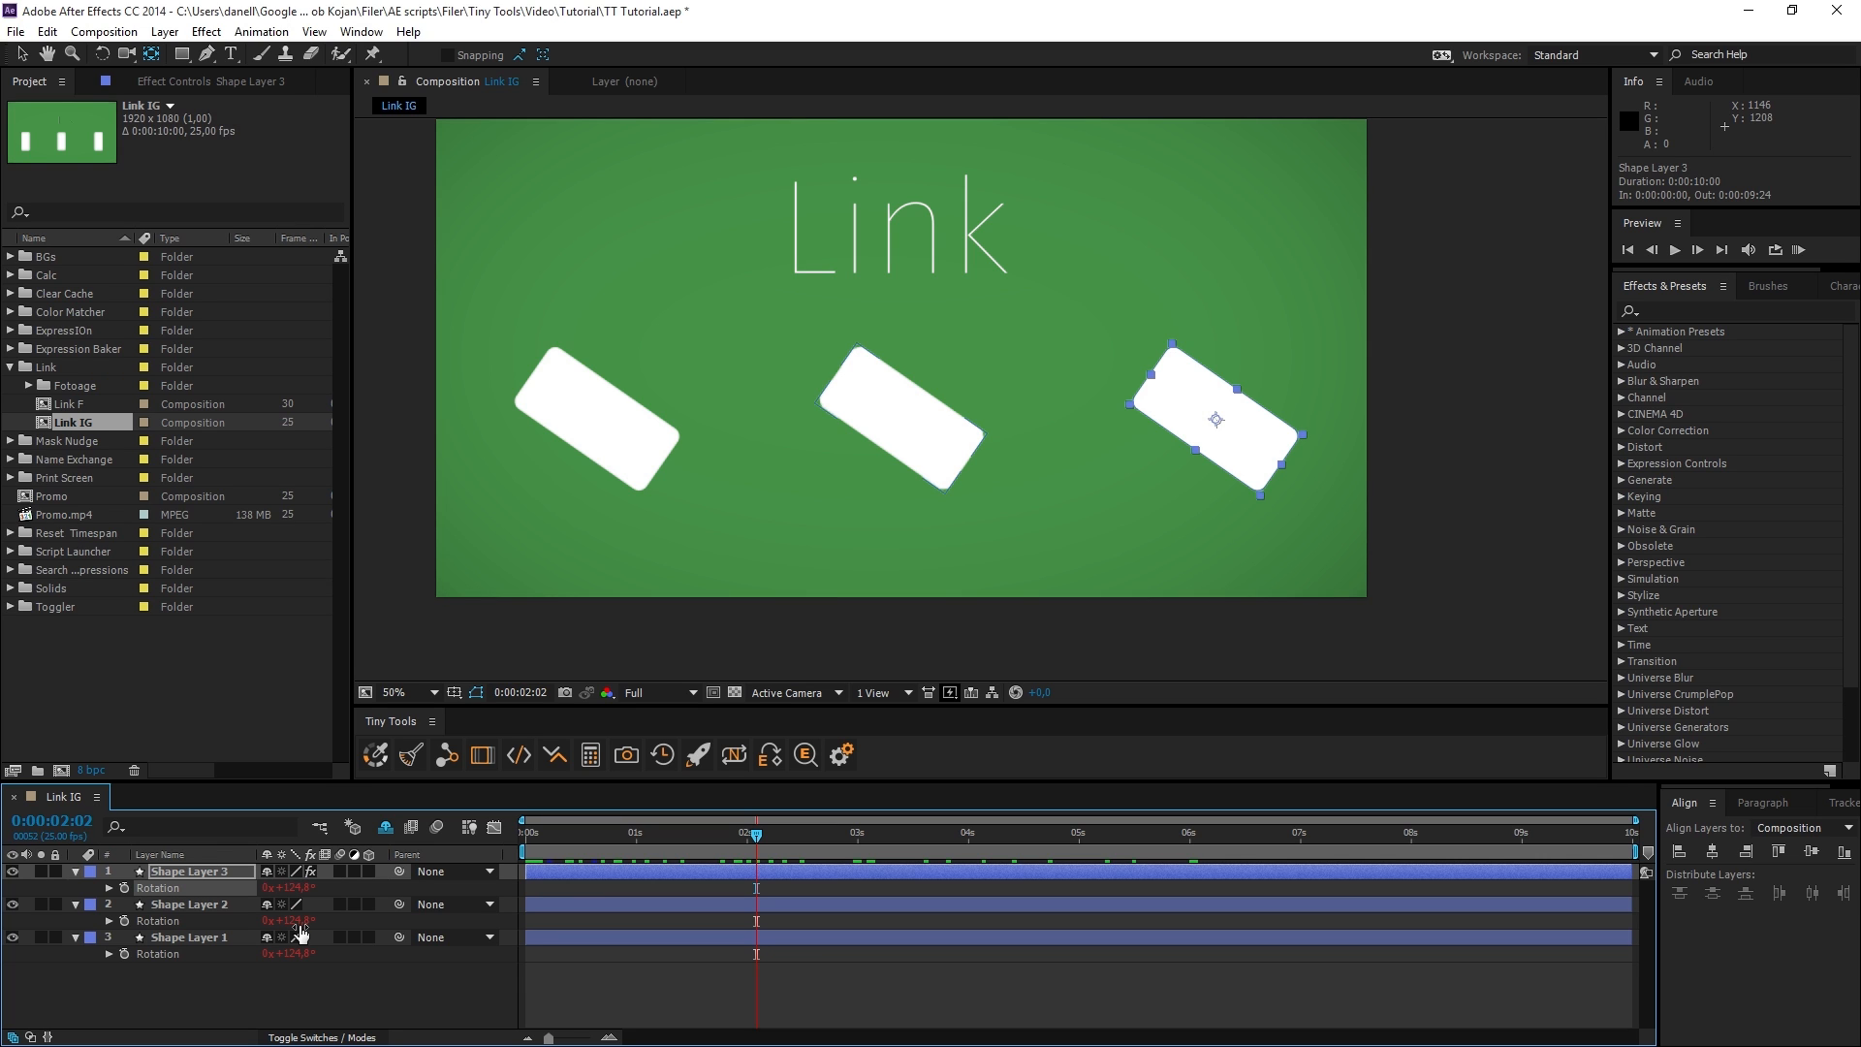
mouse_move(288, 921)
mouse_down()
mouse_move(236, 925)
mouse_move(292, 926)
mouse_up()
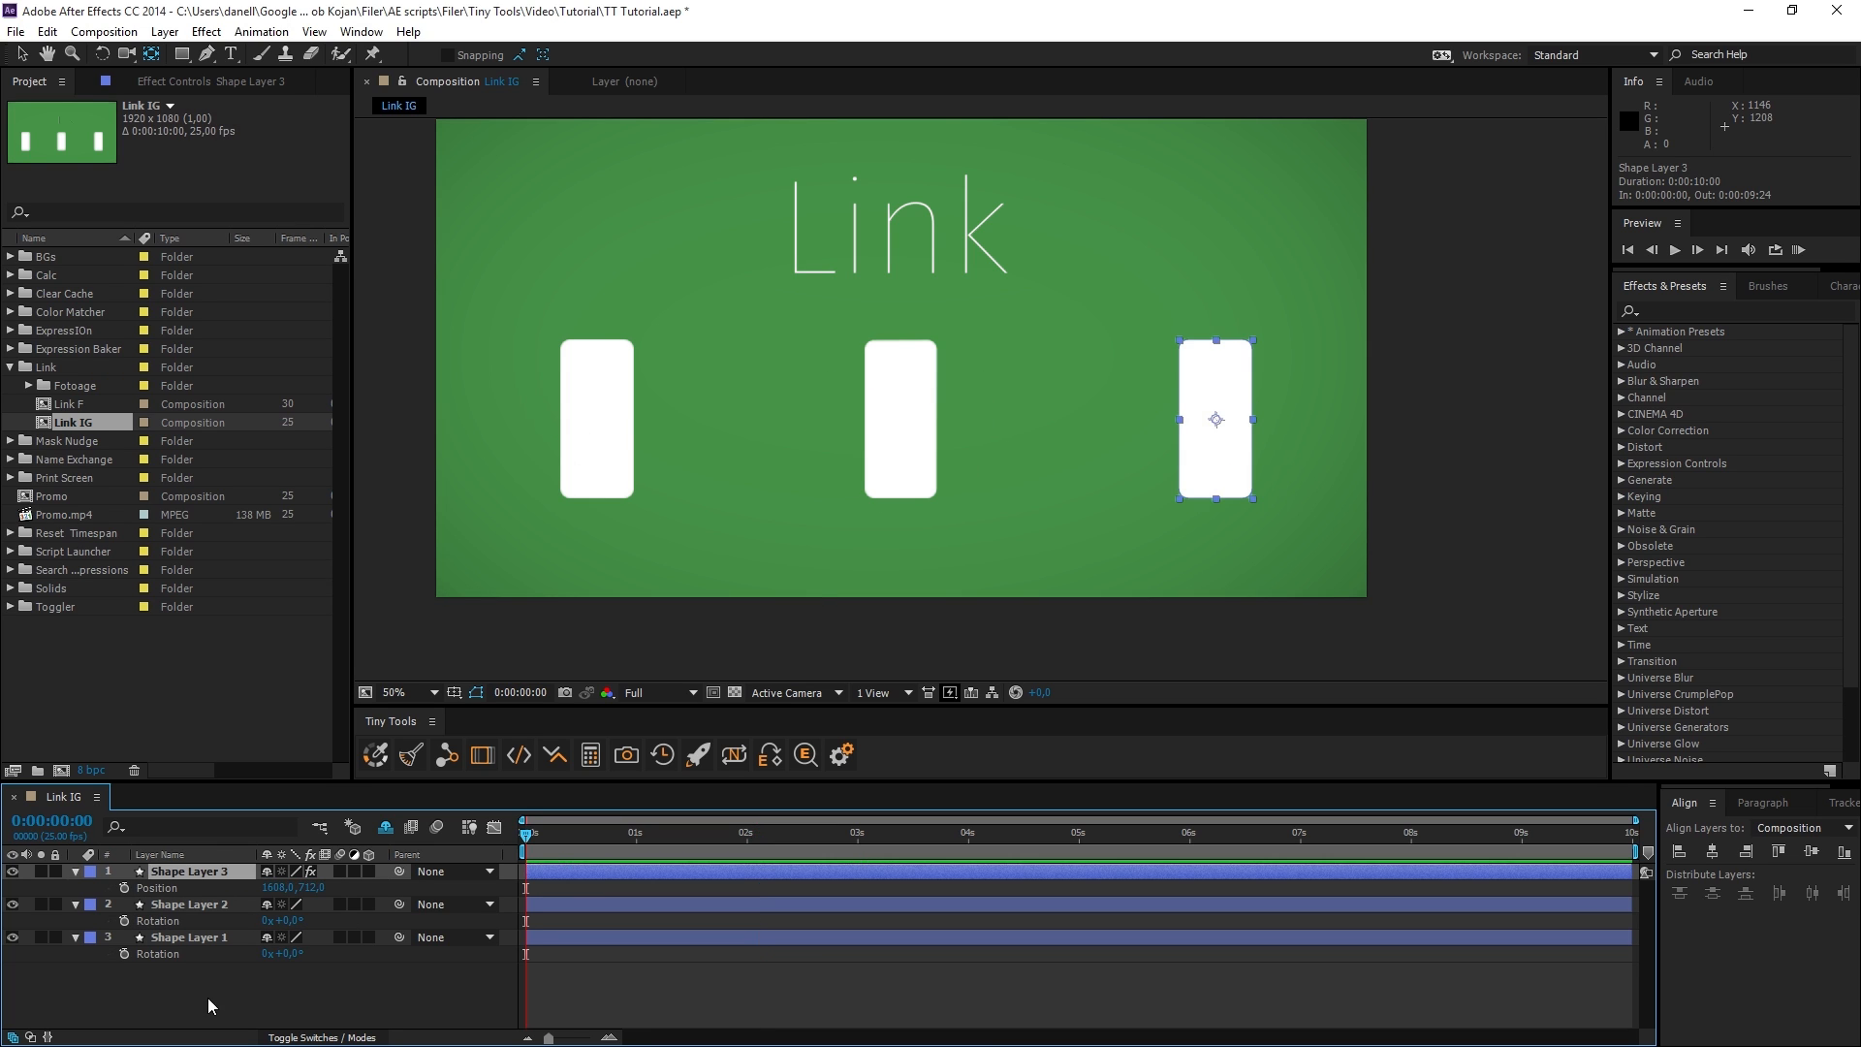
click(218, 989)
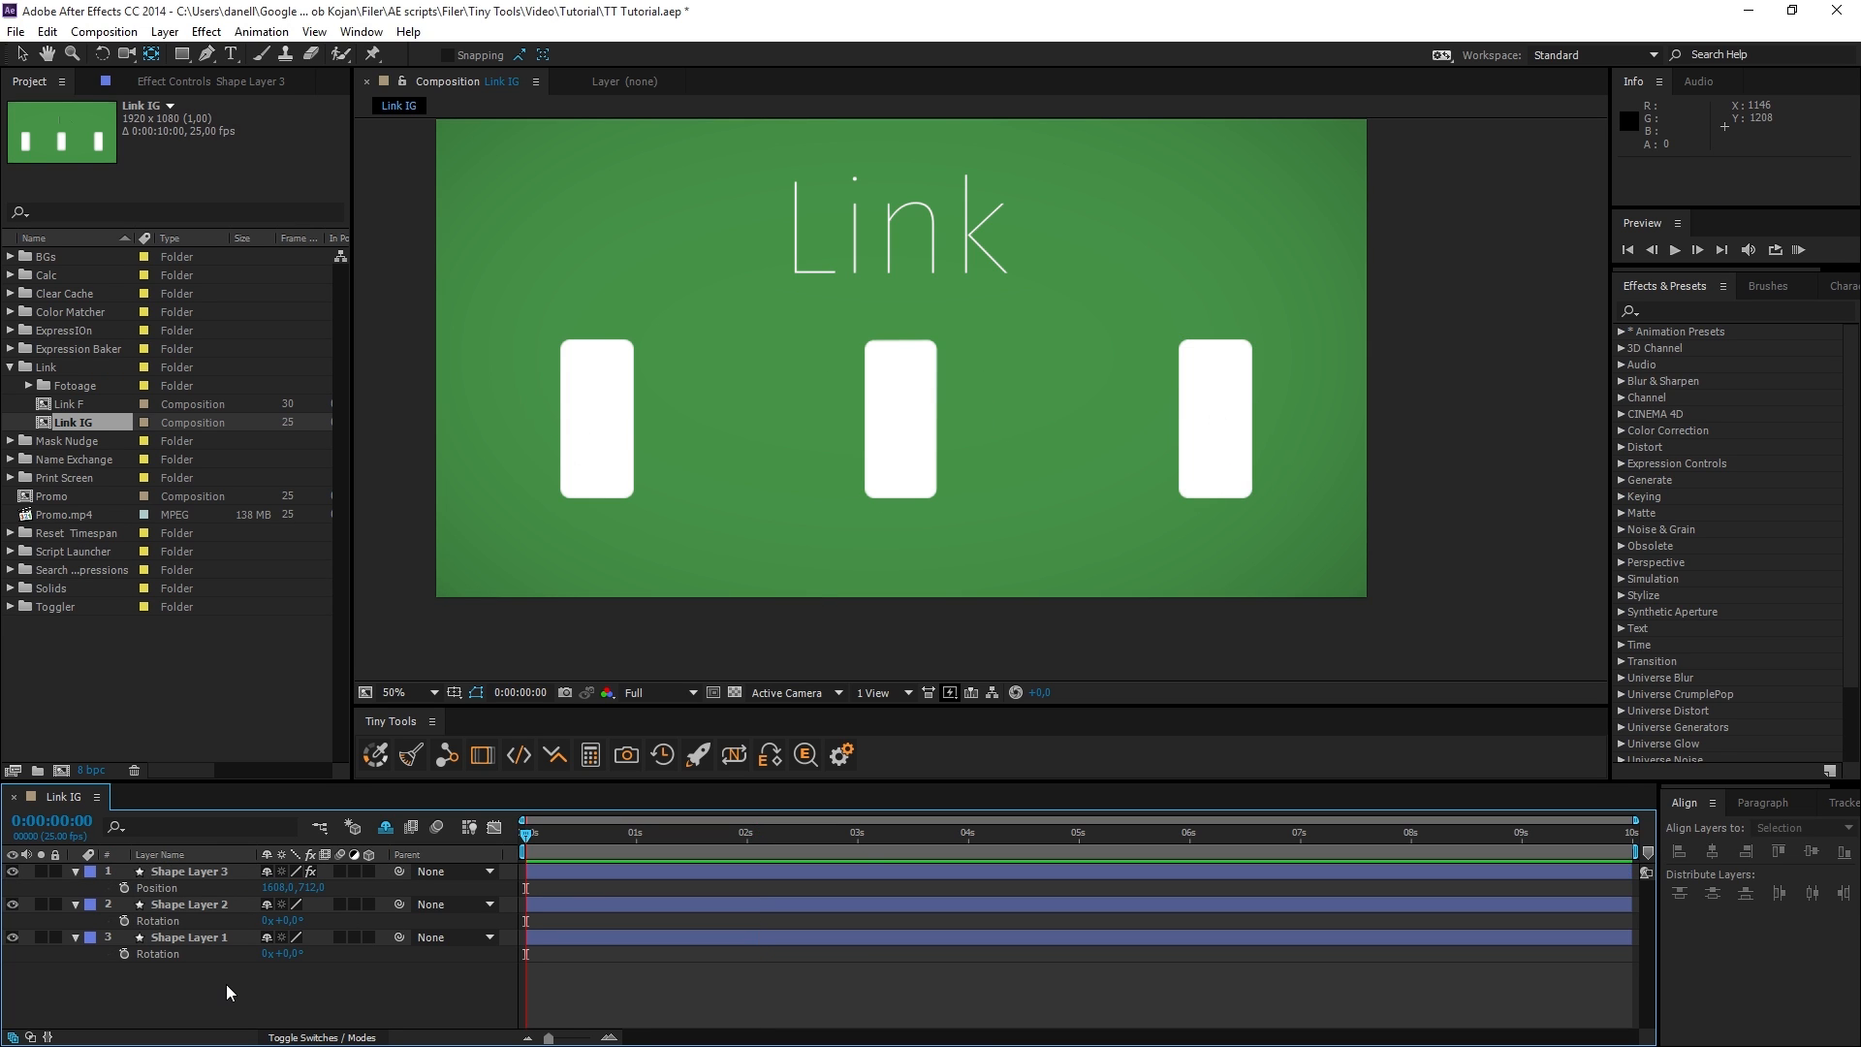
Add Shape Layer 2's Rotation to Link and apply it as an expression link to Shape Layer 3's Position.
click(170, 921)
click(446, 755)
click(167, 888)
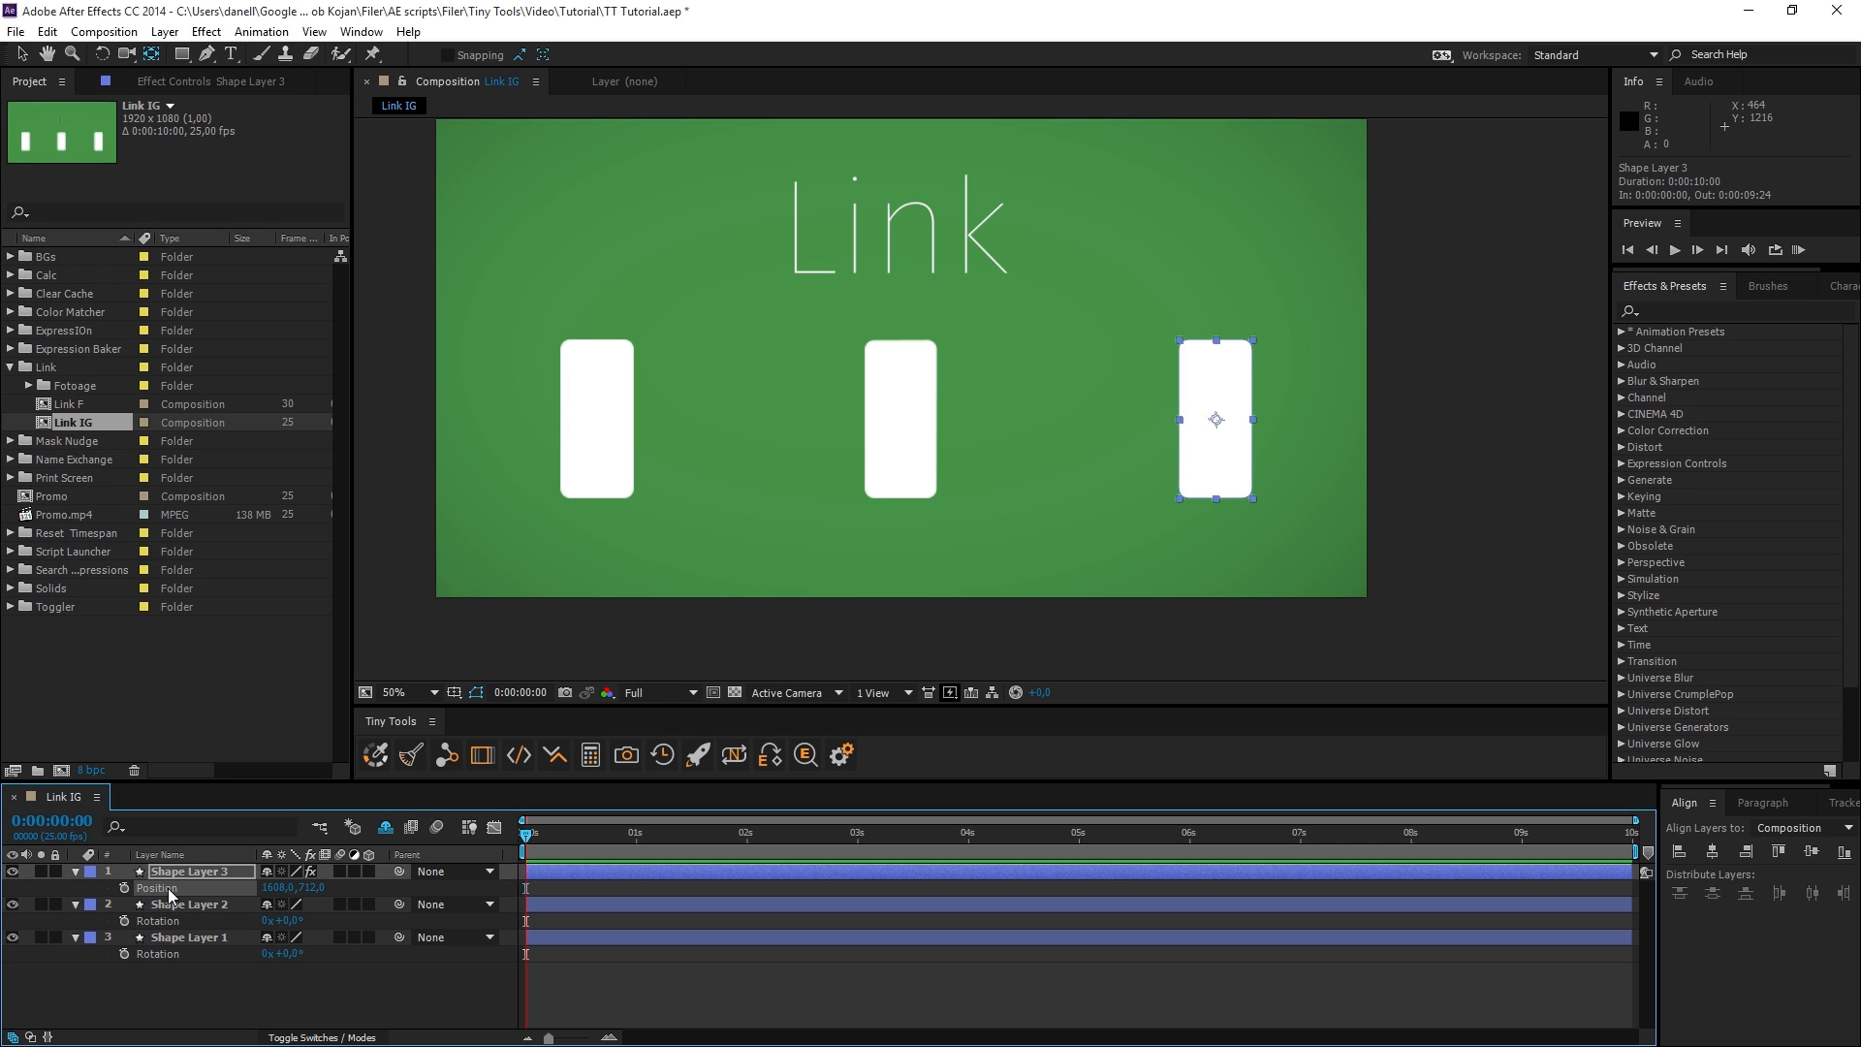
click(446, 756)
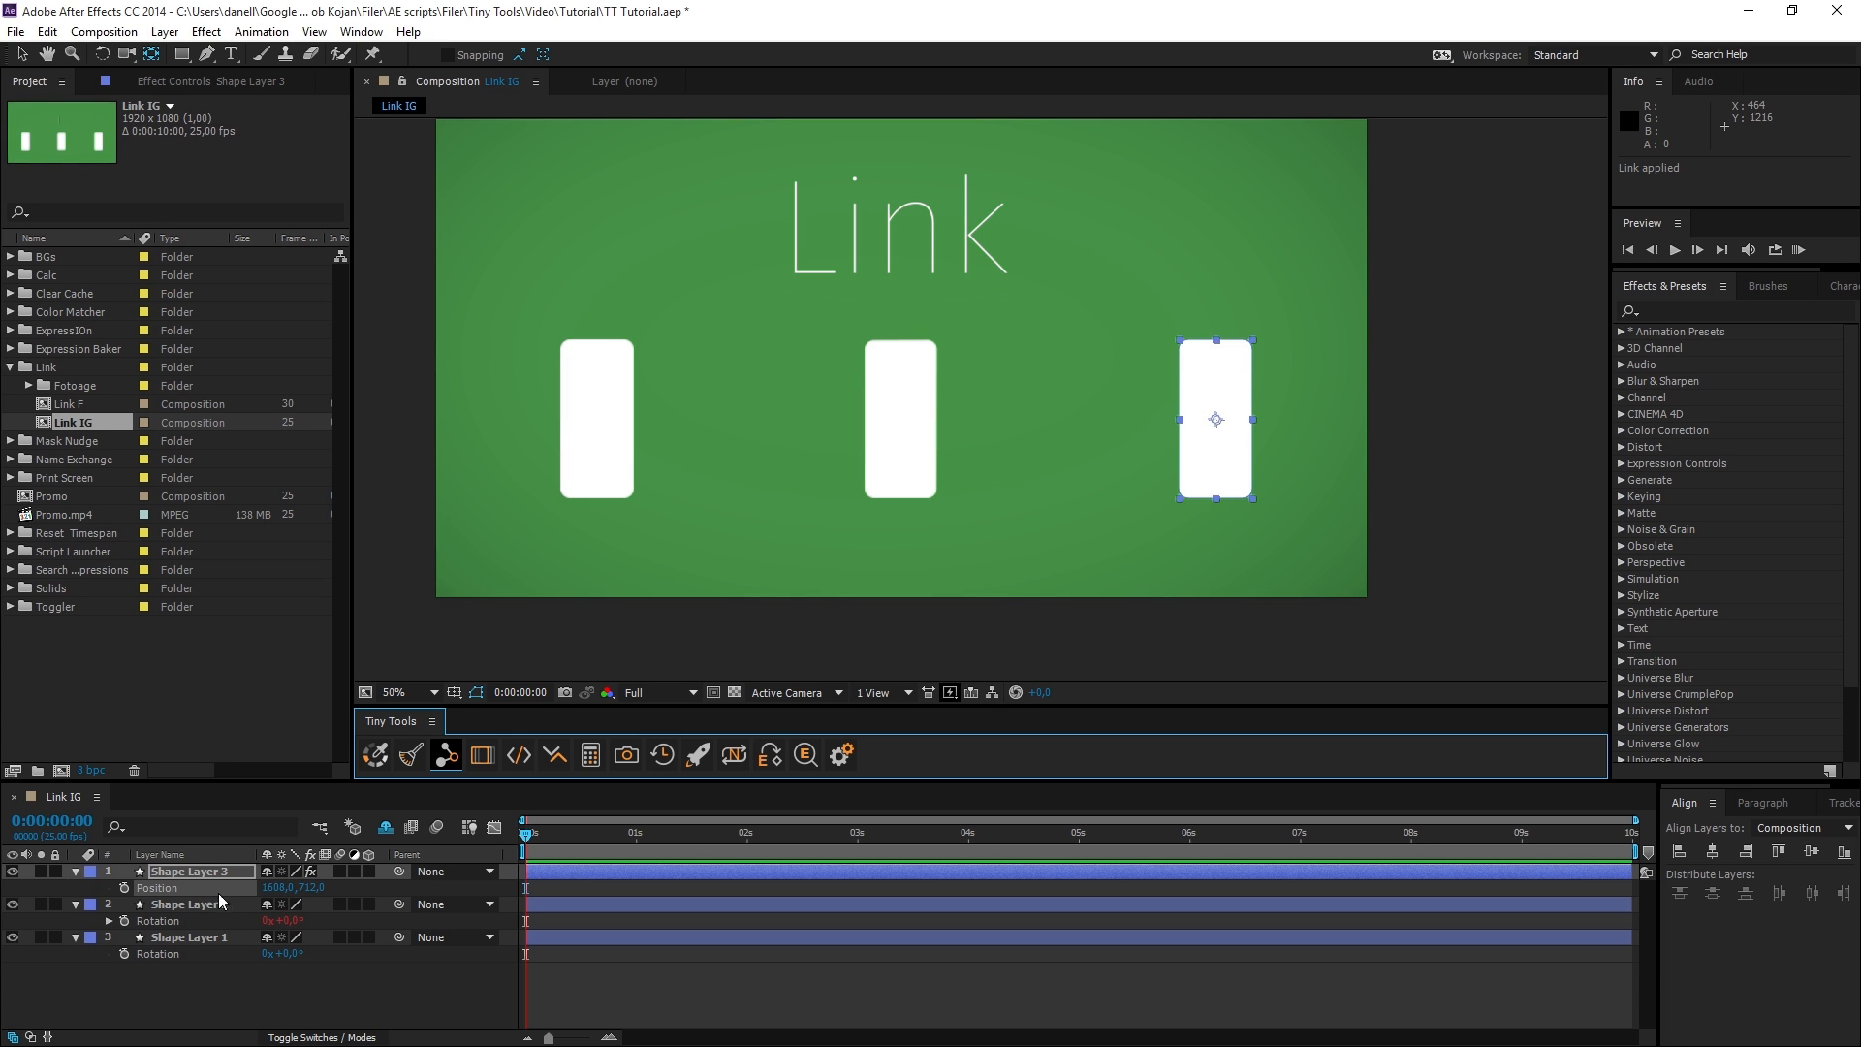
Scrub Shape Layer 3's Position to test the link to Shape Layer 2's Rotation, and undo the value changes.
click(271, 893)
key(ctrl+z)
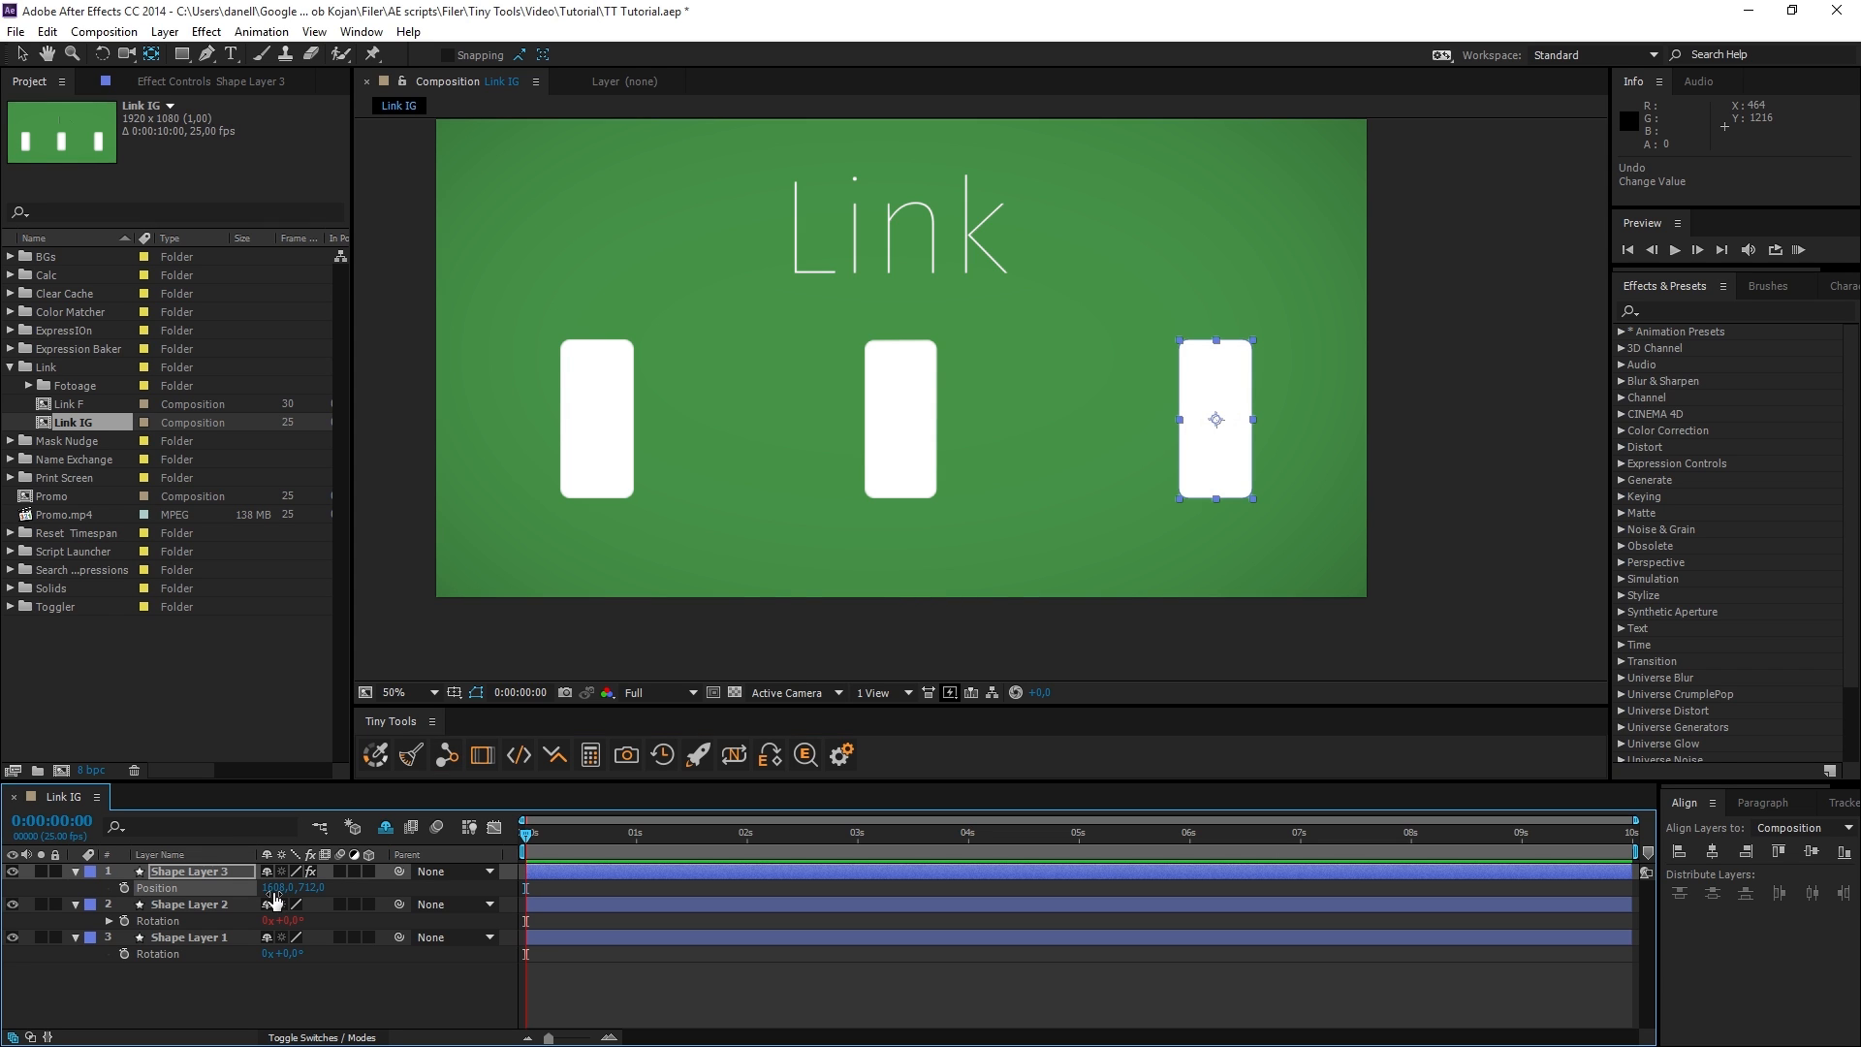
drag(274, 898, 482, 894)
key(ctrl+z)
Reveal Mask 1 on Shape Layer 2 and link its Mask Feather to Shape Layer 3's Position.
click(174, 905)
key(m)
click(102, 921)
click(105, 921)
click(195, 957)
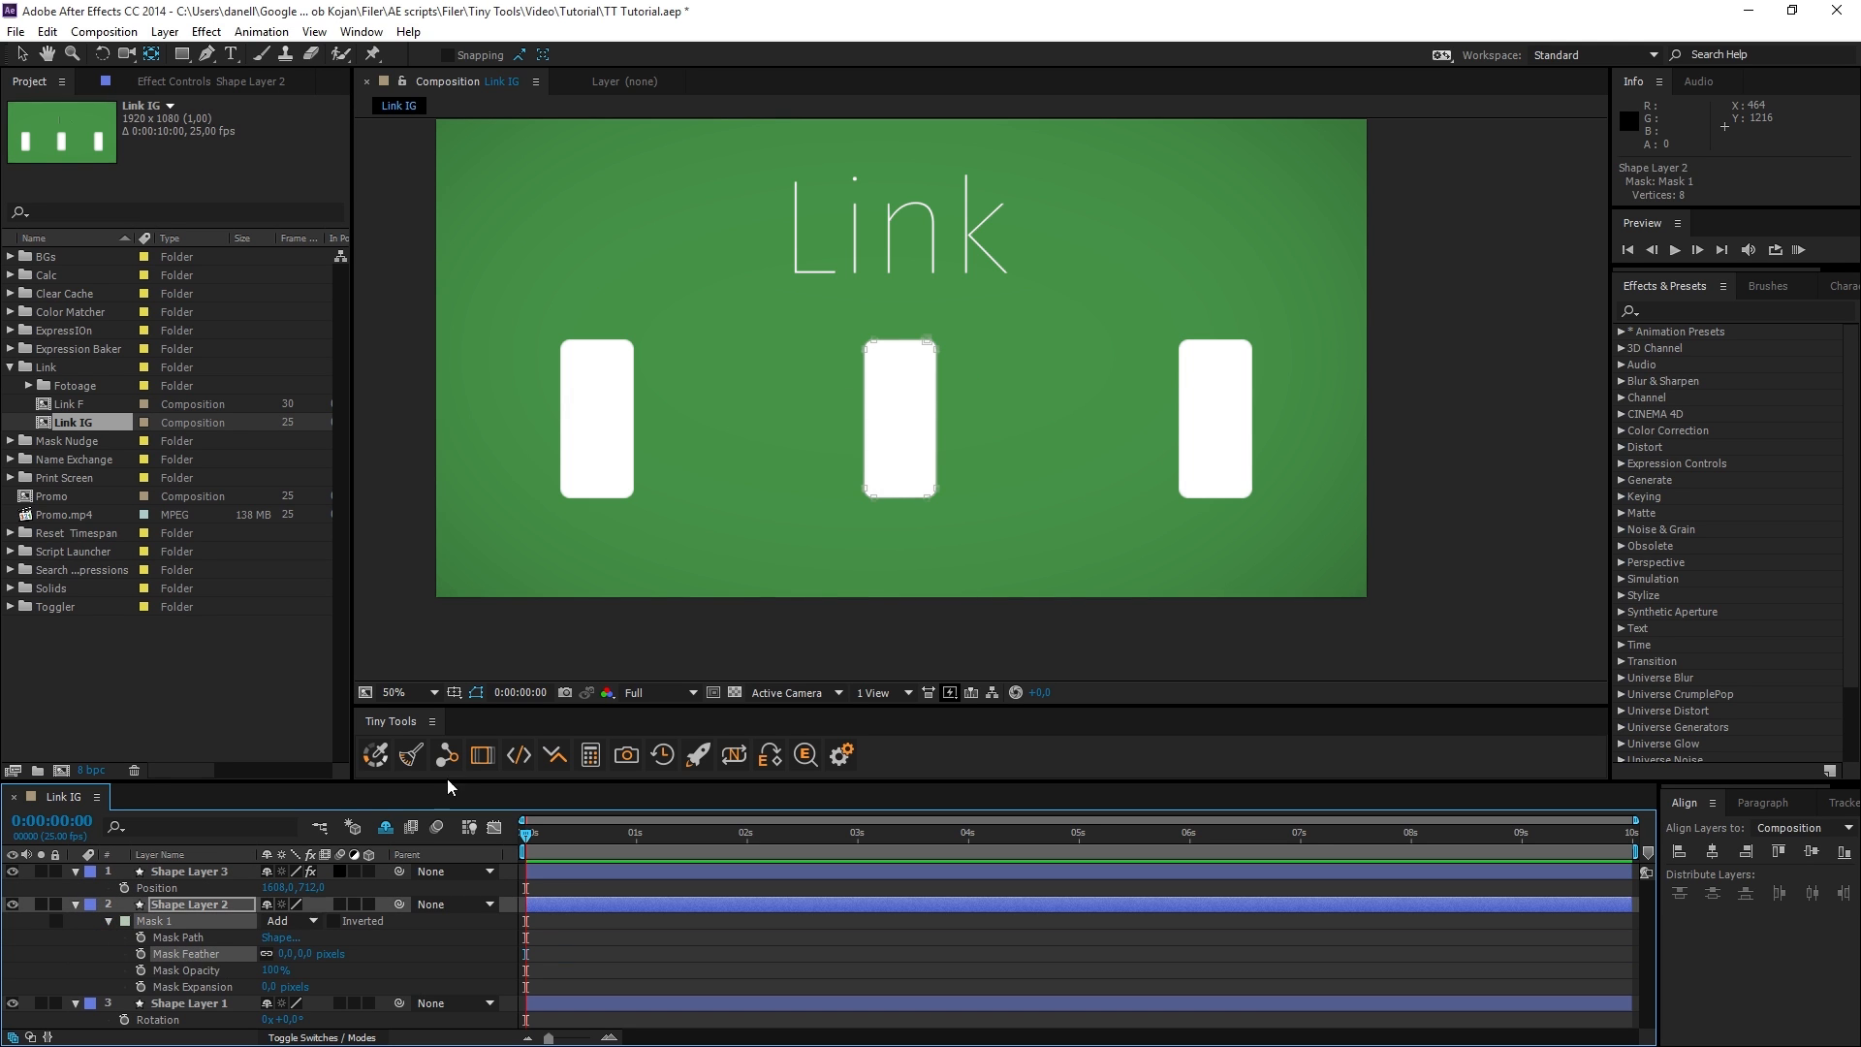
click(210, 891)
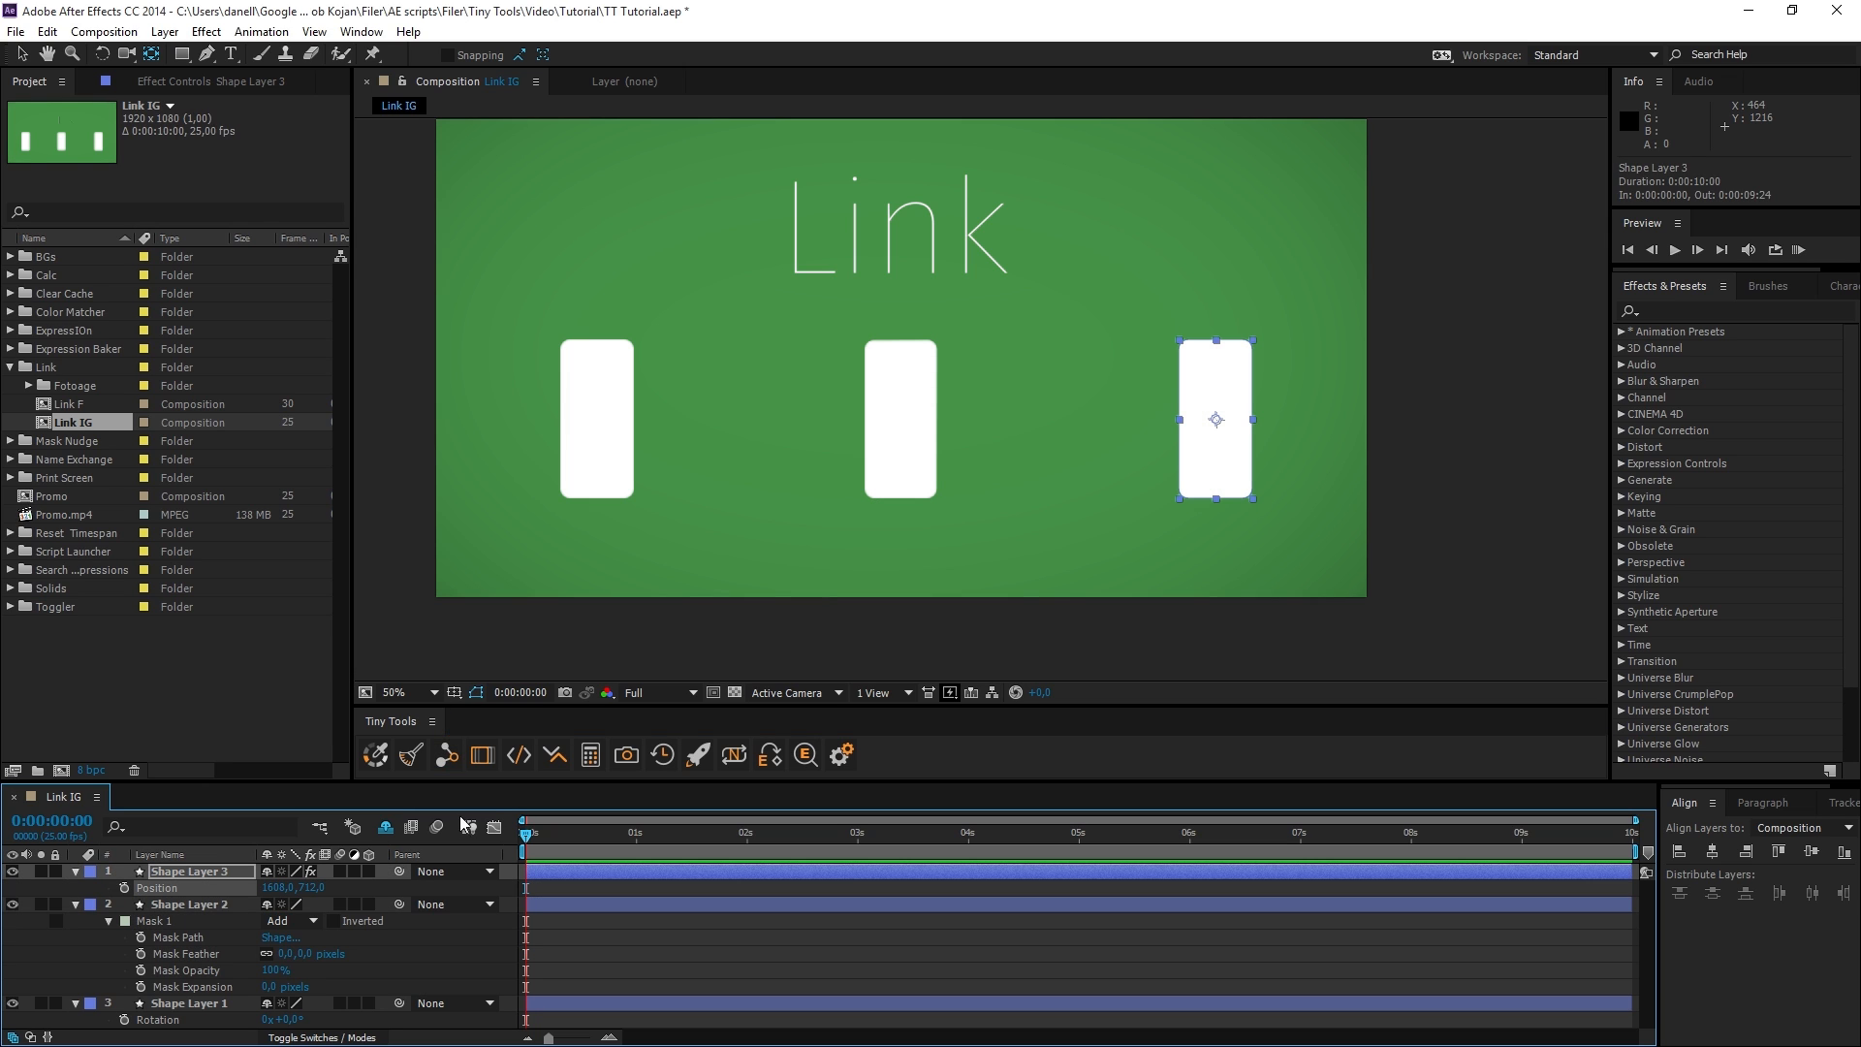
click(447, 755)
Shift Shape Layer 3's horizontal Position to drive the Mask Feather of Shape Layer 2.
mouse_move(276, 888)
mouse_down()
mouse_move(451, 887)
mouse_move(297, 889)
mouse_up()
click(338, 954)
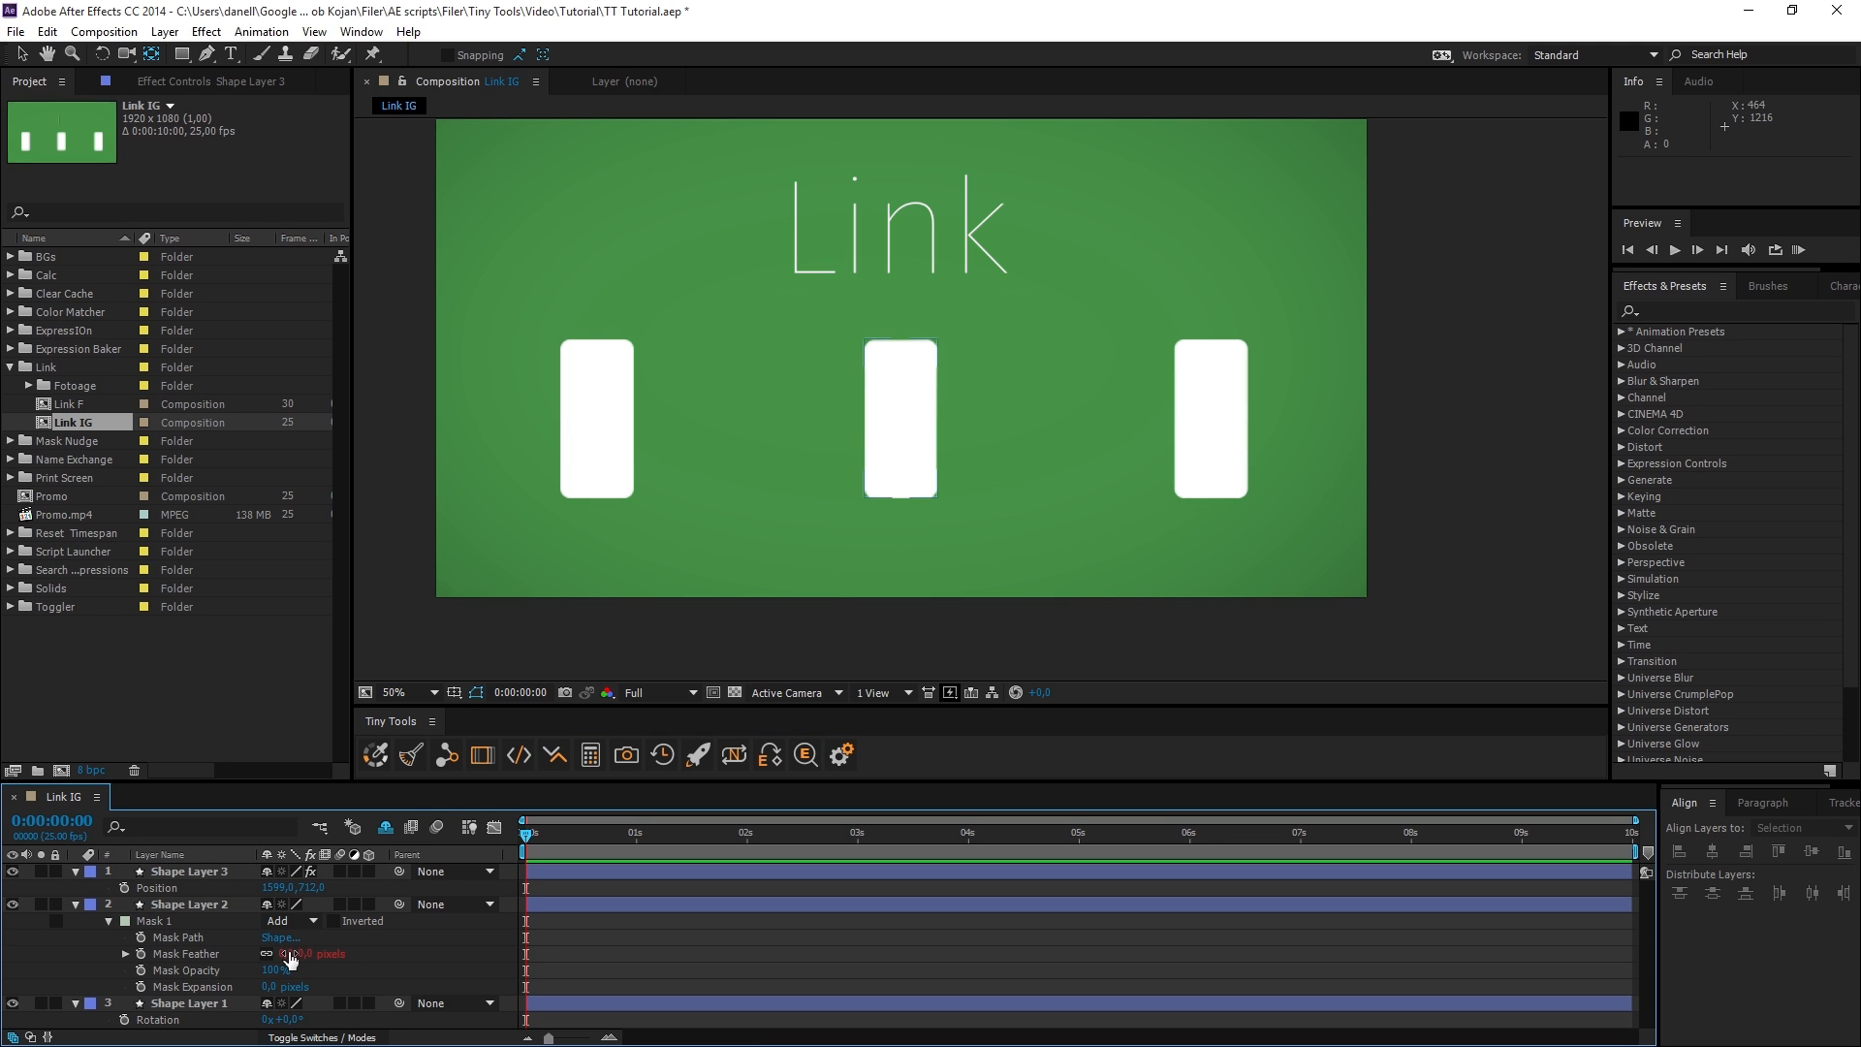
drag(281, 888, 404, 886)
drag(1223, 513, 1213, 478)
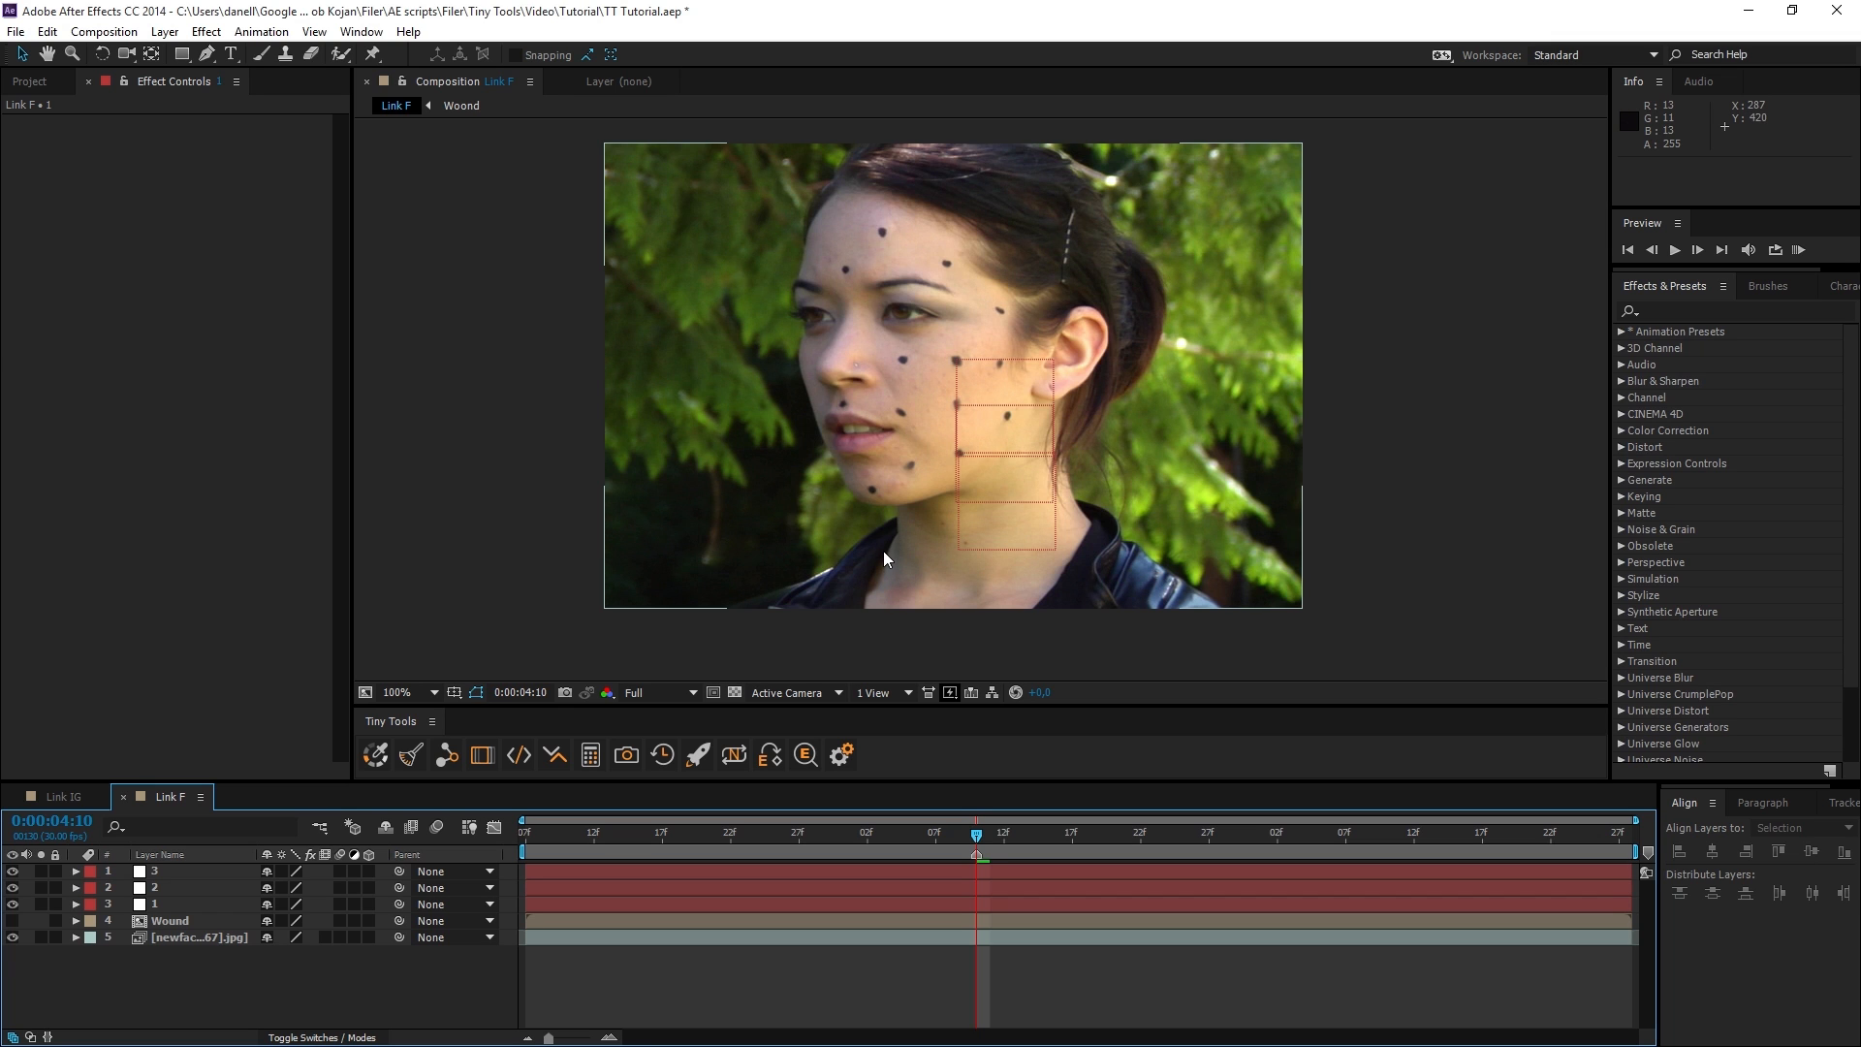
Show the Wound layer and place three puppet pins down the wound, on the splatter, mid-drip and near the drip's end.
scroll(894, 539, up, 1)
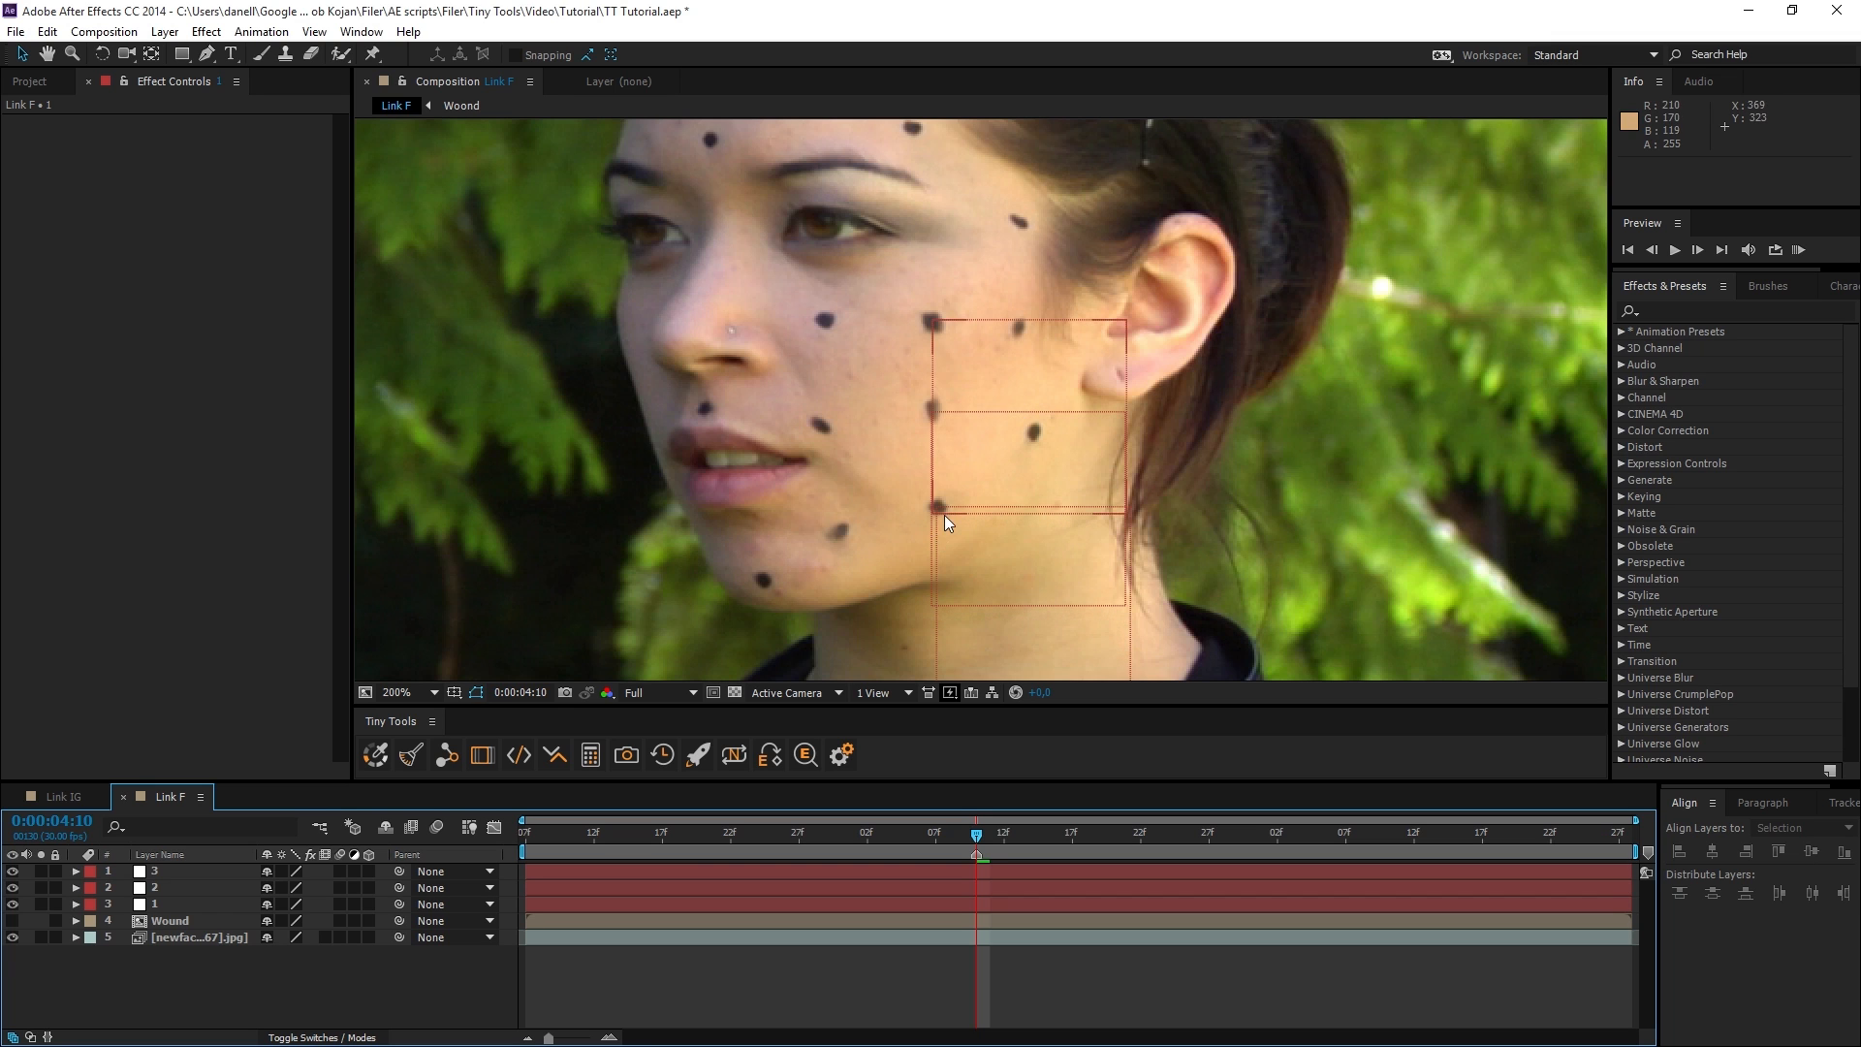
click(11, 920)
click(922, 311)
key(ctrl+p)
scroll(961, 453, up, 1)
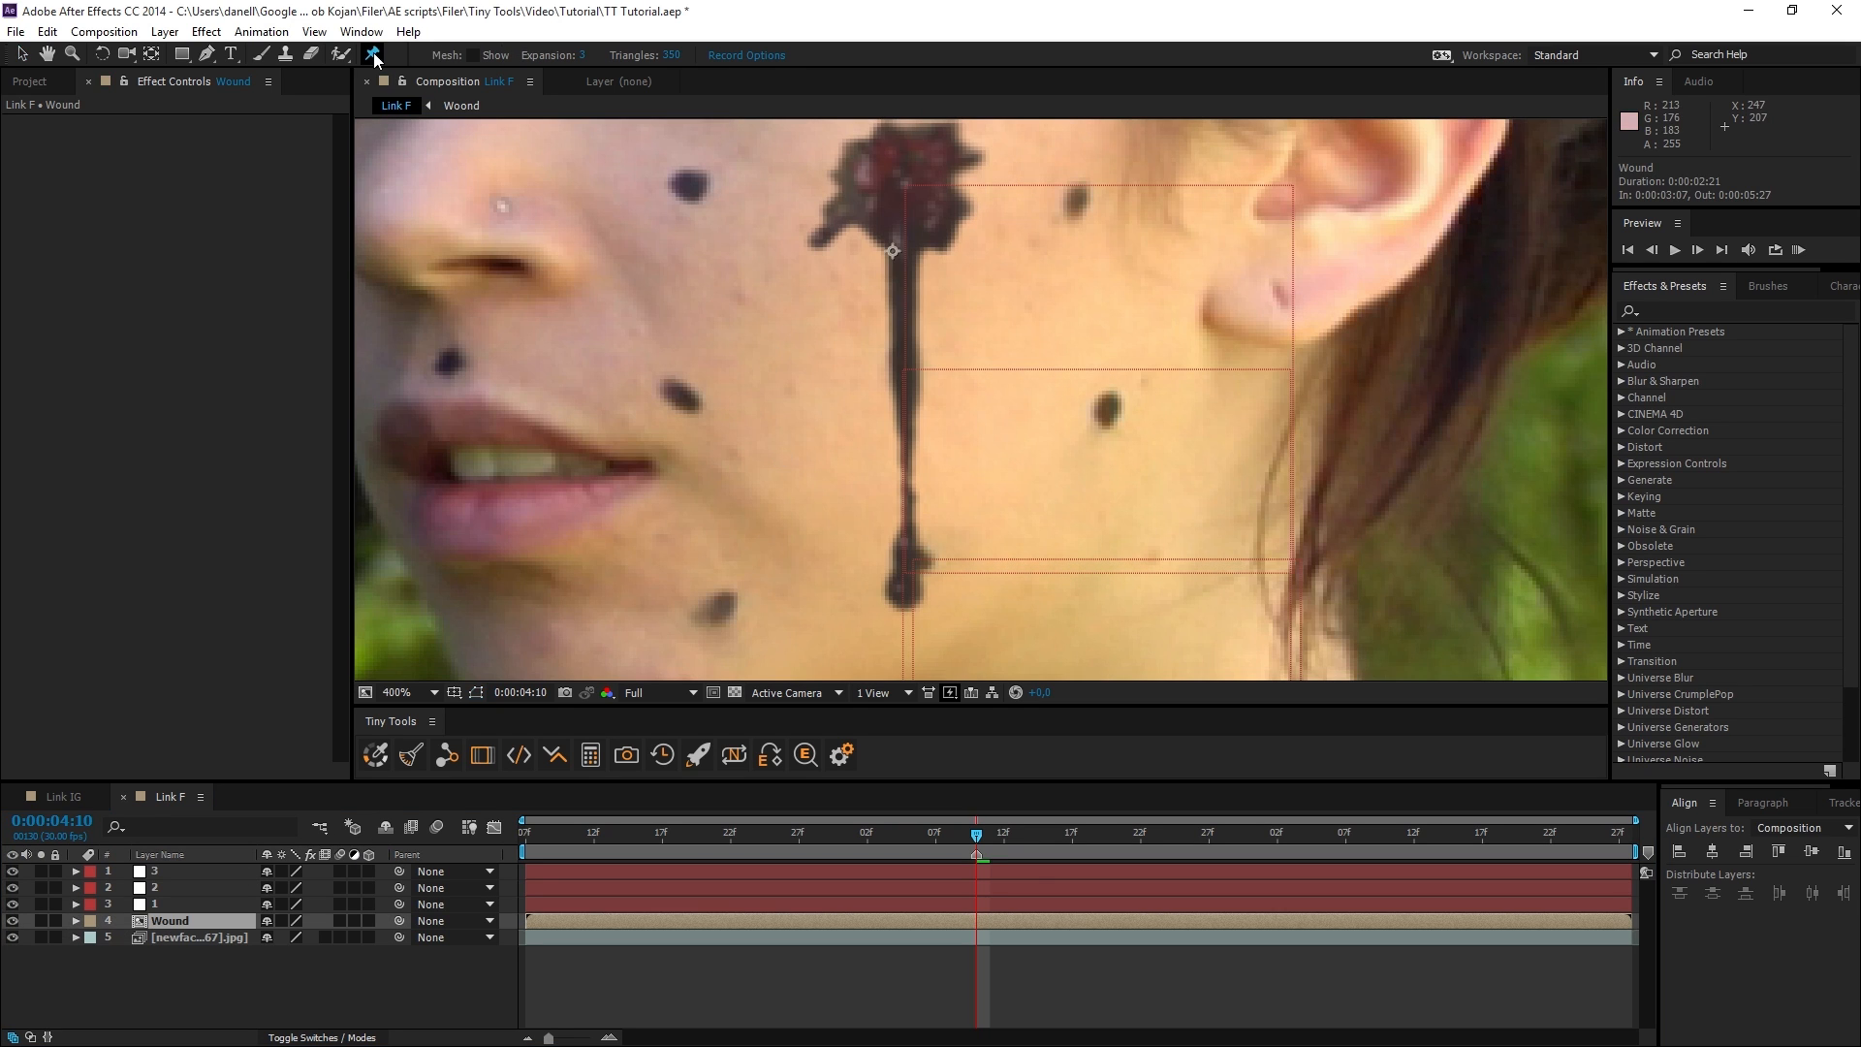
click(915, 181)
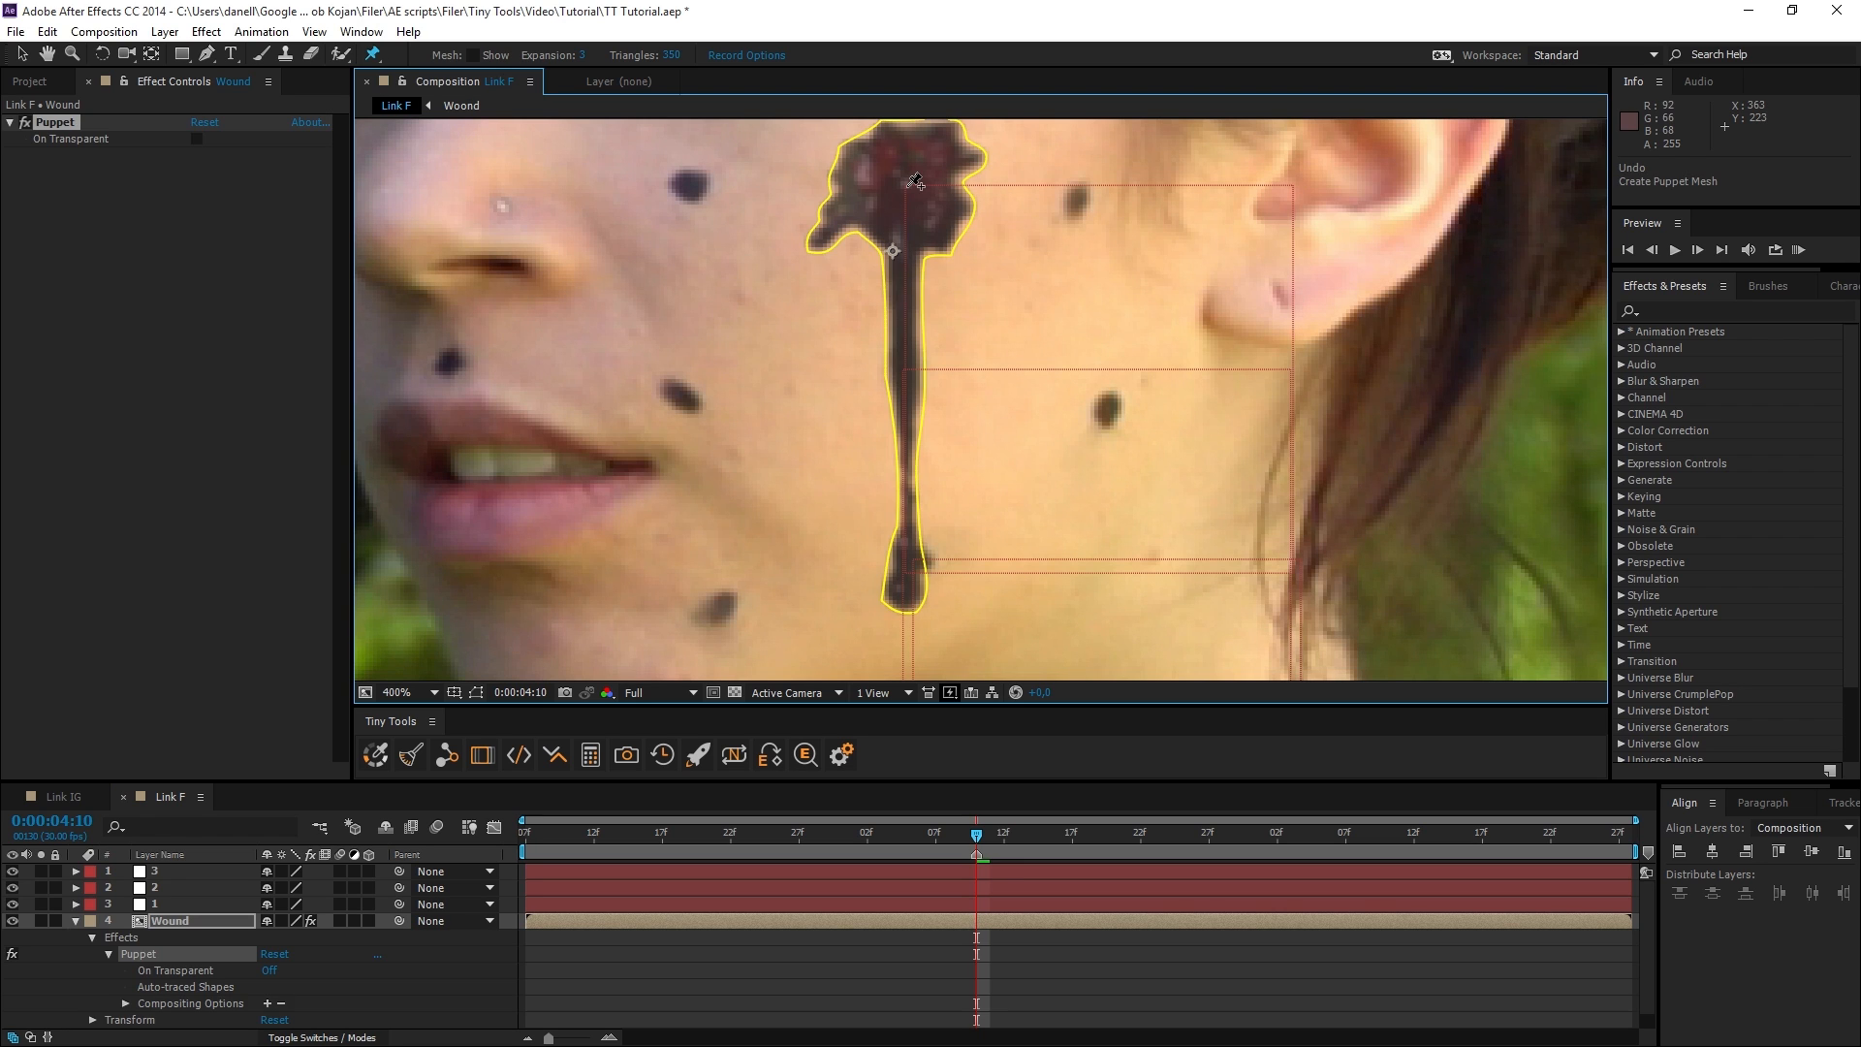
click(905, 368)
click(905, 556)
key(v)
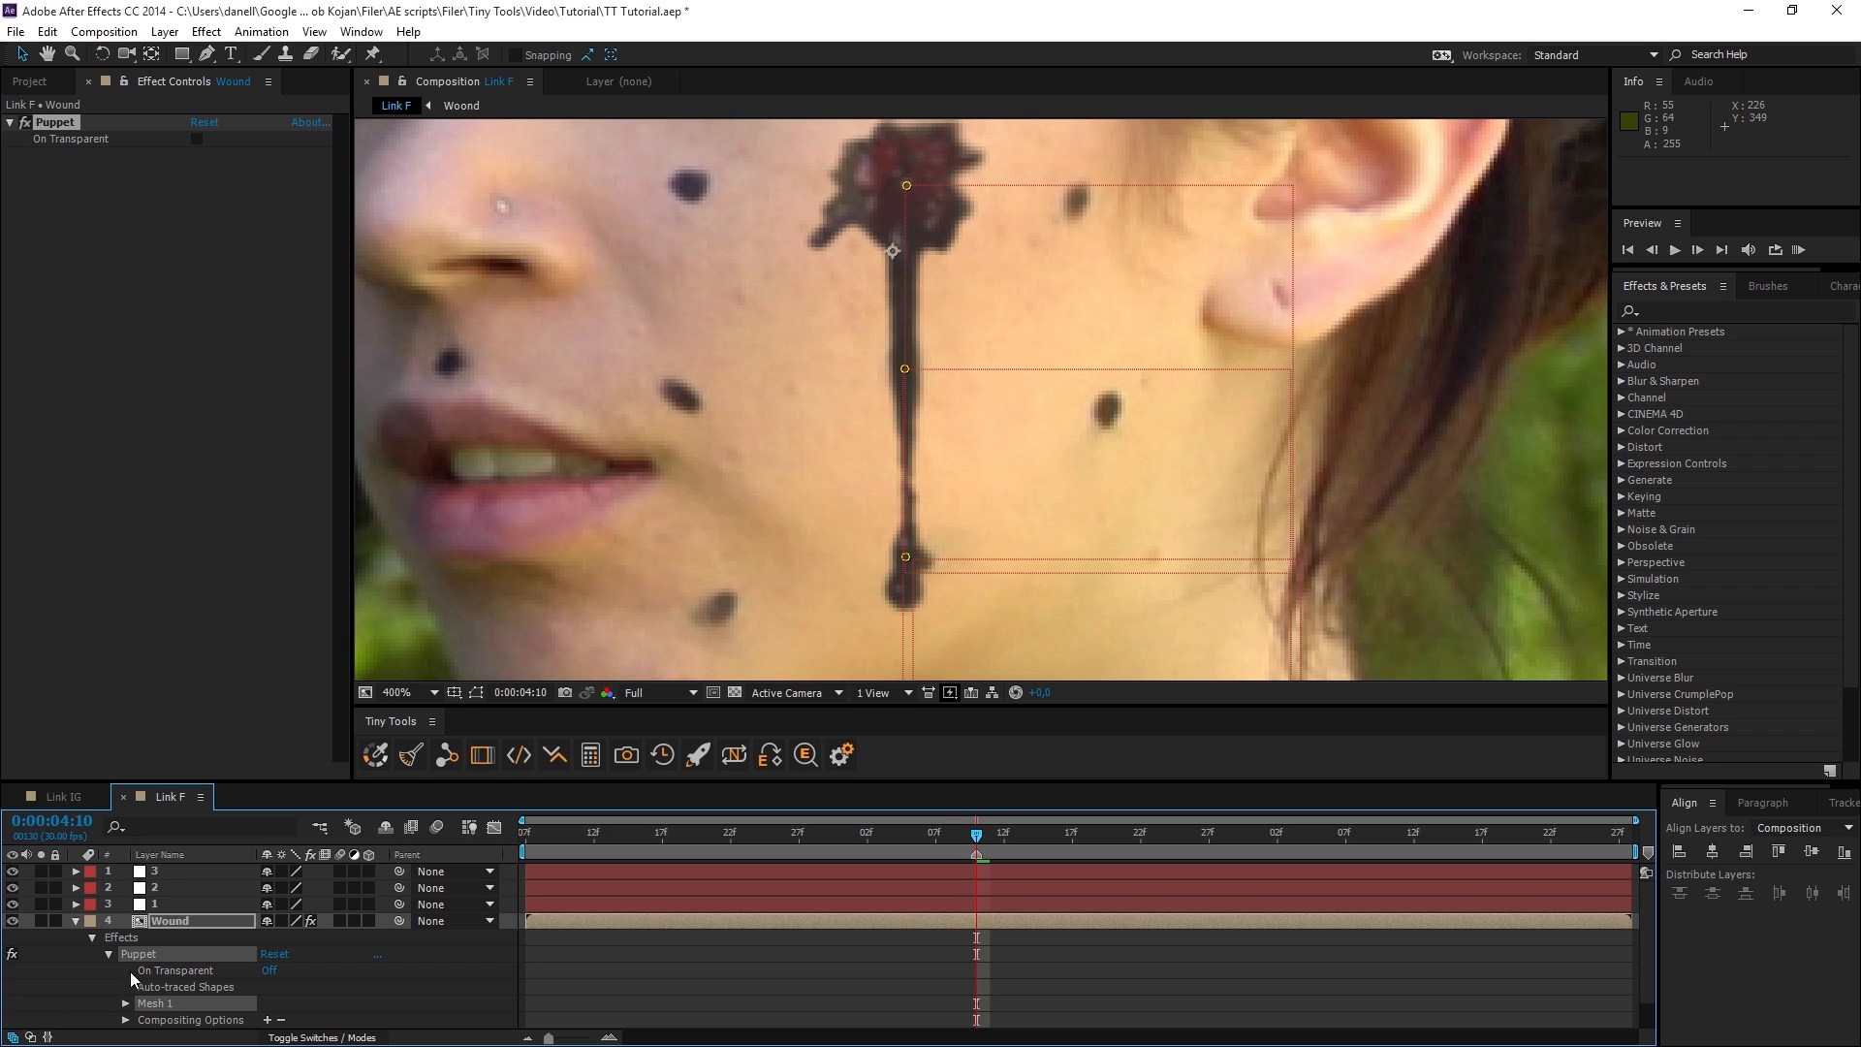
Expand Mesh 1's Deform group on the Wound layer and select each puppet pin to identify its place on the wound.
click(125, 1003)
scroll(163, 1003, down, 3)
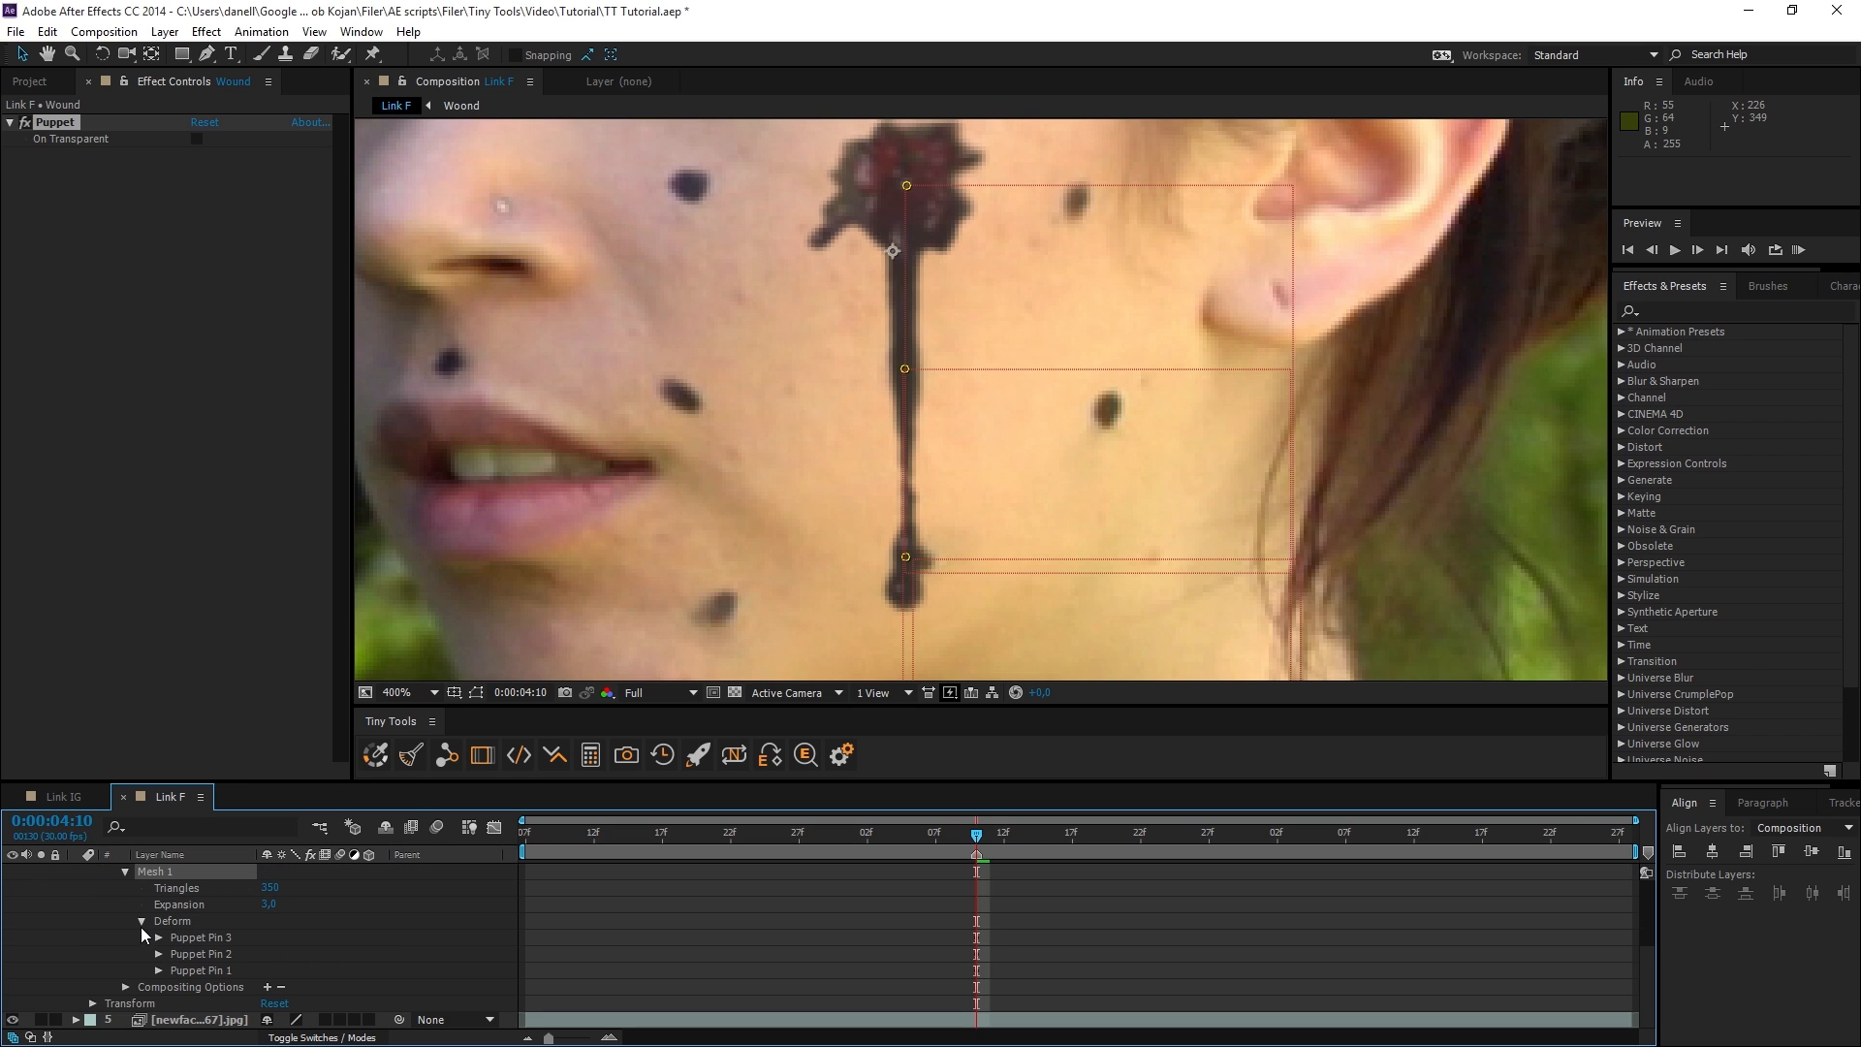
click(201, 936)
click(211, 953)
click(212, 970)
click(214, 940)
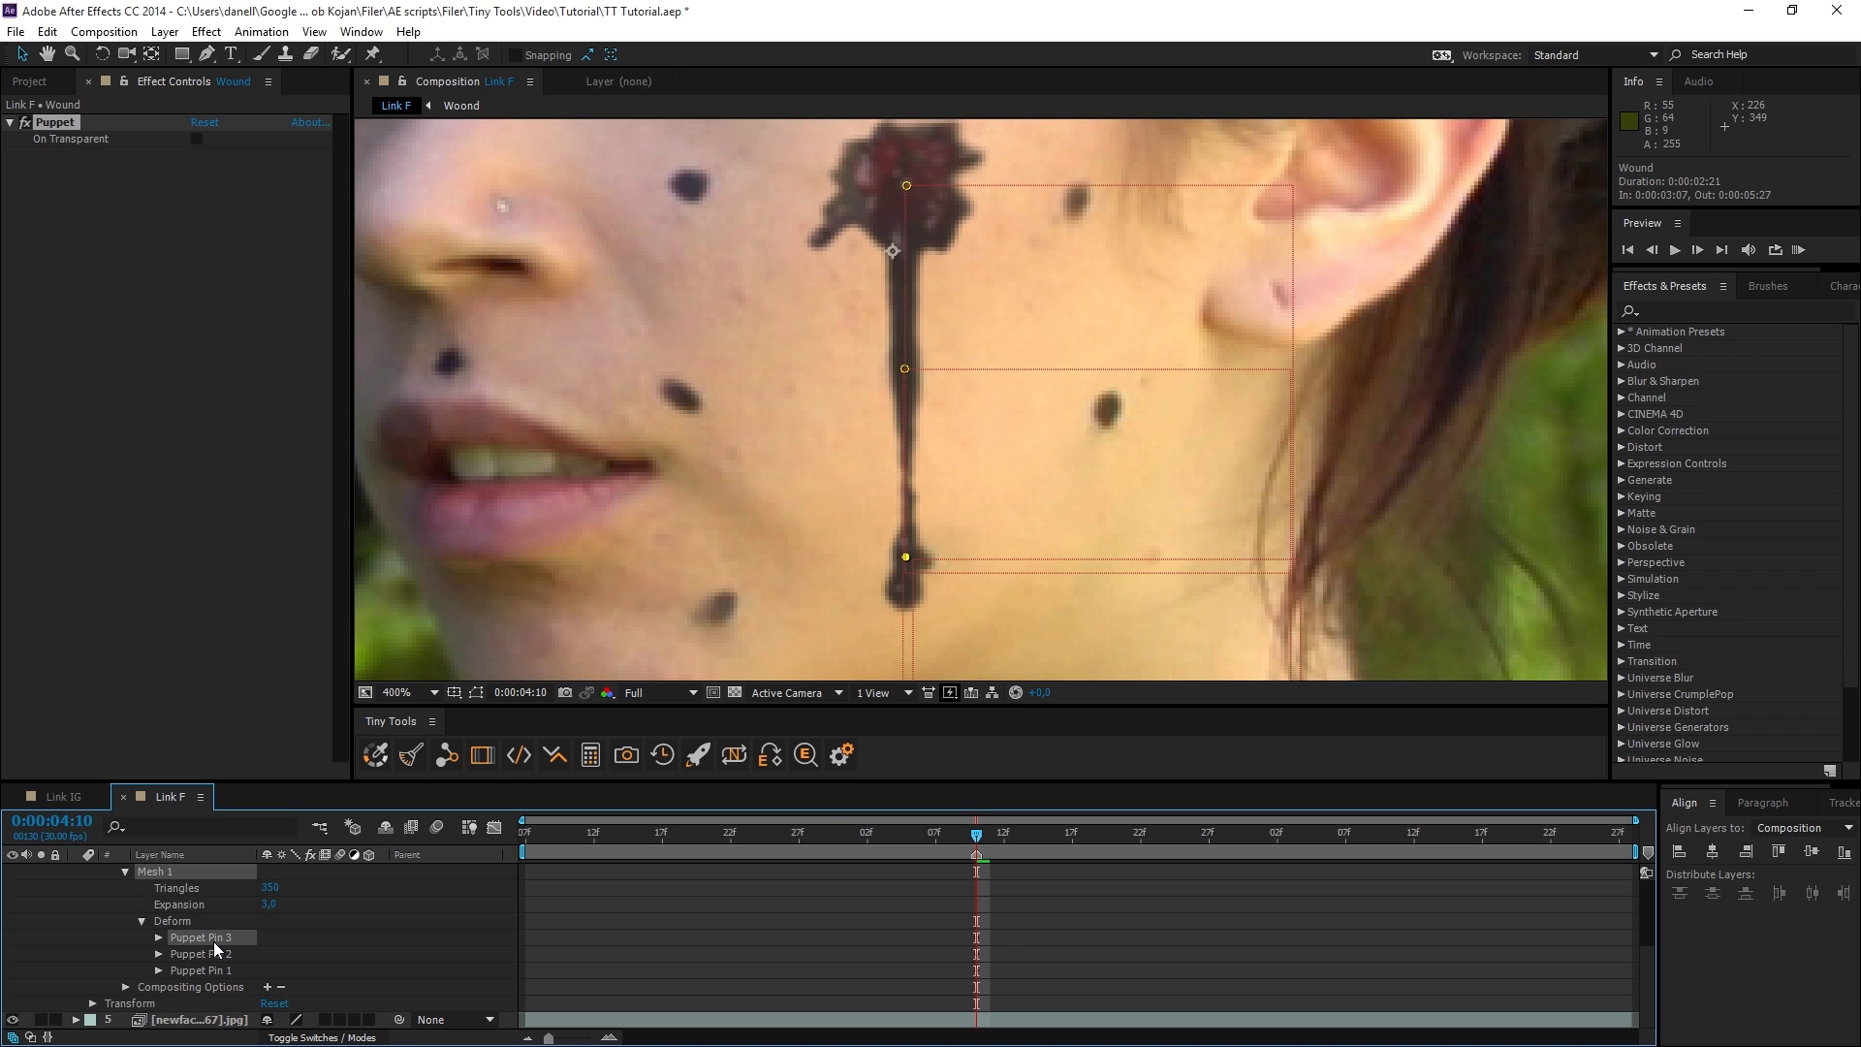
Try adding two extra puppet pins between the existing ones on the blood drip, and undo both.
key(ctrl+p)
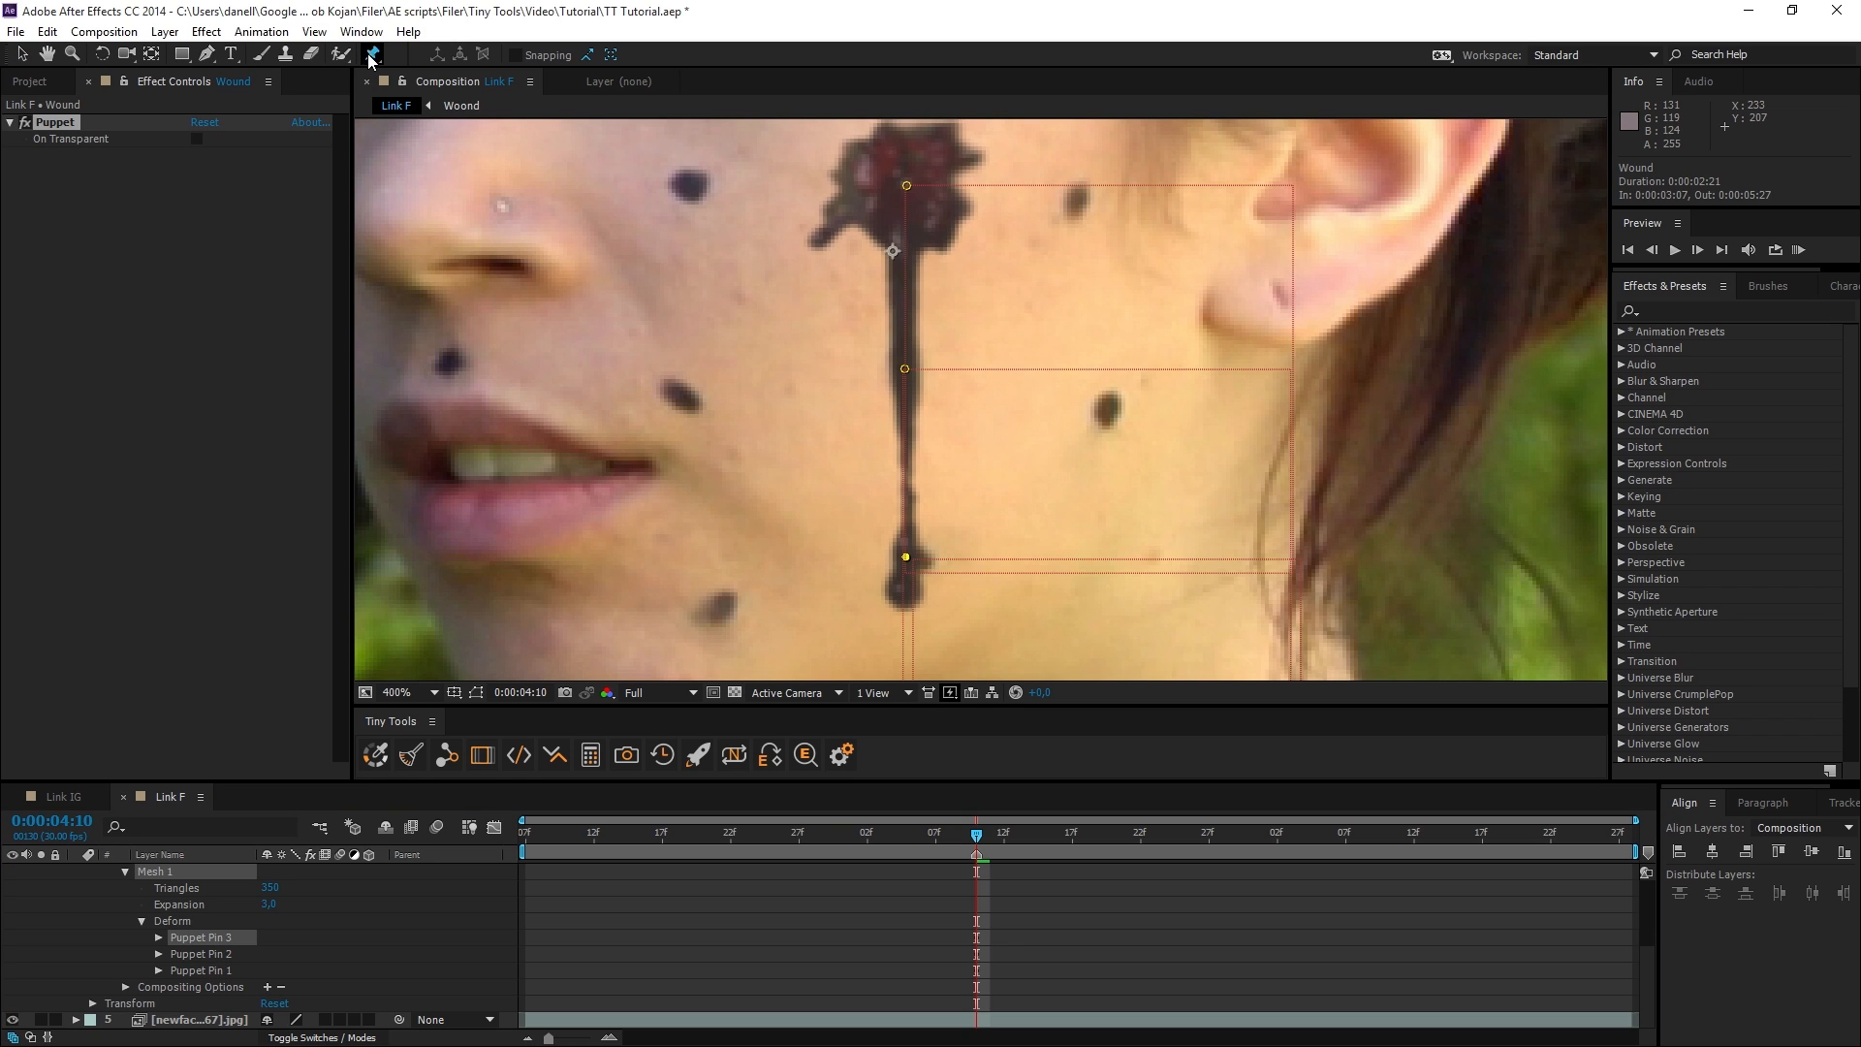
click(908, 305)
click(914, 452)
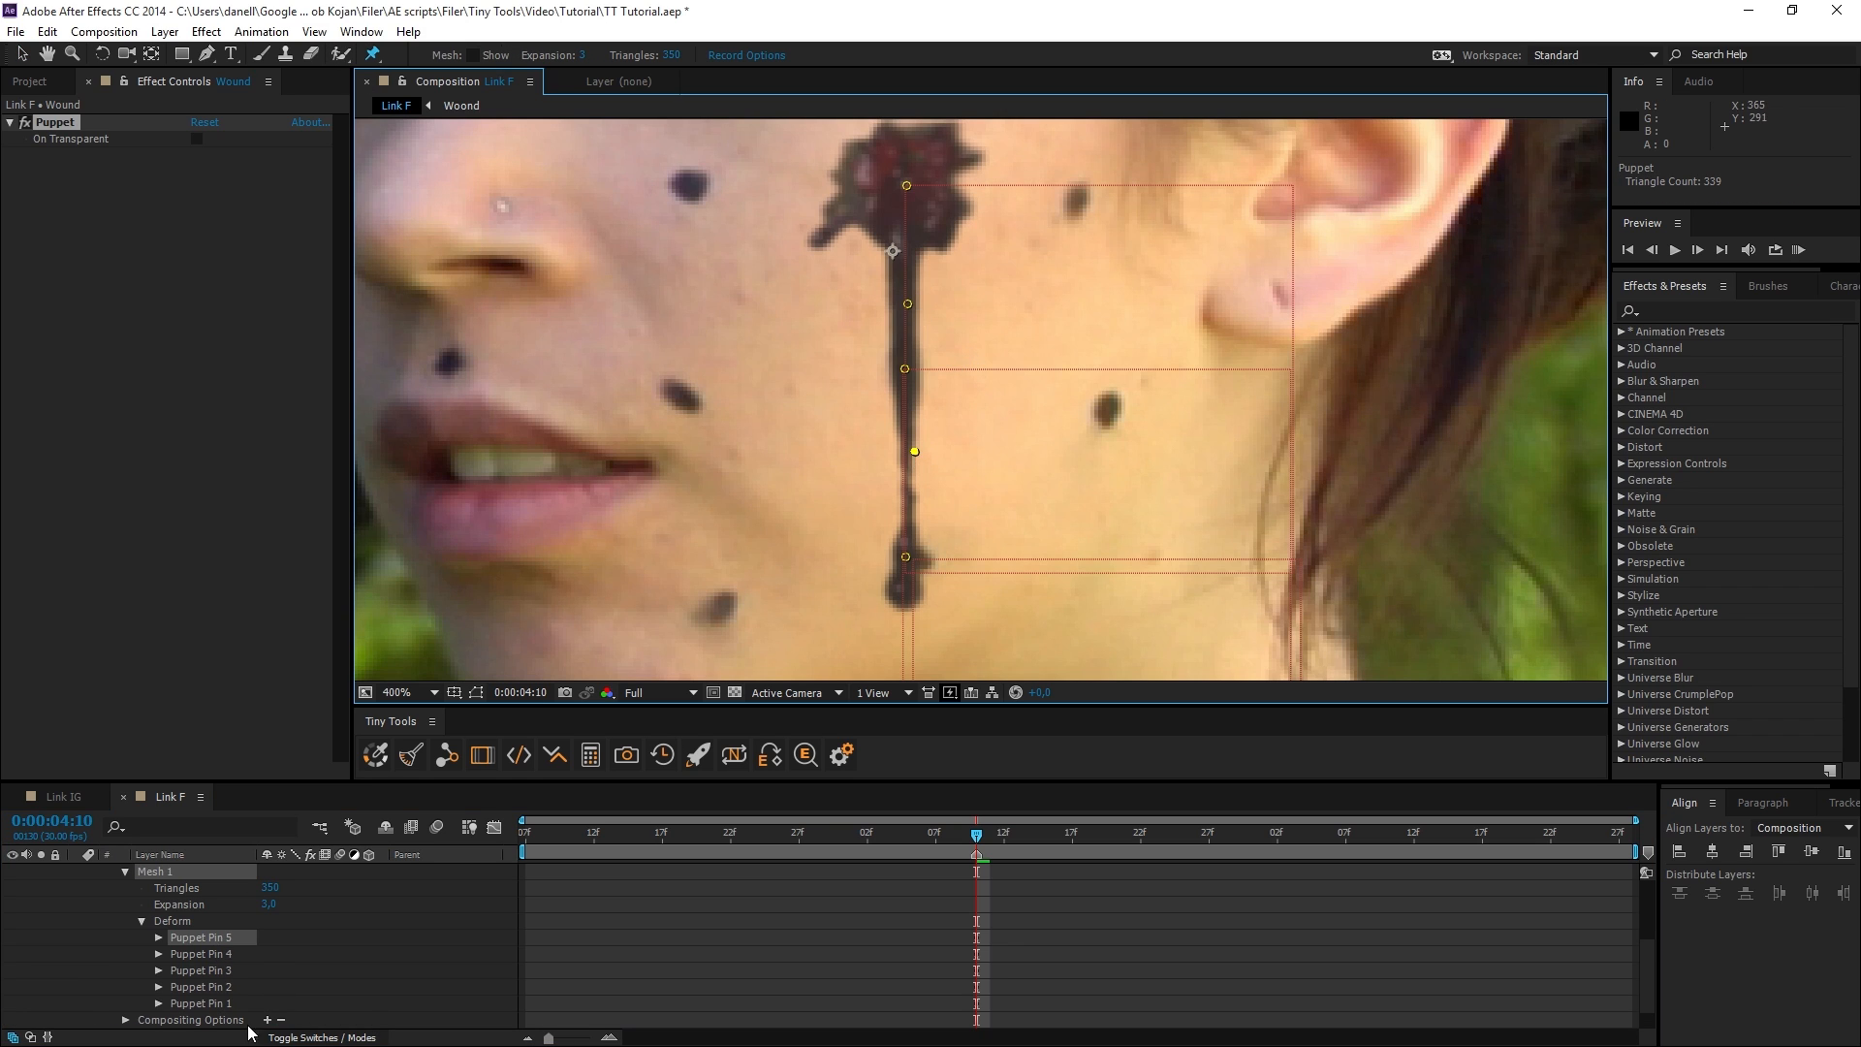
click(208, 956)
key(ctrl+z)
key(ctrl+z)
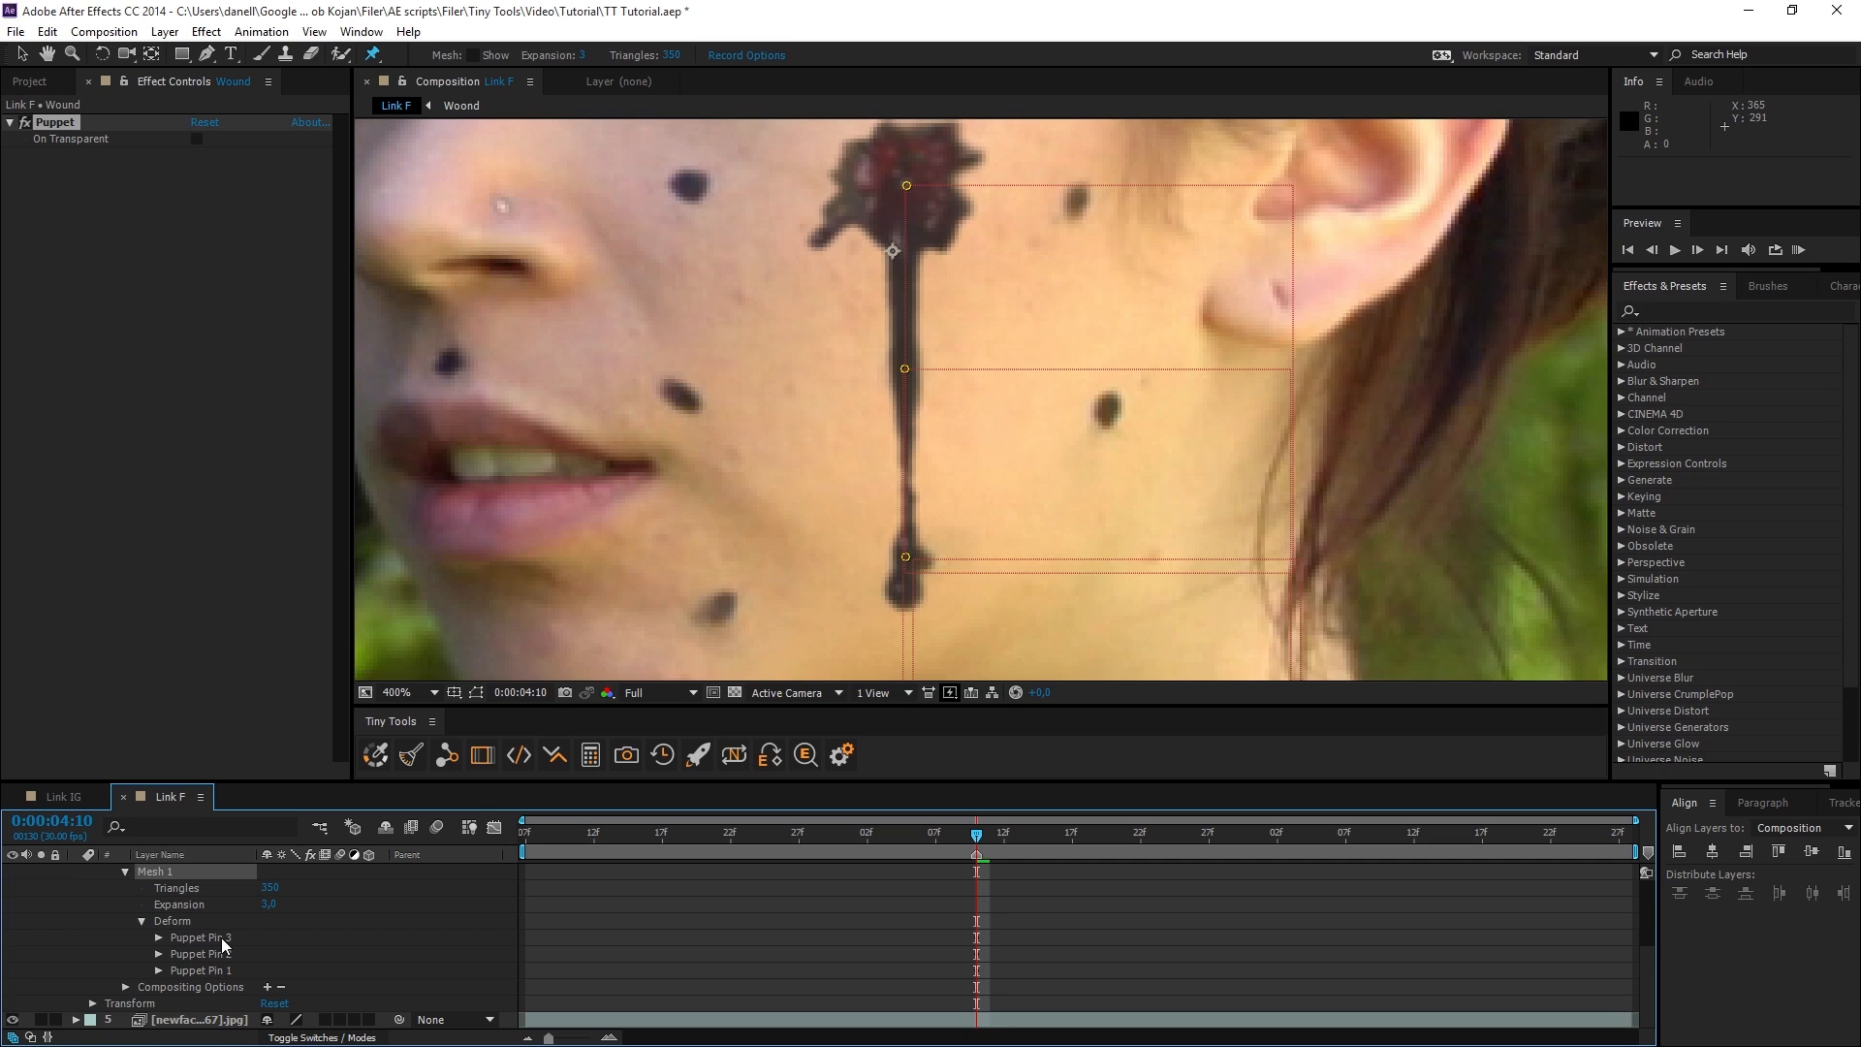
Apply the Fast Blur effect to the Wound layer.
scroll(232, 962, up, 4)
click(1700, 310)
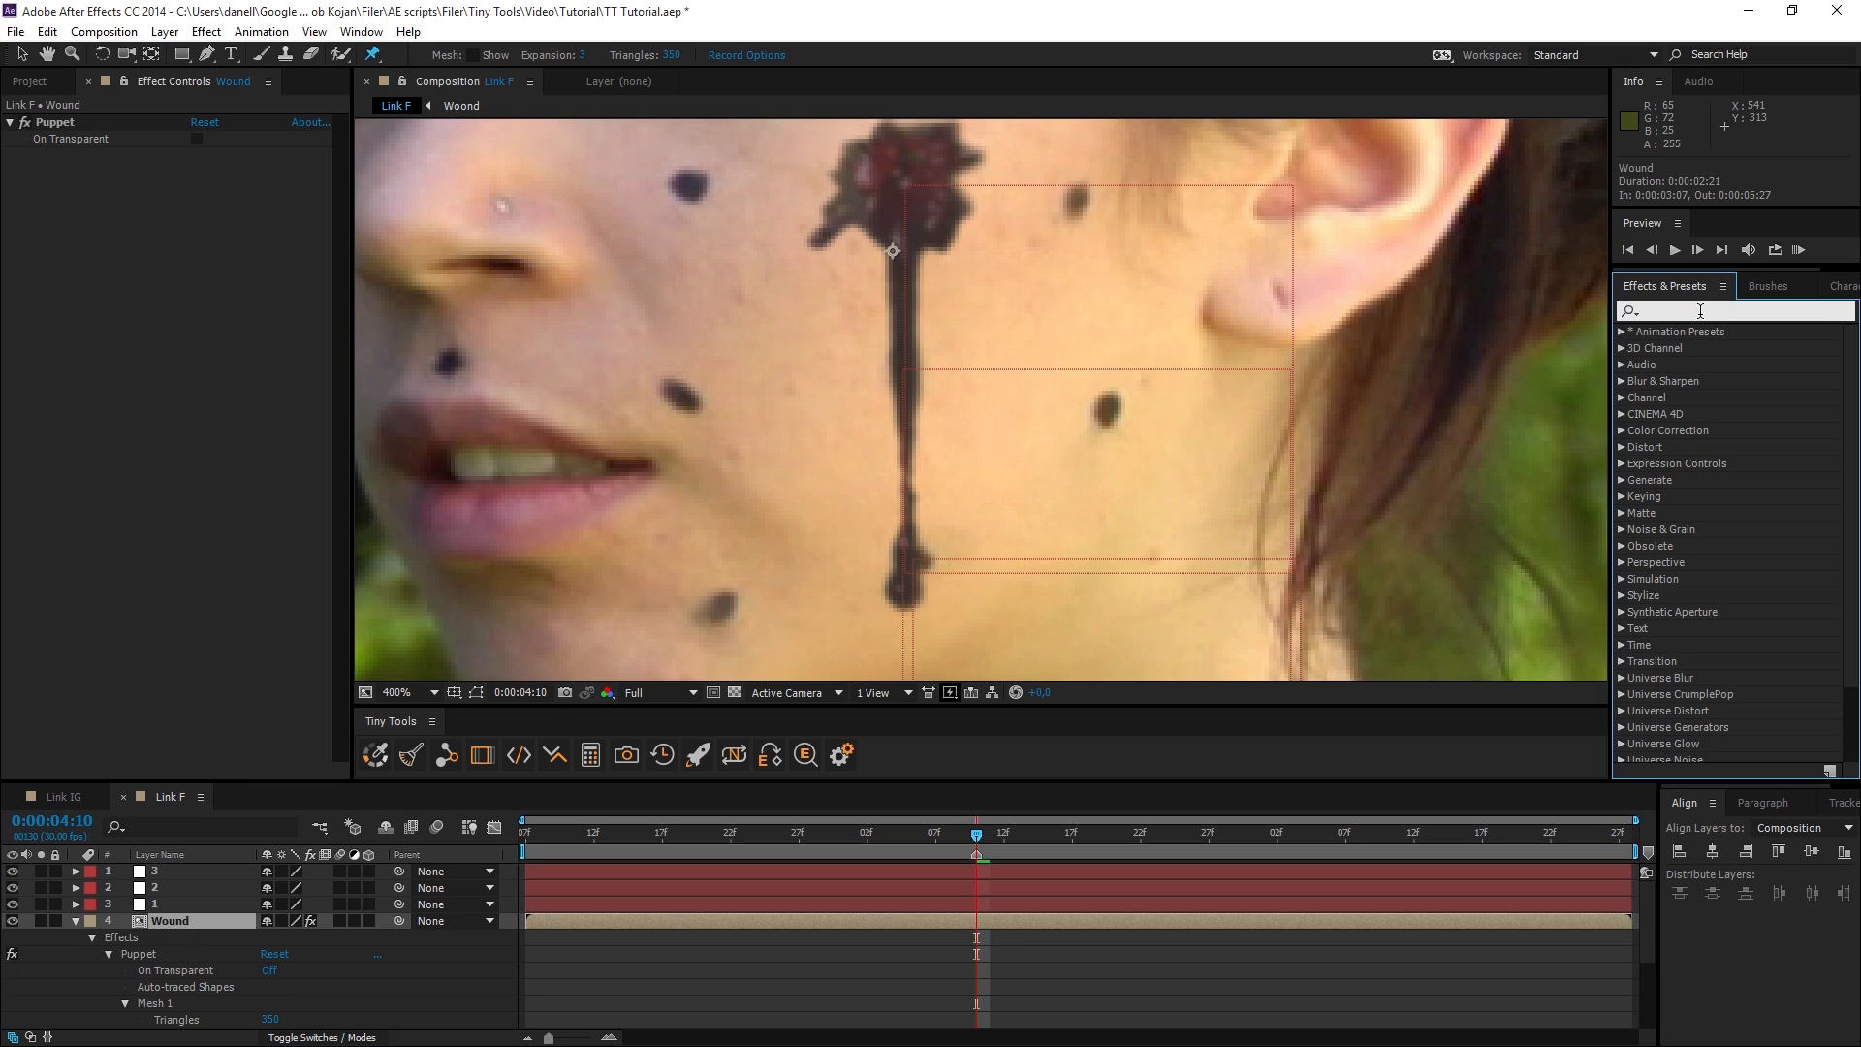
text(fast)
double_click(1684, 430)
Add the Wound layer's Fast Blur Blurriness to Link and apply it with nothing selected to create a controller null.
scroll(109, 908, down, 2)
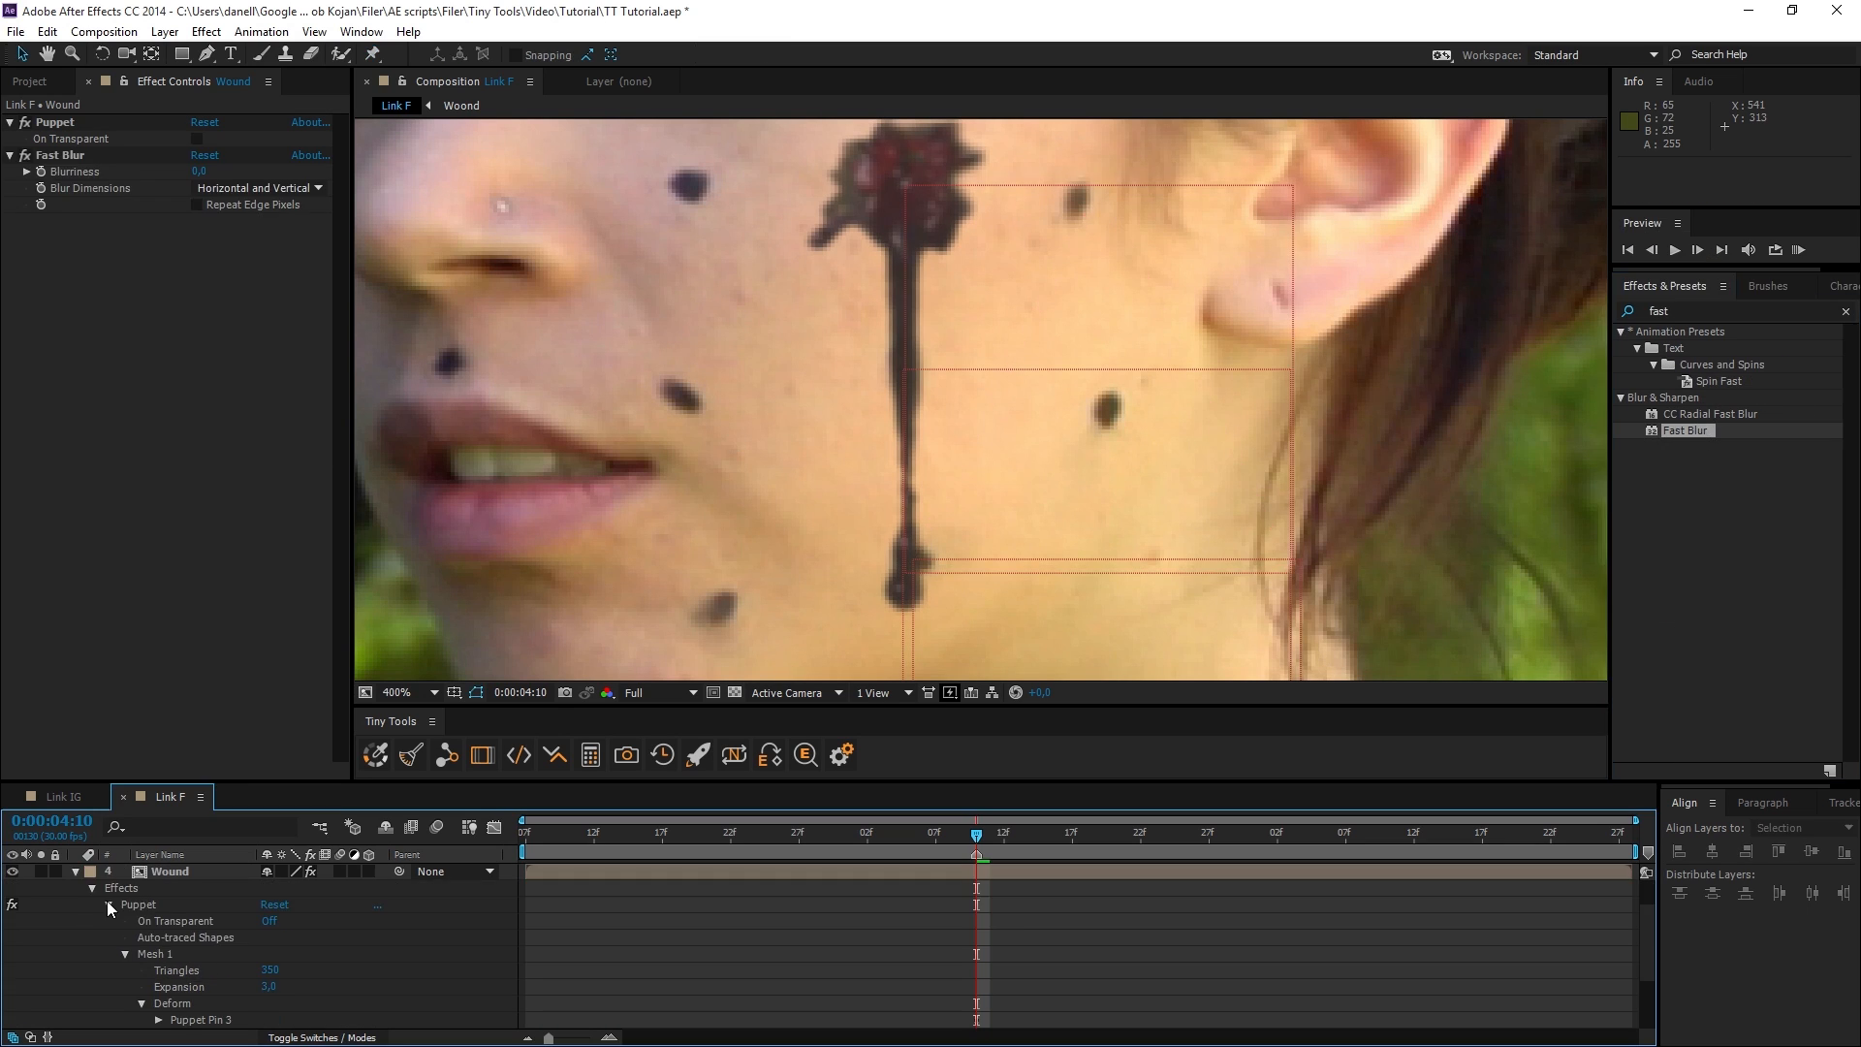
double_click(81, 172)
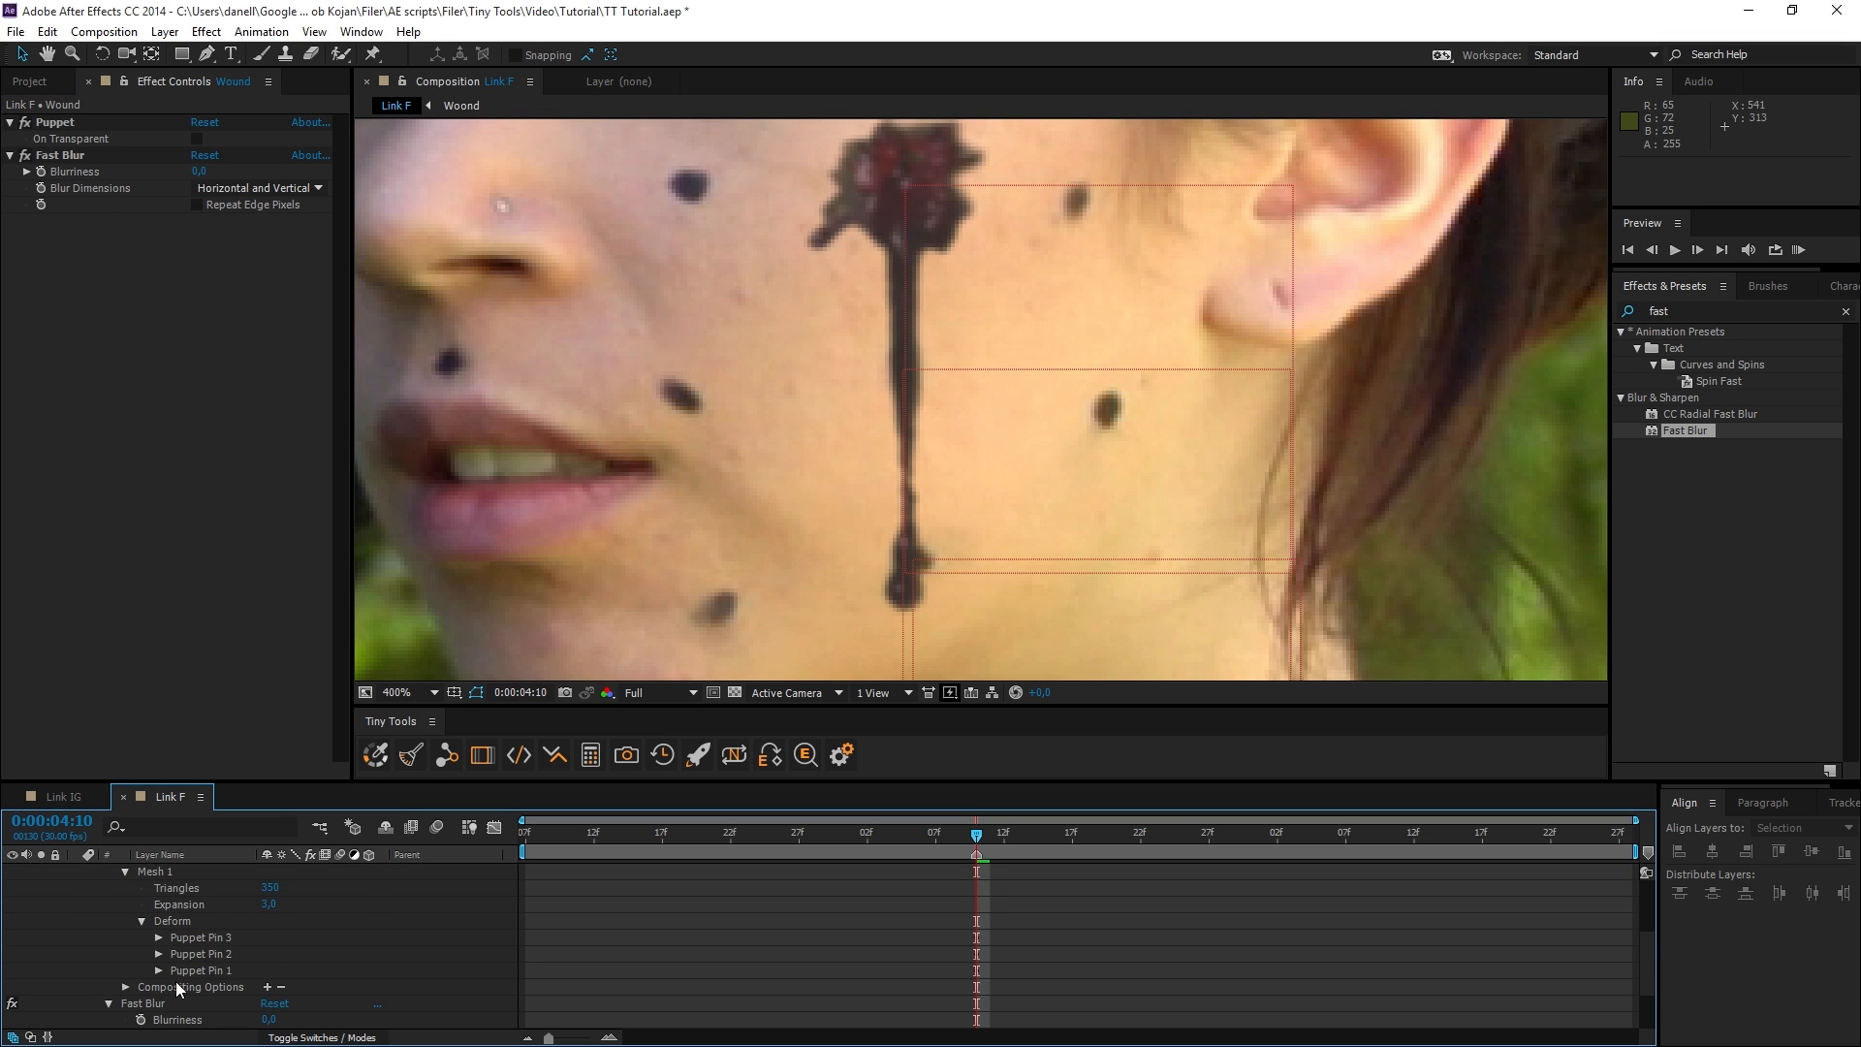
click(150, 1004)
scroll(185, 1012, down, 2)
click(455, 757)
click(485, 922)
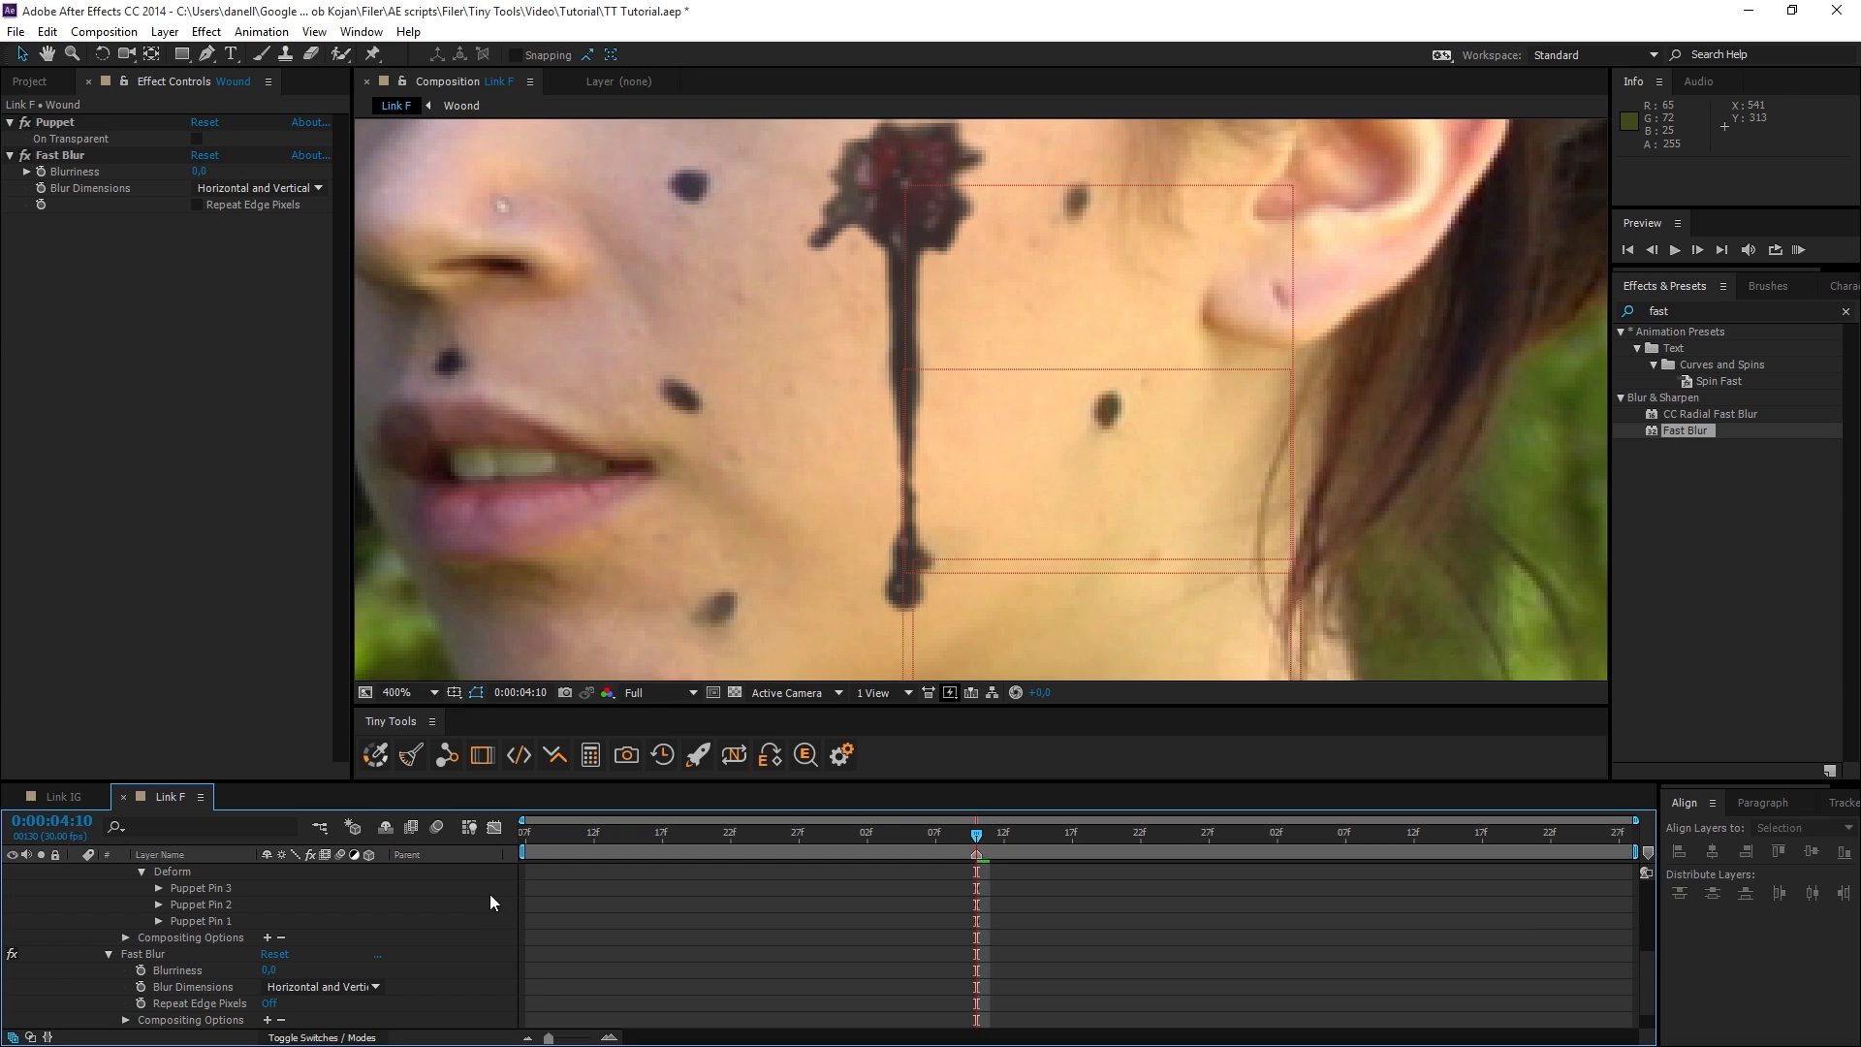
click(446, 756)
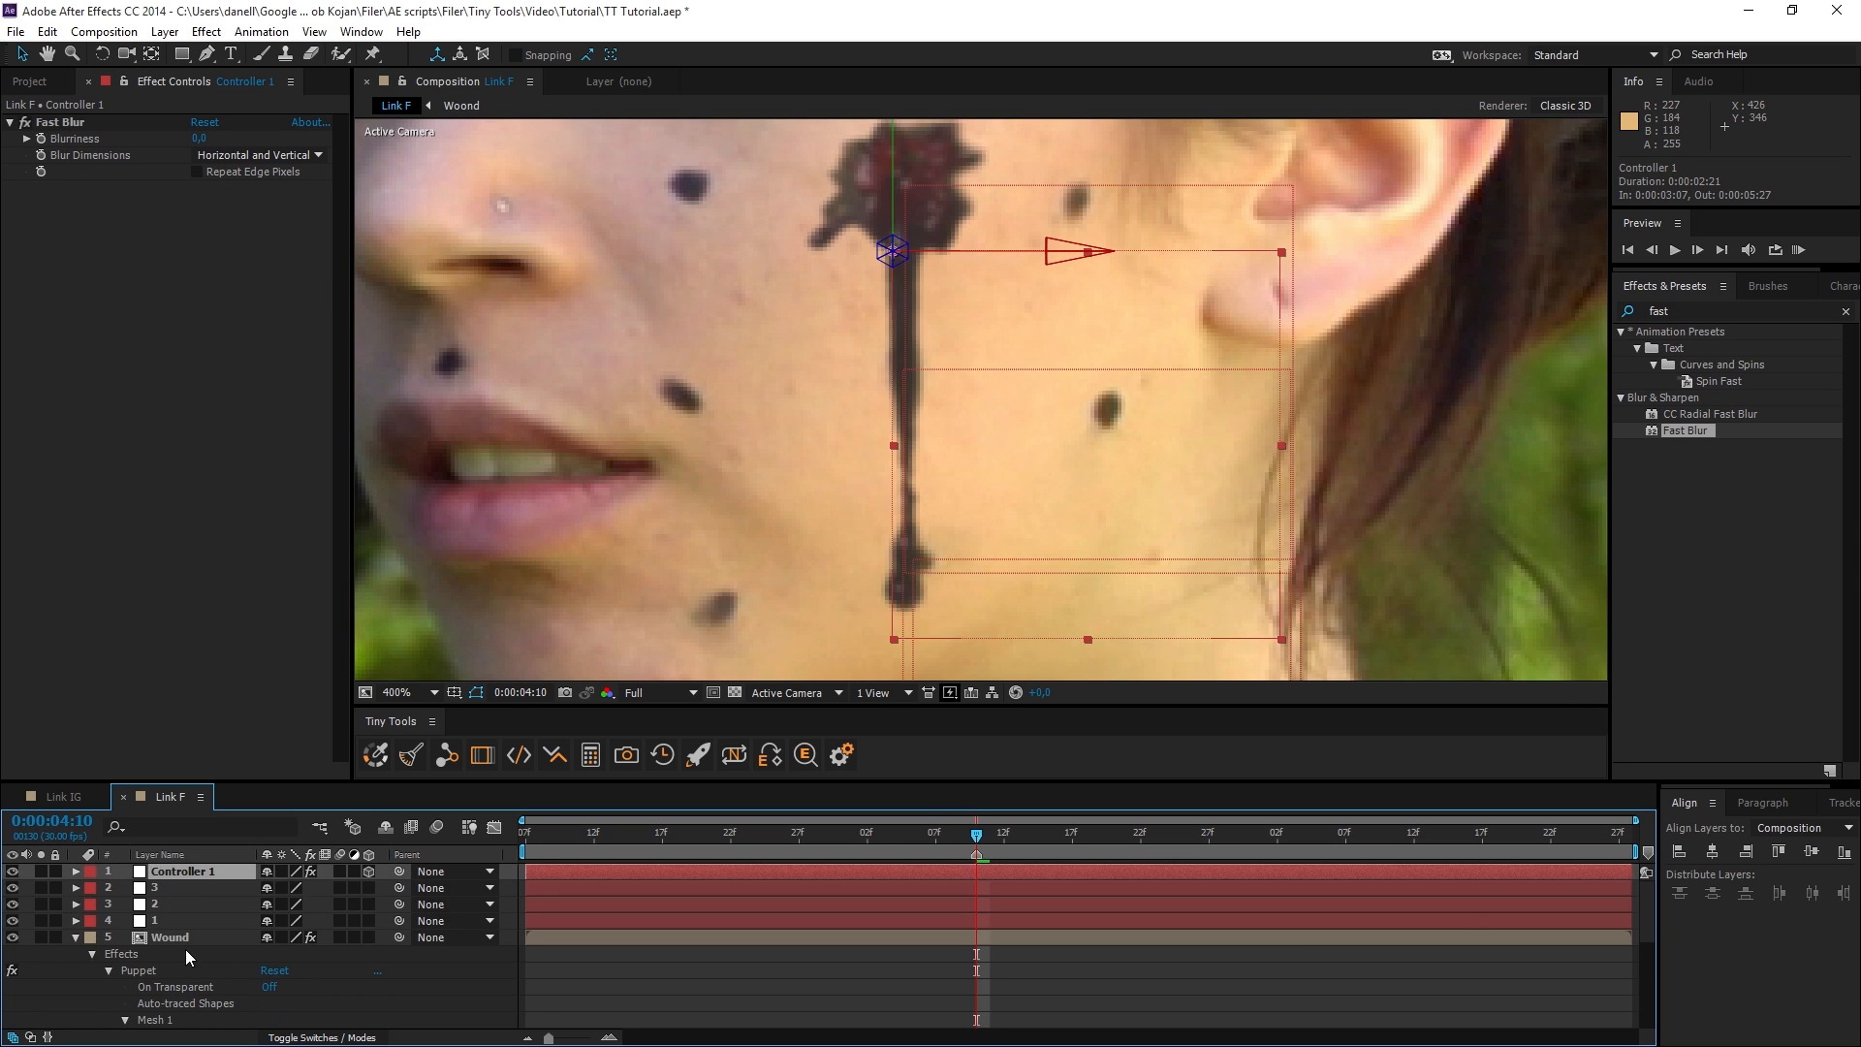
Scrub the Blurriness on Controller 1 to test its link to the Wound layer, and restore the value.
scroll(184, 950, down, 3)
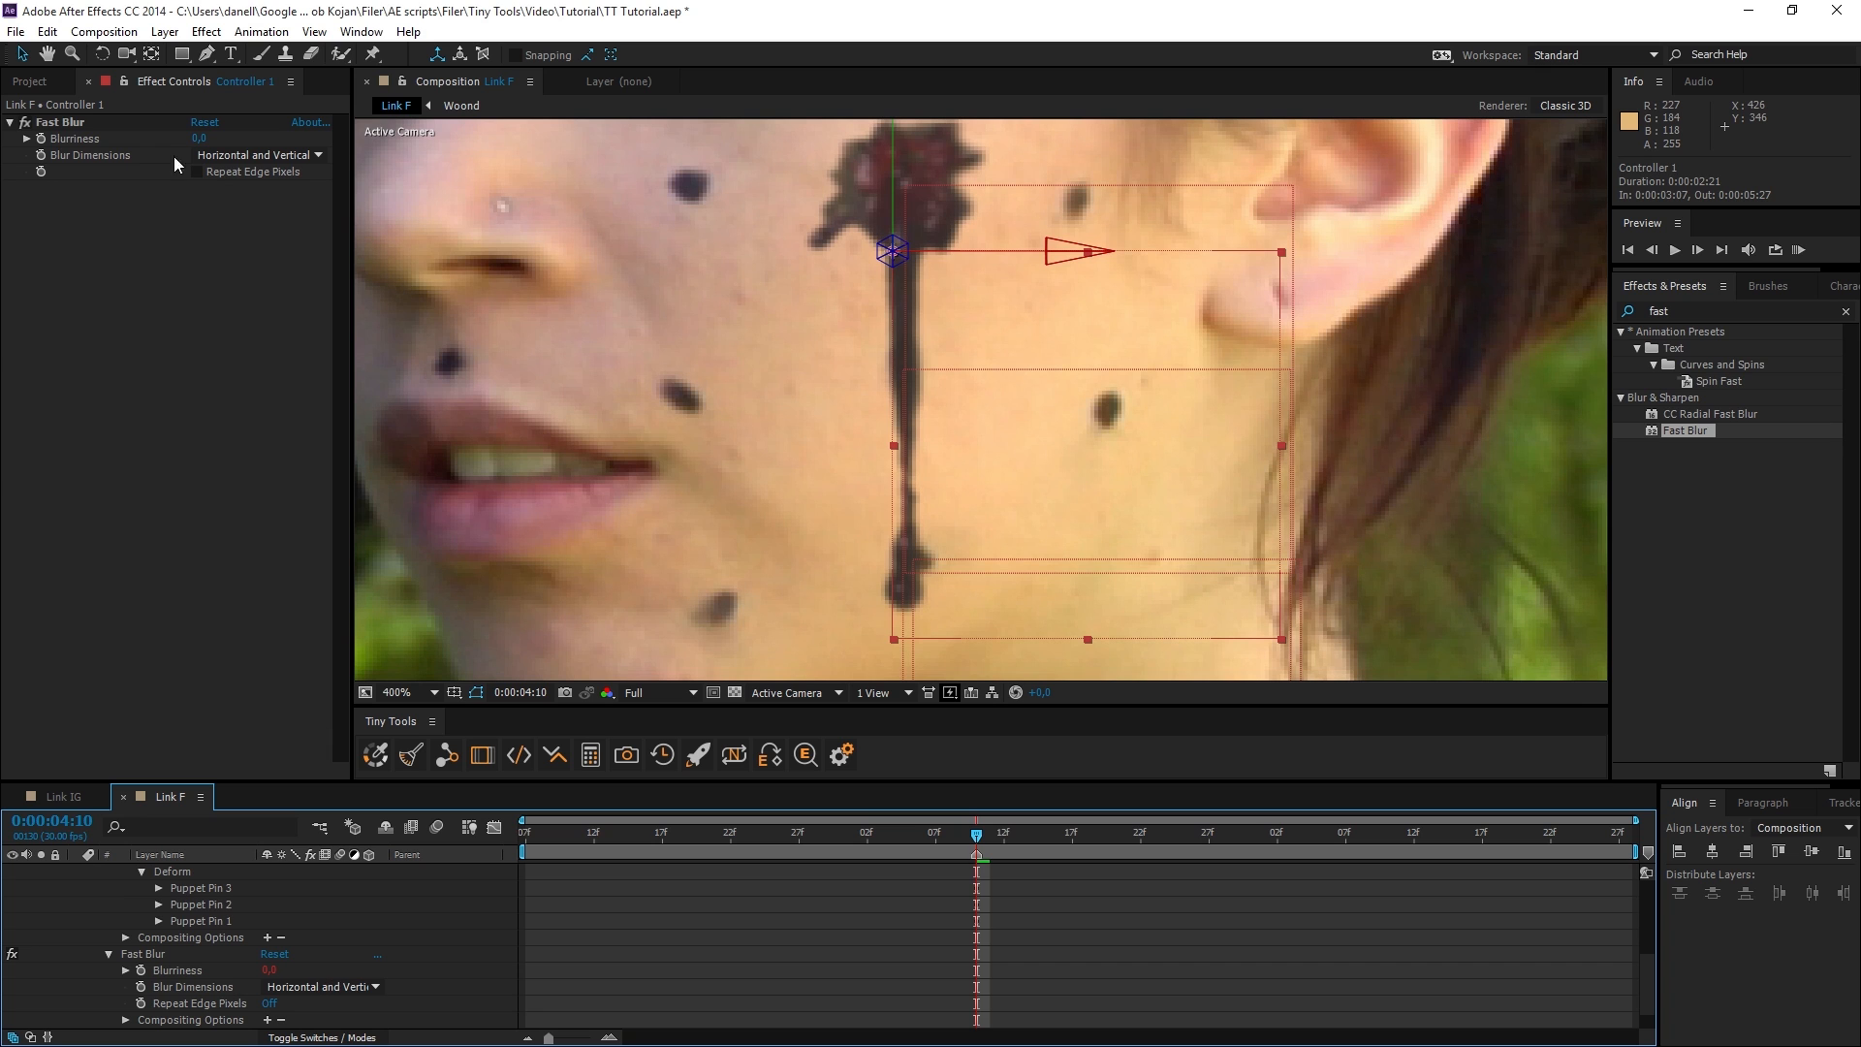
click(200, 146)
scroll(290, 902, up, 3)
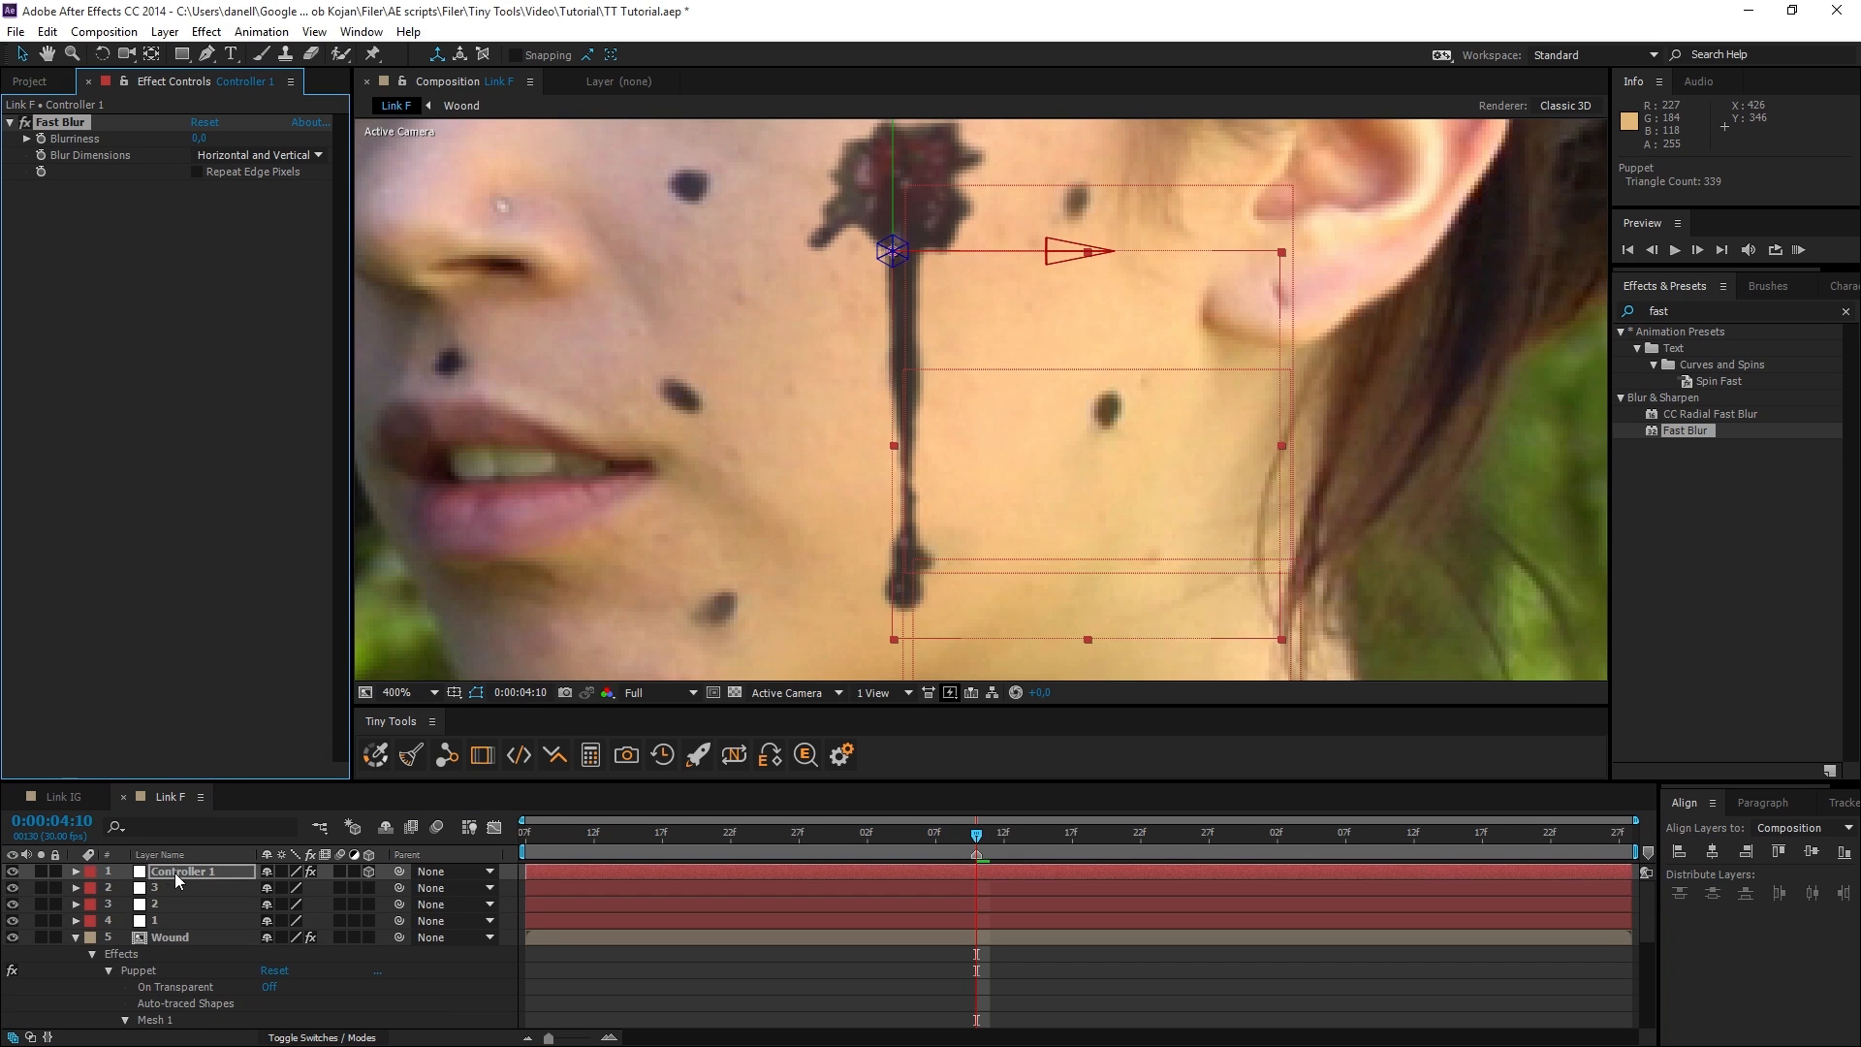
mouse_move(200, 141)
mouse_down()
mouse_move(281, 145)
mouse_move(199, 145)
mouse_up()
Add Puppet Pin 3's Position to Link and try to apply it to the Controller 1 layer.
scroll(193, 960, down, 3)
click(159, 937)
click(215, 954)
click(447, 755)
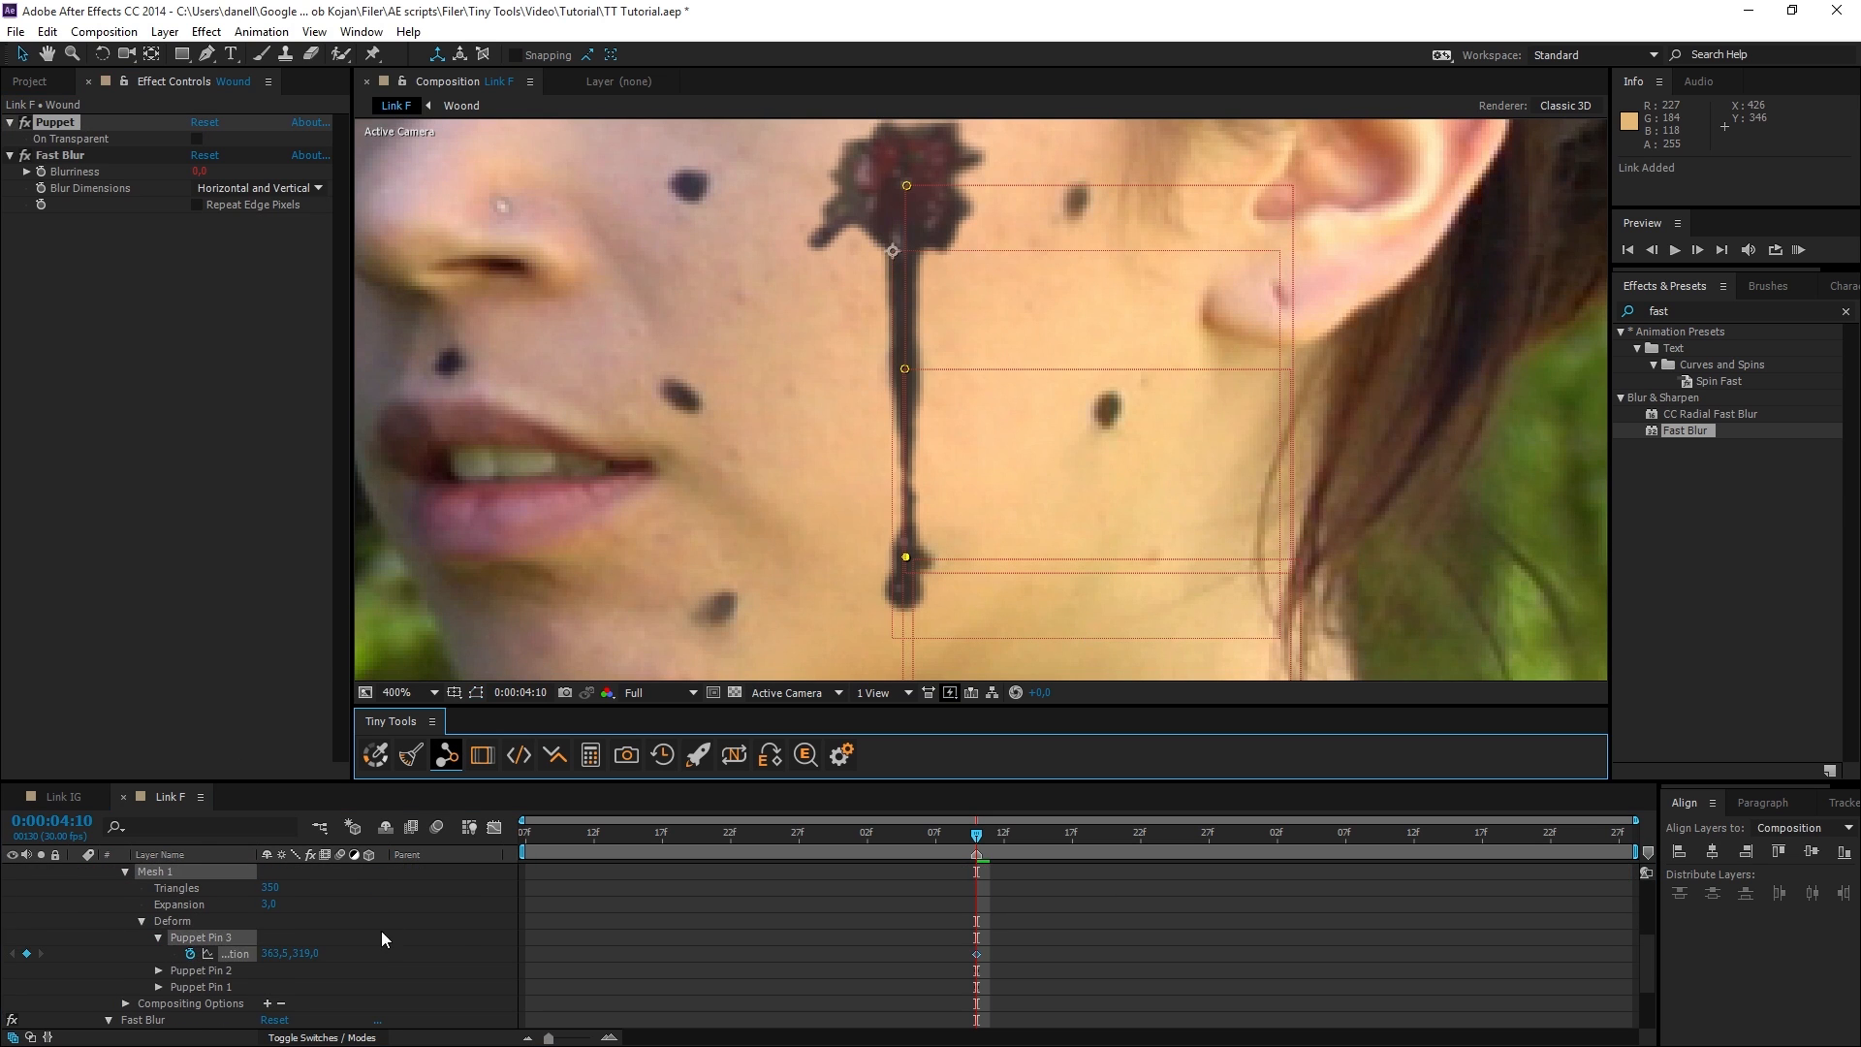
scroll(215, 872, up, 3)
click(211, 872)
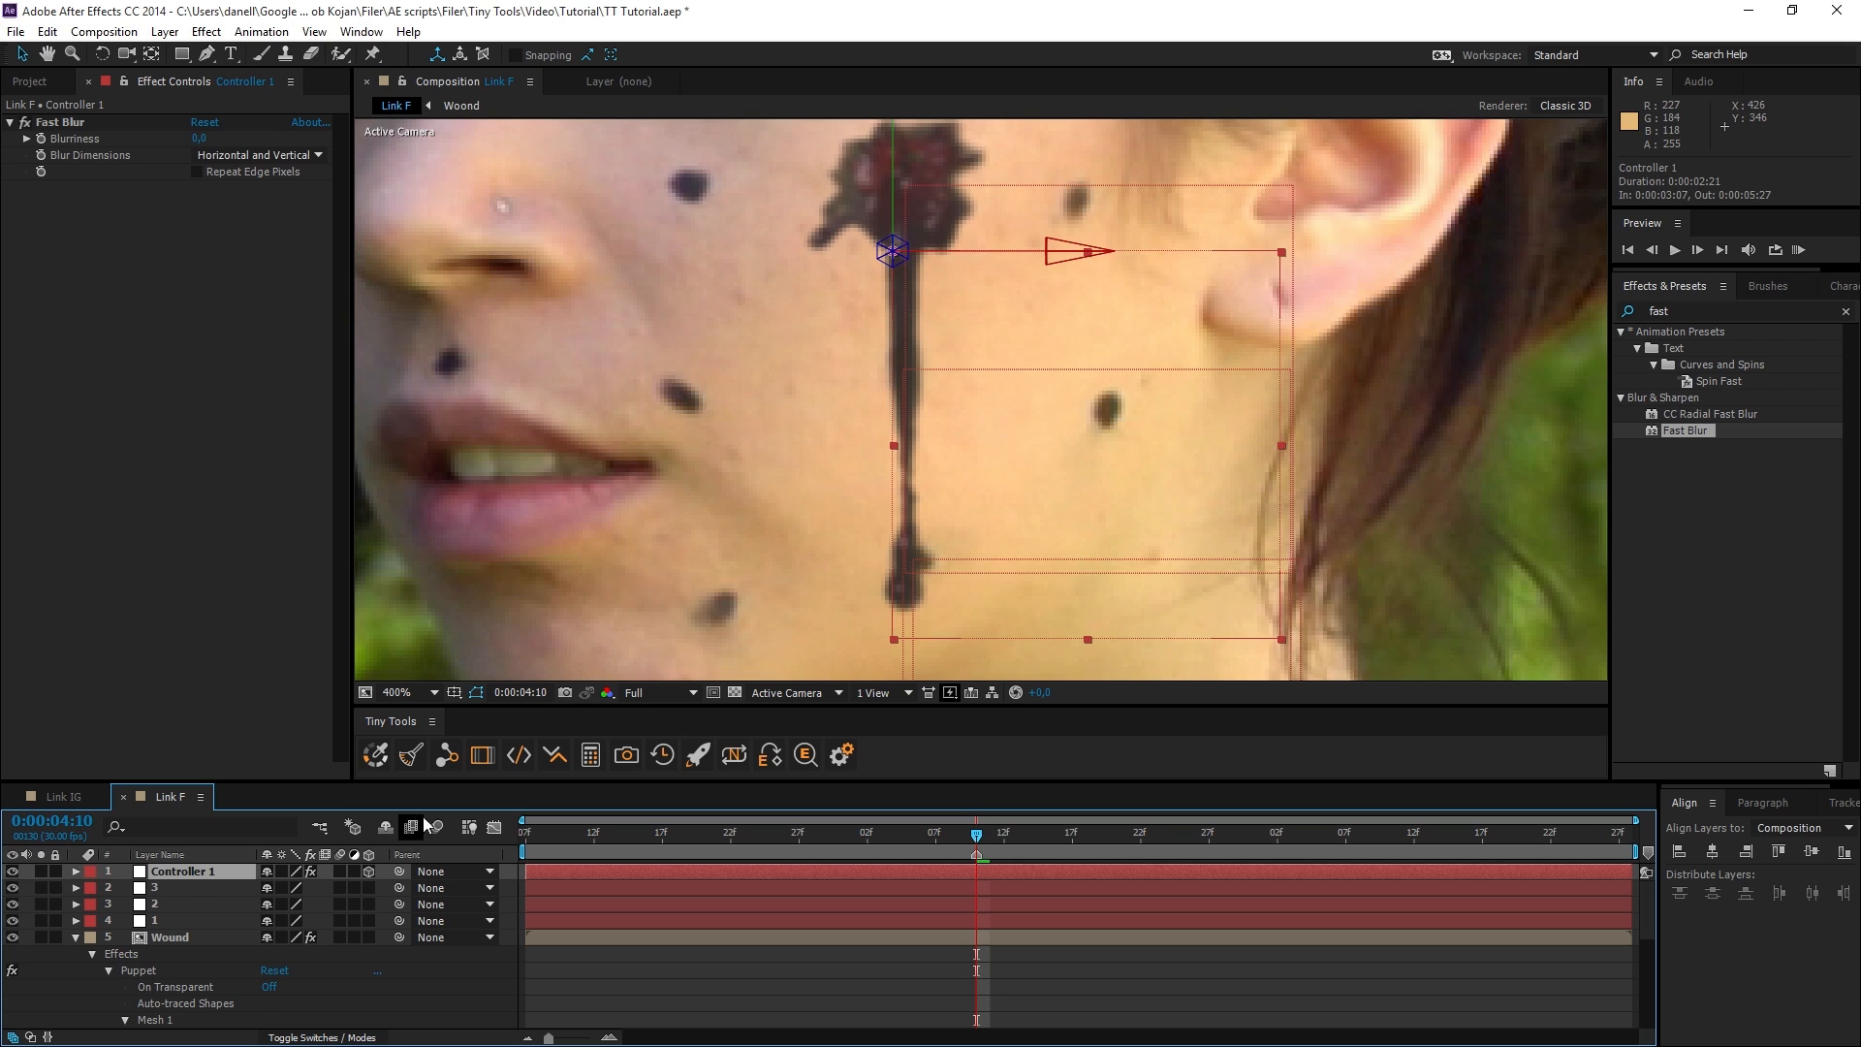
click(445, 758)
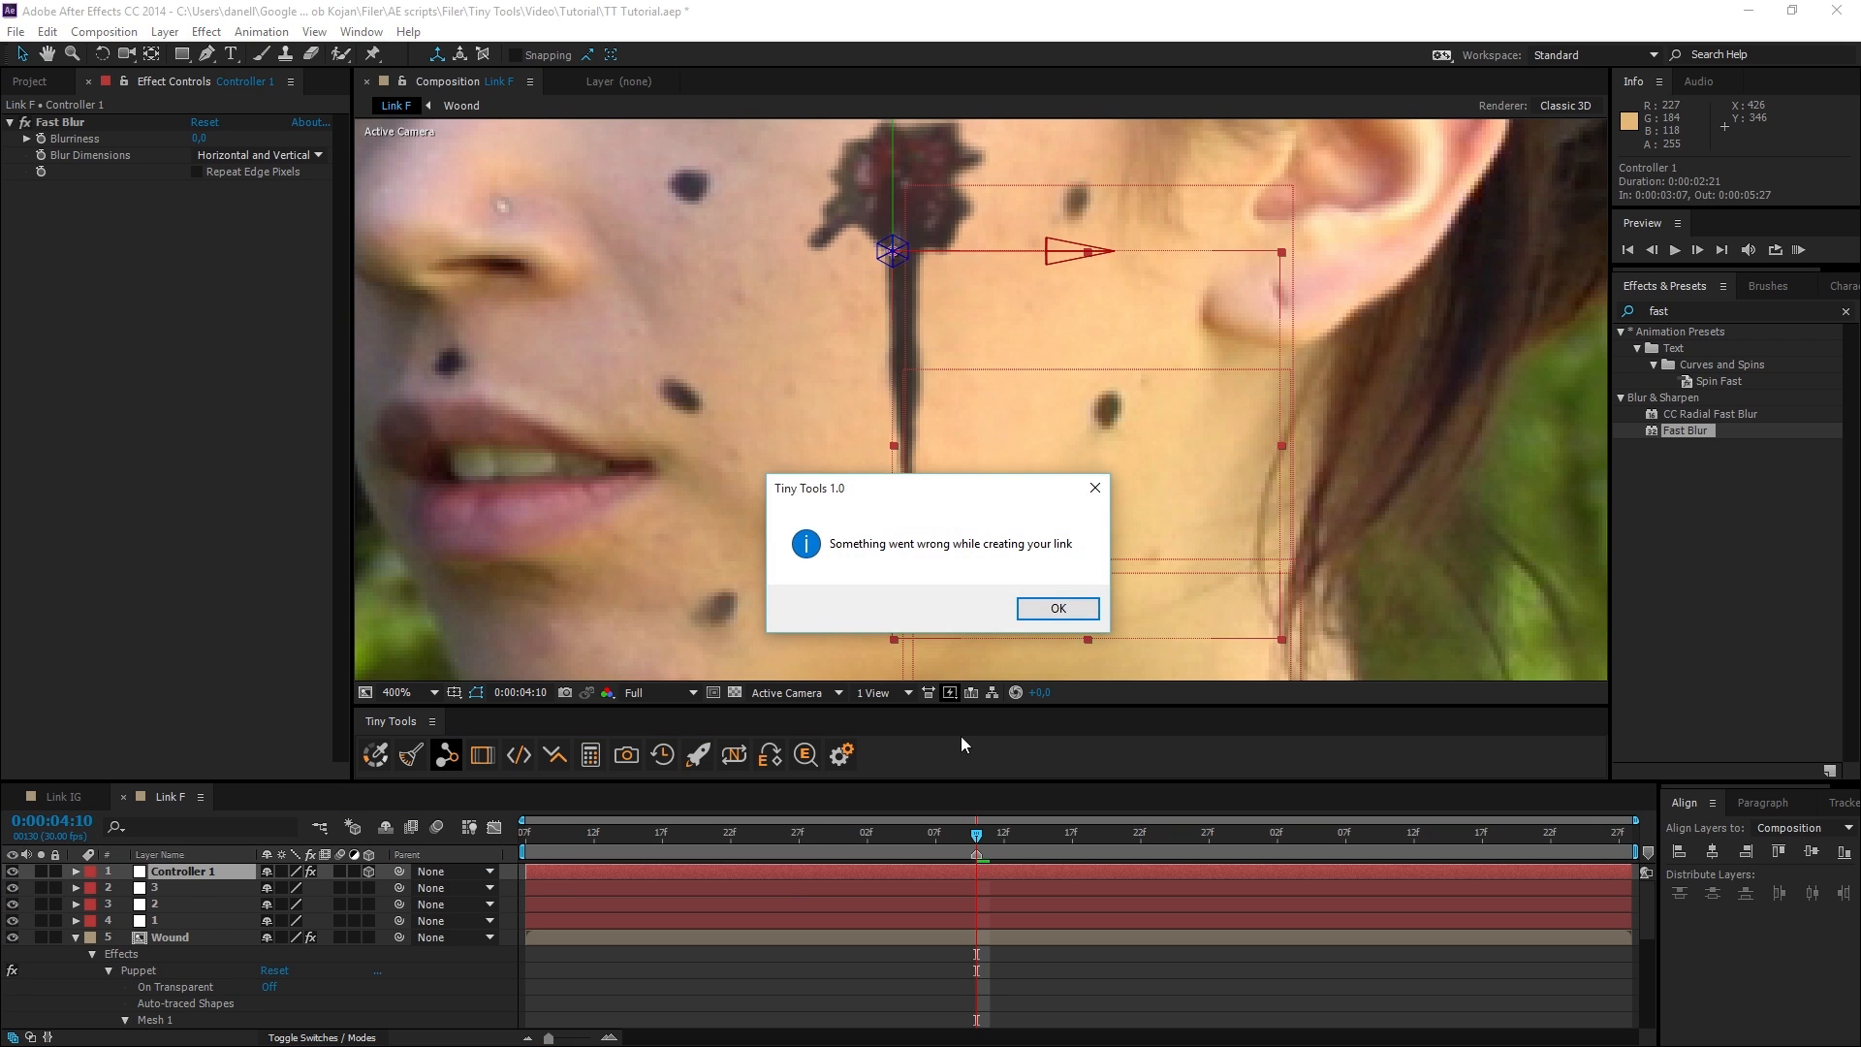
click(1057, 607)
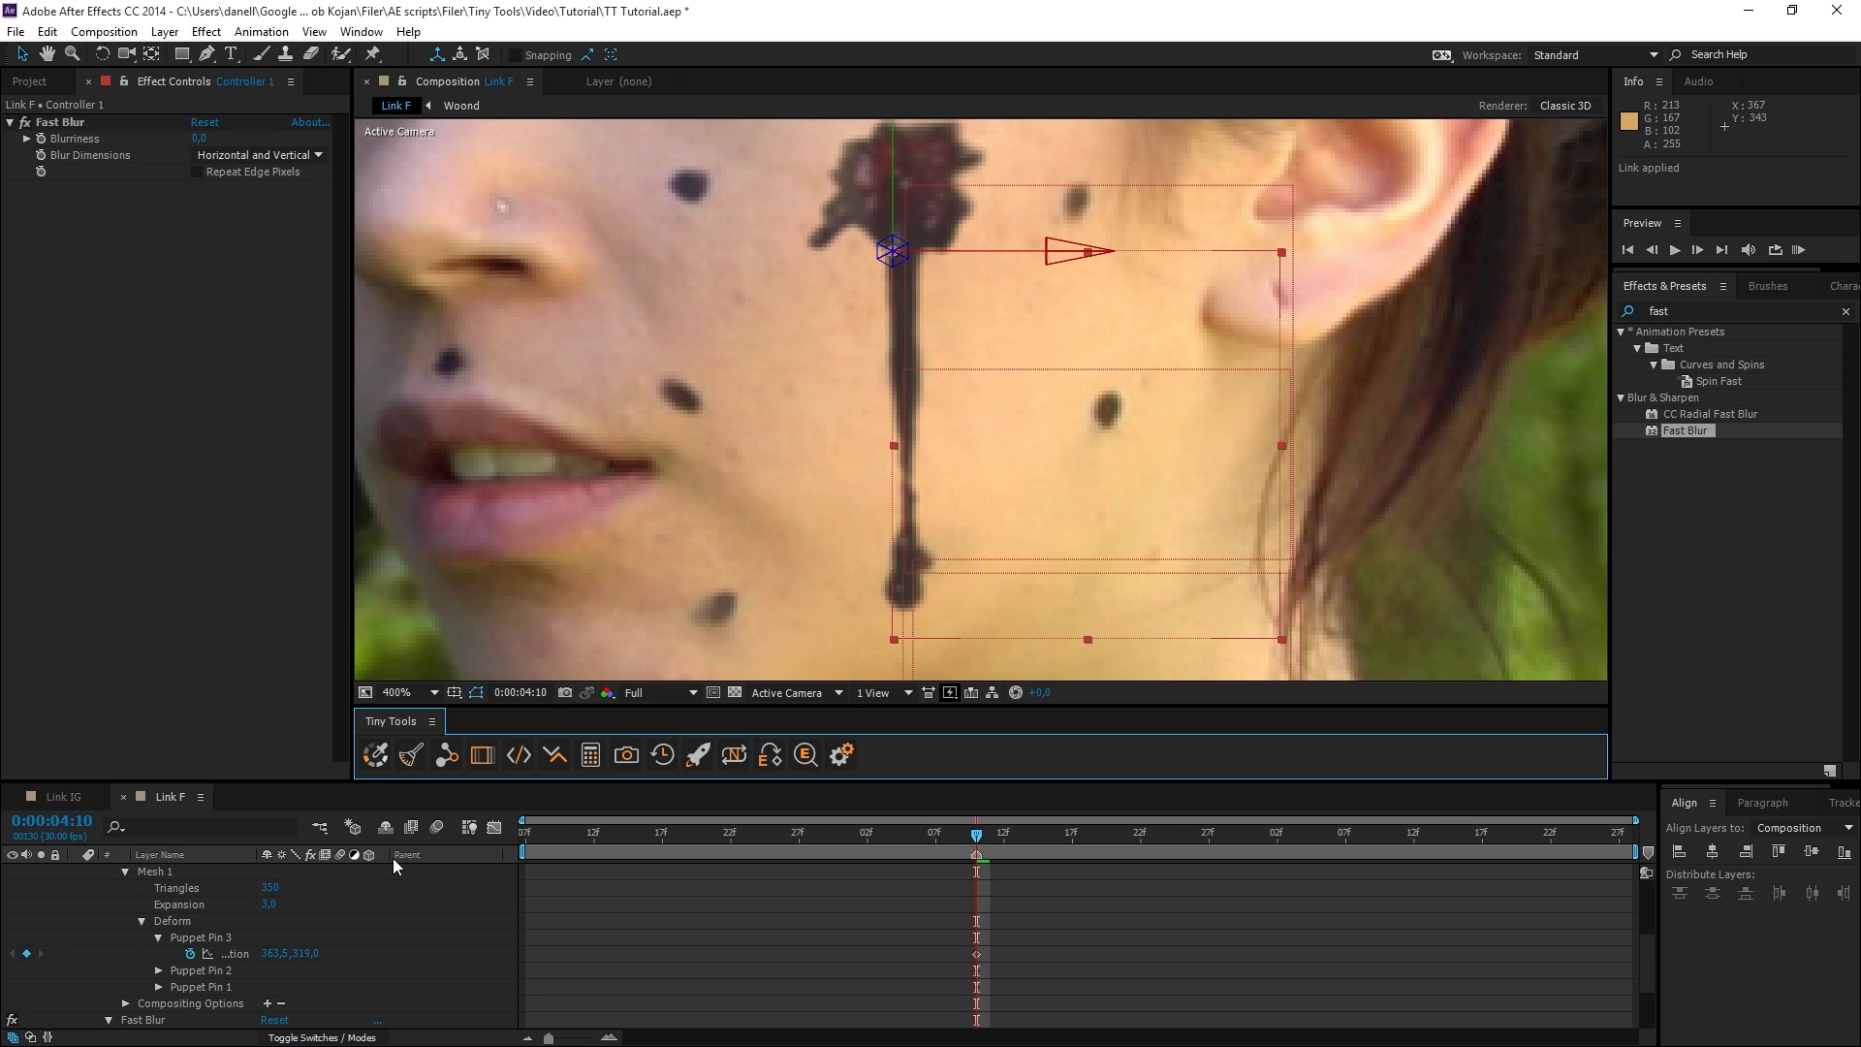
Add Puppet Pin 3's Position to Link and apply it to the Position of null layer 1.
click(233, 956)
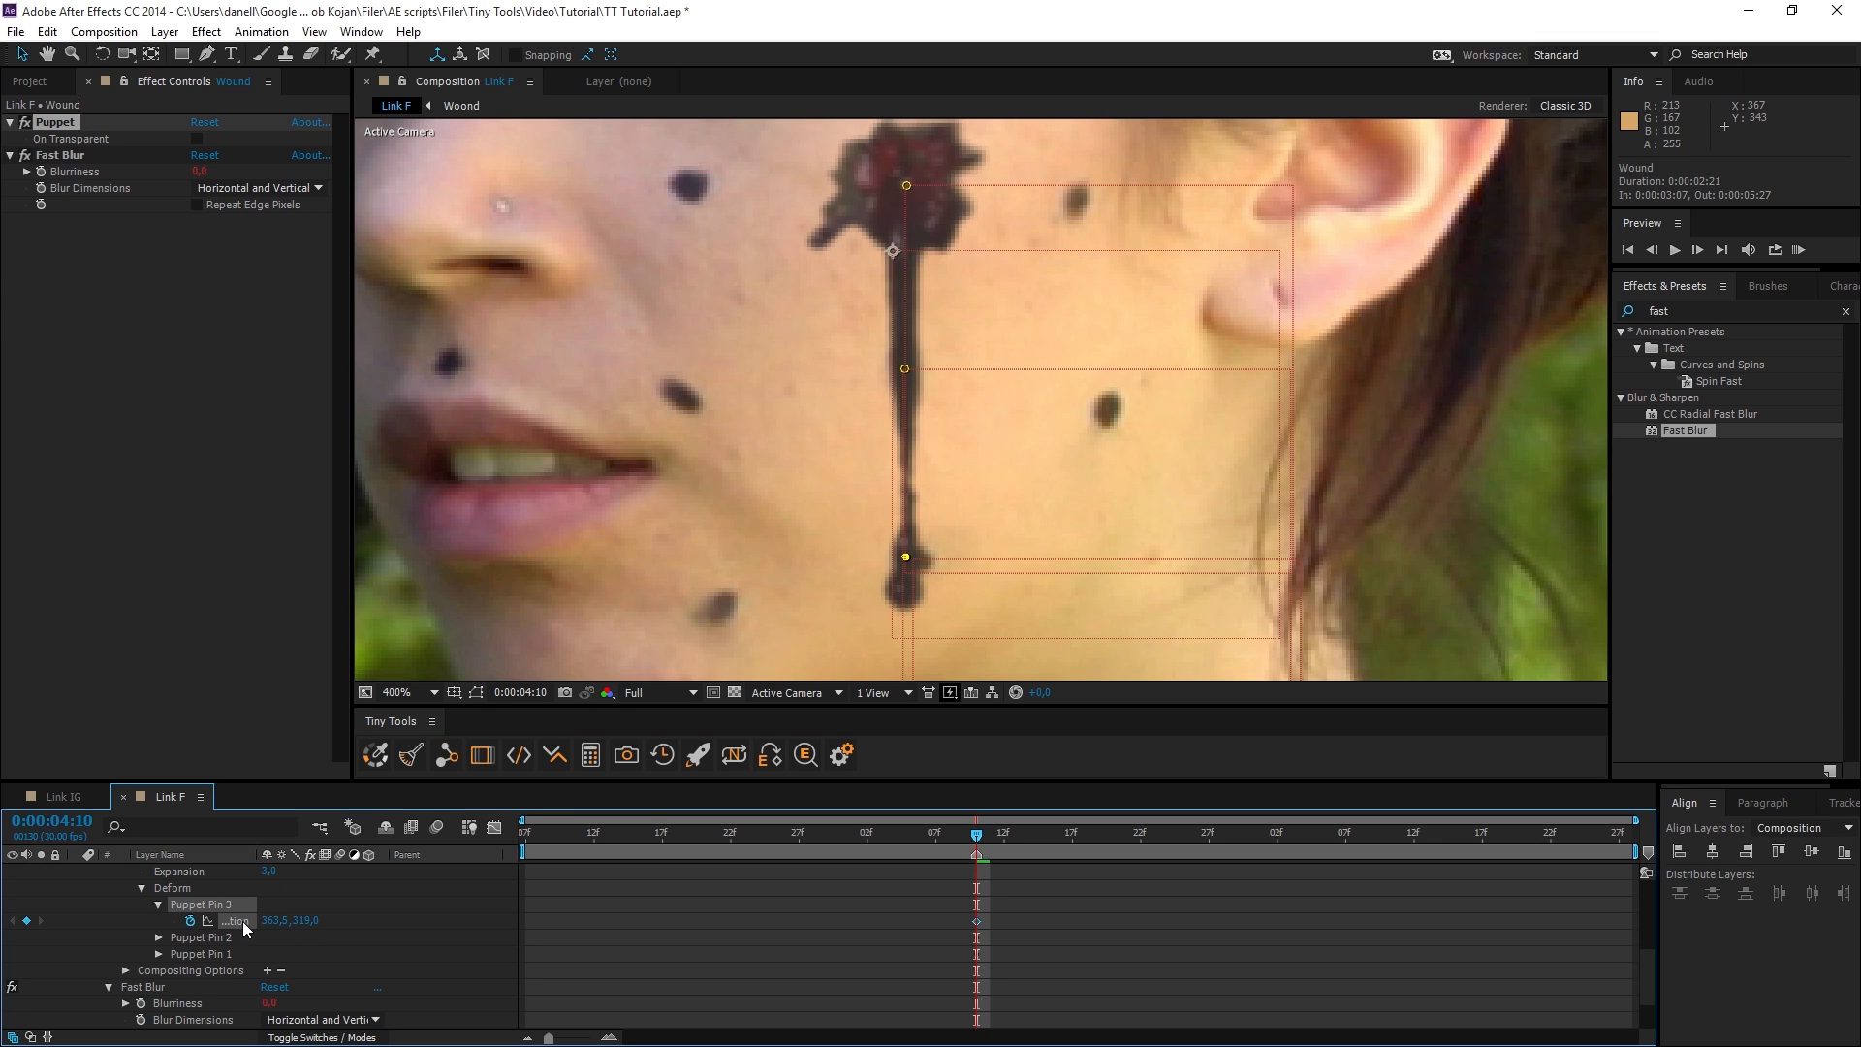
click(446, 756)
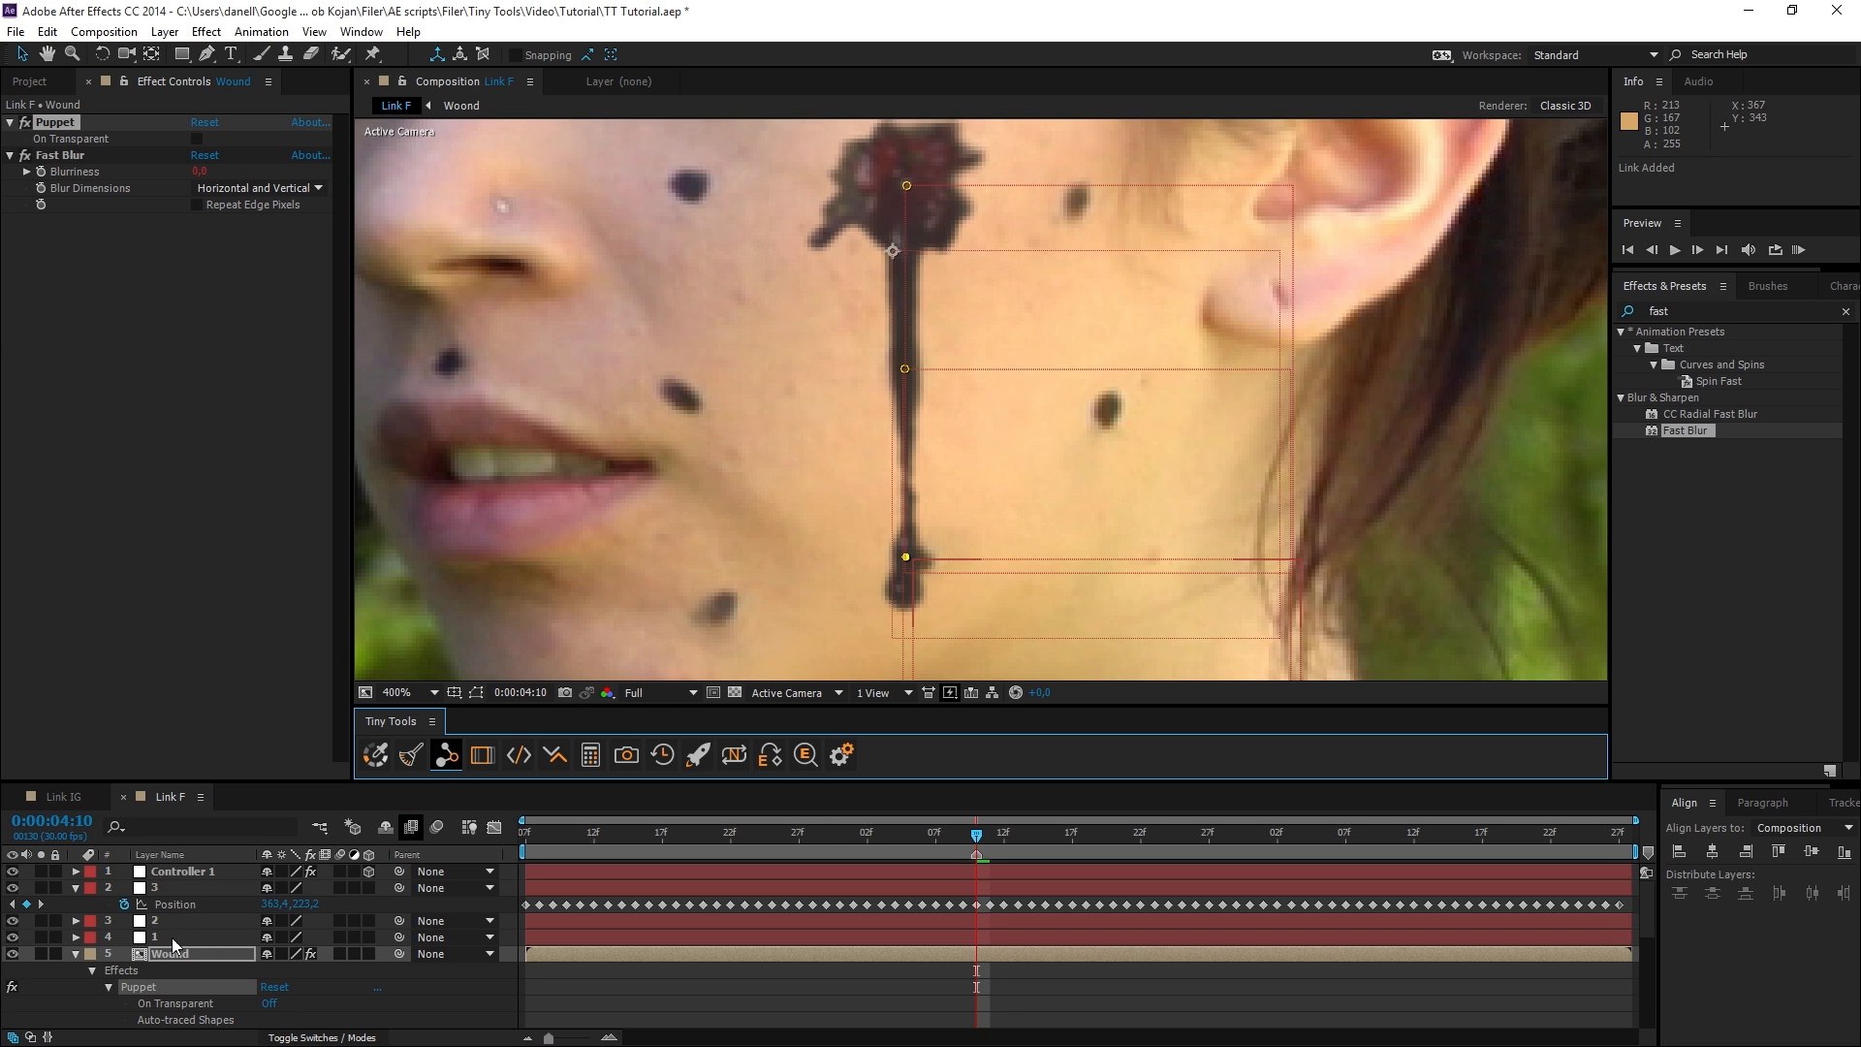
click(169, 938)
click(167, 956)
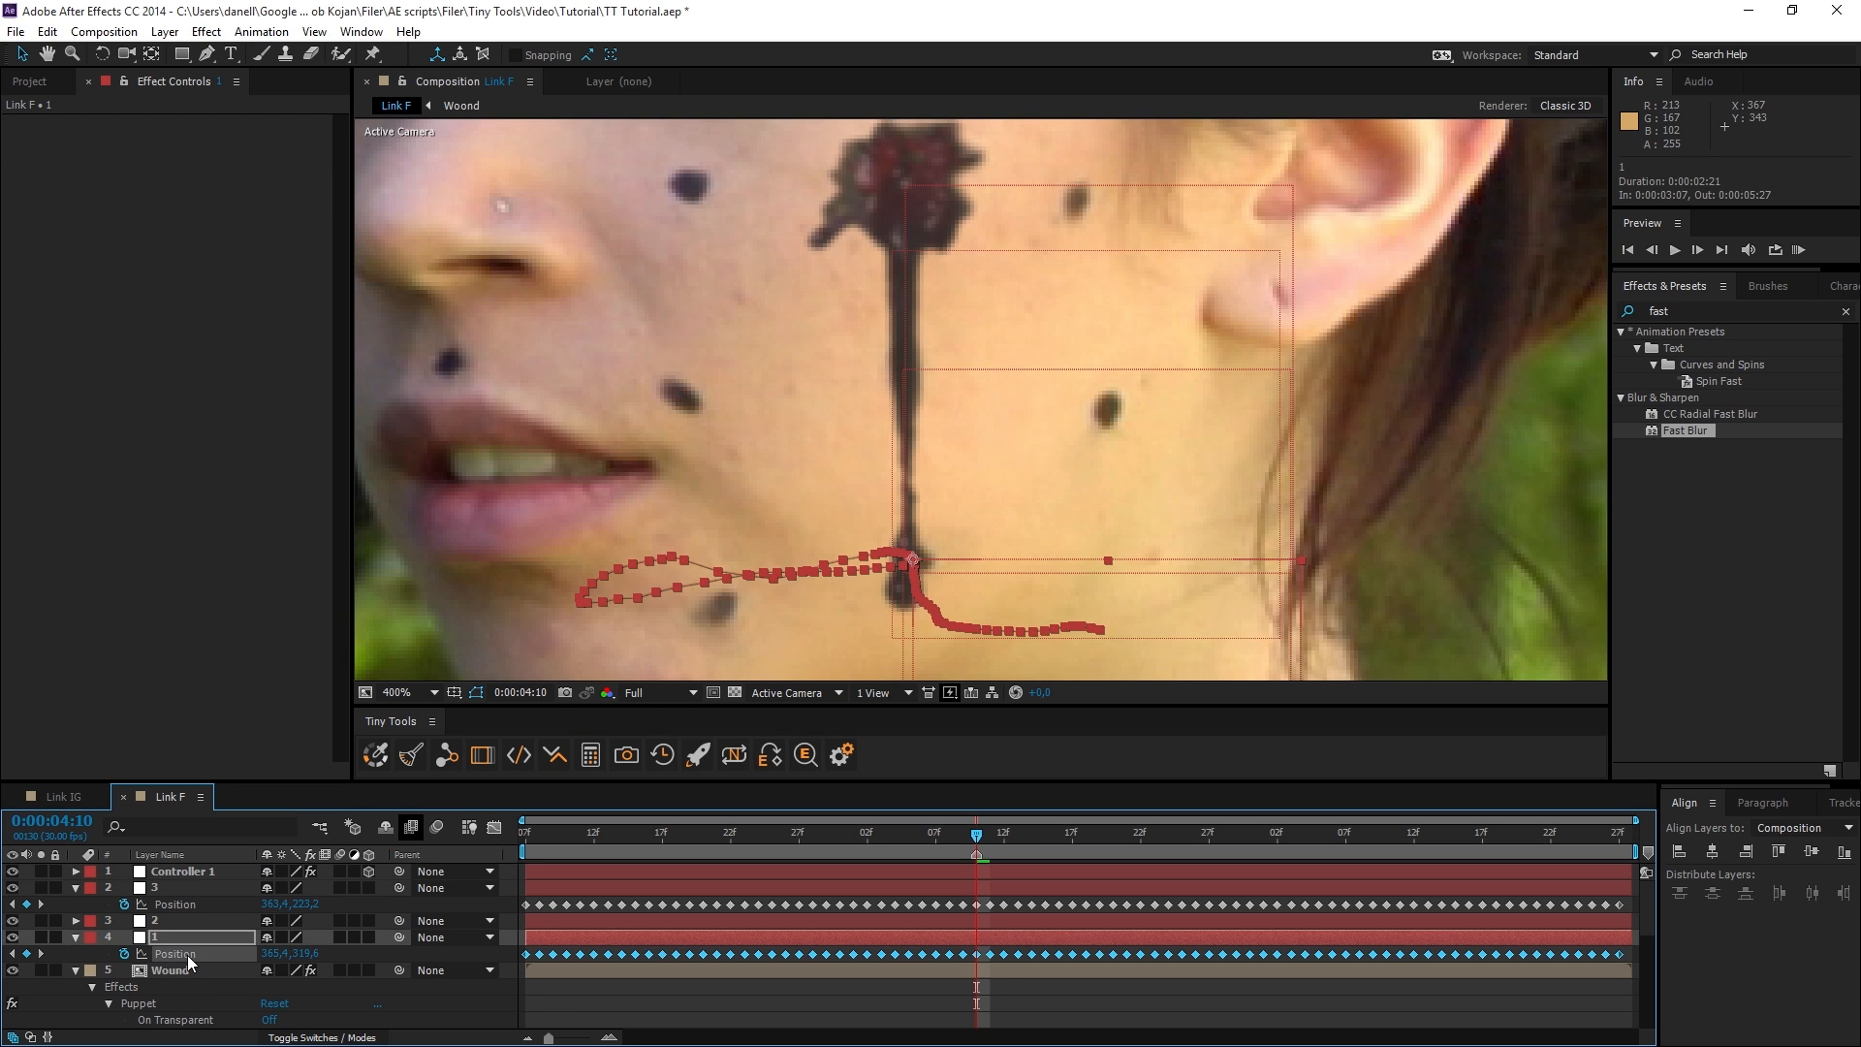
click(449, 759)
Link Puppet Pin 2's Position to null layer 2's Position and Puppet Pin 1's to null layer 3's Position.
click(164, 981)
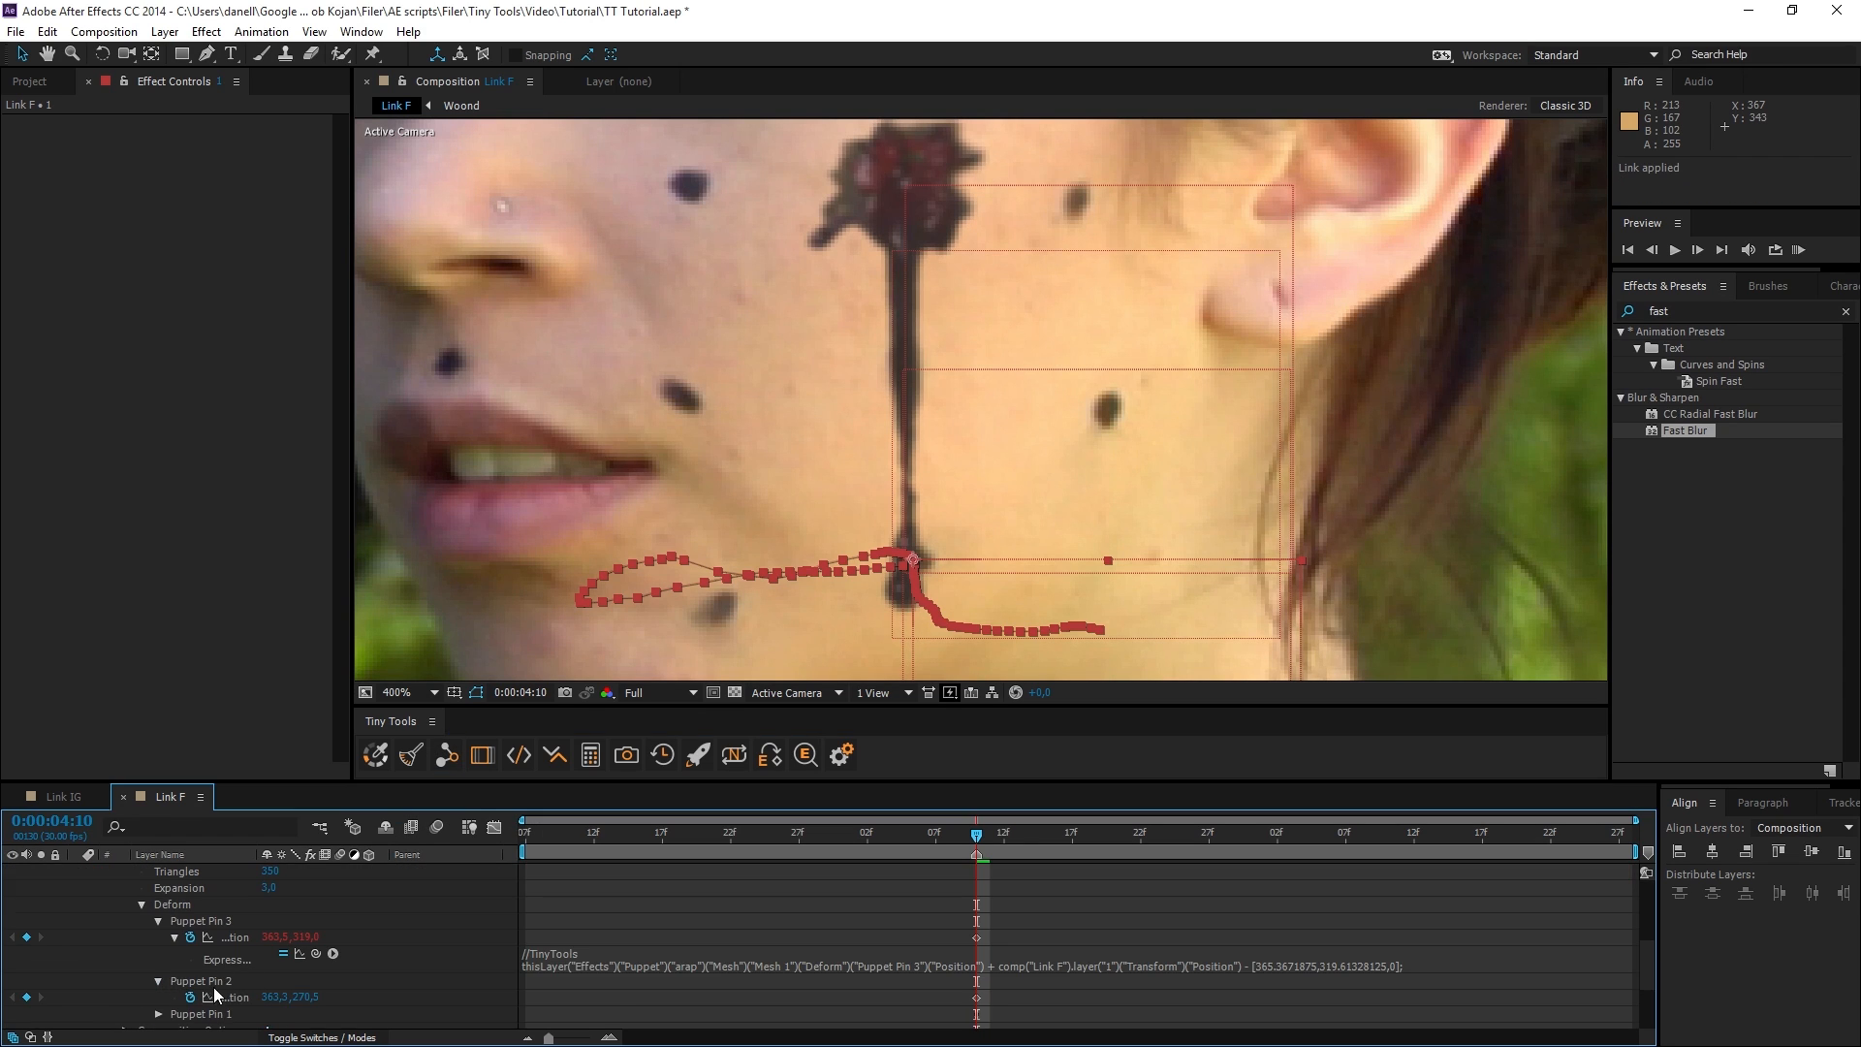
click(446, 756)
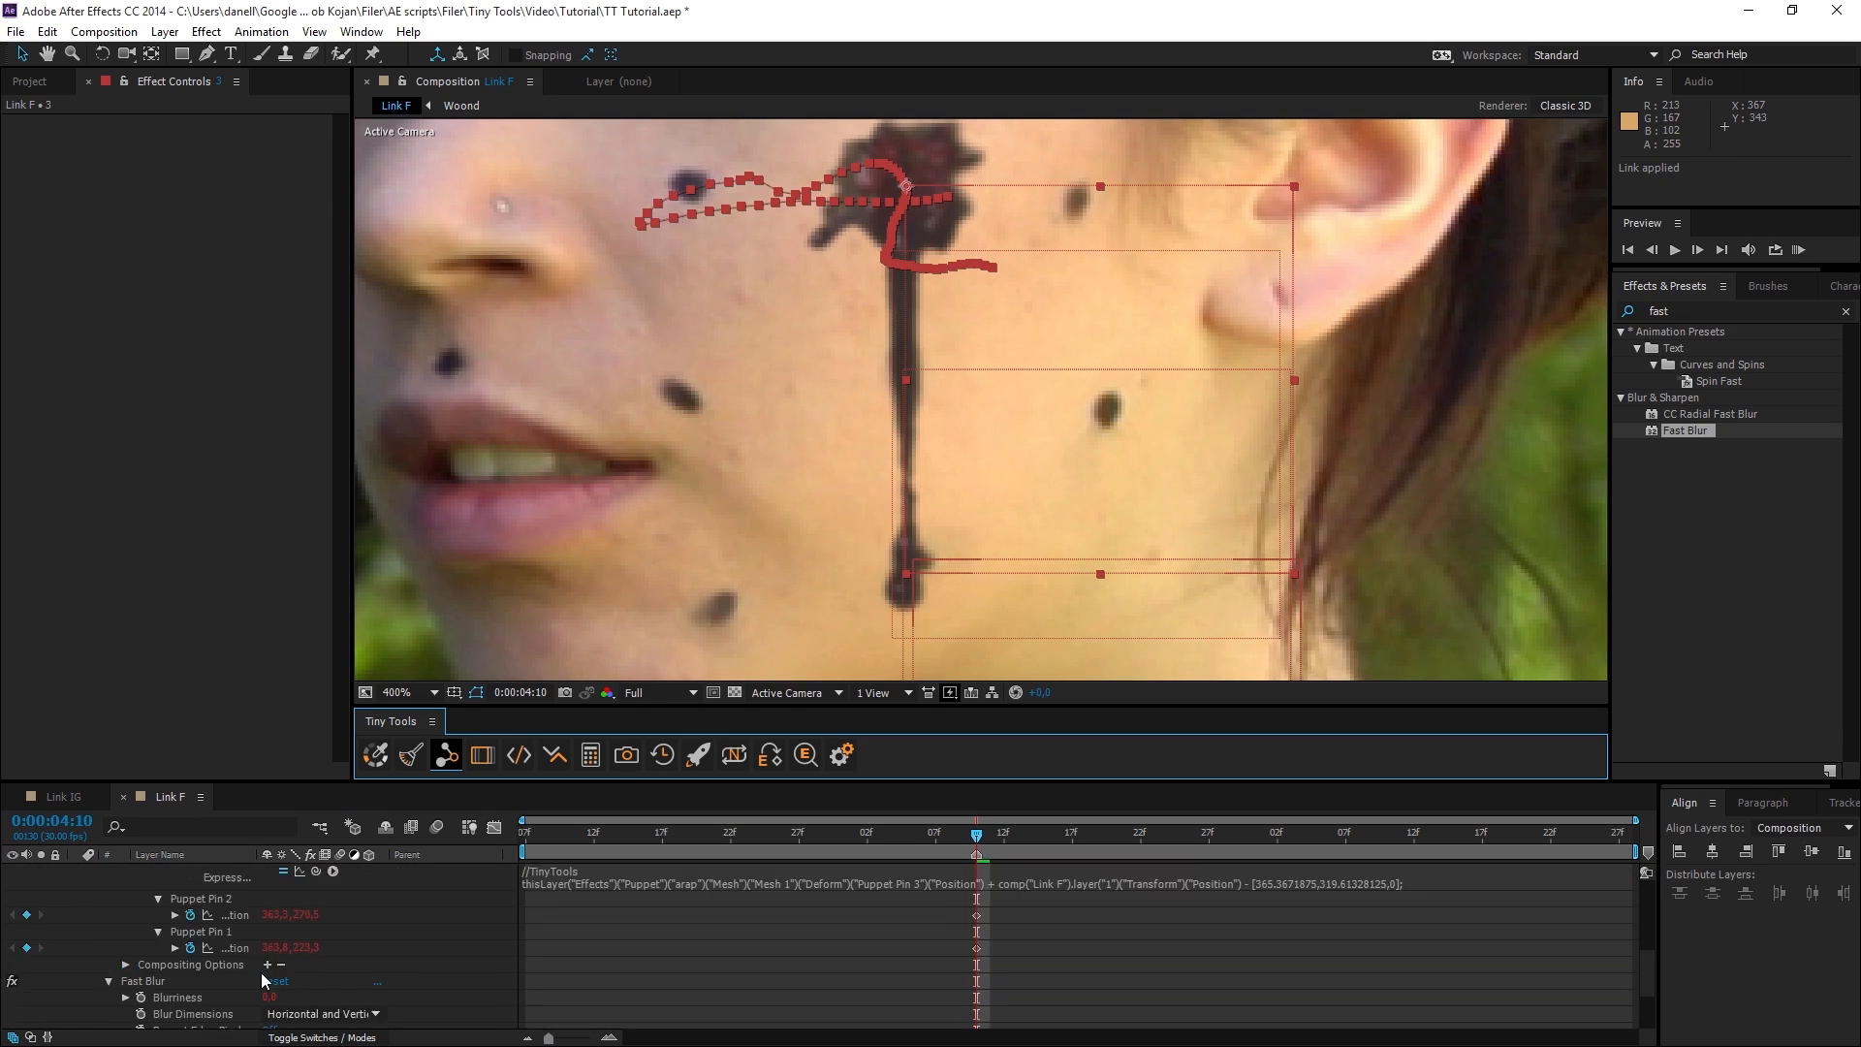
scroll(252, 960, up, 5)
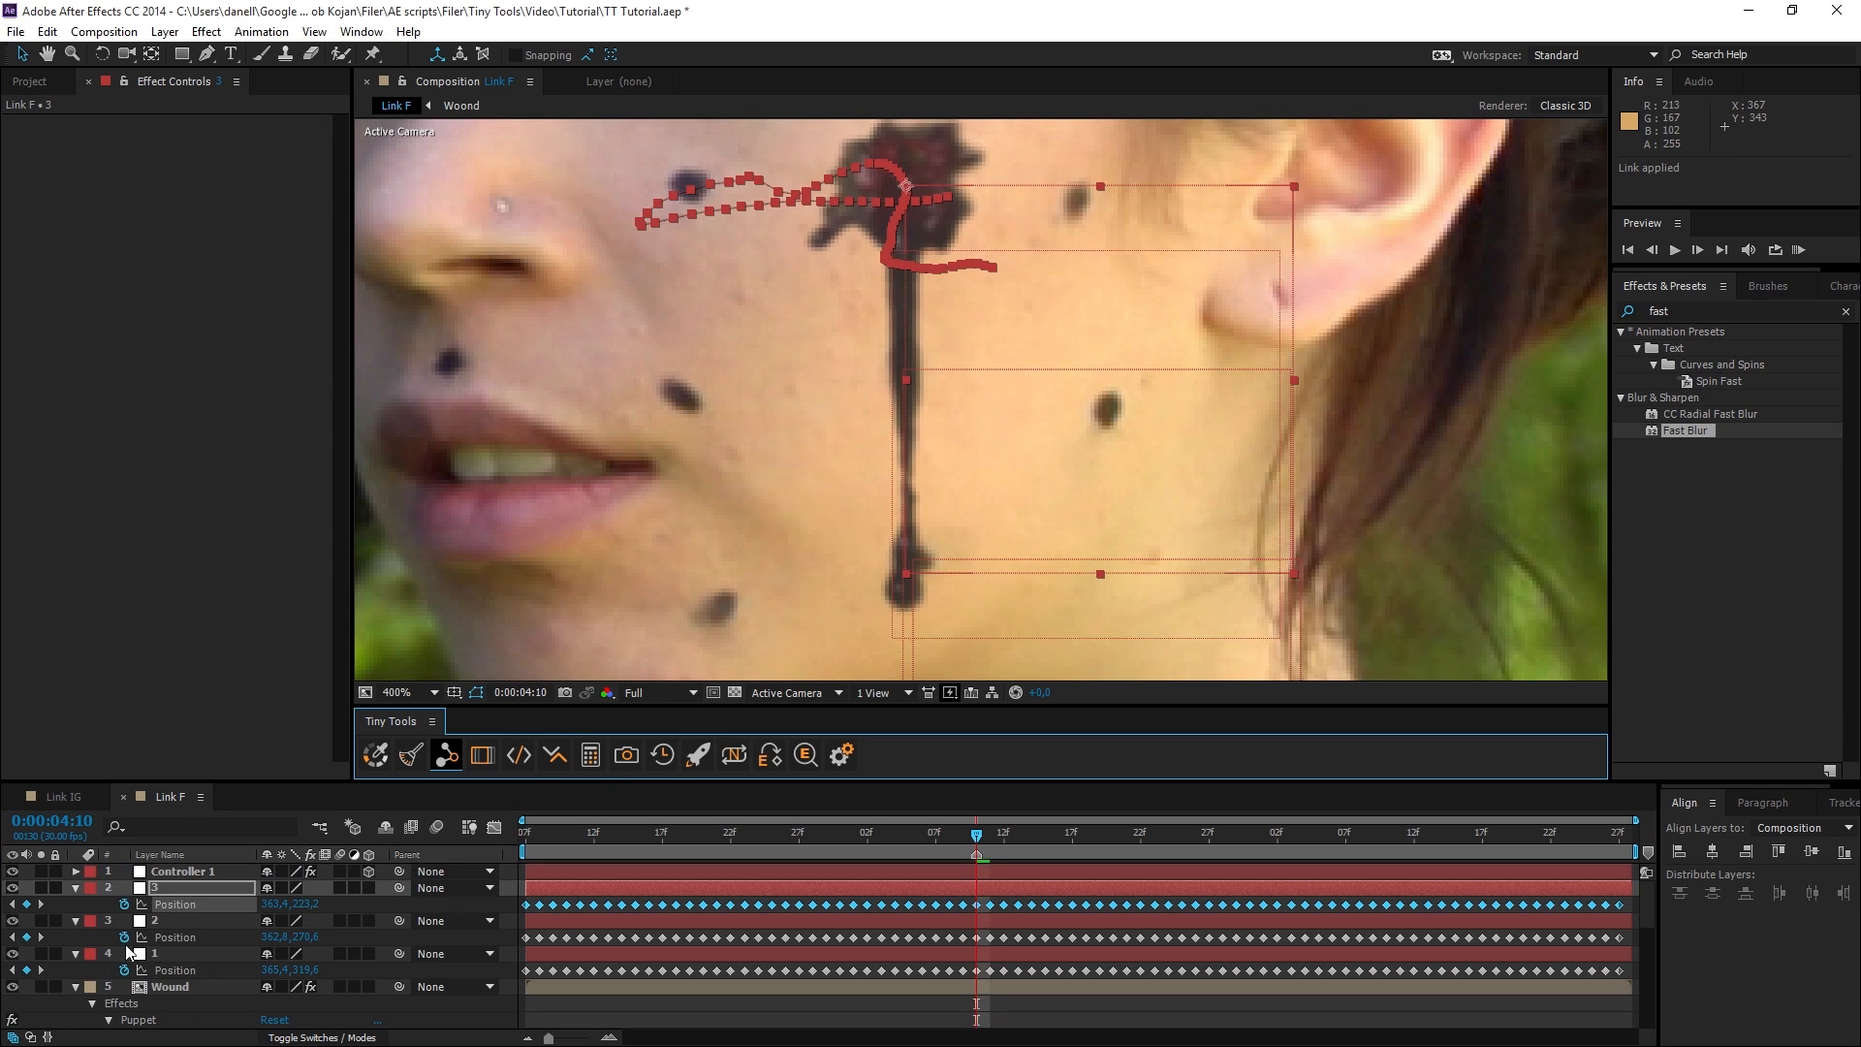
Scrub through the Link F timeline and preview the wound following the tracked nulls on the face.
scroll(939, 481, down, 2)
click(1464, 558)
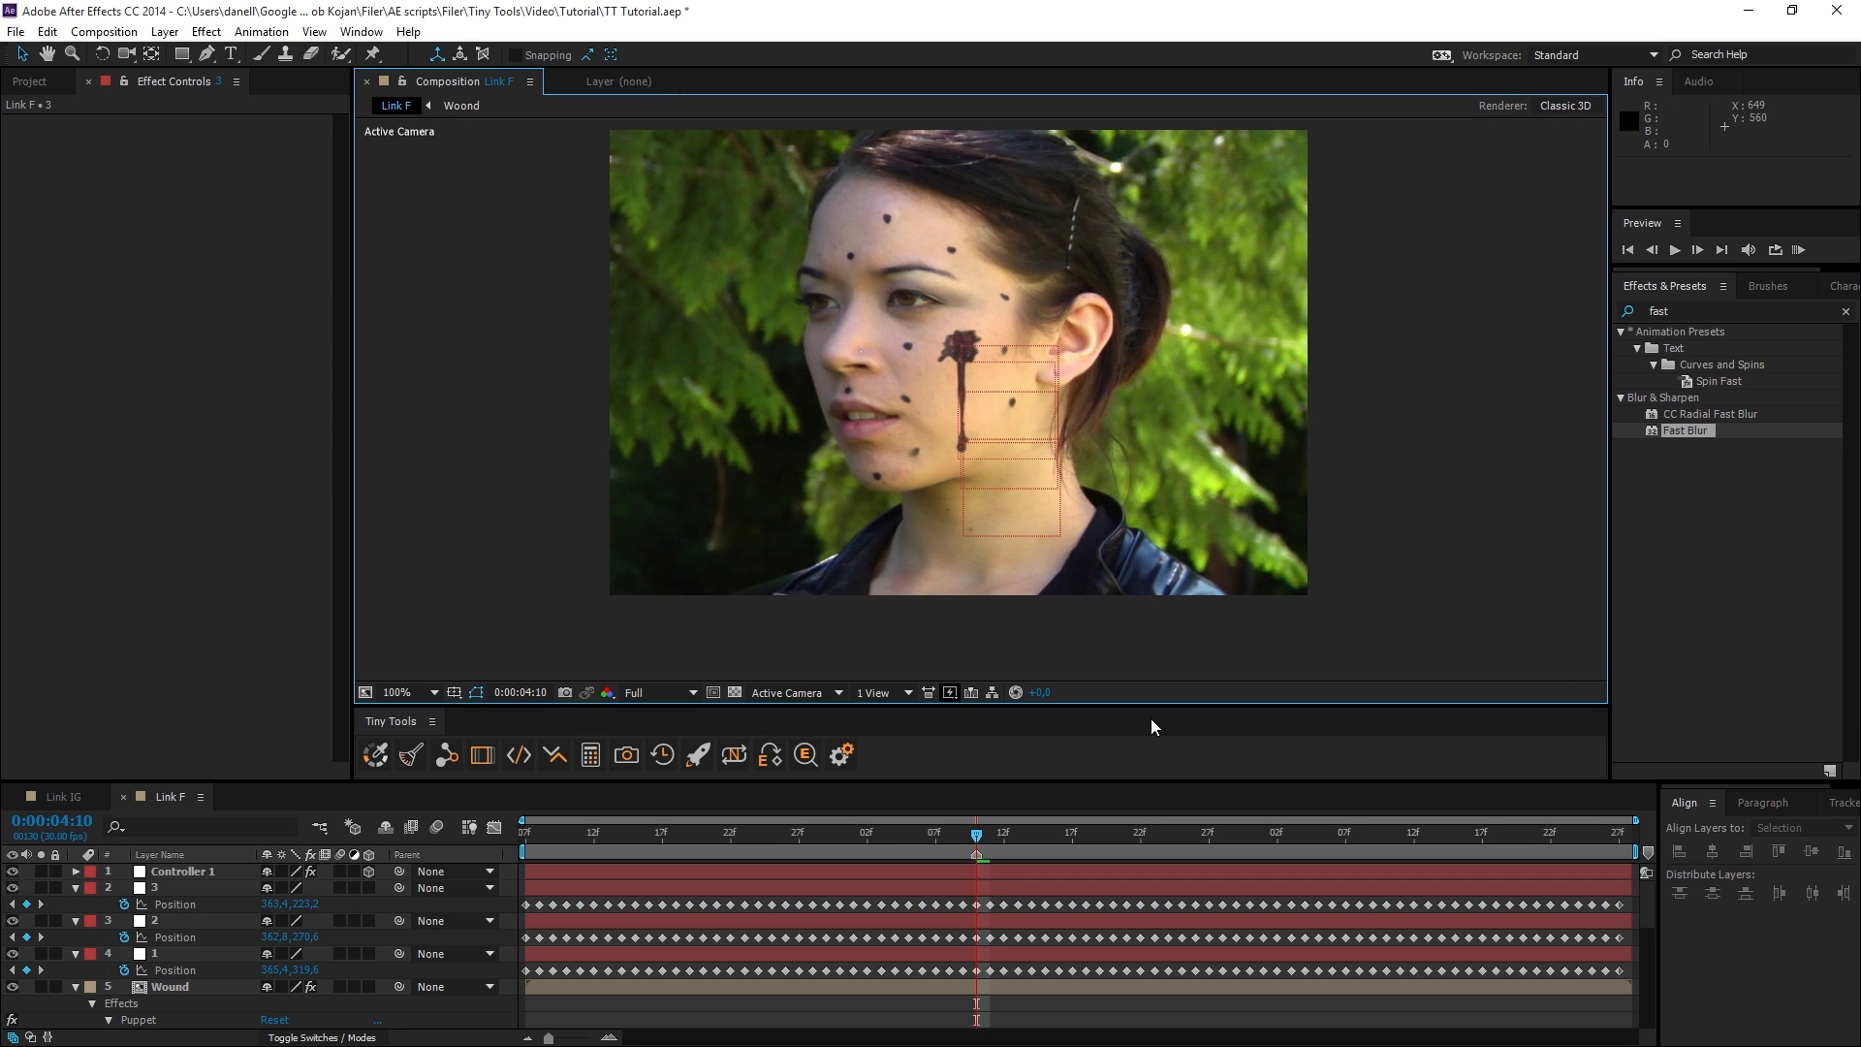
drag(979, 845, 1456, 849)
click(1798, 250)
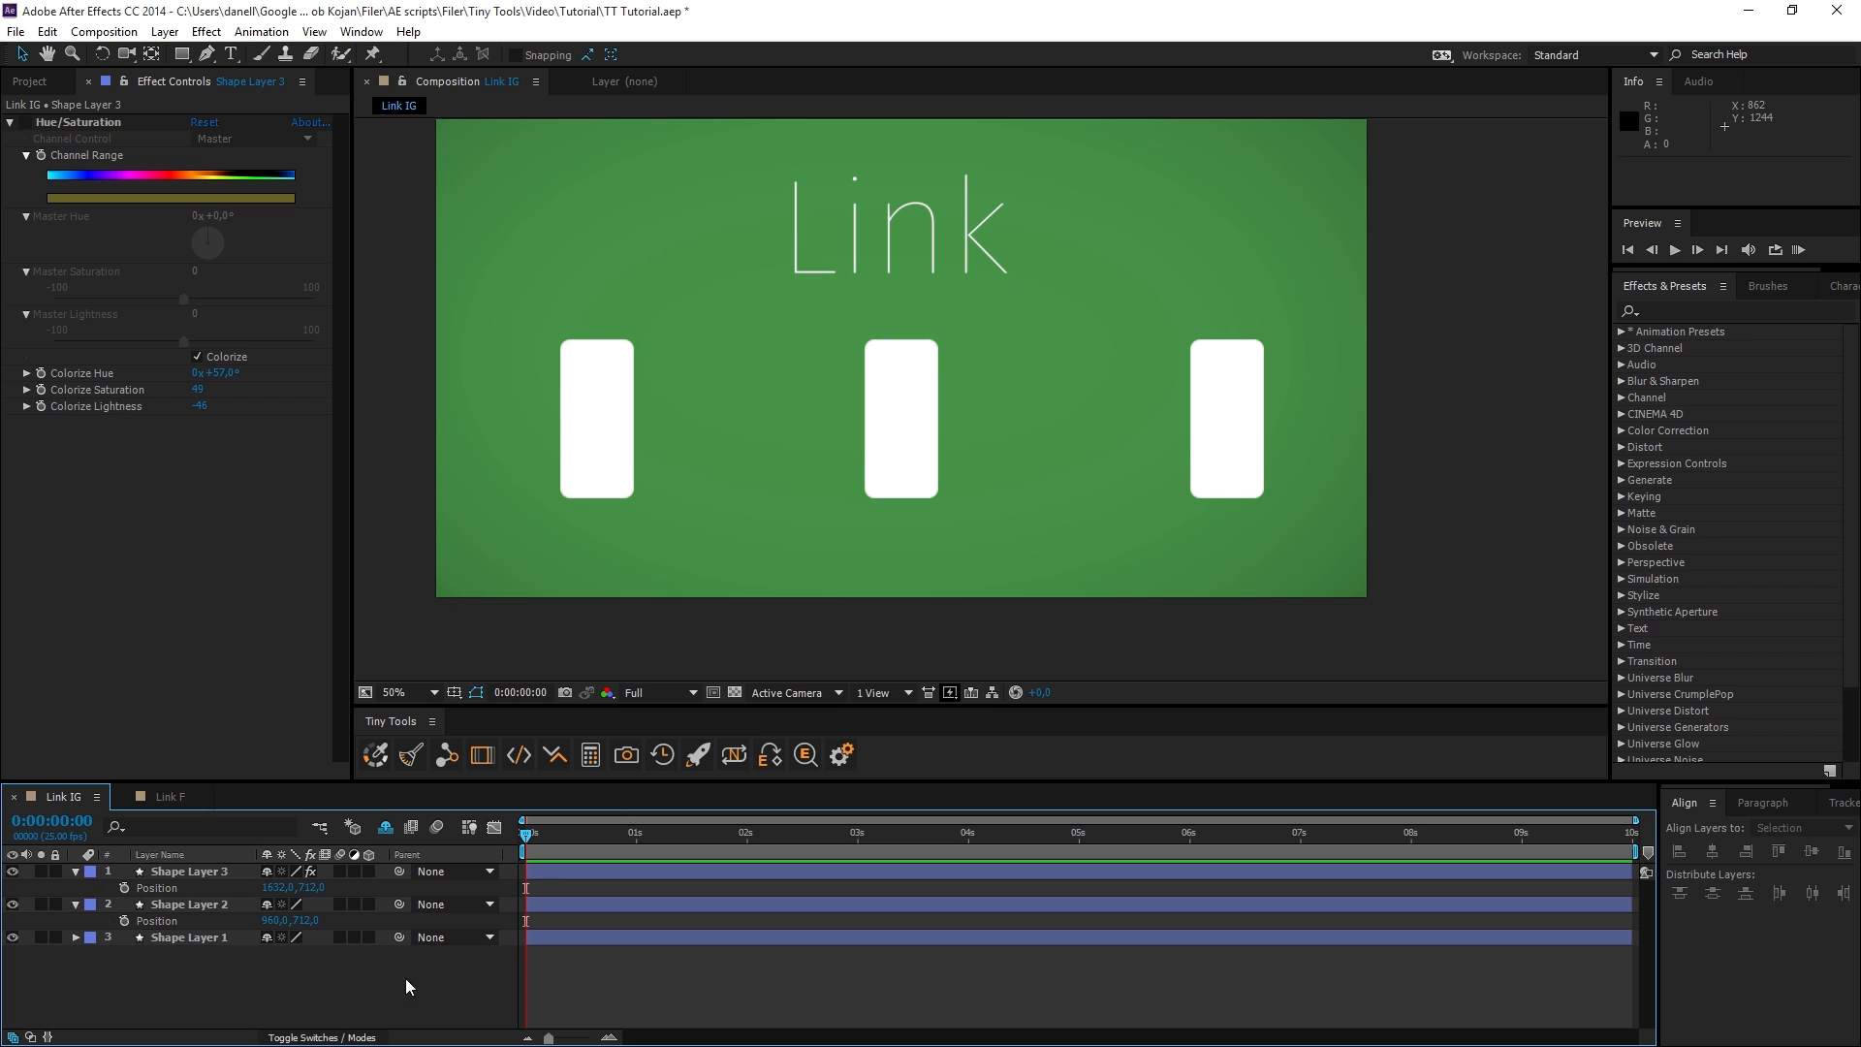
In the Link IG composition, reveal Shape Layer 1's Position and link all three shape layers' Positions by expression to a new controller null.
click(167, 938)
key(p)
click(173, 997)
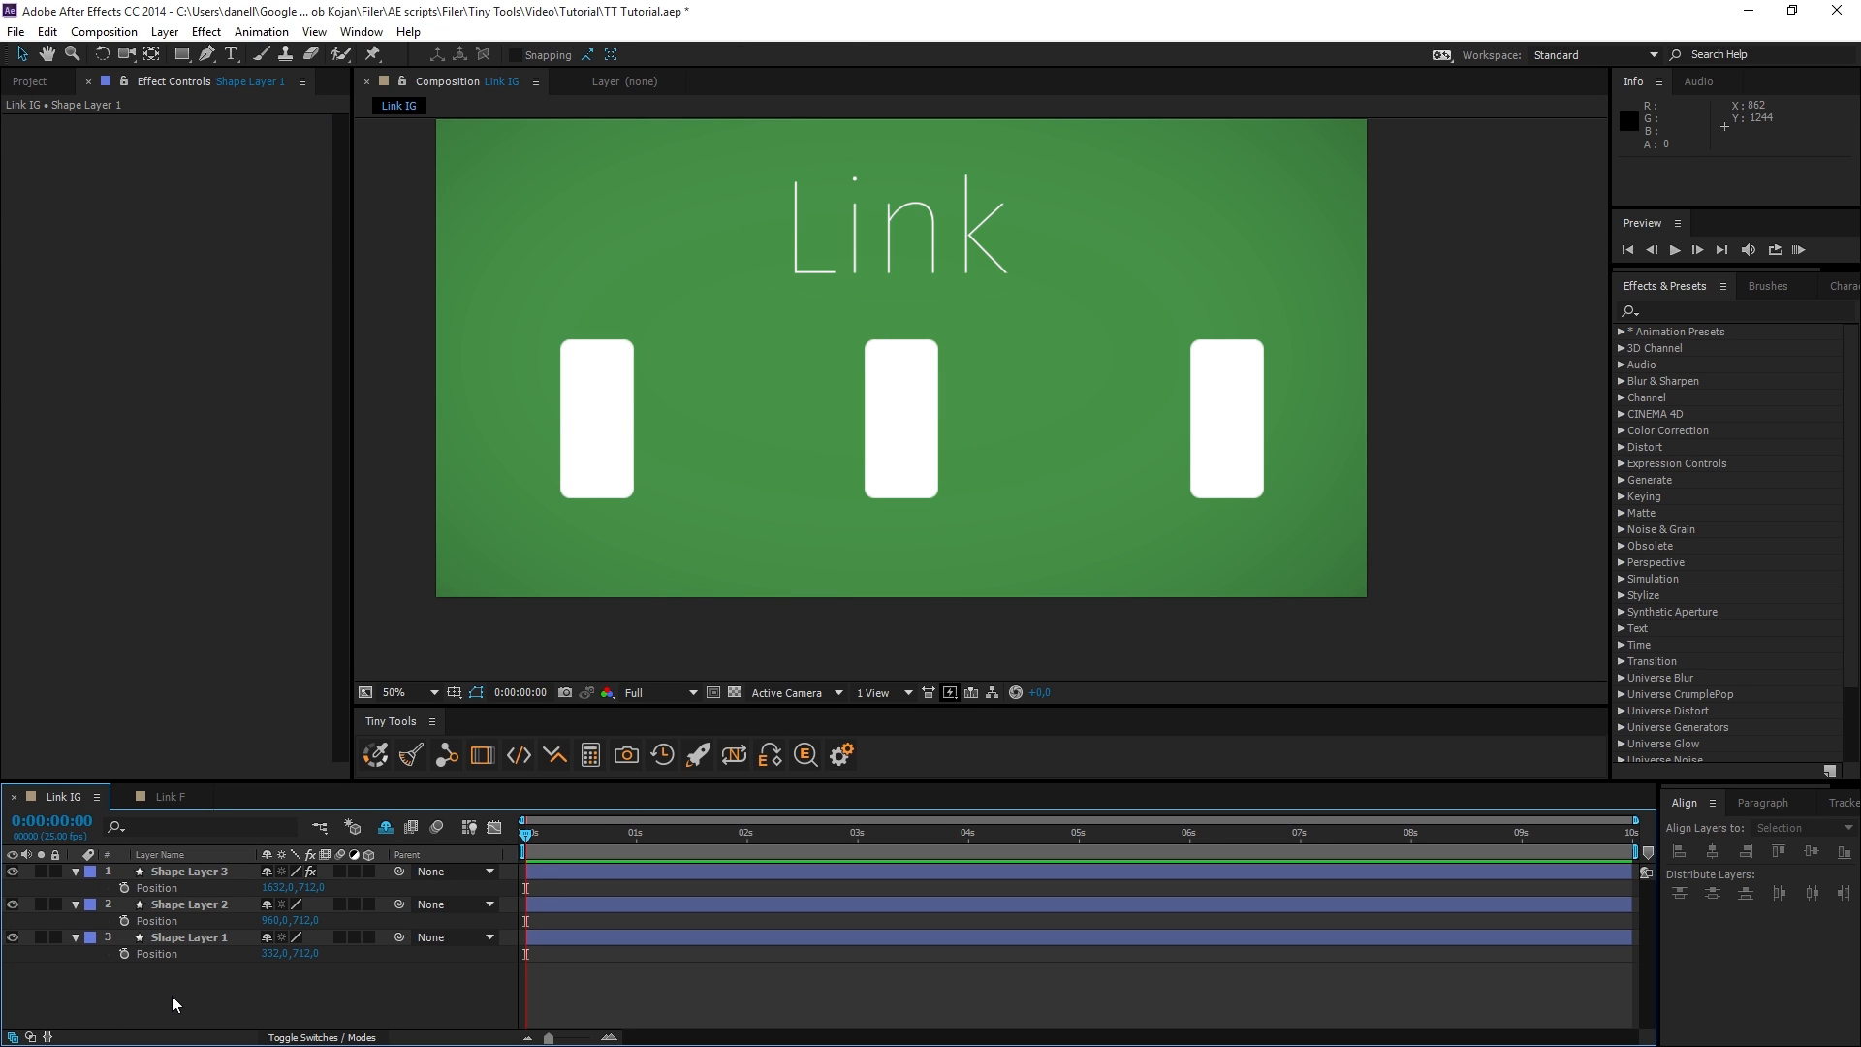
click(172, 939)
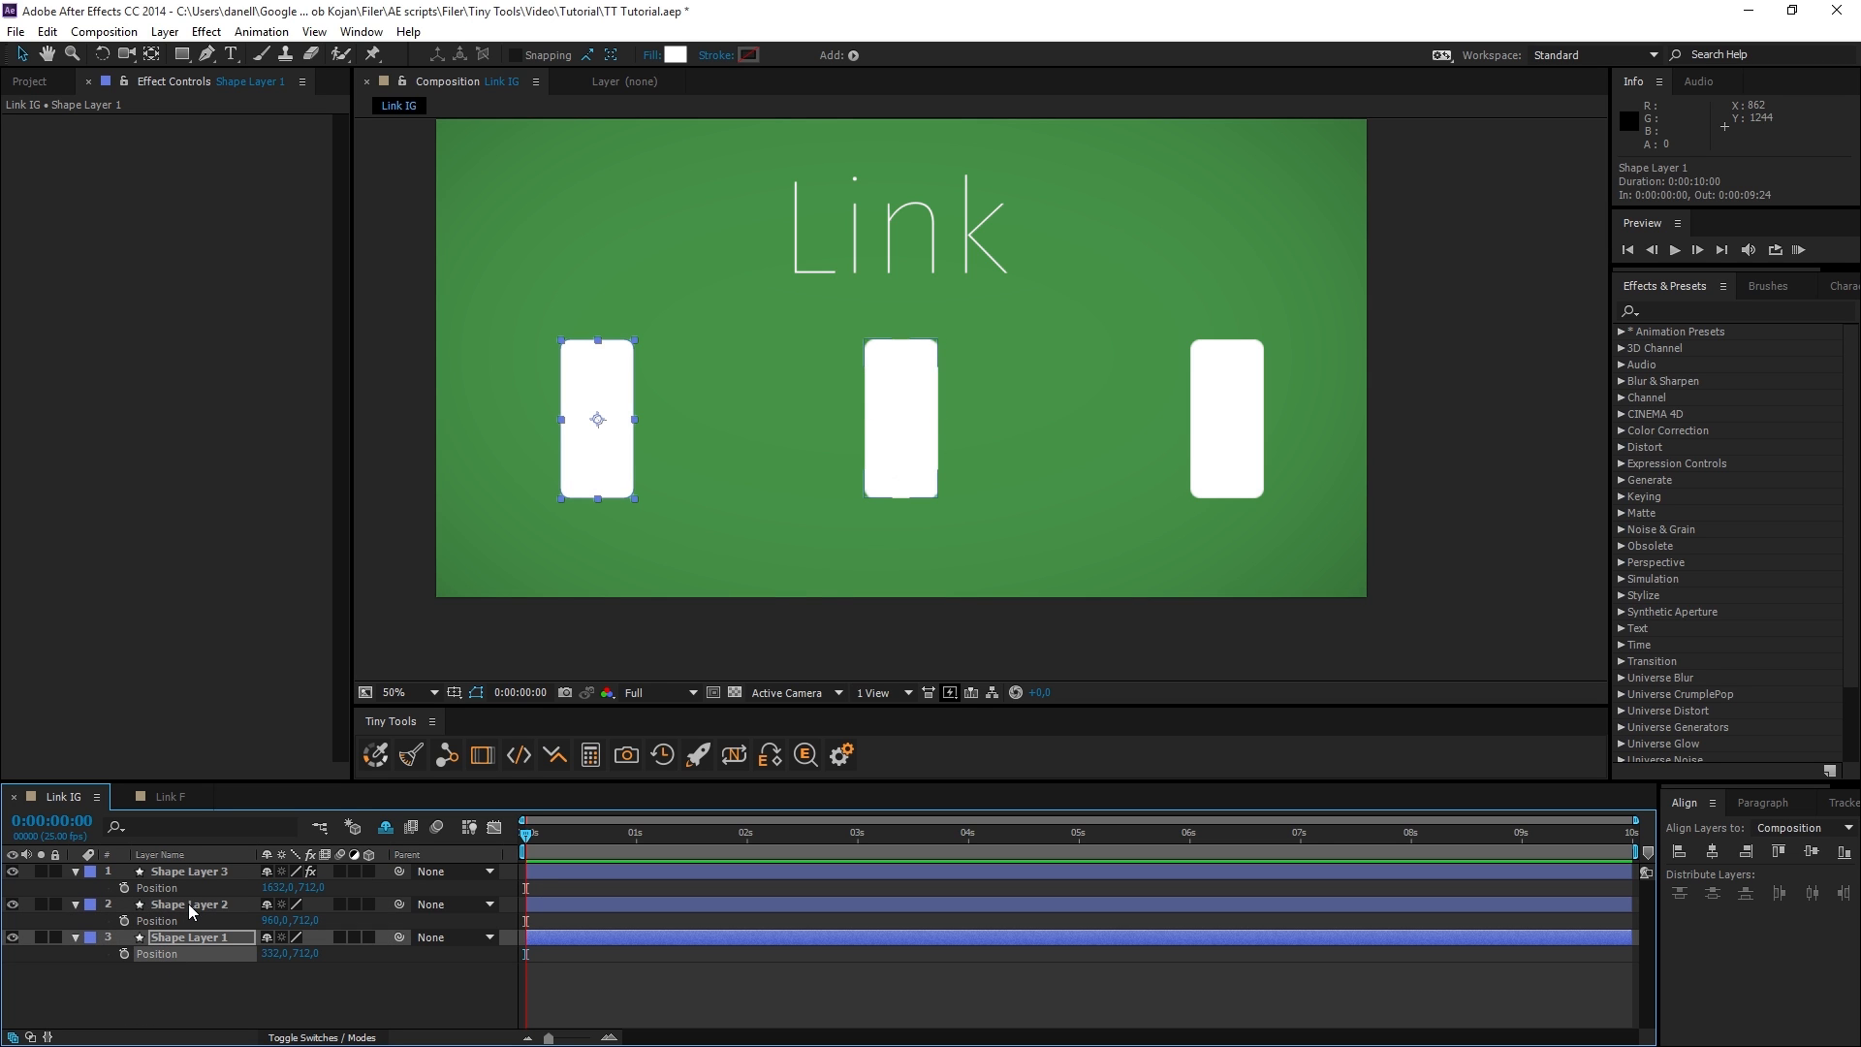
ctrl+click(188, 904)
ctrl+click(188, 874)
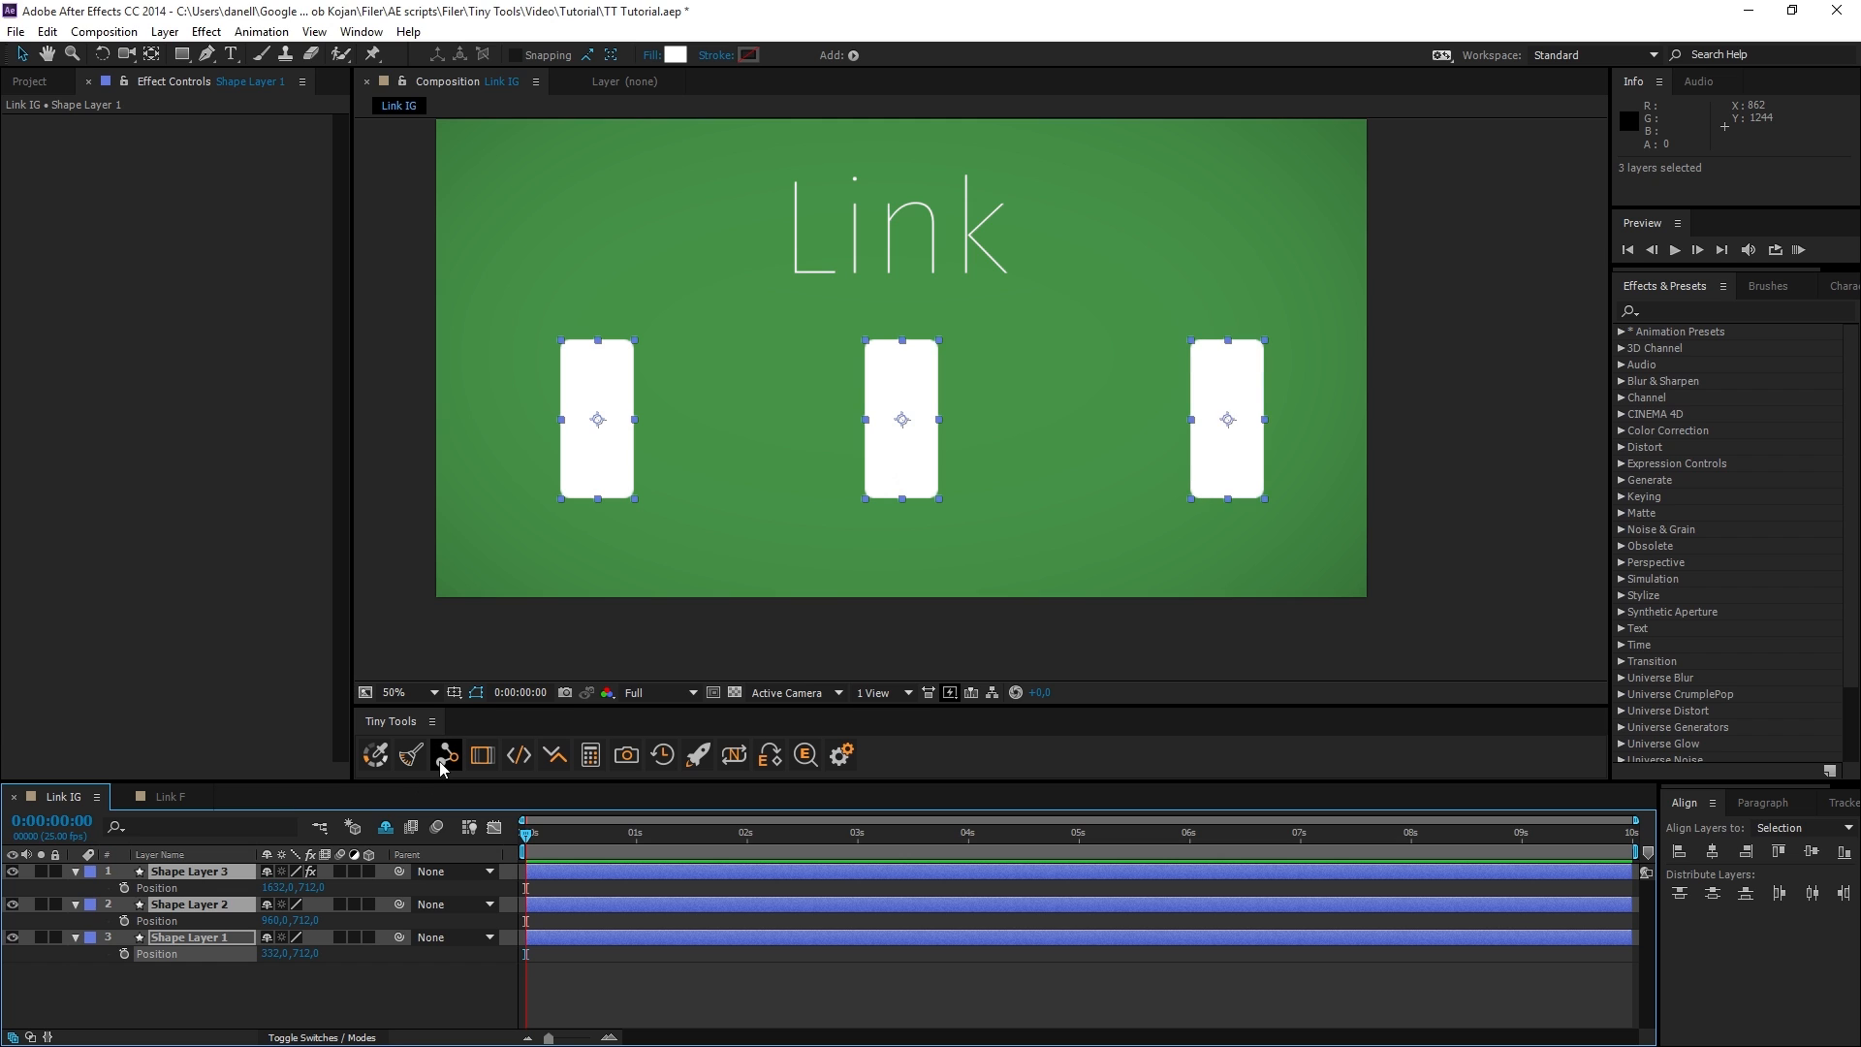
click(285, 1002)
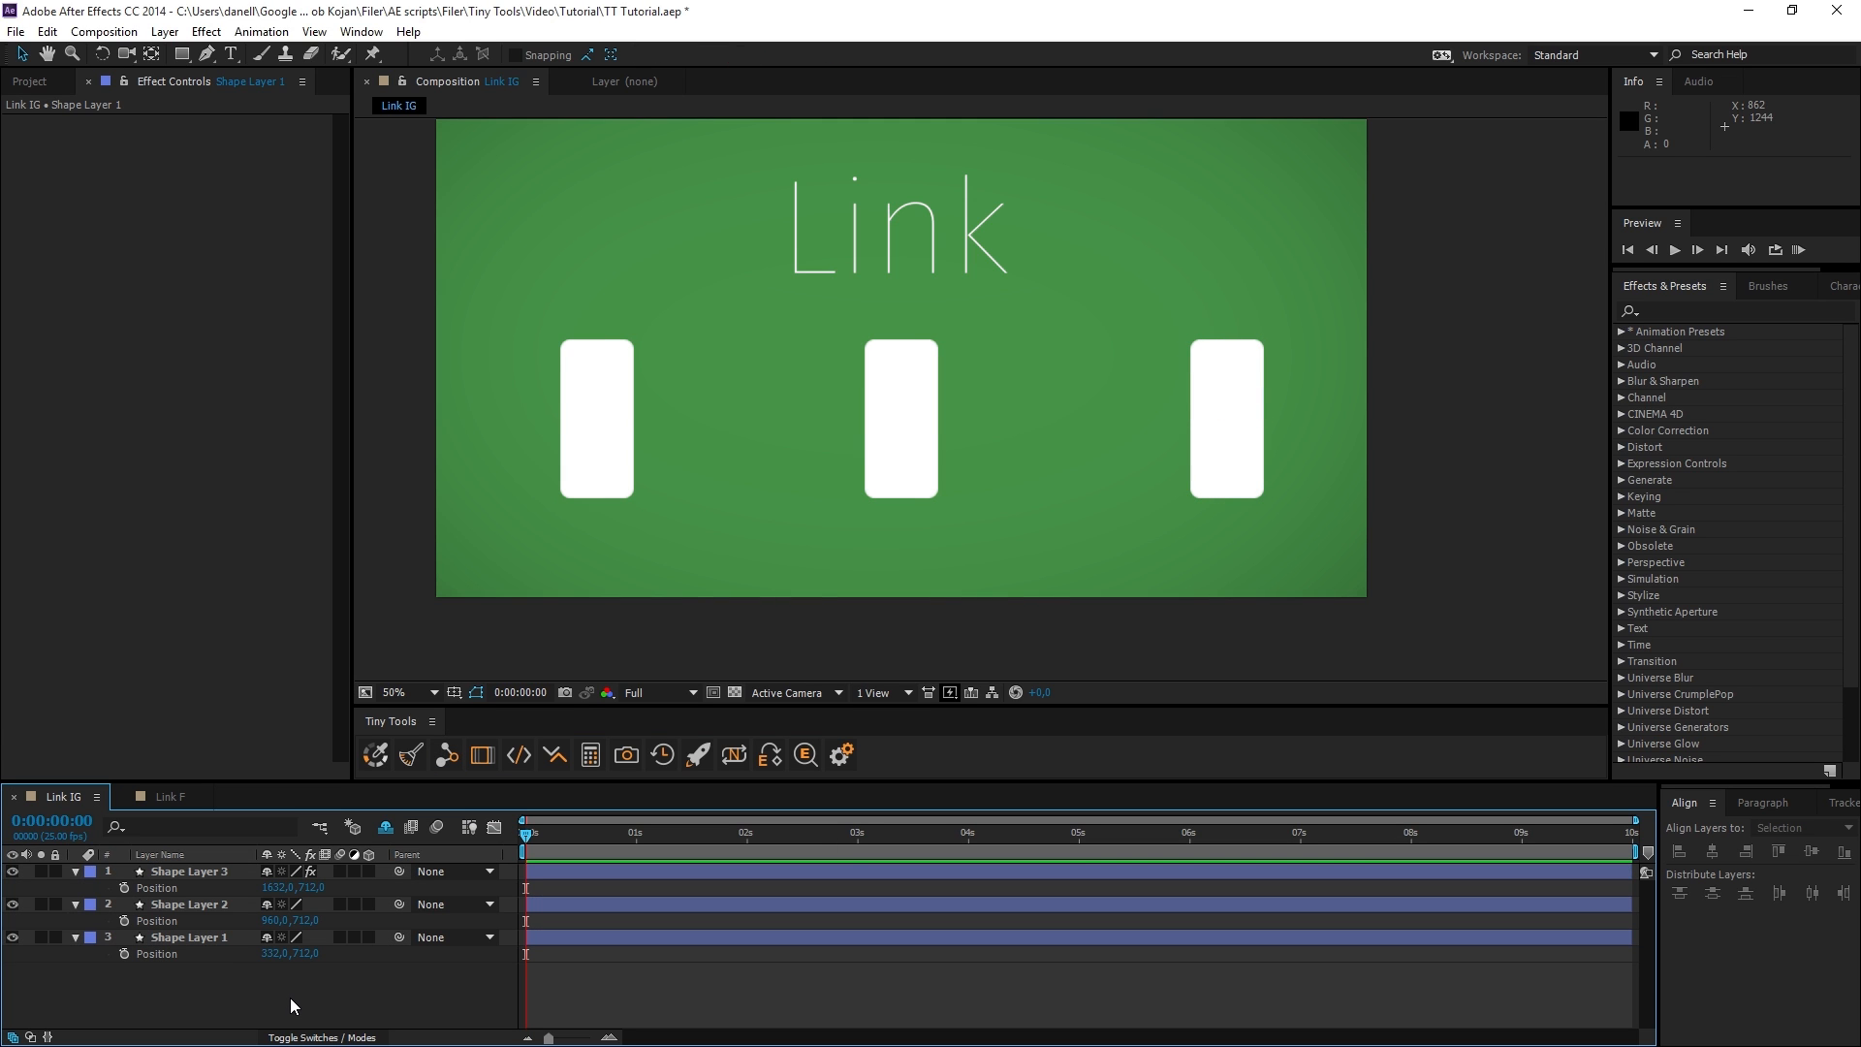
click(447, 755)
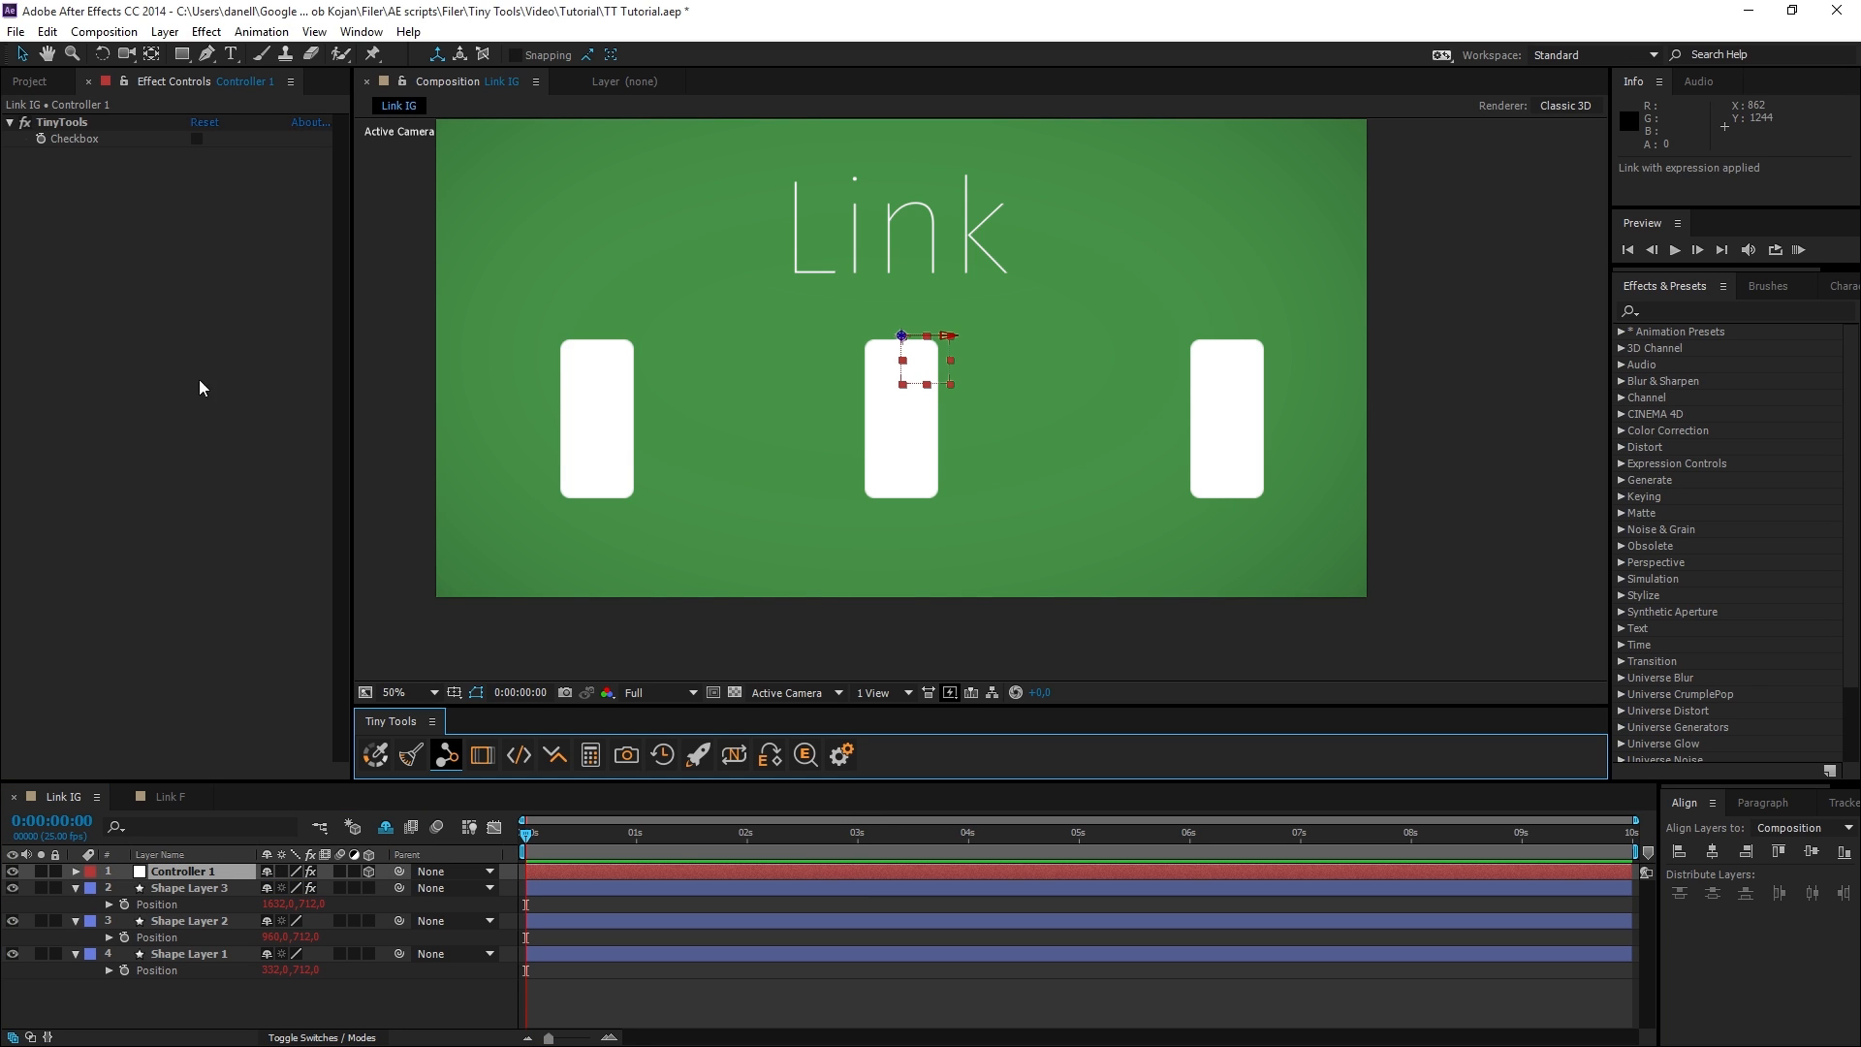
Examine the TinyTools effect on Controller 1 and check which effects are present on the three linked shape layers.
click(83, 143)
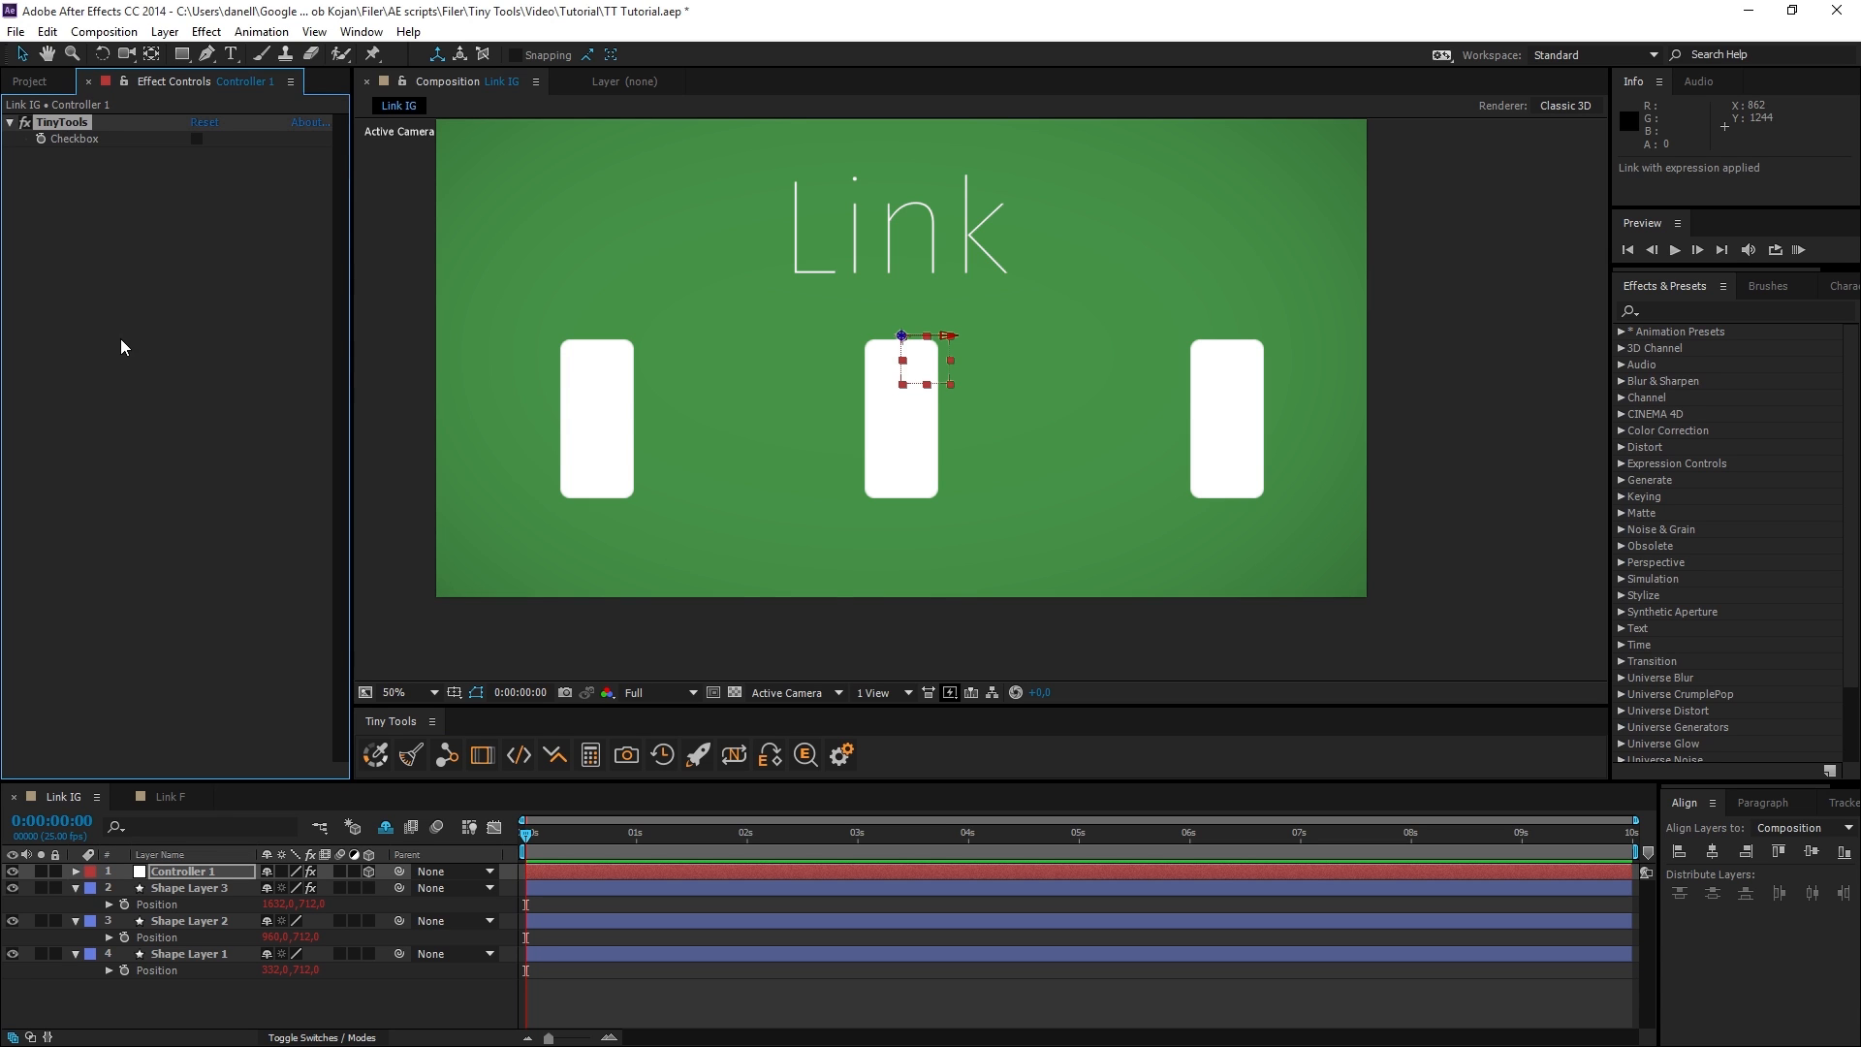
click(190, 888)
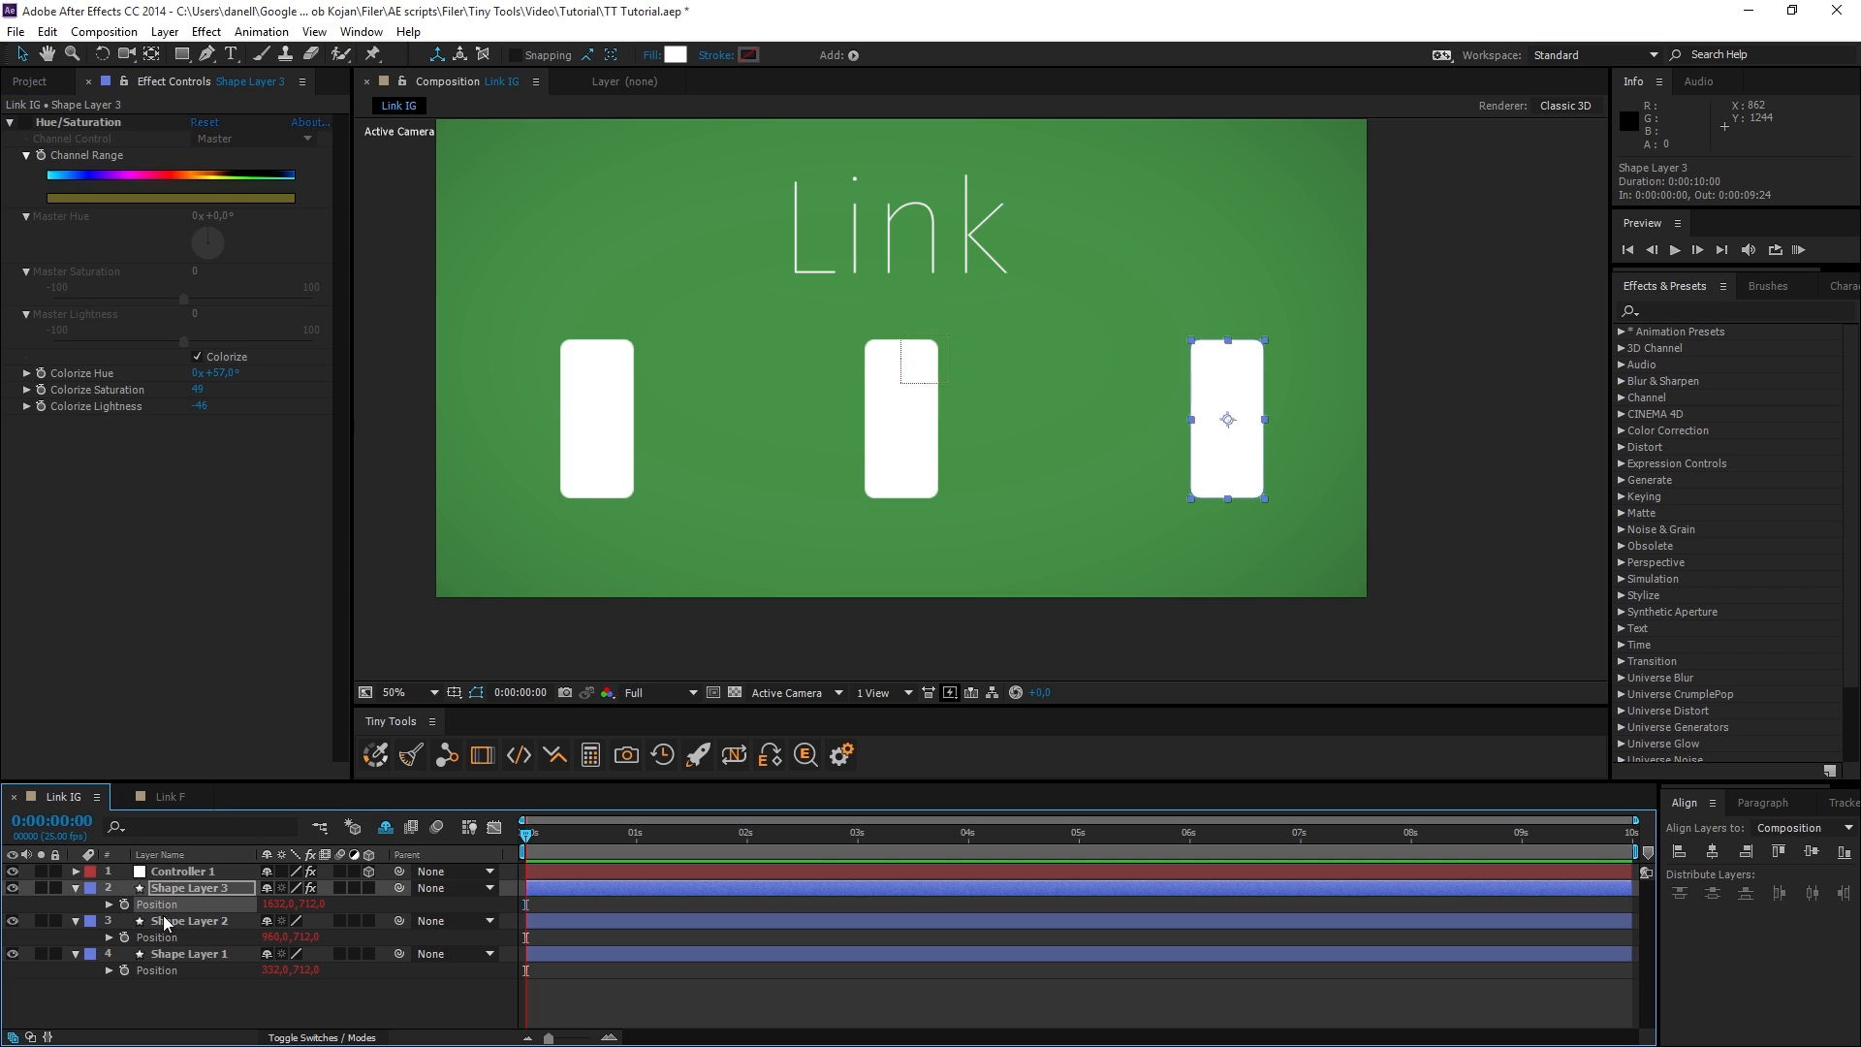
click(164, 921)
click(173, 954)
click(182, 872)
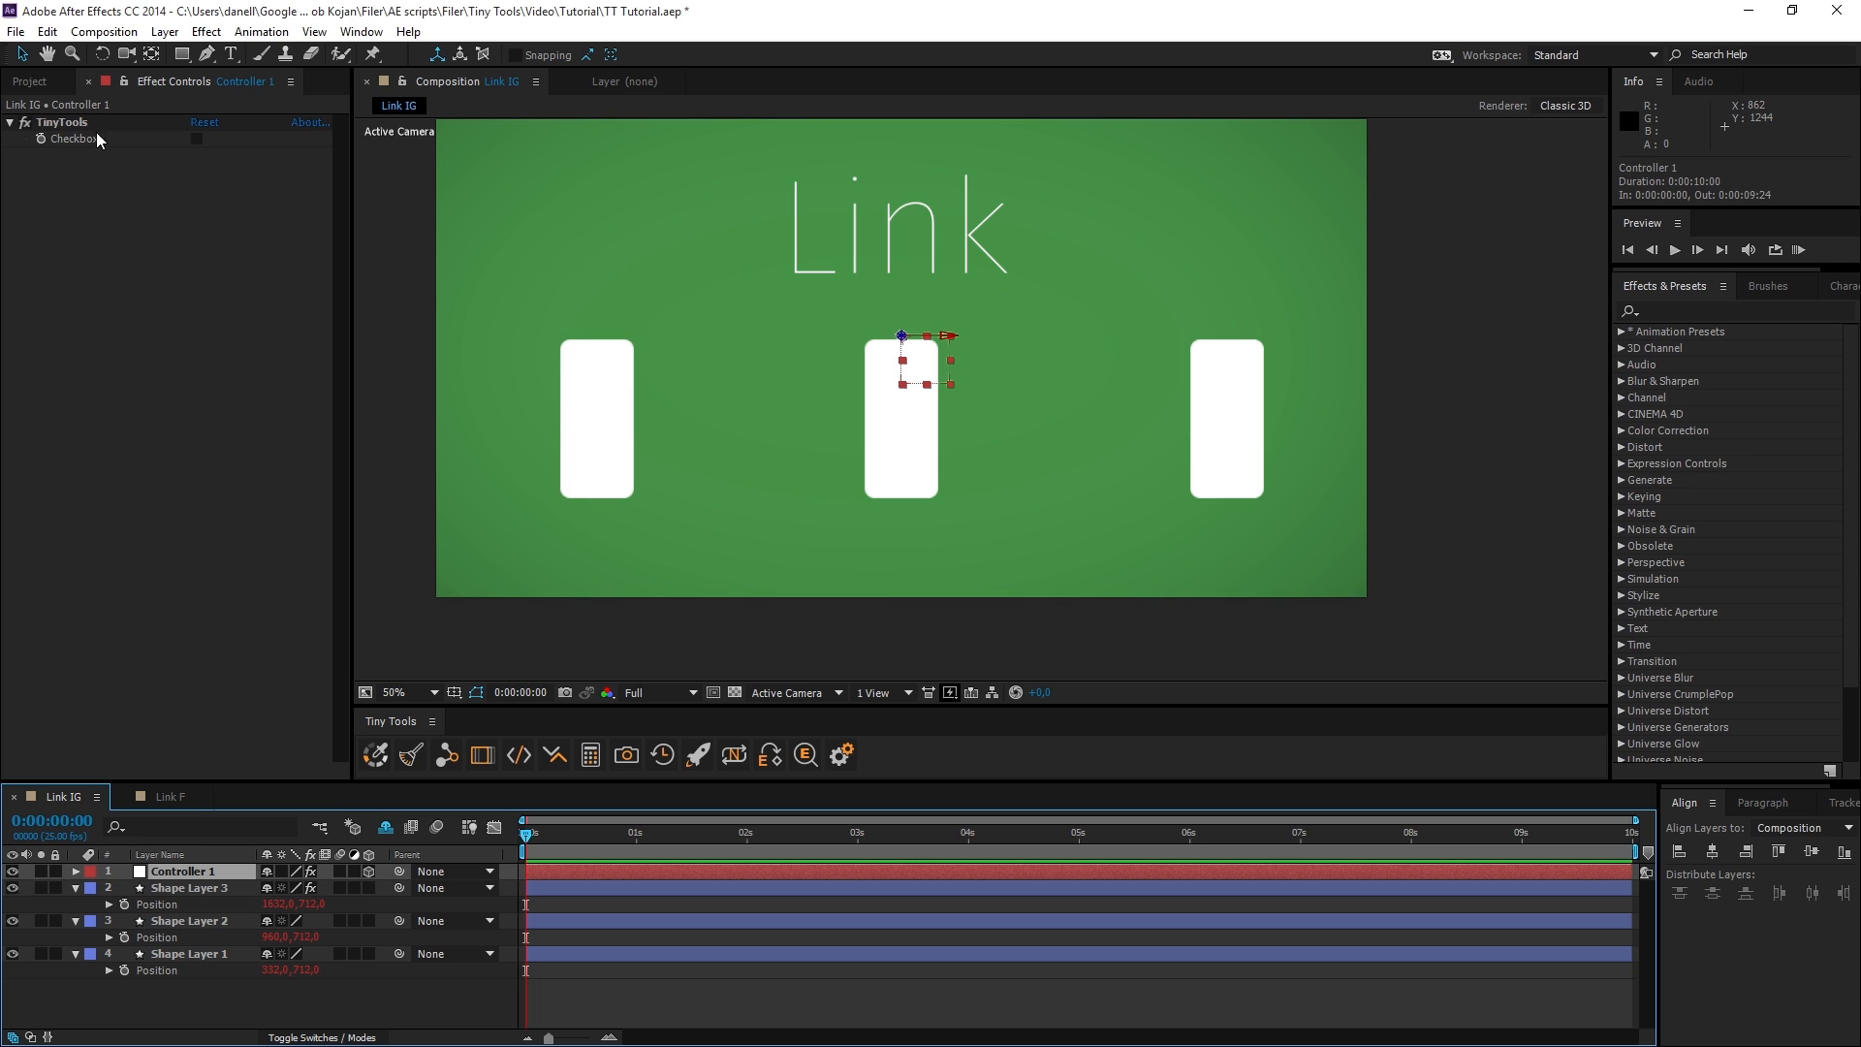
click(56, 123)
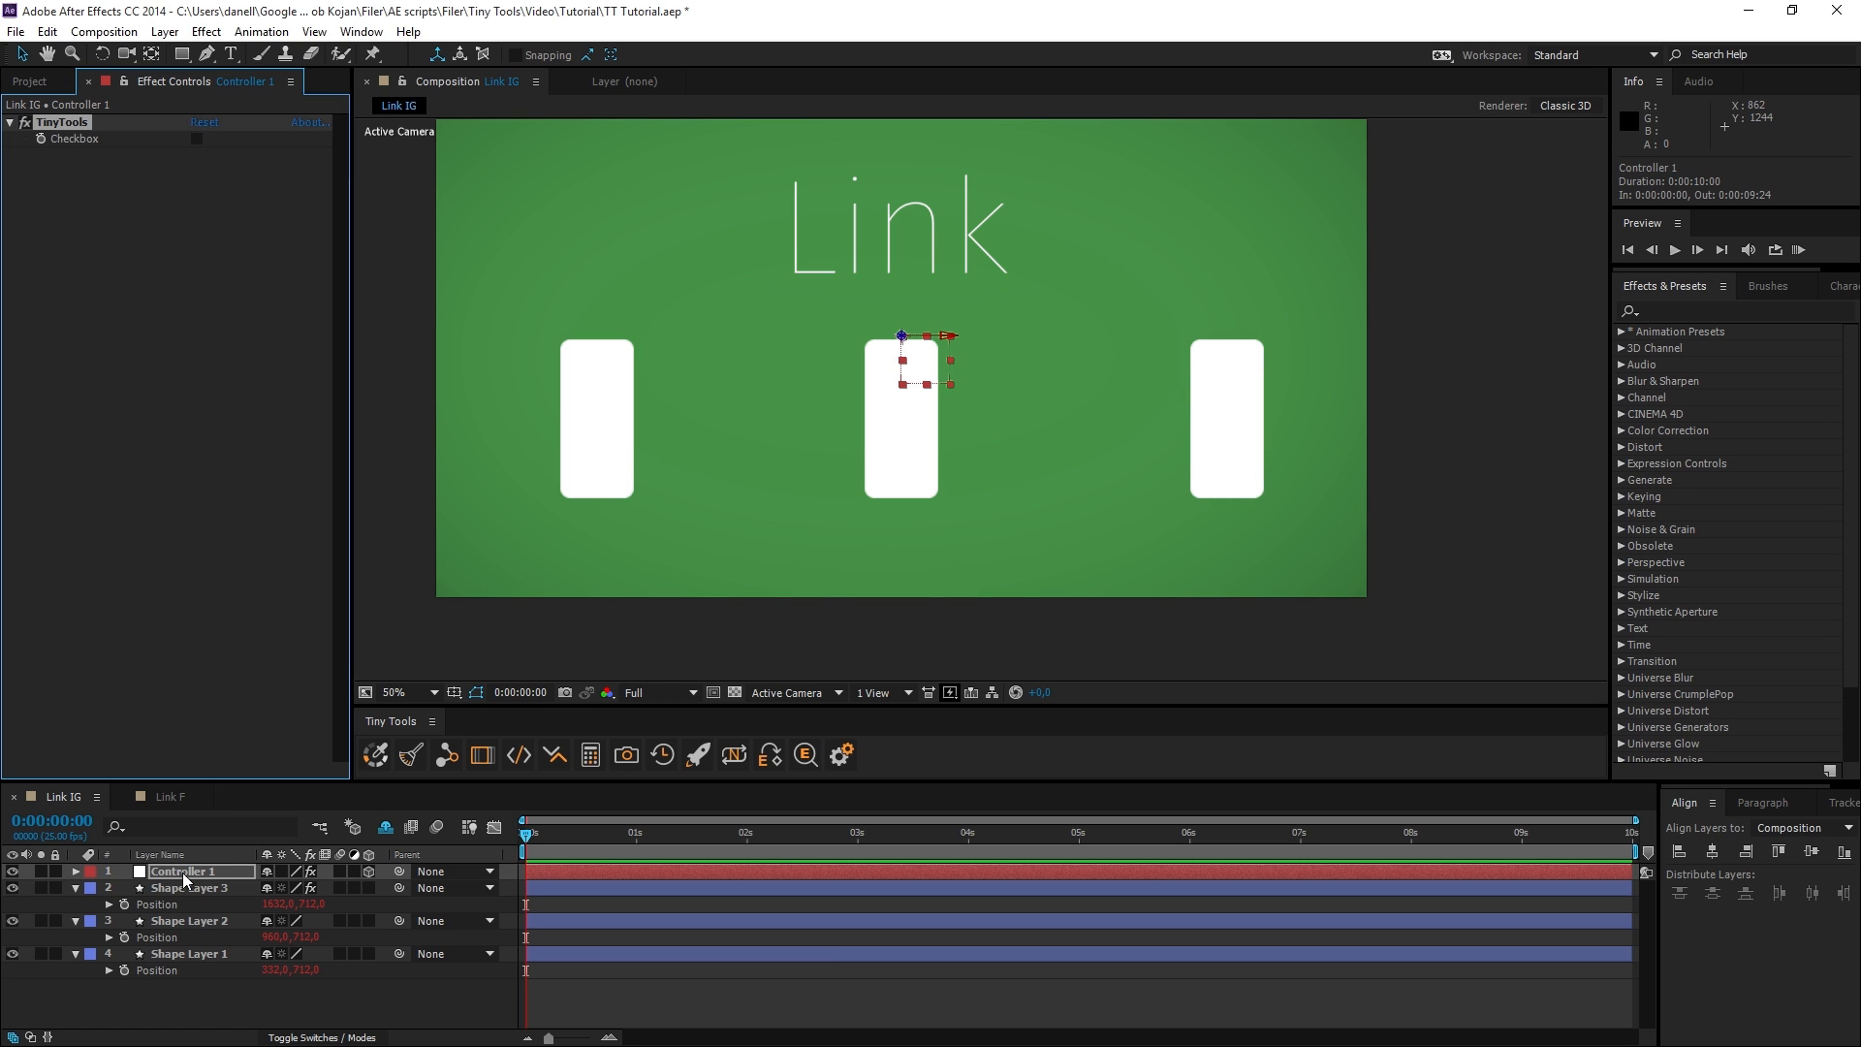
Open the Link Editor for Shape Layer 3's Position and review its layer, path and linked controller.
click(161, 904)
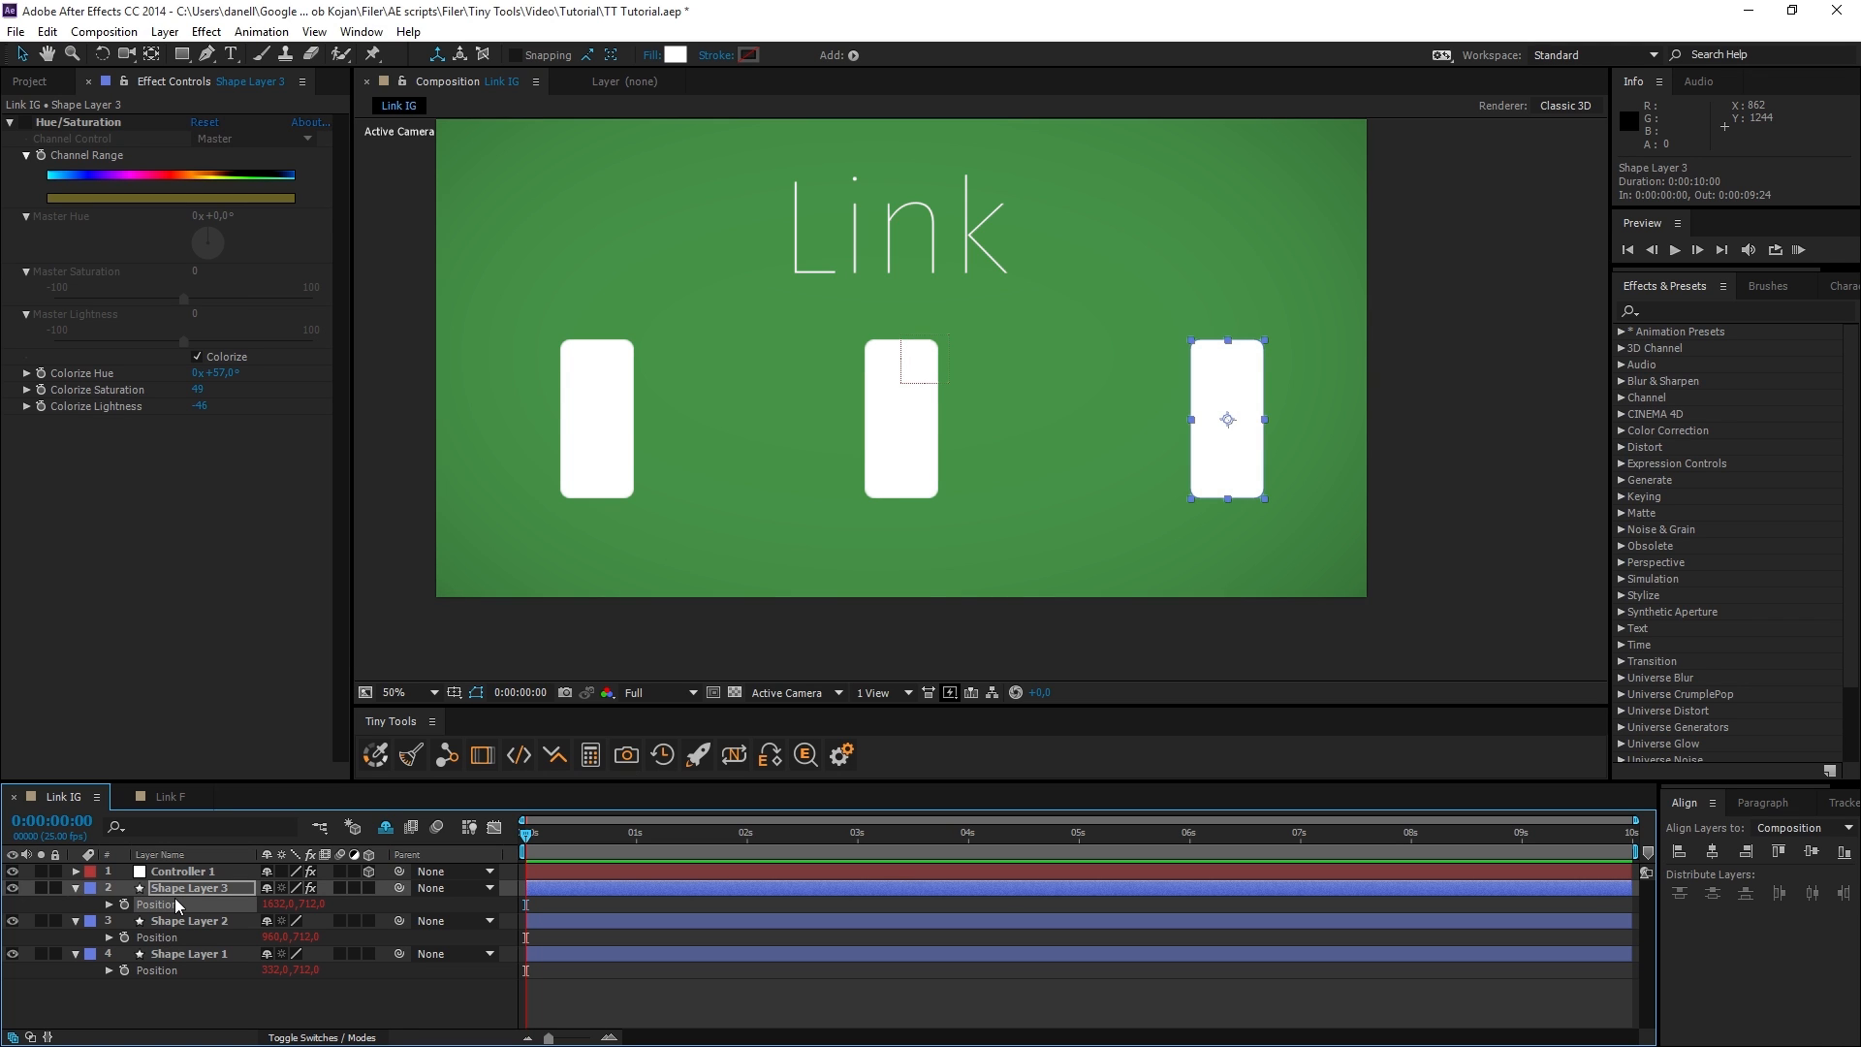
alt+shift+click(446, 764)
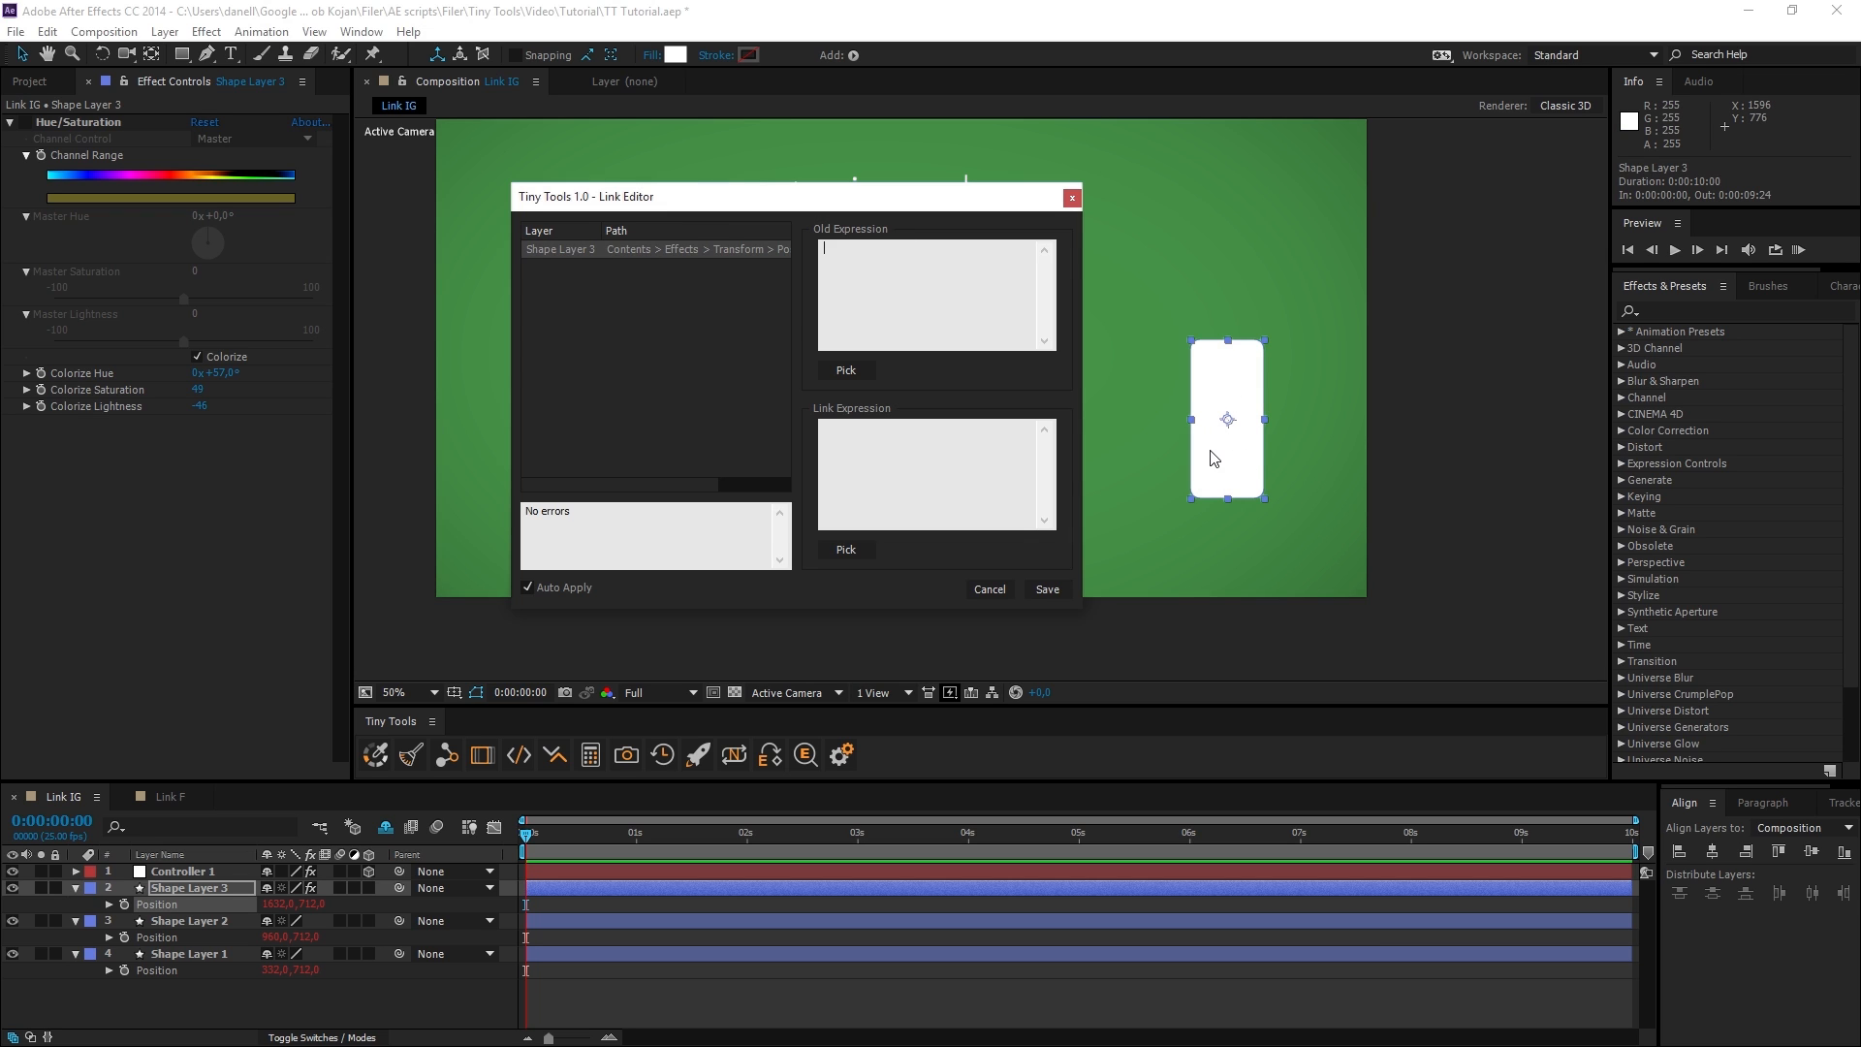
click(859, 453)
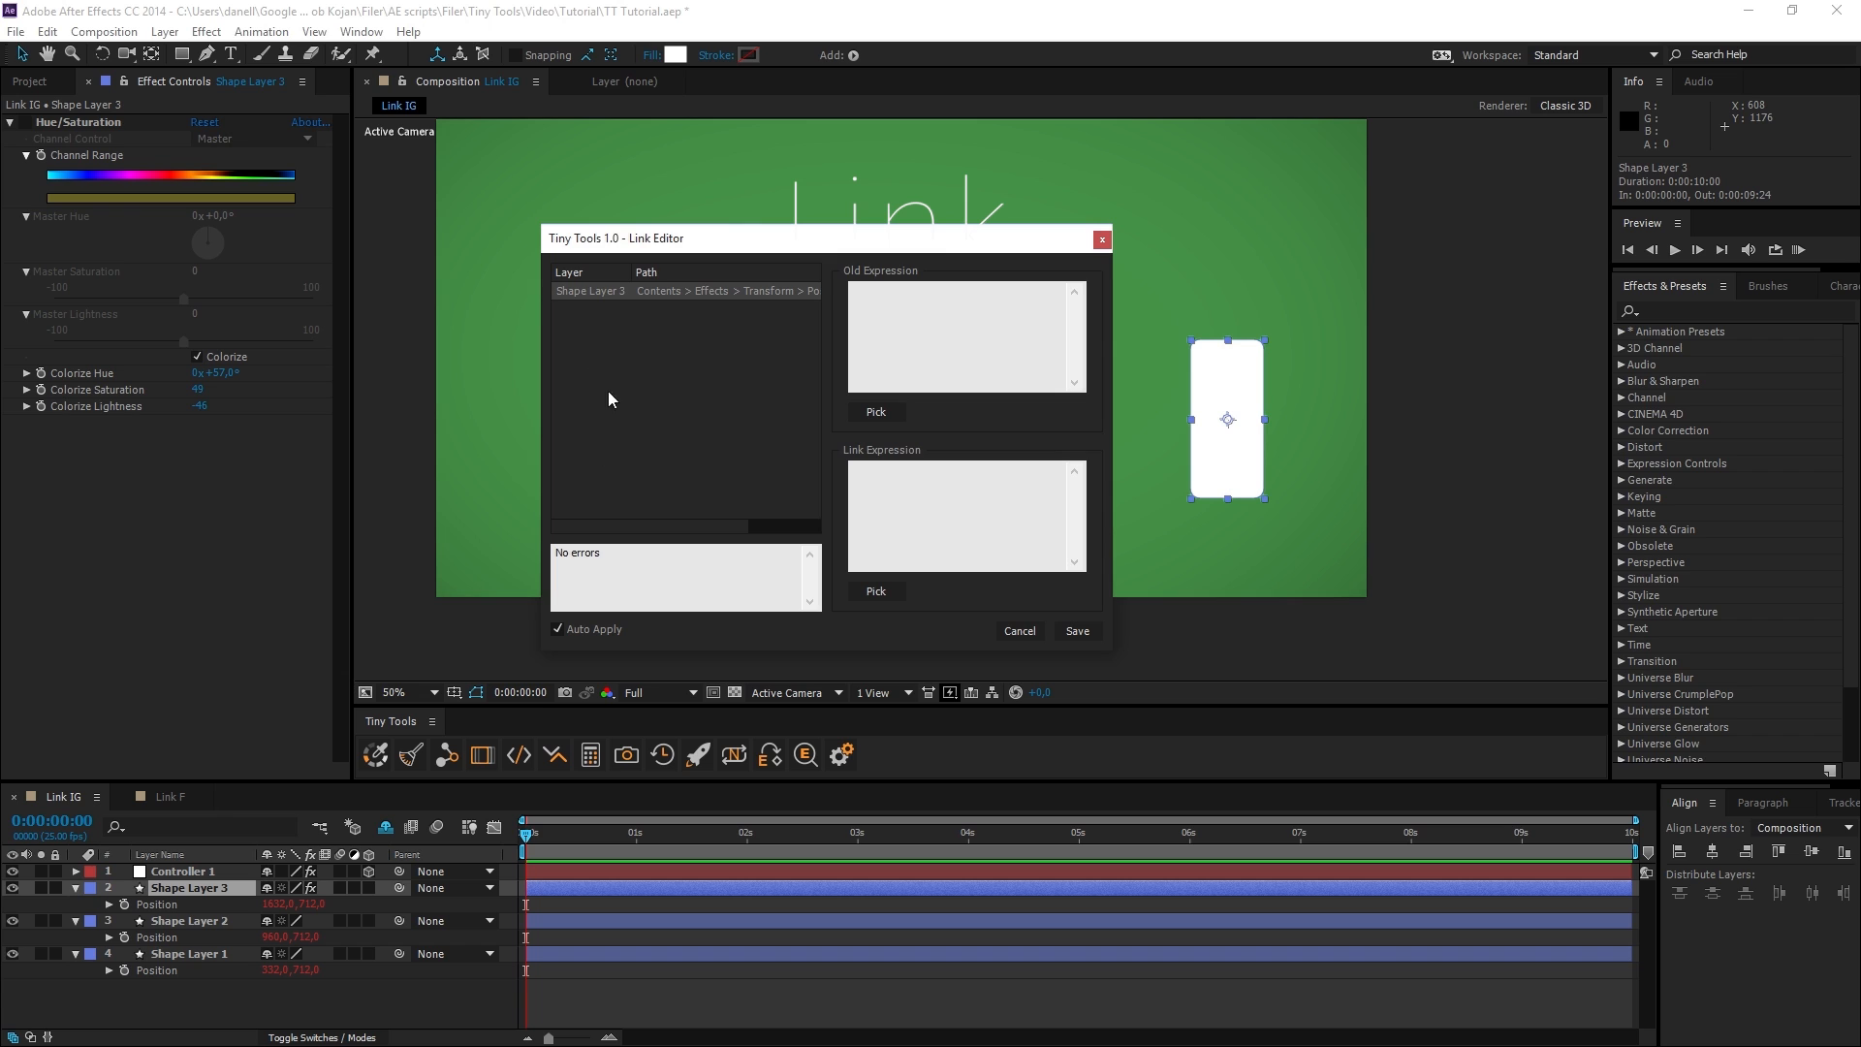
mouse_move(703, 244)
mouse_down()
mouse_move(671, 262)
mouse_move(692, 252)
mouse_up()
drag(661, 538, 748, 534)
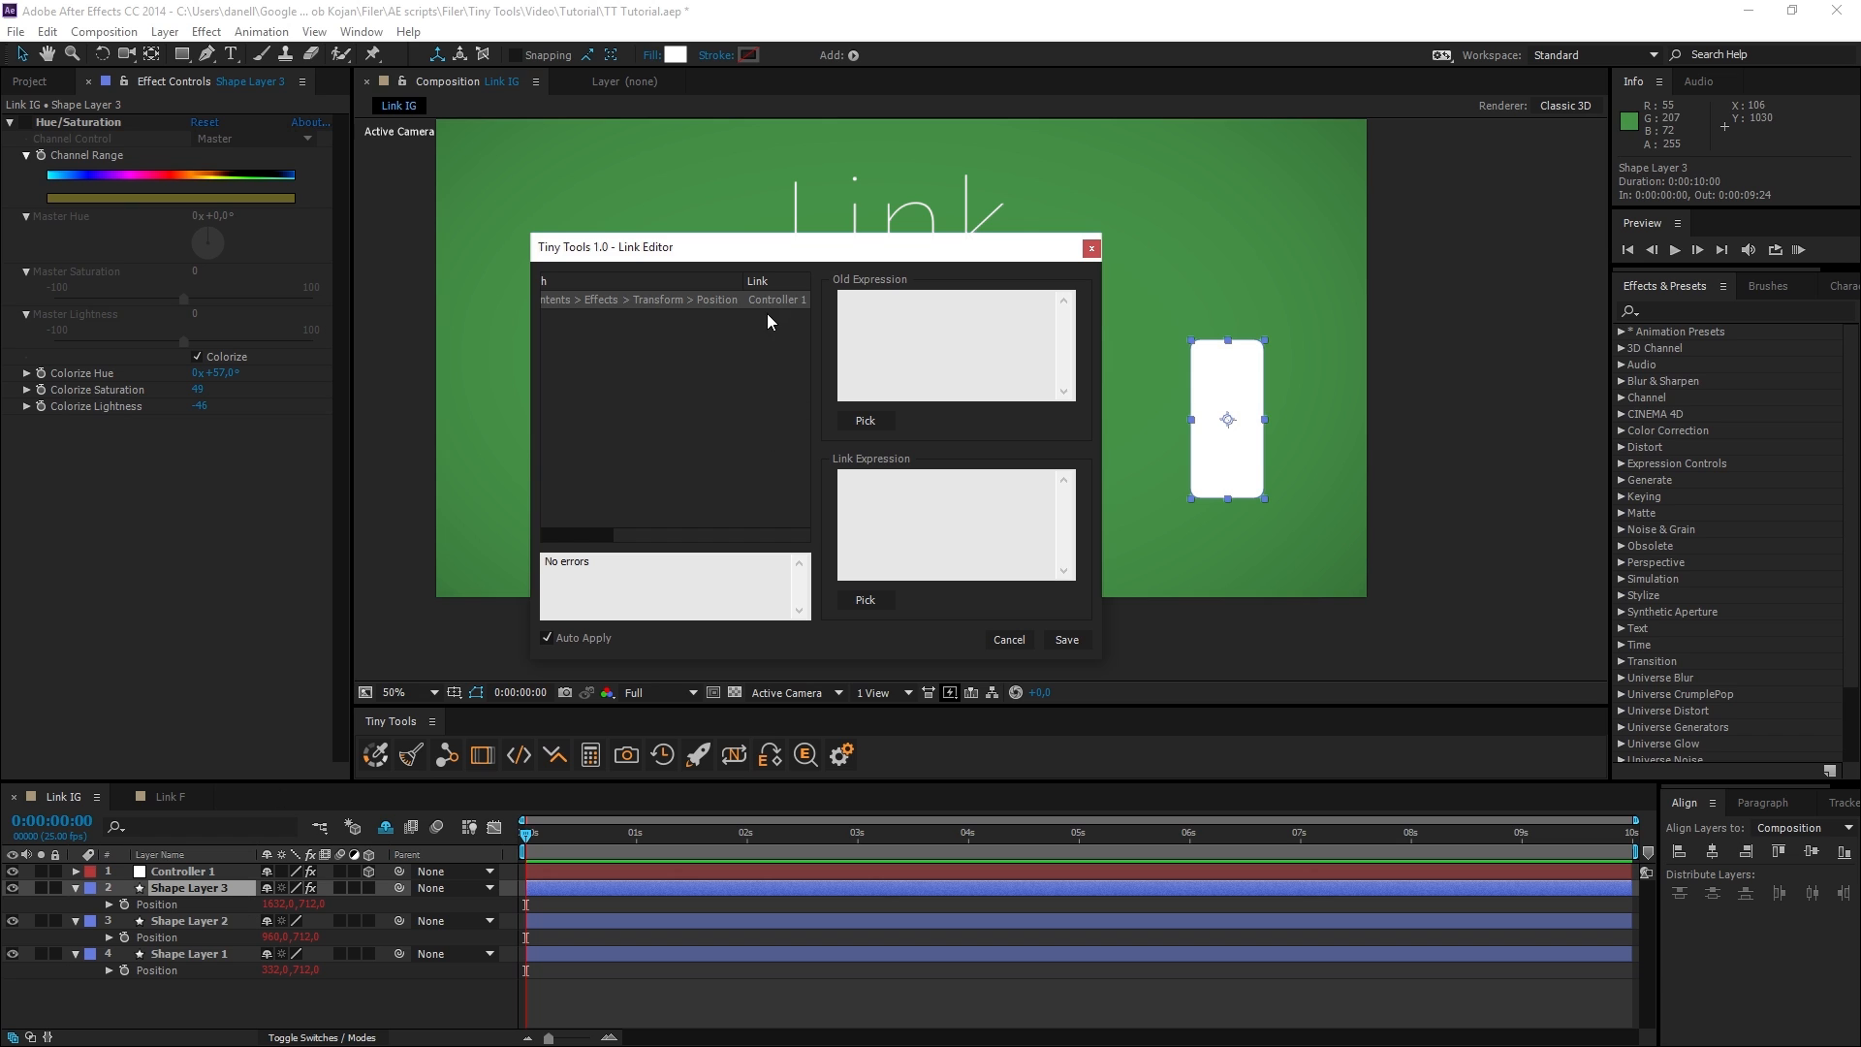
drag(715, 535, 548, 562)
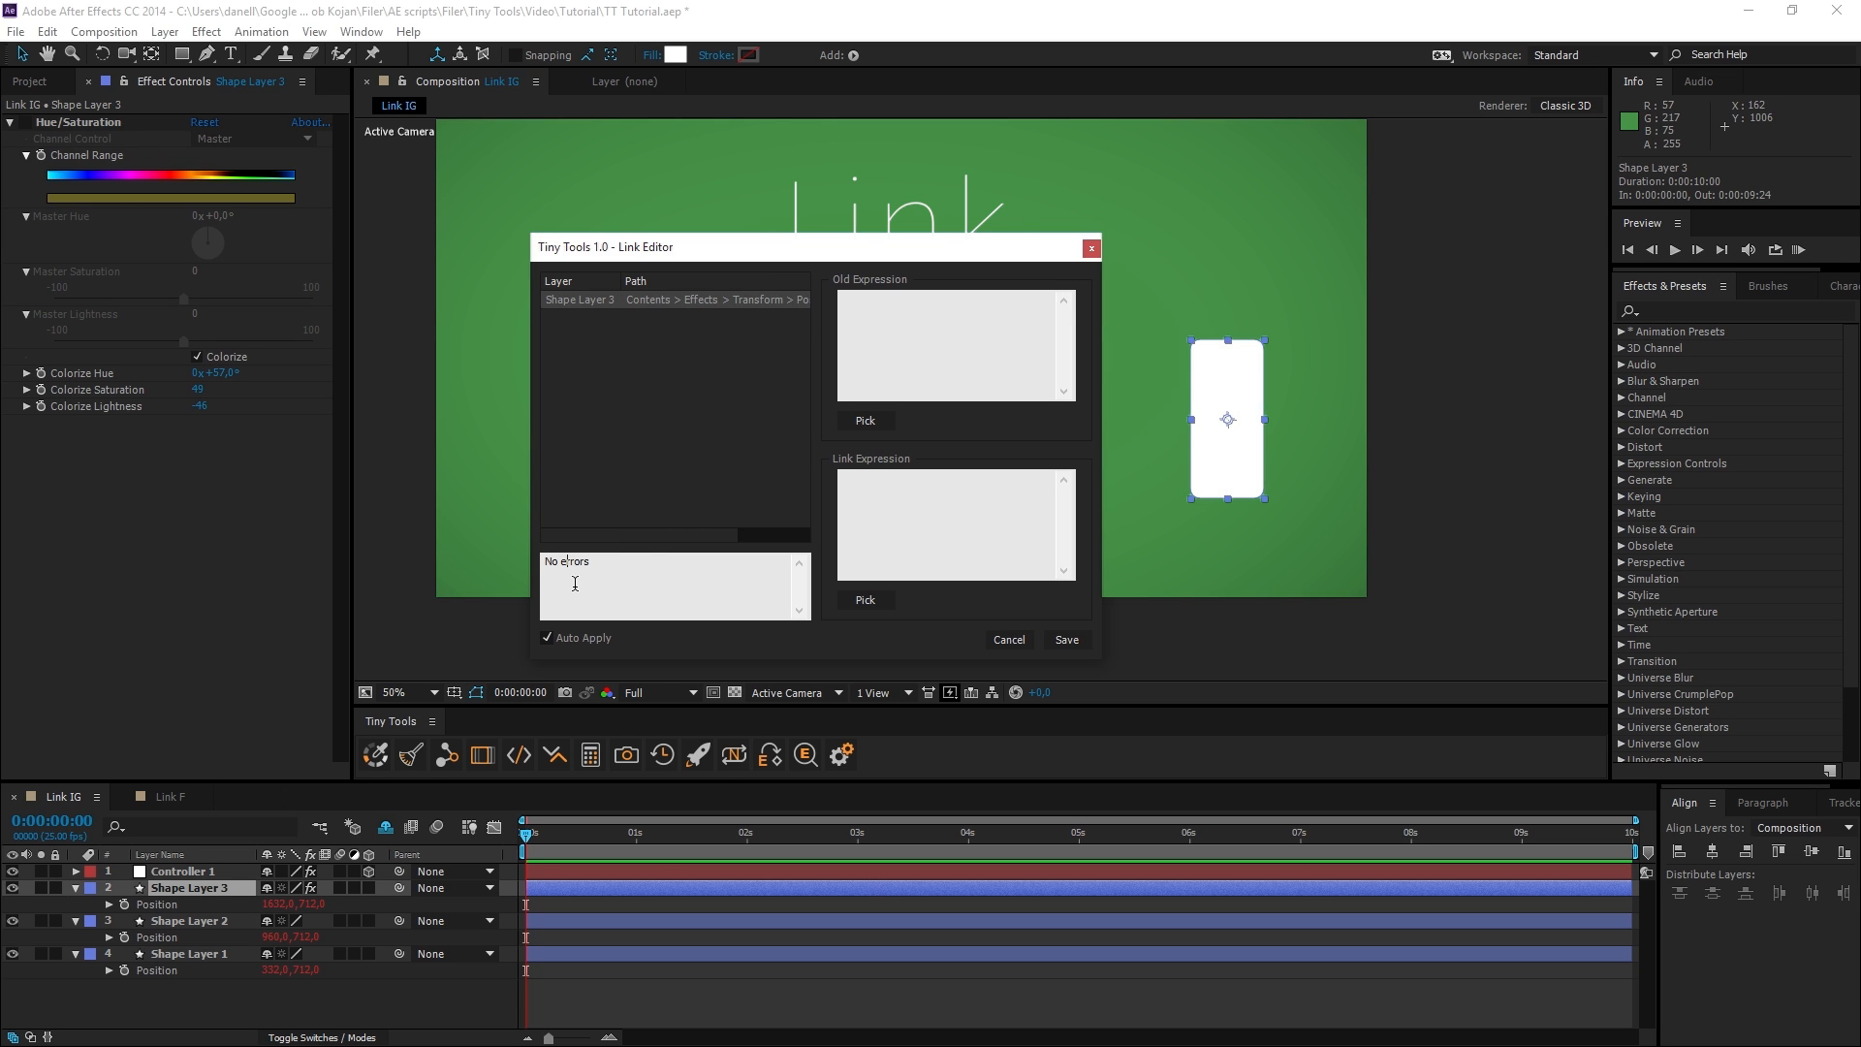
Start a wiggle link expression for Shape Layer 3's Position and turn off Auto Apply in the Link Editor.
drag(883, 256, 936, 590)
click(945, 874)
text(w)
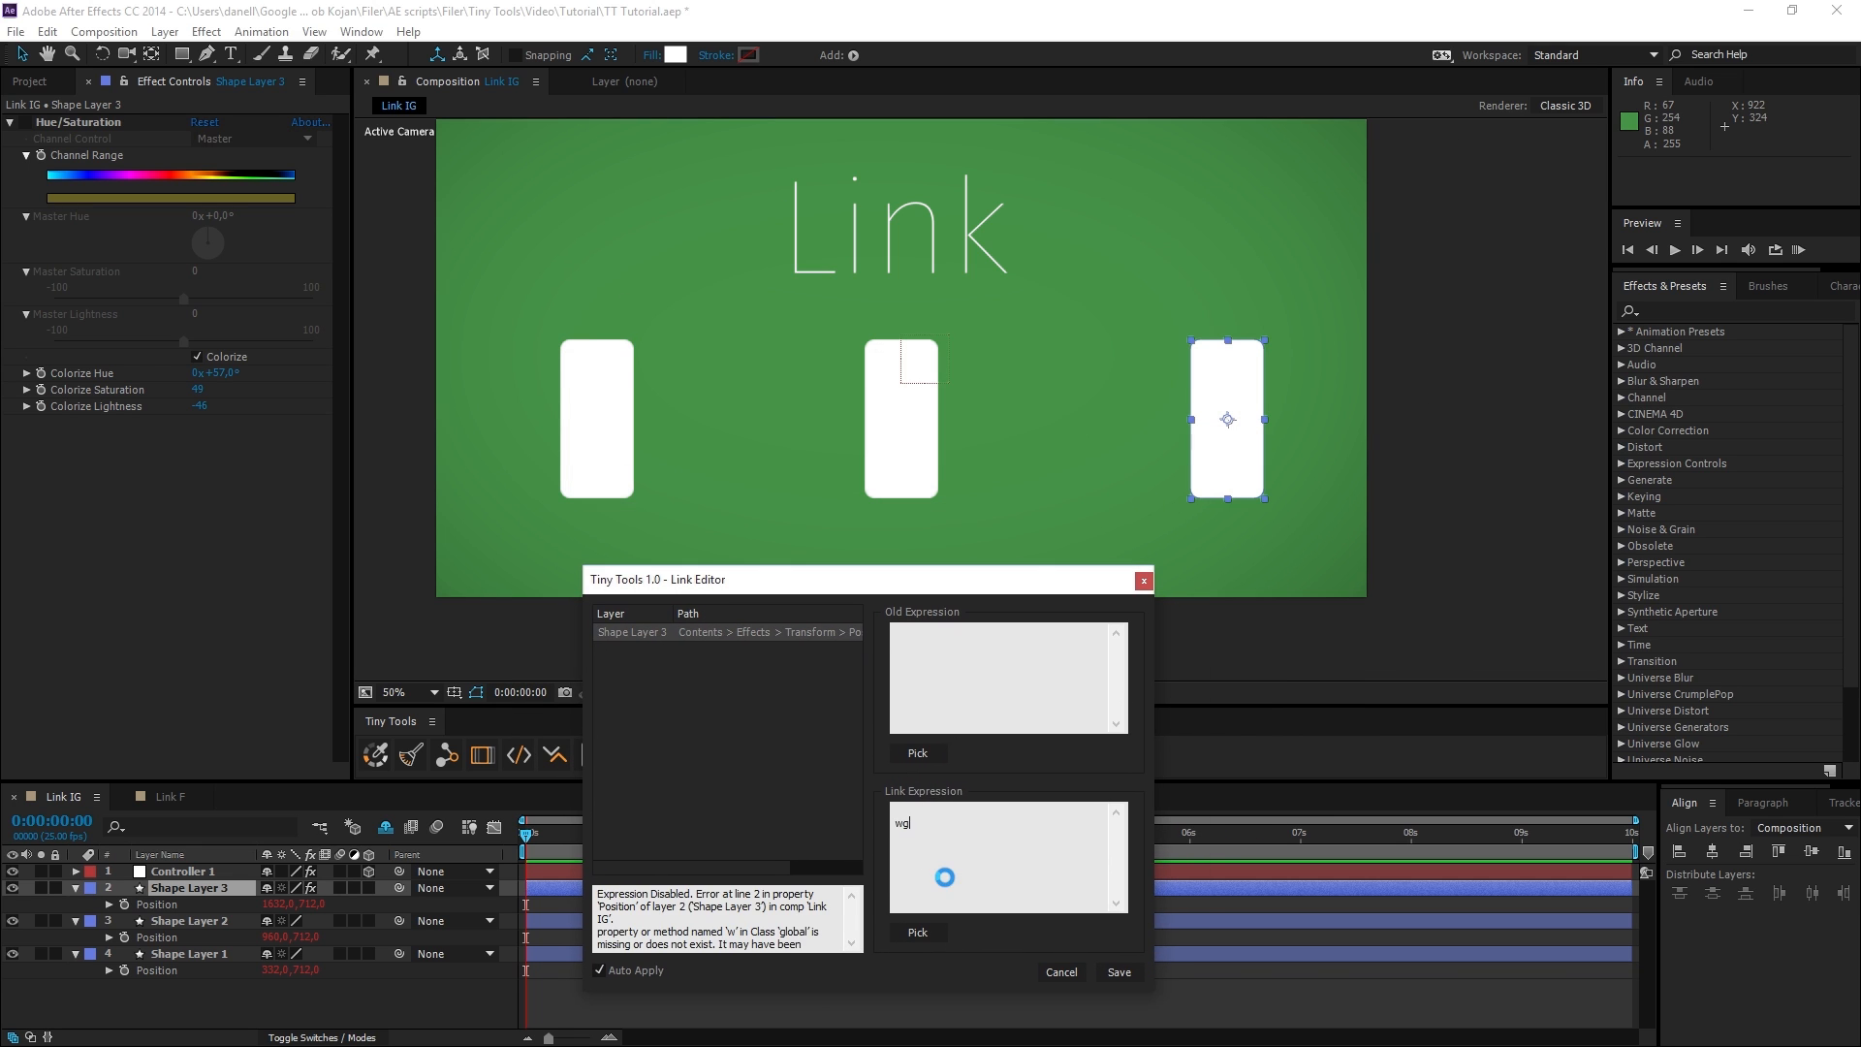
text(iggle)
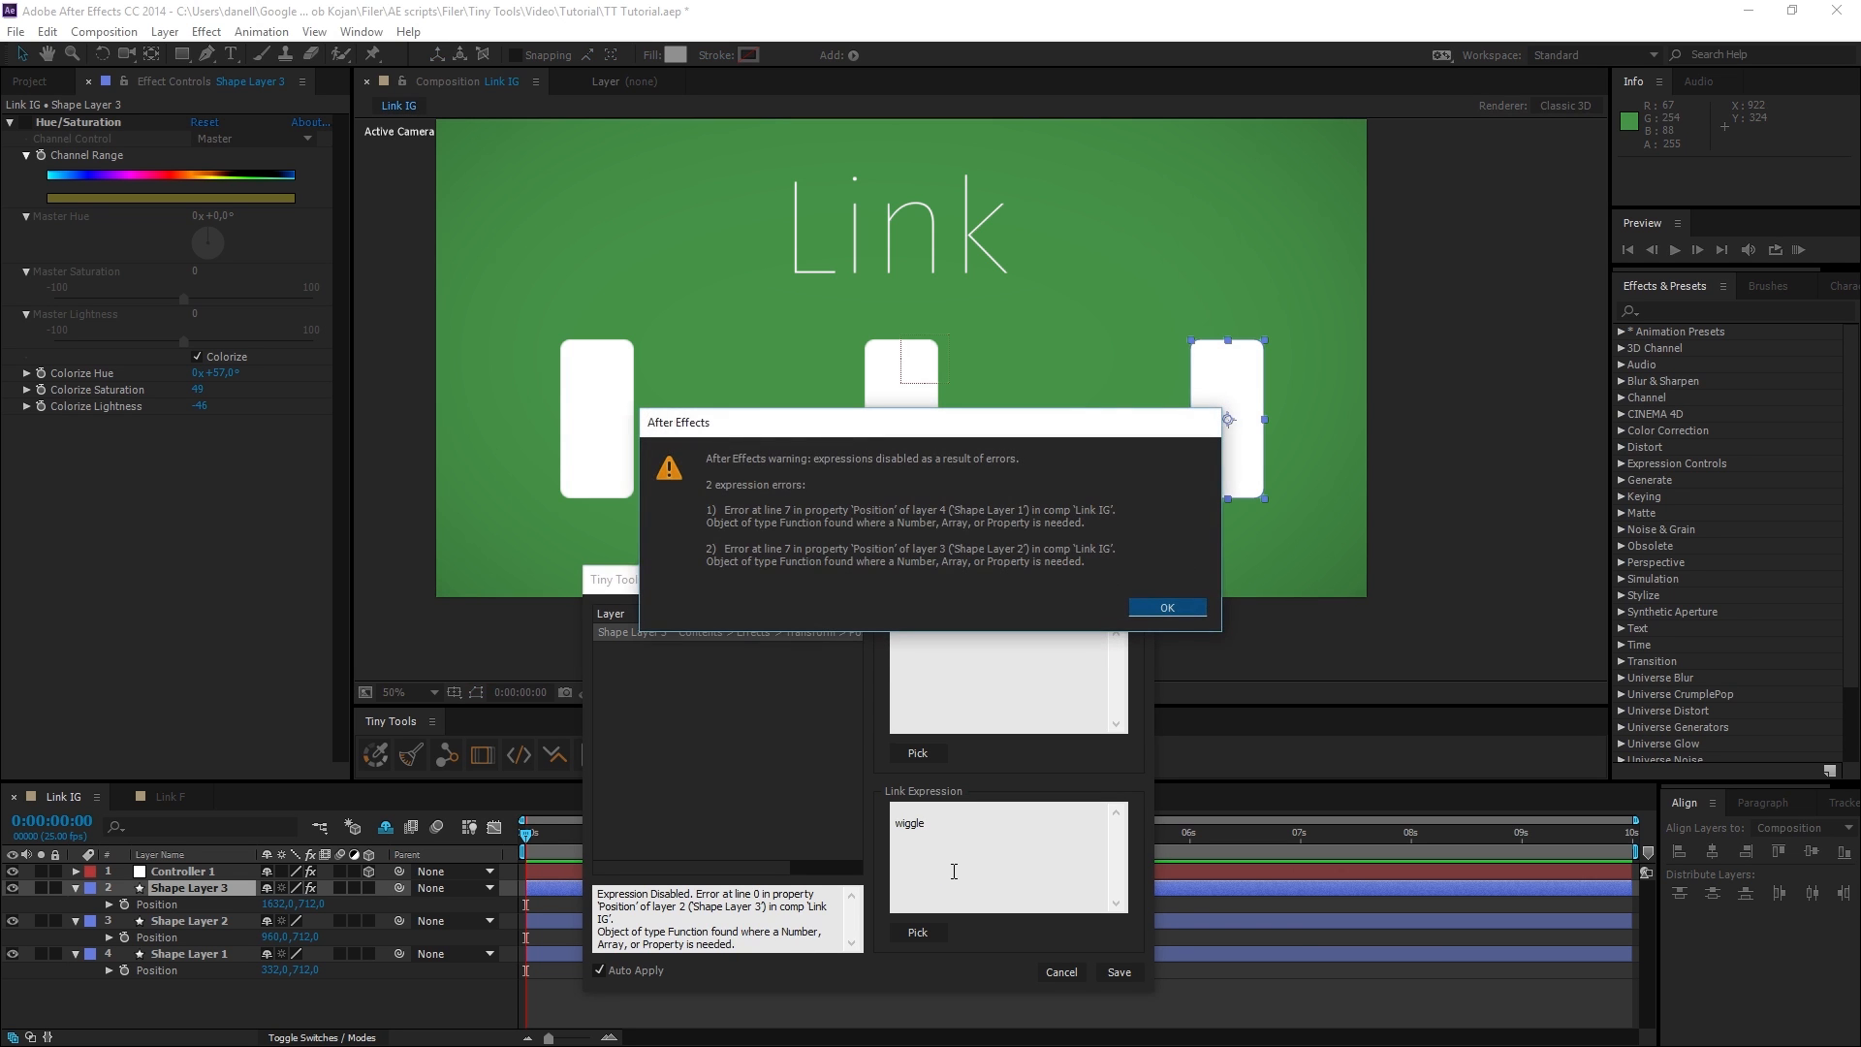
key(Return)
key(BackSpace)
click(613, 973)
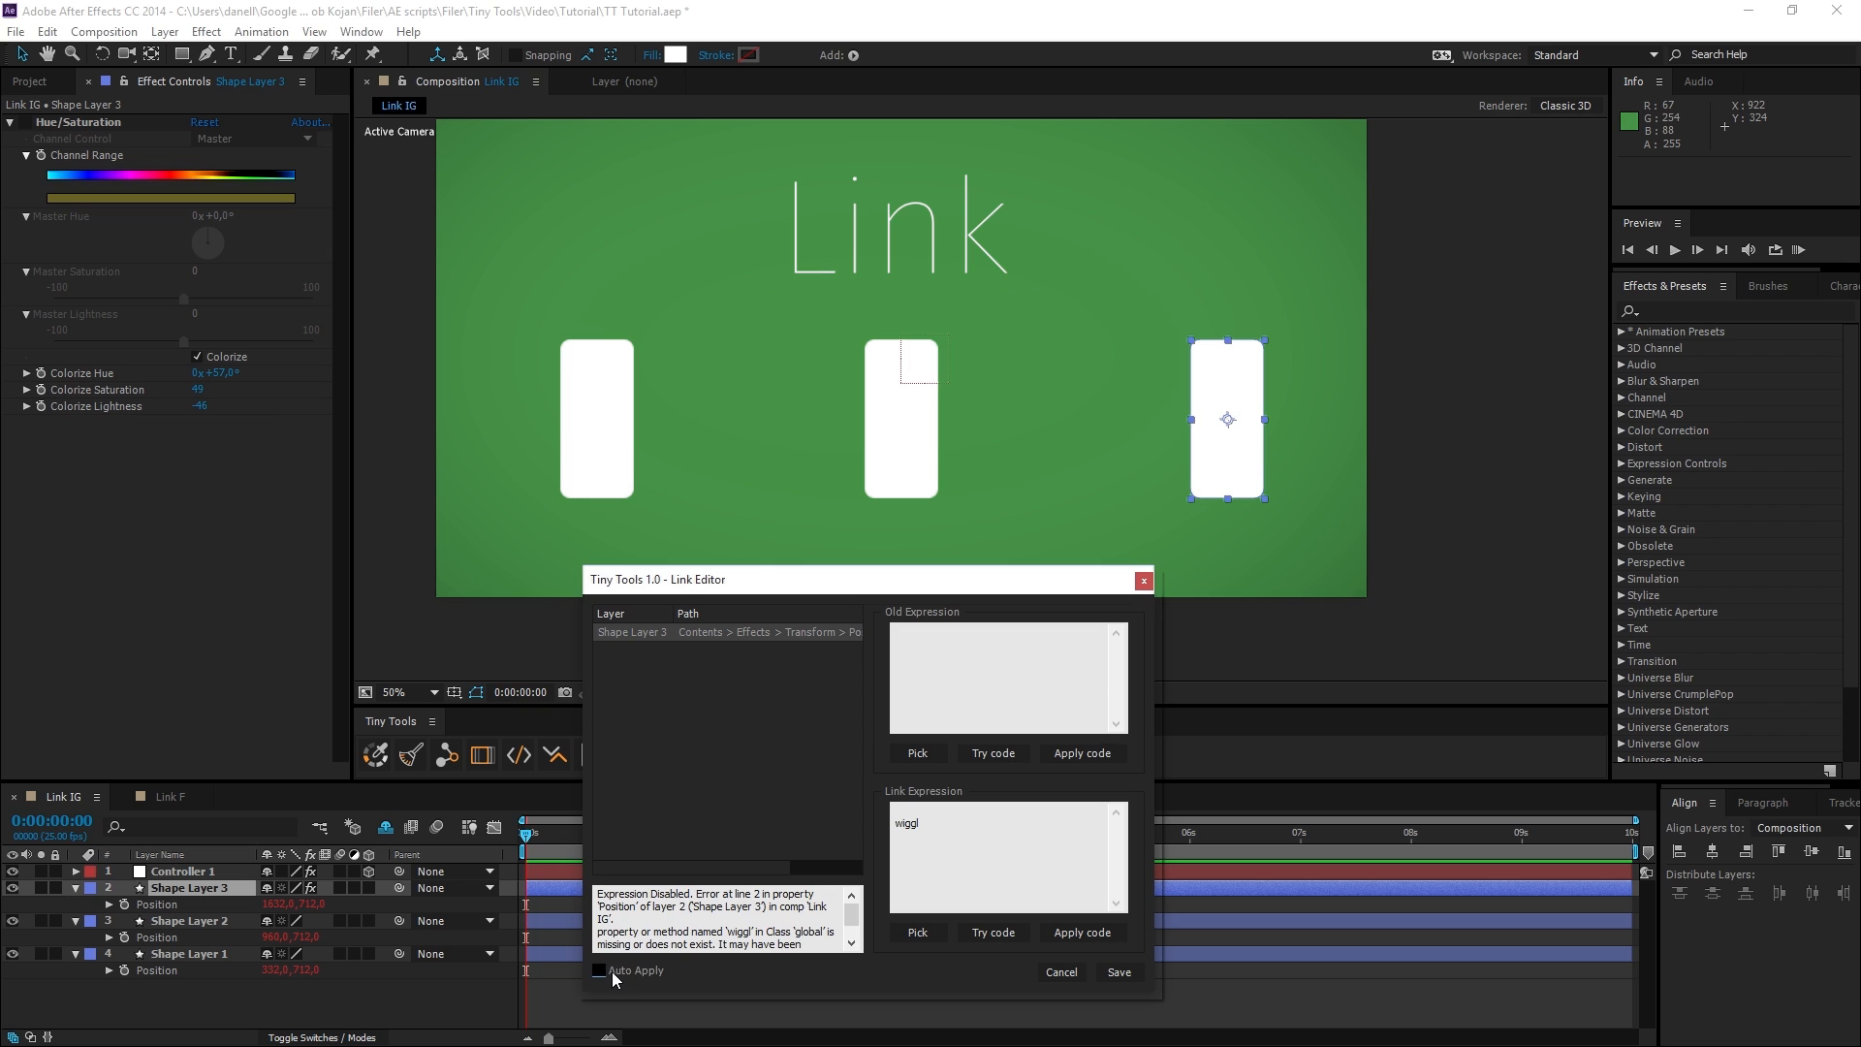
Complete the link expression as wiggle(10,100), test and apply it, and preview the motion along the timeline.
text(e(10,100))
click(1002, 935)
click(1078, 929)
drag(788, 586, 1226, 564)
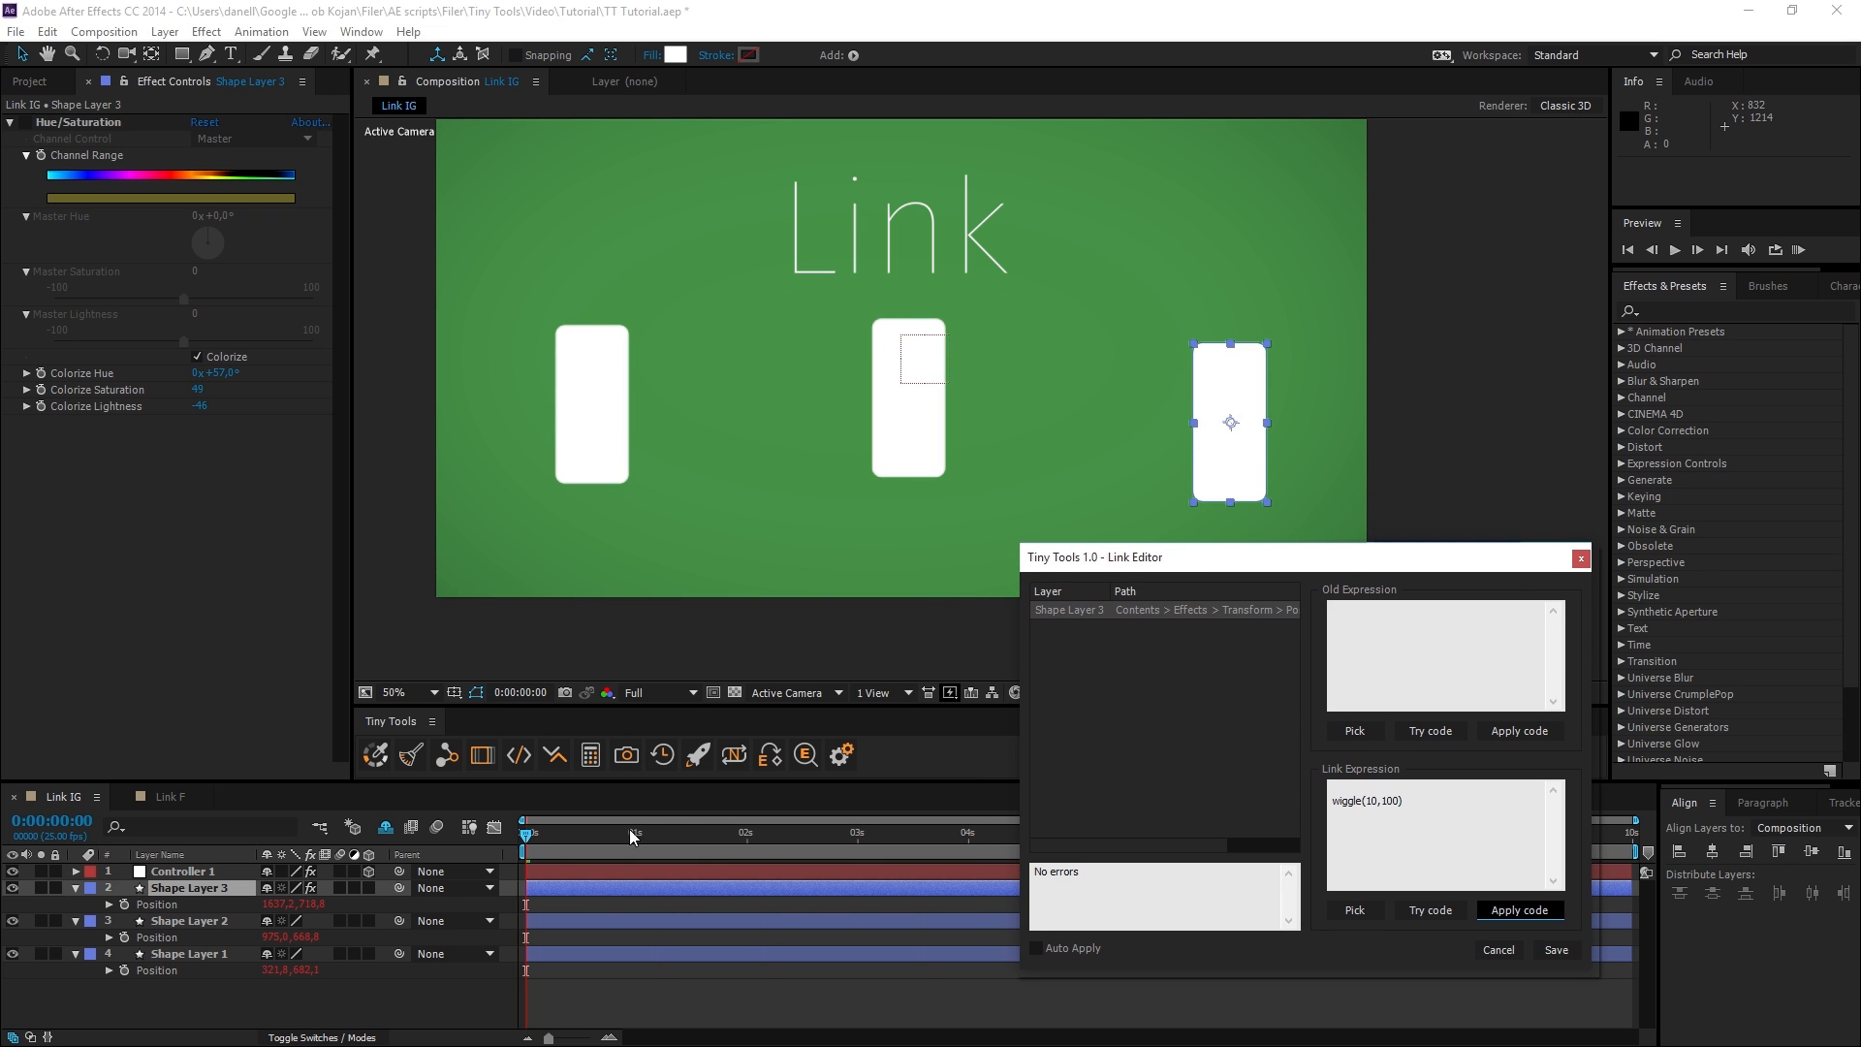
drag(529, 839, 624, 858)
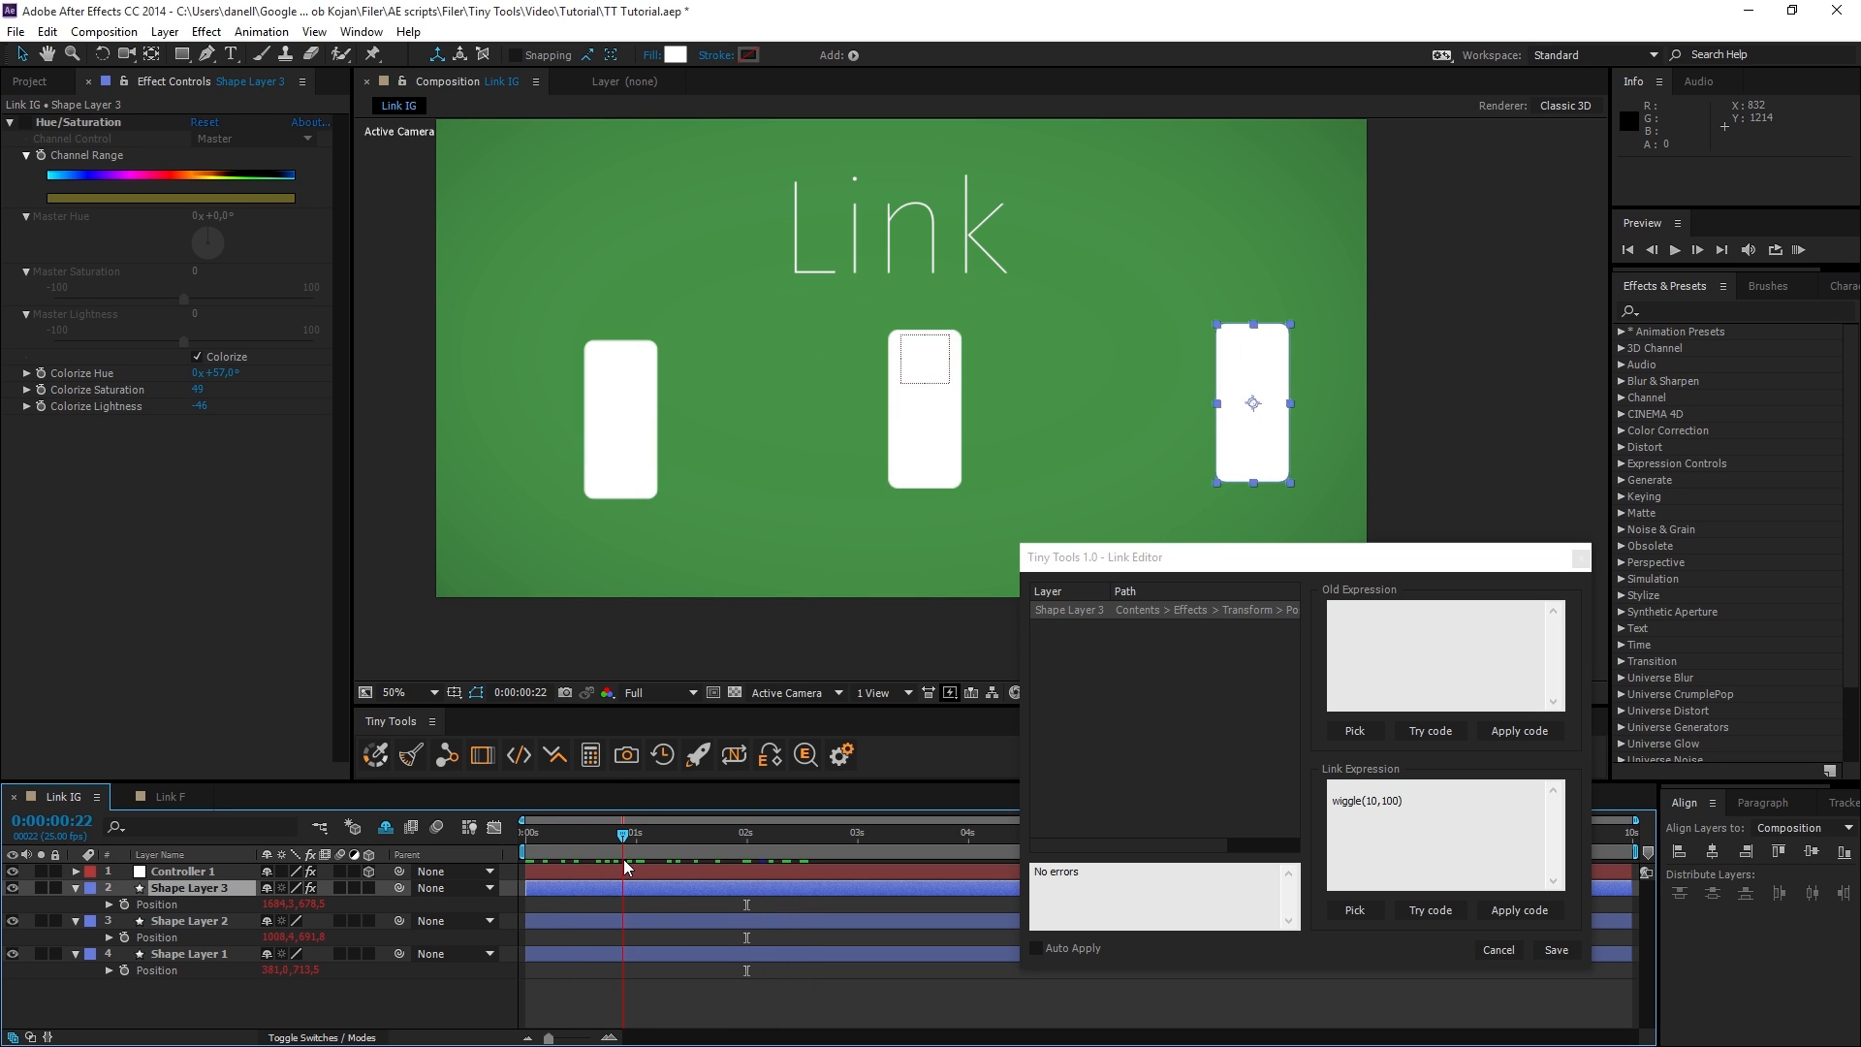
Rename Controller 1's TinyTools effect to //TinyTools and check the wiggle at another time.
click(185, 871)
click(75, 124)
key(Return)
click(103, 123)
drag(106, 122, 185, 124)
click(166, 267)
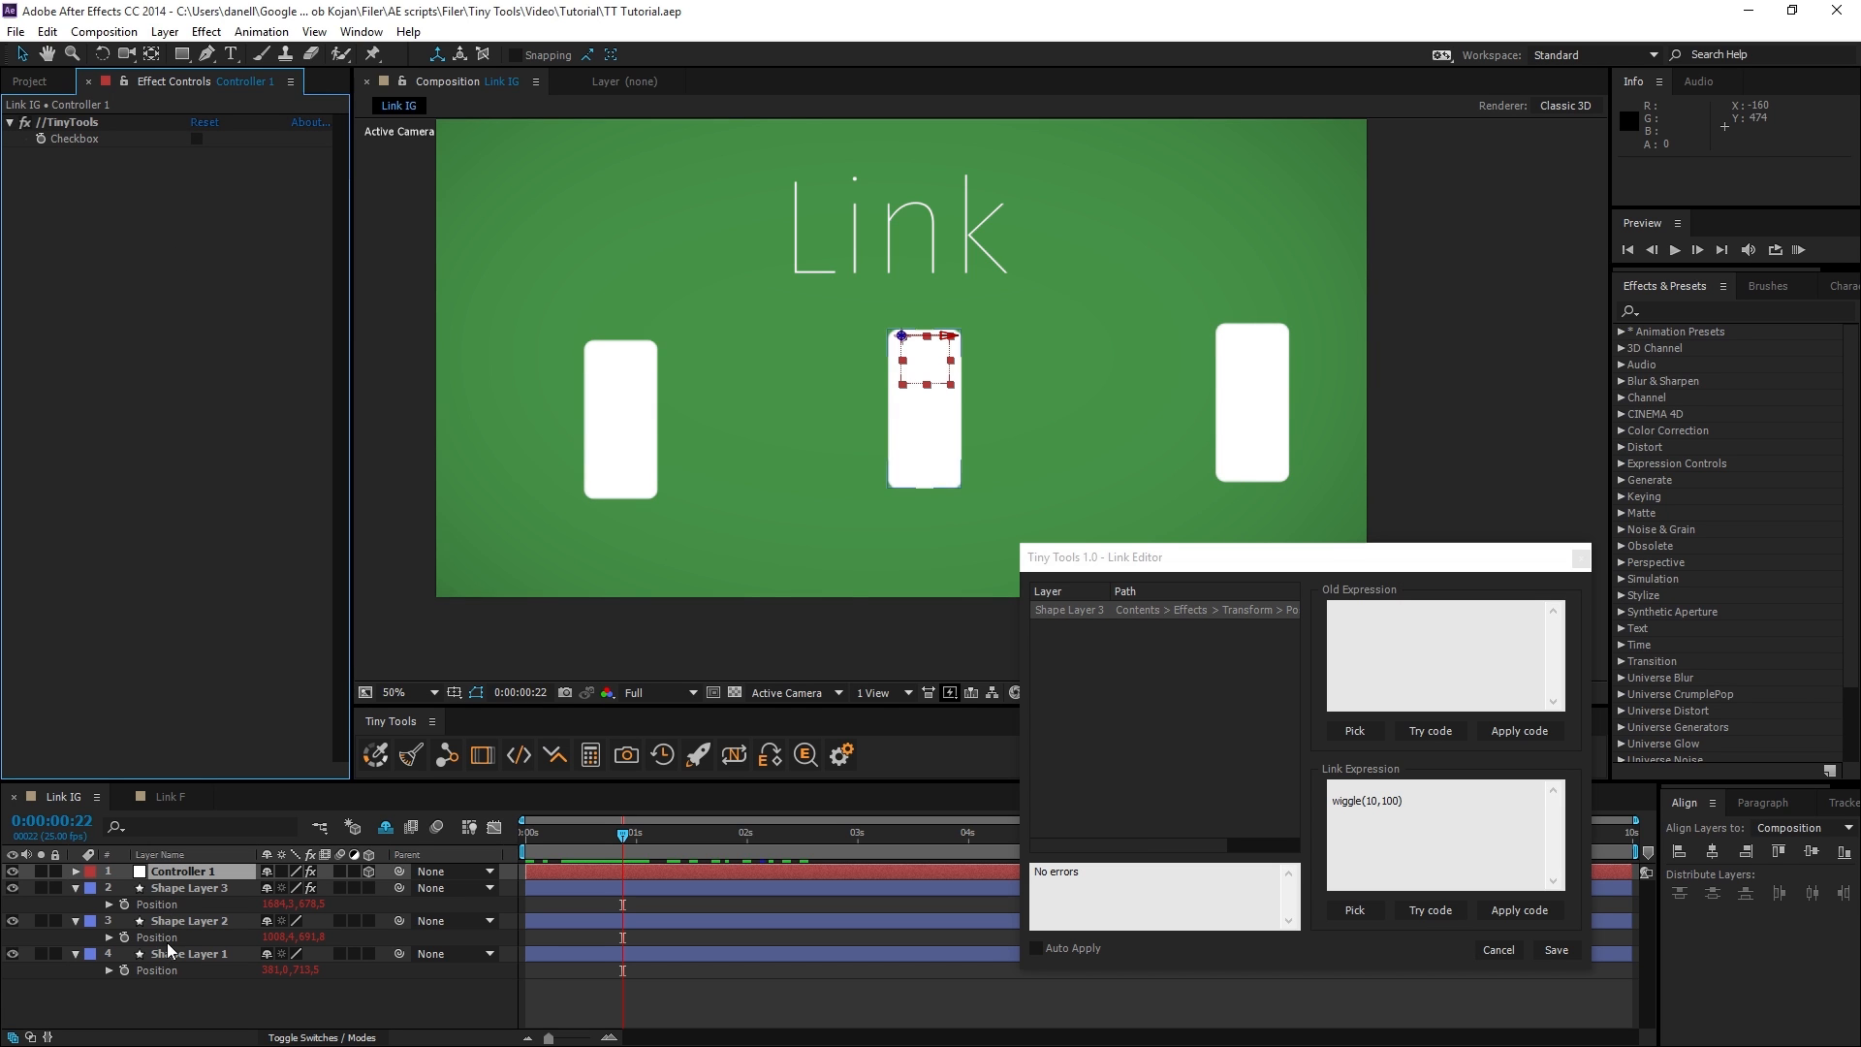
mouse_move(582, 833)
mouse_down()
mouse_move(560, 834)
mouse_move(590, 834)
mouse_up()
Change the link expression to wiggle(2,100), apply it, and preview the slower motion.
click(1377, 804)
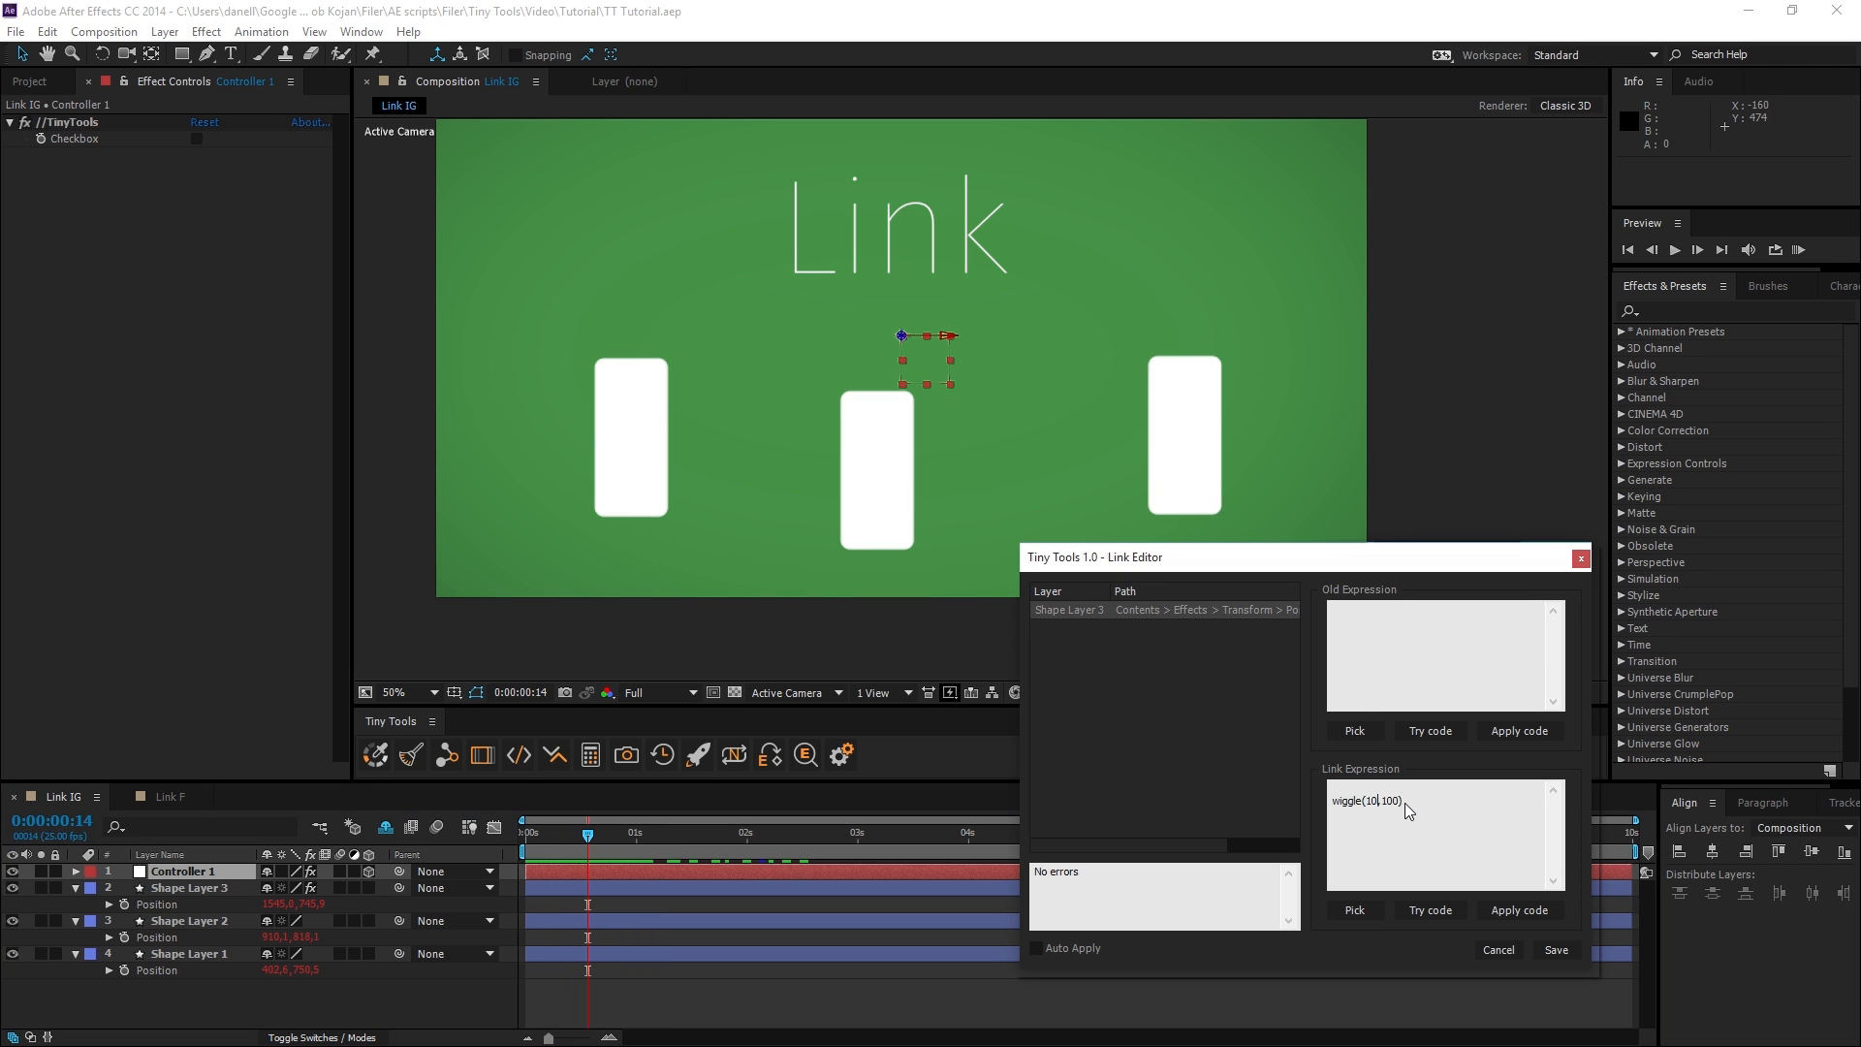
key(BackSpace)
key(BackSpace)
text(2)
click(1506, 909)
drag(593, 834, 818, 837)
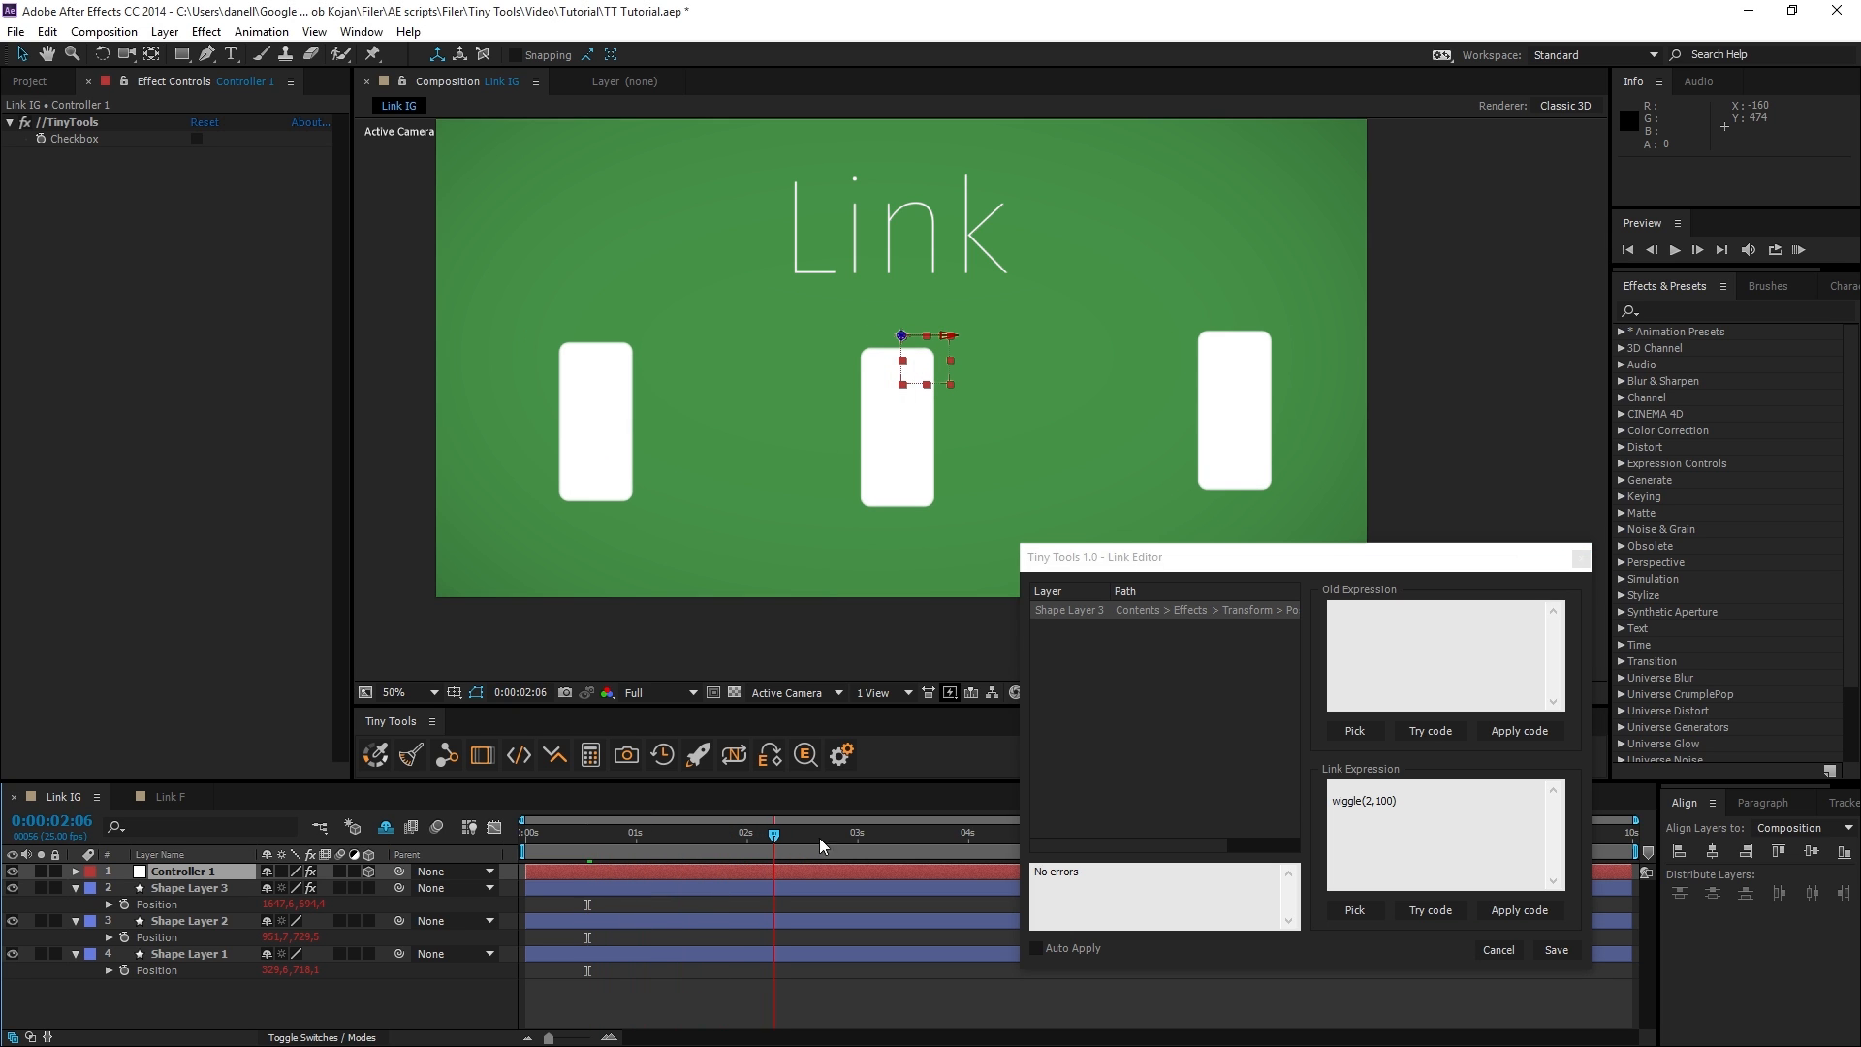
Raise the wiggle amplitude to 200 in the link expression, apply it, and preview the result.
click(1384, 801)
click(1509, 910)
drag(781, 836, 684, 882)
Copy the wiggle(2,200) link expression into the Old Expression of Shape Layer 3's Position.
click(1393, 626)
drag(1412, 802, 1274, 805)
key(ctrl+c)
click(1365, 633)
key(ctrl+v)
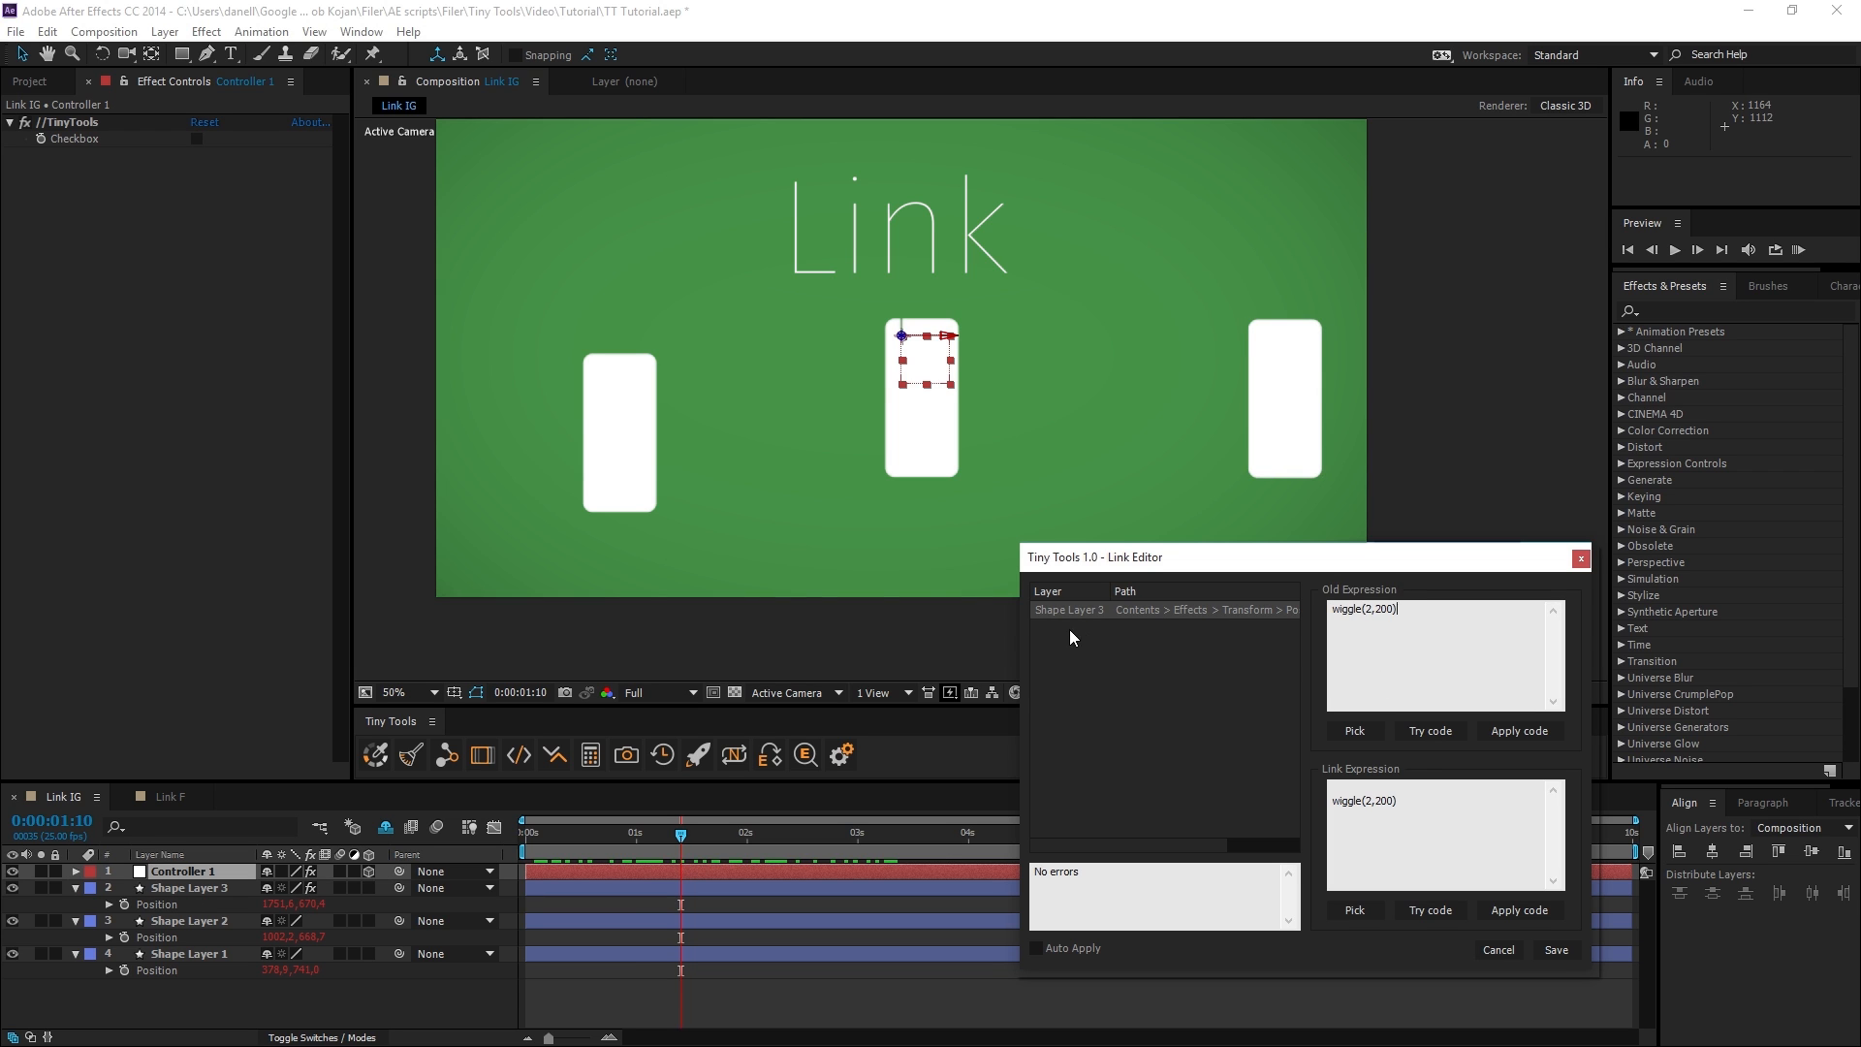
Change the Old Expression to wiggle(20,20) and preview the shapes' motion along the timeline.
click(1370, 610)
text(0)
click(1393, 614)
key(BackSpace)
drag(1431, 645, 1310, 634)
click(1345, 622)
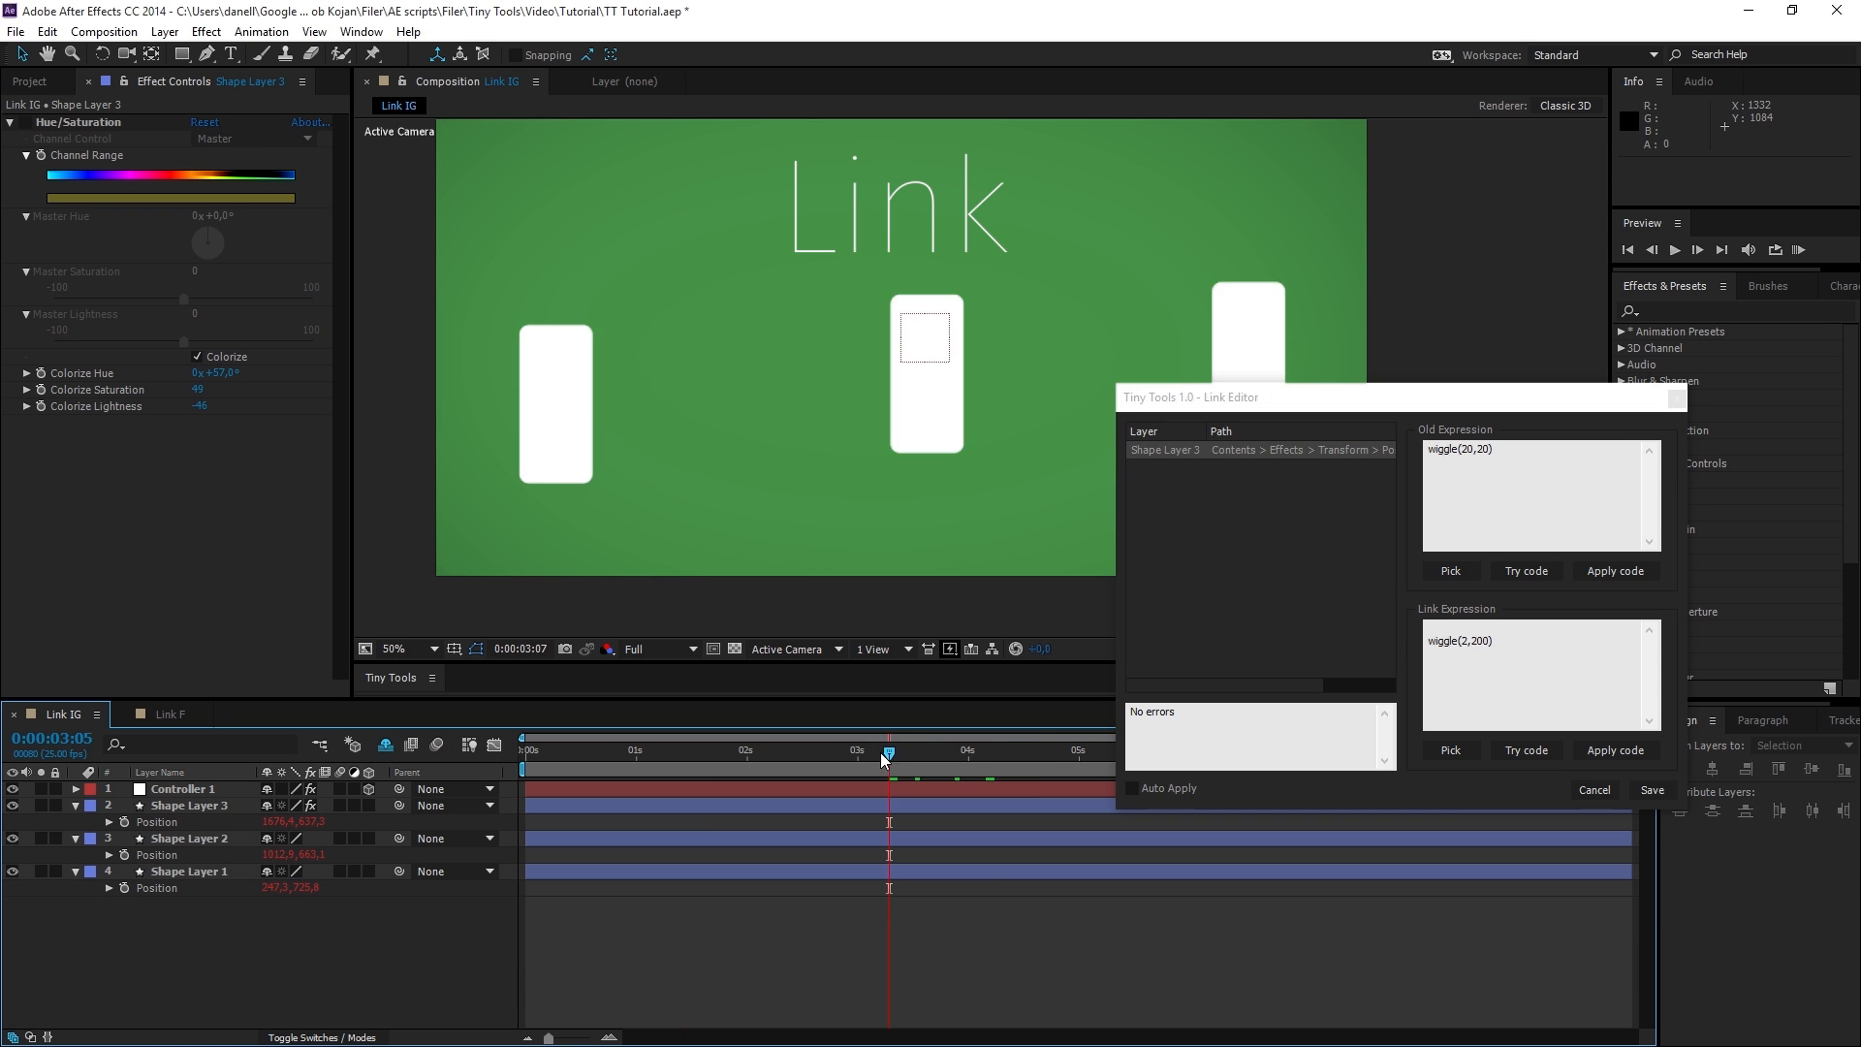
drag(885, 753, 640, 753)
drag(1281, 407, 1401, 479)
drag(641, 762, 873, 761)
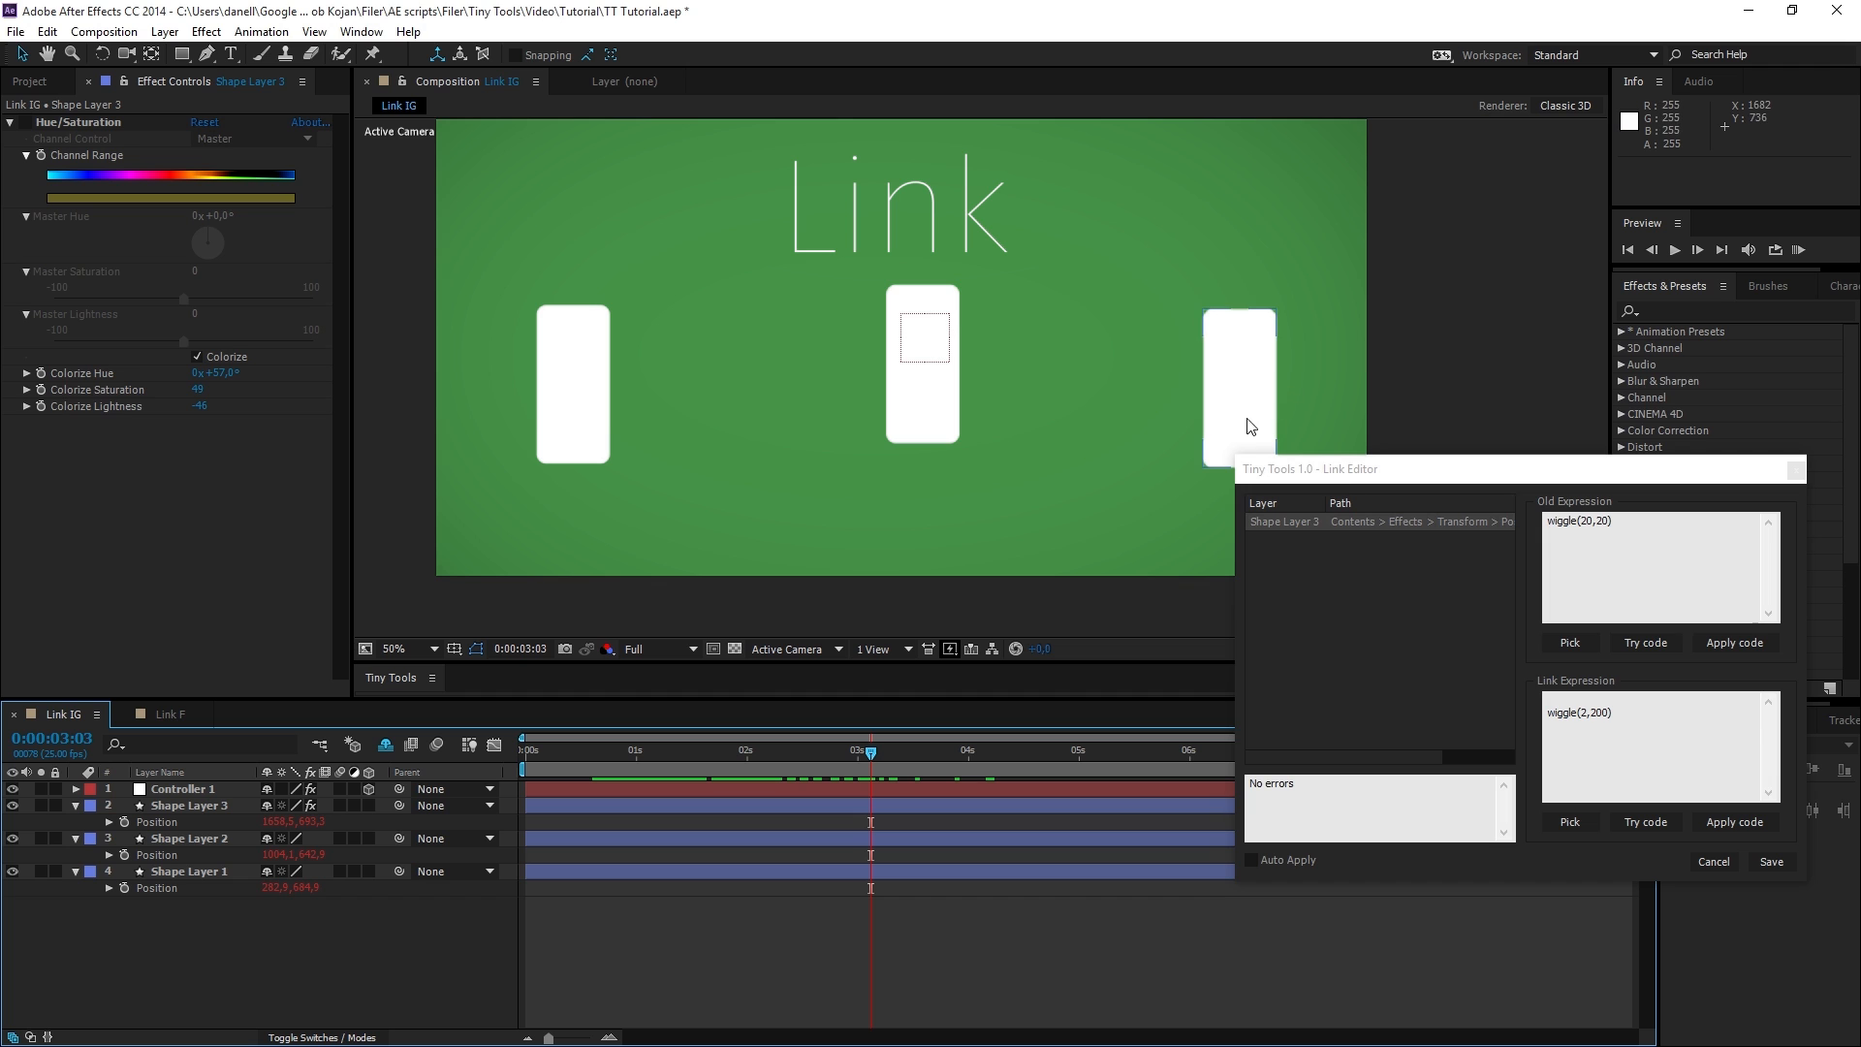
drag(884, 765, 1072, 741)
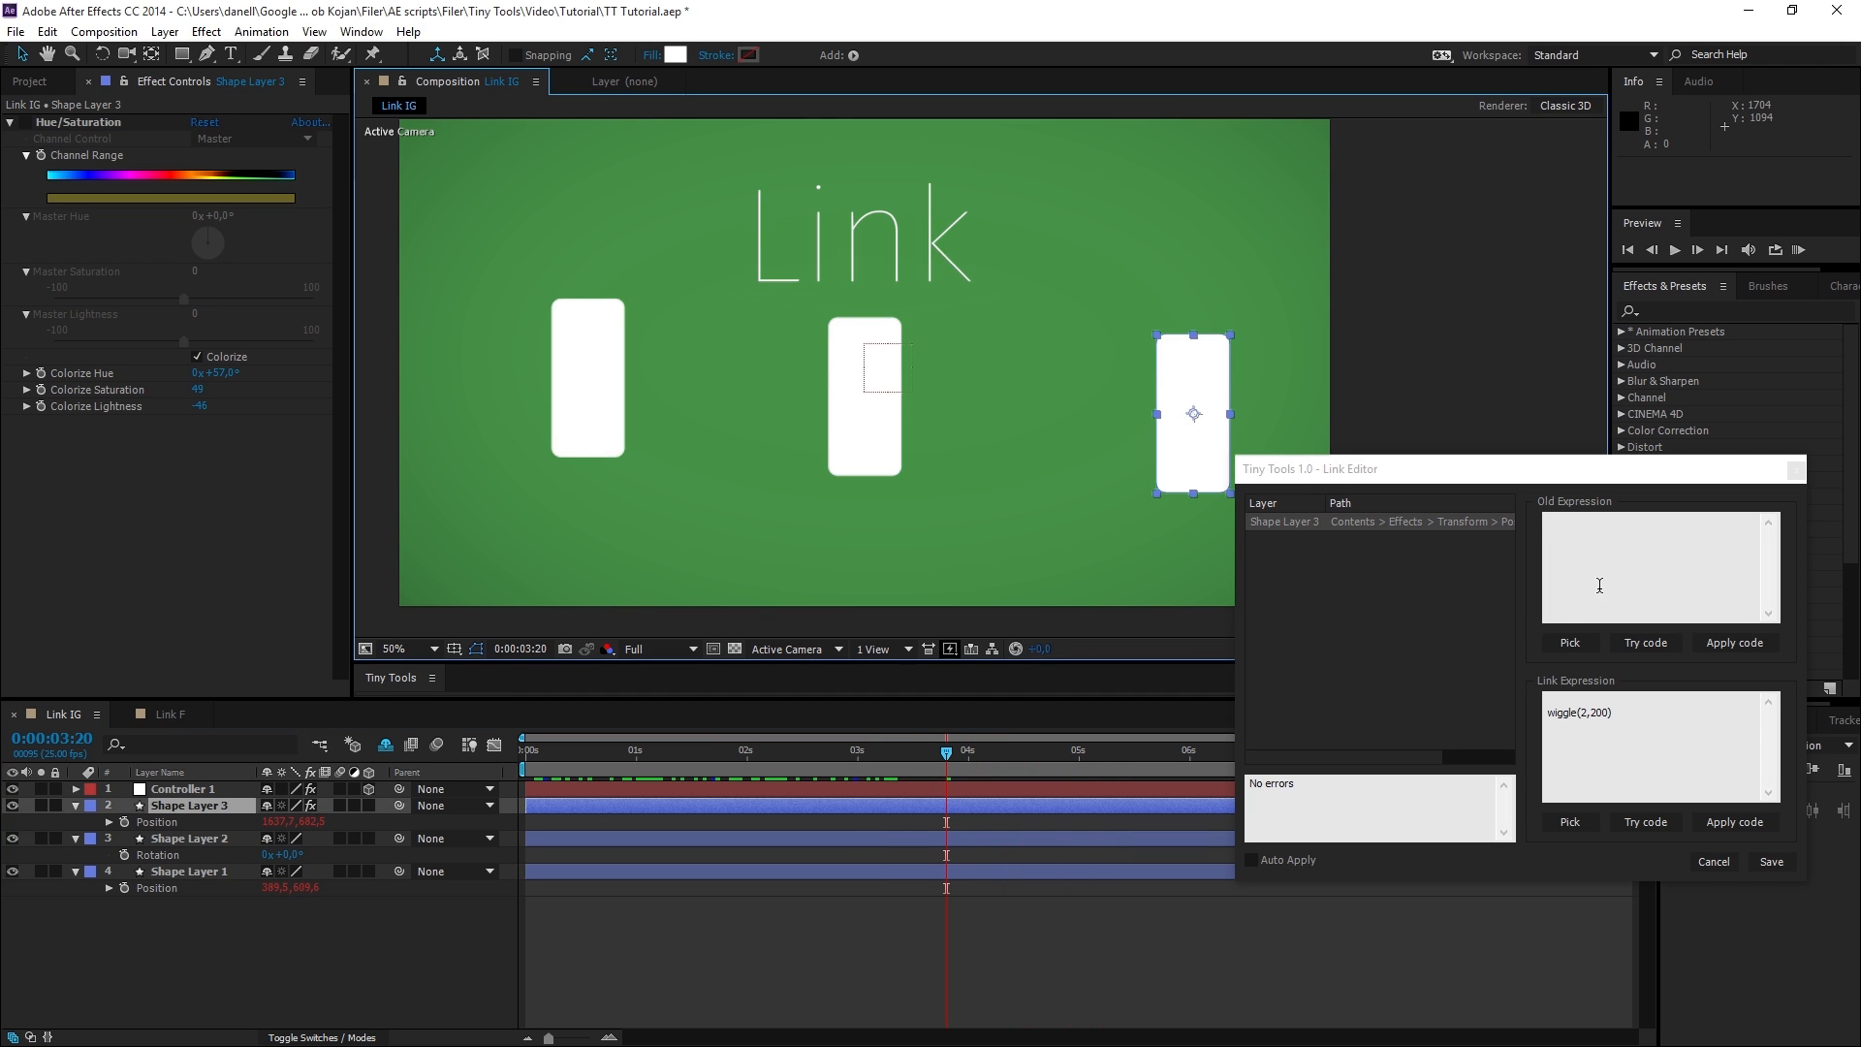
Replace the Old Expression with a picked reference to Shape Layer 2's Rotation plus value, and apply it.
click(1565, 640)
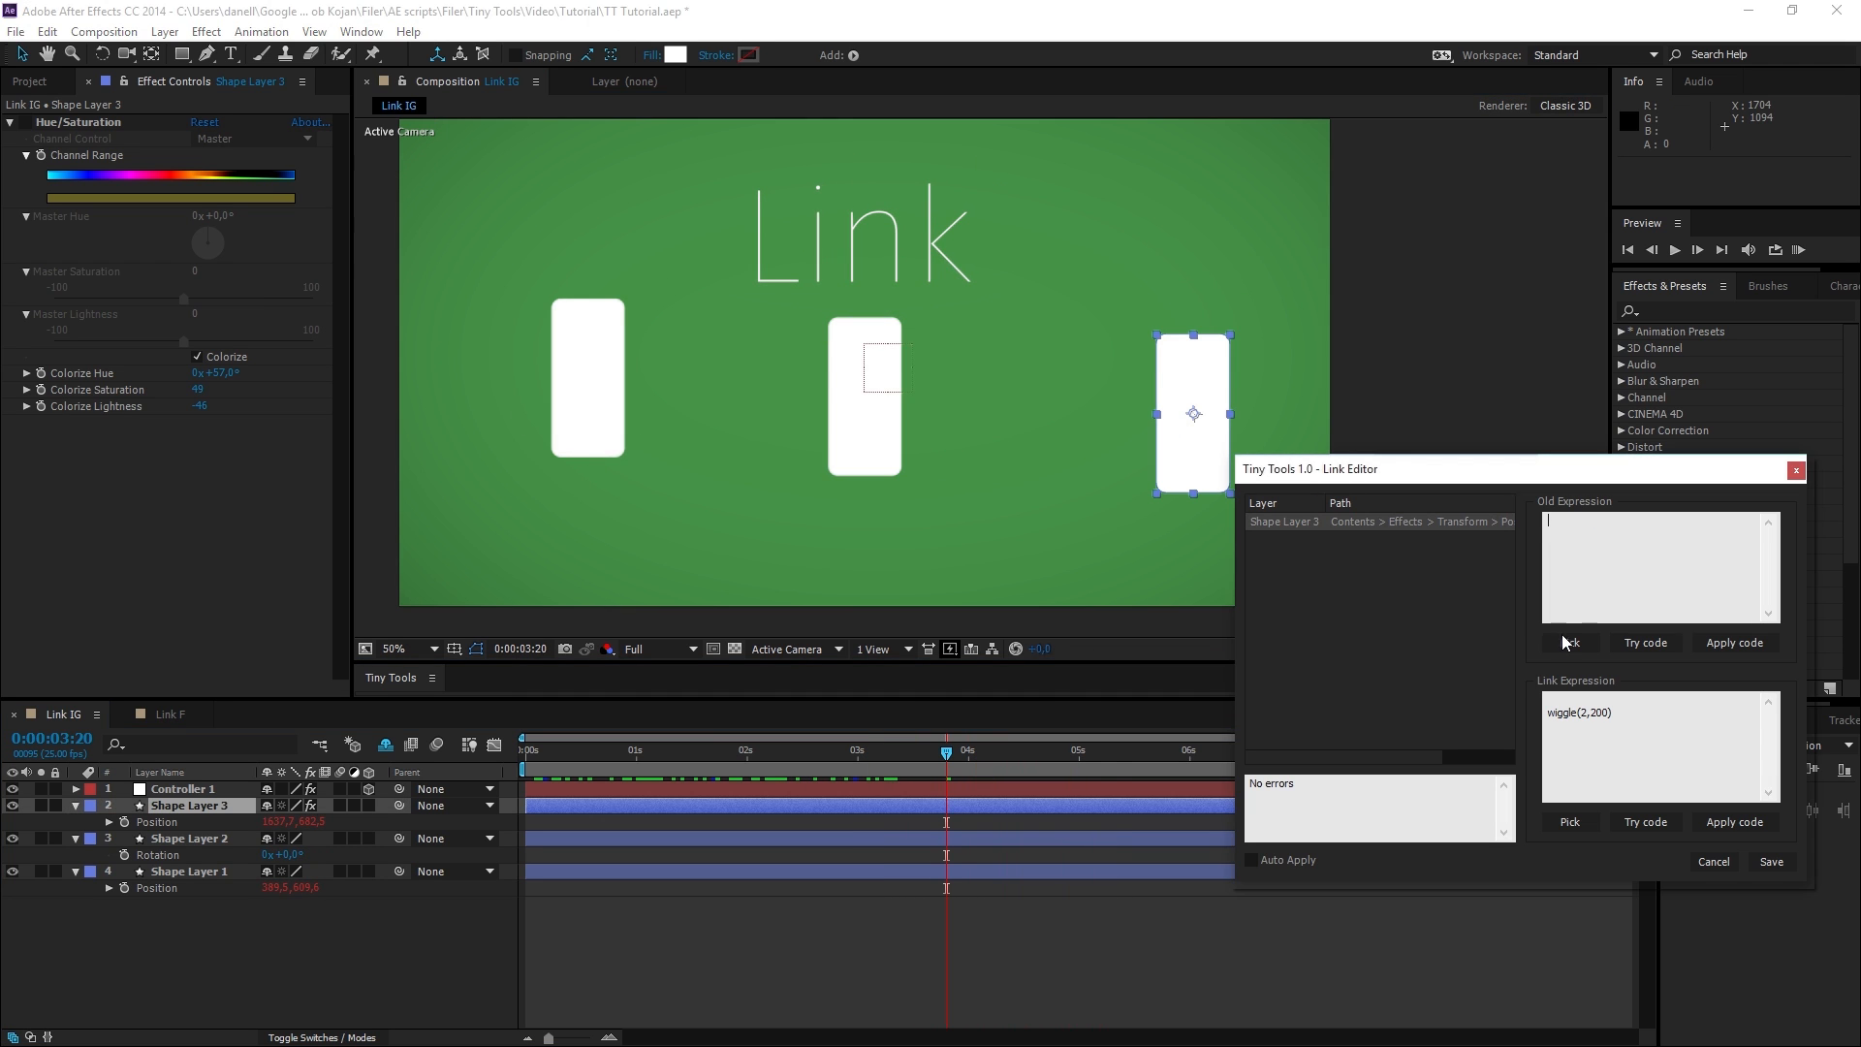
click(155, 854)
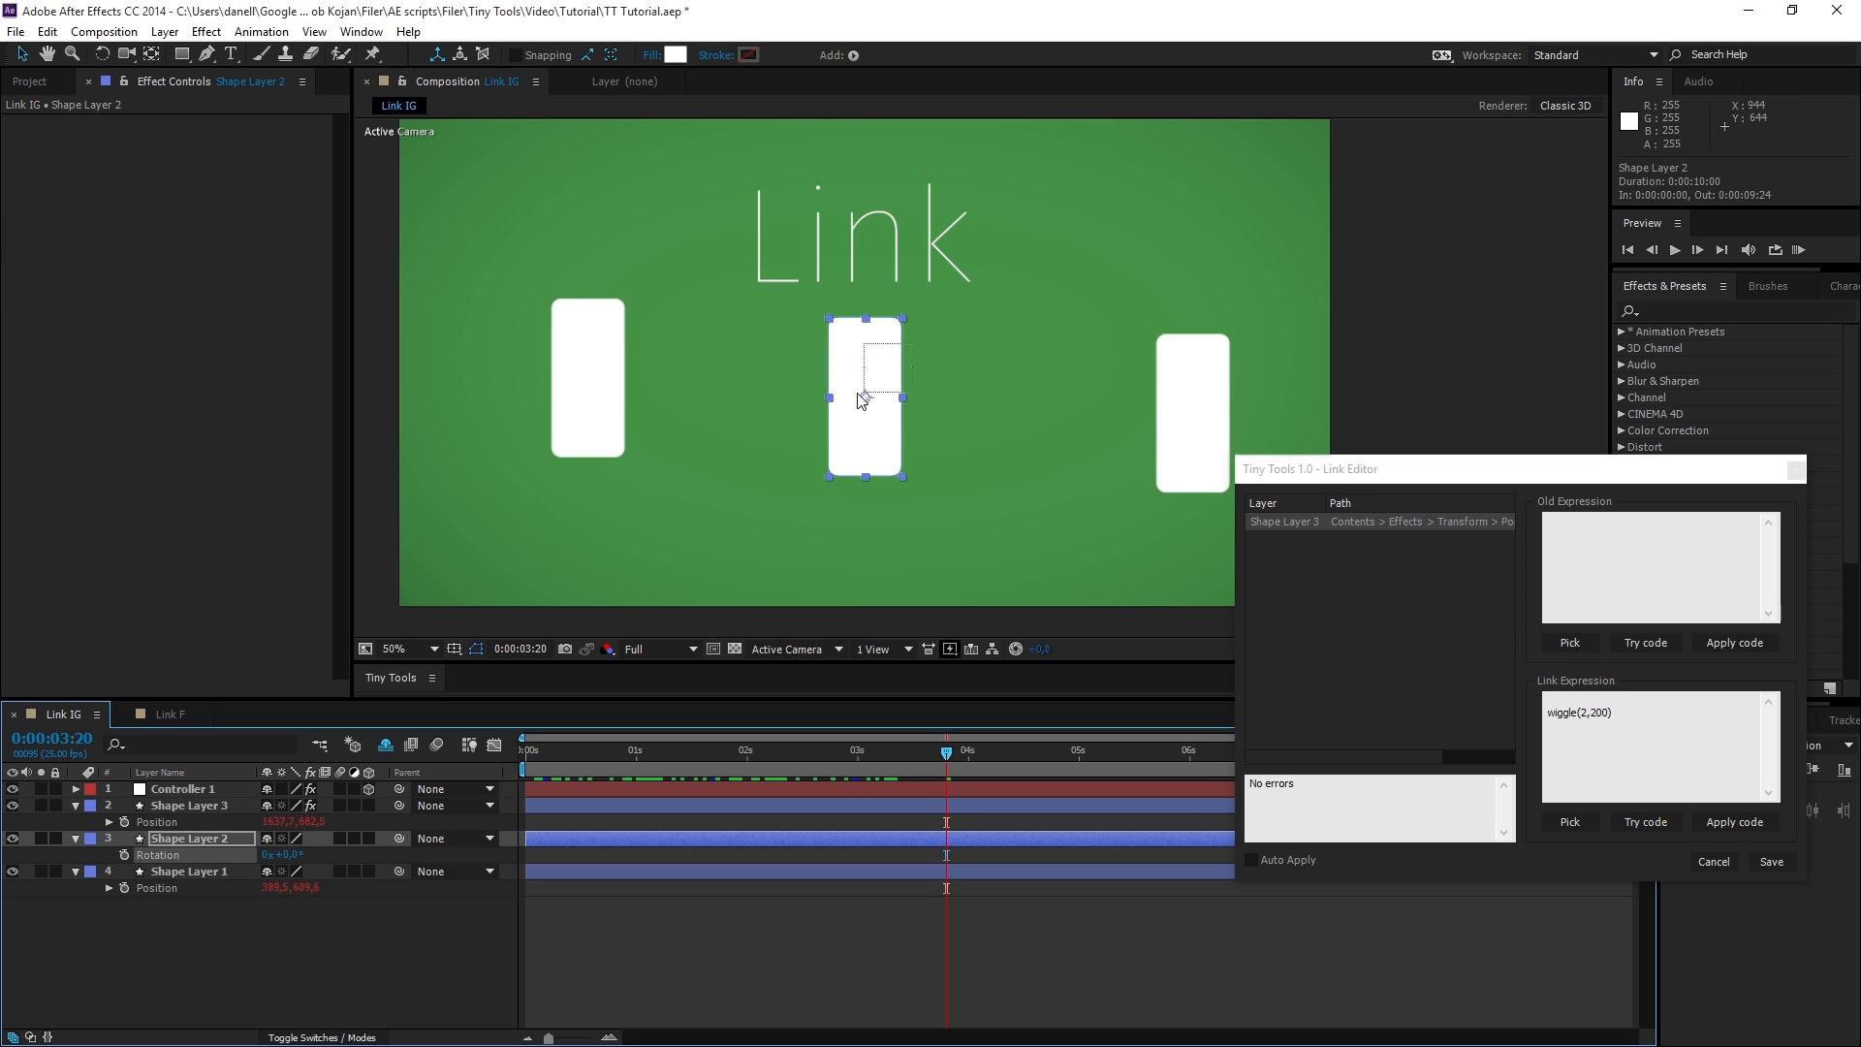
click(1572, 643)
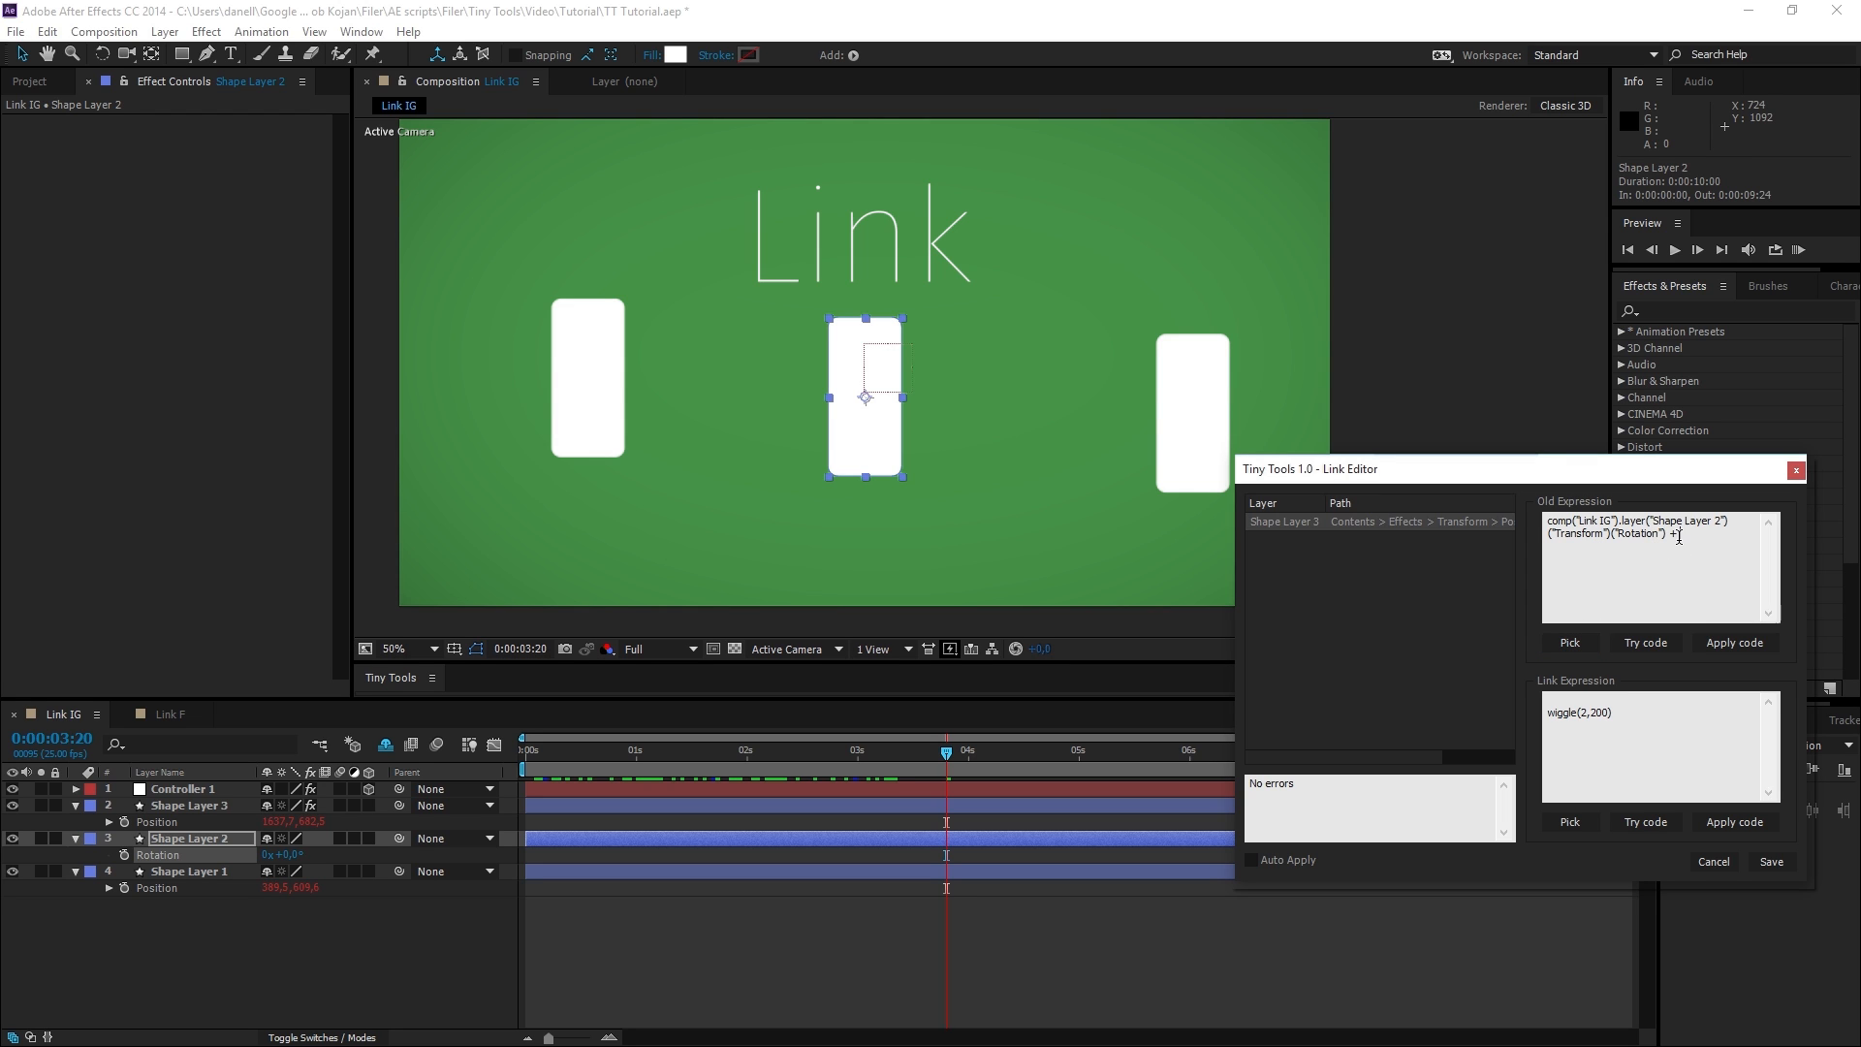
text(ue)
click(1731, 646)
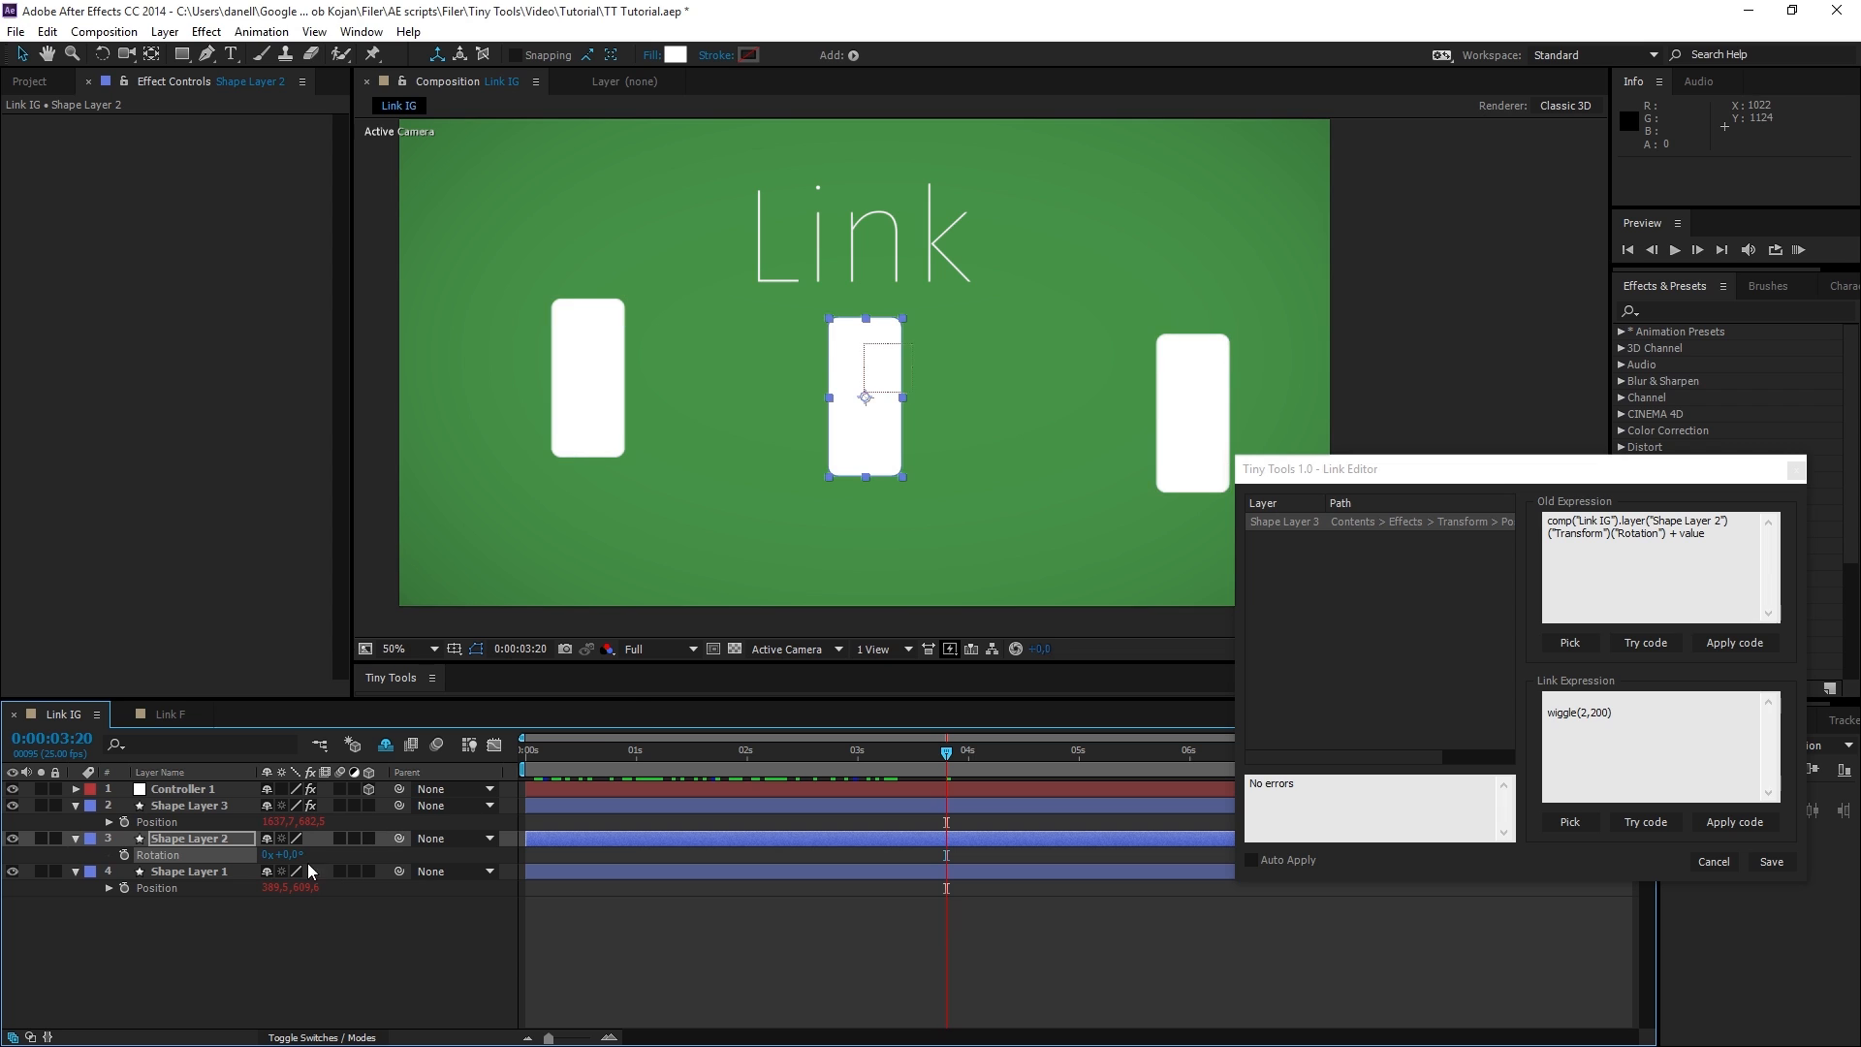
Vary Shape Layer 2's Rotation to test how it drives Shape Layer 3's Position.
drag(299, 855, 129, 855)
drag(132, 857, 141, 855)
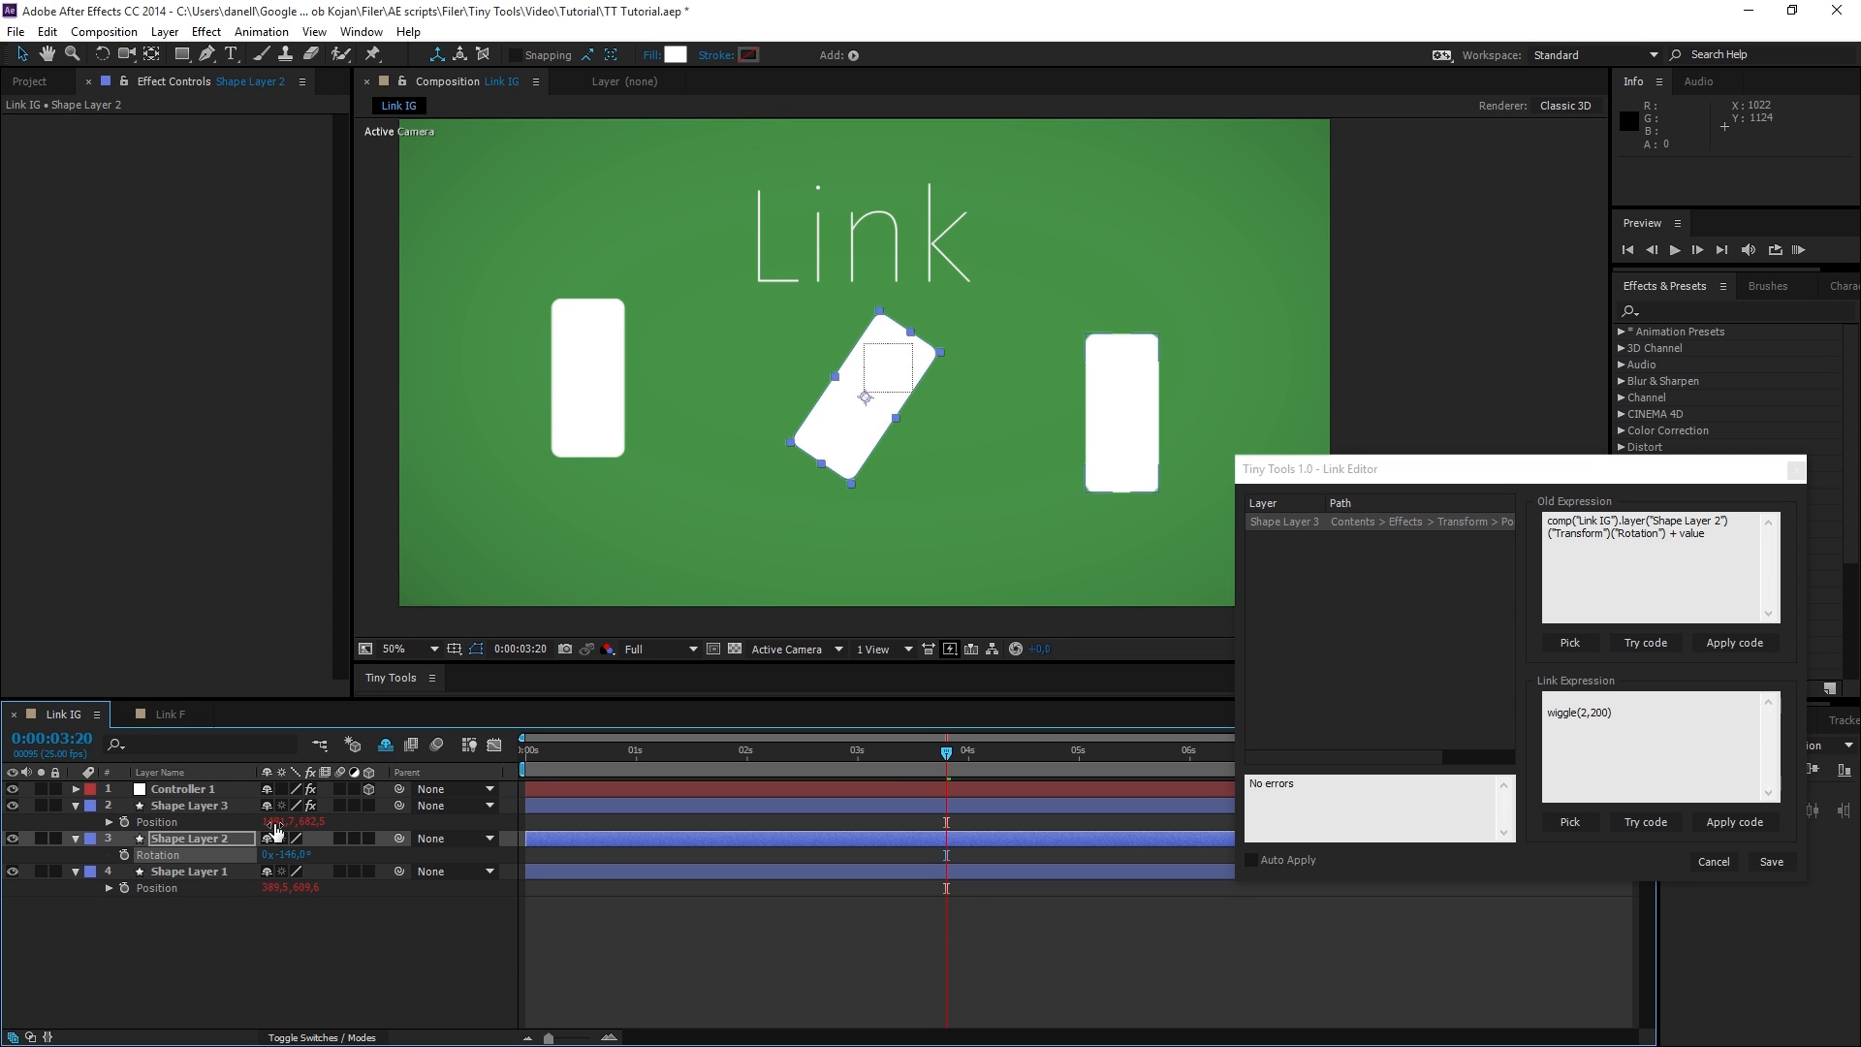
mouse_move(283, 854)
mouse_down()
mouse_move(303, 854)
mouse_move(256, 854)
mouse_up()
Add the expression time*60 to Shape Layer 2's Rotation and preview the whole composition from the start.
drag(947, 753, 525, 766)
alt+click(124, 855)
text(time*60)
click(532, 754)
drag(532, 754, 1673, 773)
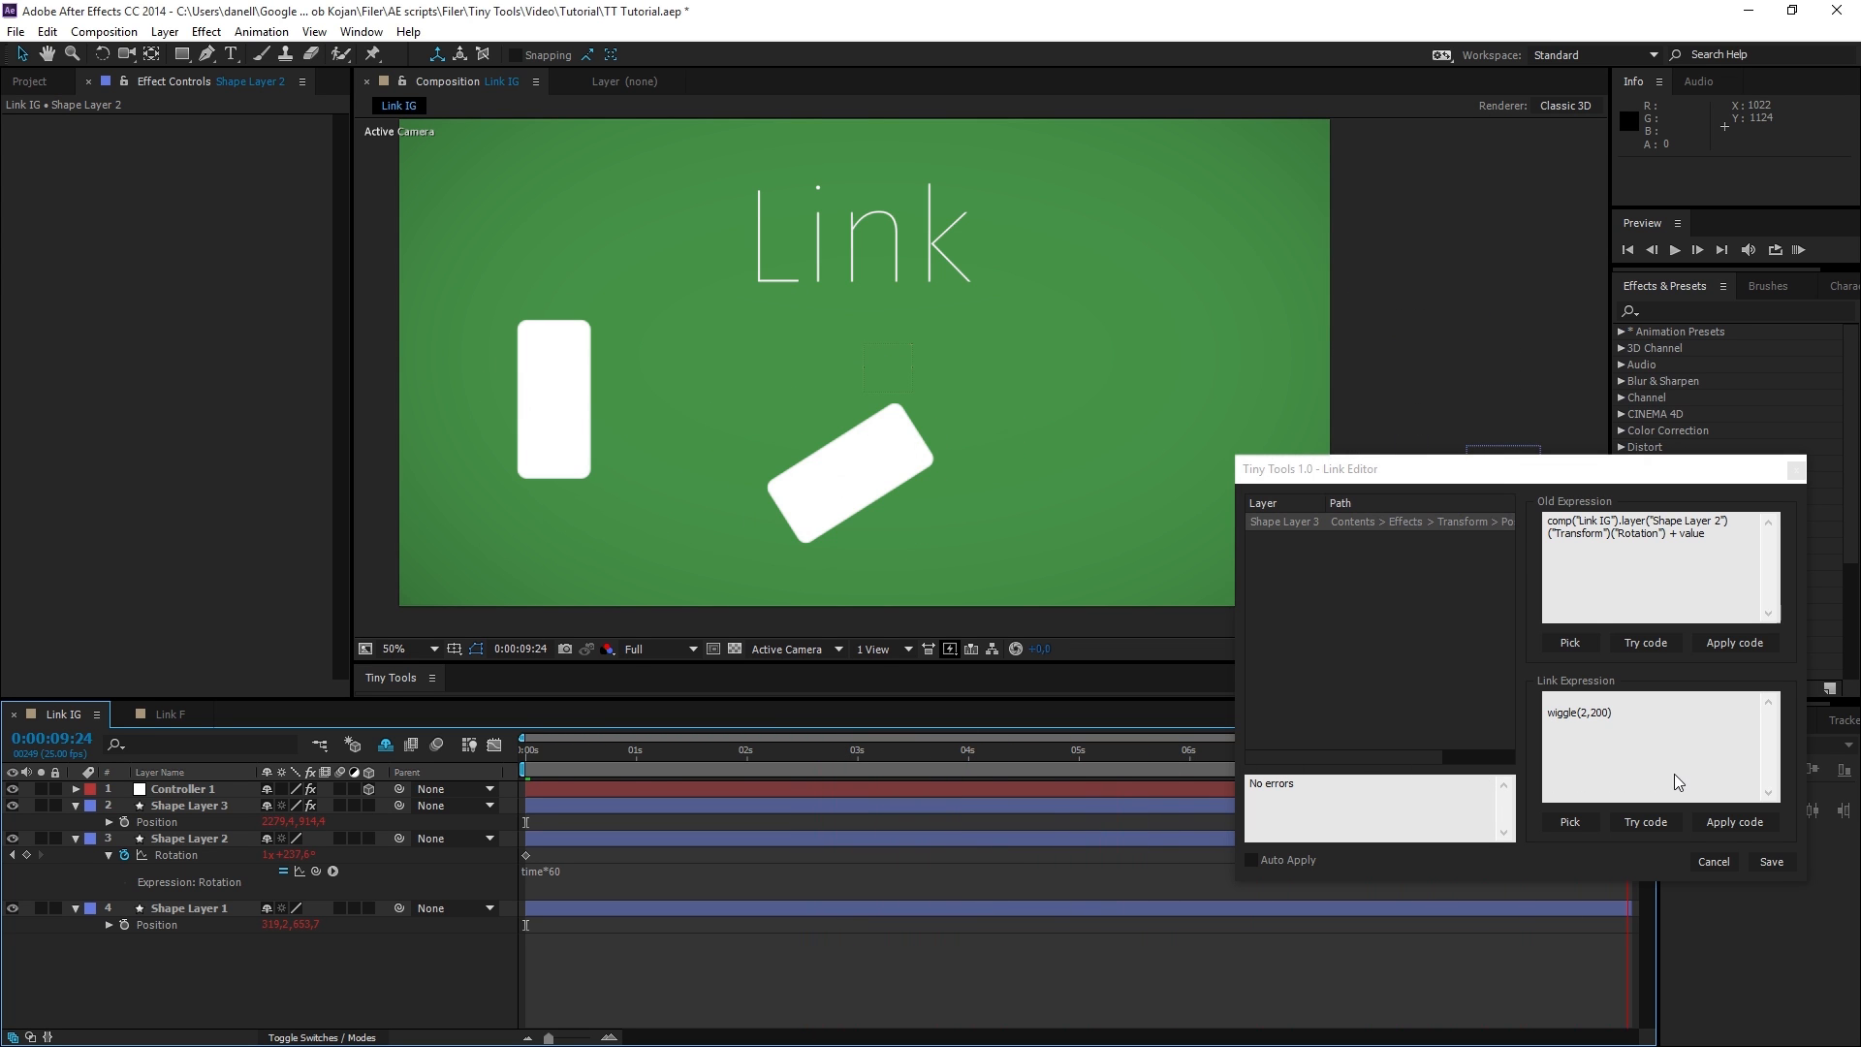
Cancel the Link Editor and scrub the Link IG timeline back toward its beginning.
drag(1392, 479, 1333, 395)
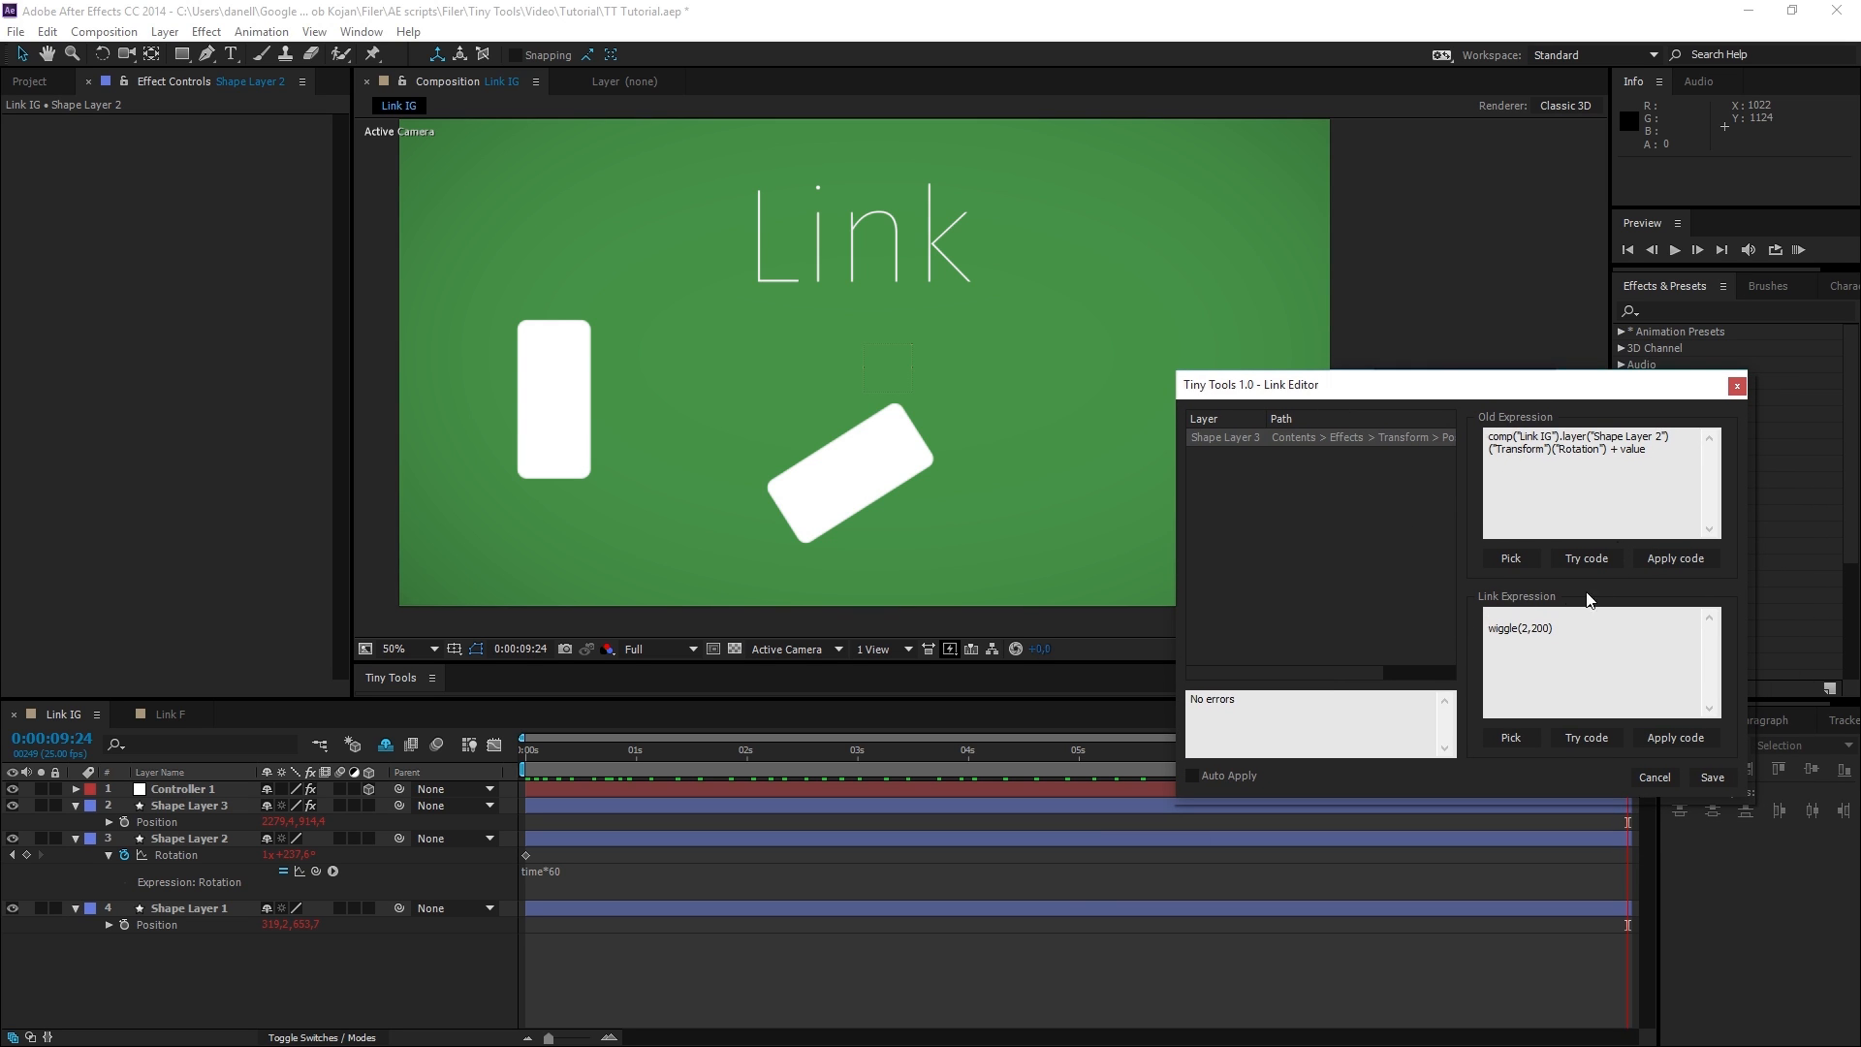
click(1654, 777)
drag(1084, 764, 568, 764)
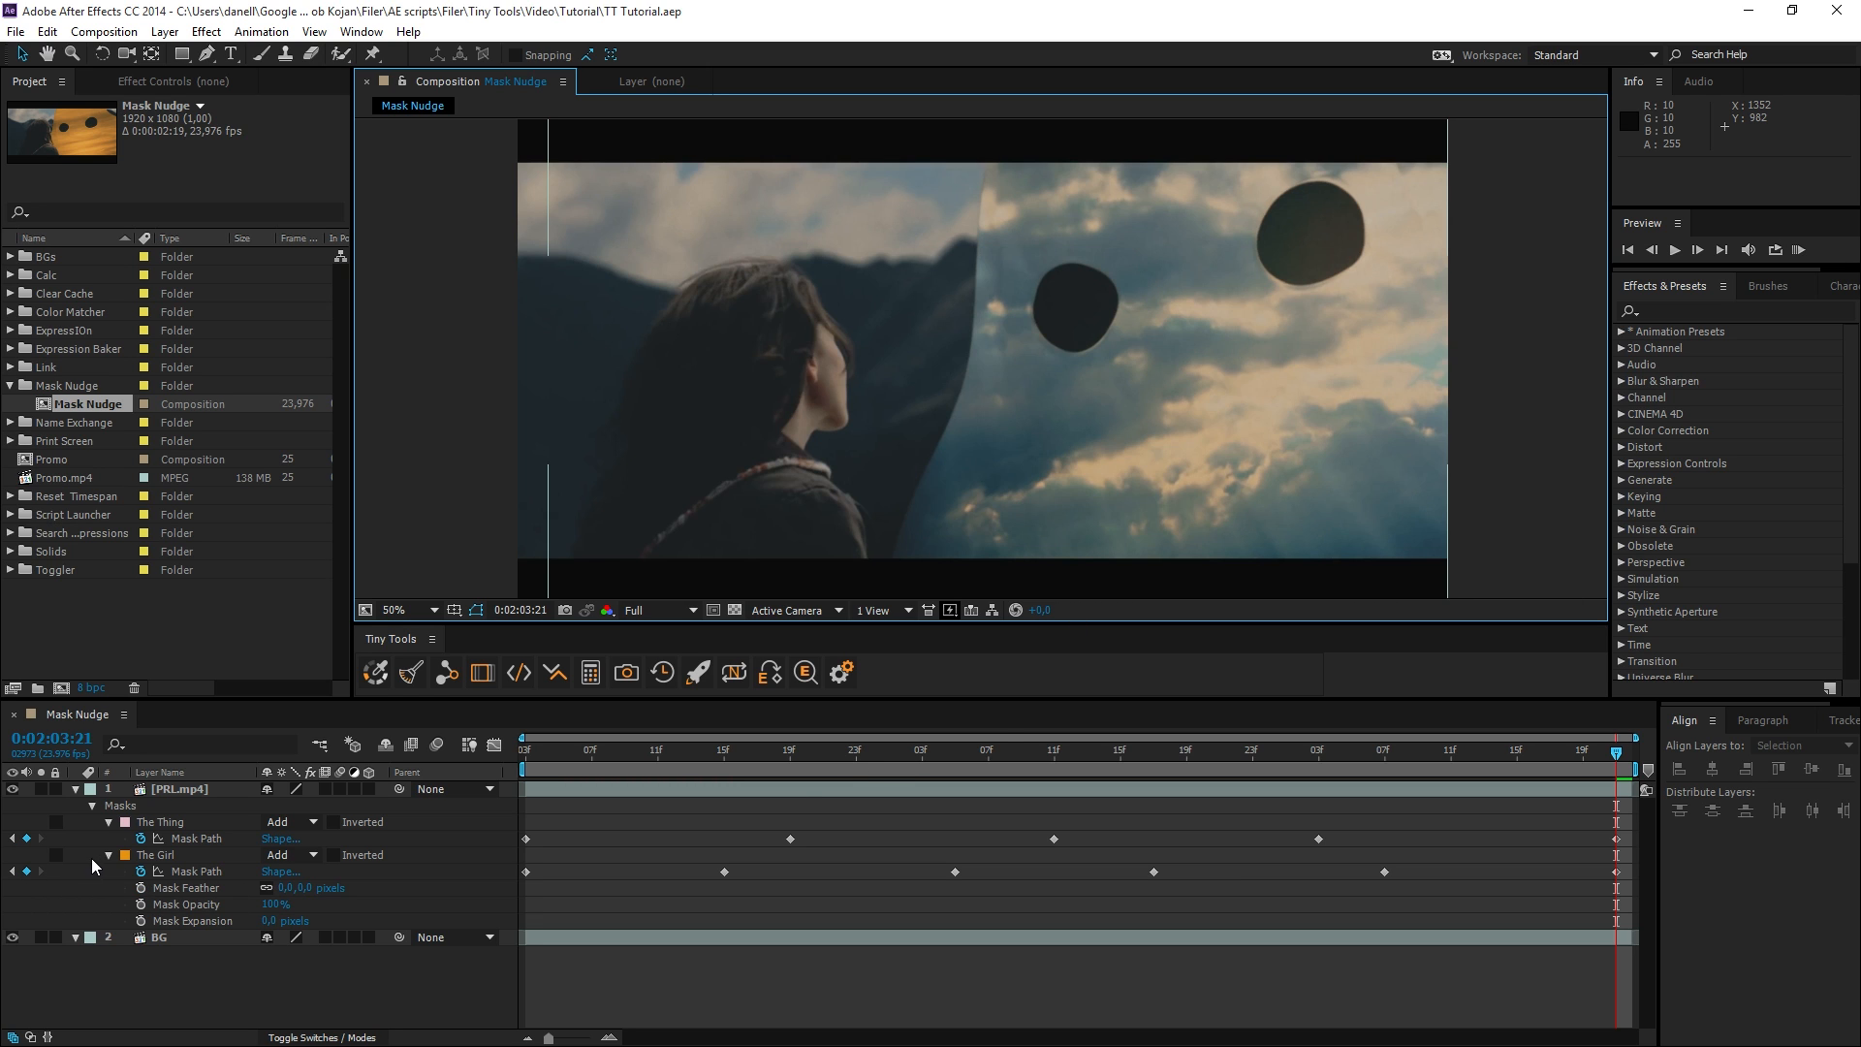
Hide the BG layer in the Mask Nudge composition and scrub through the masked footage to 0:02:01:17.
click(152, 833)
click(12, 937)
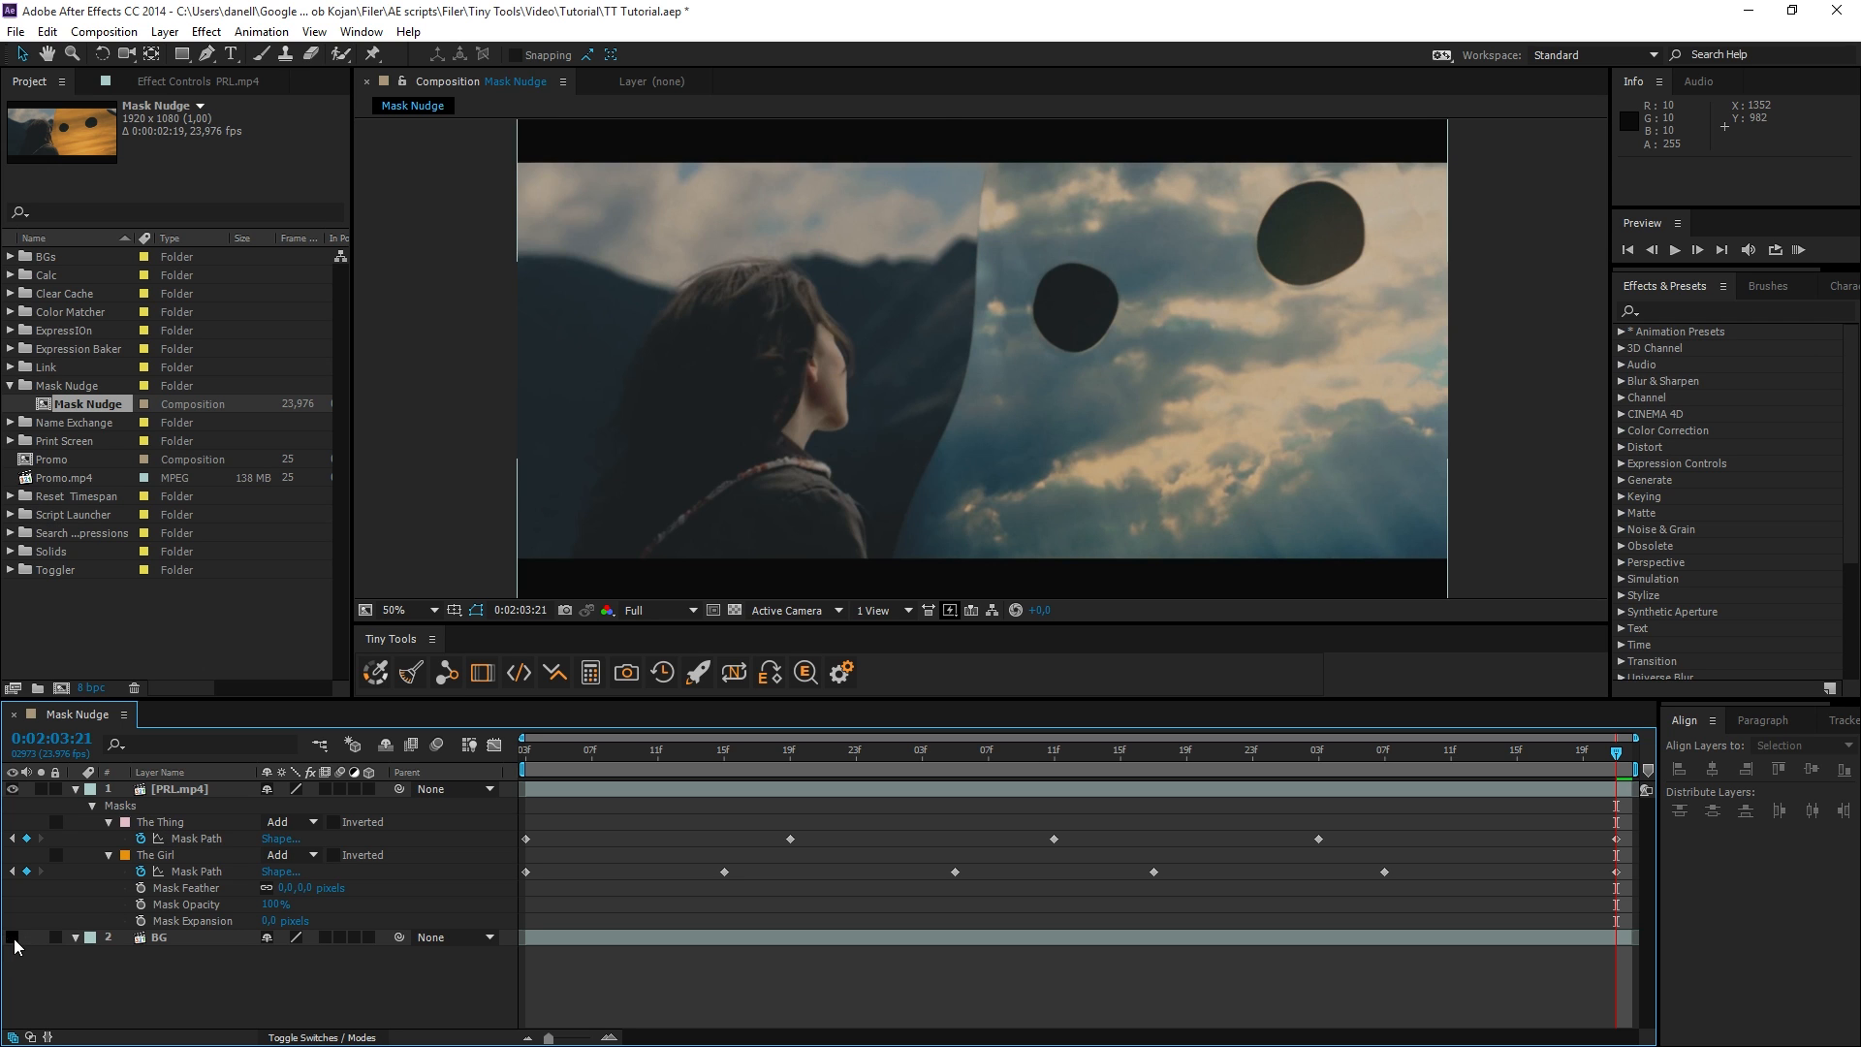
drag(1190, 400, 1088, 416)
drag(1370, 760, 607, 763)
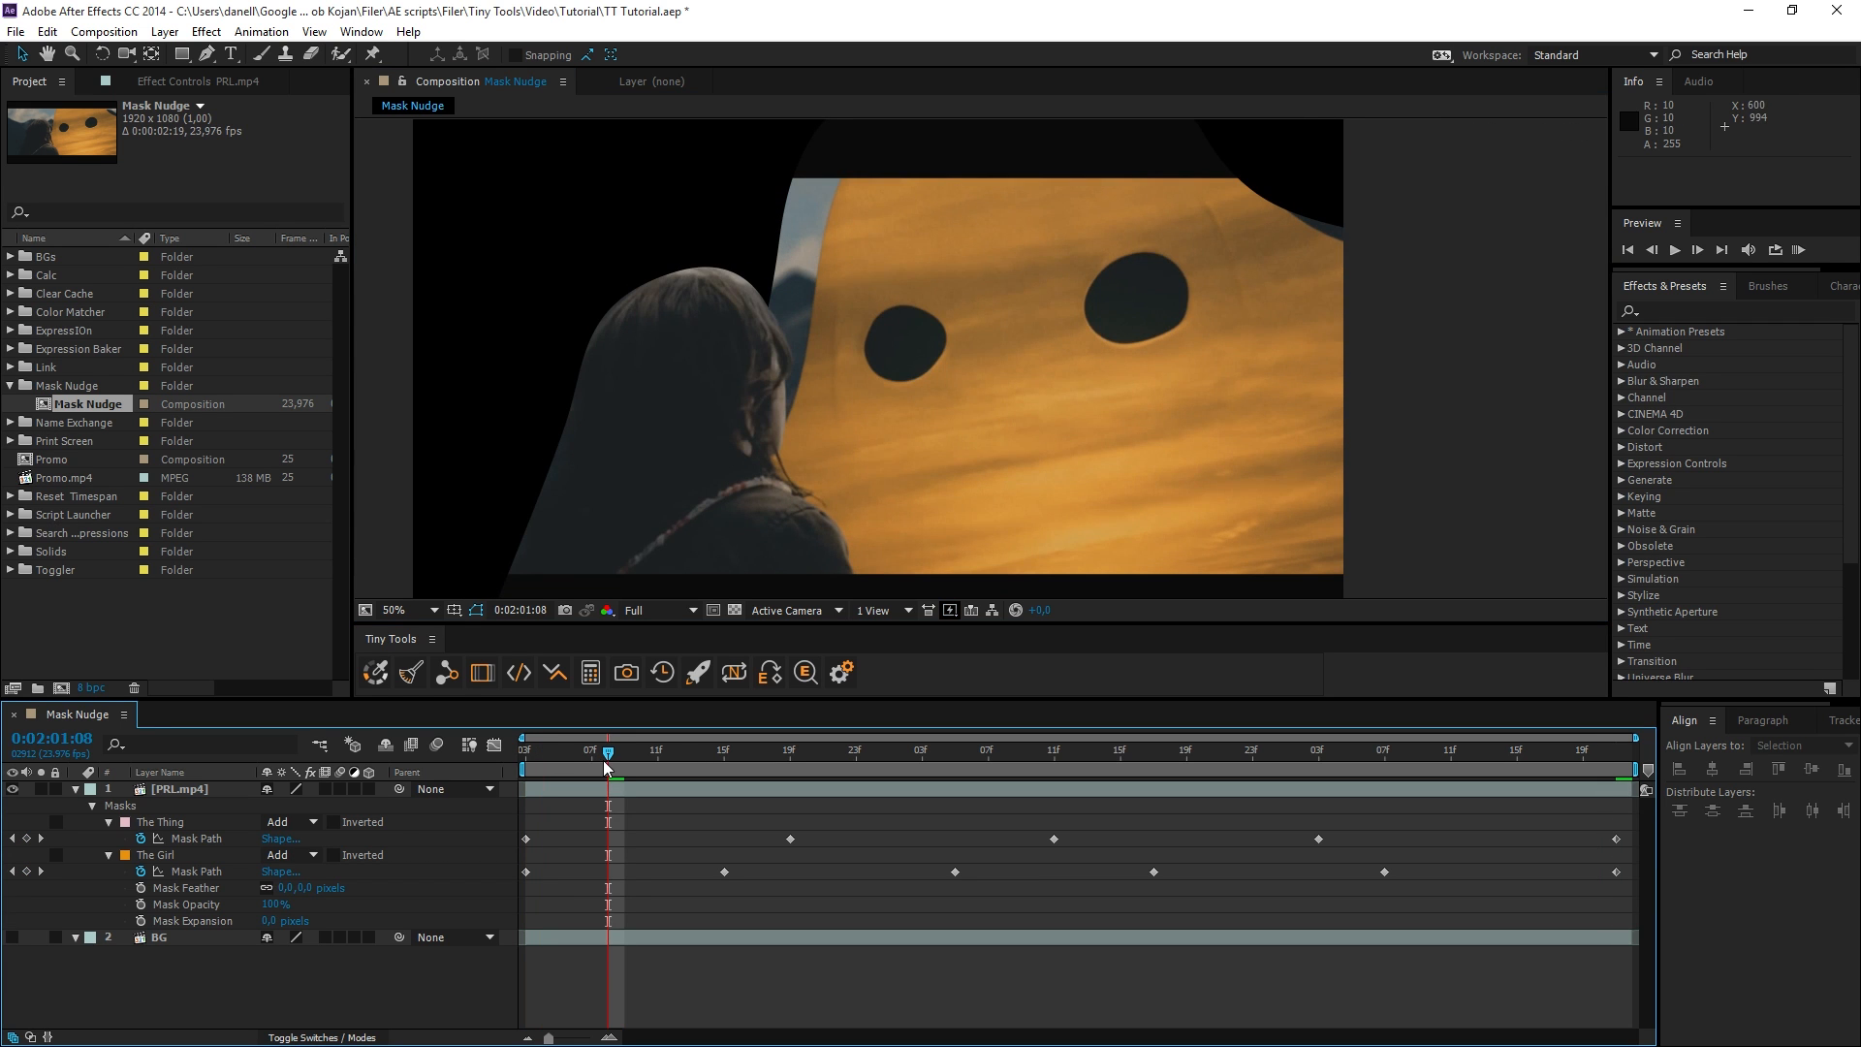
drag(630, 746, 1207, 755)
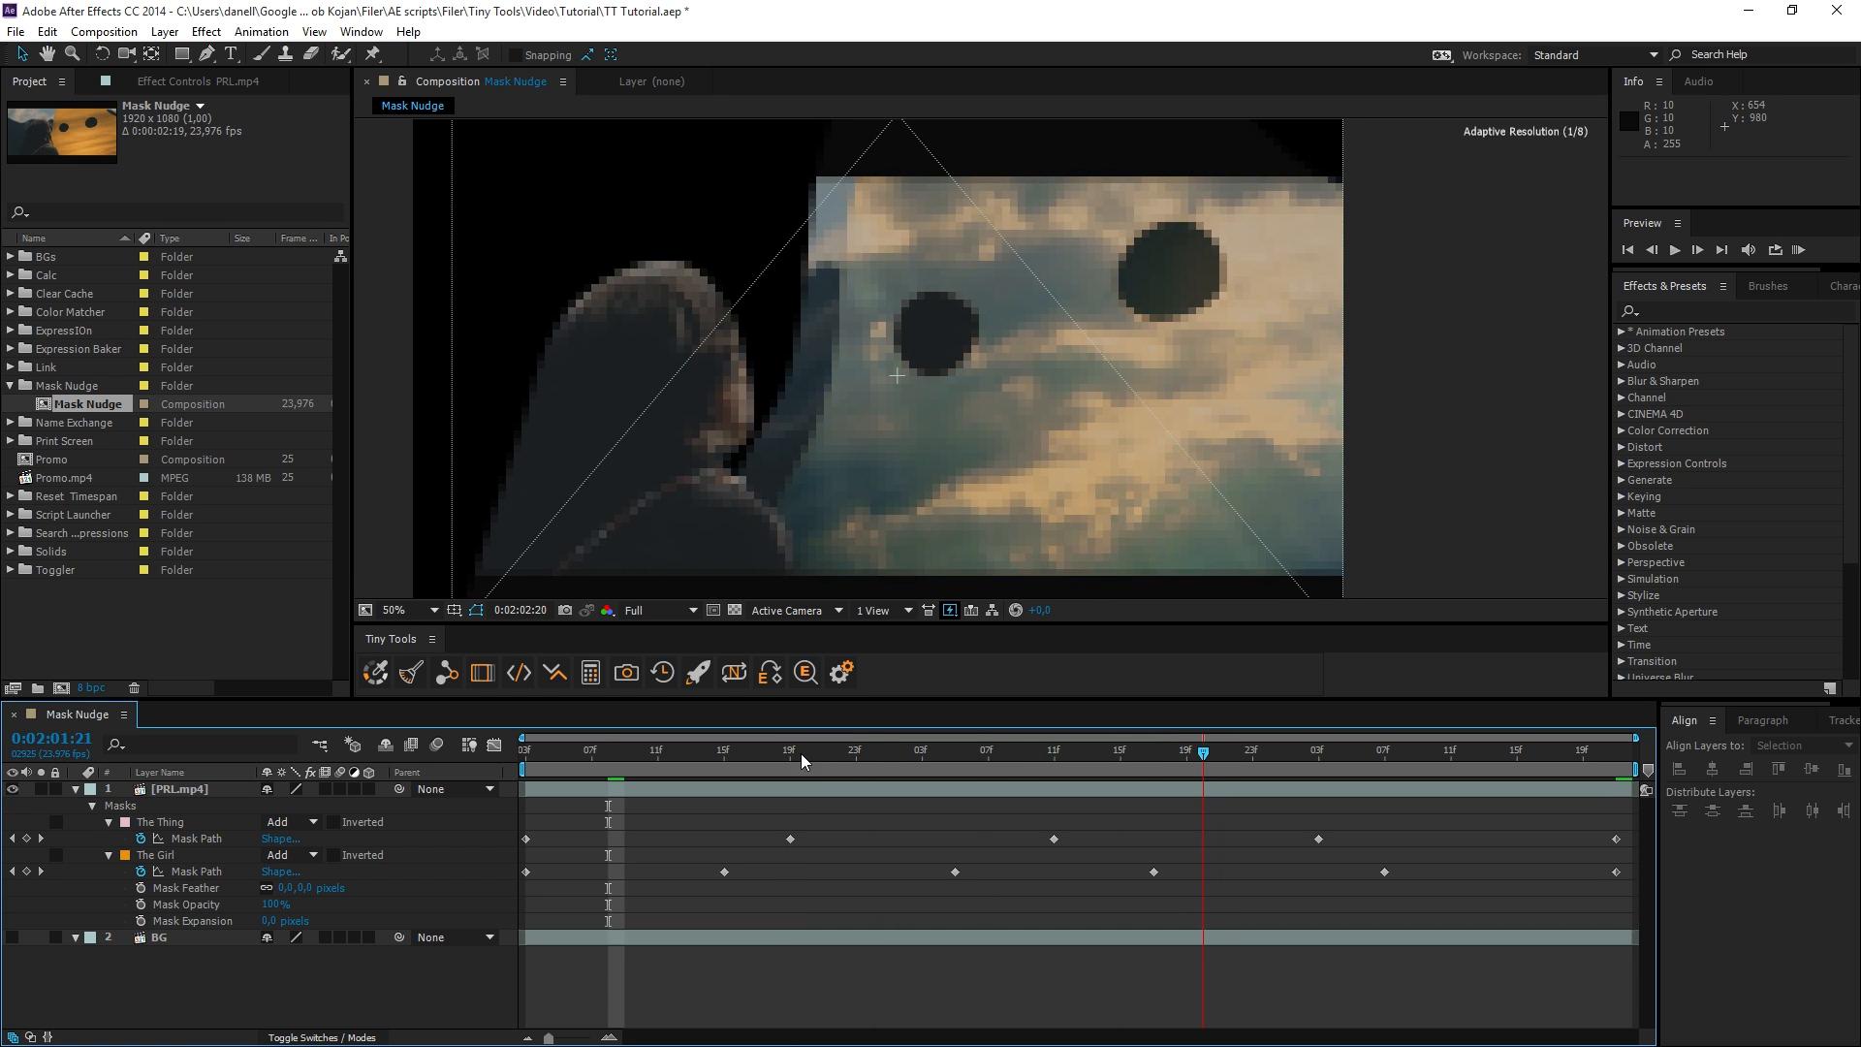
click(727, 753)
click(757, 752)
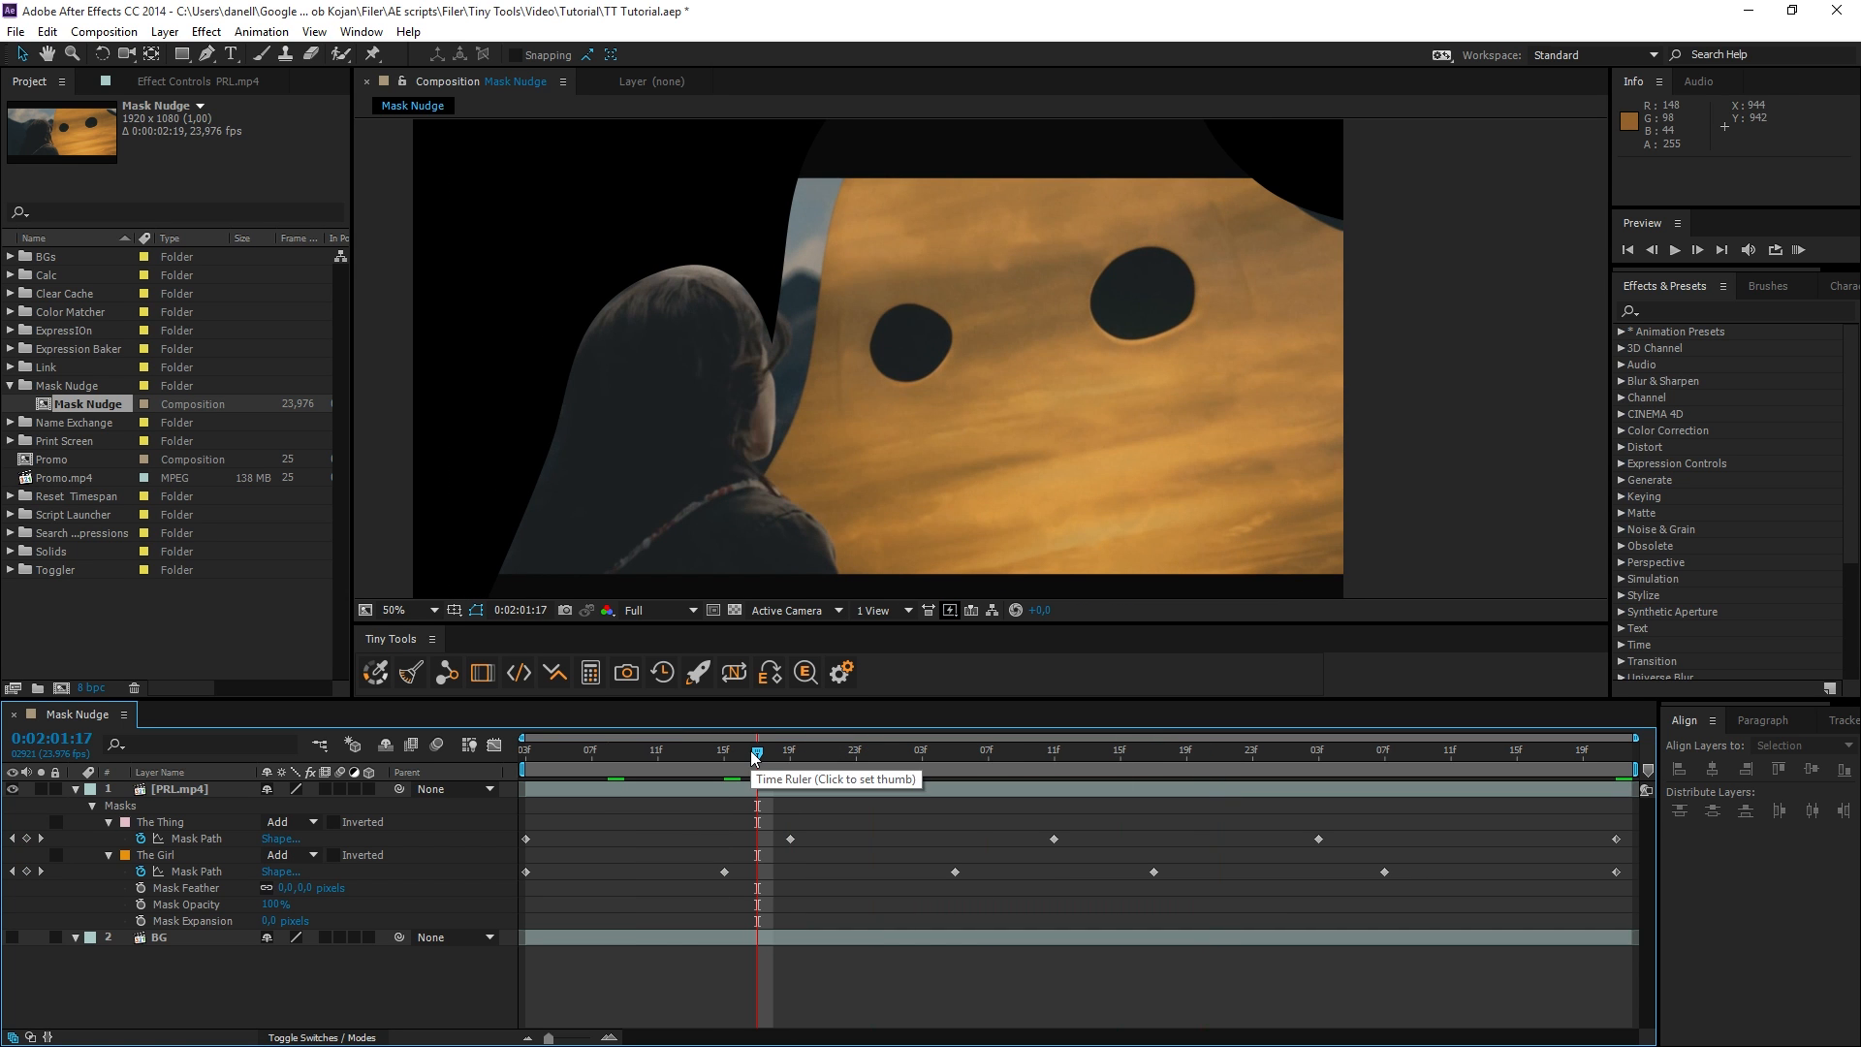
Activate Mask Nudge on The Thing mask and shift its path horizontally and vertically in small increments.
click(169, 824)
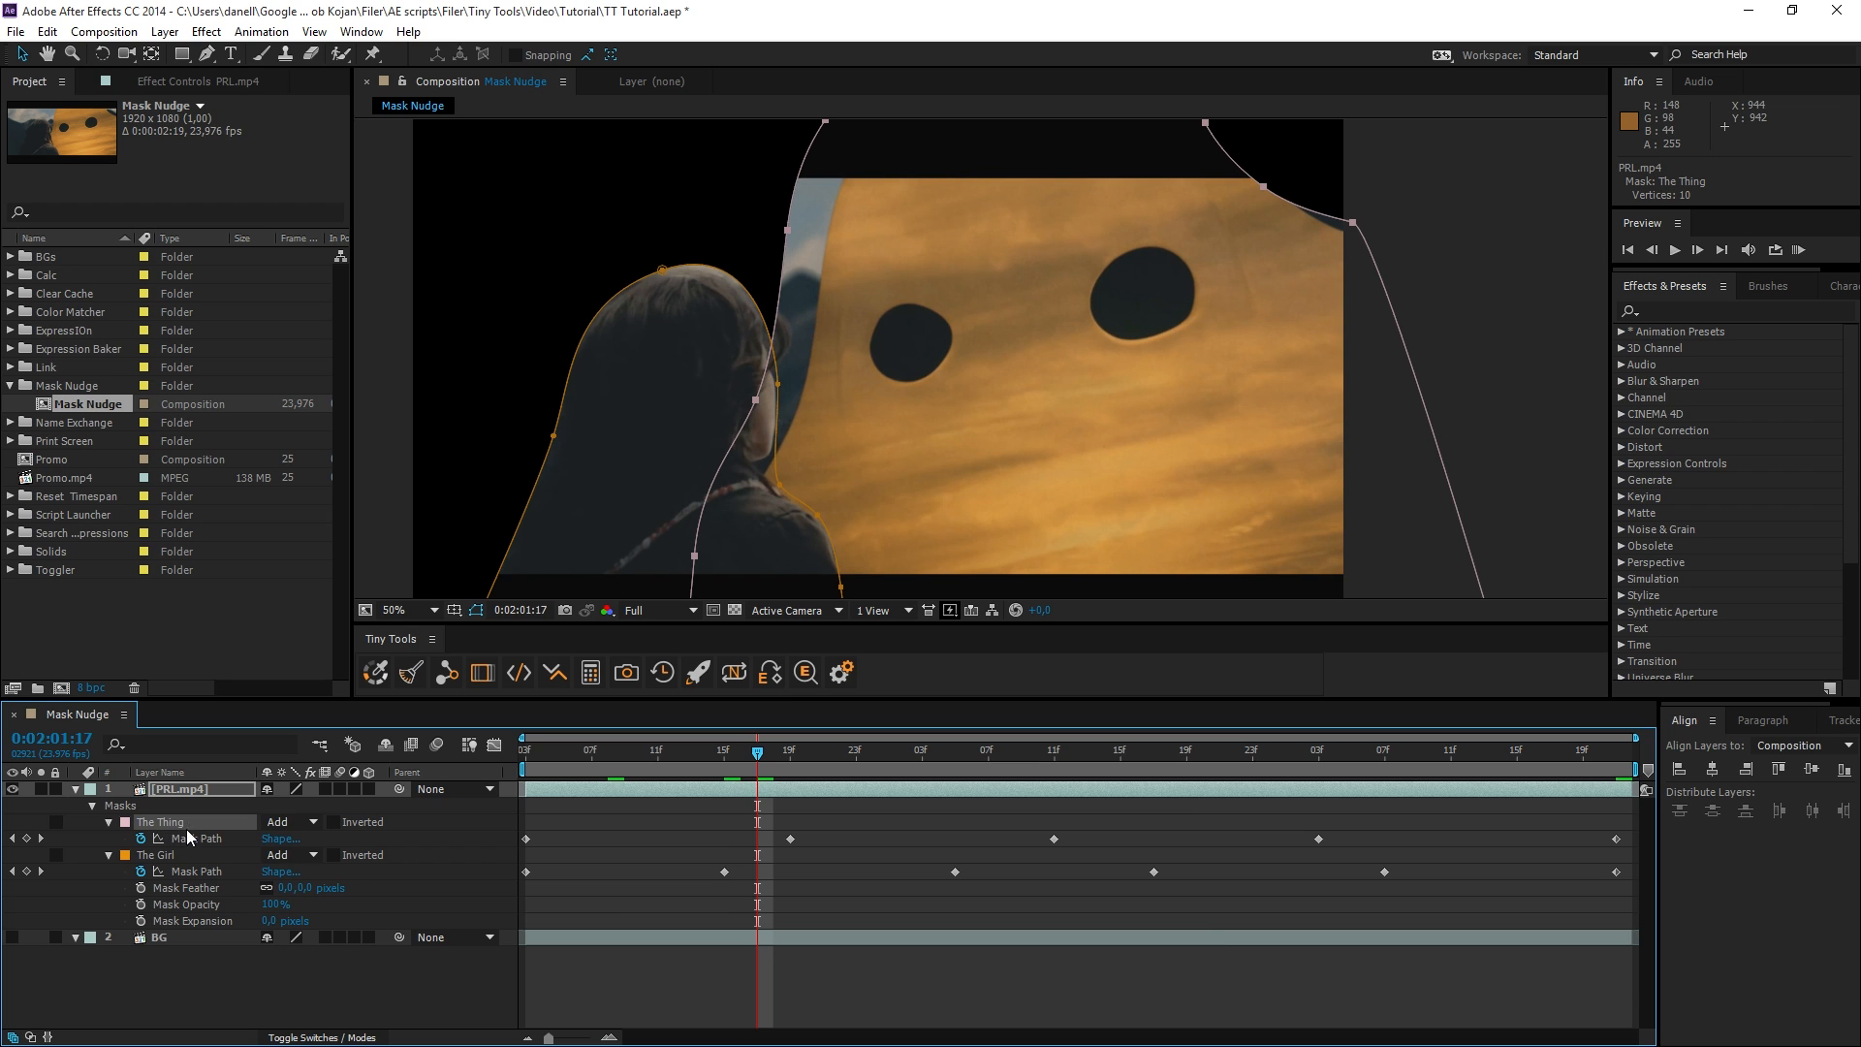
click(481, 678)
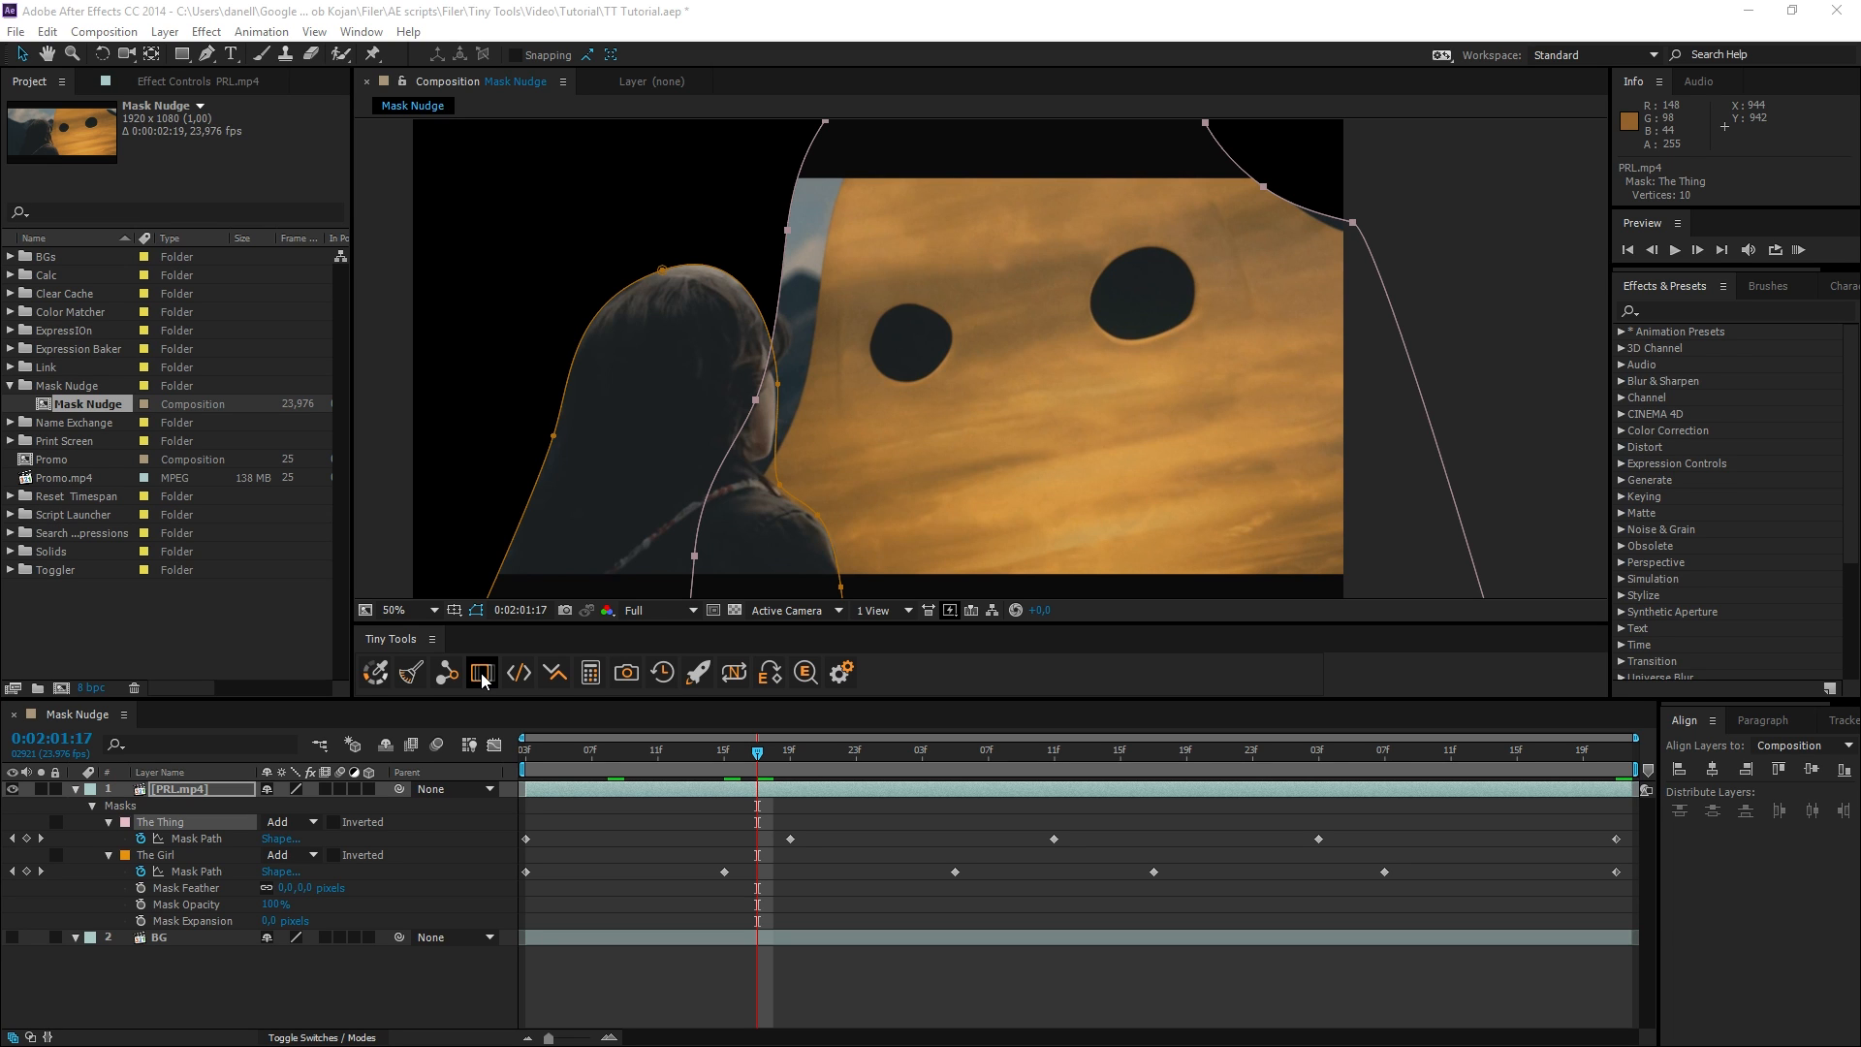
key(Right)
key(Right)
key(Right)
key(Right)
key(Right)
key(Right)
key(Right)
key(Right)
key(Left)
key(Left)
key(Left)
key(Left)
key(Left)
key(Left)
key(Left)
key(Left)
key(Right)
key(Right)
key(Right)
key(Right)
key(Left)
key(Left)
key(Left)
key(Left)
key(Right)
key(Right)
key(Right)
key(Right)
key(Right)
key(Up)
key(Down)
key(Down)
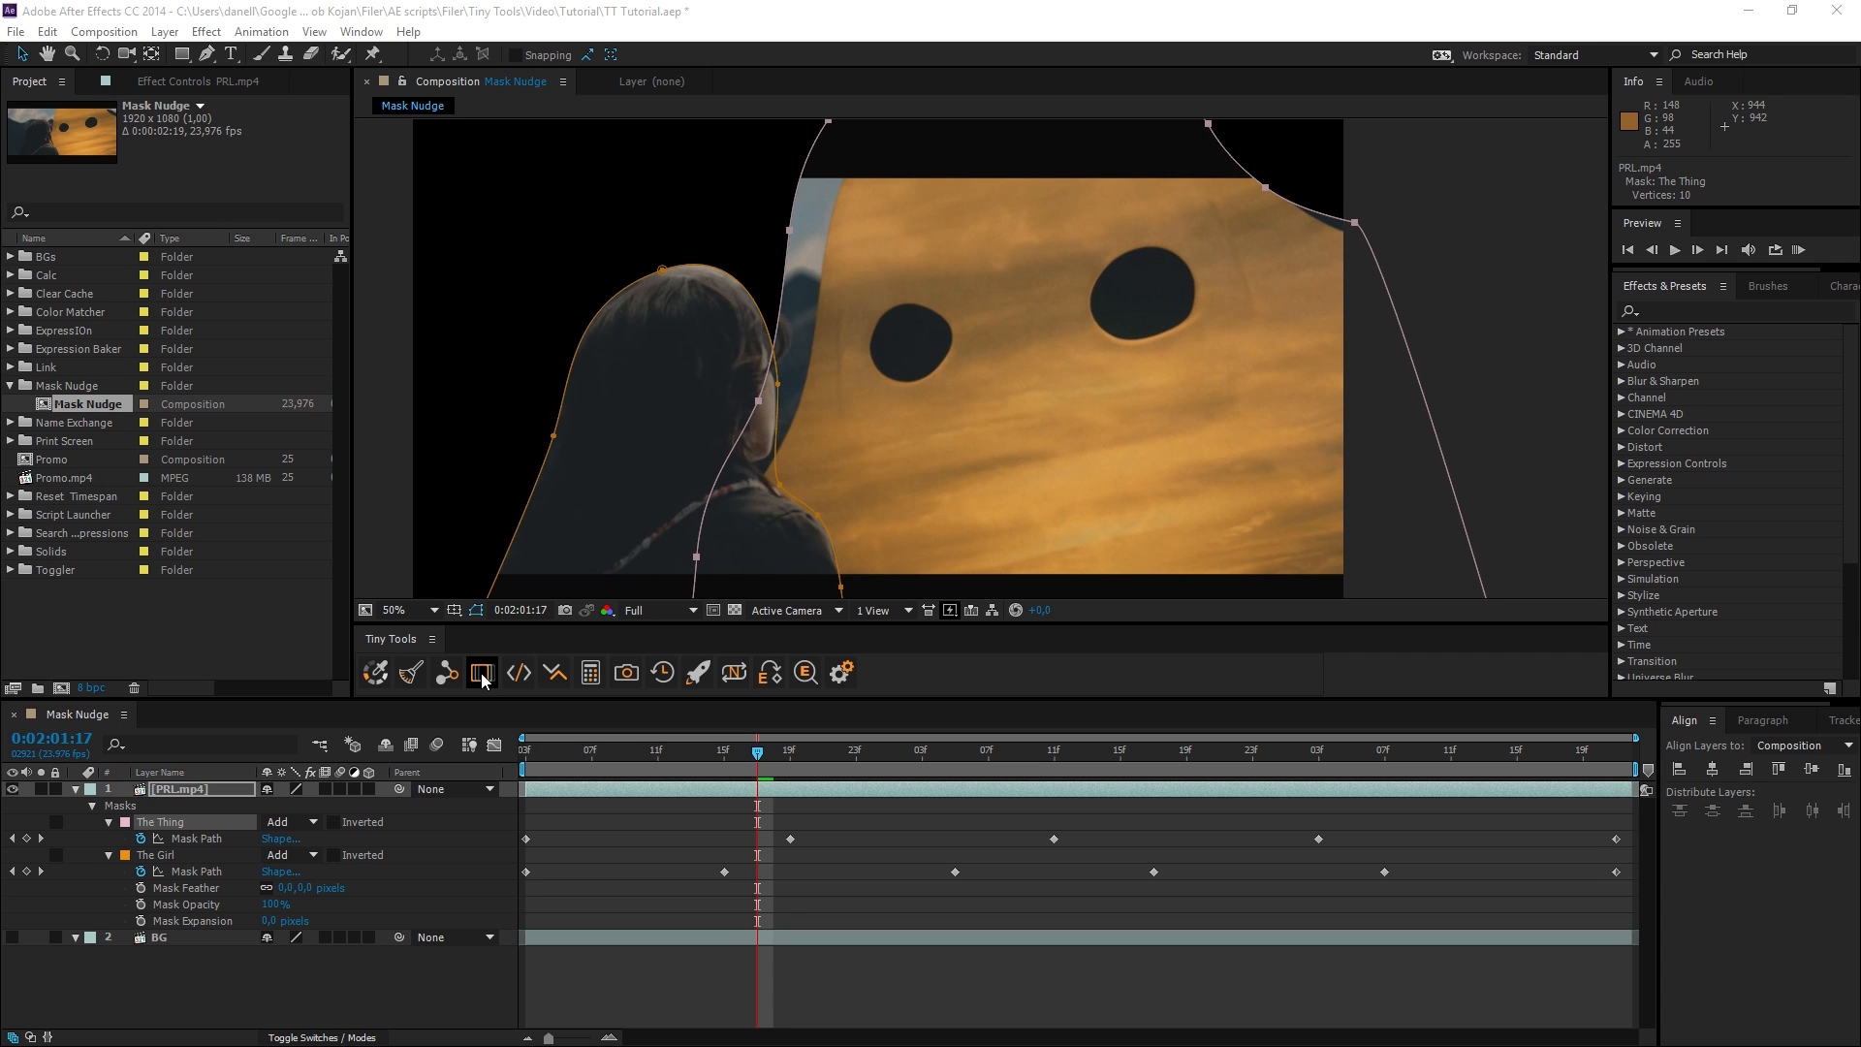
Nudge The Thing mask path in large increments, moving it right and down to meet the orange creature's edge.
key(shift+Right)
key(shift+Right)
key(shift+Left)
key(shift+Right)
key(shift+Right)
key(shift+Down)
key(shift+Down)
key(shift+Right)
key(shift+Right)
key(shift+Down)
key(shift+Down)
key(shift+Right)
key(shift+Right)
key(shift+Up)
key(shift+Up)
key(shift+Down)
key(shift+Down)
key(shift+Left)
key(shift+Down)
key(shift+Up)
key(shift+Right)
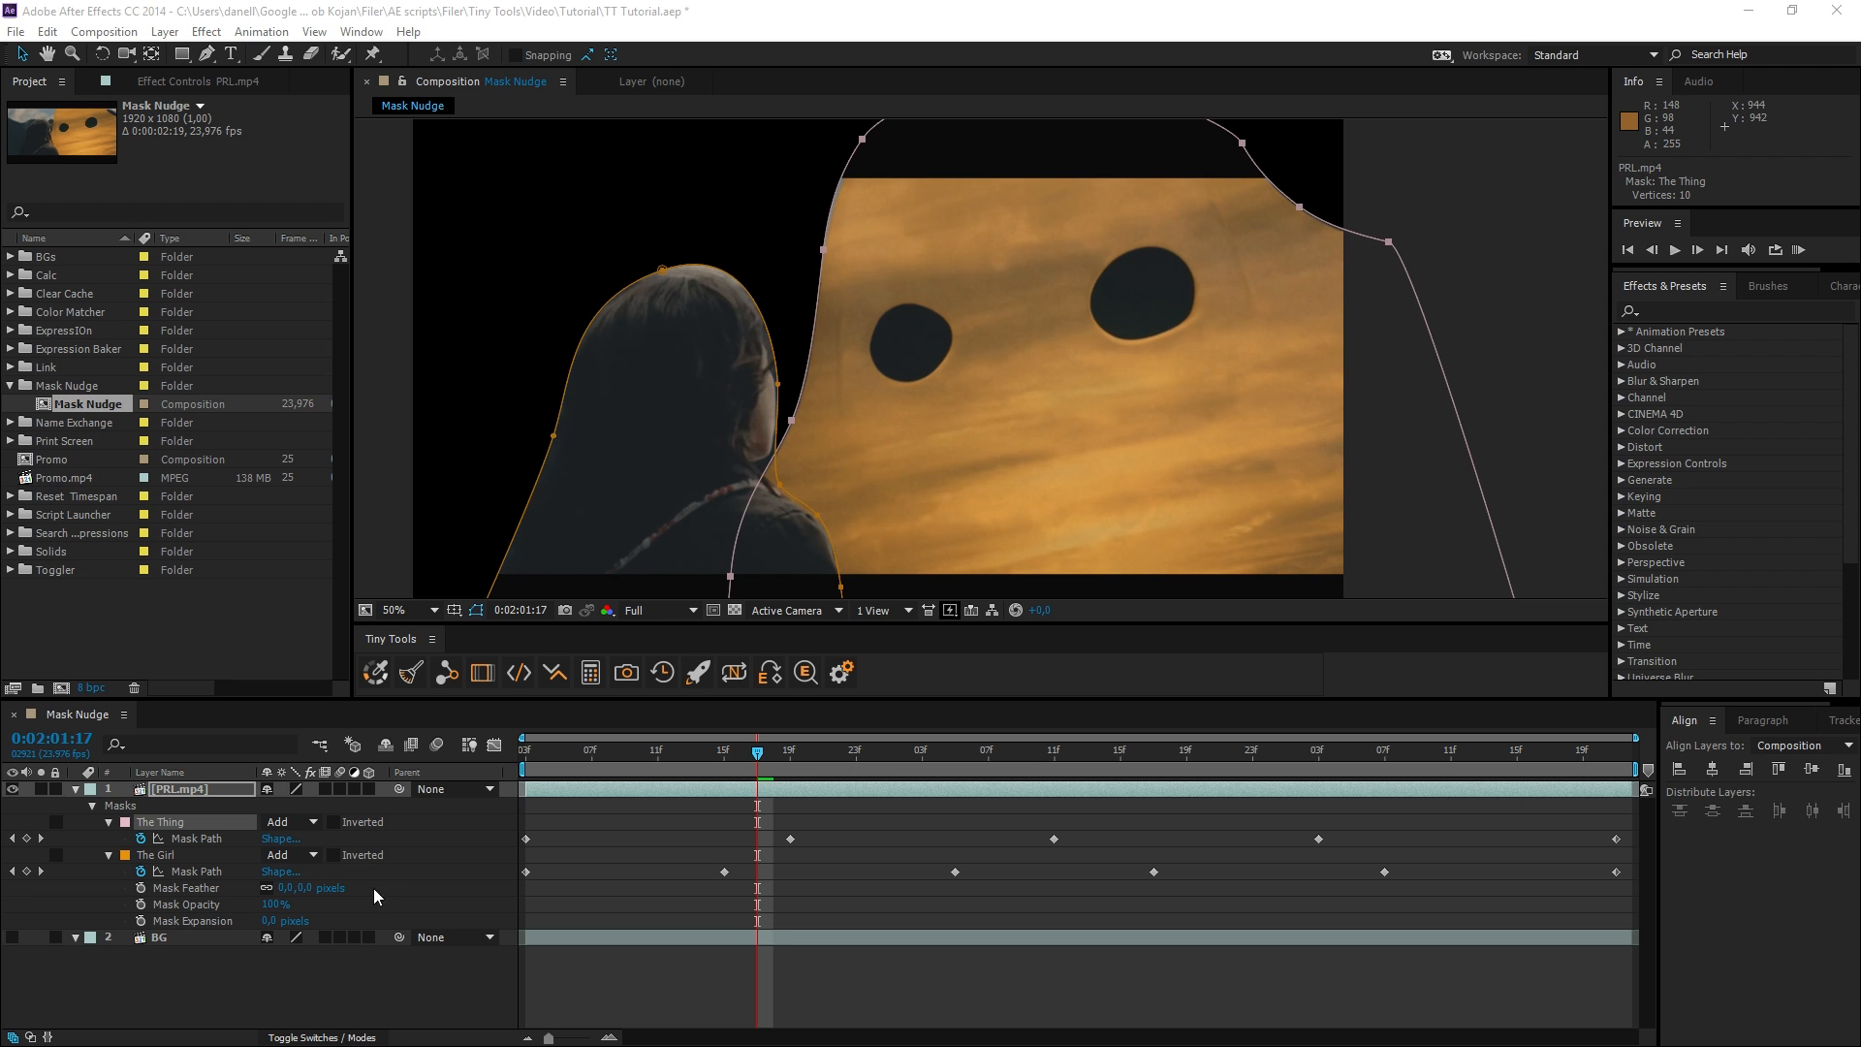
Scrub the timeline across the clip to check the nudged mask paths and select The Thing mask at 0:02:02:01.
click(380, 981)
drag(747, 748, 1418, 778)
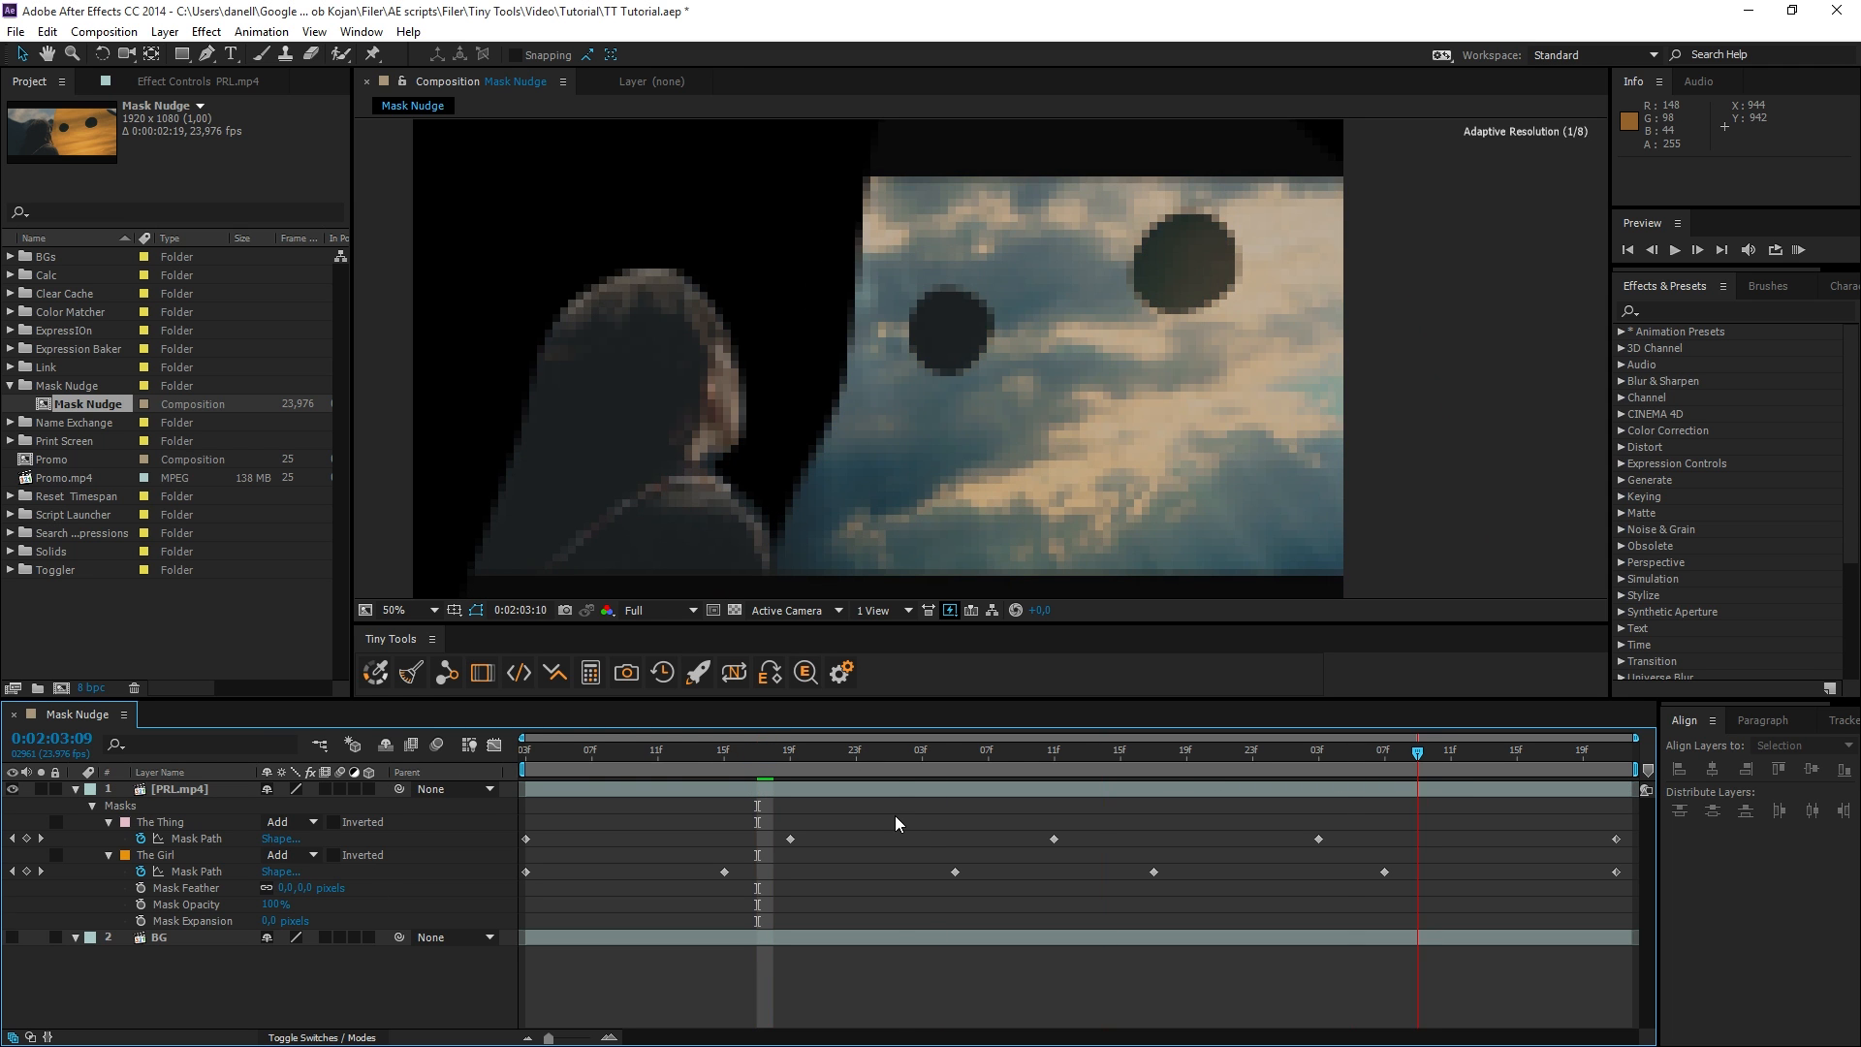
click(889, 751)
click(883, 821)
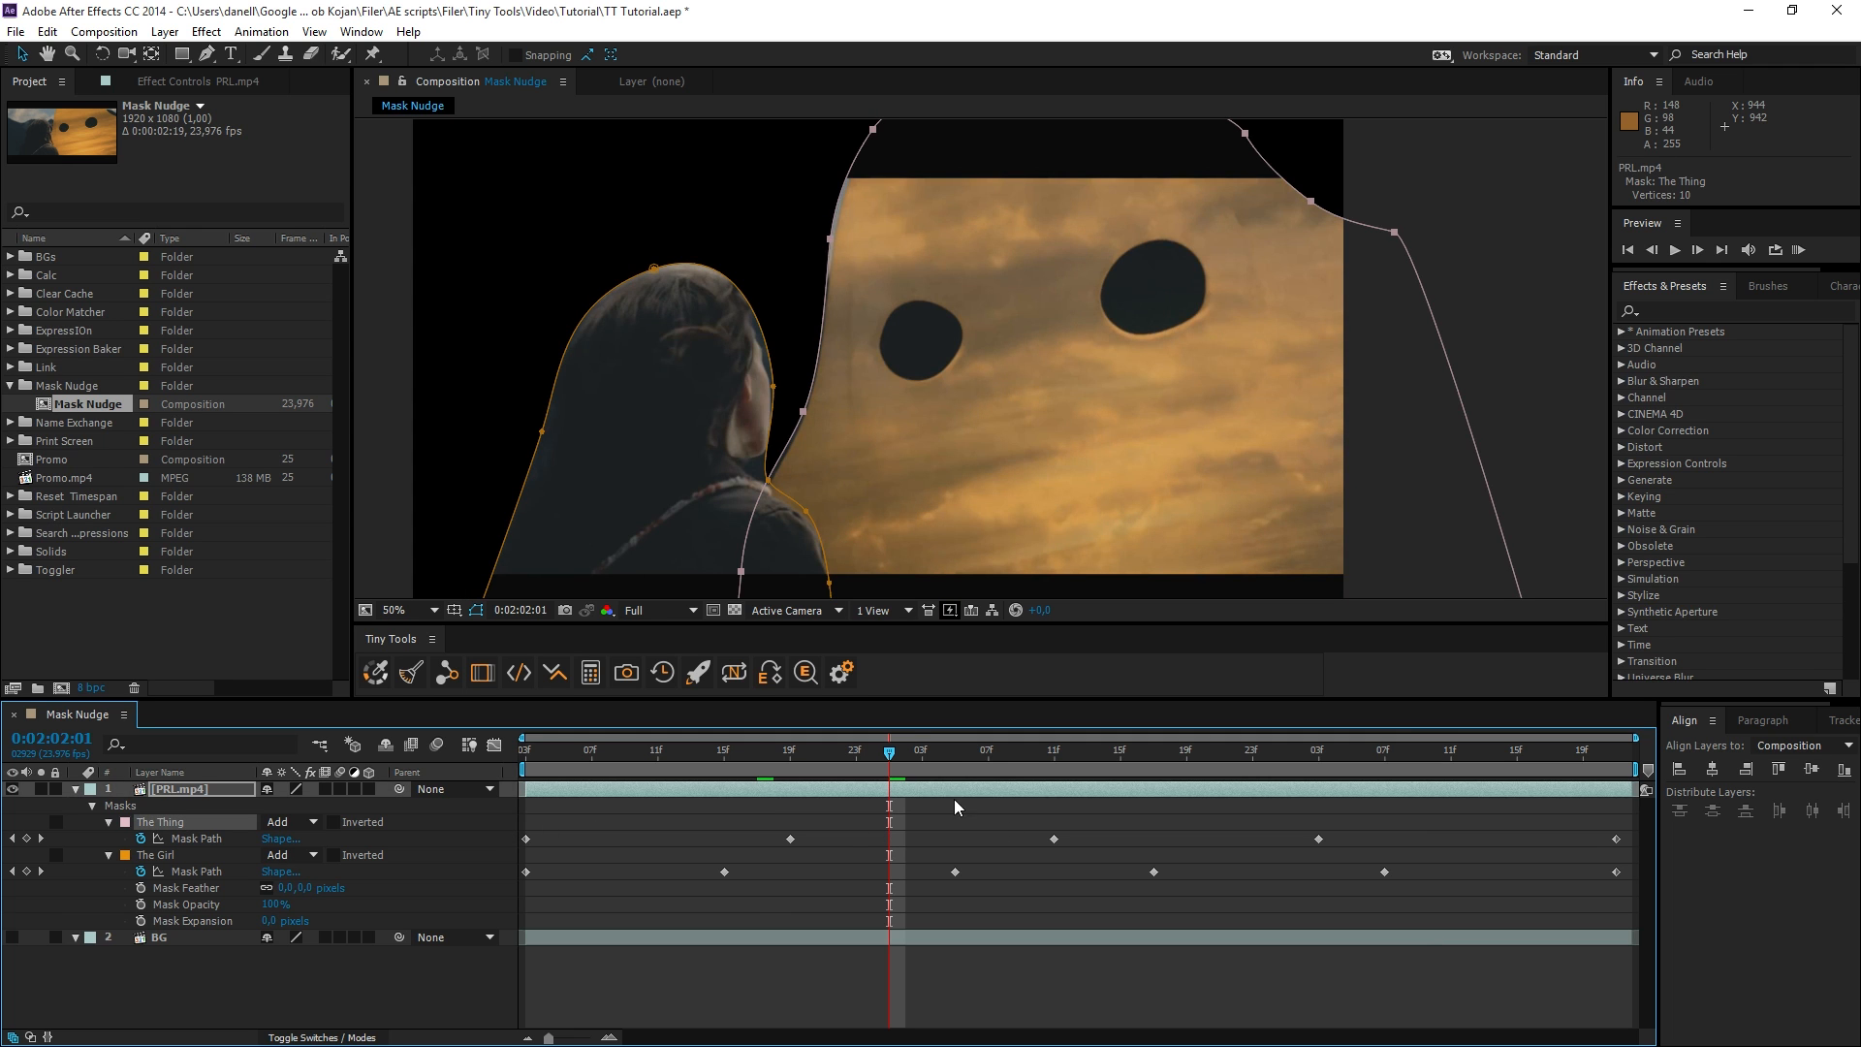
At 0:02:01:20, nudge The Thing and The Girl mask paths together left and up in large increments with Mask Nudge.
drag(887, 764, 806, 756)
click(482, 672)
key(shift+Left)
key(shift+Up)
key(shift+Left)
key(shift+Left)
key(shift+Left)
key(shift+Up)
key(shift+Up)
key(shift+Up)
key(shift+Up)
key(shift+Left)
key(shift+Left)
drag(782, 446, 805, 445)
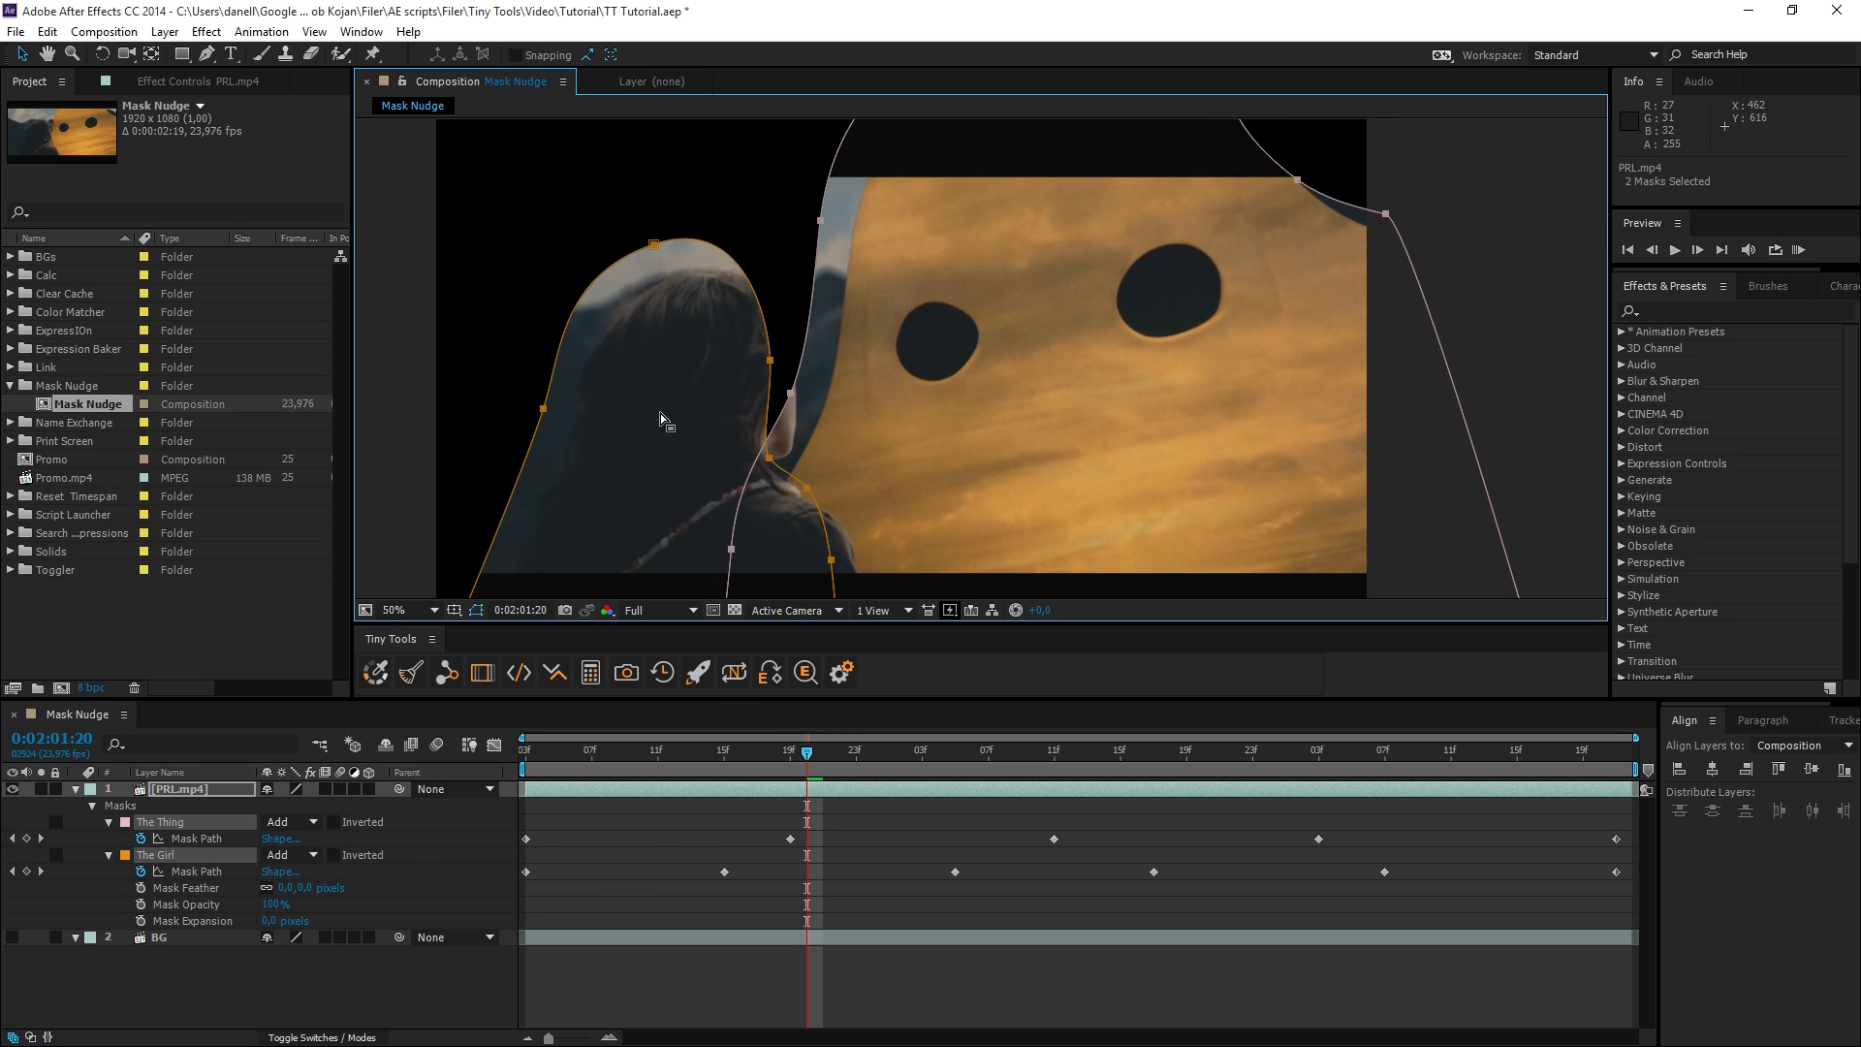
Shift the PRL.mp4 footage left and up beneath its stationary masks with Mask Nudge, and scrub to 0:02:02:13.
click(176, 857)
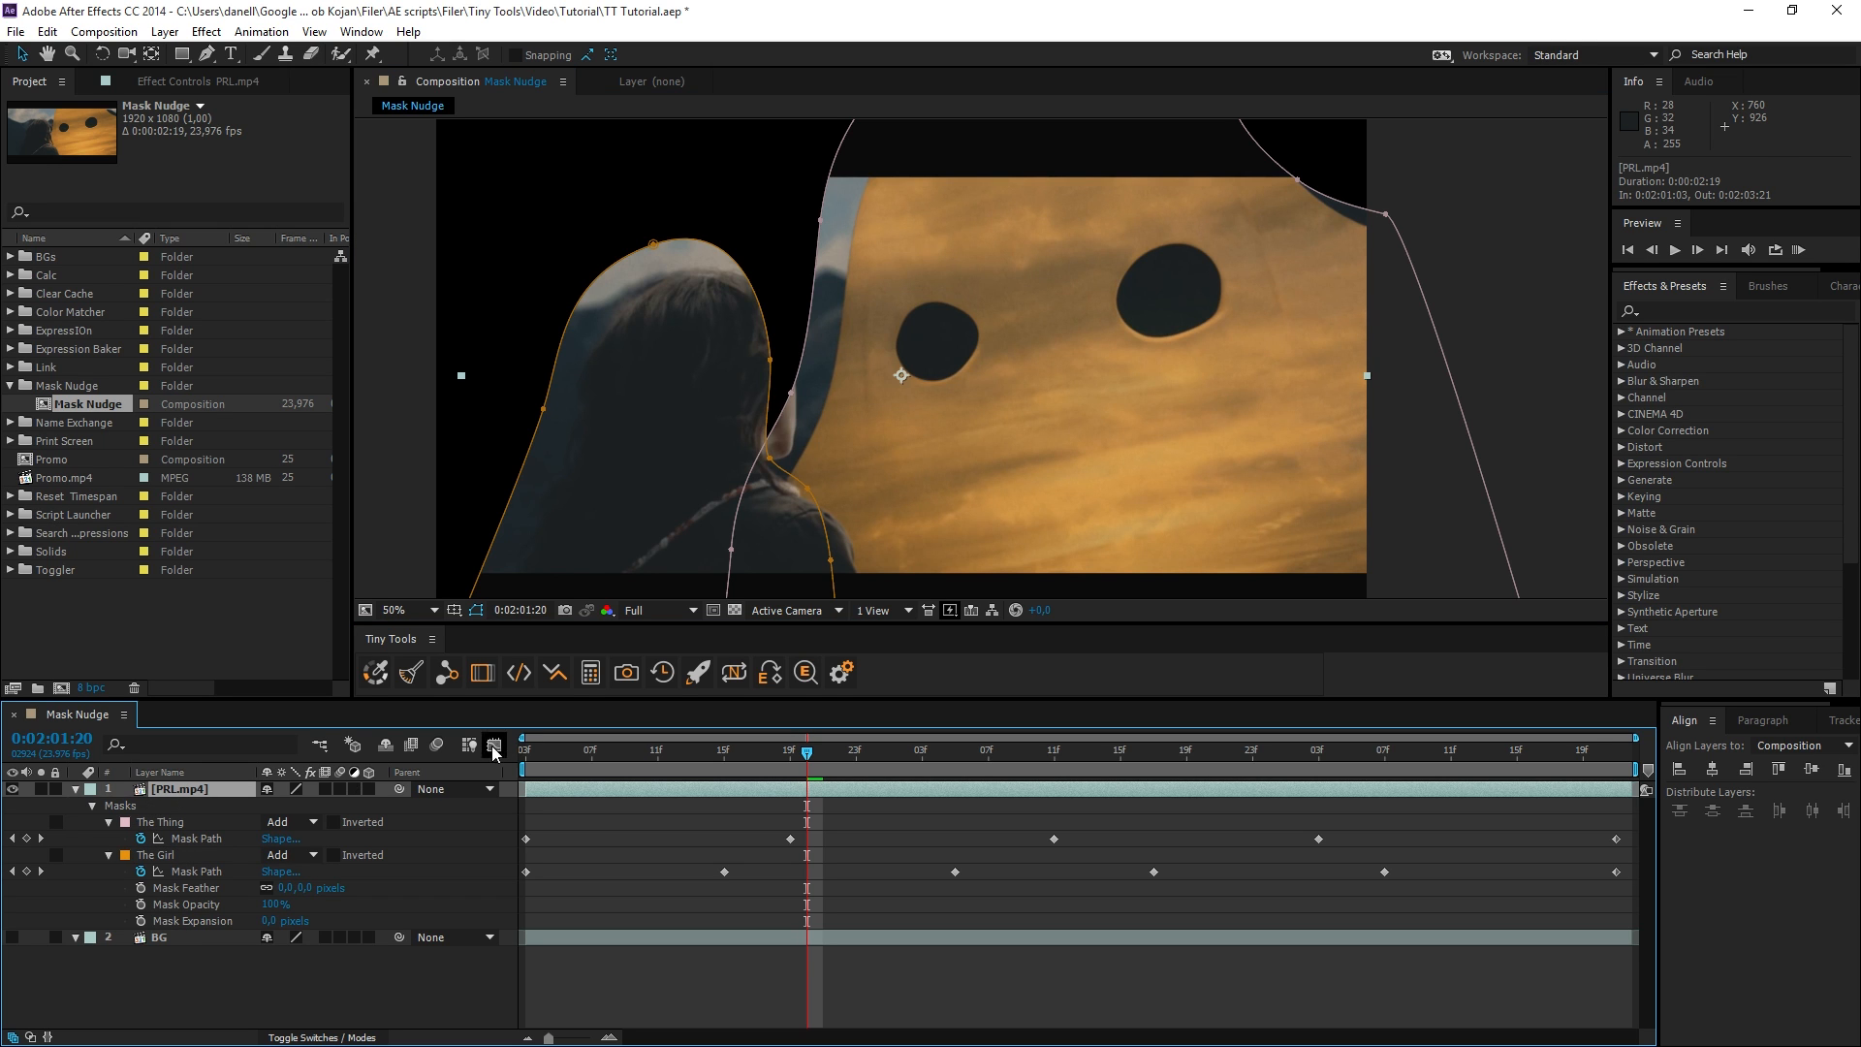
click(481, 673)
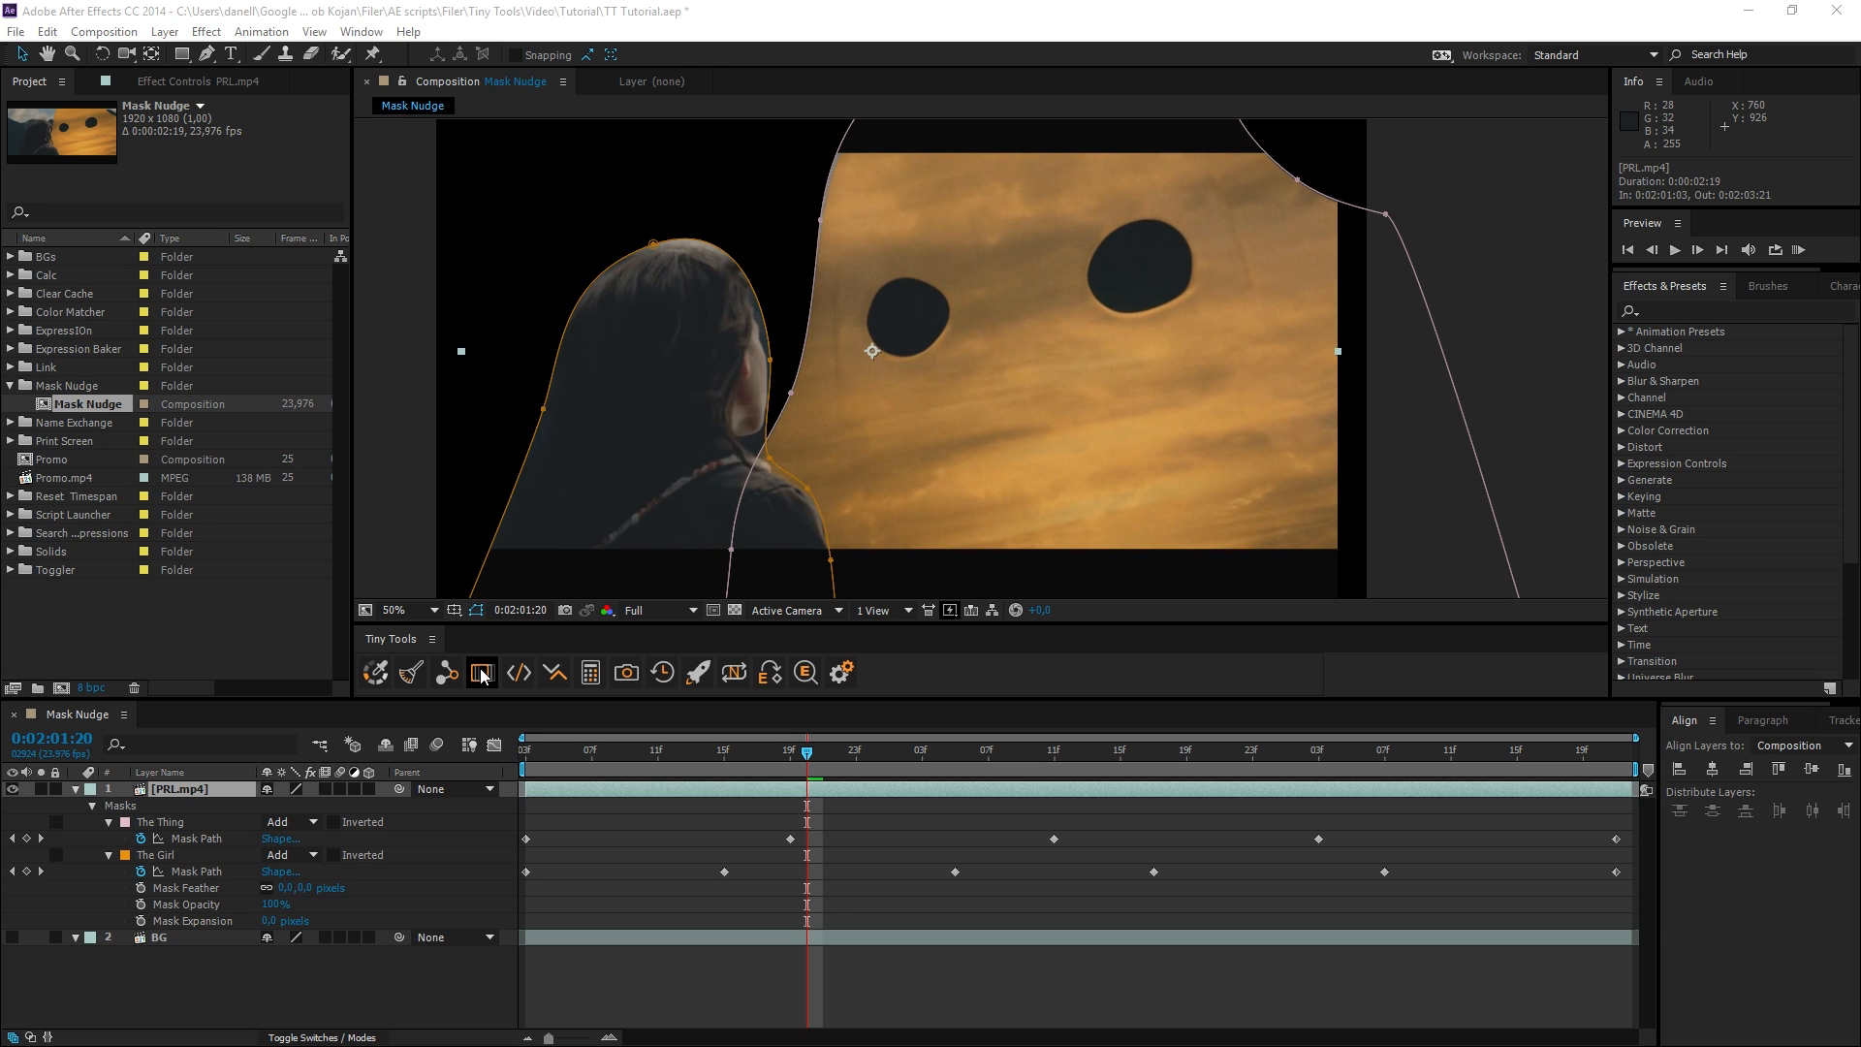
drag(812, 760, 1089, 754)
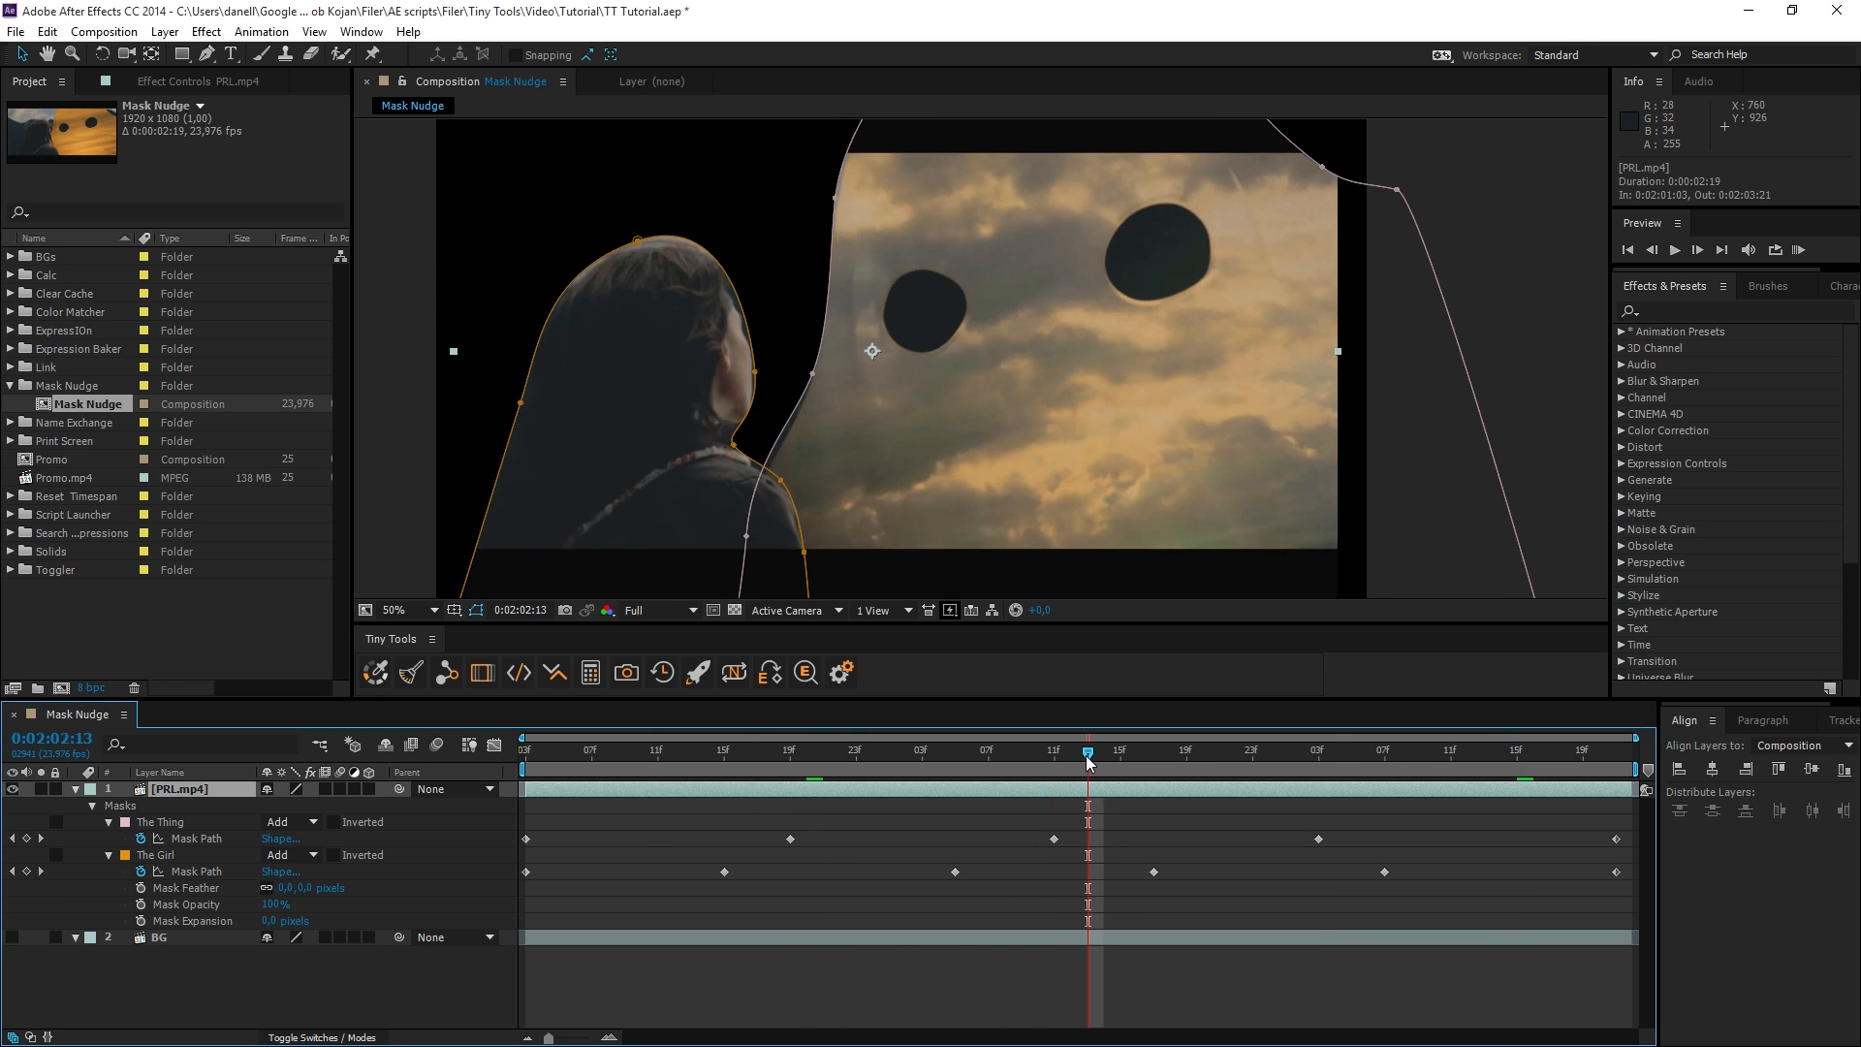
Activate Mask Nudge on The Girl mask alone and shift its path right and back left in large increments.
click(172, 853)
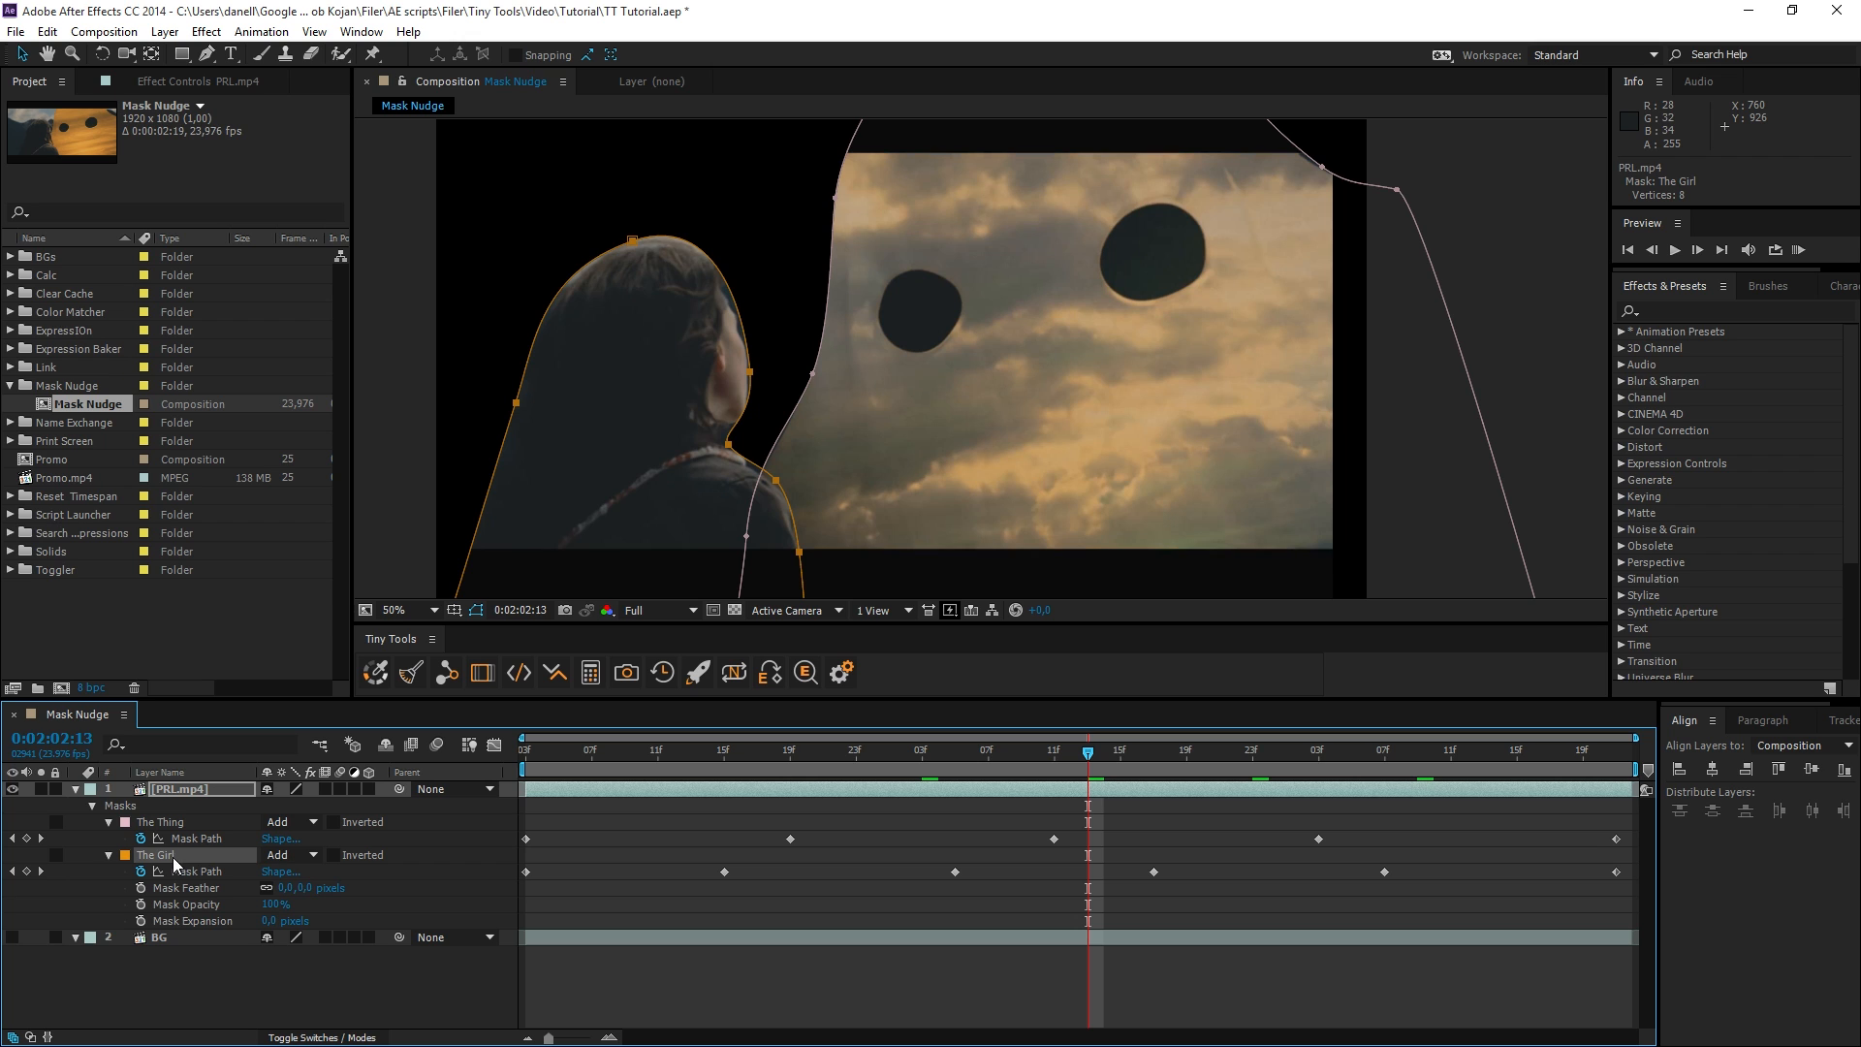
click(480, 678)
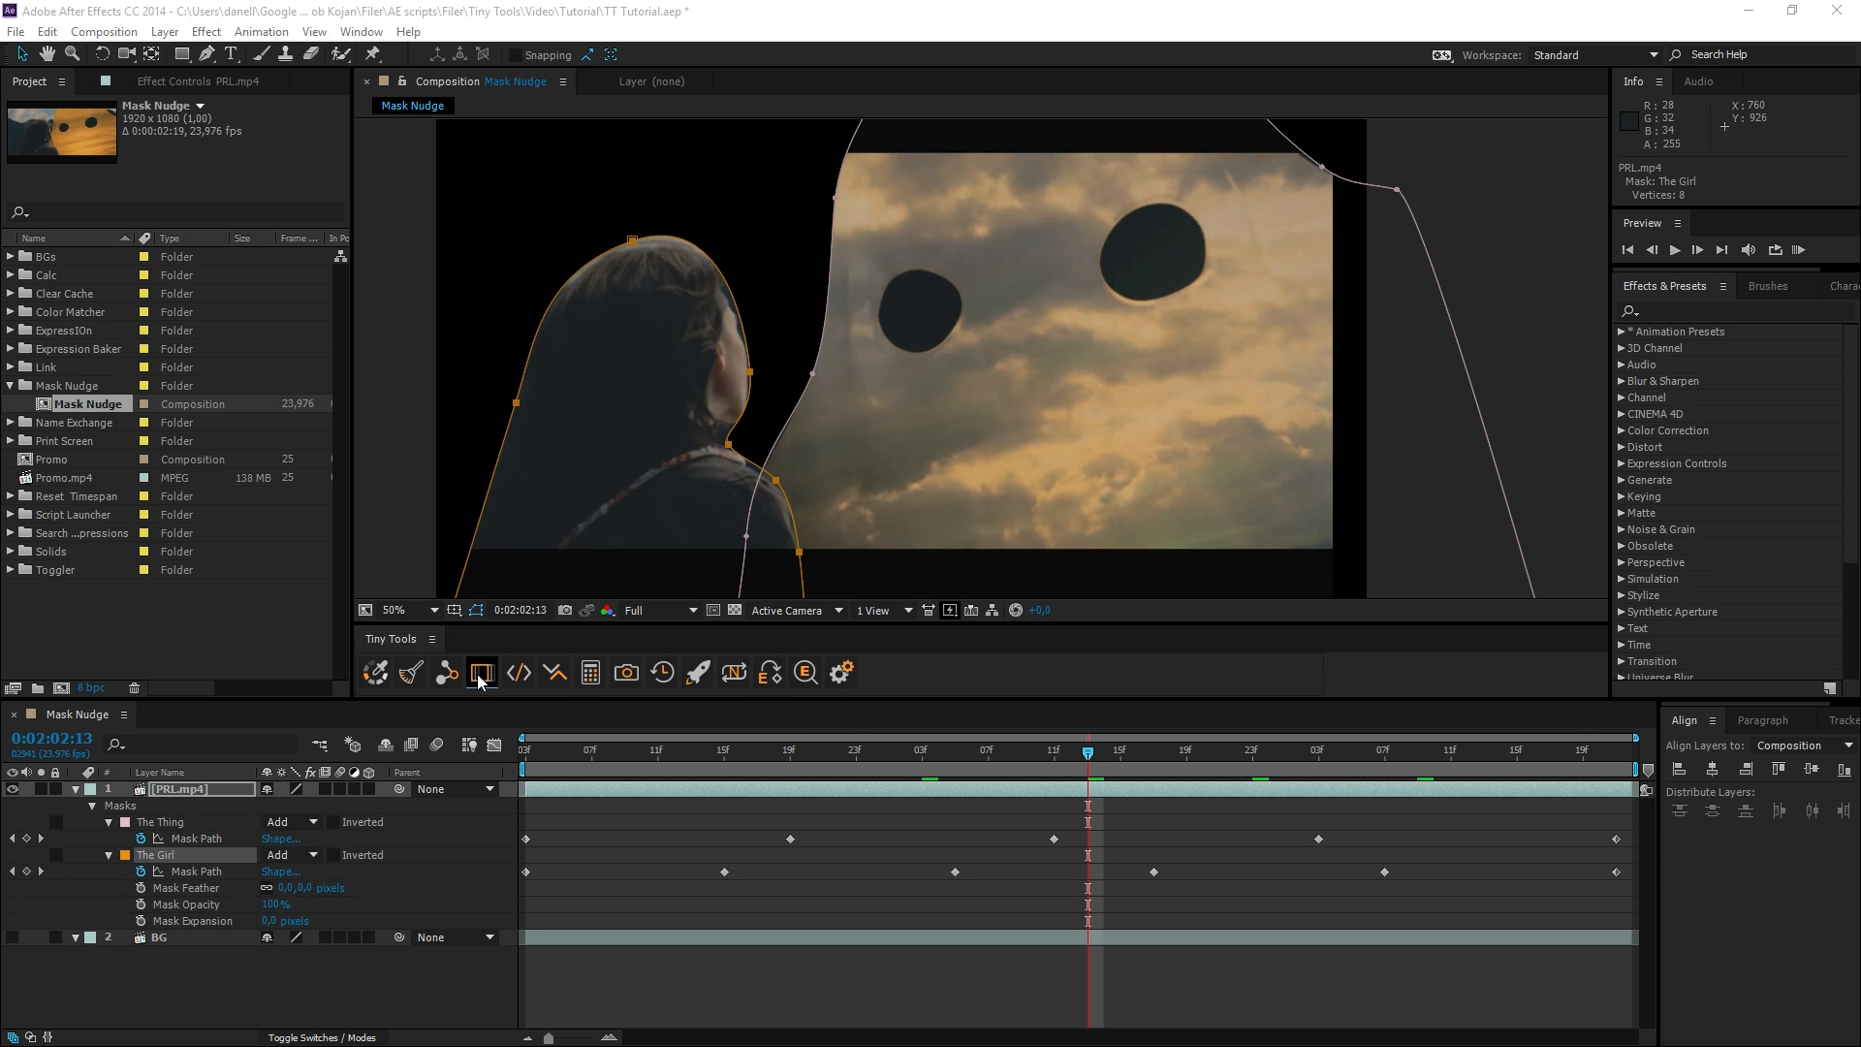
key(shift+Right)
key(shift+Right)
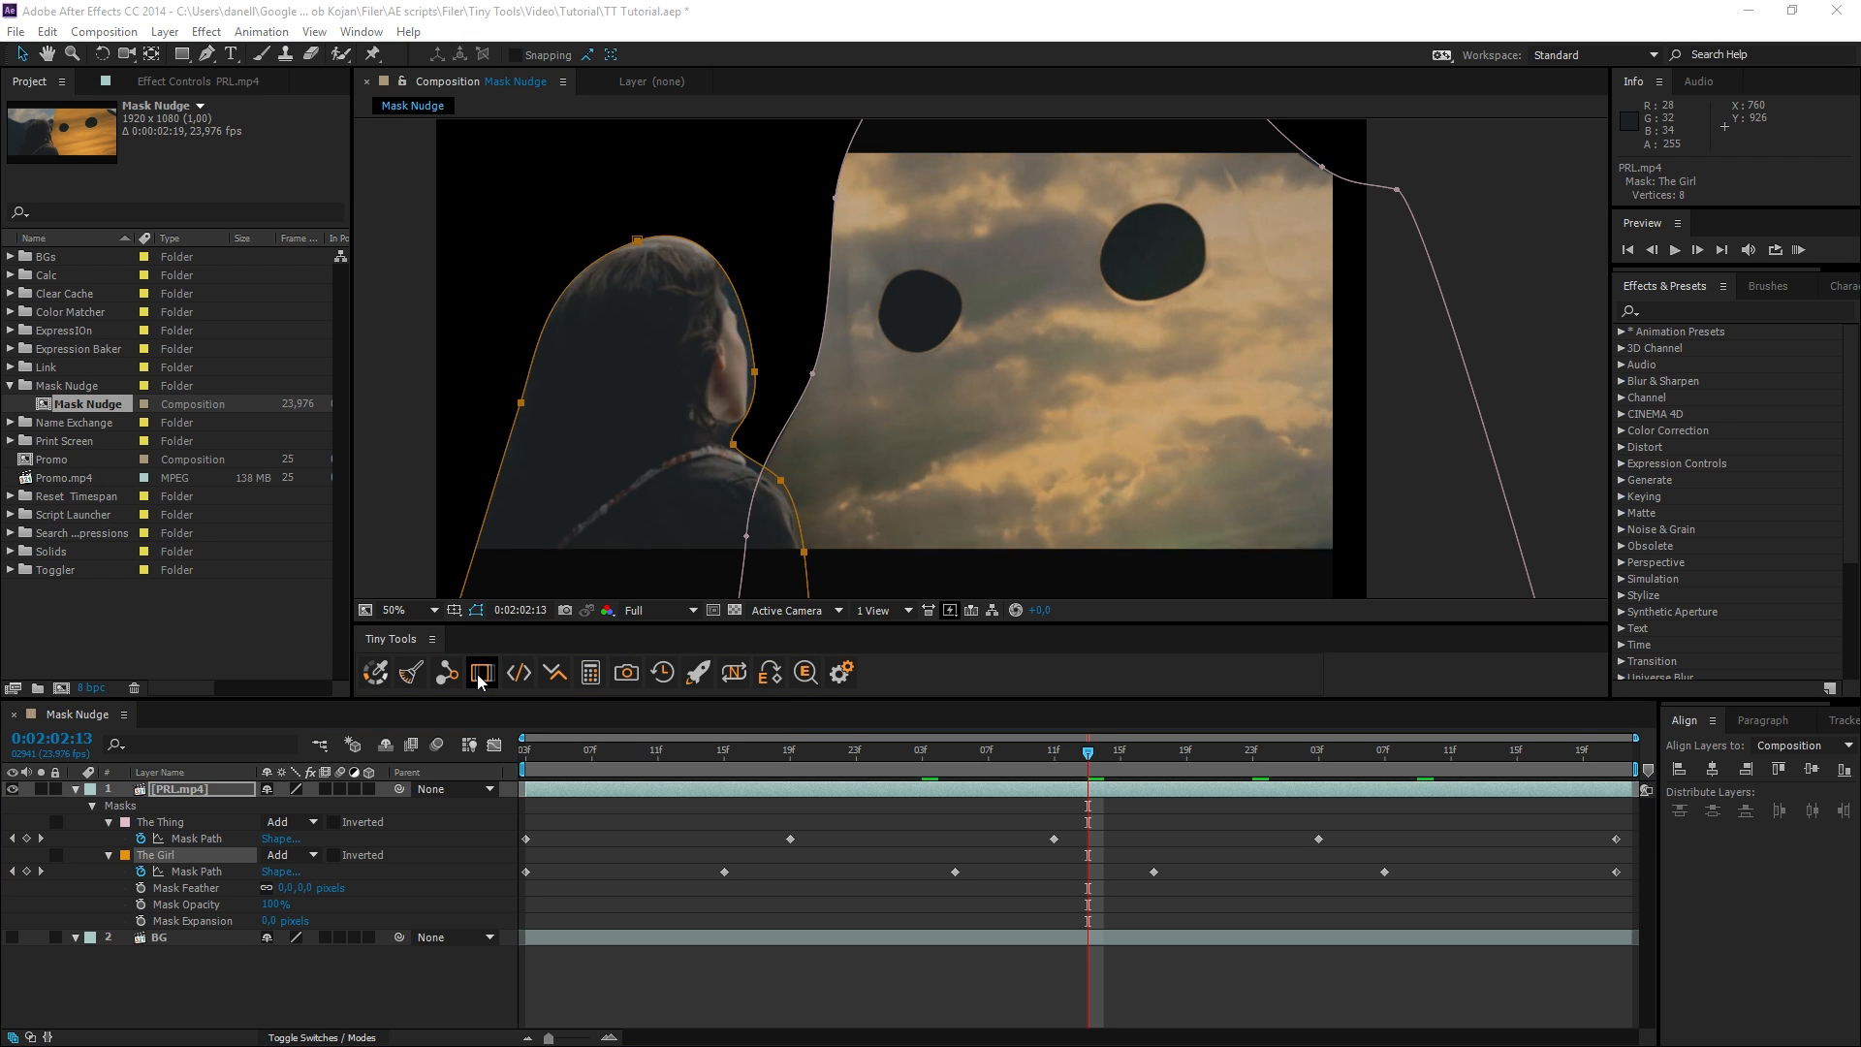
key(shift+Left)
key(shift+Left)
key(shift+Left)
key(shift+Right)
key(shift+Right)
key(shift+Left)
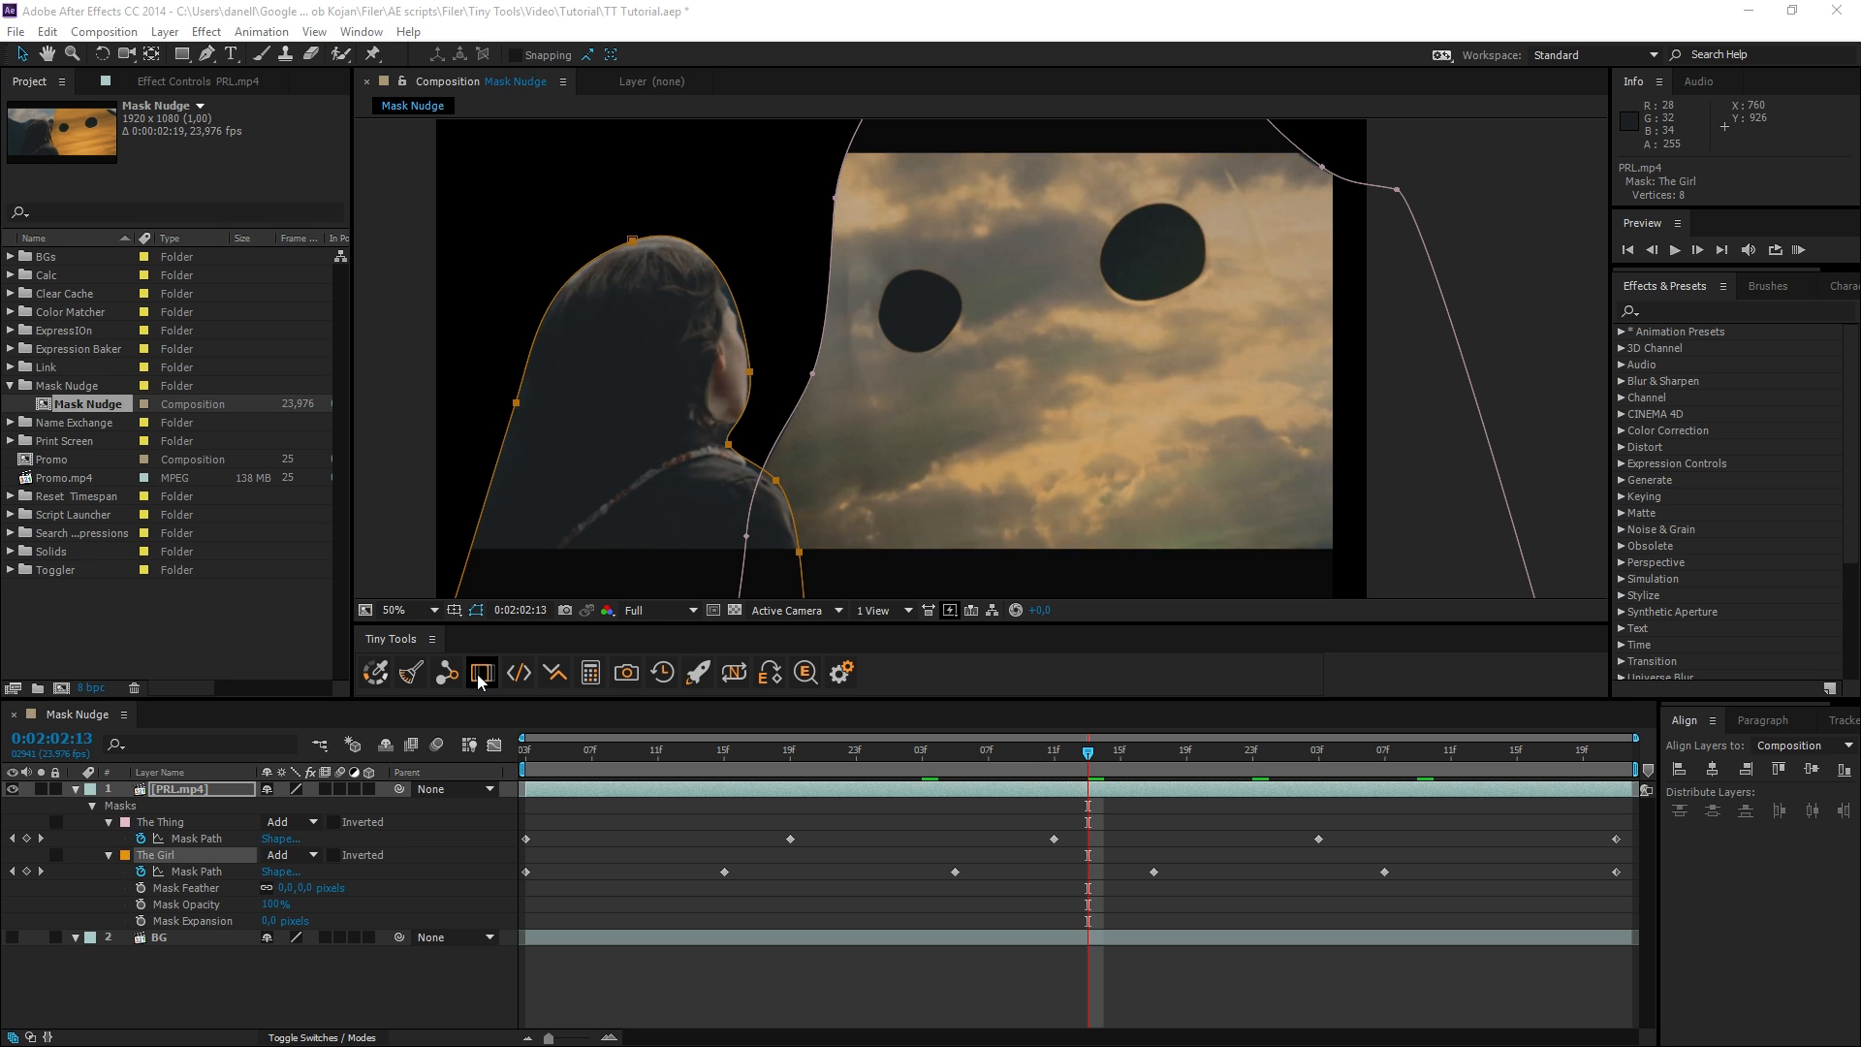
Nudge the PRL.mp4 footage sideways in large increments while keeping The Girl mask in place, leaving the footage further right.
key(shift+Right)
key(shift+Right)
key(shift+Right)
key(shift+Right)
key(shift+Right)
key(shift+Right)
key(shift+Right)
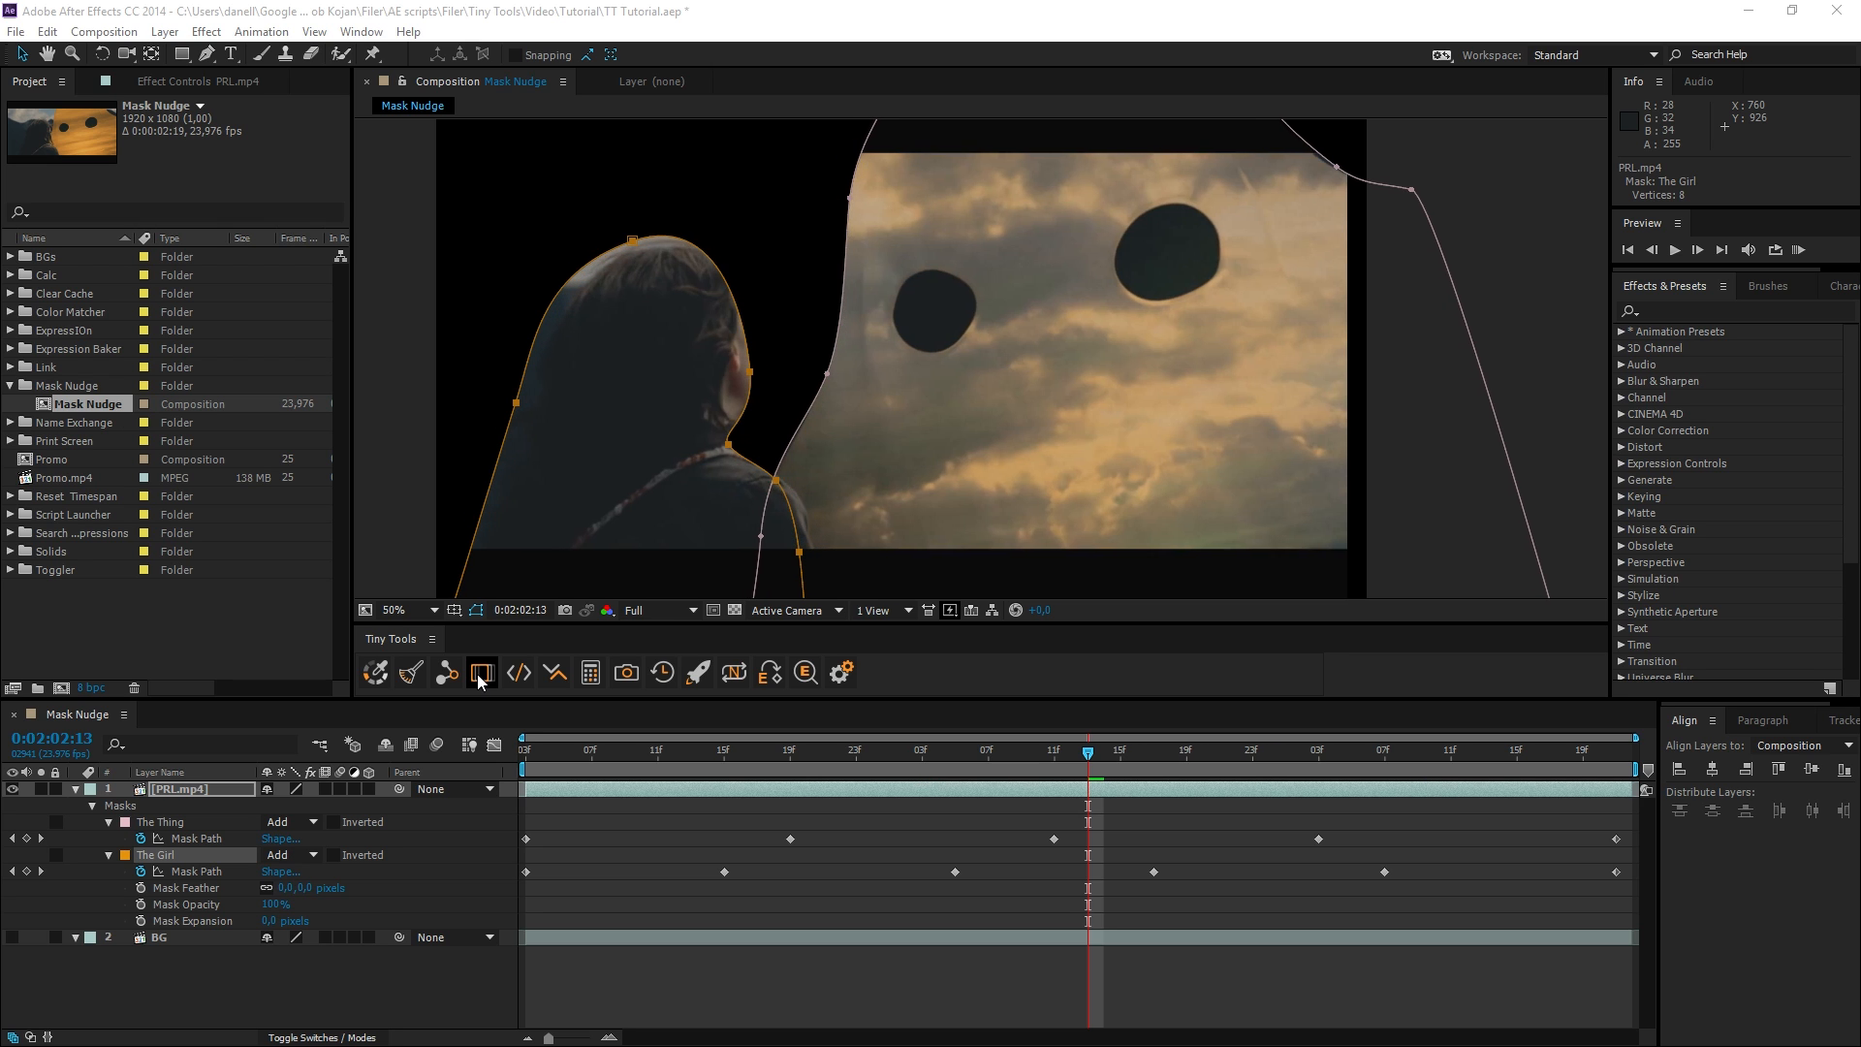
key(shift+Left)
key(shift+Left)
key(shift+Left)
key(shift+Left)
key(shift+Left)
key(shift+Left)
key(shift+Left)
key(shift+Left)
key(shift+Right)
key(shift+Right)
key(shift+Right)
key(shift+Right)
key(shift+Right)
key(shift+Left)
key(shift+Left)
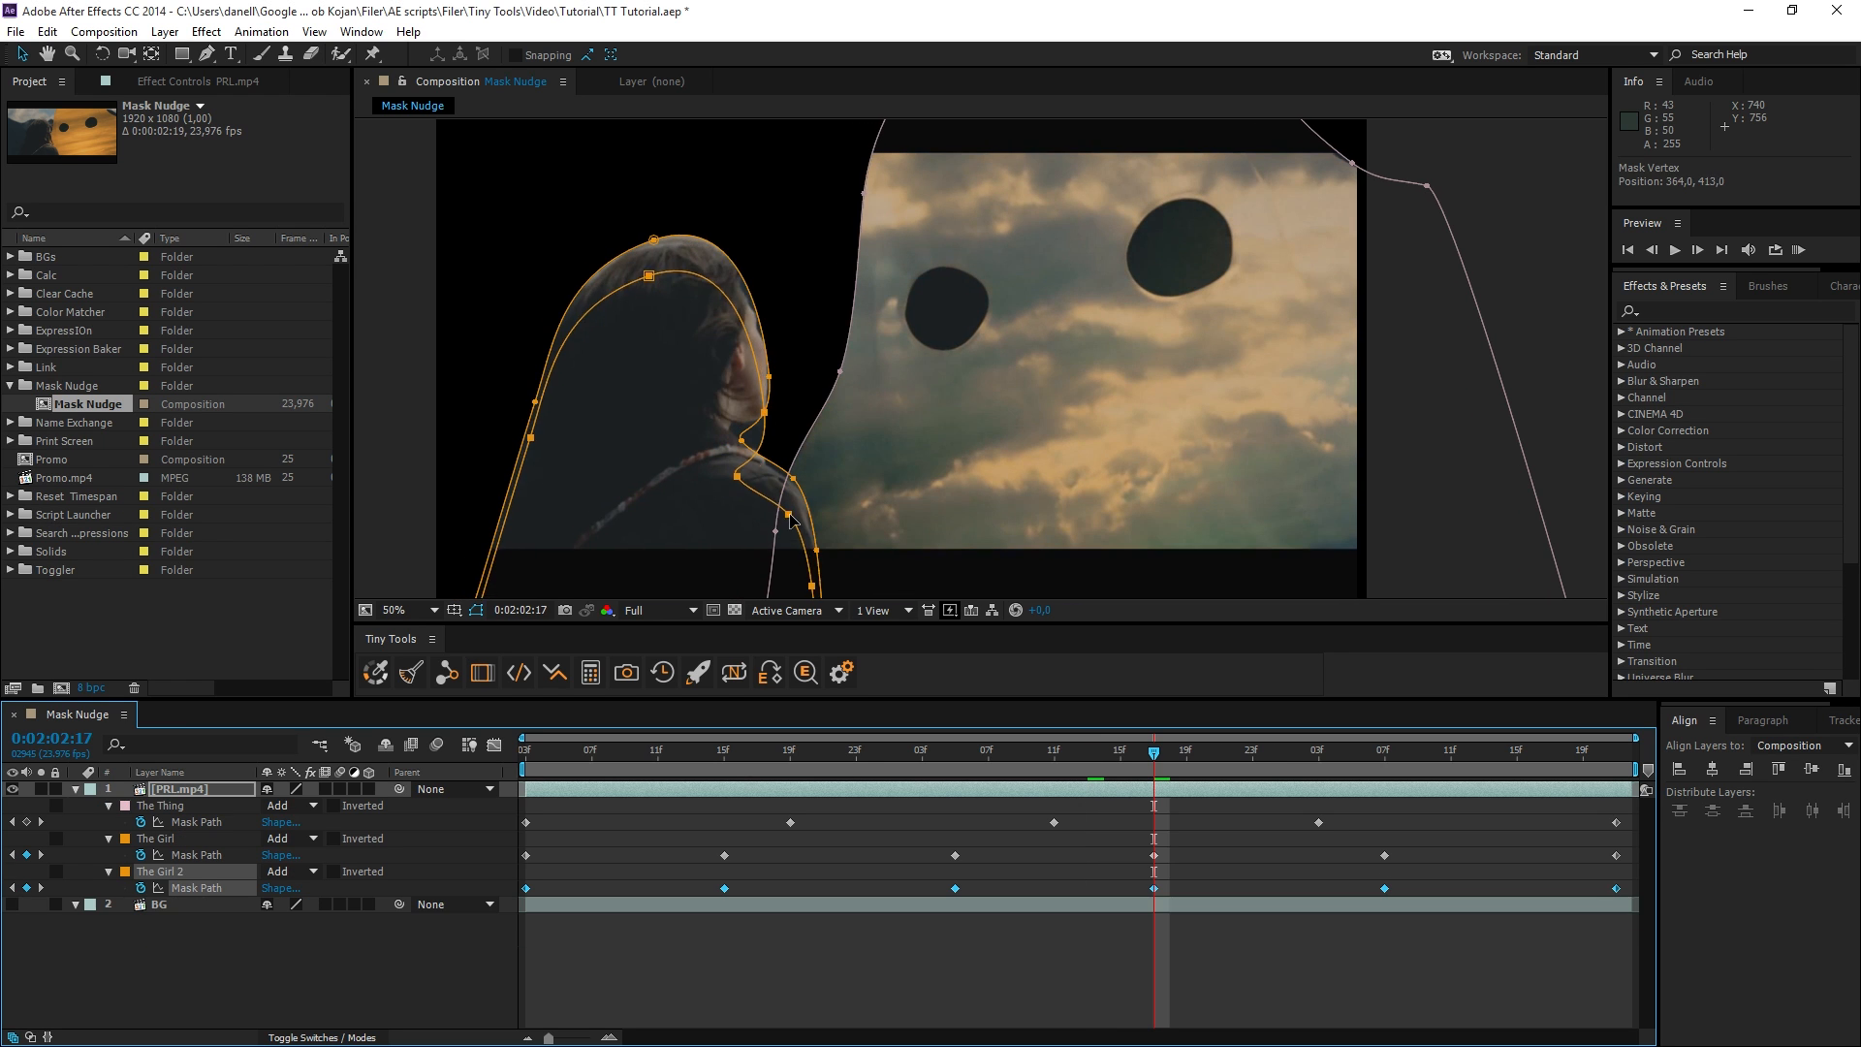
Duplicate The Girl mask at 0:02:02:17, placing the copy up and to the right with a green mask color.
drag(776, 388, 957, 359)
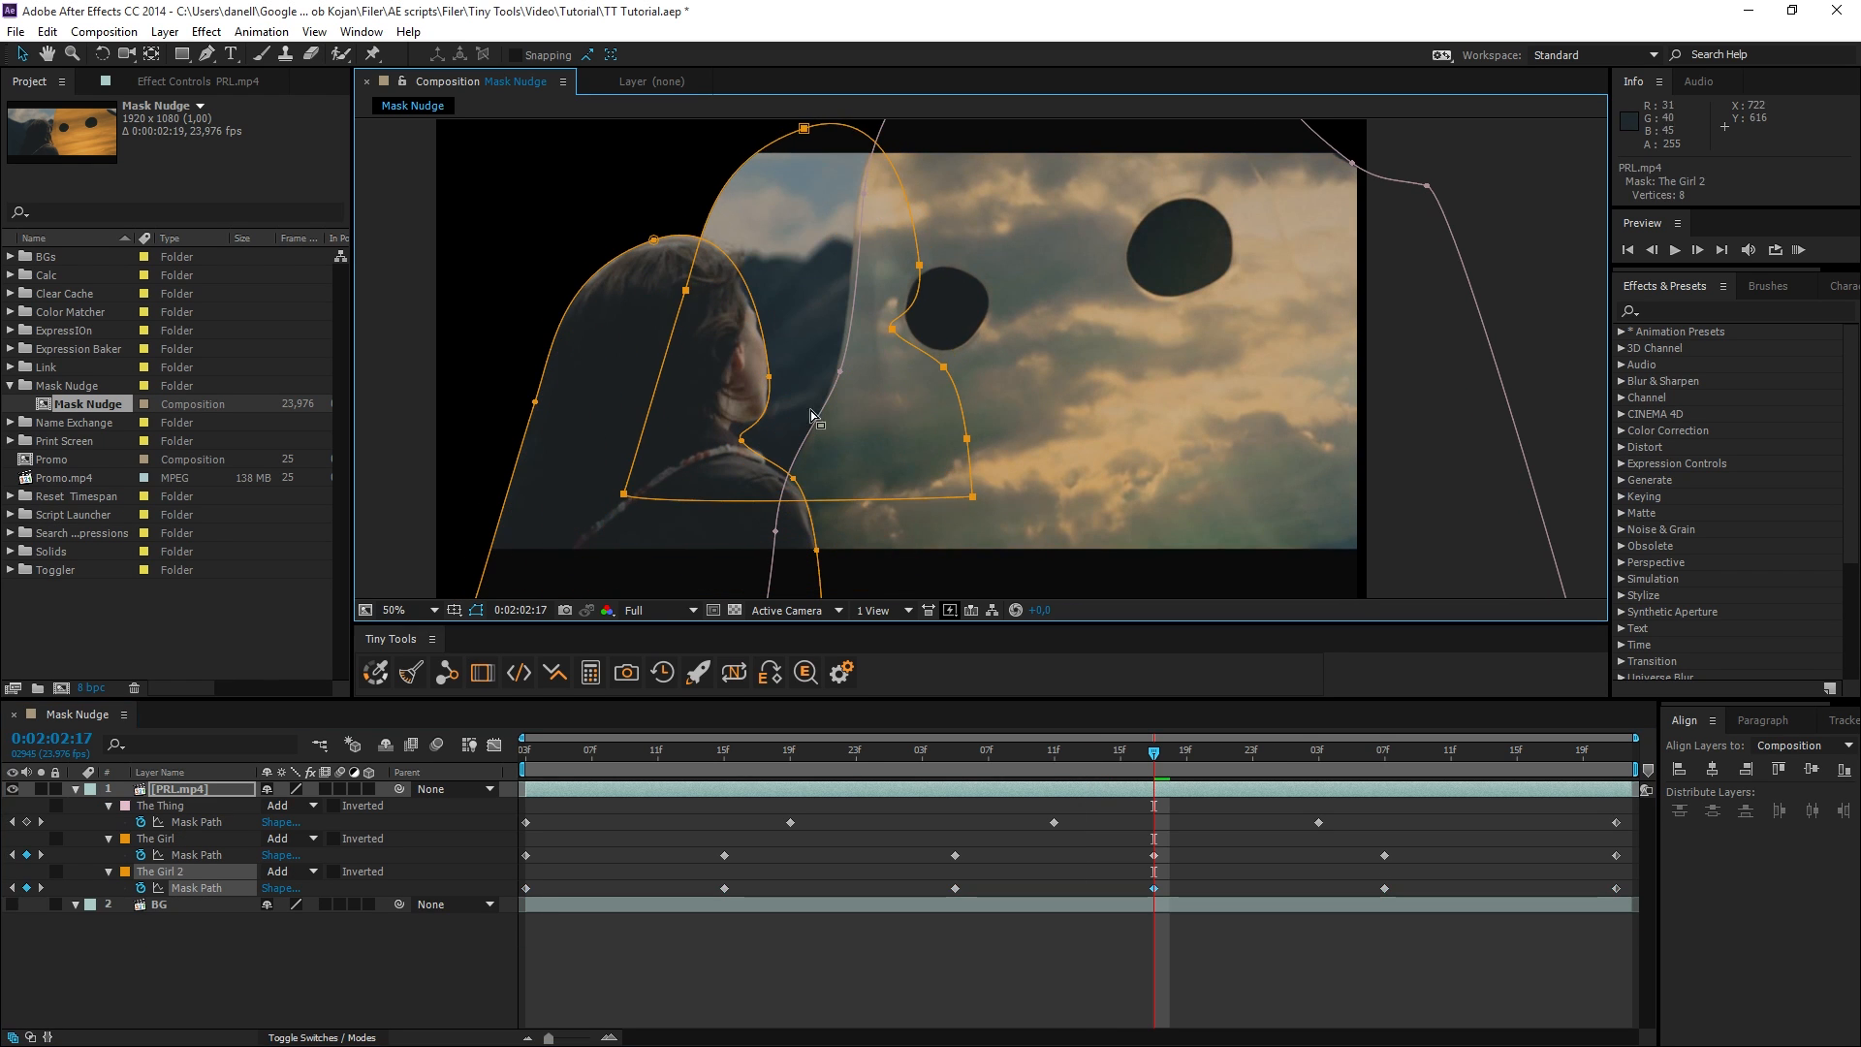
click(165, 944)
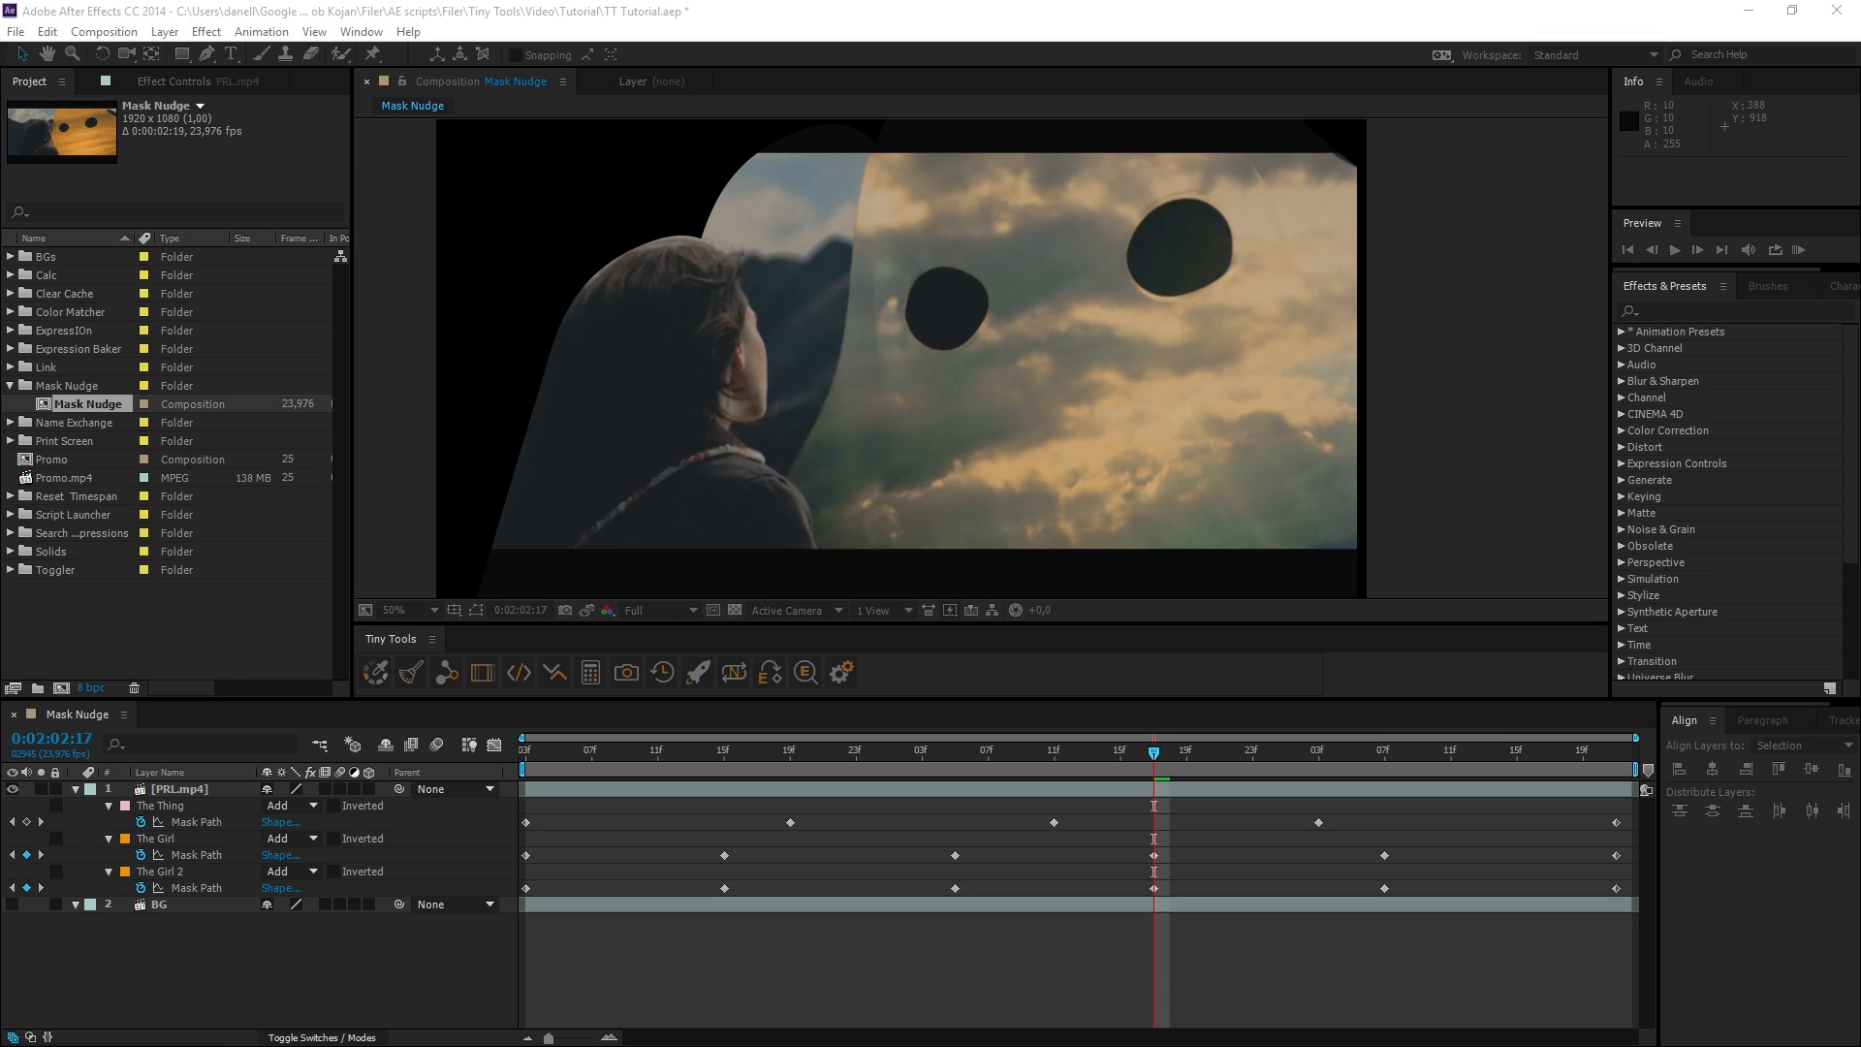
key(Return)
Select The Girl and The Girl 2 masks together and run Mask Nudge on both, ending with the selection cleared.
click(156, 872)
ctrl+click(172, 840)
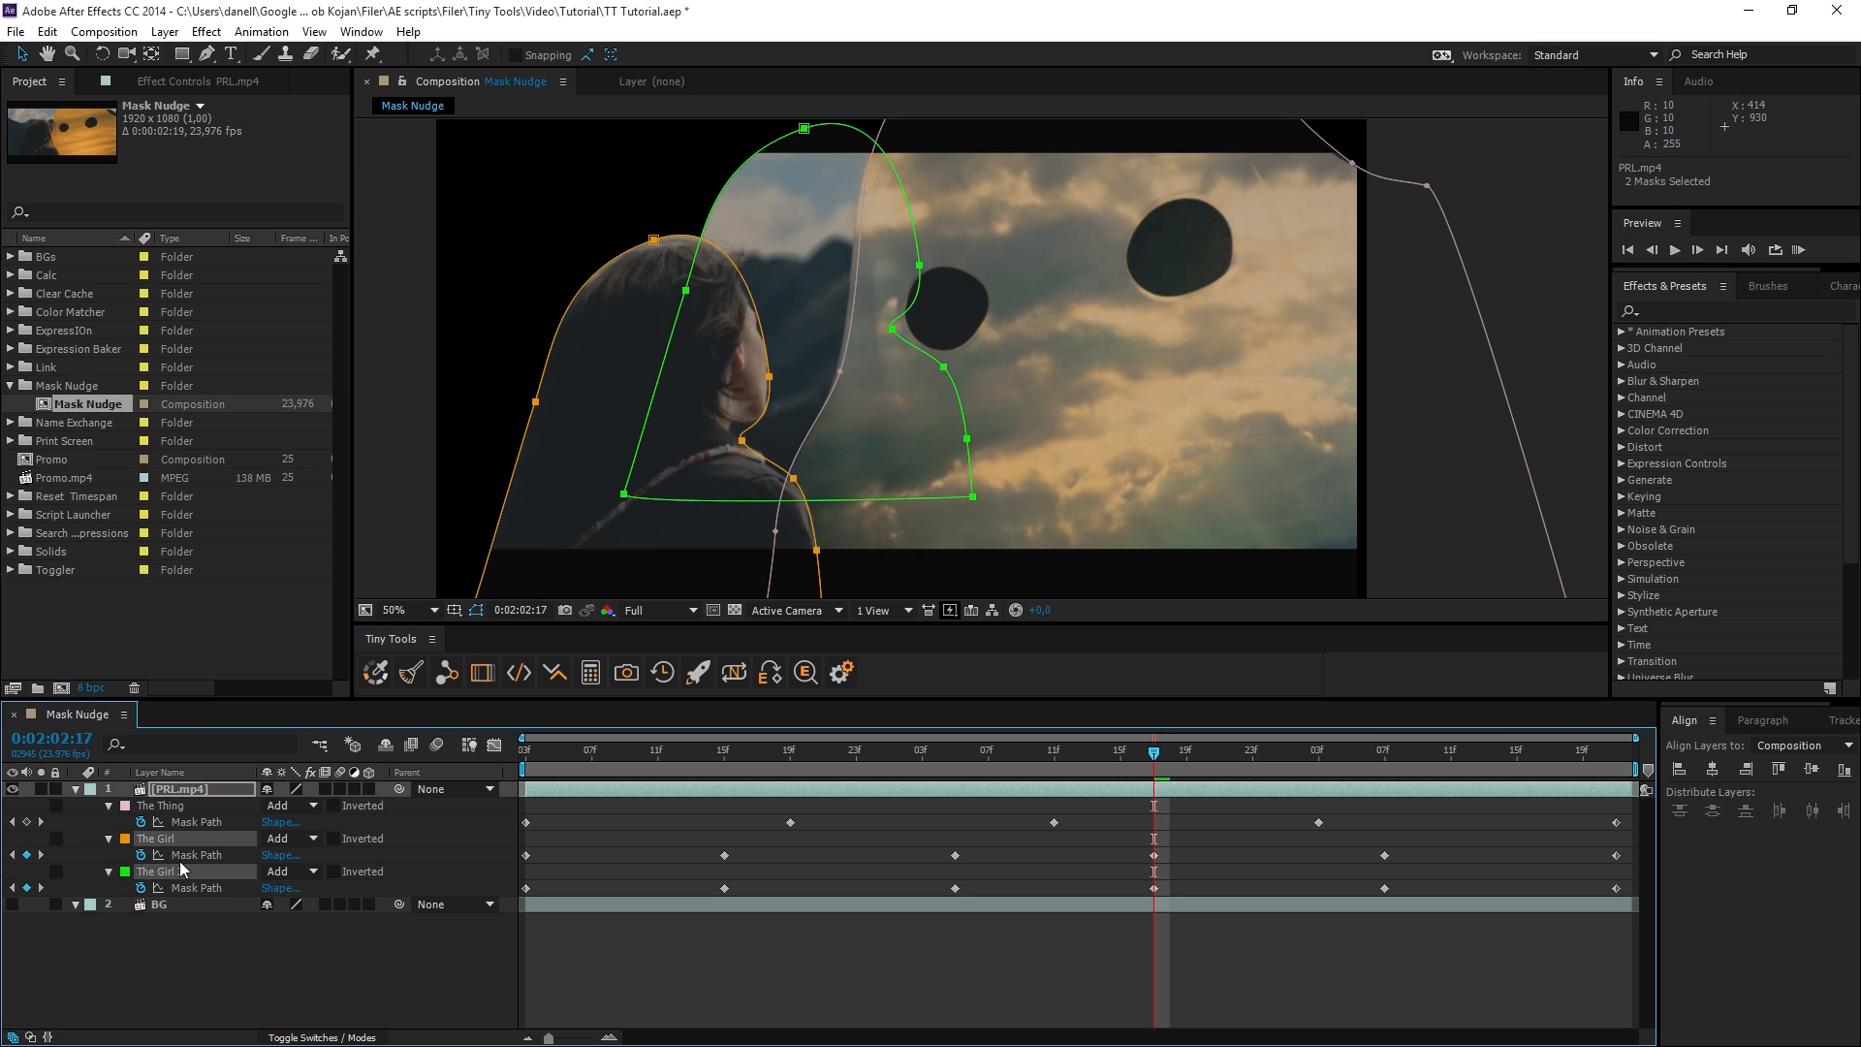
click(481, 675)
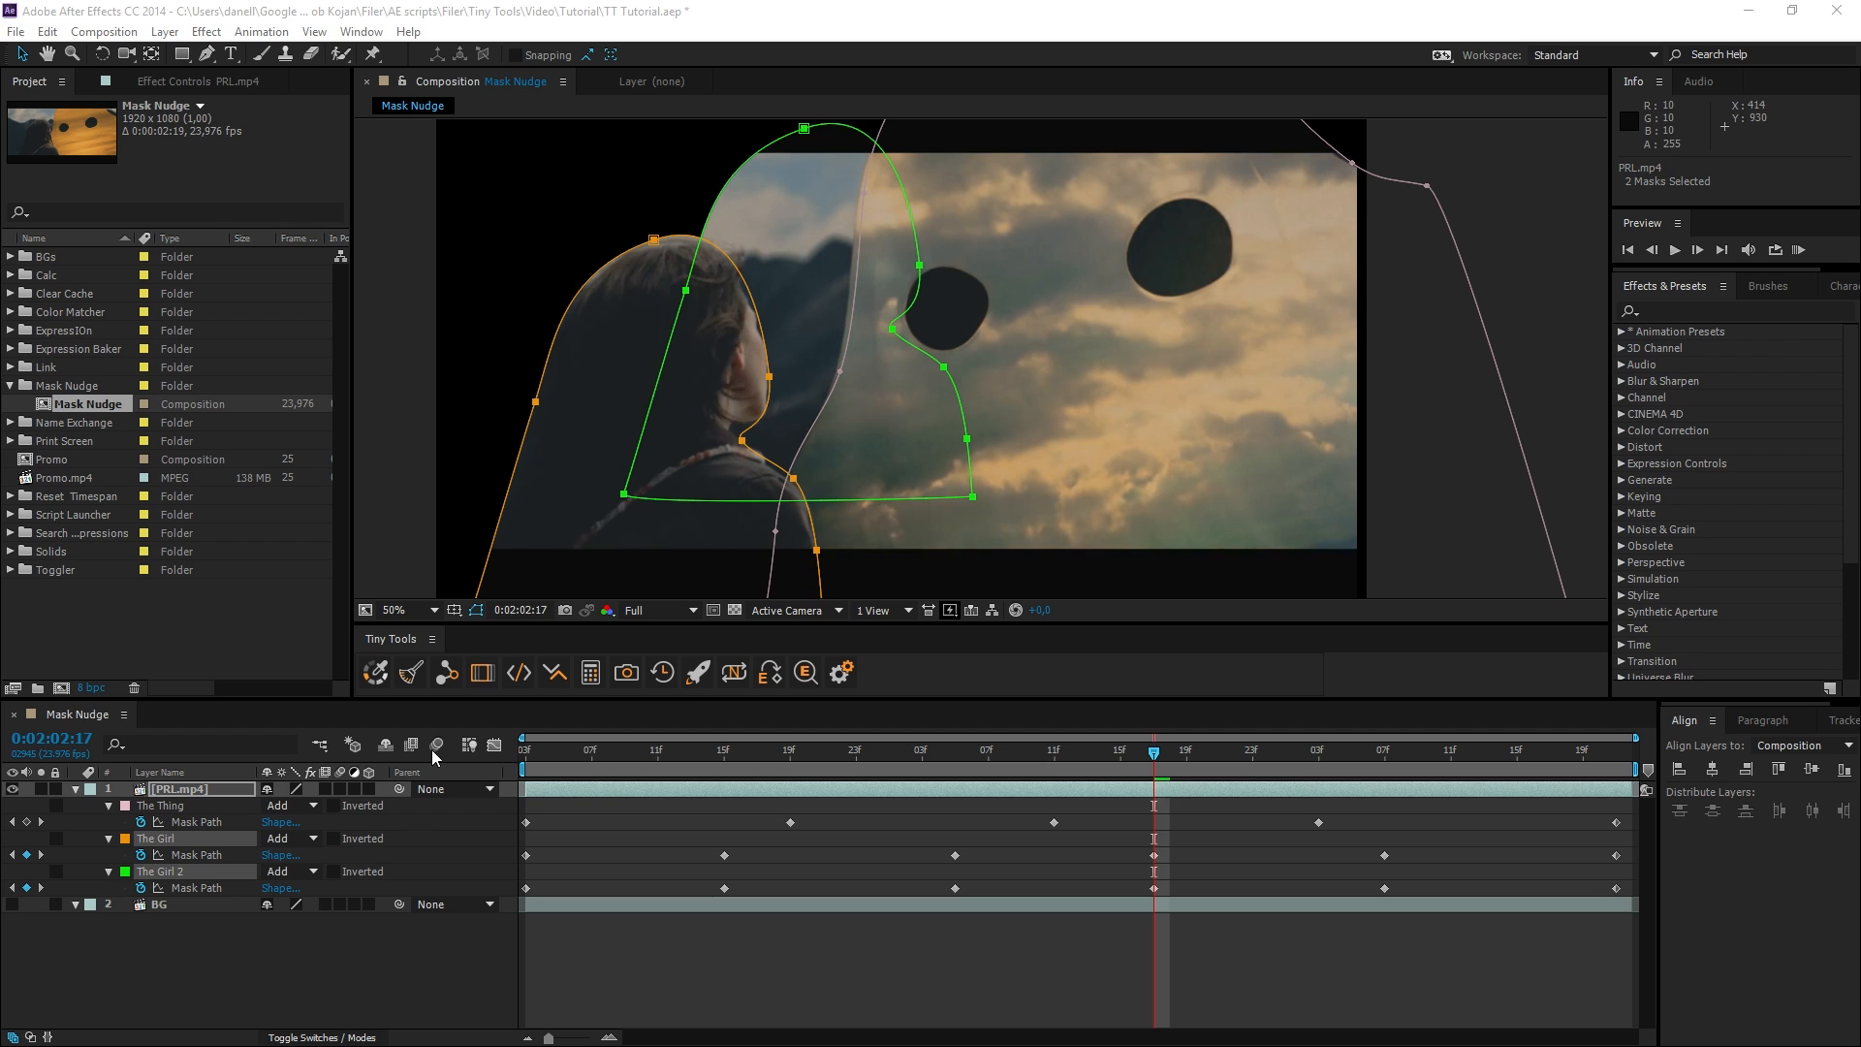
click(364, 986)
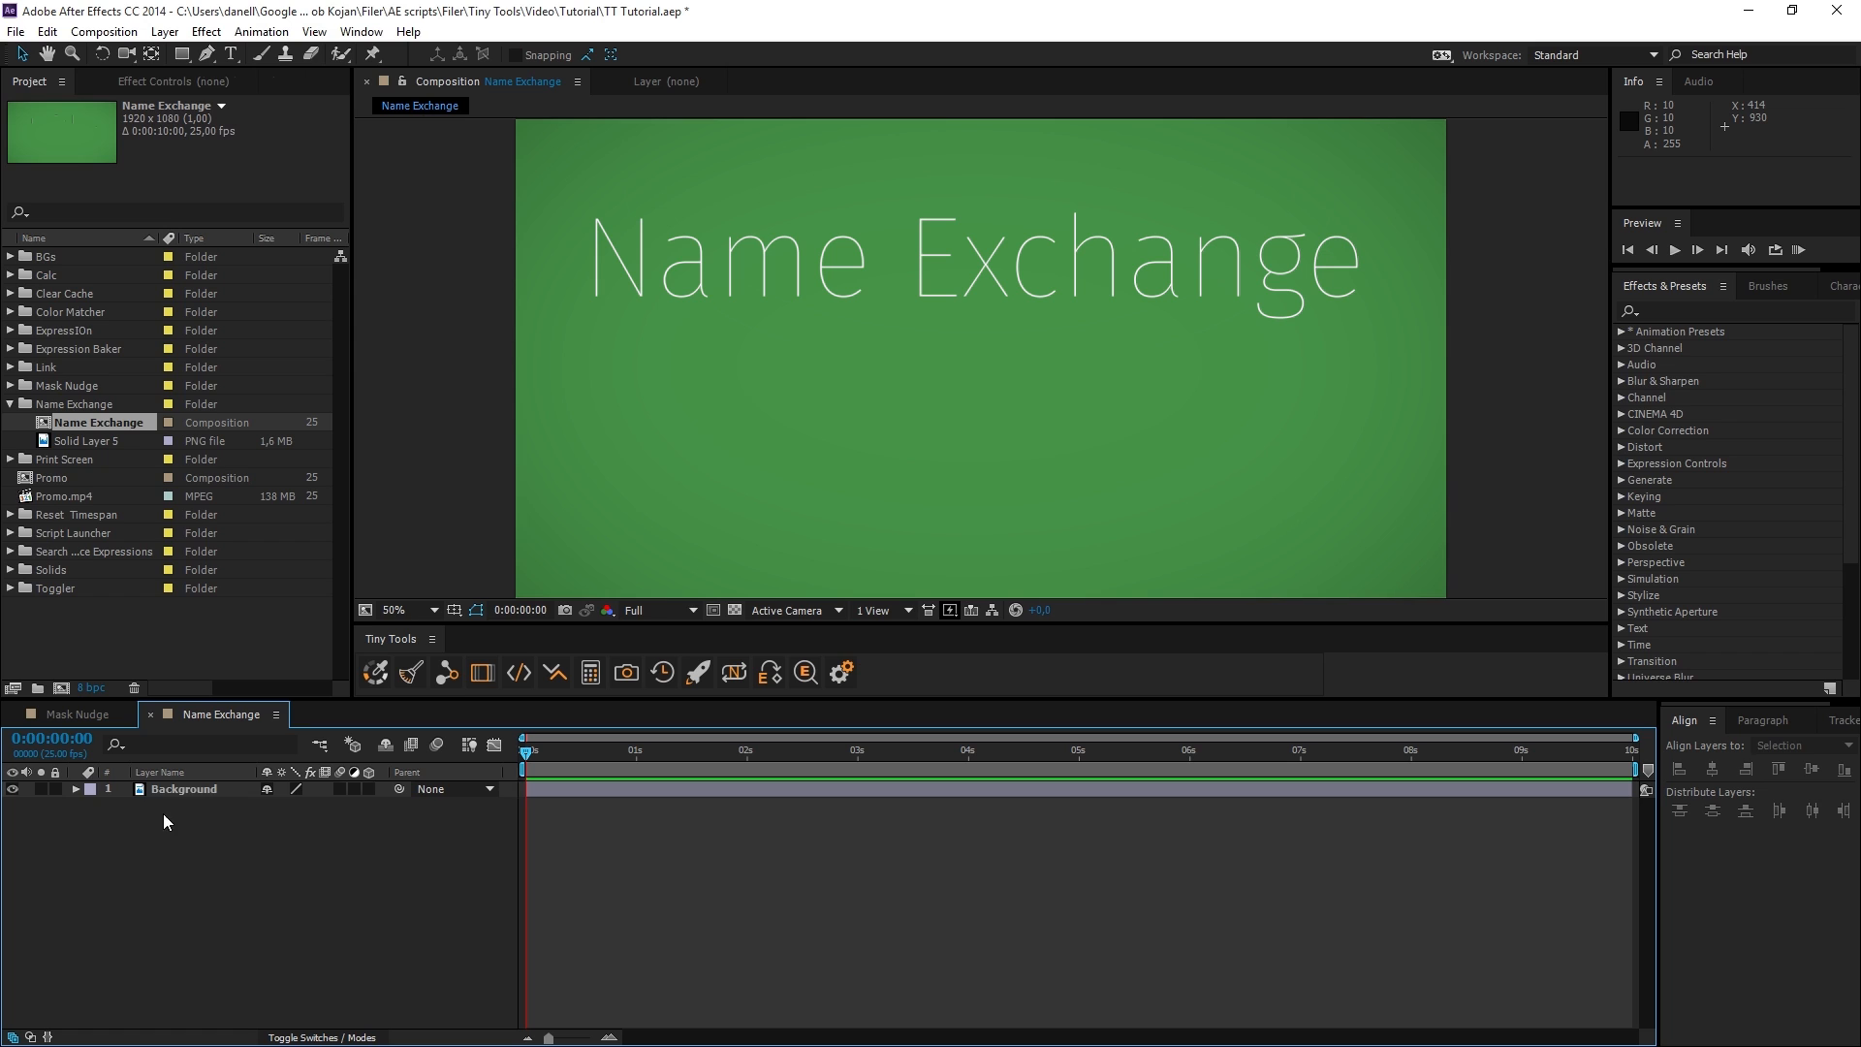
Rename the Solid Layer 5 source file to its layer's name, Background, with Name Exchange, and undo the rename.
click(203, 790)
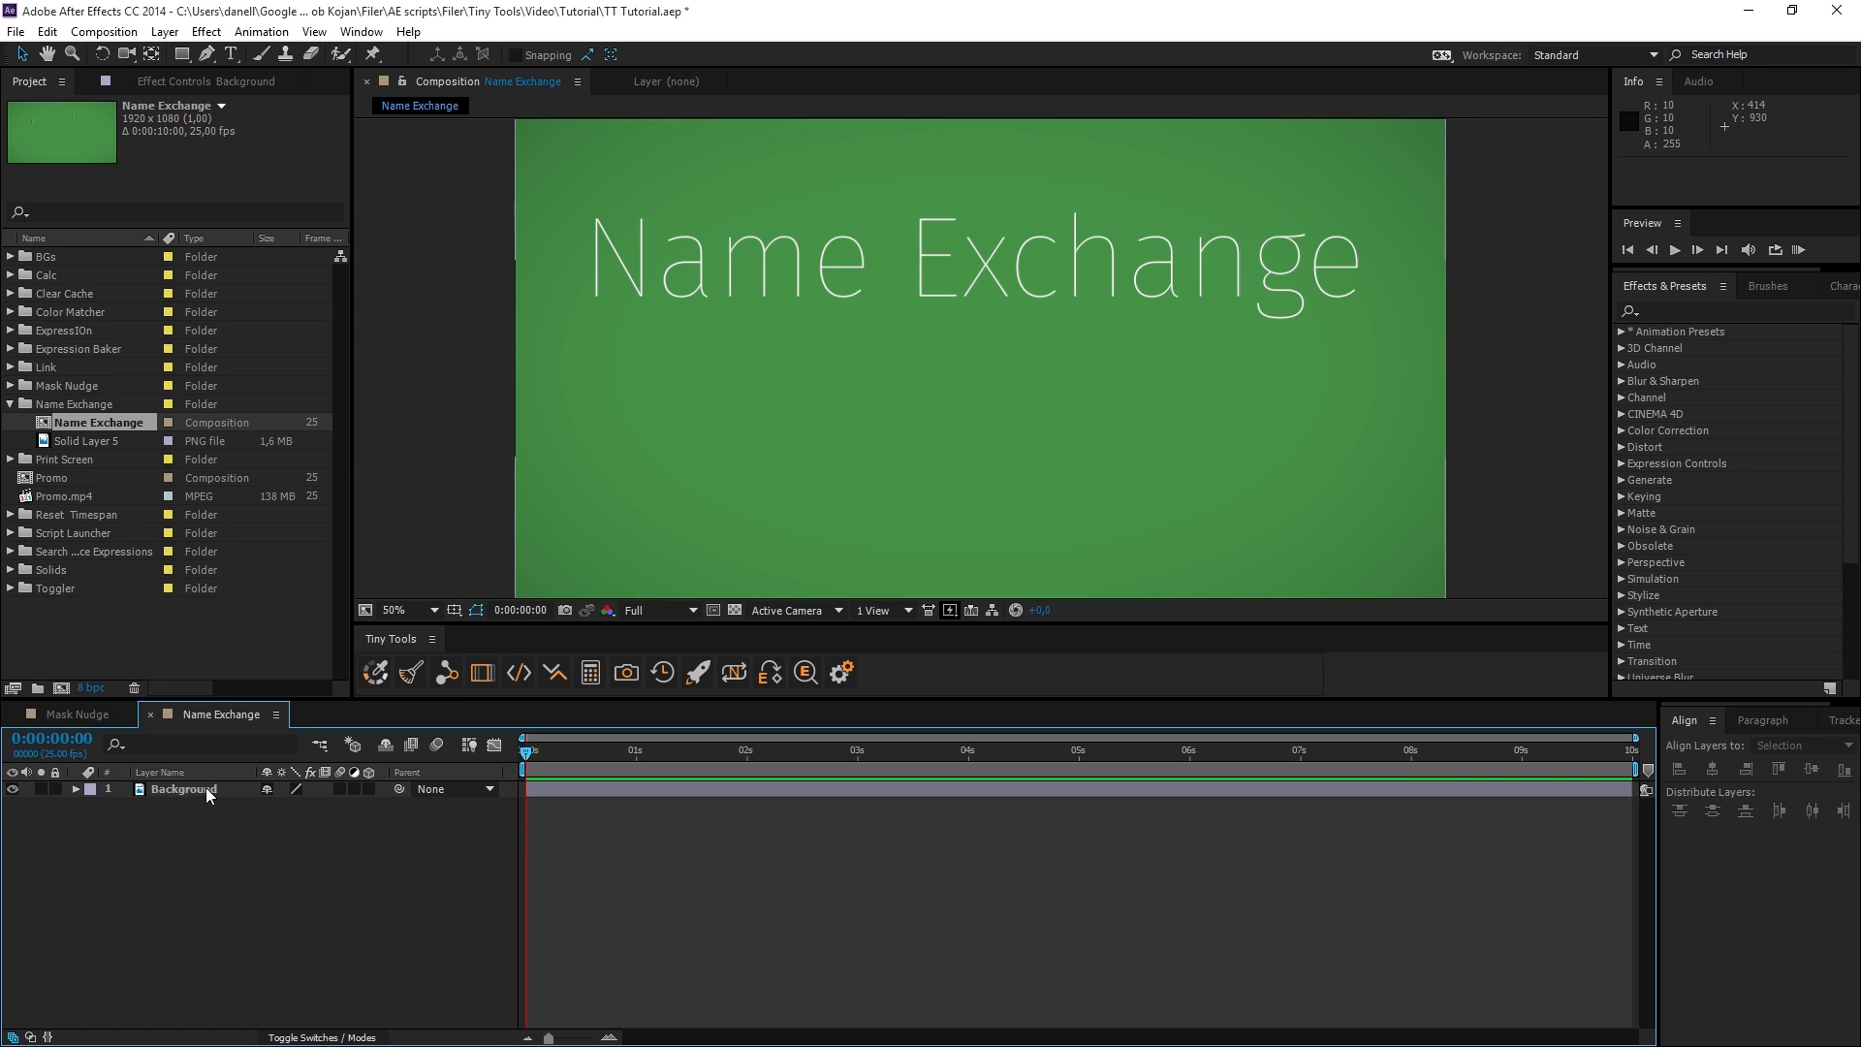
click(205, 788)
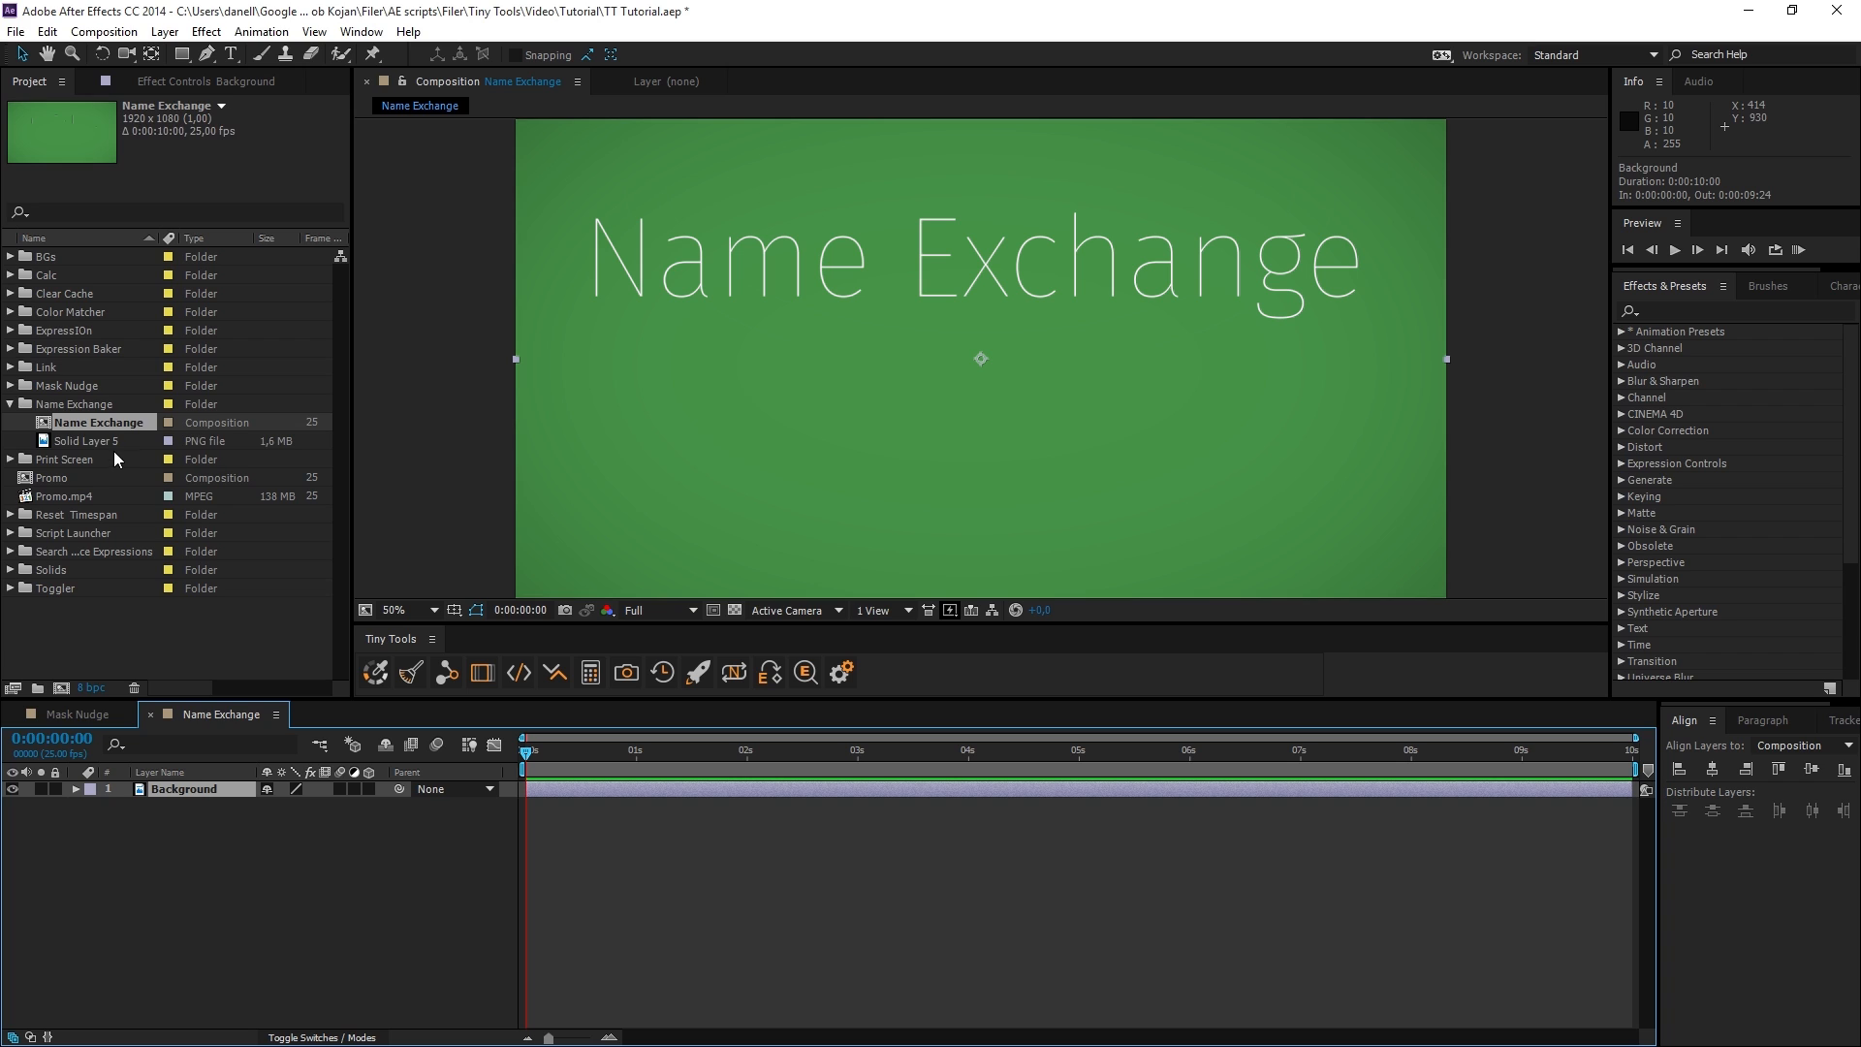
click(113, 442)
click(200, 793)
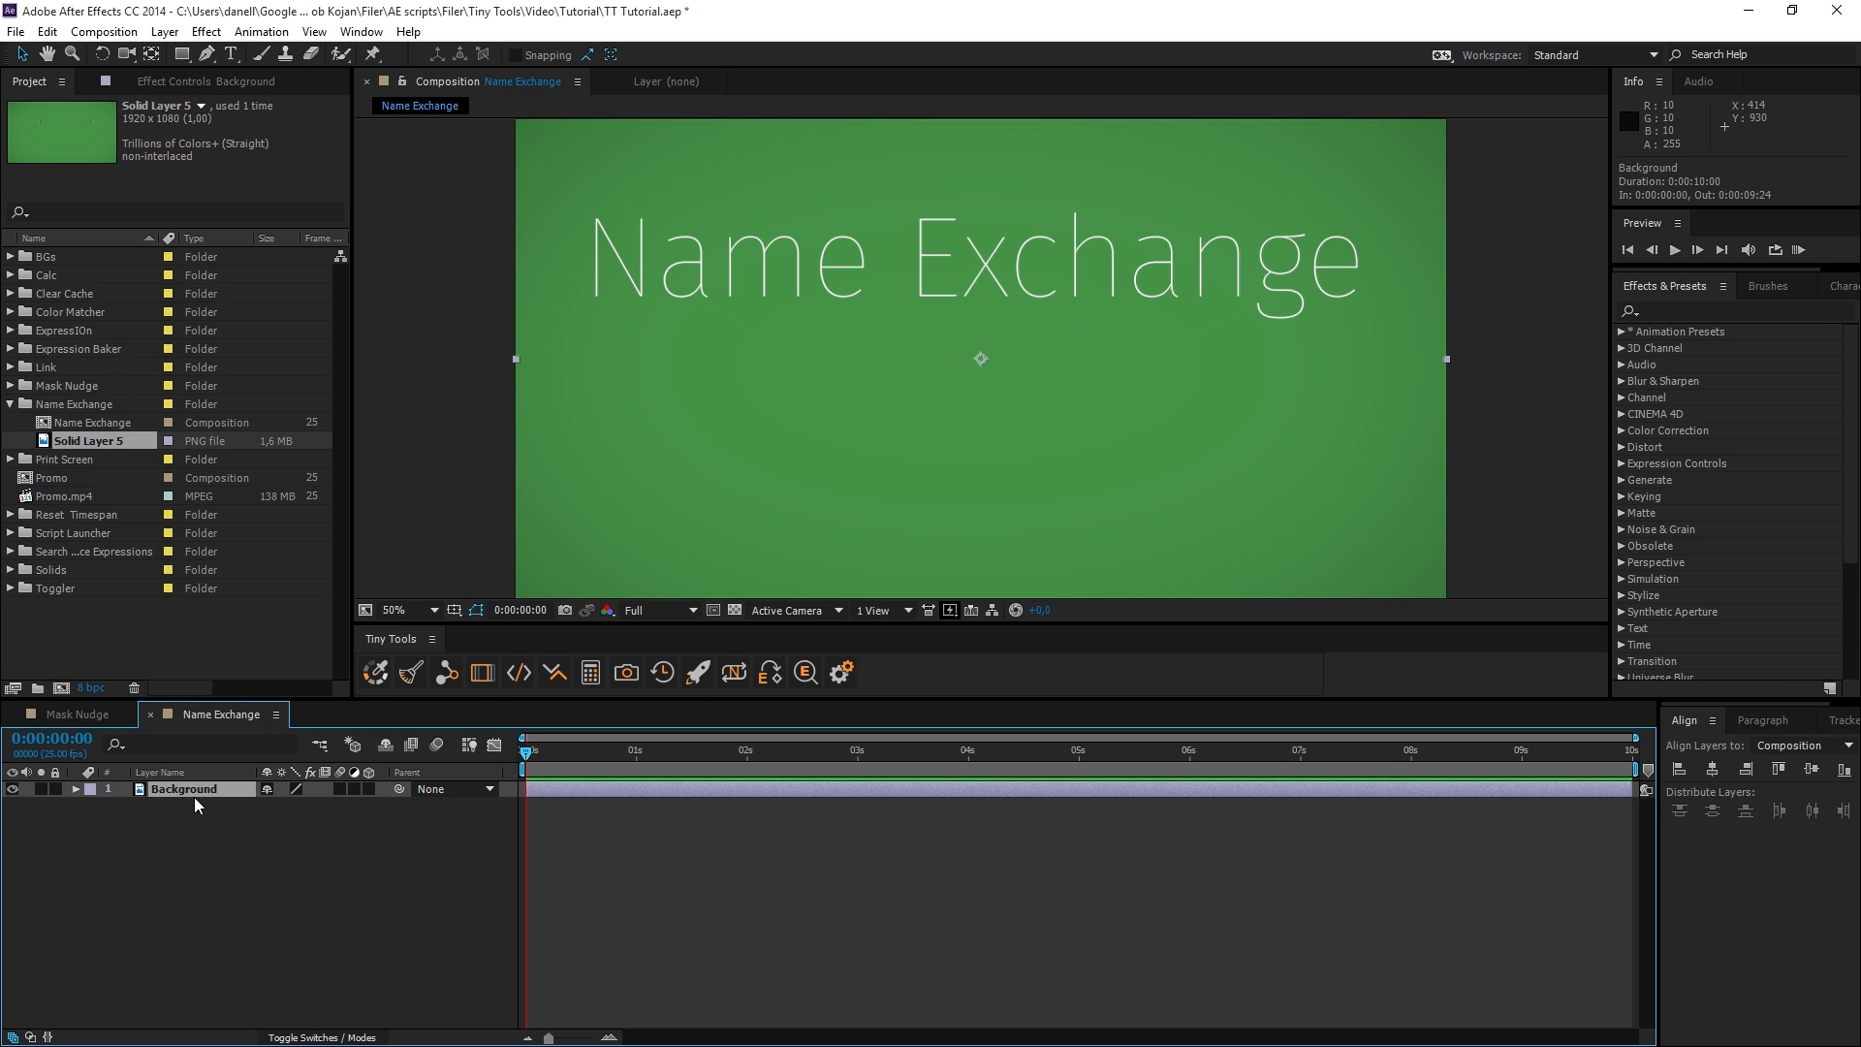
click(736, 674)
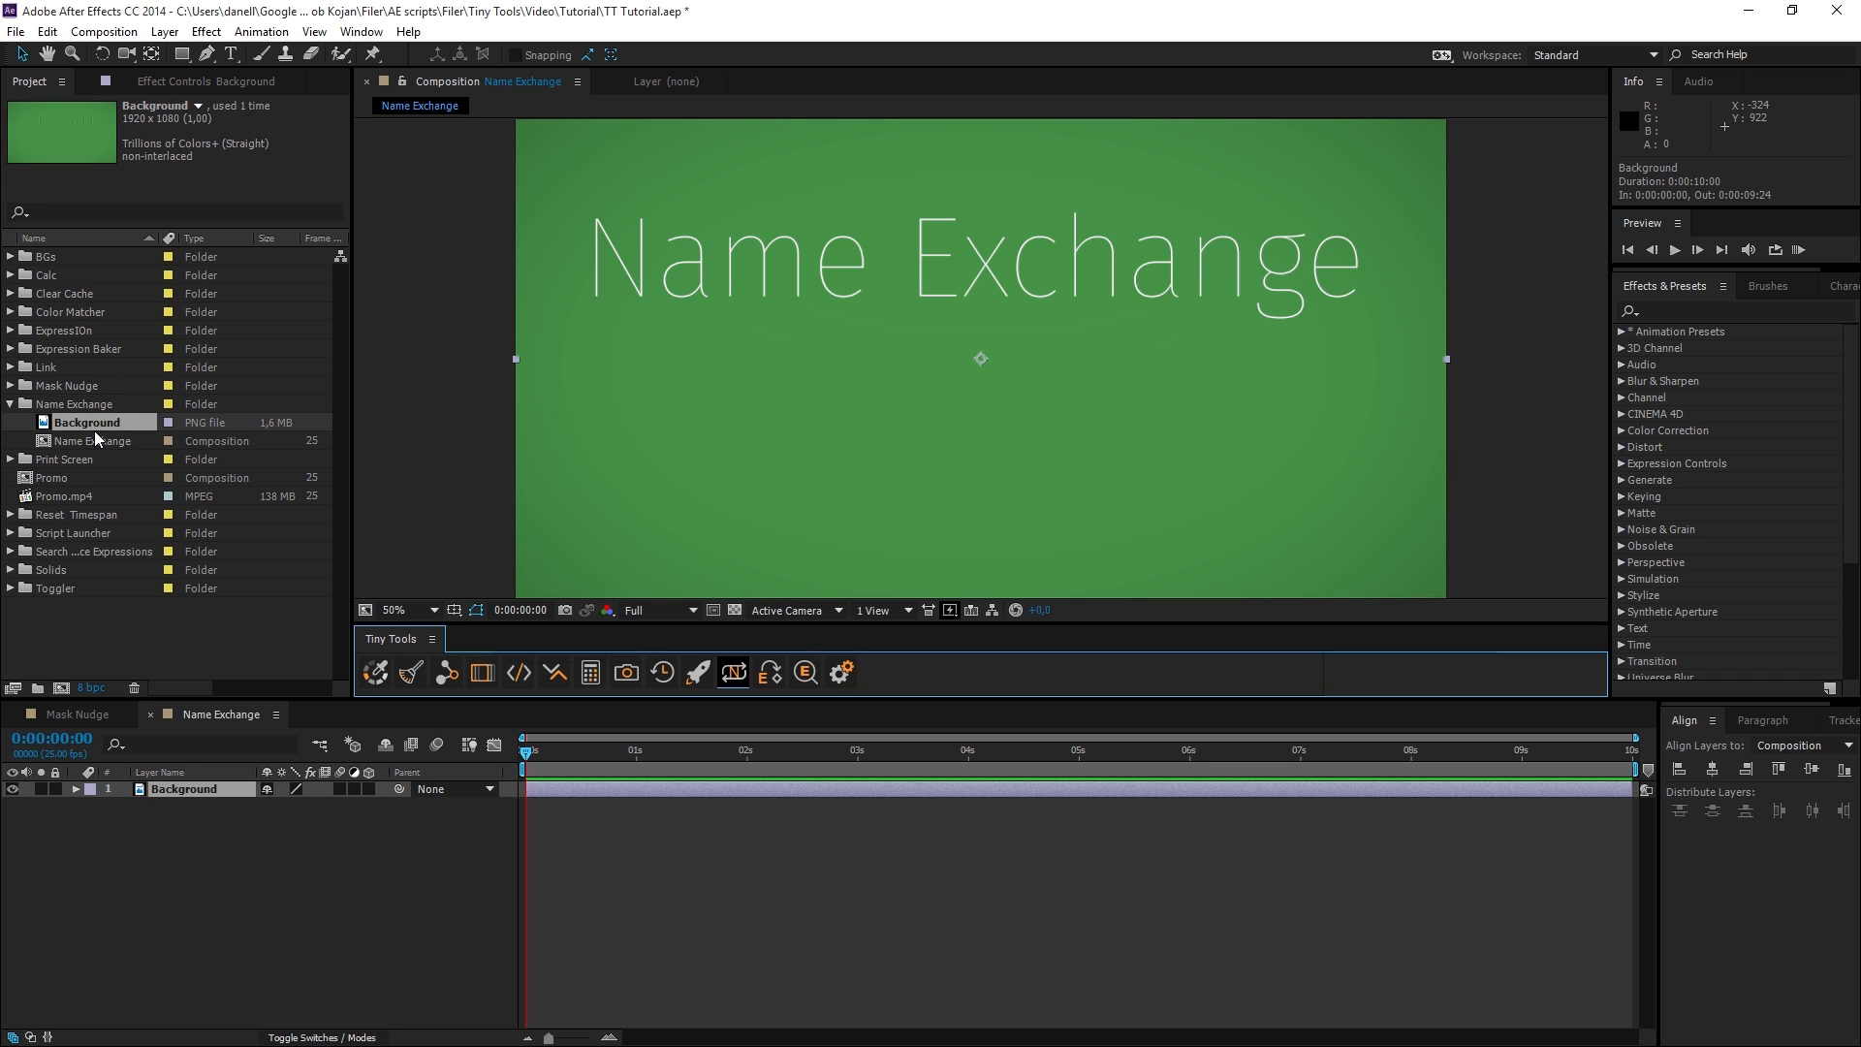
key(ctrl+z)
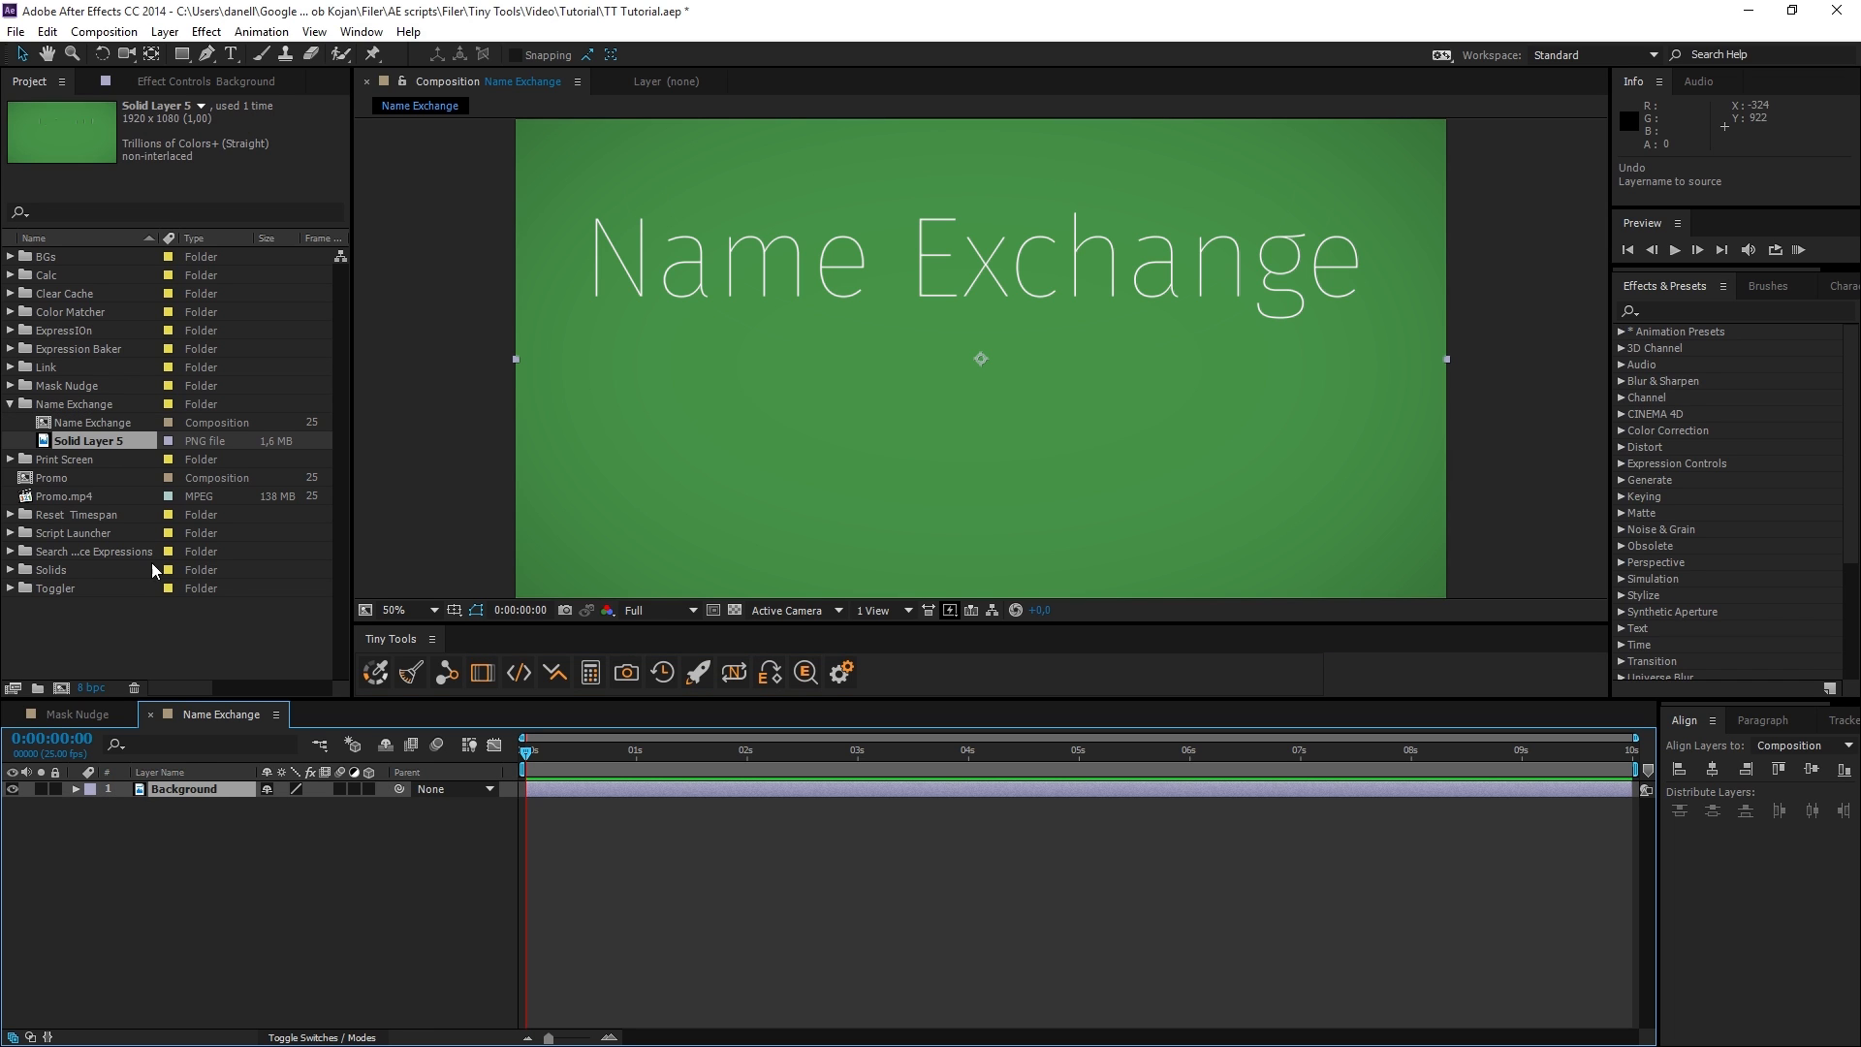
Rename the Background layer to its source file's name, Solid Layer 5, with Name Exchange.
click(184, 791)
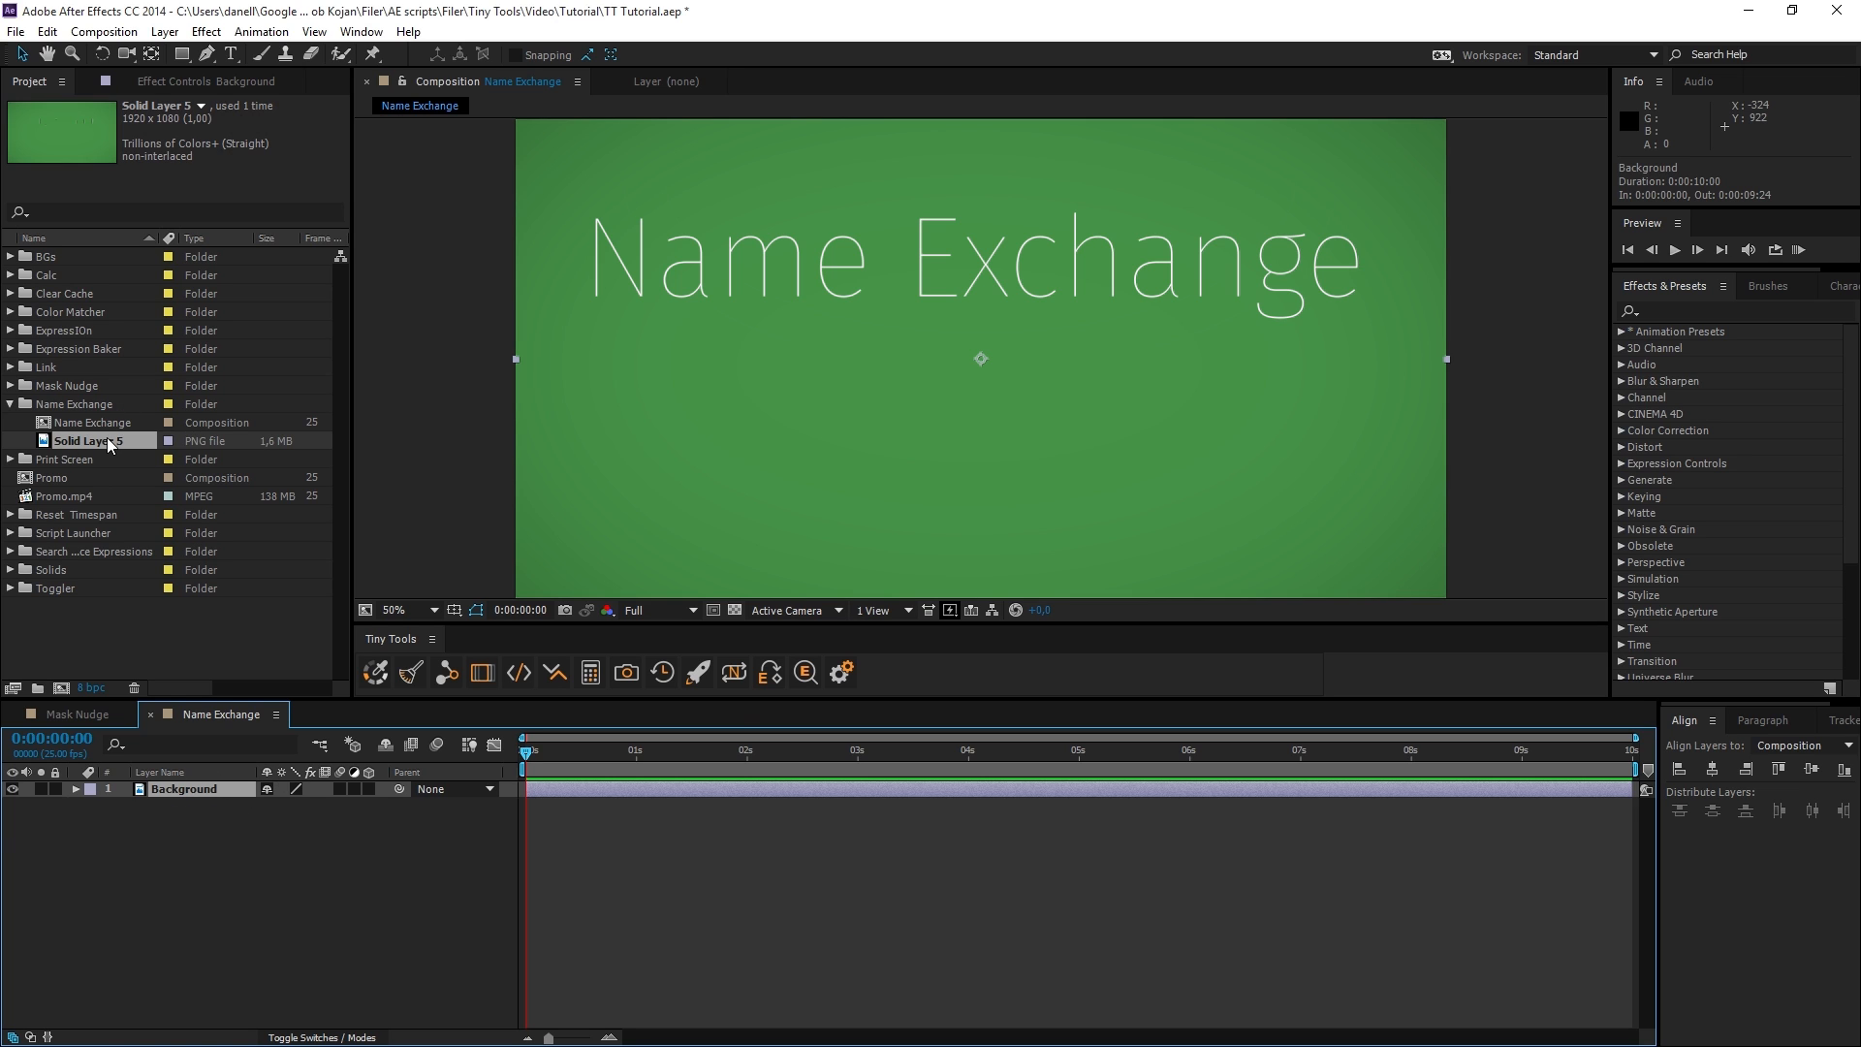
click(734, 673)
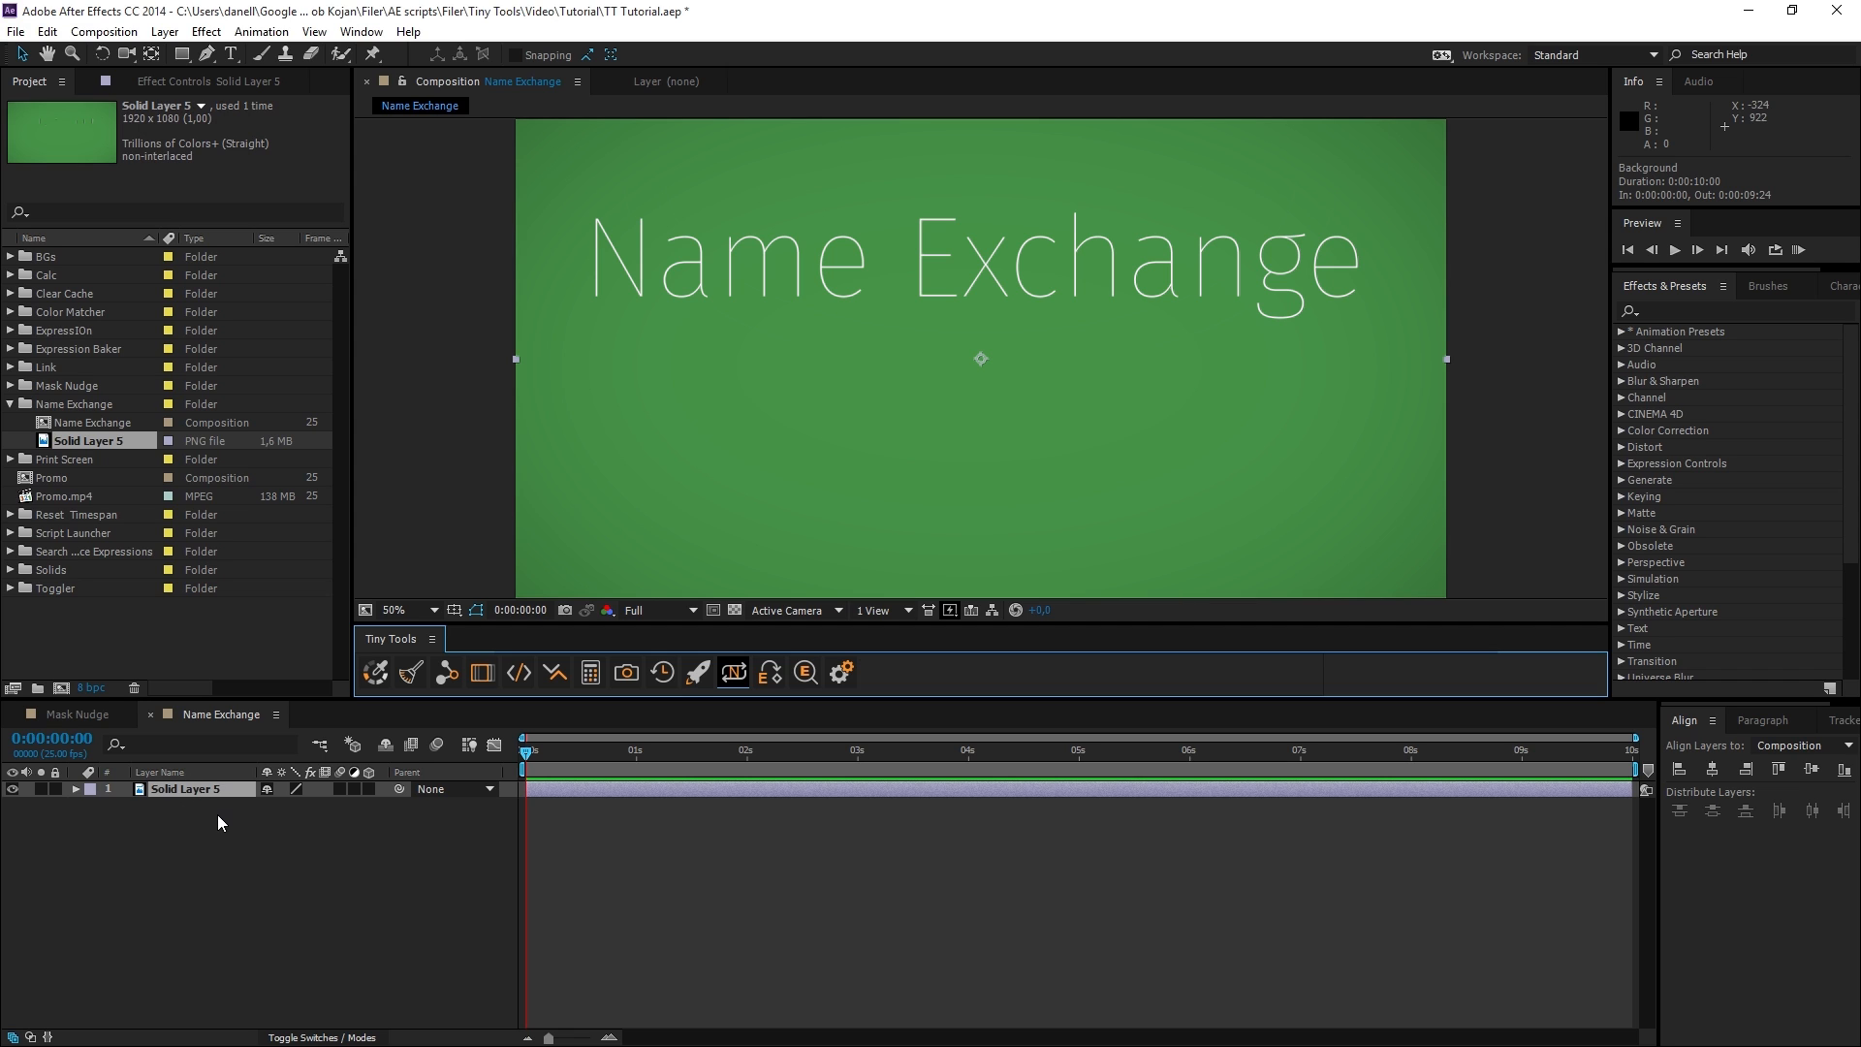
click(245, 831)
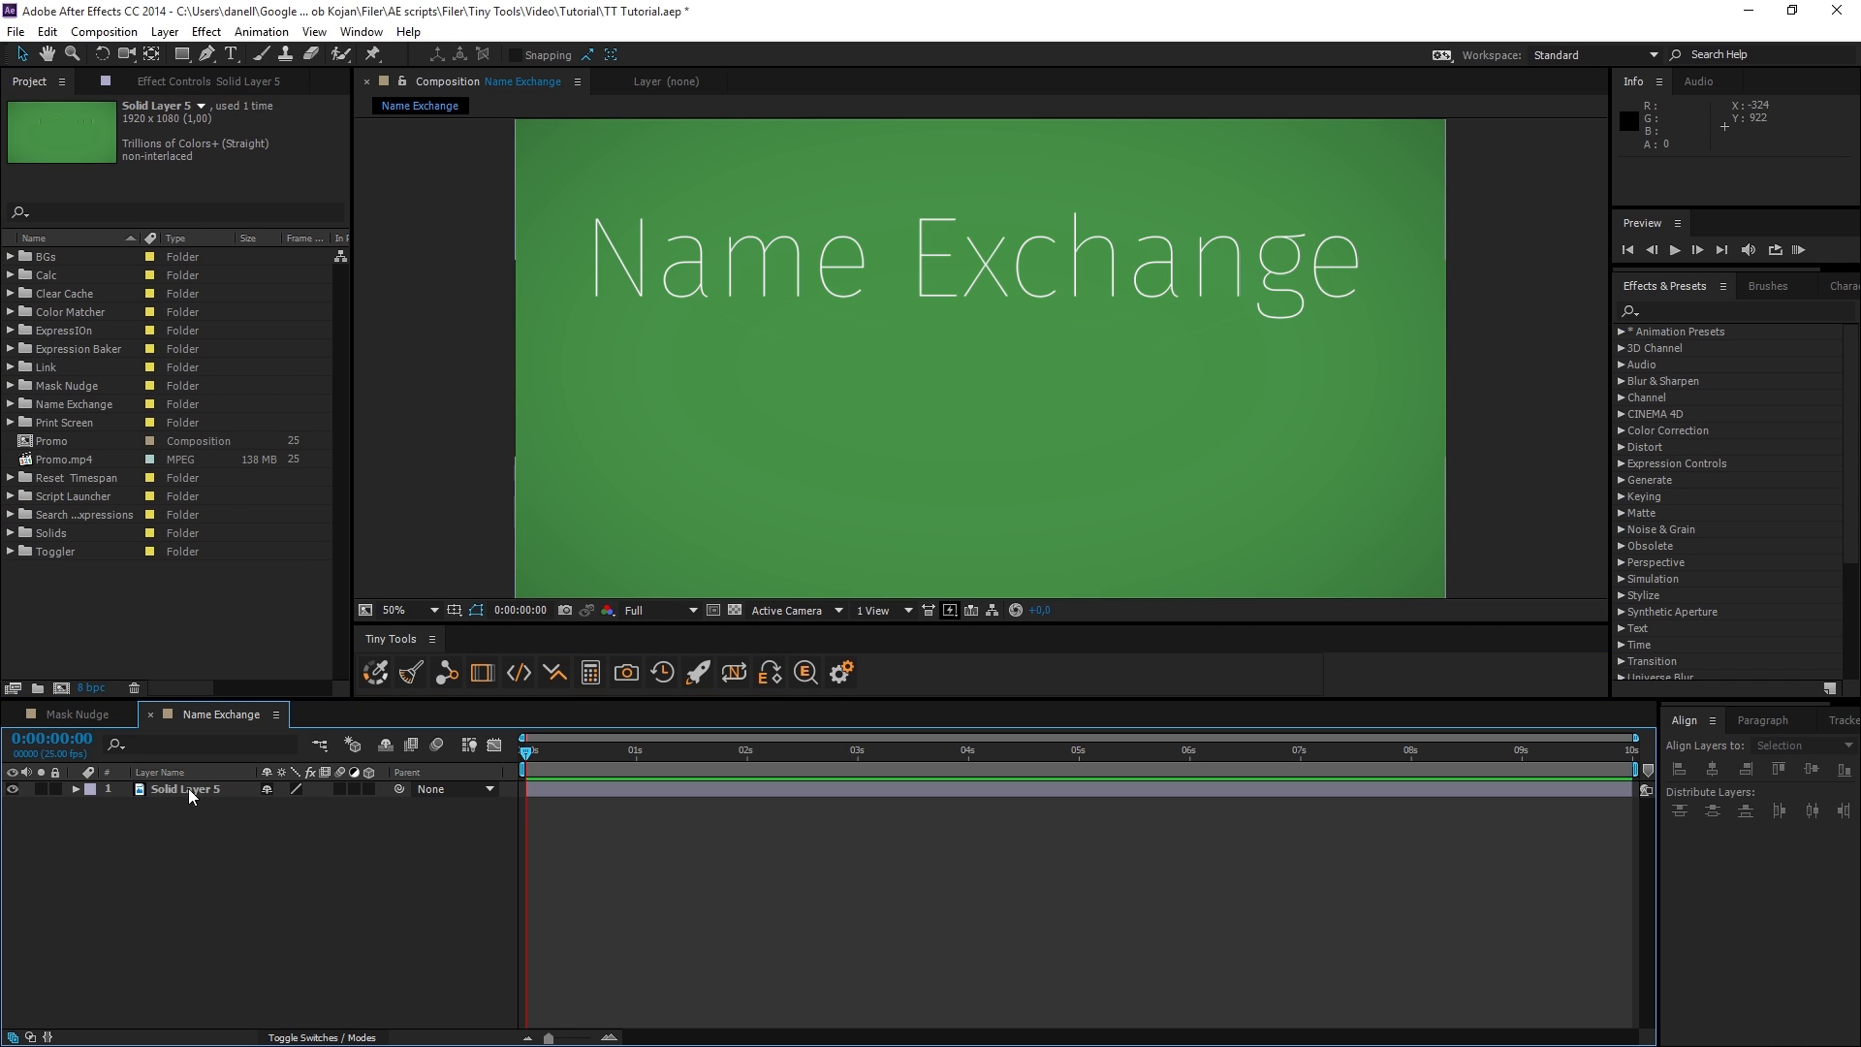
Reveal the Solid Layer 5 layer's source file in the project with Name Exchange.
click(188, 788)
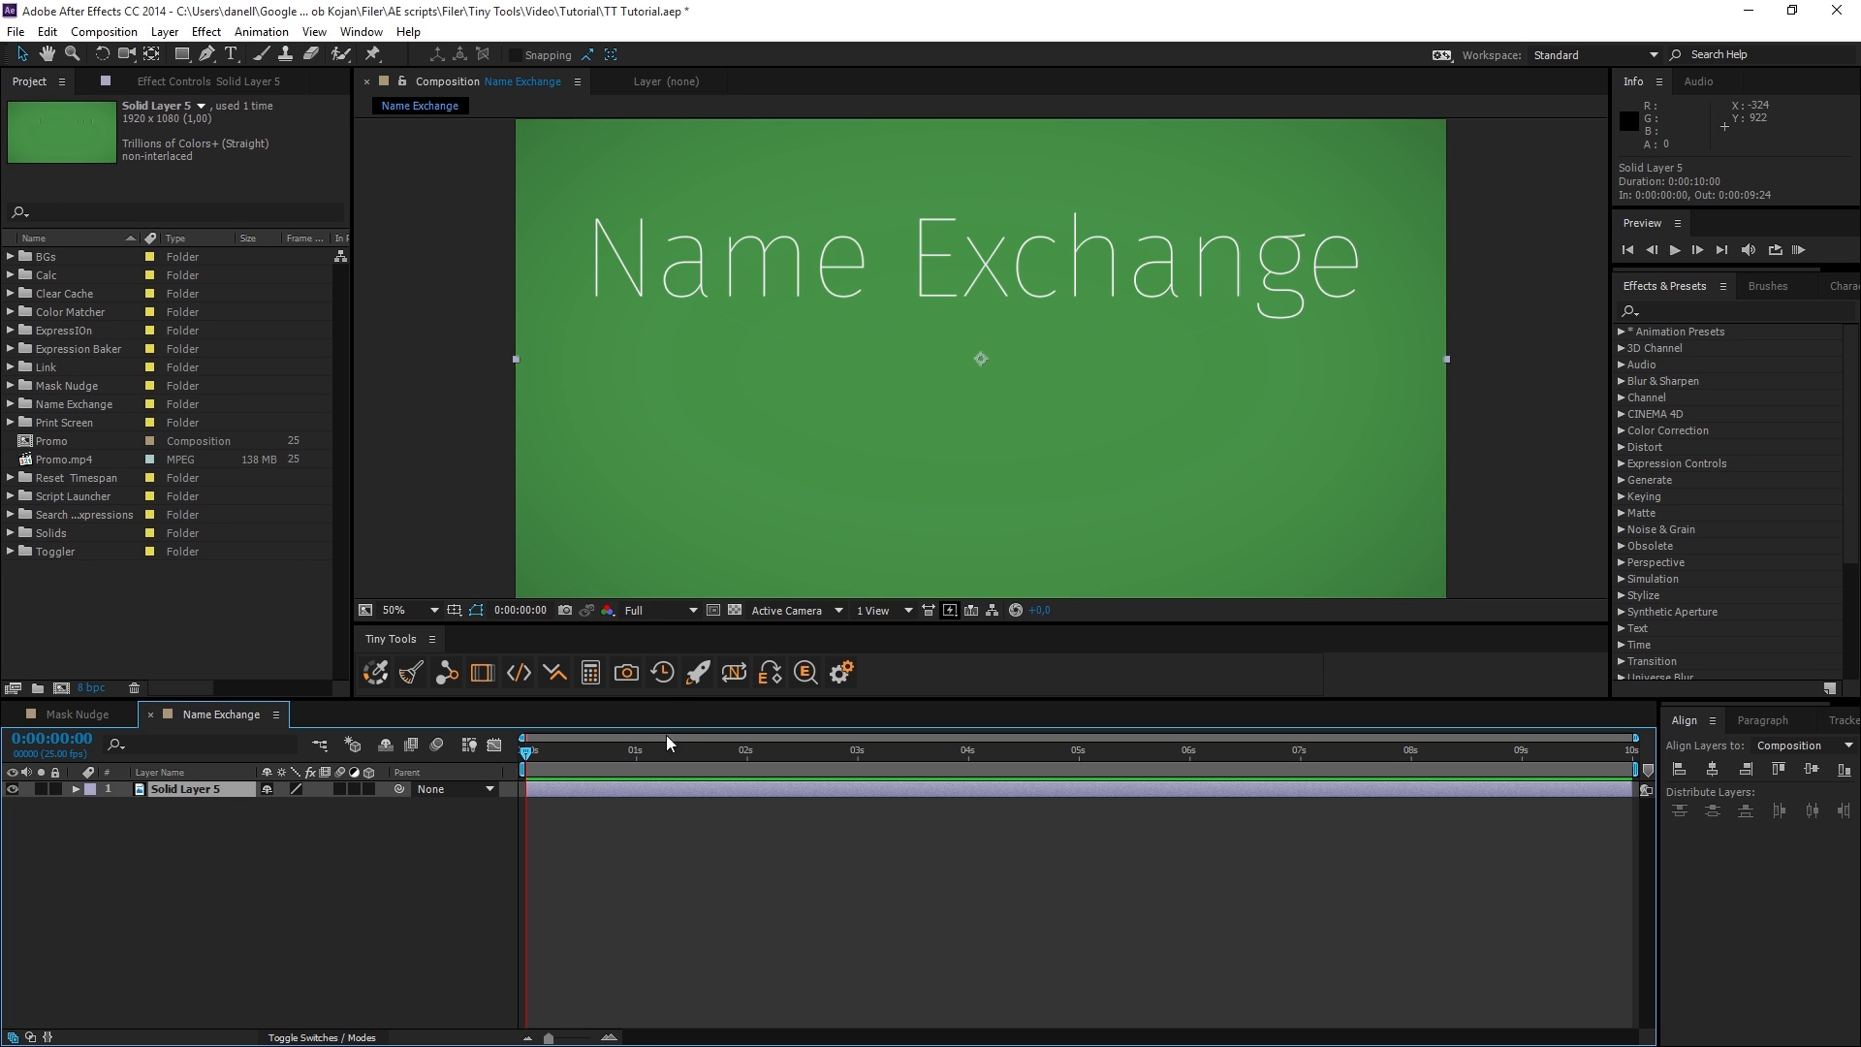
alt+click(734, 671)
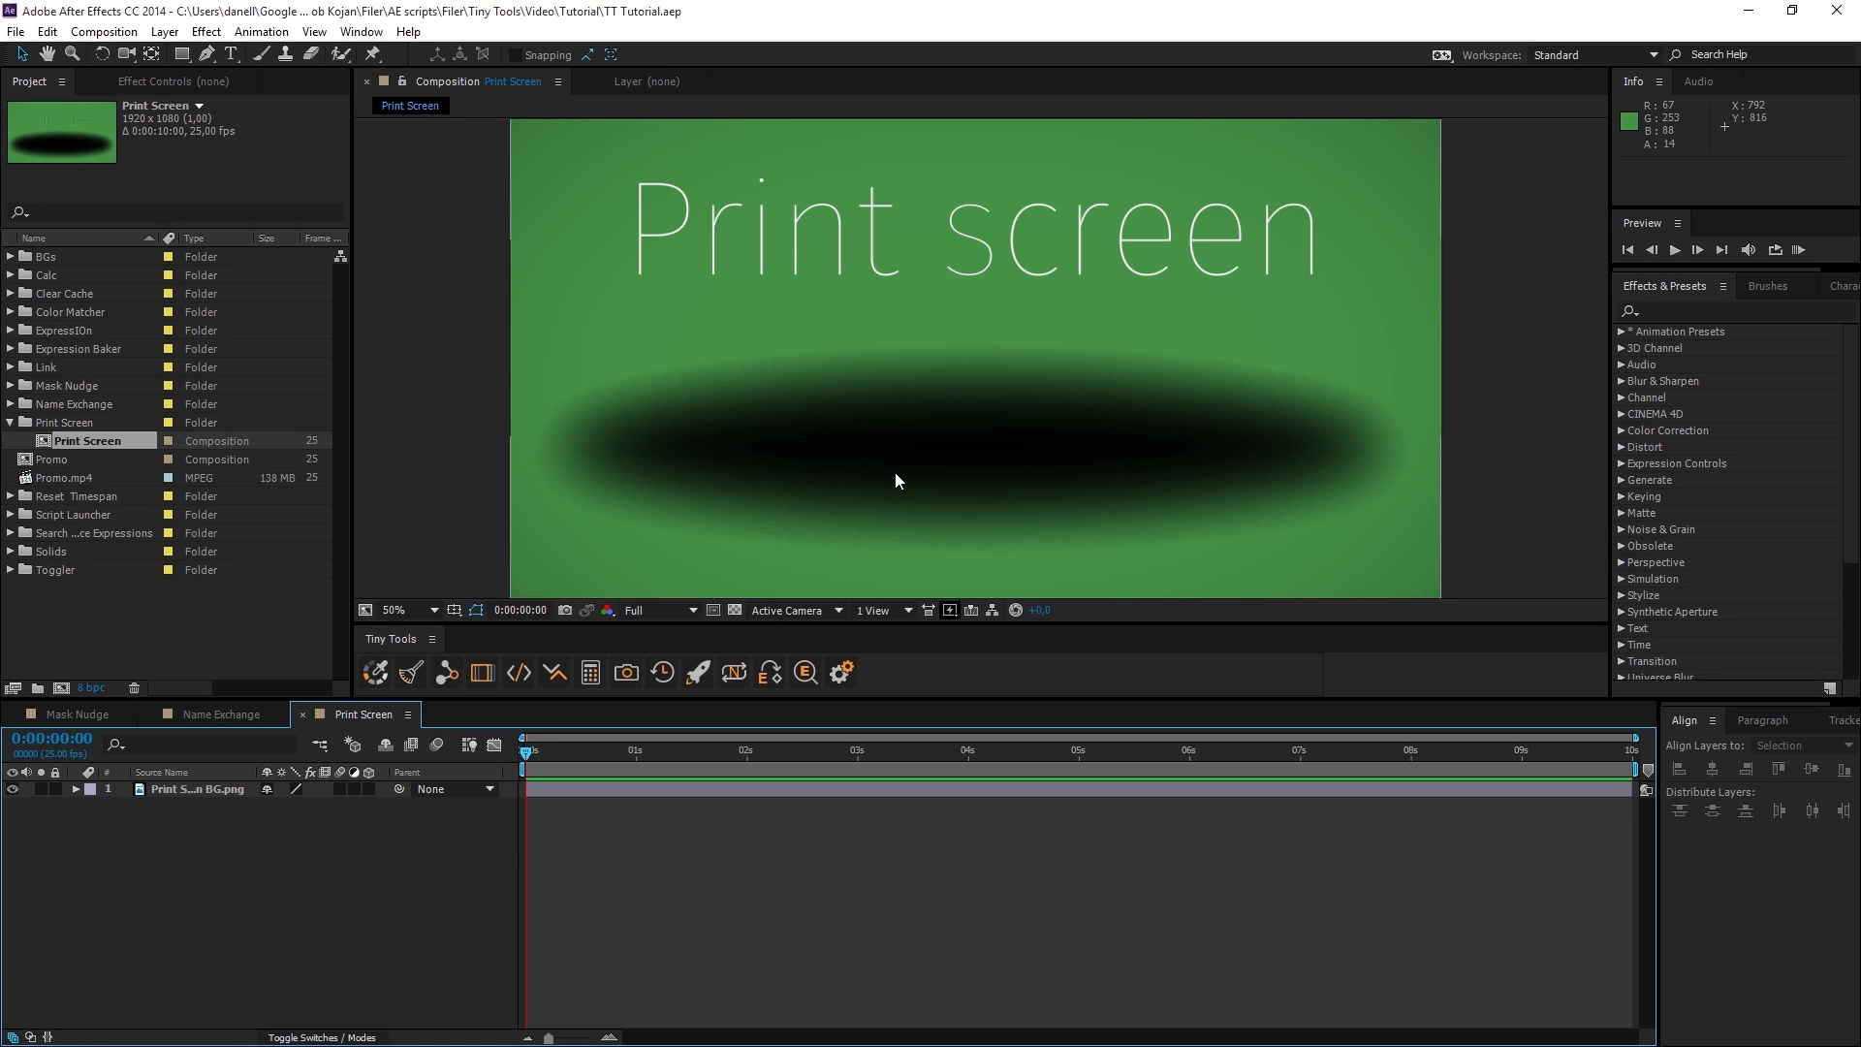
Switch the Print Screen composition's preview resolution to Quarter and back to Full.
click(653, 611)
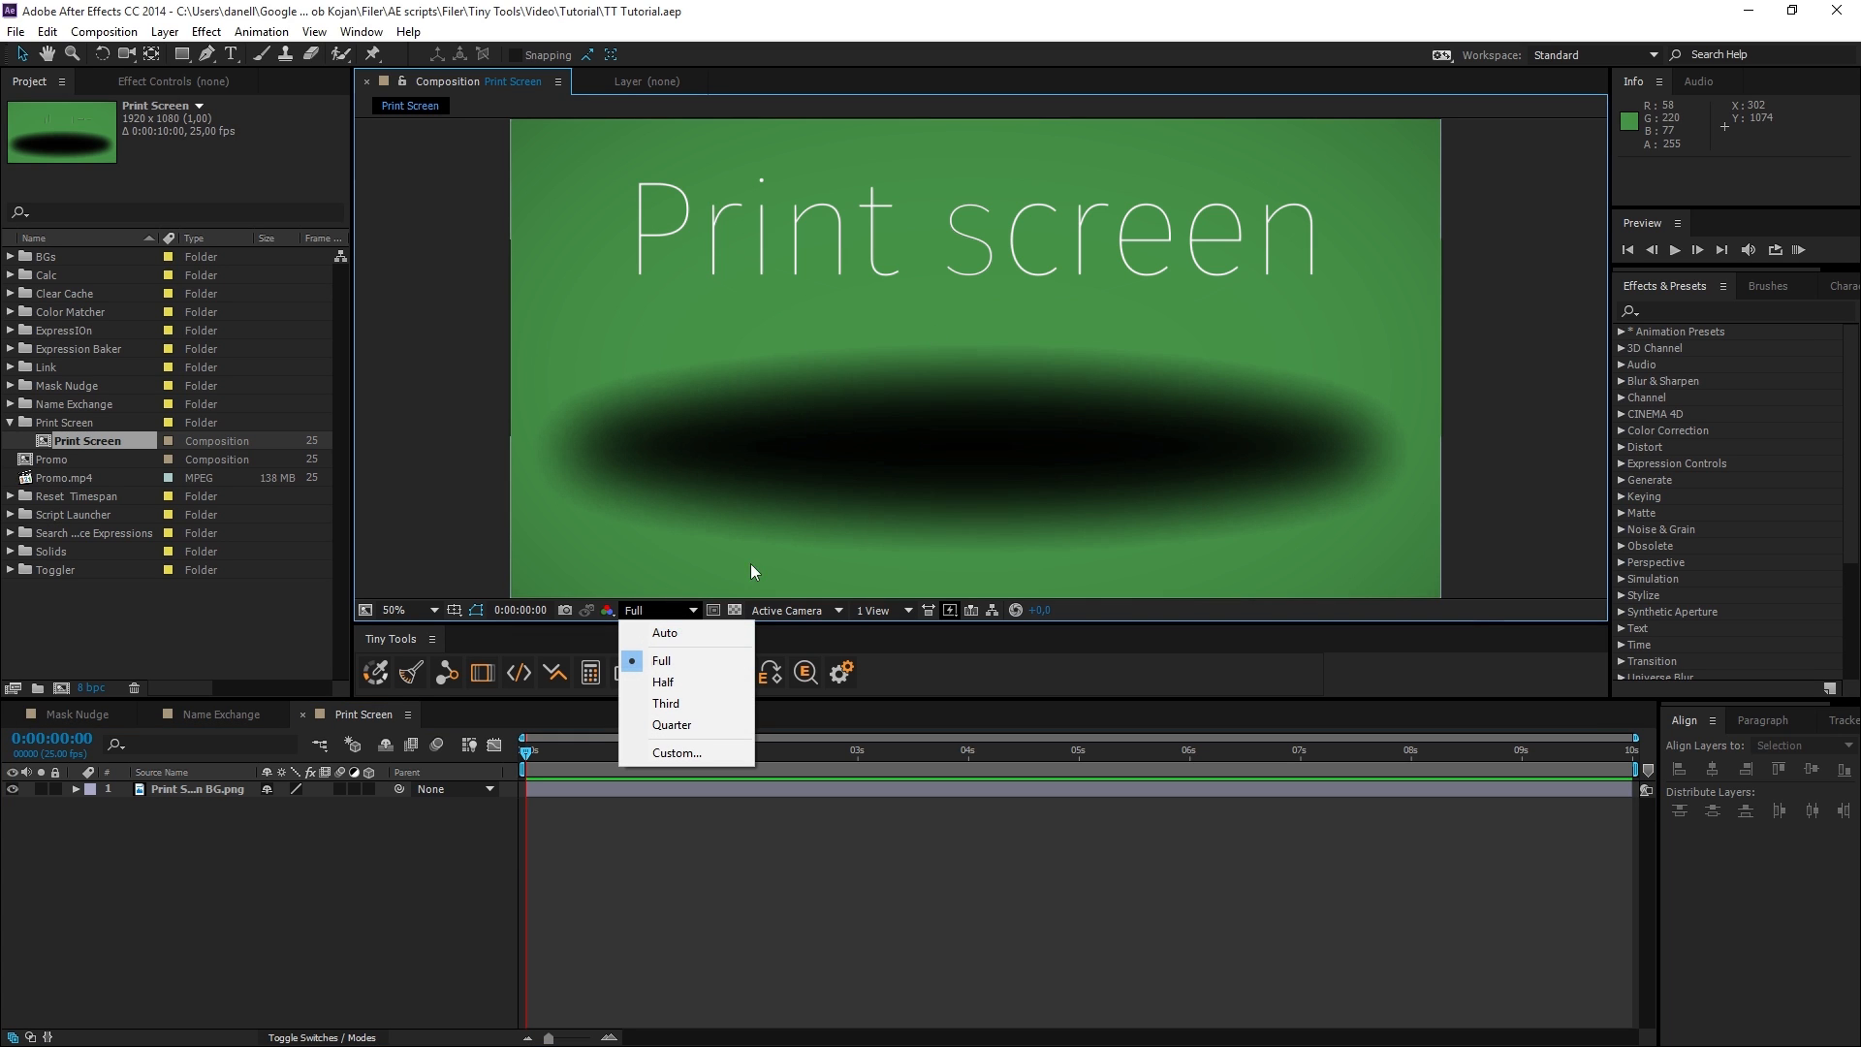
click(684, 724)
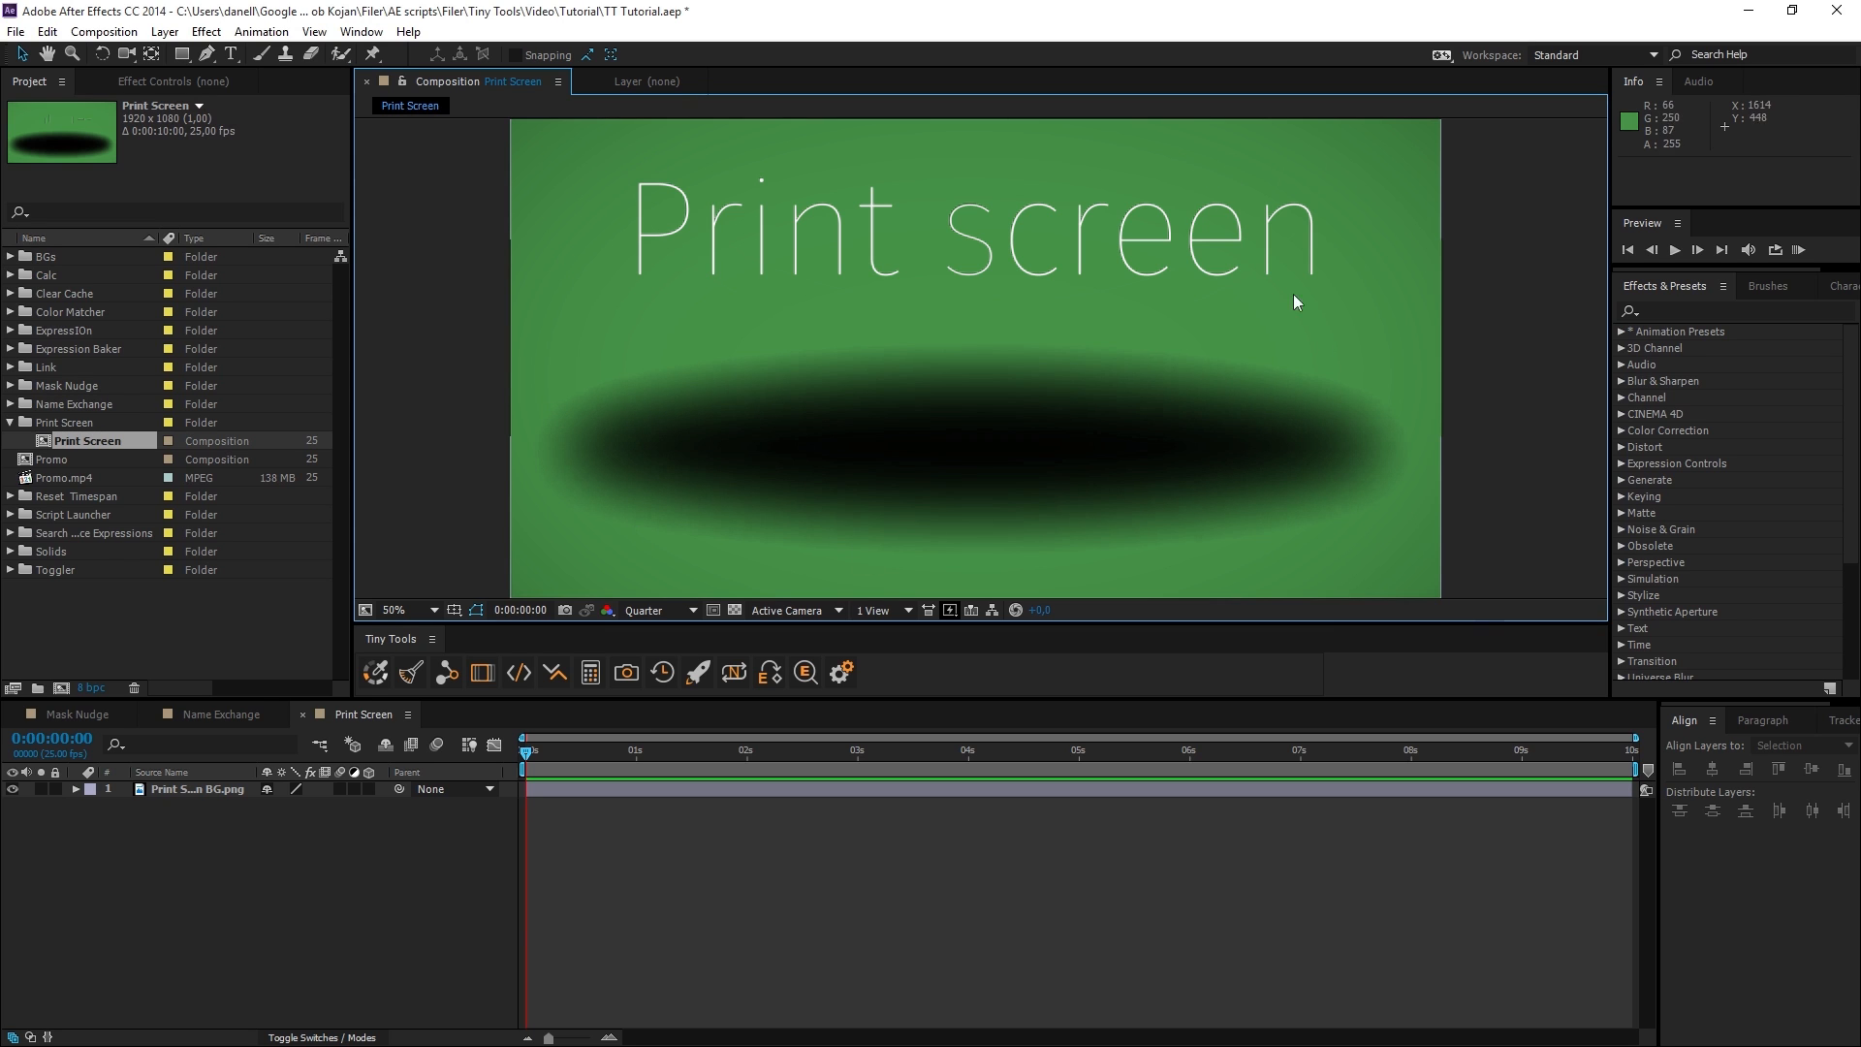
click(679, 611)
click(685, 660)
Save the current frame as a PNG with Print screen and view Print Screen [0000].png from the Desktop folder.
click(626, 672)
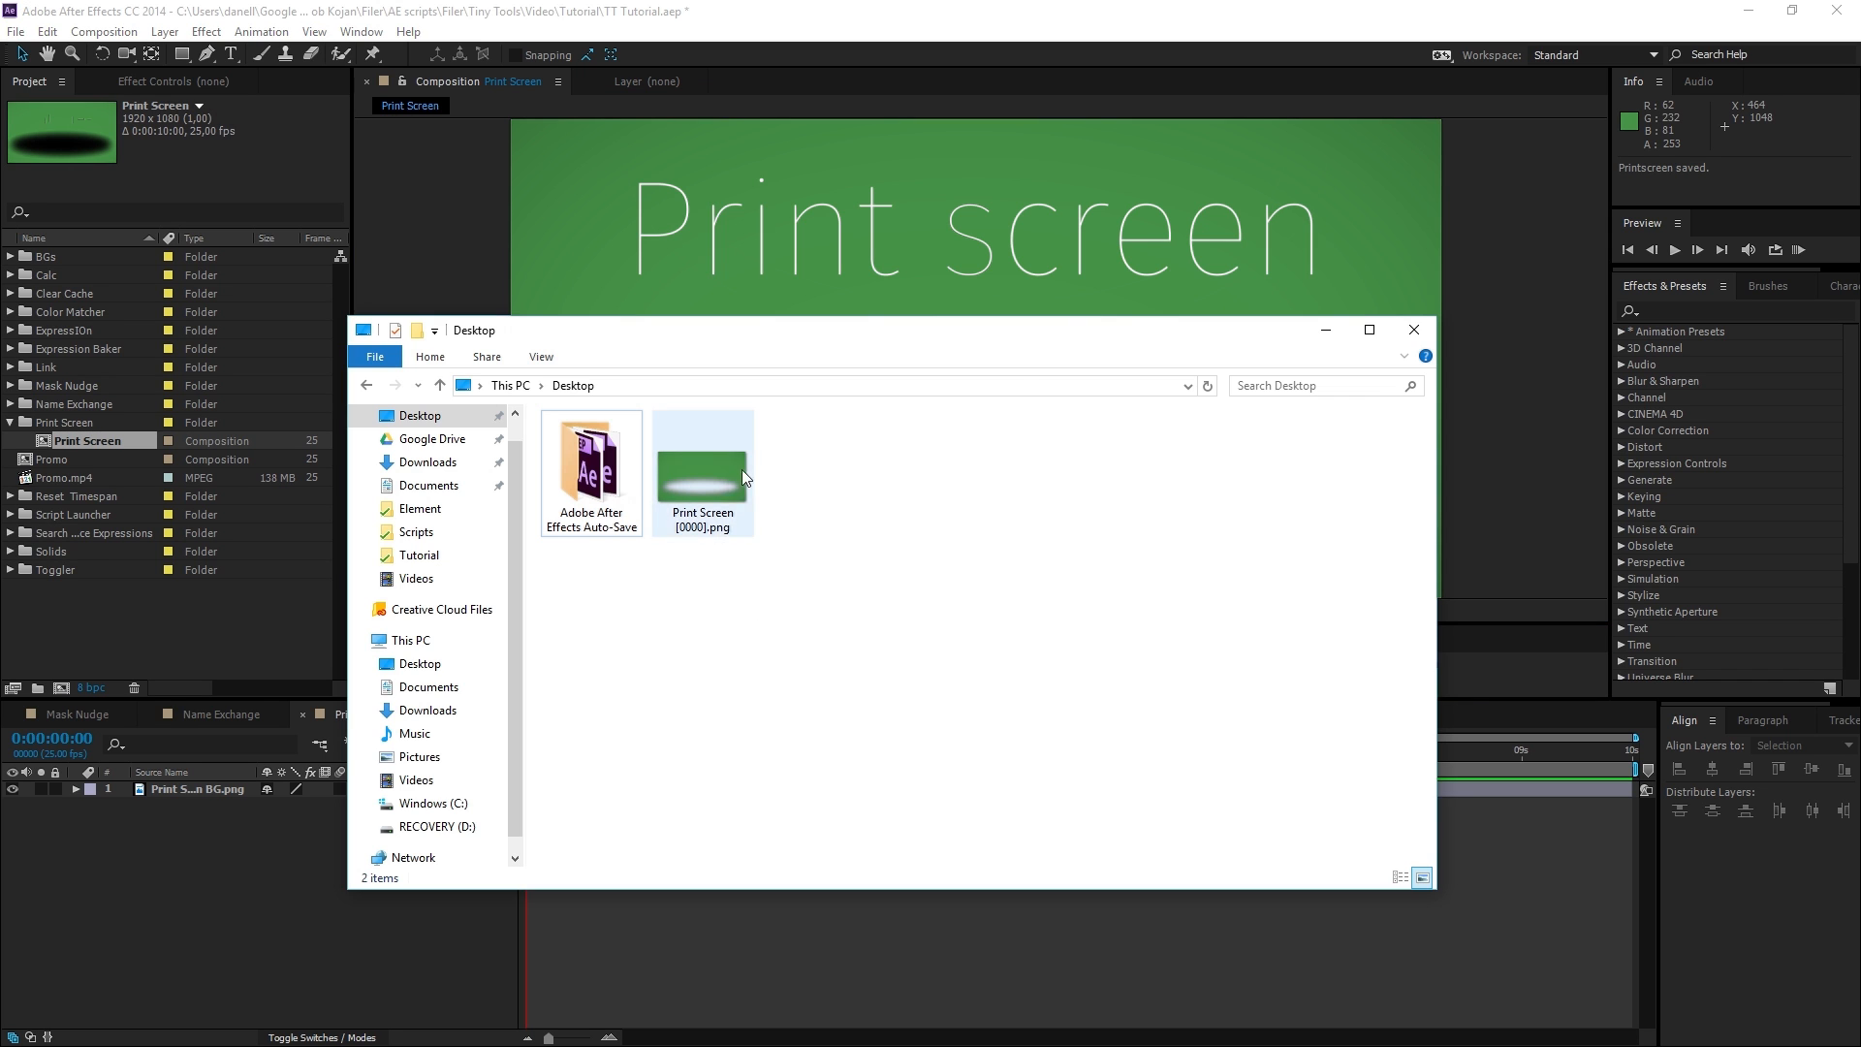
drag(1018, 329, 1463, 283)
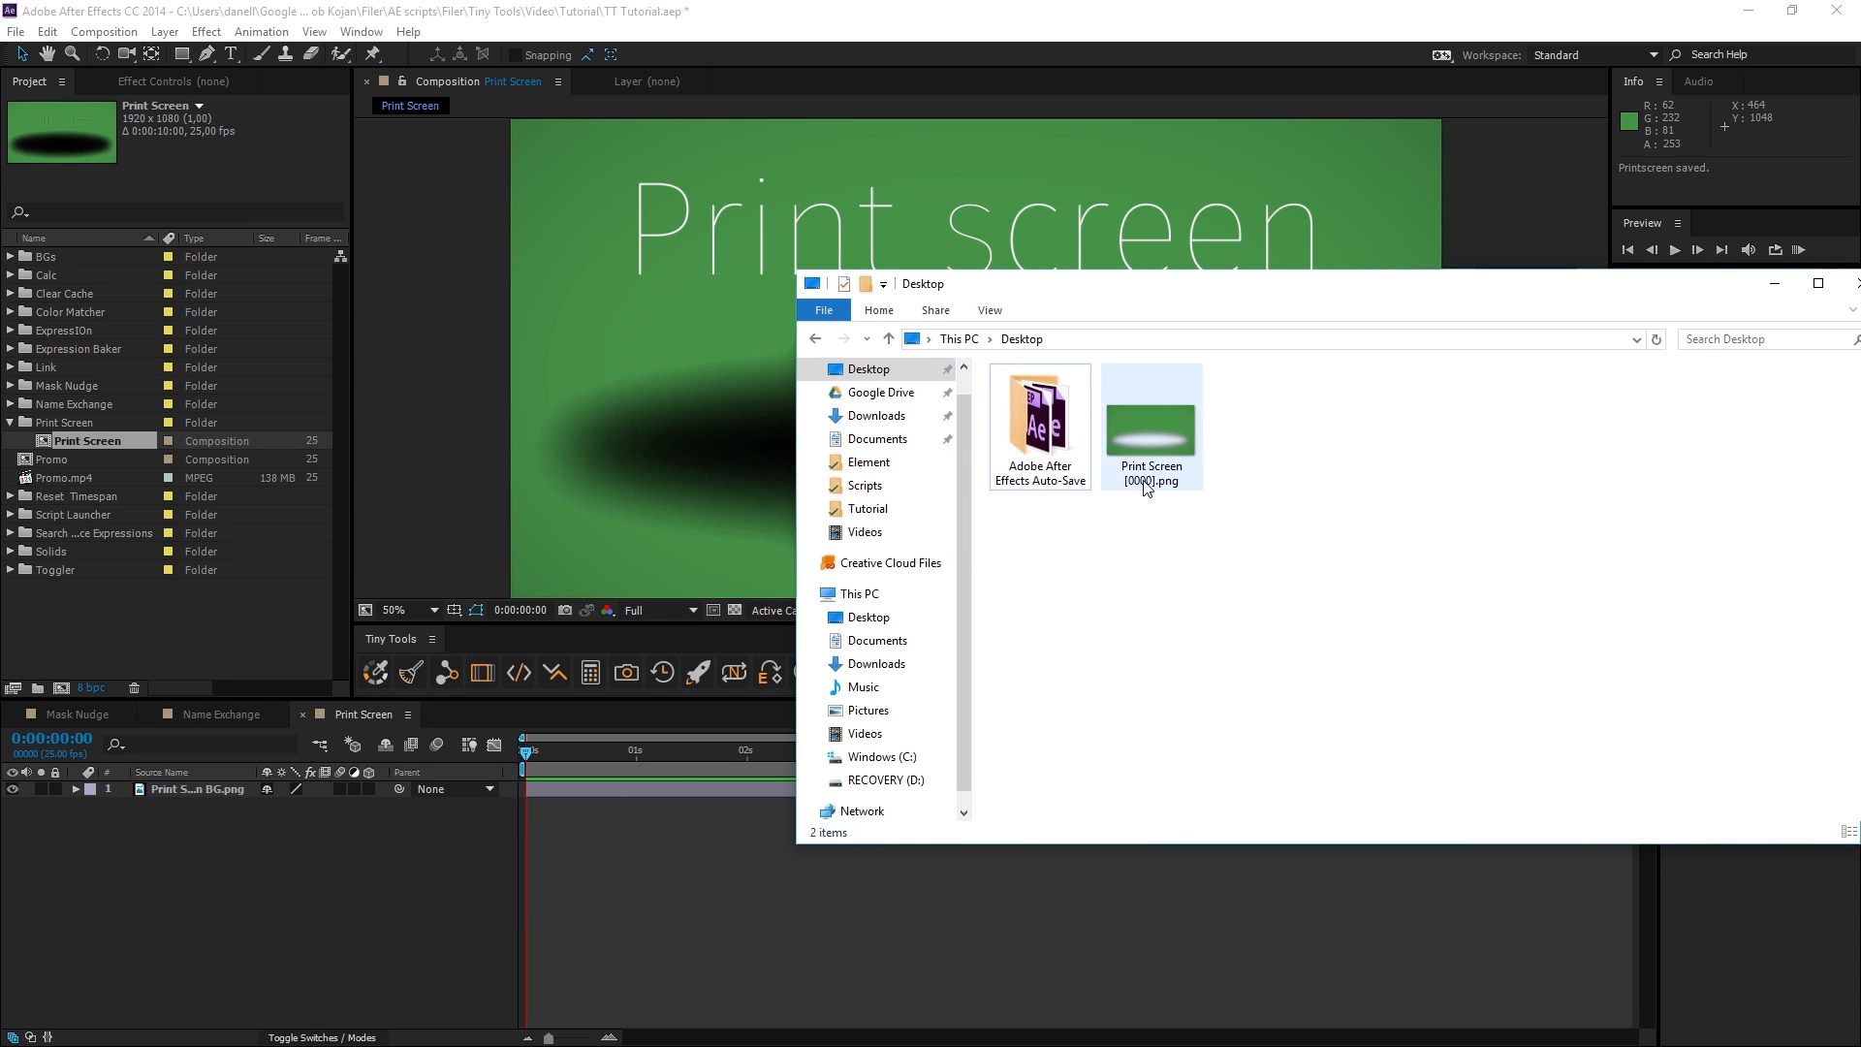
click(1163, 463)
double_click(1151, 440)
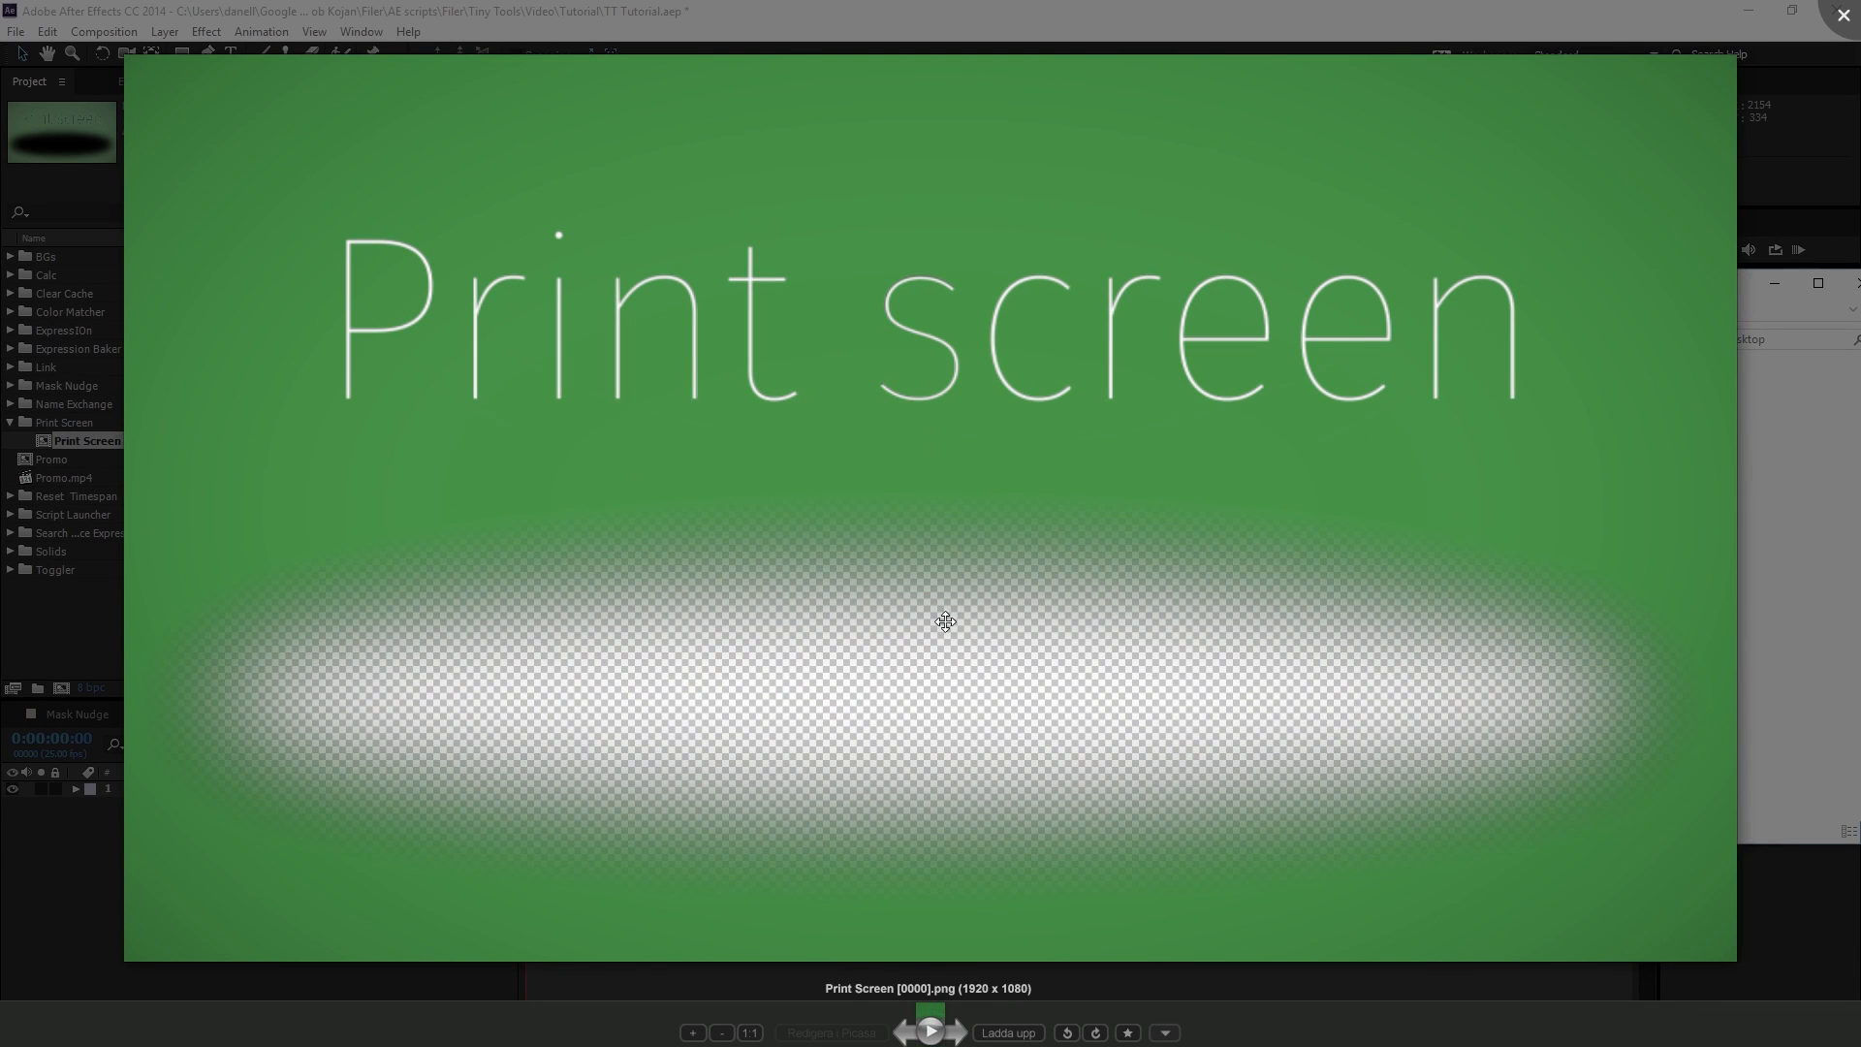
key(Escape)
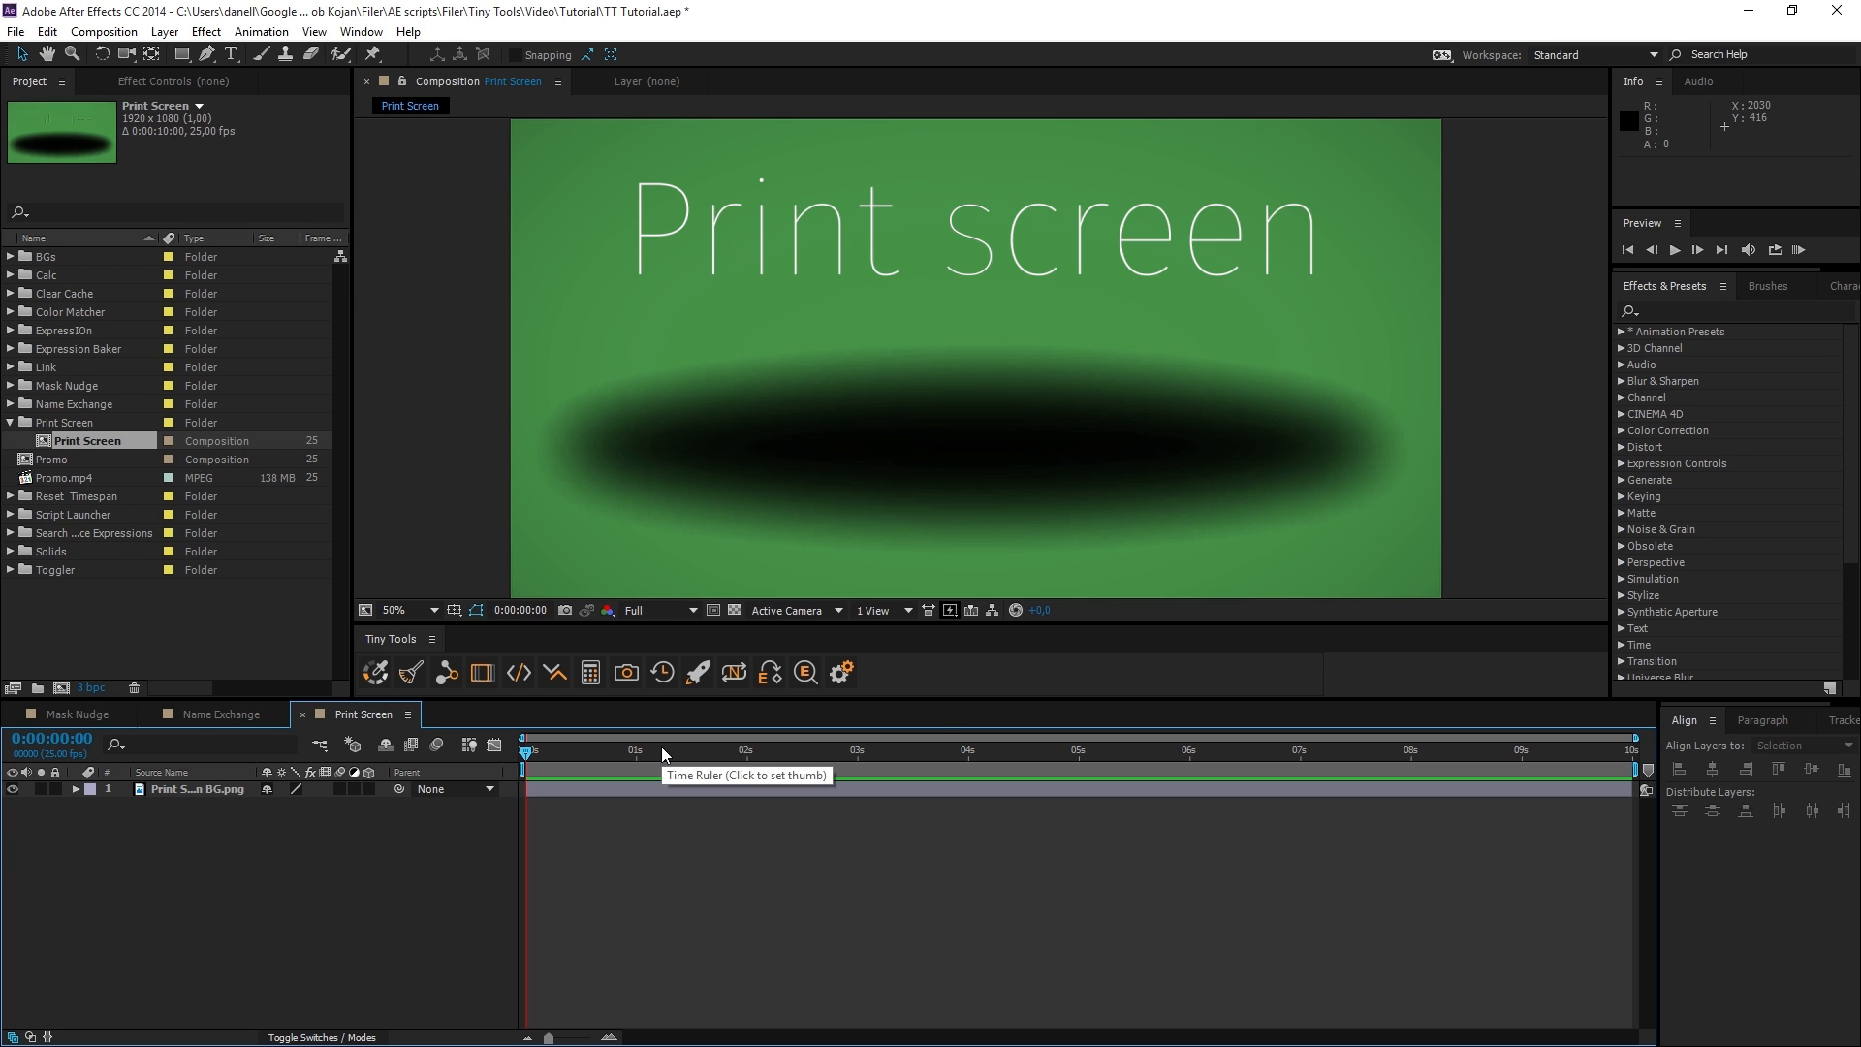
Set the Desktop as the folder where Print screen saves its images.
ctrl+click(626, 676)
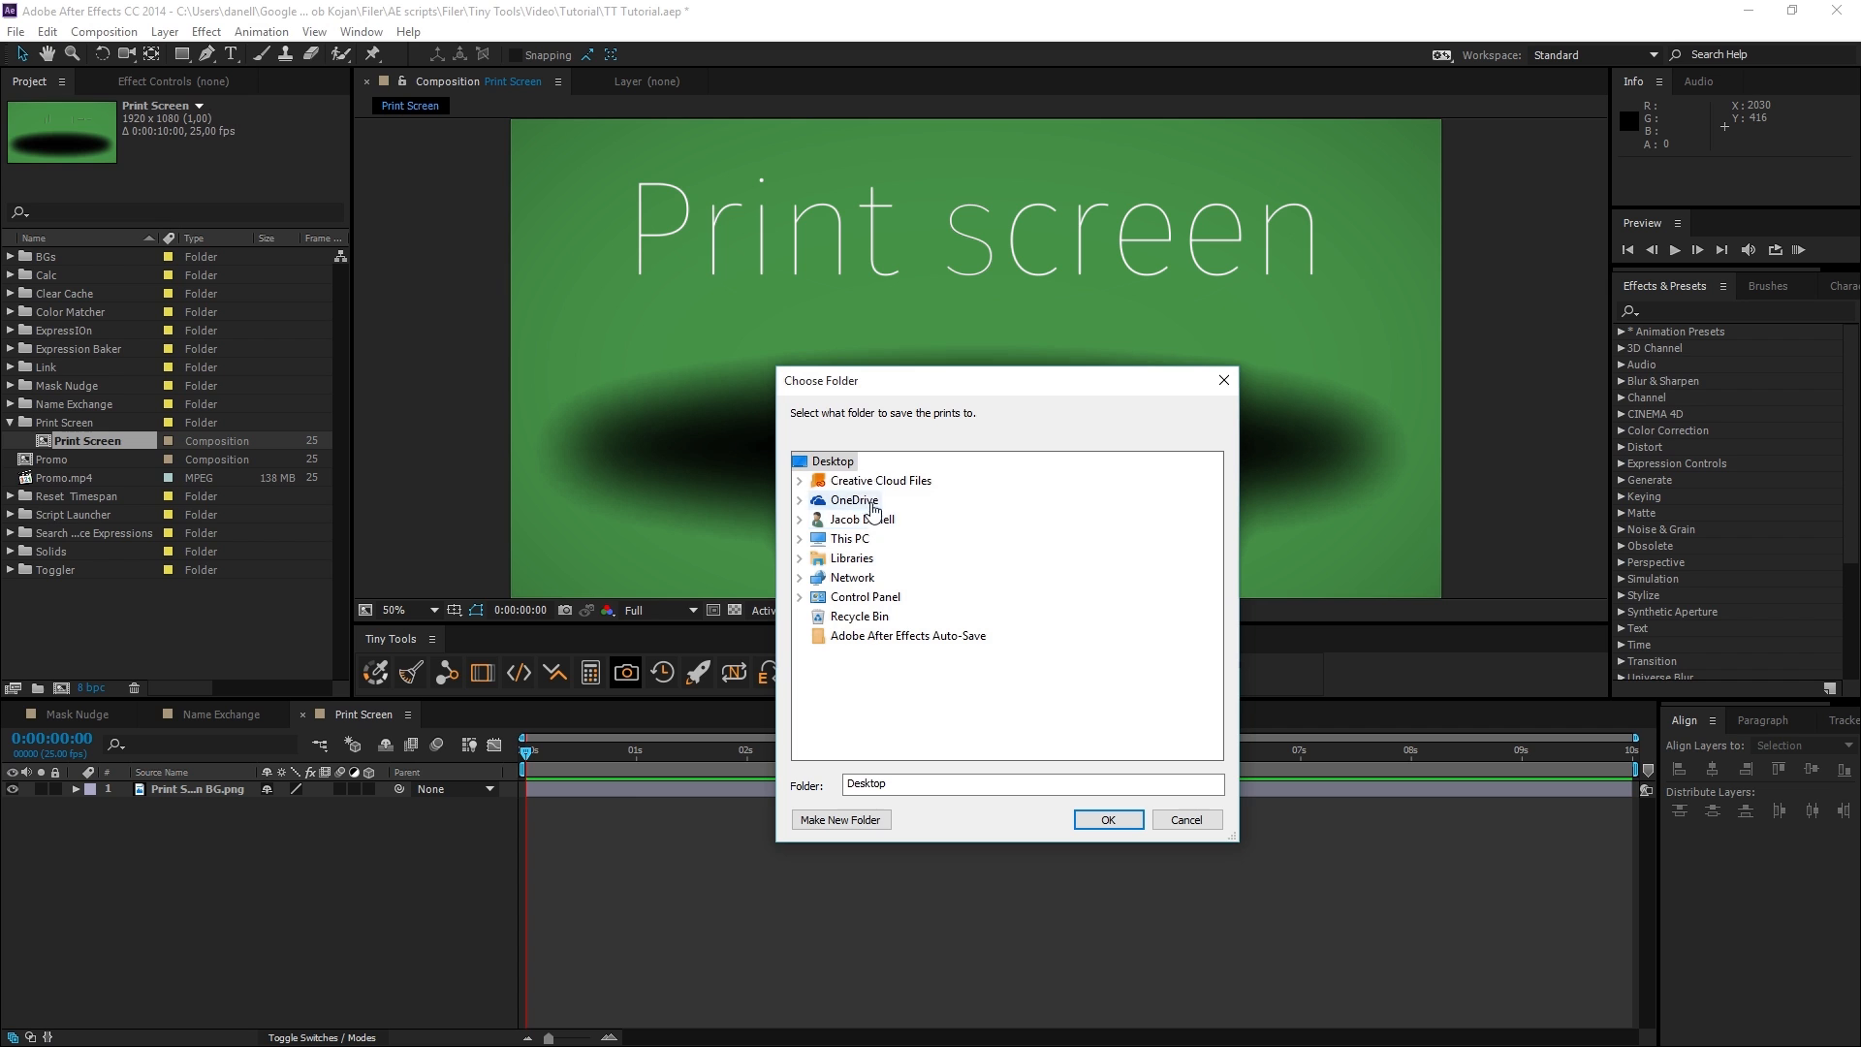
click(1093, 827)
Open the Print screen settings in Tiny Tools, bring up the save location chooser, and dismiss it without choosing a folder.
click(842, 678)
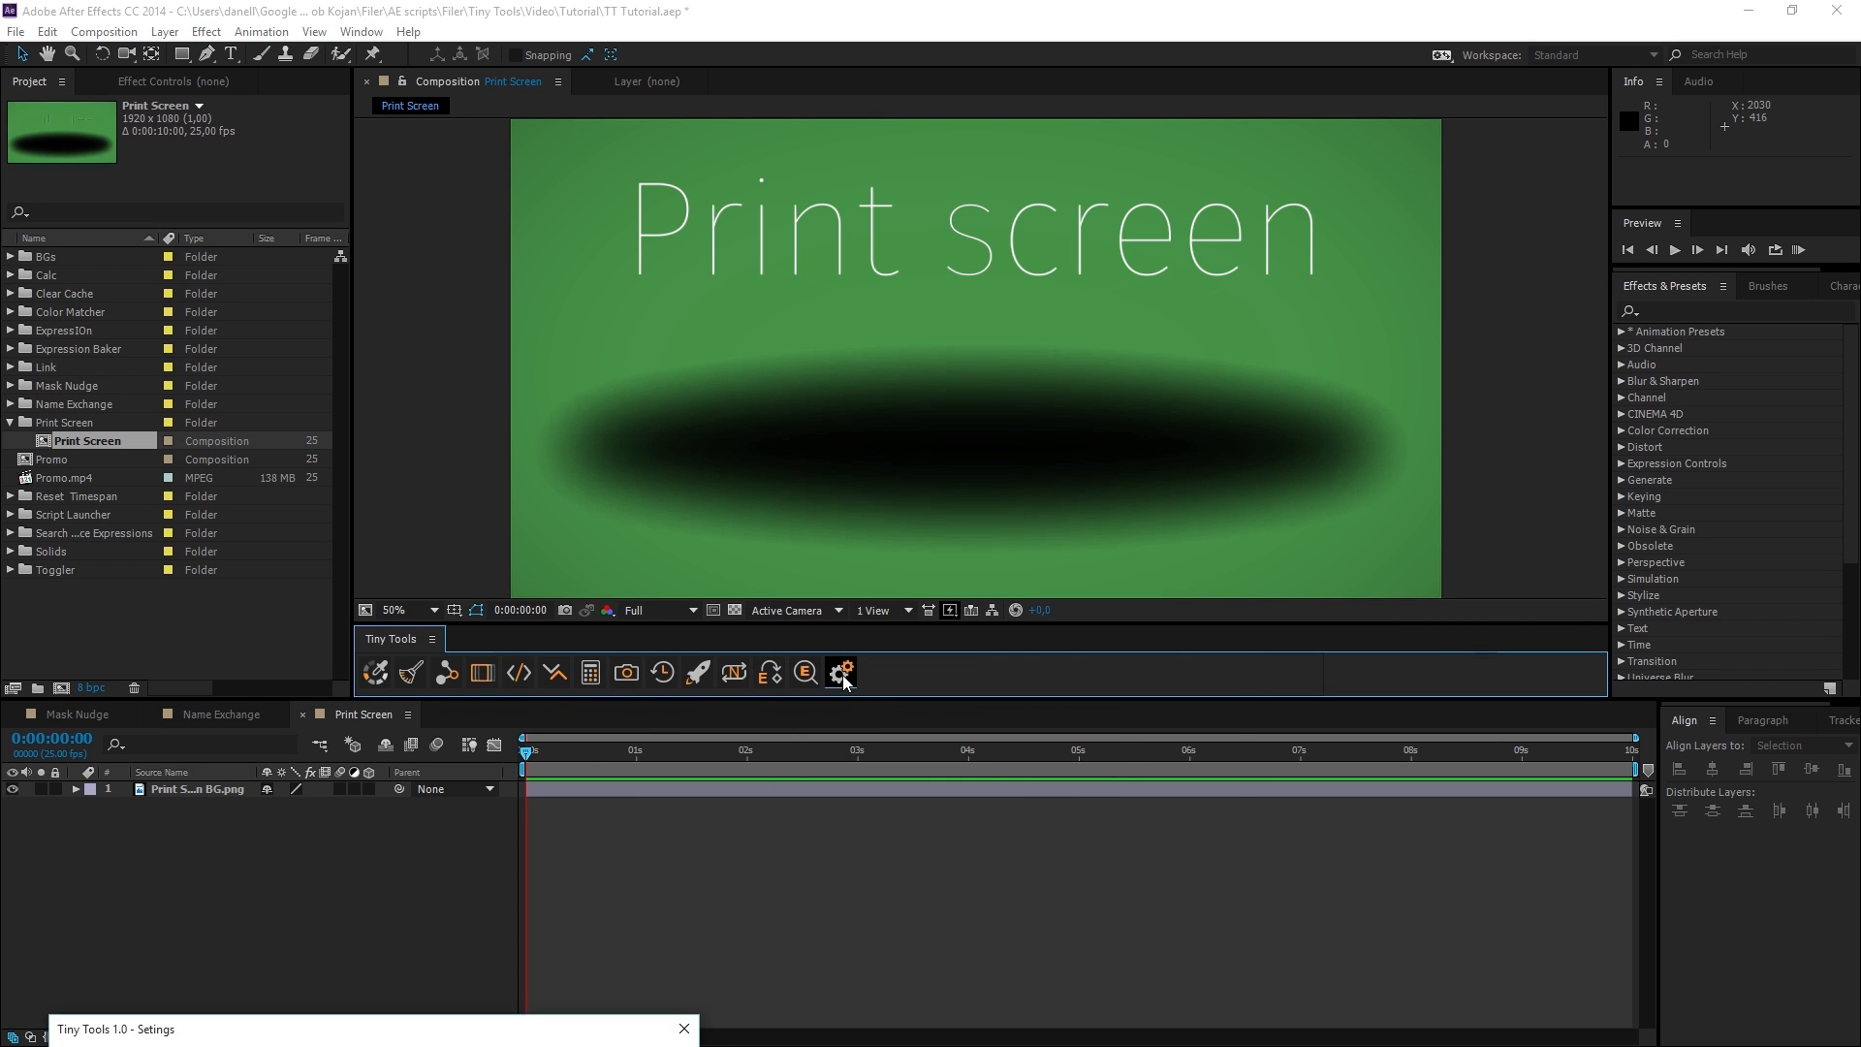
click(669, 646)
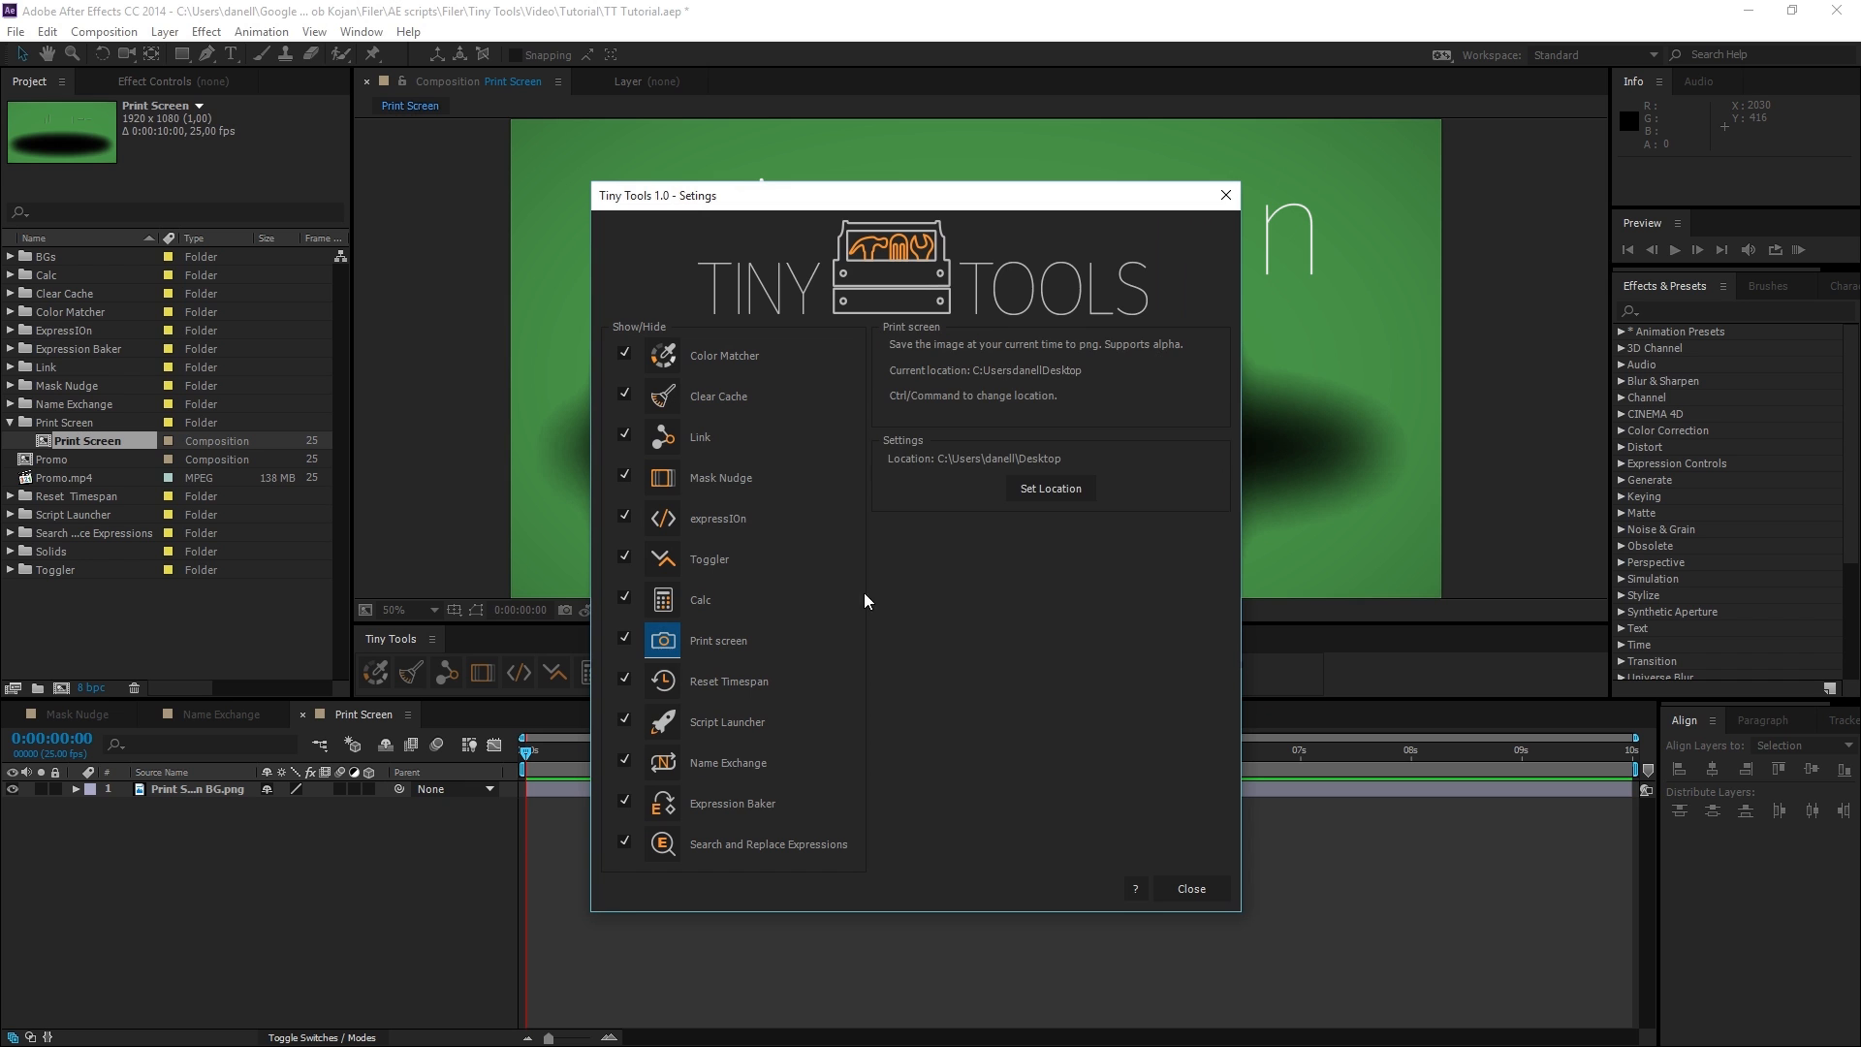
click(1060, 493)
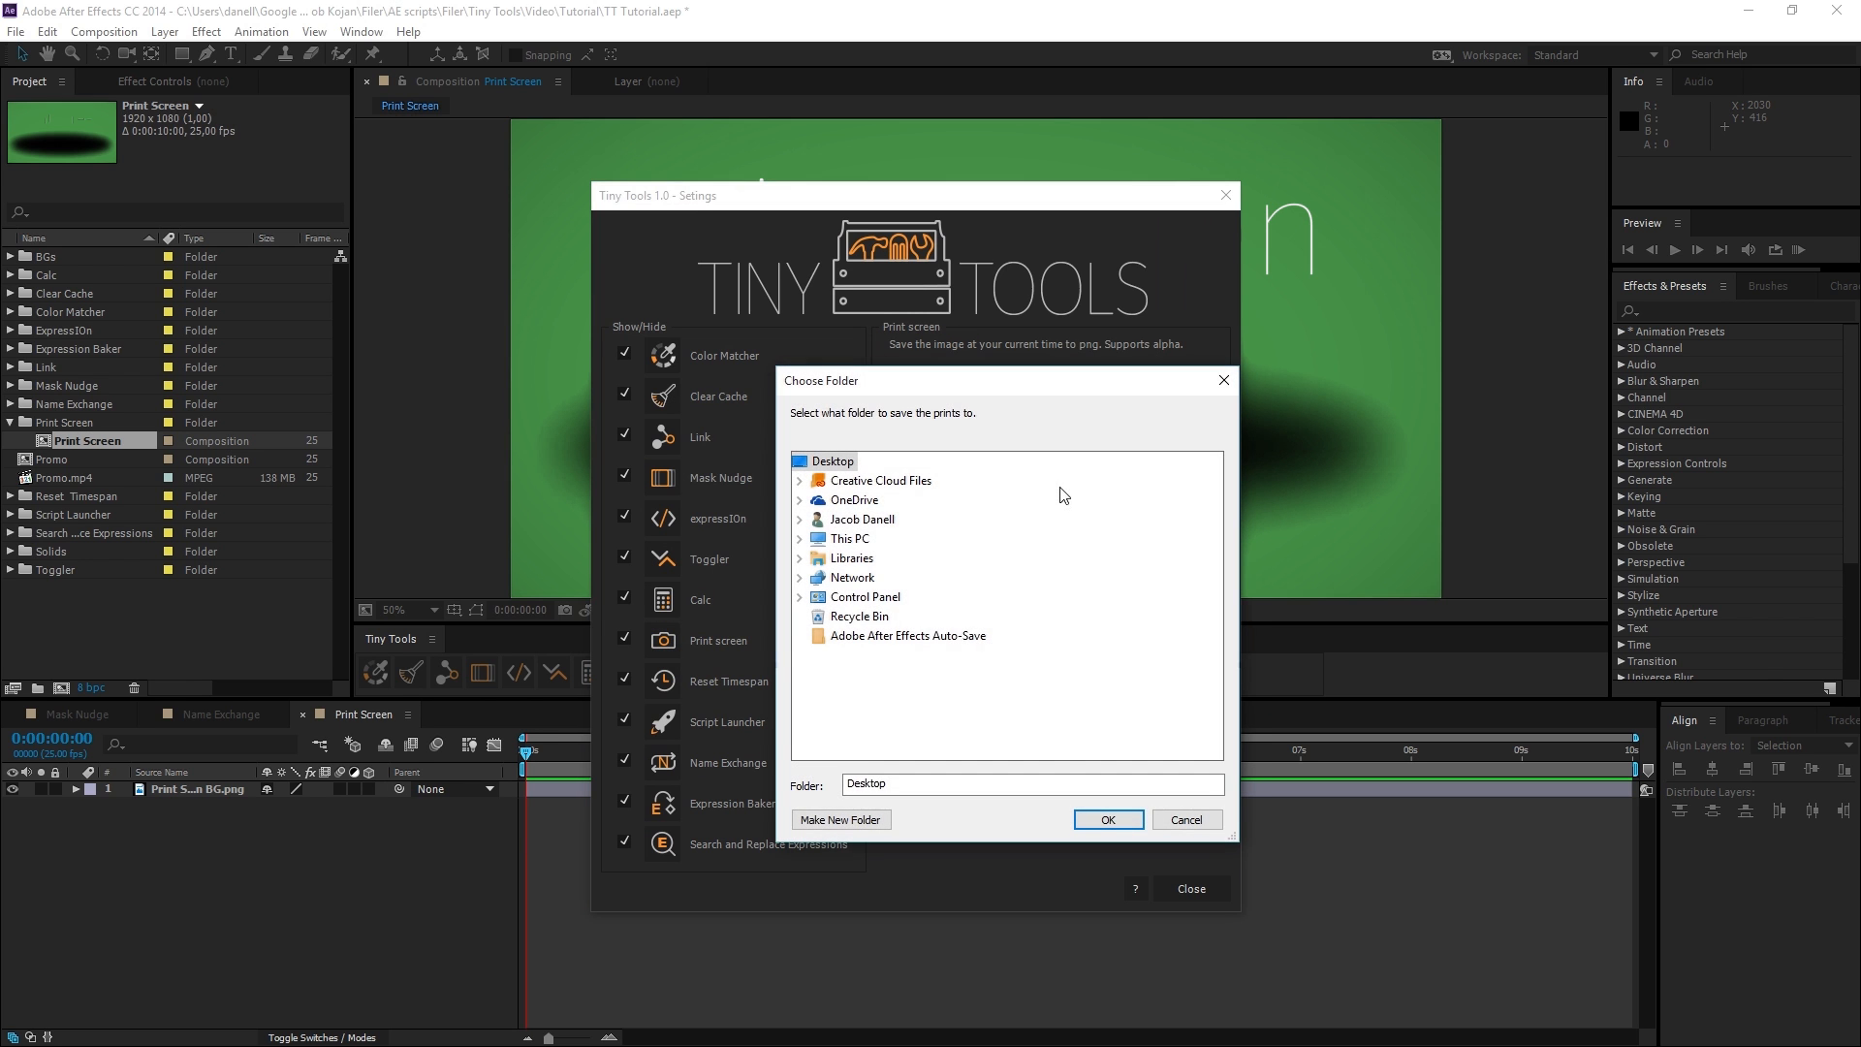
click(1223, 382)
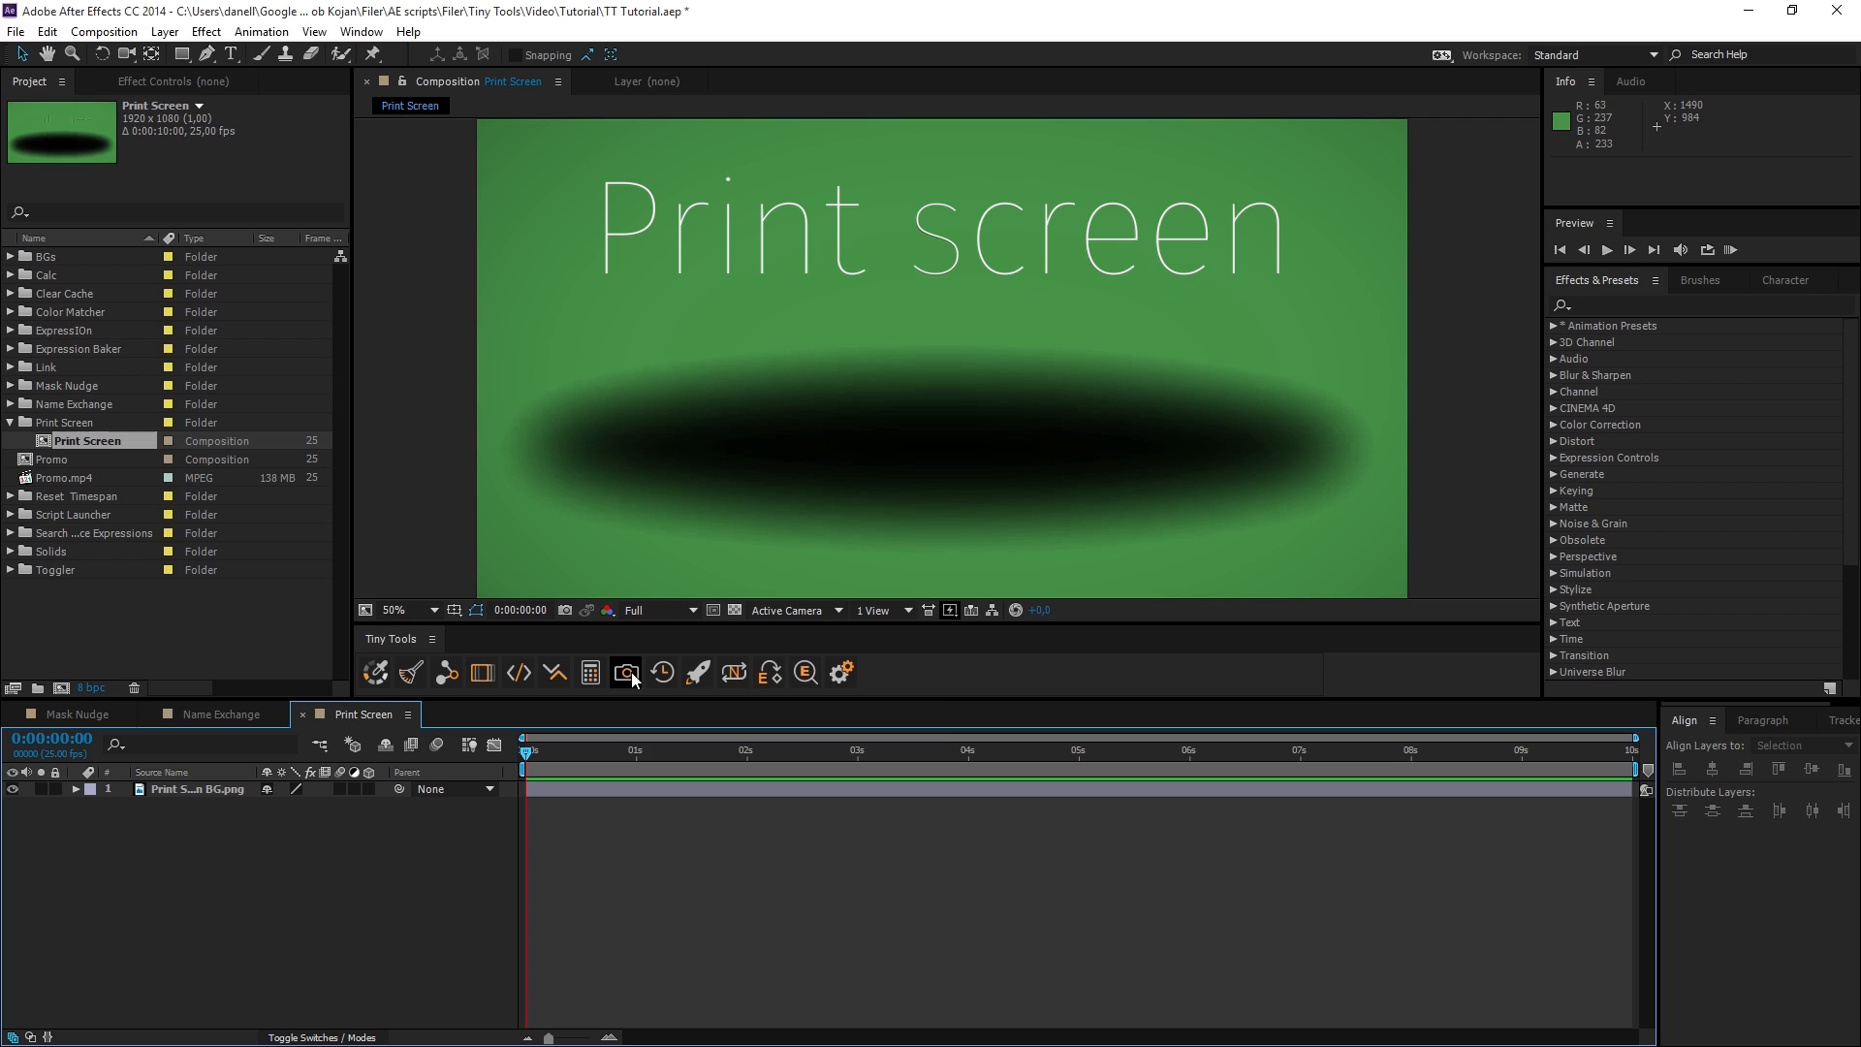
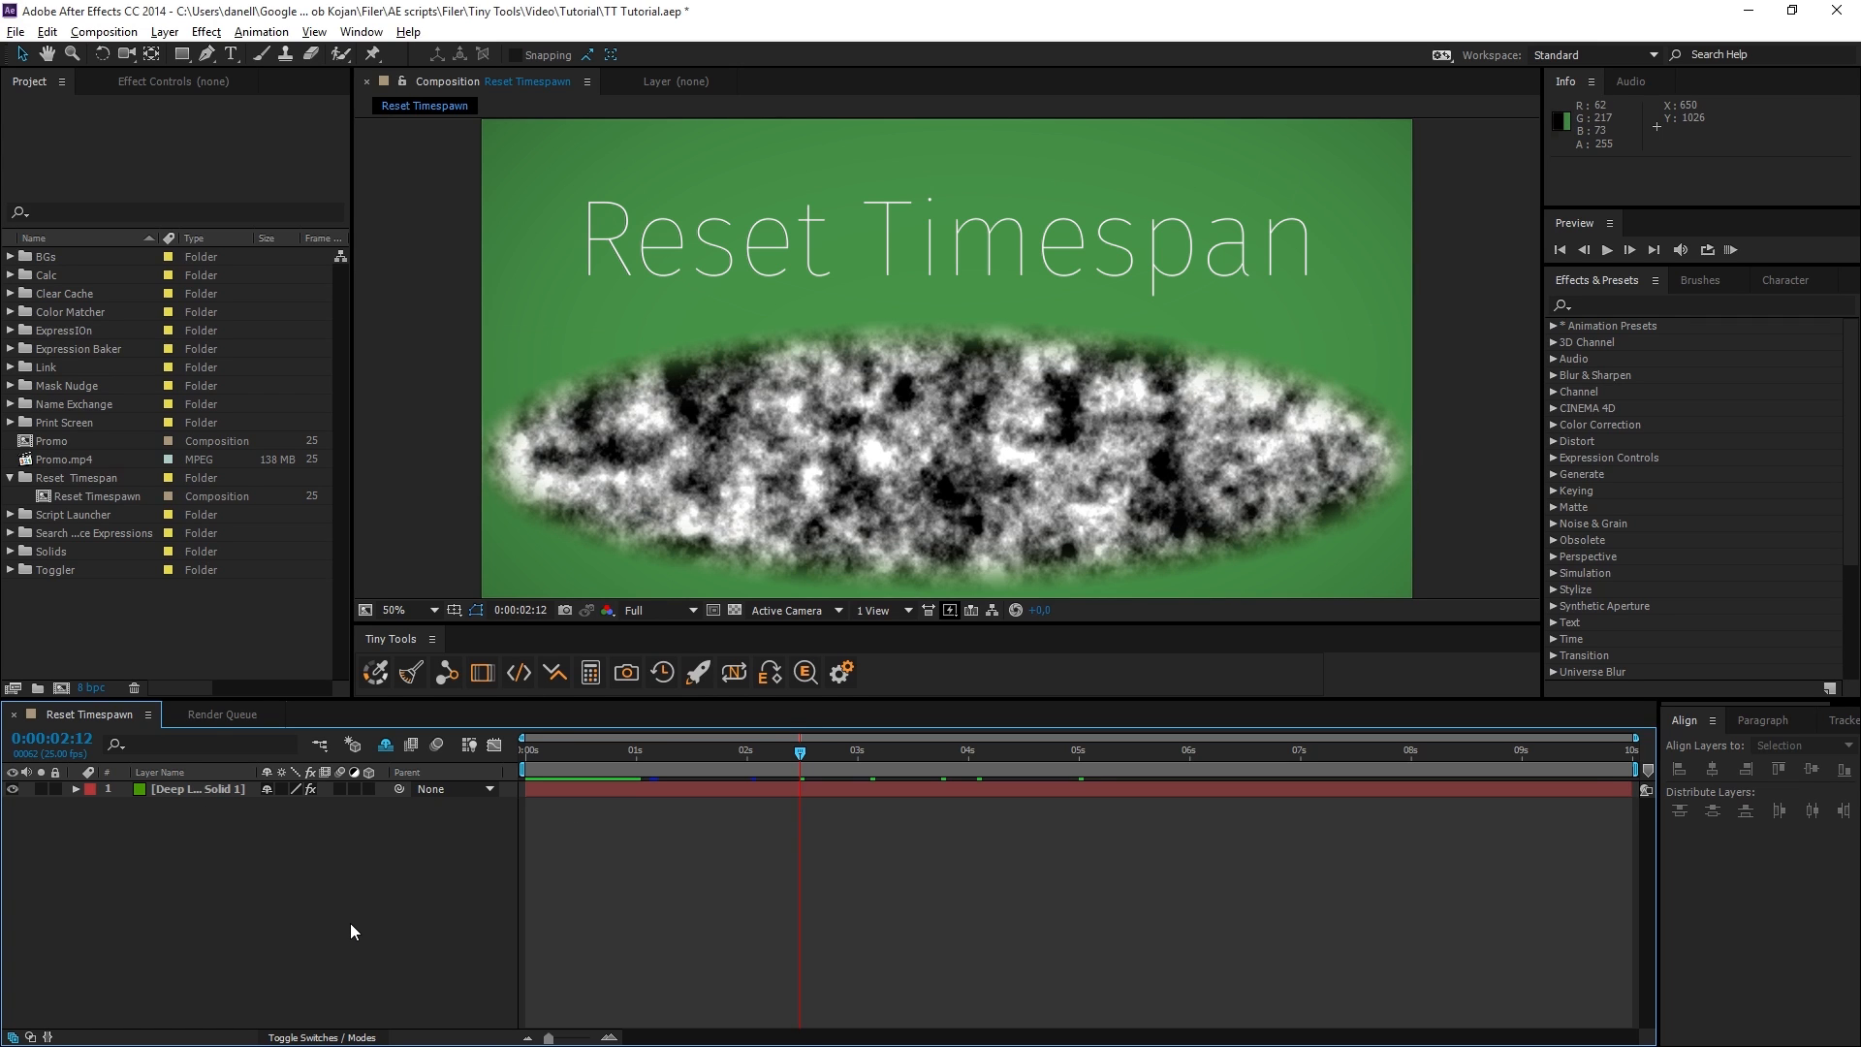
Add the Reset Timespawn composition to the render queue and start the render.
key(ctrl+m)
click(1599, 768)
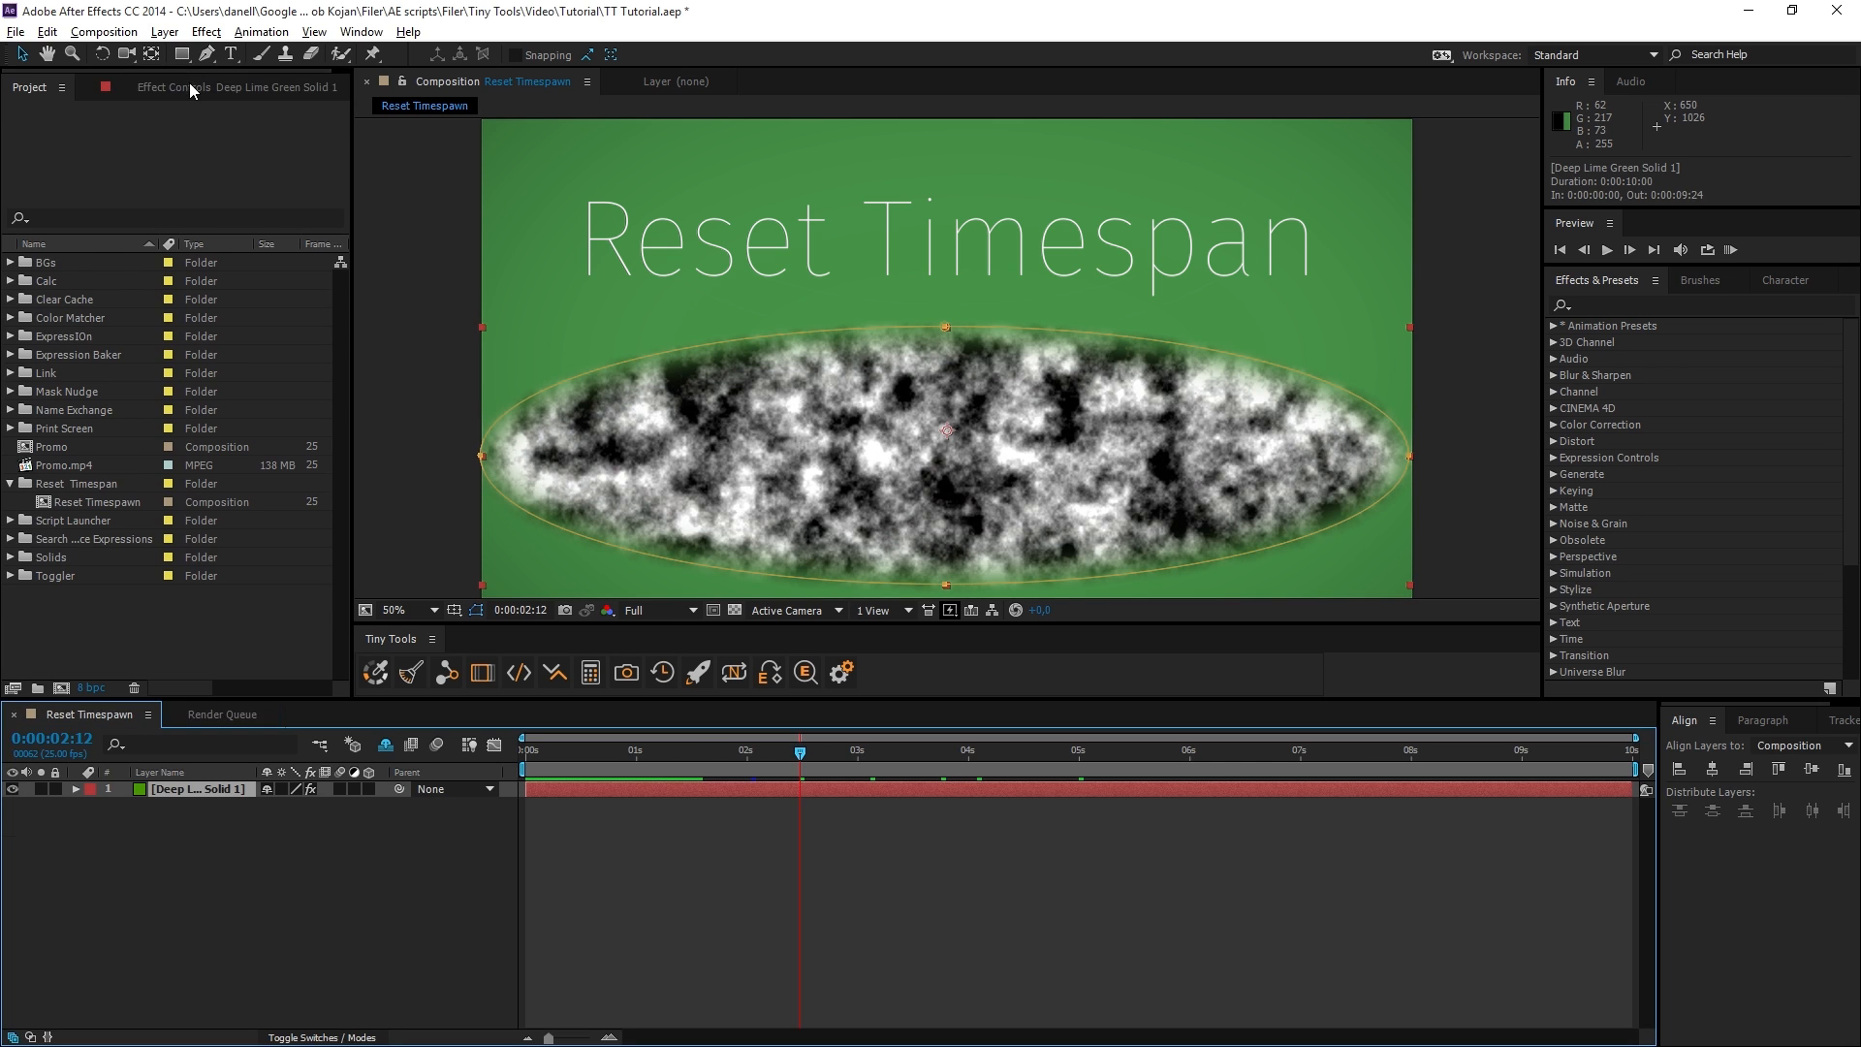
Set the Fractal Type of the green solid's Fractal Noise effect to Dynamic.
click(189, 83)
click(238, 145)
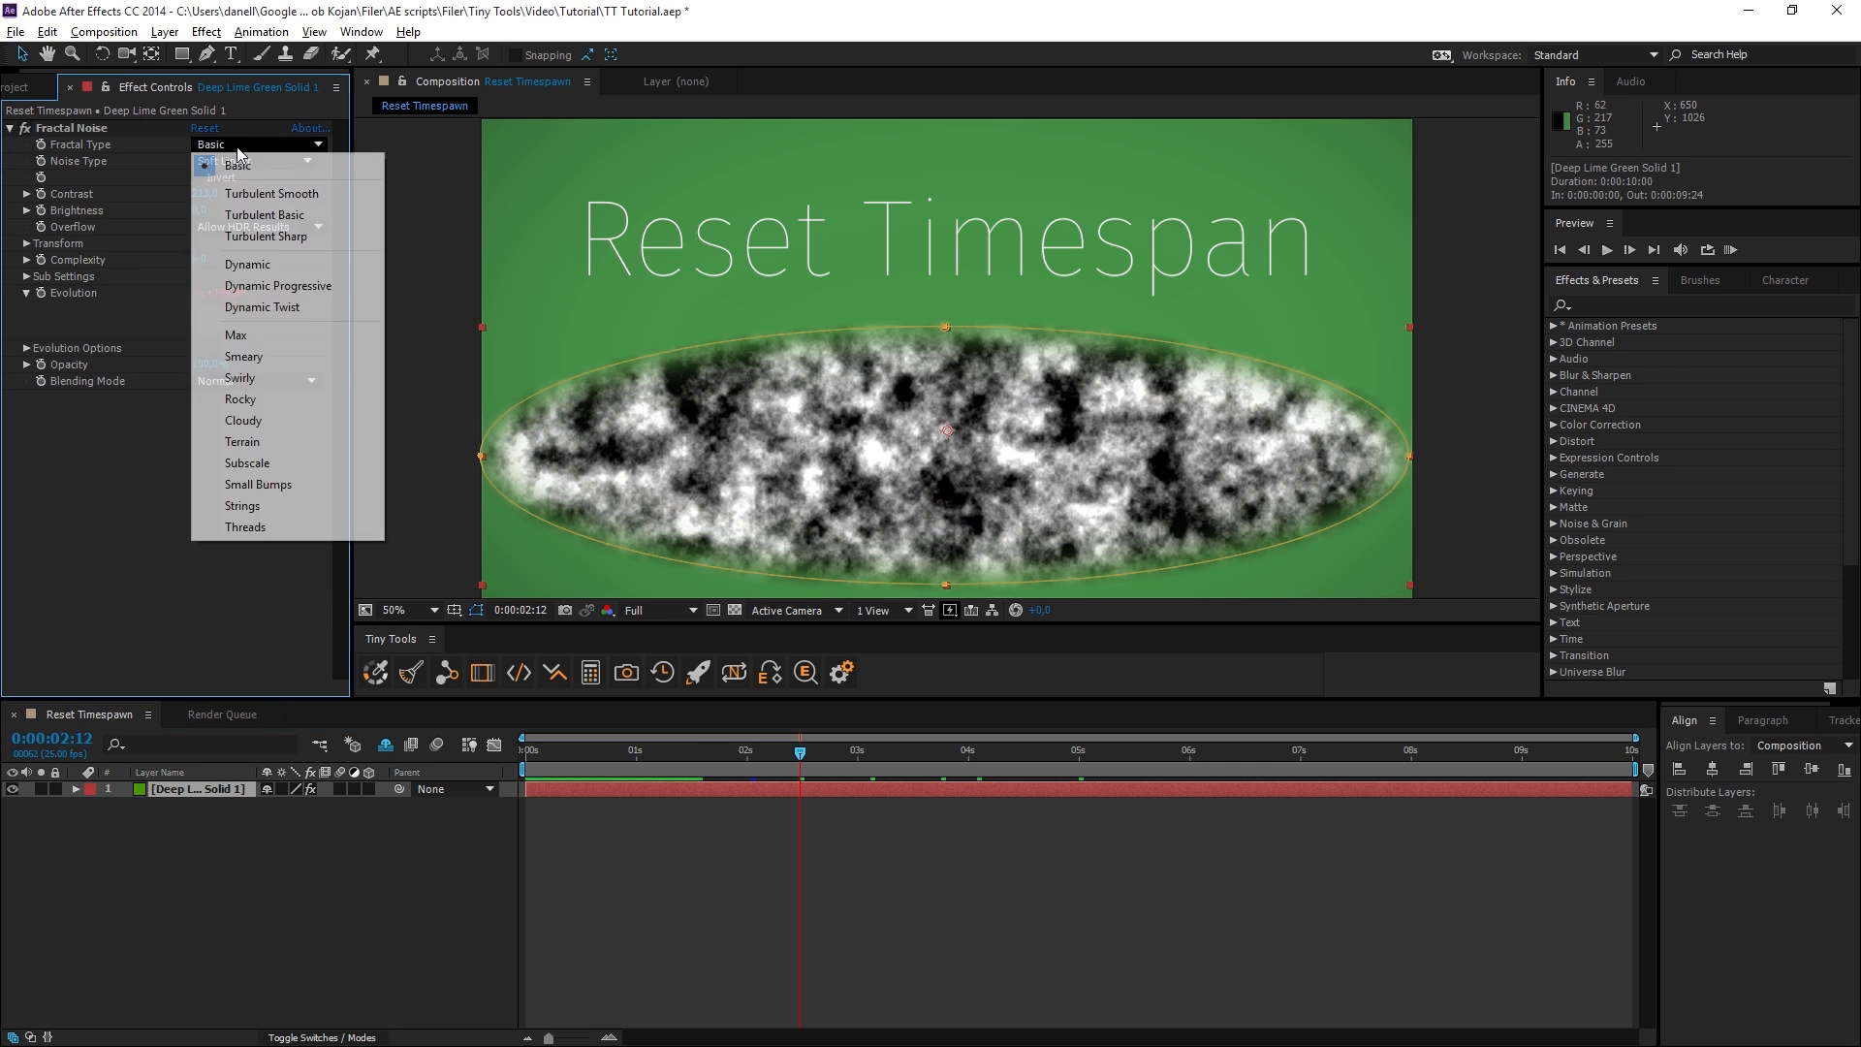
click(287, 266)
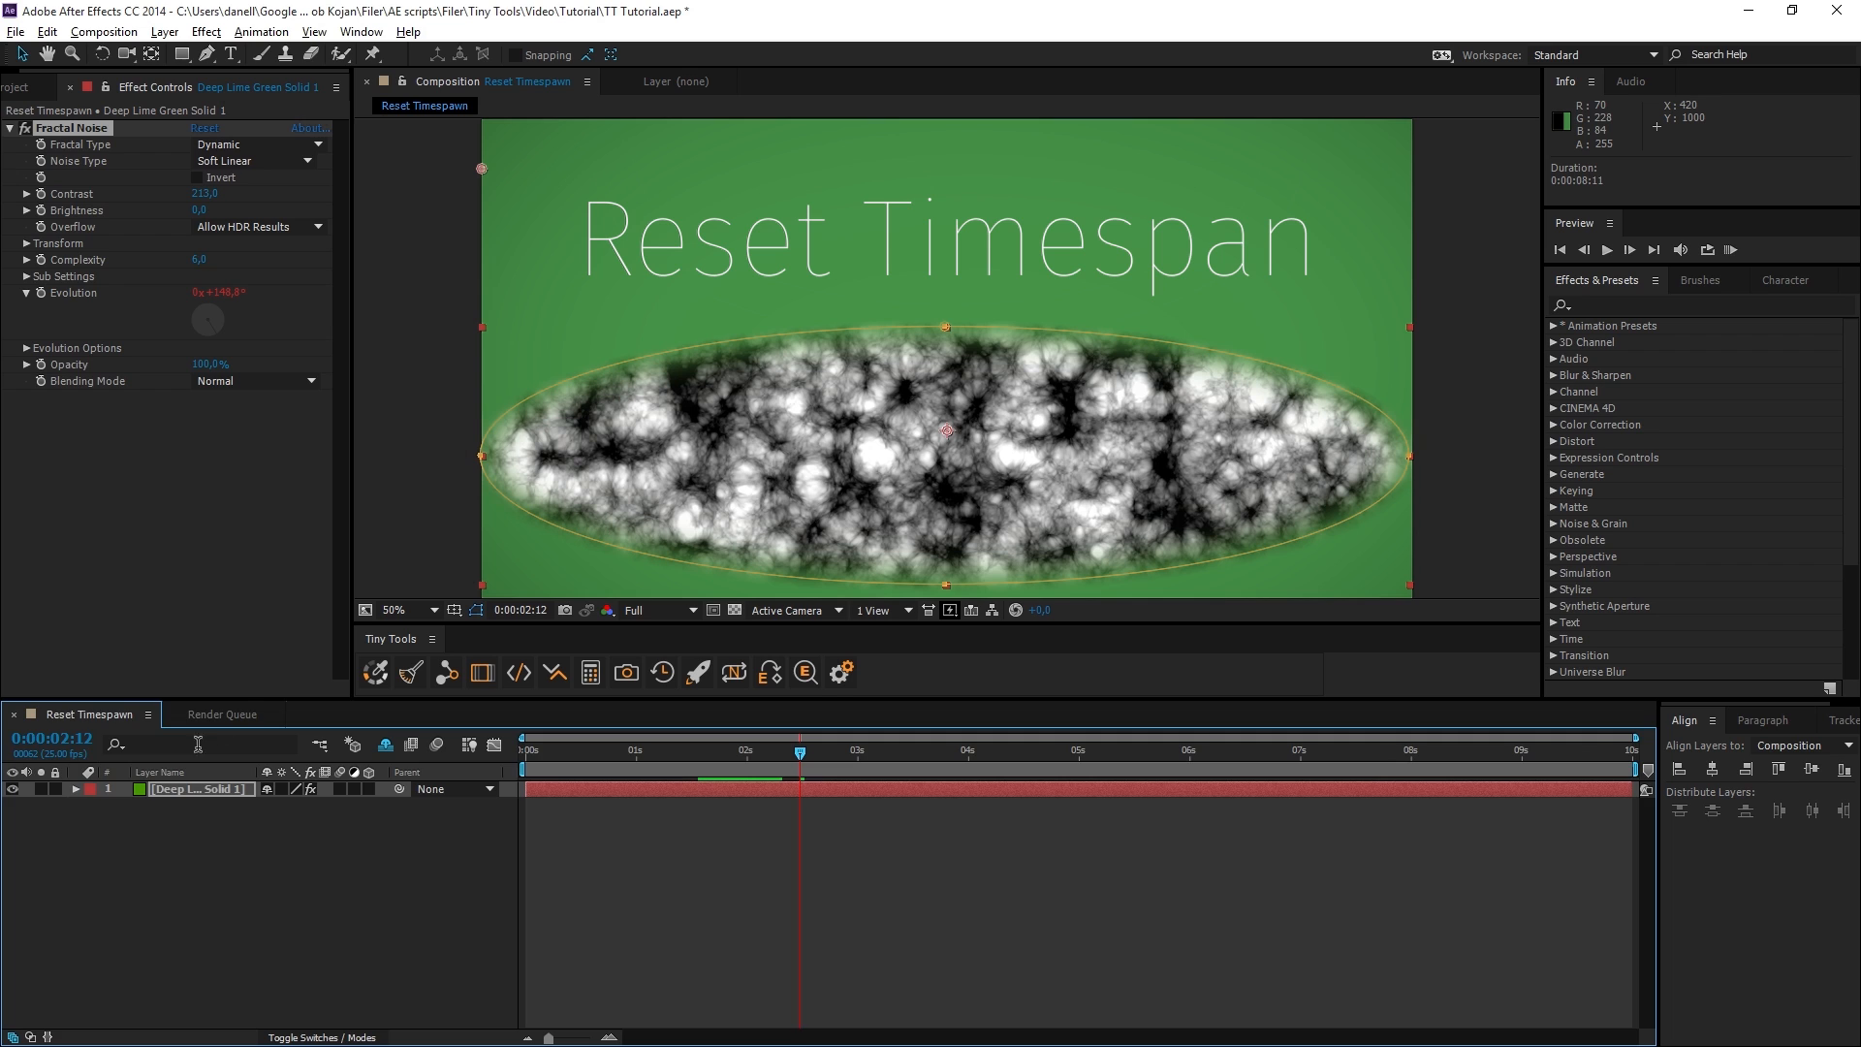
Compare the time span in the render settings of the stopped and the unqueued Reset Timespawn render items.
click(214, 716)
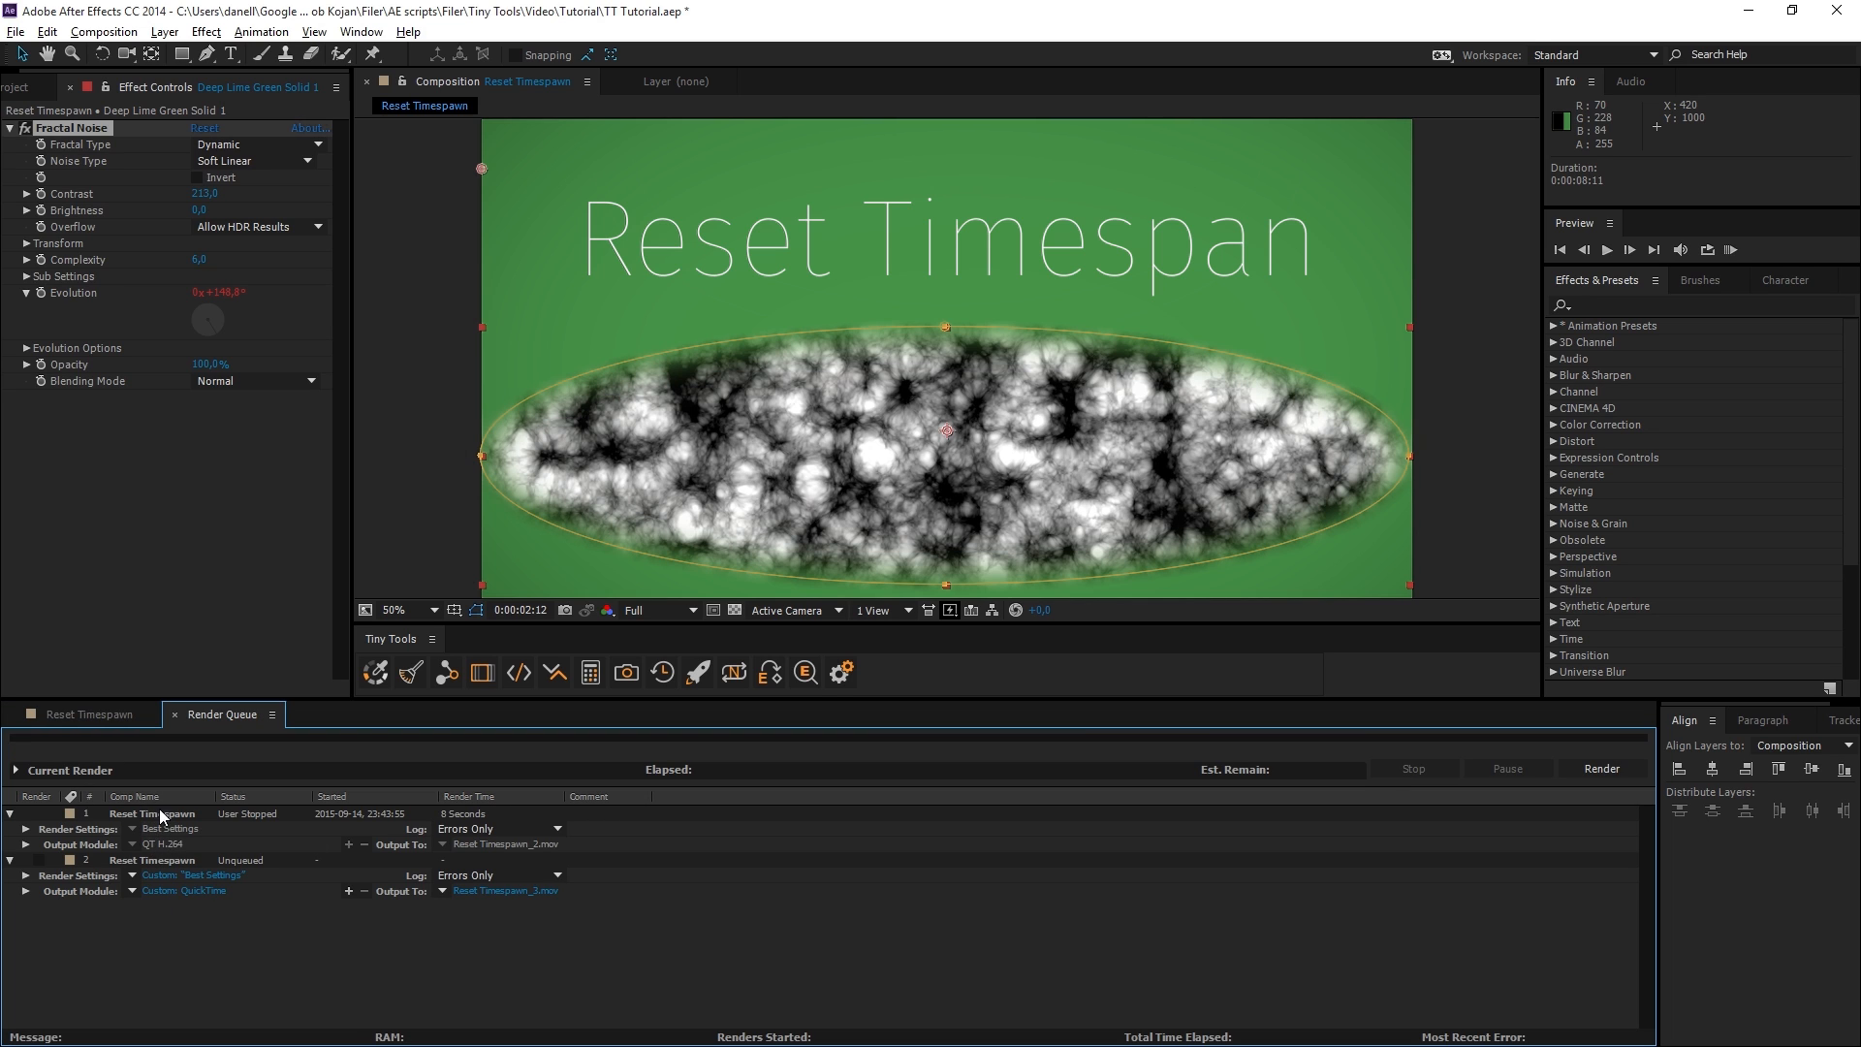
click(25, 875)
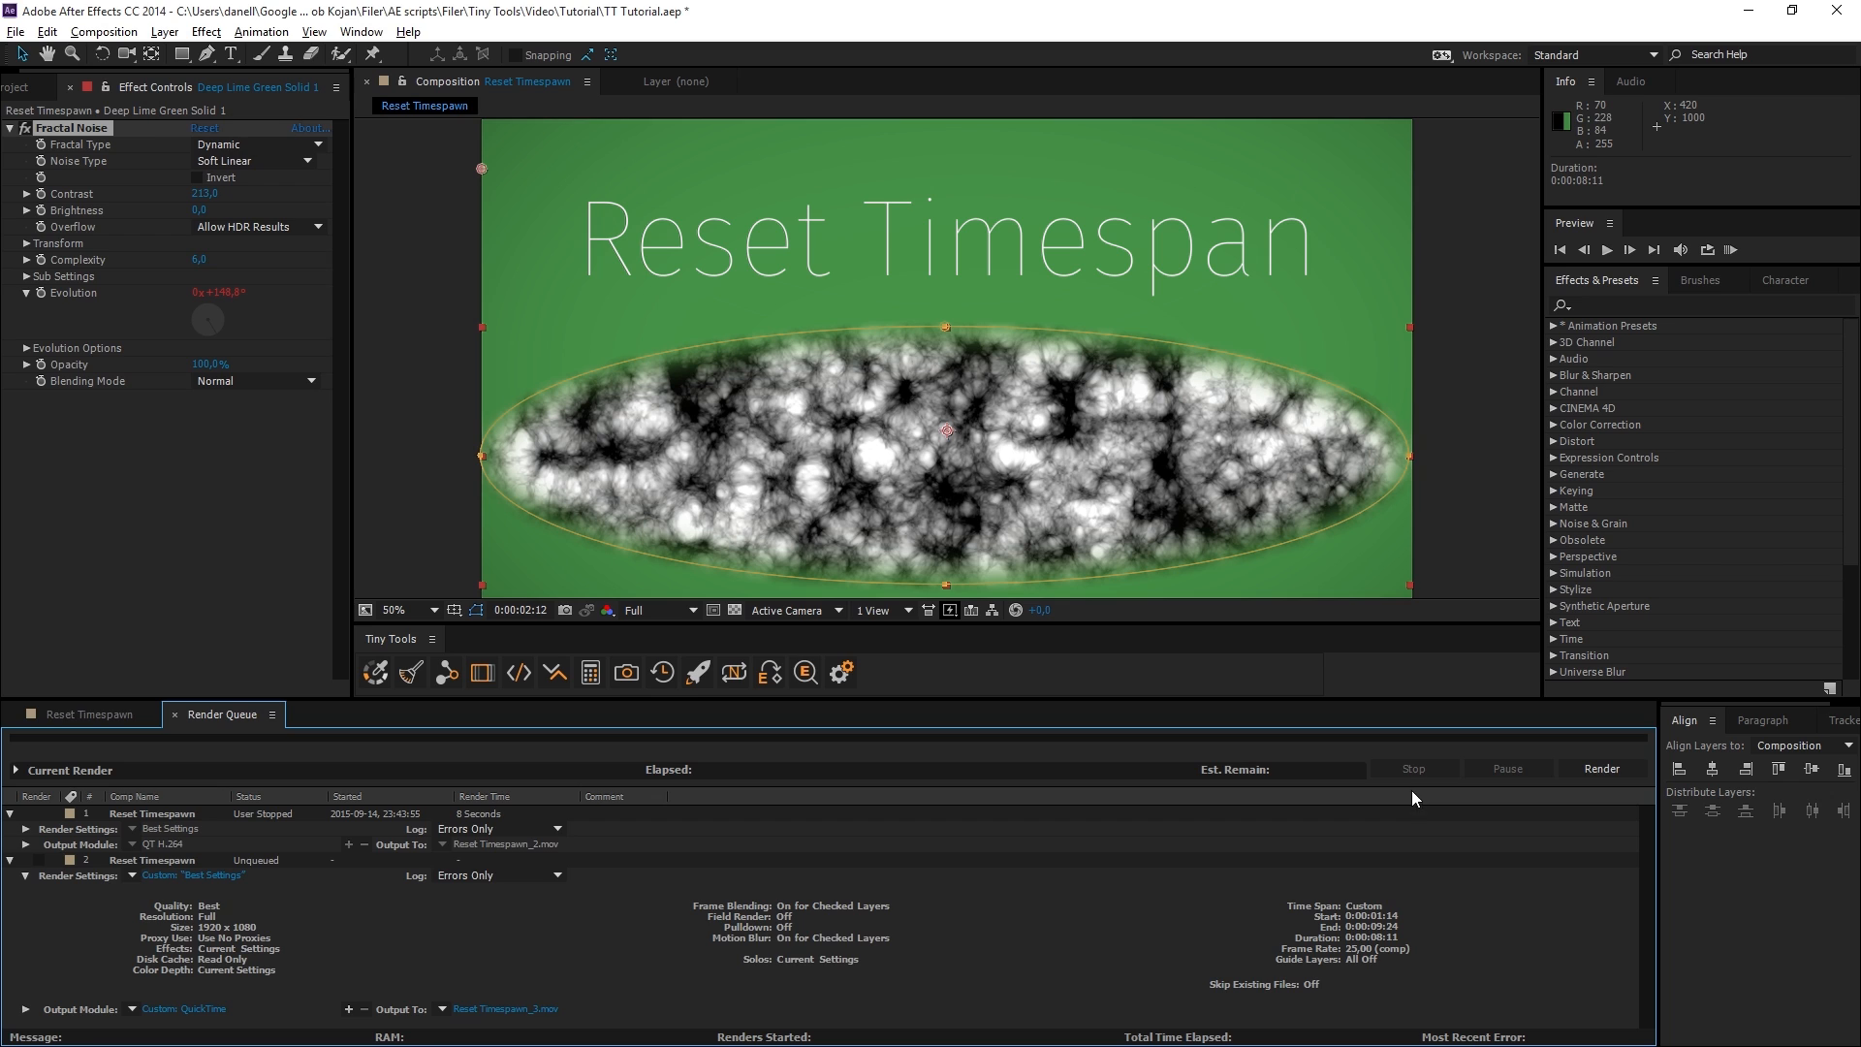
click(25, 829)
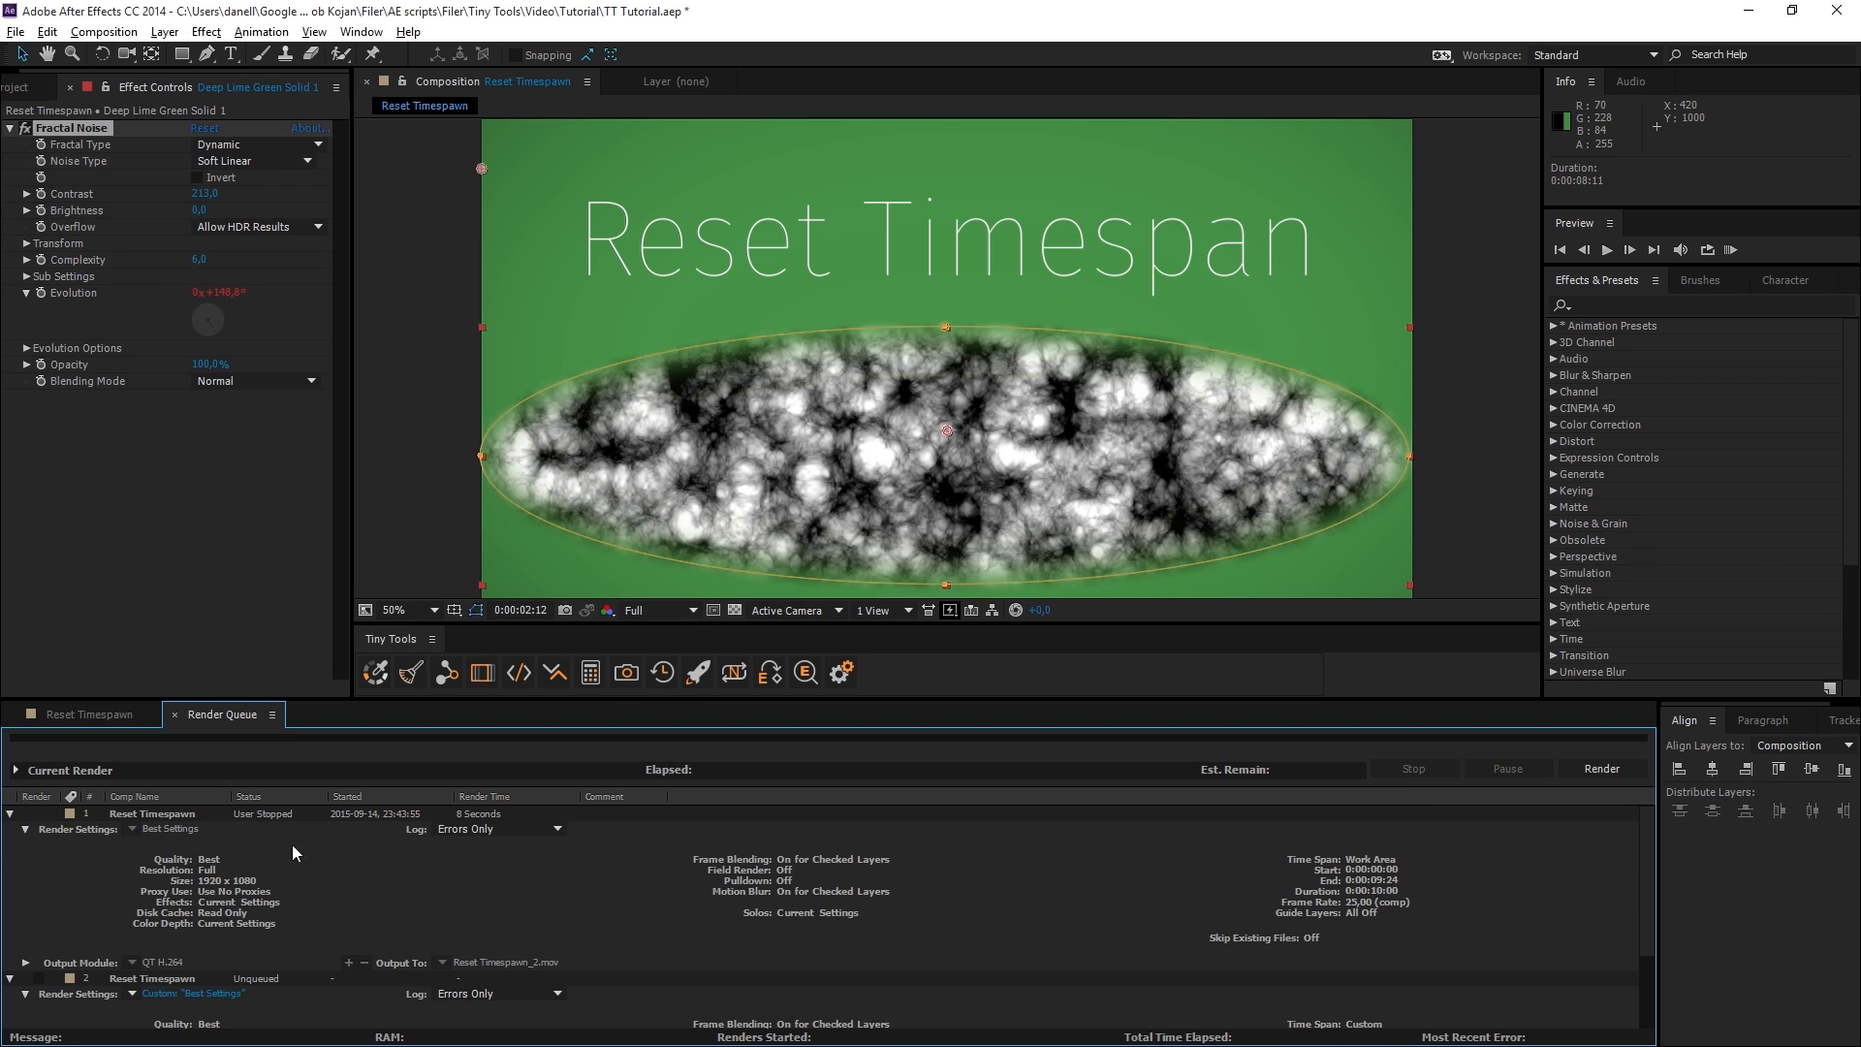
click(26, 830)
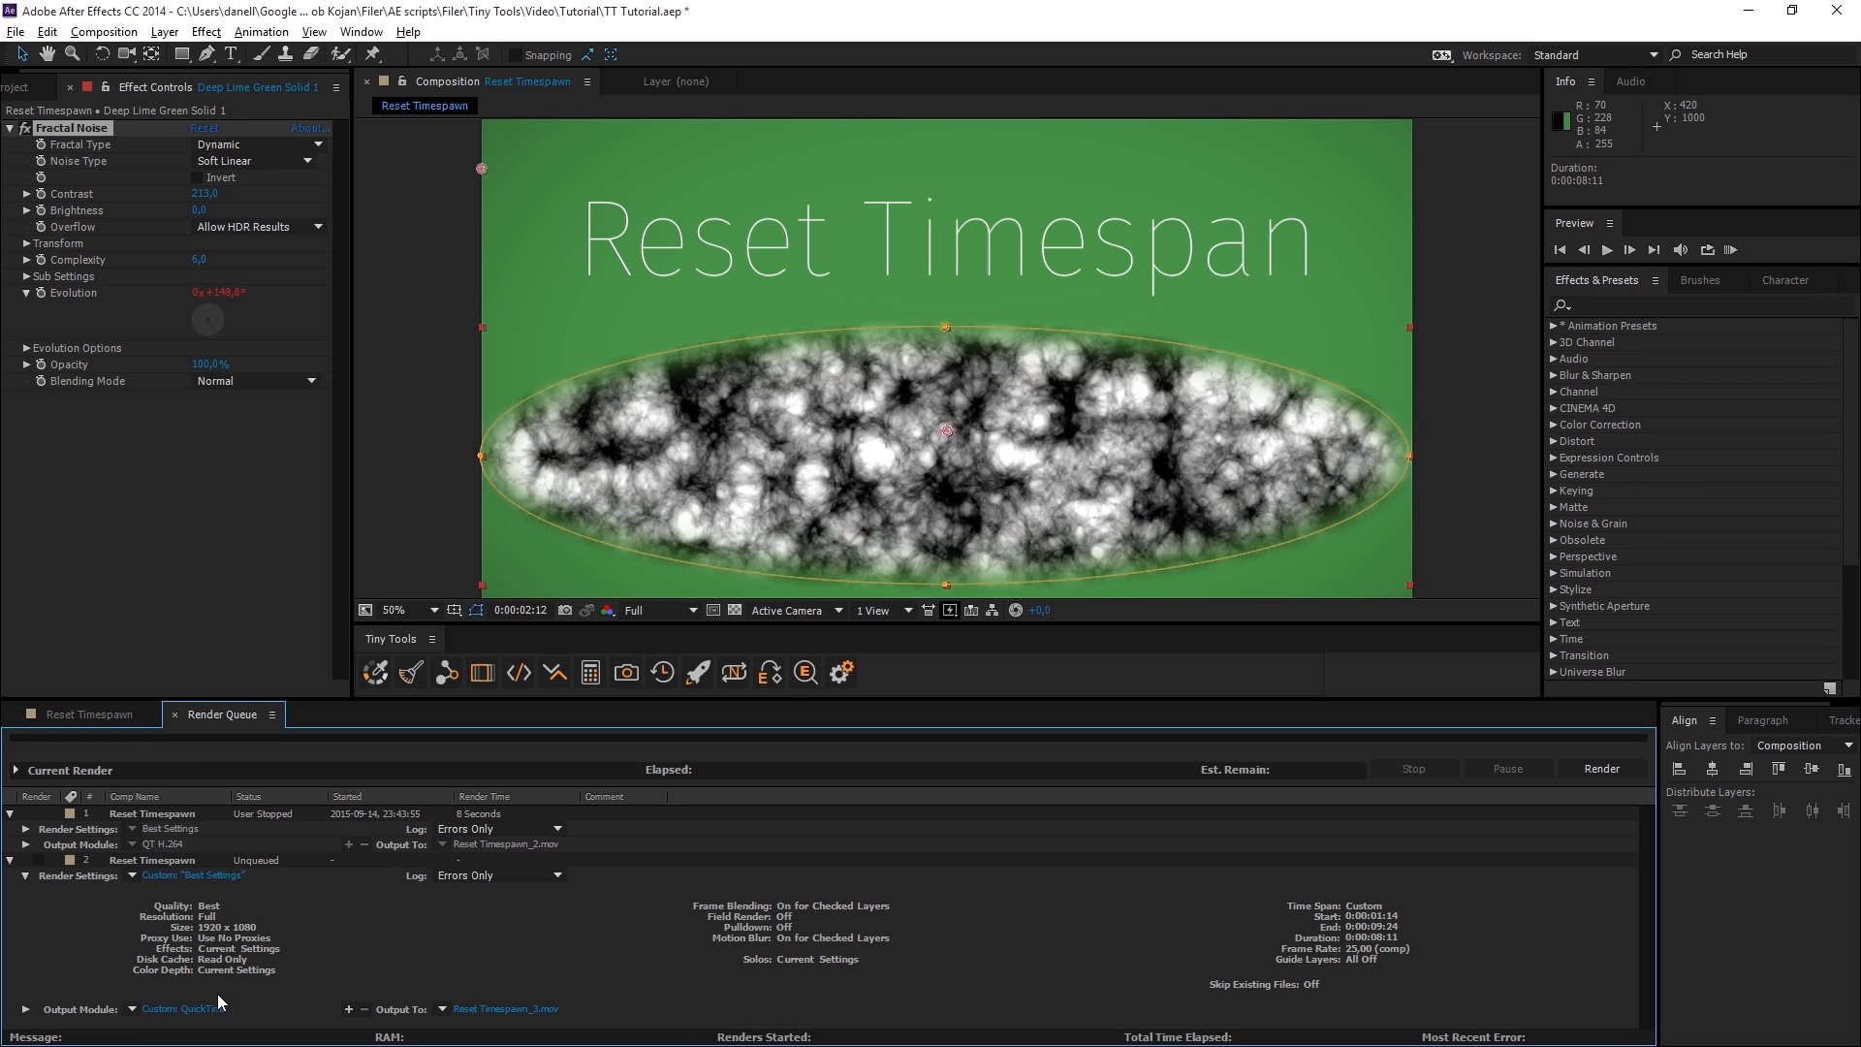
click(27, 877)
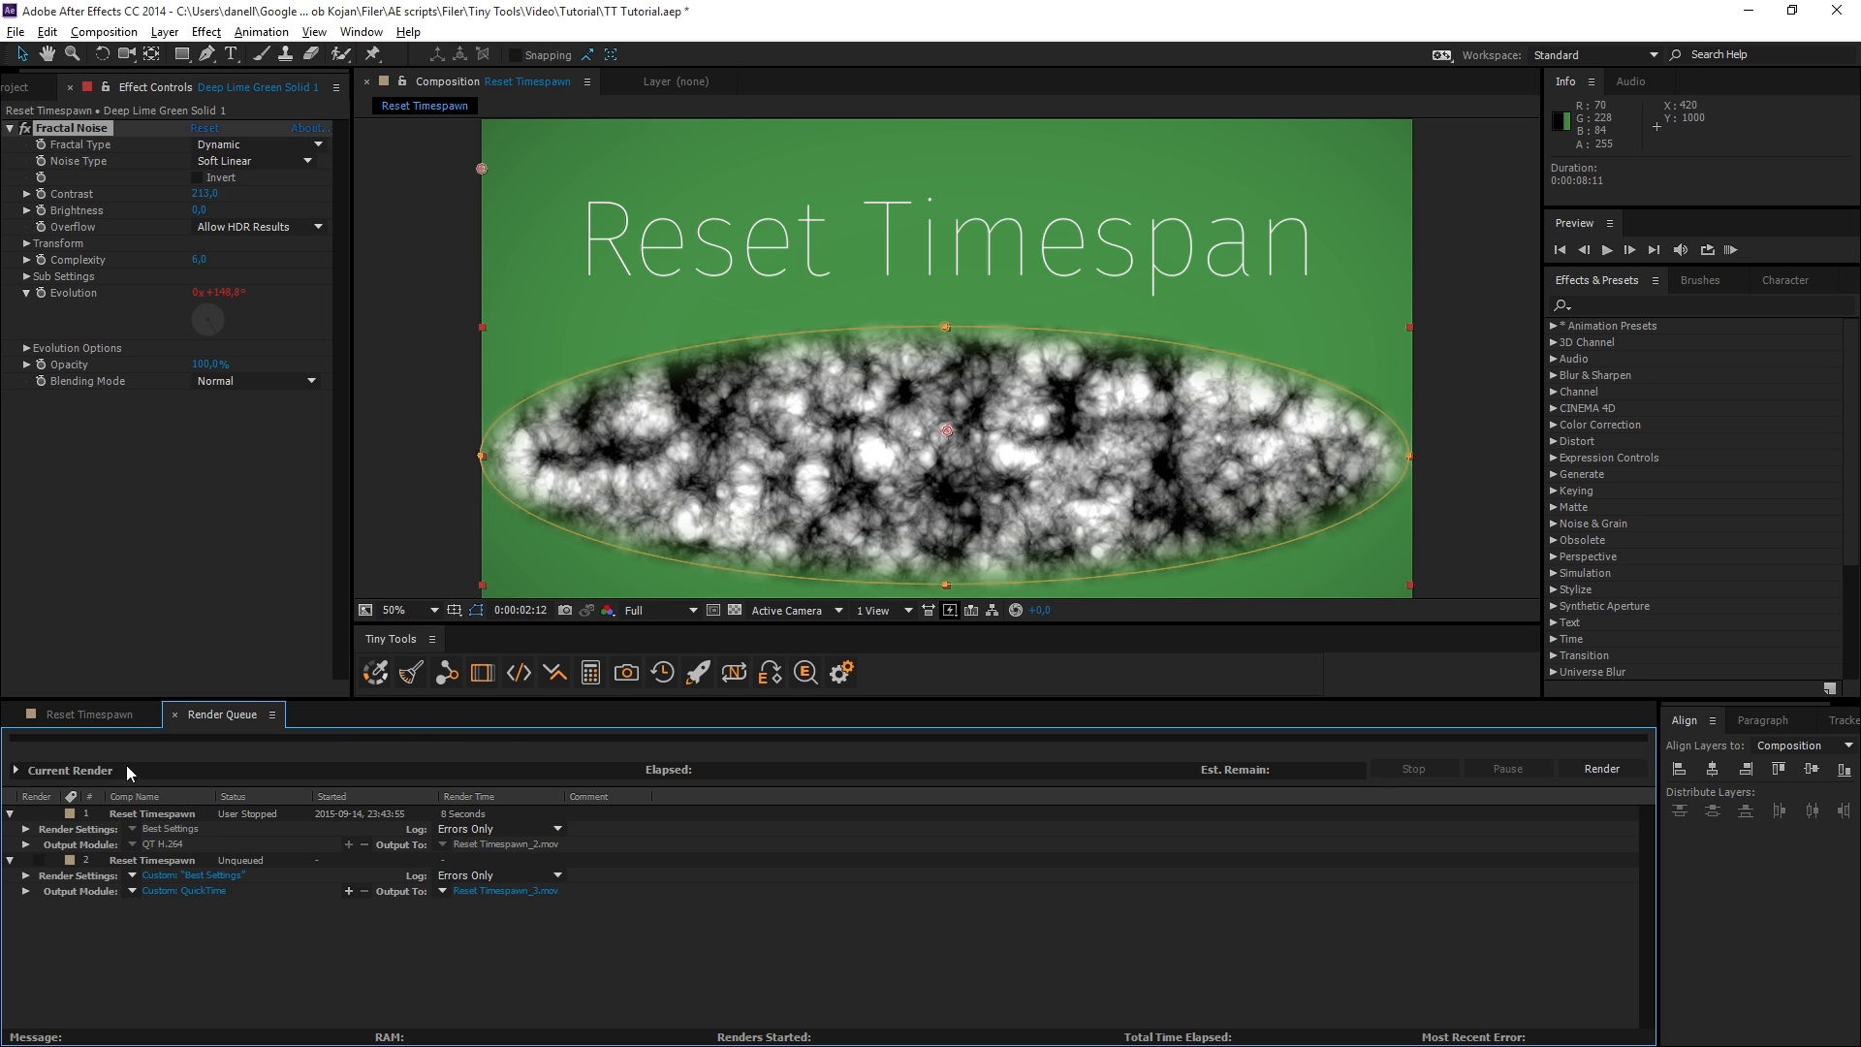
Queue the Reset Timespawn composition as an additional render item and delete that new item.
click(89, 714)
key(ctrl+m)
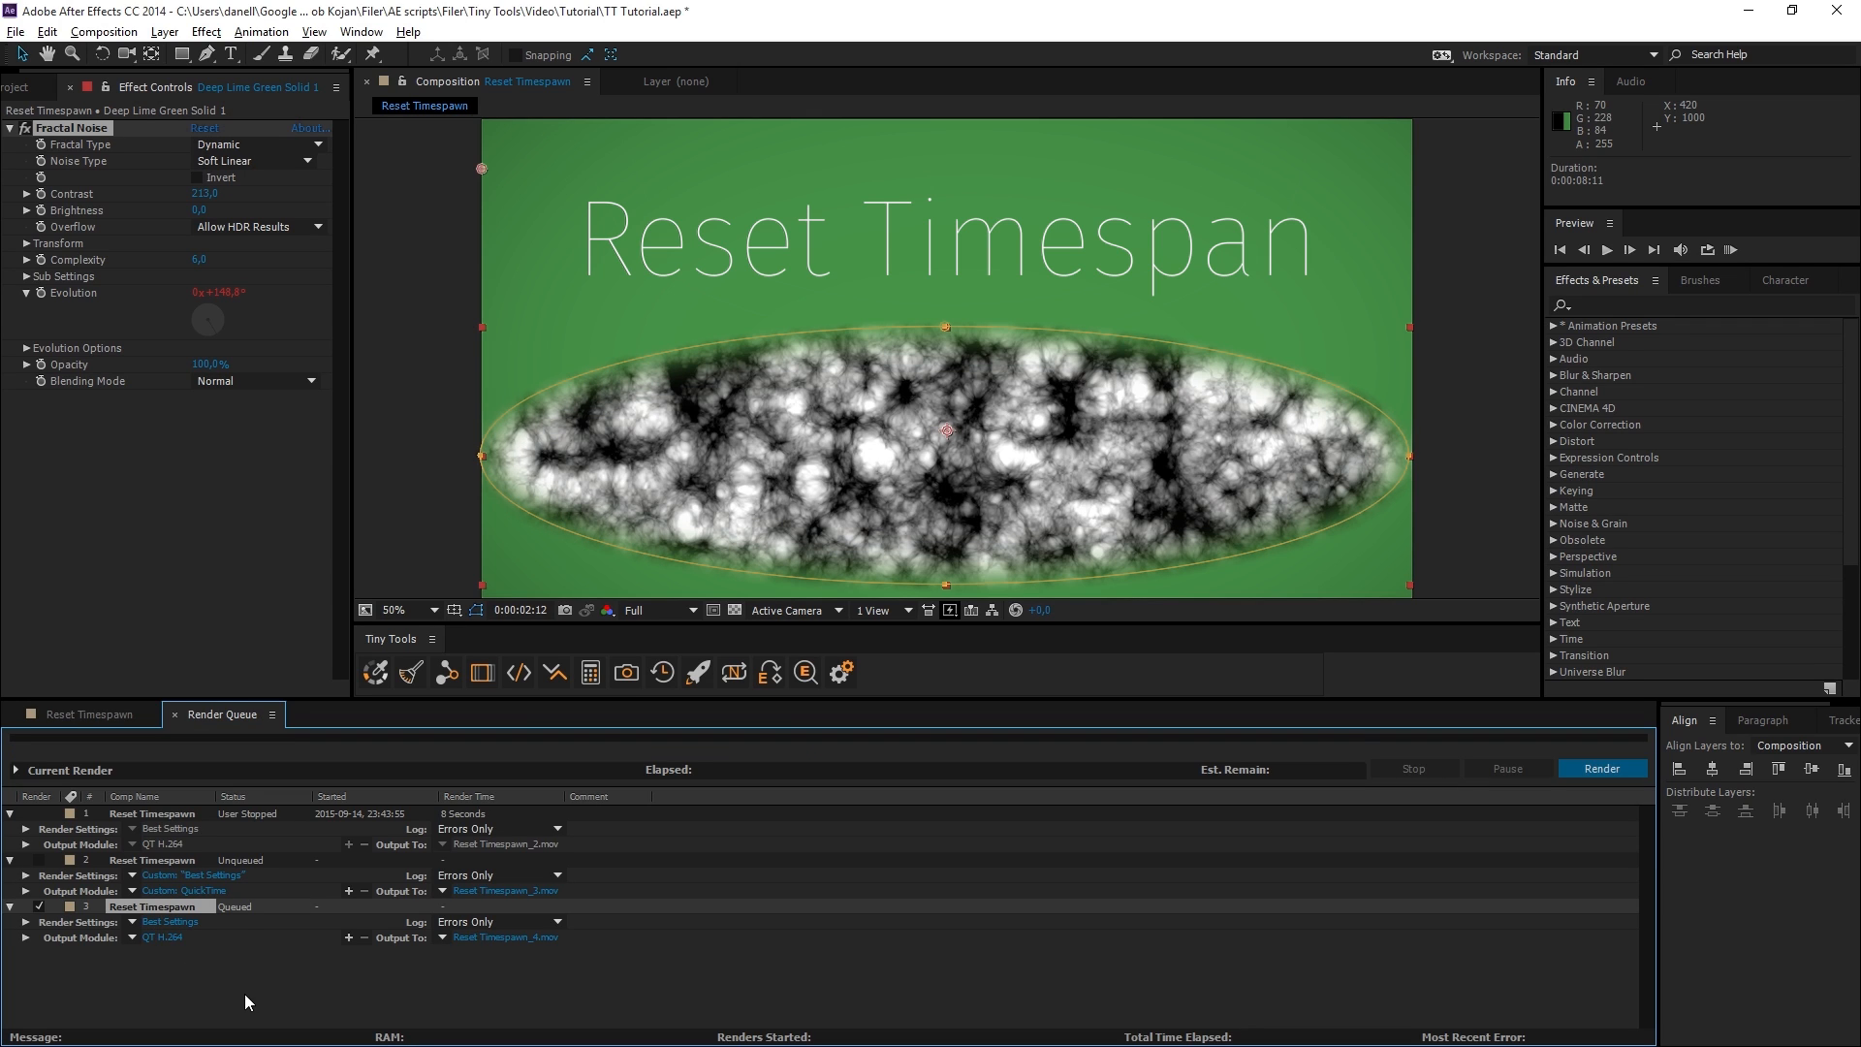
key(Delete)
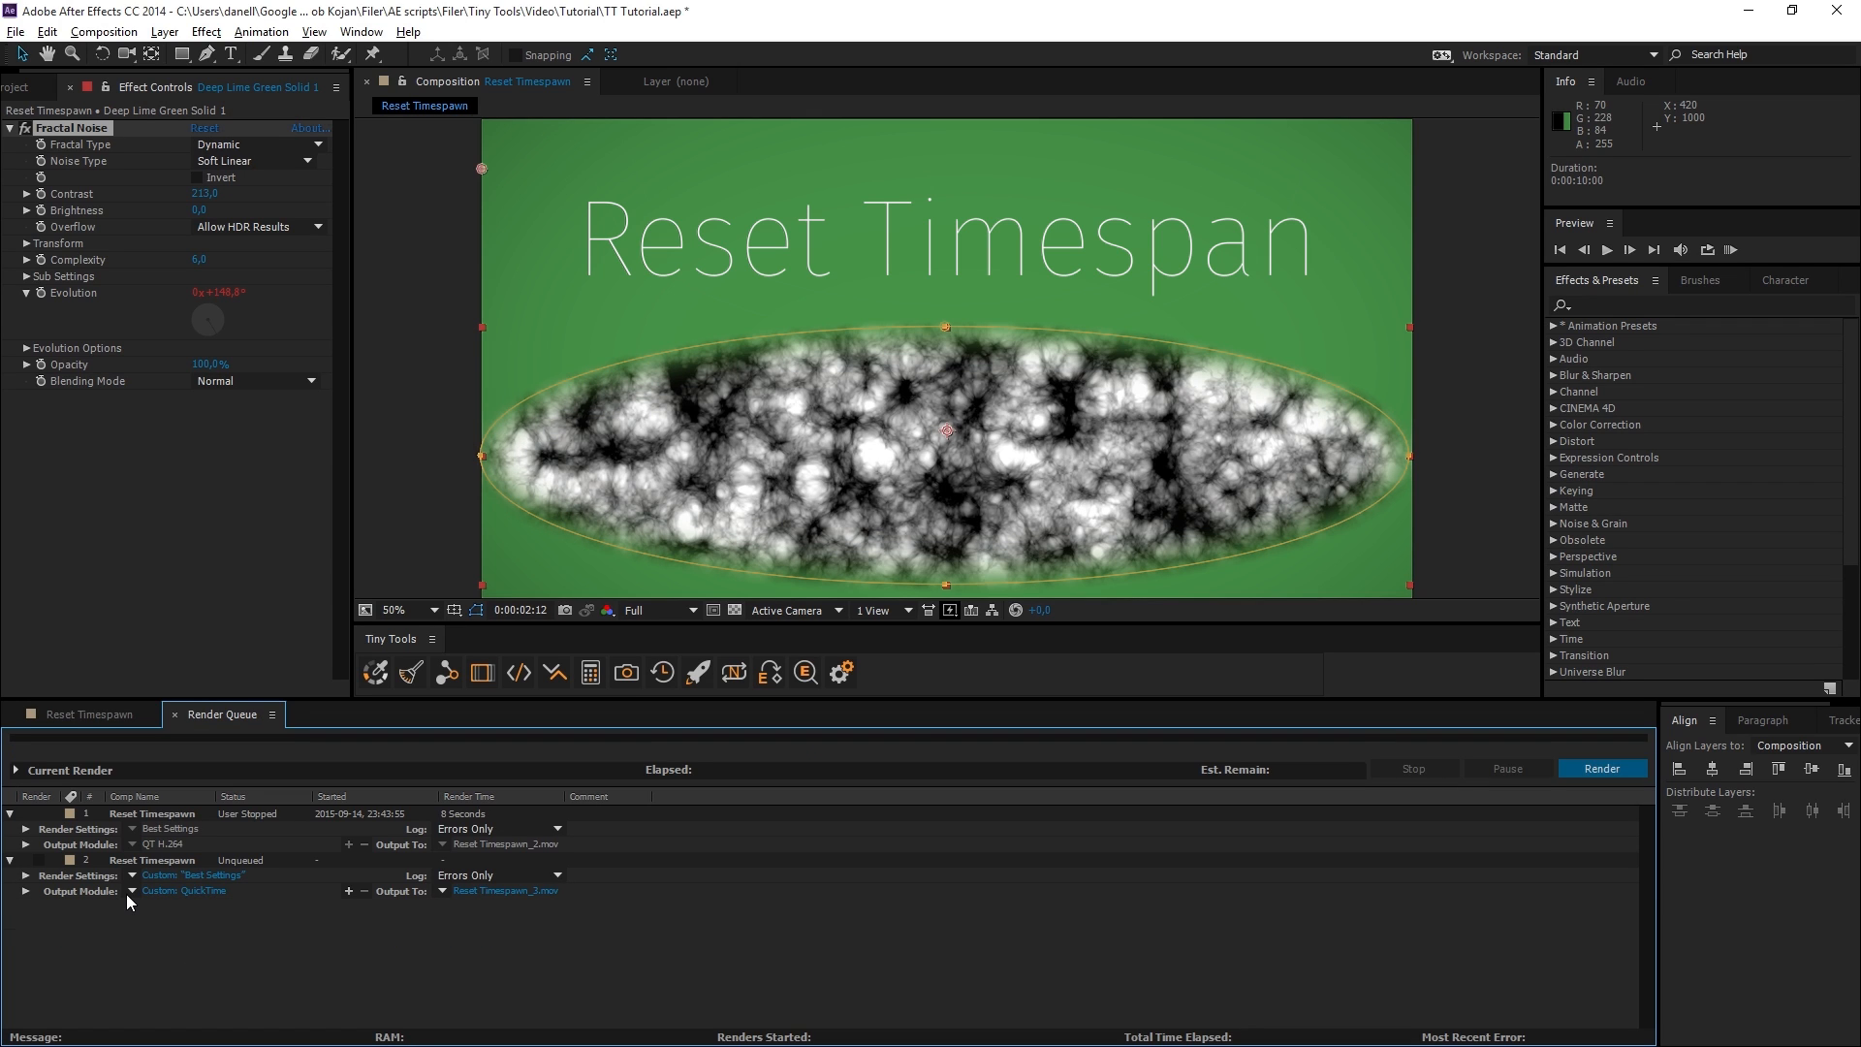
Reset the time span of the unqueued Reset Timespawn render item with Reset Timespan, and queue and render it.
click(25, 875)
click(663, 675)
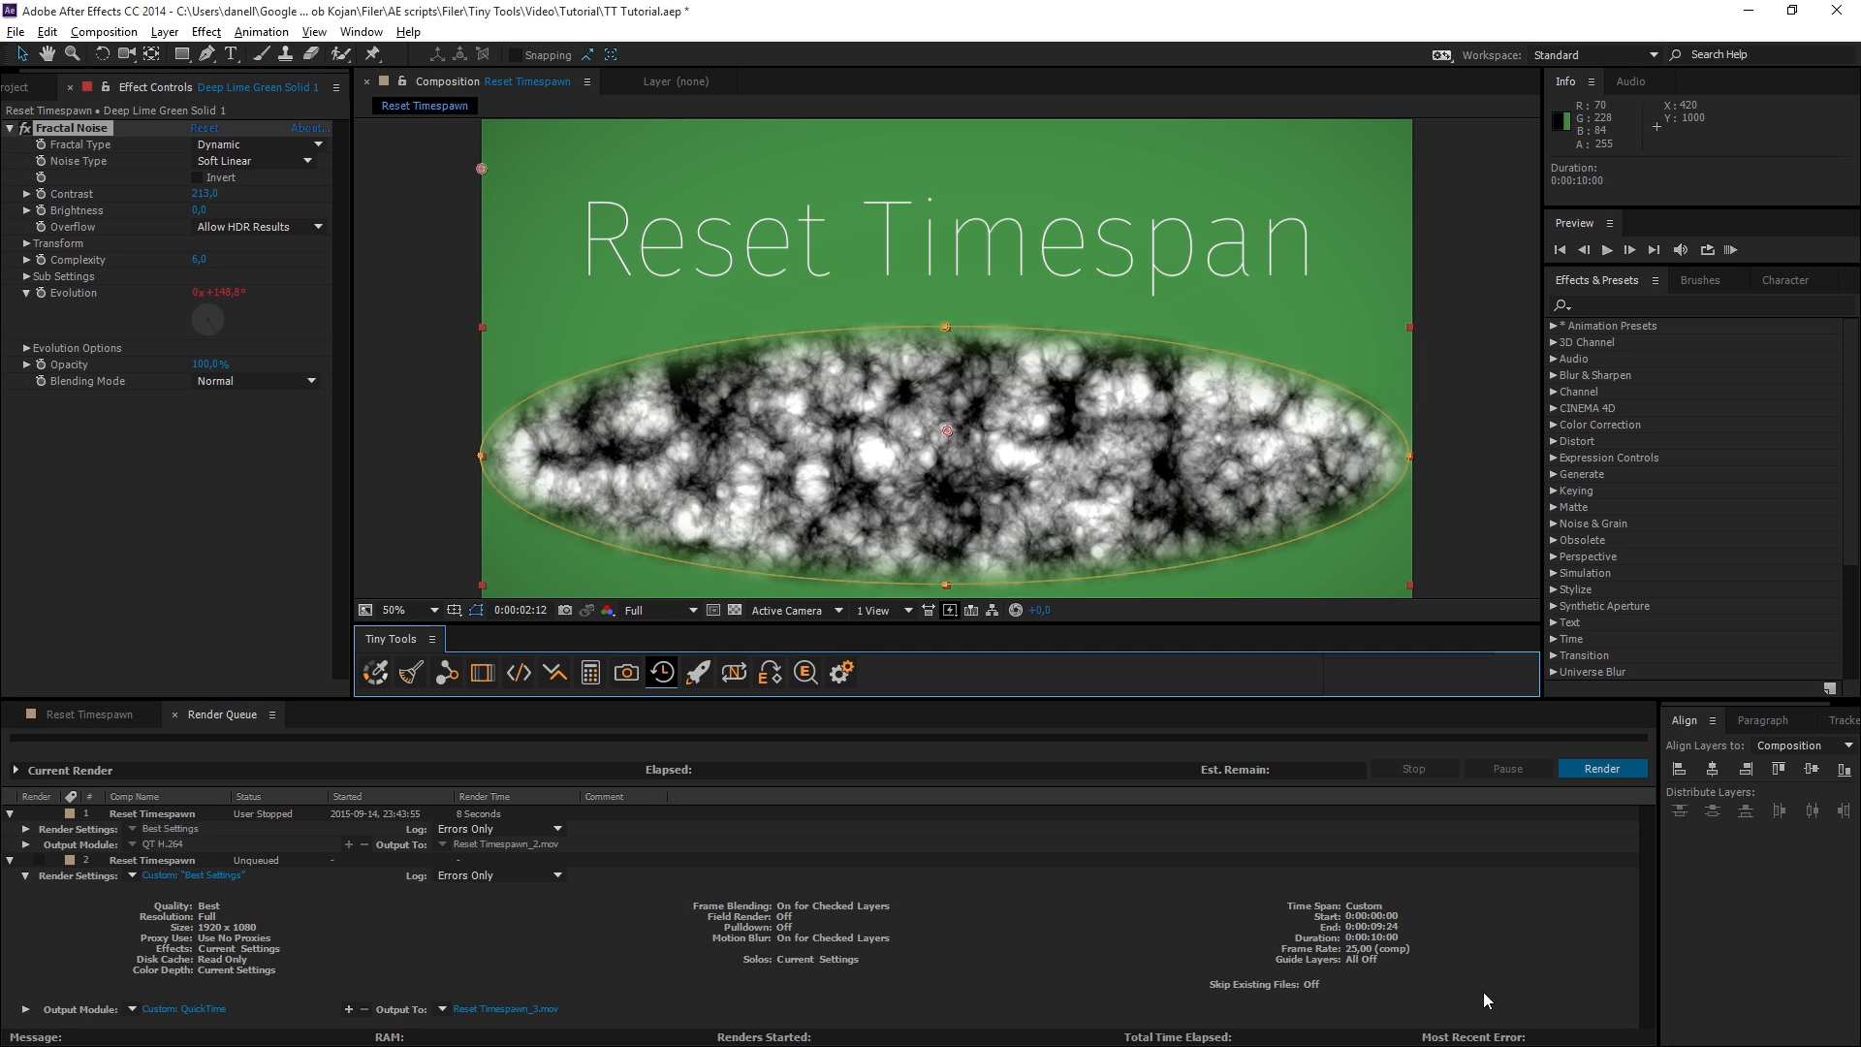
click(39, 860)
click(1595, 769)
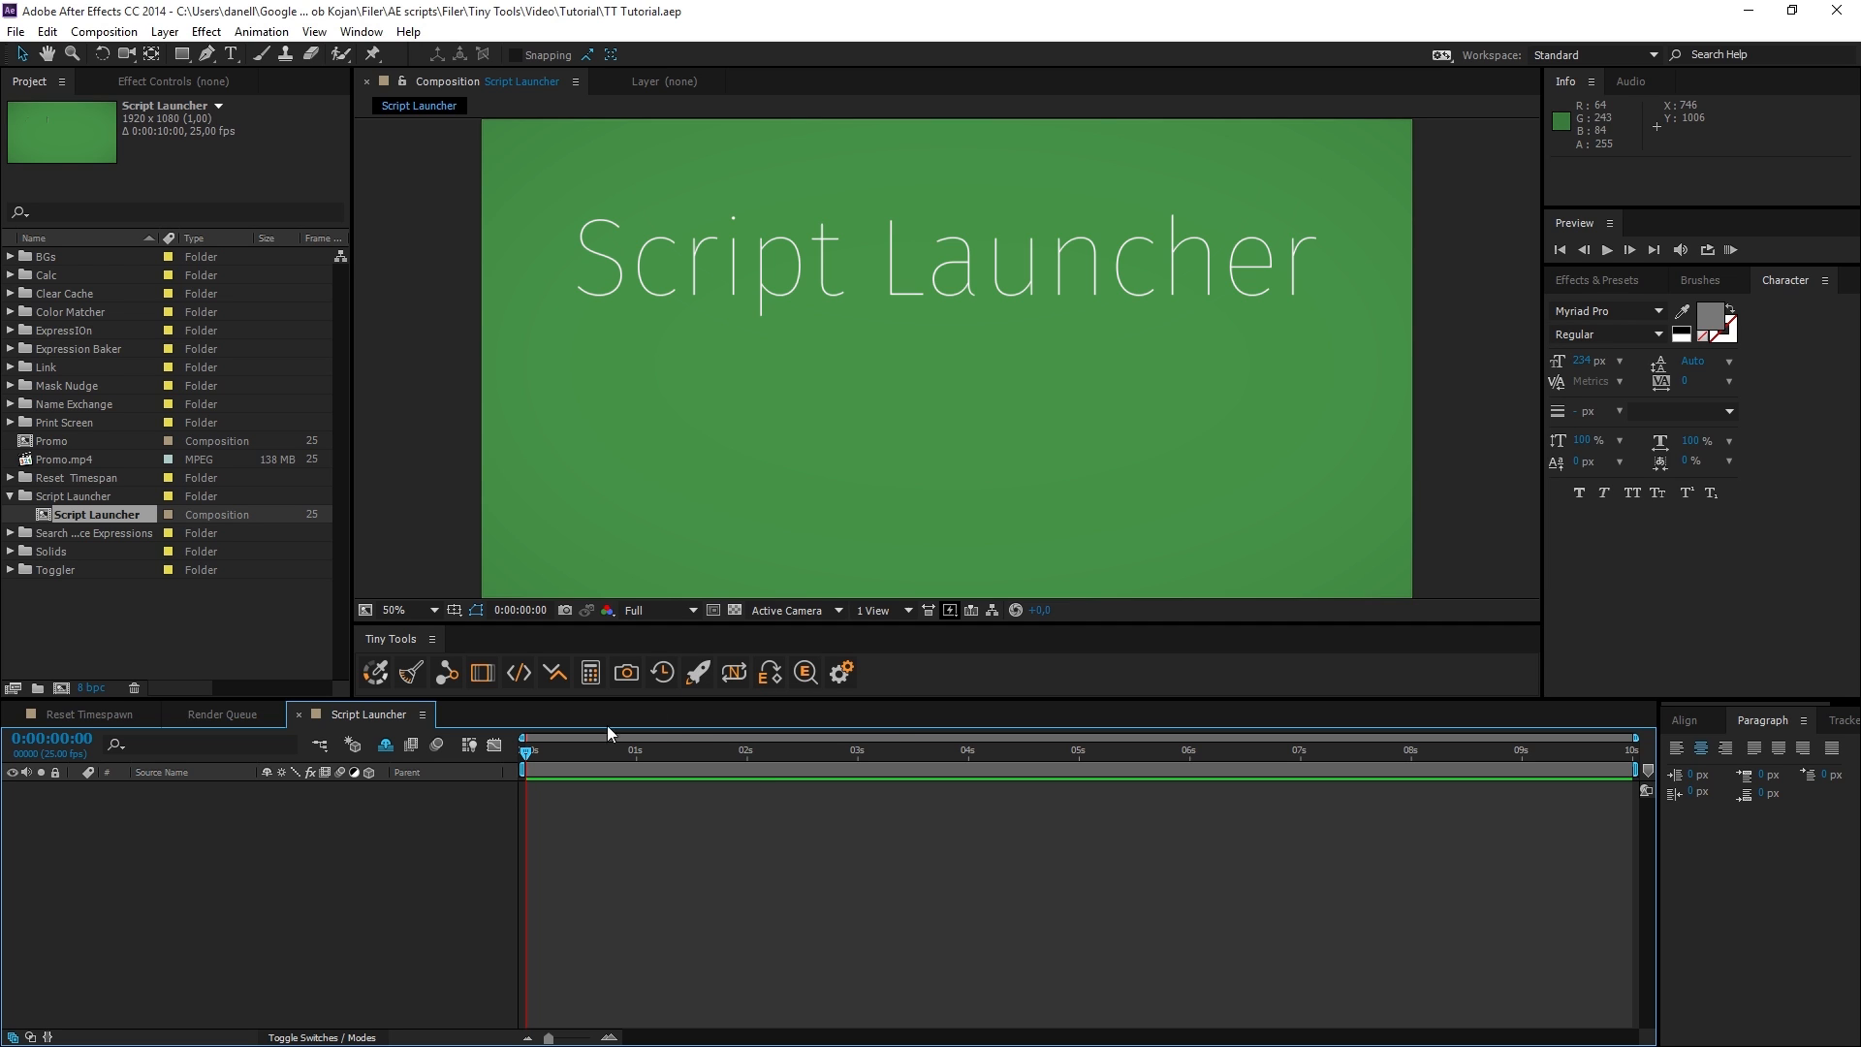
Find rd_CopyMarkers.jsx in Script Launcher by searching for "copy", run it, and dismiss its message.
click(698, 676)
mouse_move(1049, 479)
mouse_down()
mouse_move(1041, 675)
mouse_move(1044, 455)
mouse_up()
click(881, 387)
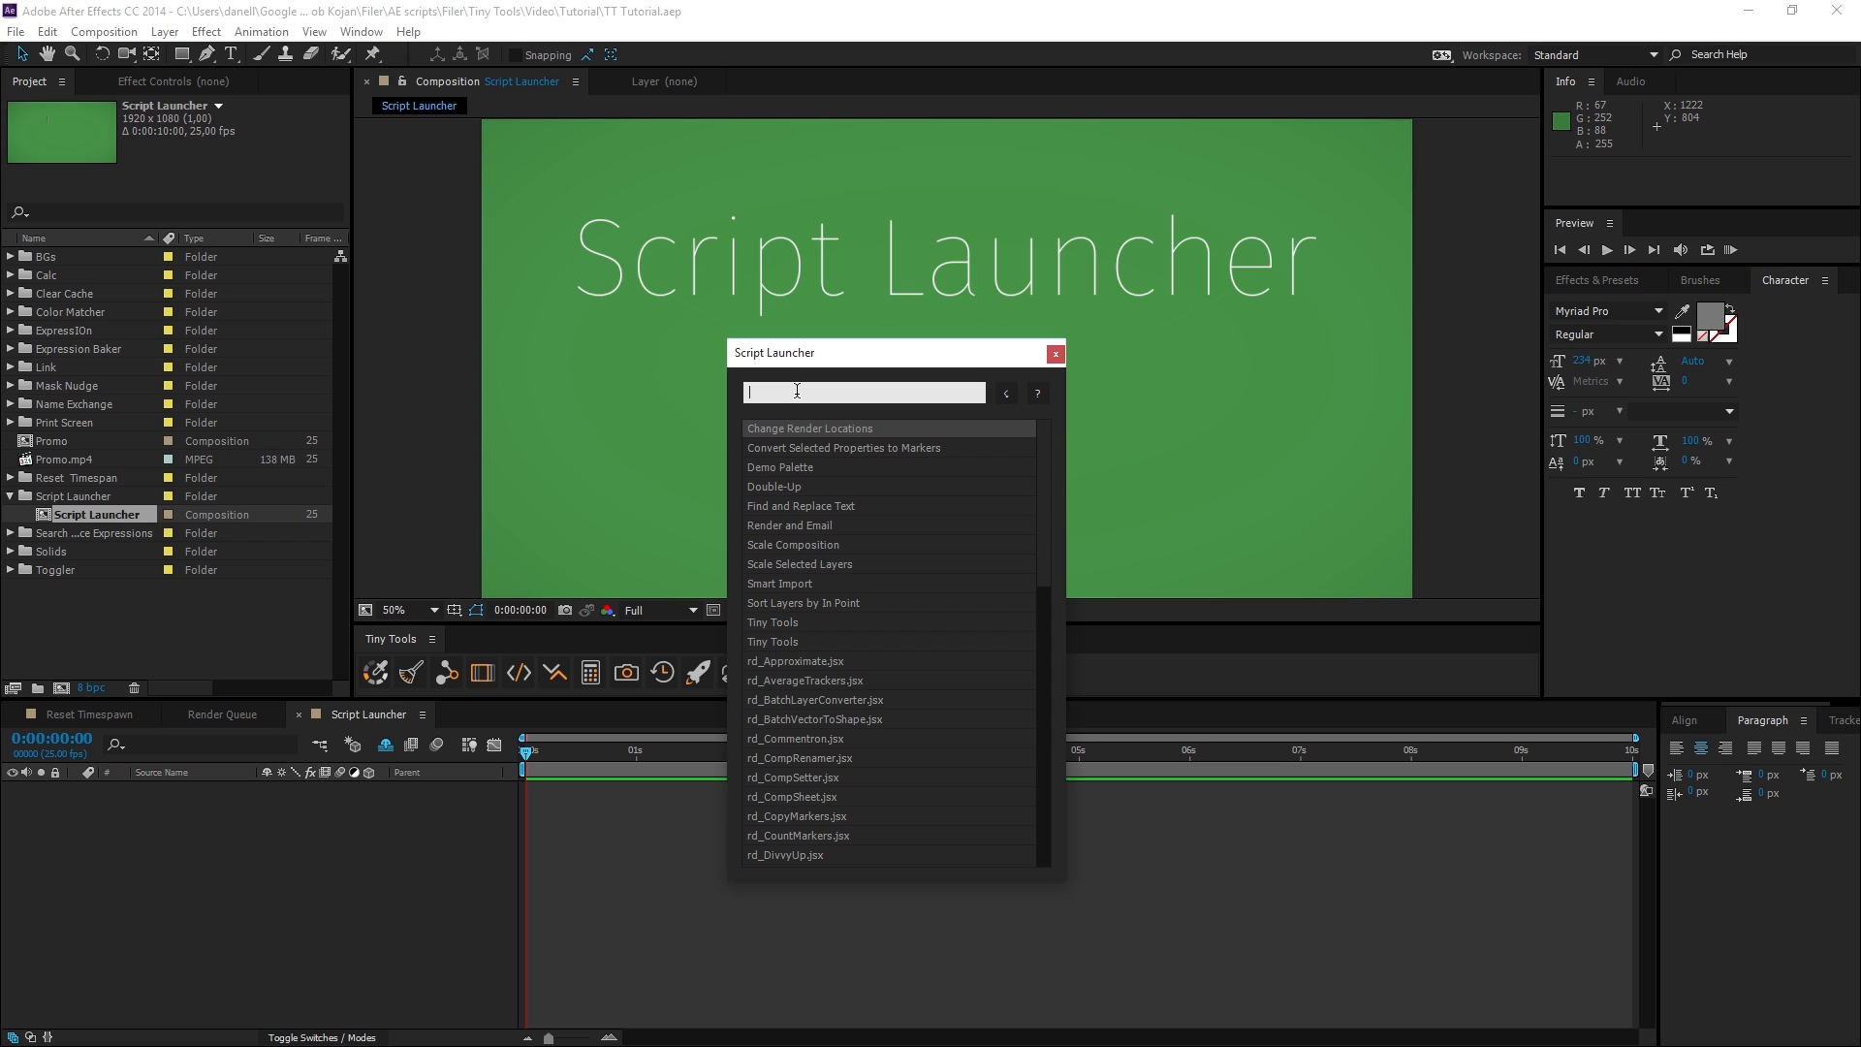
text(copy)
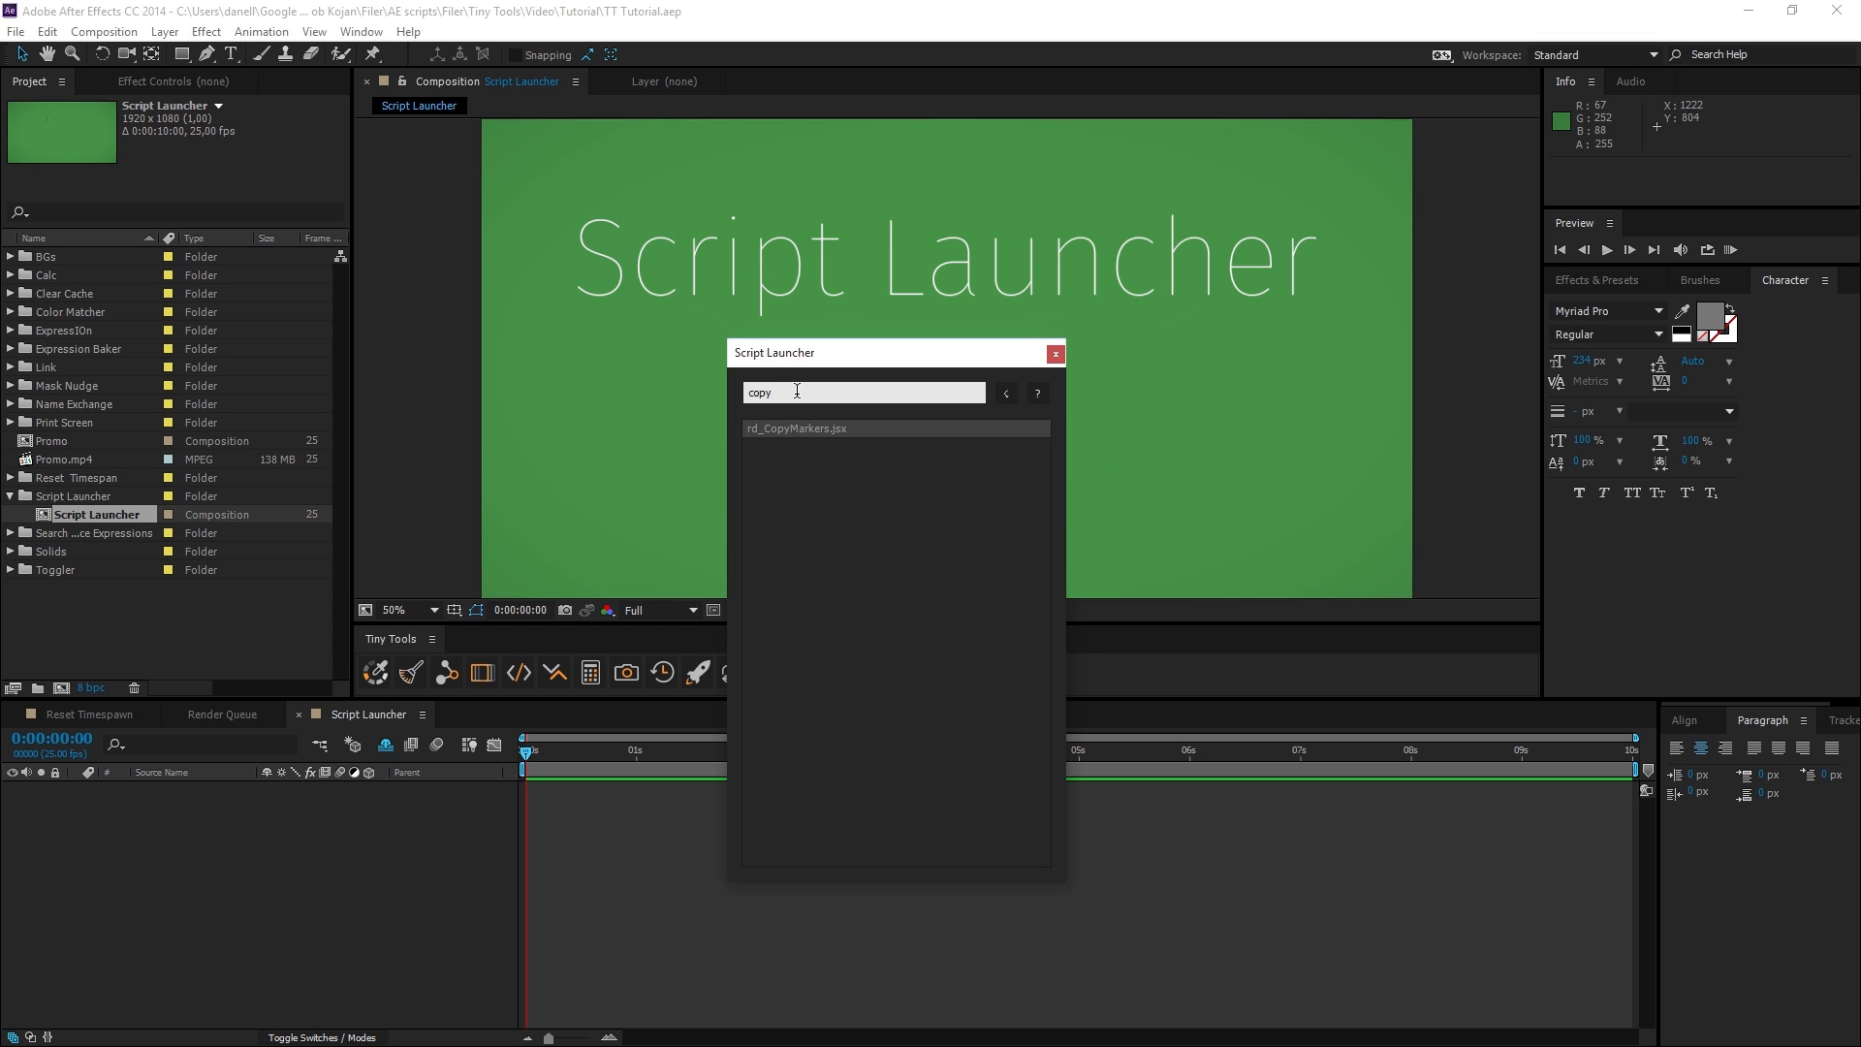
key(Return)
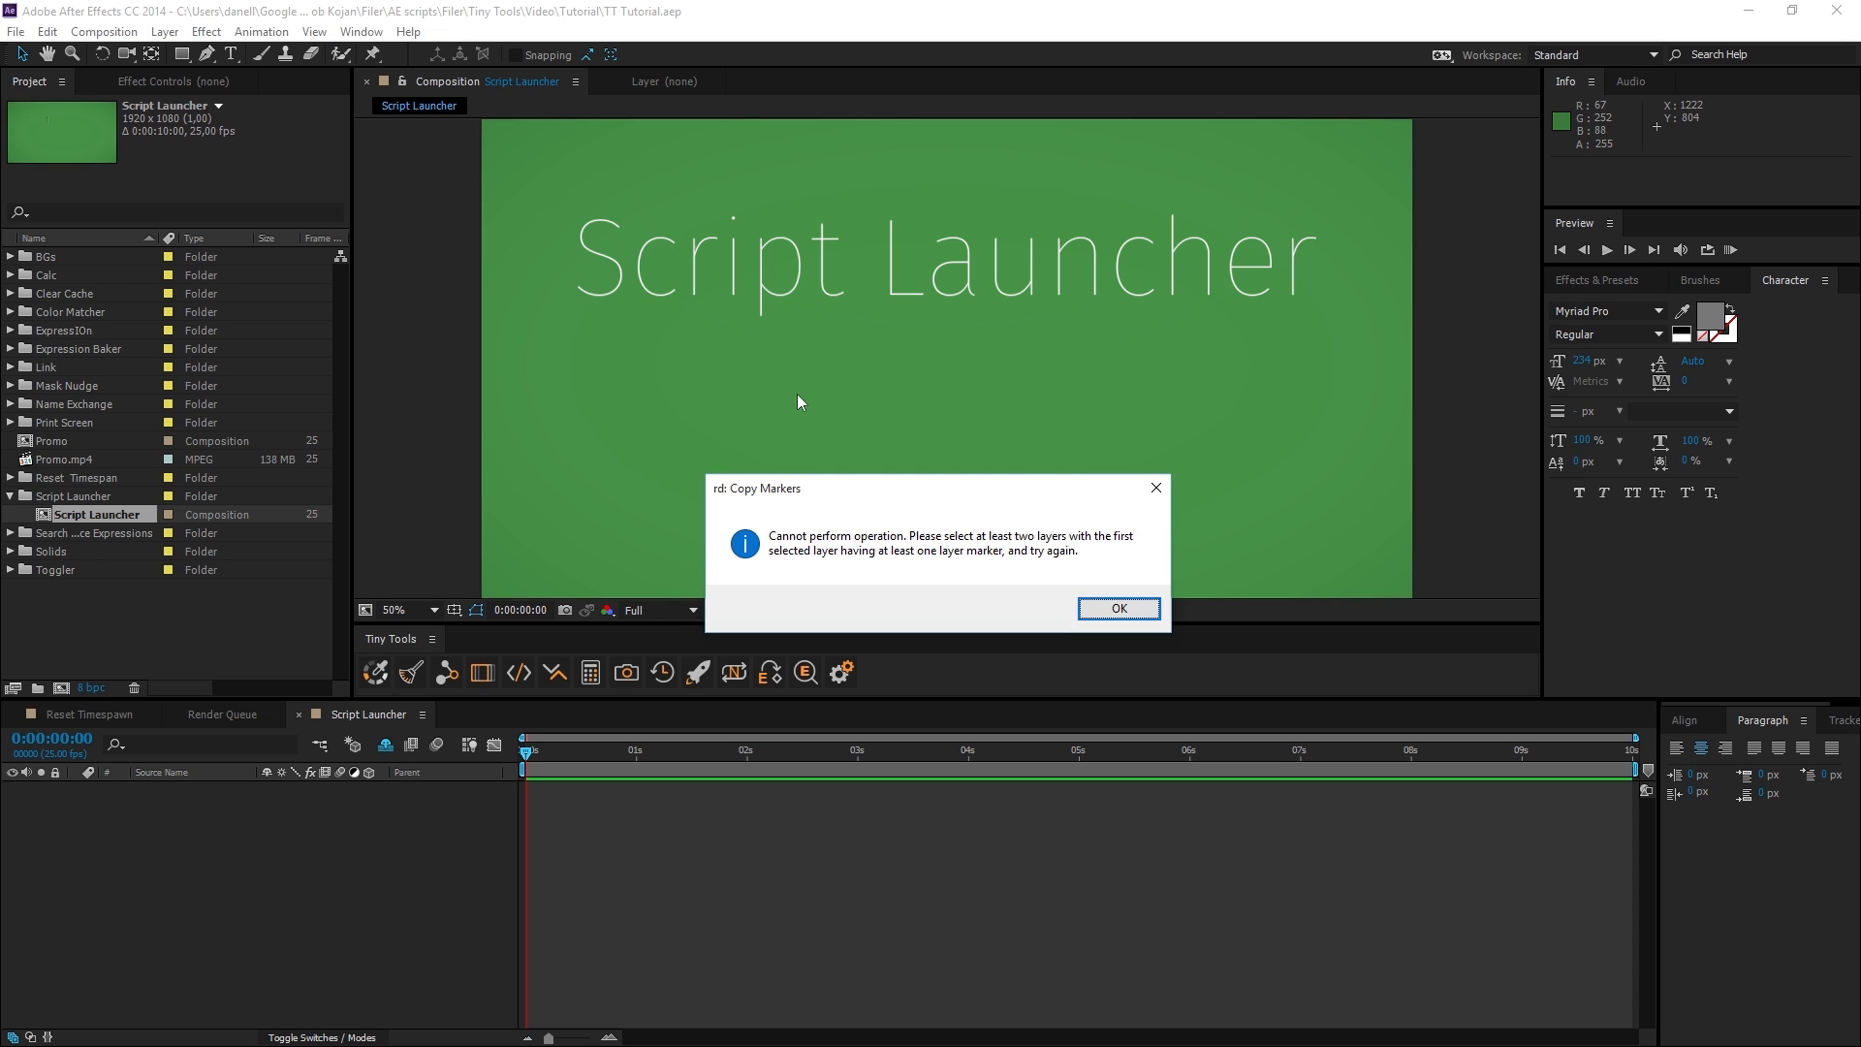
key(Return)
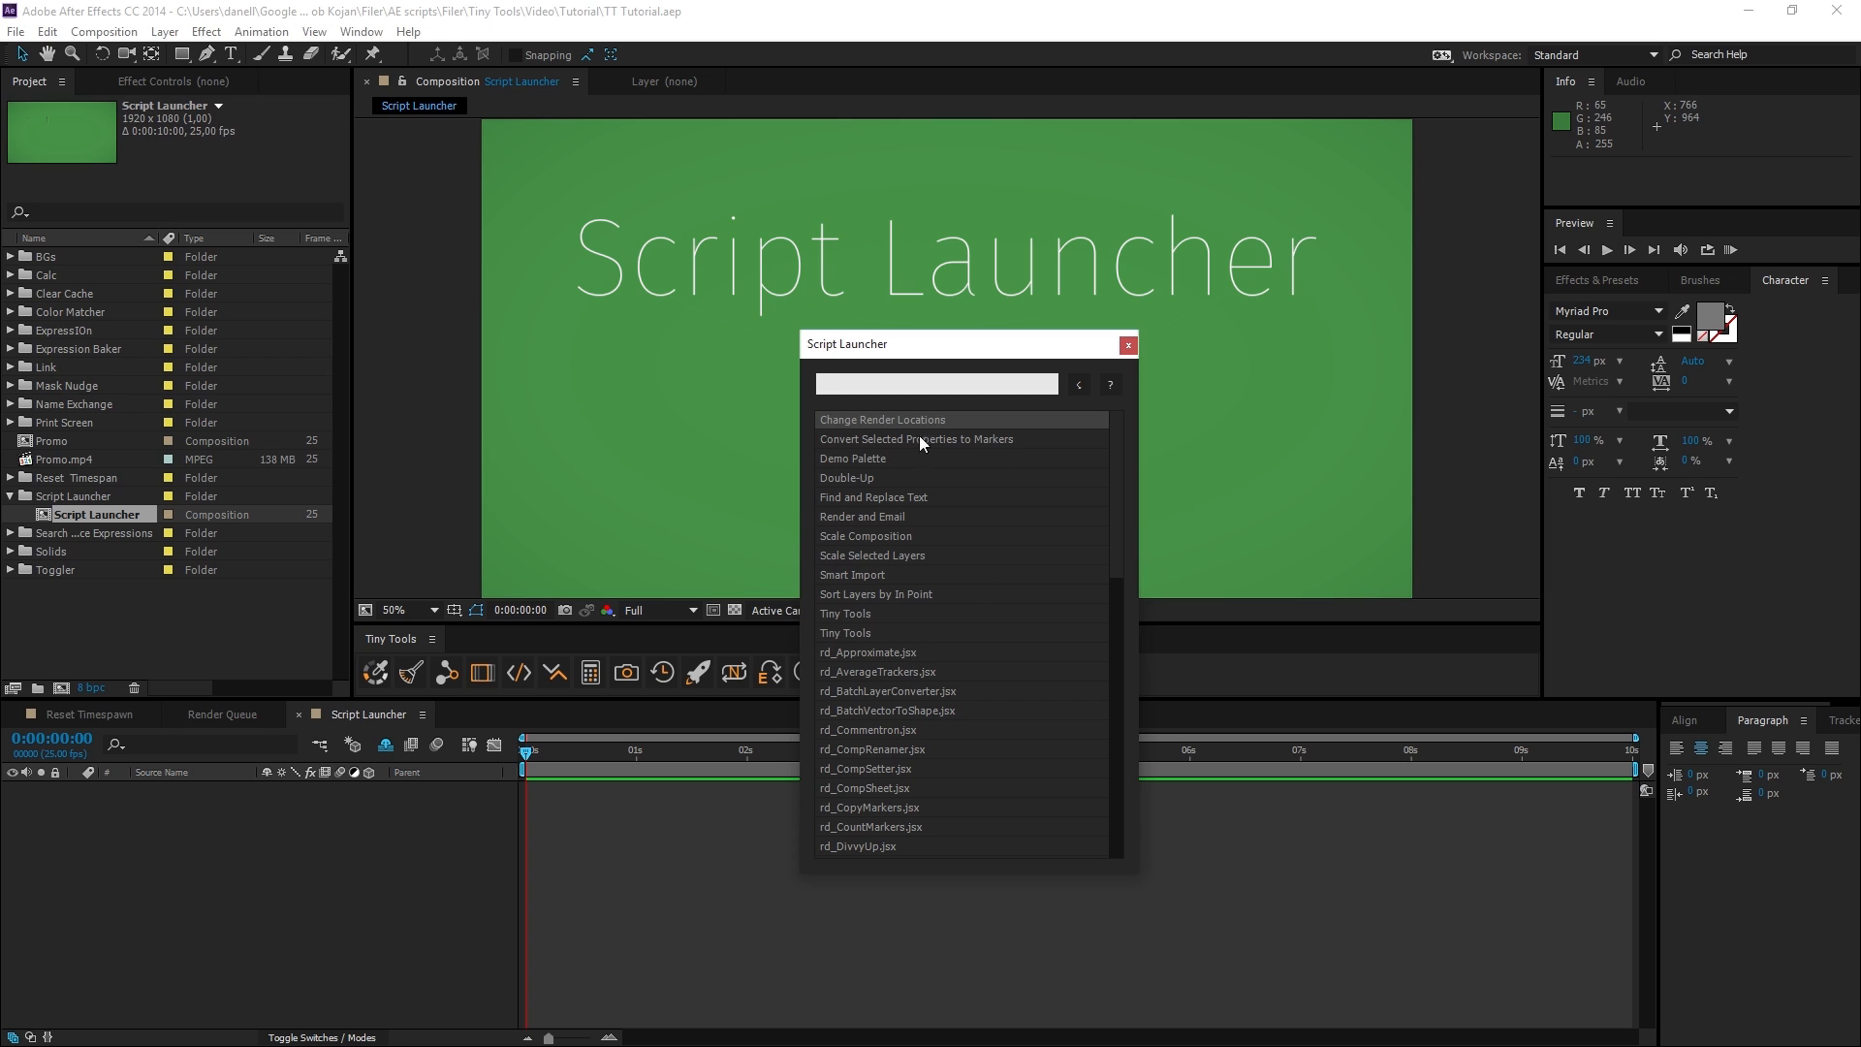
Add the Desktop folder RDs Scripts as a Script Launcher location and compare the script list with the installed script panels.
click(1111, 384)
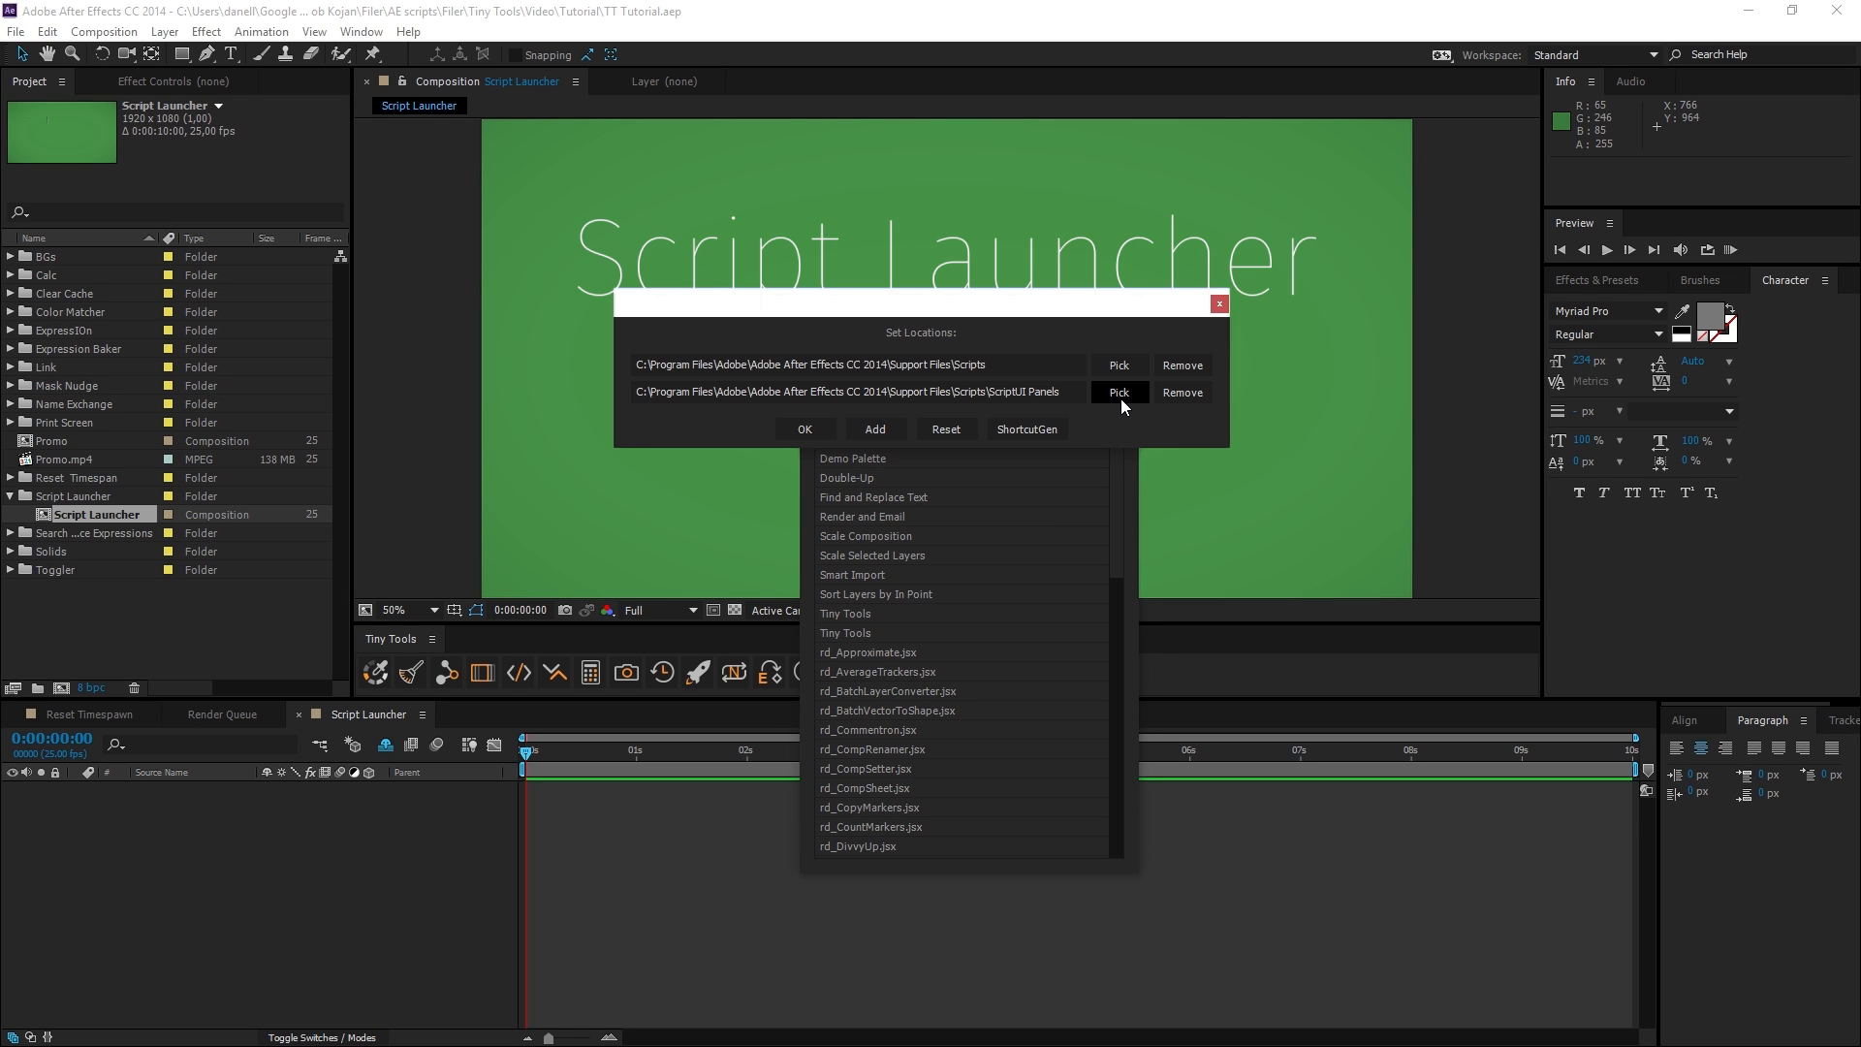
click(875, 428)
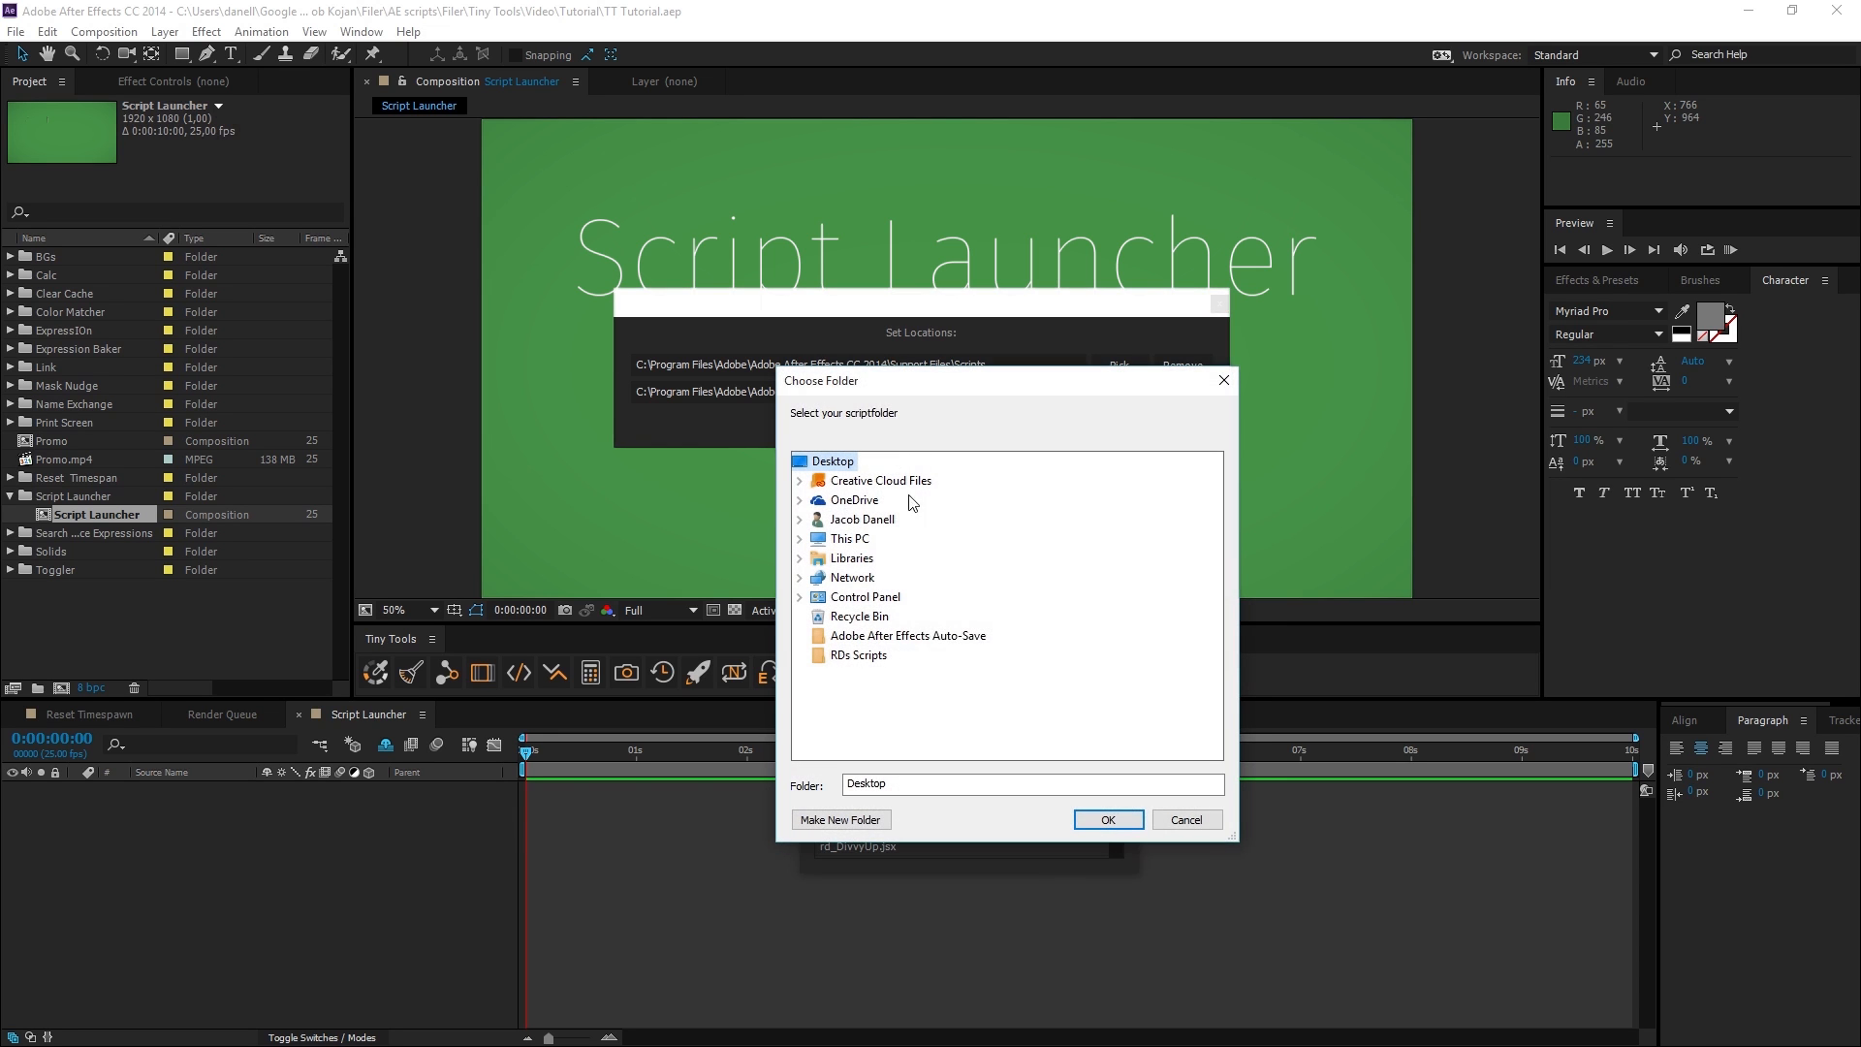
click(858, 658)
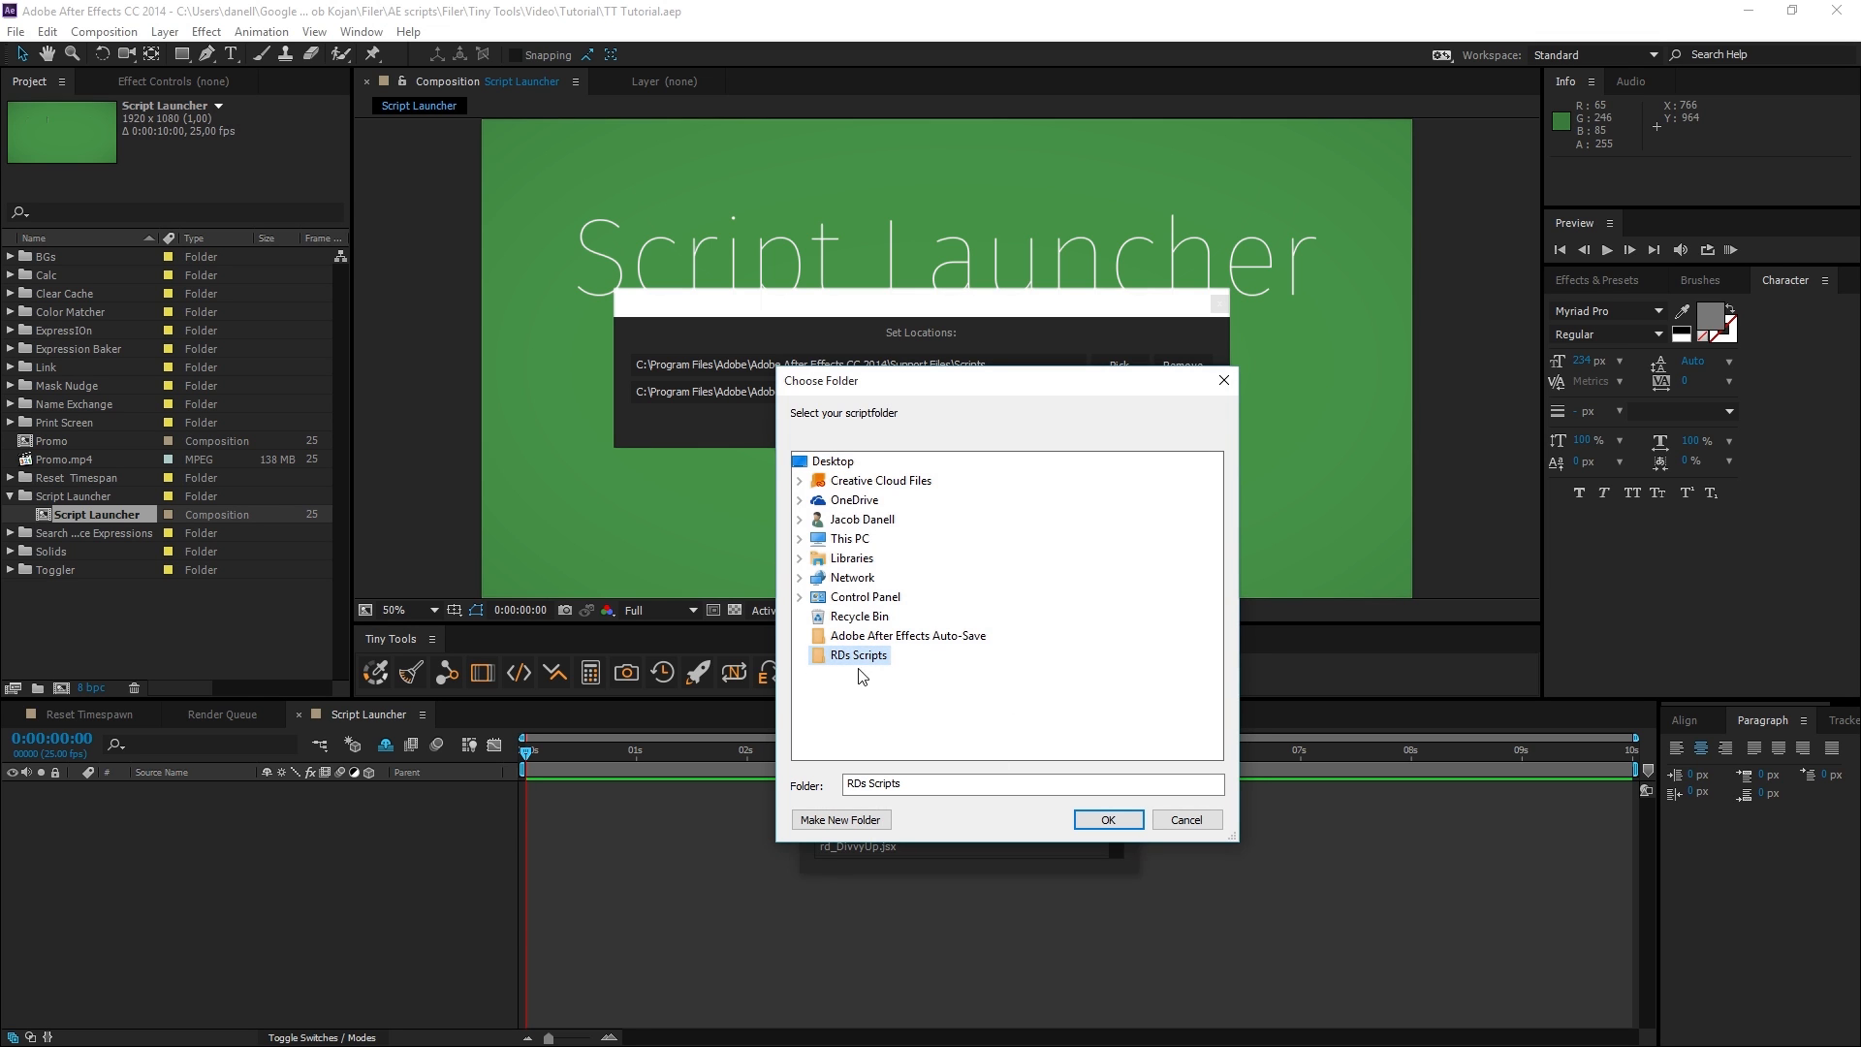
click(1103, 820)
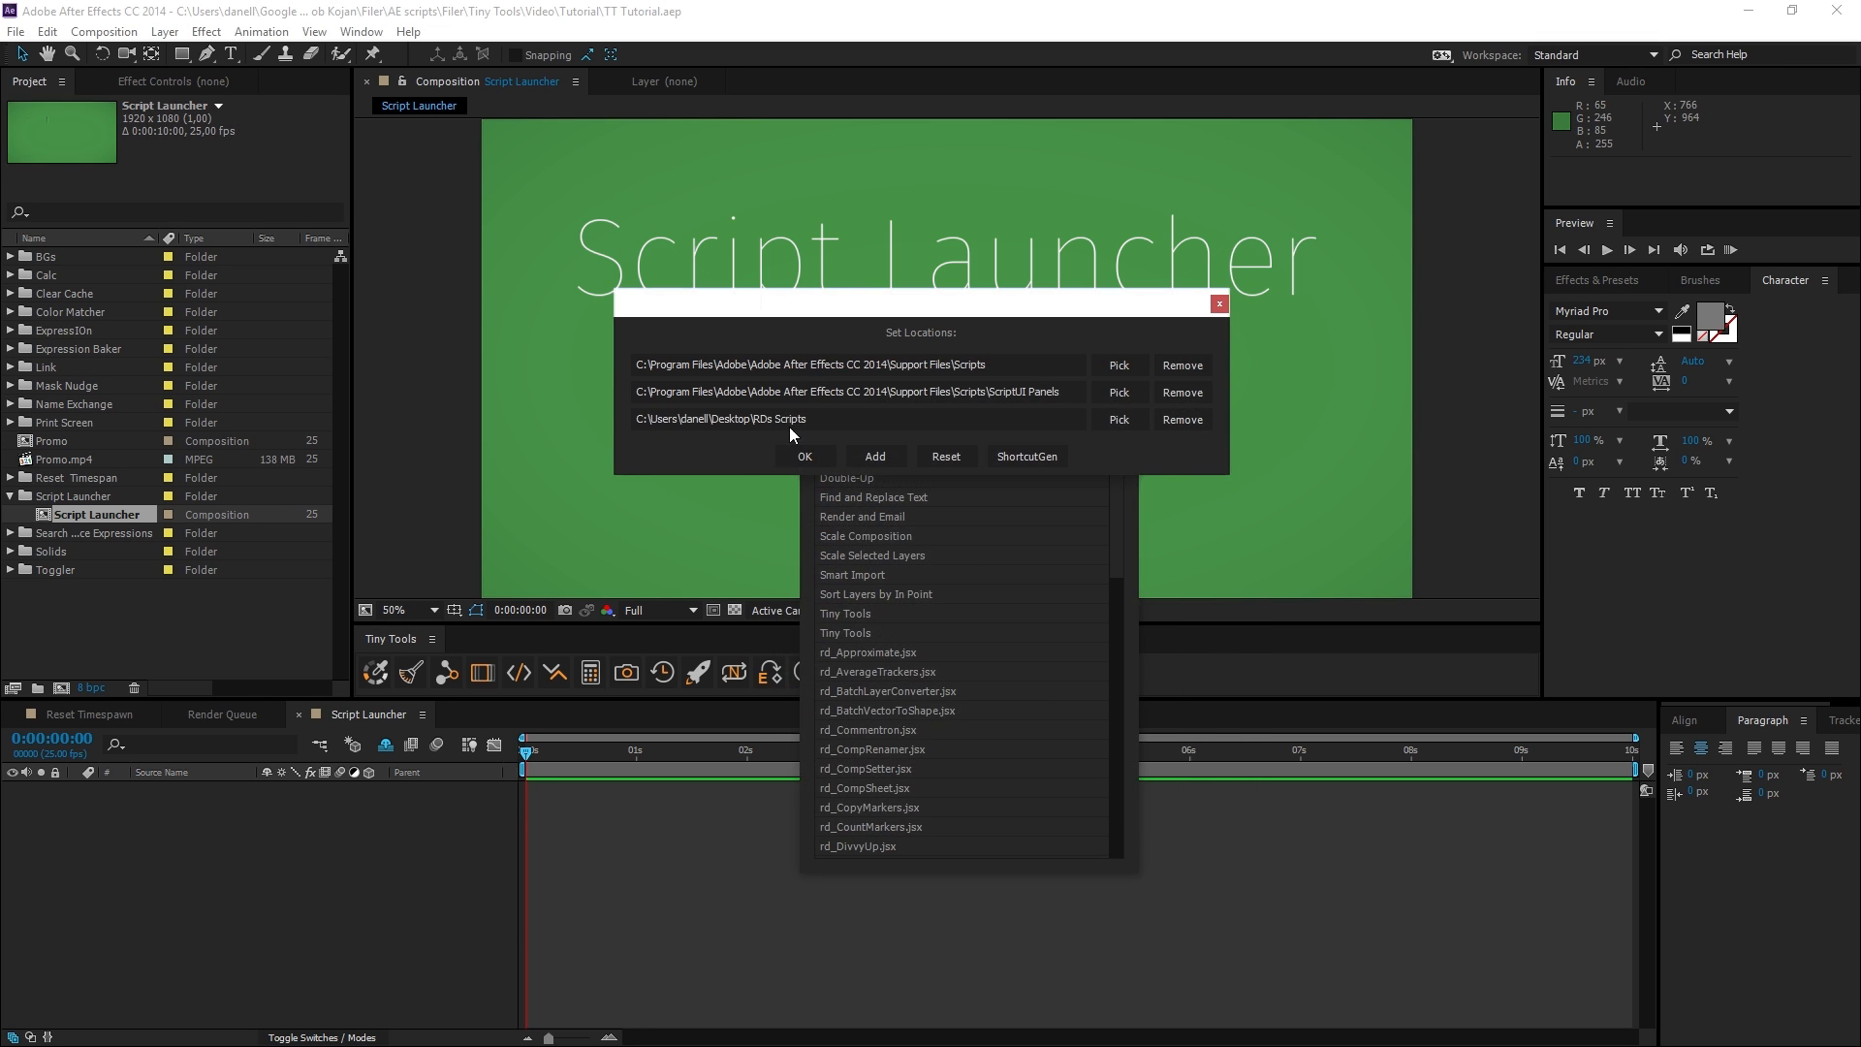
click(793, 457)
scroll(896, 704, down, 2)
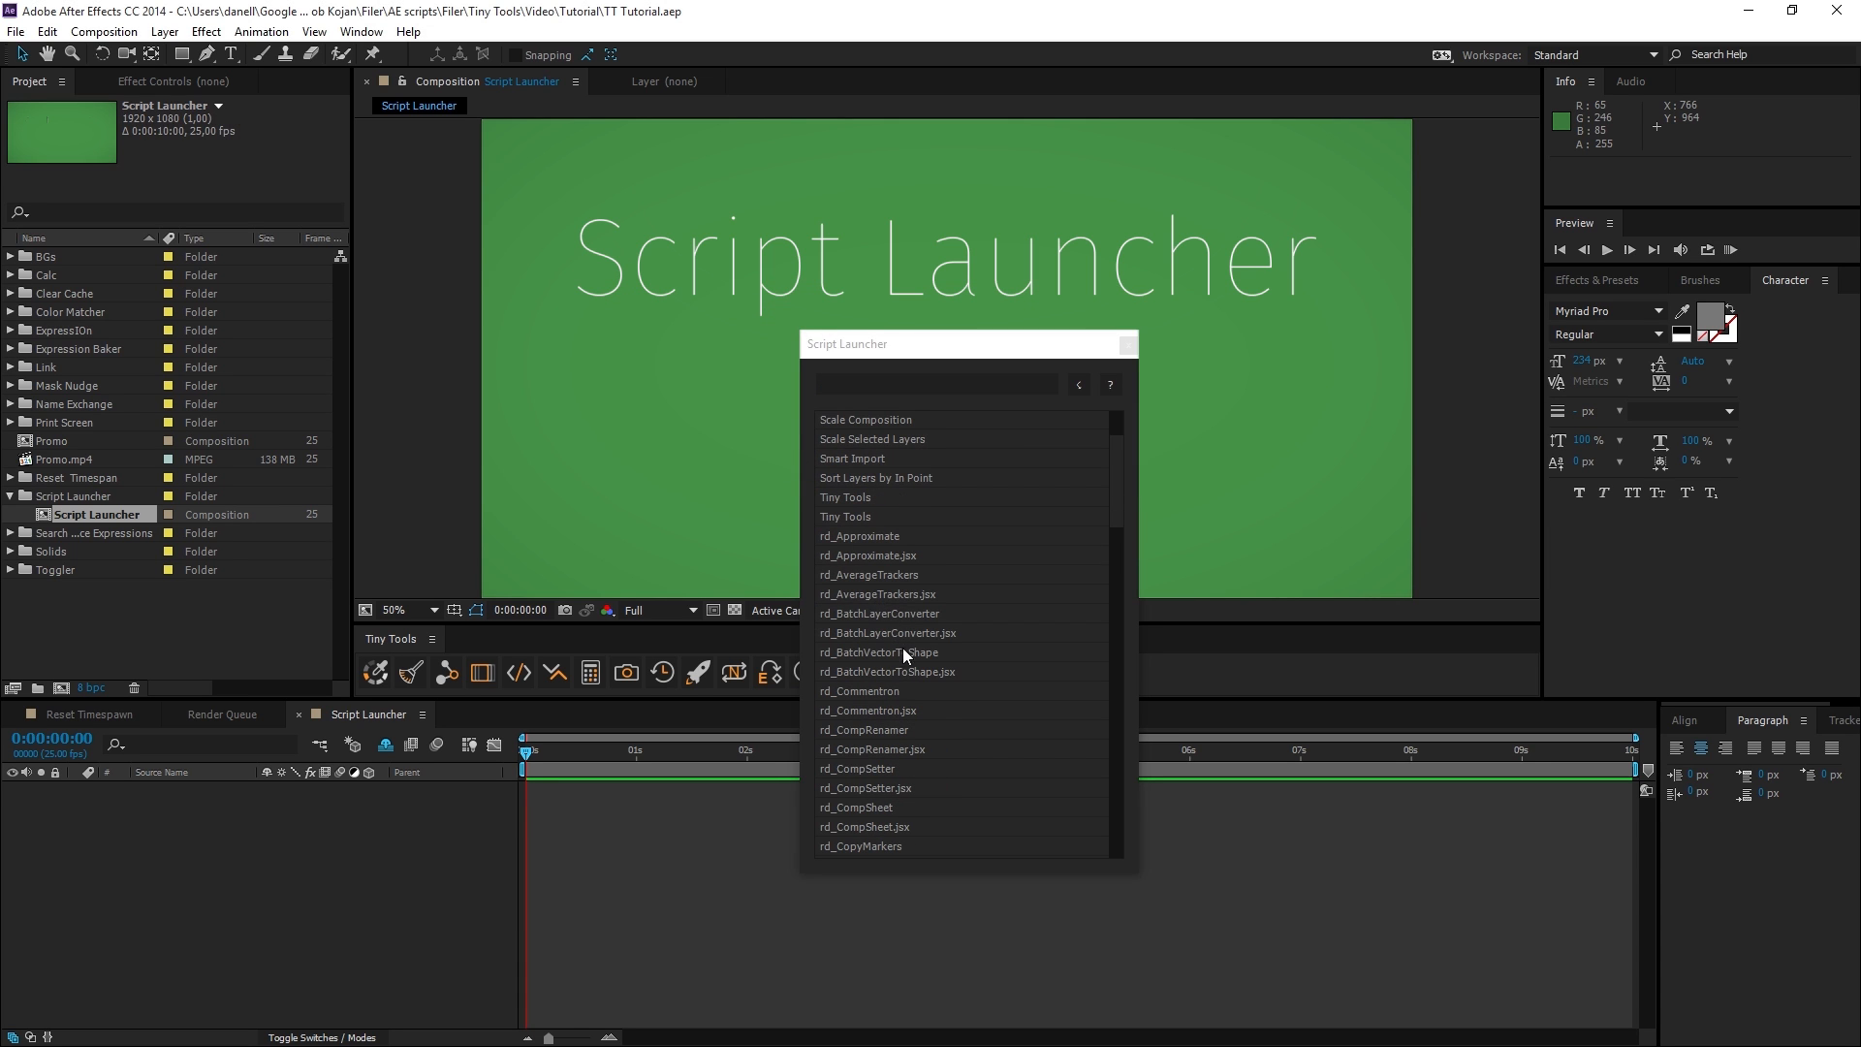
scroll(896, 611, down, 1)
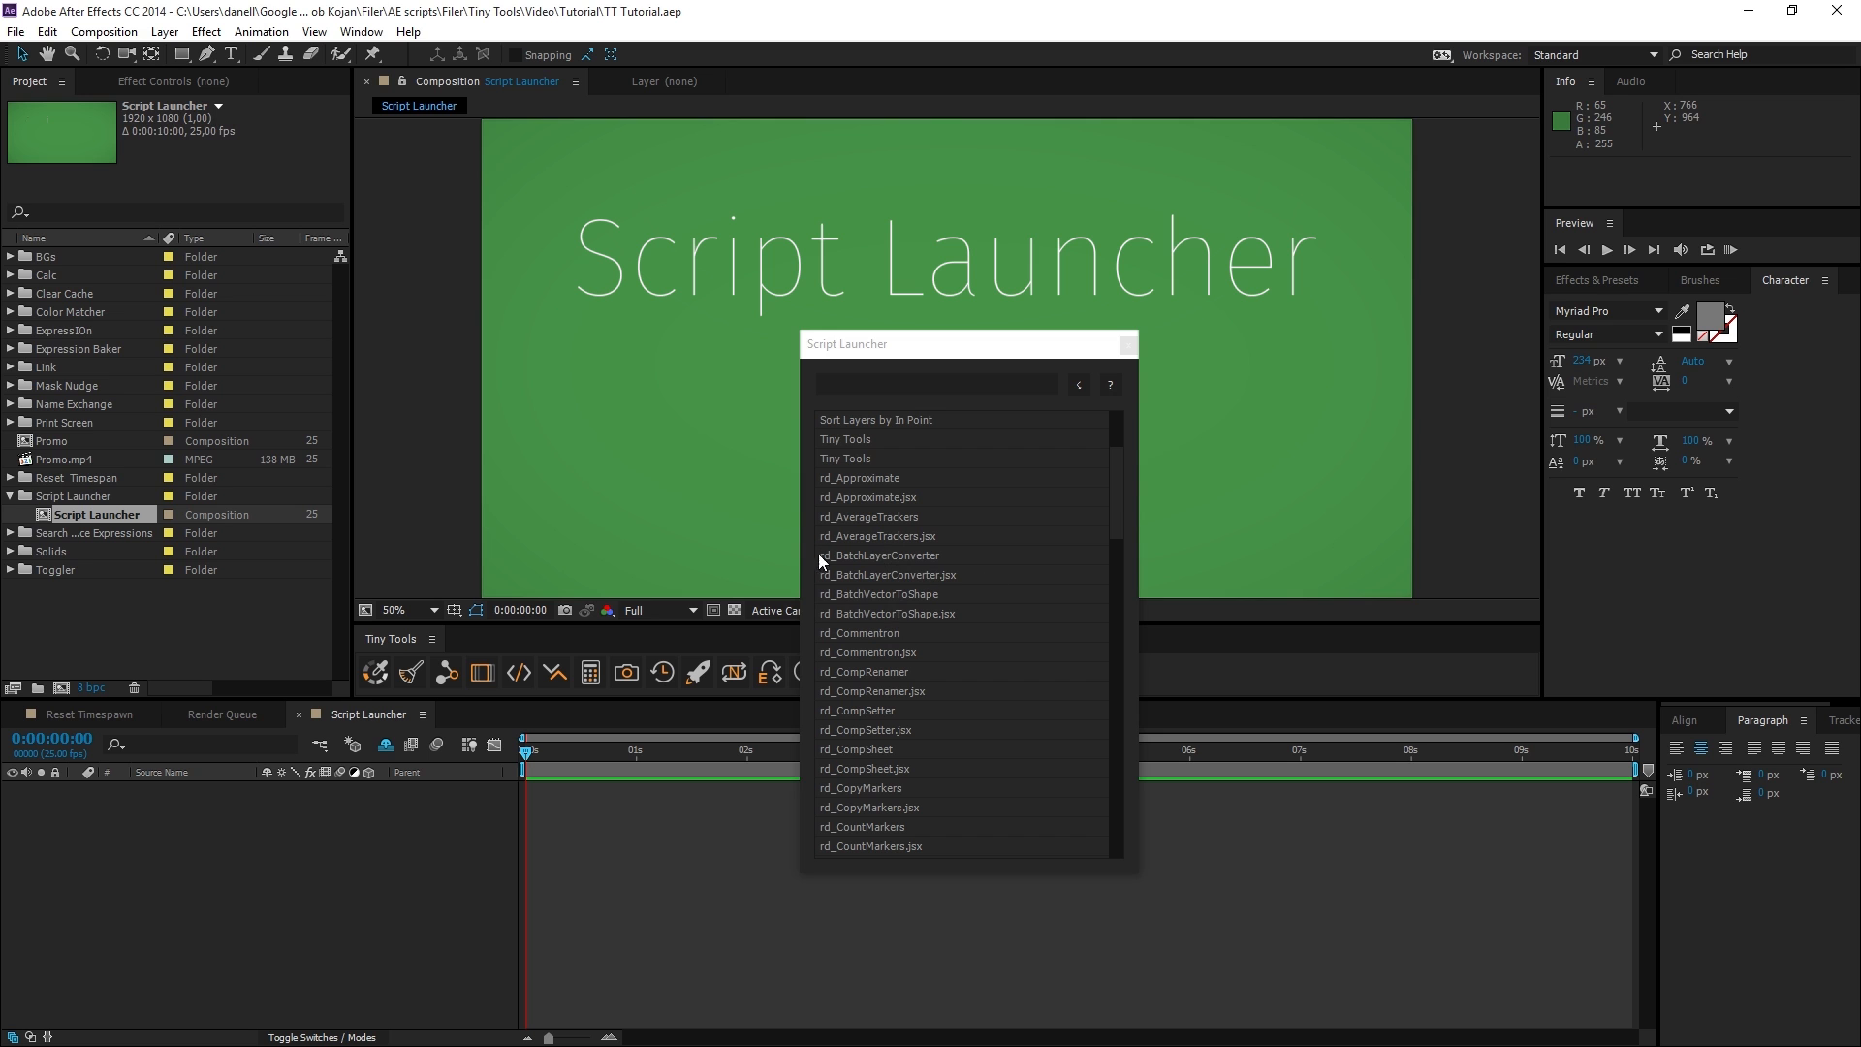
click(361, 31)
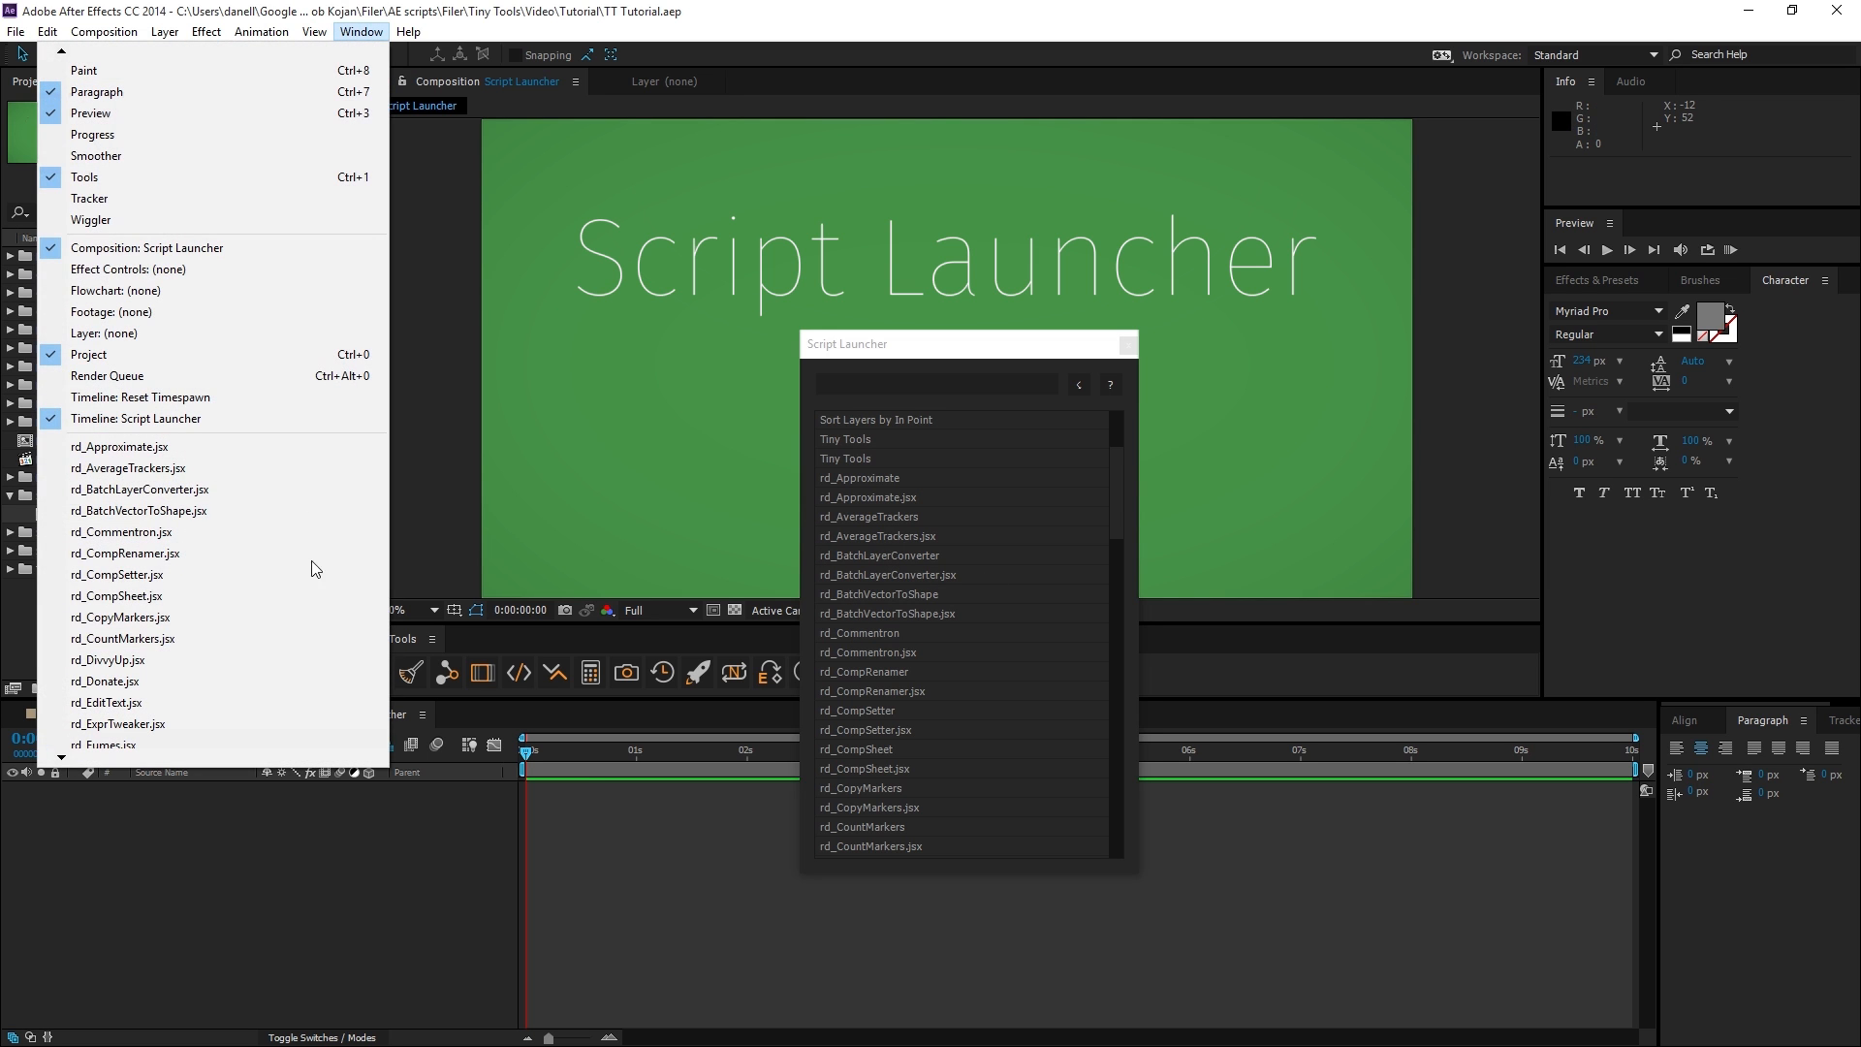
Remove the RDs Scripts folder from Script Launcher's locations and review the script list.
click(1111, 385)
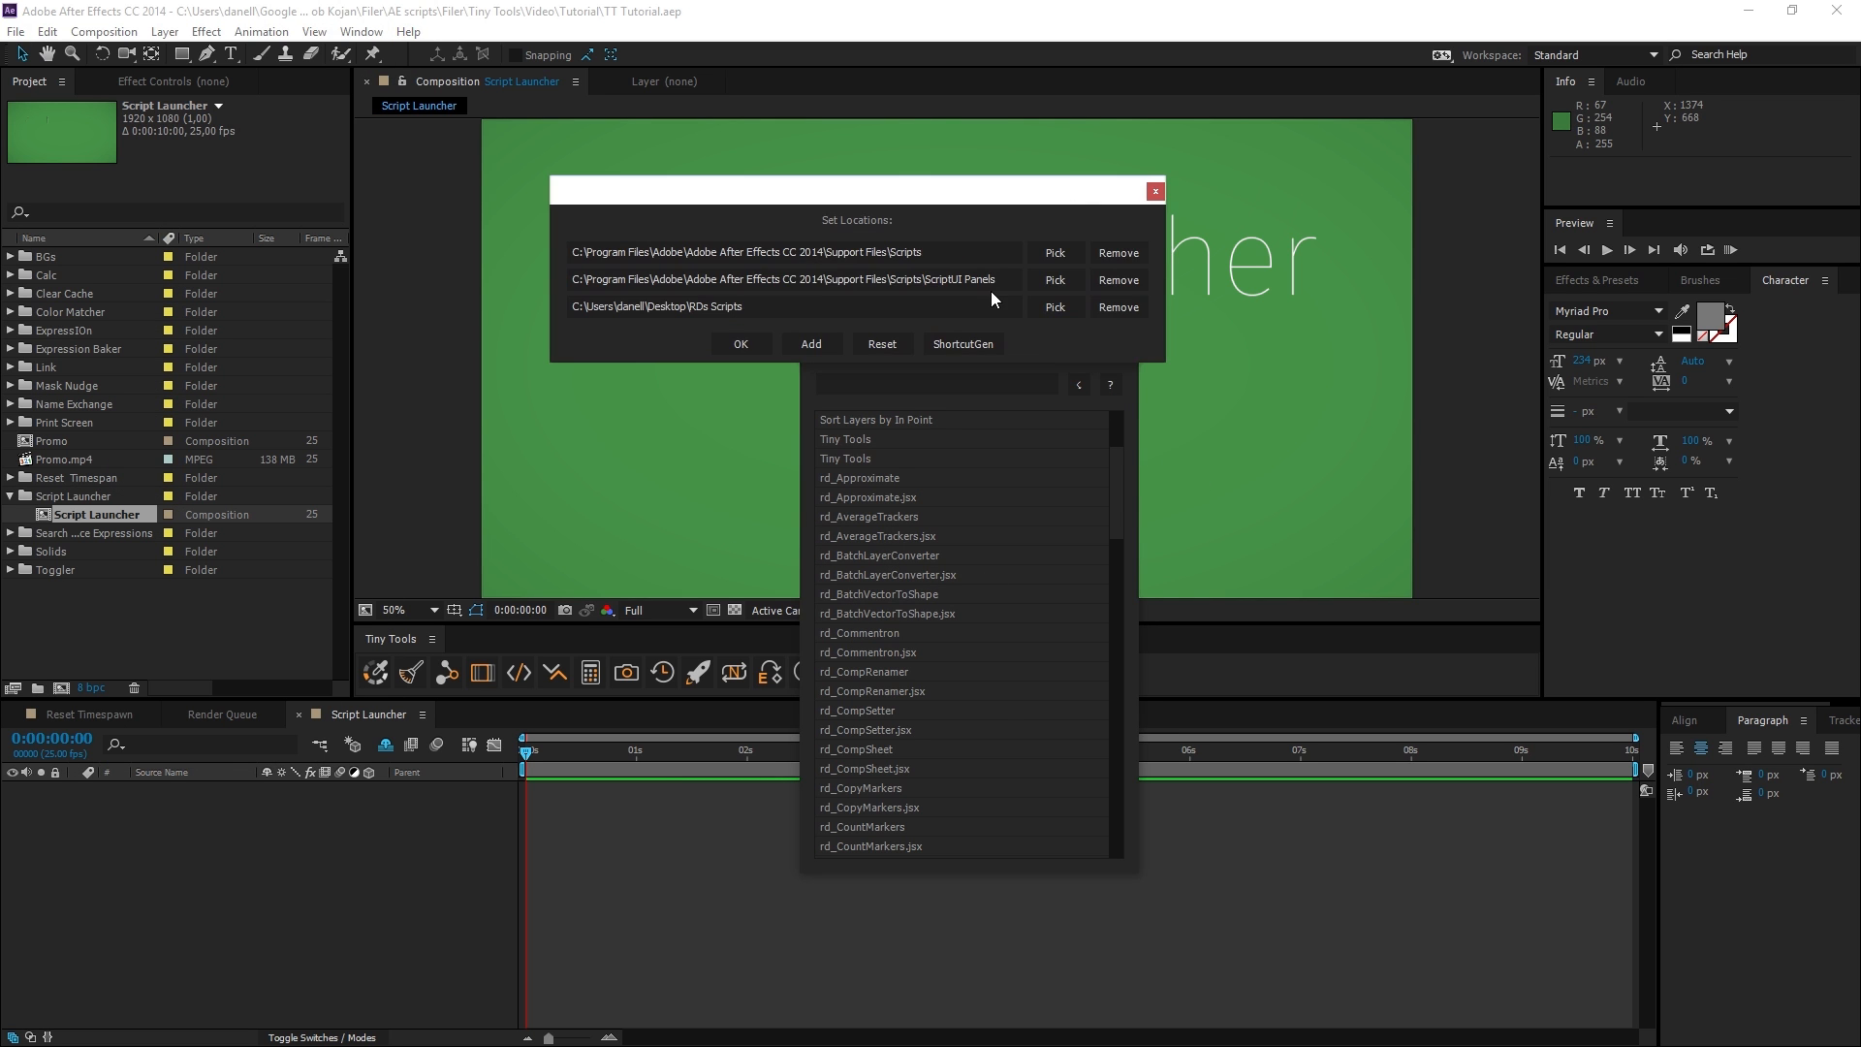
drag(766, 307, 695, 308)
click(1111, 310)
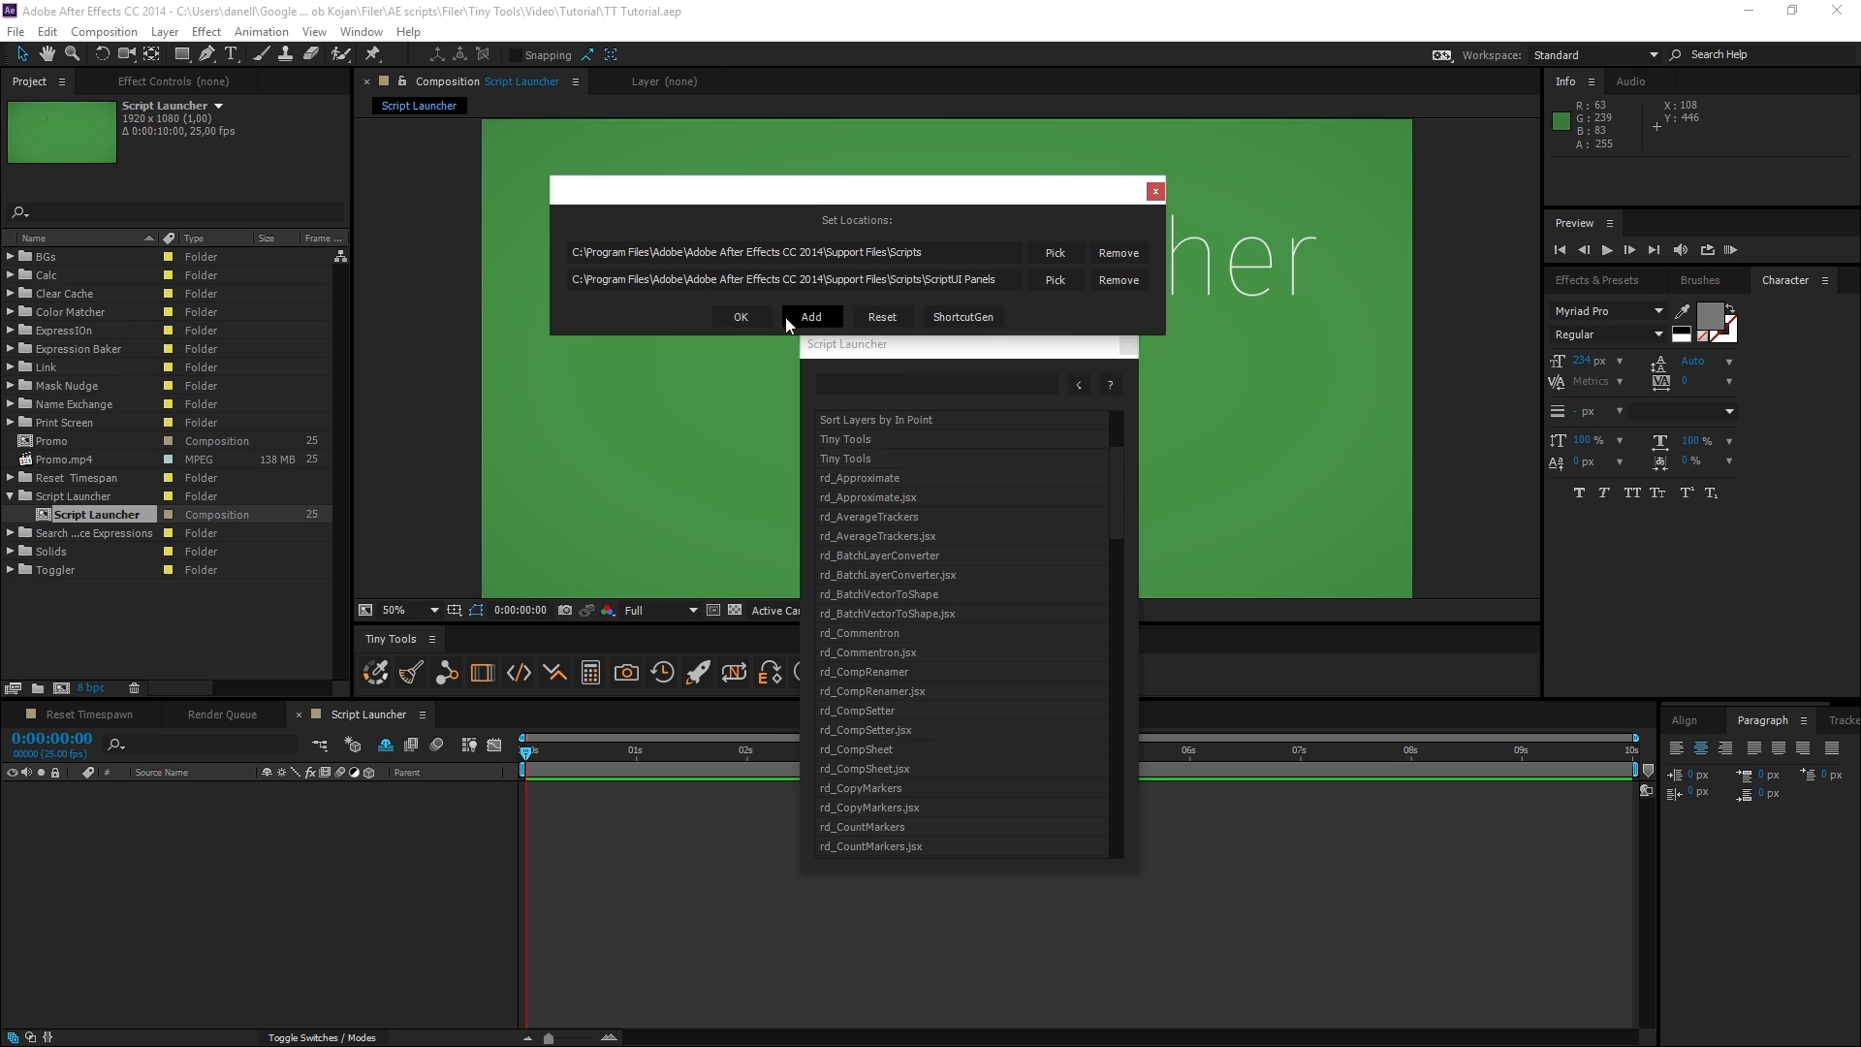
click(740, 316)
scroll(939, 663, down, 10)
scroll(944, 774, up, 10)
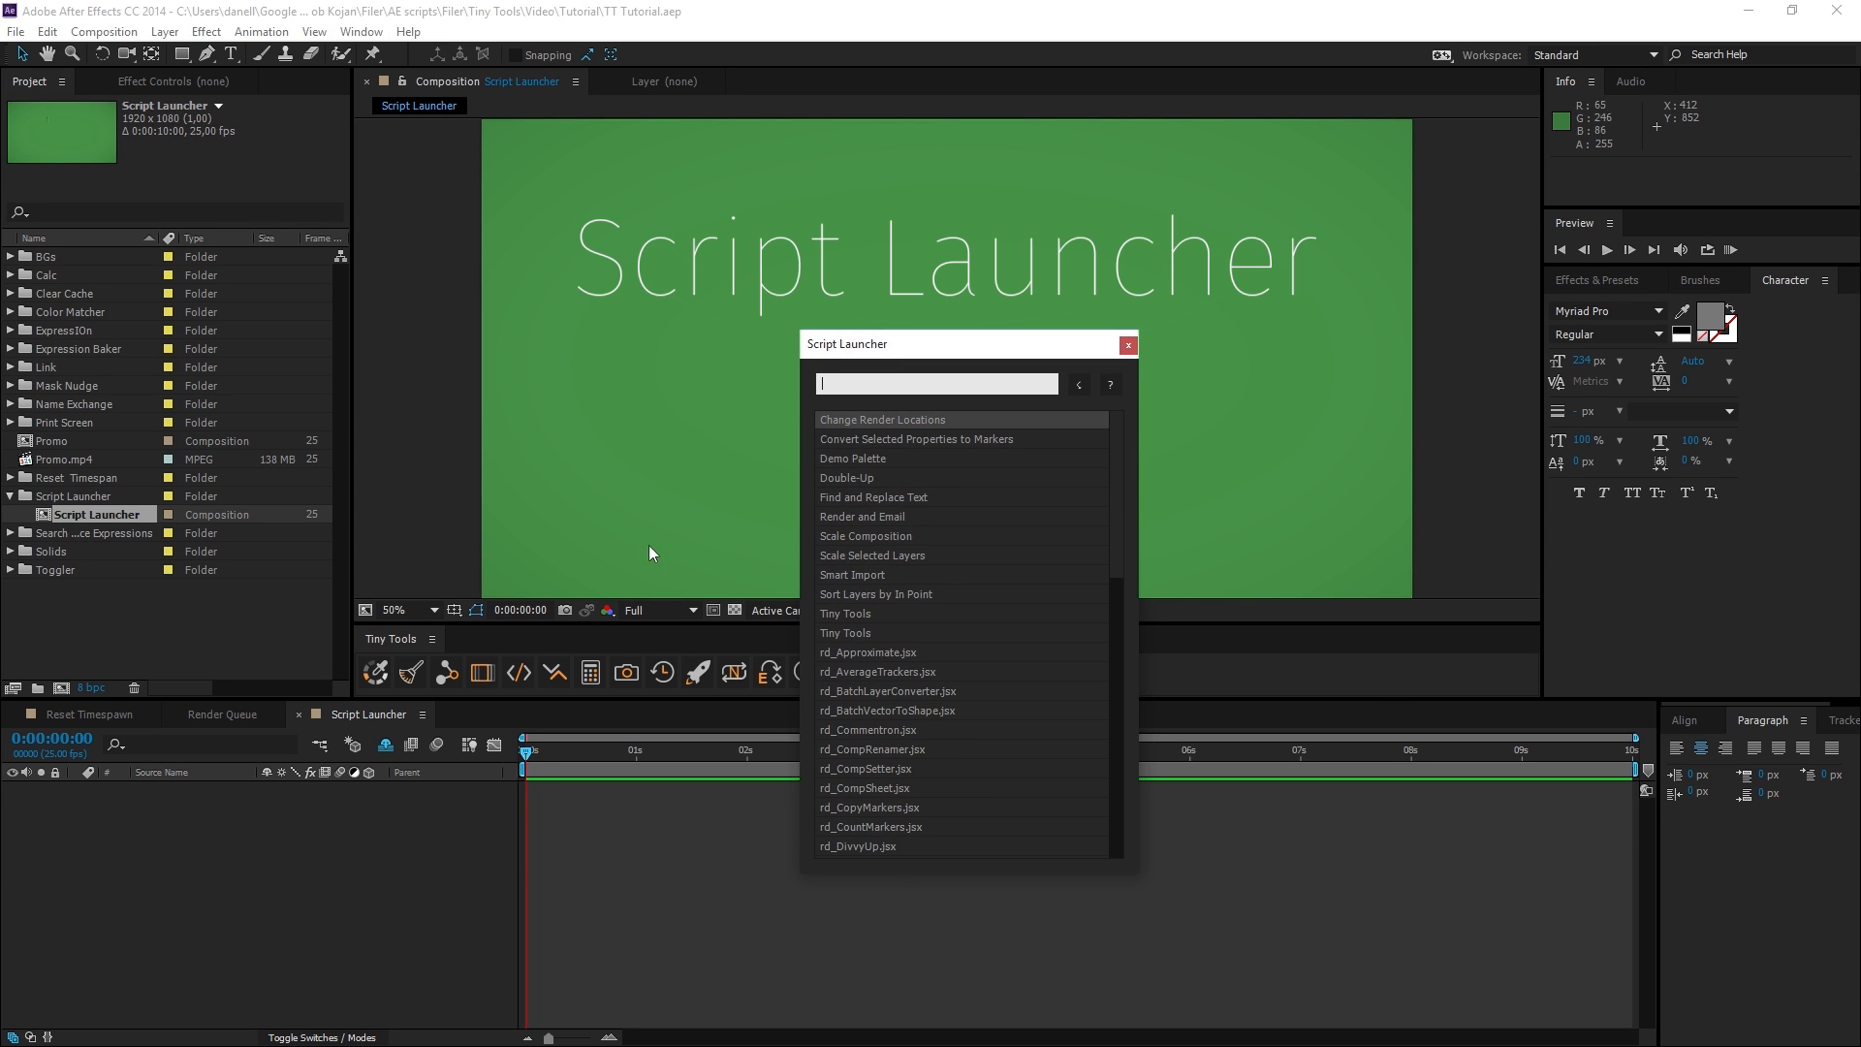
Reopen Script Launcher, reload its scripts, and view the list of installed script panels.
click(1128, 347)
click(698, 672)
drag(1006, 230, 1093, 291)
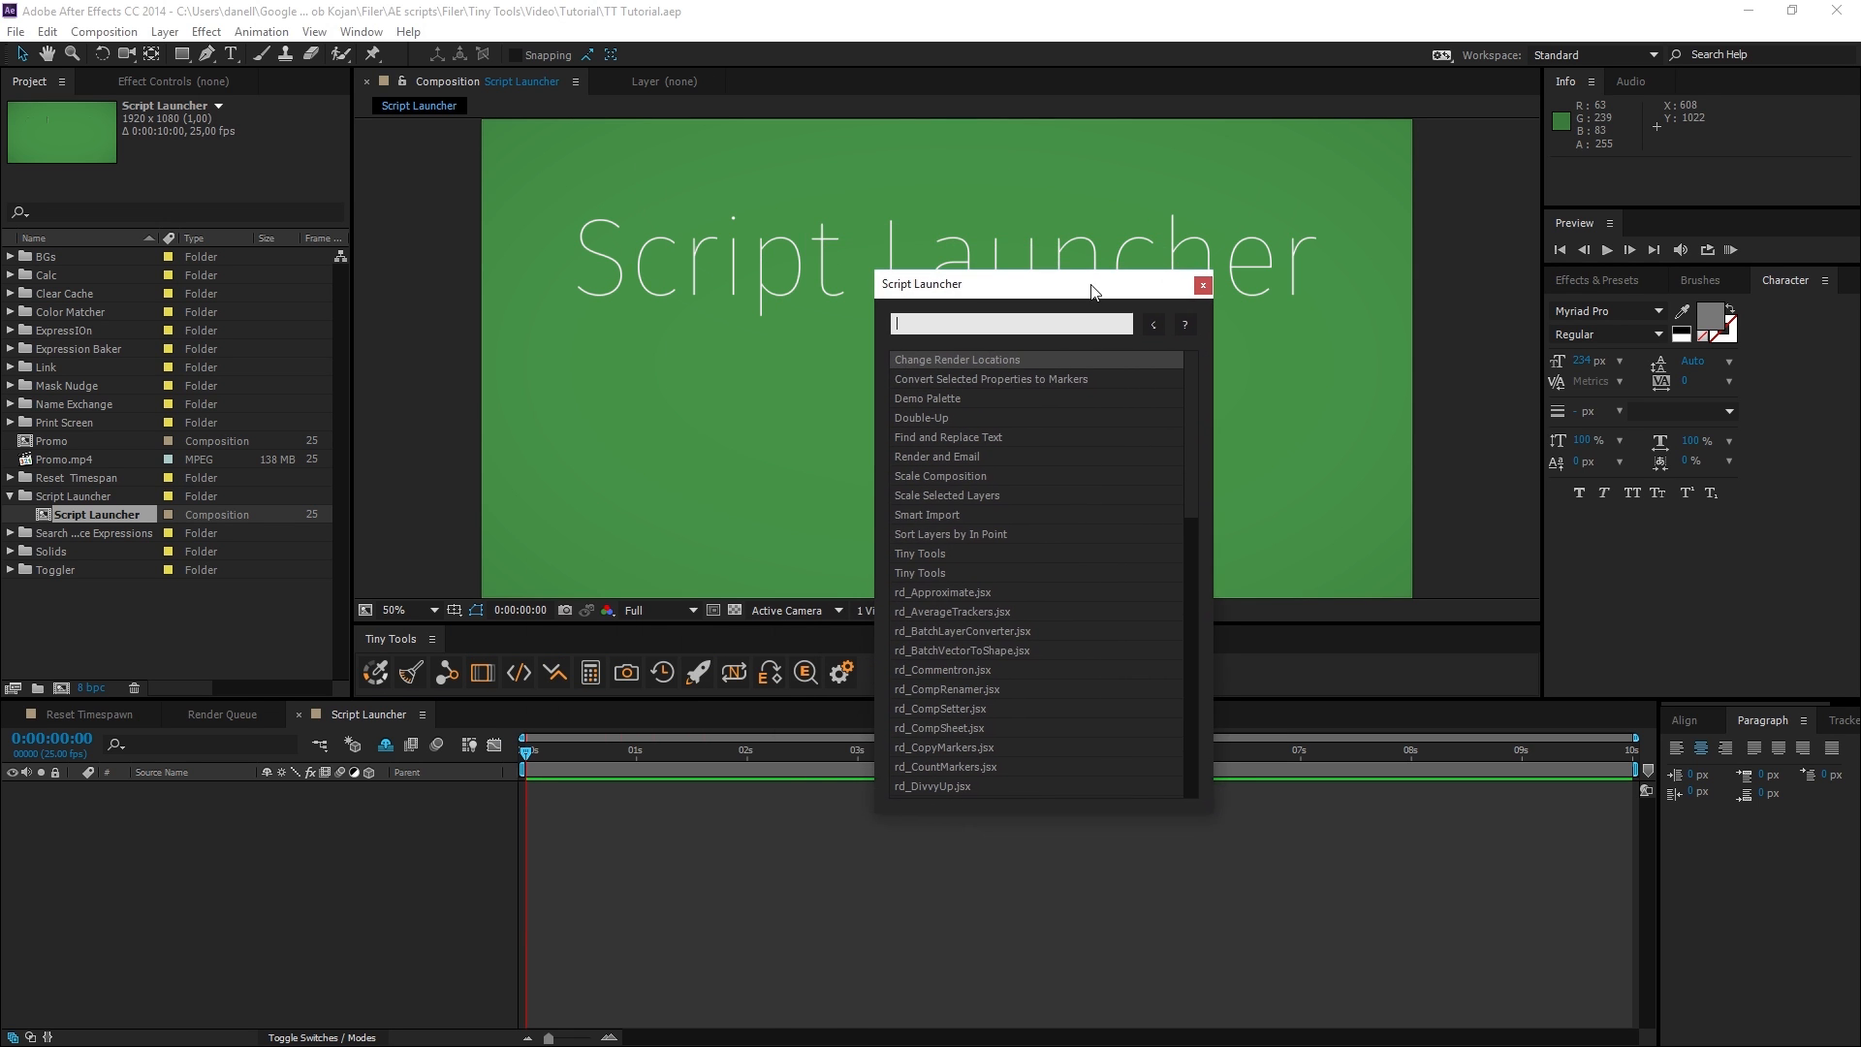
click(1154, 329)
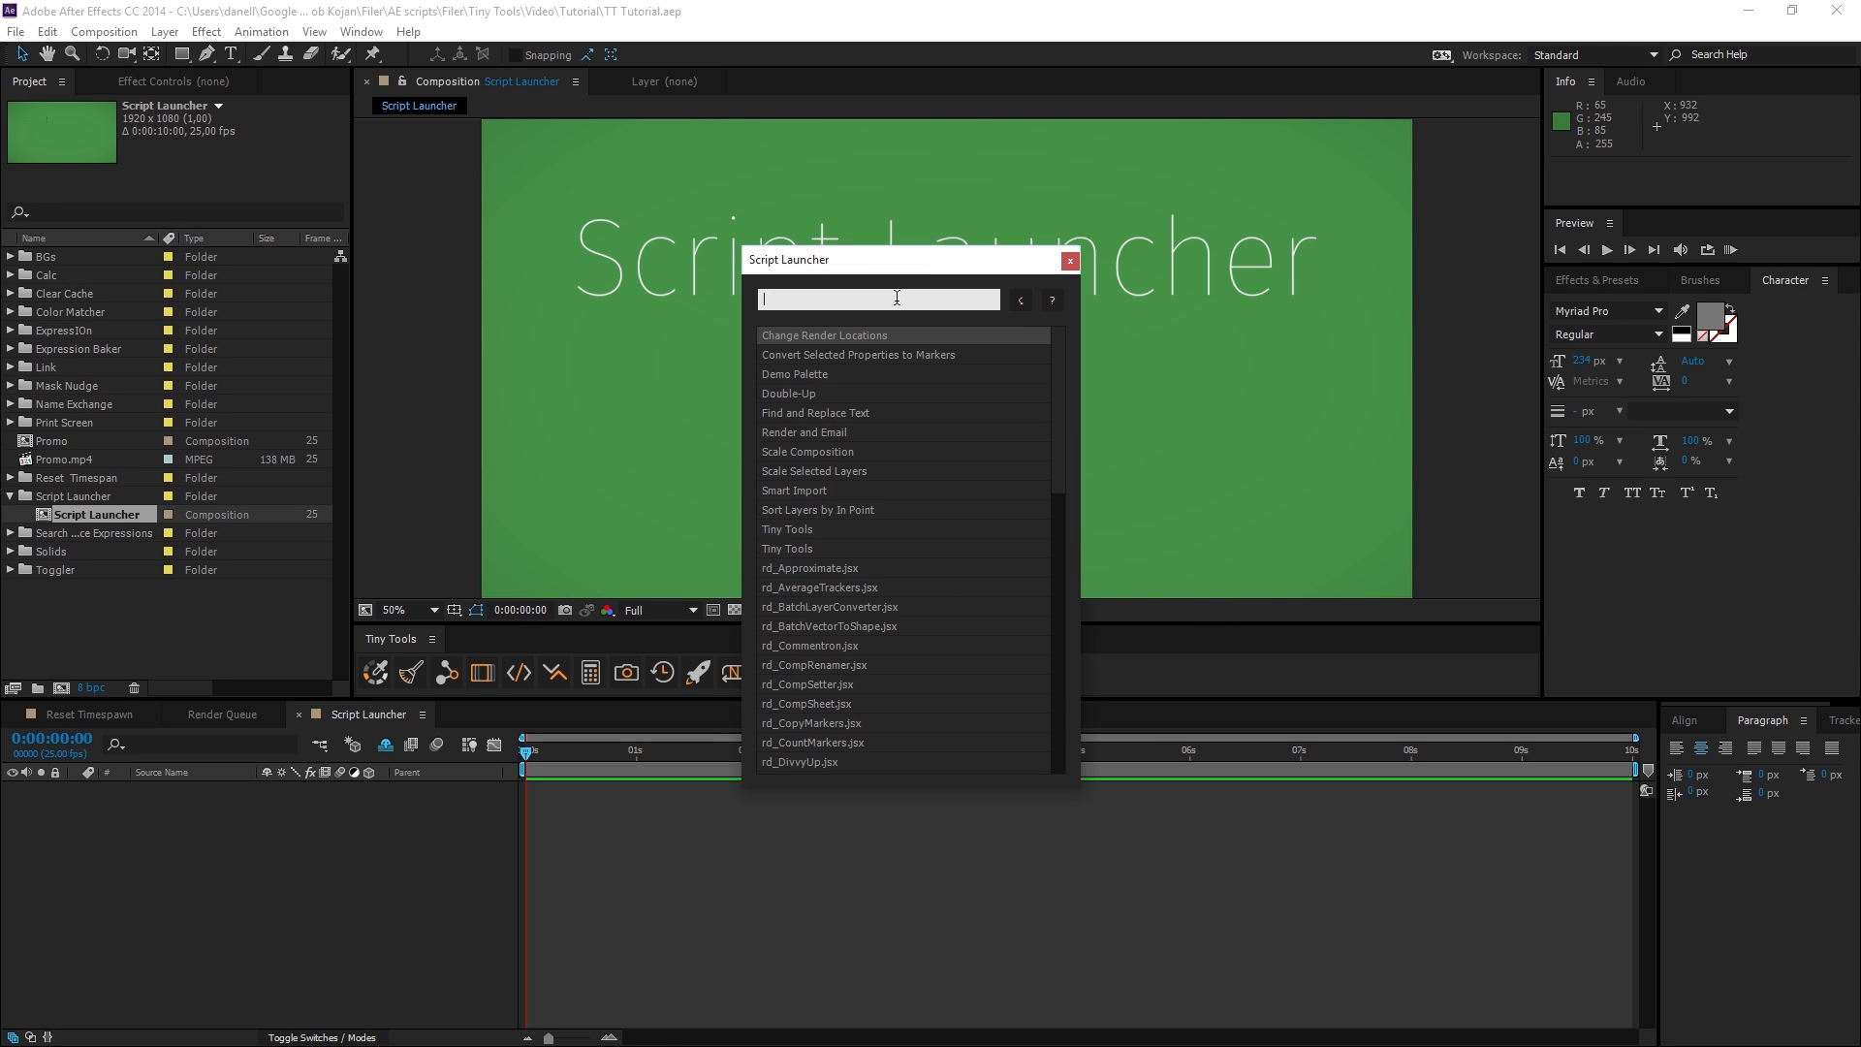
click(362, 31)
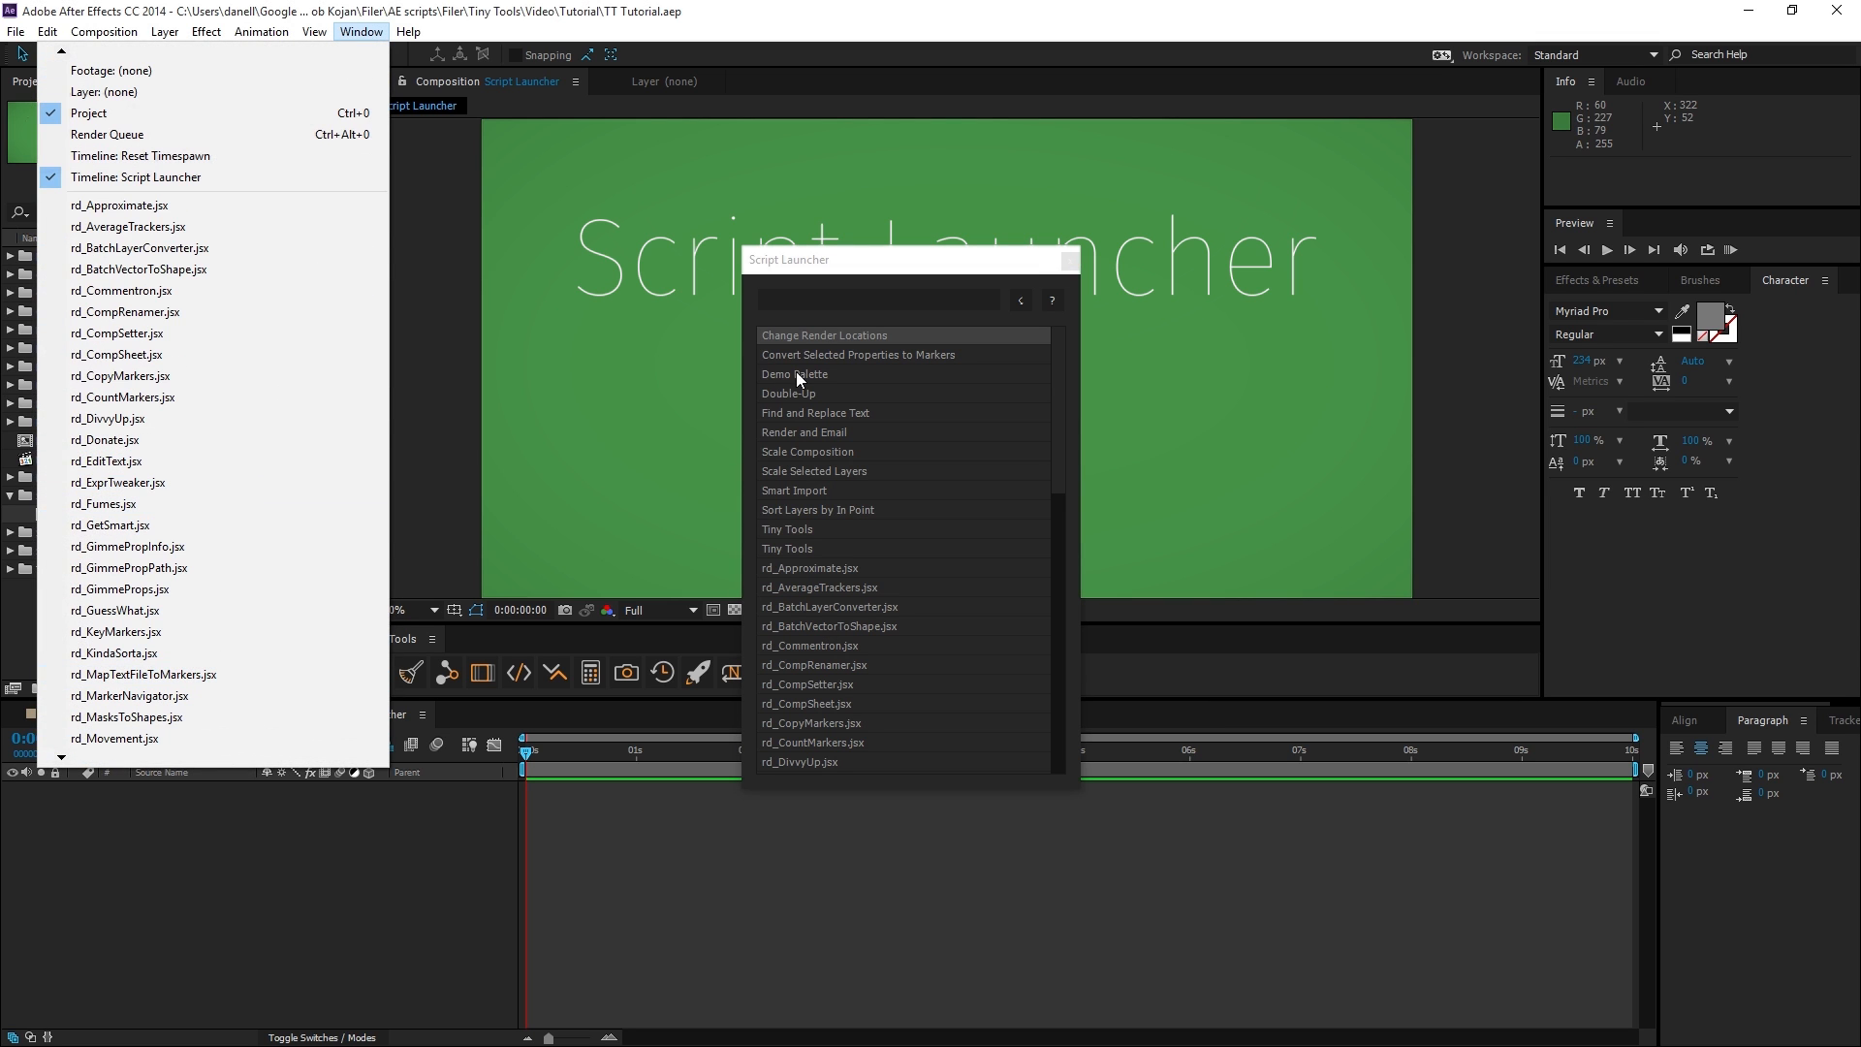
Search Script Launcher for "div", open rd_DivvyUp as a dockable panel, and move the panel.
click(852, 296)
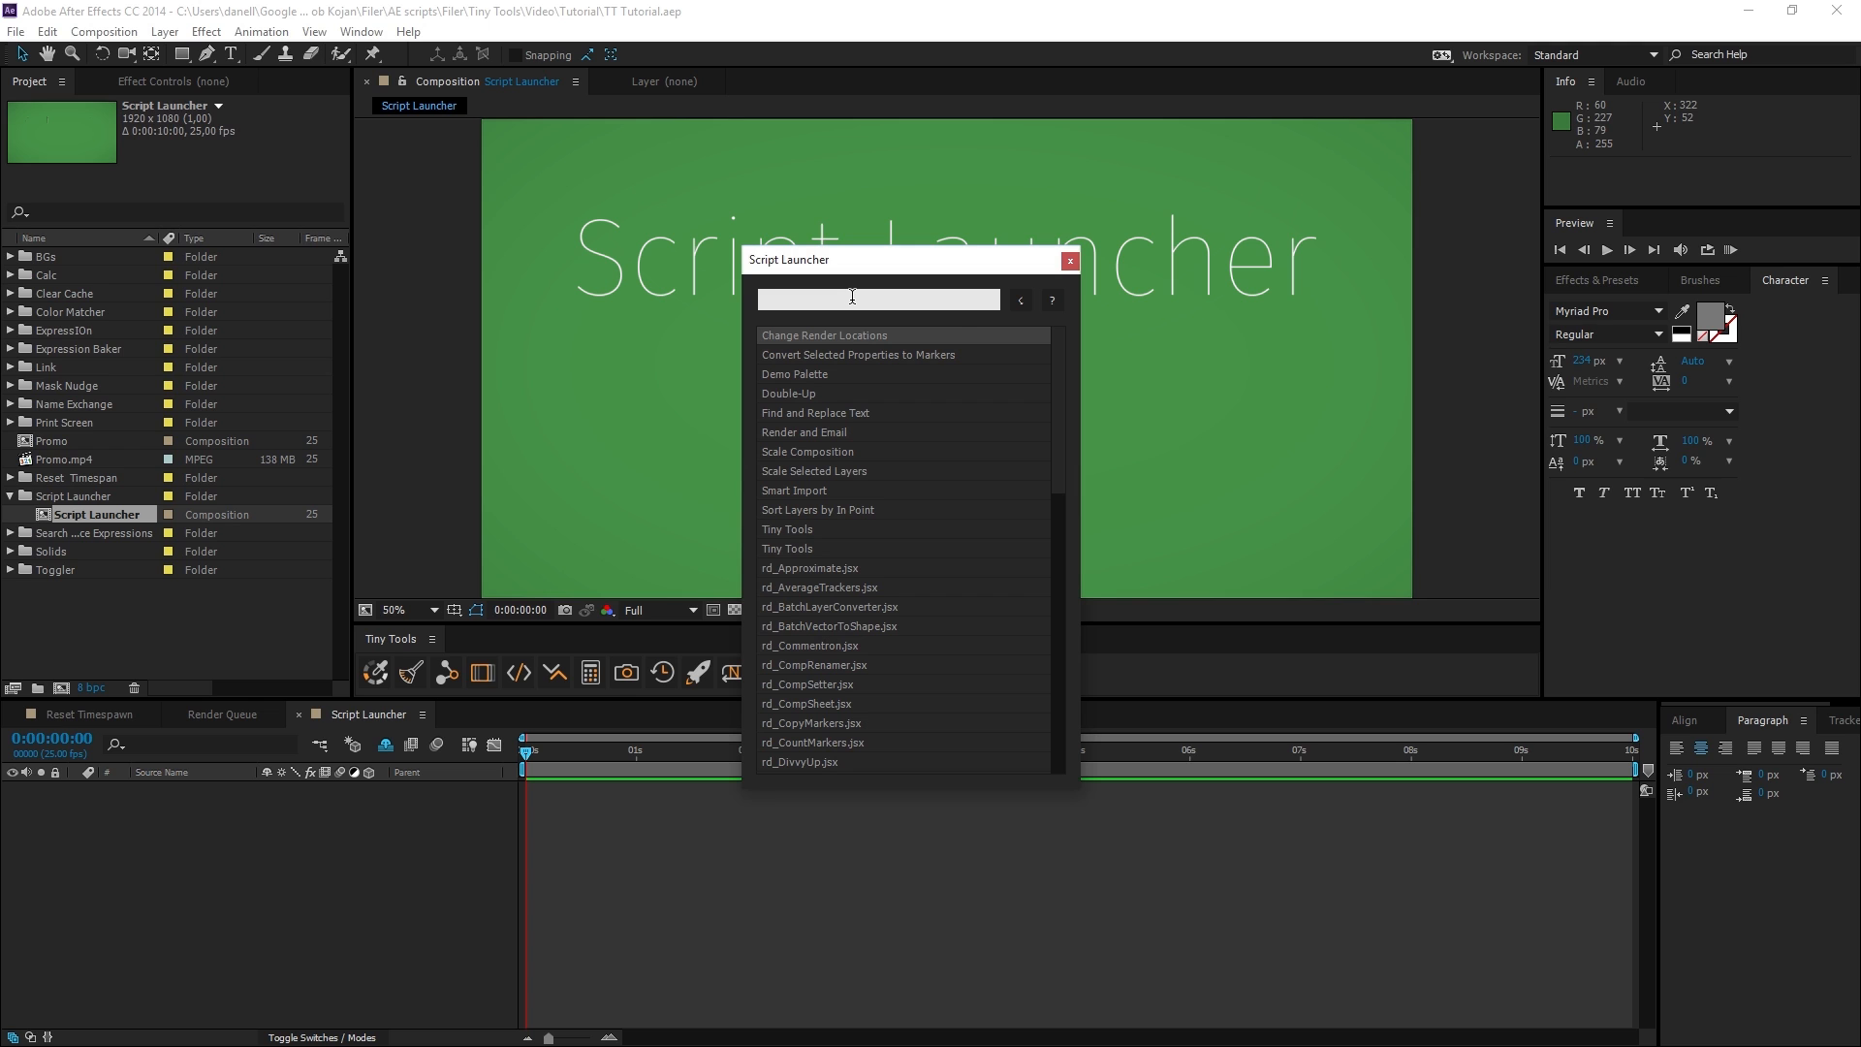
text(div)
key(Return)
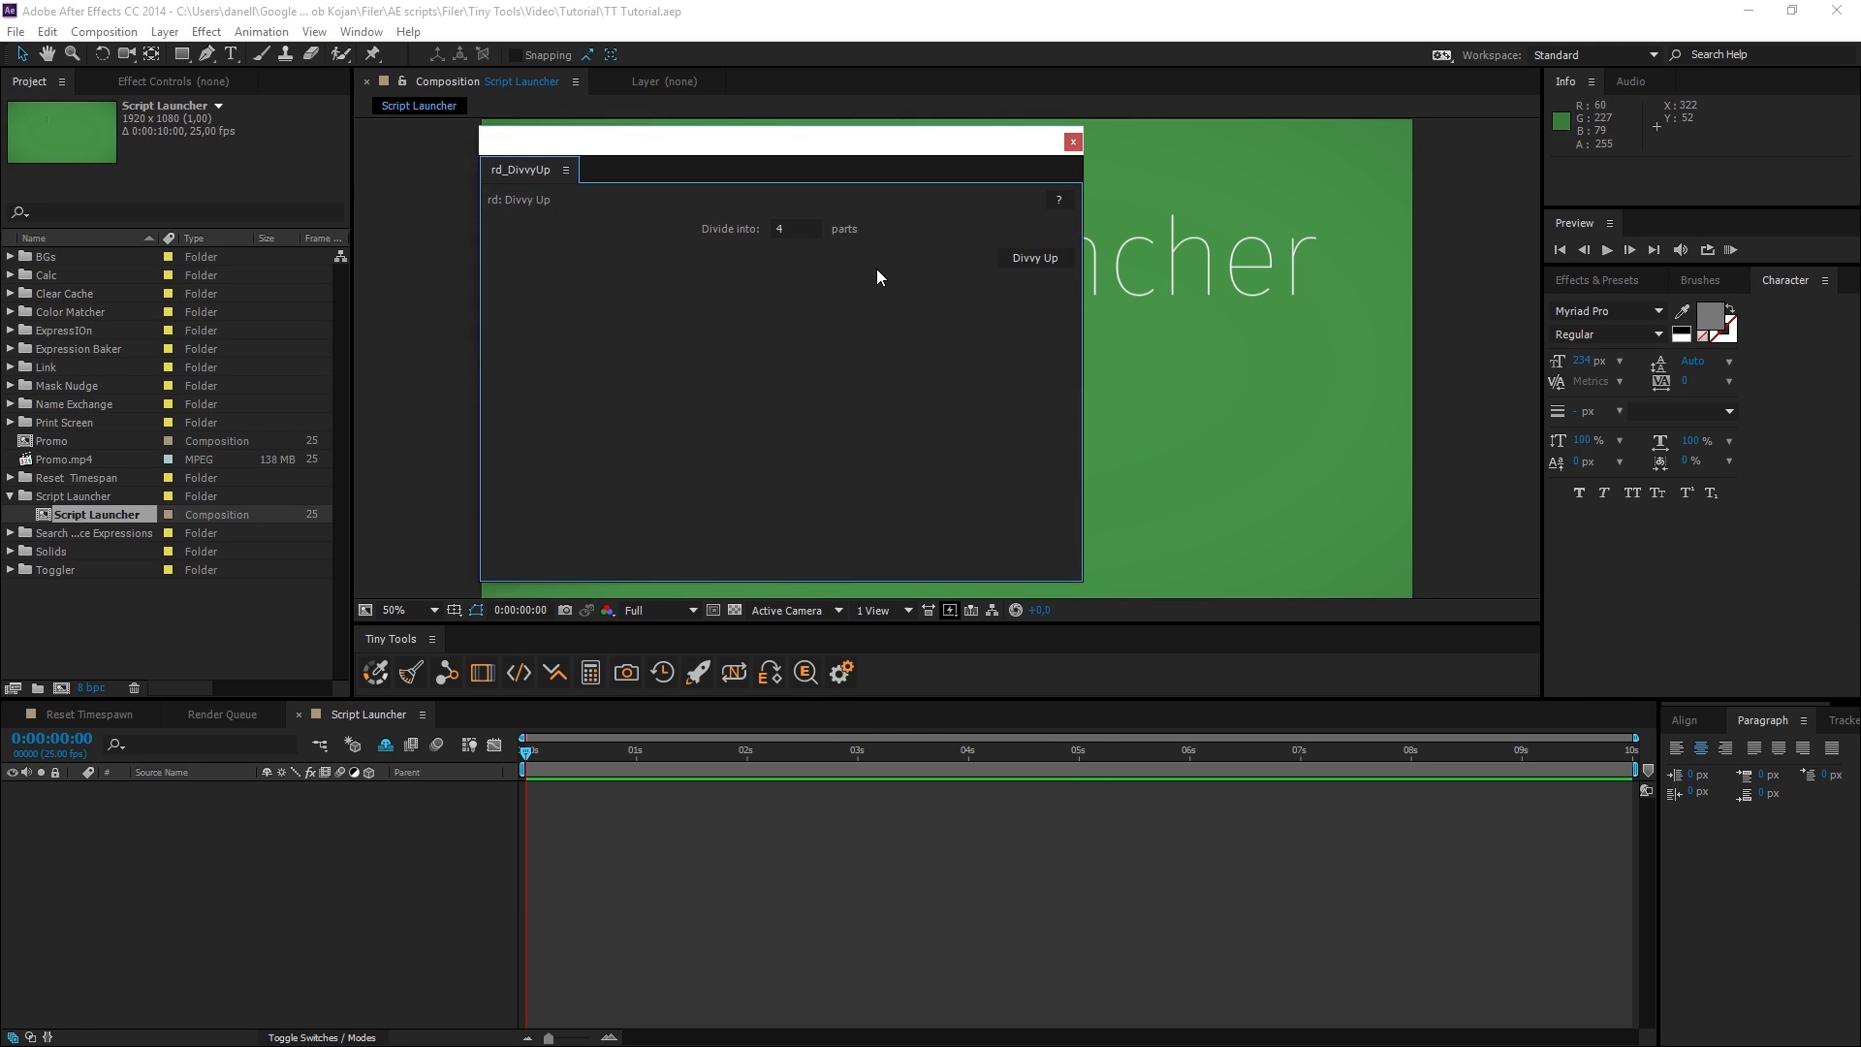
drag(521, 170, 388, 329)
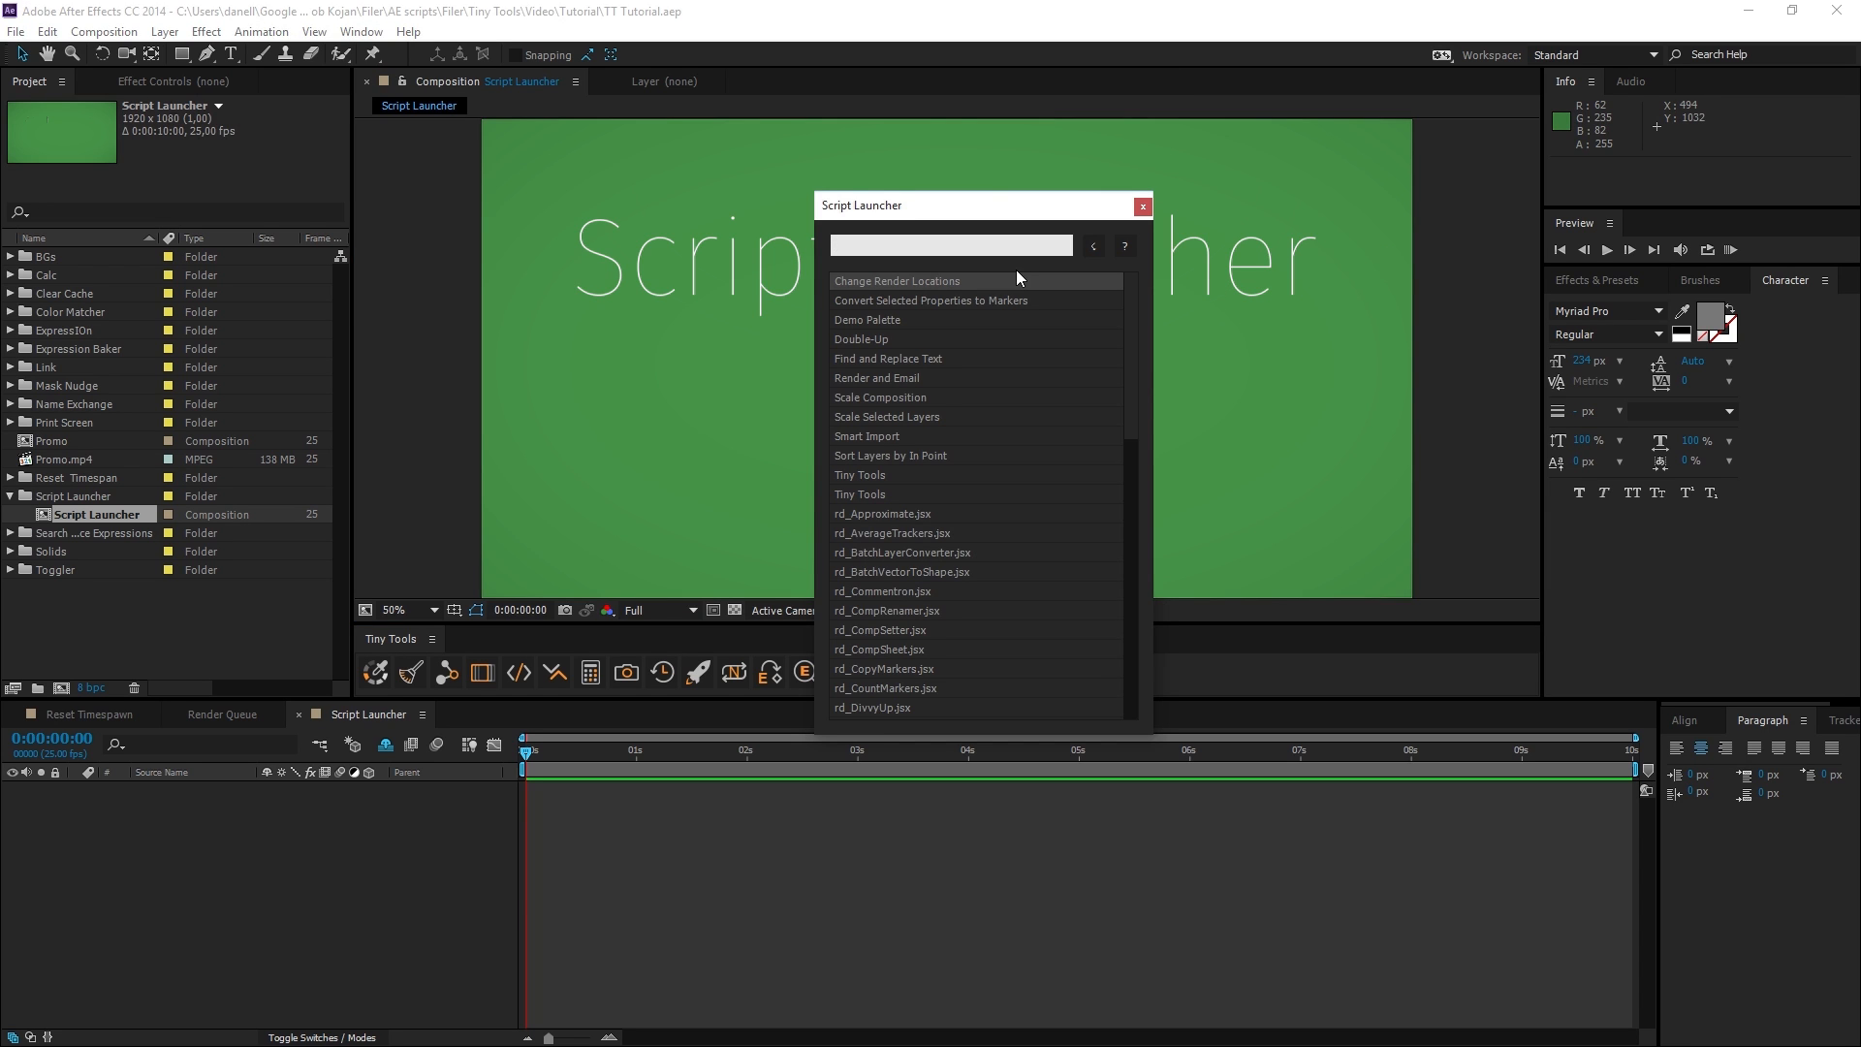
Search Script Launcher for "div" again and launch rd_DivvyUp.jsx in its own floating window.
text(div)
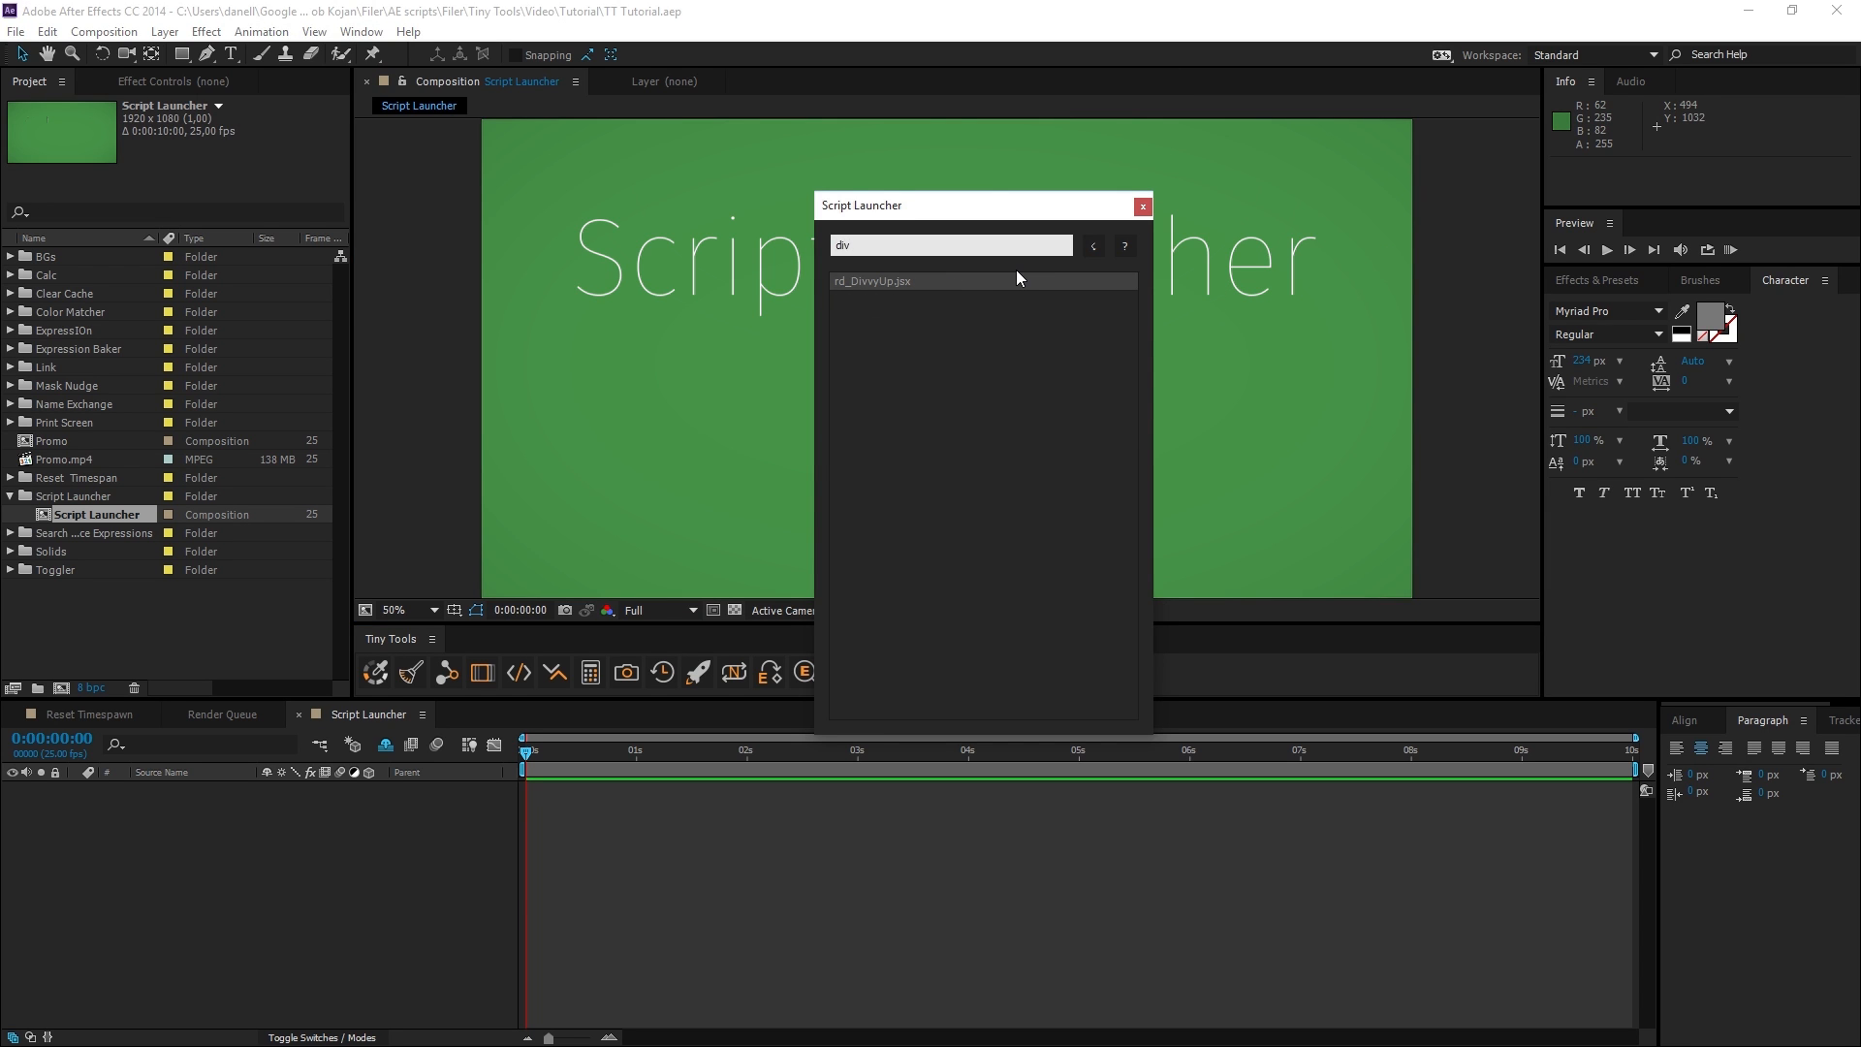
double_click(1016, 272)
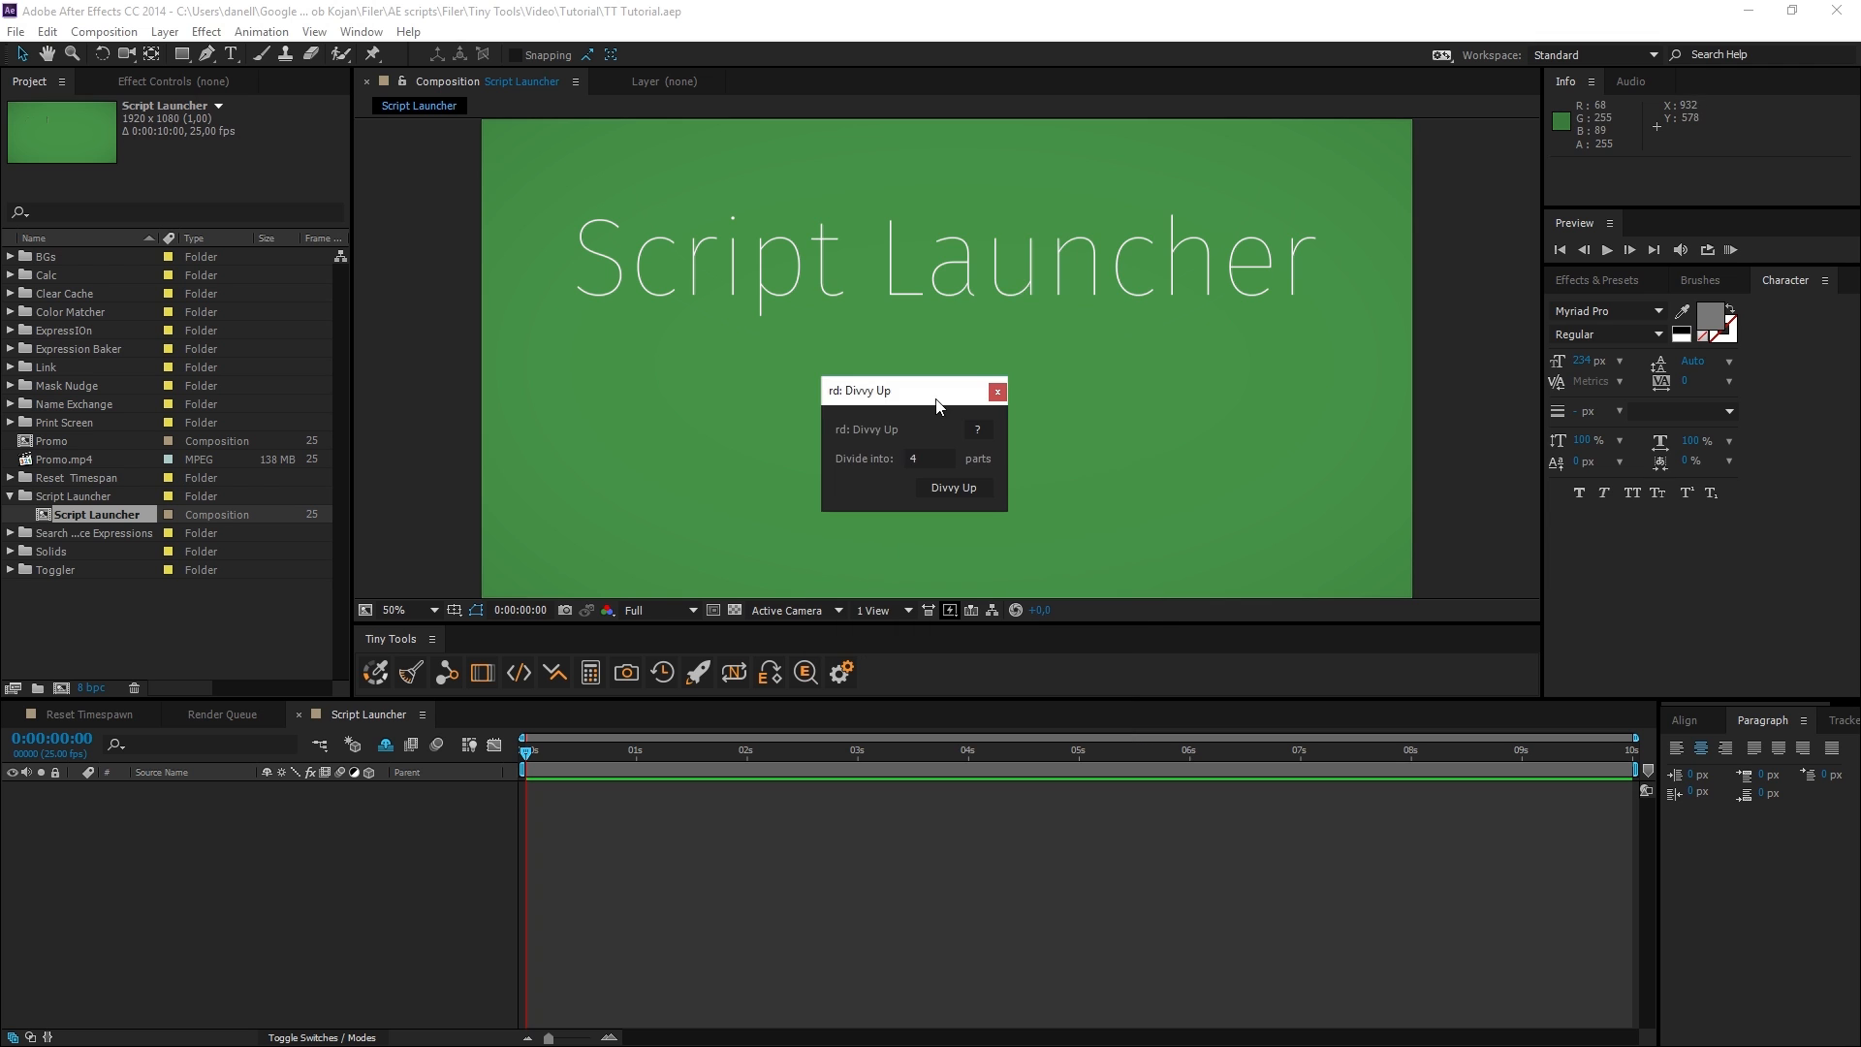
Close the Divvy Up window, open the Shortcut Generator from Script Launcher's settings, and inspect the shortcut destination path.
mouse_move(959, 390)
mouse_down()
mouse_move(920, 414)
mouse_move(937, 393)
mouse_up()
click(973, 394)
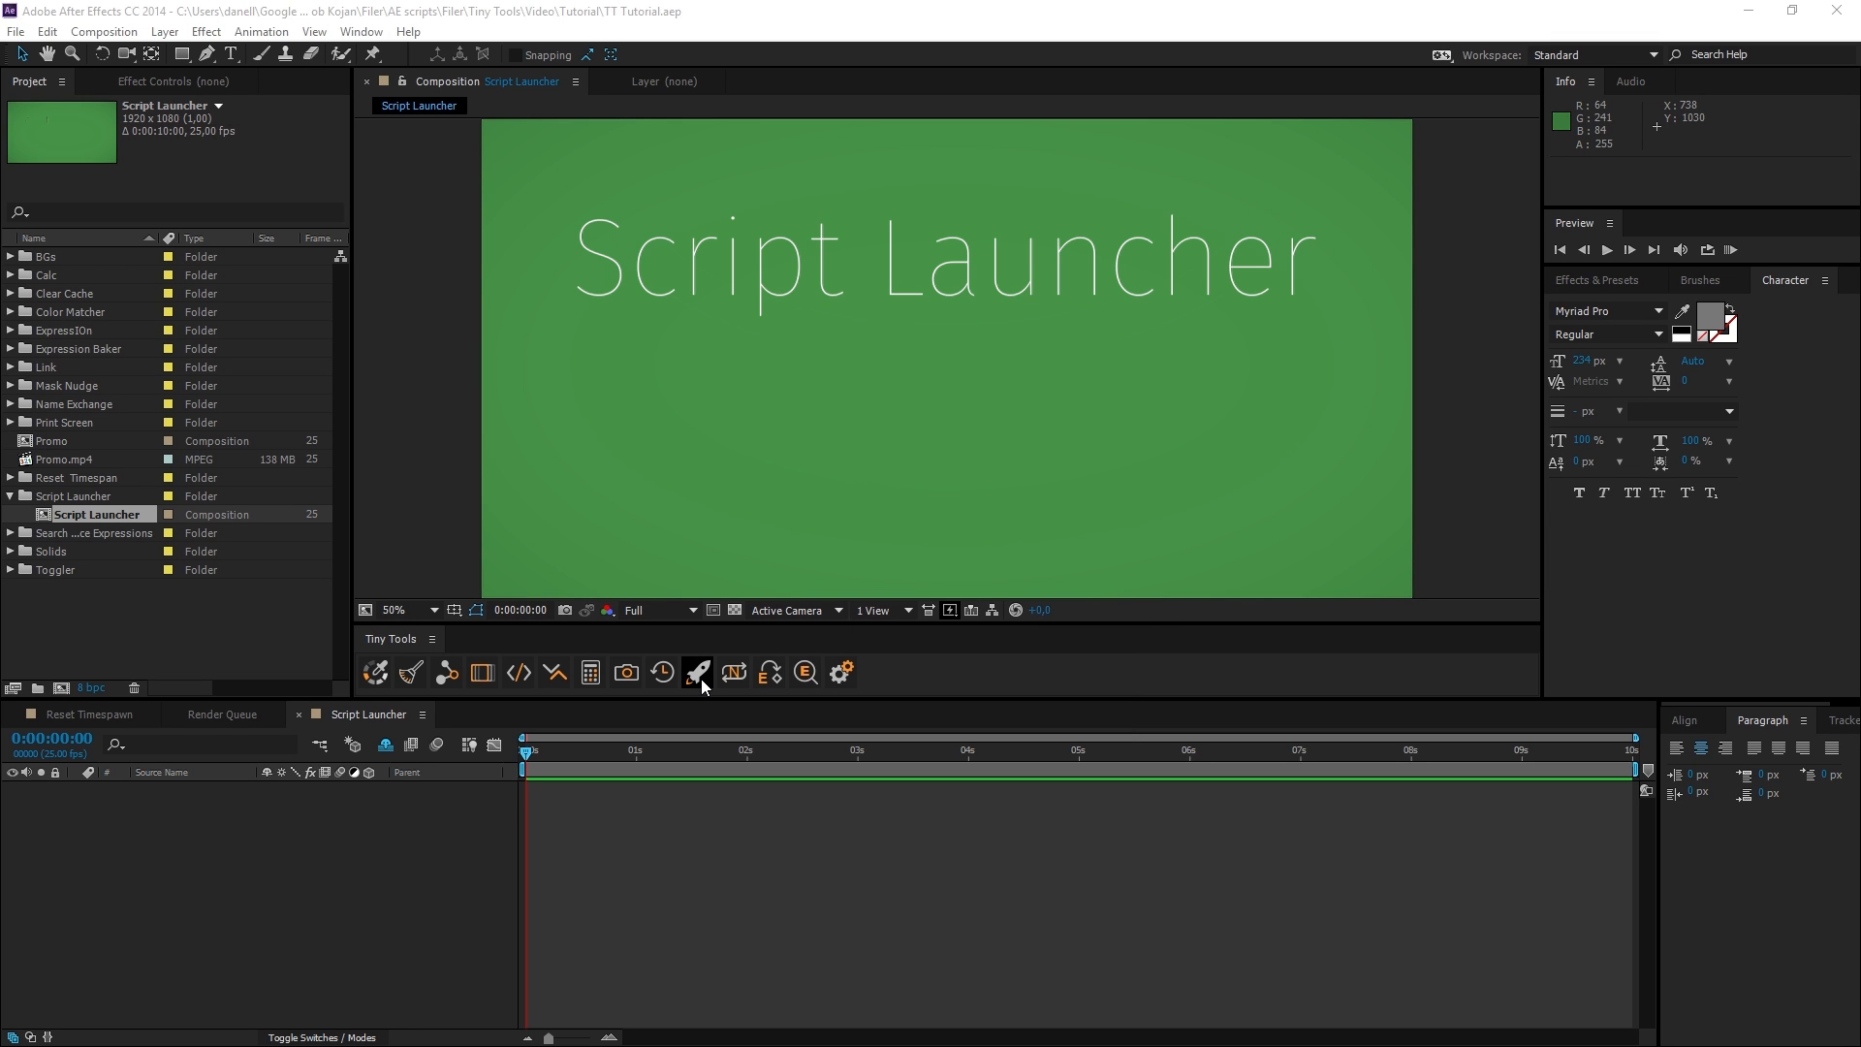
click(701, 678)
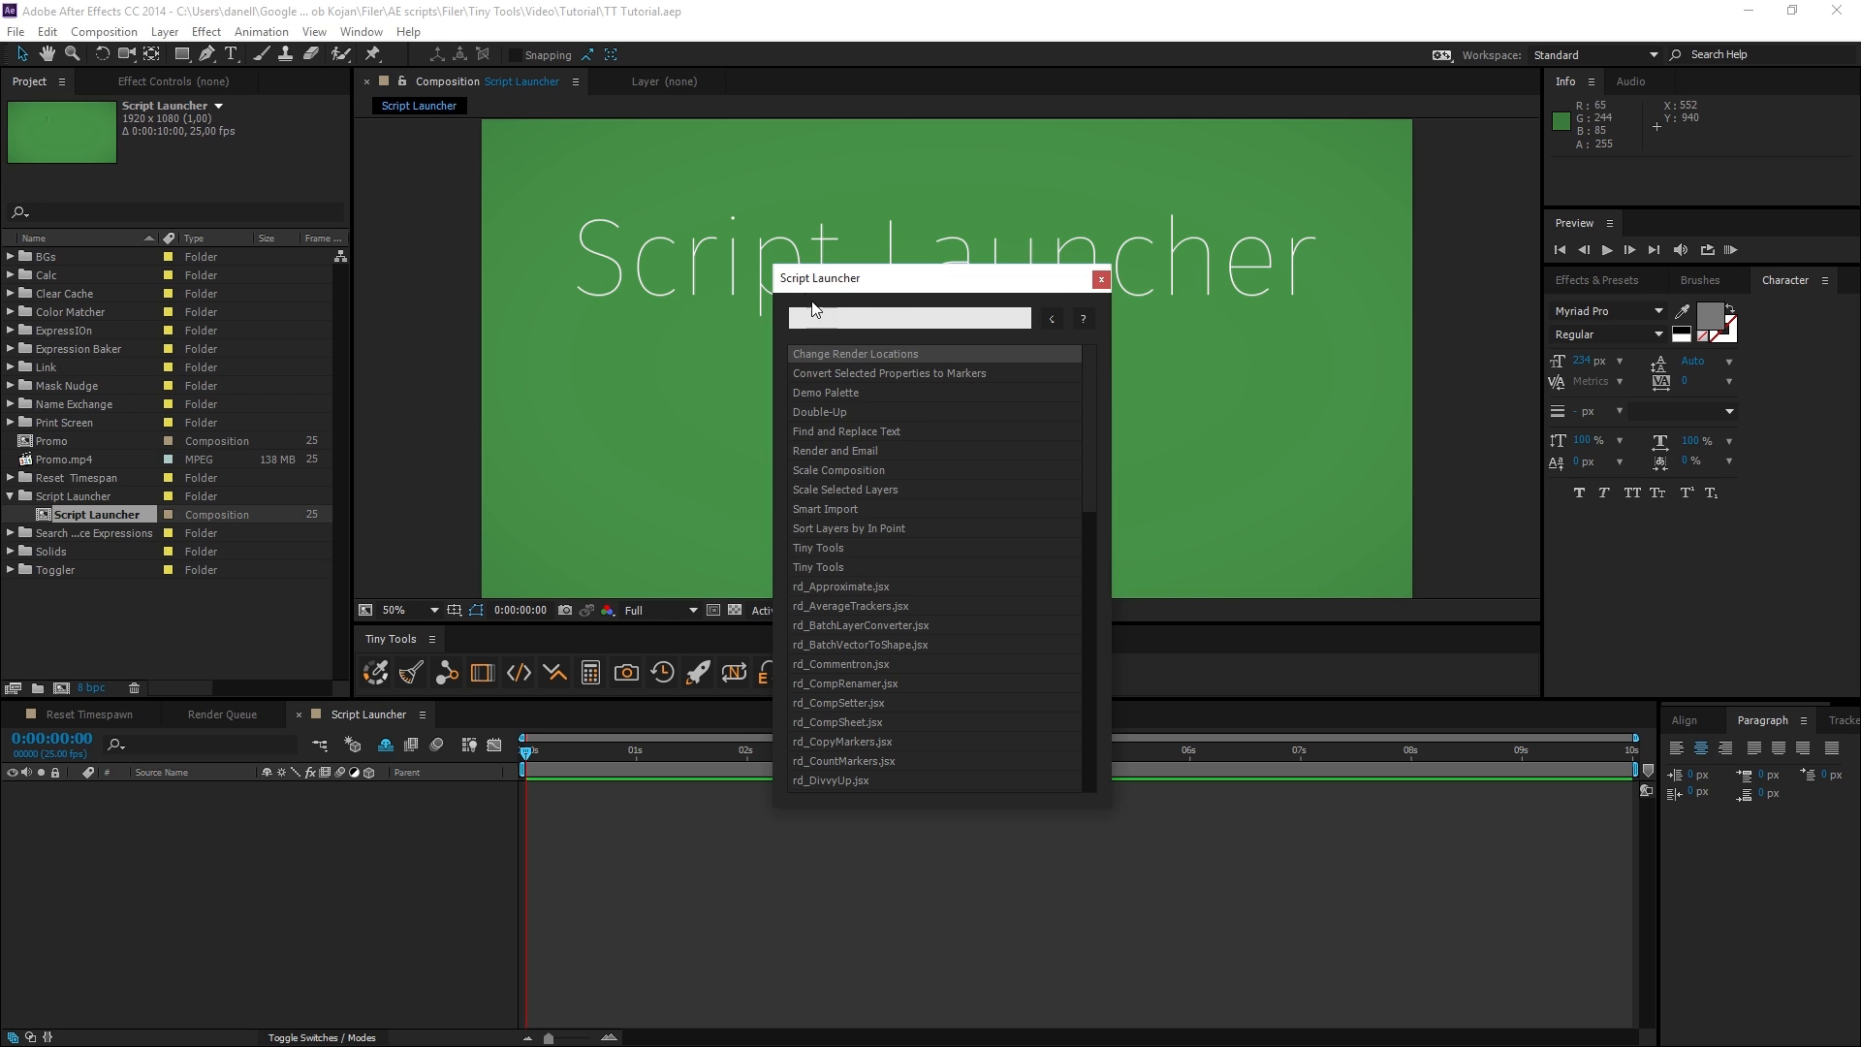
click(1084, 318)
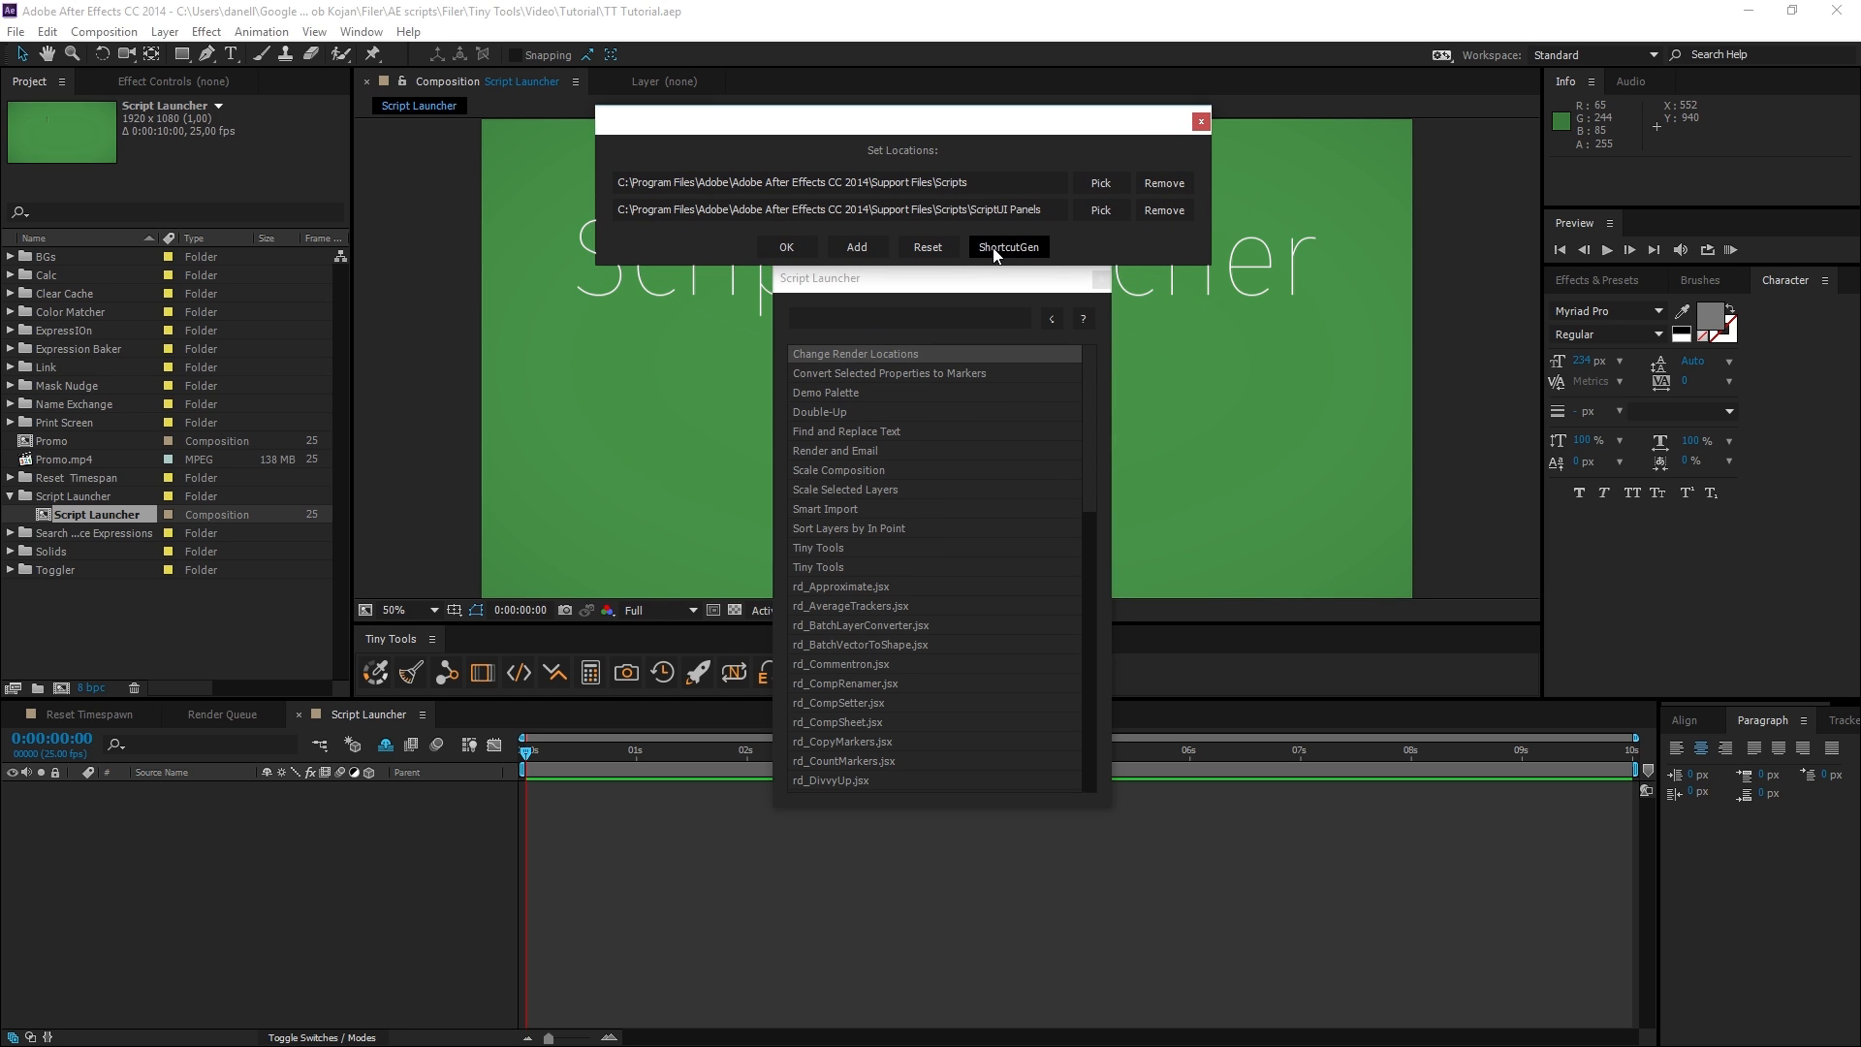
click(1024, 251)
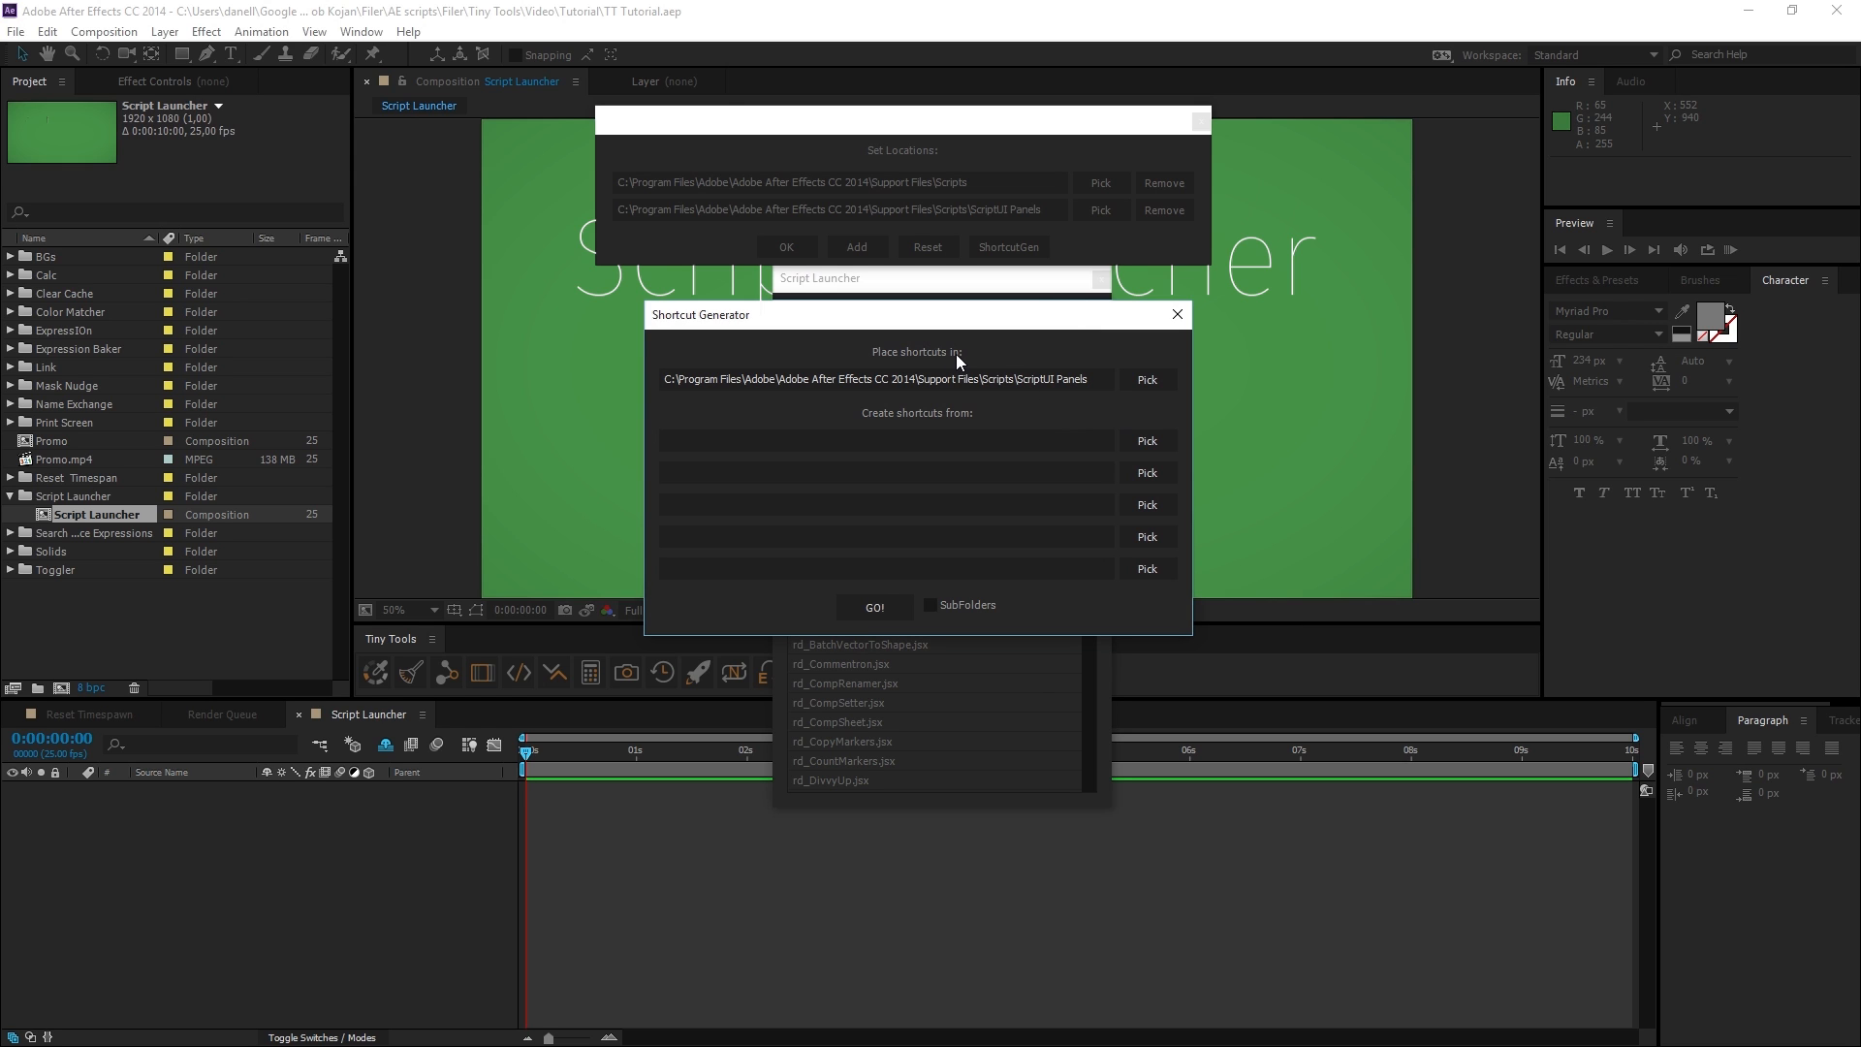
drag(1087, 380, 806, 387)
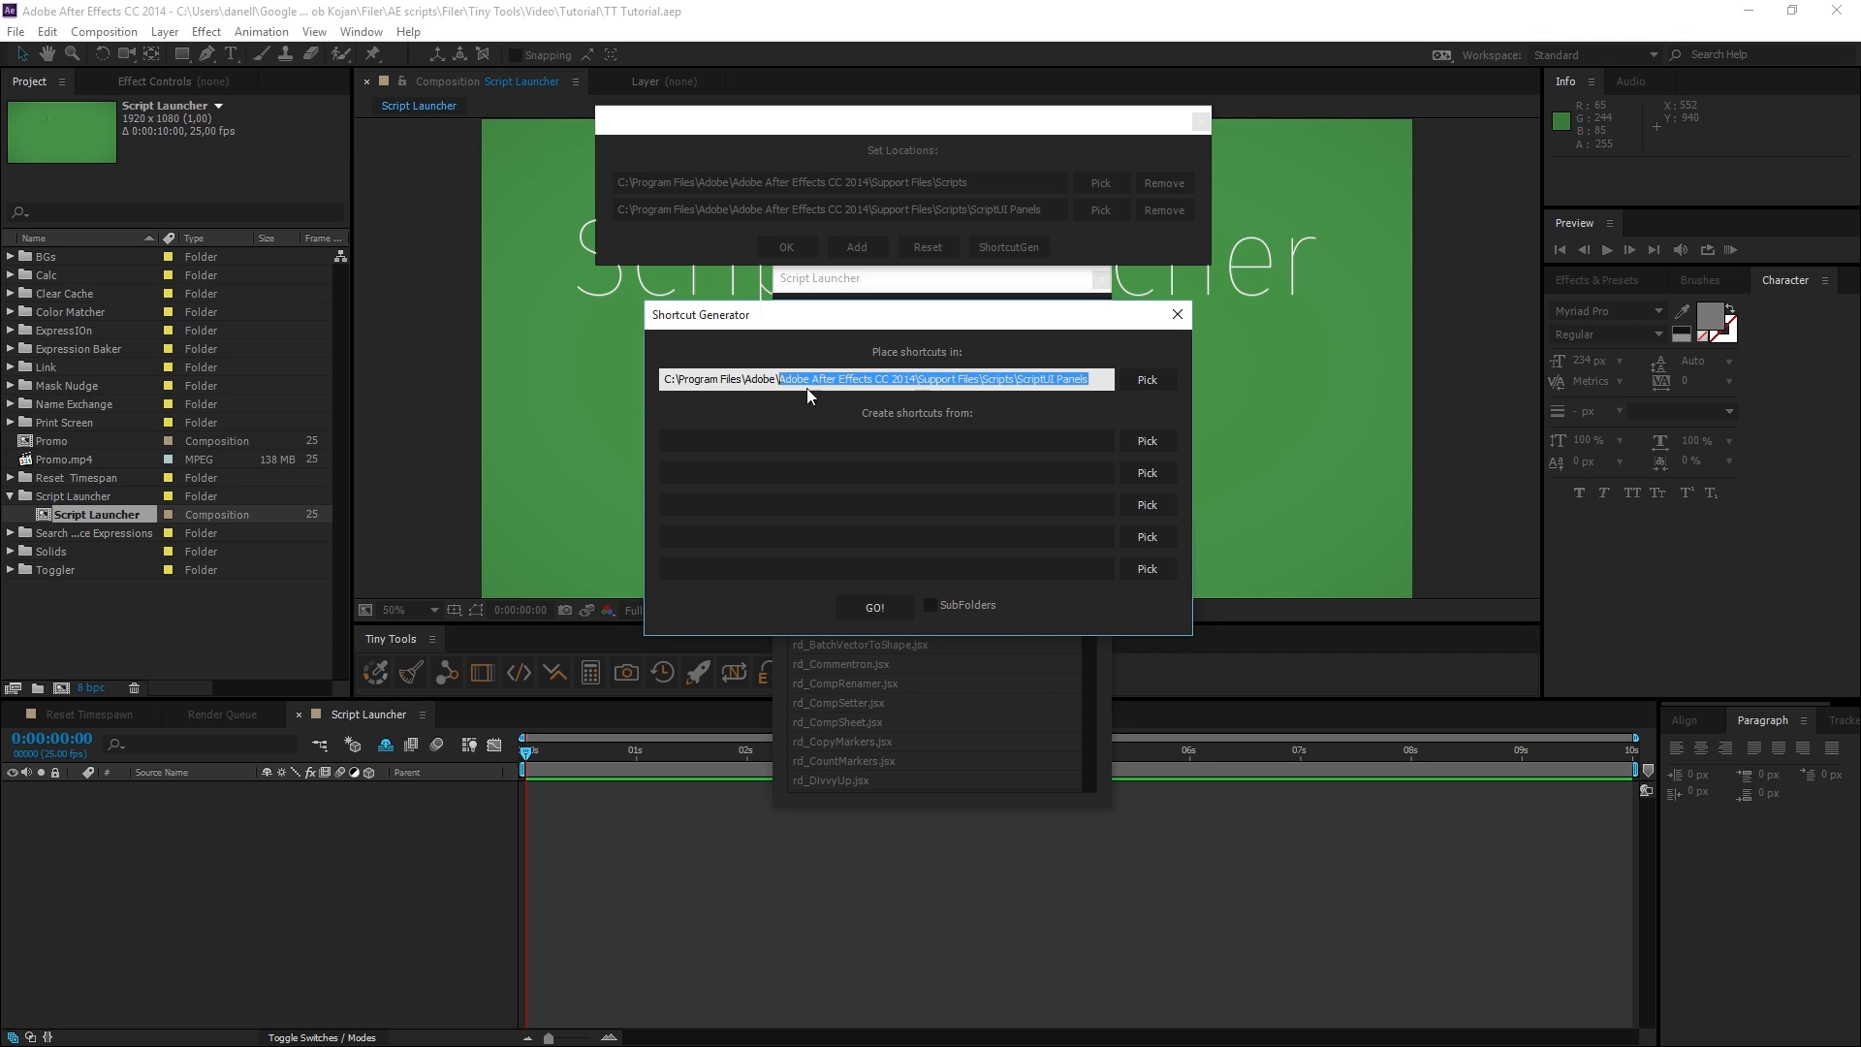
click(906, 397)
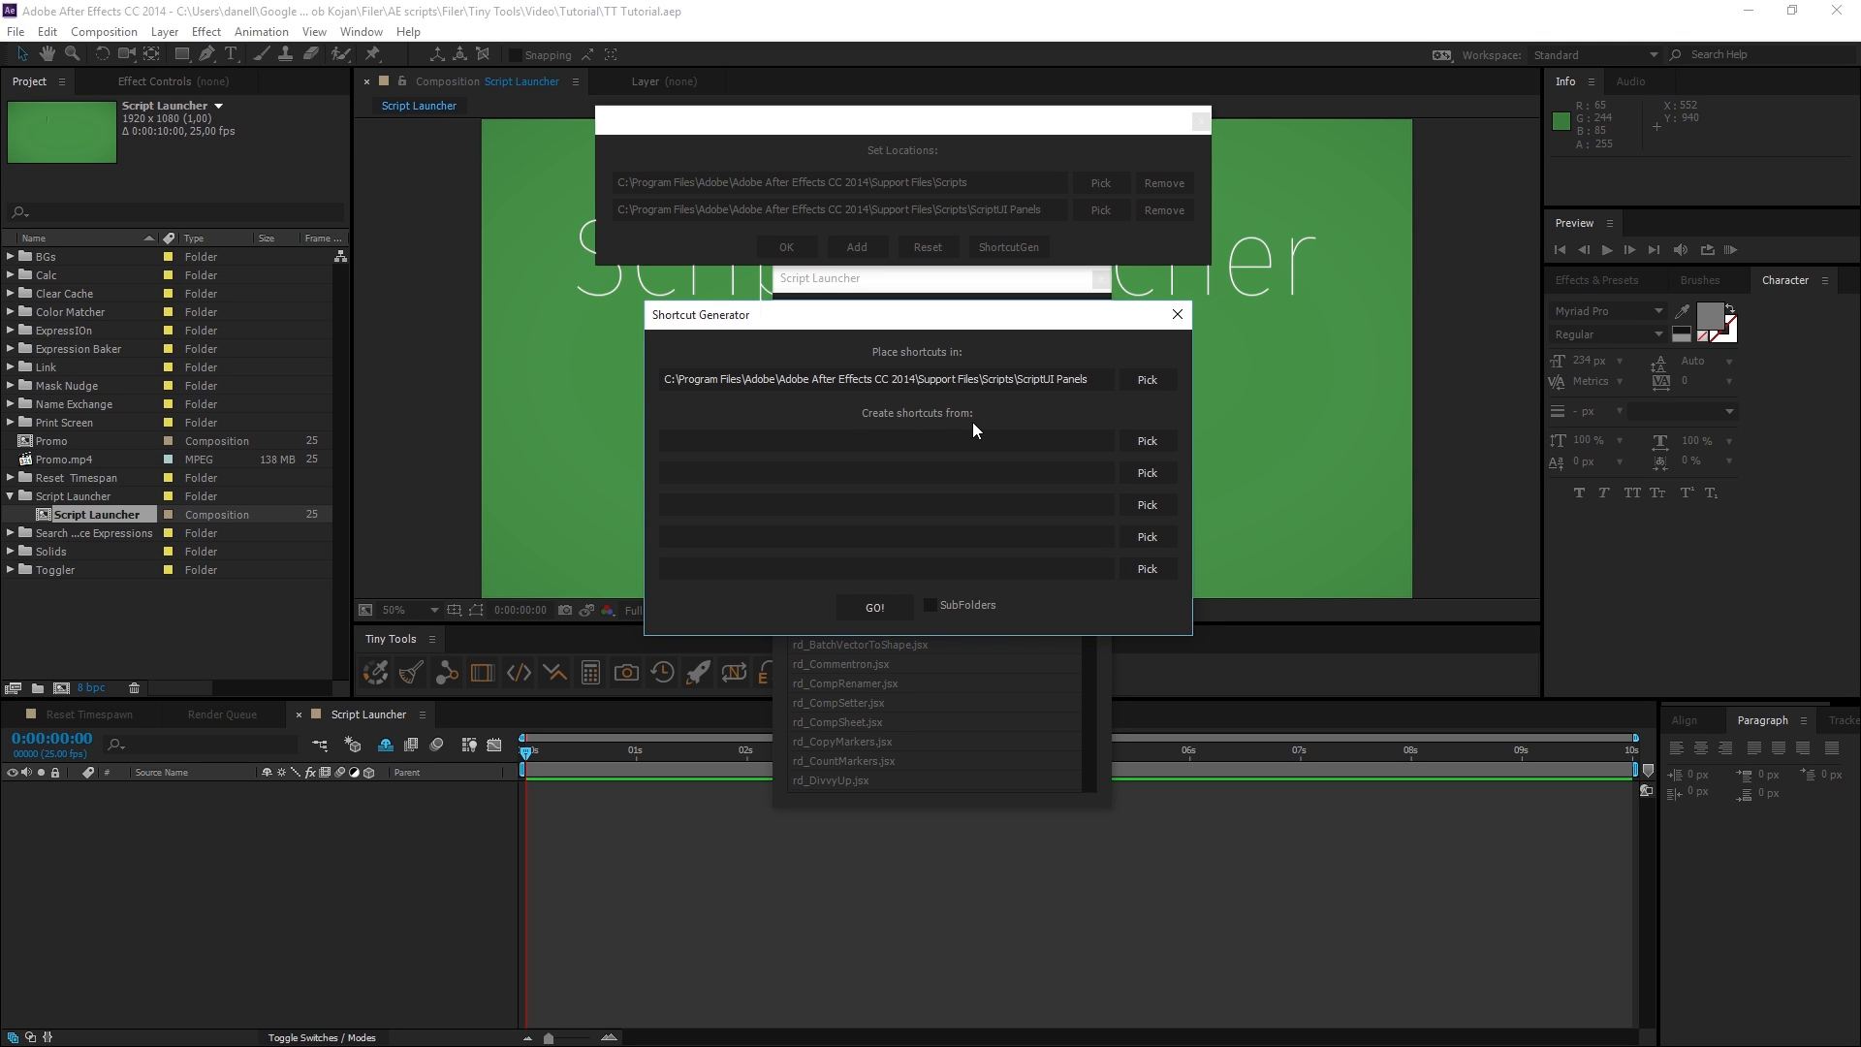
Choose the desktop's RDs Scripts folder as the first shortcut source and generate shortcuts in ScriptUI Panels.
click(1148, 442)
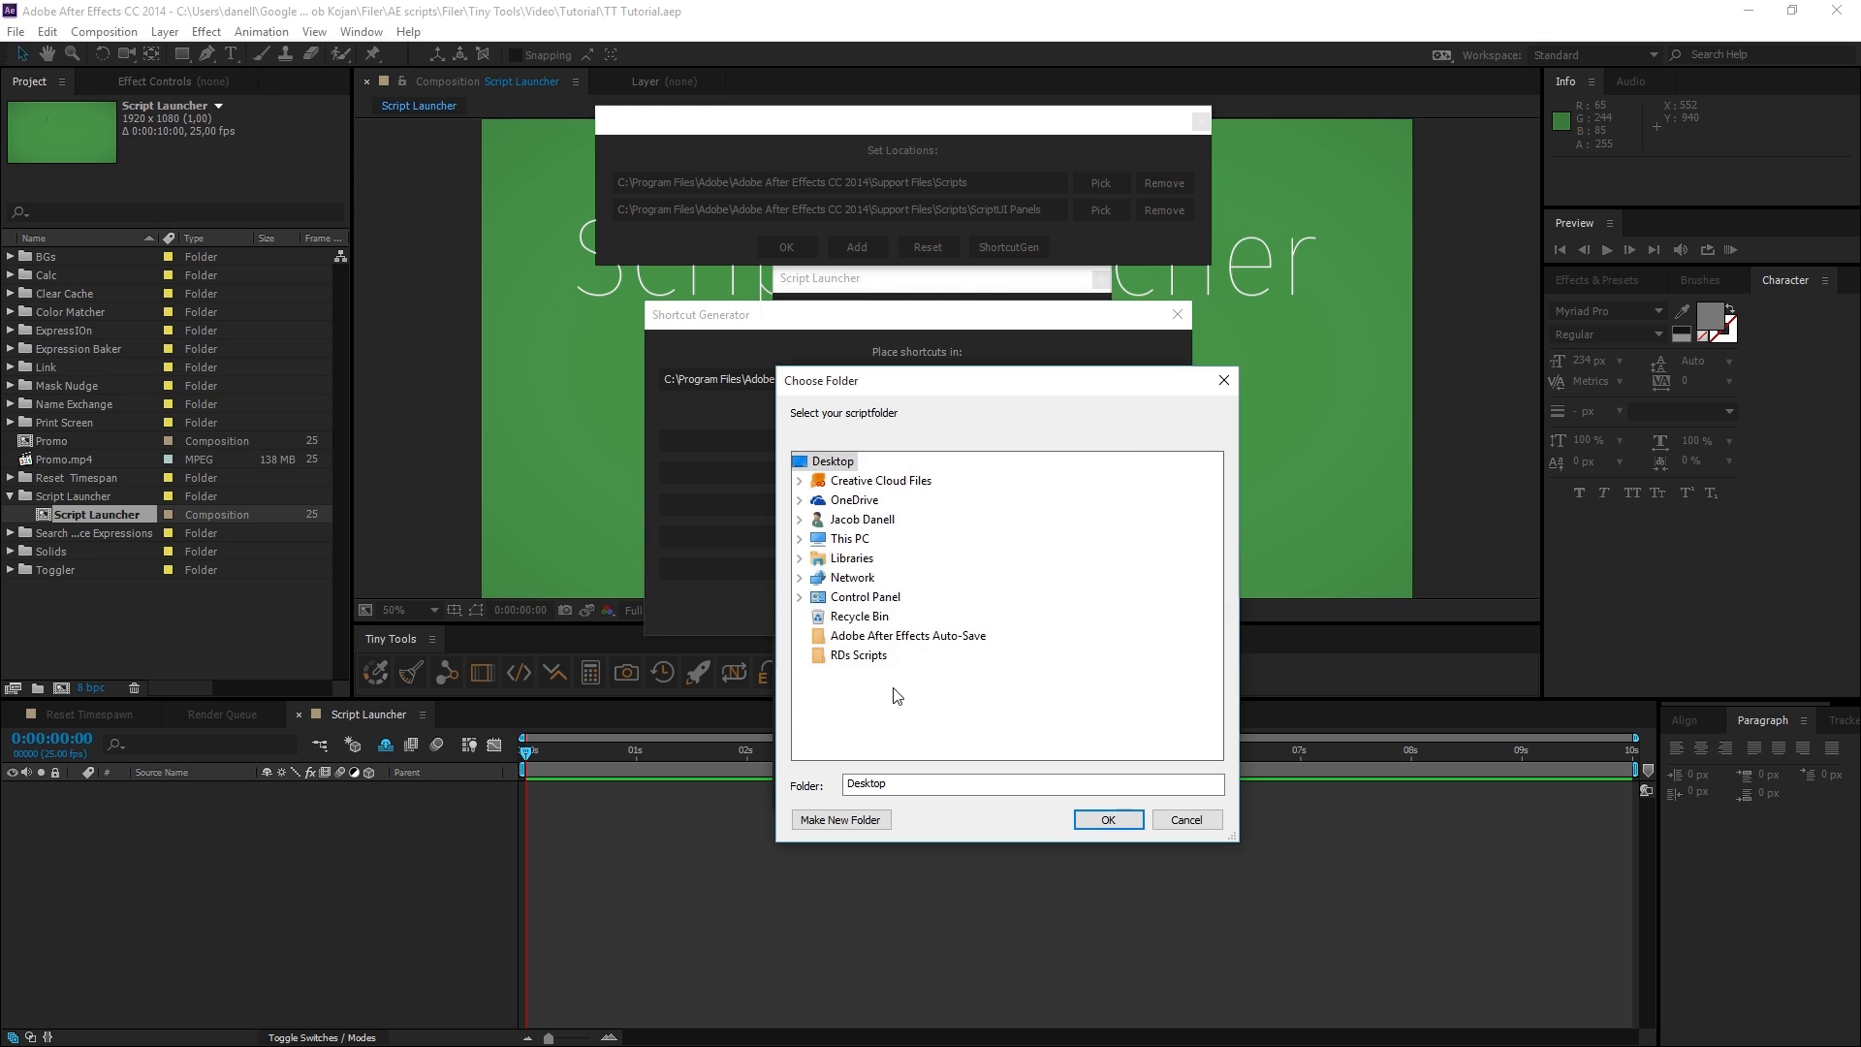
click(855, 656)
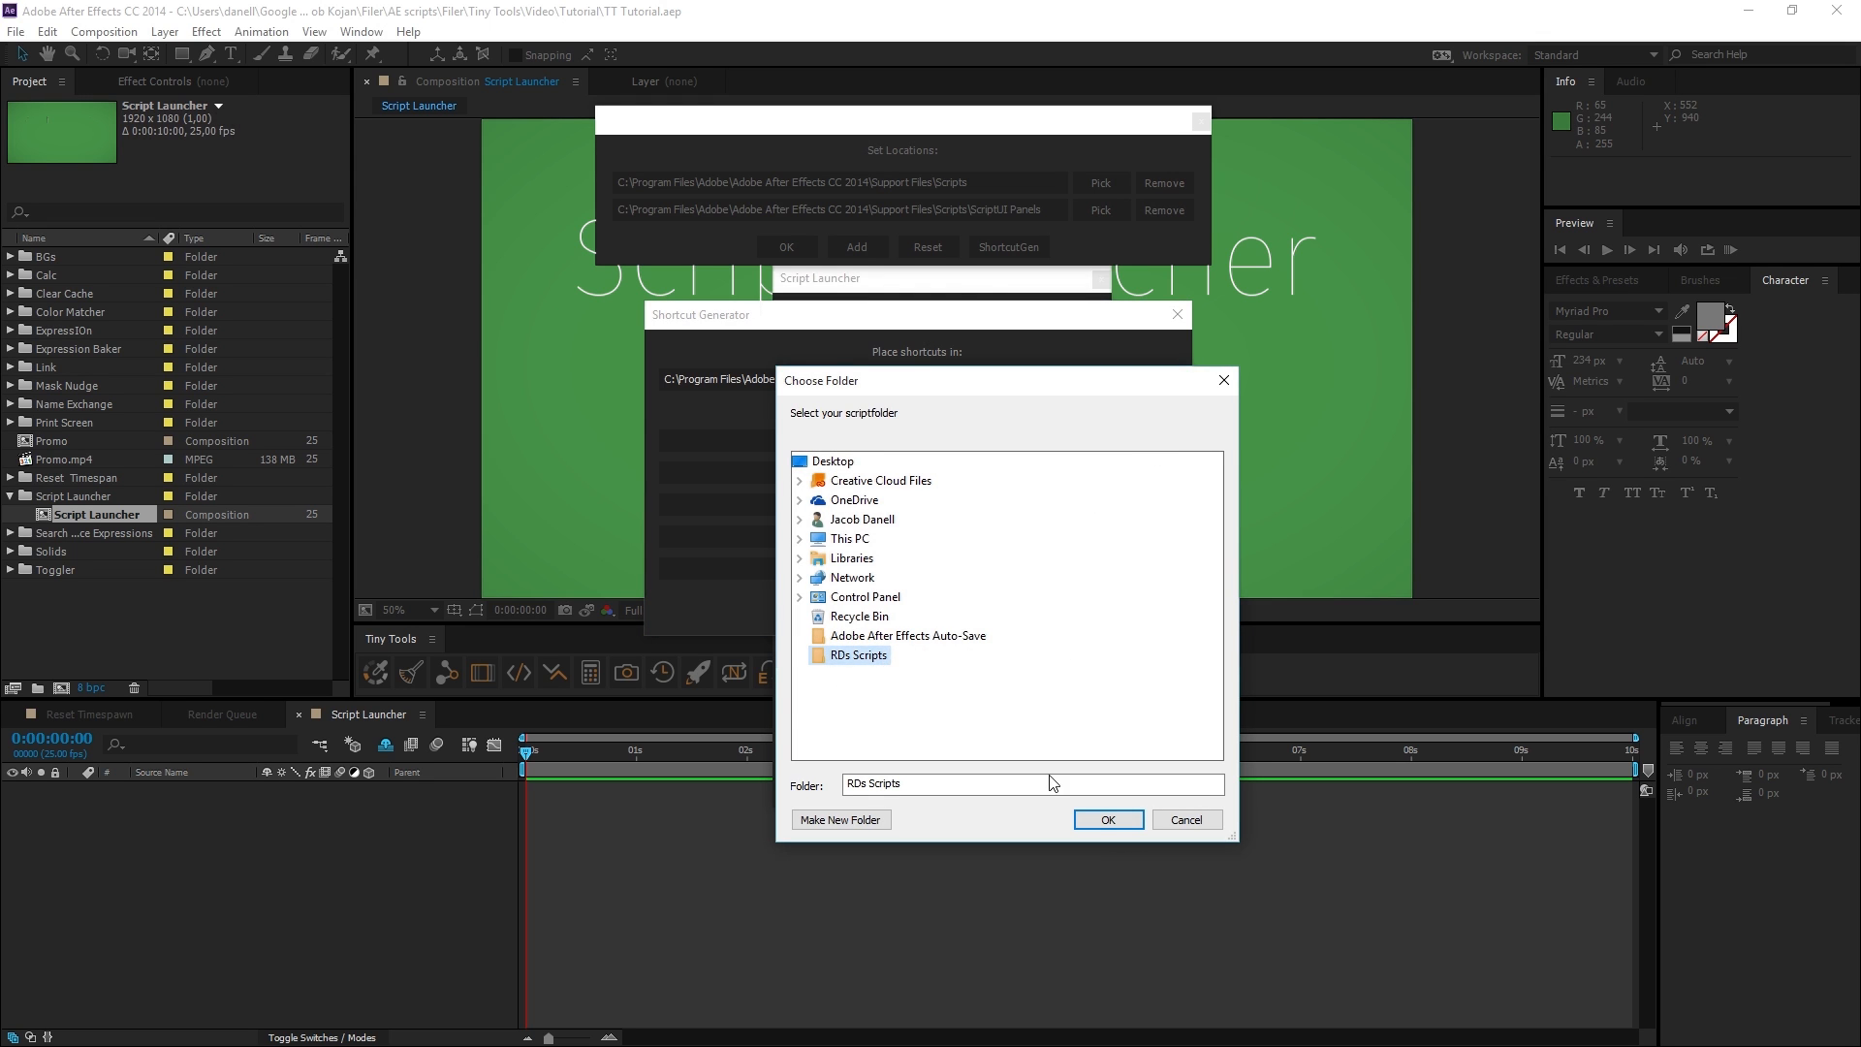
click(1107, 819)
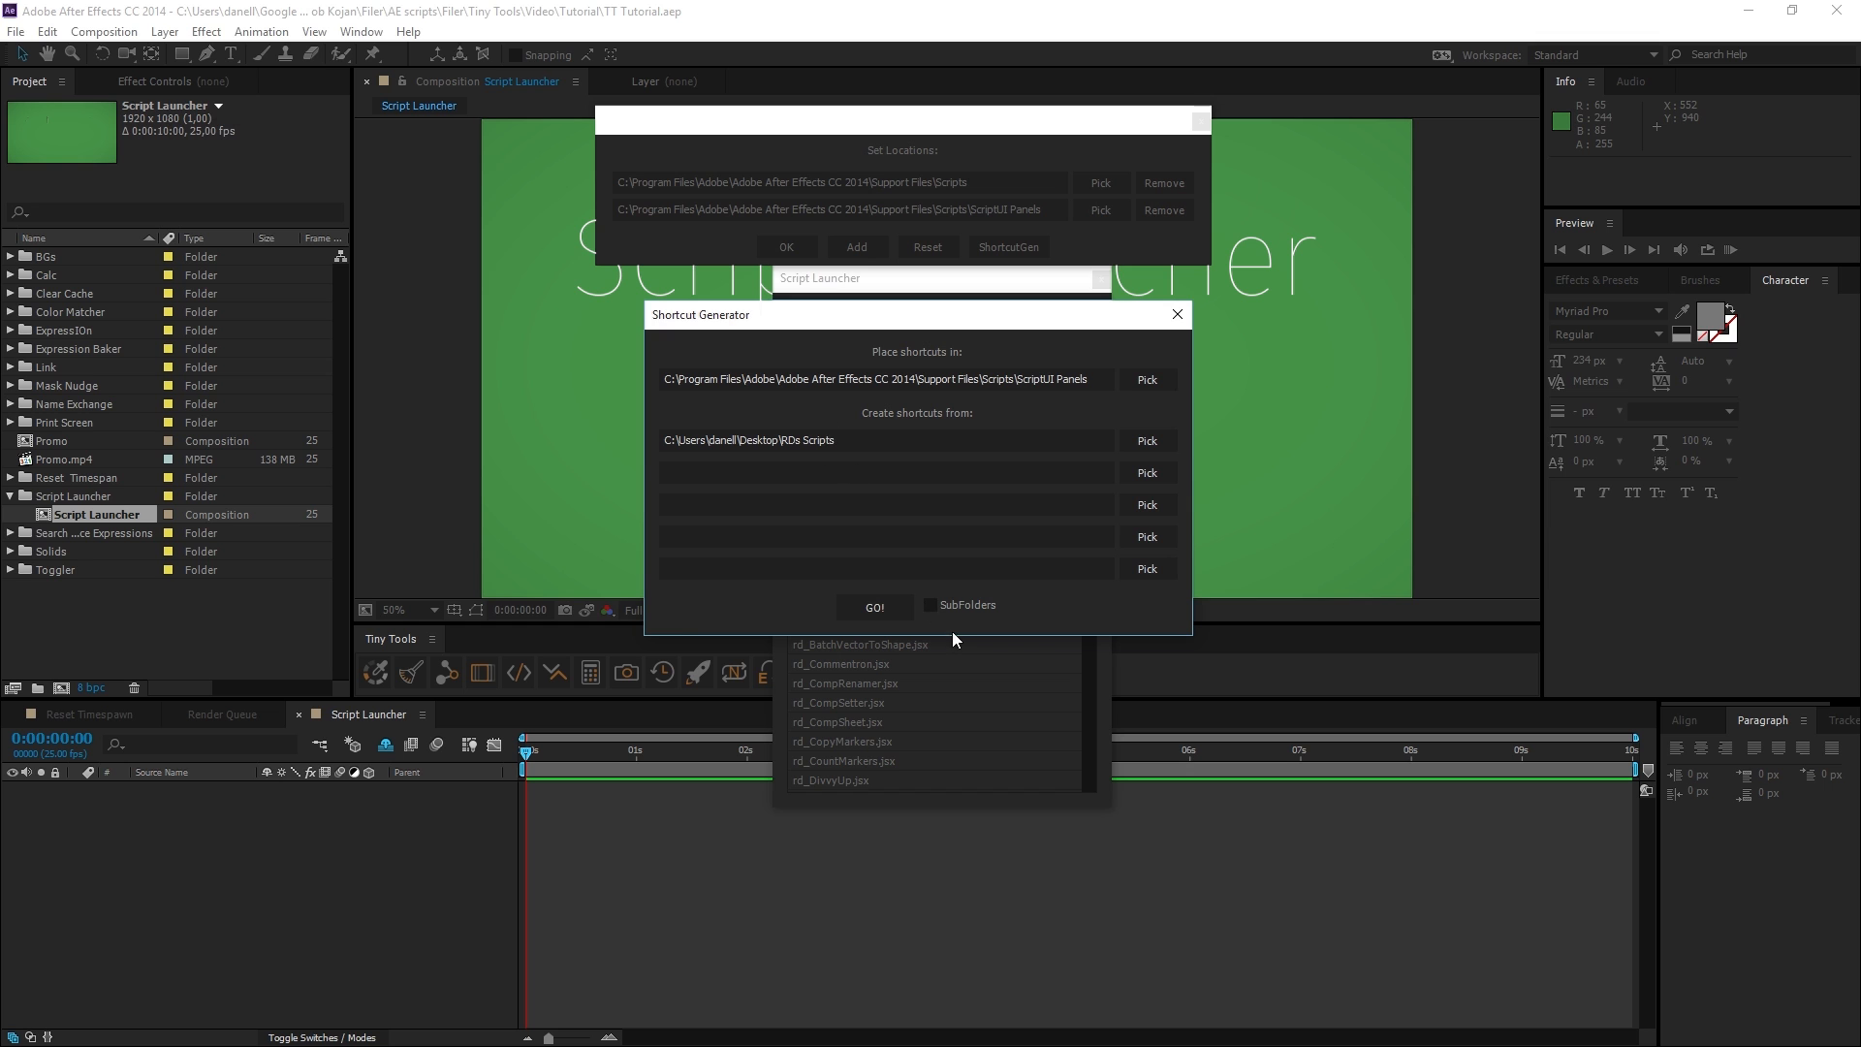
click(882, 608)
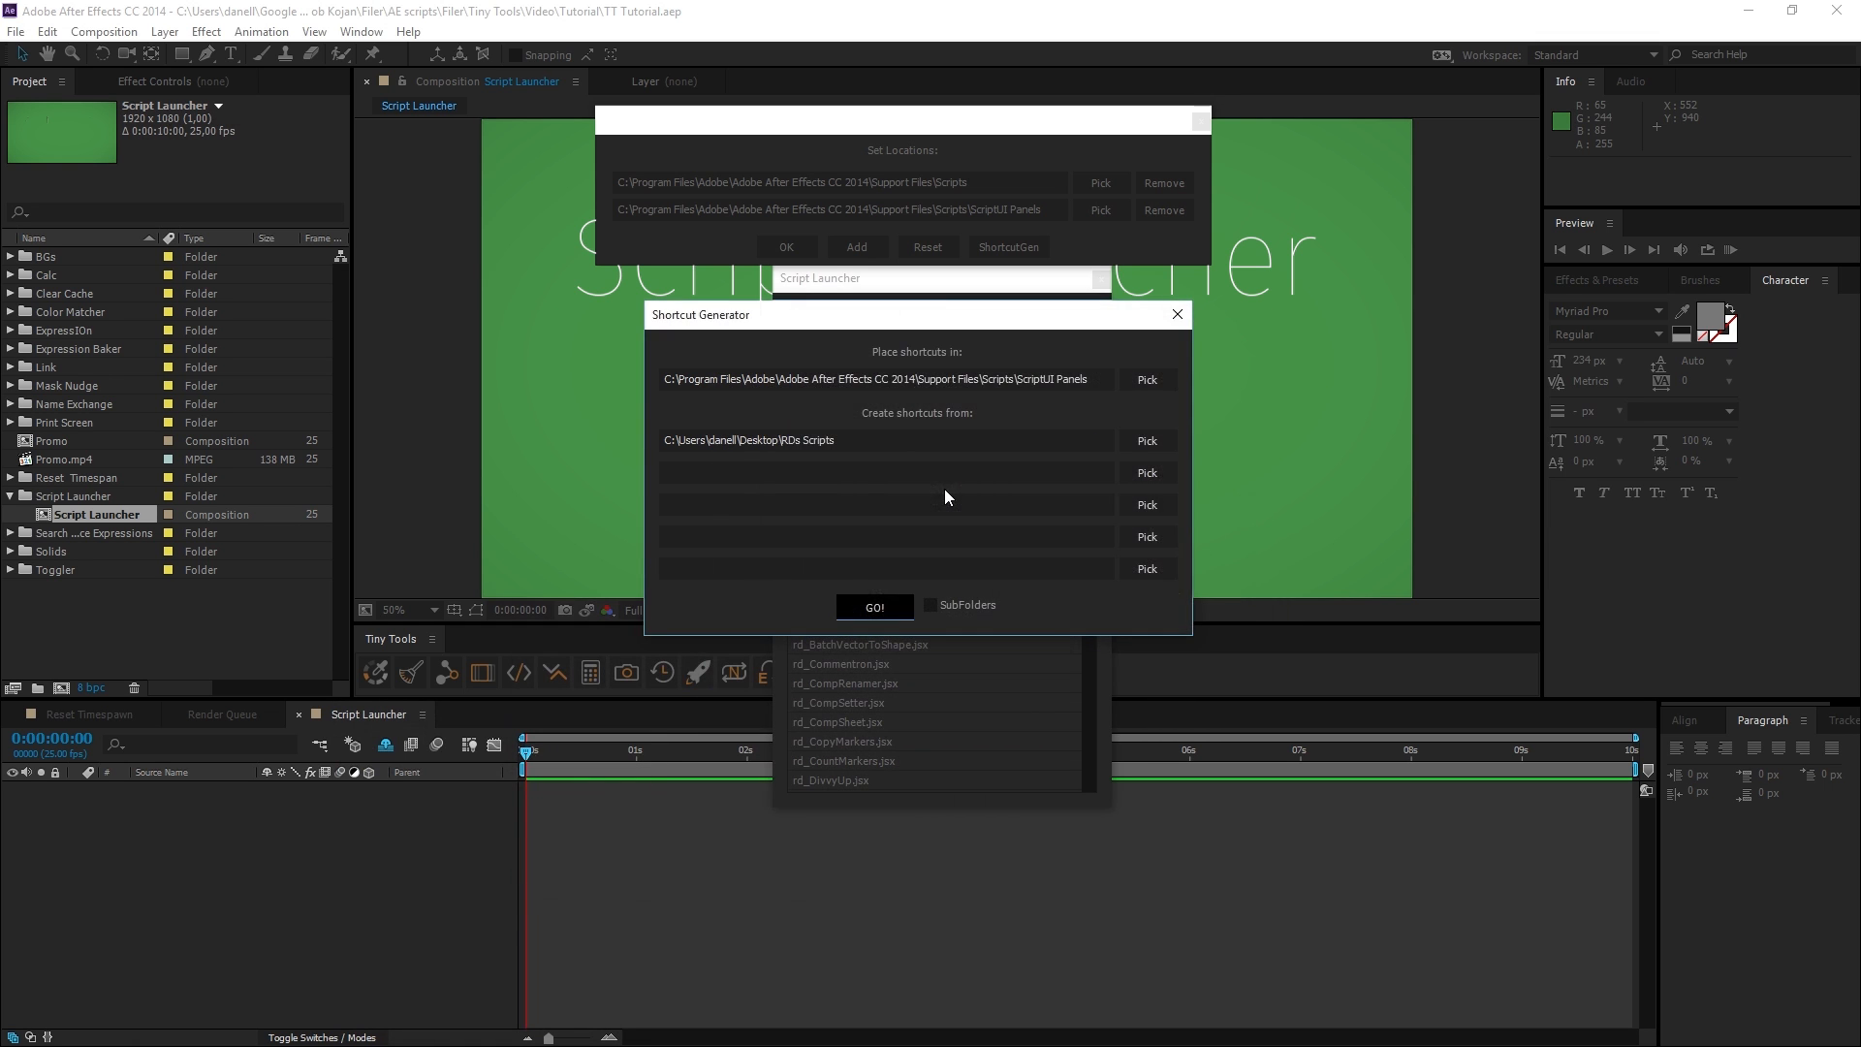
Review the generated script shortcuts in the ScriptUI Panels folder.
drag(1093, 379, 661, 376)
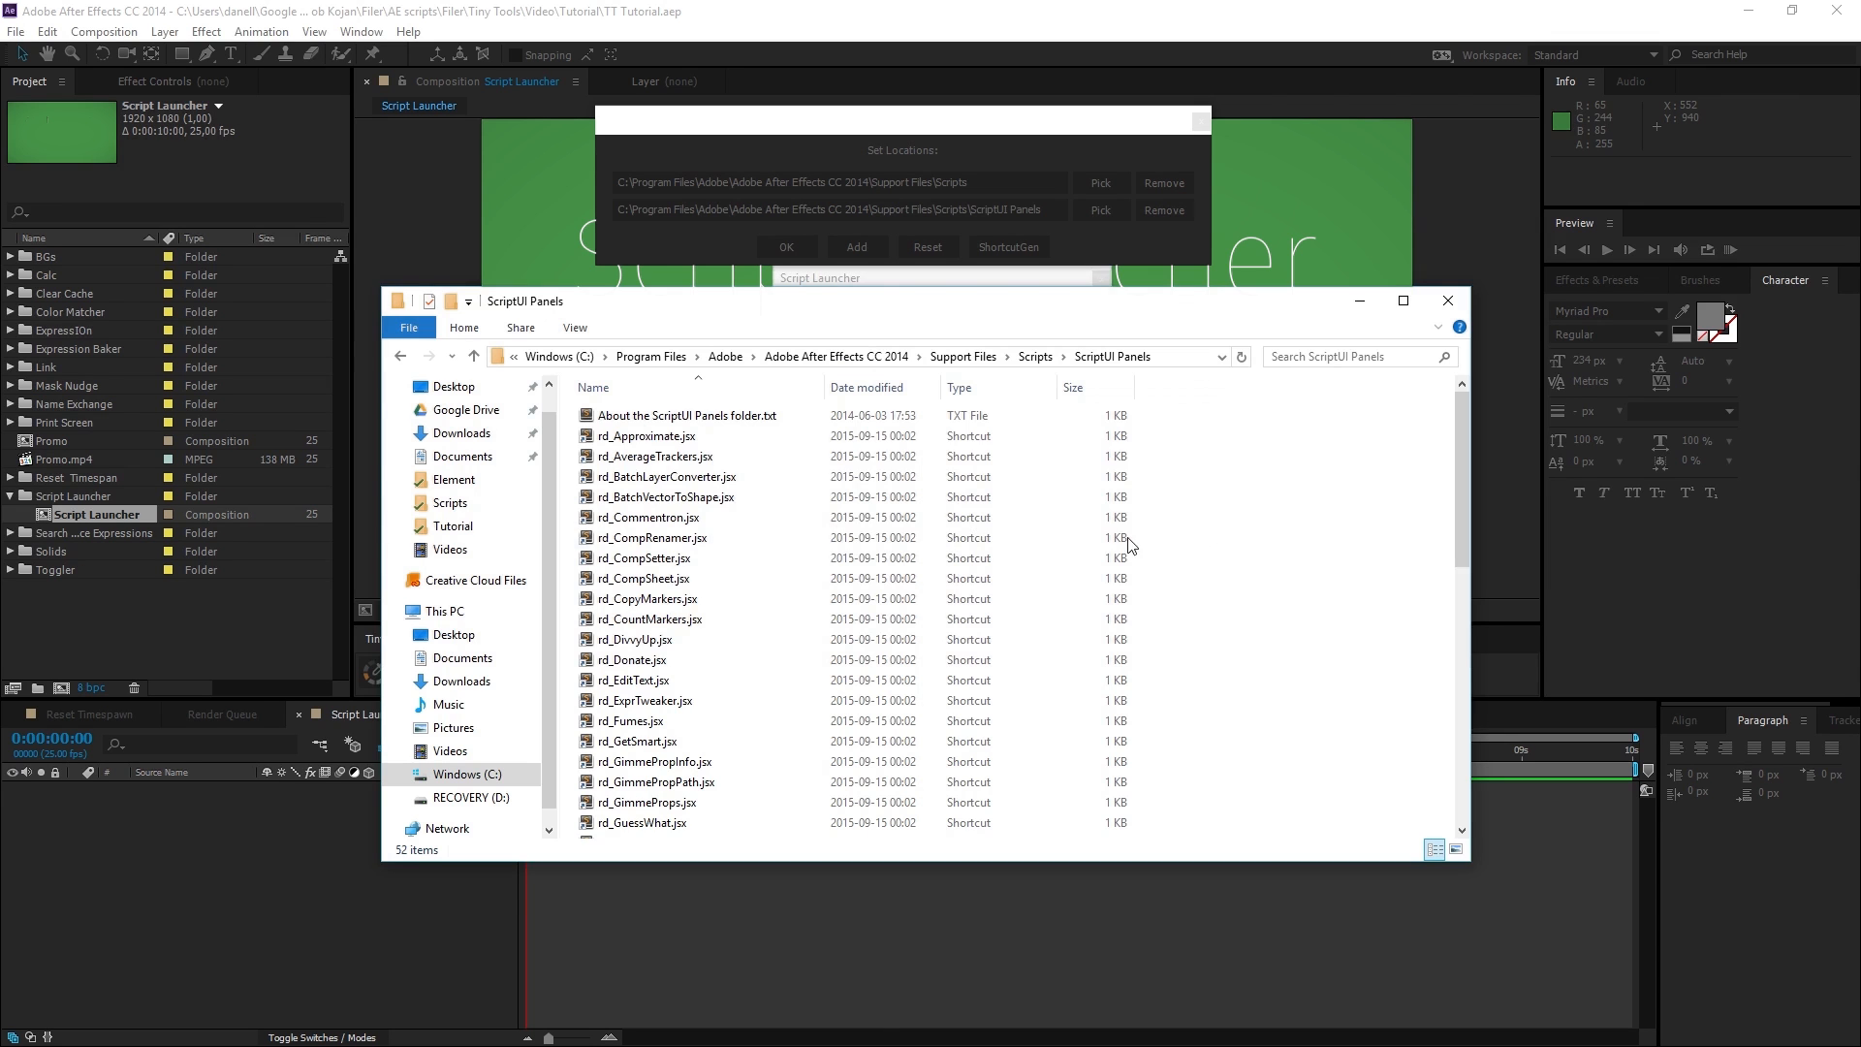
scroll(620, 542, down, 5)
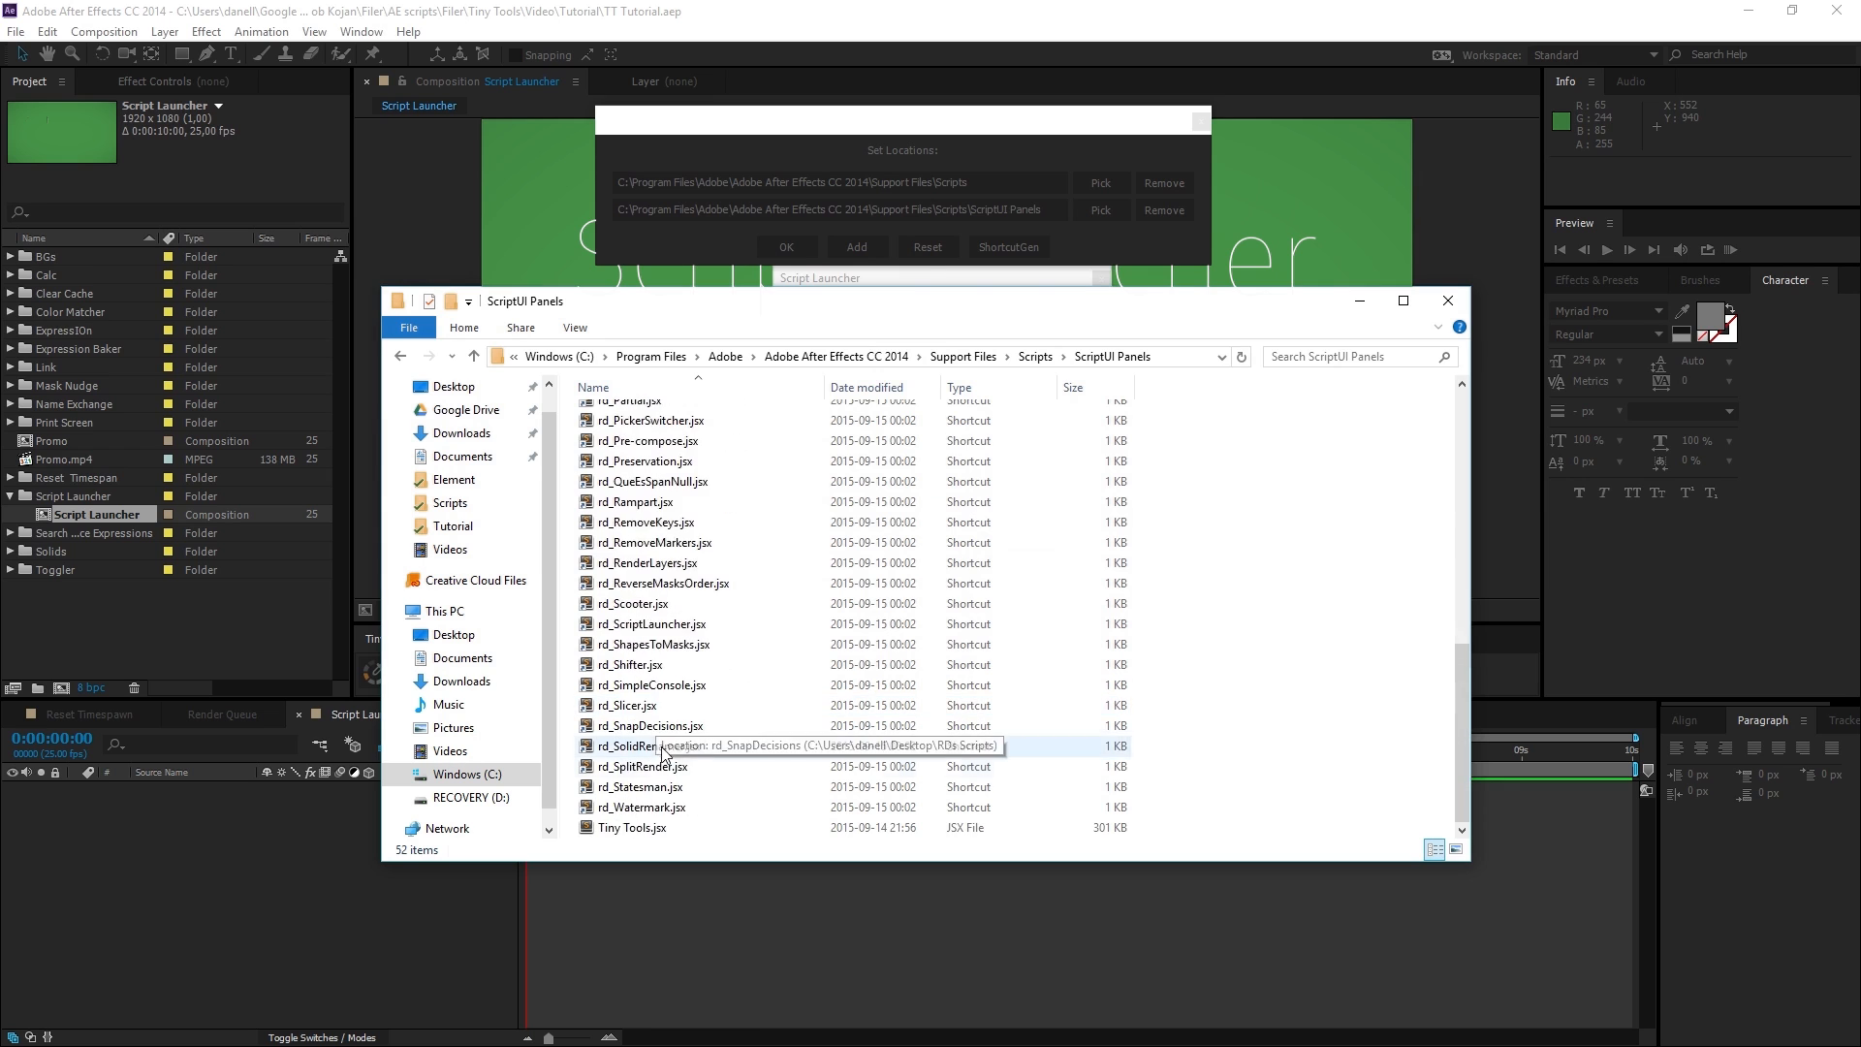
scroll(652, 678, up, 5)
scroll(650, 519, up, 4)
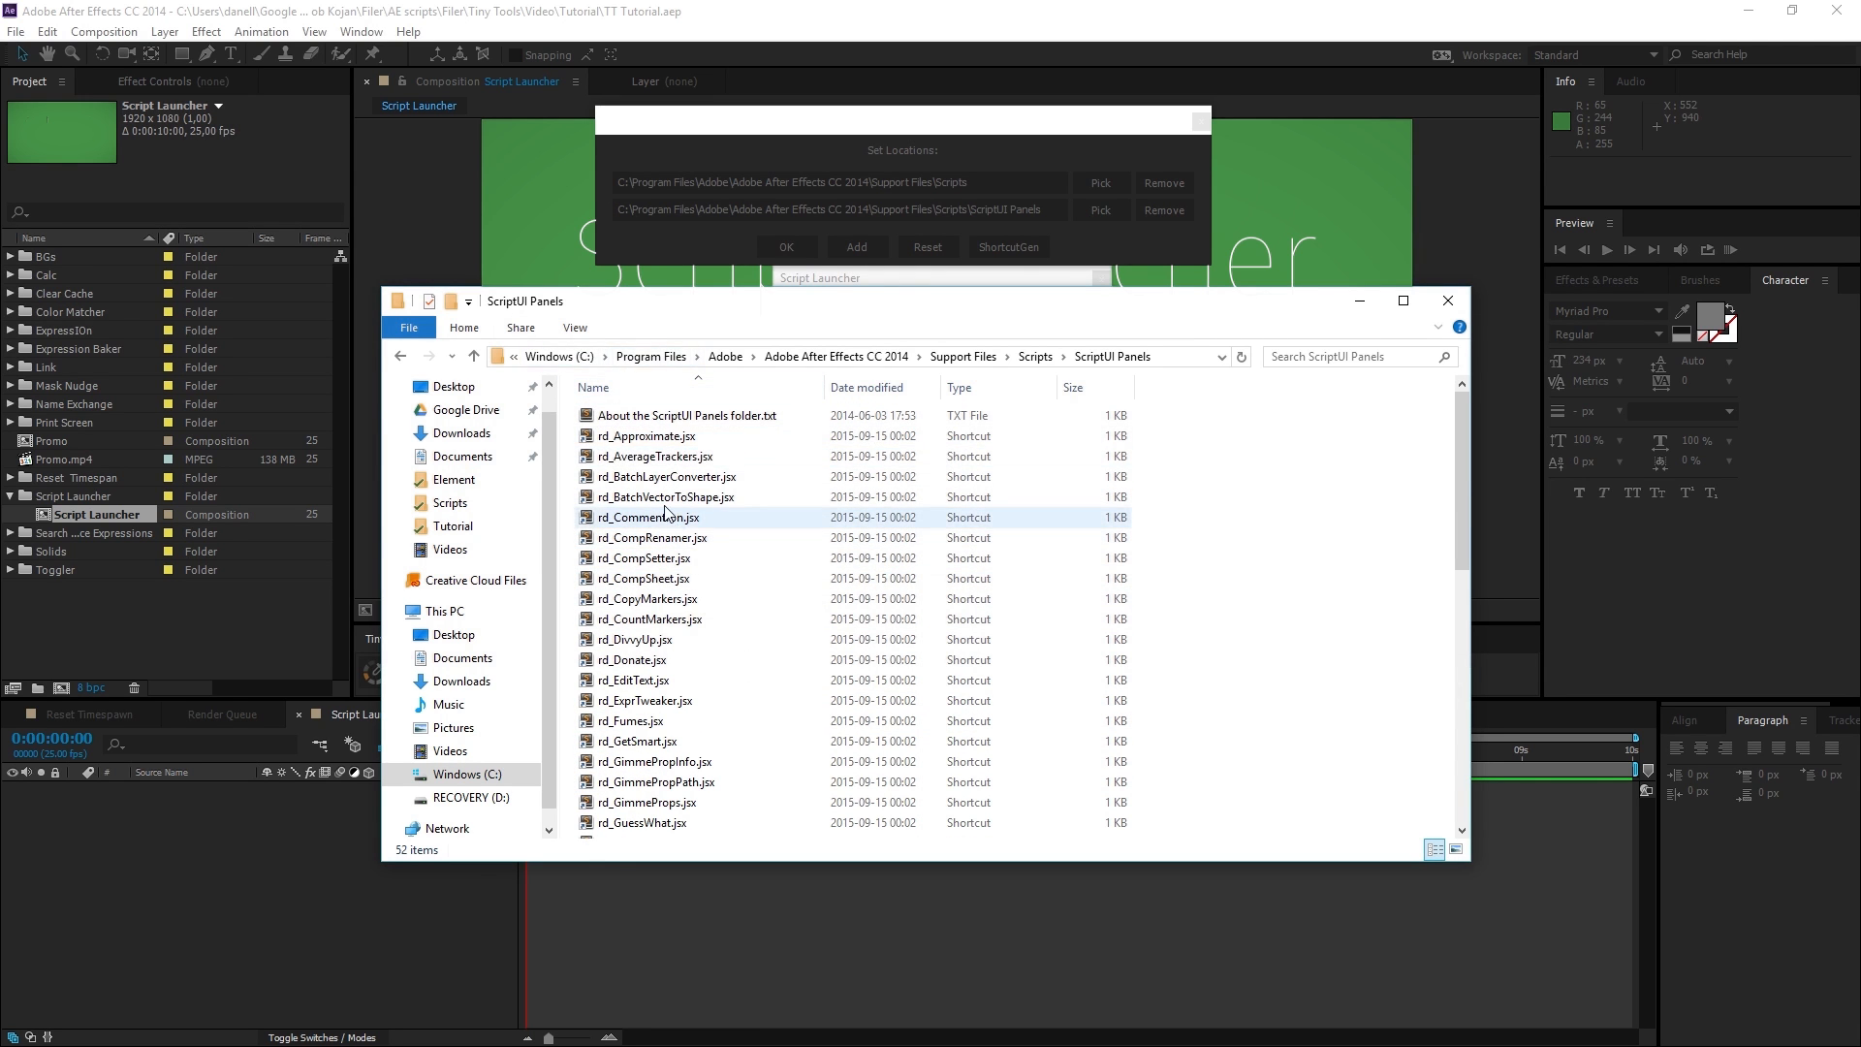
scroll(734, 725, down, 3)
Open rd_DivvyUp.jsx from the list of installed script panels.
click(378, 35)
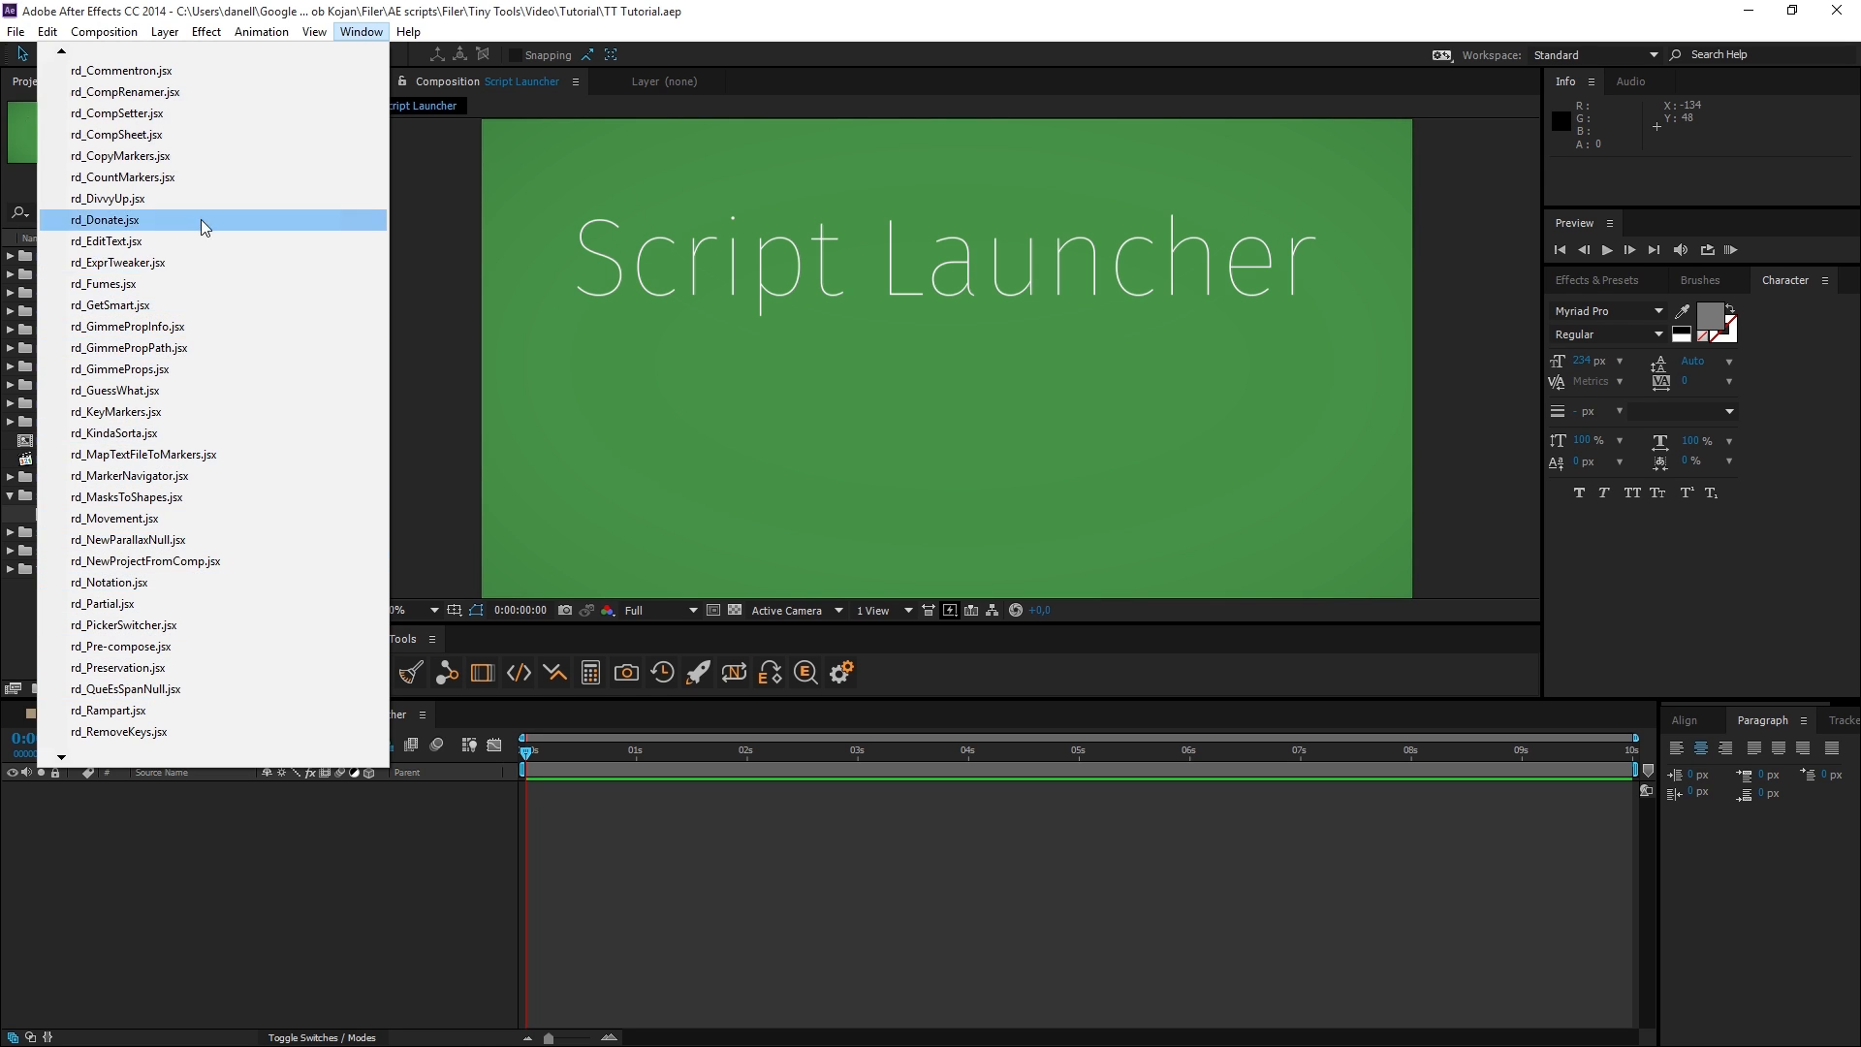
click(113, 201)
click(439, 84)
click(511, 88)
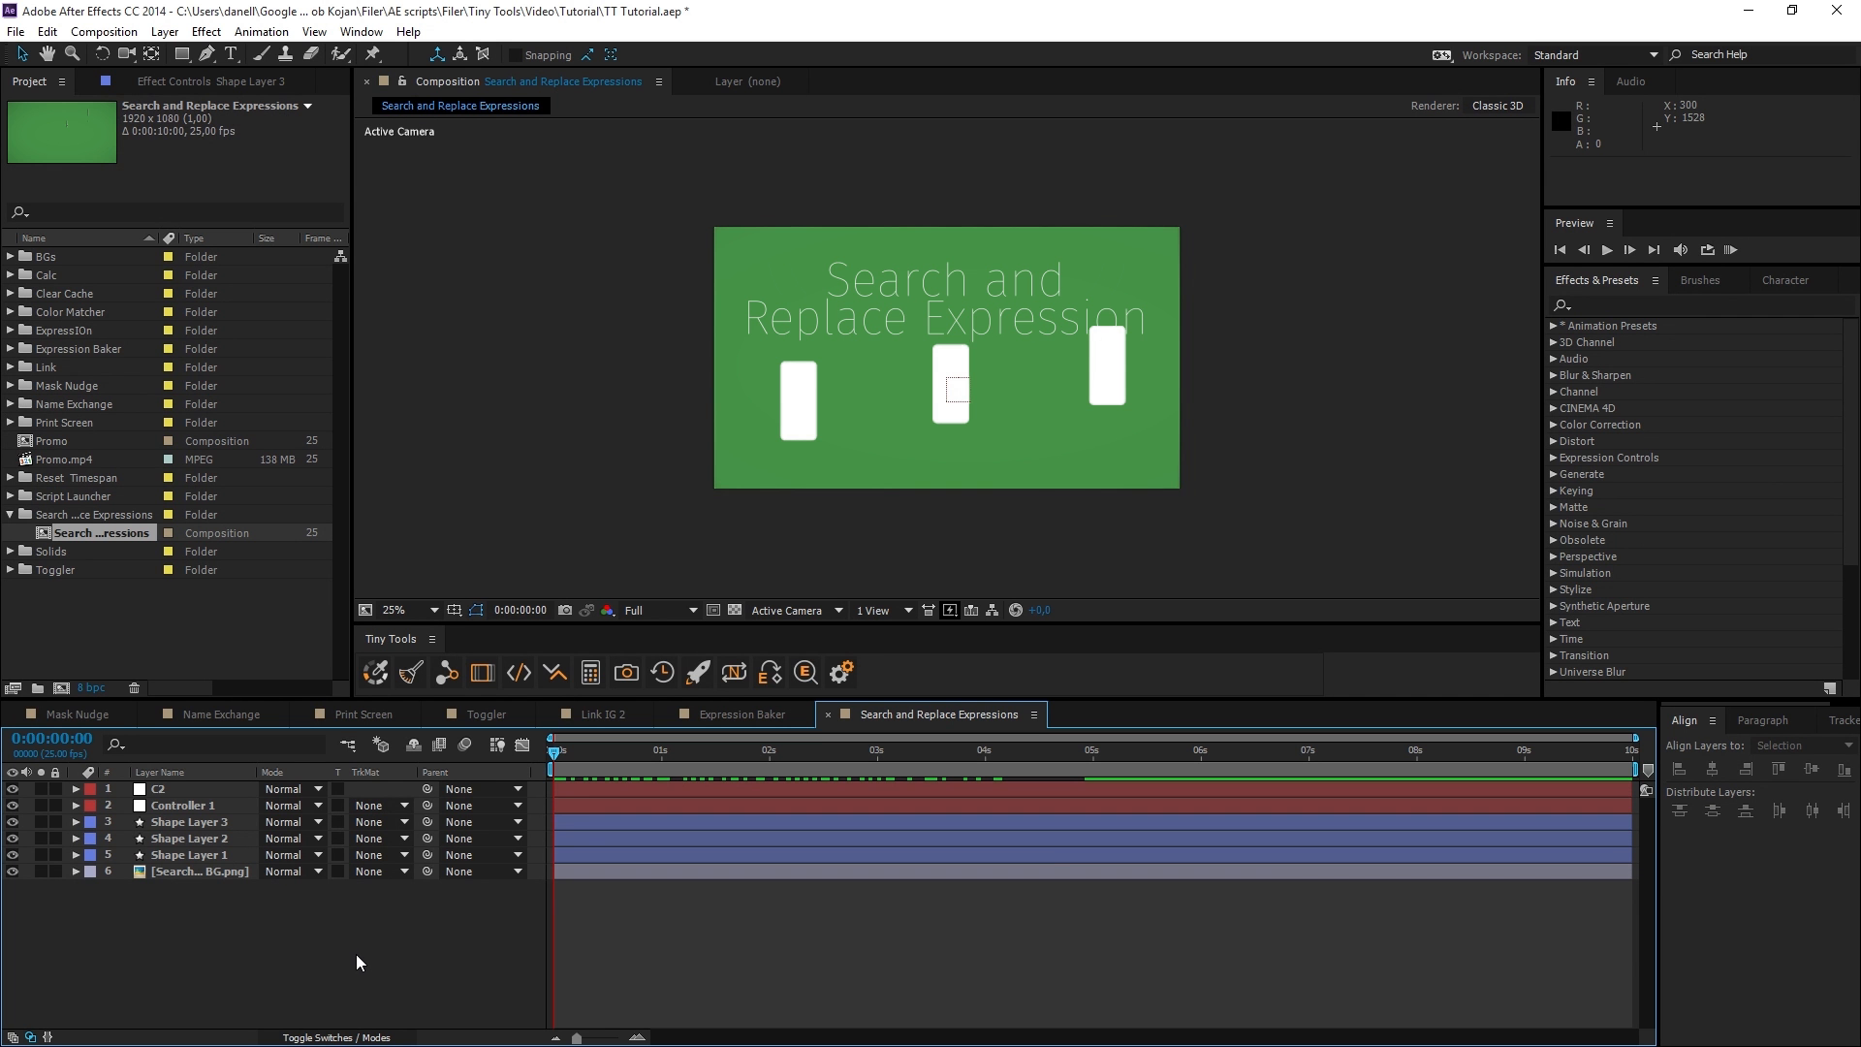
Inspect the expressions on Shape Layers 1 to 3 in the Search and Replace Expressions composition.
drag(352, 954, 204, 828)
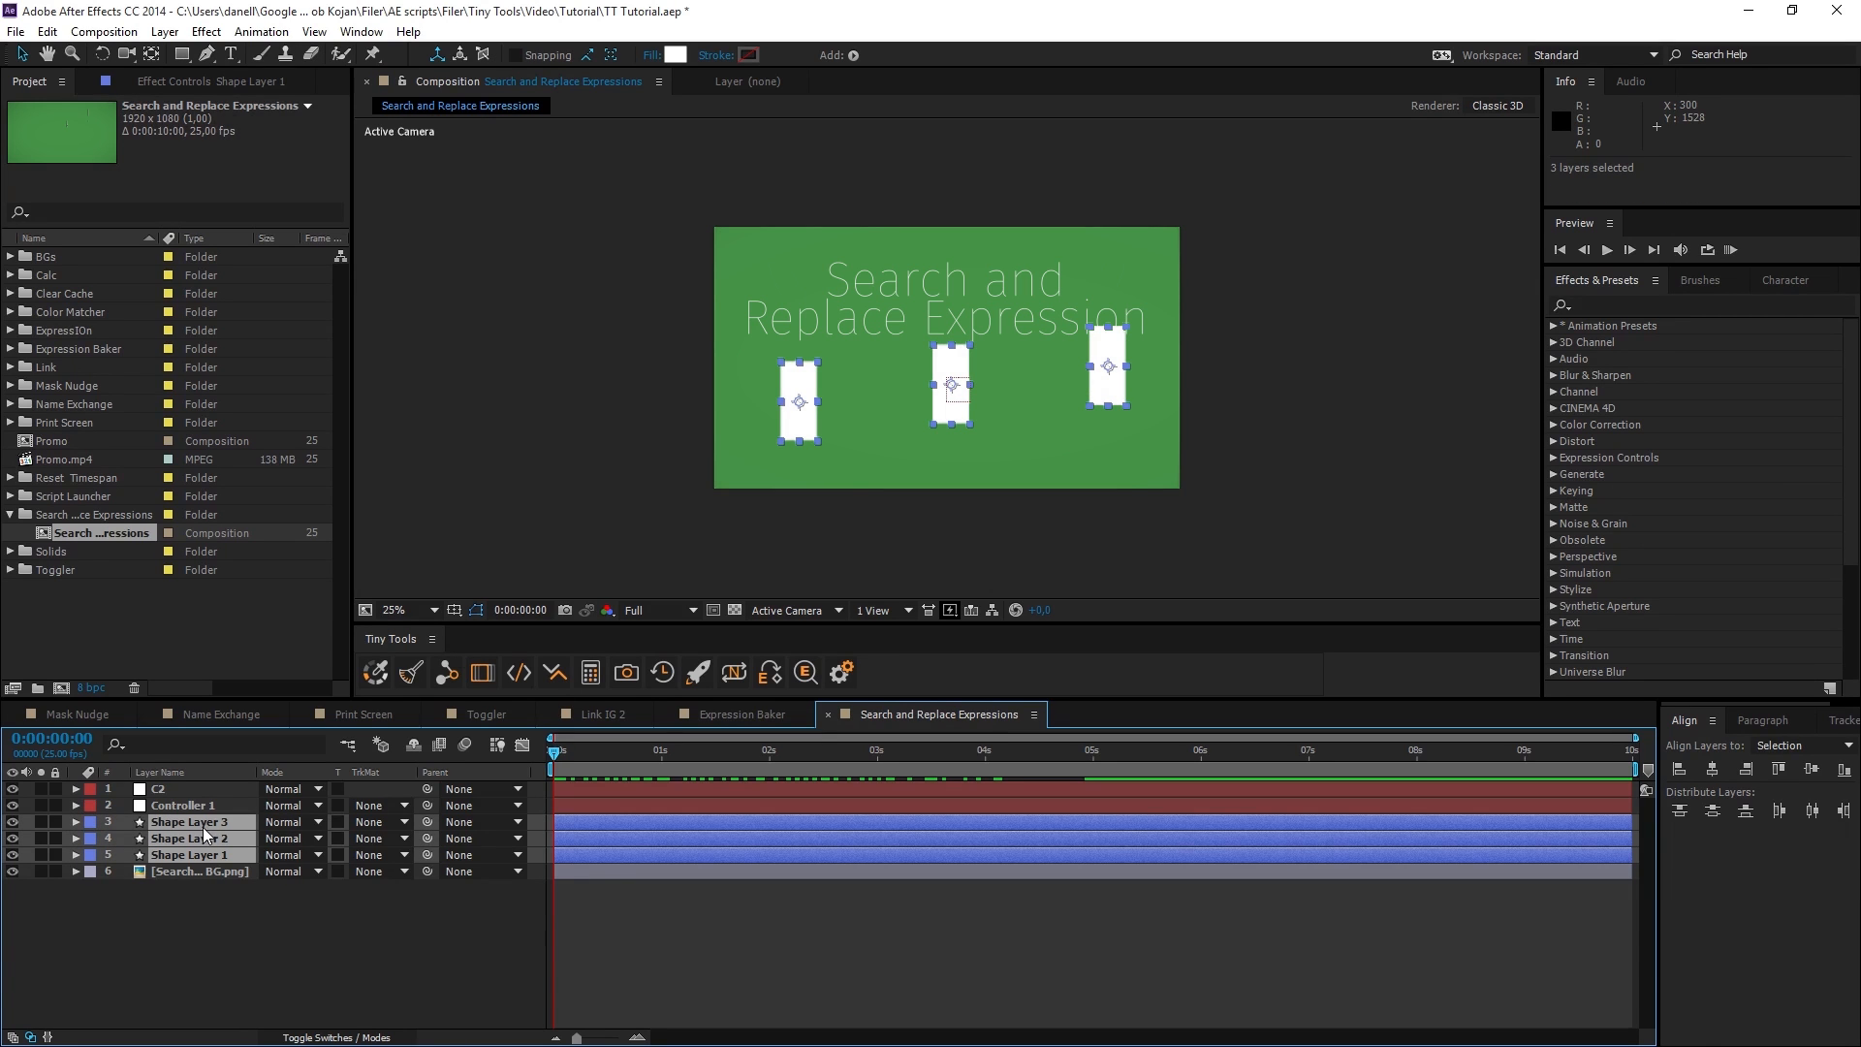
key(e)
key(e)
scroll(615, 881, up, 2)
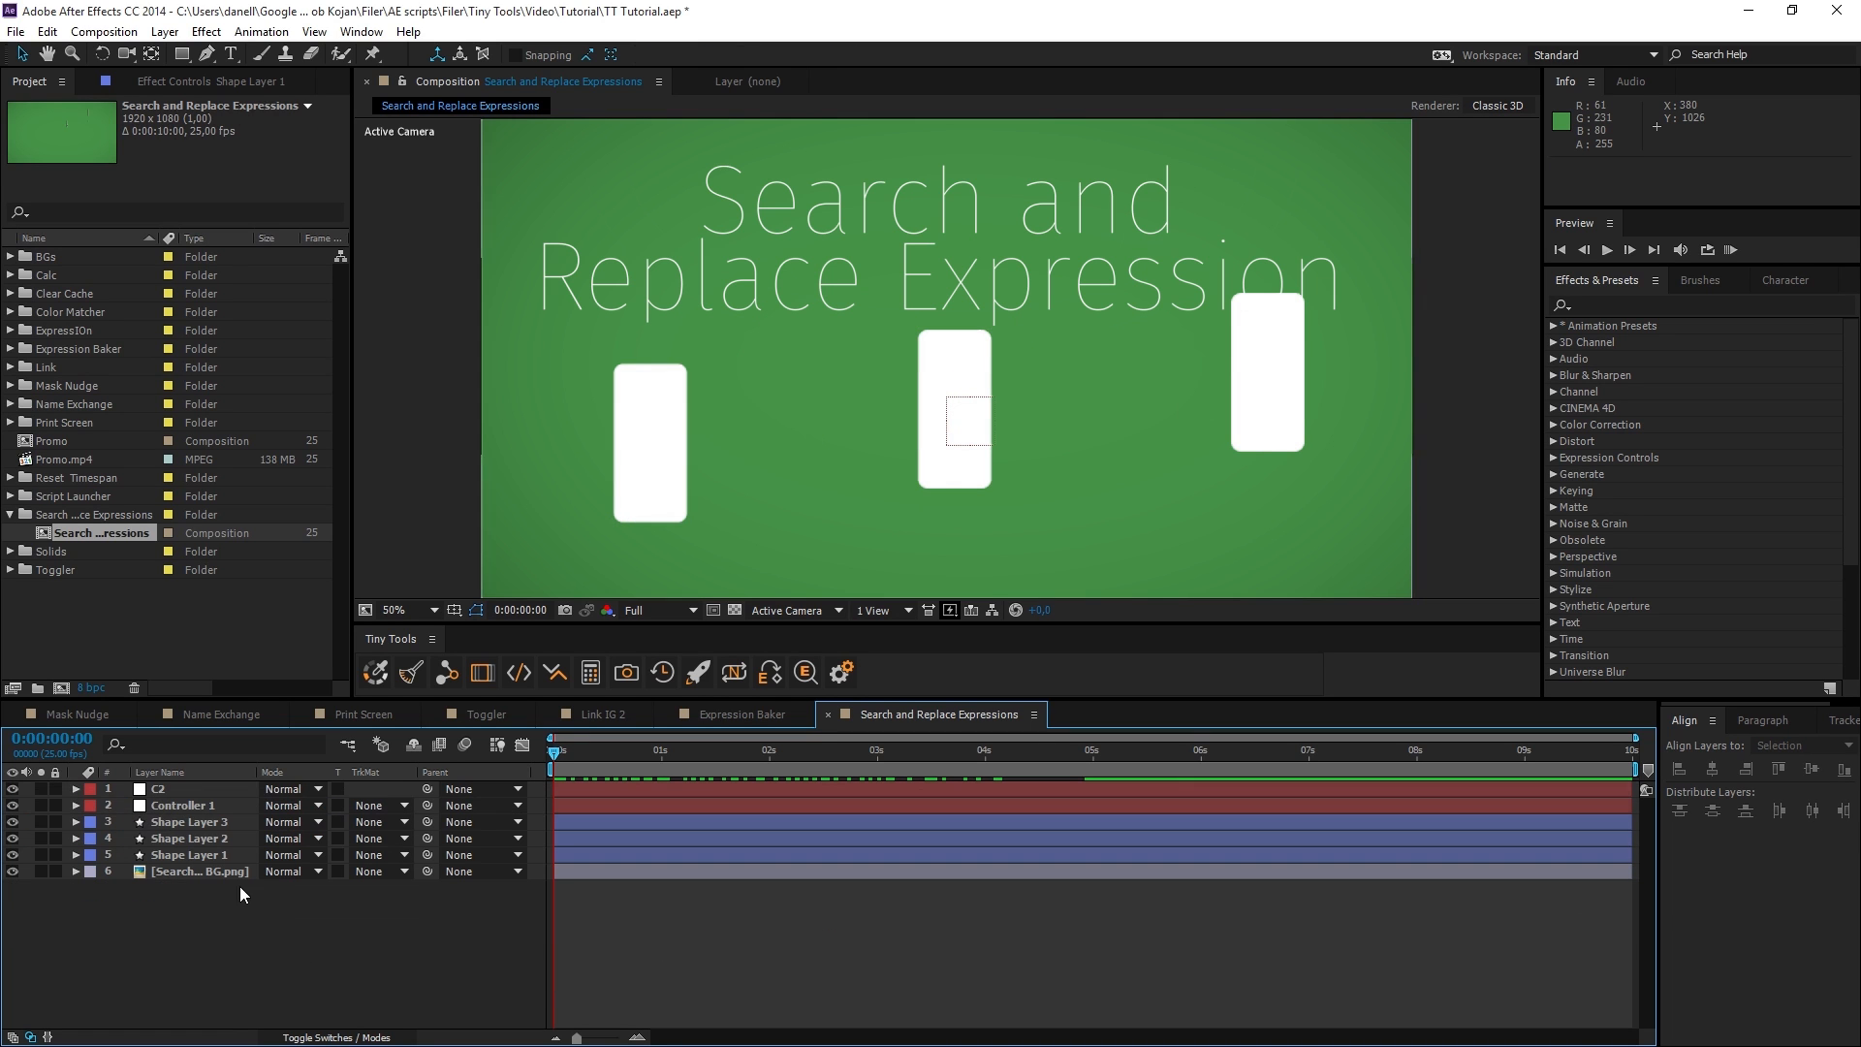
Select the Controller 1 null and preview its motion with the shape layers up to 0:00:01:00.
click(198, 824)
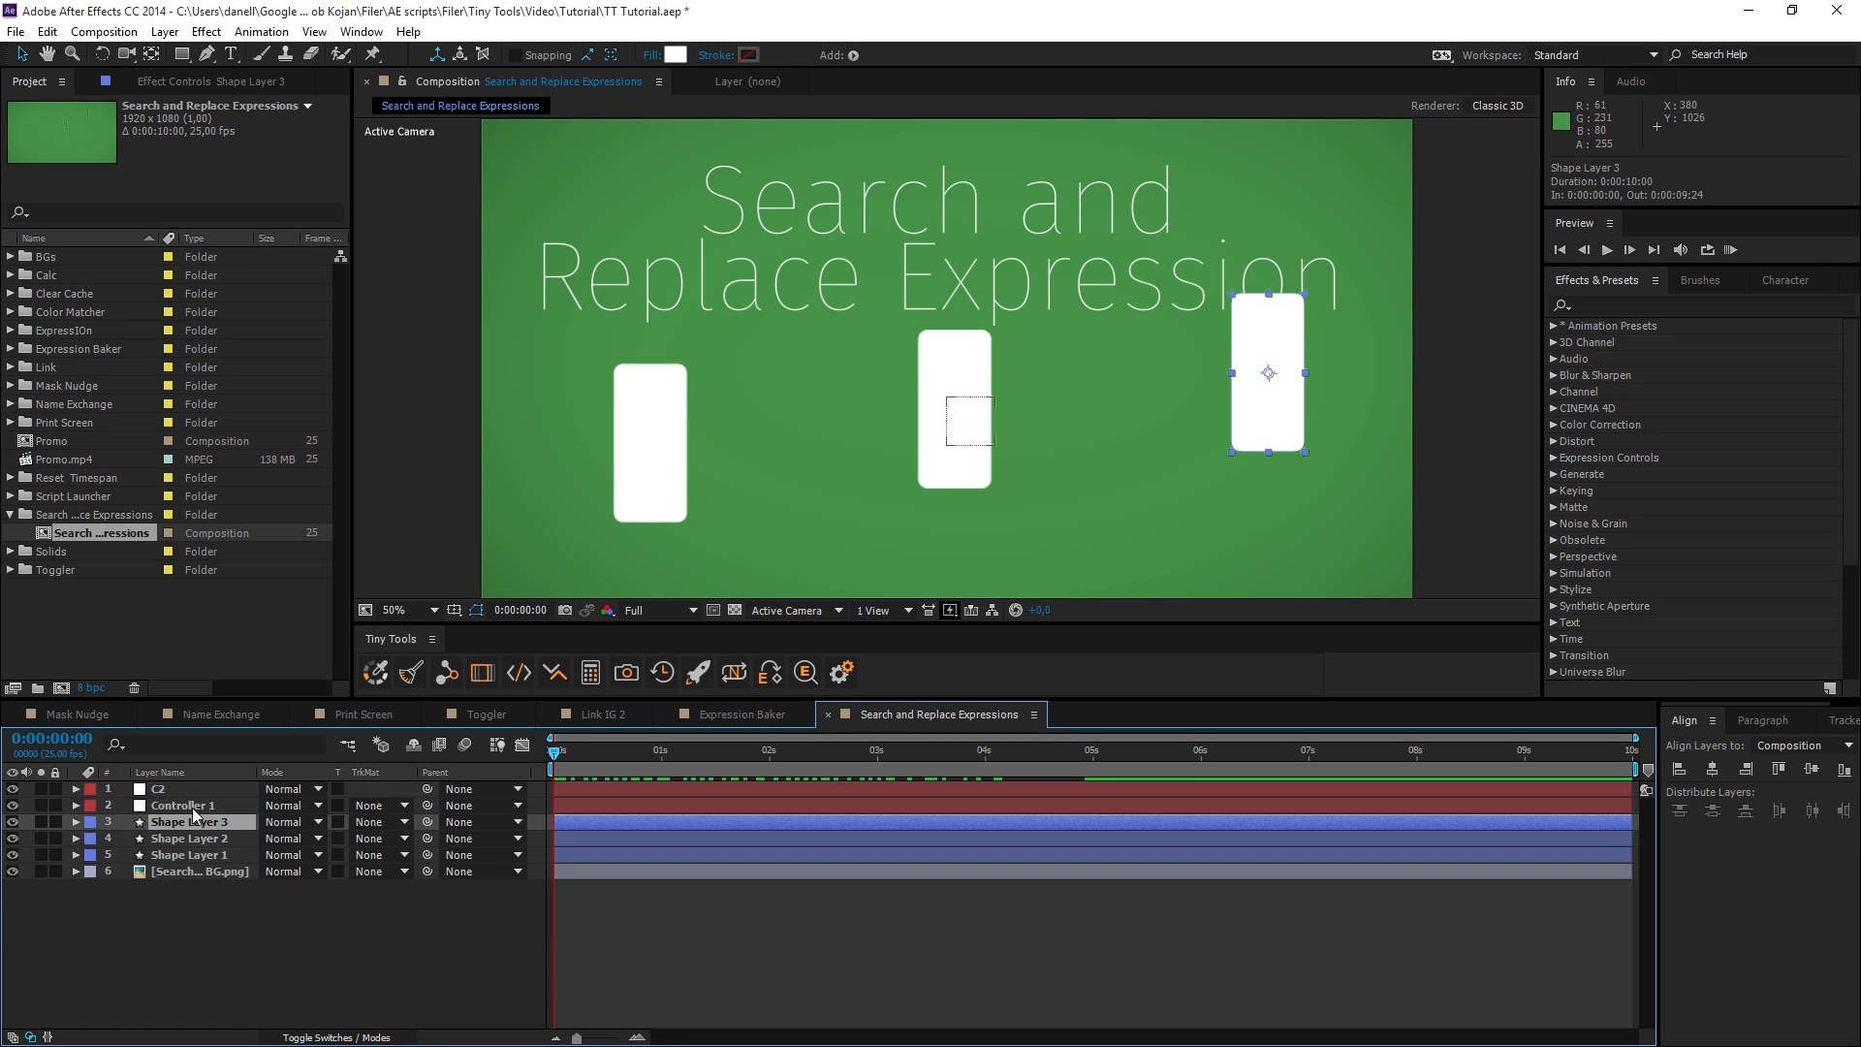
click(191, 806)
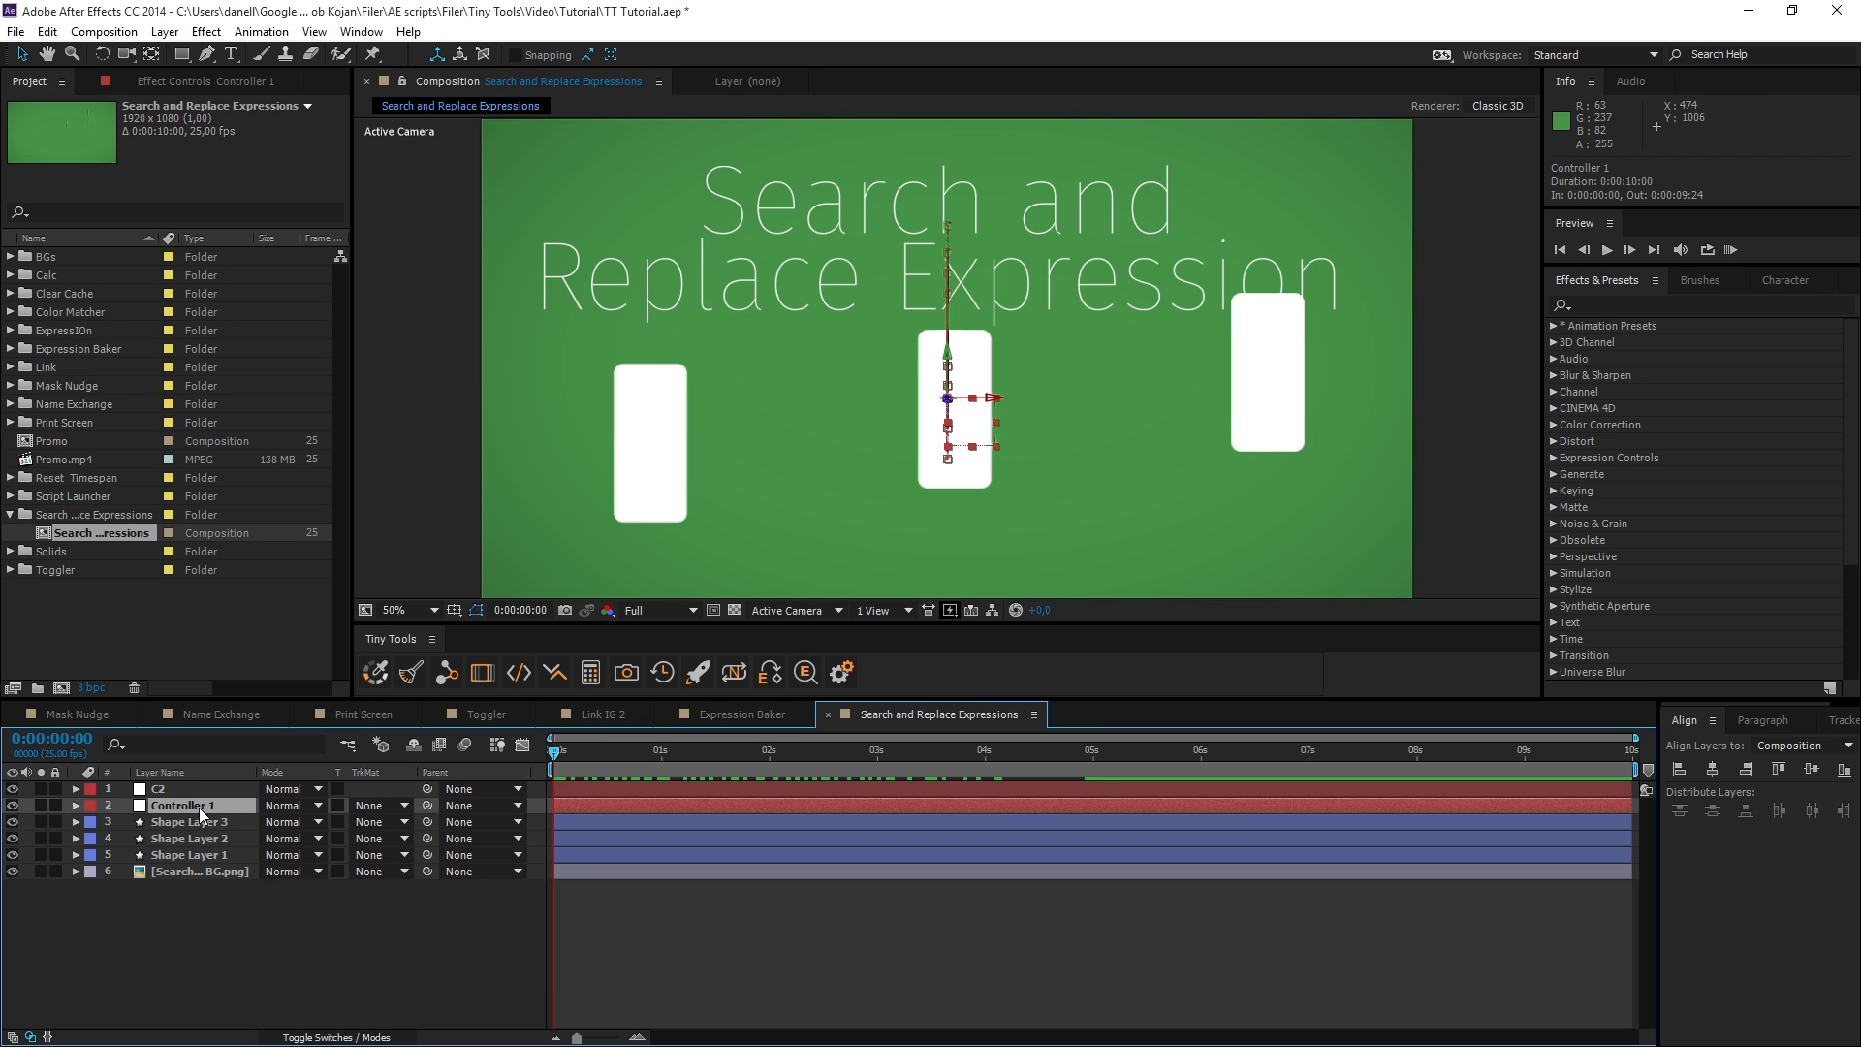
drag(581, 752, 661, 752)
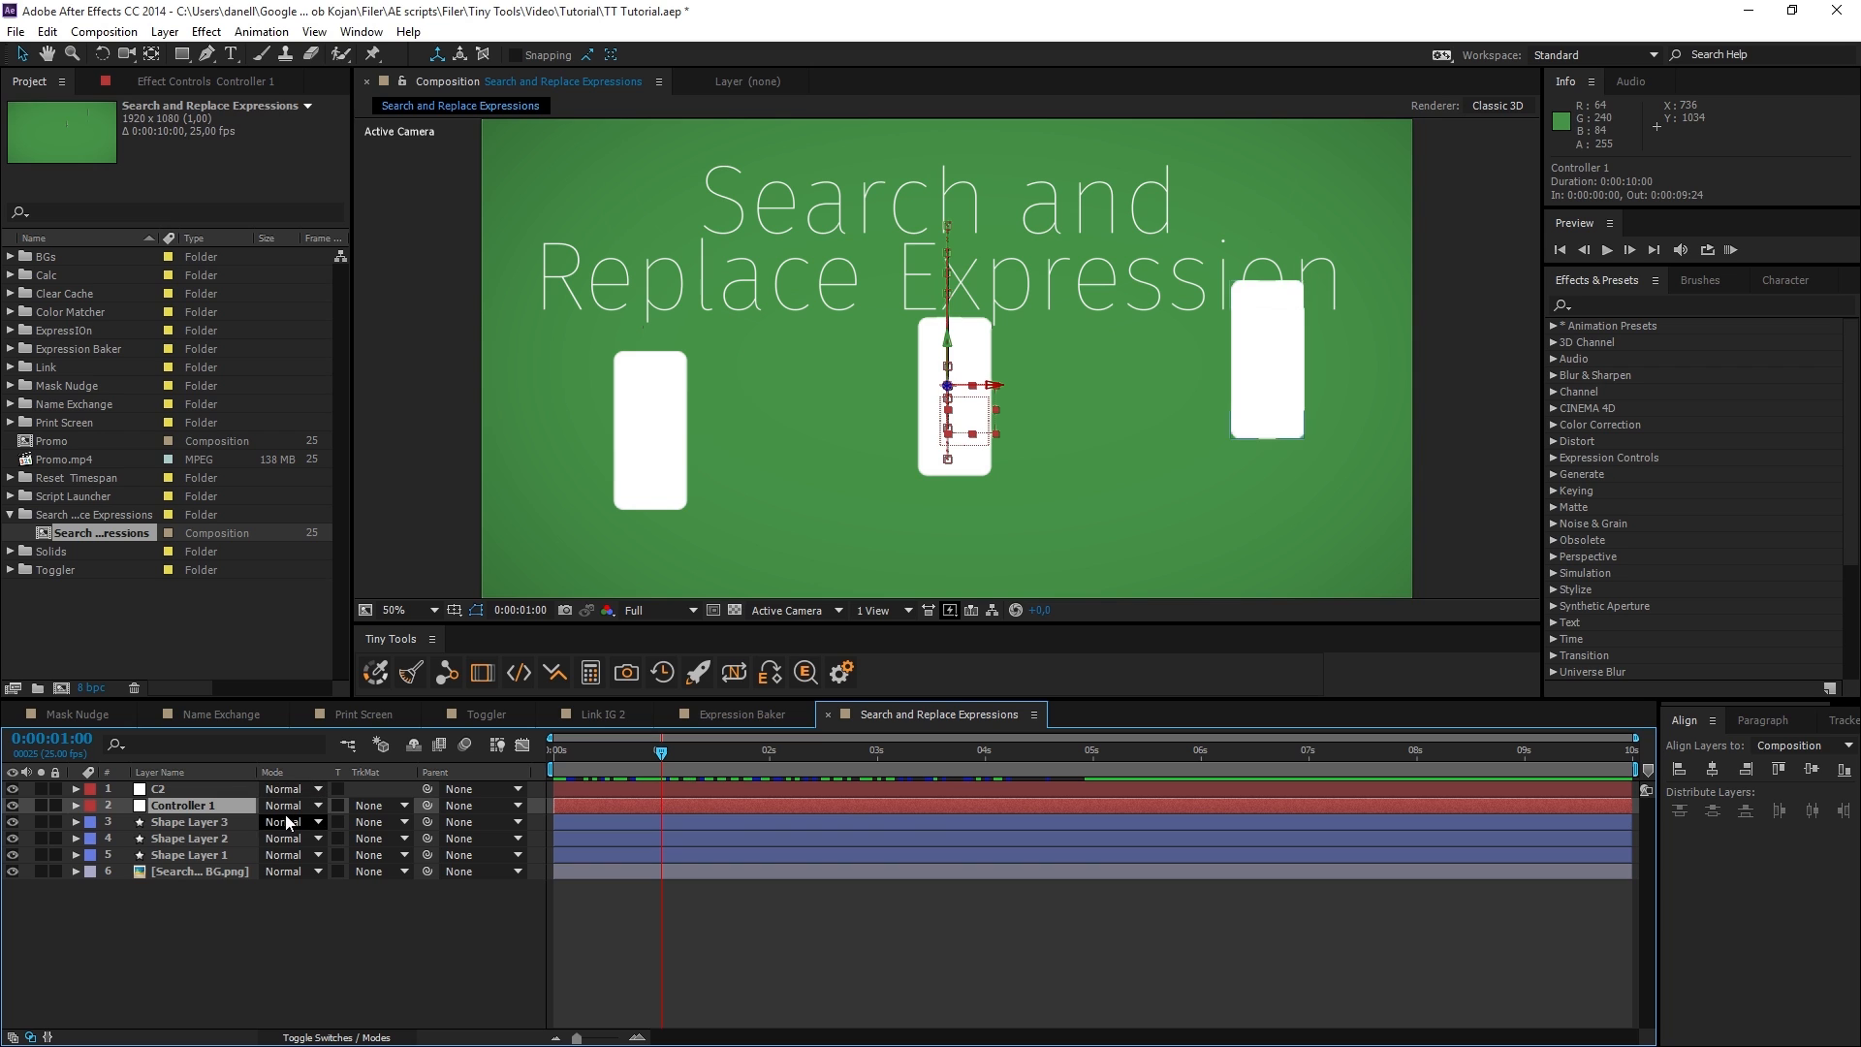
Compare the C2 null's motion path with Controller 1's, and highlight the three shape layers.
click(166, 793)
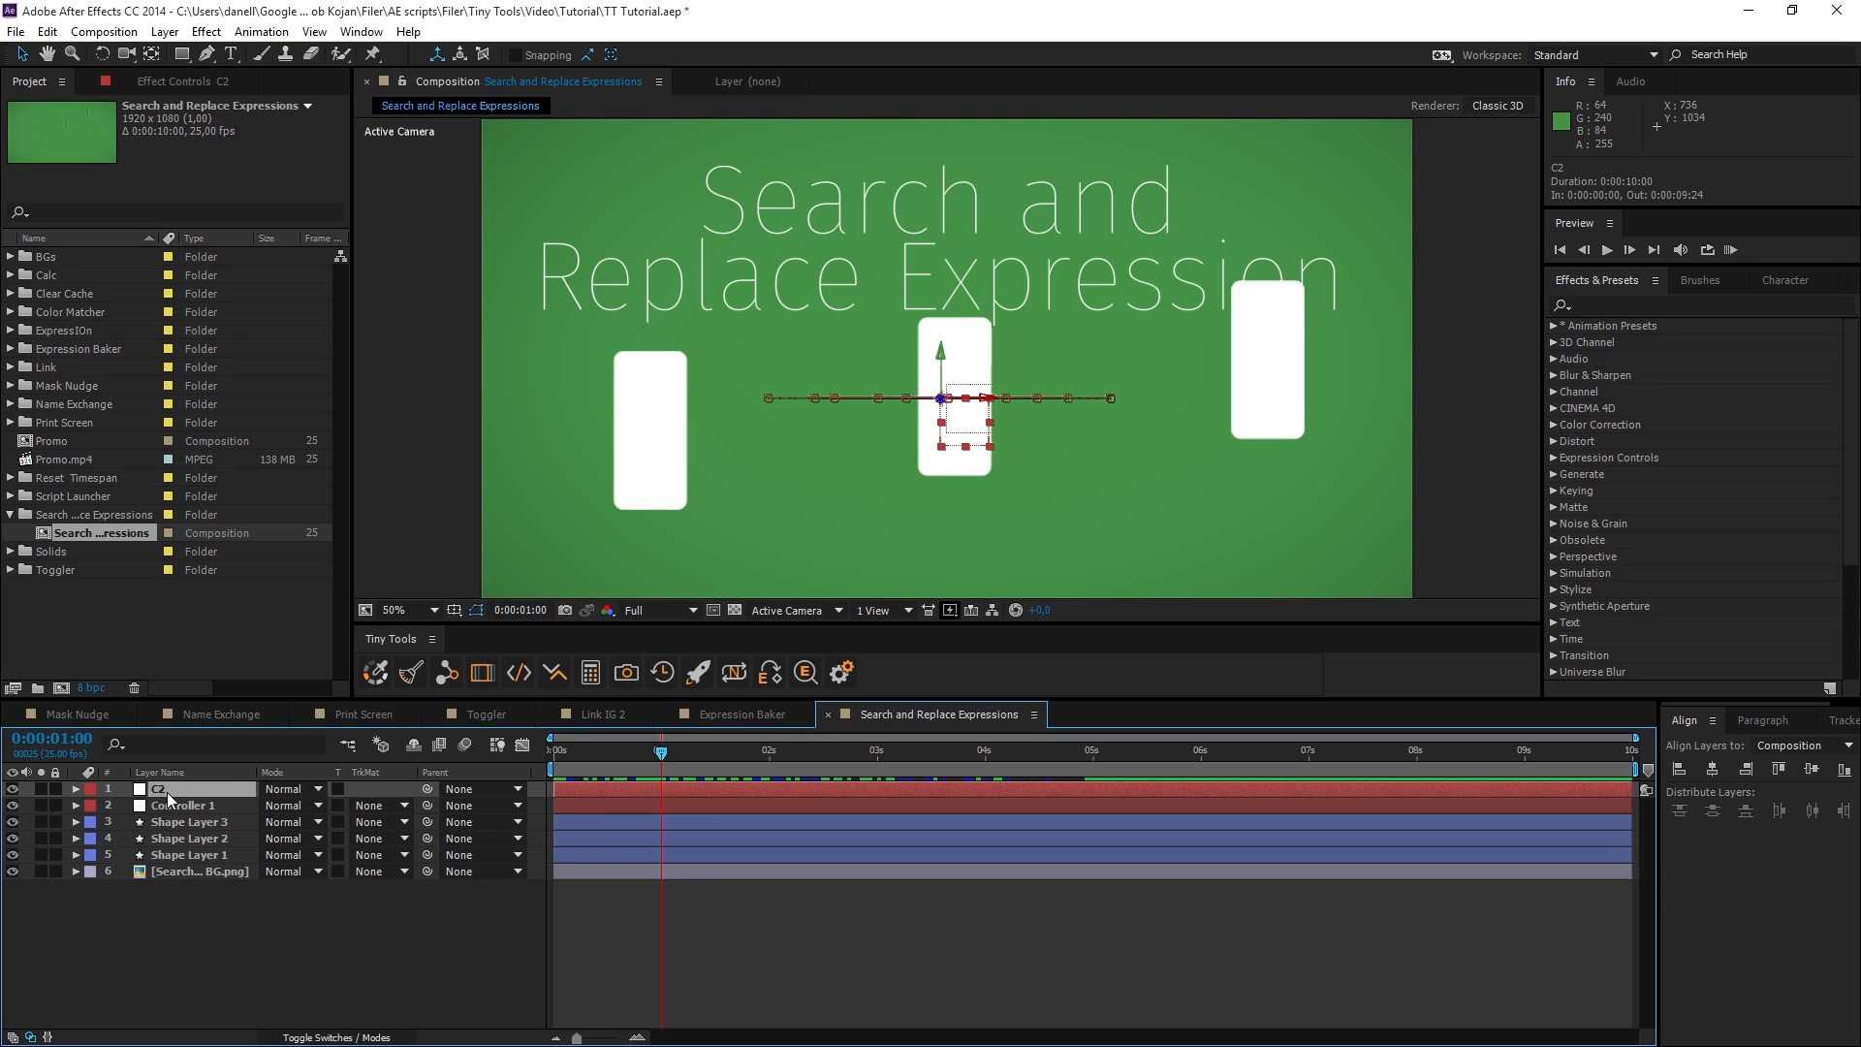
click(221, 808)
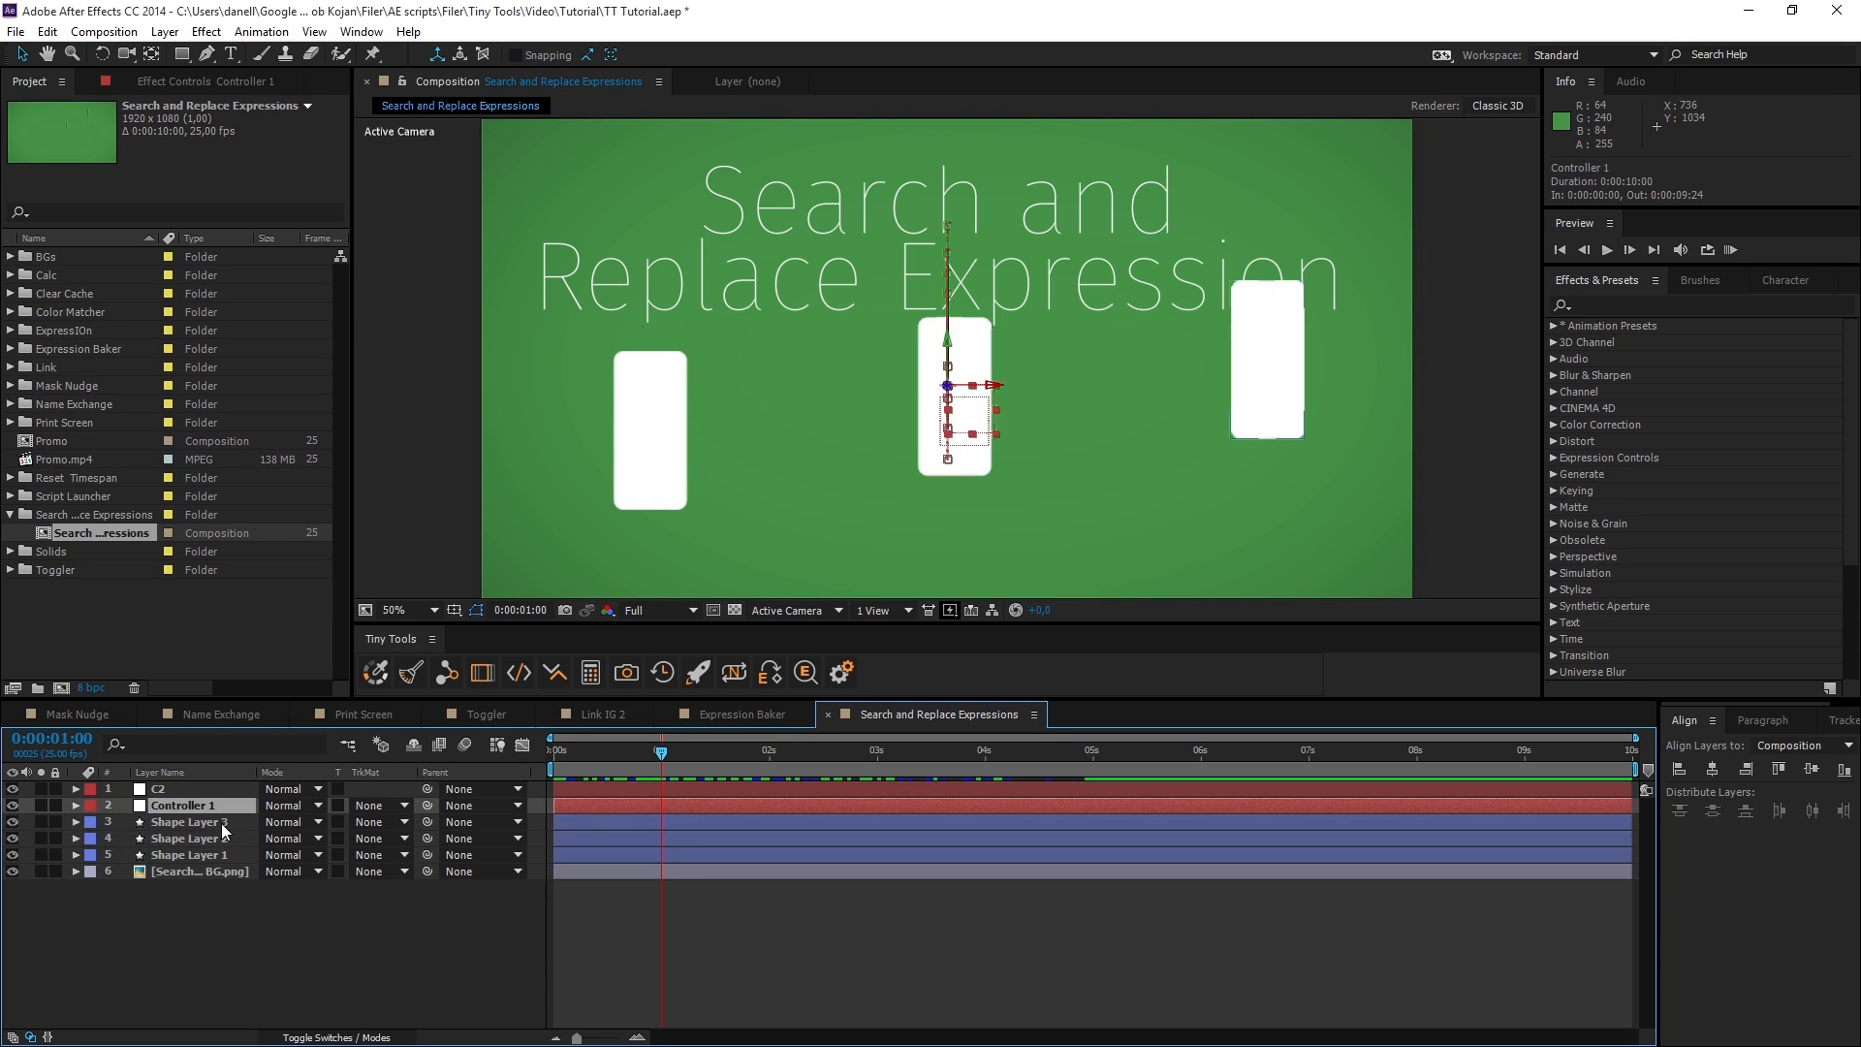
click(221, 822)
shift+click(223, 853)
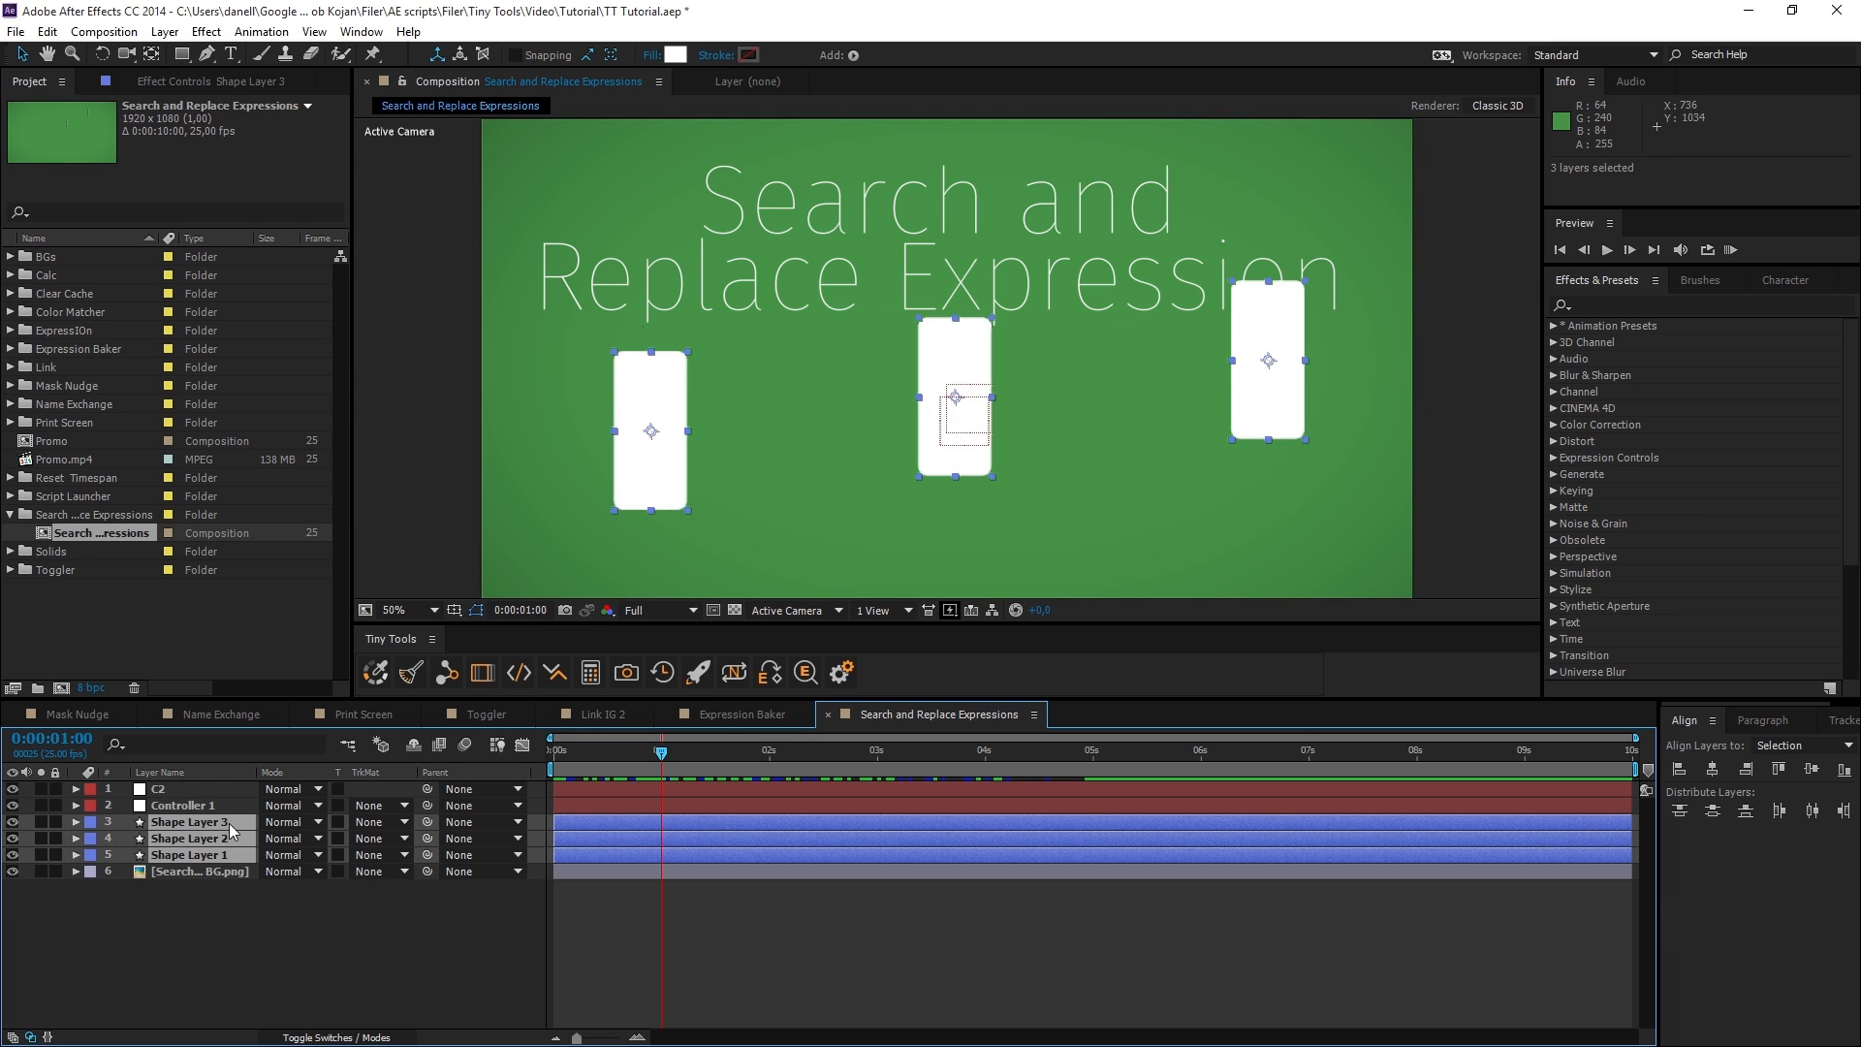
click(252, 928)
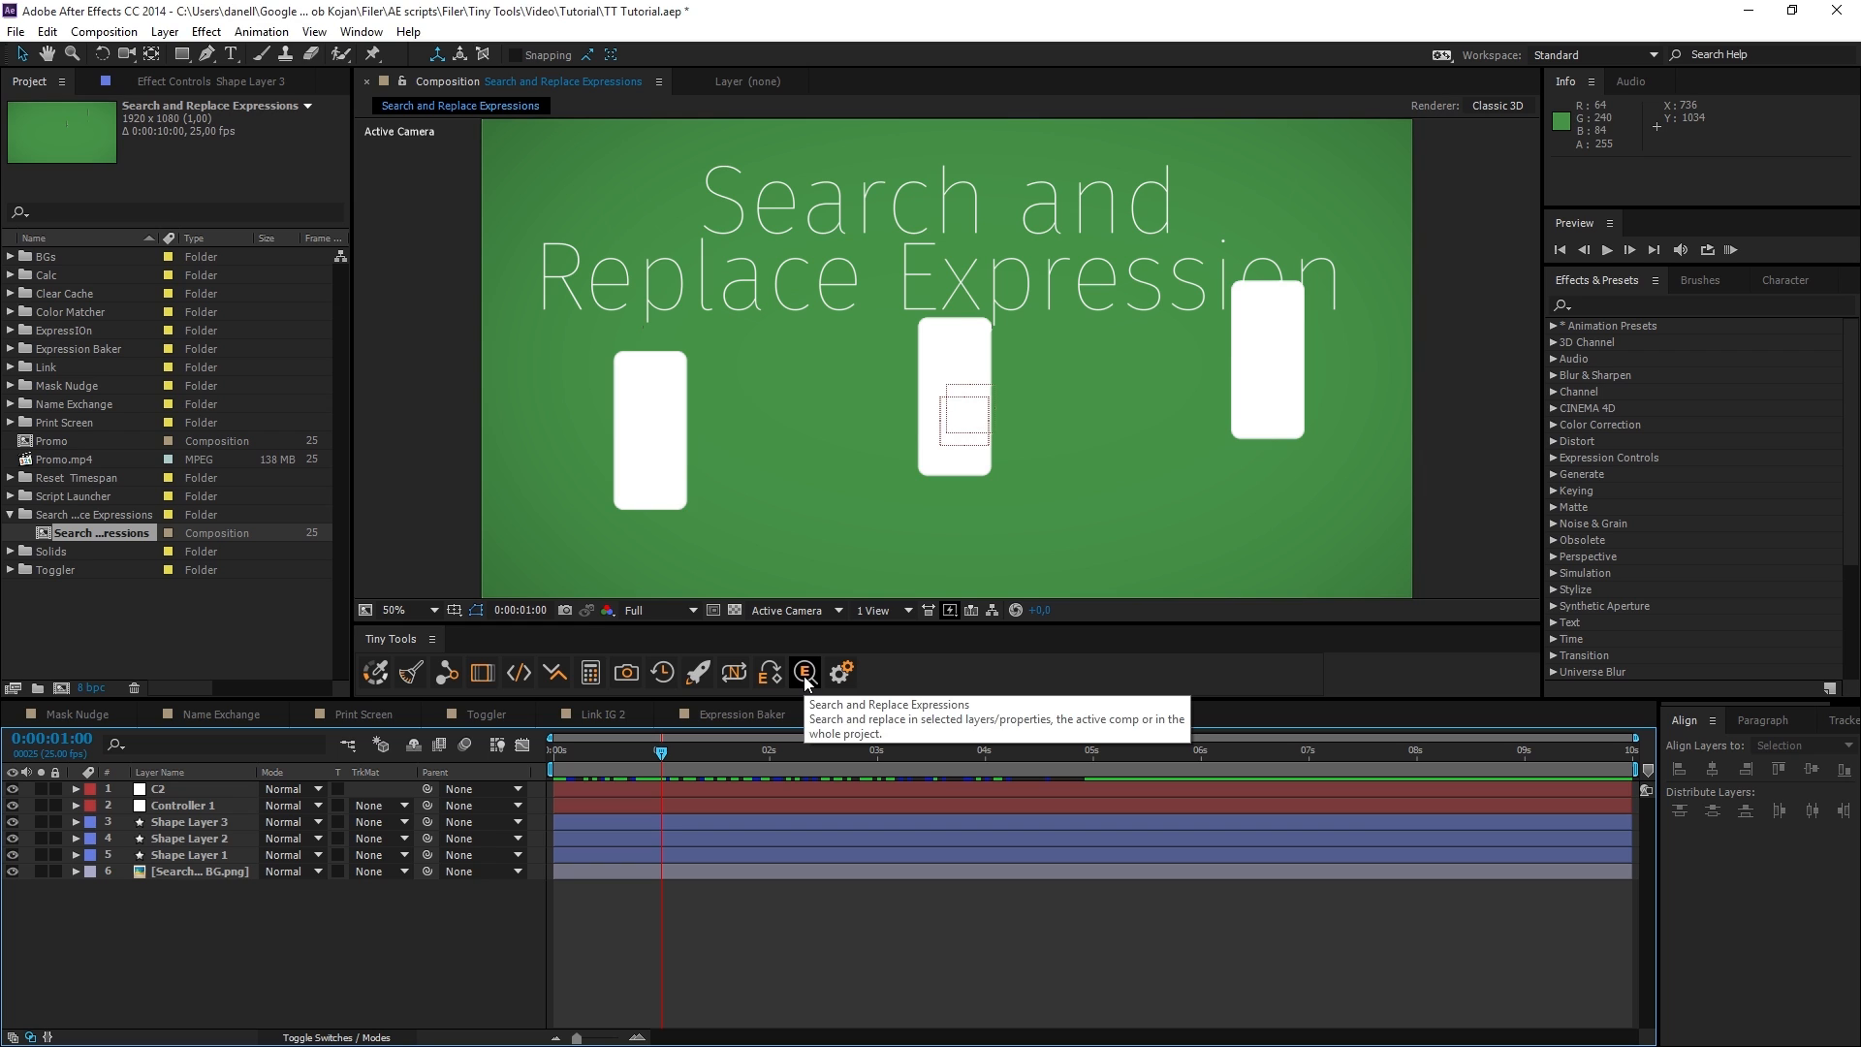
Open Search and Replace Expressions and enter "Controller 1" as the search text and "C2" as the replacement.
click(804, 677)
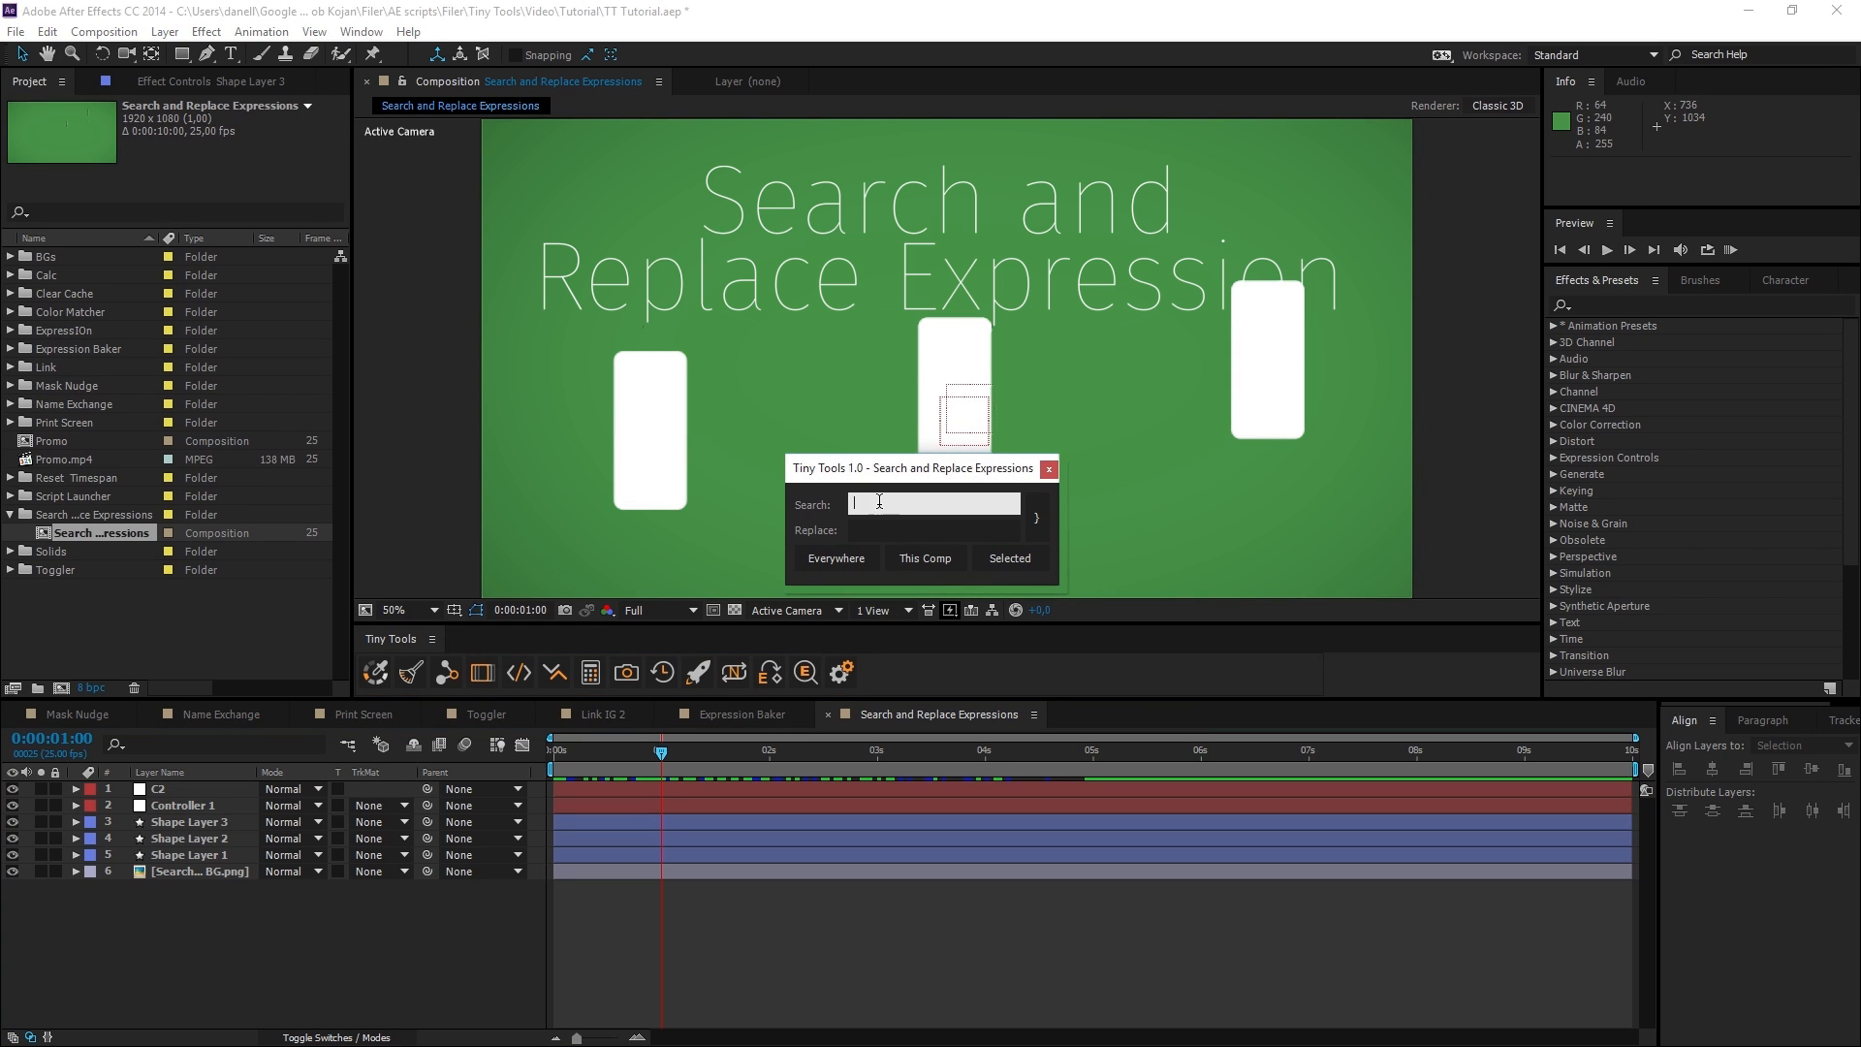
drag(882, 471, 882, 491)
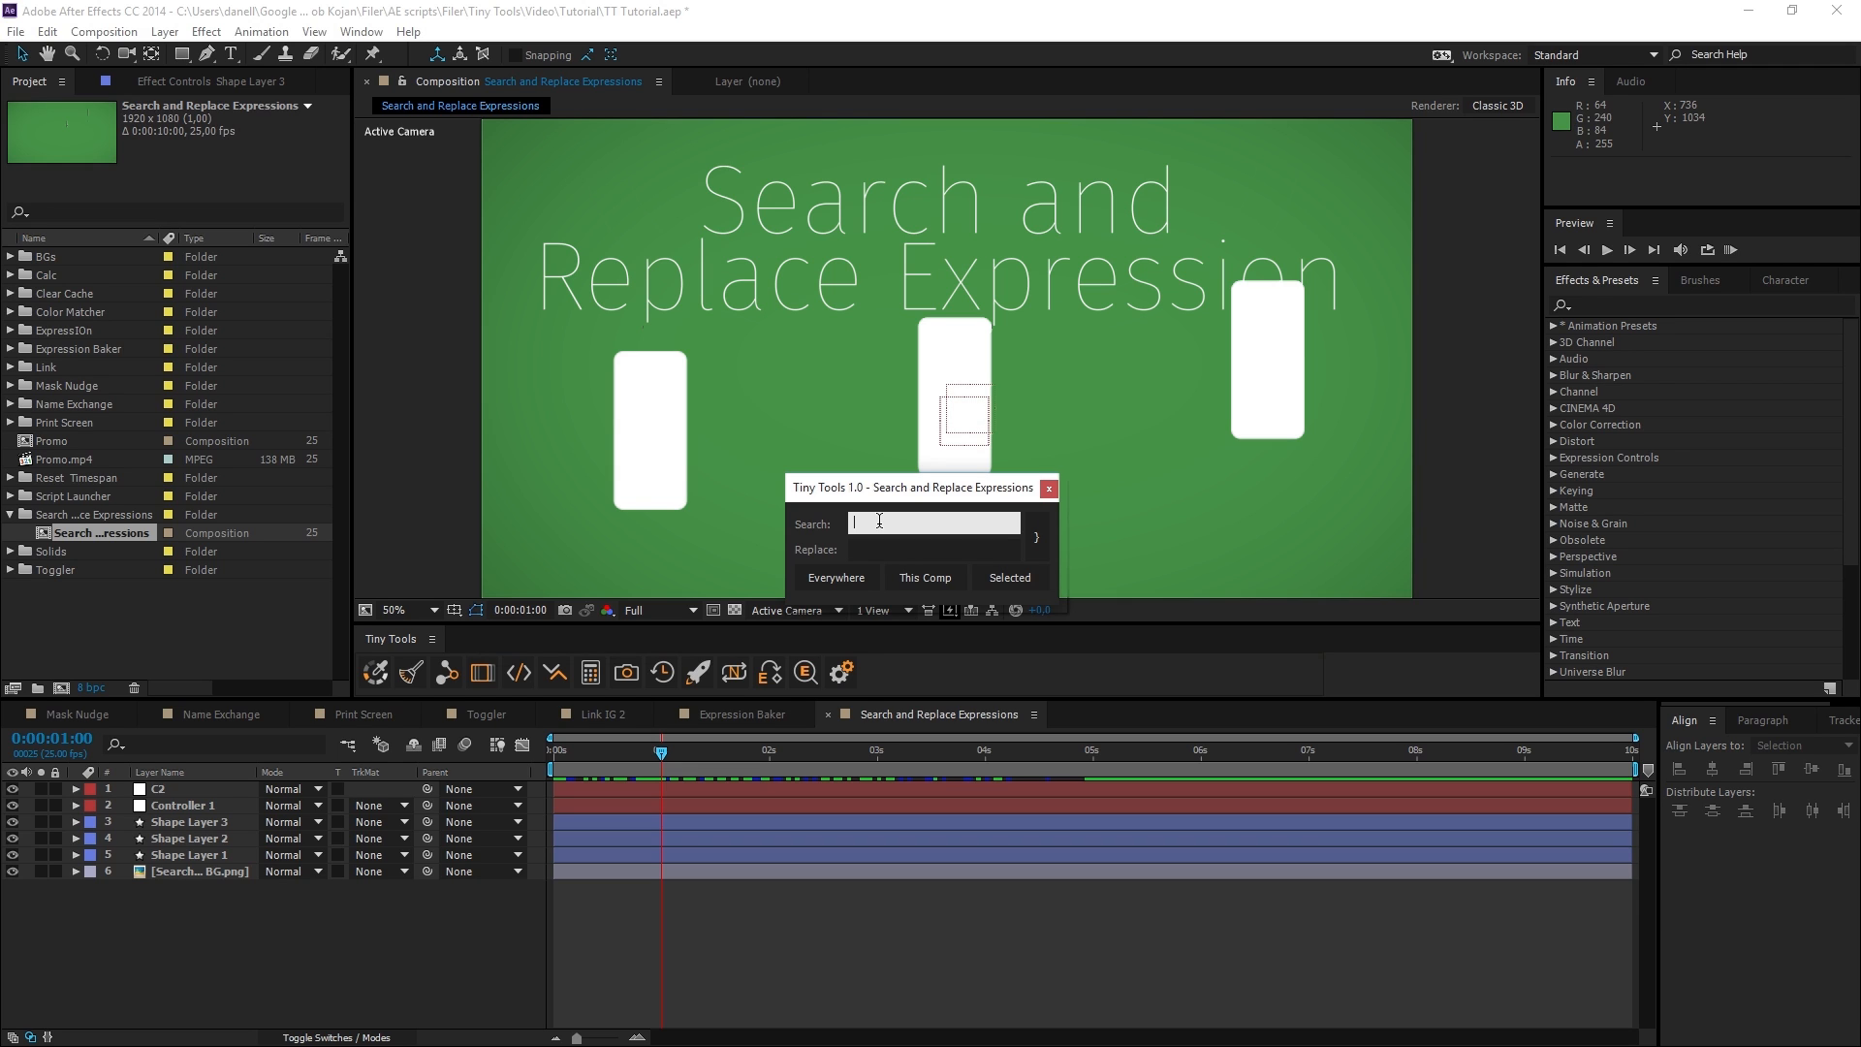
text(Controller 1)
key(Tab)
text(C2)
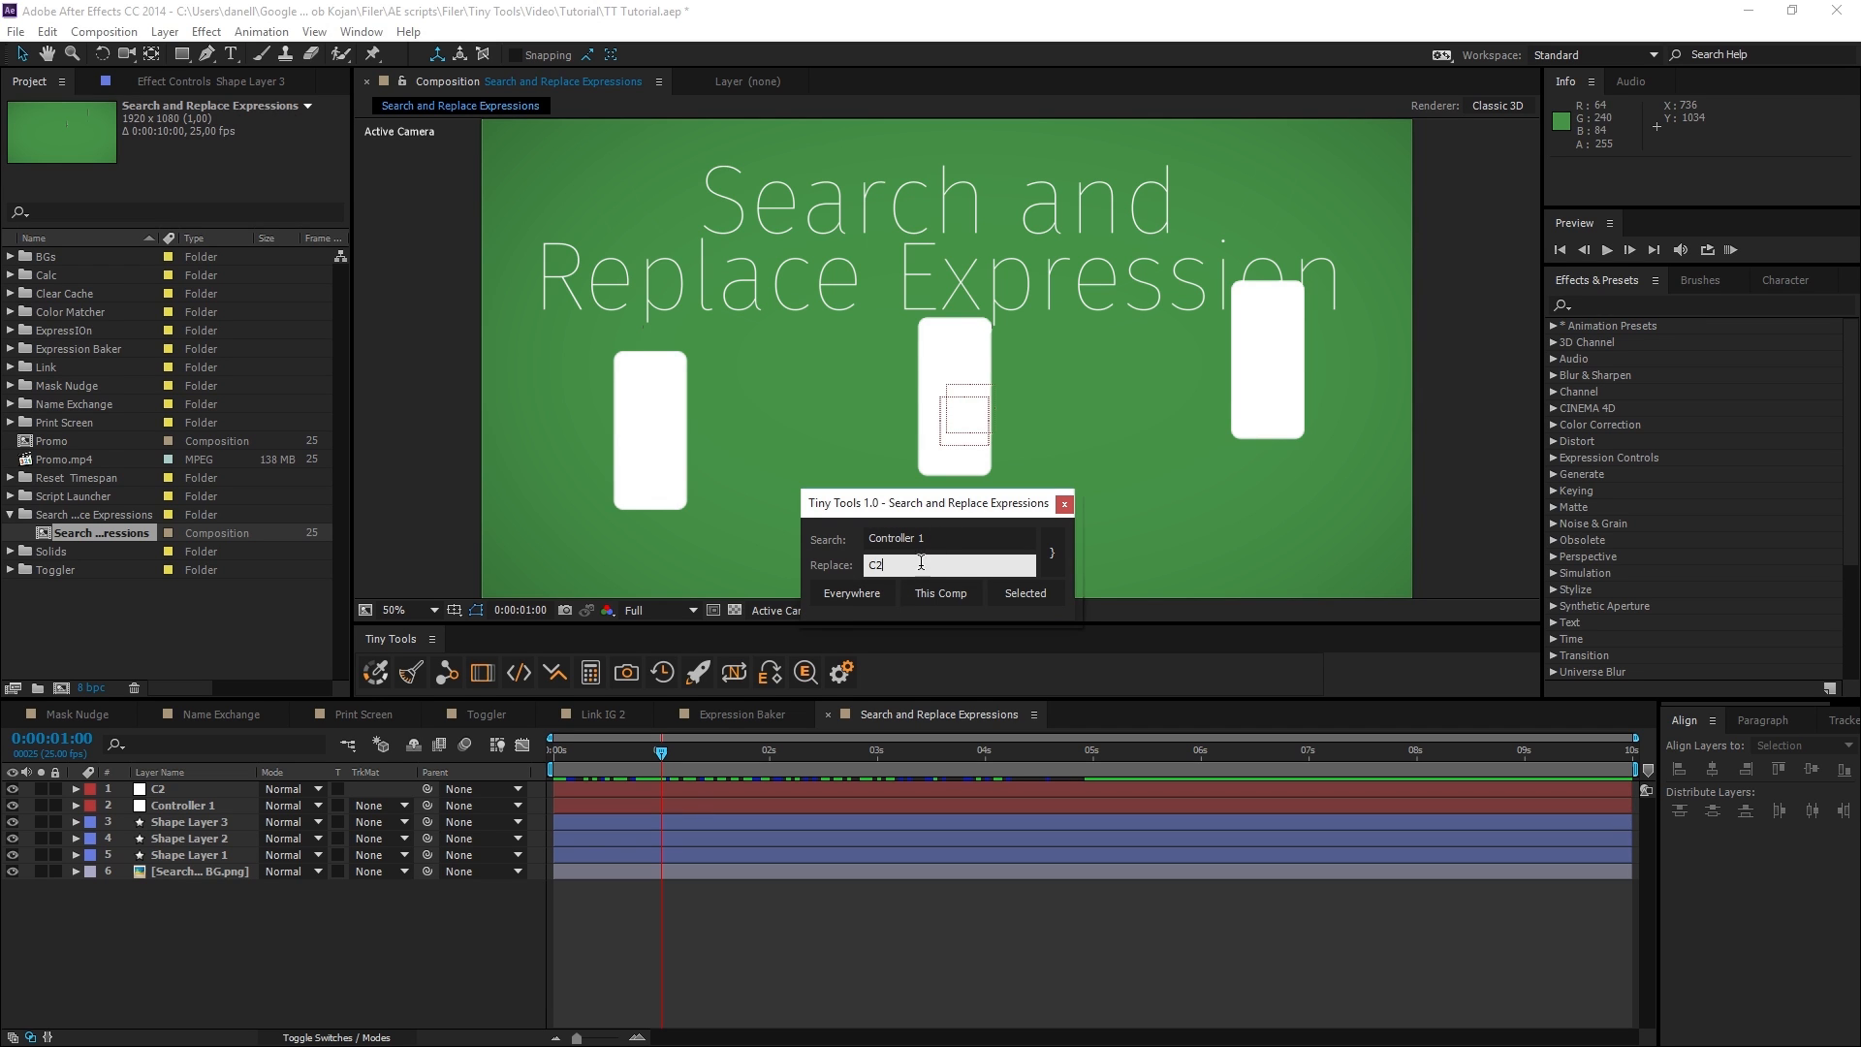
Replace "Controller 1" with "C2" in the expressions of only Shape Layer 1 and Shape Layer 2.
click(870, 595)
click(447, 955)
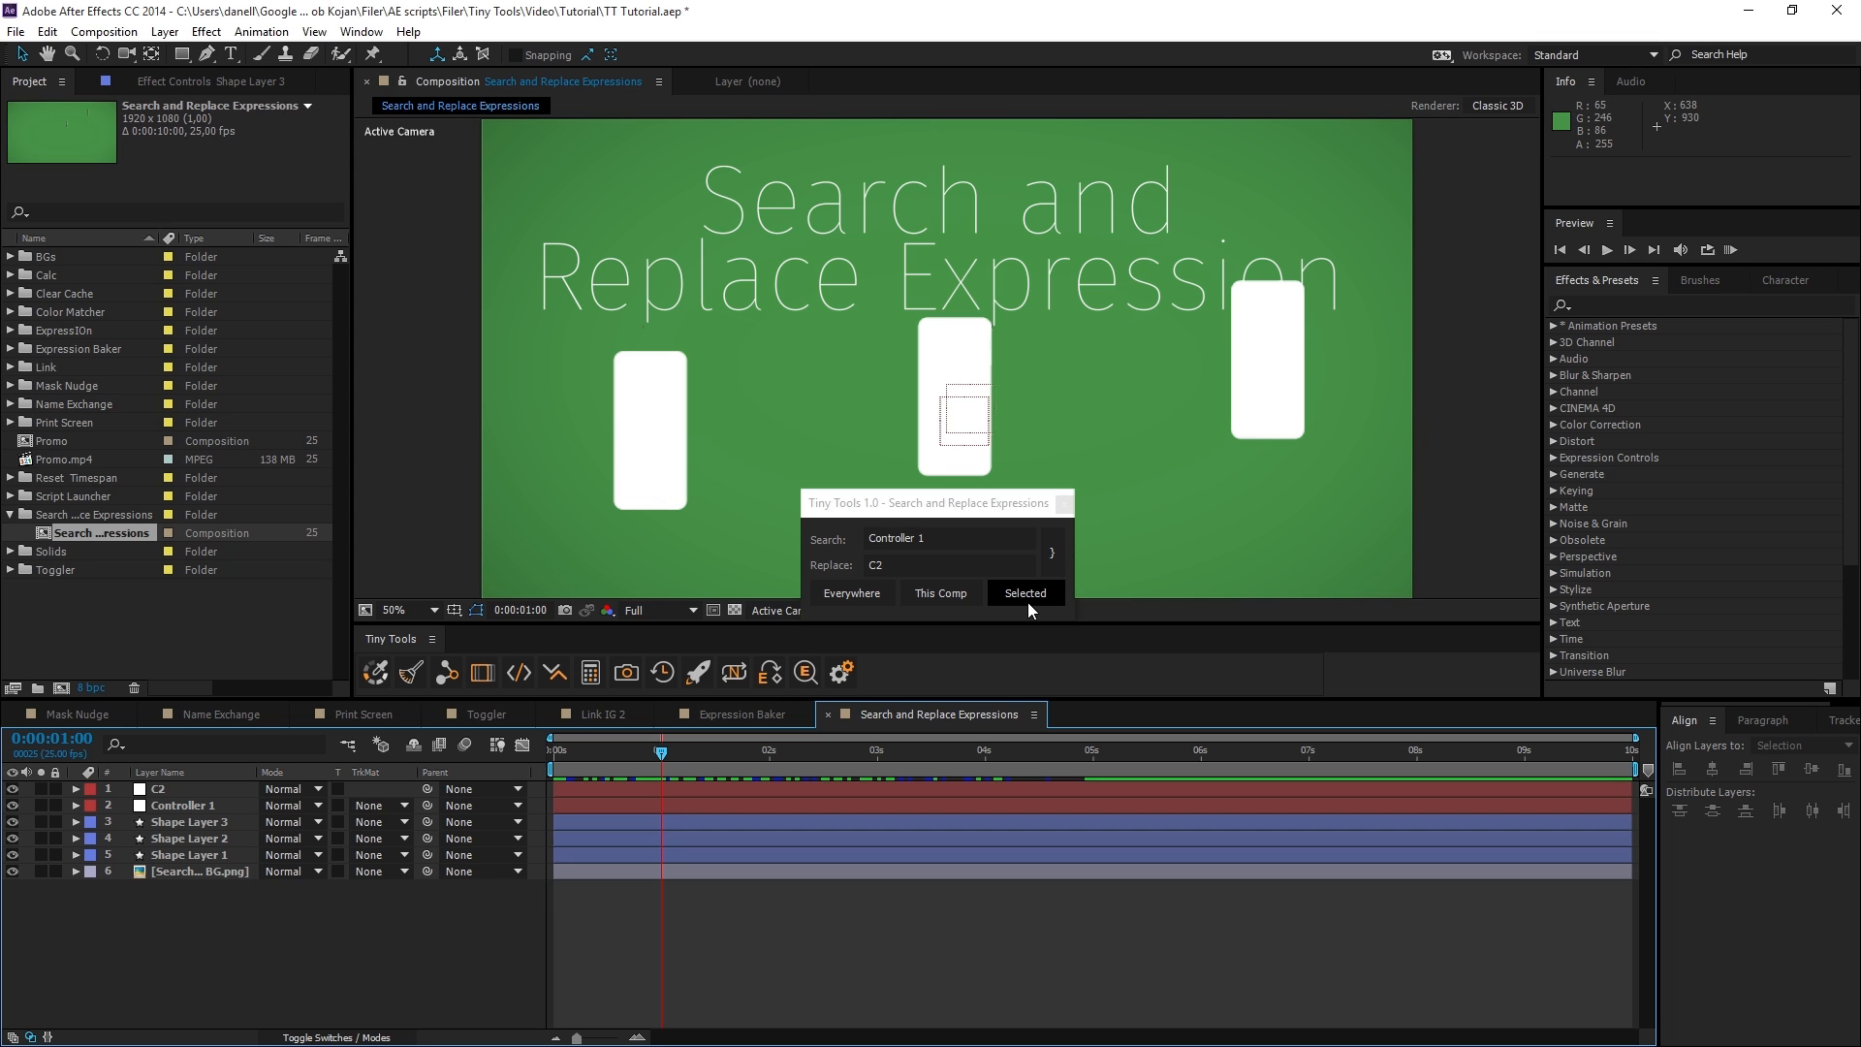
click(205, 852)
ctrl+click(205, 840)
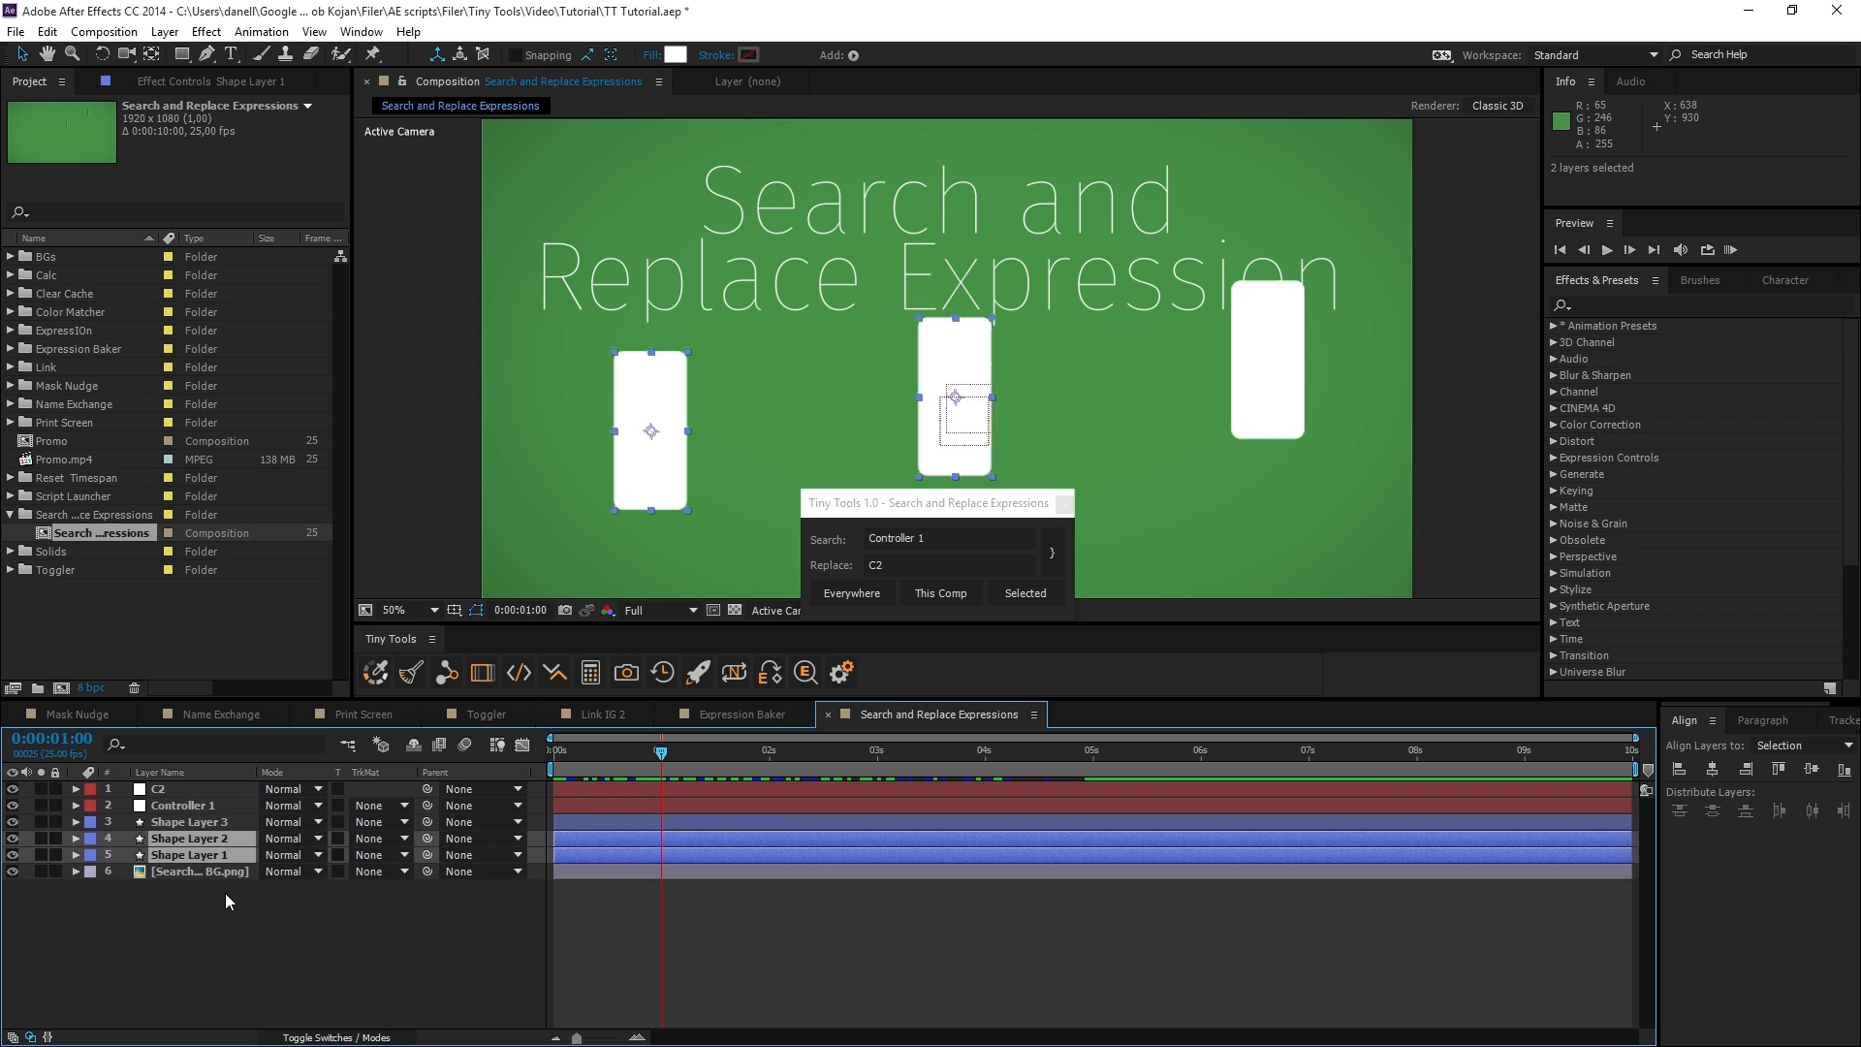
click(1039, 594)
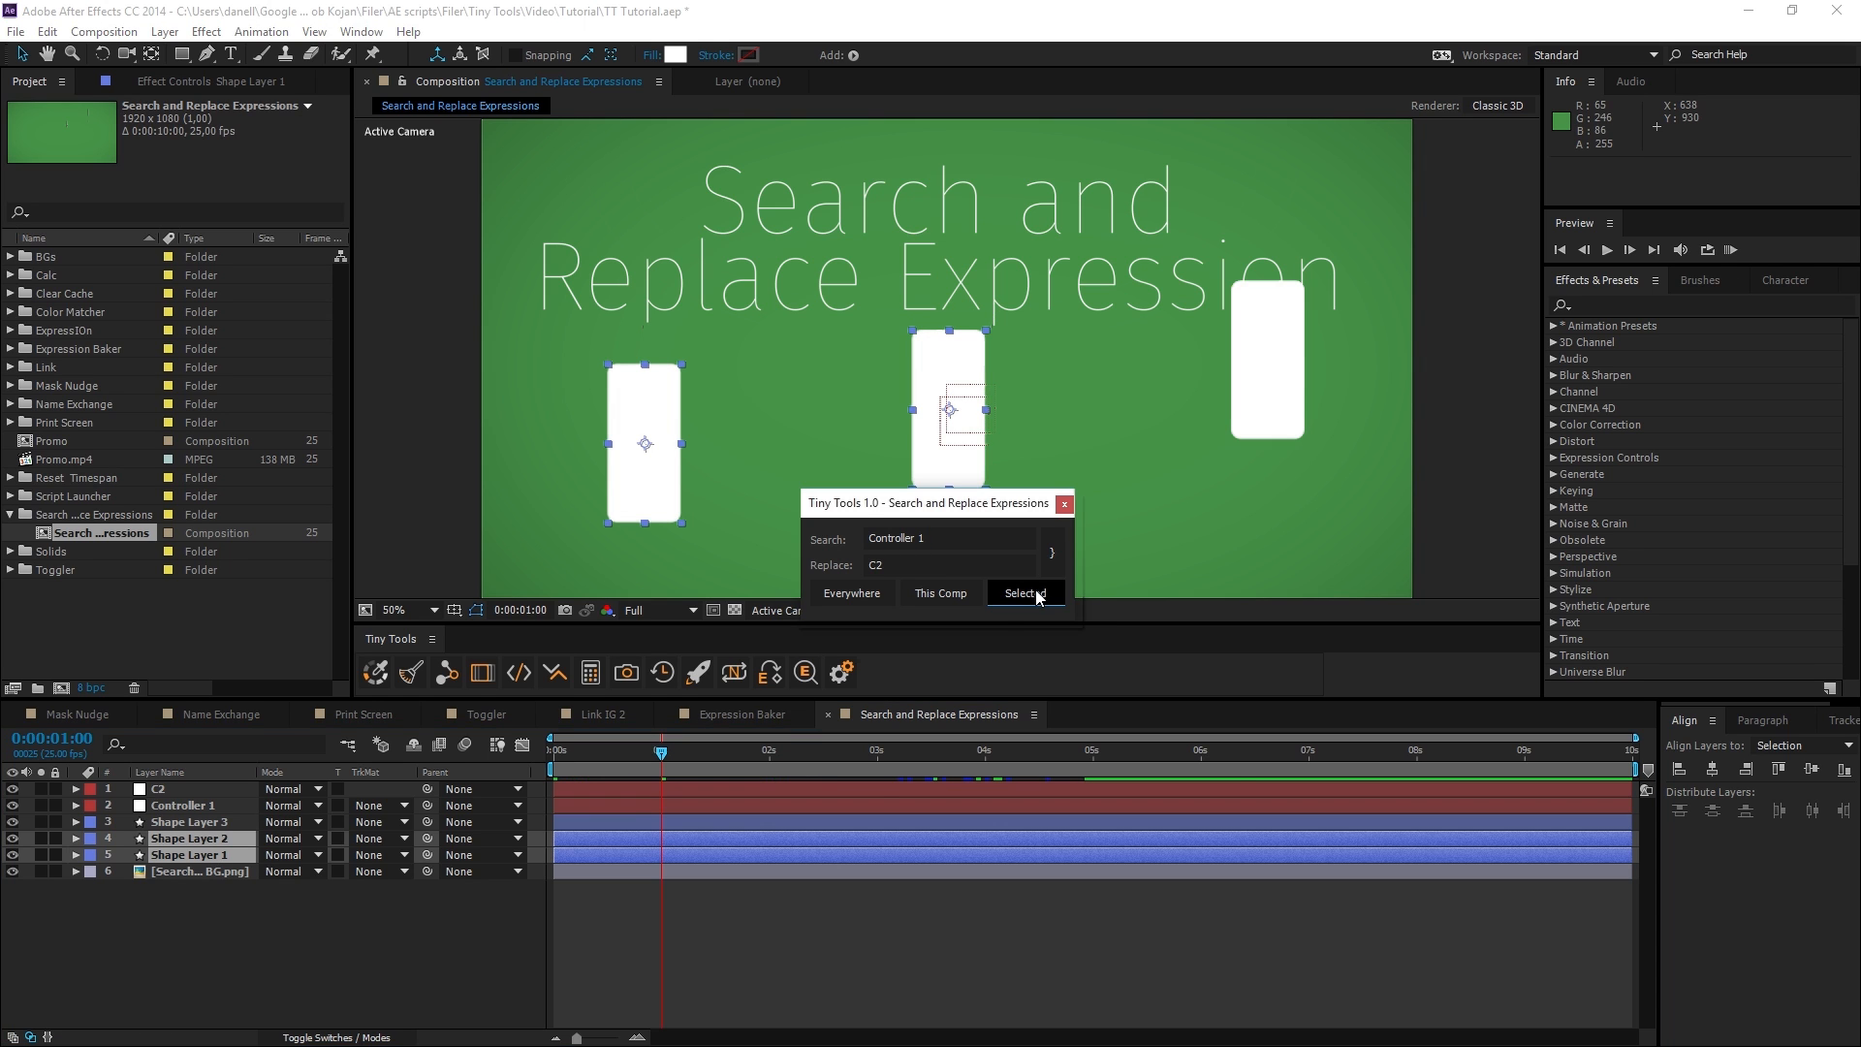
Scrub the timeline to check how the three shape layers move after the expression replacement.
click(553, 752)
drag(554, 755, 738, 762)
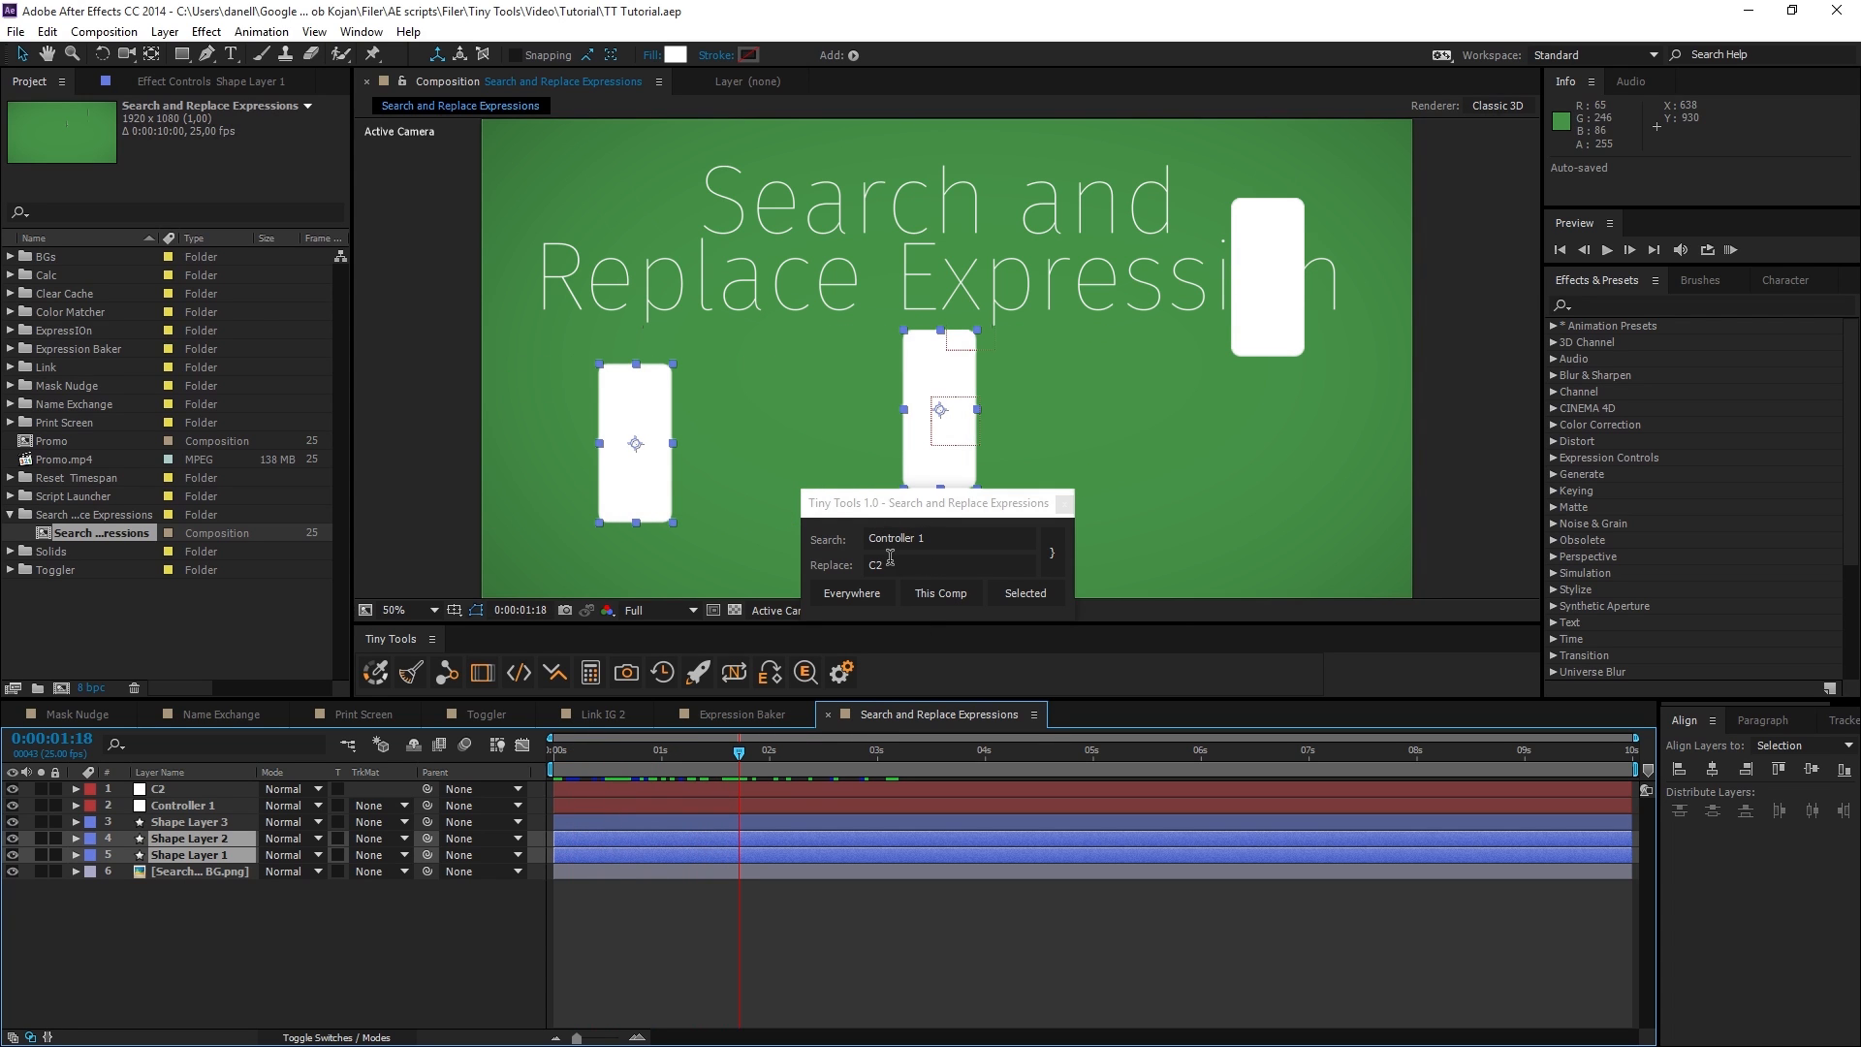
mouse_move(739, 753)
mouse_down()
mouse_move(712, 773)
mouse_move(533, 757)
mouse_move(735, 753)
mouse_up()
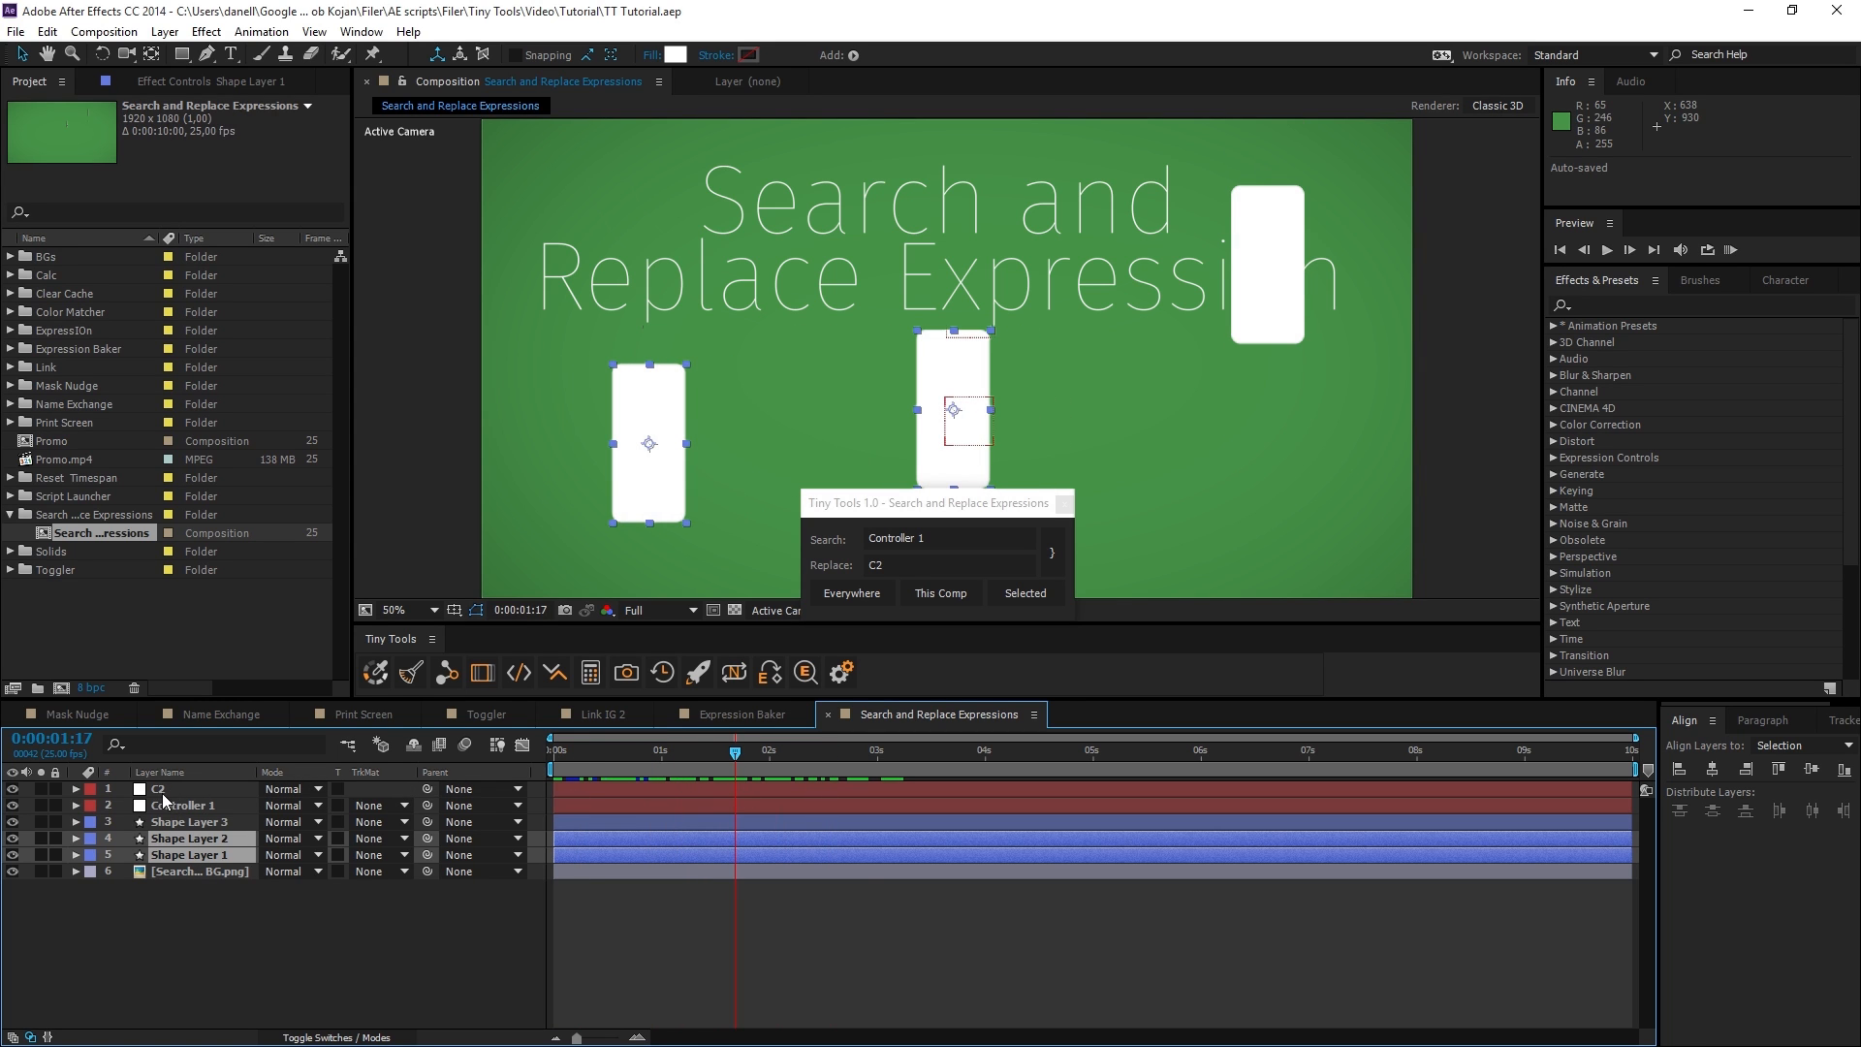
drag(762, 758, 605, 765)
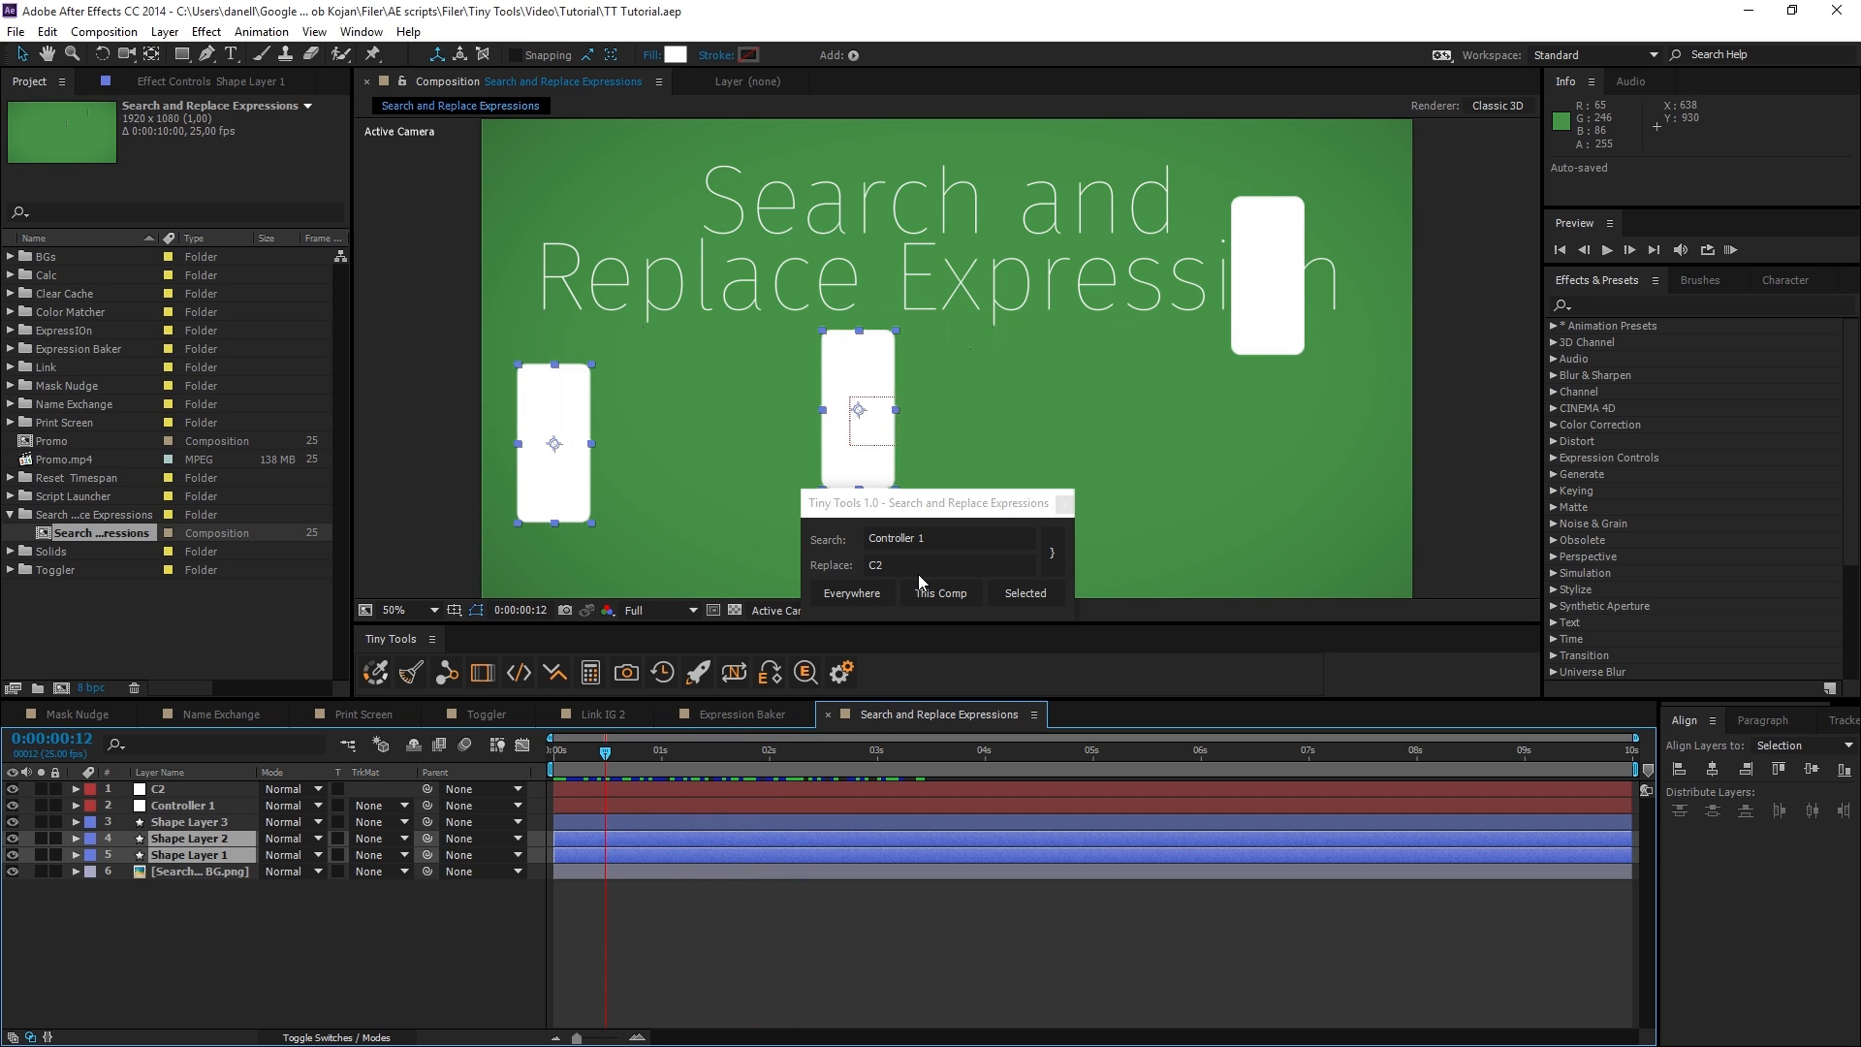
Swap the search and replace terms, replace "C2" with "Controller 1" in the selected layers, and preview up to 0:00:01:16.
click(1053, 555)
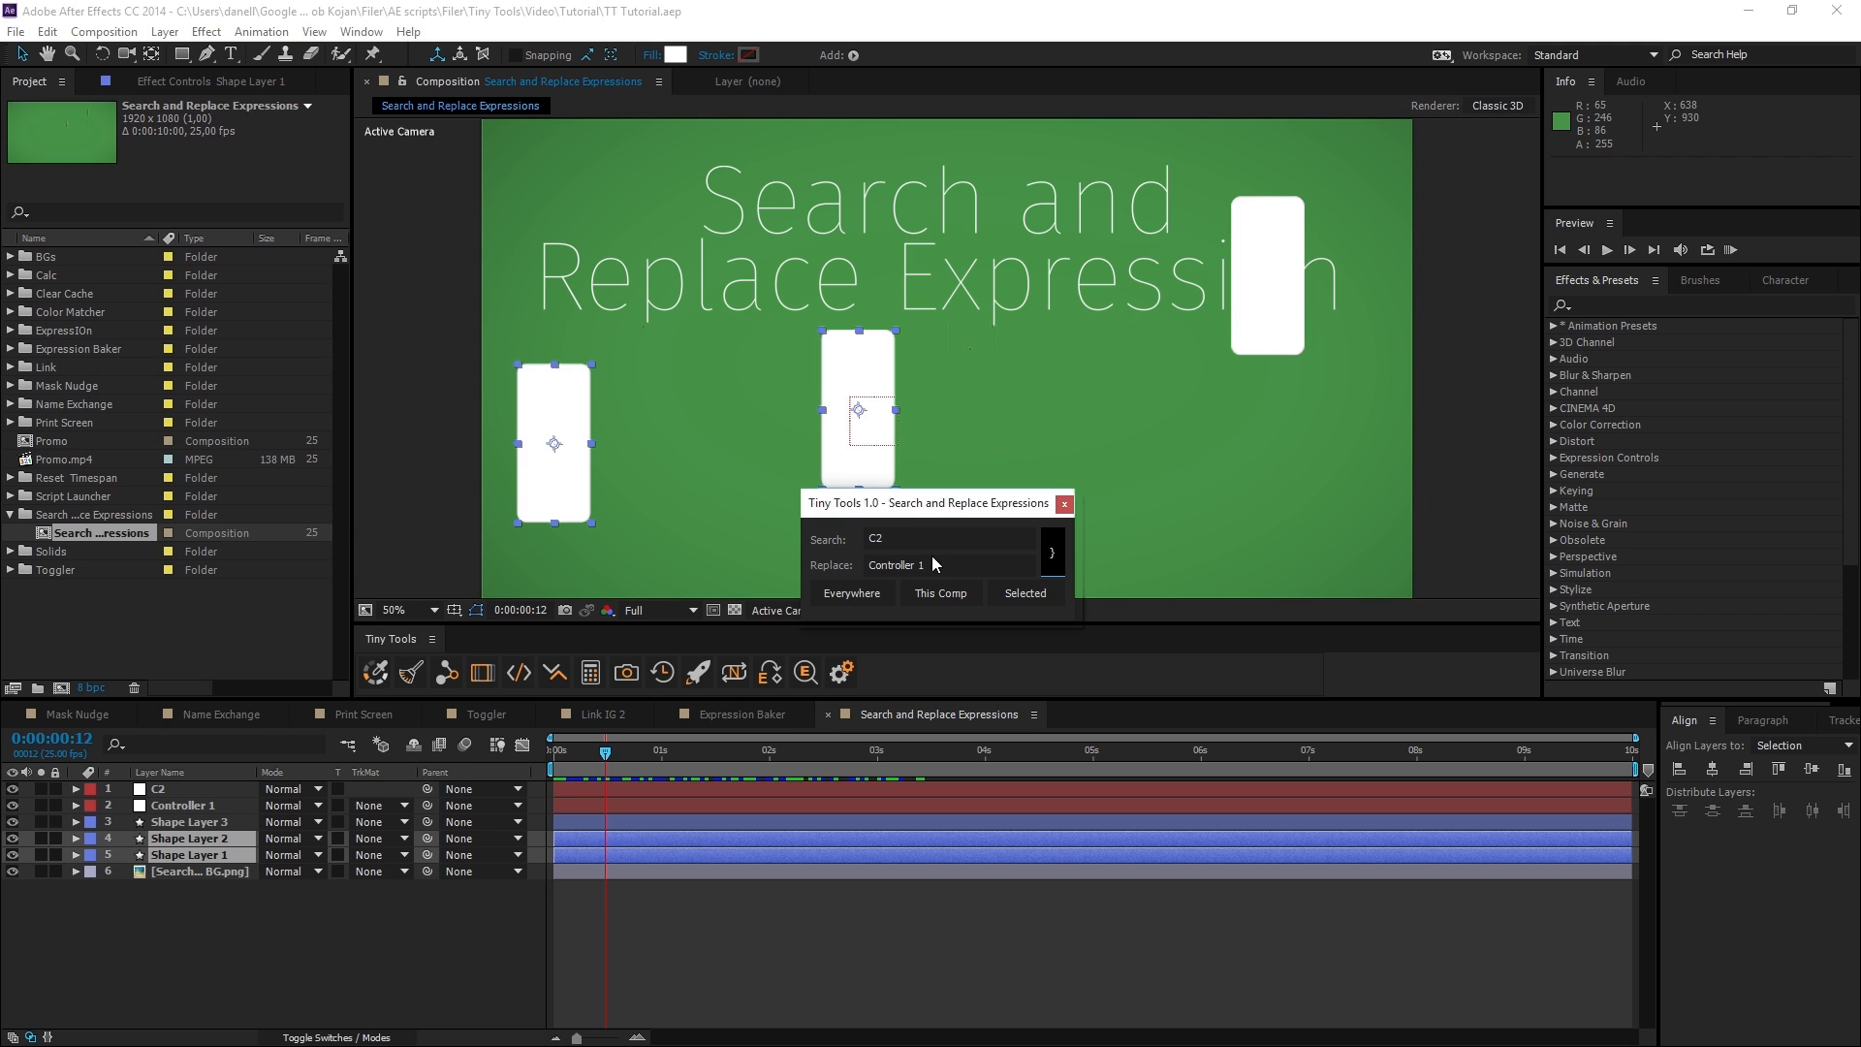
click(1026, 595)
drag(626, 758, 731, 764)
key(F2)
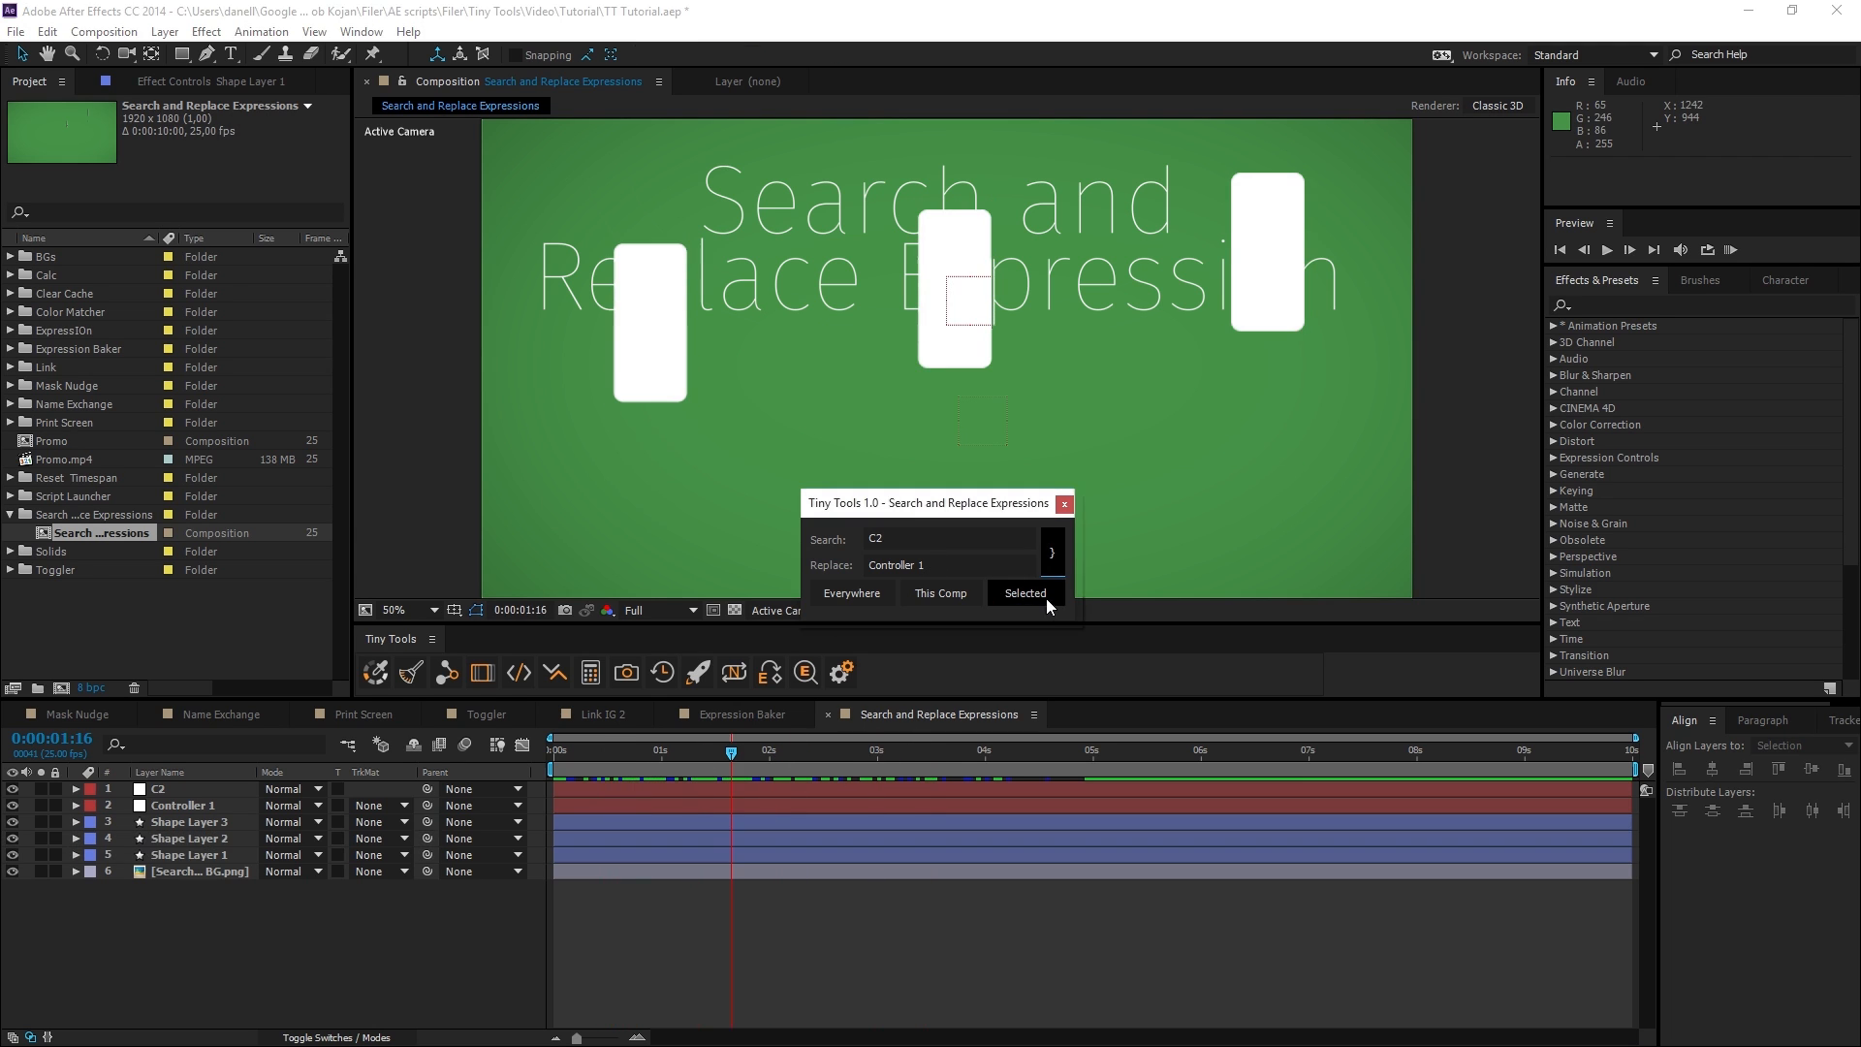
Swap the terms back and replace "Controller 1" with "C2" in expressions across this whole composition, then scrub the timeline to check.
click(1053, 555)
click(418, 932)
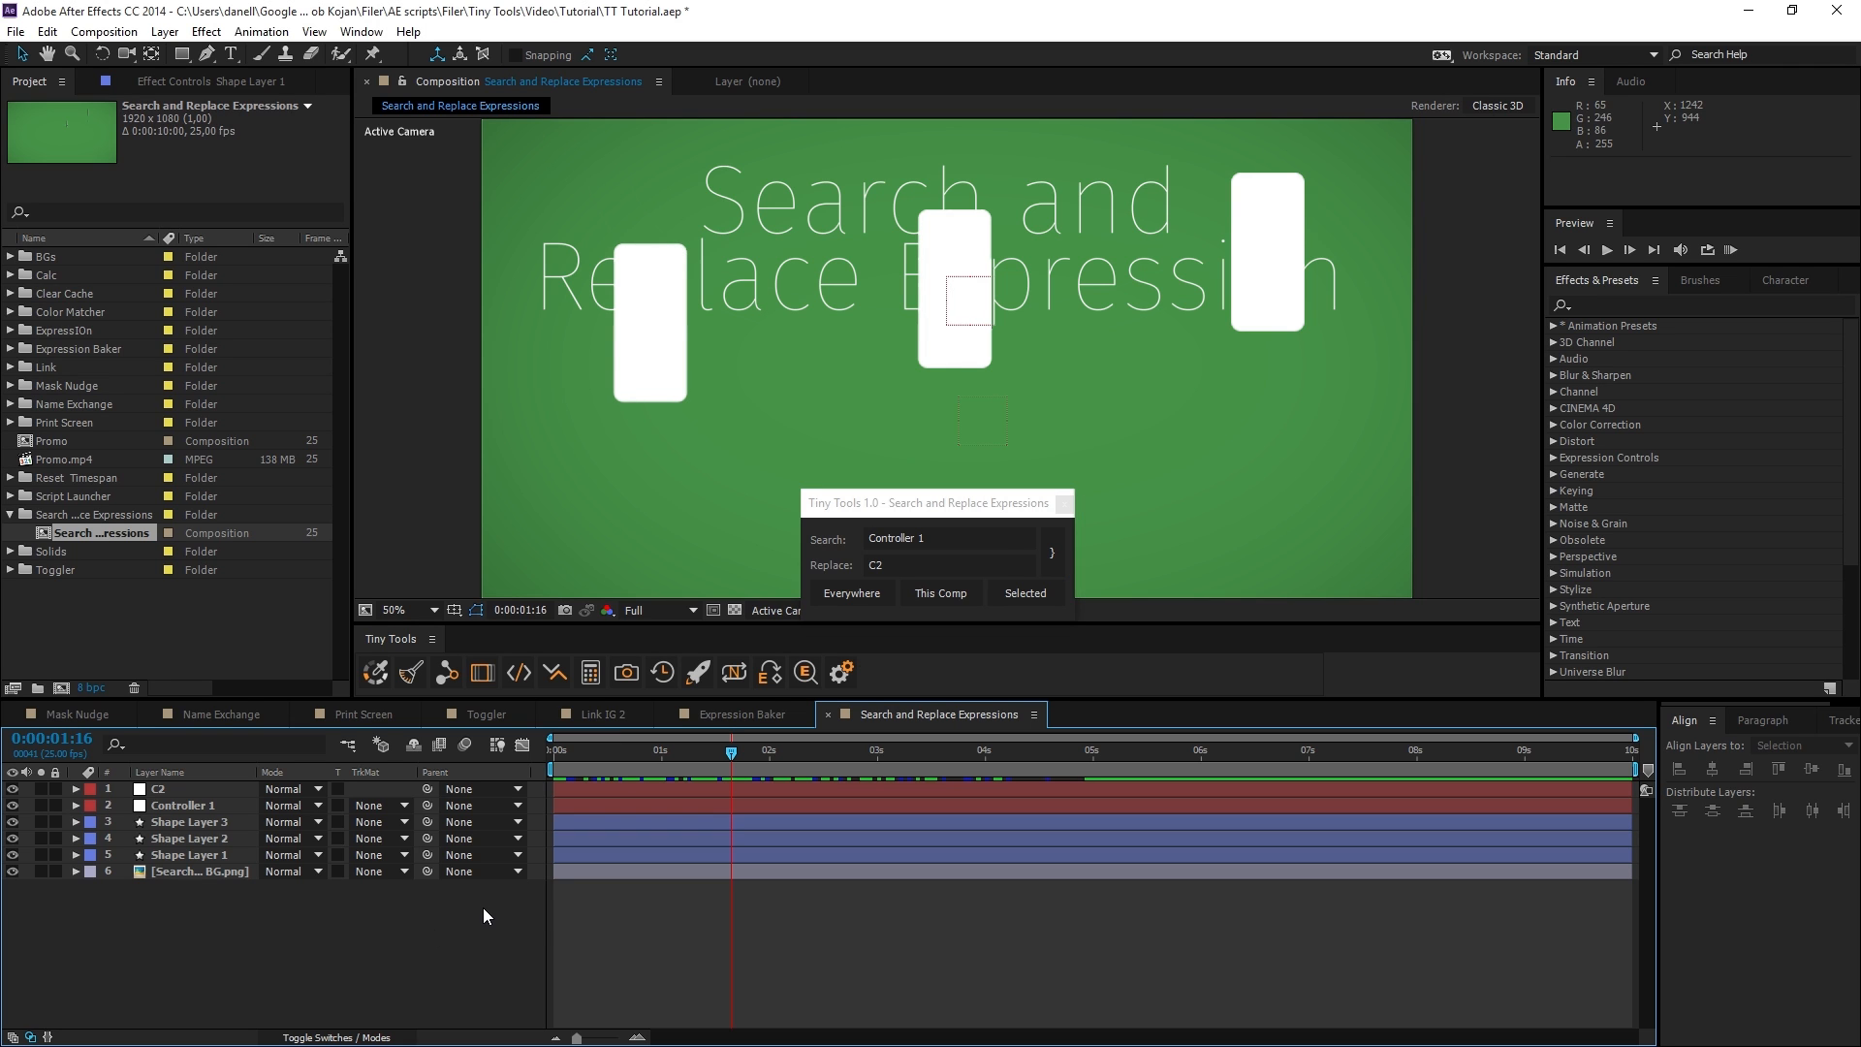
click(961, 595)
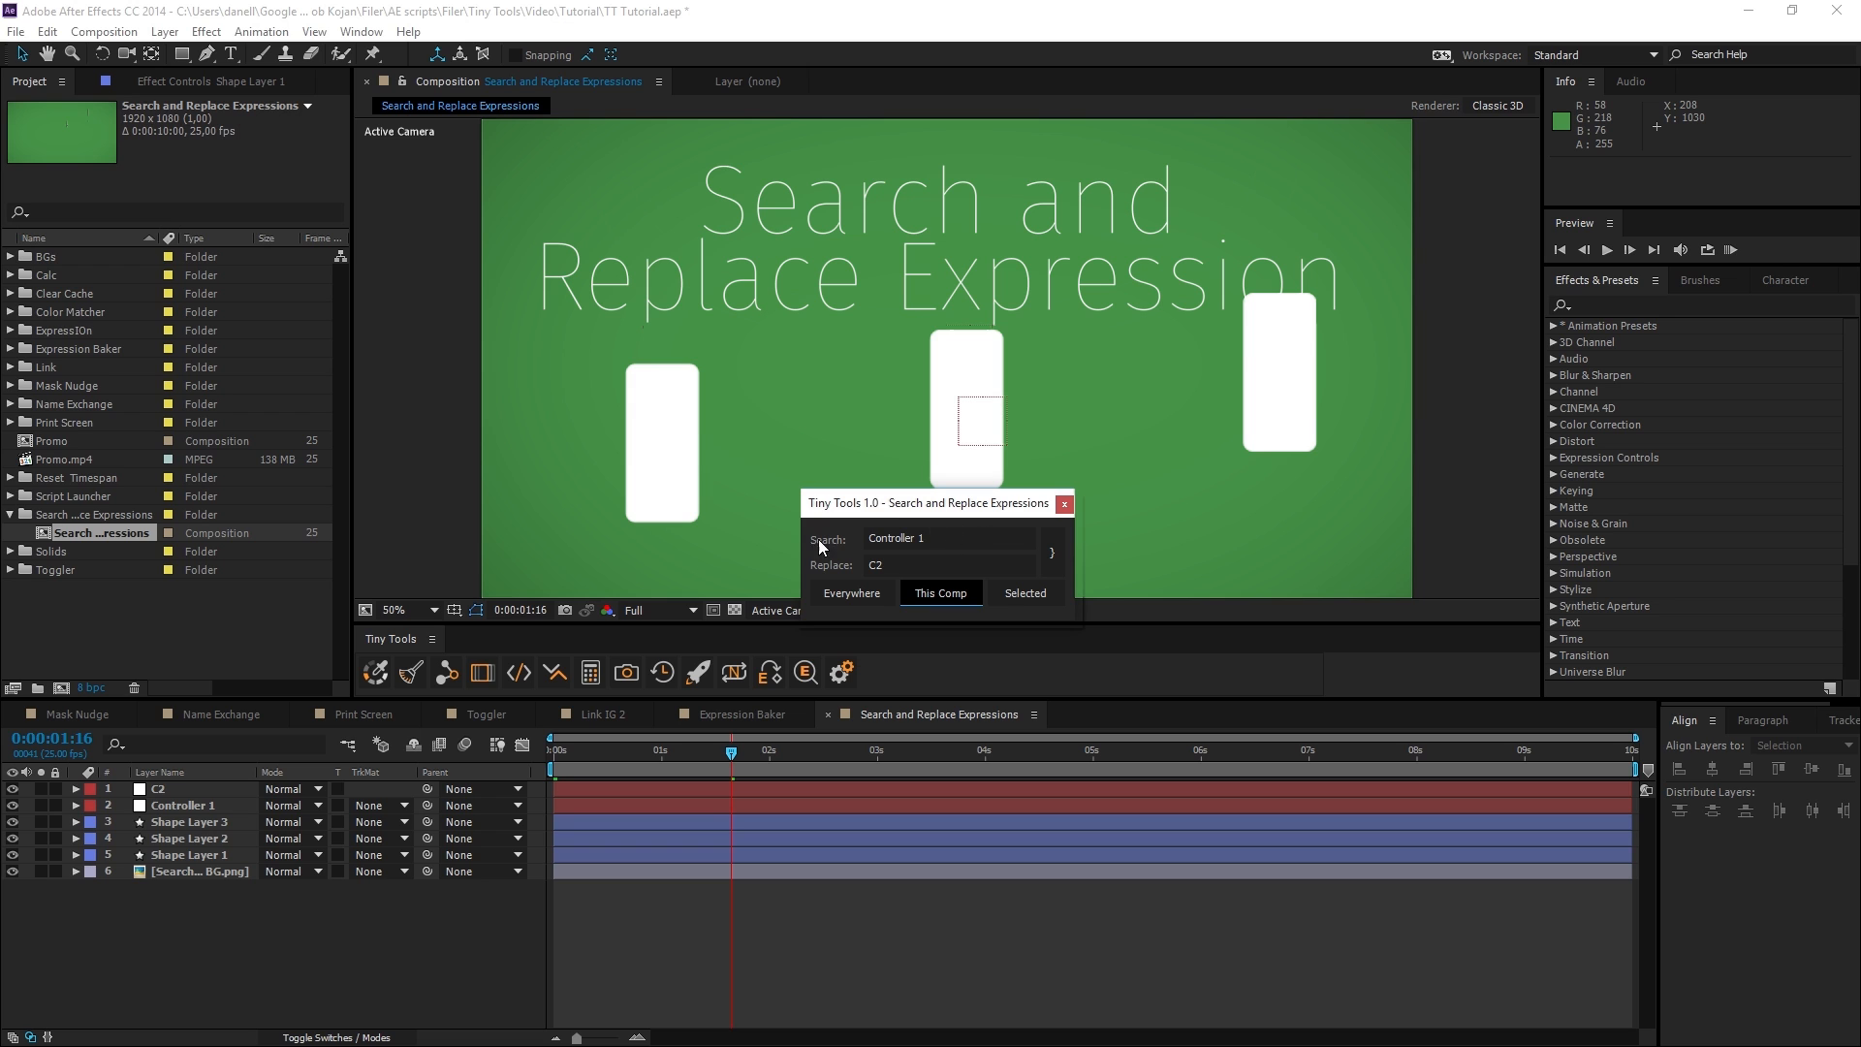
drag(746, 744, 772, 796)
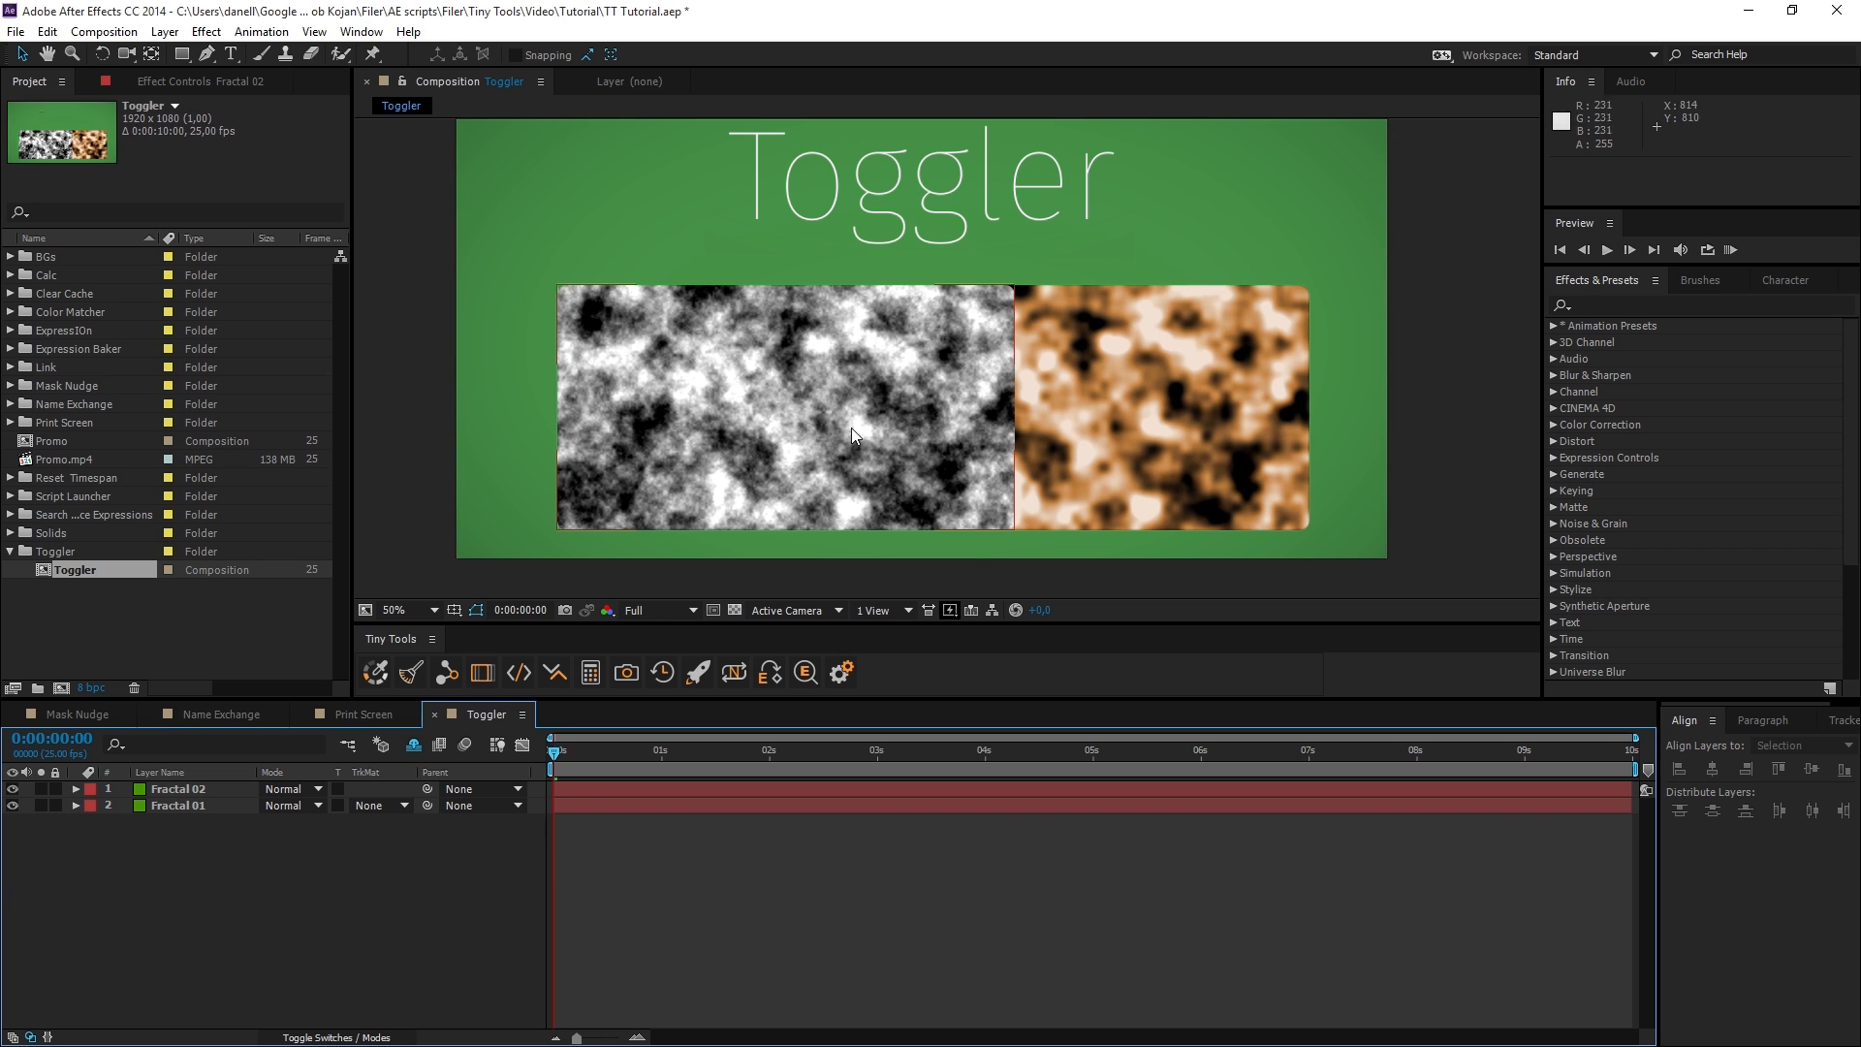
Try moving Fractal 02 down, undo the move, and step its blending mode forward with Toggler to Pin Light.
drag(766, 462, 764, 510)
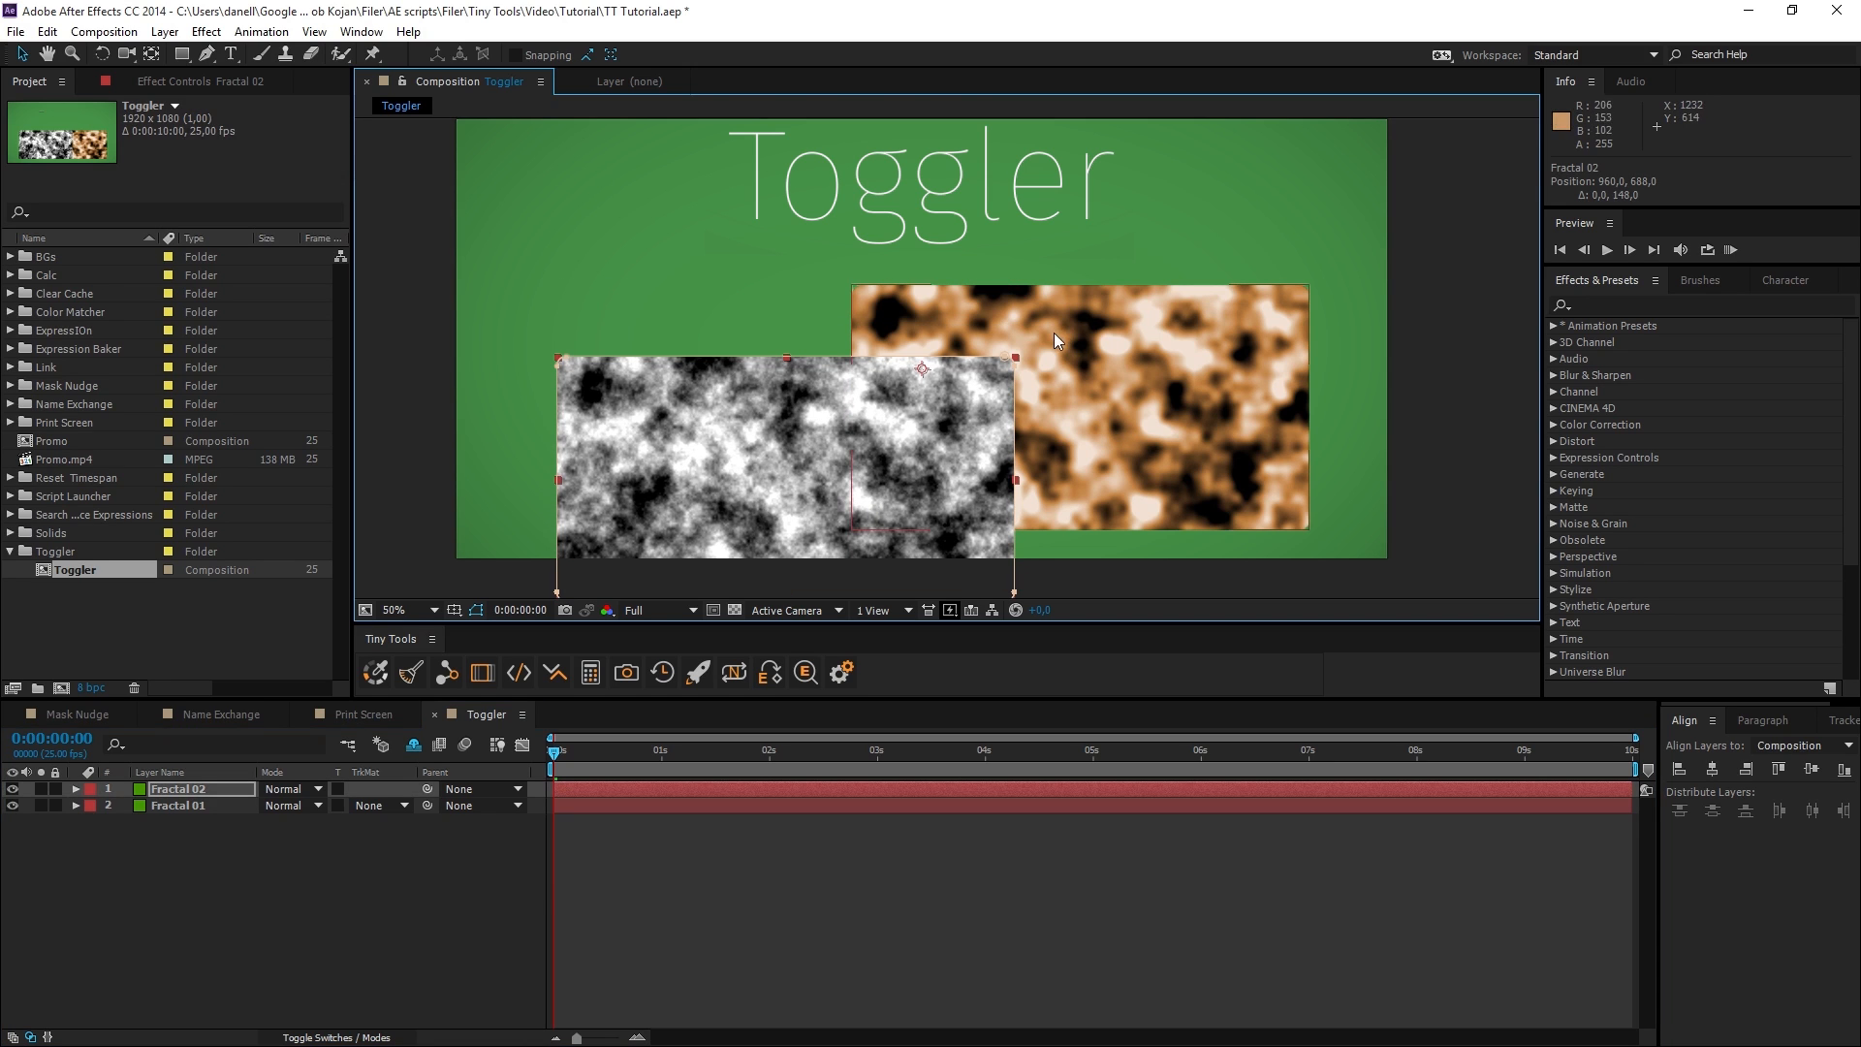
key(ctrl+z)
click(187, 791)
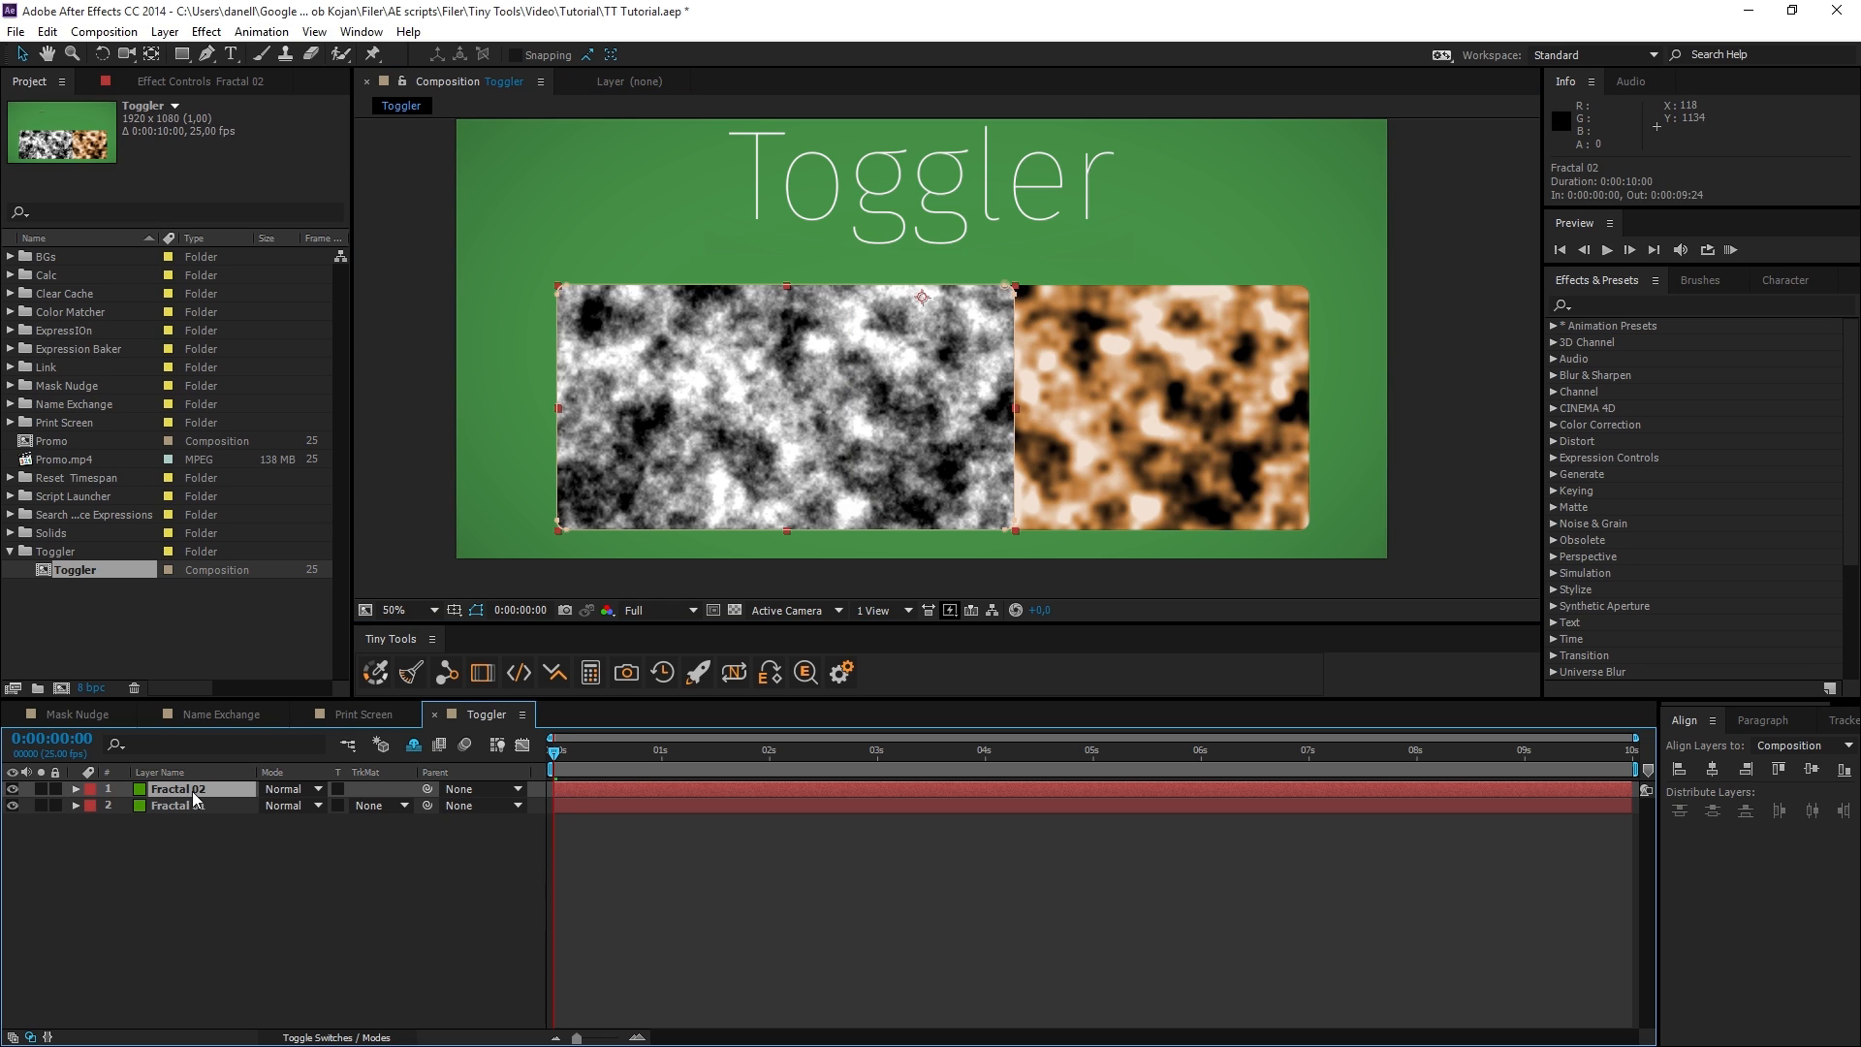
click(550, 683)
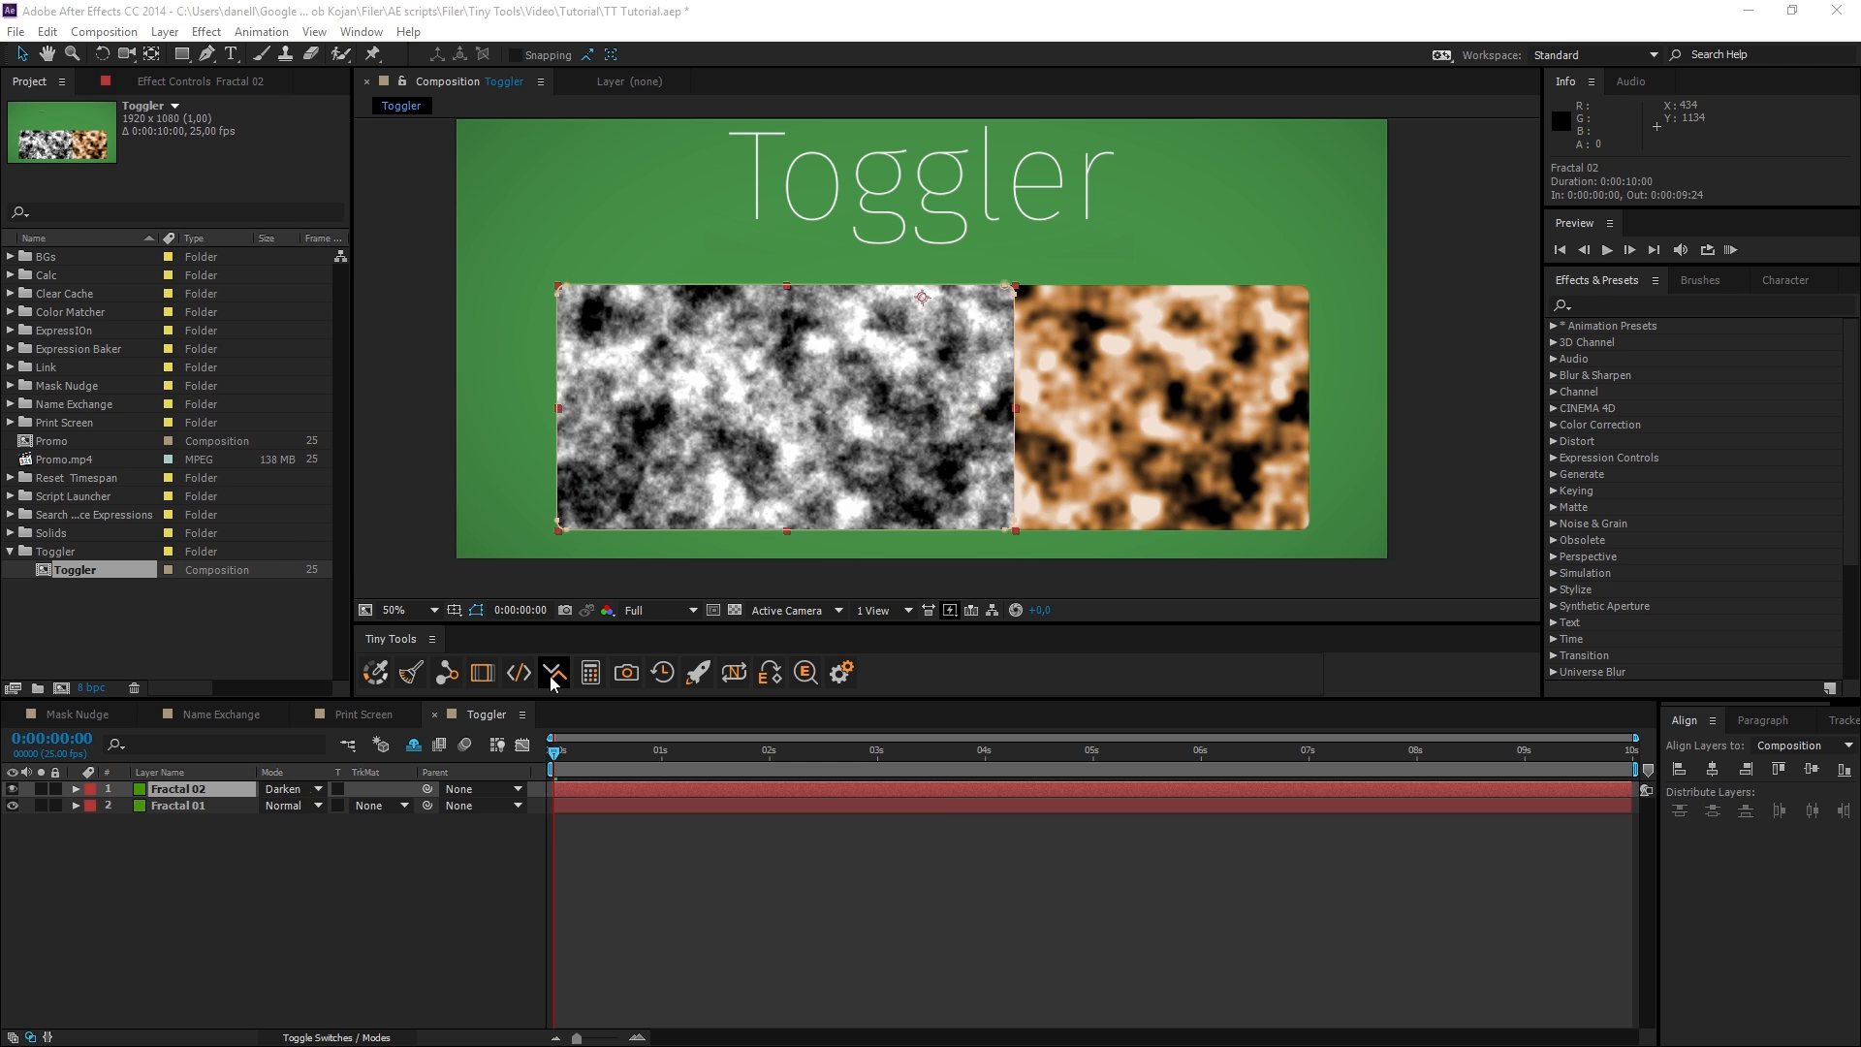
click(553, 678)
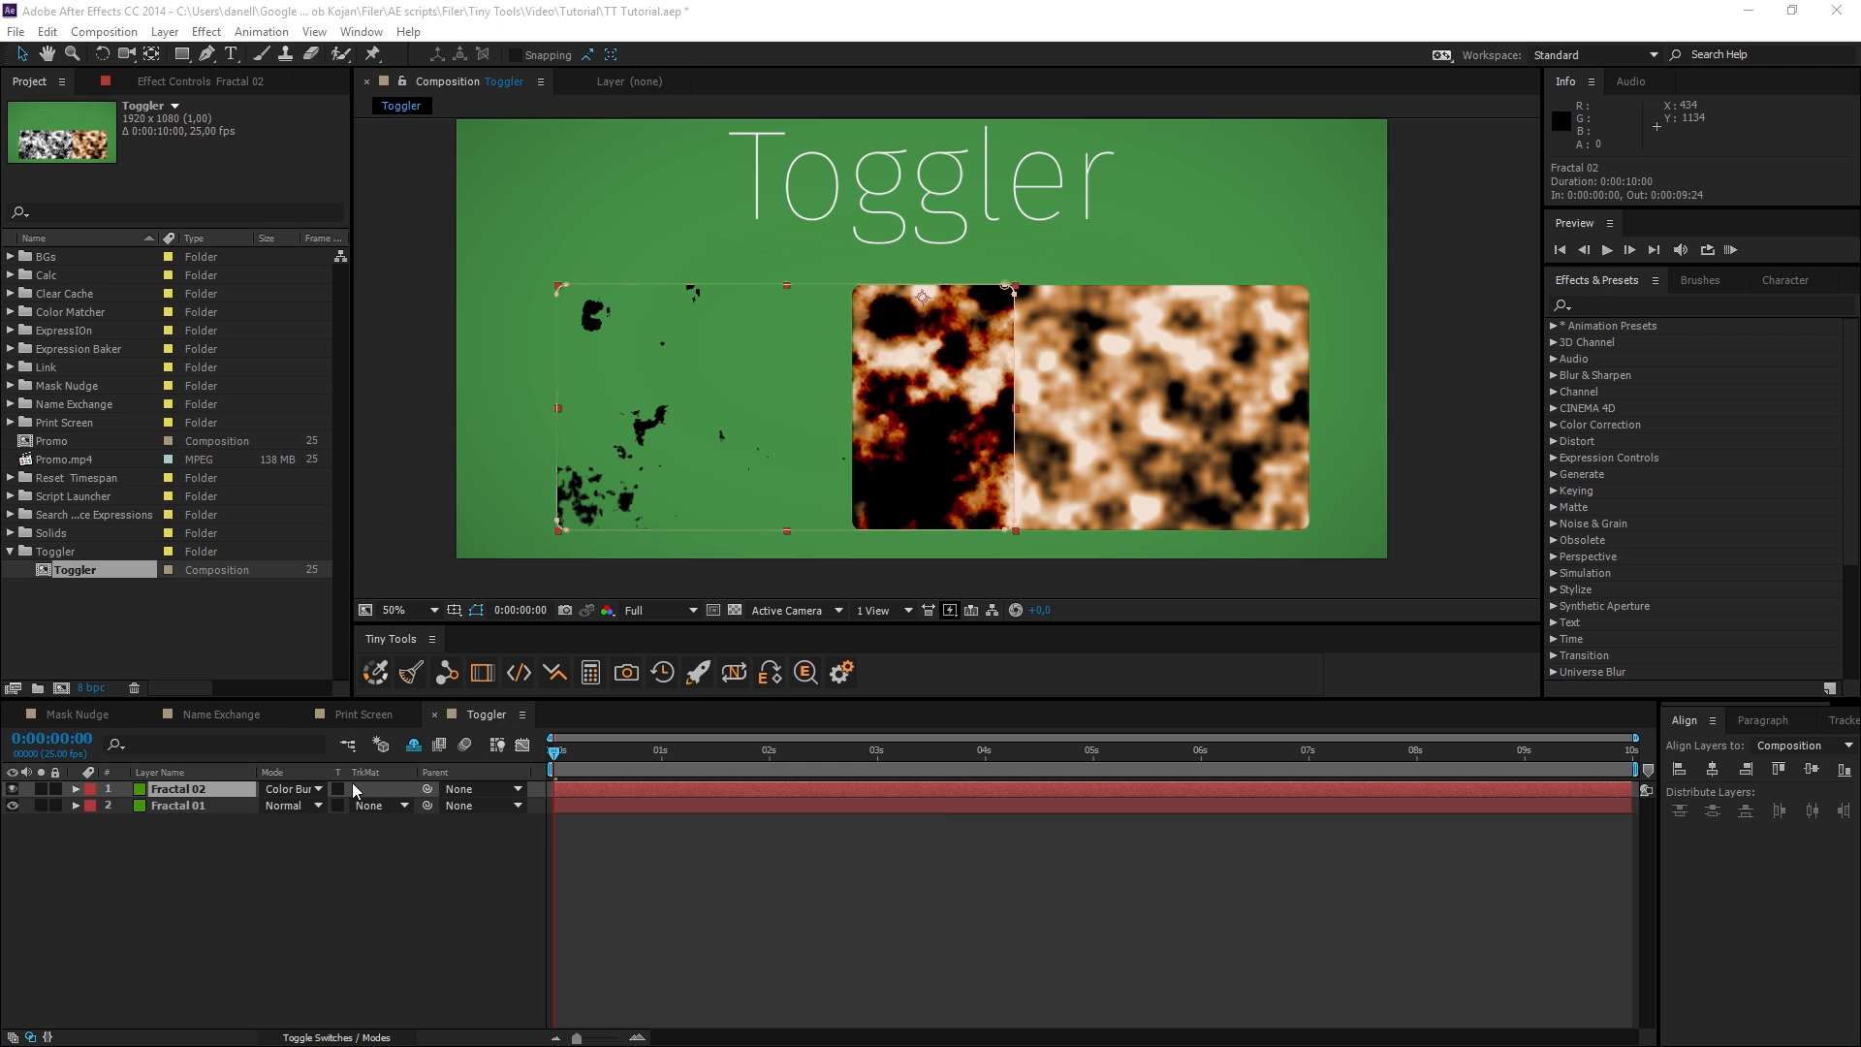
click(554, 672)
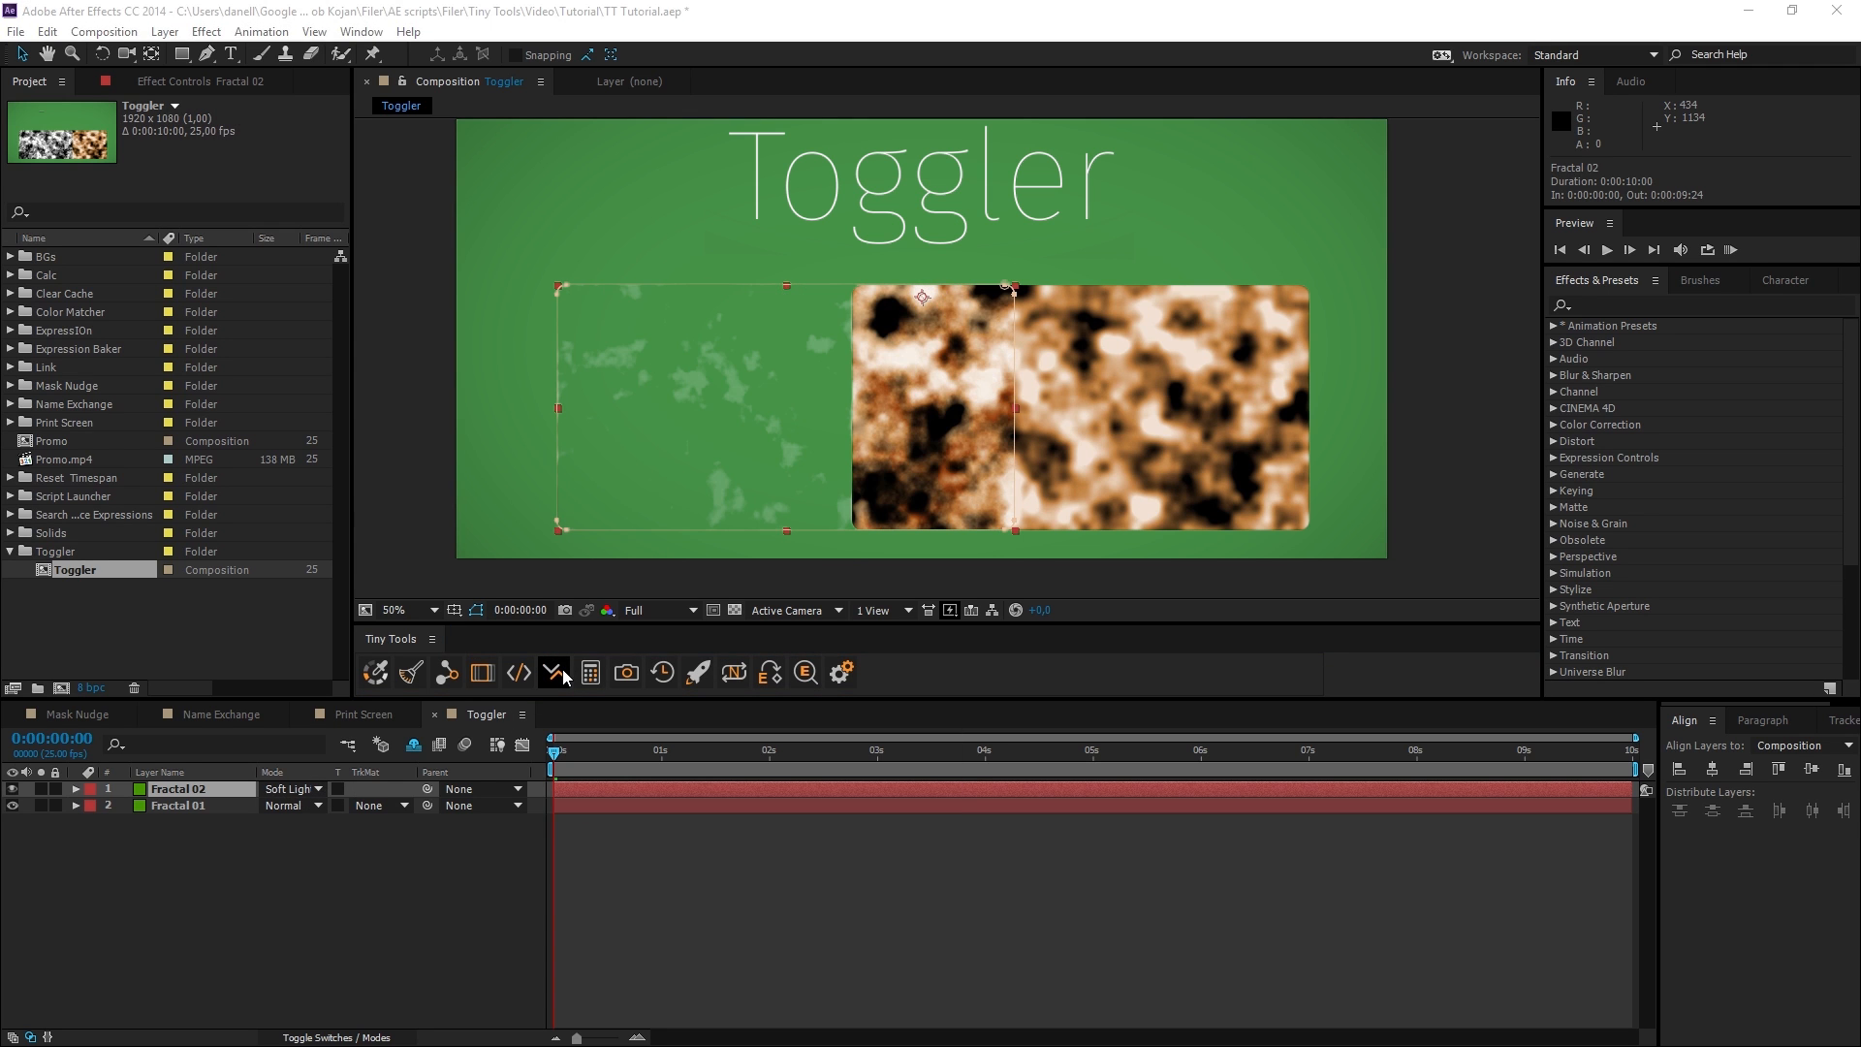
click(564, 671)
click(564, 671)
click(564, 670)
click(564, 671)
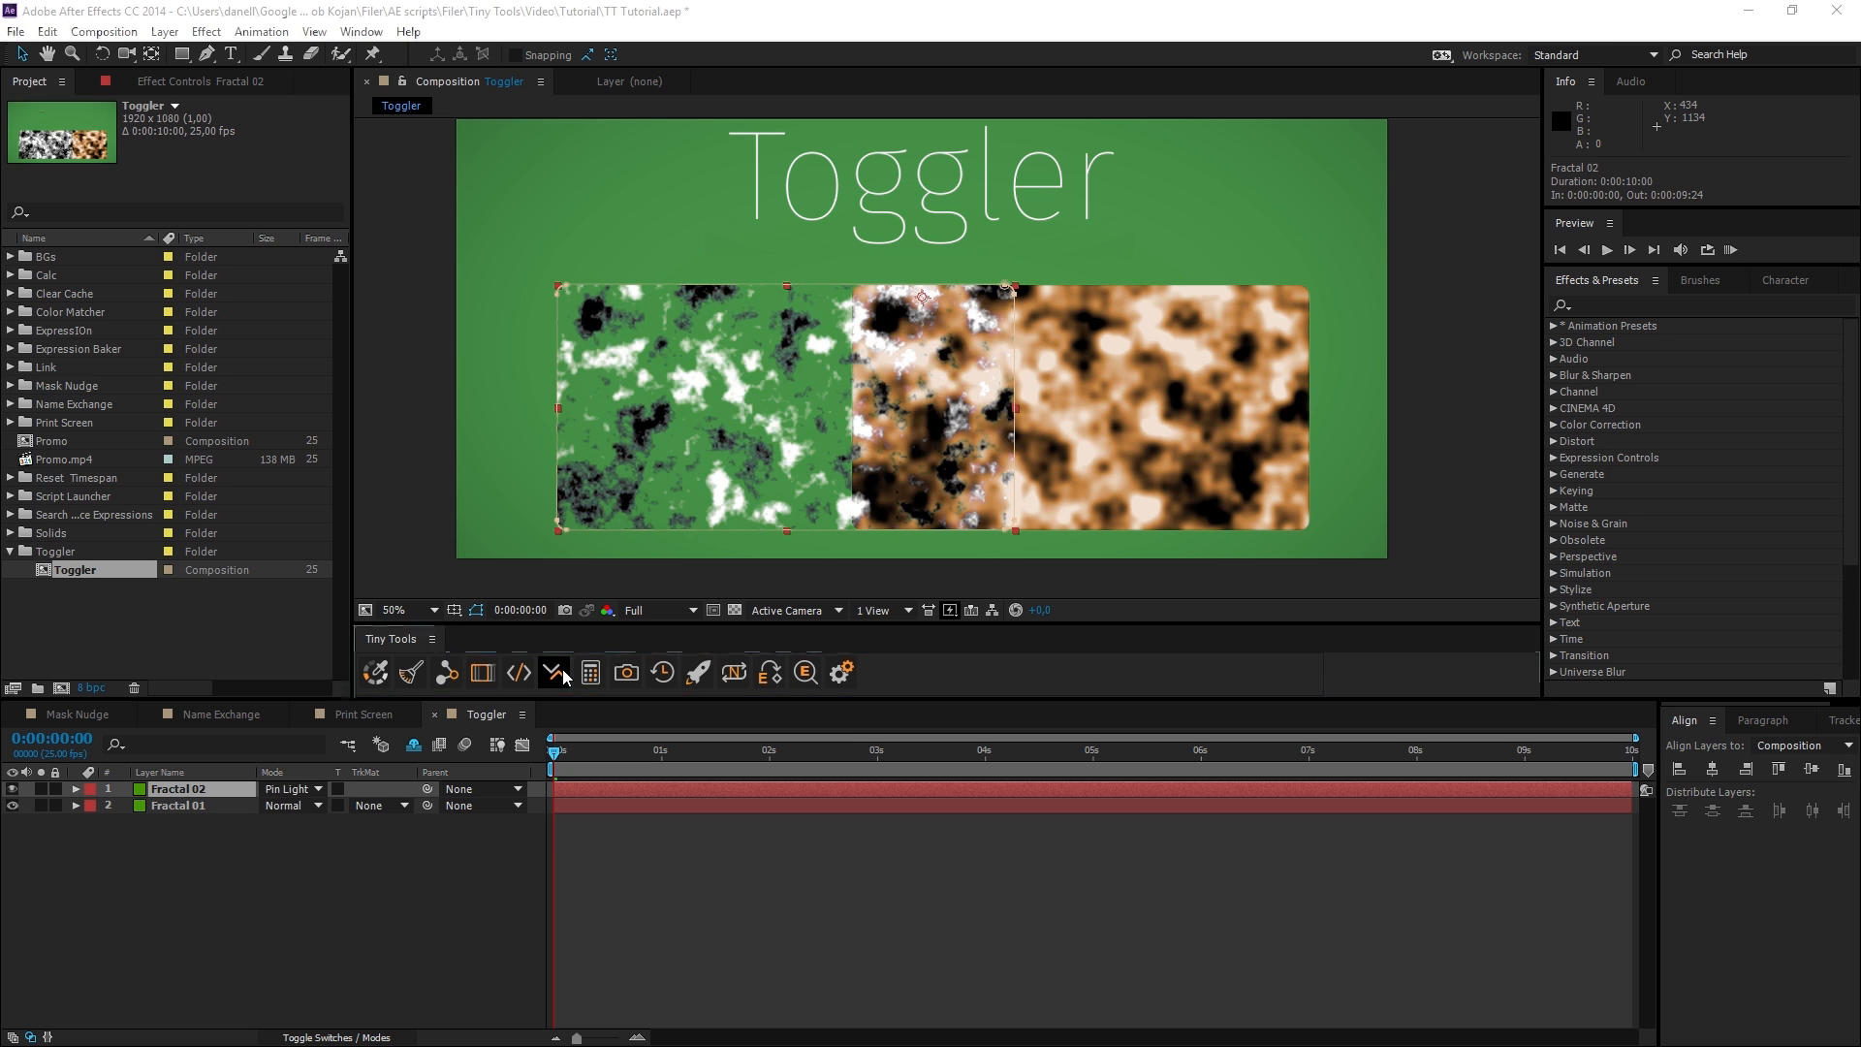
Step Fractal 02's blending mode backwards with Toggler until it reaches Lighten.
click(565, 674)
click(565, 674)
click(564, 673)
click(564, 673)
click(564, 673)
click(564, 673)
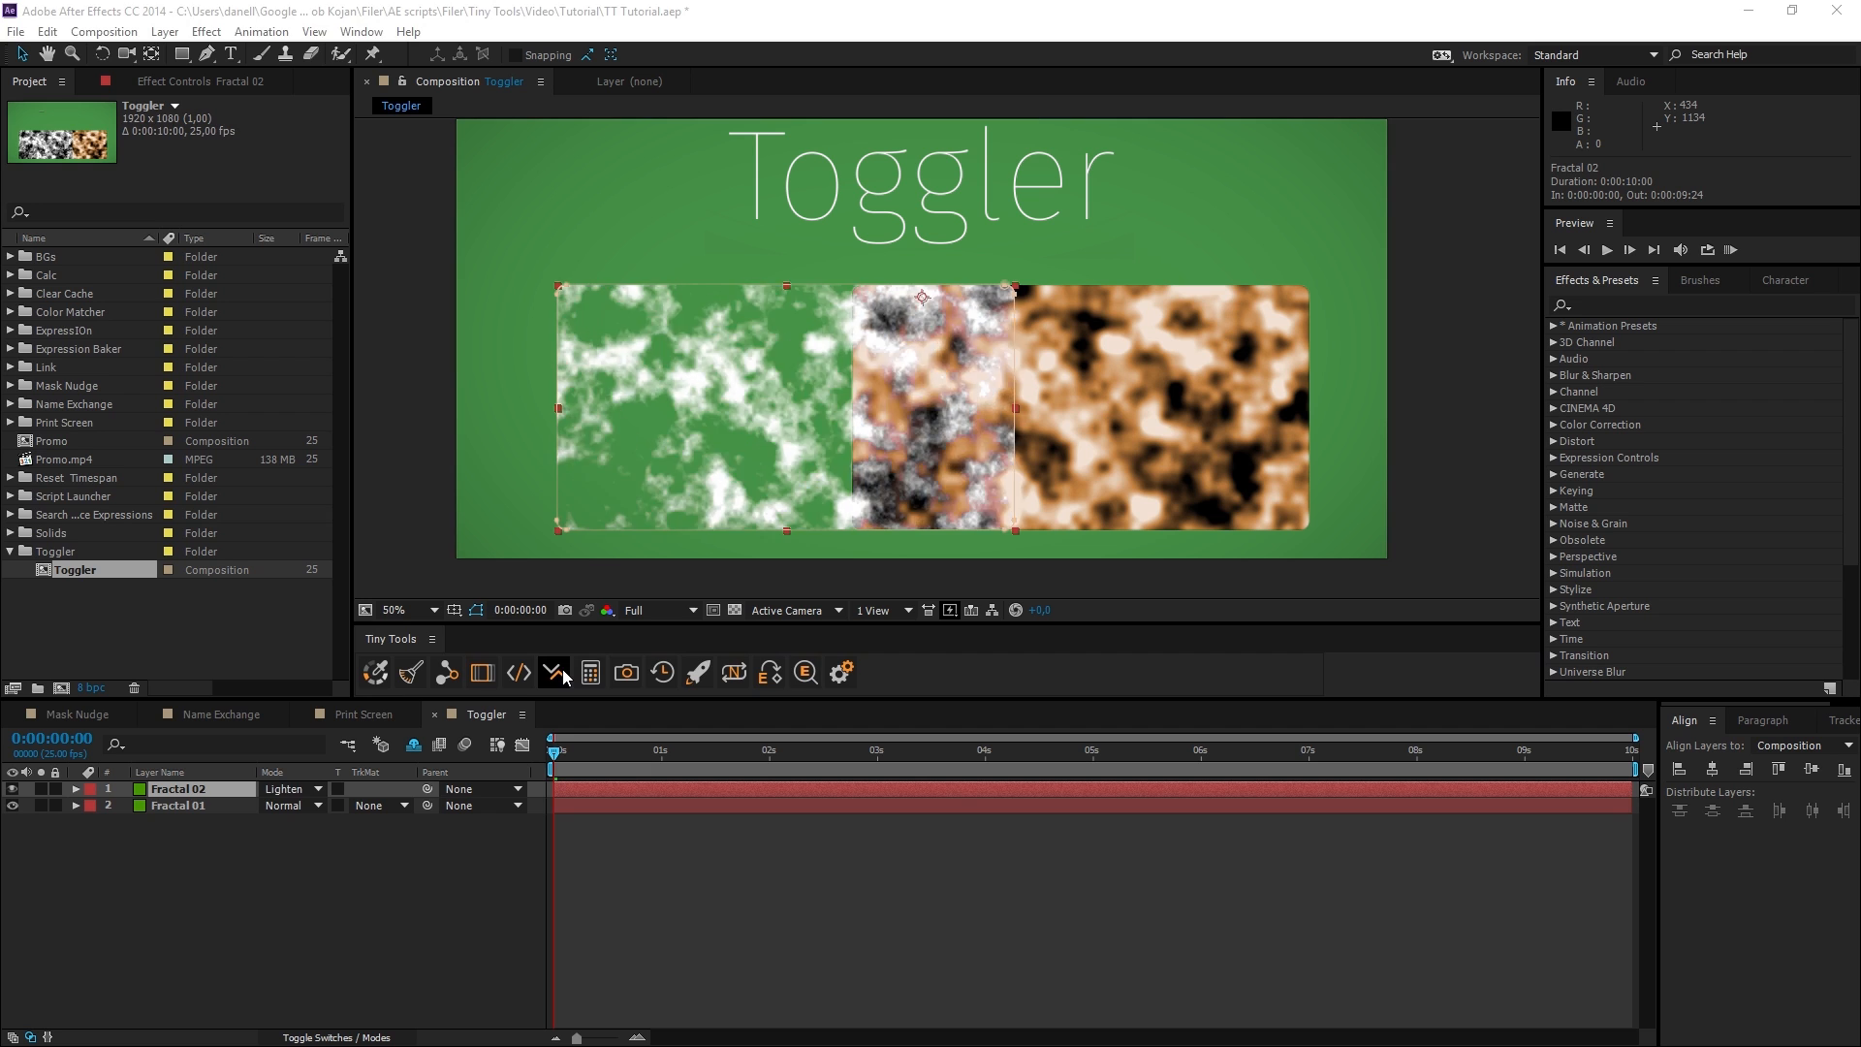
Return Fractal 02's blending mode to Normal with Toggler.
click(564, 673)
click(564, 672)
click(564, 673)
click(564, 672)
Show Fractal 02's Position and nudge its X value with Toggler, up to 972 and back down to 951.
click(205, 793)
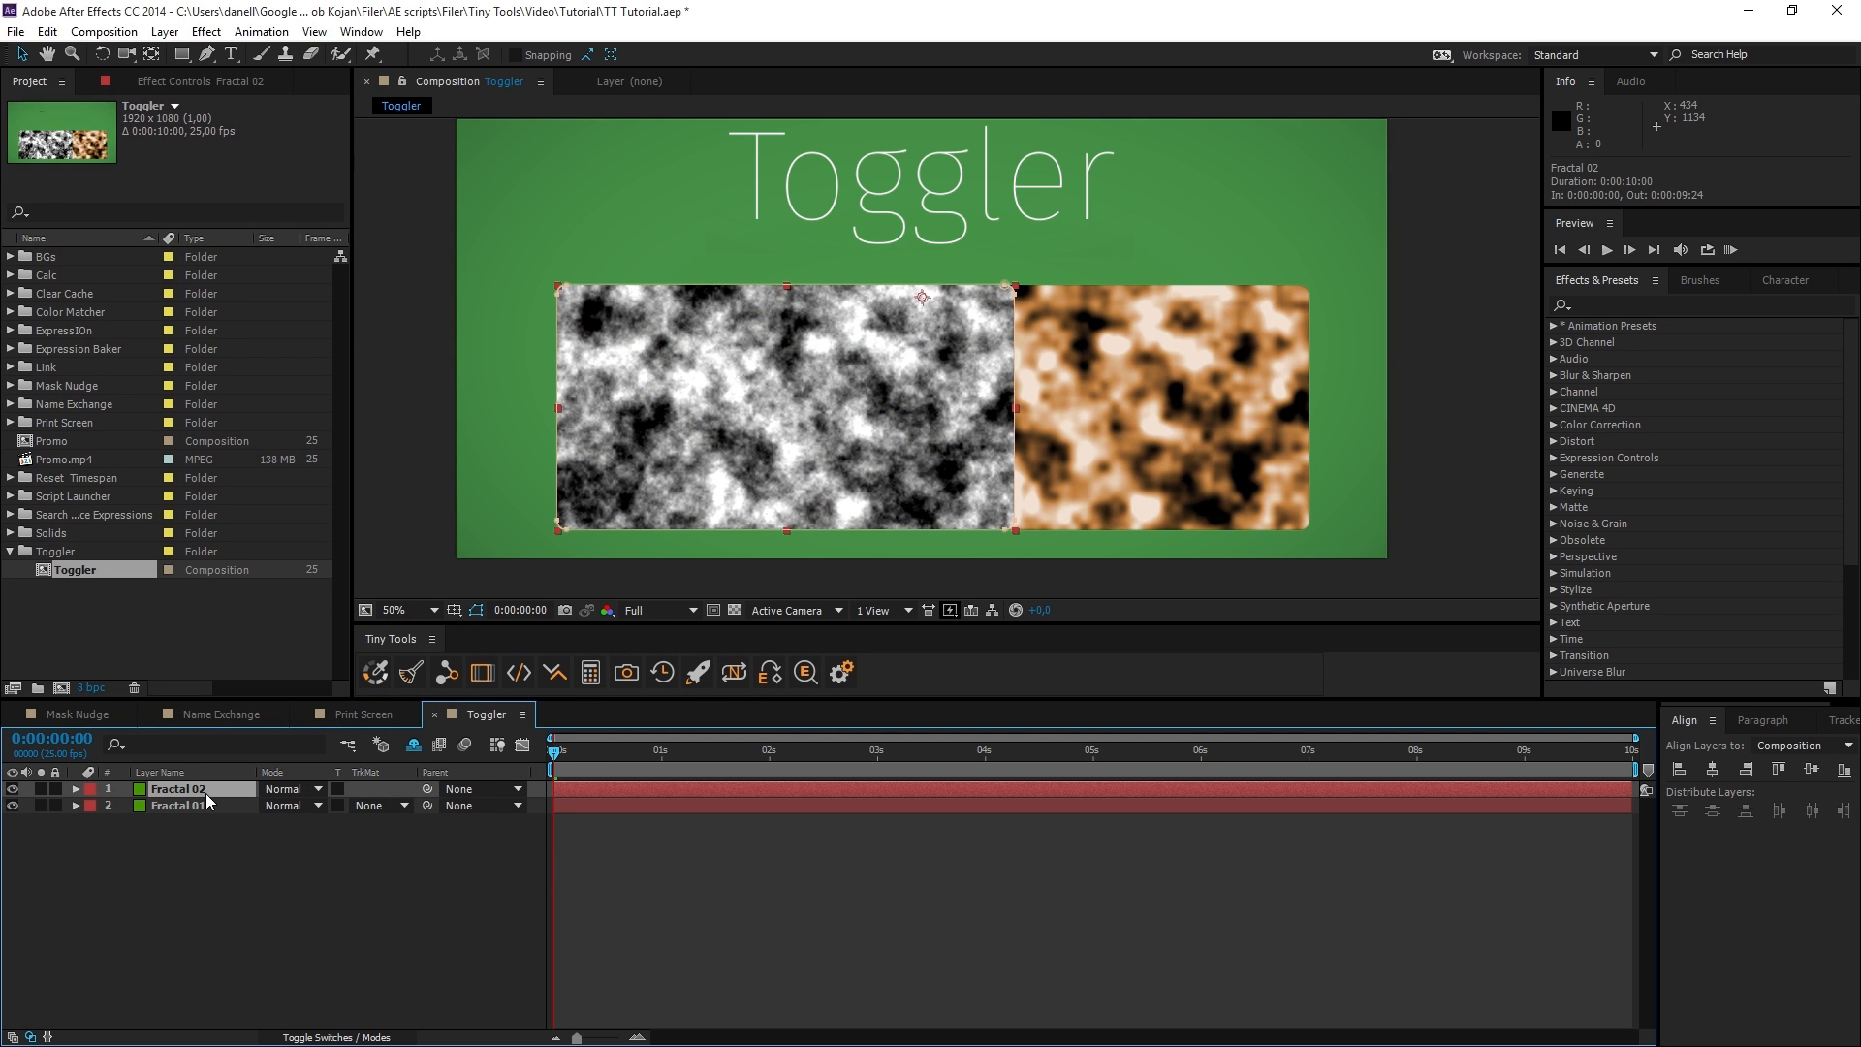
key(p)
click(169, 805)
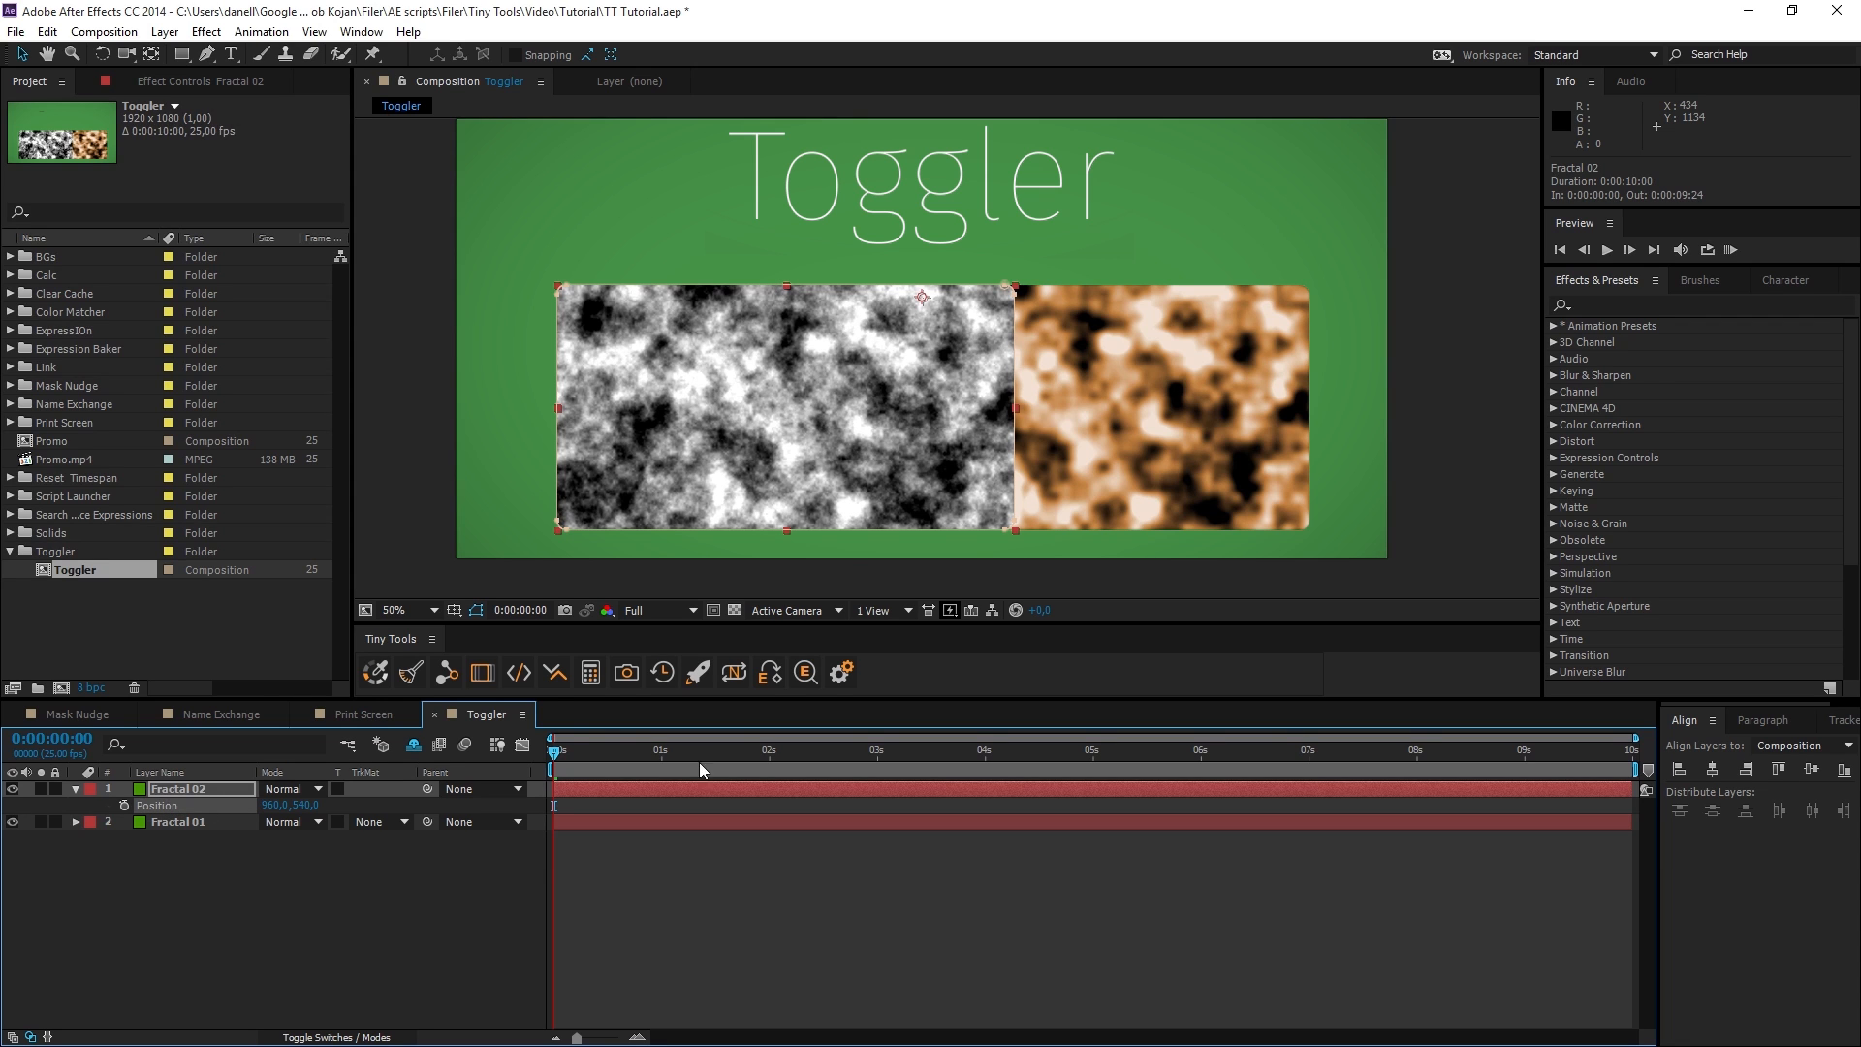
click(553, 677)
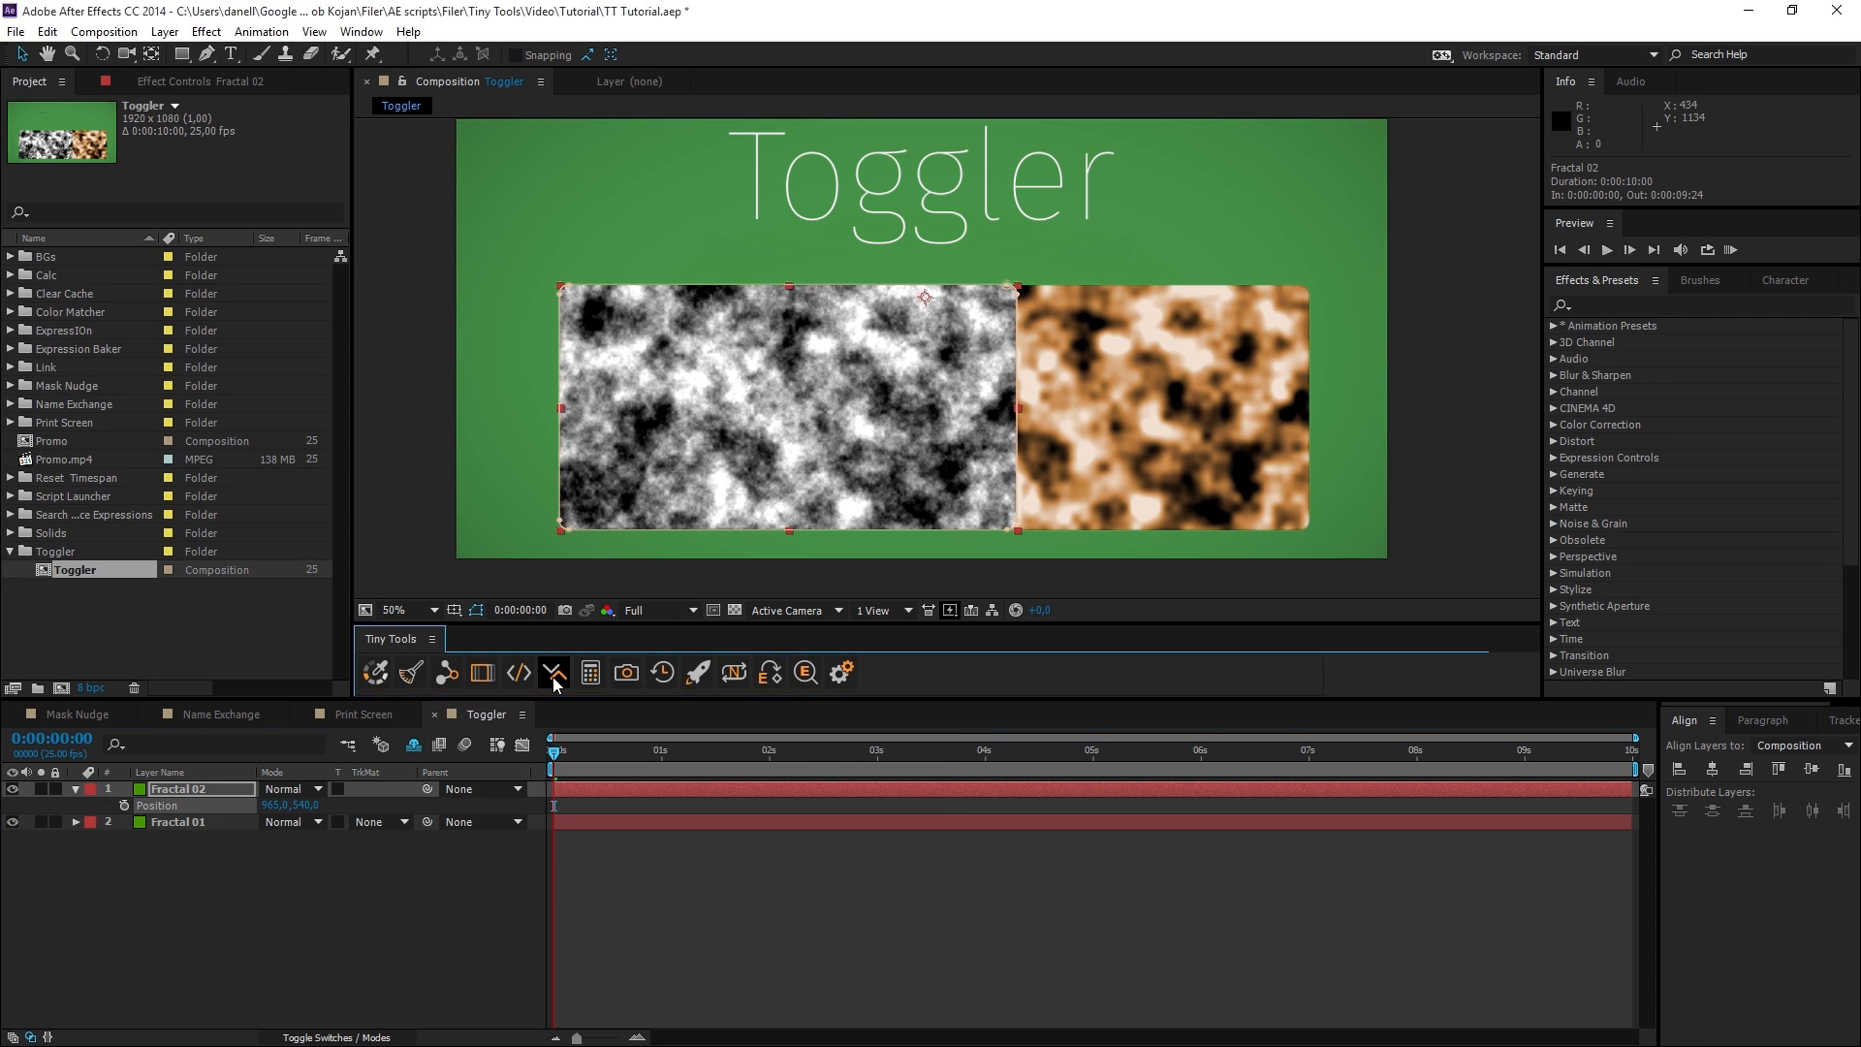
click(553, 676)
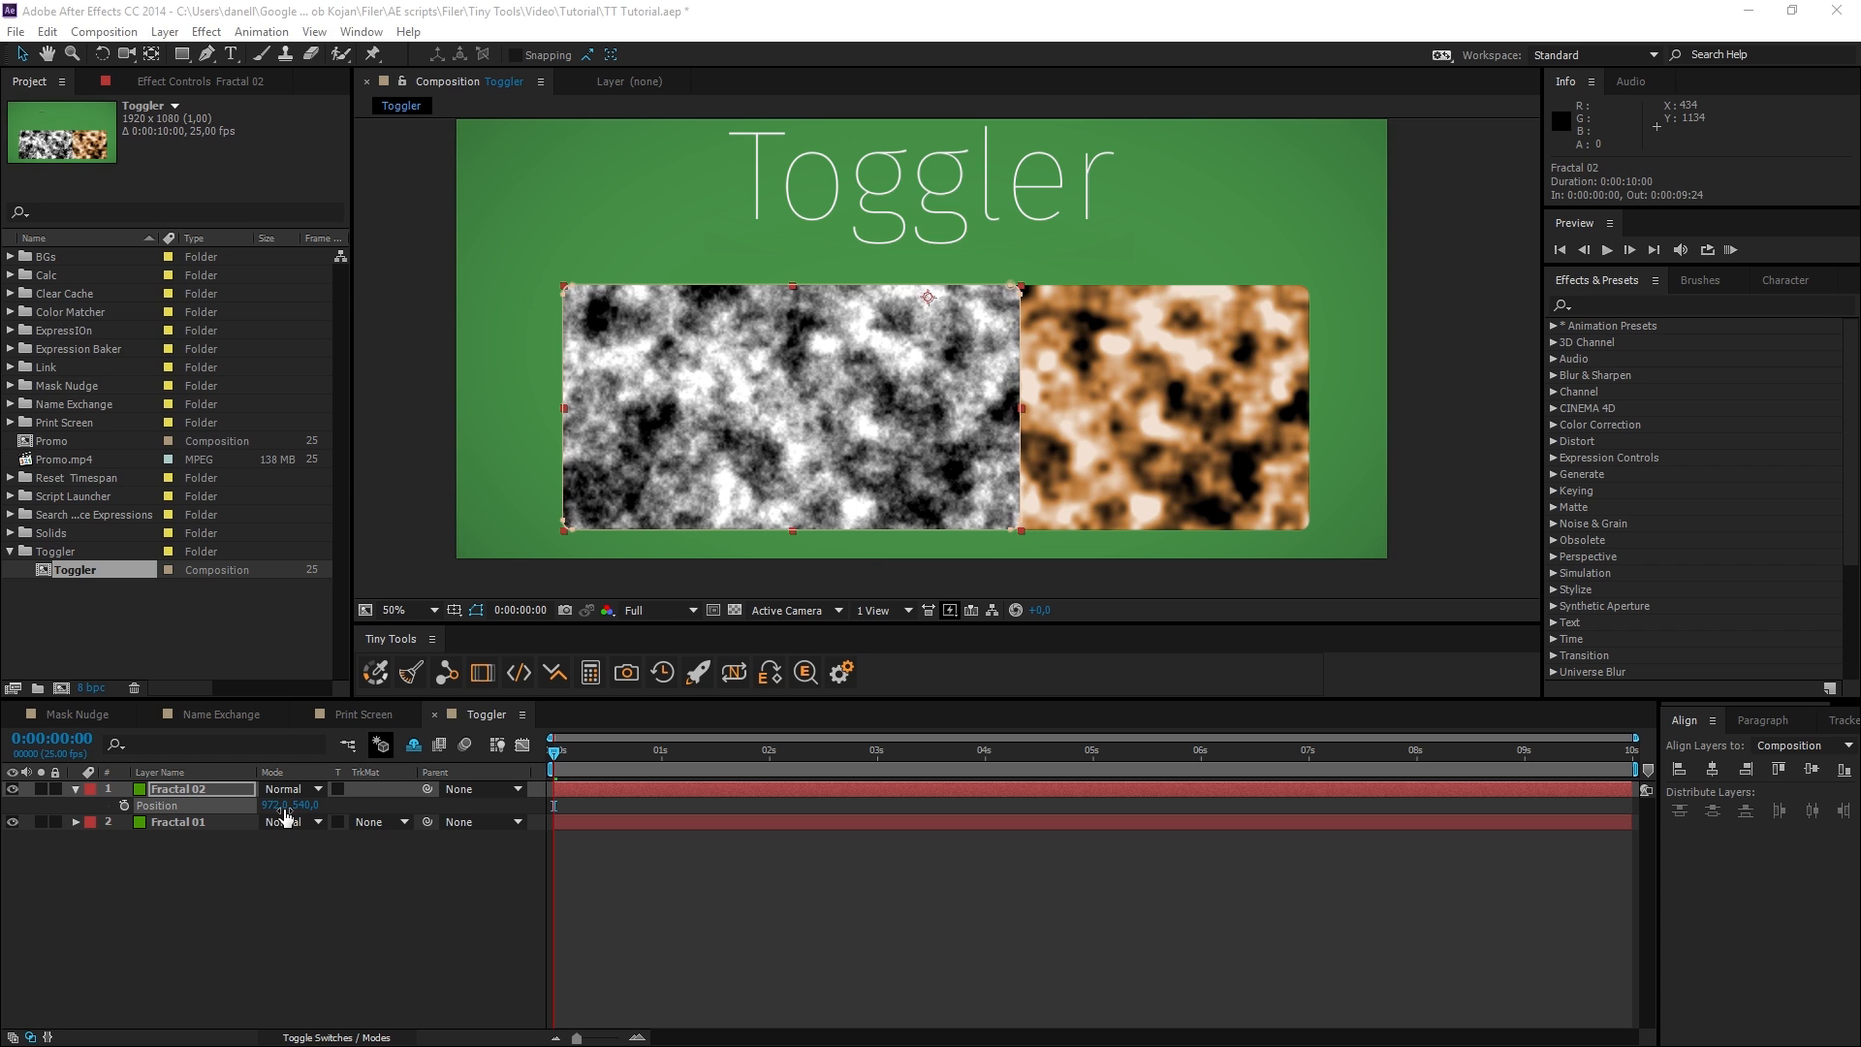
click(554, 676)
click(557, 675)
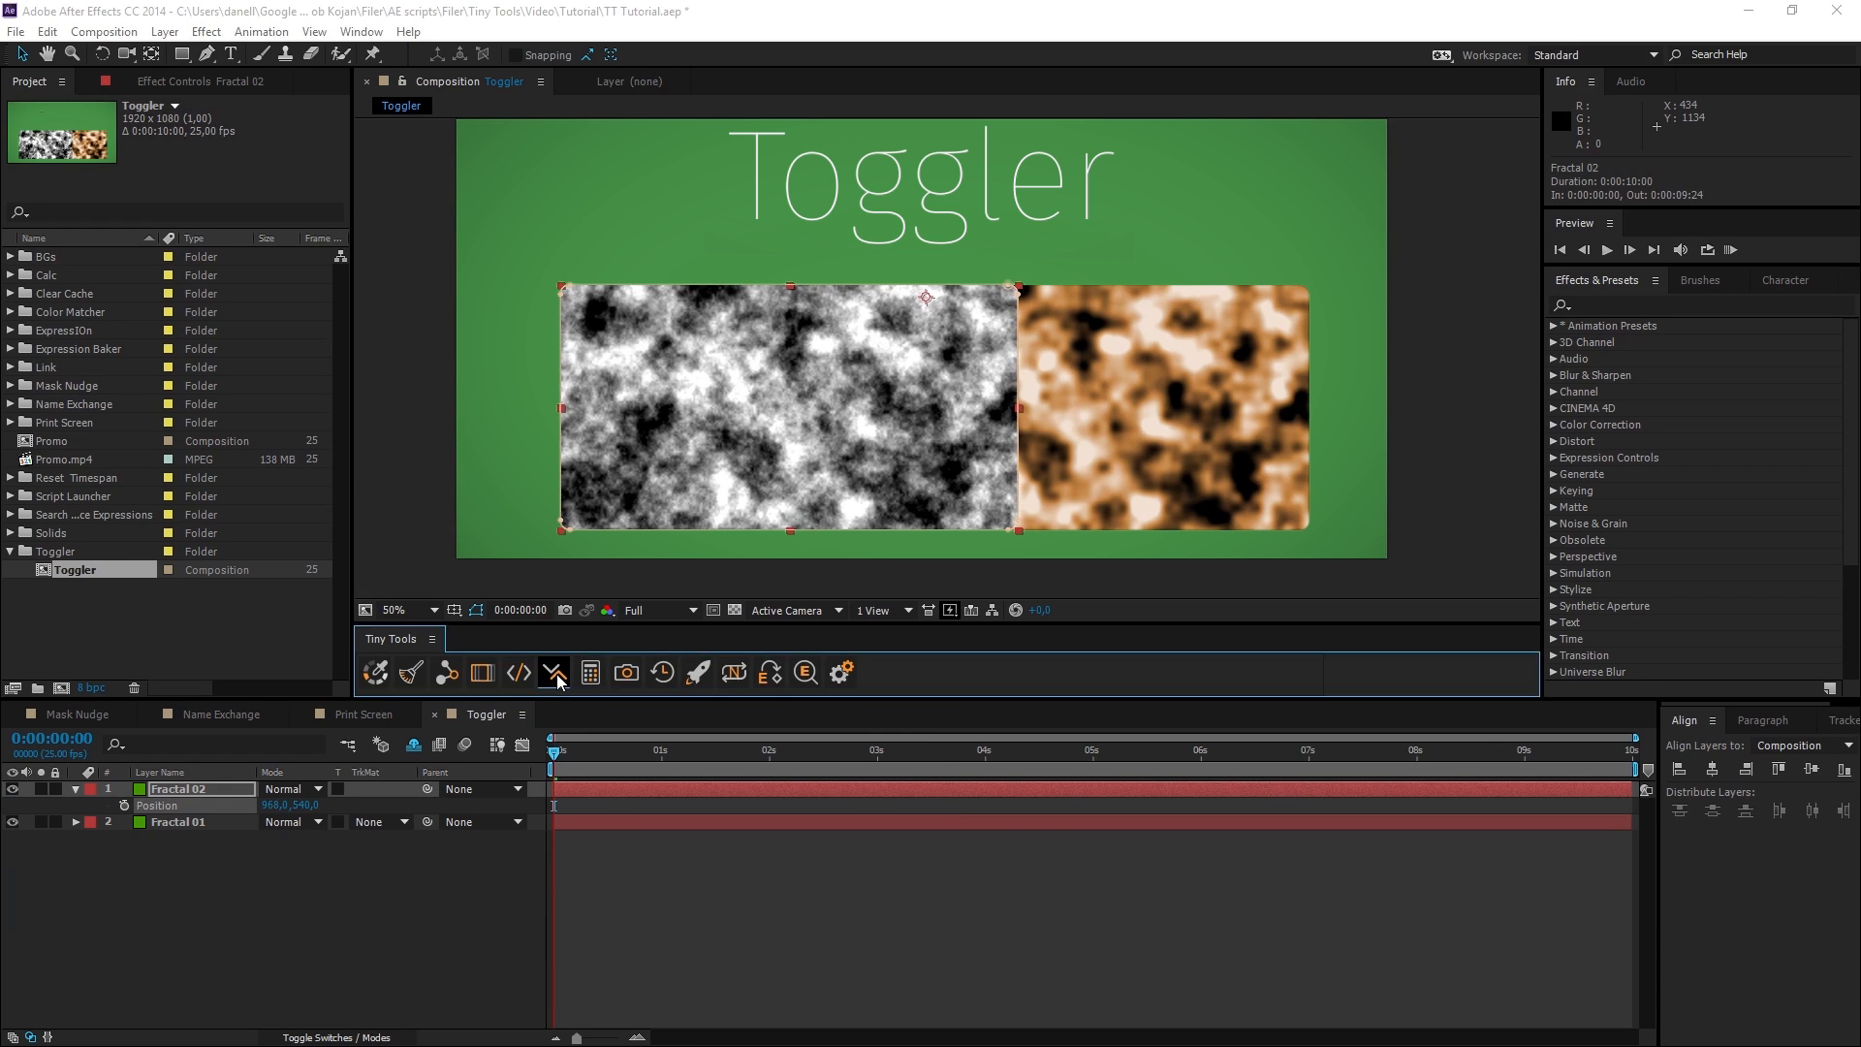
click(557, 675)
click(556, 678)
click(555, 678)
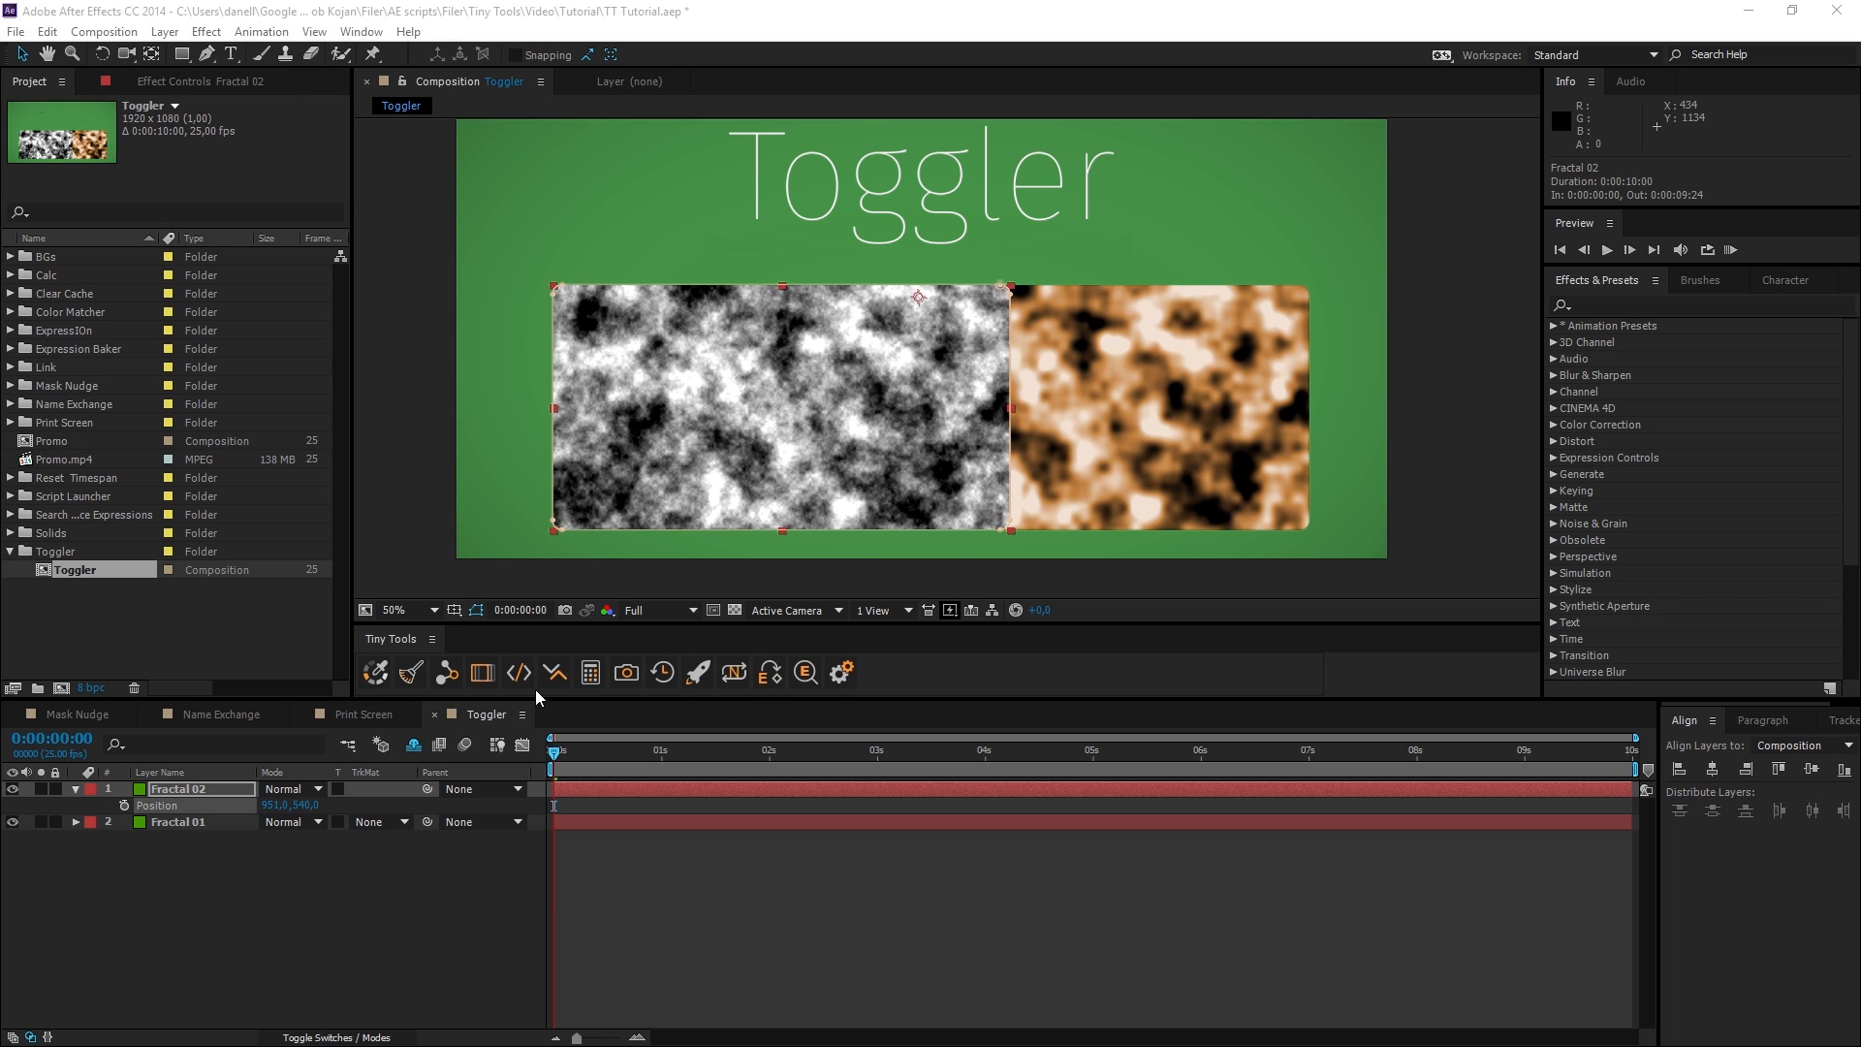
Nudge the Y value of Fractal 02's Position up and down with Toggler, ending at 949, 529.
click(545, 680)
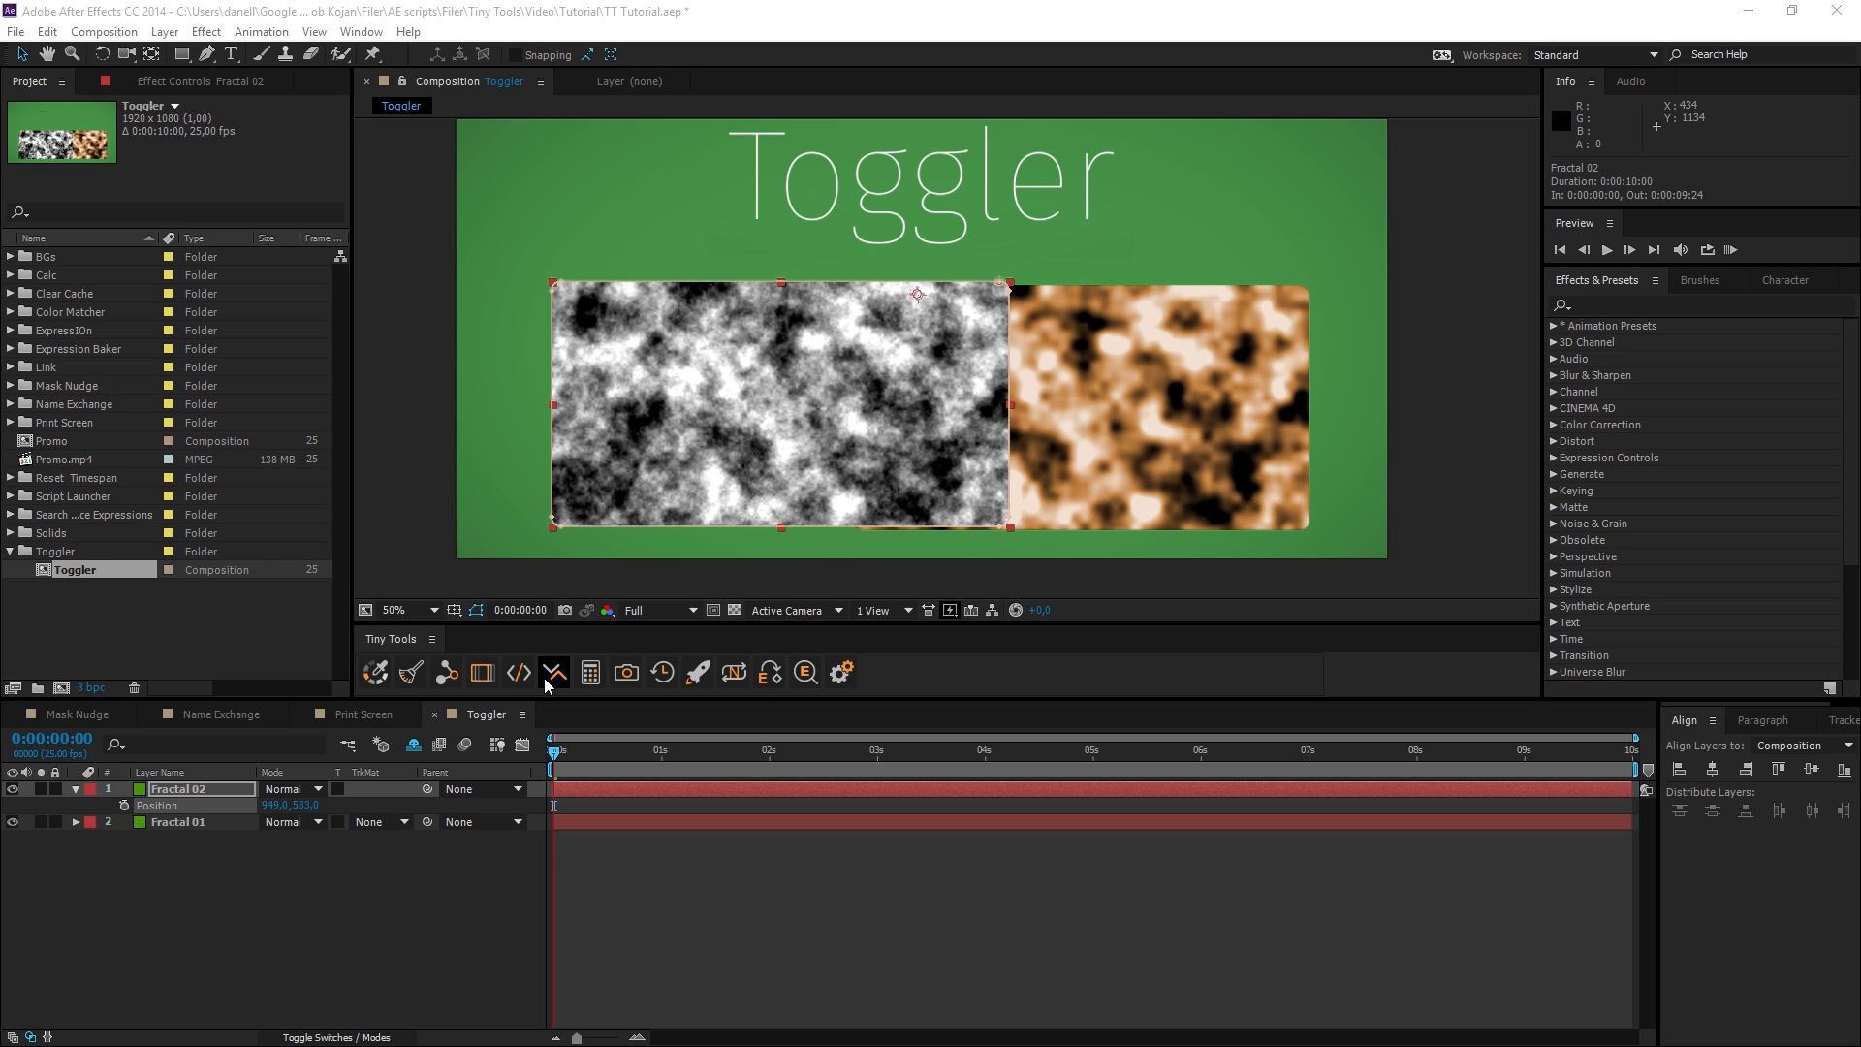
click(552, 678)
click(553, 679)
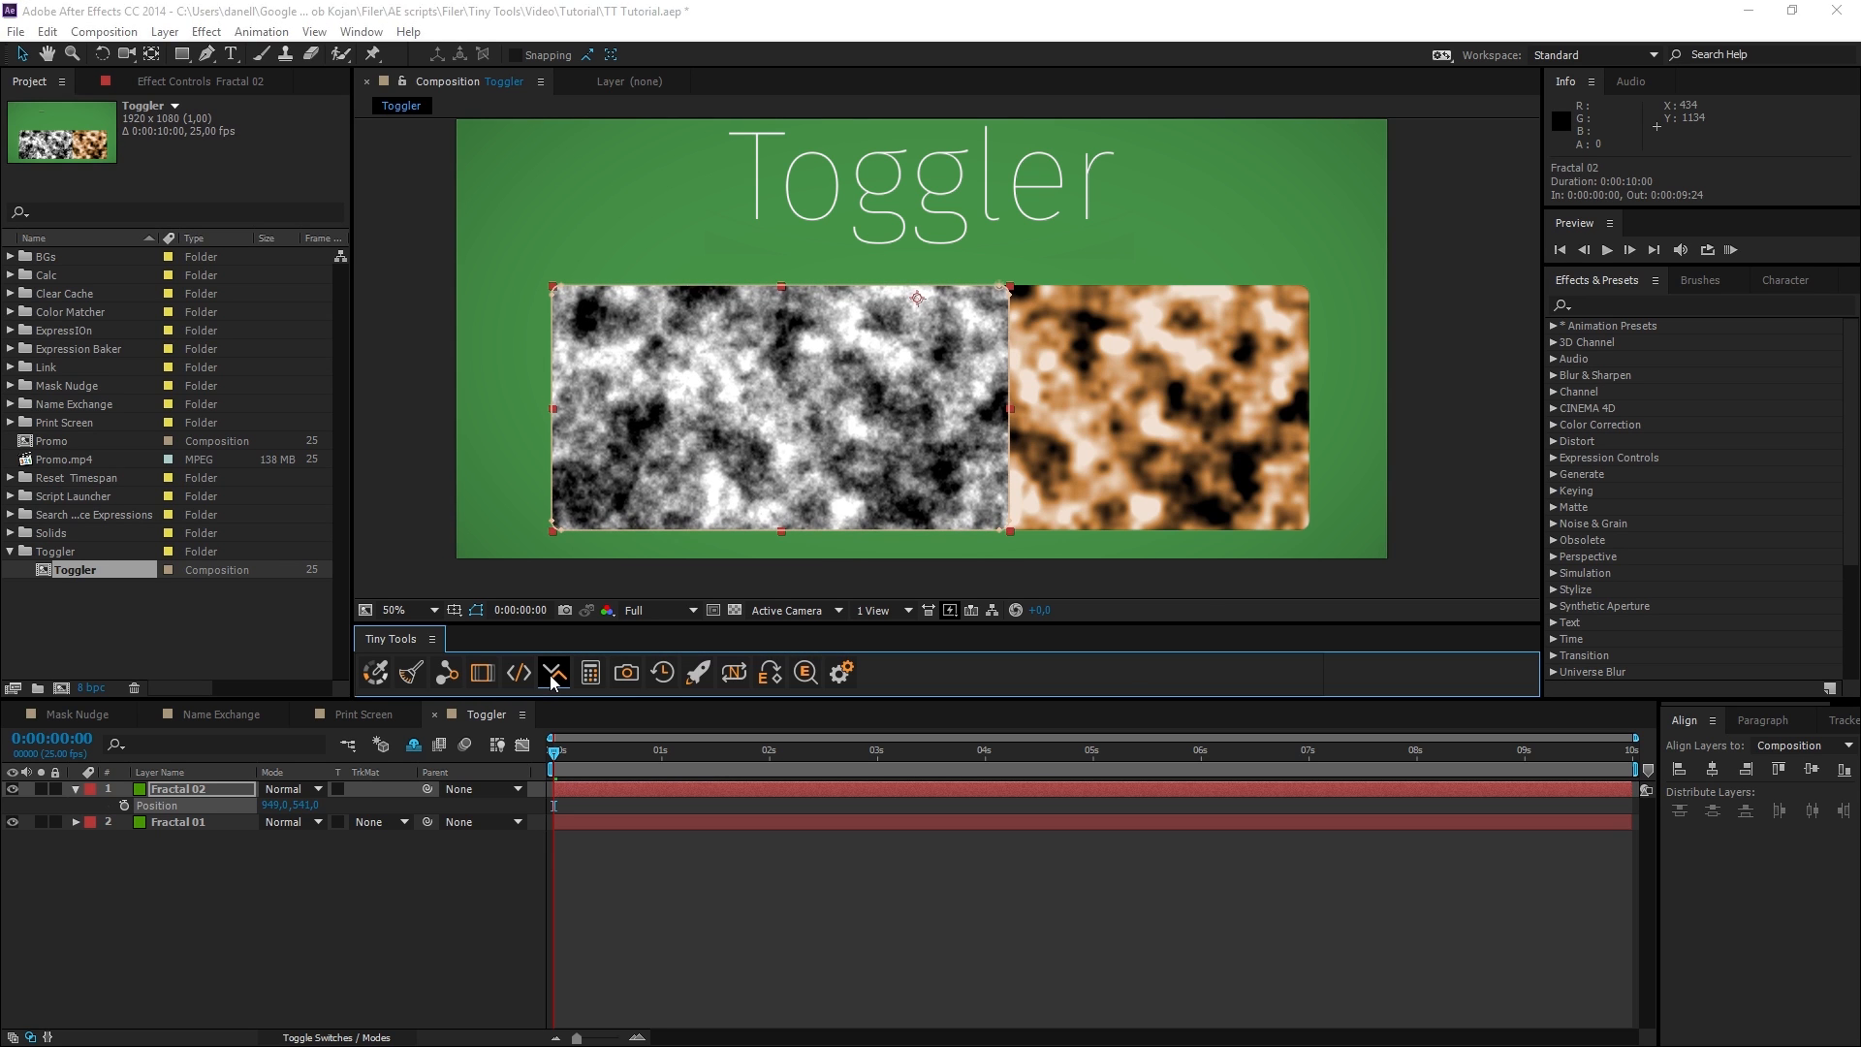
click(550, 683)
click(551, 683)
click(551, 683)
click(551, 684)
click(551, 683)
click(550, 683)
Make Fractal 02 a 3D layer and nudge its Z position with Toggler, forward to 11 and partly back.
click(361, 1036)
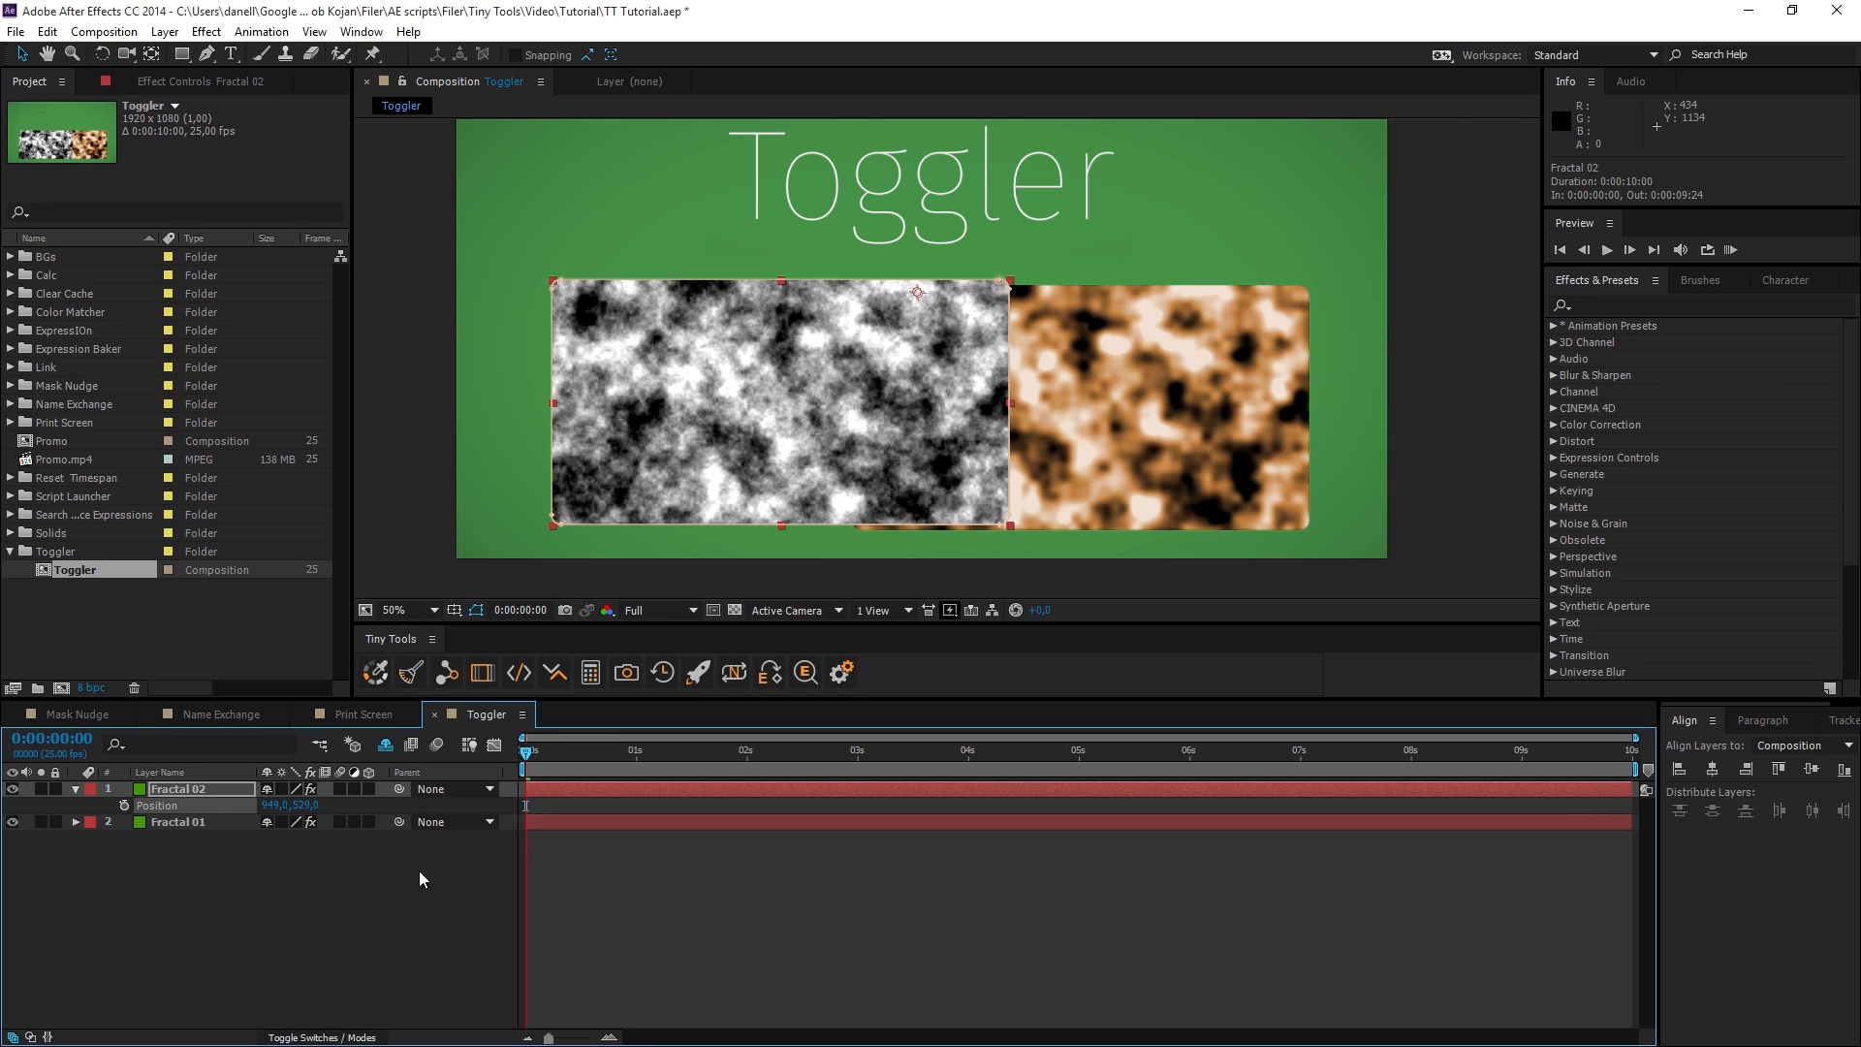
click(369, 788)
click(202, 807)
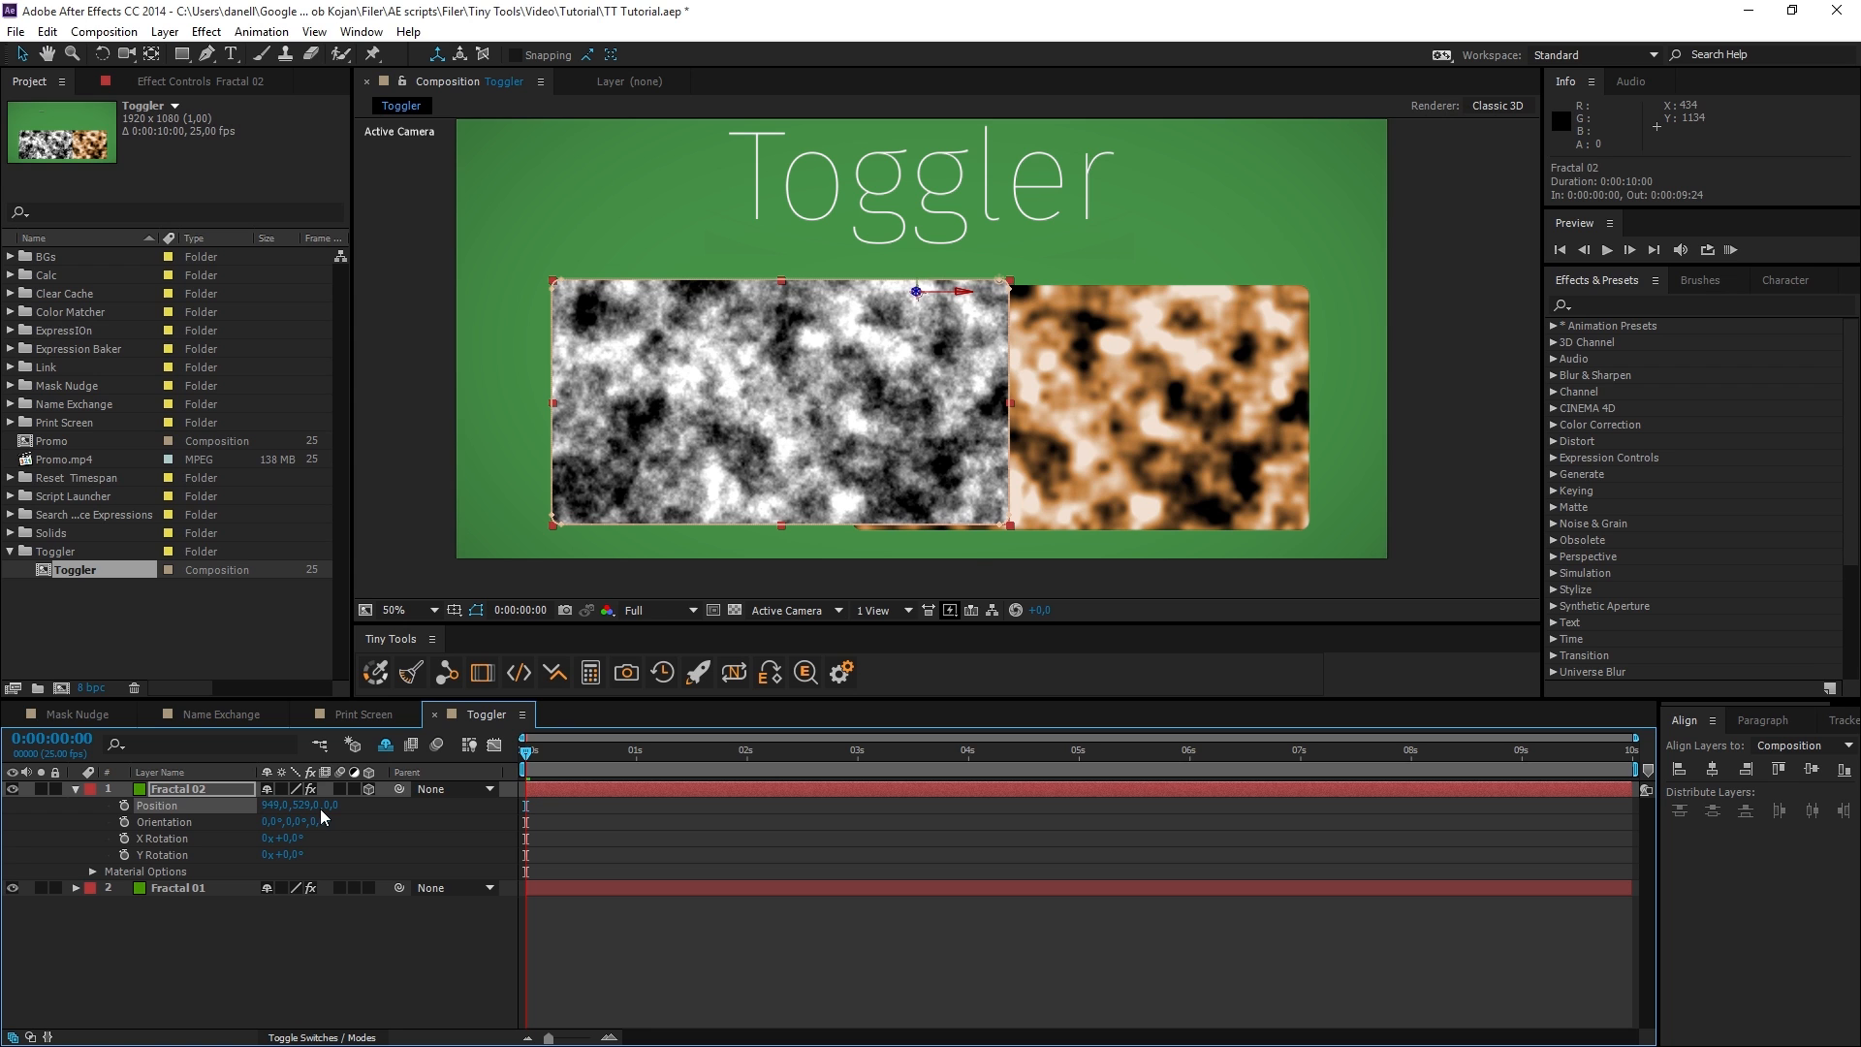
click(554, 683)
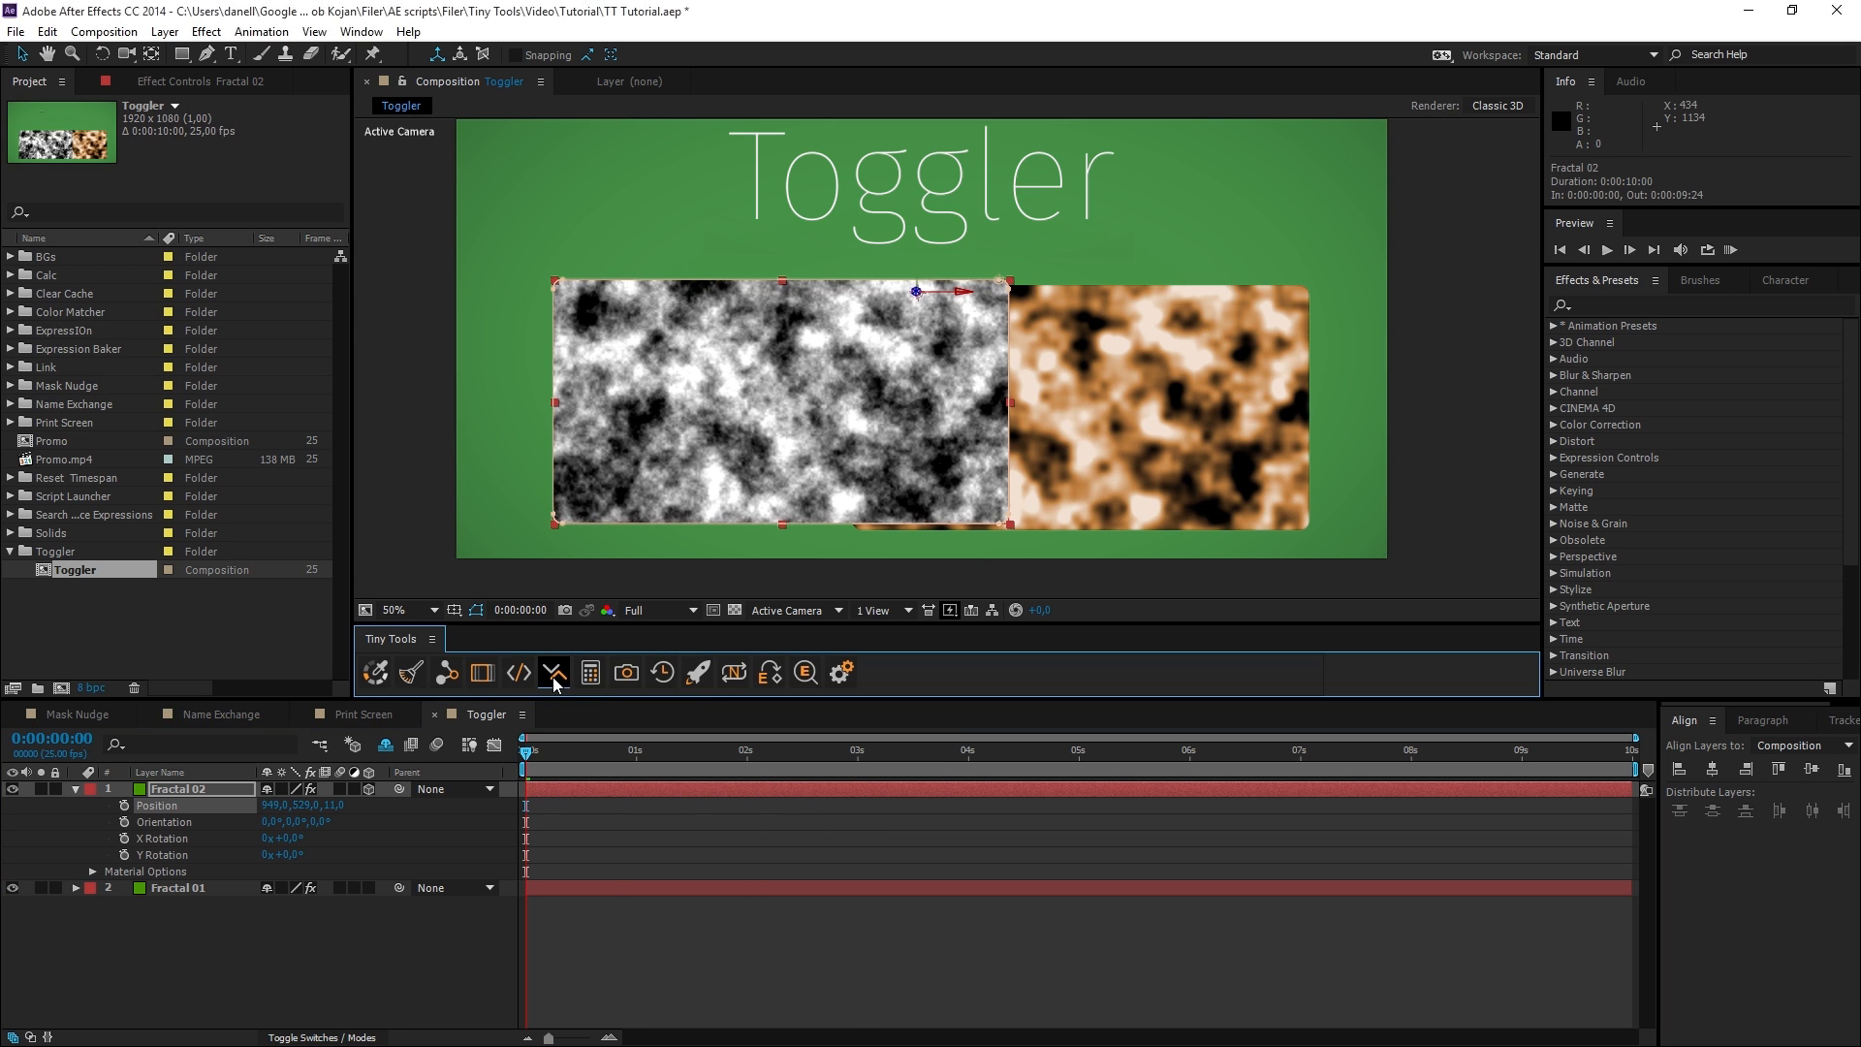
click(555, 683)
click(554, 683)
click(553, 679)
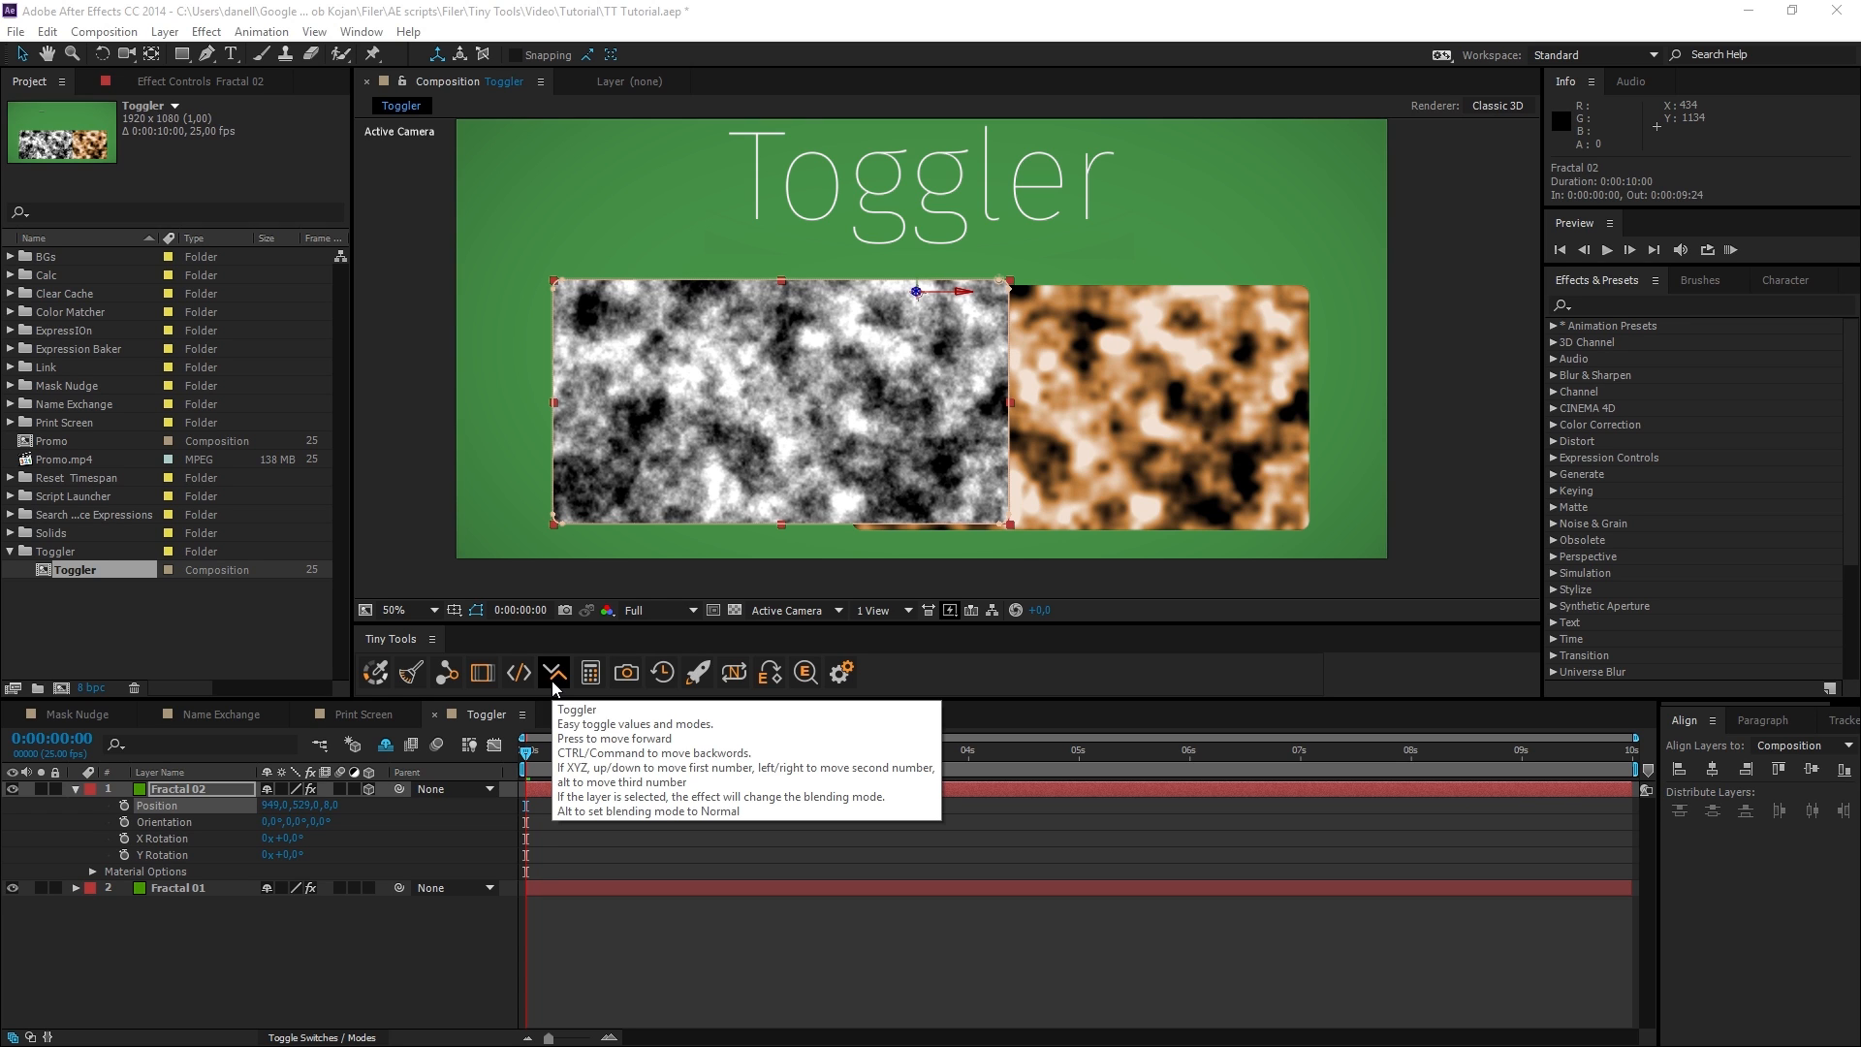
Nudge the X and Y position of the 3D Fractal 02 layer with Toggler, ending at 944, 519.
click(553, 679)
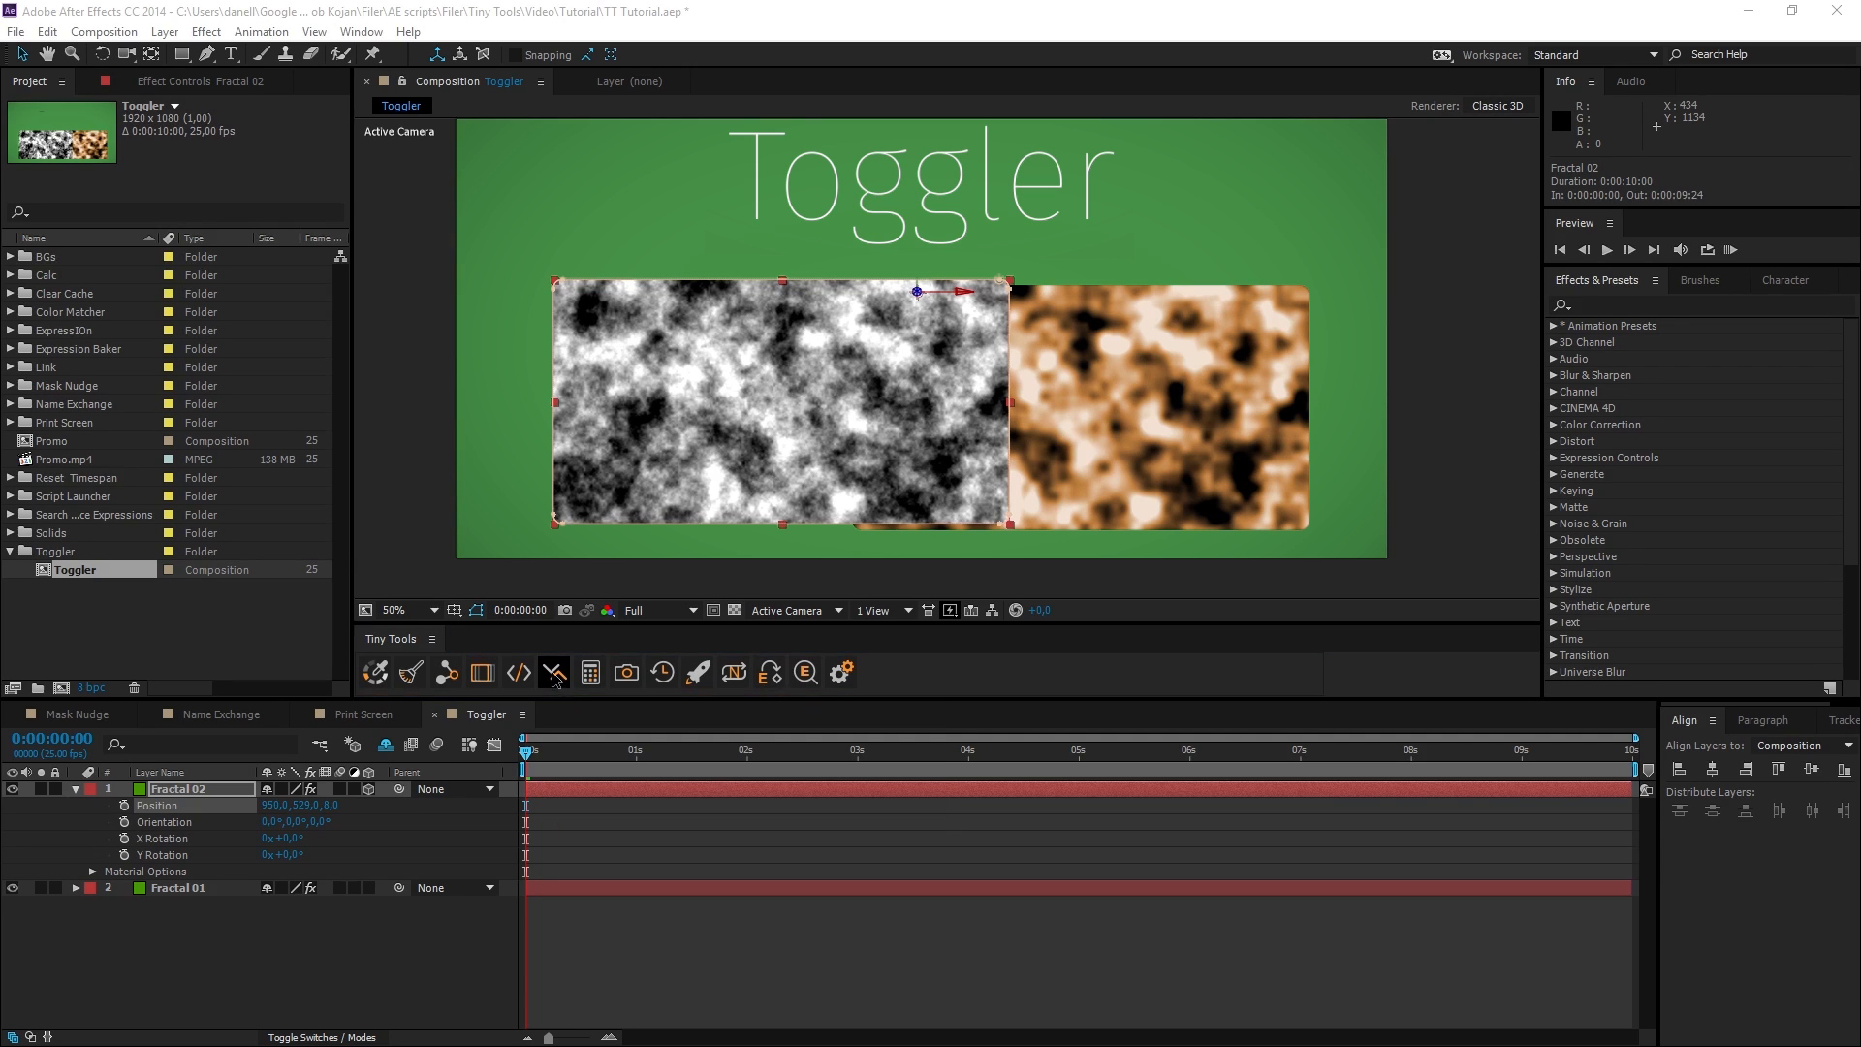
click(554, 680)
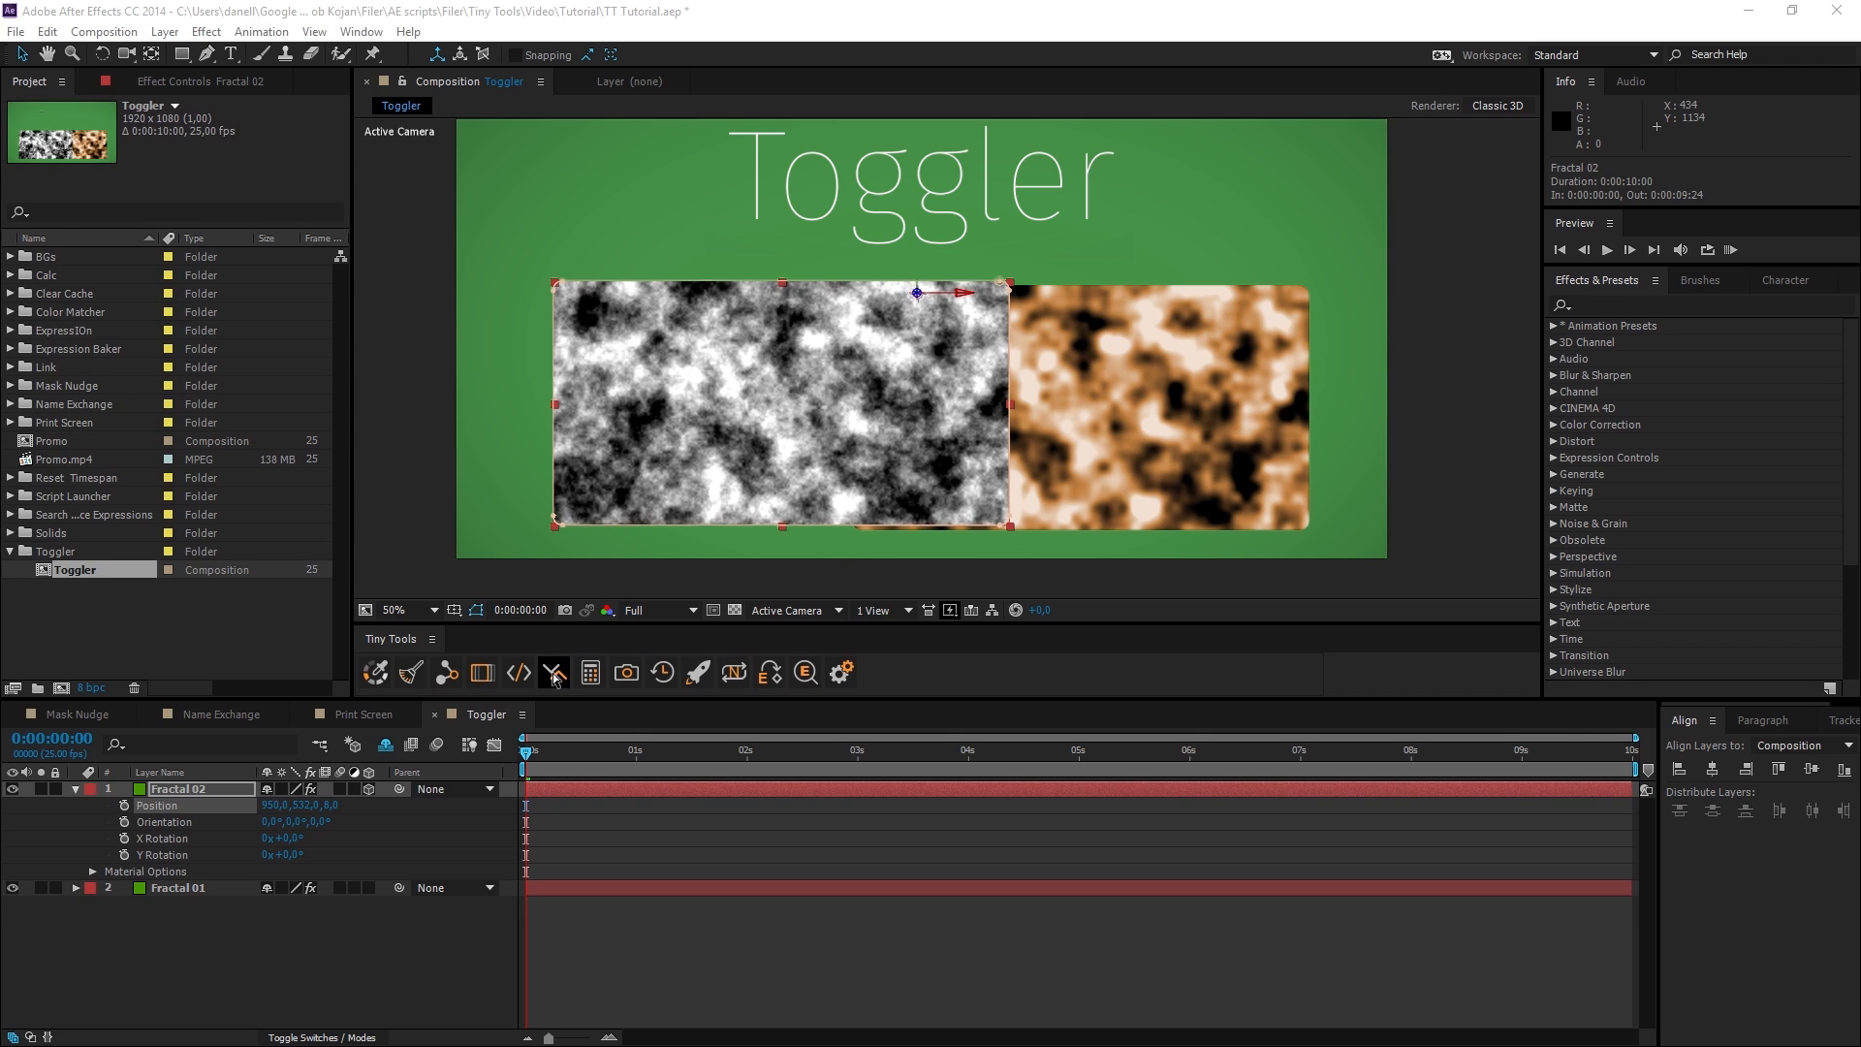
click(554, 679)
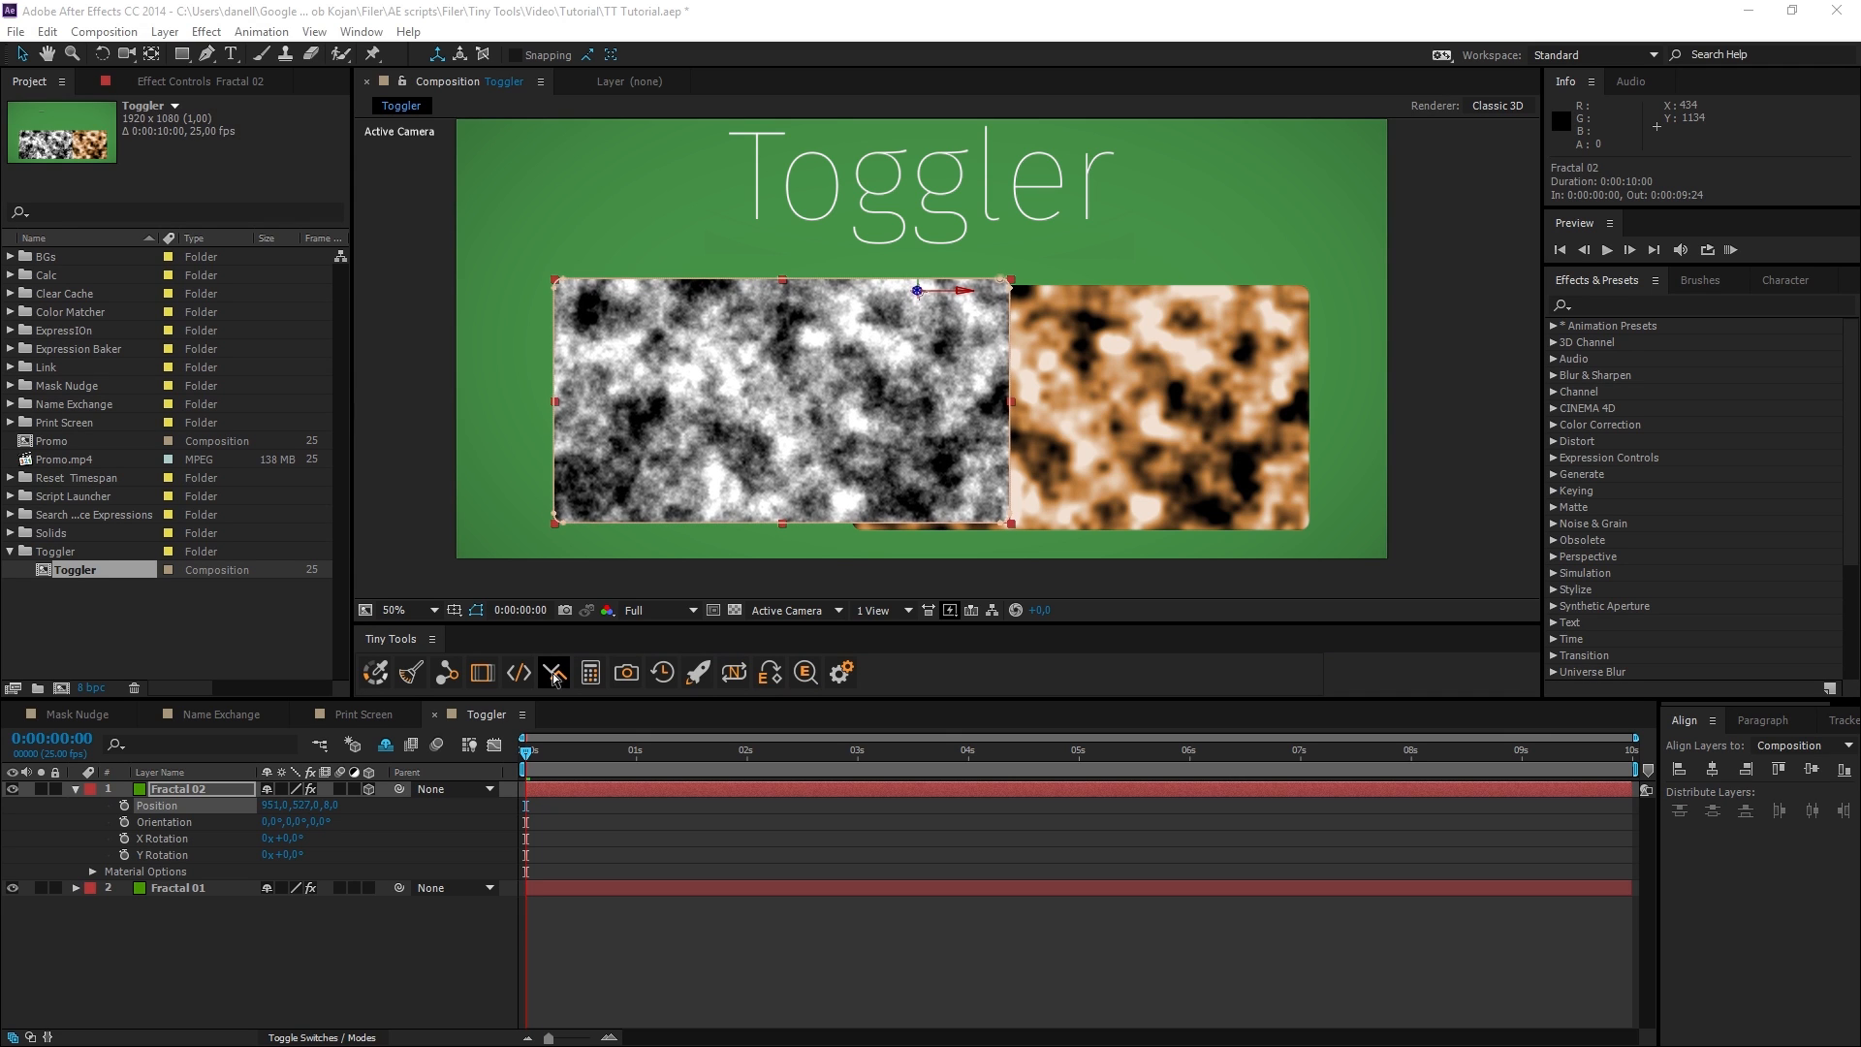
click(555, 678)
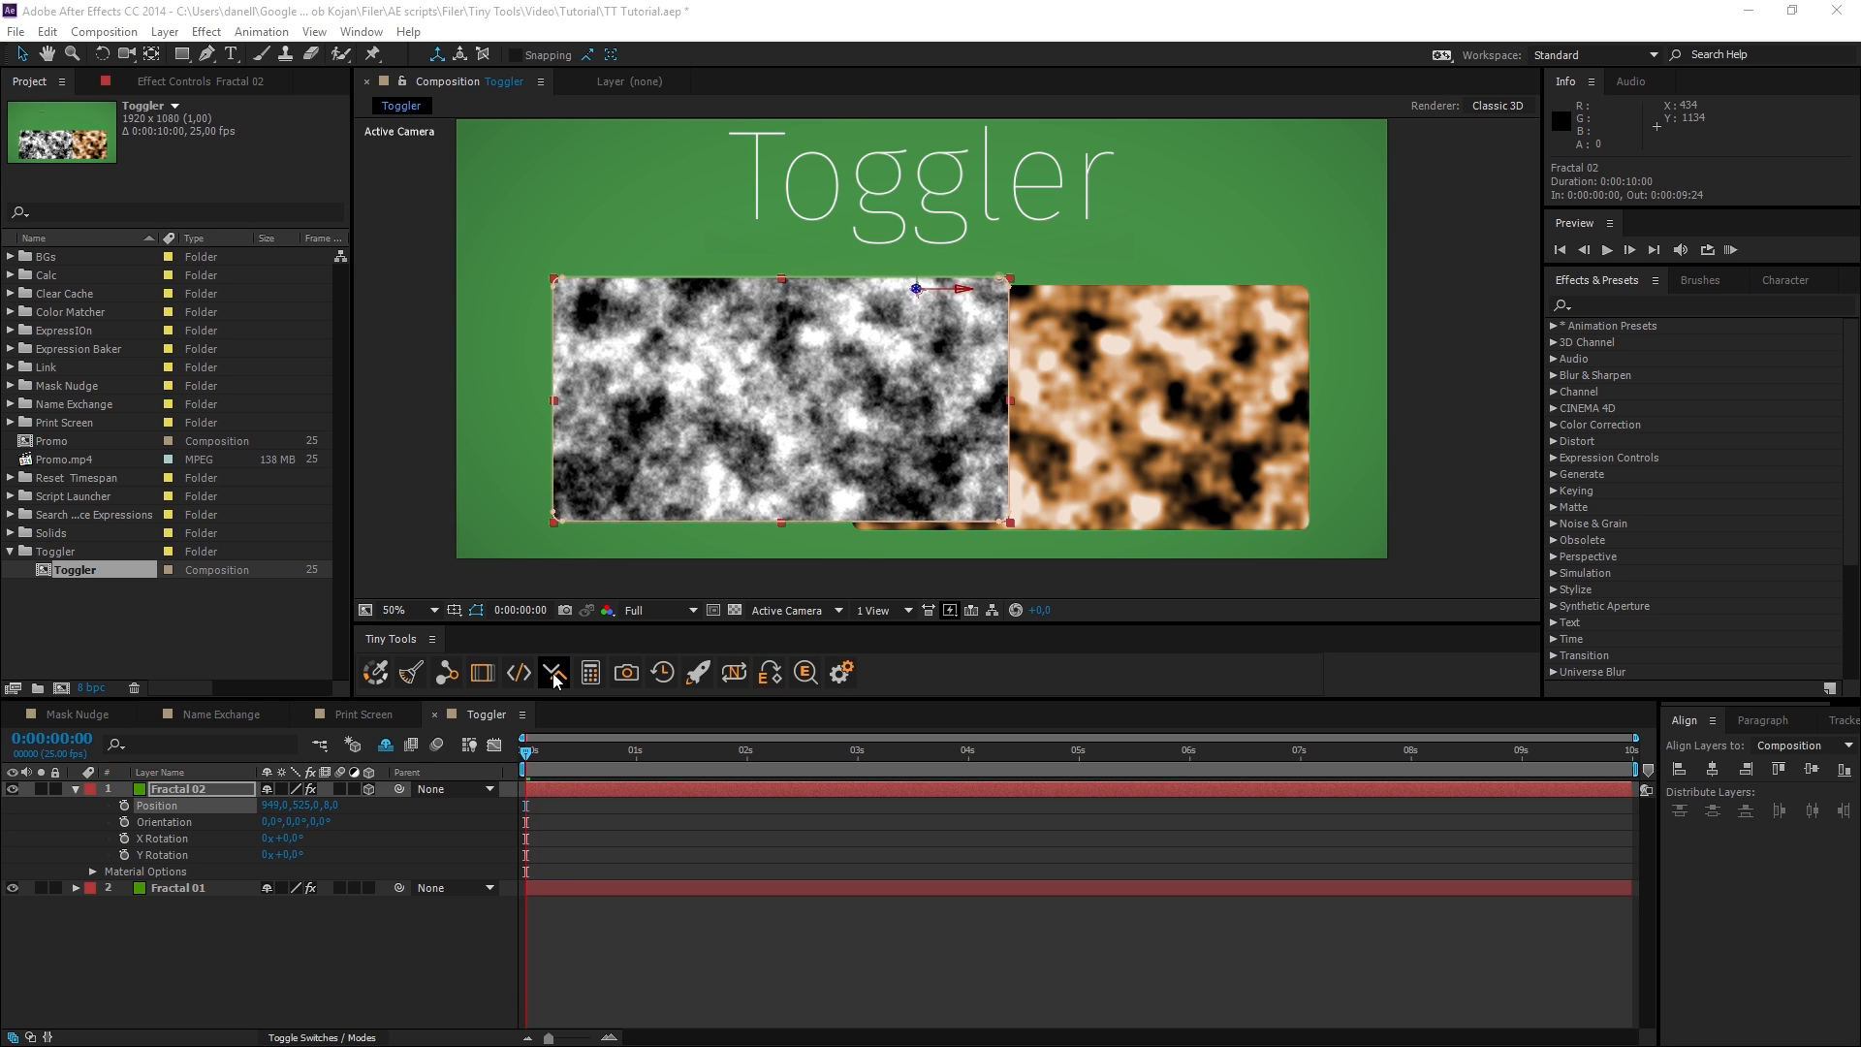
click(555, 679)
click(555, 678)
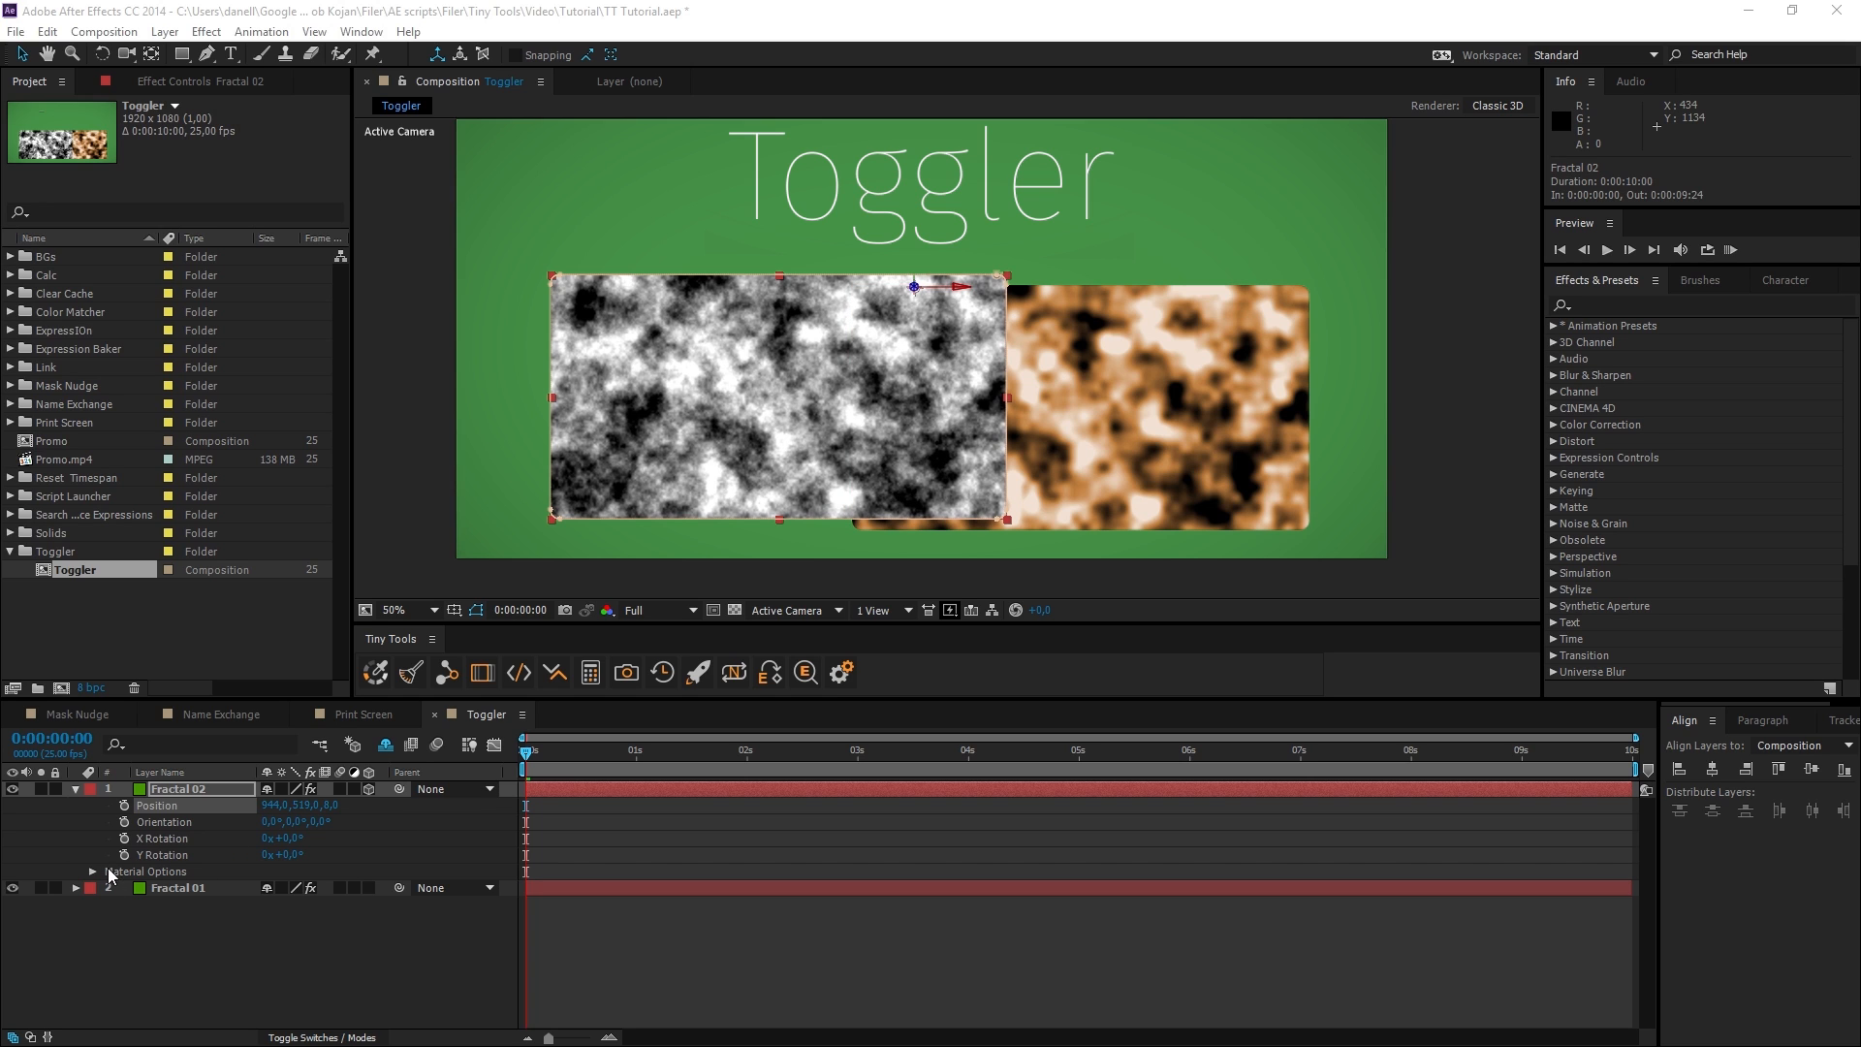
Expand Fractal 02's Fractal Noise effect and cycle its Fractal Type with Toggler to Smeary.
click(168, 795)
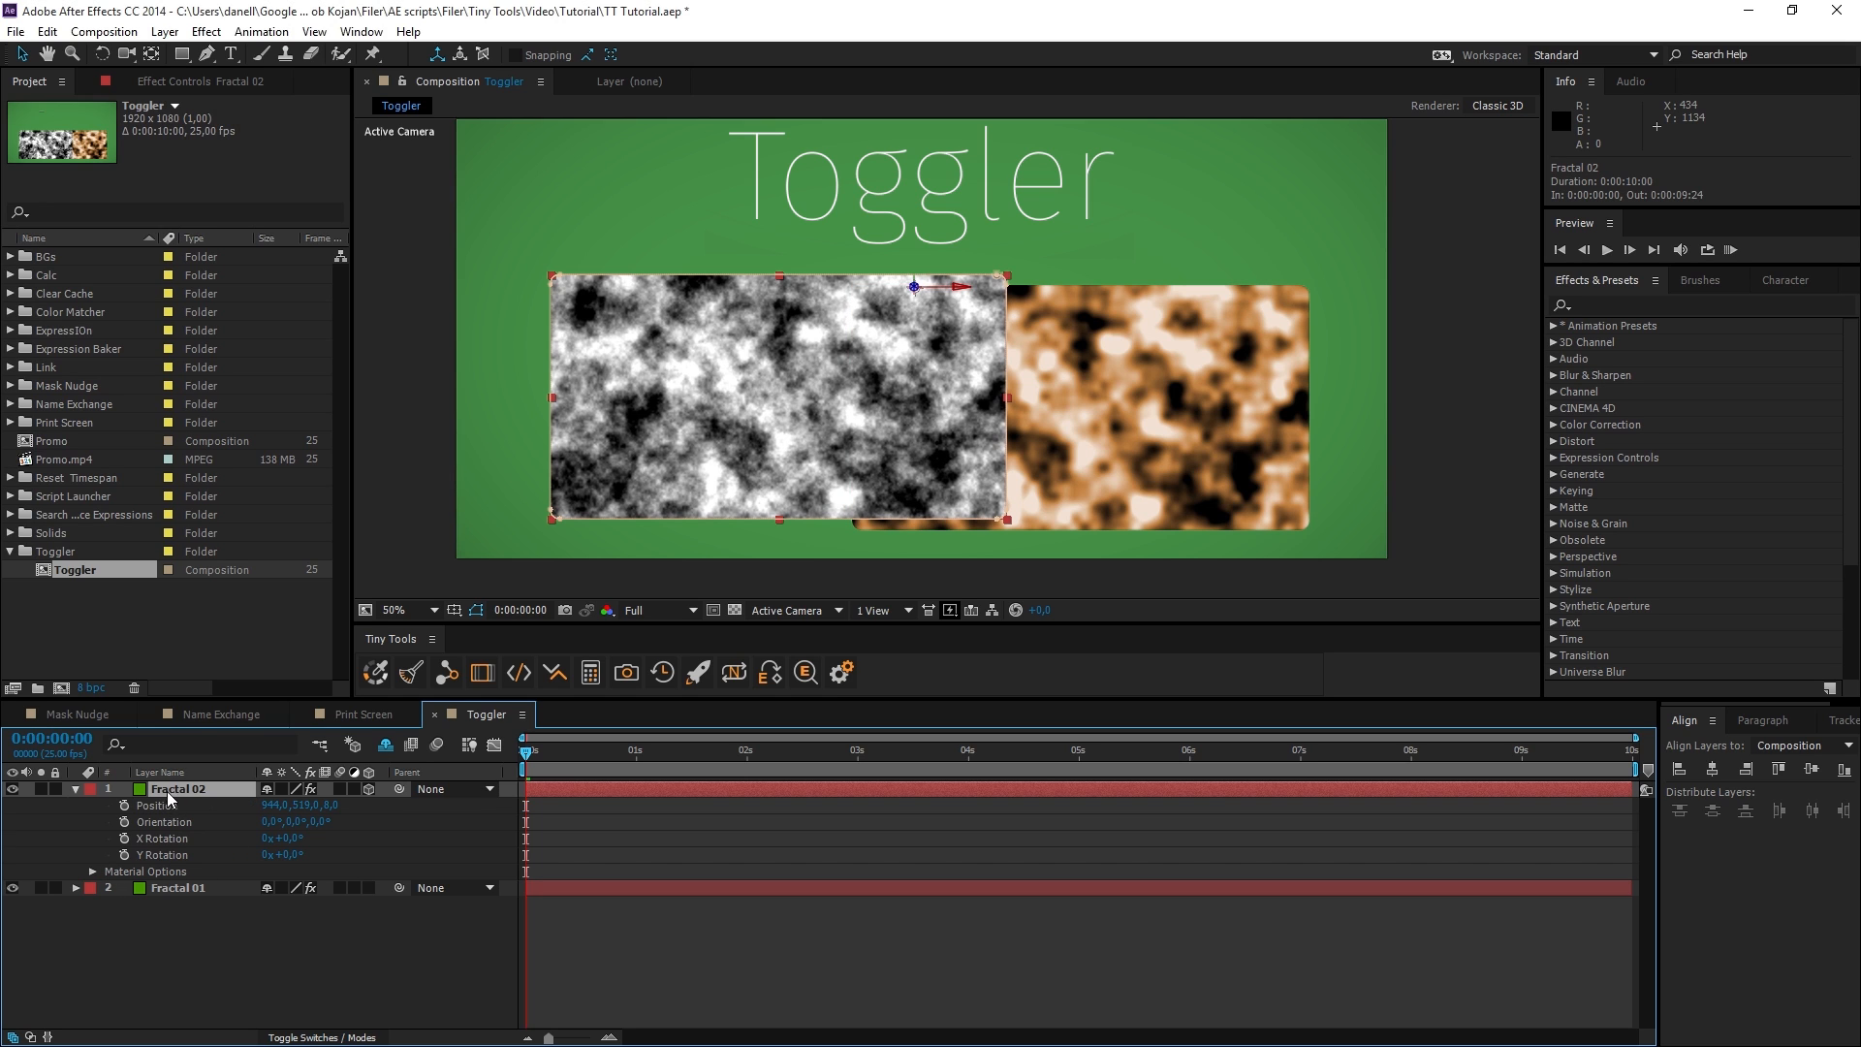
click(76, 789)
click(75, 789)
click(86, 837)
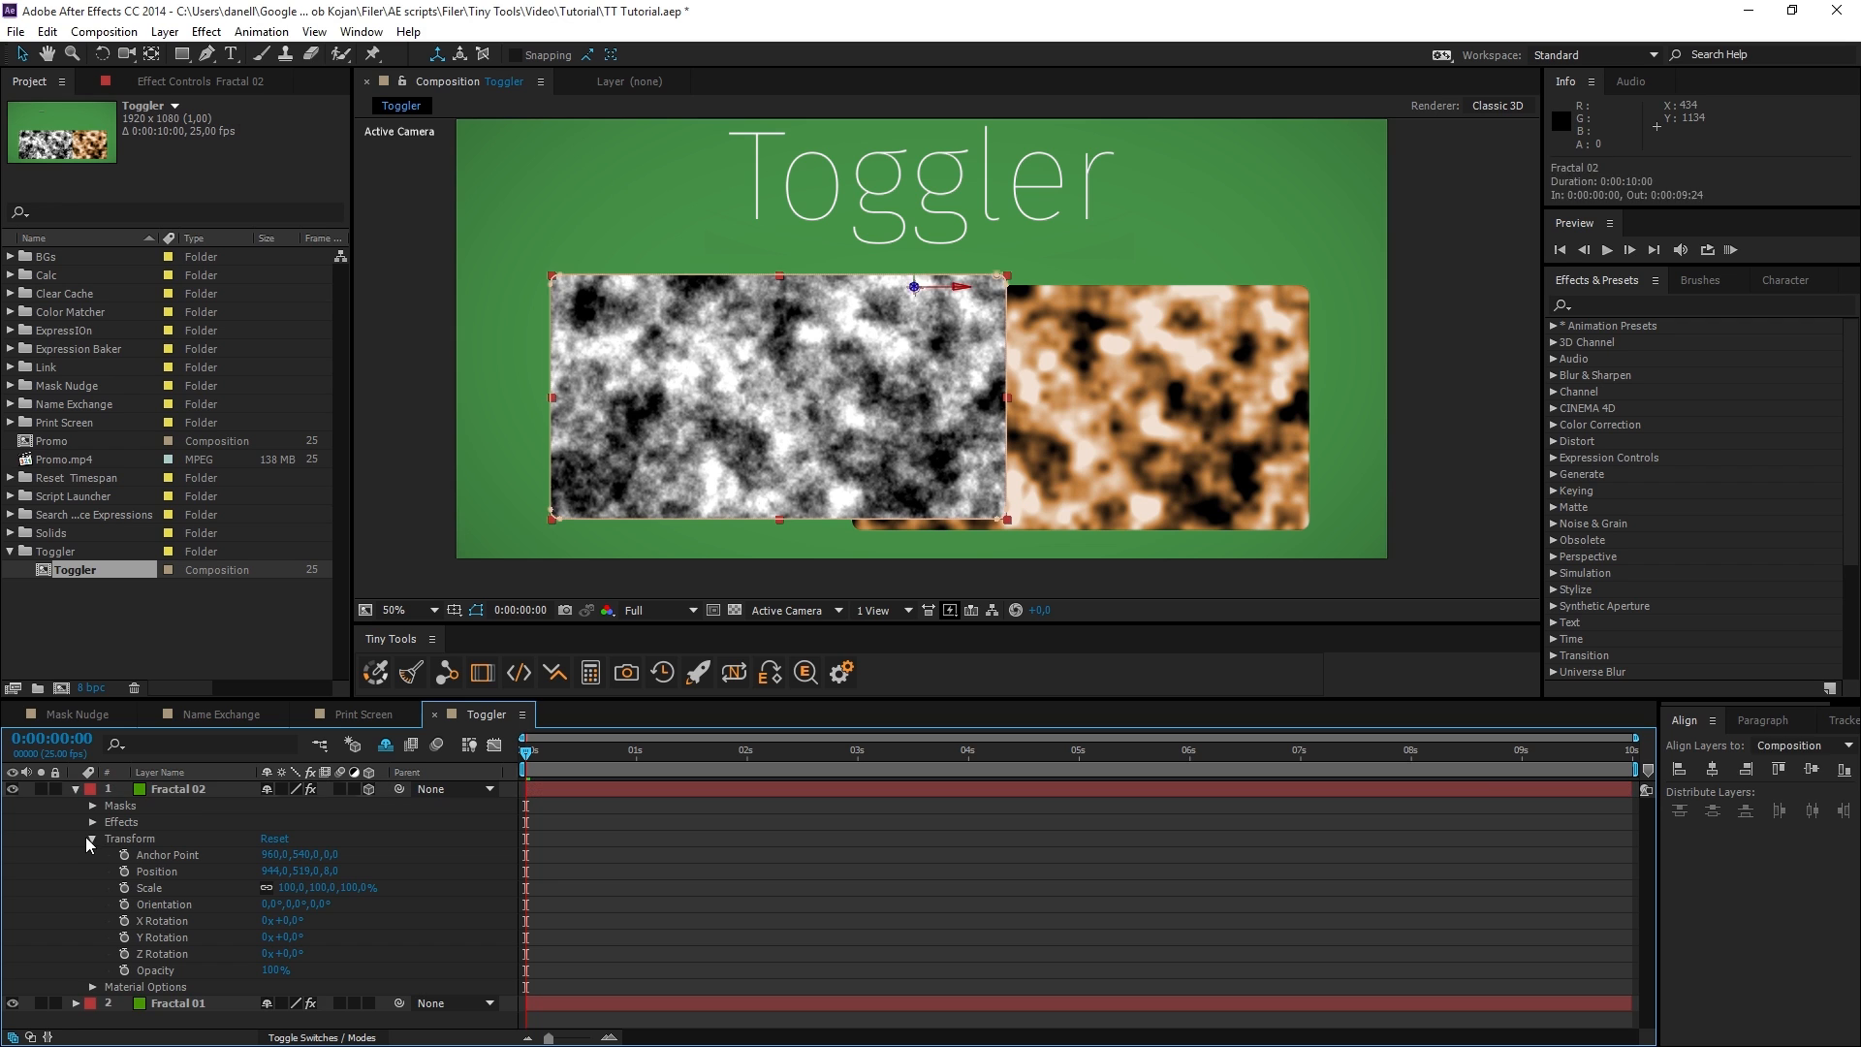
click(93, 822)
click(109, 838)
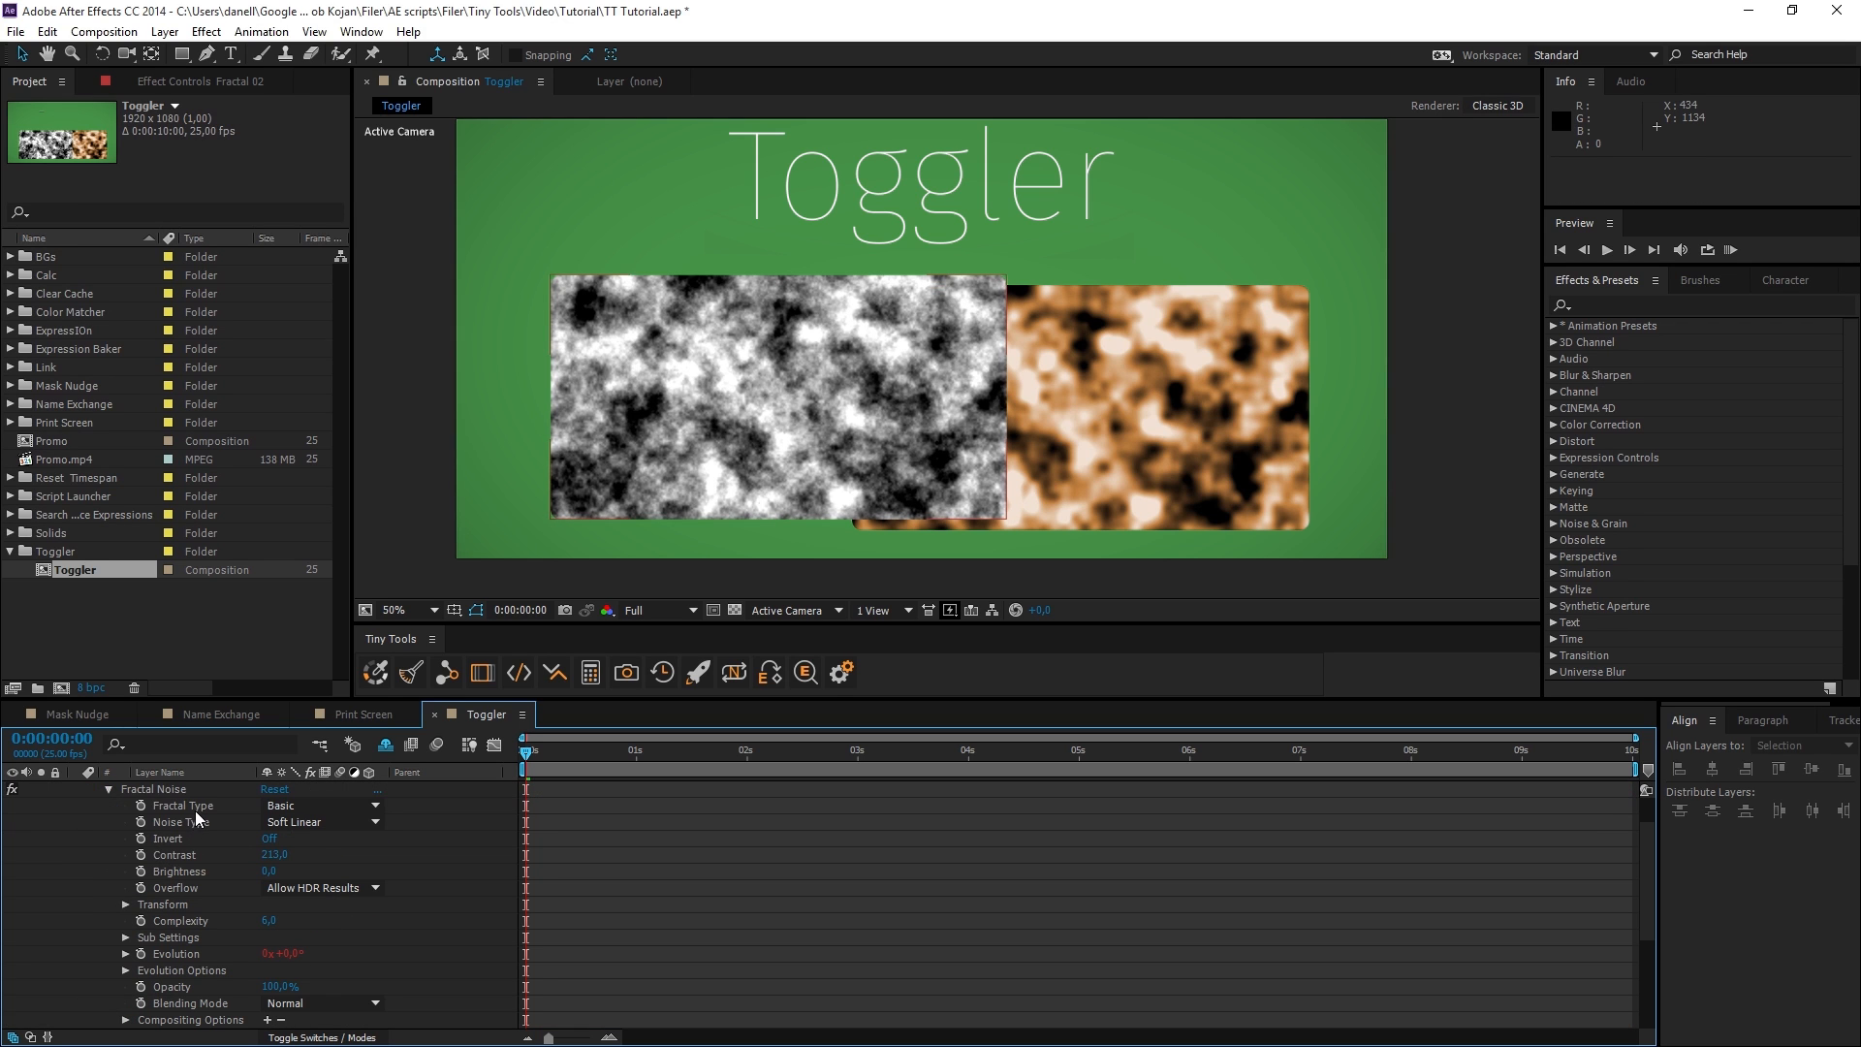
click(194, 808)
click(555, 672)
click(560, 677)
click(560, 678)
click(560, 677)
click(560, 677)
click(560, 677)
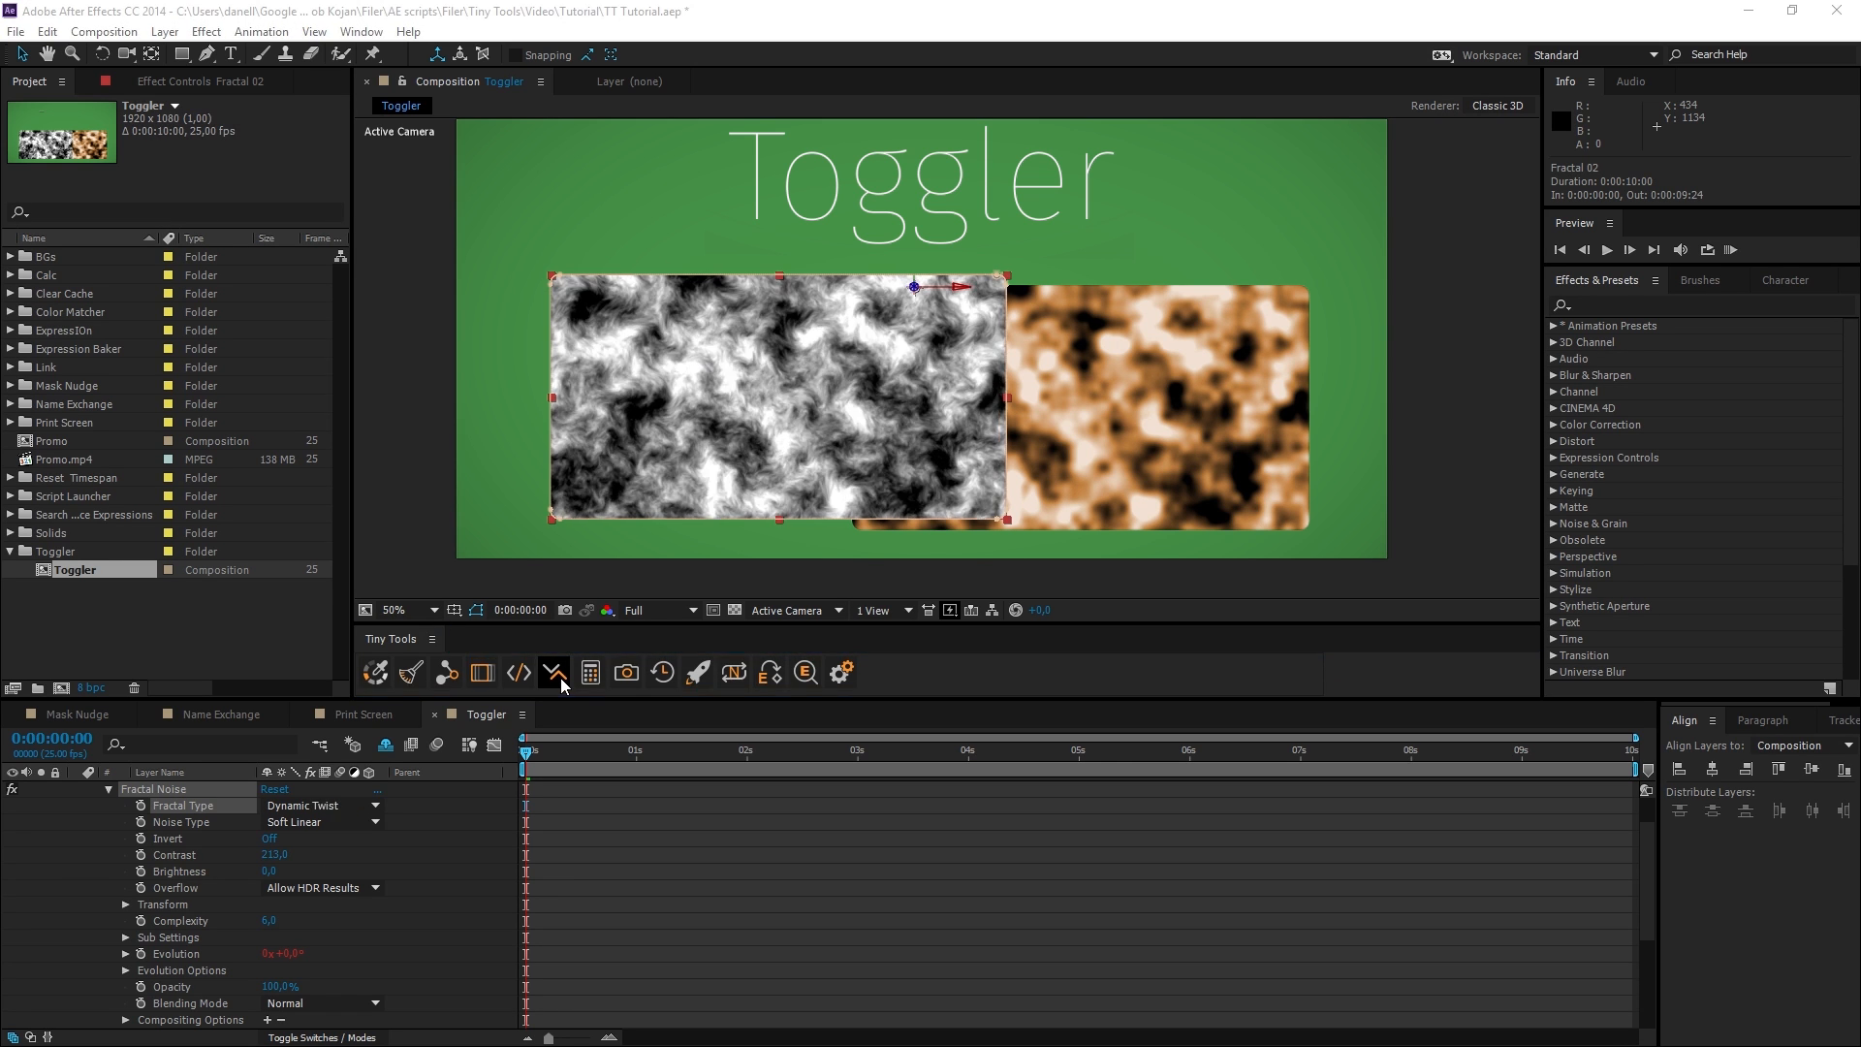
Toggle the Fractal Noise effect's Noise Type to Spline and back to Soft Linear with Toggler.
click(194, 824)
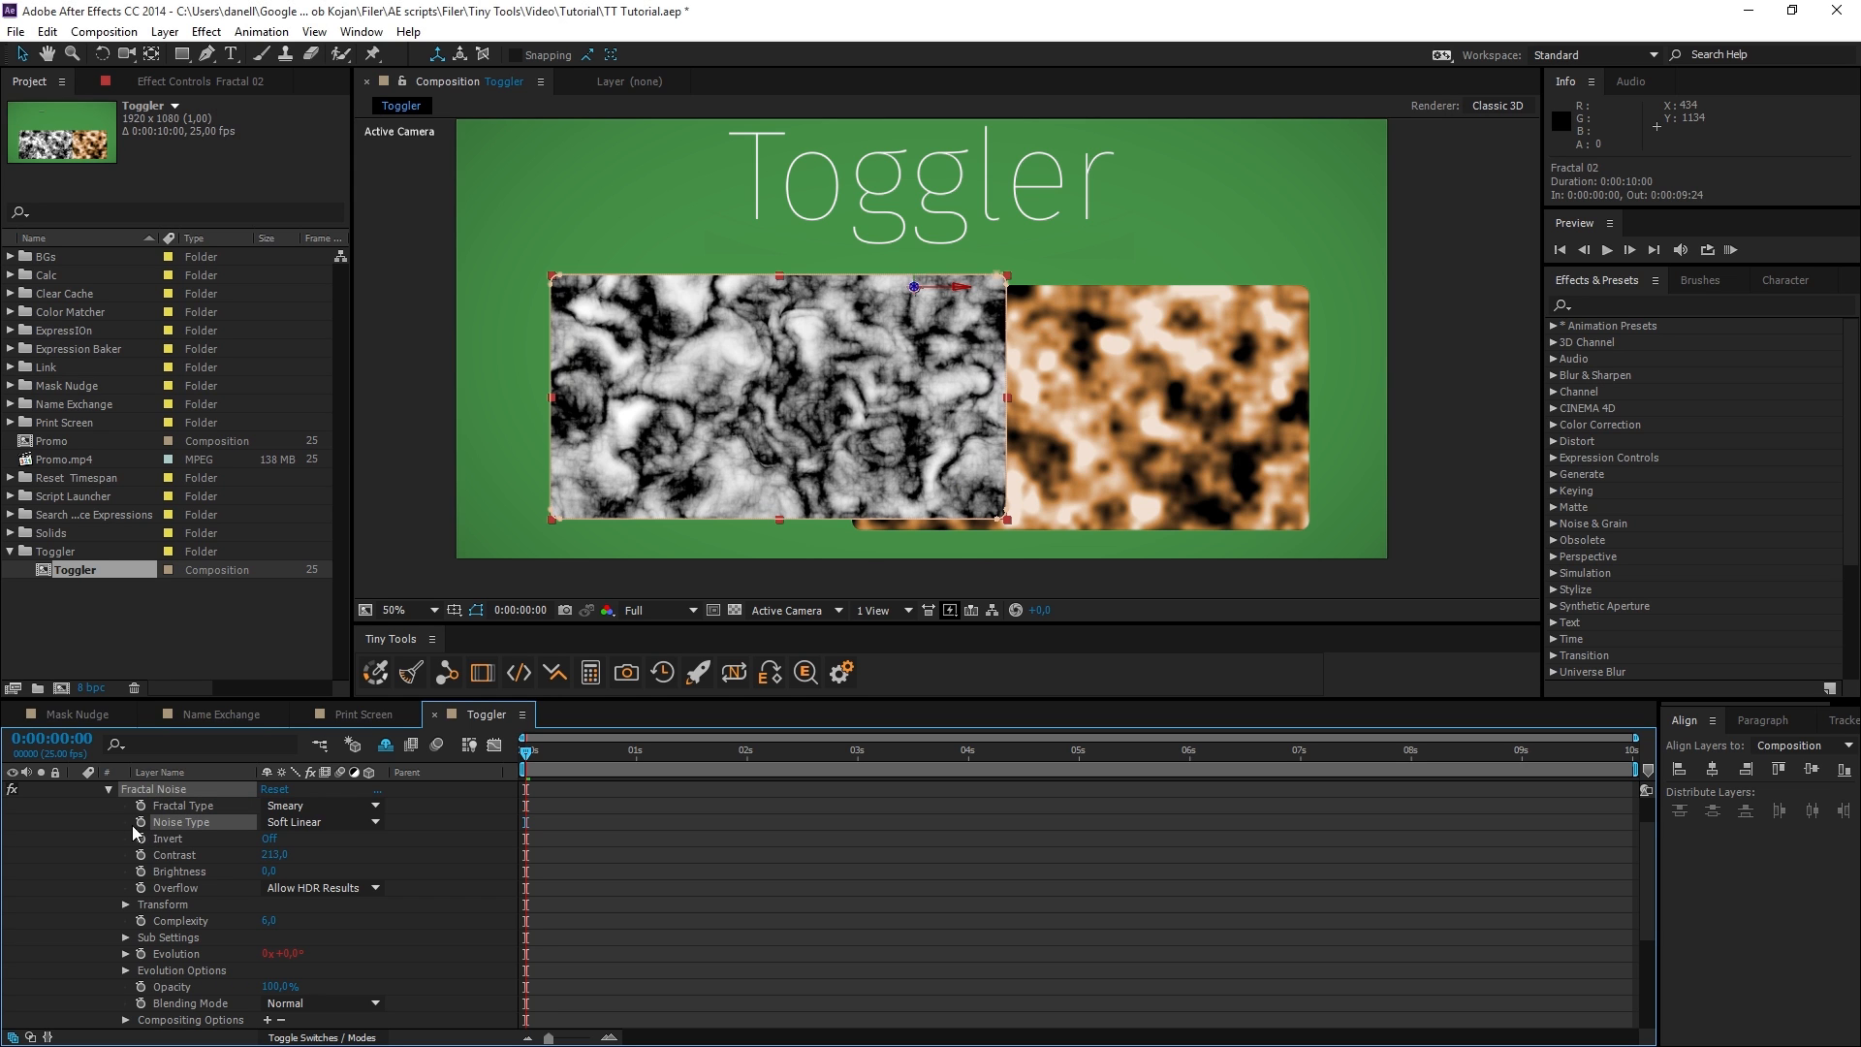
click(555, 675)
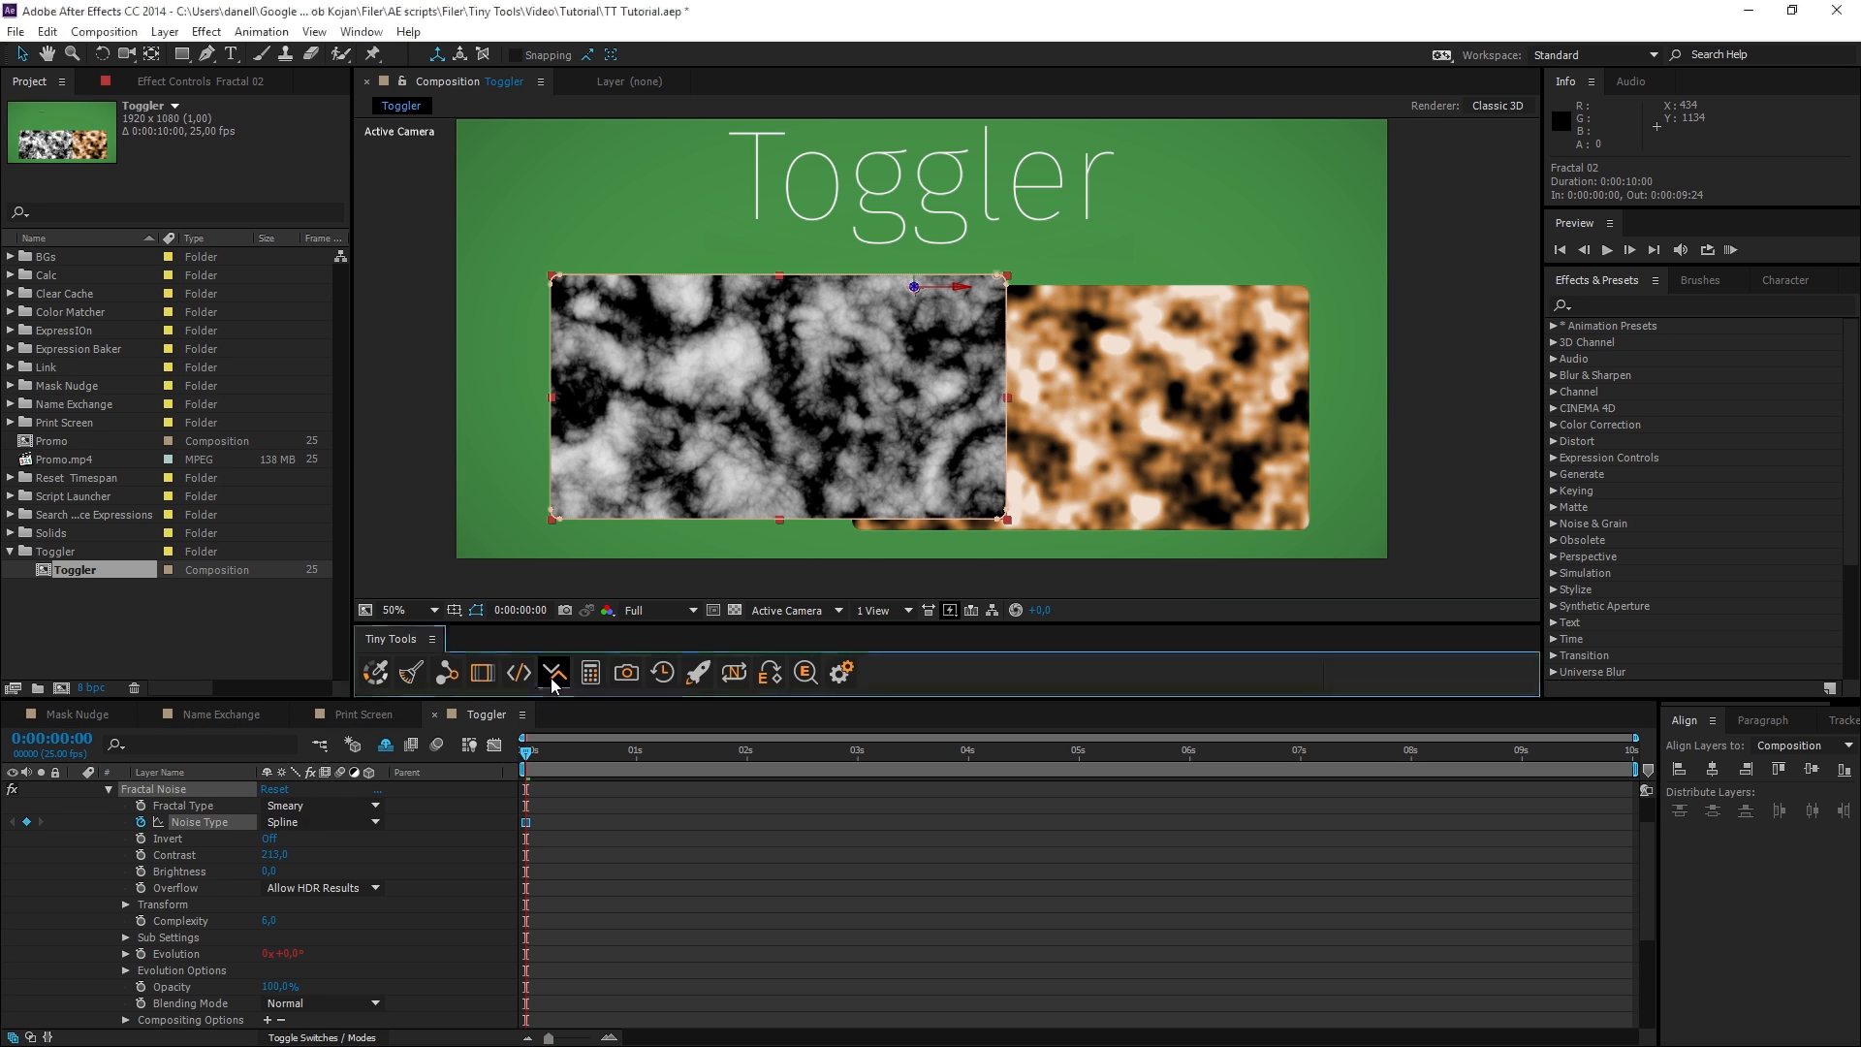
click(552, 676)
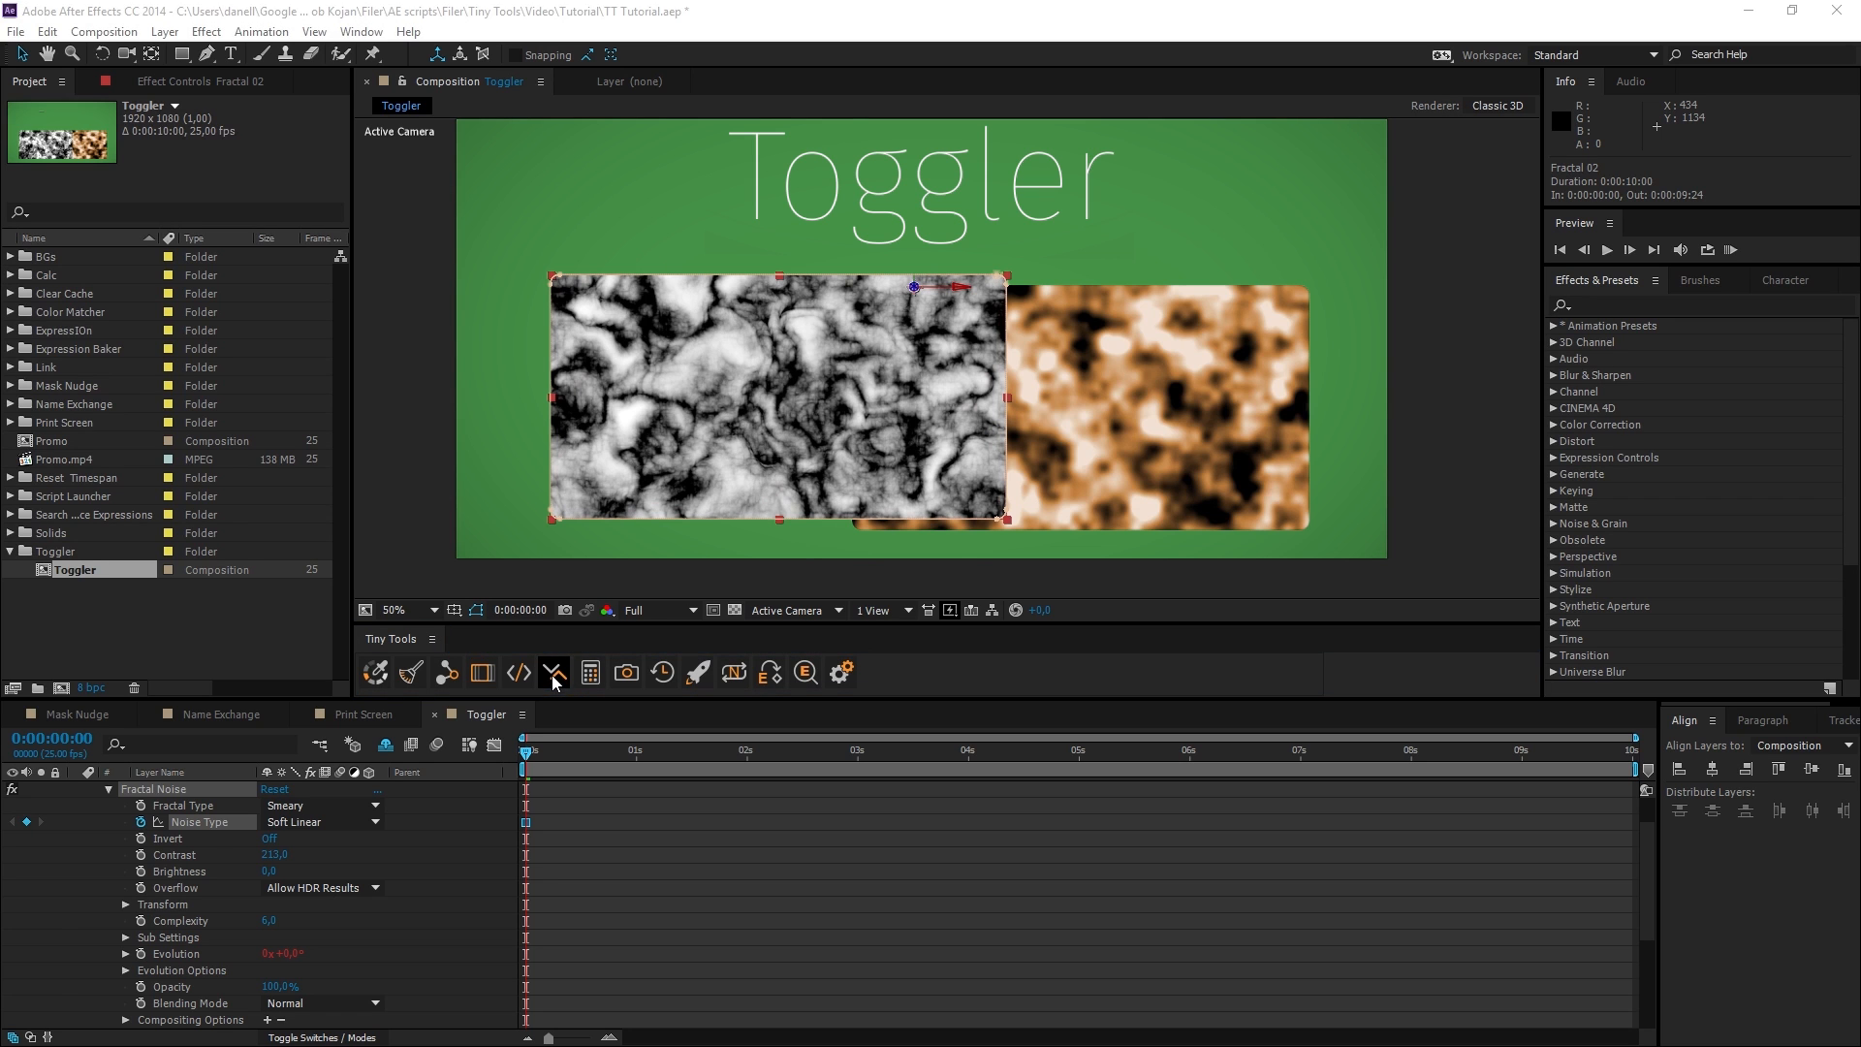
Run Toggler on the Fractal Noise Overflow option, then turn off keyframing for Overflow and Noise Type.
click(197, 890)
click(555, 677)
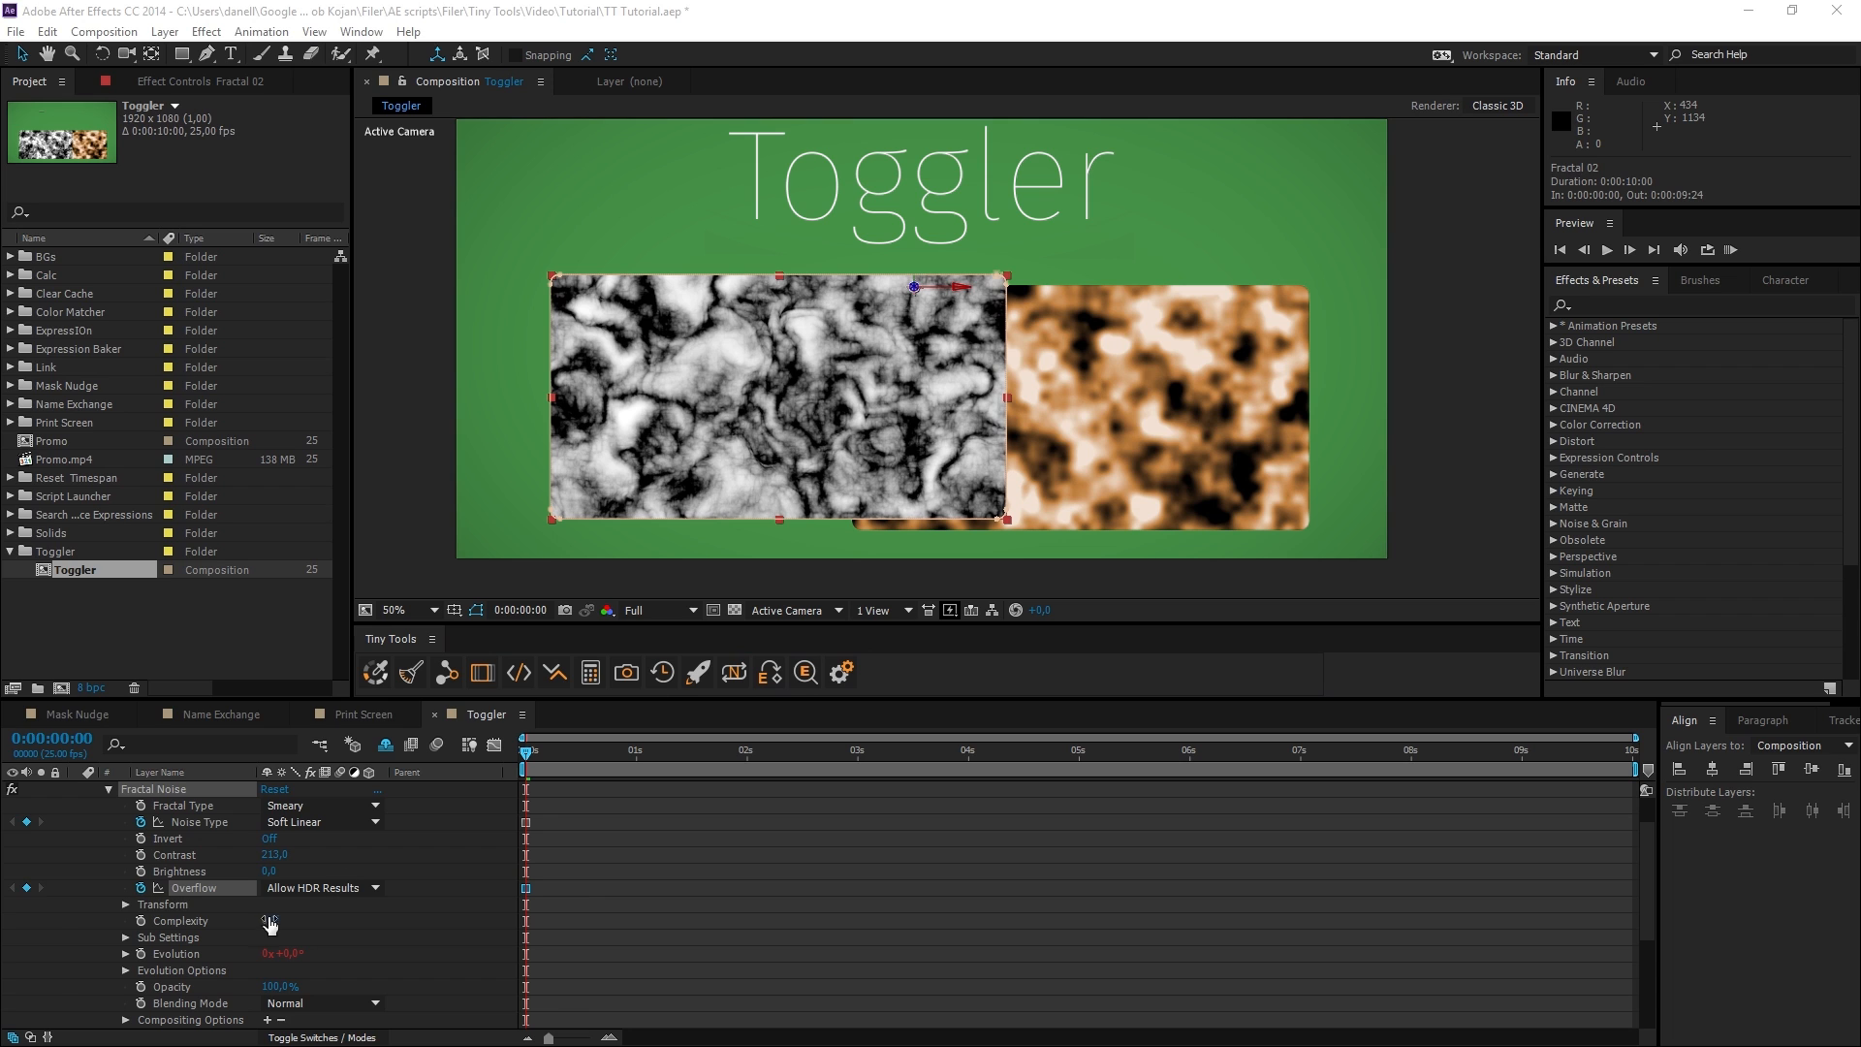
click(141, 888)
click(143, 825)
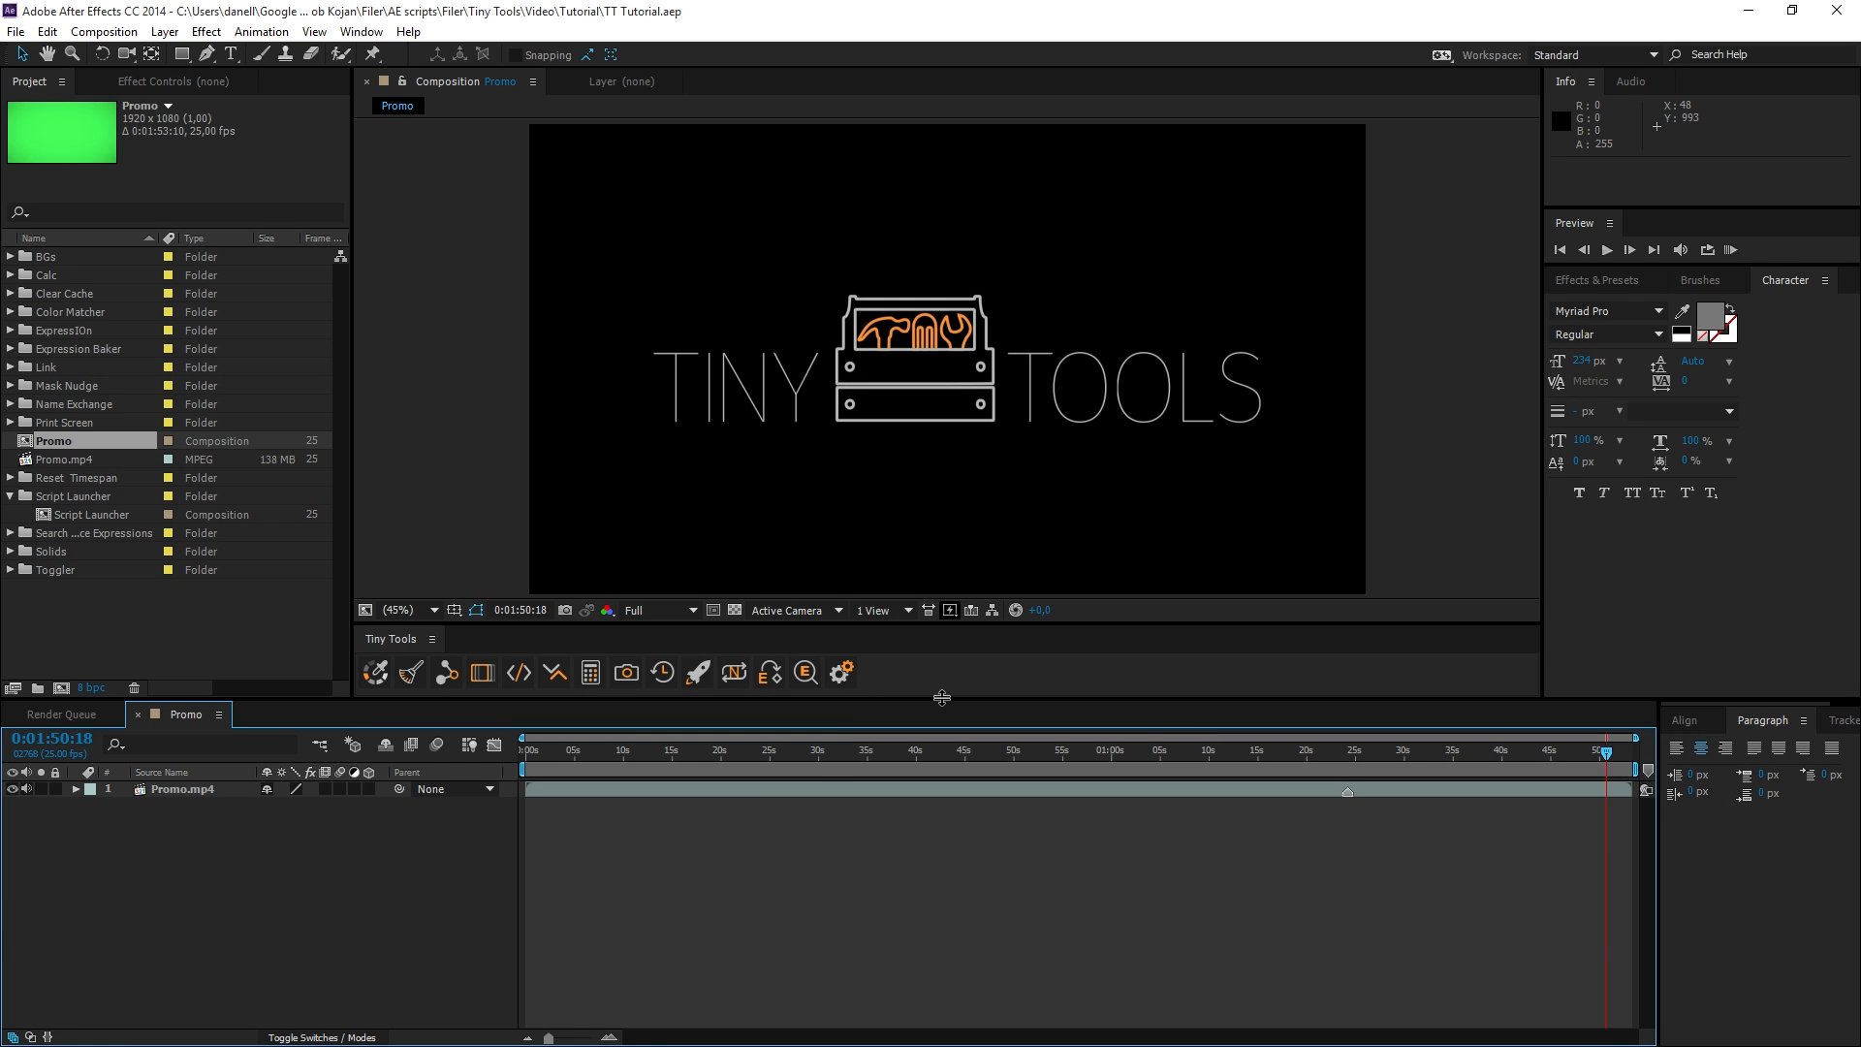
Open the Tiny Tools settings, read the Toggler usage description, and close the settings.
click(842, 672)
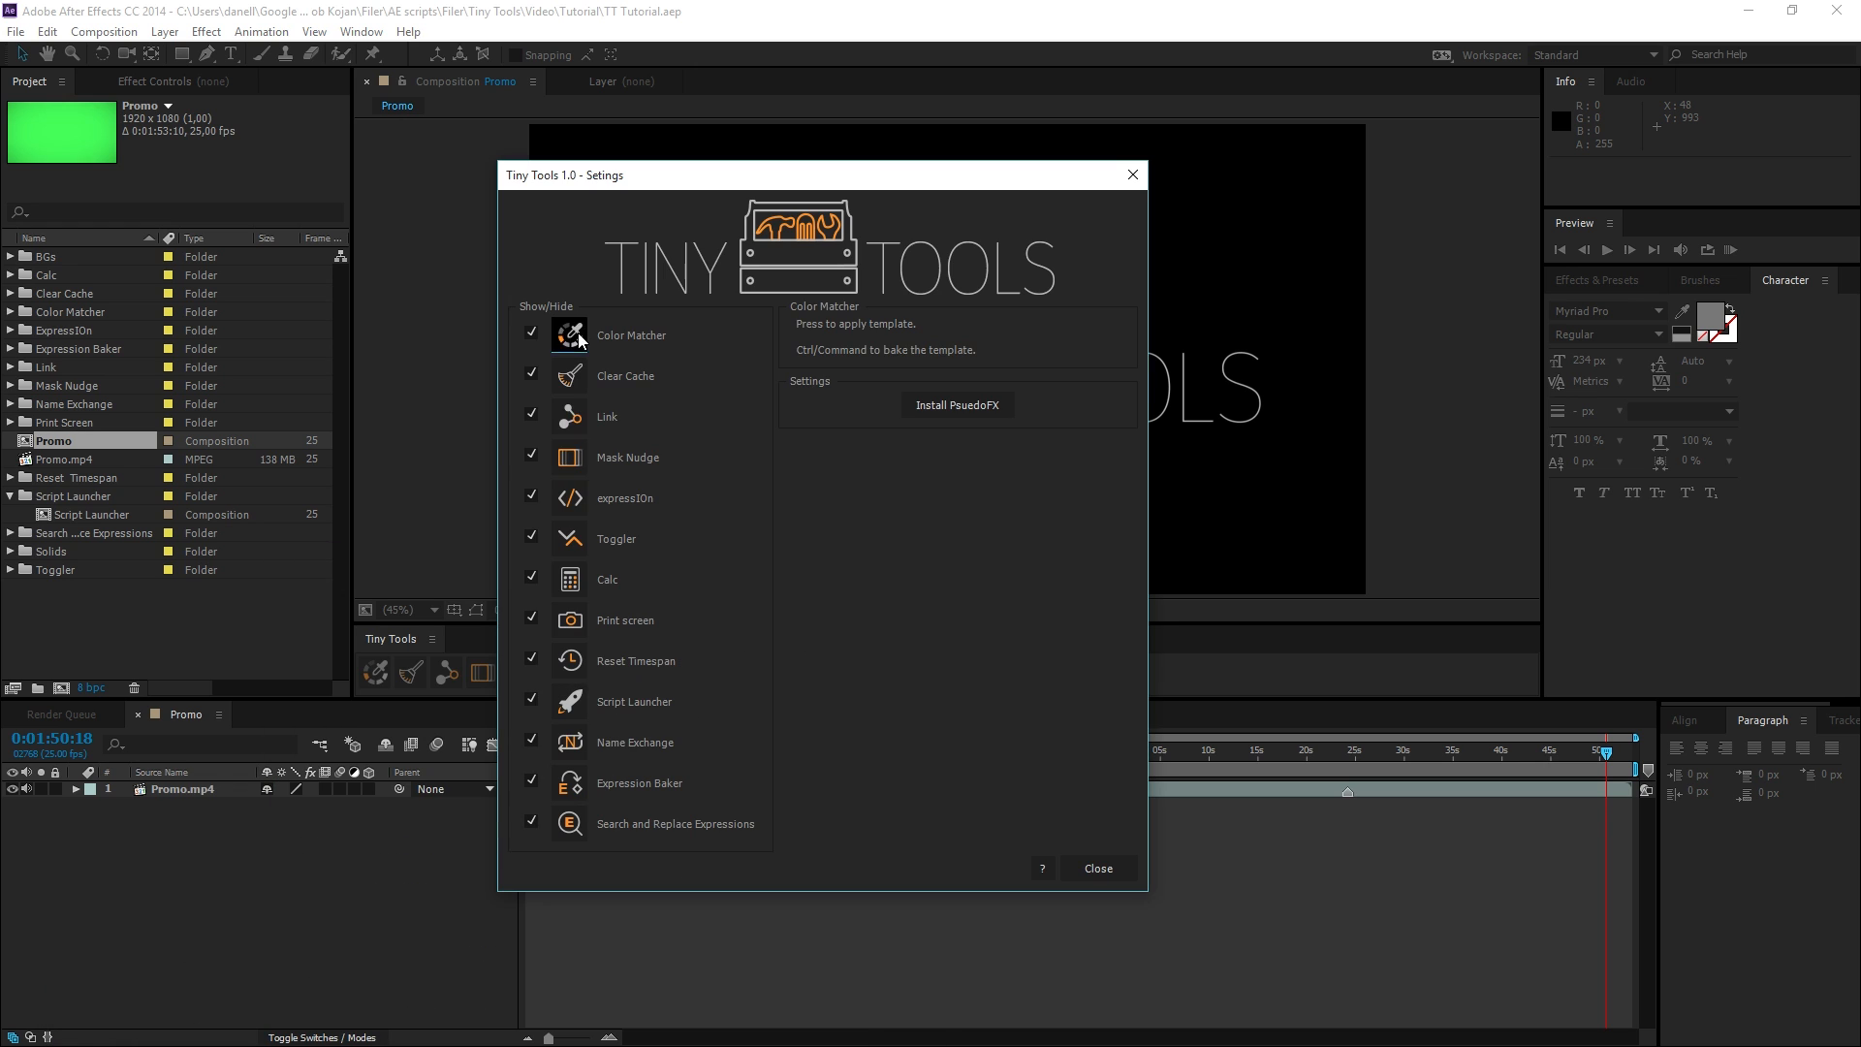
click(570, 538)
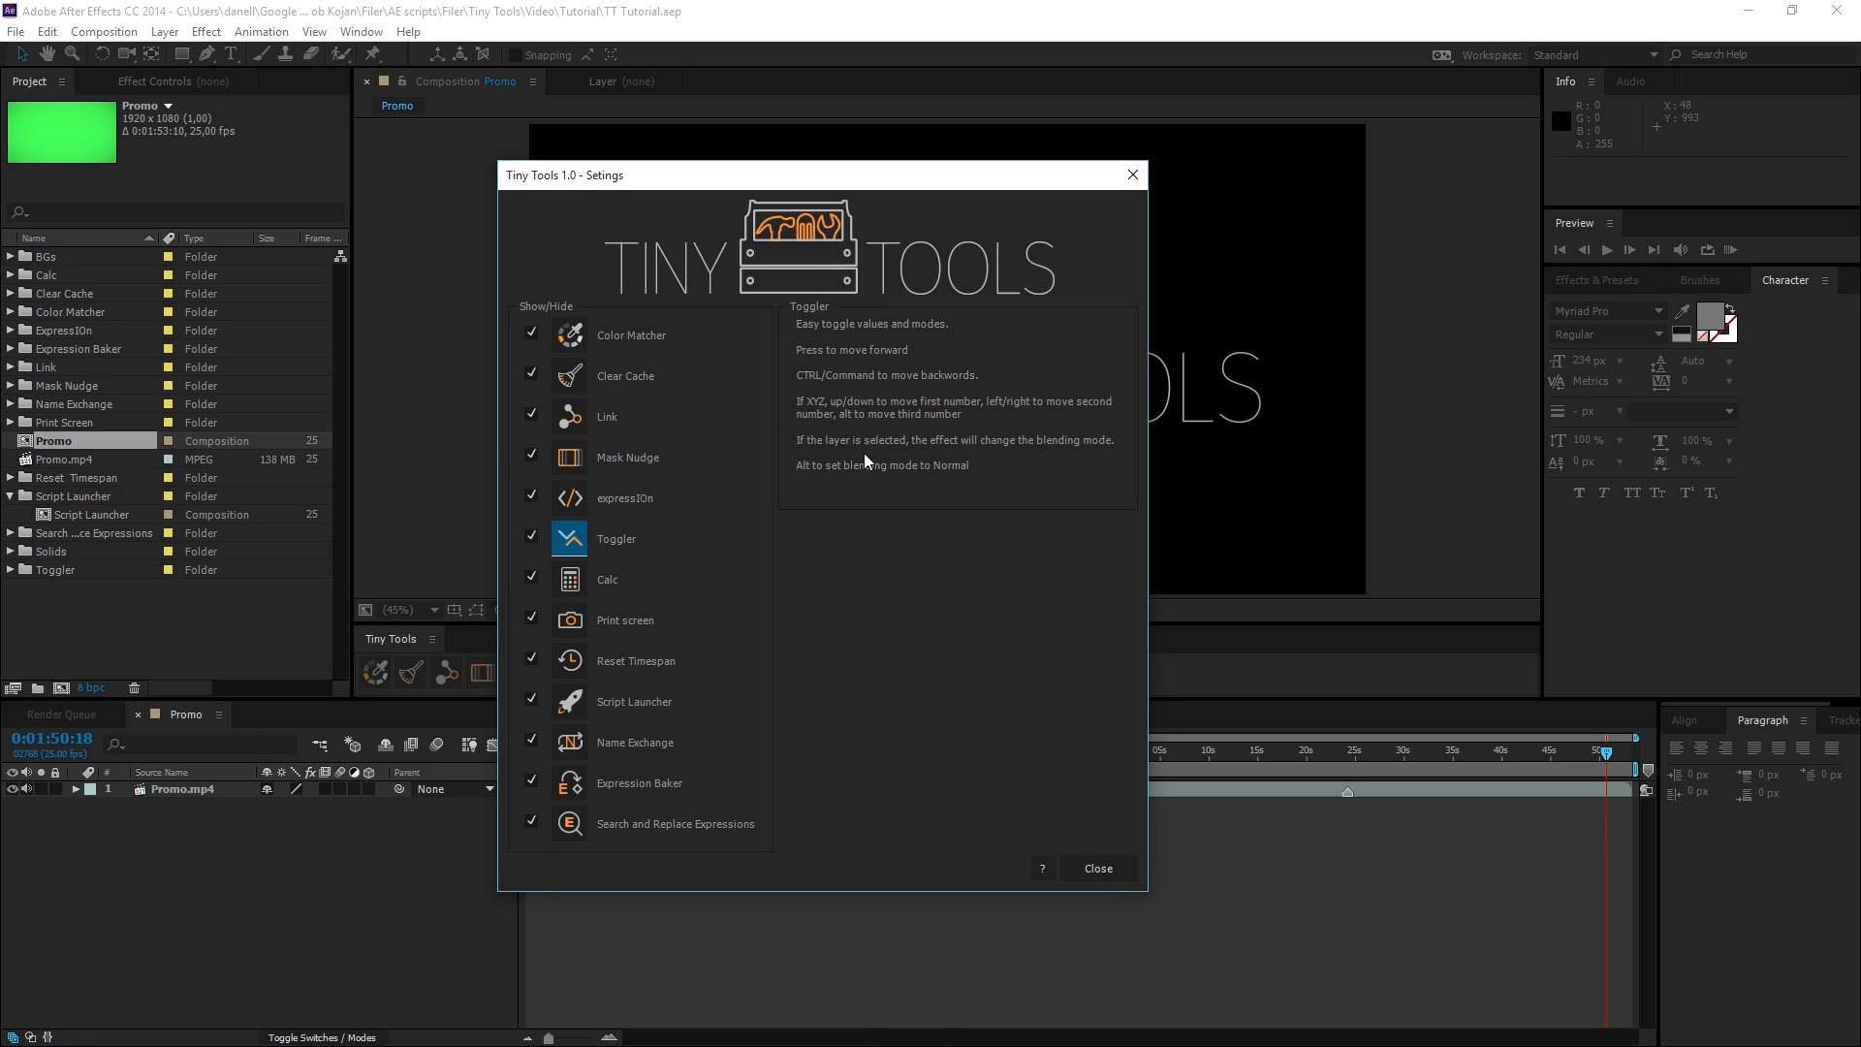
click(1102, 874)
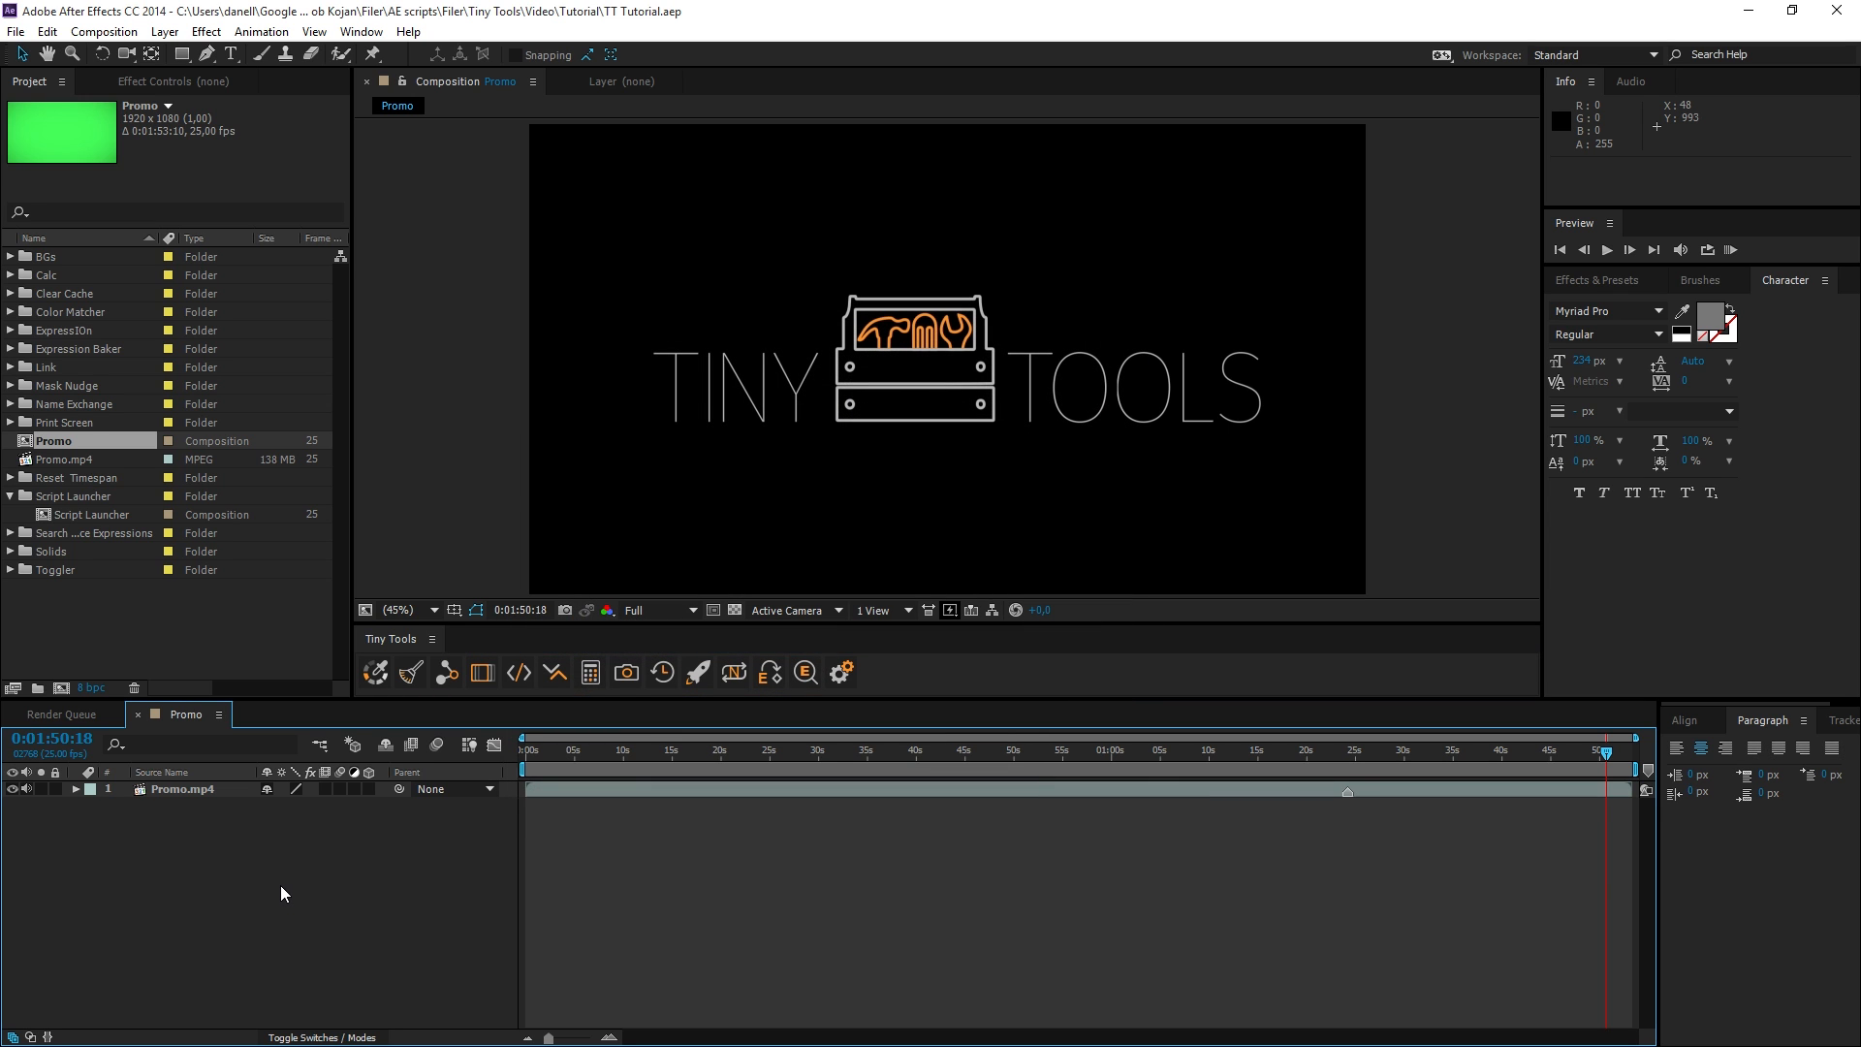